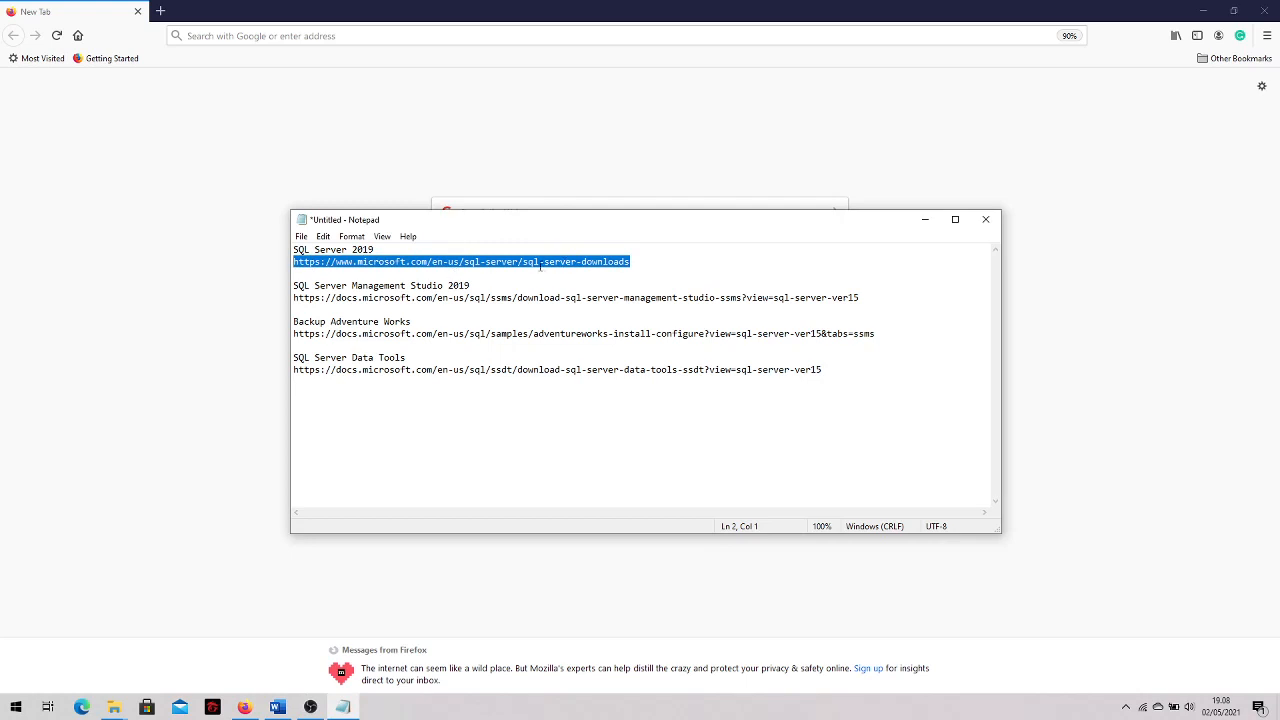
pyautogui.click(569, 35)
pyautogui.write('https://www.microsoft.com/en-us/sql-server/sql-server-downloads')
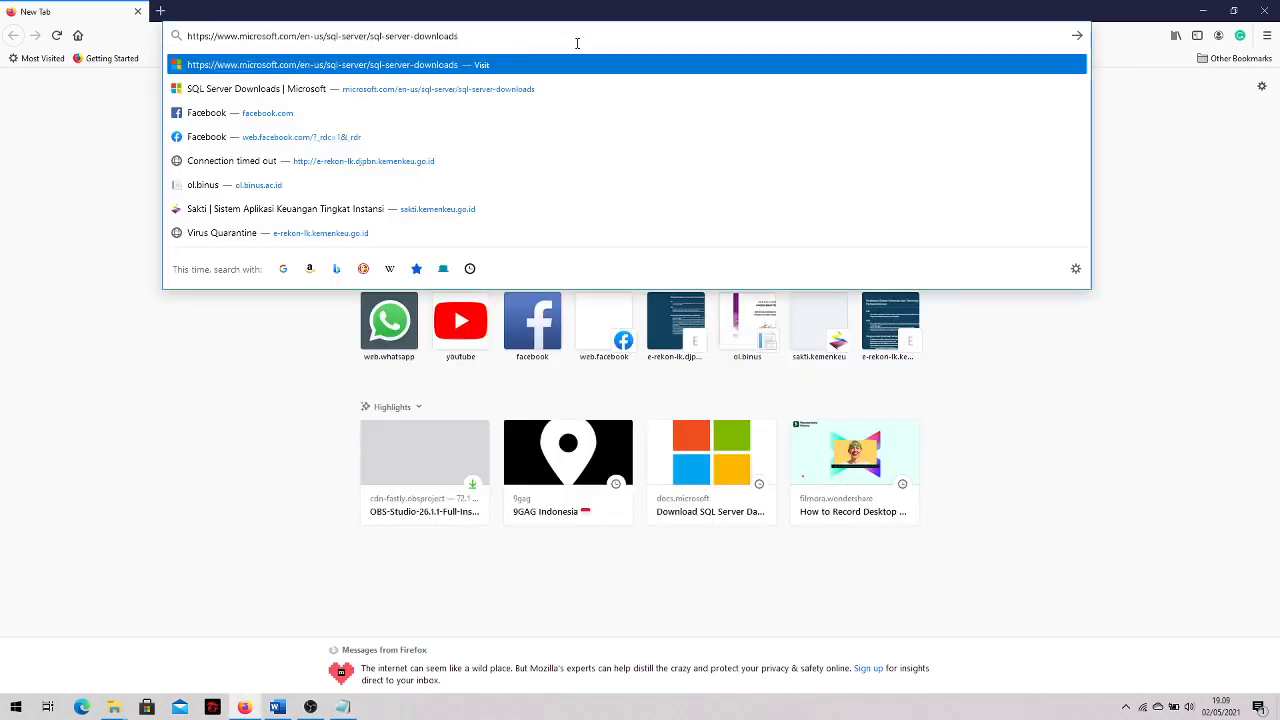
pyautogui.press('Return')
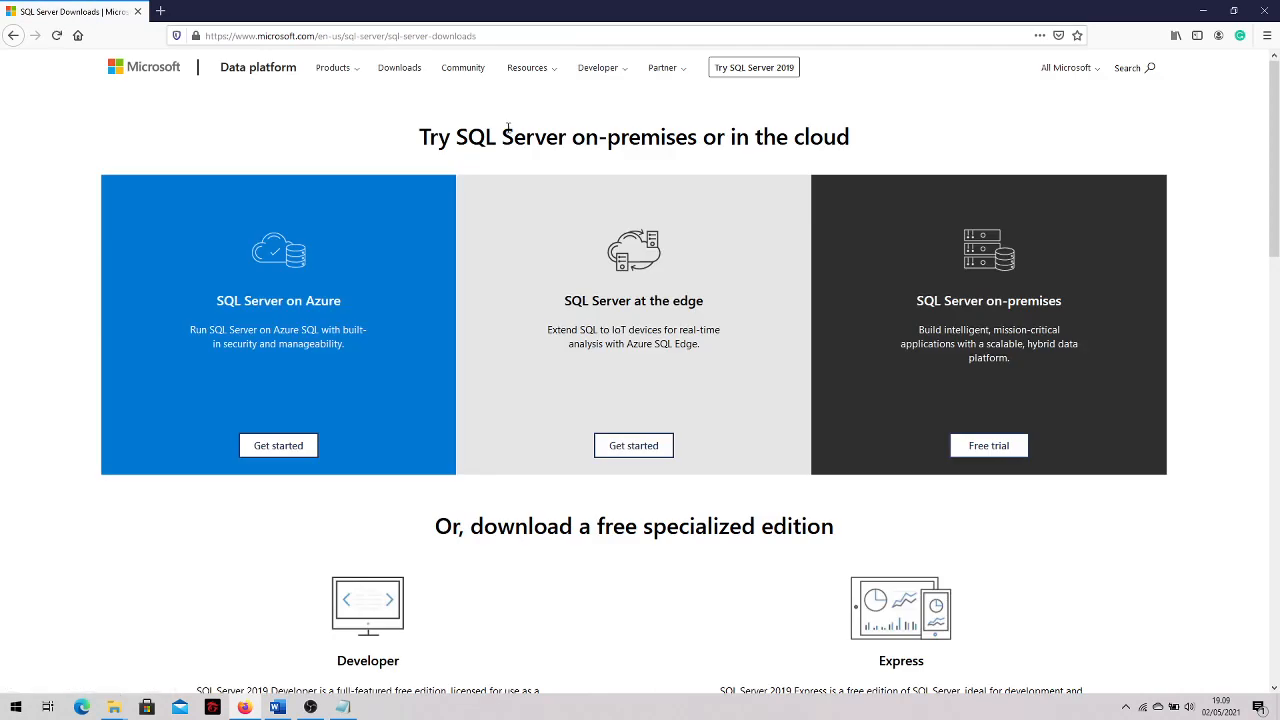
# Choose the Install on Windows setup for SQL Server 2019 and continue with the EXE experience to the registration form
pyautogui.scroll(-4, 1260, 214)
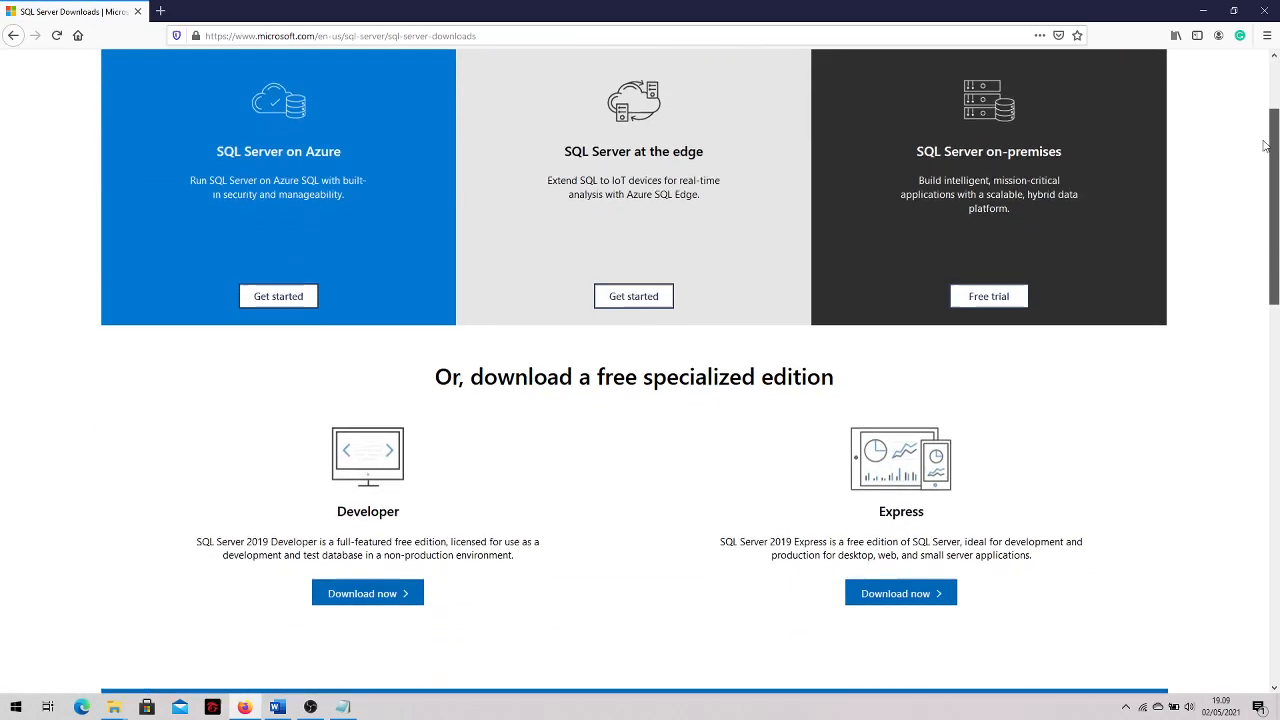
pyautogui.moveTo(1258, 214); pyautogui.dragTo(1248, 369)
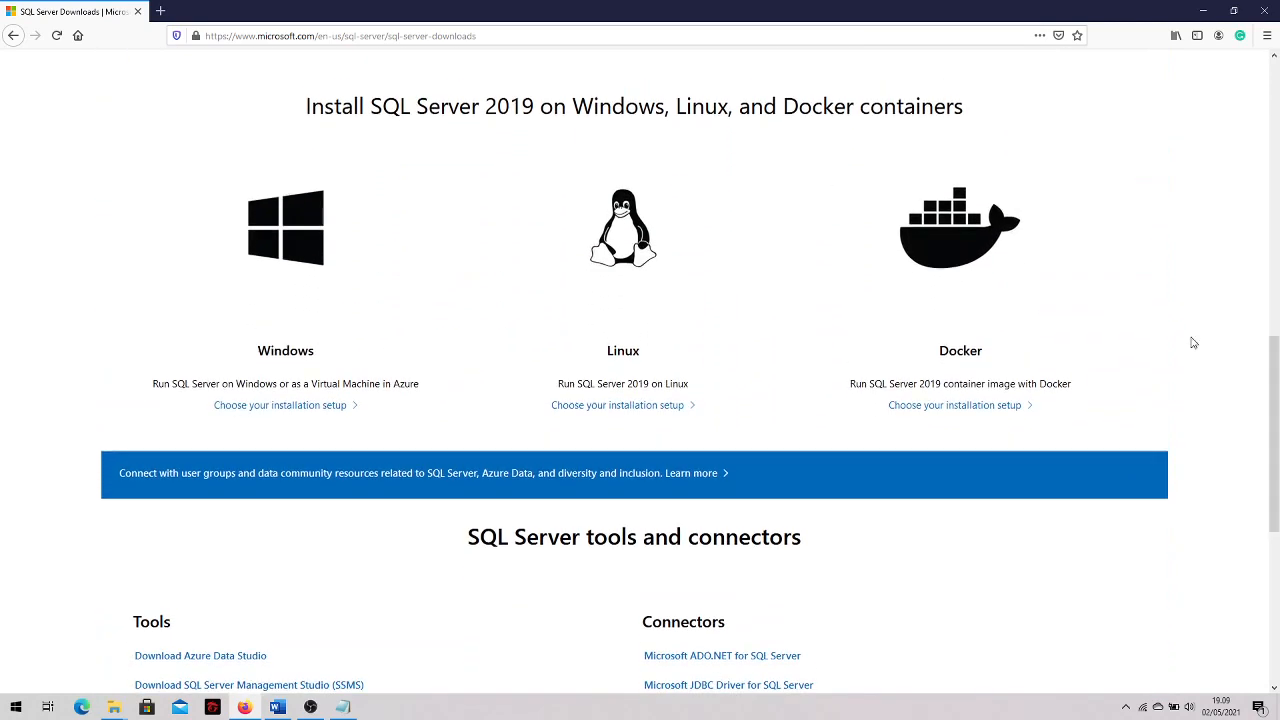
pyautogui.click(244, 414)
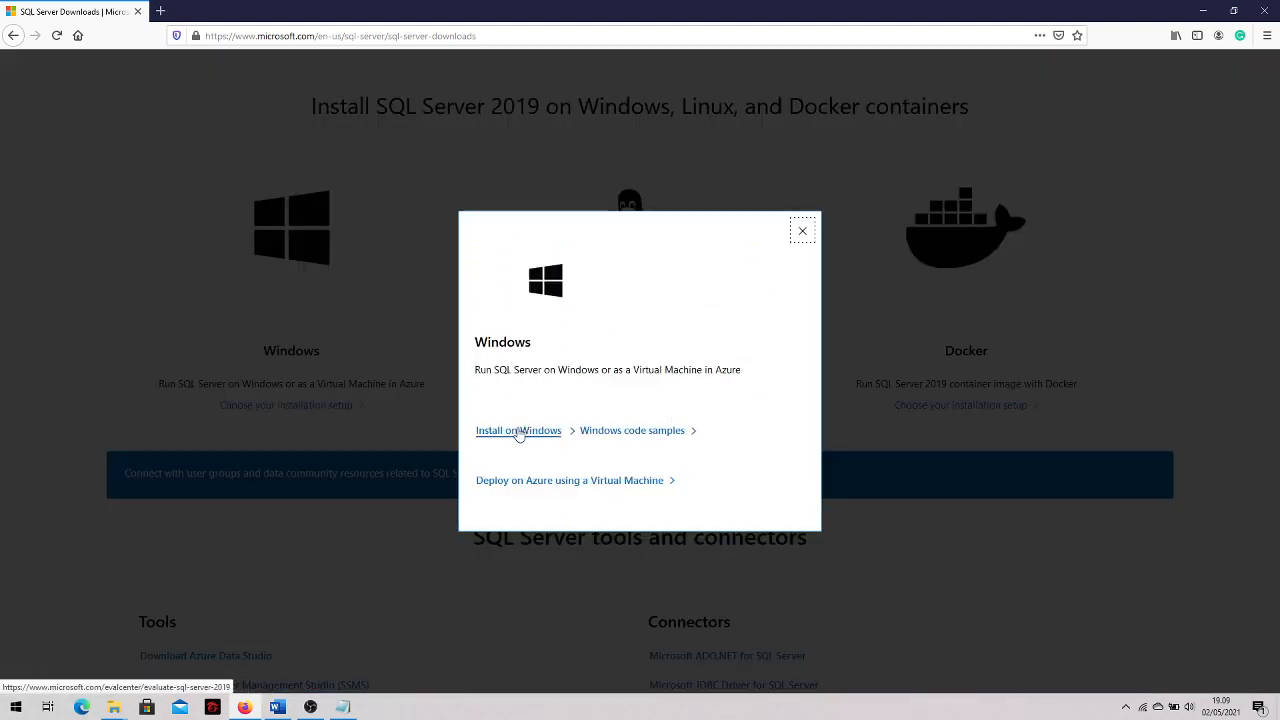
pyautogui.click(519, 431)
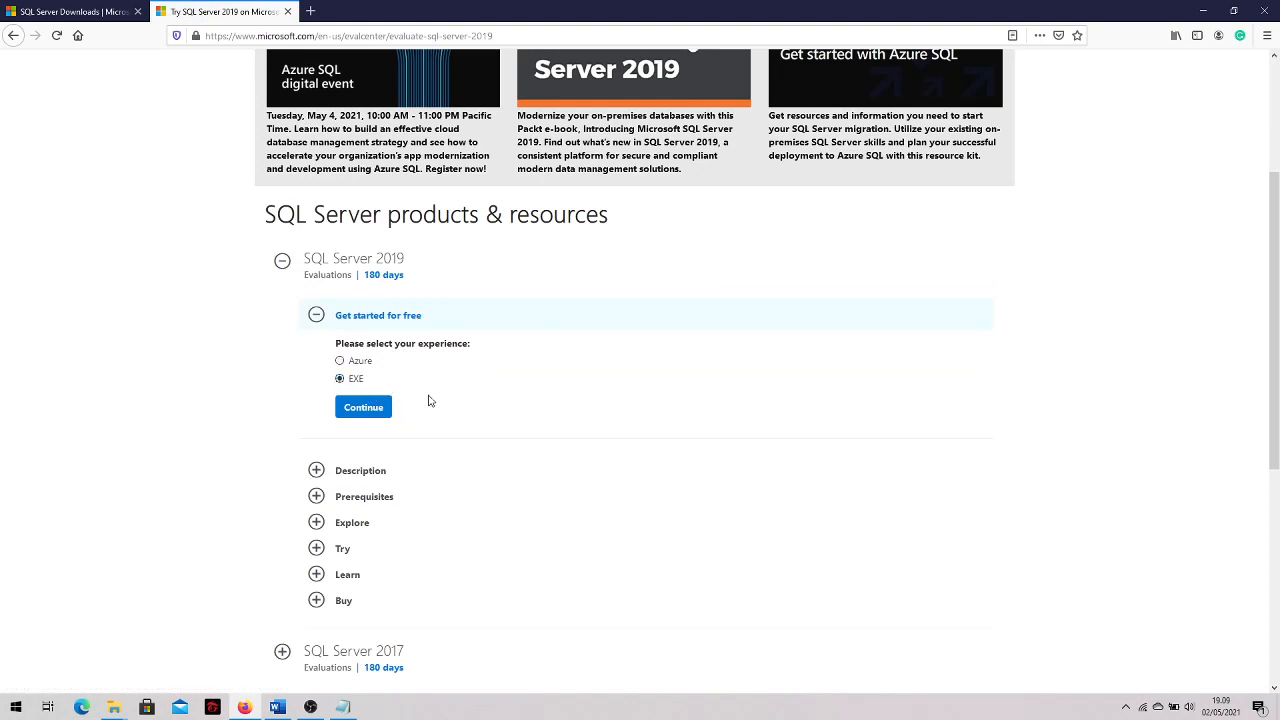
pyautogui.click(372, 409)
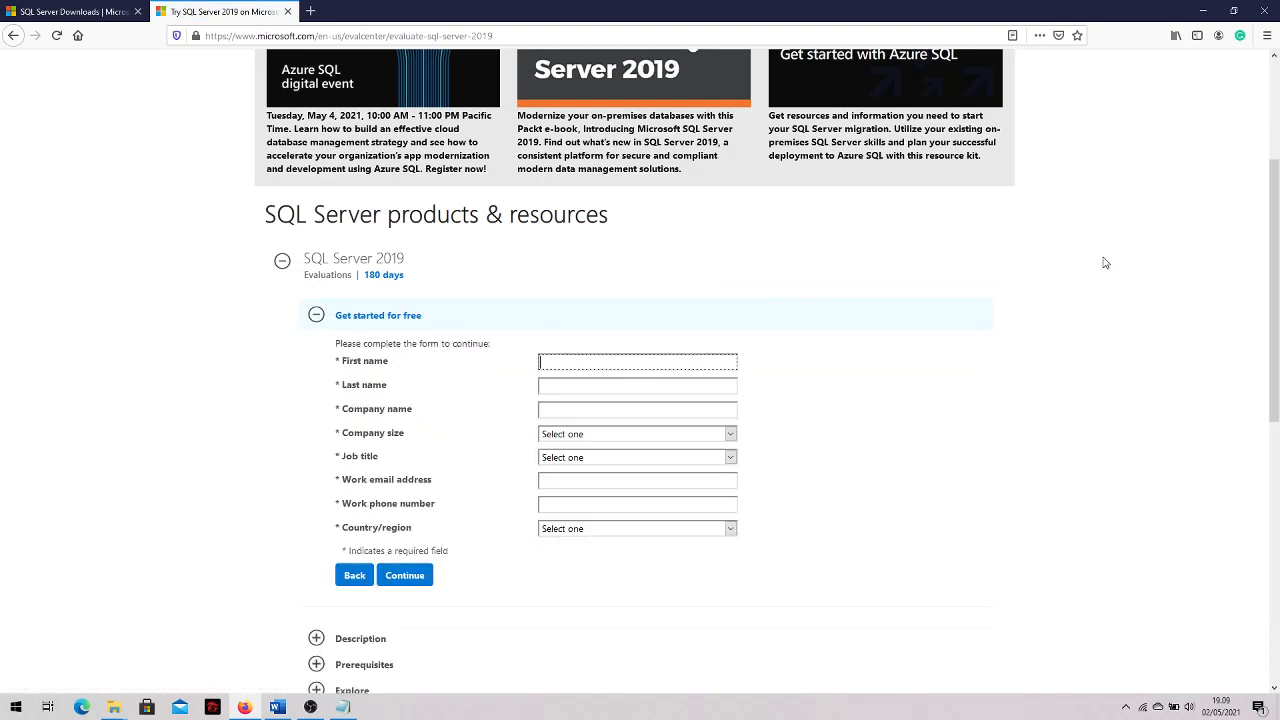
pyautogui.scroll(-1, 1273, 239)
pyautogui.scroll(-2, 1273, 239)
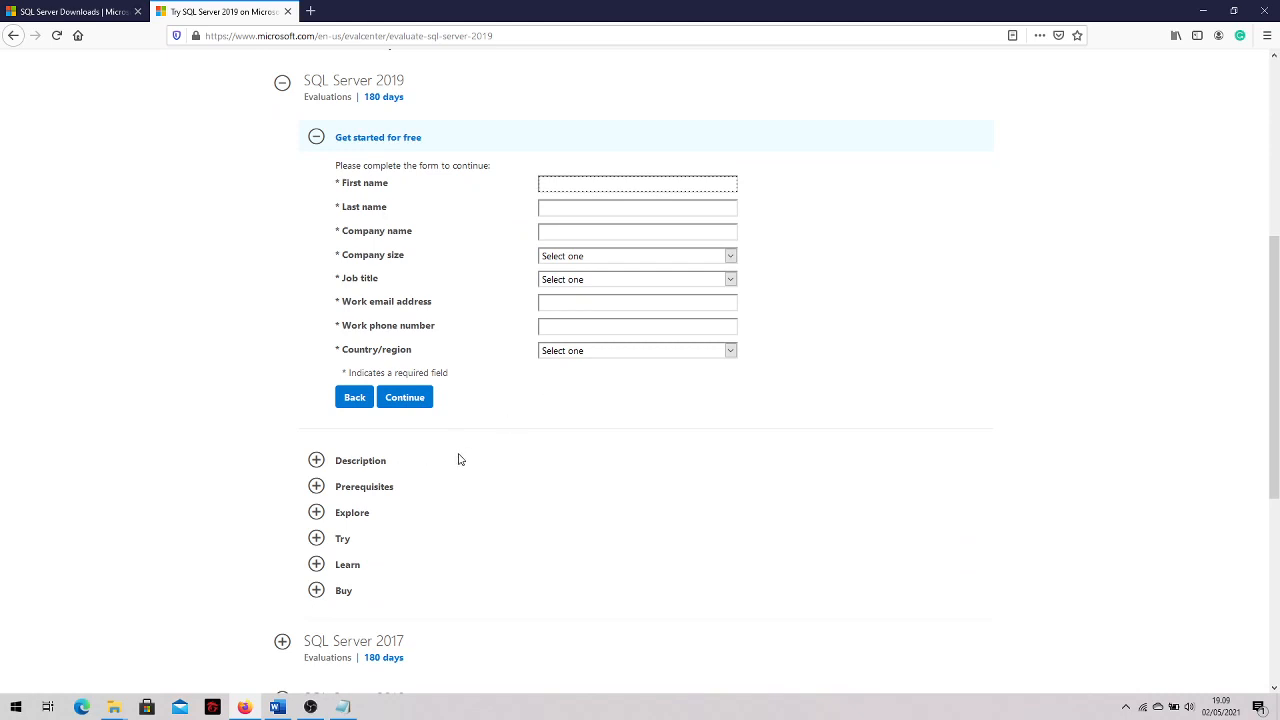
# Switch to File Explorer's Tools Praktikum DW folder and select the SQLServer2019-x64-ENU.iso file
pyautogui.click(116, 705)
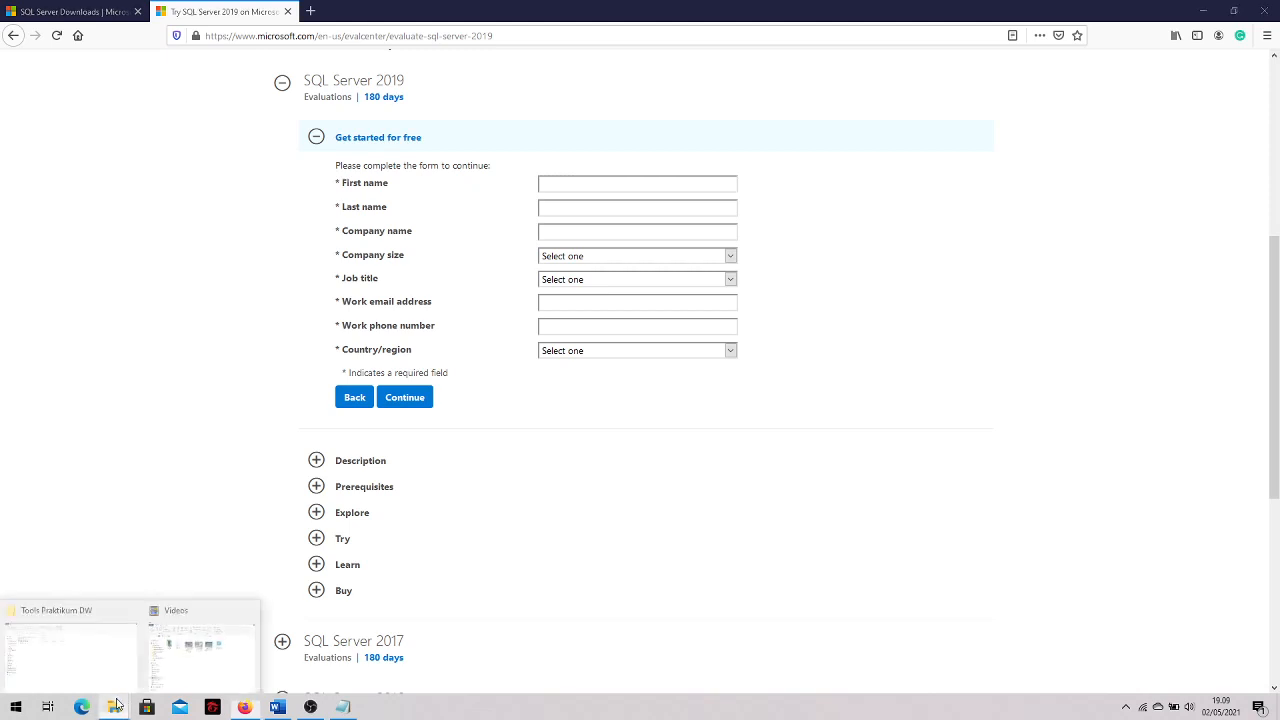
pyautogui.click(112, 670)
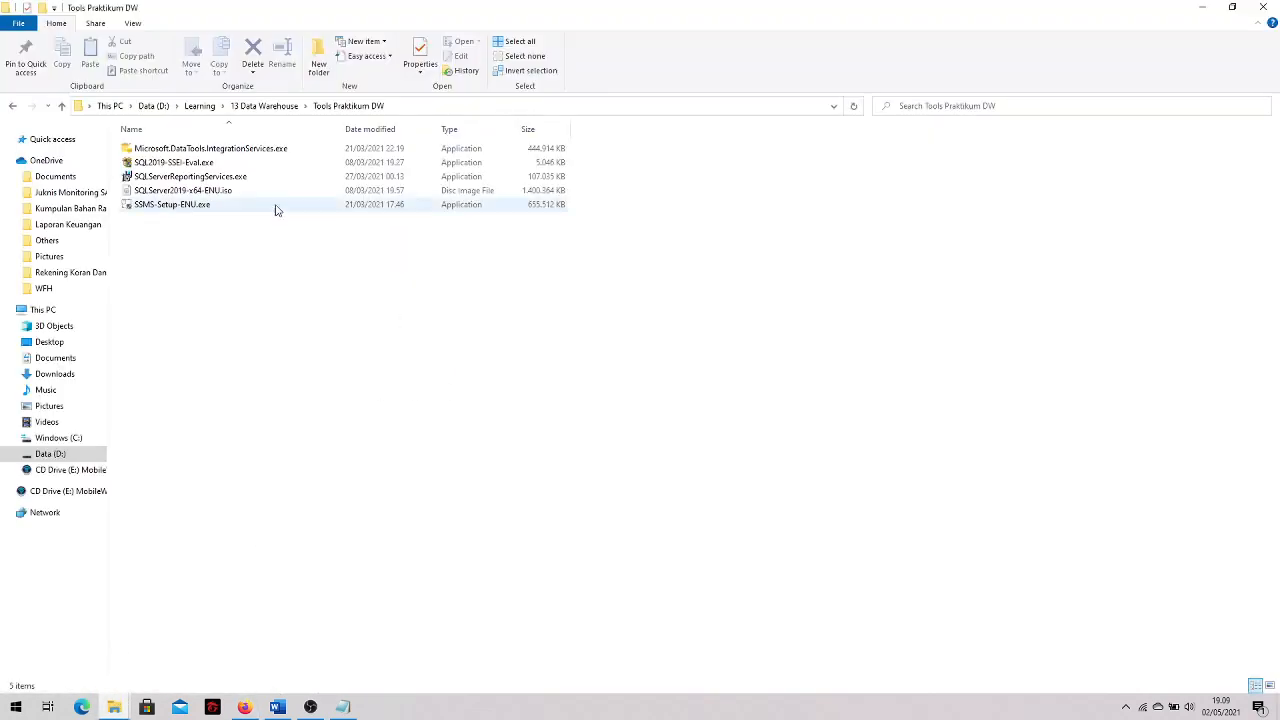
pyautogui.click(190, 193)
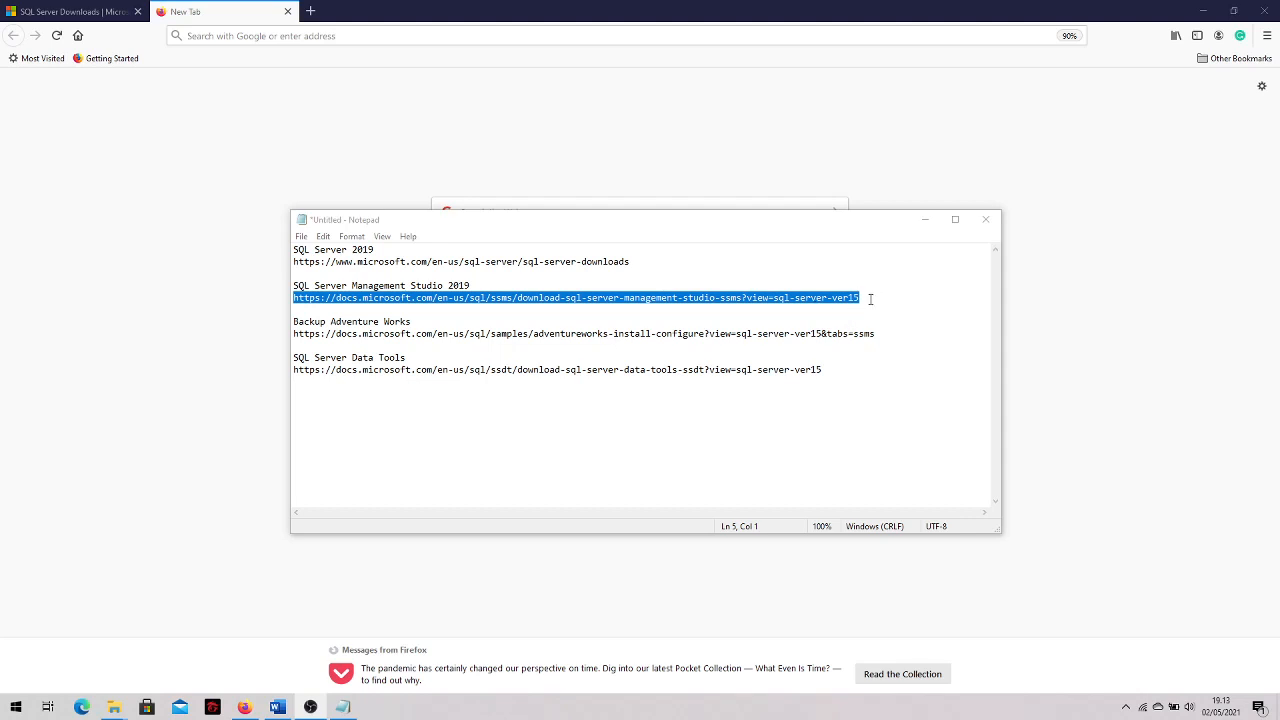
# Copy the SQL Server Management Studio 2019 link from the Notepad list and open it in Firefox
pyautogui.moveTo(871, 298); pyautogui.dragTo(286, 304)
pyautogui.hotkey('ctrl', 'c')
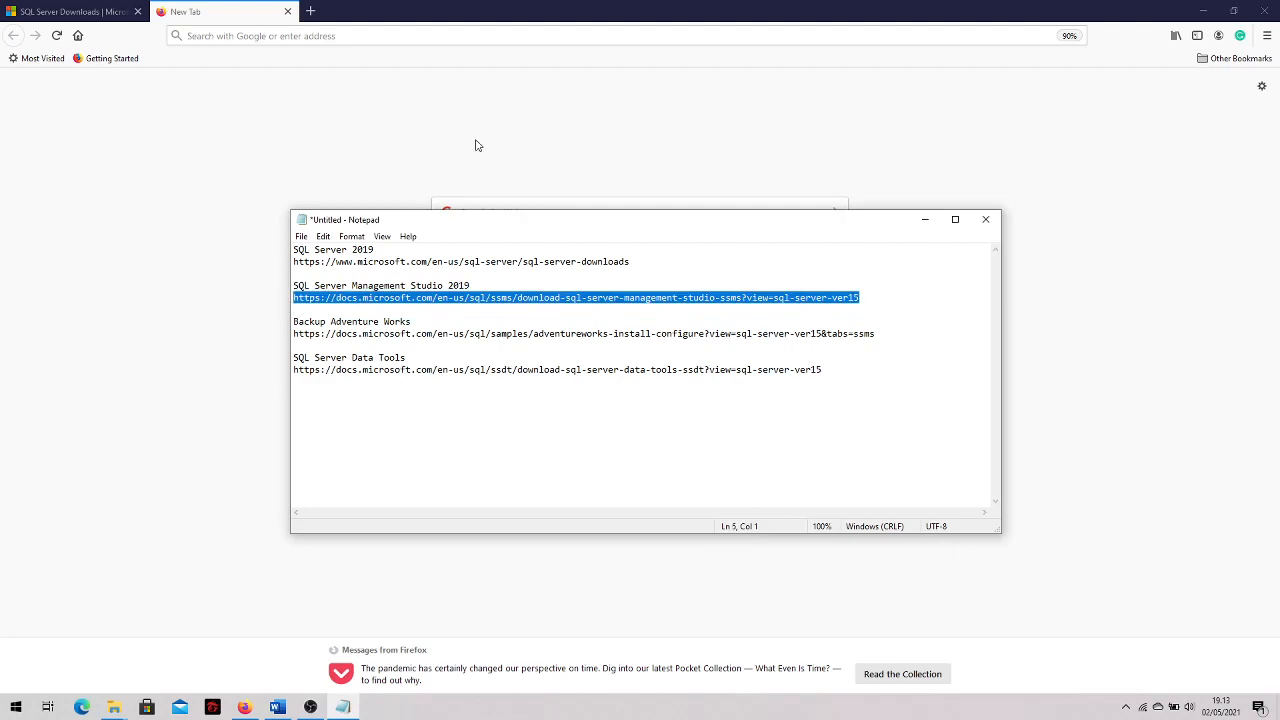
pyautogui.click(429, 36)
pyautogui.hotkey('ctrl', 'v')
pyautogui.press('Return')
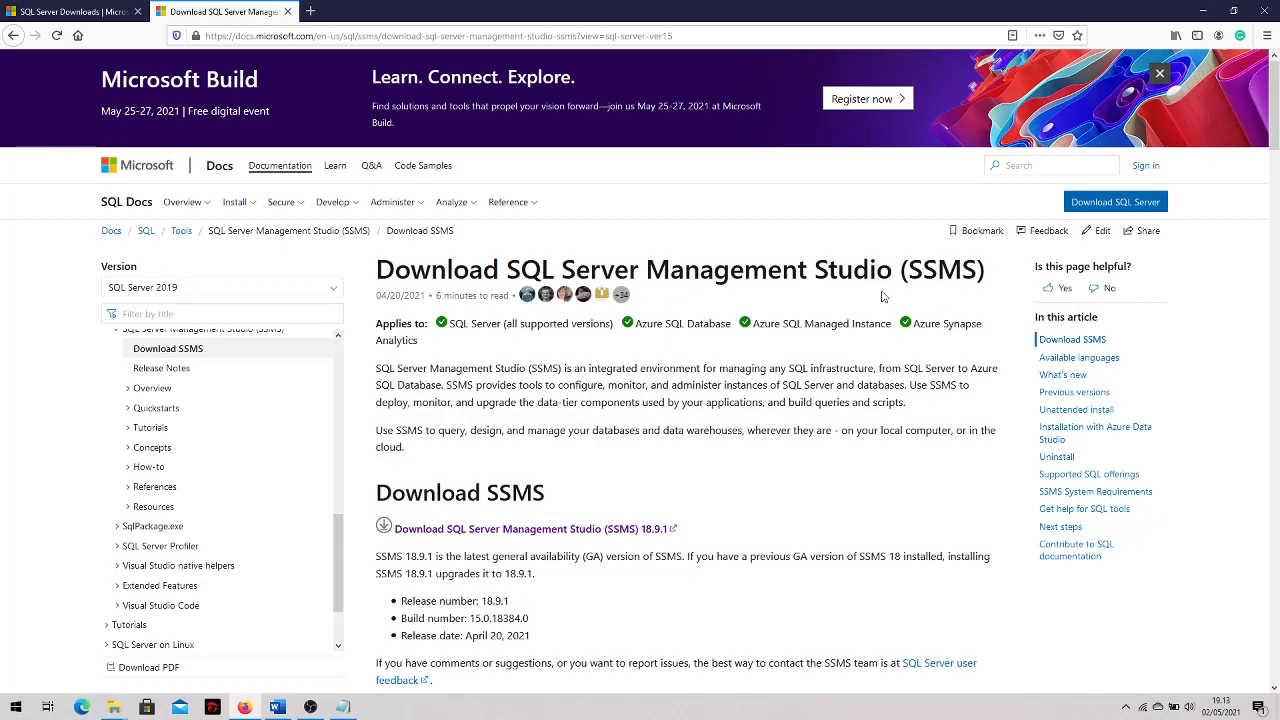
# Start the SSMS 18.9.1 installer download, choose the Tools Praktikum DW folder as its destination, and cancel the save
pyautogui.scroll(-2, 1270, 138)
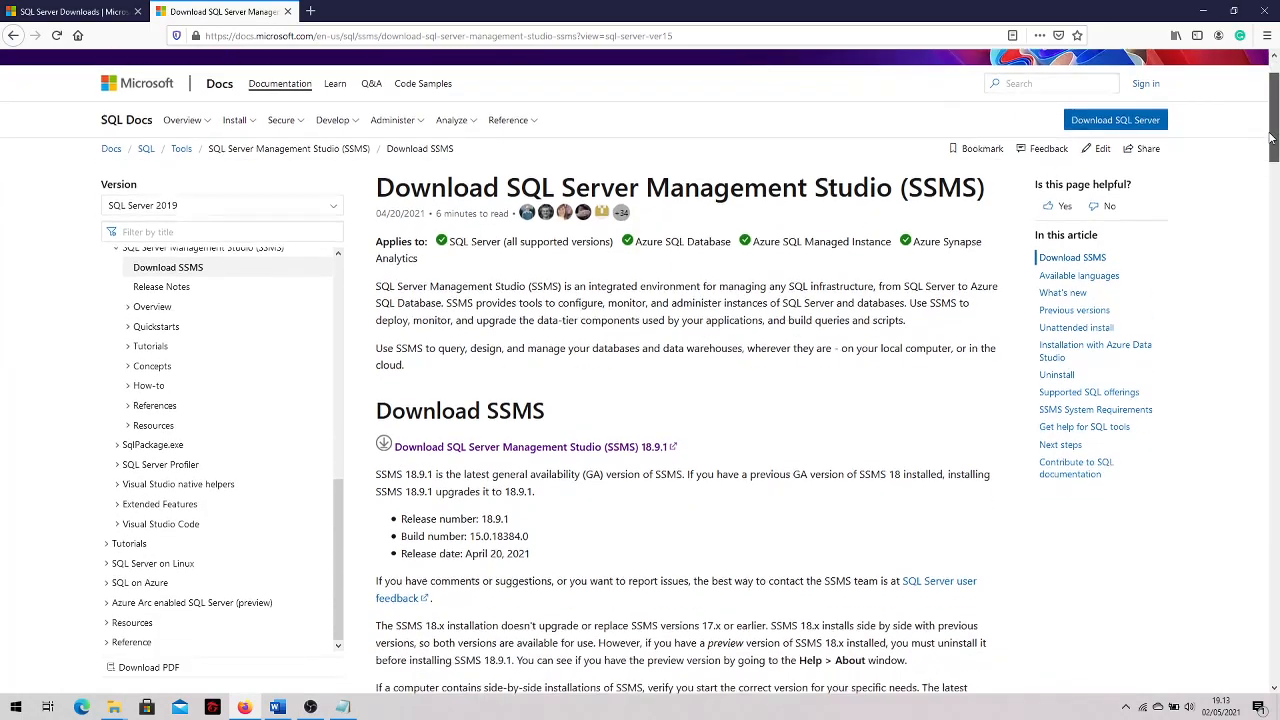
pyautogui.moveTo(1270, 138); pyautogui.dragTo(1270, 156)
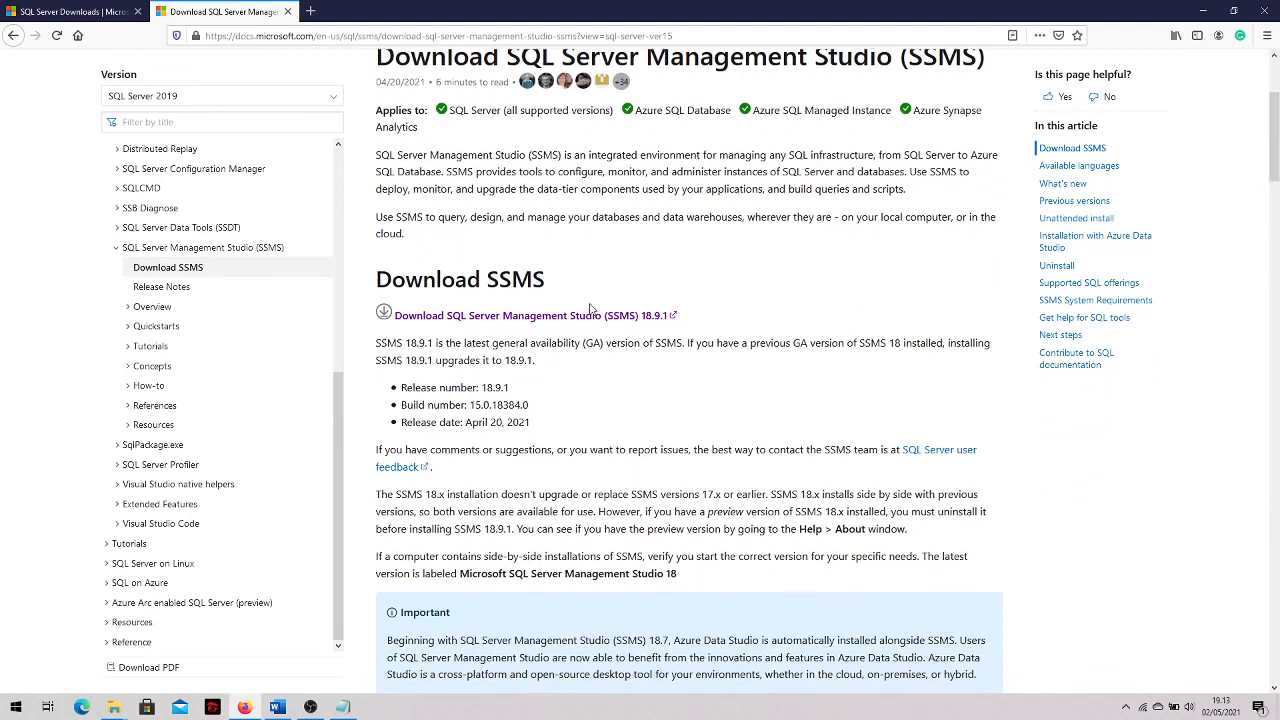
pyautogui.click(522, 317)
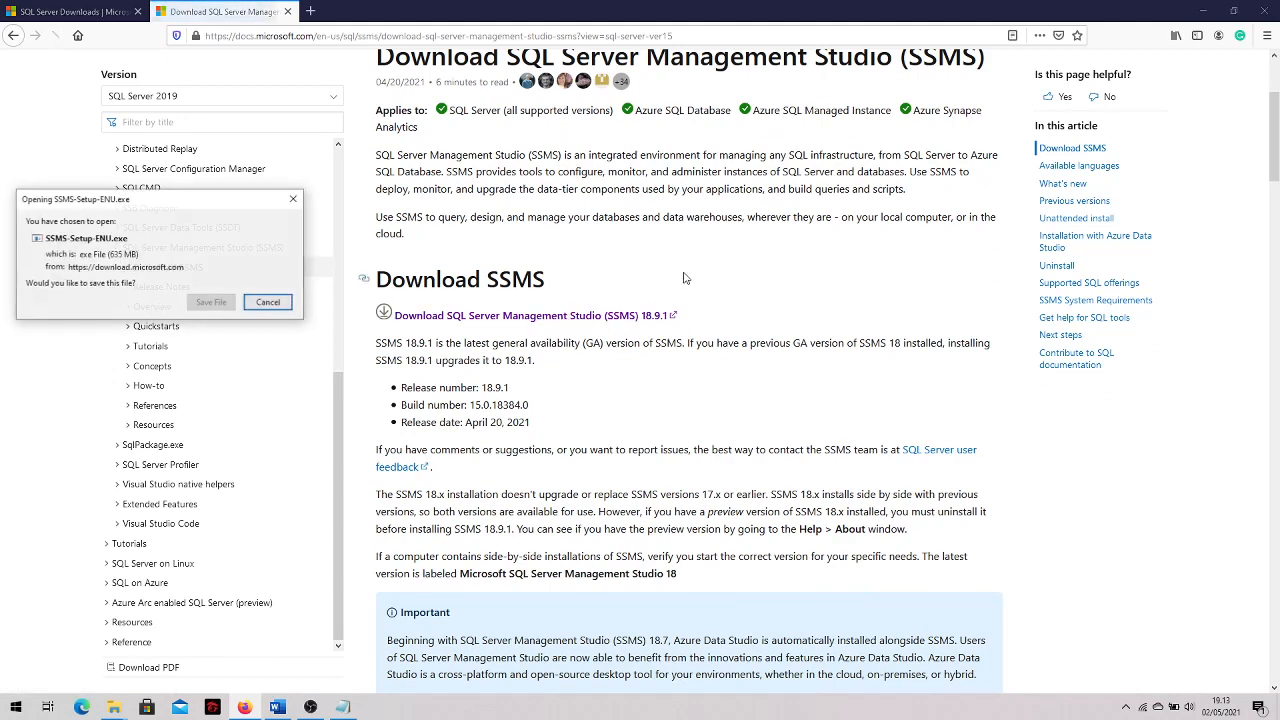
pyautogui.moveTo(160, 205); pyautogui.dragTo(282, 203)
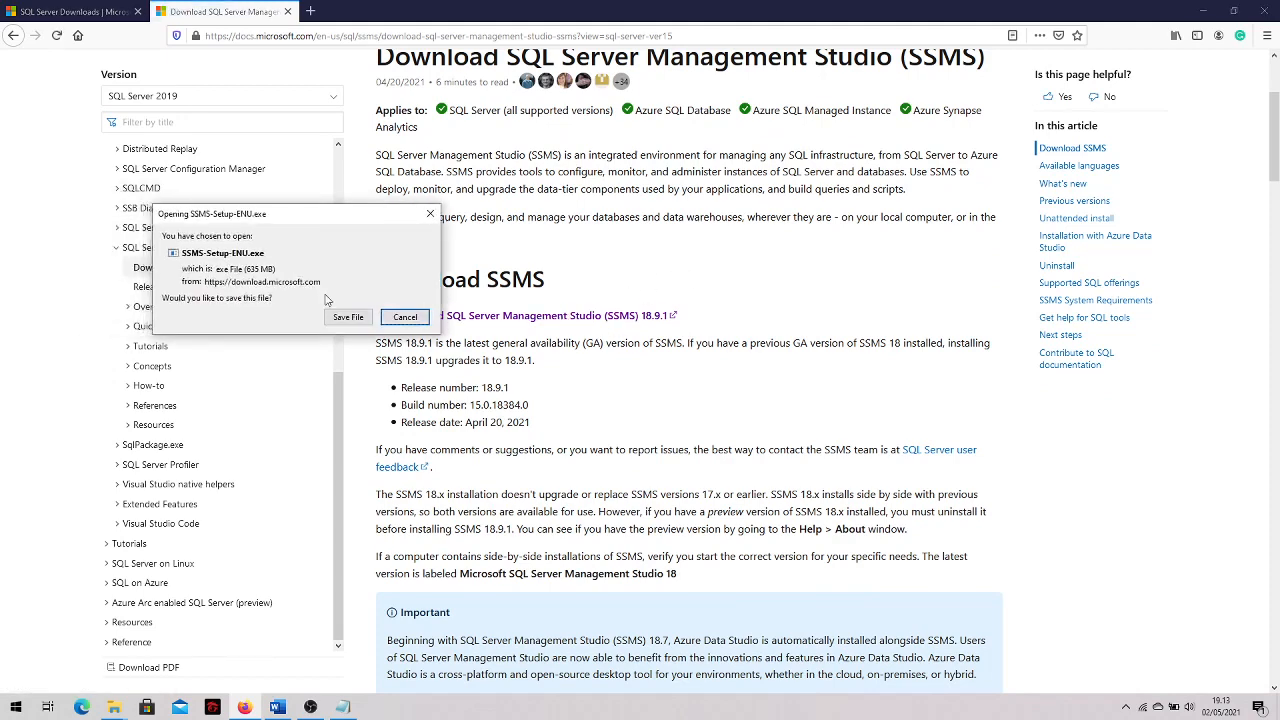
pyautogui.click(330, 303)
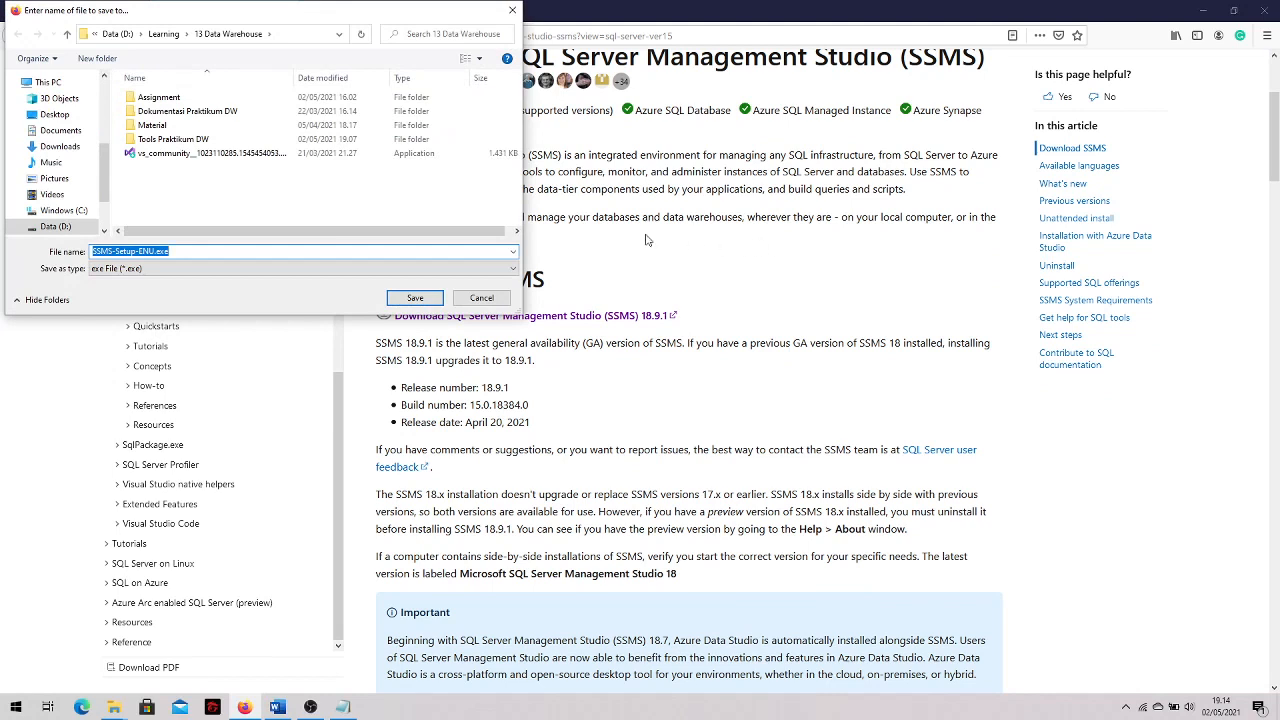
pyautogui.doubleClick(172, 139)
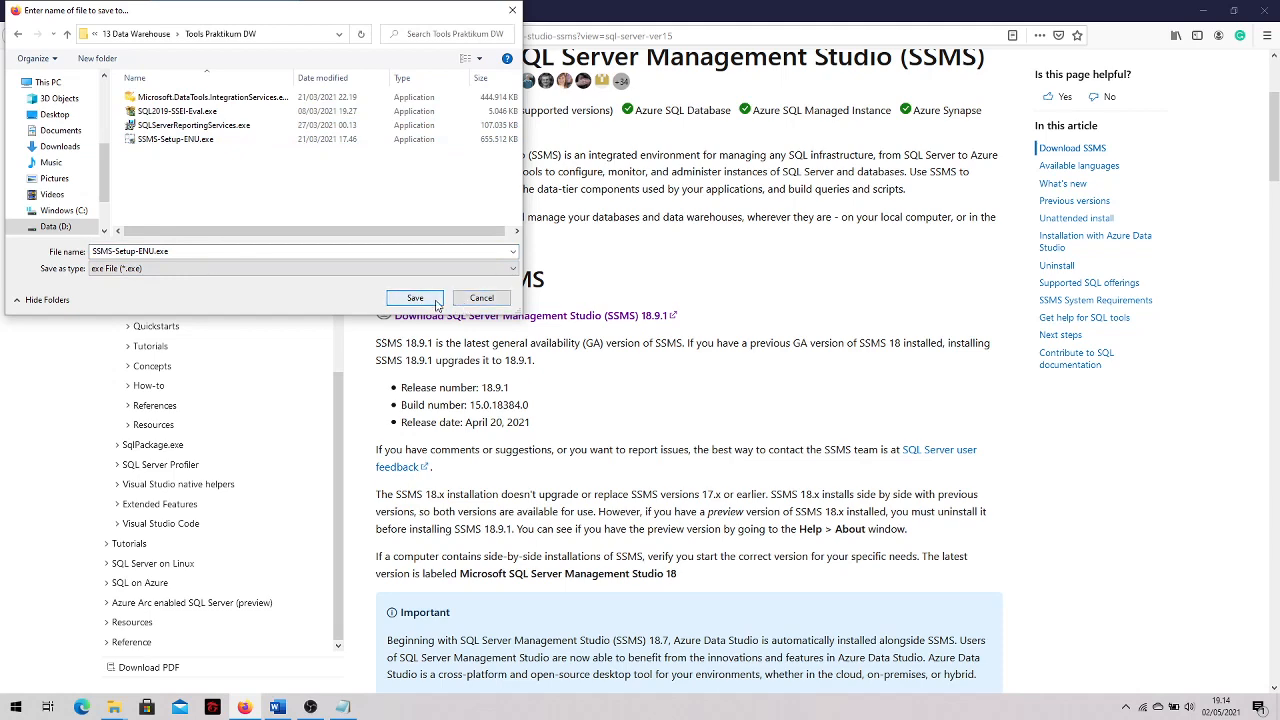
pyautogui.click(478, 298)
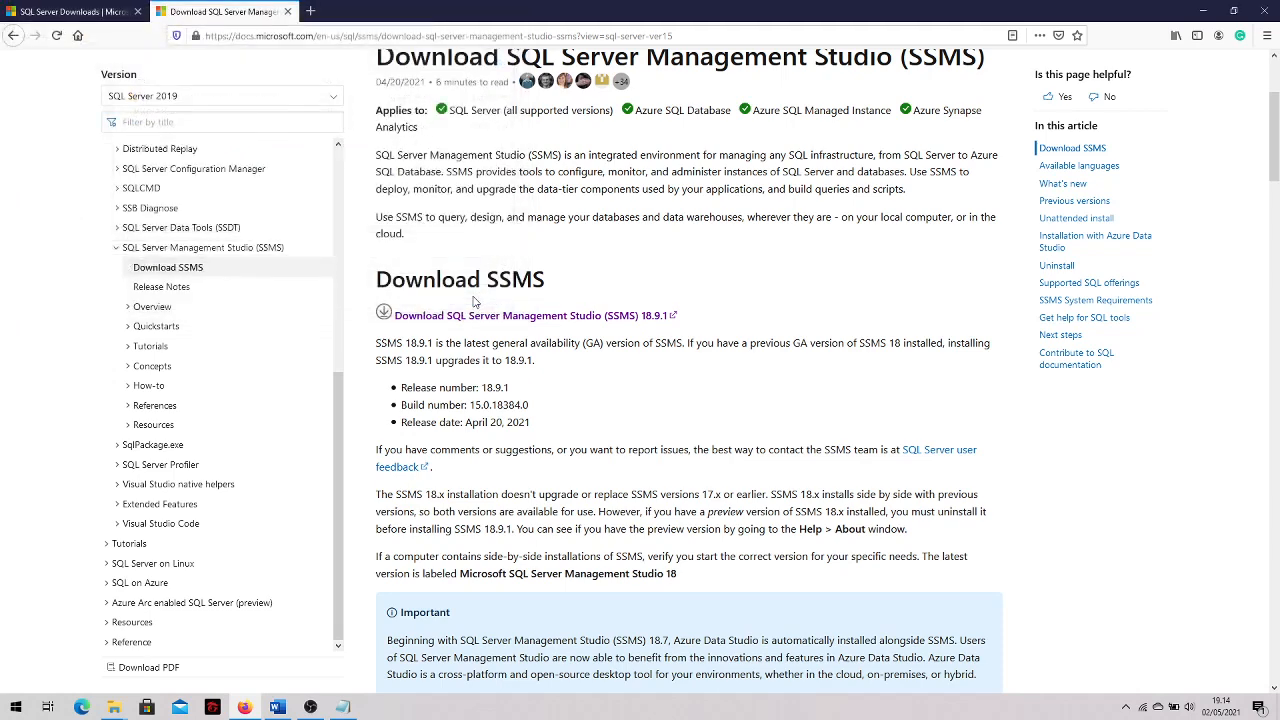
# Switch to File Explorer's Tools Praktikum DW folder and select the SSMS-Setup-ENU.exe installer
pyautogui.moveTo(114, 706)
pyautogui.click(83, 678)
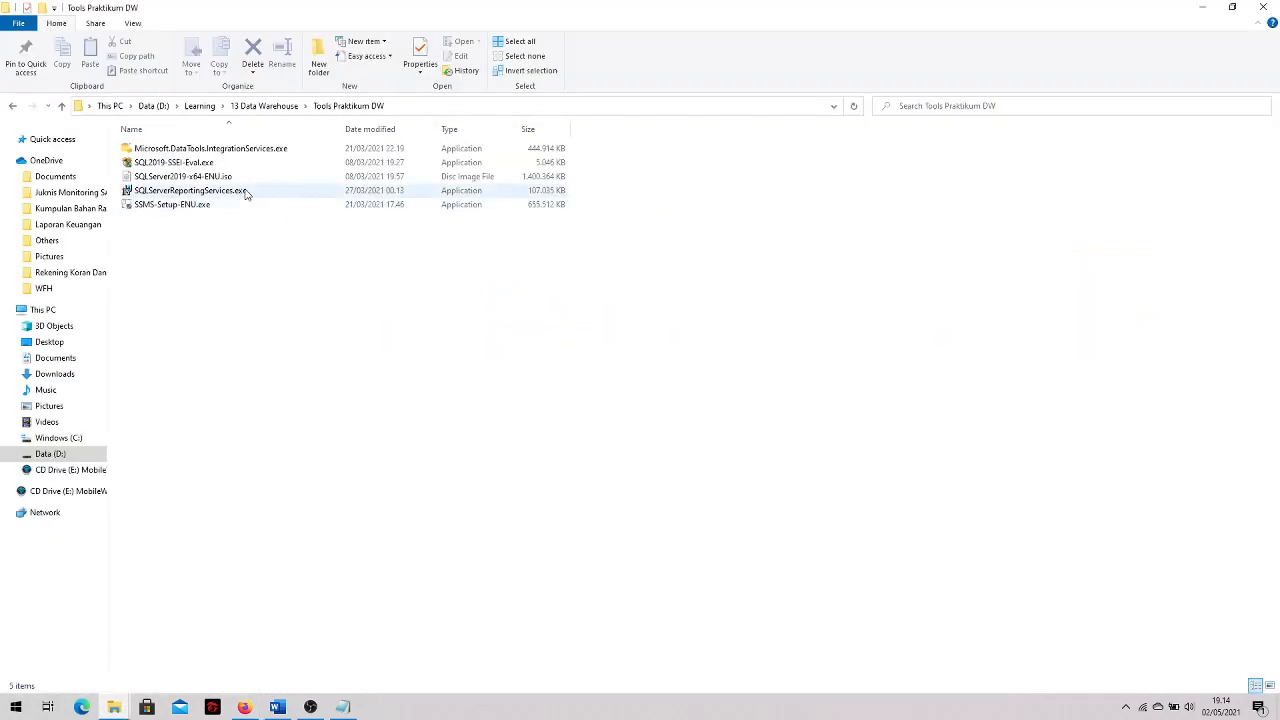
pyautogui.click(172, 205)
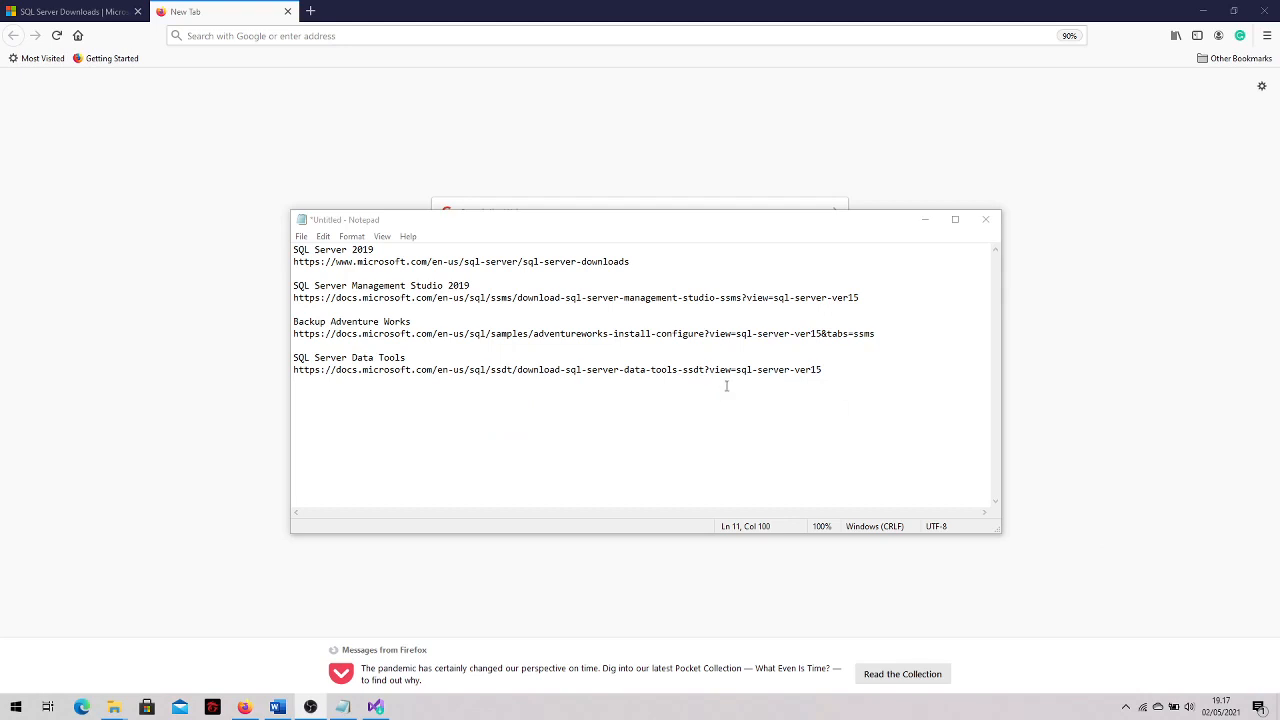
# Open the SQL Server Data Tools link from the Notepad list in Firefox and review how to install SSDT with Visual Studio 2019
pyautogui.moveTo(825, 379); pyautogui.dragTo(295, 372)
pyautogui.hotkey('ctrl', 'c')
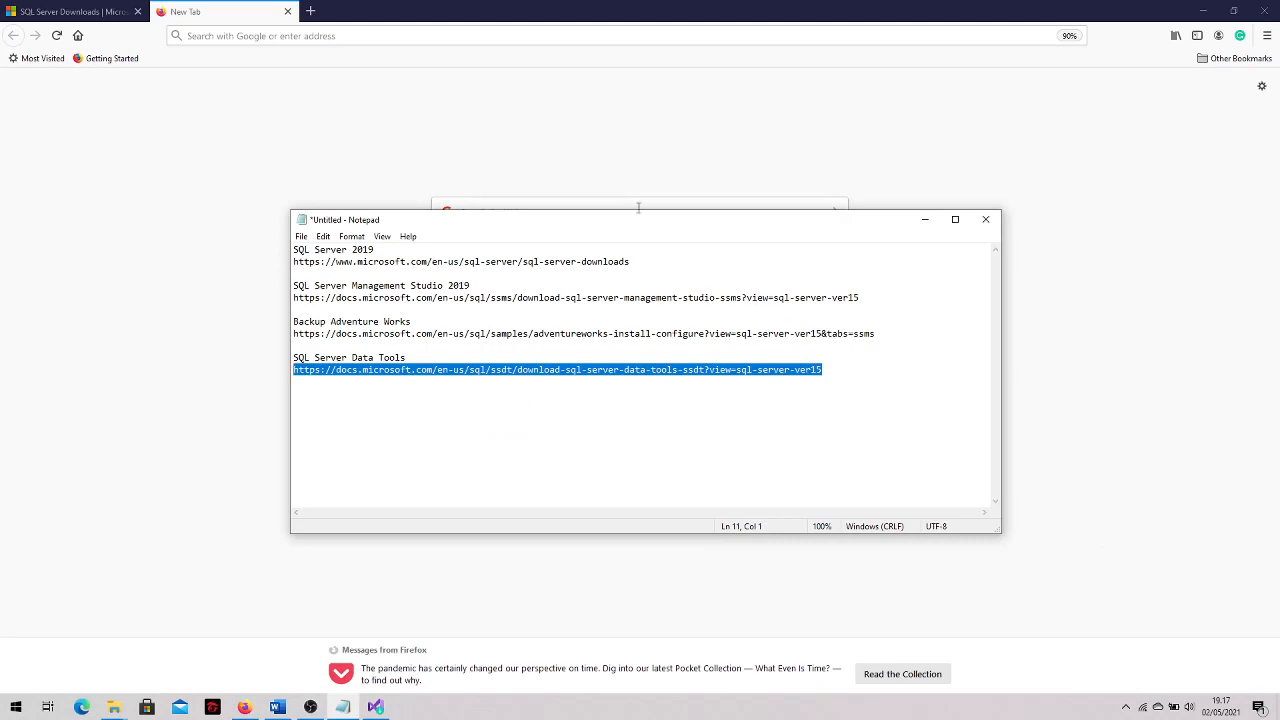
pyautogui.click(544, 36)
pyautogui.hotkey('ctrl', 'v')
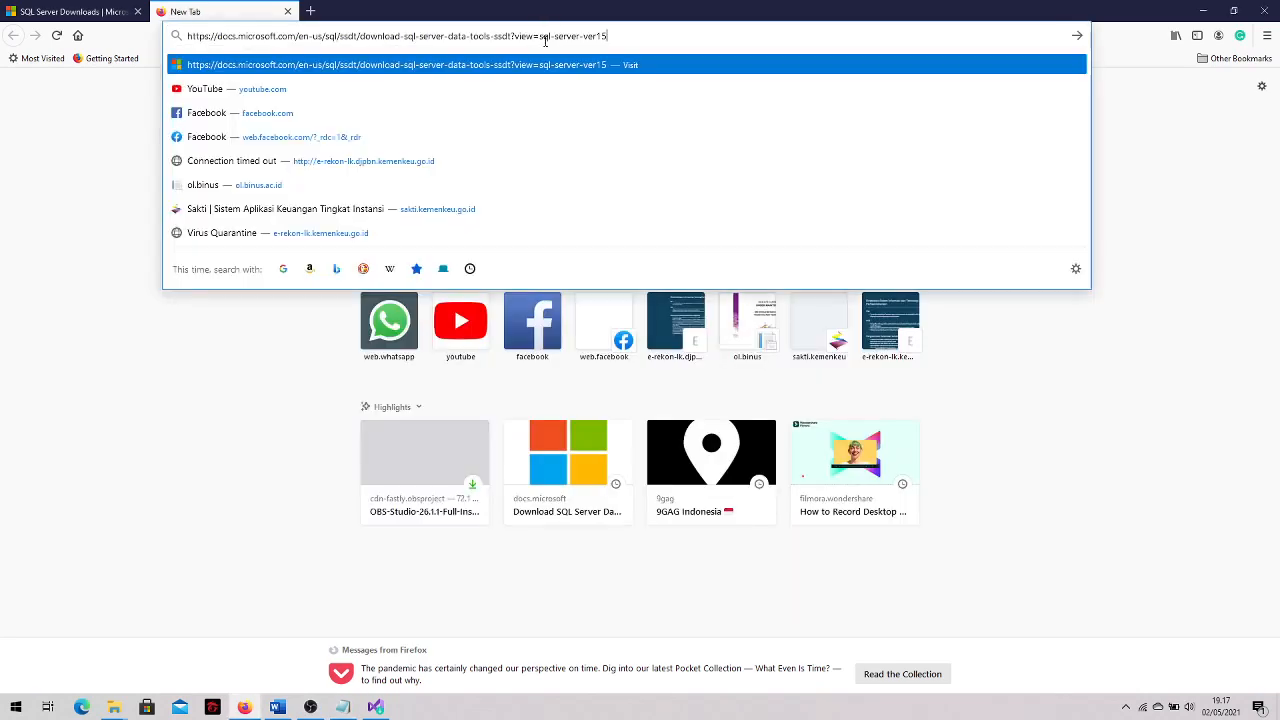
pyautogui.press('Return')
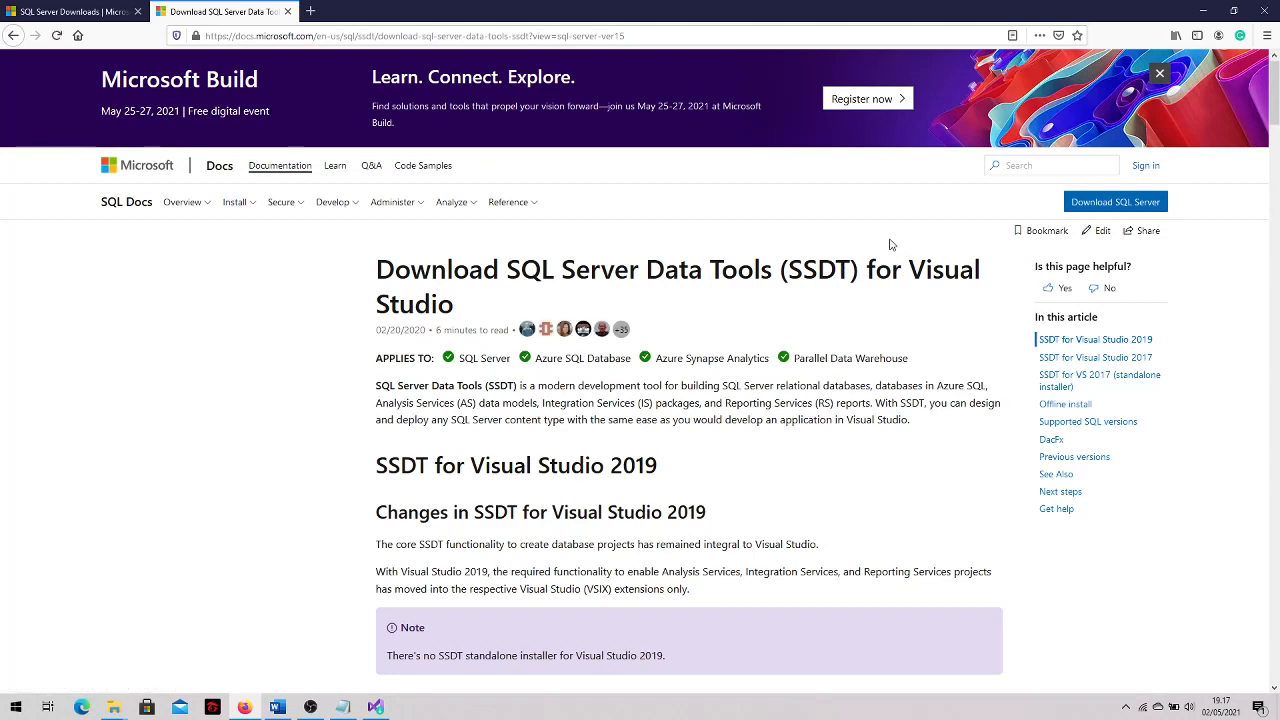
pyautogui.scroll(-1, 1275, 112)
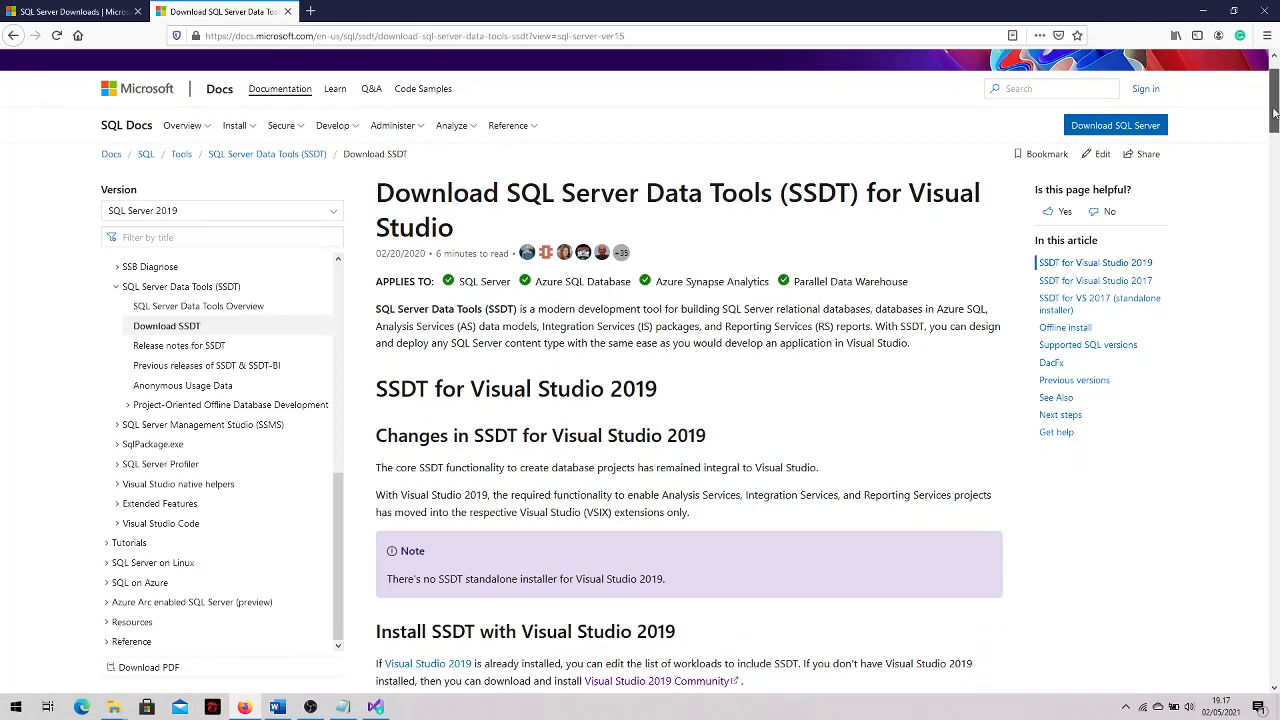
pyautogui.scroll(-3, 1275, 112)
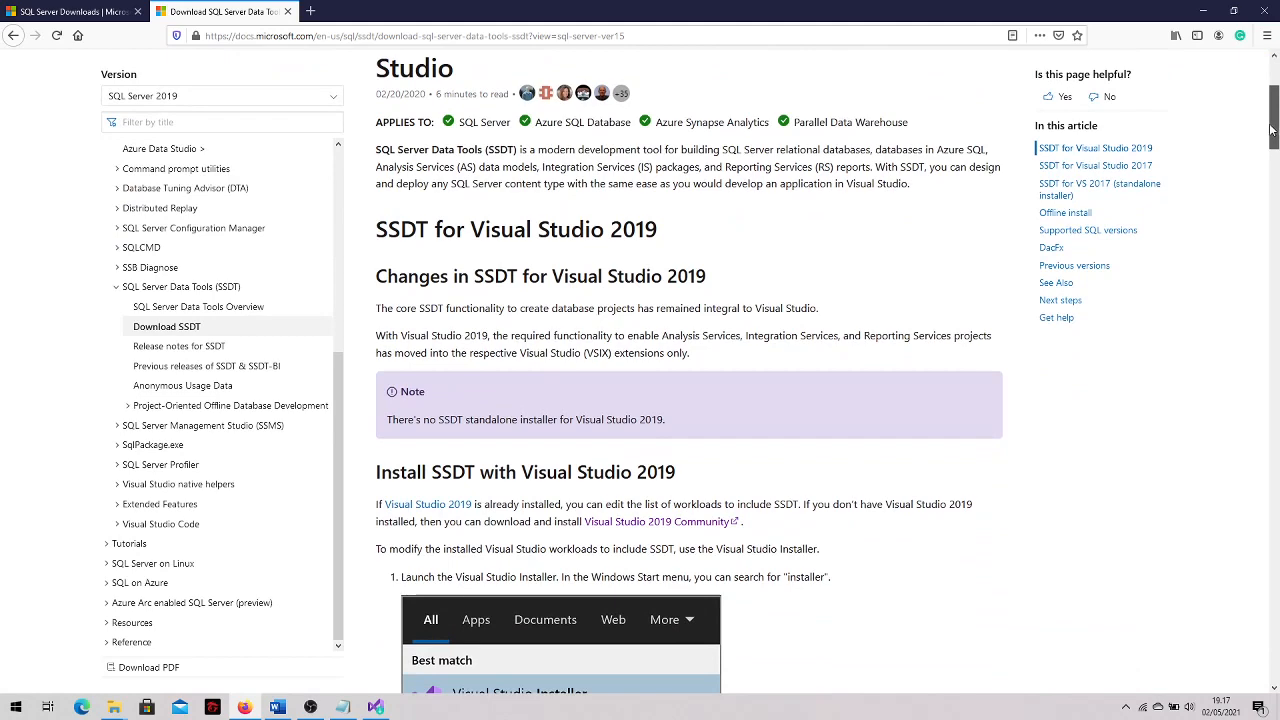
pyautogui.moveTo(1272, 130); pyautogui.dragTo(1264, 161)
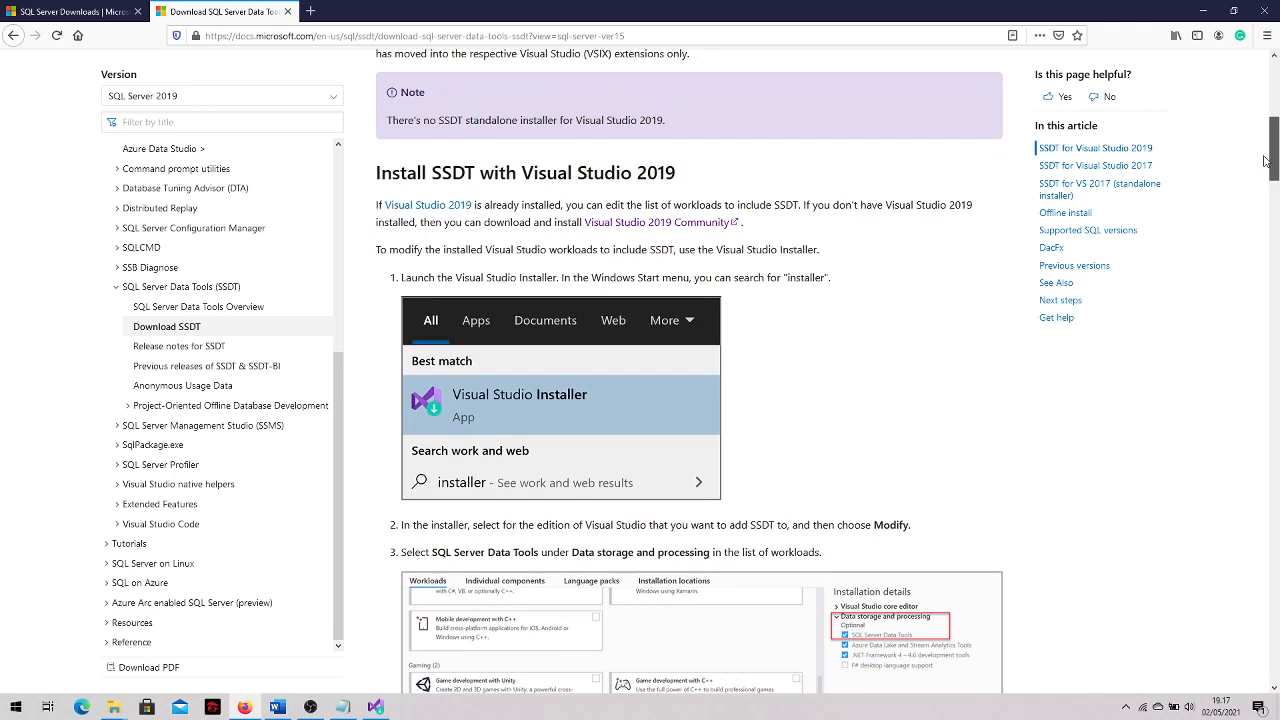
pyautogui.moveTo(1264, 161); pyautogui.dragTo(1247, 202)
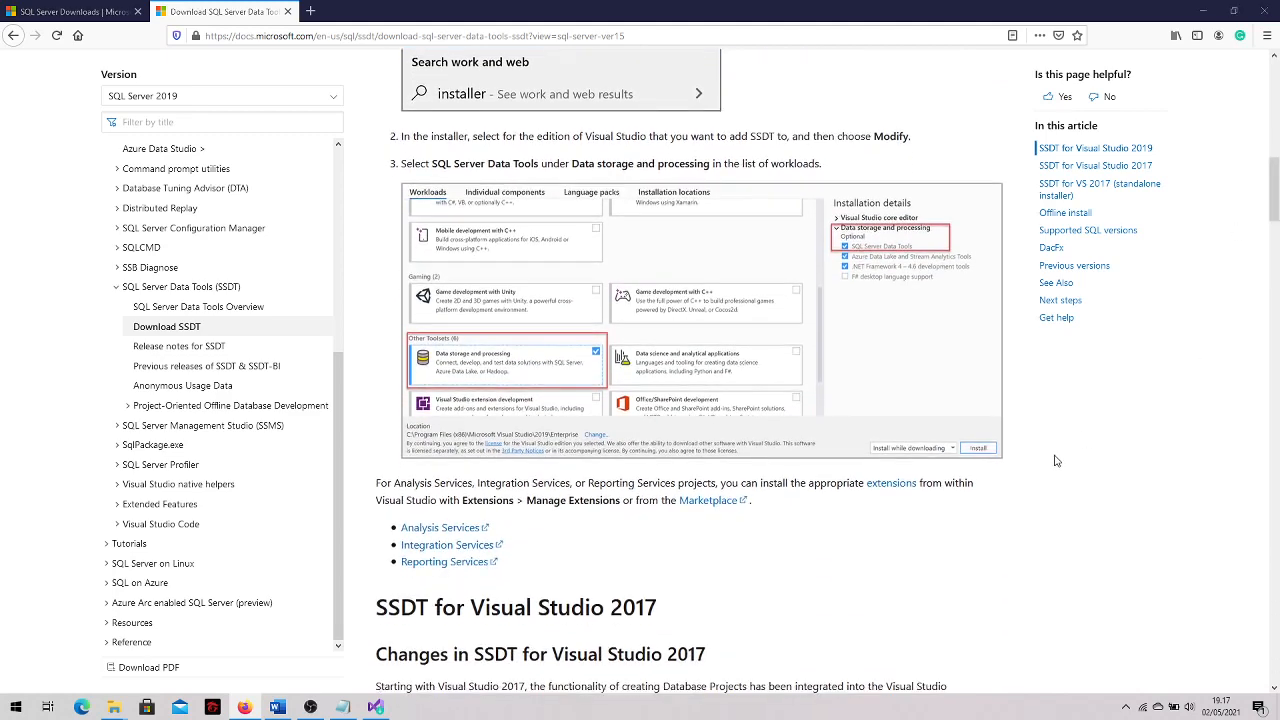
# Launch Visual Studio Installer through a Windows search for "visual st" and dismiss any startup message
pyautogui.press('super')
pyautogui.write('visual st')
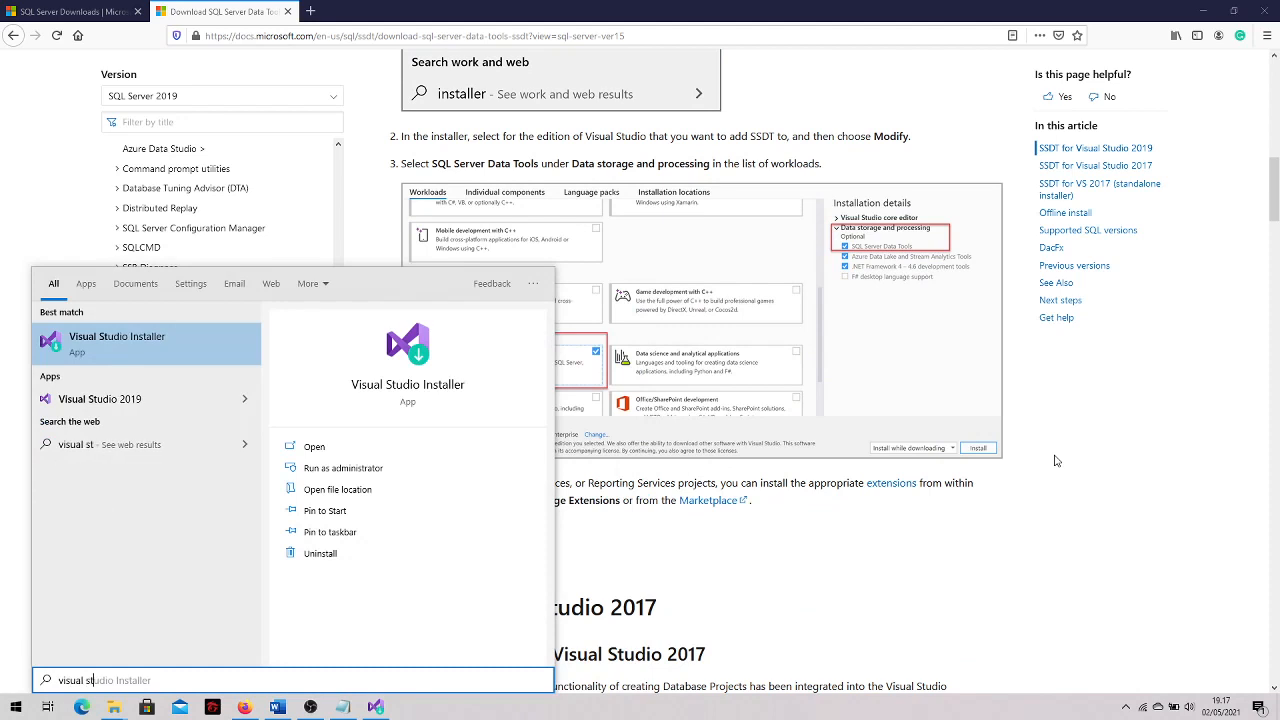
pyautogui.press('Return')
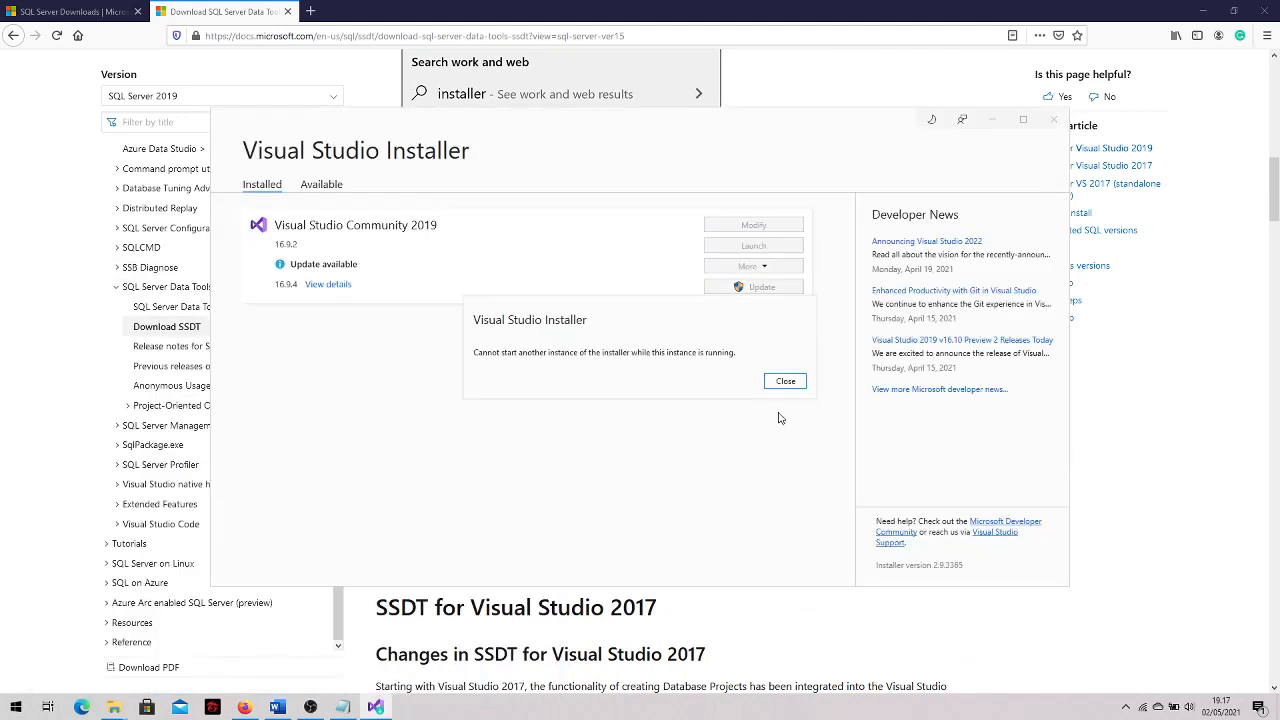
pyautogui.click(785, 381)
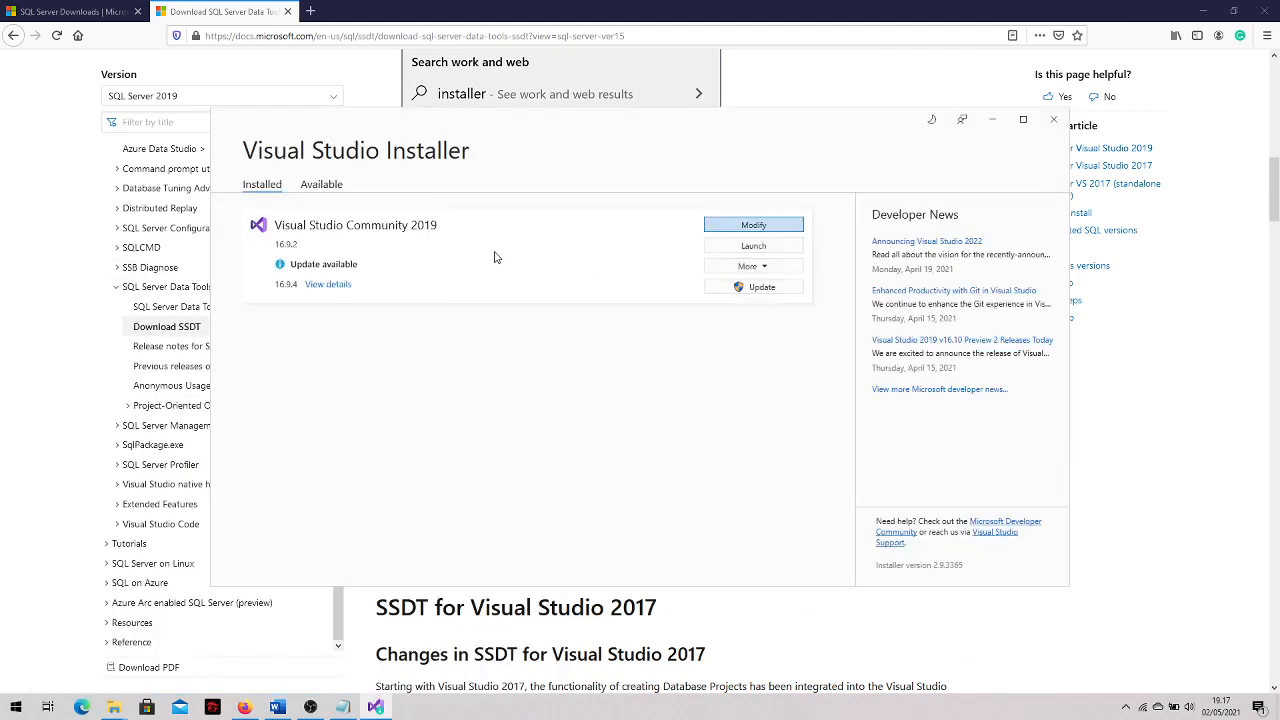
# Open the modification options for Visual Studio Community 2019, clear and reselect the Data storage and processing workload, and close without applying
pyautogui.click(765, 227)
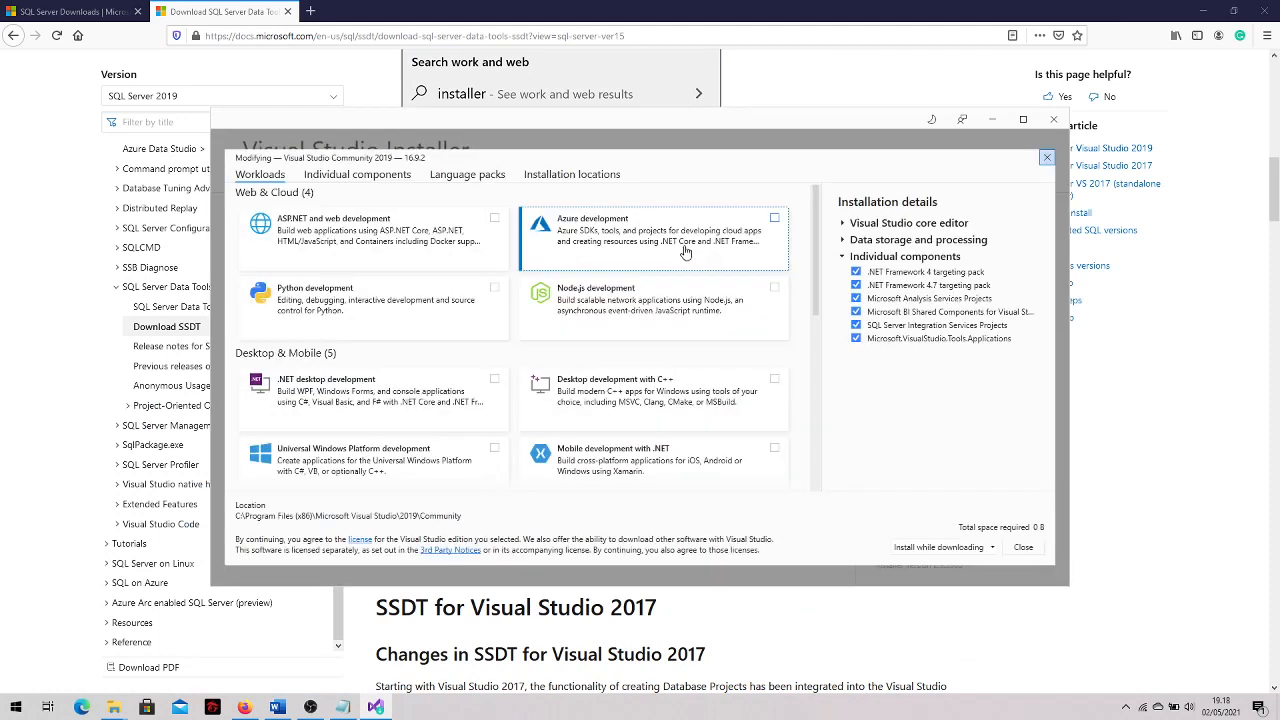
pyautogui.scroll(-5, 815, 303)
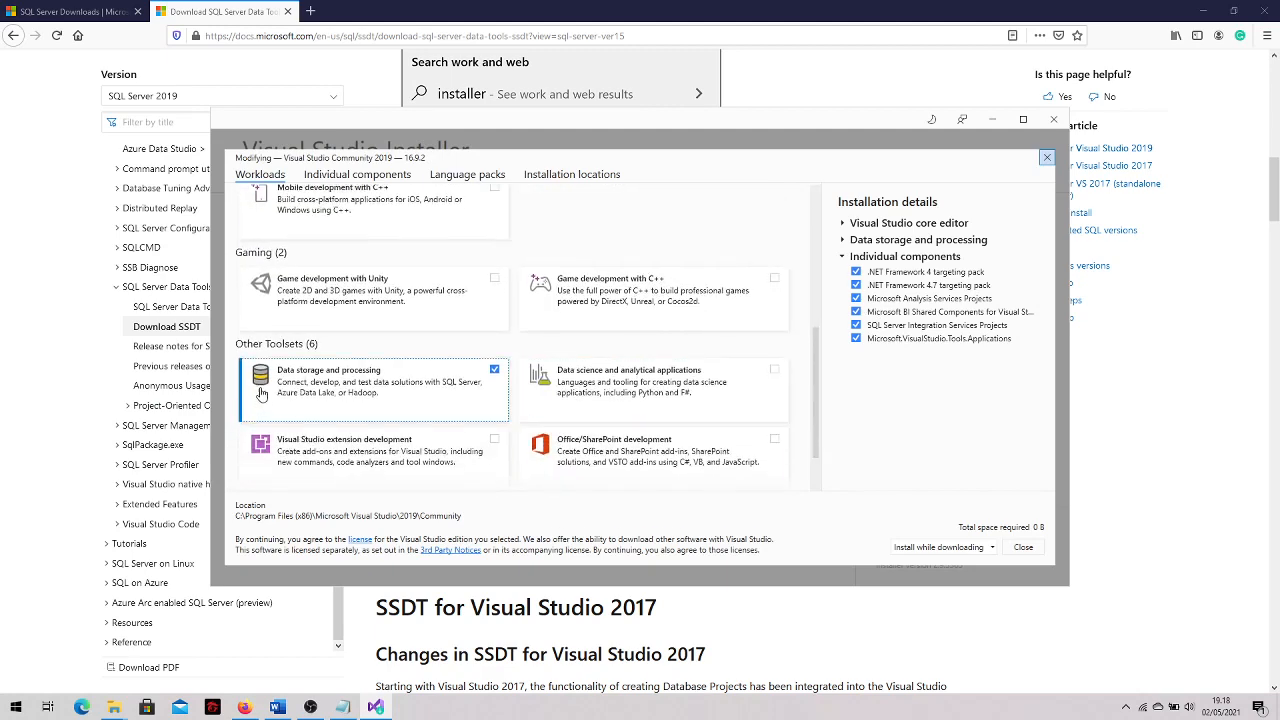
pyautogui.click(250, 378)
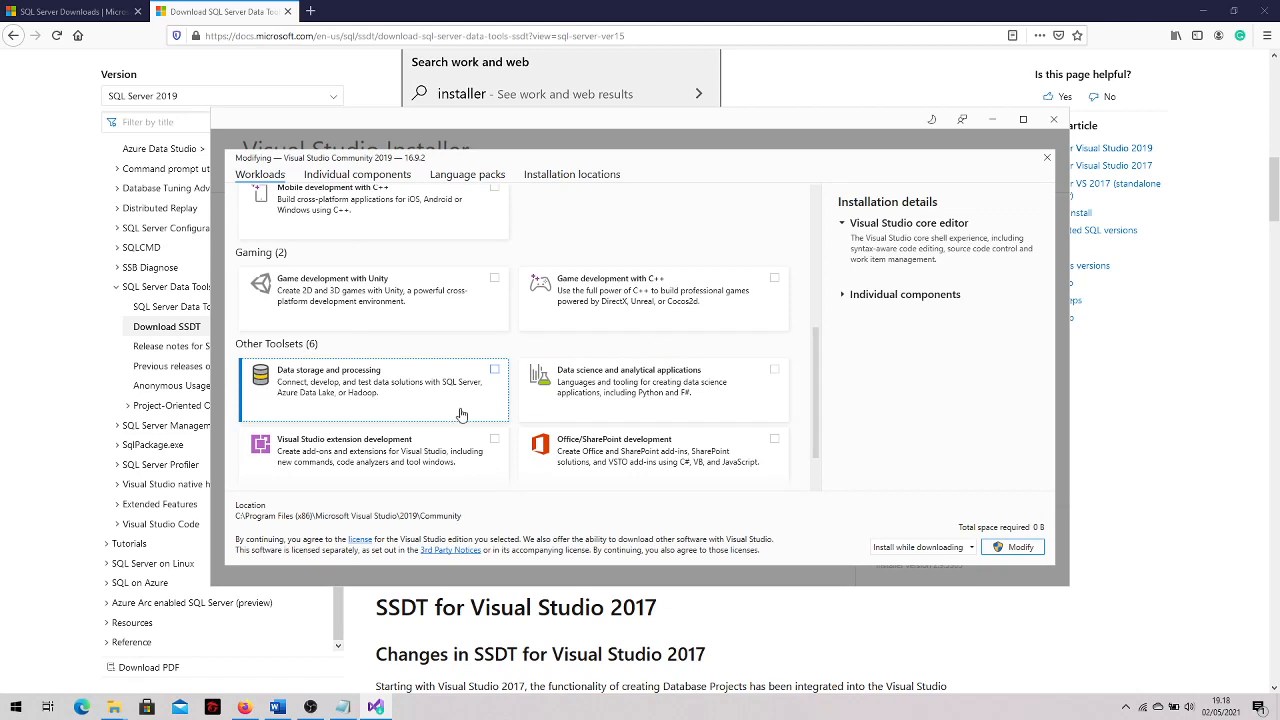
pyautogui.click(494, 370)
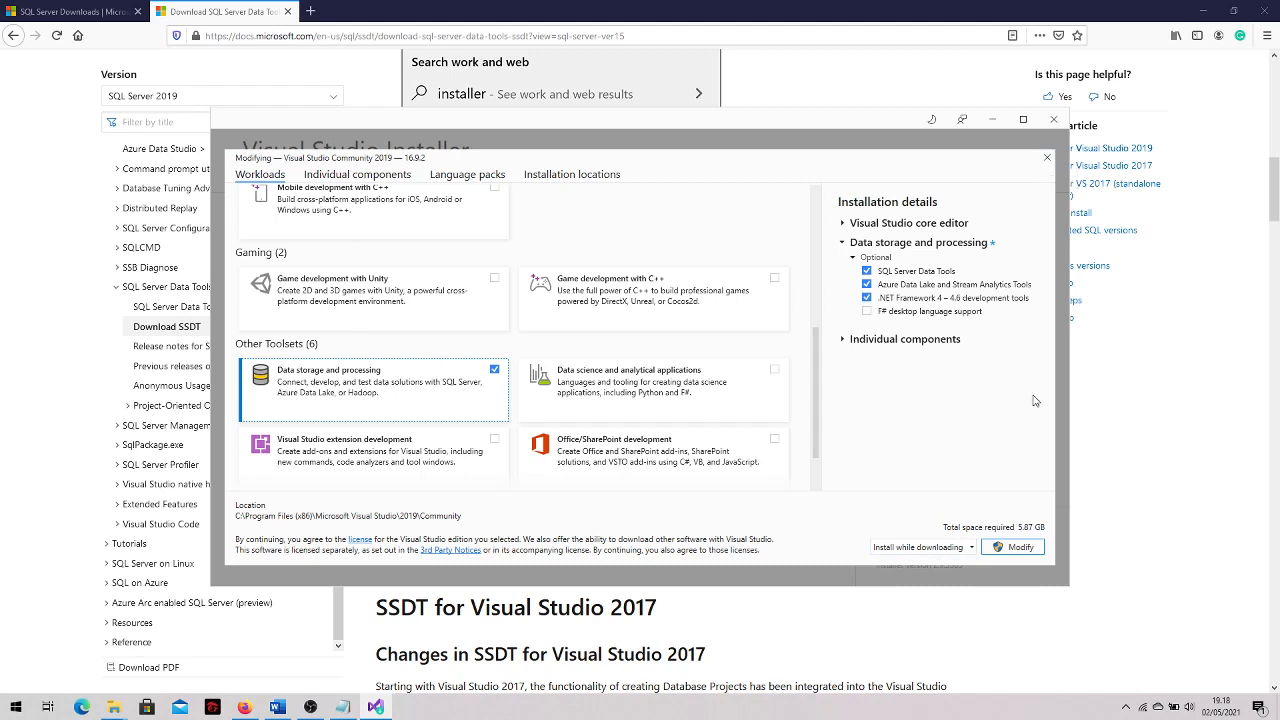
pyautogui.click(1047, 158)
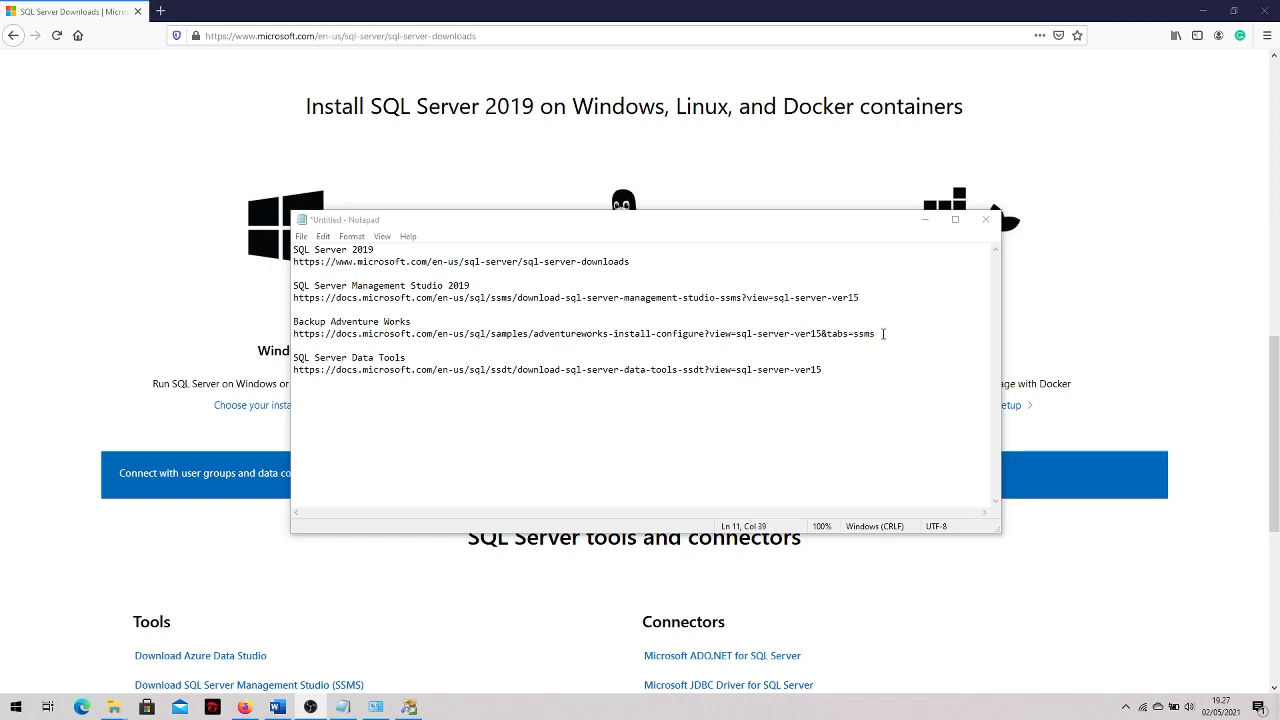
# Open the Backup Adventure Works link from the Notepad list in a new Firefox tab
pyautogui.moveTo(883, 333); pyautogui.dragTo(297, 334)
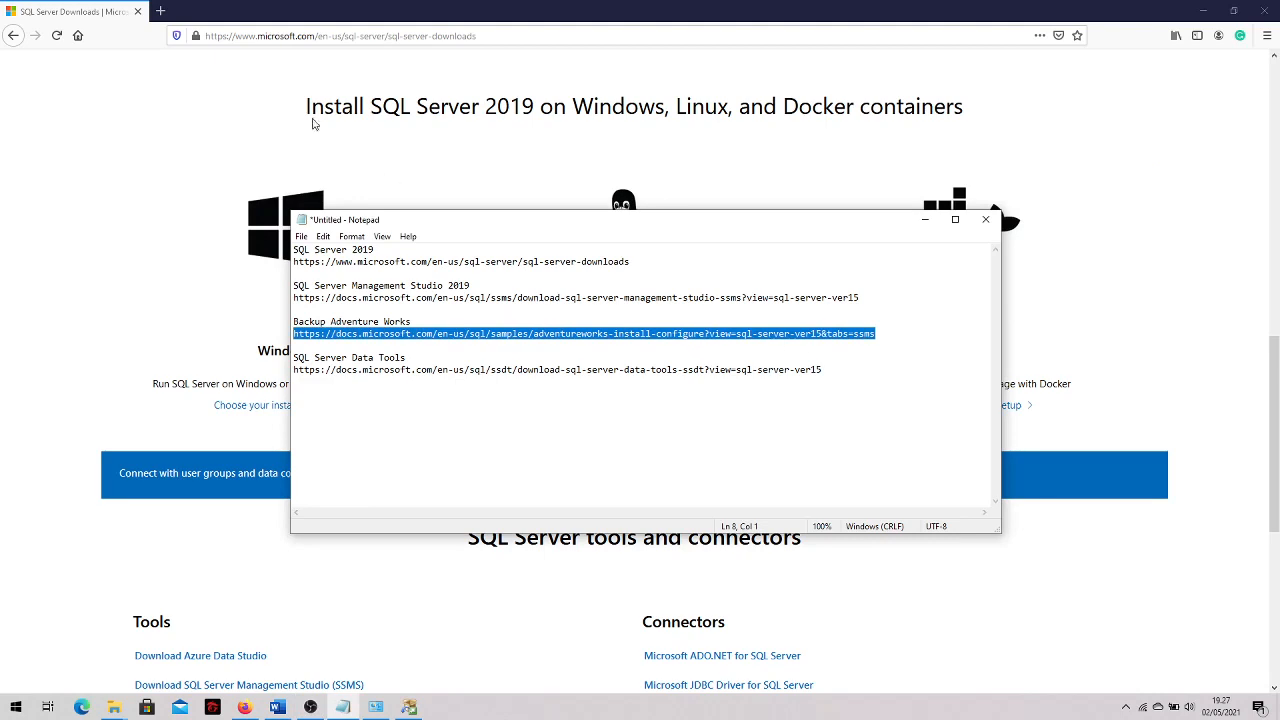
pyautogui.click(162, 12)
pyautogui.write('https://docs.microsoft.com/en-us/sql/samples/adventureworks-install-configure?view=sql-server-ver15&tabs=ssms')
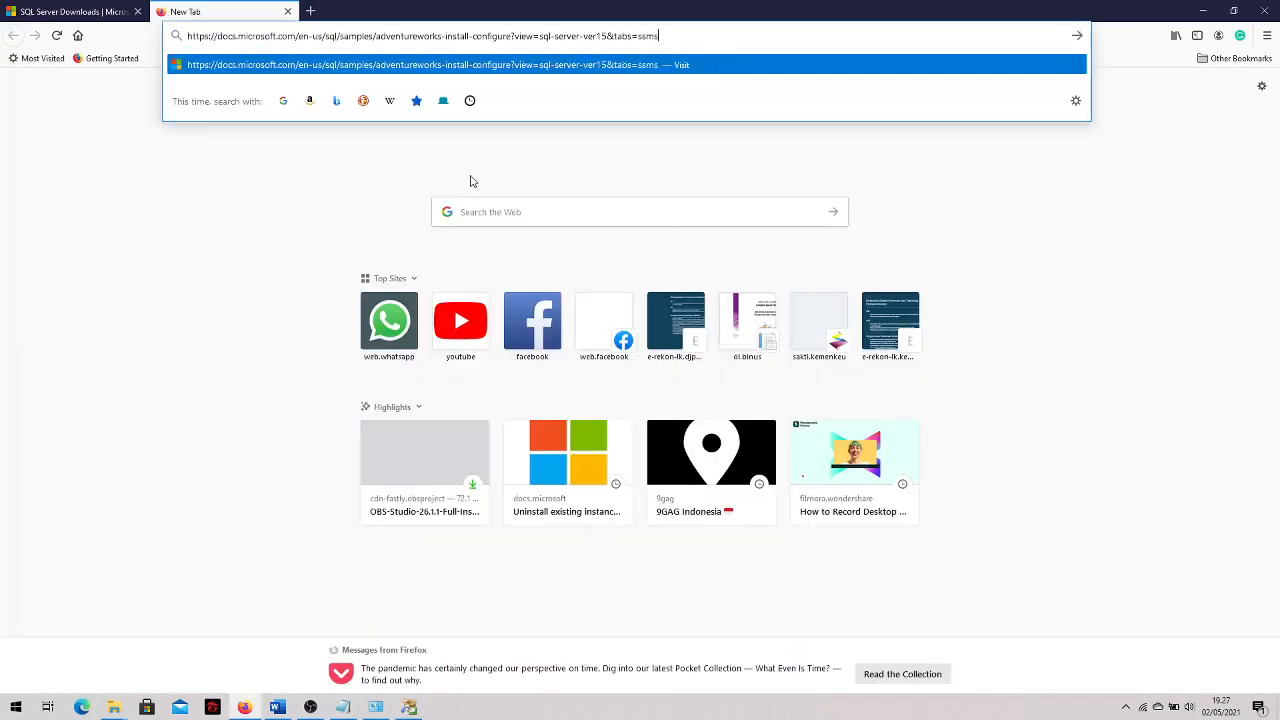
pyautogui.press('Return')
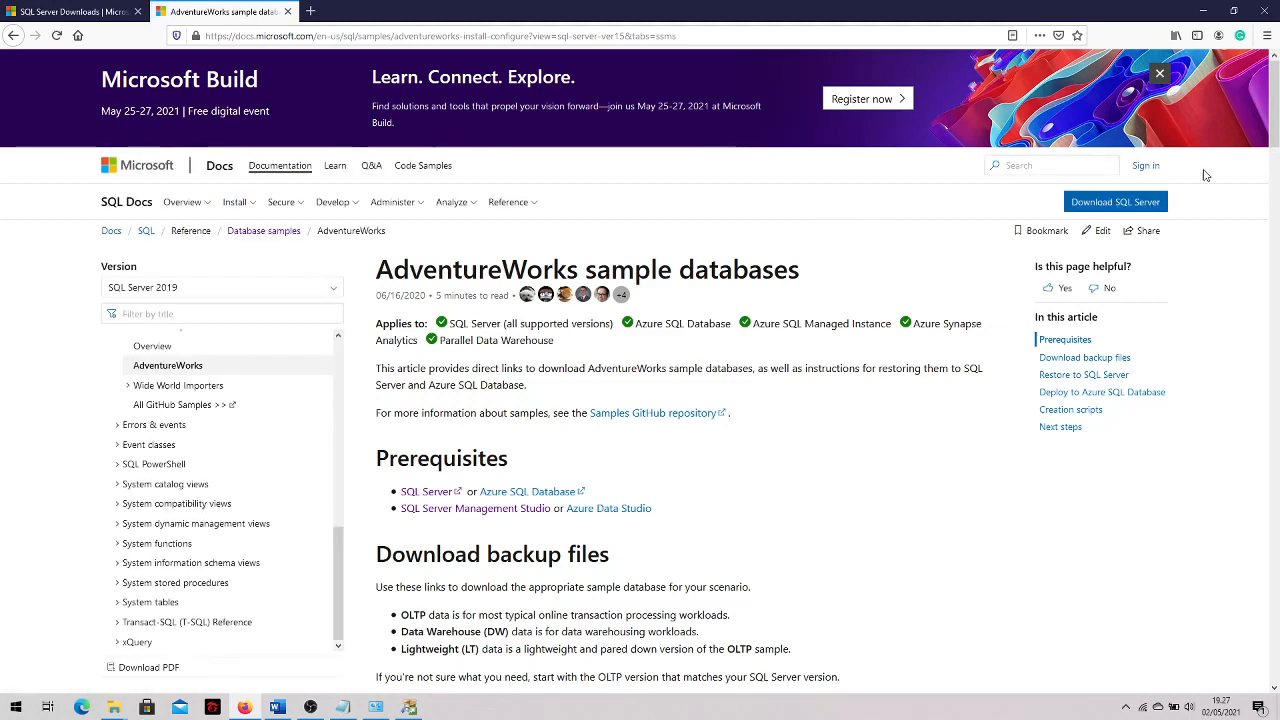
# Start downloading AdventureWorksDW2019.bak from the backup files table and cancel the save
pyautogui.moveTo(1270, 120); pyautogui.dragTo(1256, 183)
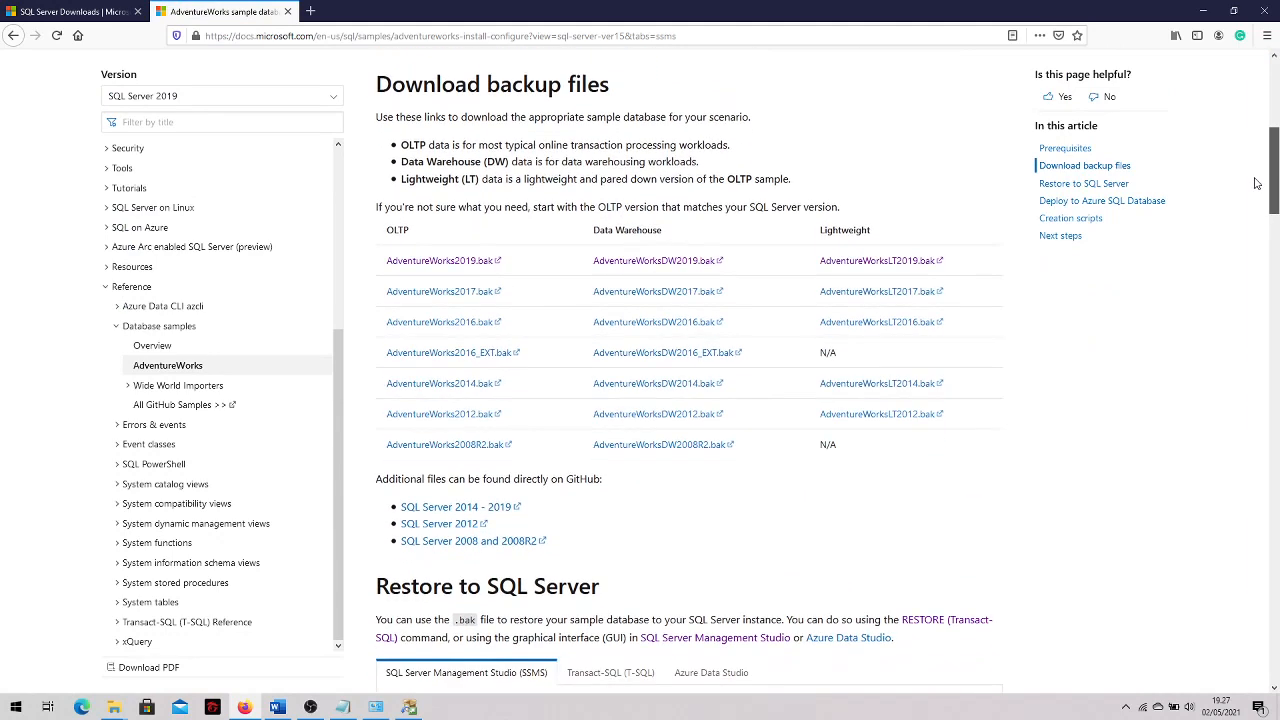
pyautogui.moveTo(1256, 183); pyautogui.dragTo(1254, 184)
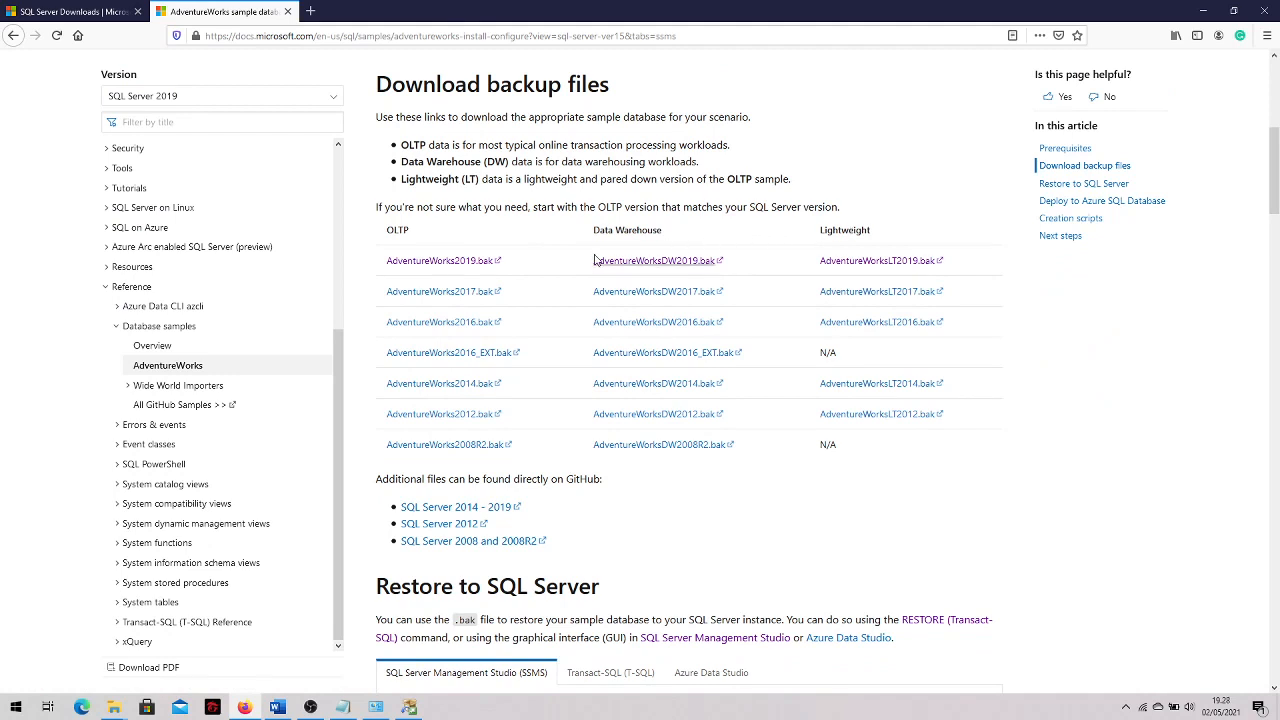
pyautogui.click(660, 262)
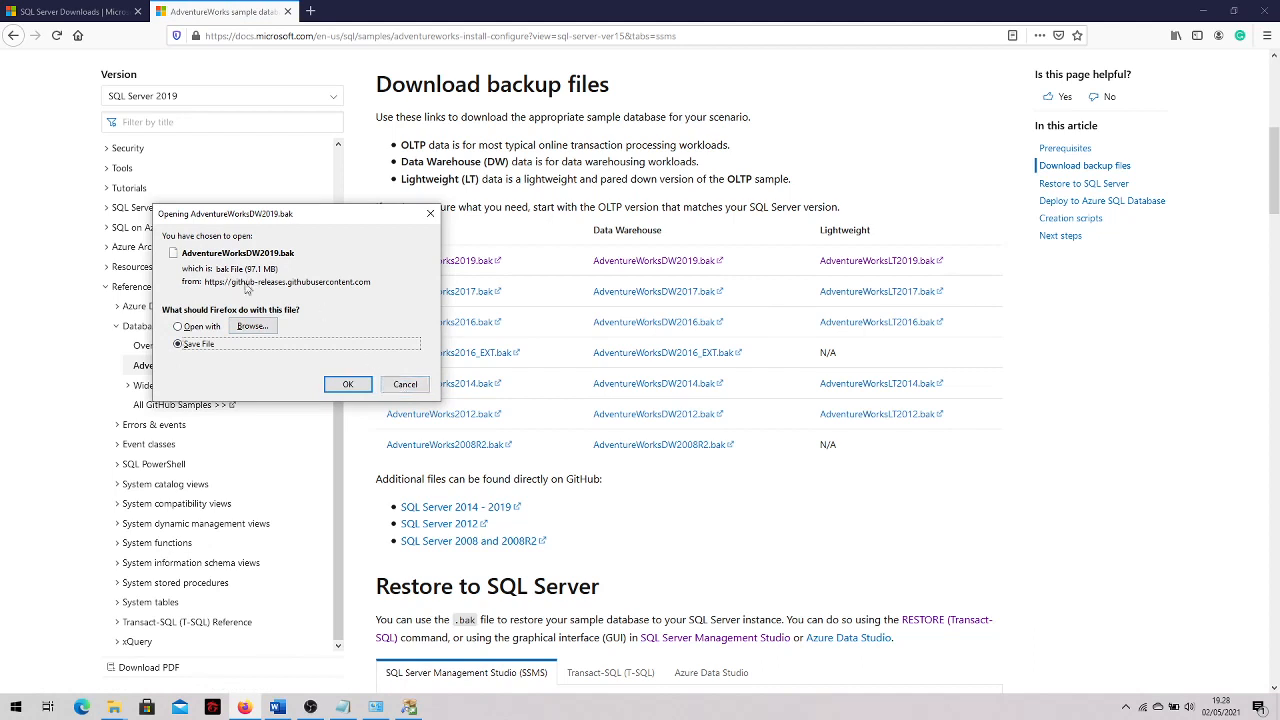
pyautogui.click(405, 385)
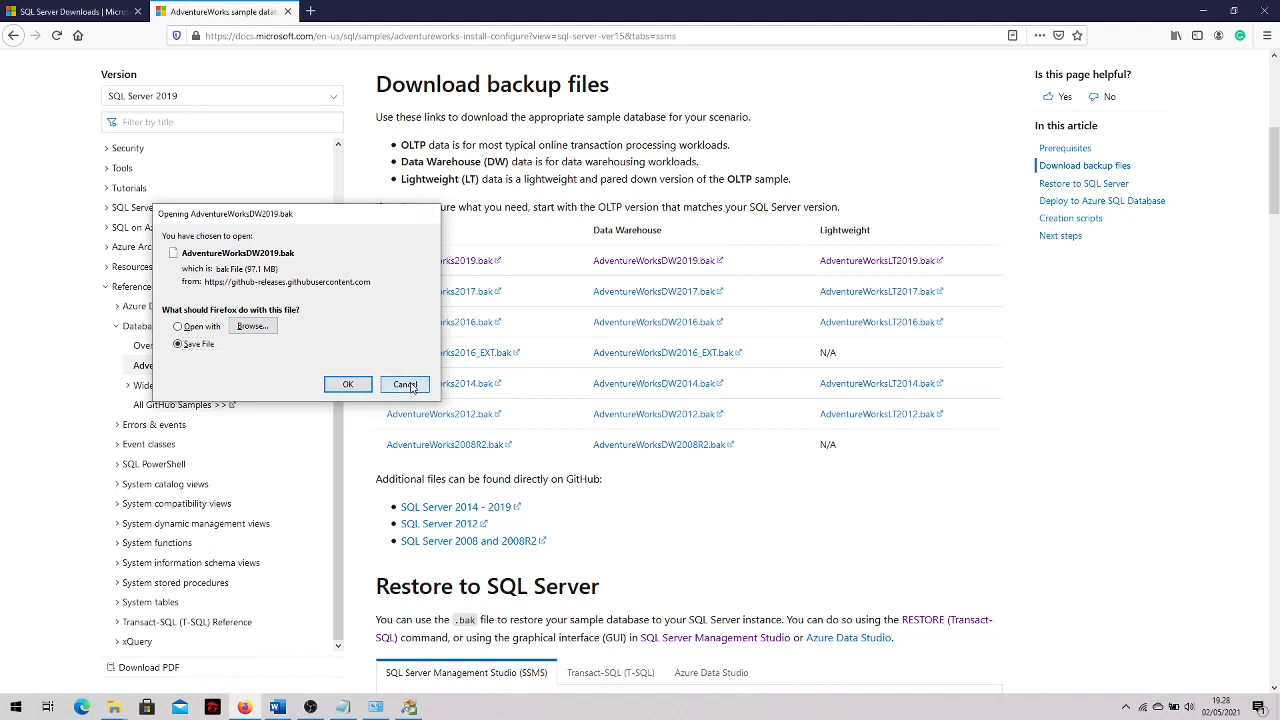
# Switch to File Explorer's Tools Praktikum DW folder and select the AdventureWorksDW2019.bak file
pyautogui.moveTo(102, 715)
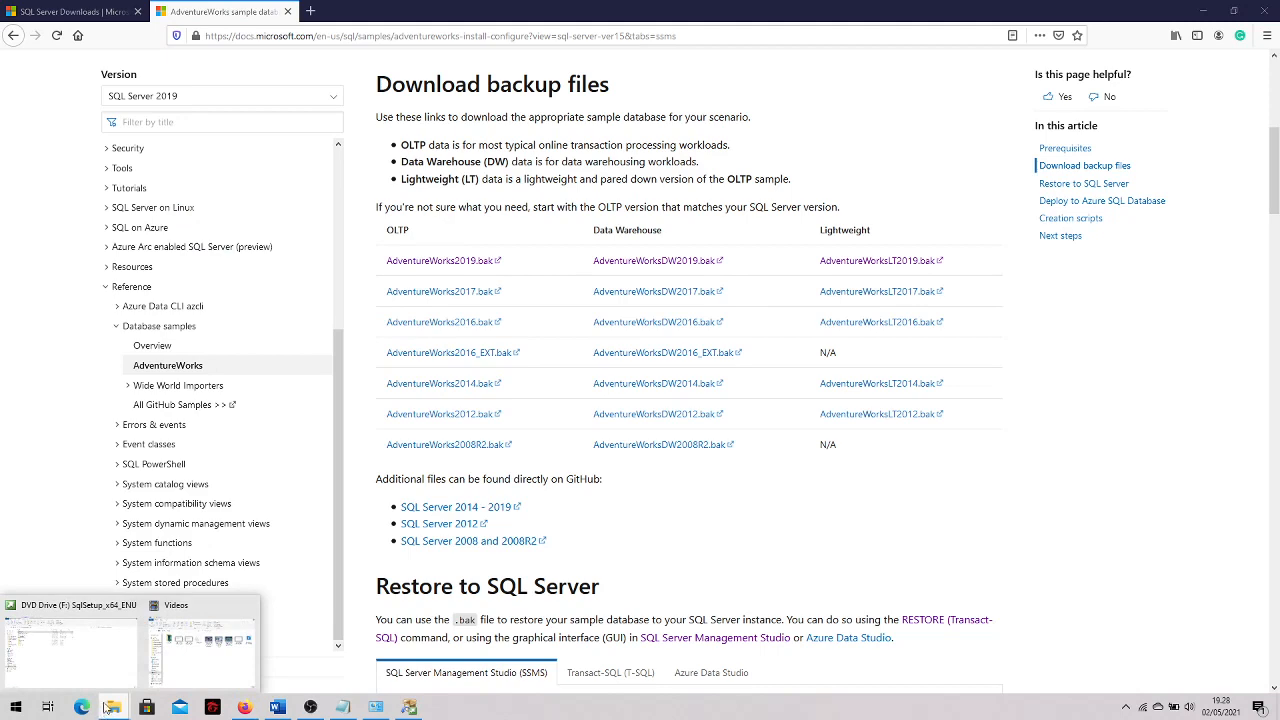
pyautogui.click(70, 640)
pyautogui.click(14, 106)
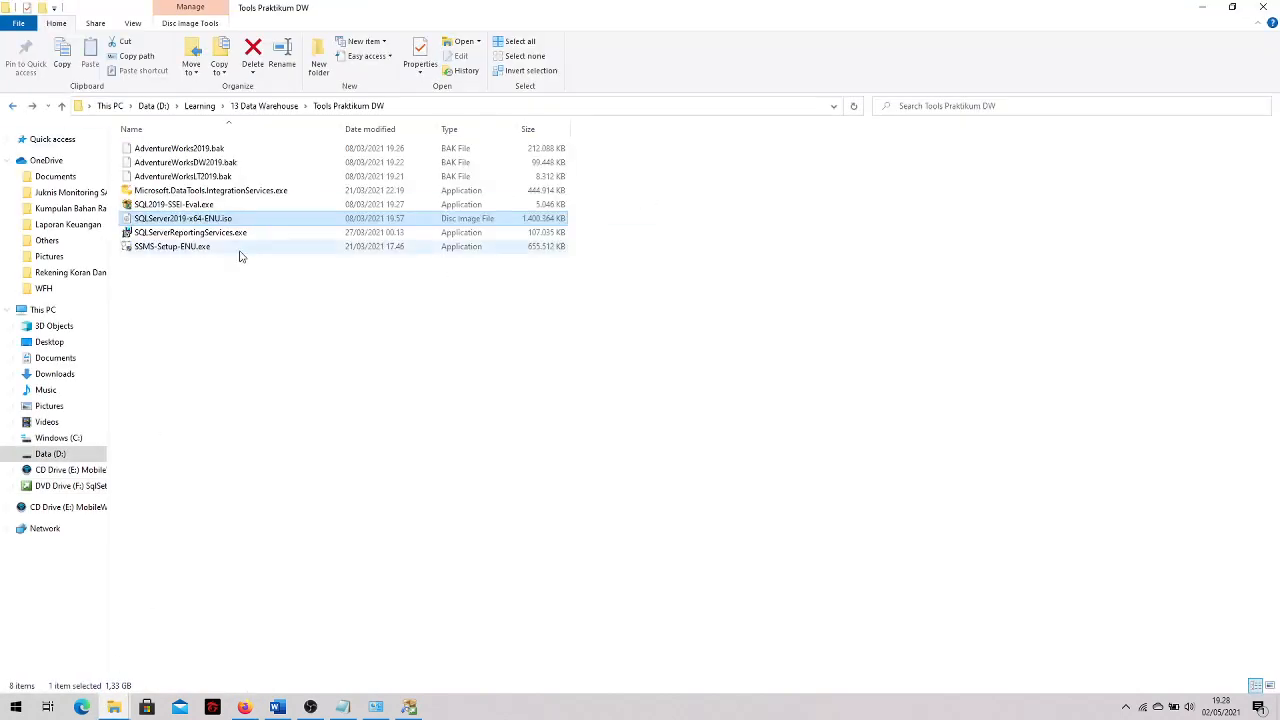
pyautogui.click(200, 162)
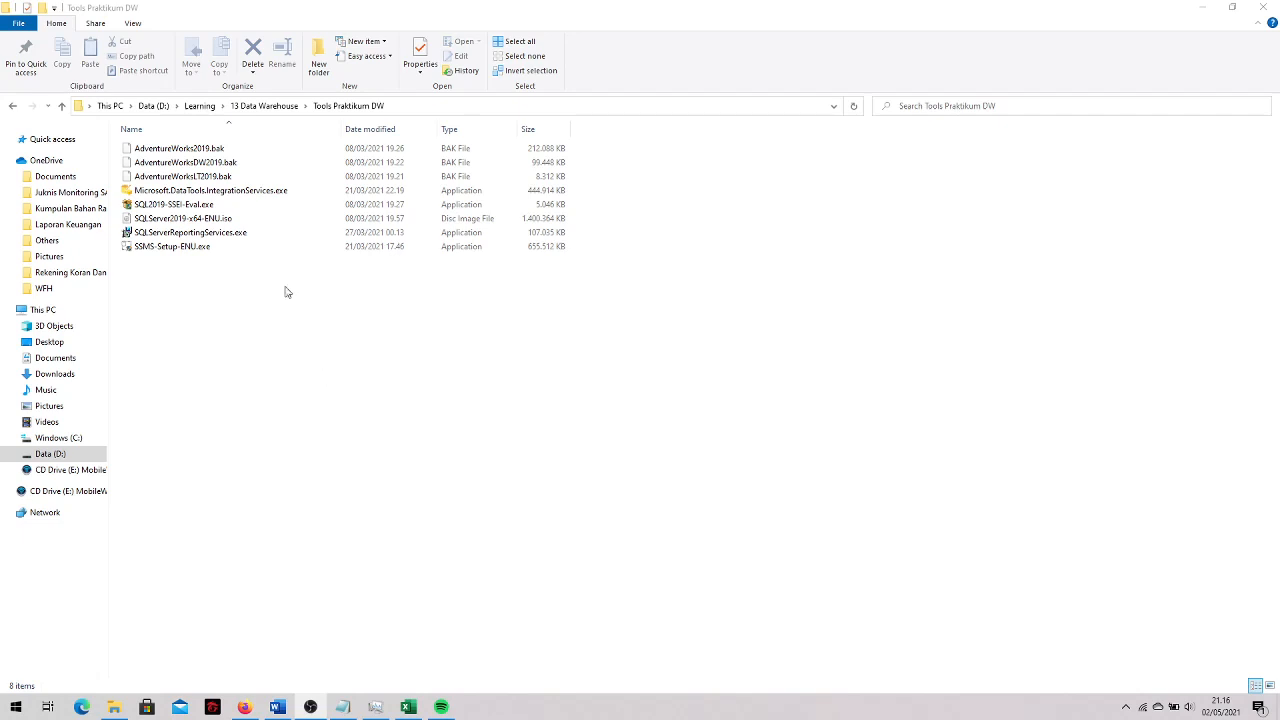
# Mount the SQLServer2019-x64-ENU.iso disc image and run setup.exe from the mounted drive
pyautogui.rightClick(160, 223)
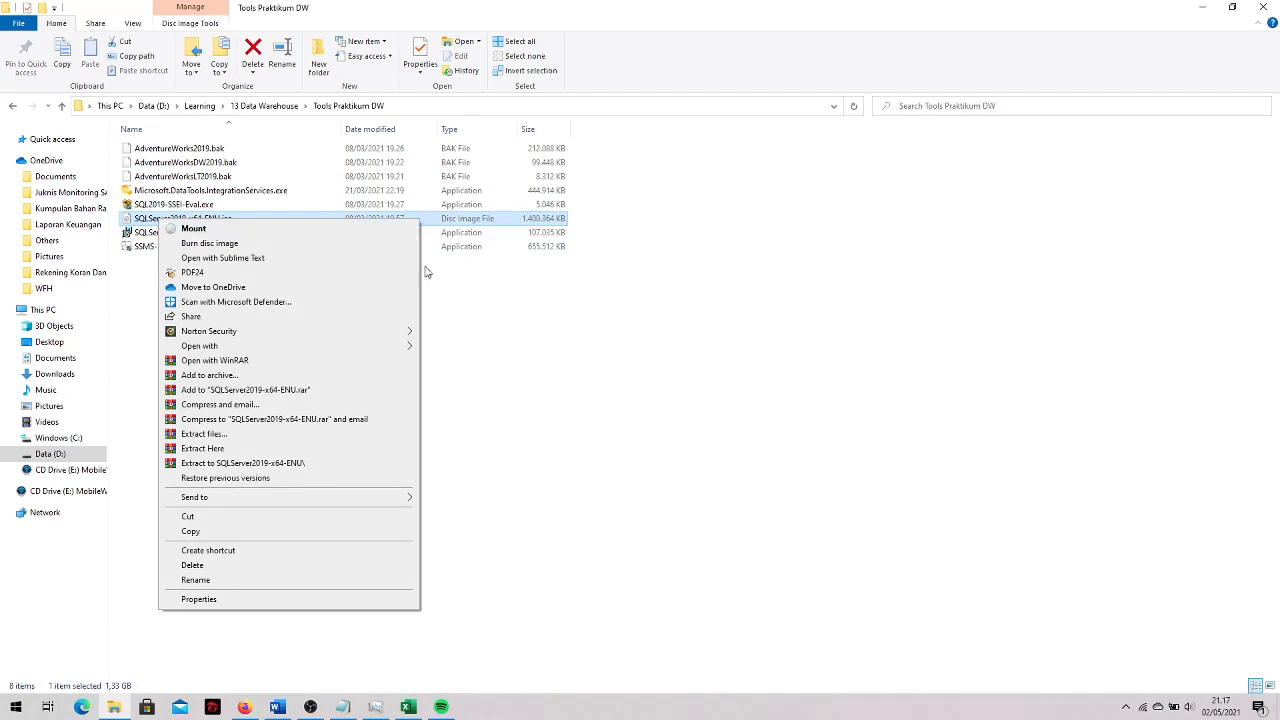
pyautogui.click(533, 292)
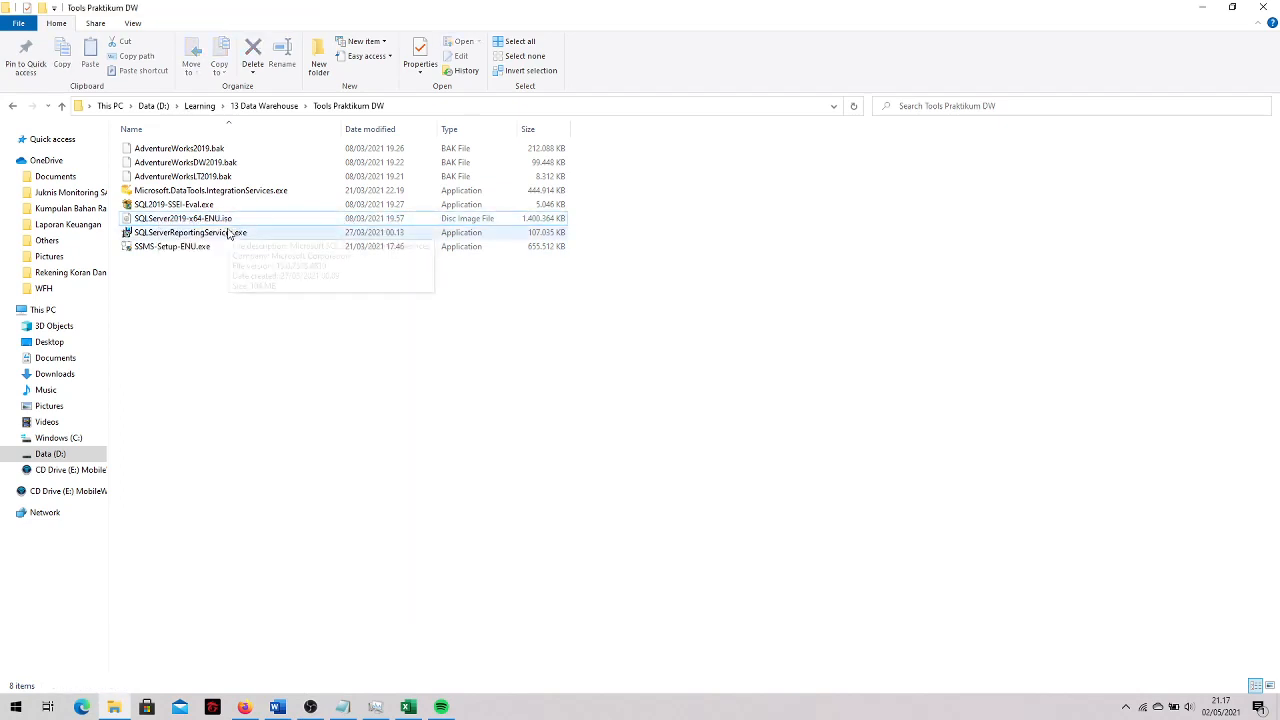
pyautogui.rightClick(183, 222)
pyautogui.click(218, 229)
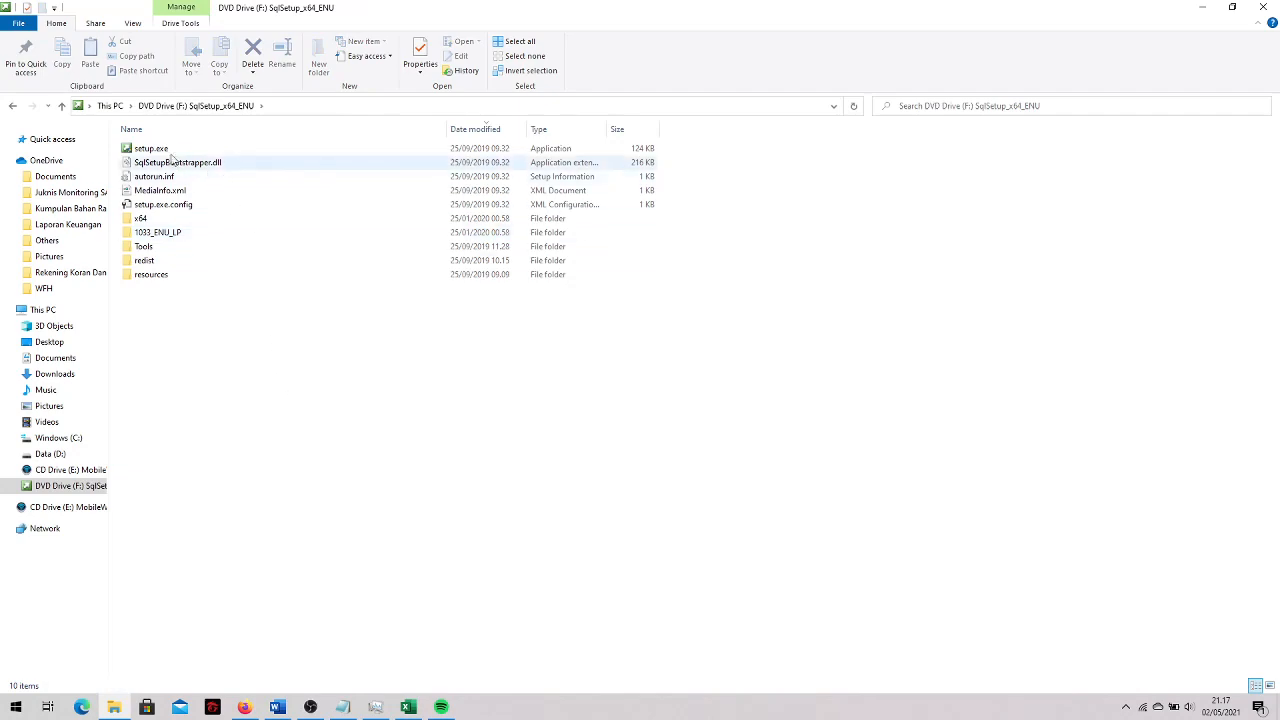
pyautogui.doubleClick(157, 150)
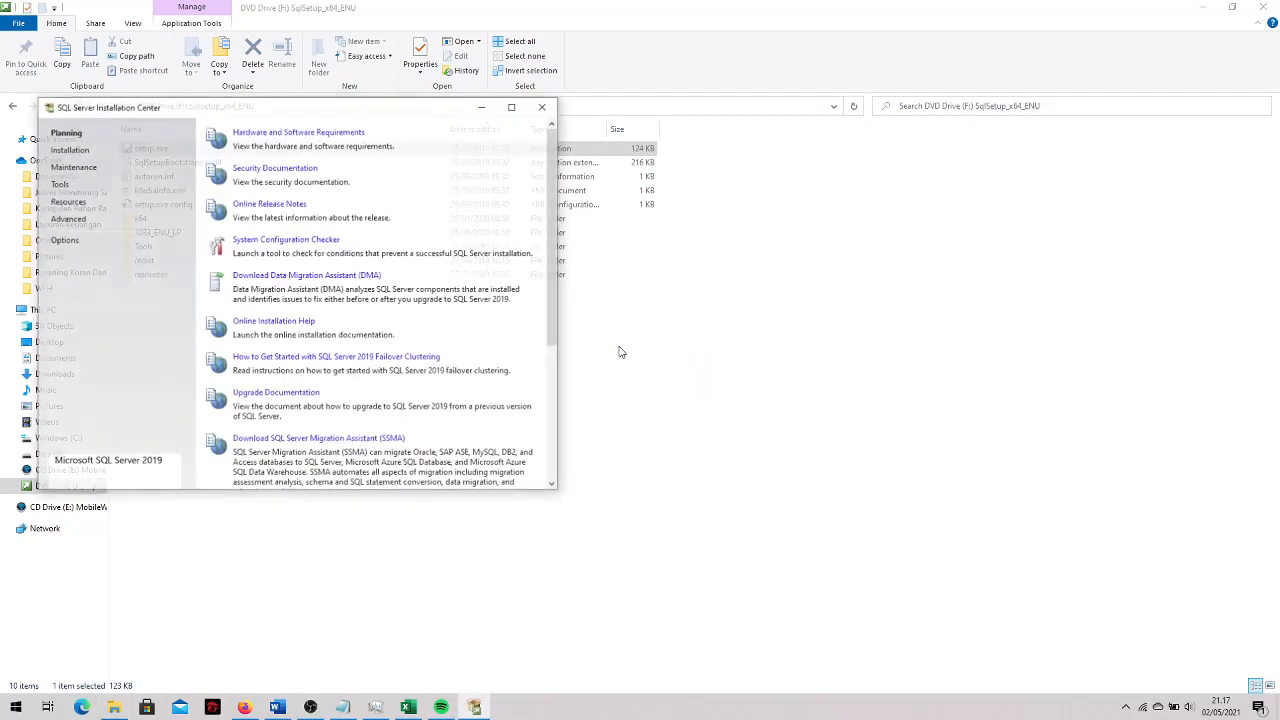
# Start a new stand-alone SQL Server installation and proceed with the free Evaluation edition
pyautogui.click(70, 150)
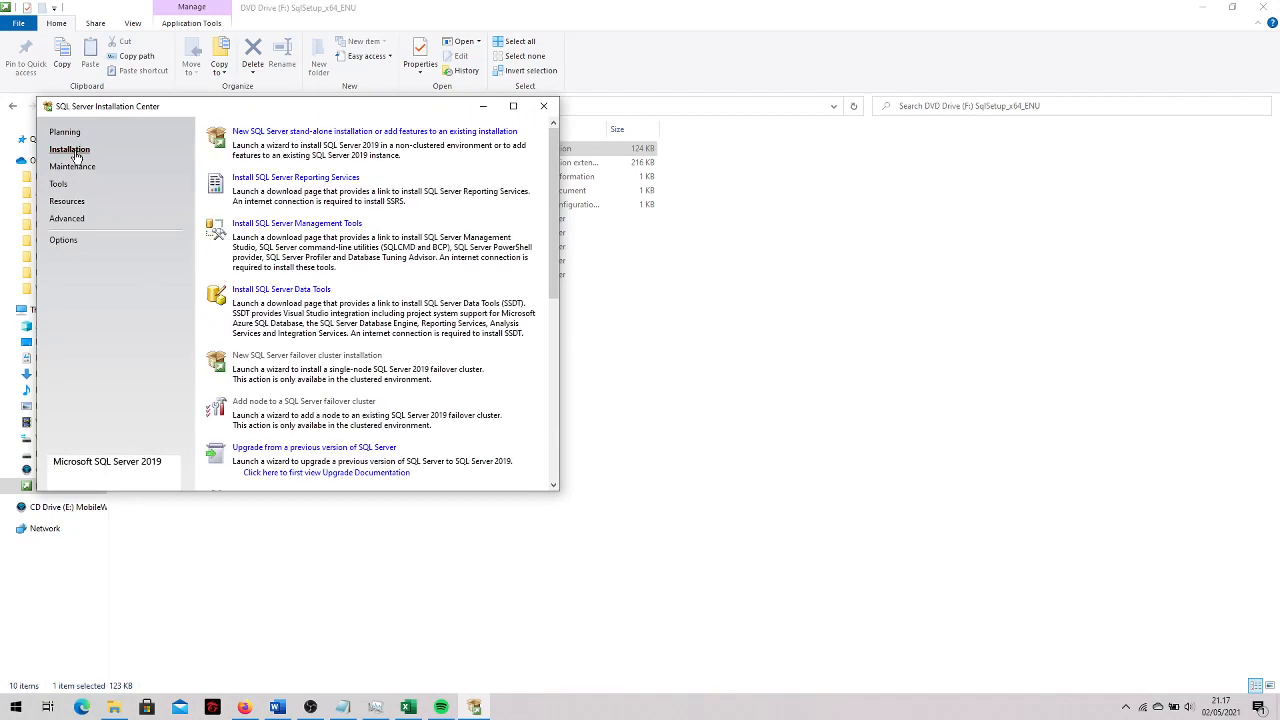
pyautogui.moveTo(381, 110); pyautogui.dragTo(692, 123)
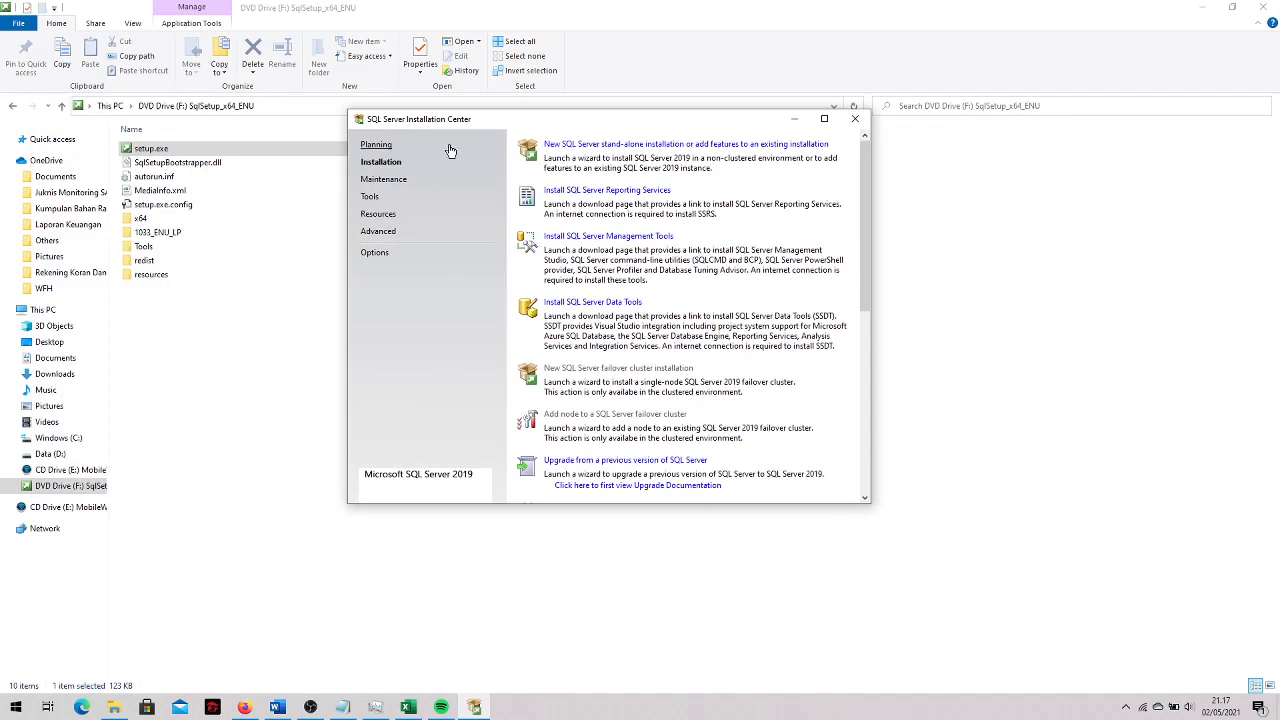
pyautogui.click(583, 147)
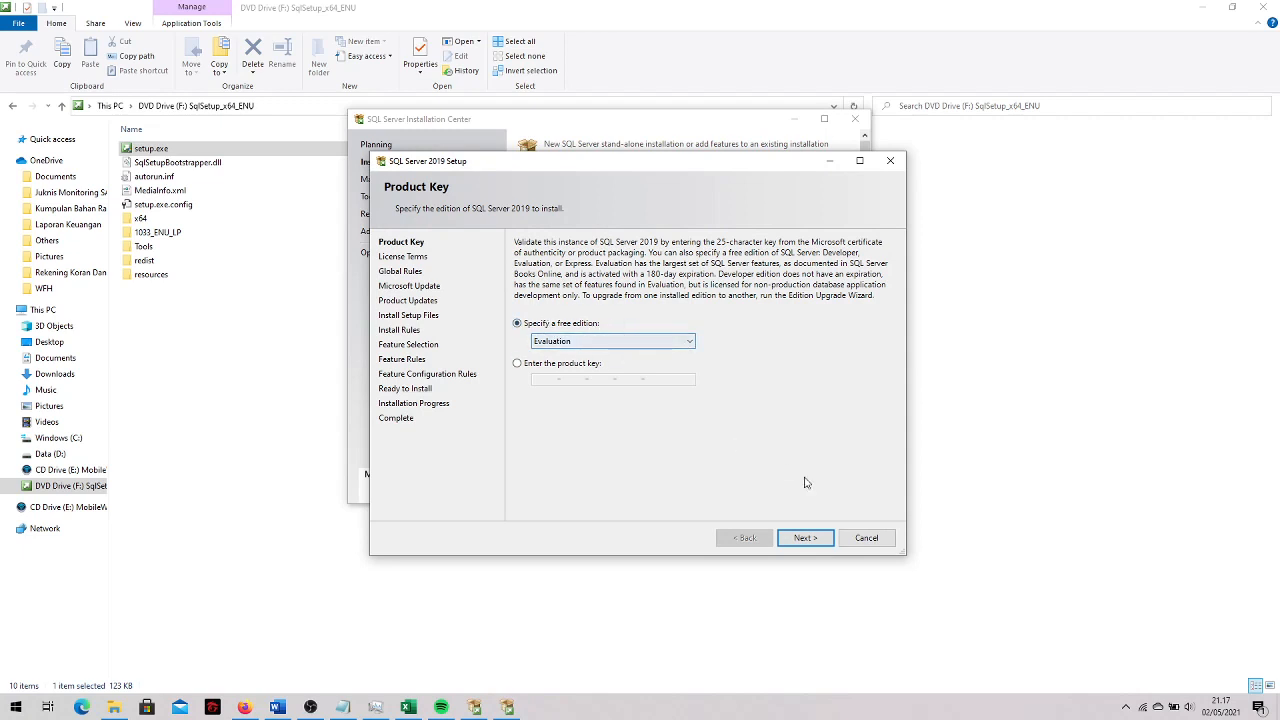
pyautogui.click(804, 539)
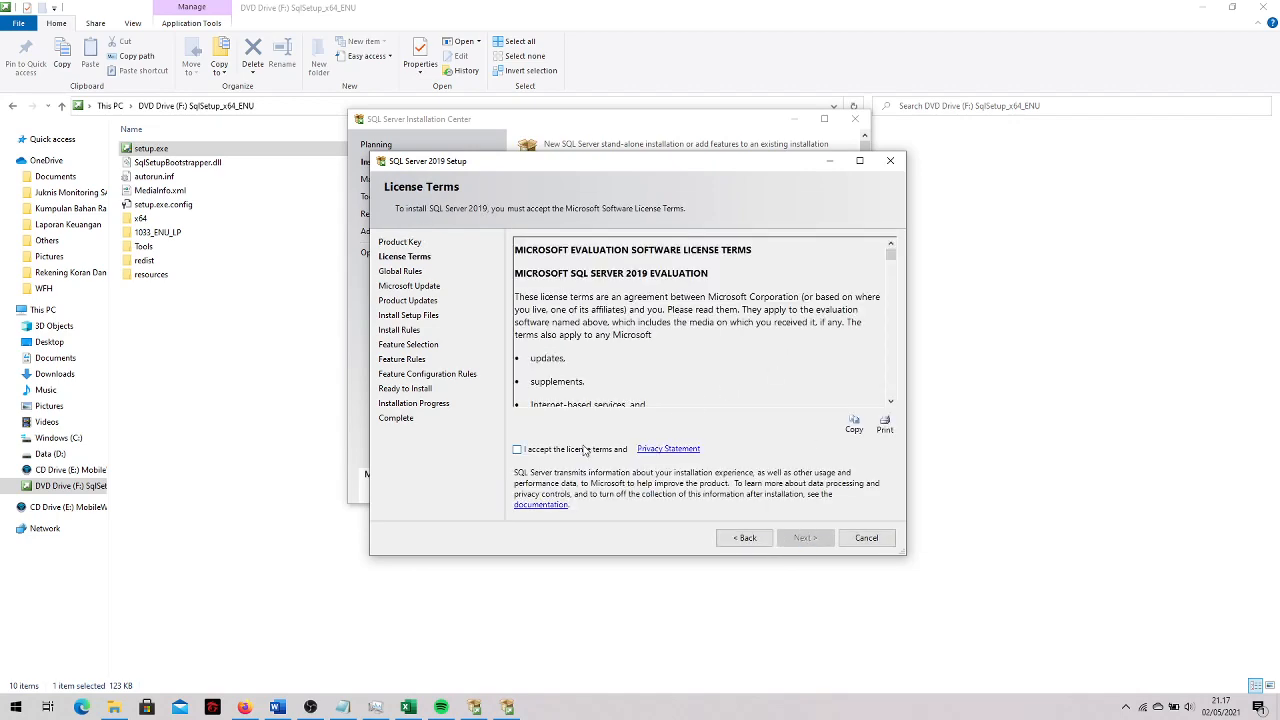
# Accept the SQL Server 2019 license terms and continue setup without using Microsoft Update to check for updates
pyautogui.moveTo(890, 256); pyautogui.dragTo(890, 392)
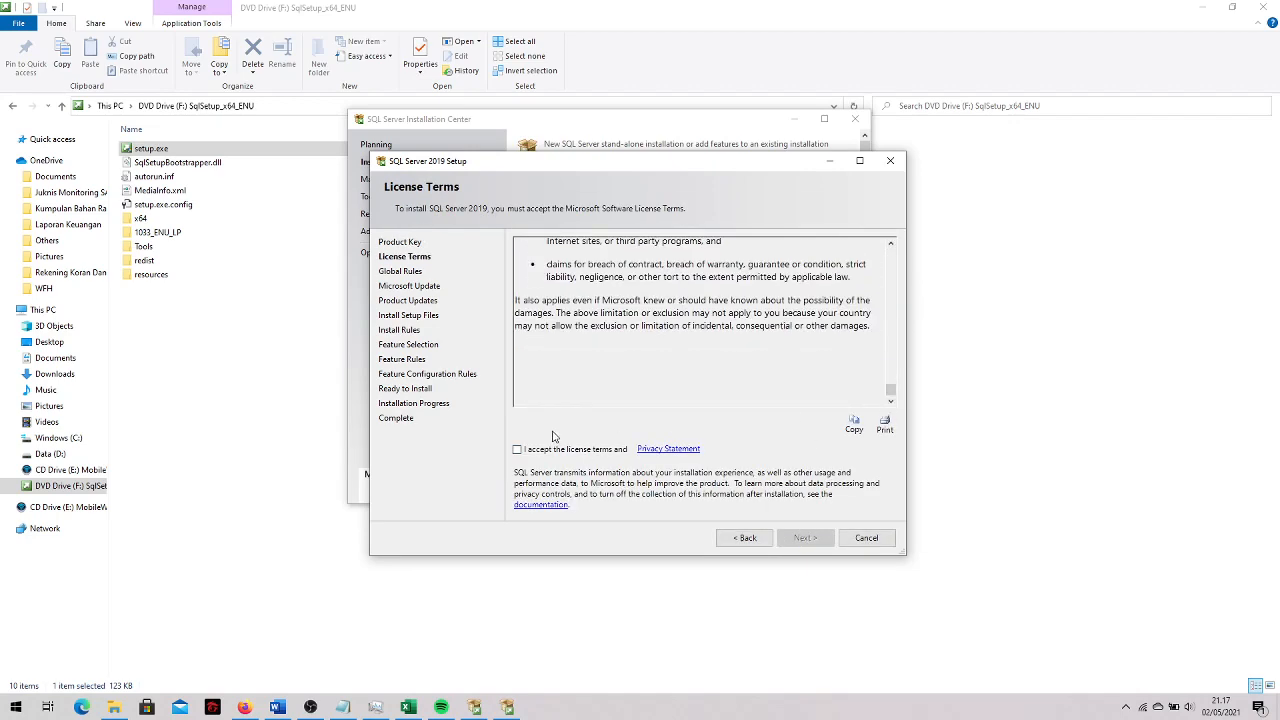
pyautogui.click(519, 450)
pyautogui.click(805, 537)
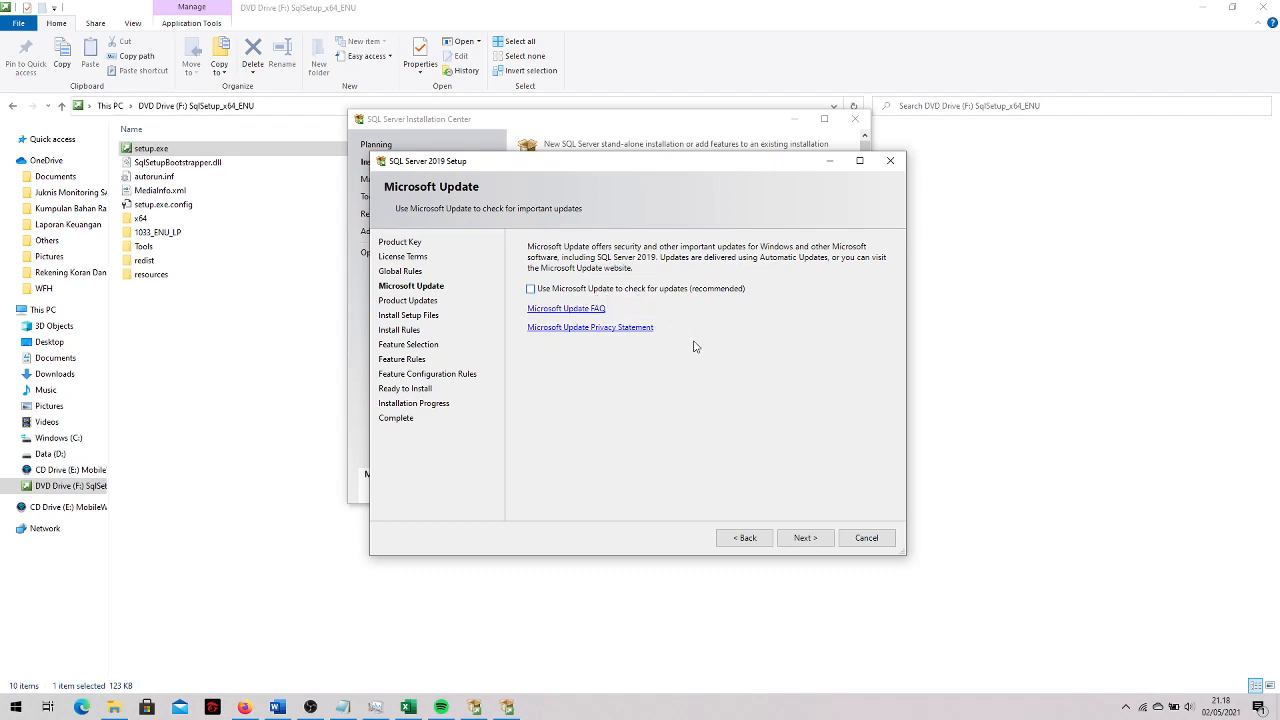
pyautogui.click(806, 539)
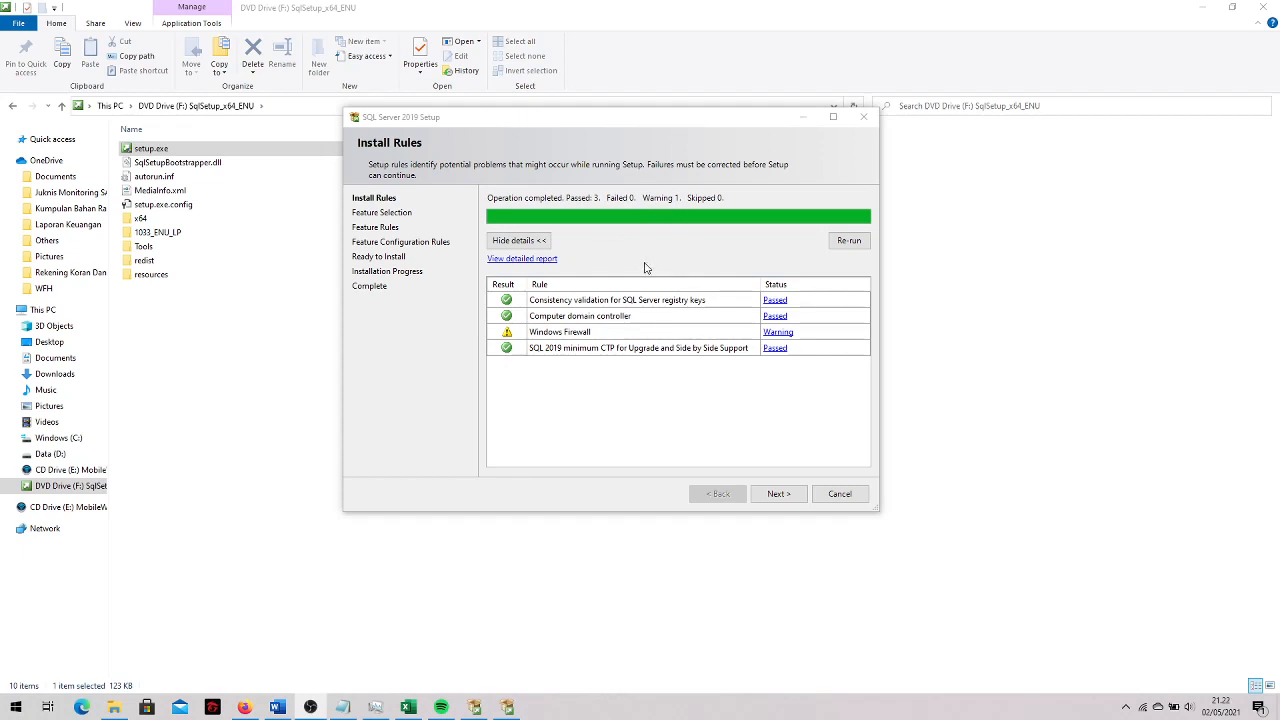
# Continue past the install rules, select all features for installation, review the disk space requirements, and proceed
pyautogui.click(781, 495)
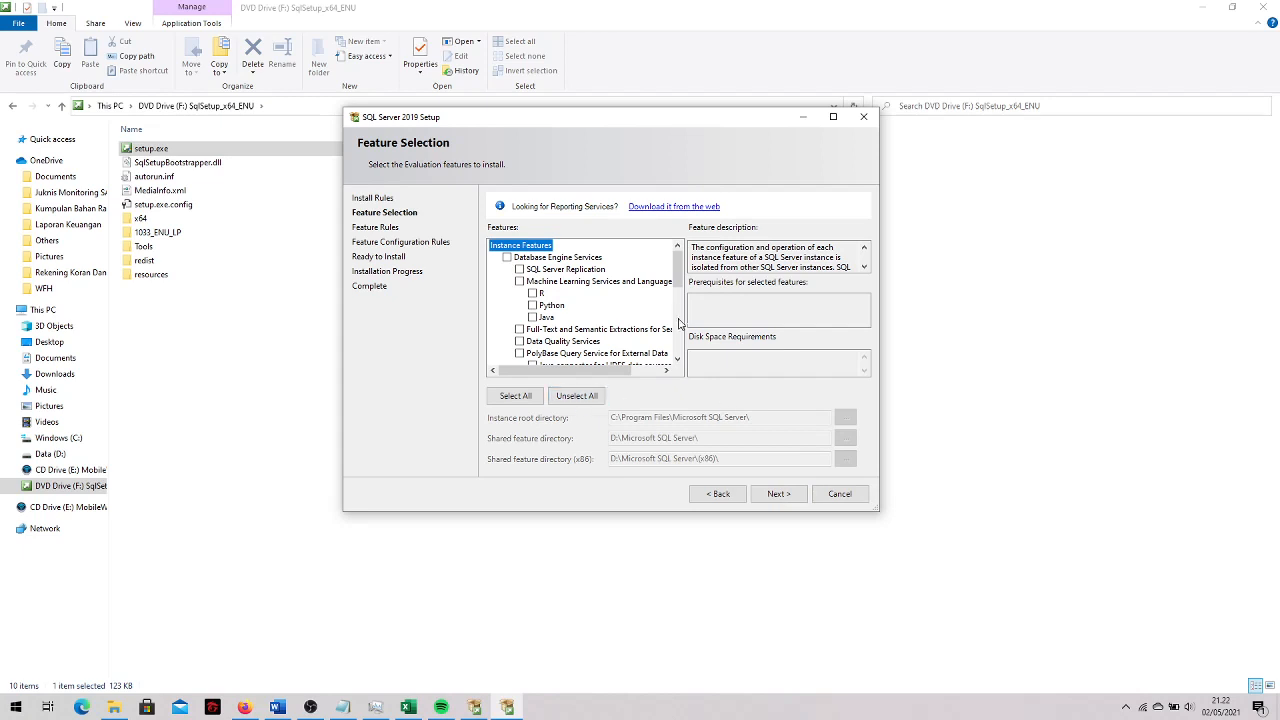
pyautogui.moveTo(679, 258); pyautogui.dragTo(677, 354)
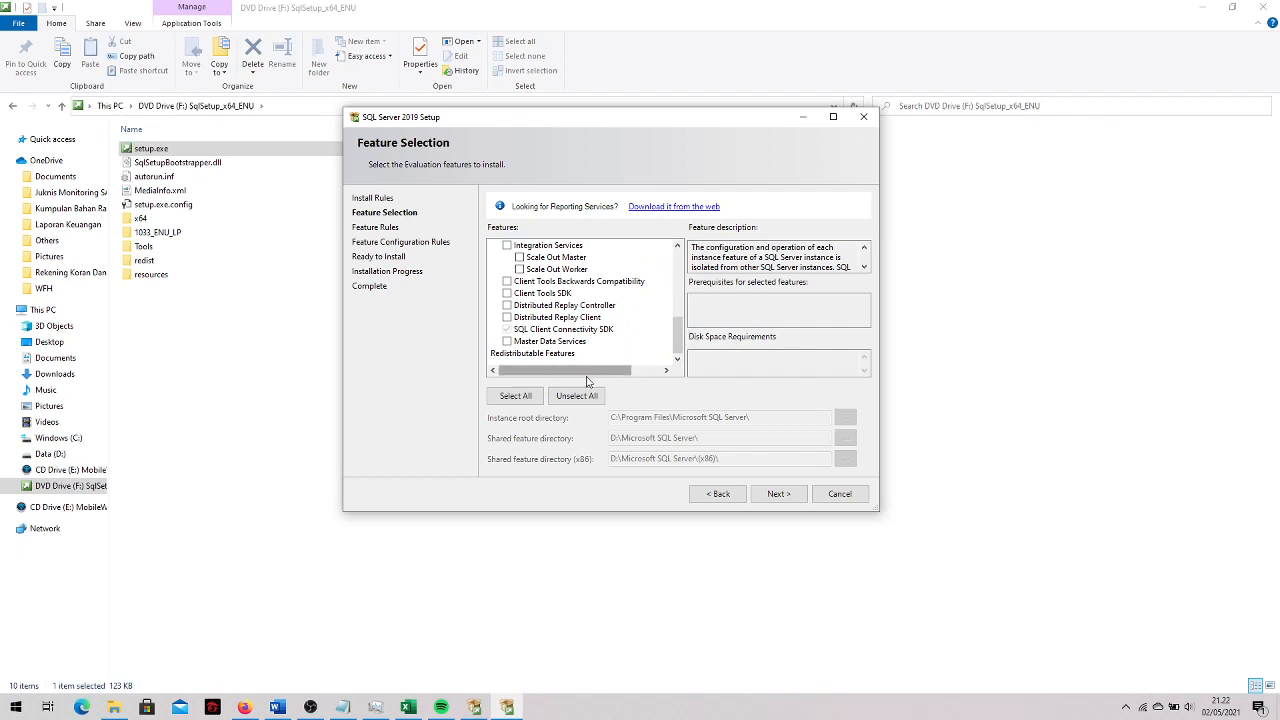
pyautogui.click(529, 398)
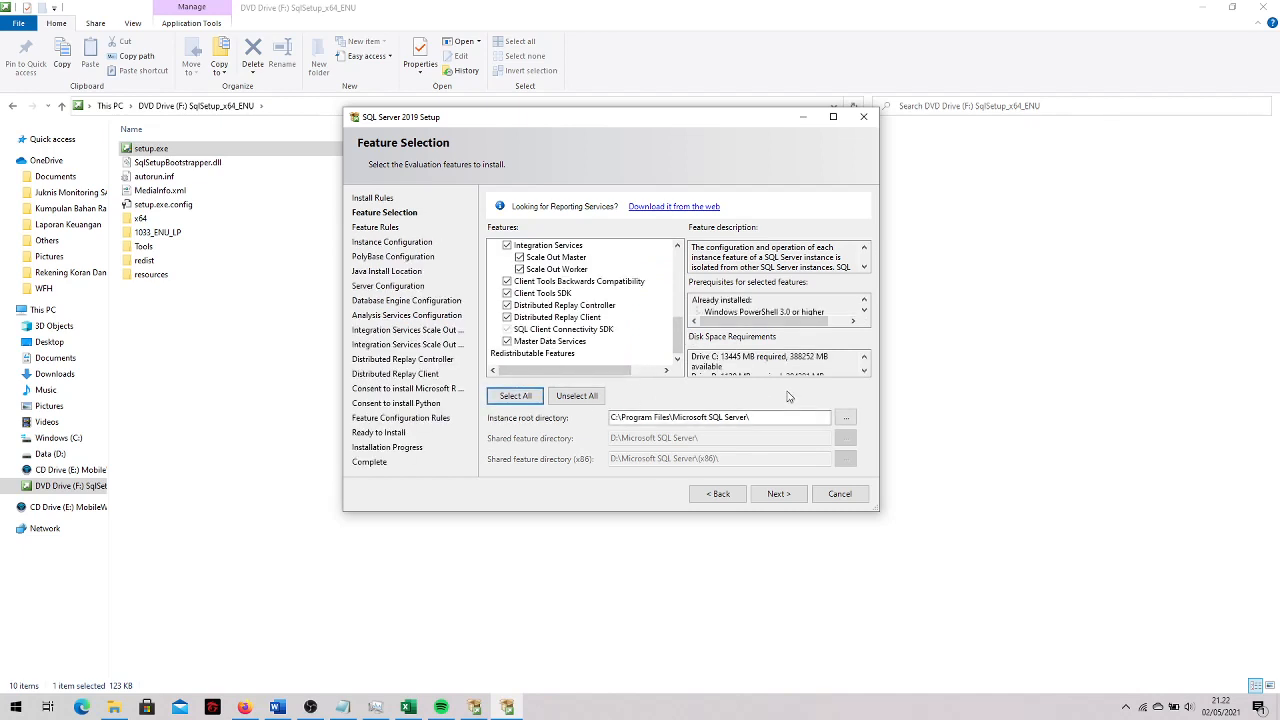
pyautogui.click(864, 371)
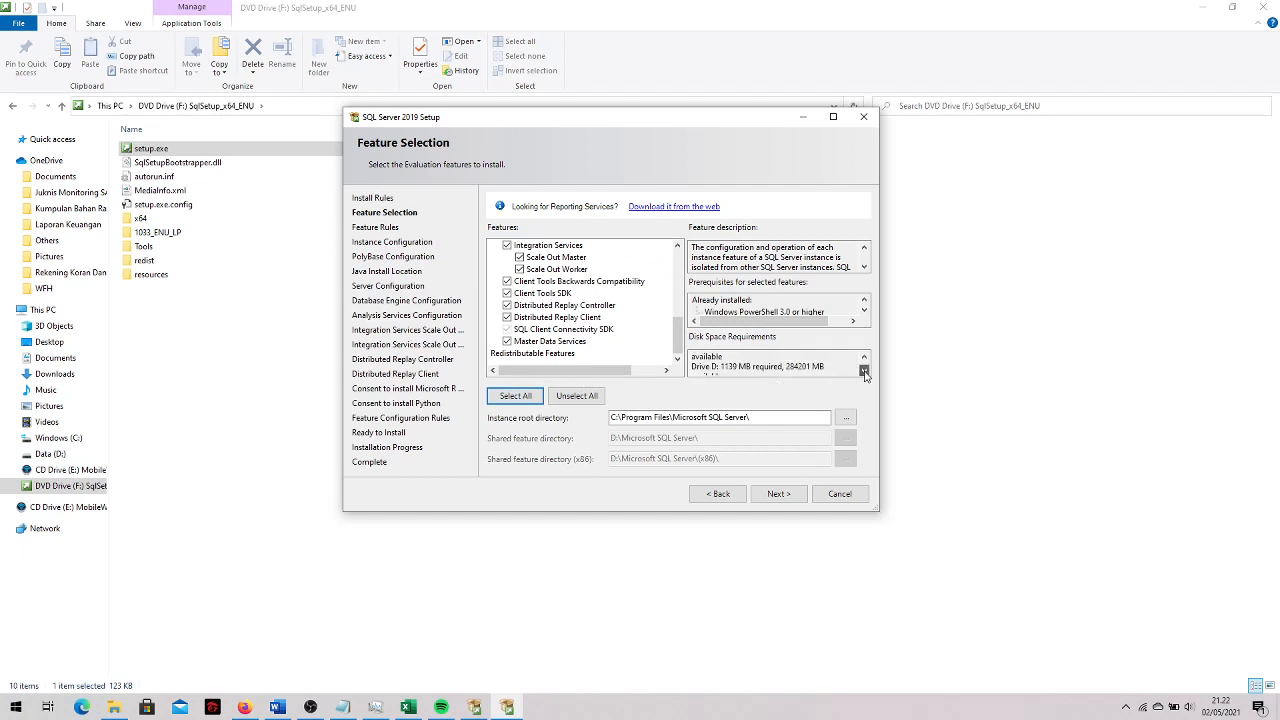
pyautogui.click(864, 371)
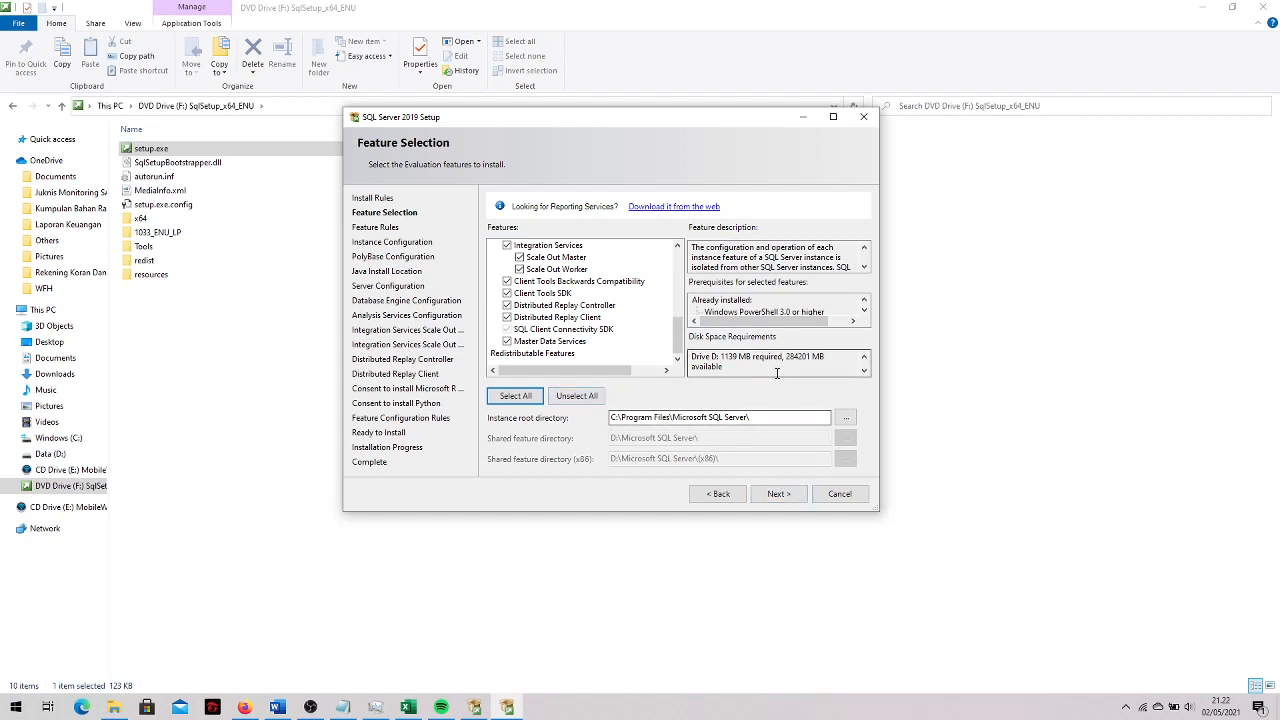
pyautogui.click(779, 494)
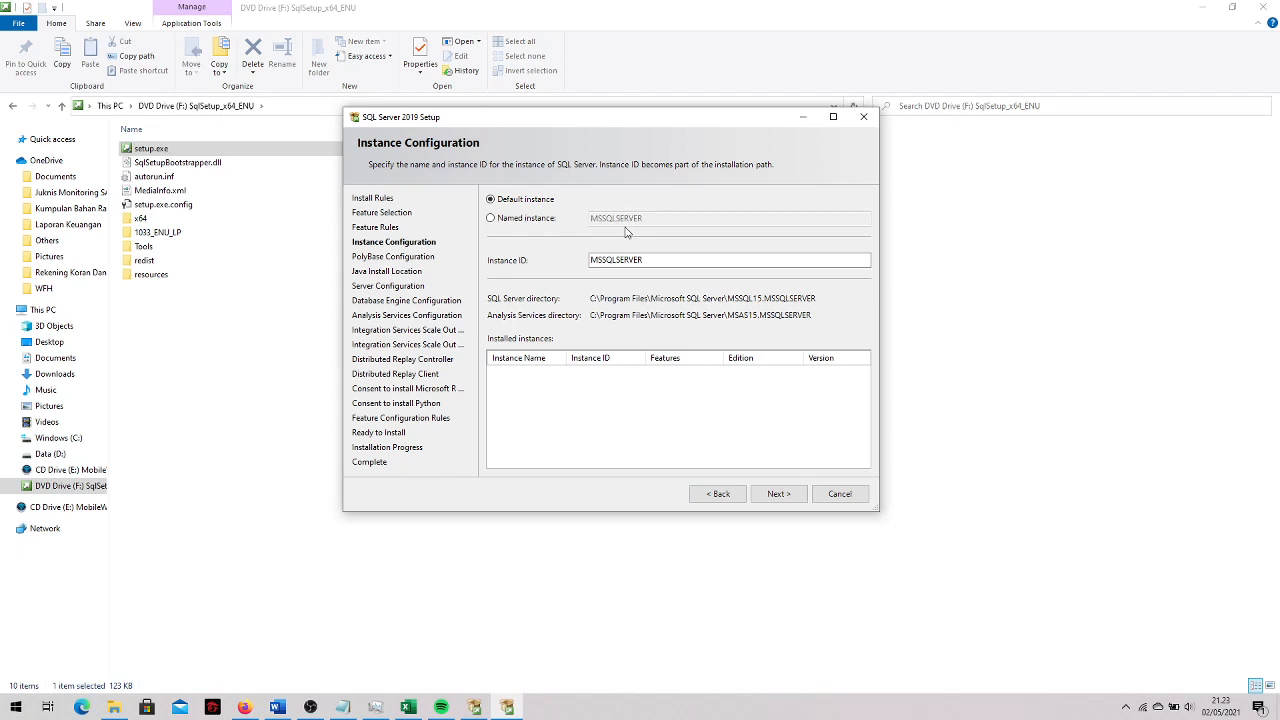
# Keep the default instance with the instance ID MSSQLSERVER and continue to the PolyBase configuration
pyautogui.click(530, 221)
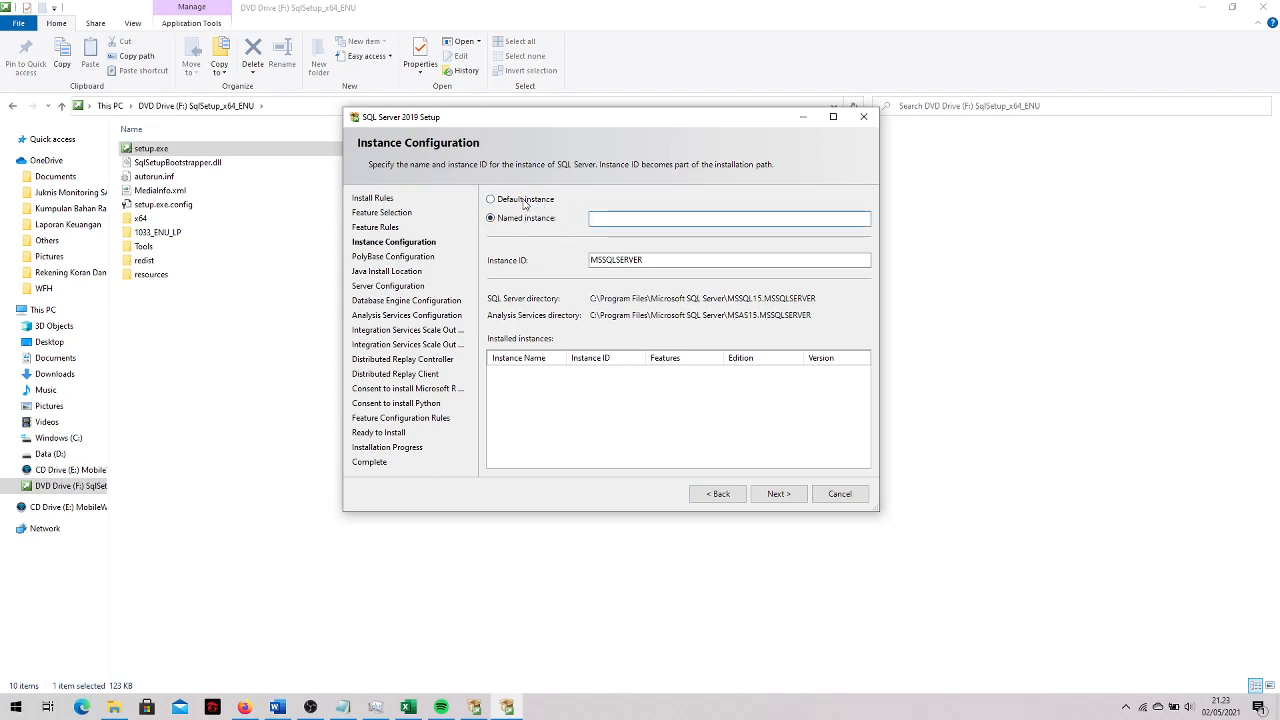
pyautogui.click(524, 204)
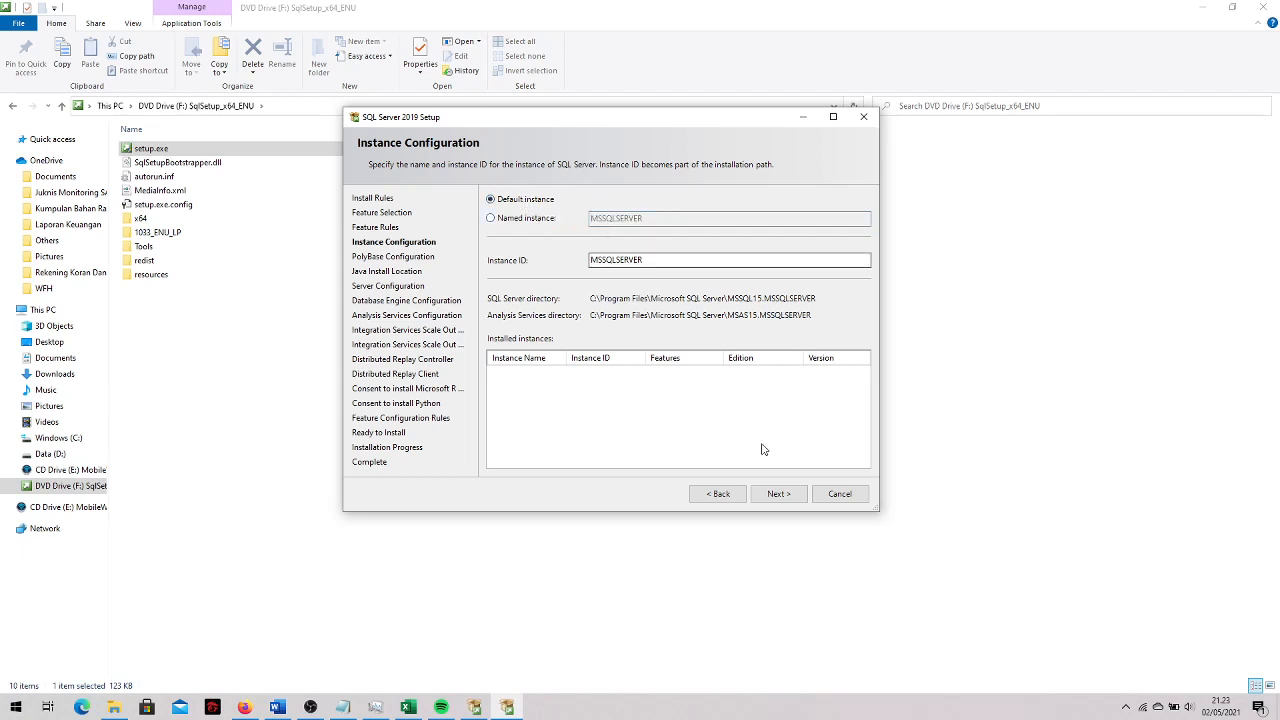
pyautogui.click(787, 495)
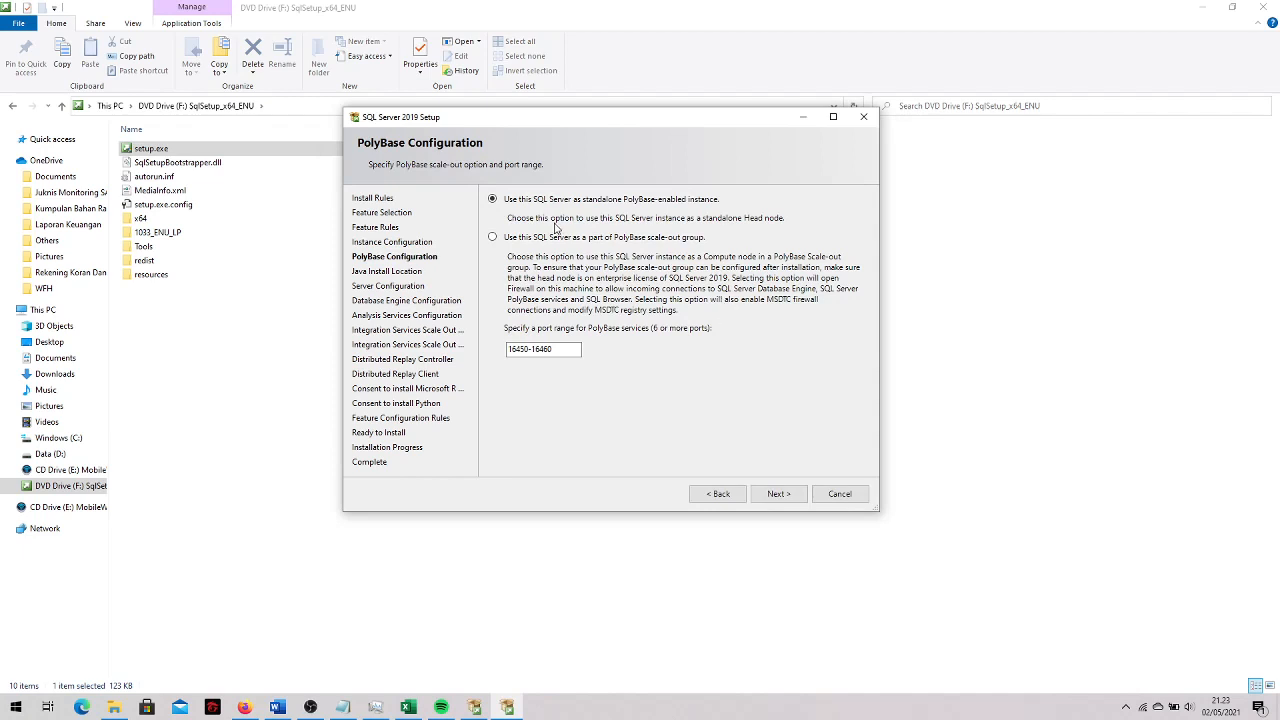
# Keep the standalone PolyBase option and use the existing Java runtime in D:\Project\Script LK\jre1.8.0_251 instead of the included Open JRE
pyautogui.click(776, 494)
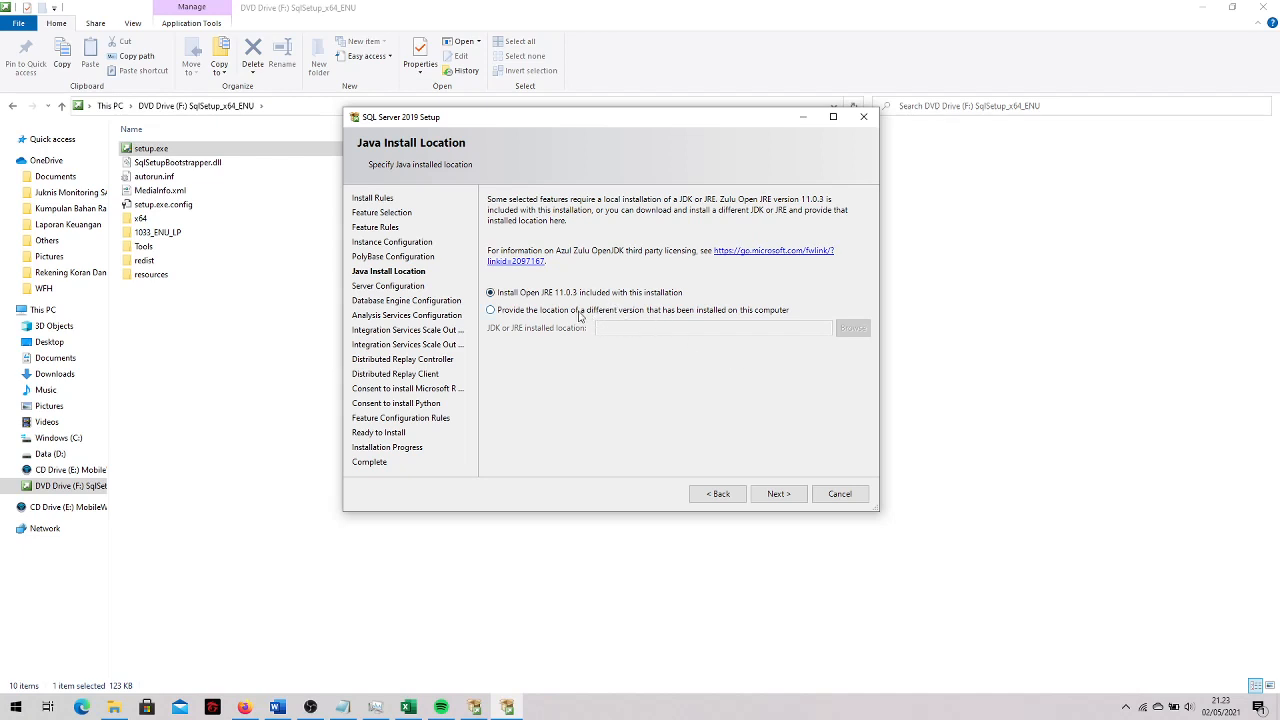
pyautogui.click(531, 316)
pyautogui.click(853, 328)
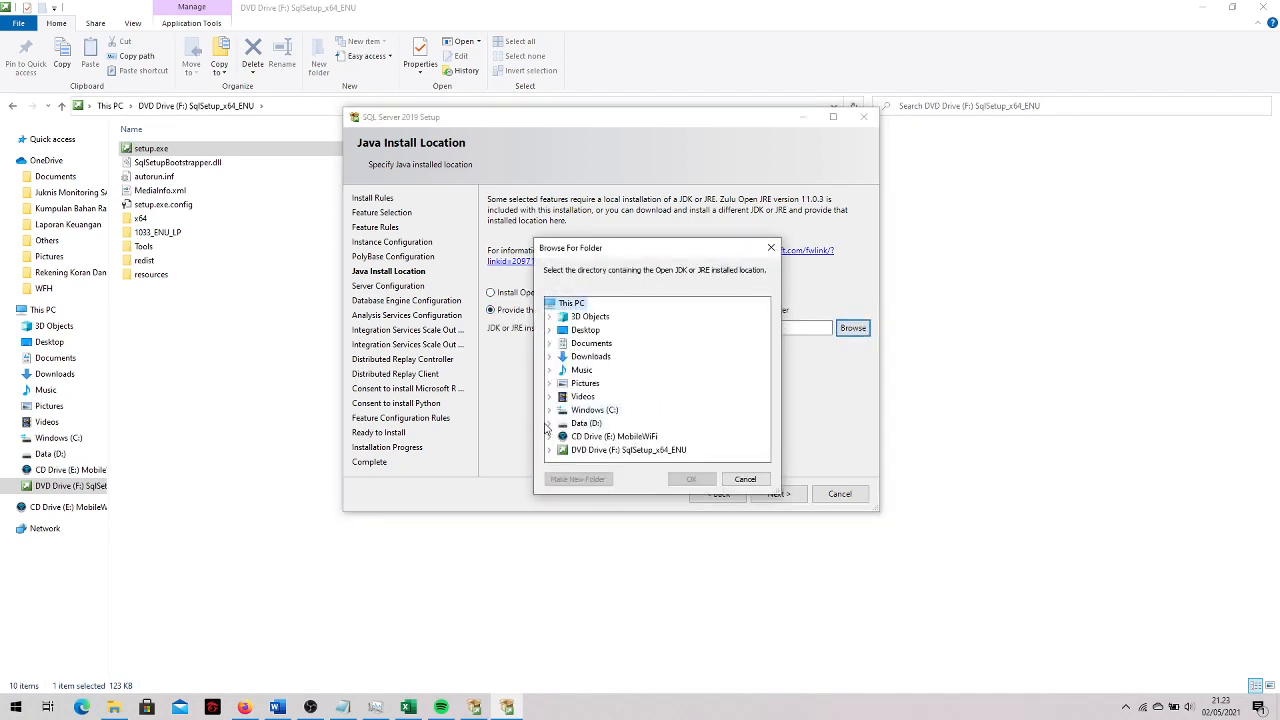
pyautogui.click(550, 424)
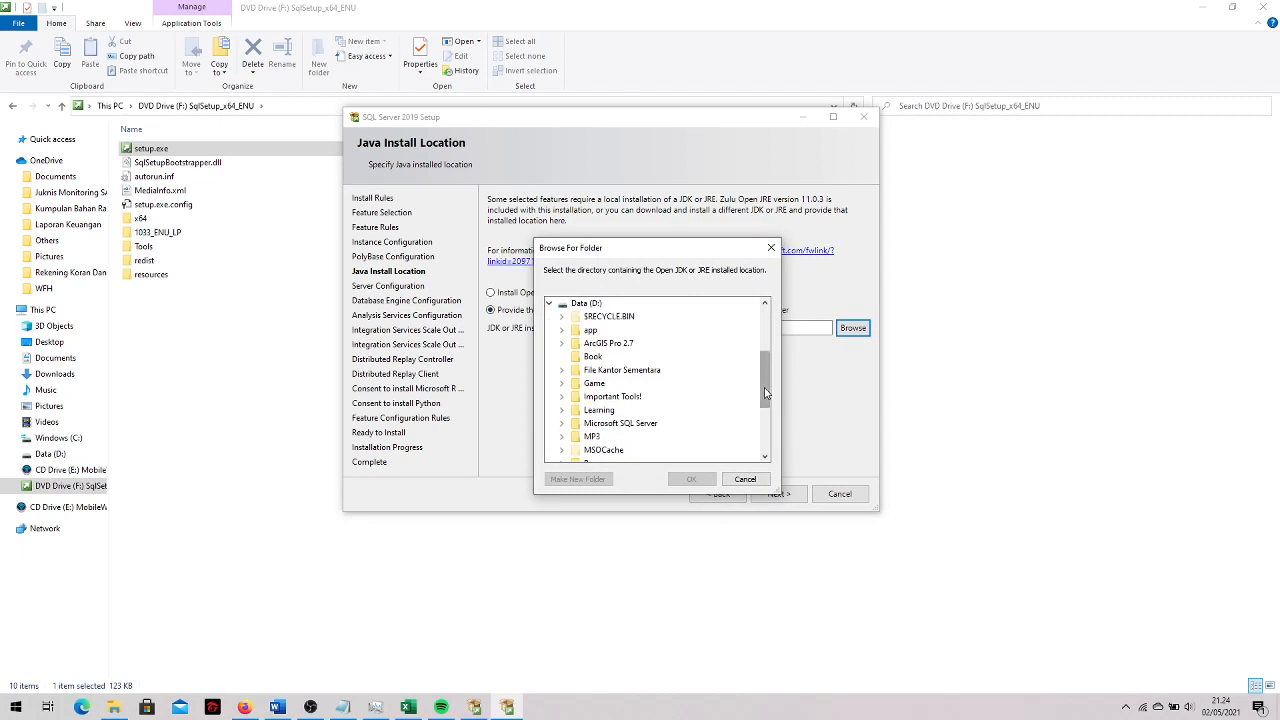
pyautogui.moveTo(765, 393); pyautogui.dragTo(767, 407)
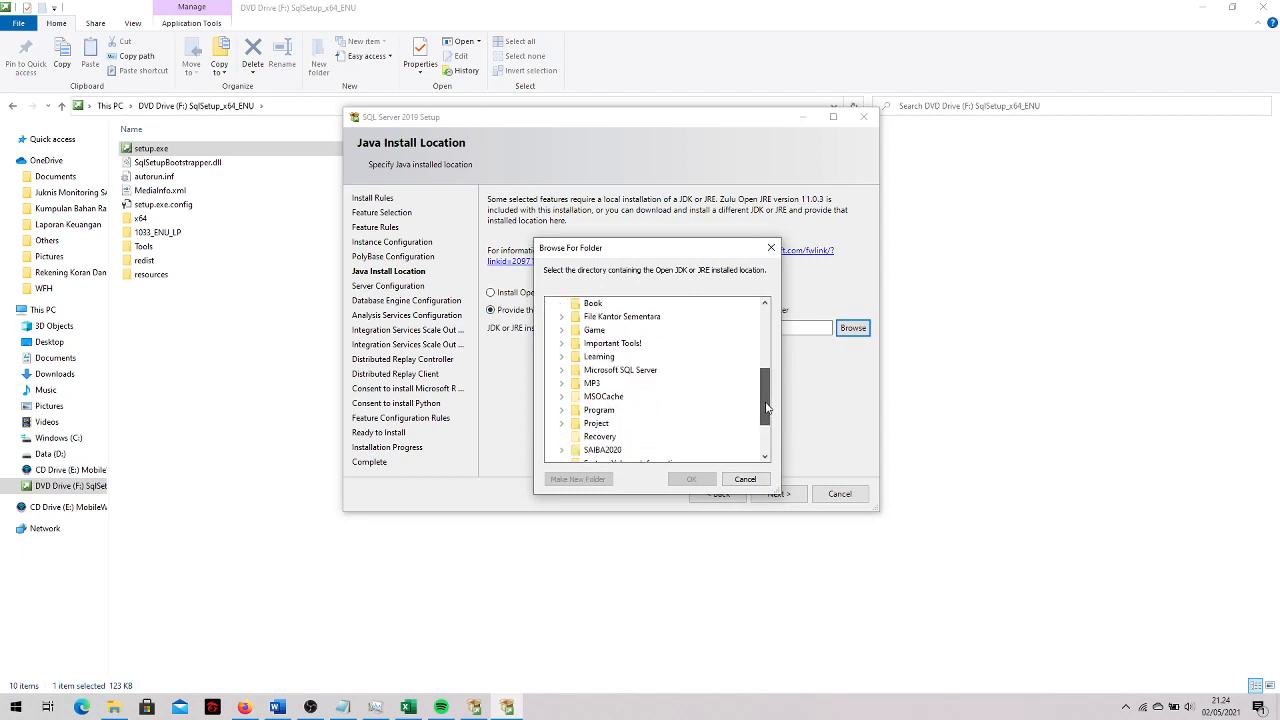
pyautogui.click(561, 423)
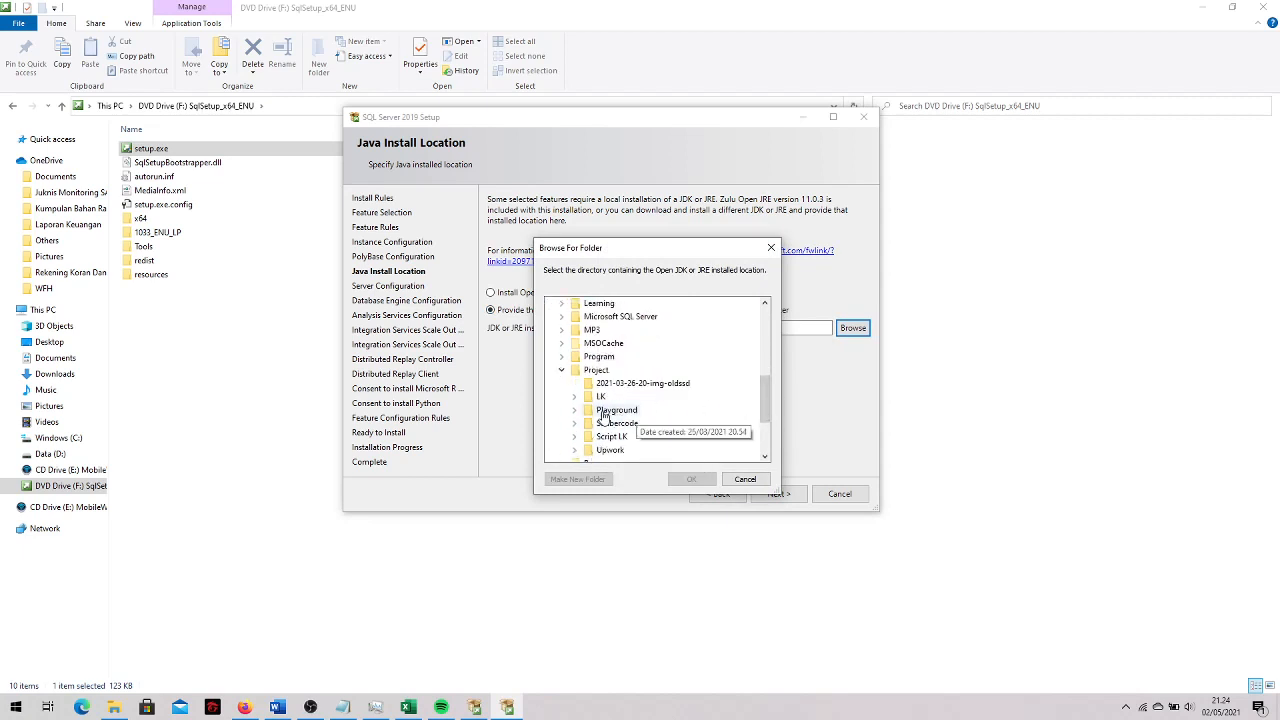
pyautogui.click(574, 436)
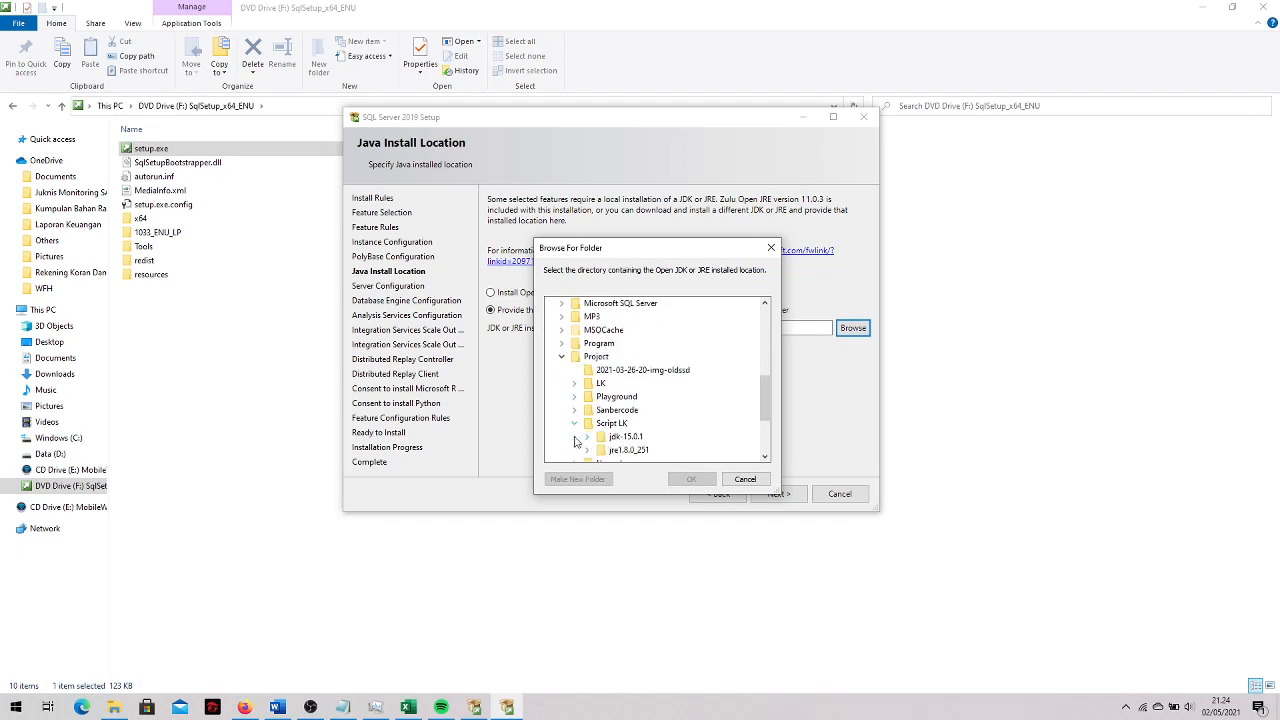
pyautogui.click(636, 450)
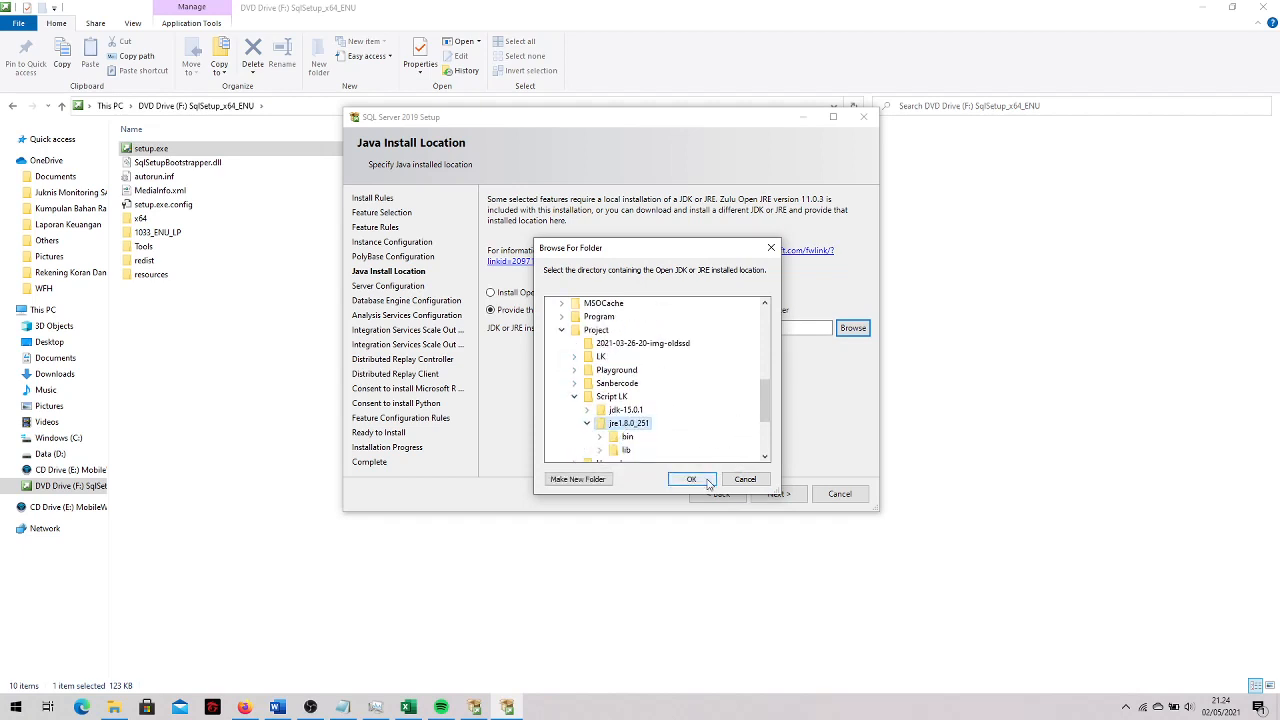
pyautogui.click(691, 479)
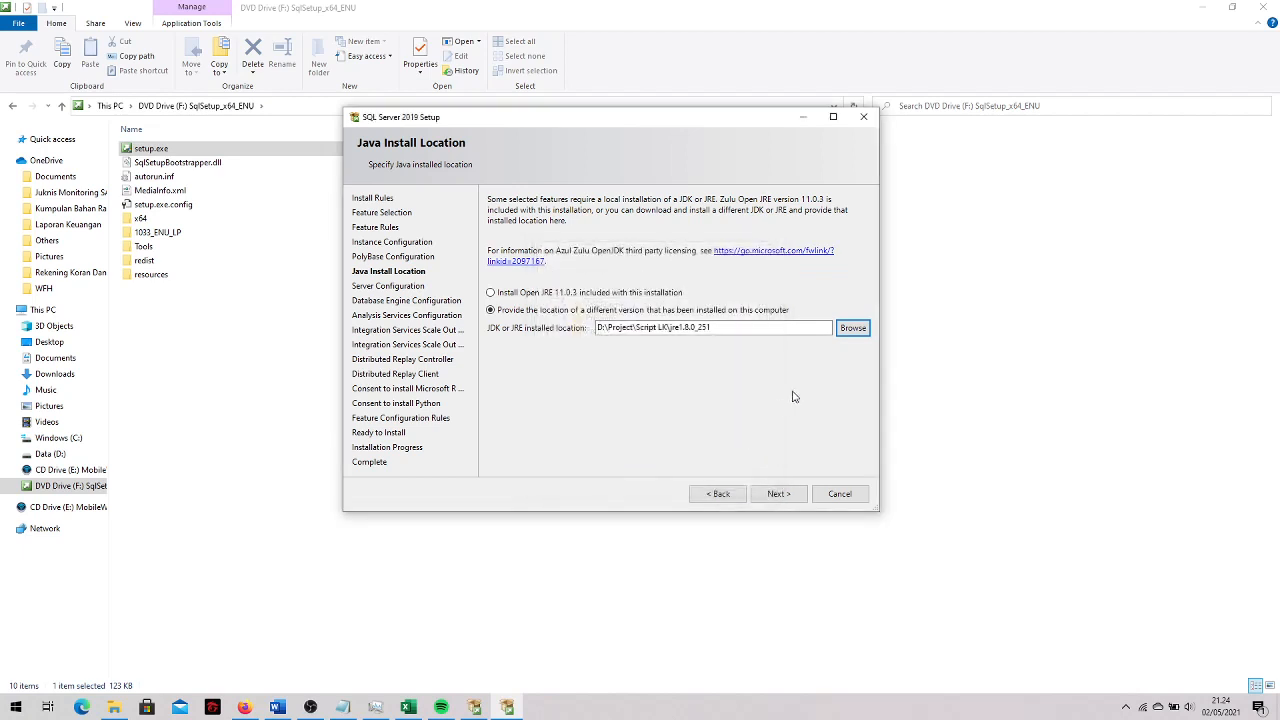
pyautogui.click(786, 496)
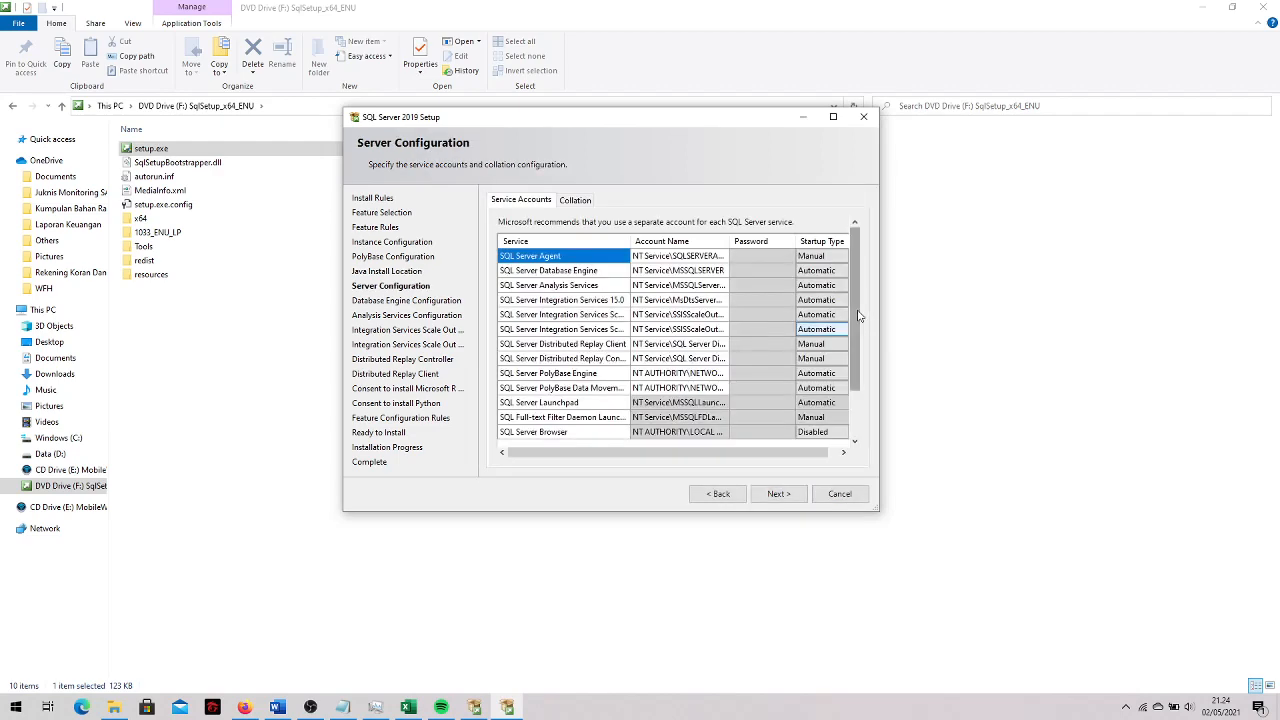
# Review the service accounts and collation settings in the server configuration and continue with the defaults
pyautogui.moveTo(855, 334)
pyautogui.mouseDown()
pyautogui.moveTo(855, 374)
pyautogui.moveTo(858, 318)
pyautogui.mouseUp()
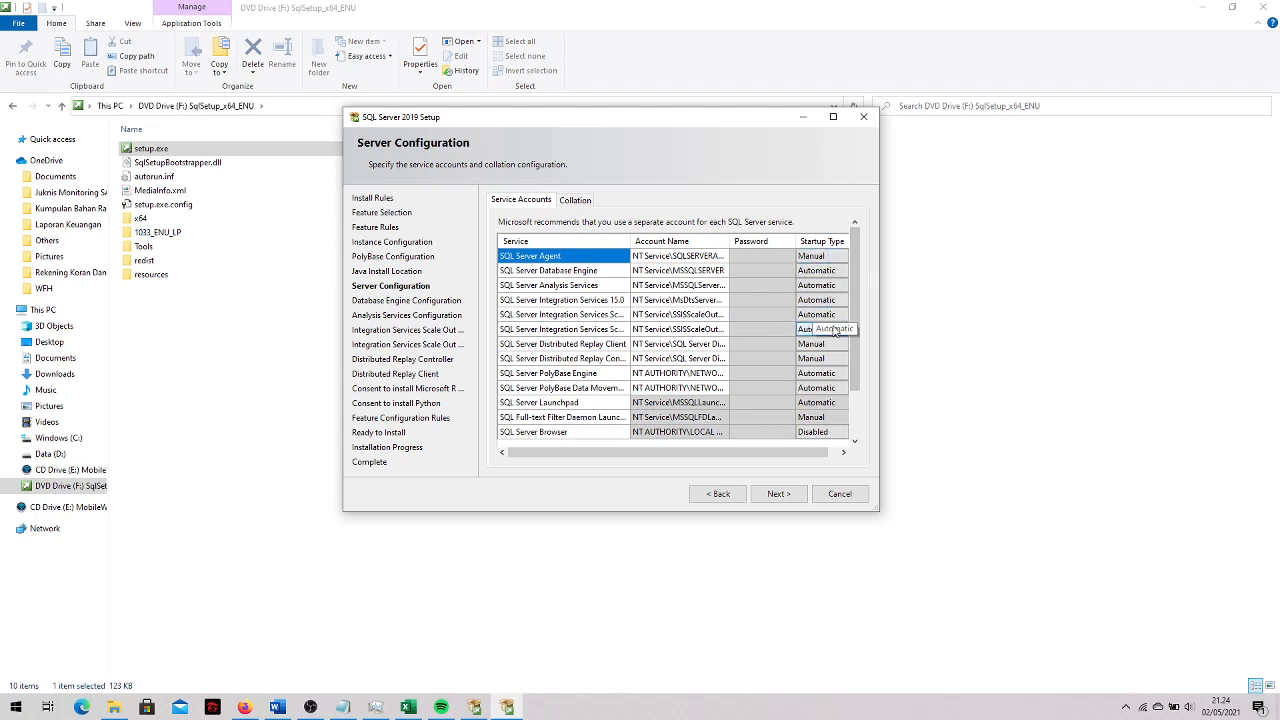
pyautogui.click(575, 200)
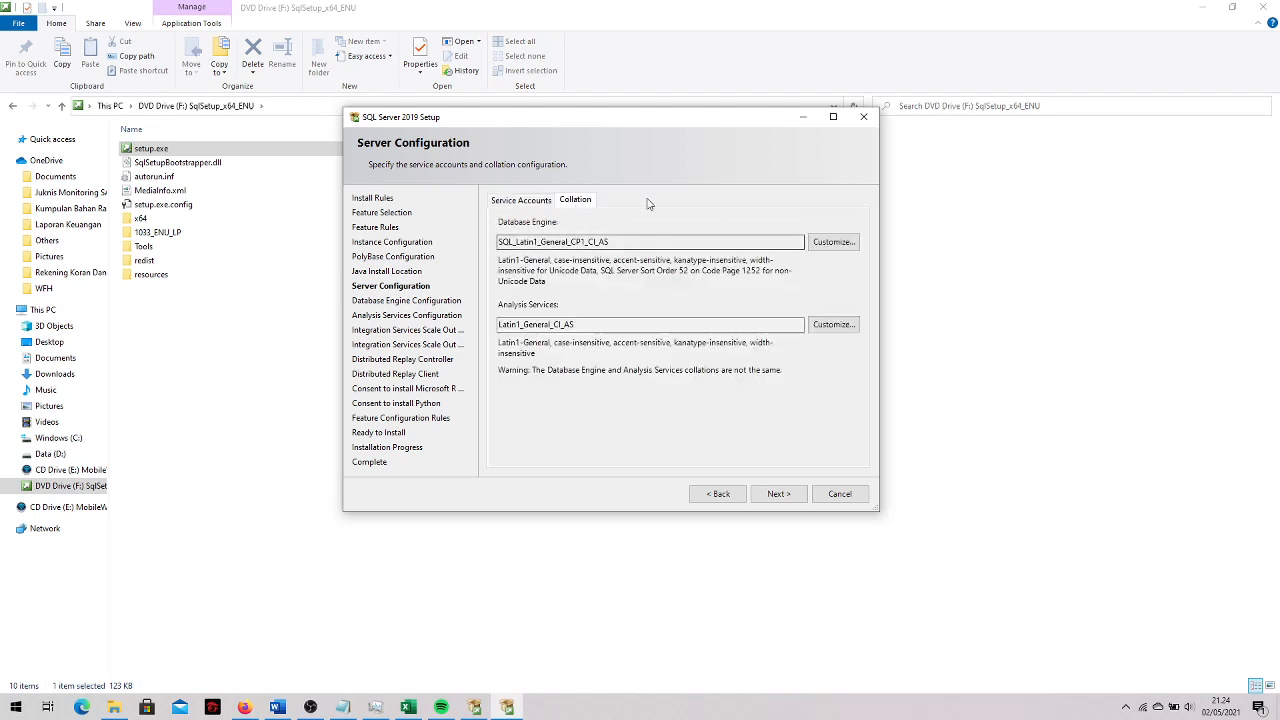
pyautogui.click(520, 200)
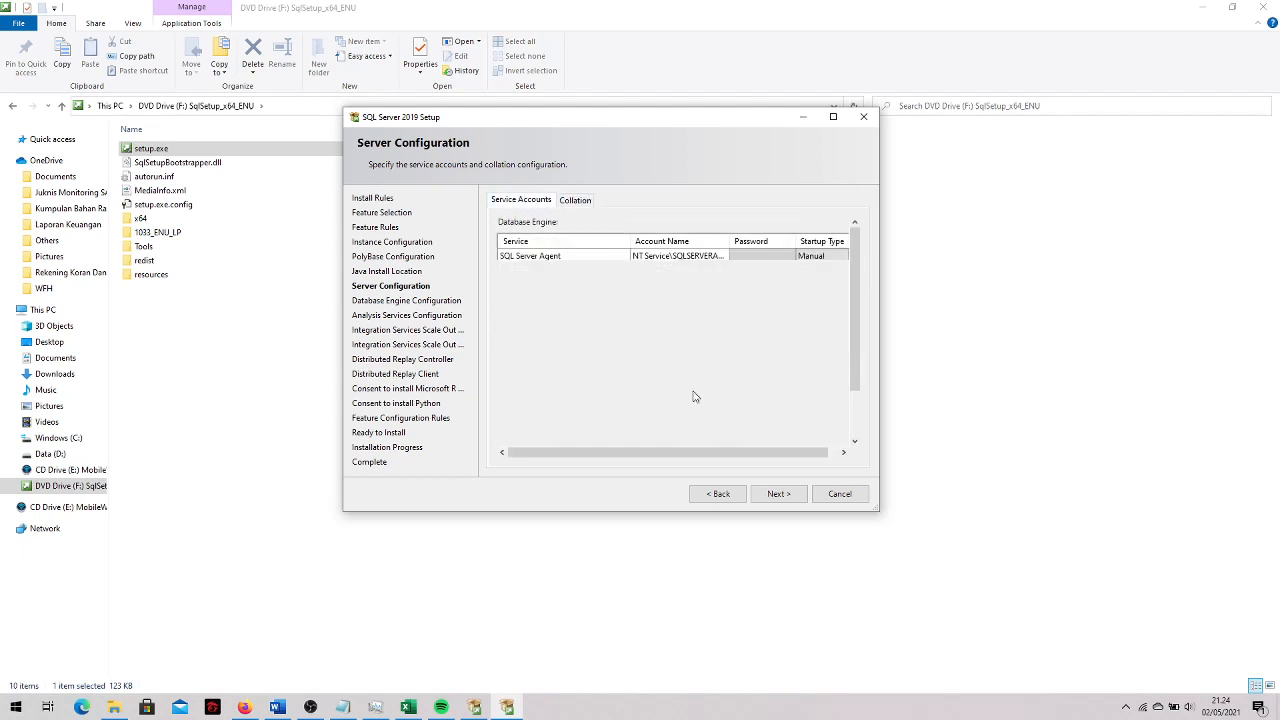
pyautogui.click(779, 494)
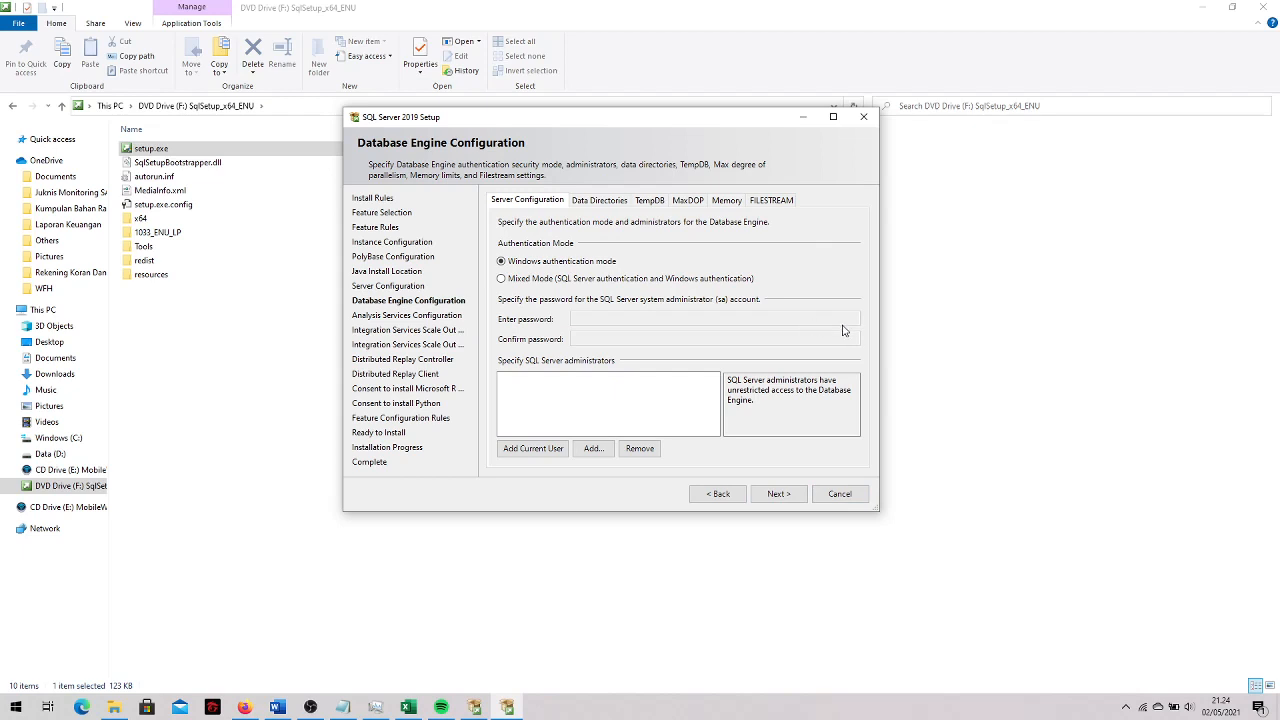
# Review the Database Engine settings, keep Windows authentication mode, and add the current user as a SQL Server administrator
pyautogui.click(771, 201)
pyautogui.click(736, 201)
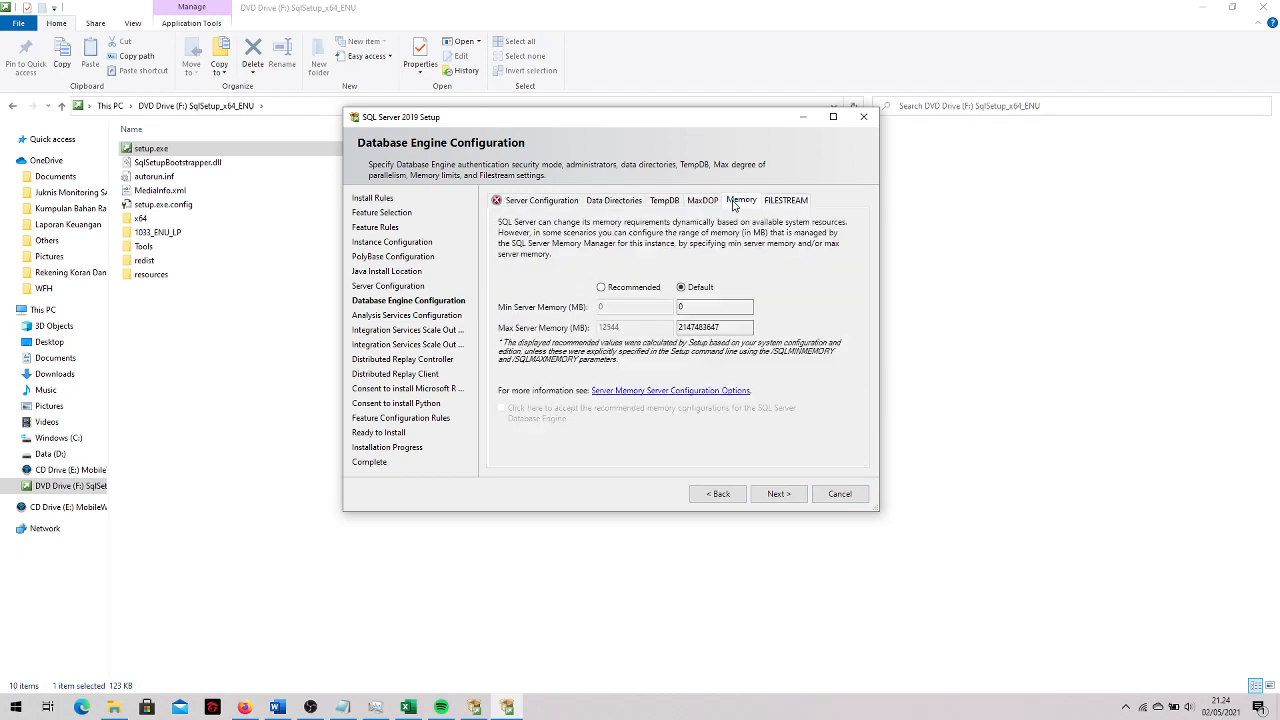
pyautogui.click(701, 201)
pyautogui.click(662, 201)
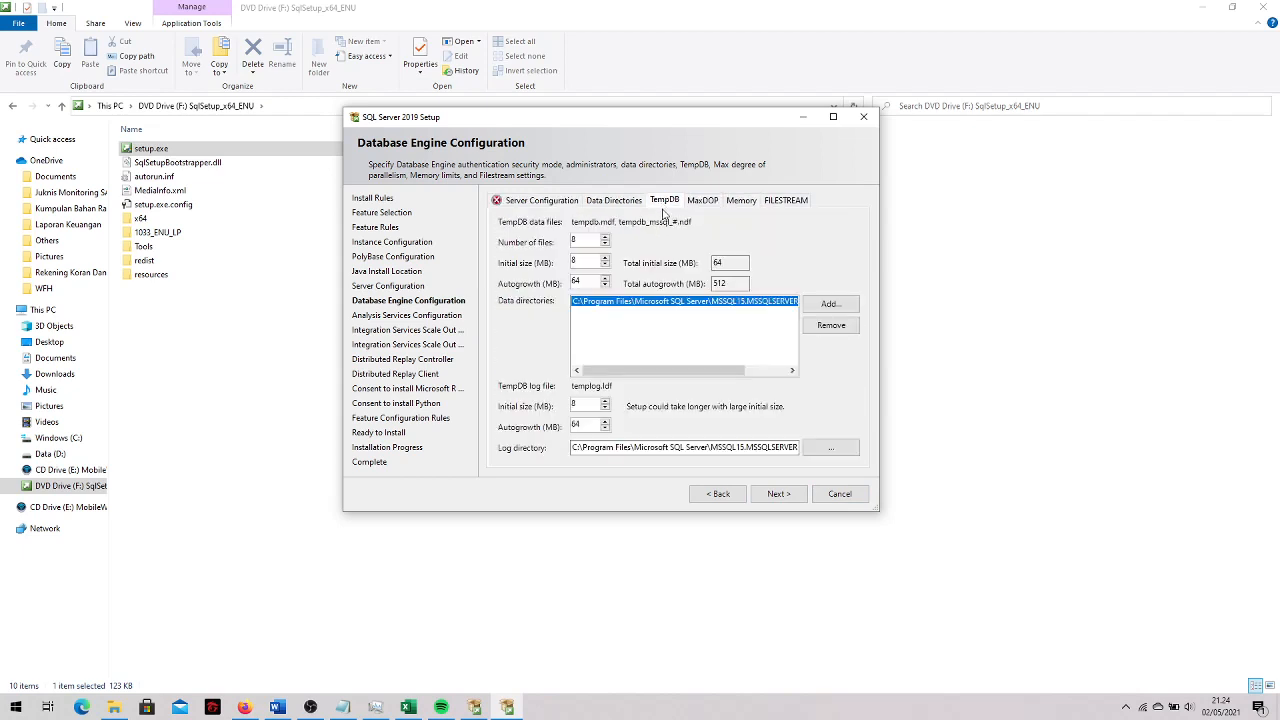
pyautogui.click(614, 201)
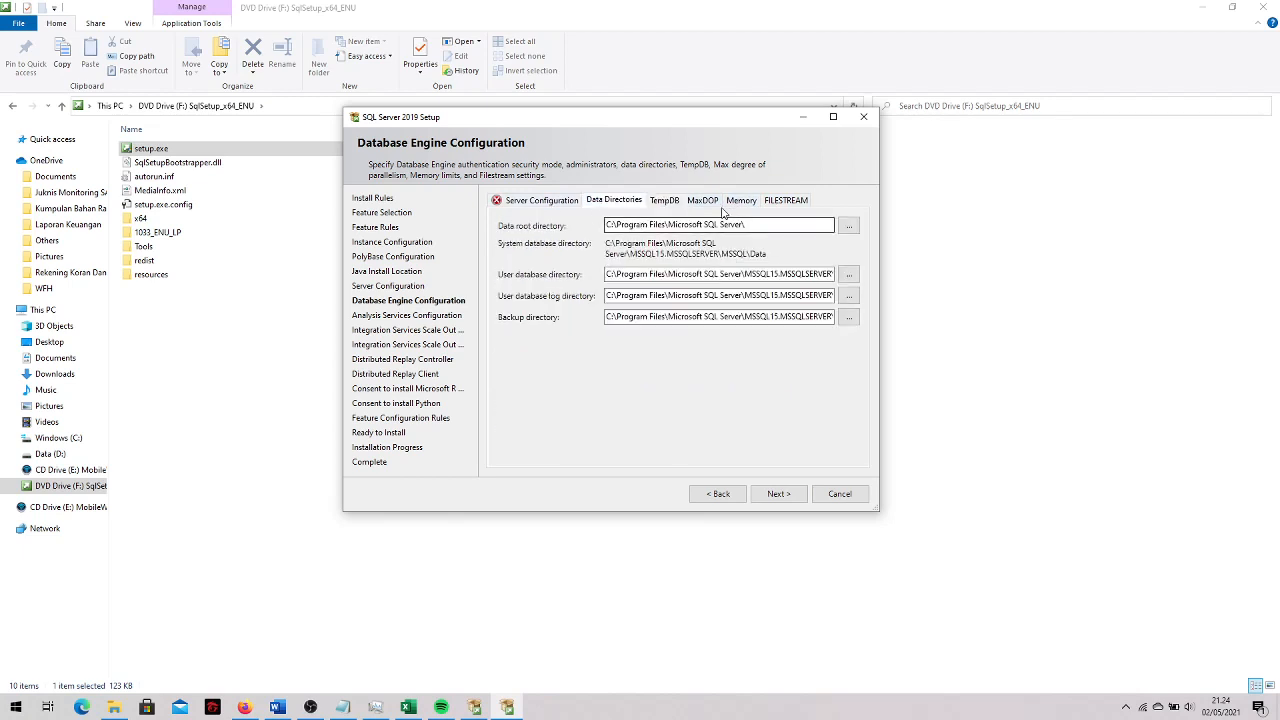
pyautogui.click(556, 200)
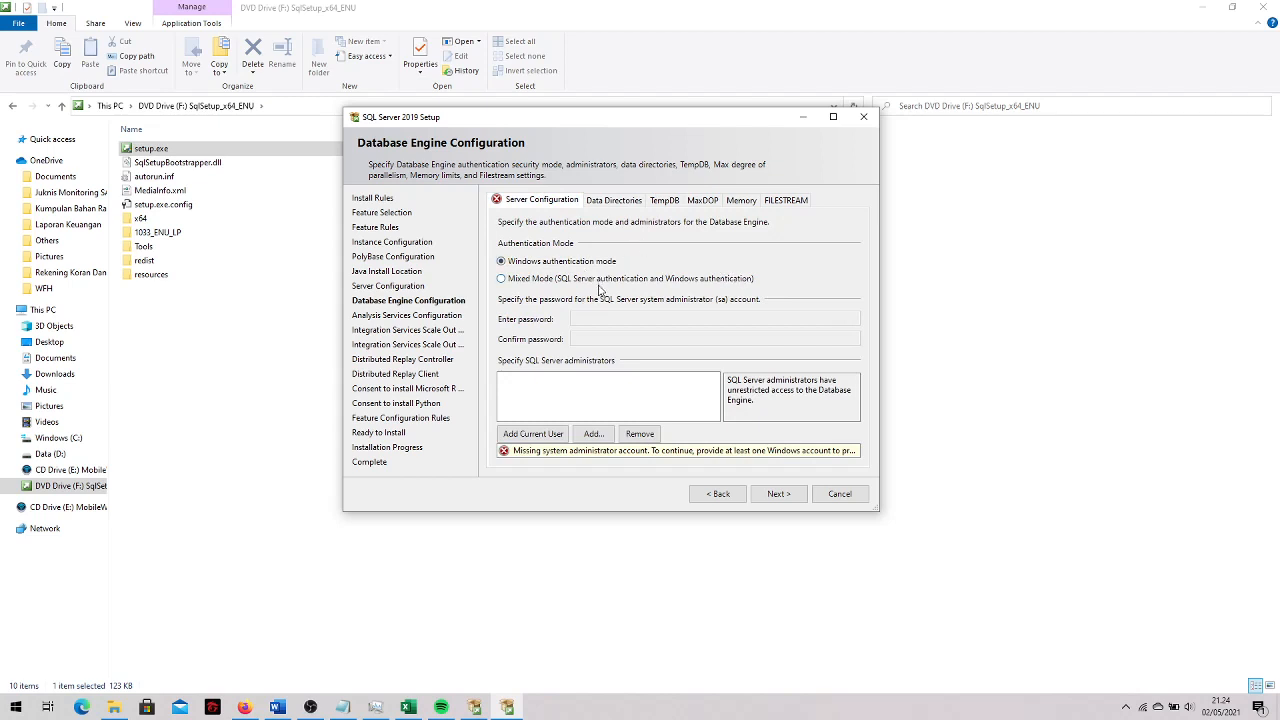
pyautogui.click(537, 281)
pyautogui.click(586, 266)
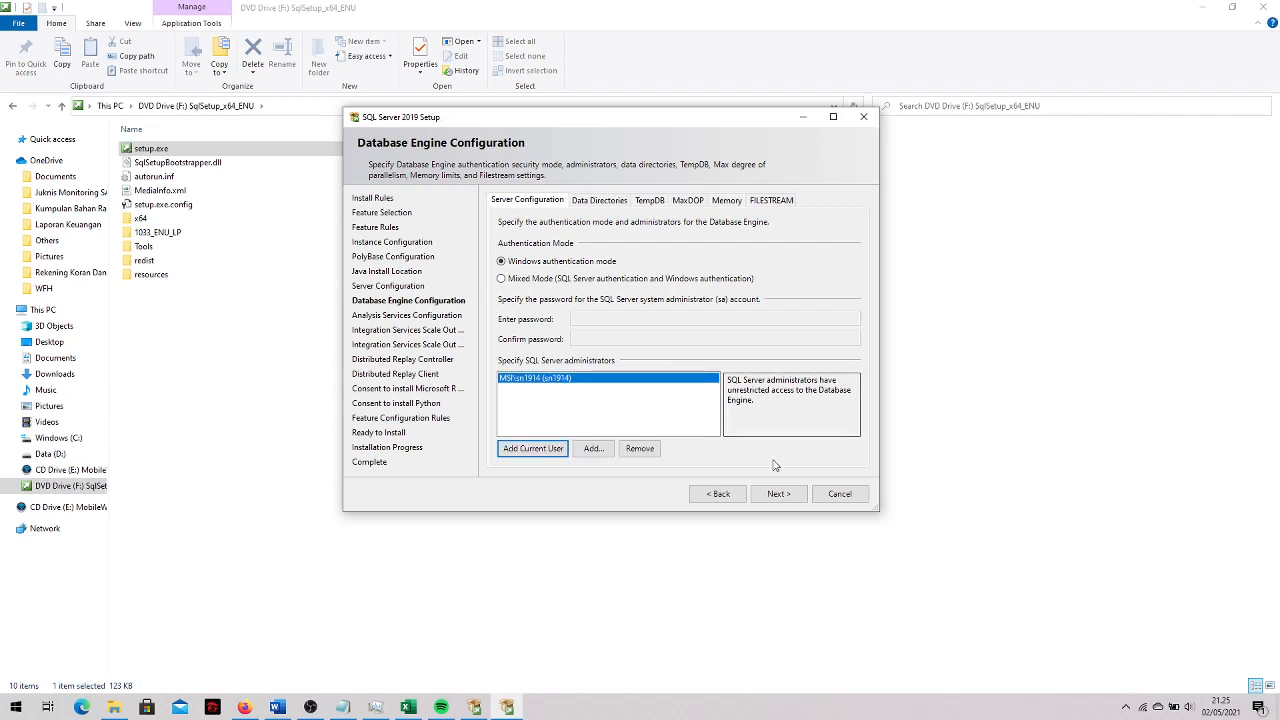
pyautogui.click(779, 494)
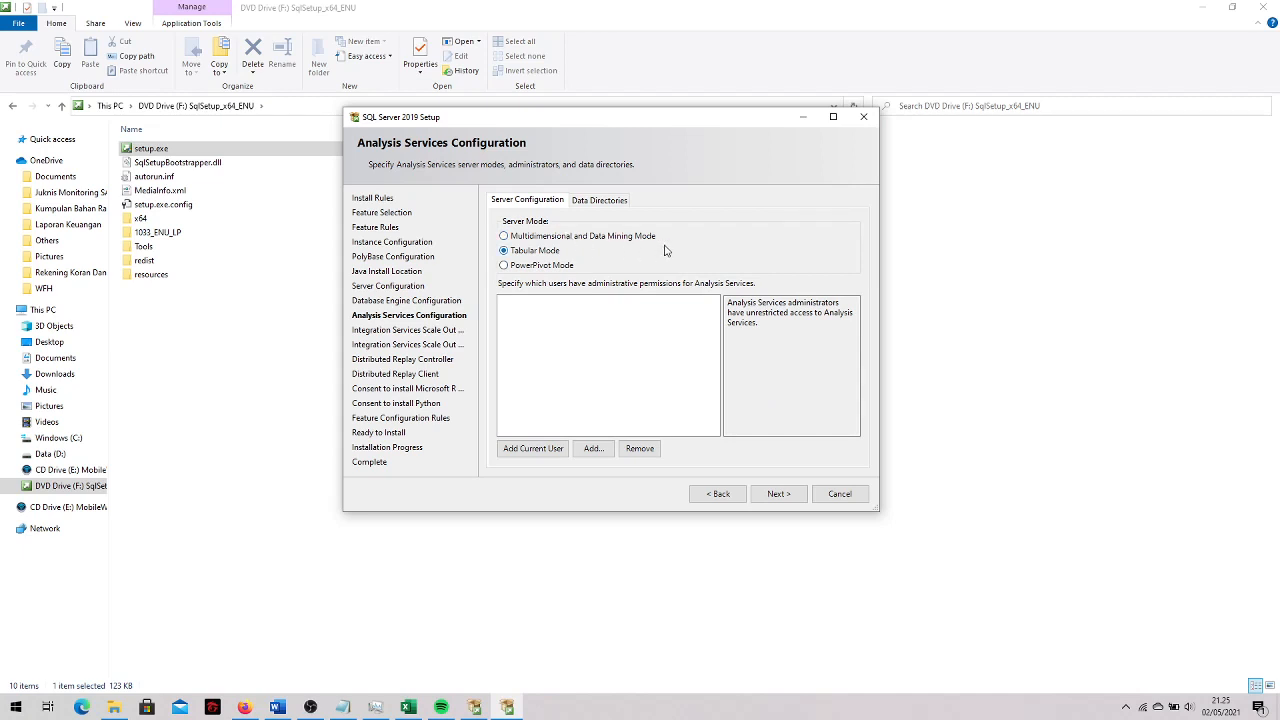
# Set Analysis Services to Multidimensional and Data Mining Mode and add the current user as its administrator
pyautogui.click(519, 238)
pyautogui.click(586, 204)
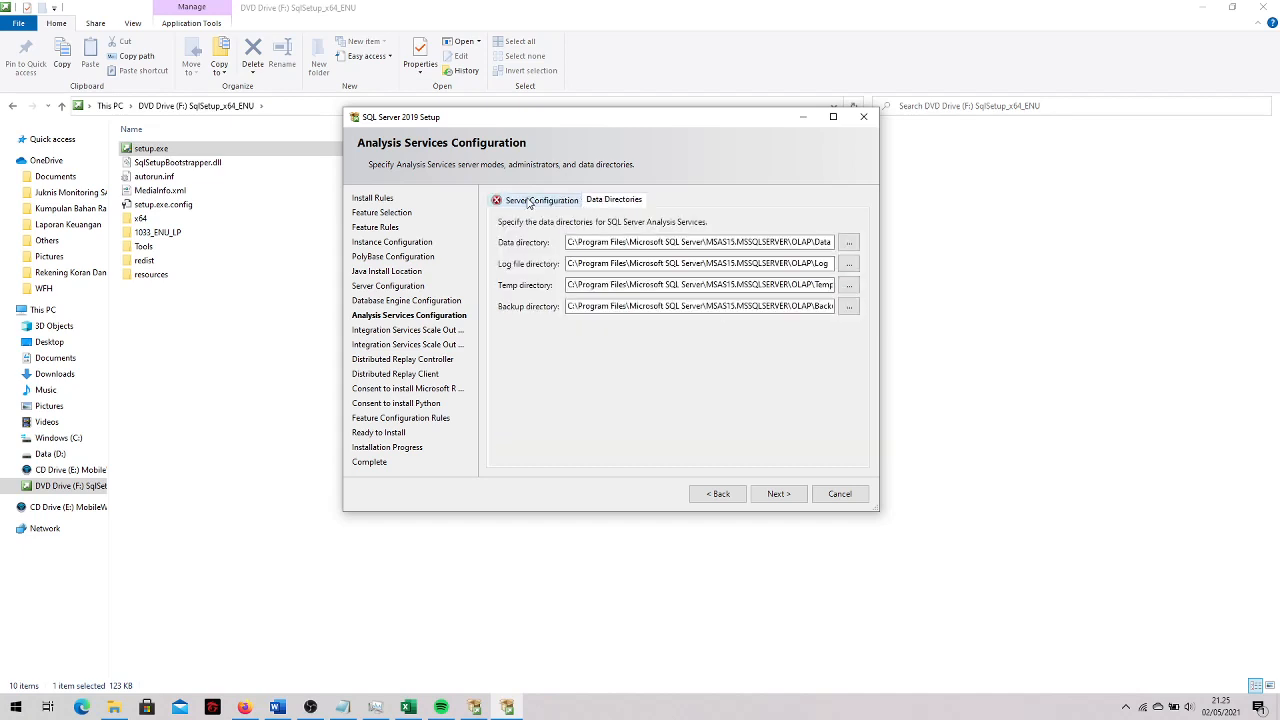
pyautogui.click(528, 203)
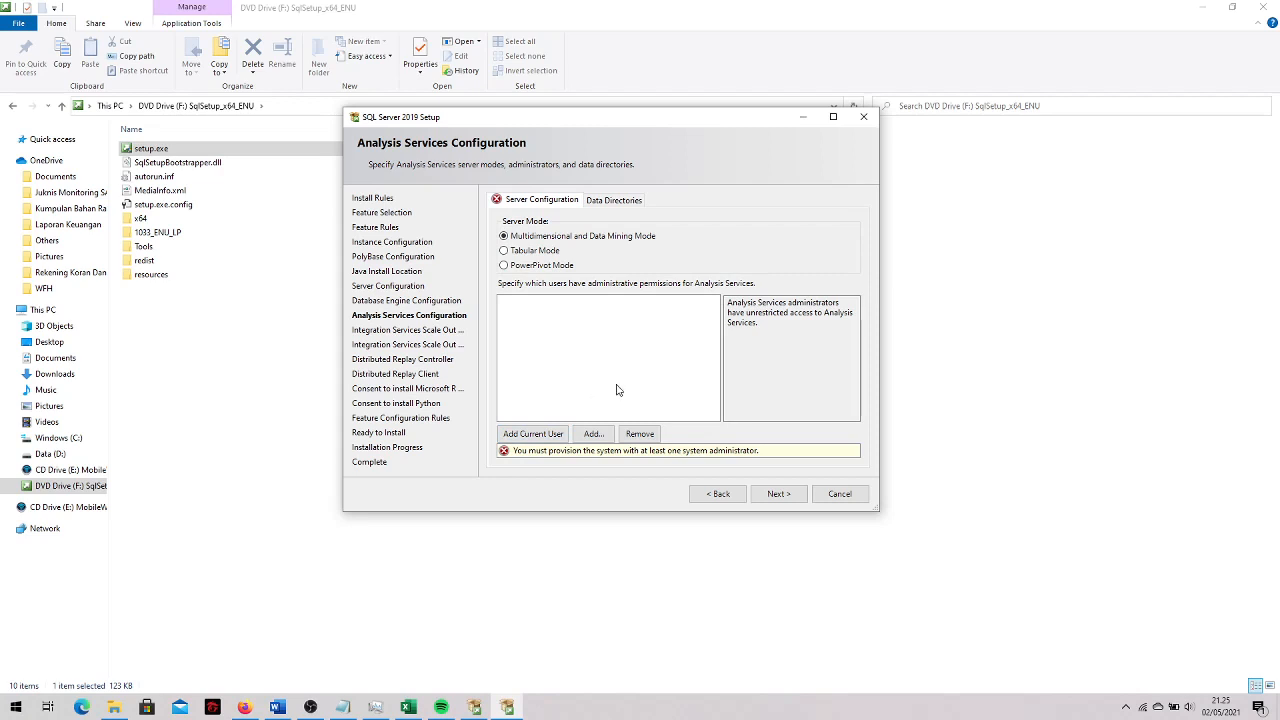
pyautogui.click(533, 435)
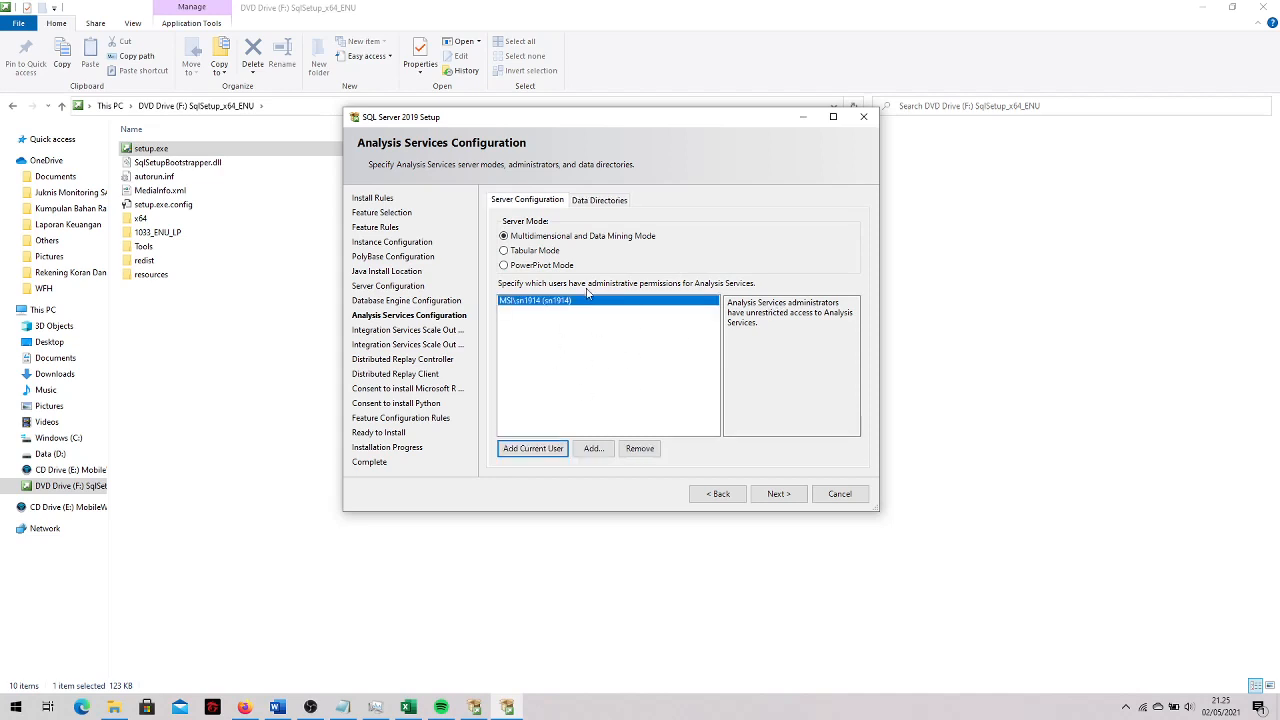
pyautogui.click(794, 493)
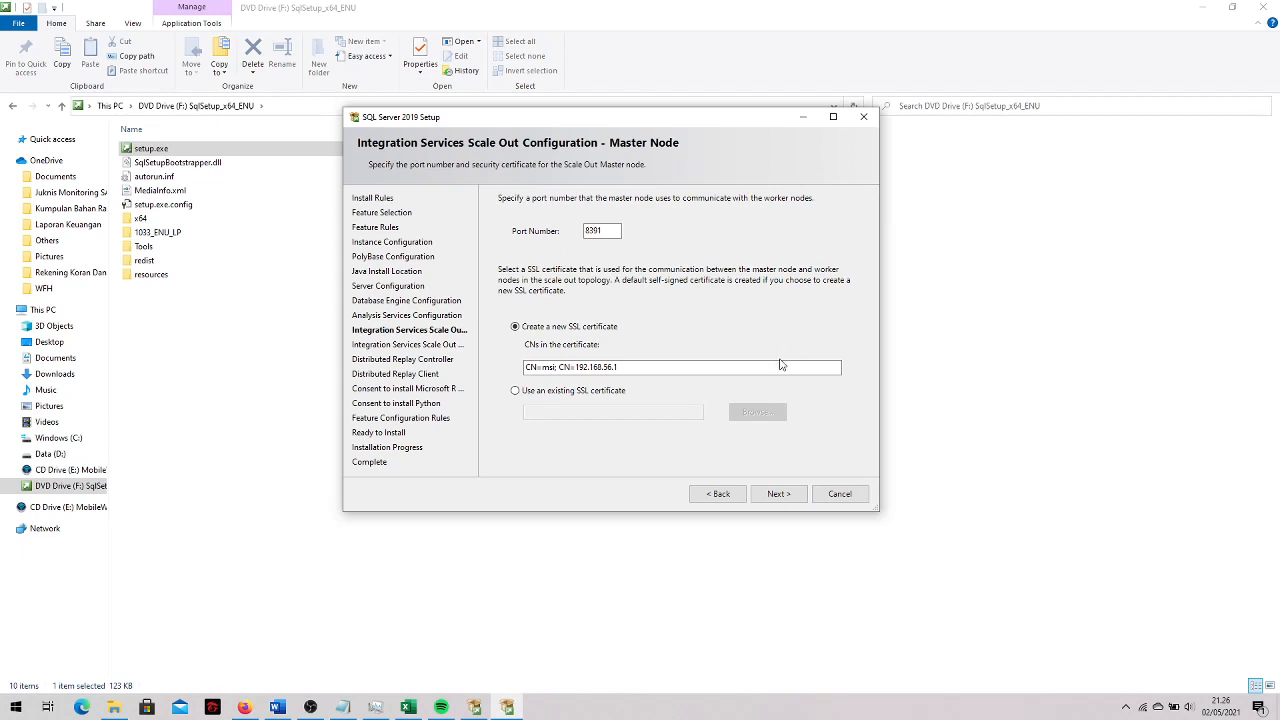
# Keep the default Integration Services Scale Out and Distributed Replay settings, and accept the installation of Microsoft R Open
pyautogui.click(777, 493)
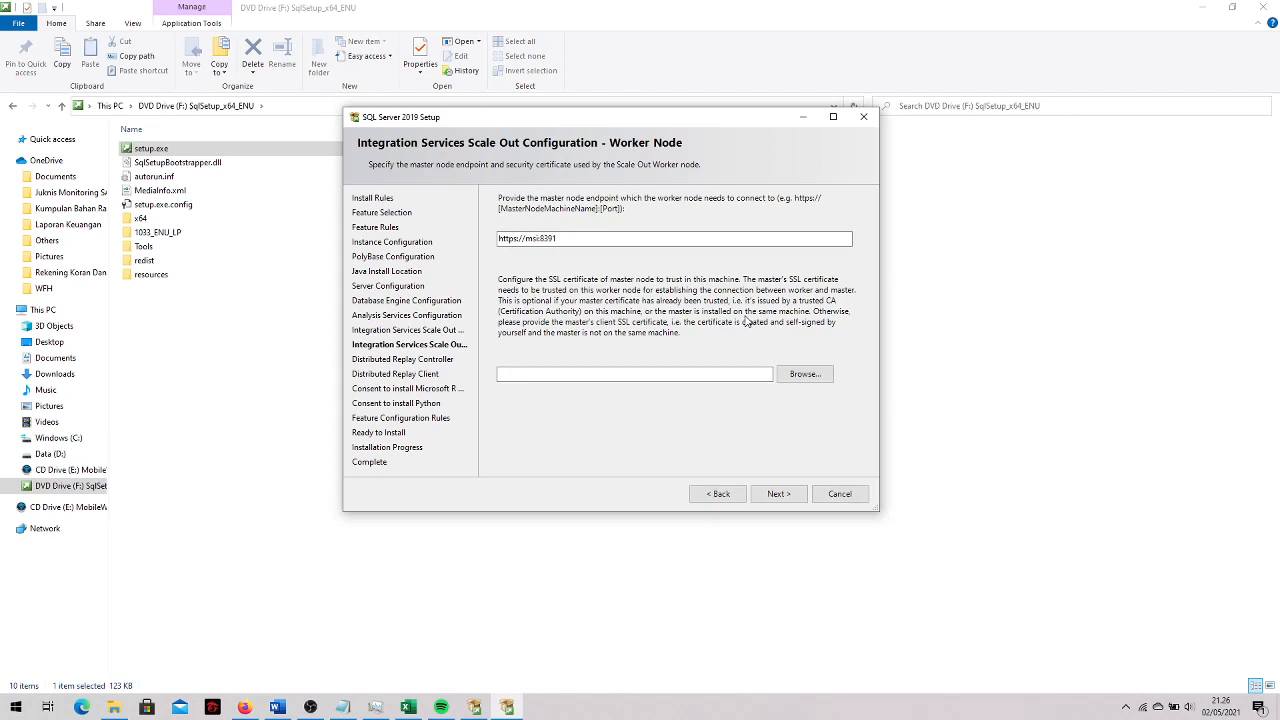
pyautogui.click(777, 494)
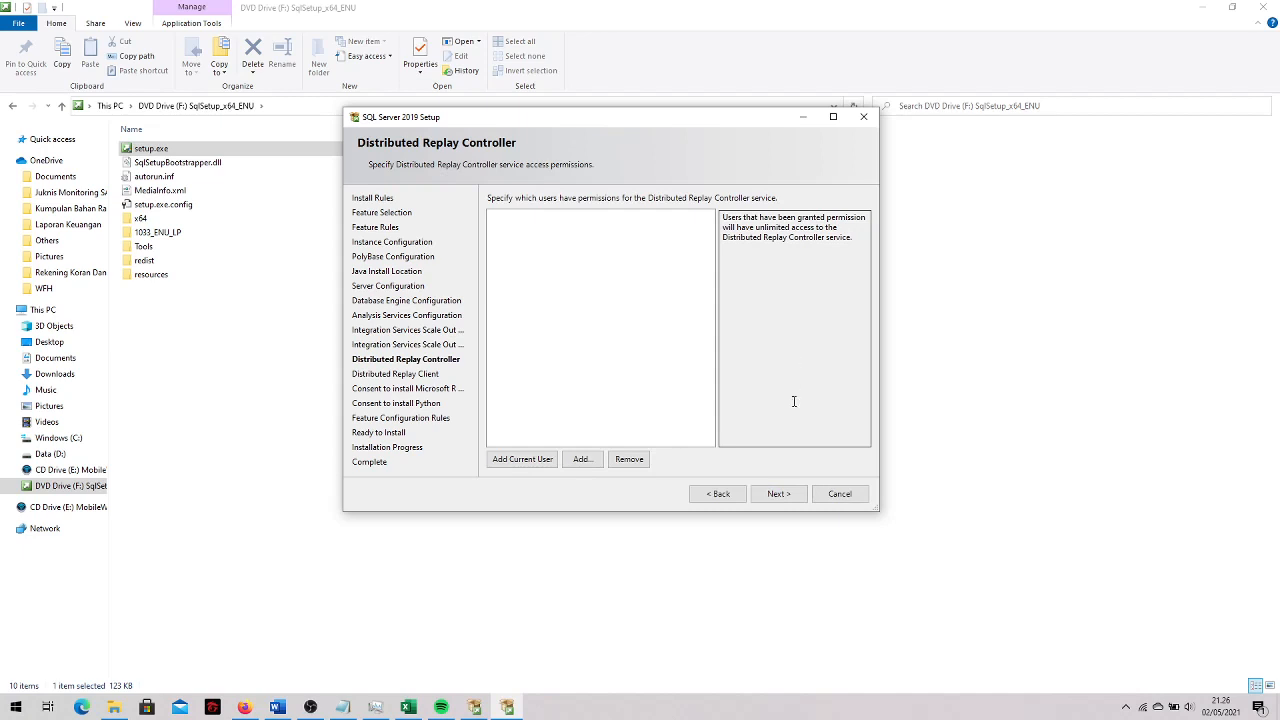
pyautogui.click(790, 497)
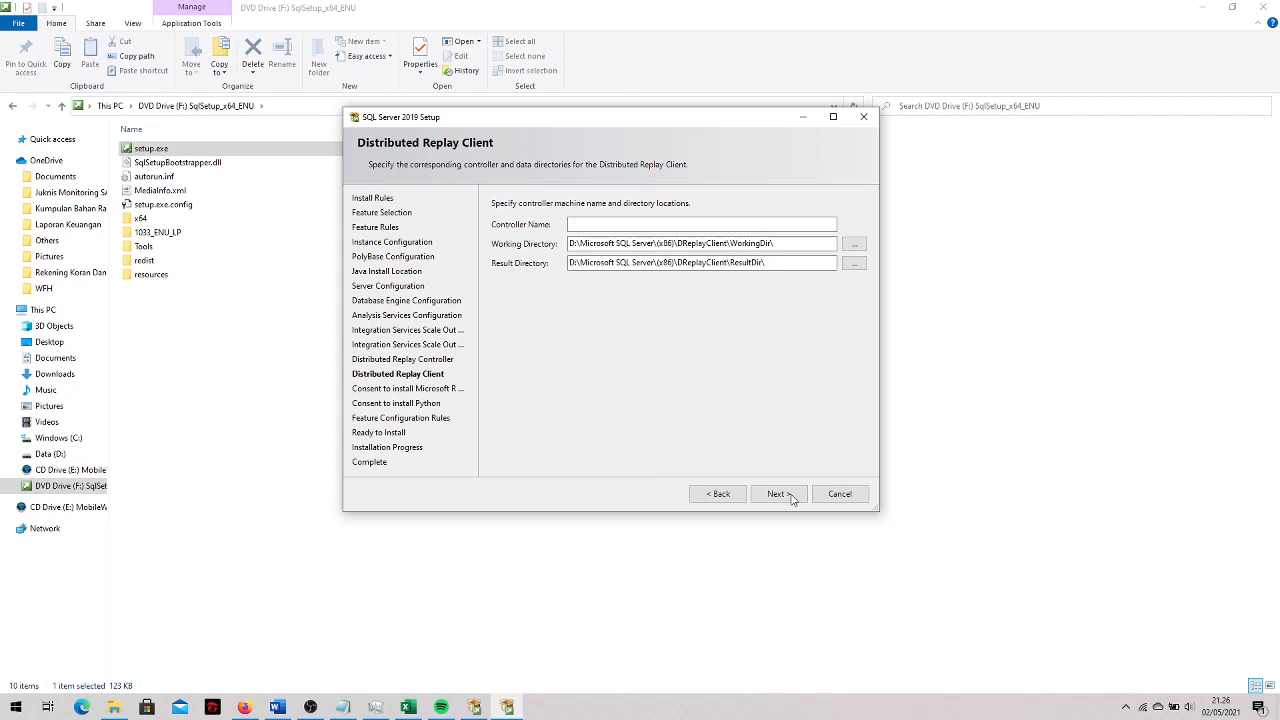
pyautogui.click(790, 497)
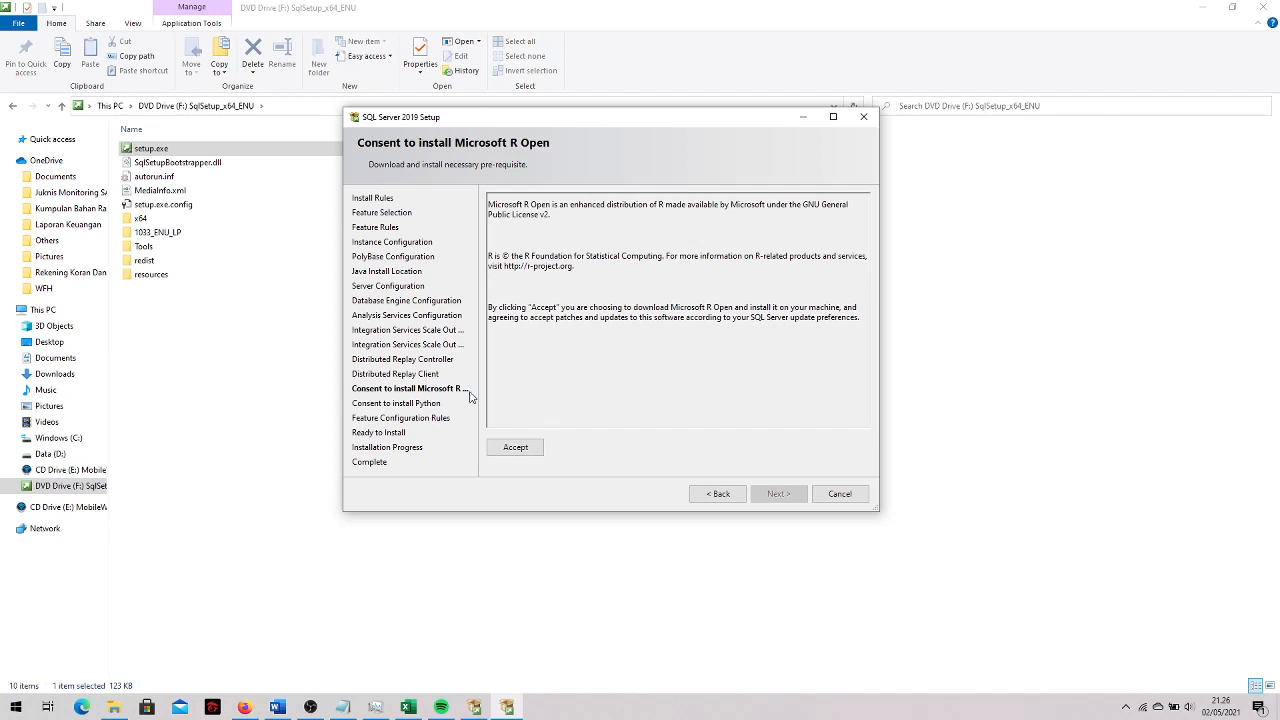
pyautogui.click(539, 451)
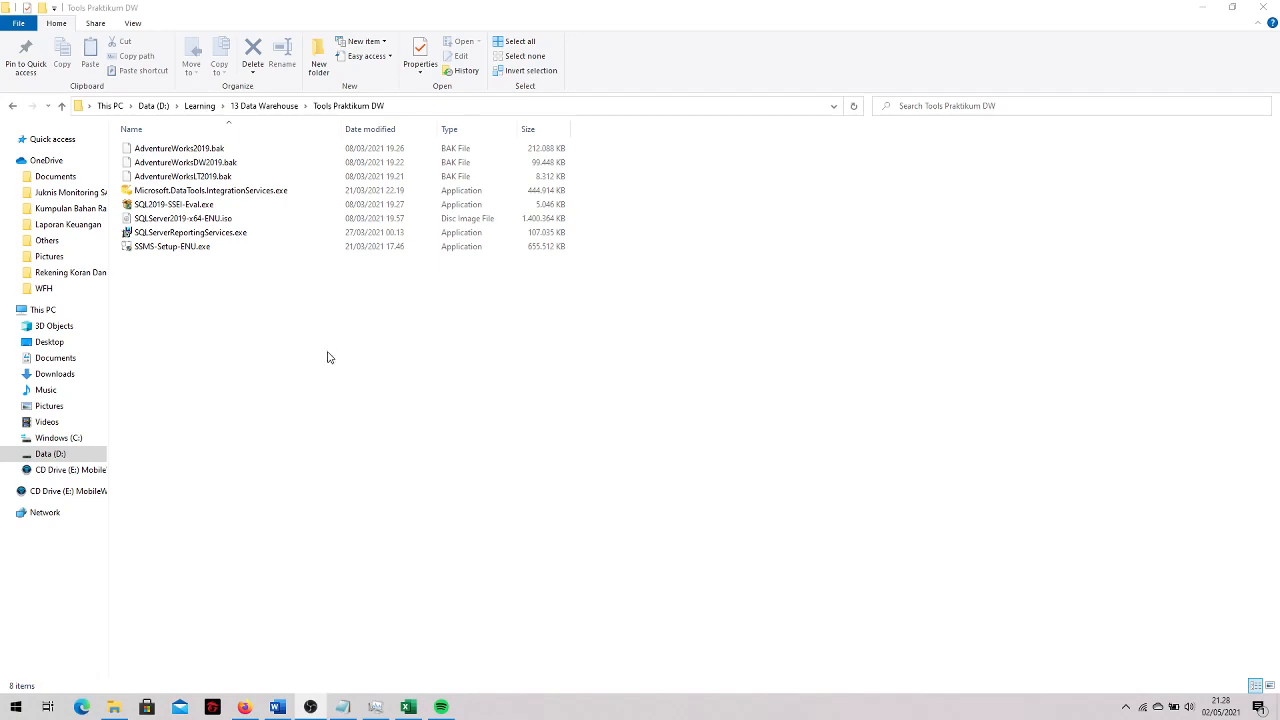
# Mount SQLServer2019-x64-ENU.iso from the Tools Praktikum DW folder and run its setup.exe
pyautogui.click(178, 224)
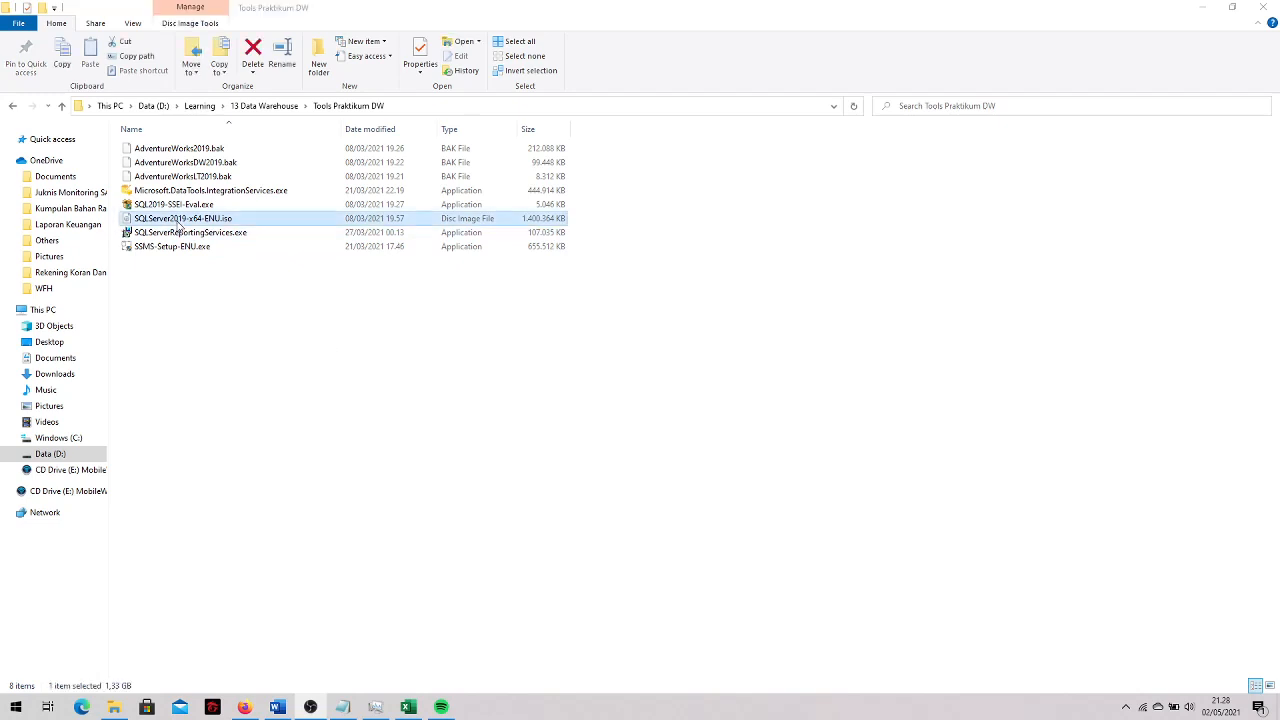
pyautogui.rightClick(180, 222)
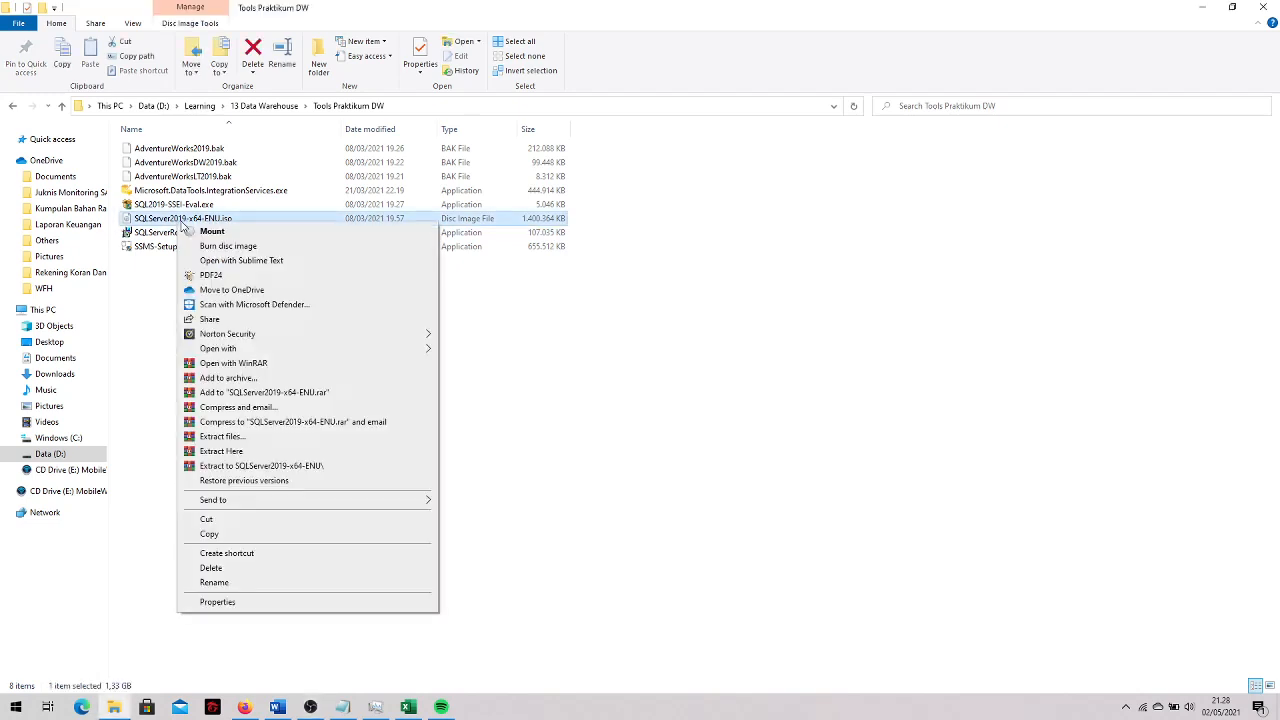
pyautogui.click(214, 234)
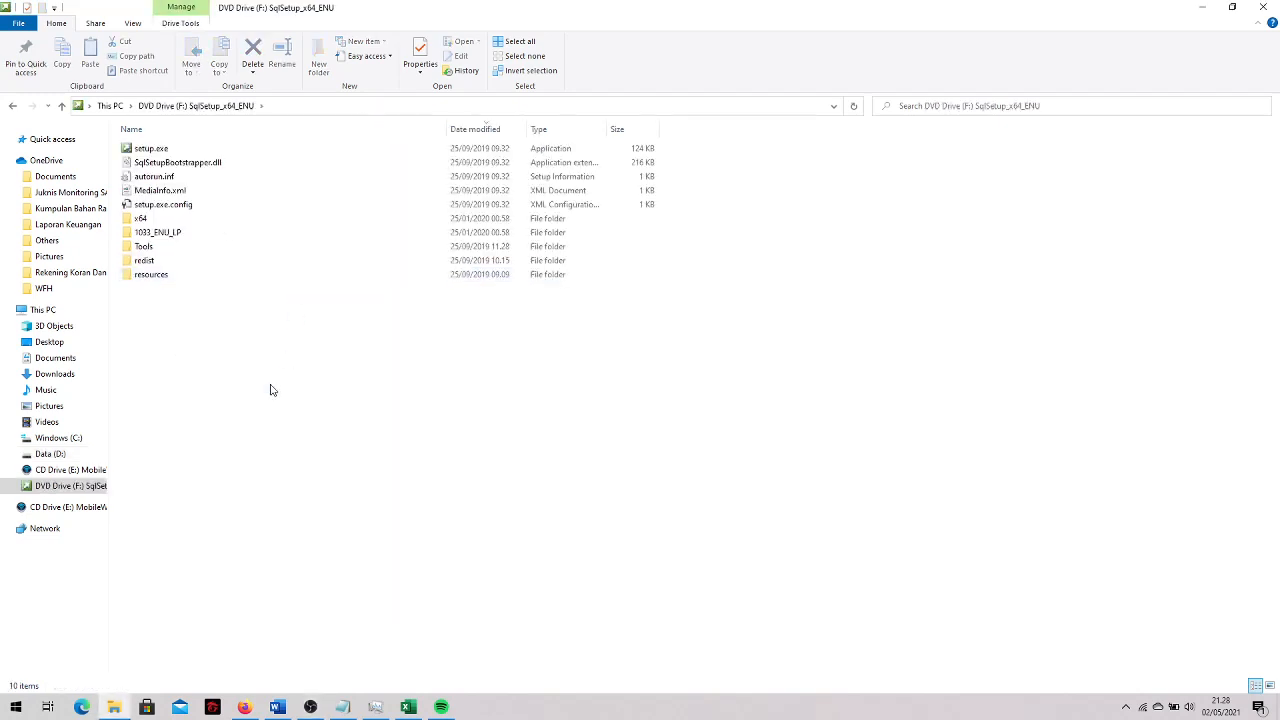
pyautogui.doubleClick(177, 150)
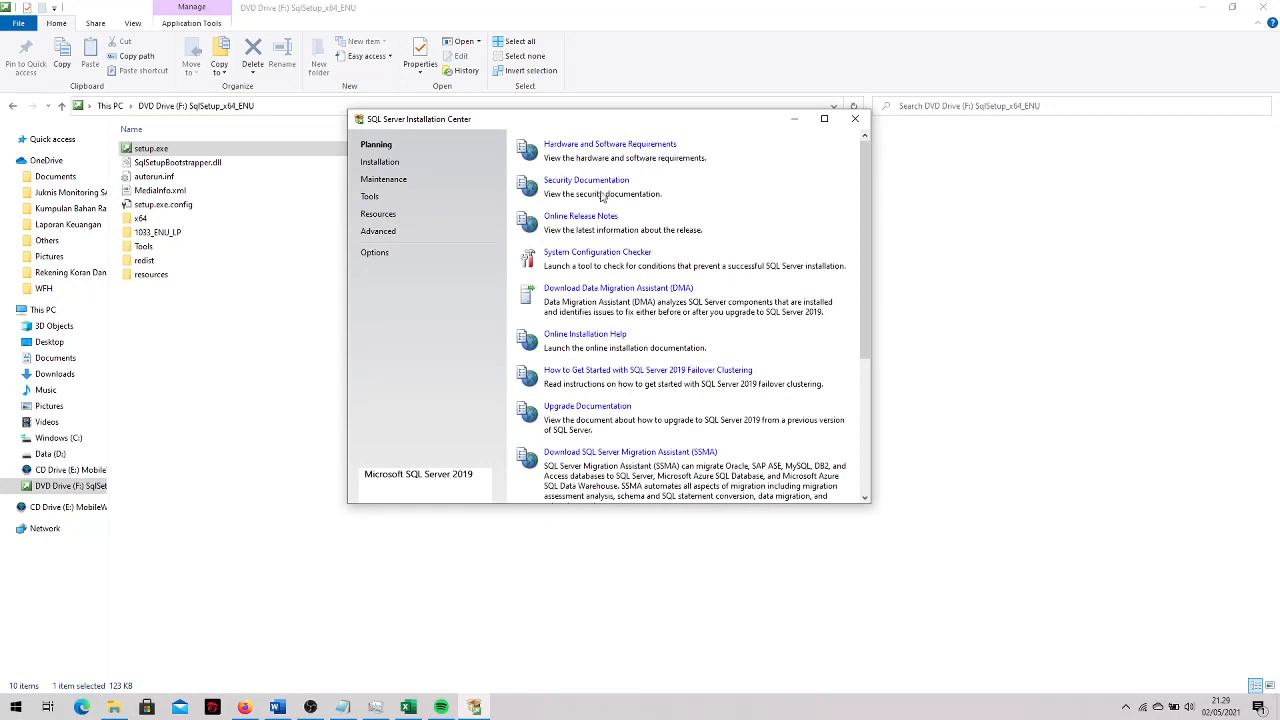
# Start a new stand-alone SQL Server installation and continue without using Microsoft Update
pyautogui.click(381, 162)
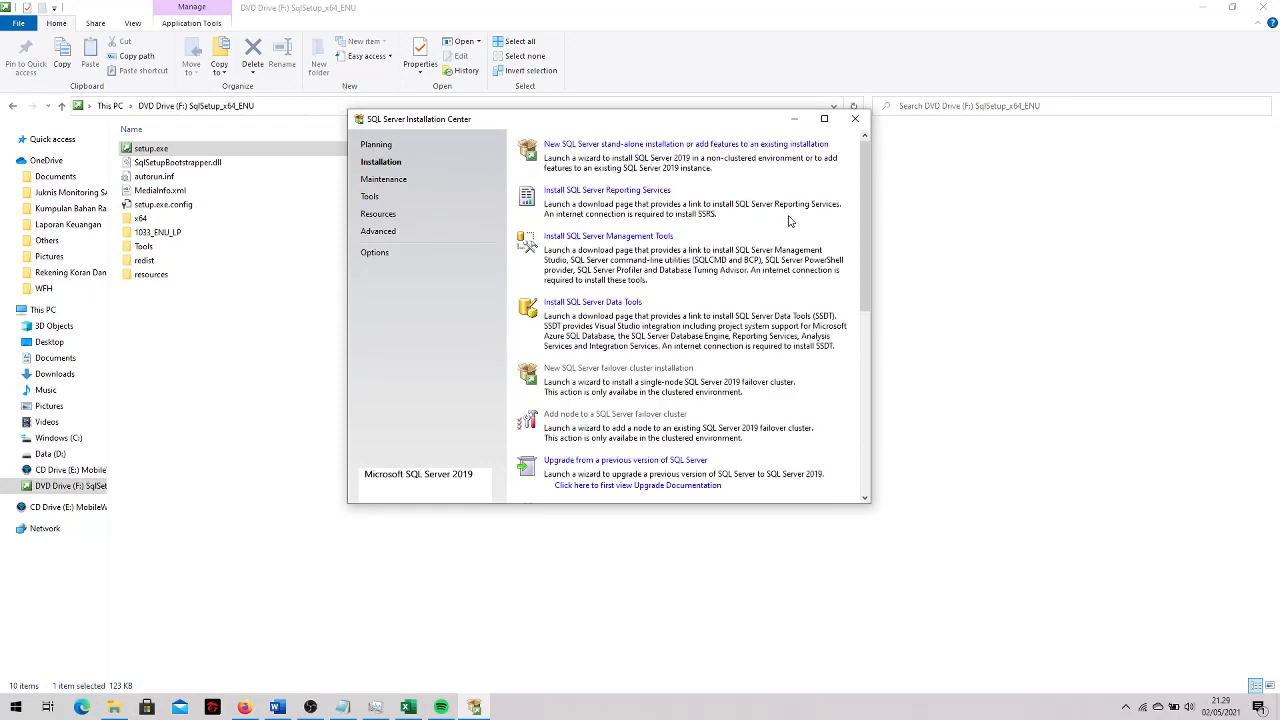
pyautogui.click(638, 146)
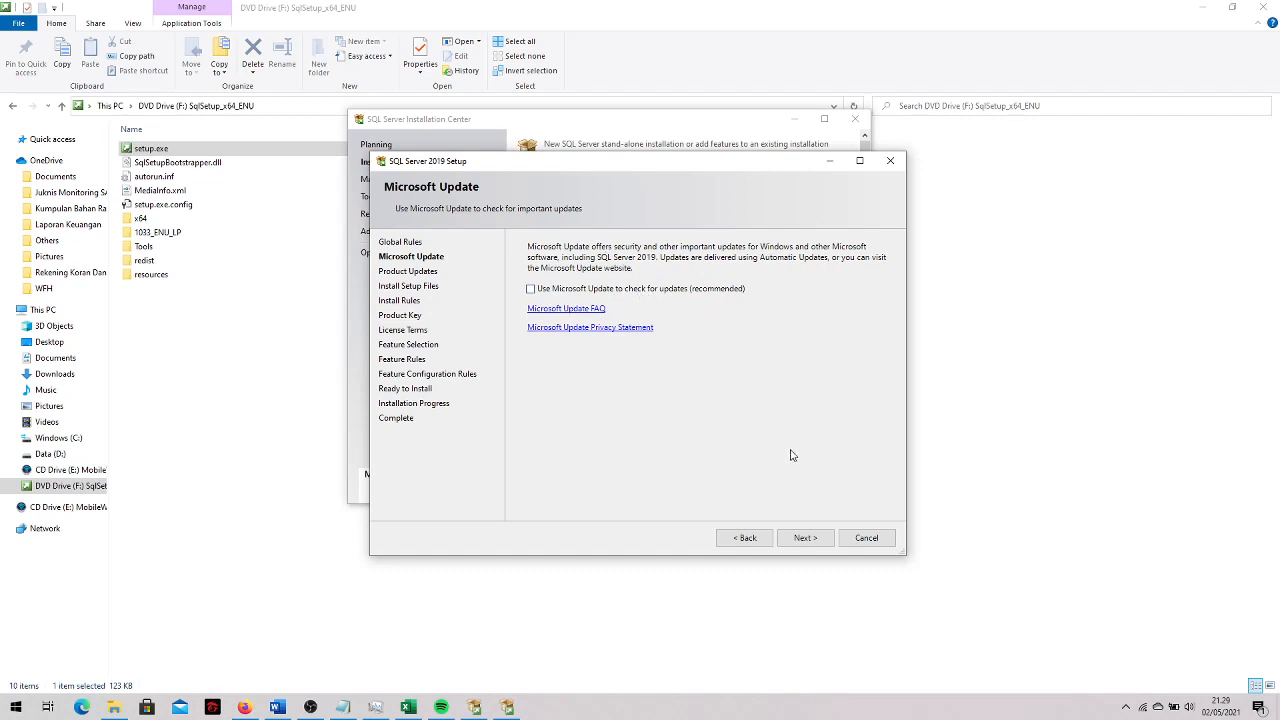
pyautogui.click(806, 539)
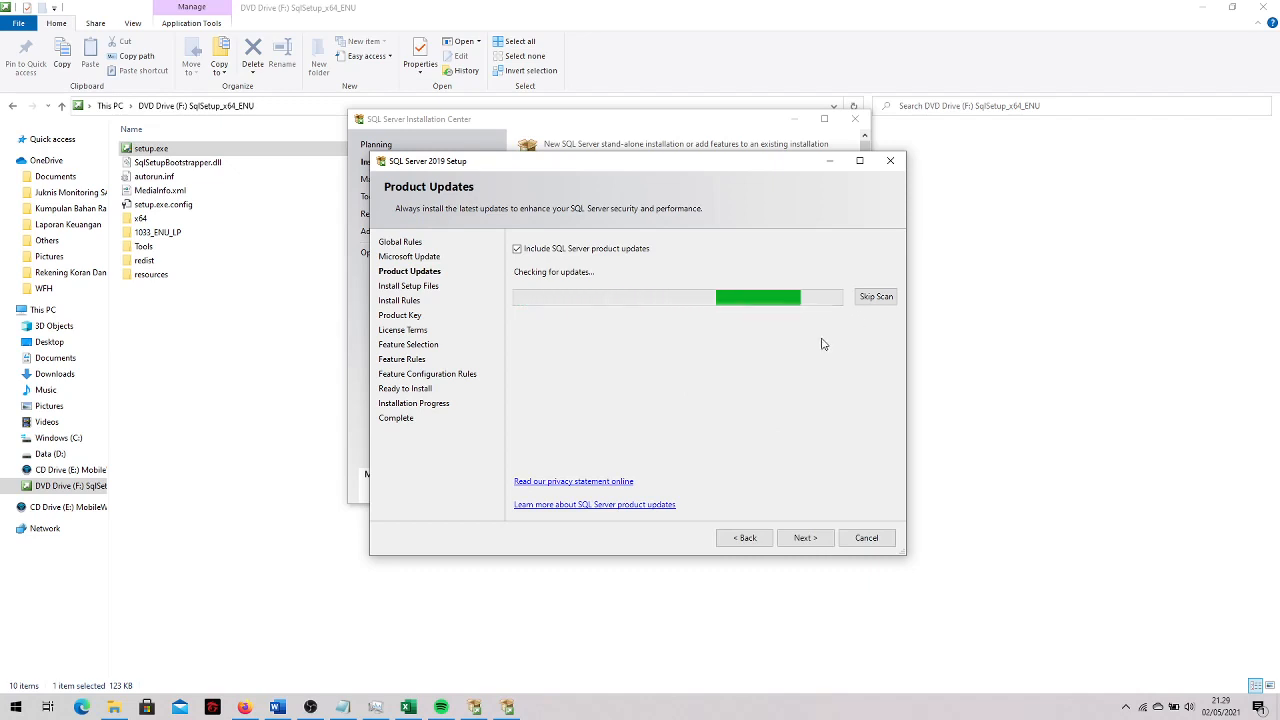
# Continue past the product updates and install rules, keep the free Evaluation edition, and accept the license terms
pyautogui.click(806, 538)
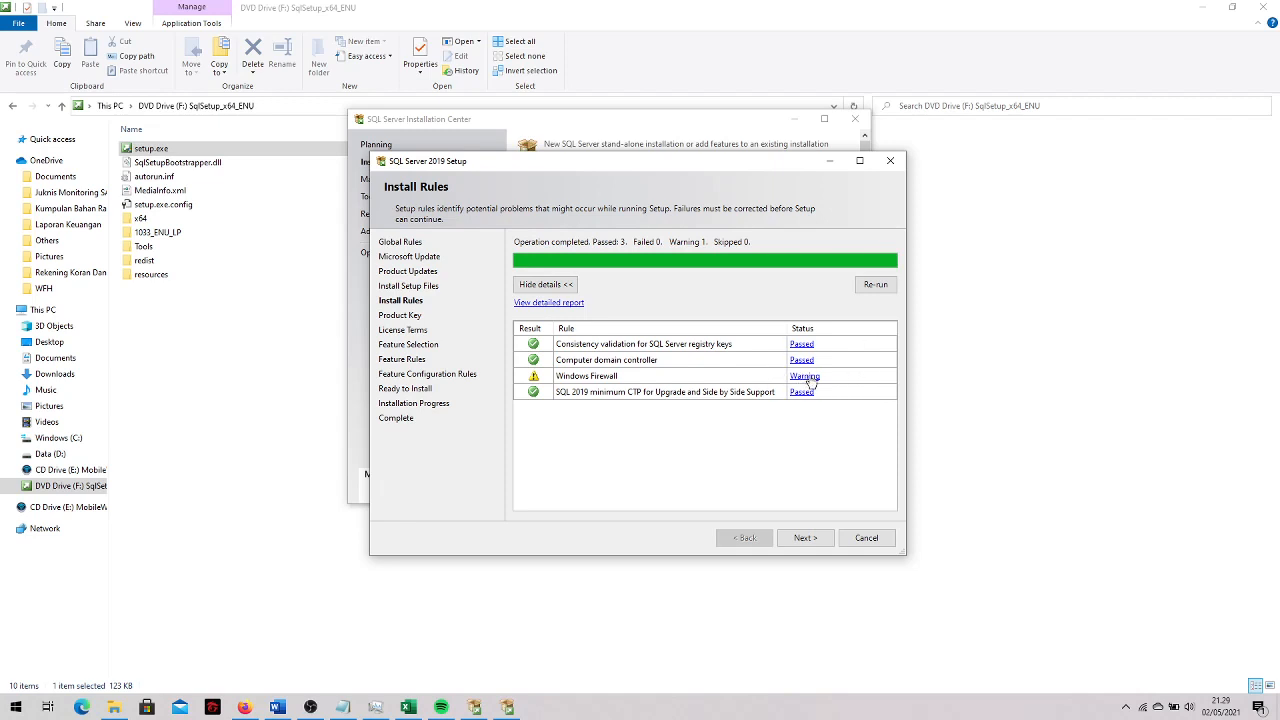
pyautogui.click(805, 538)
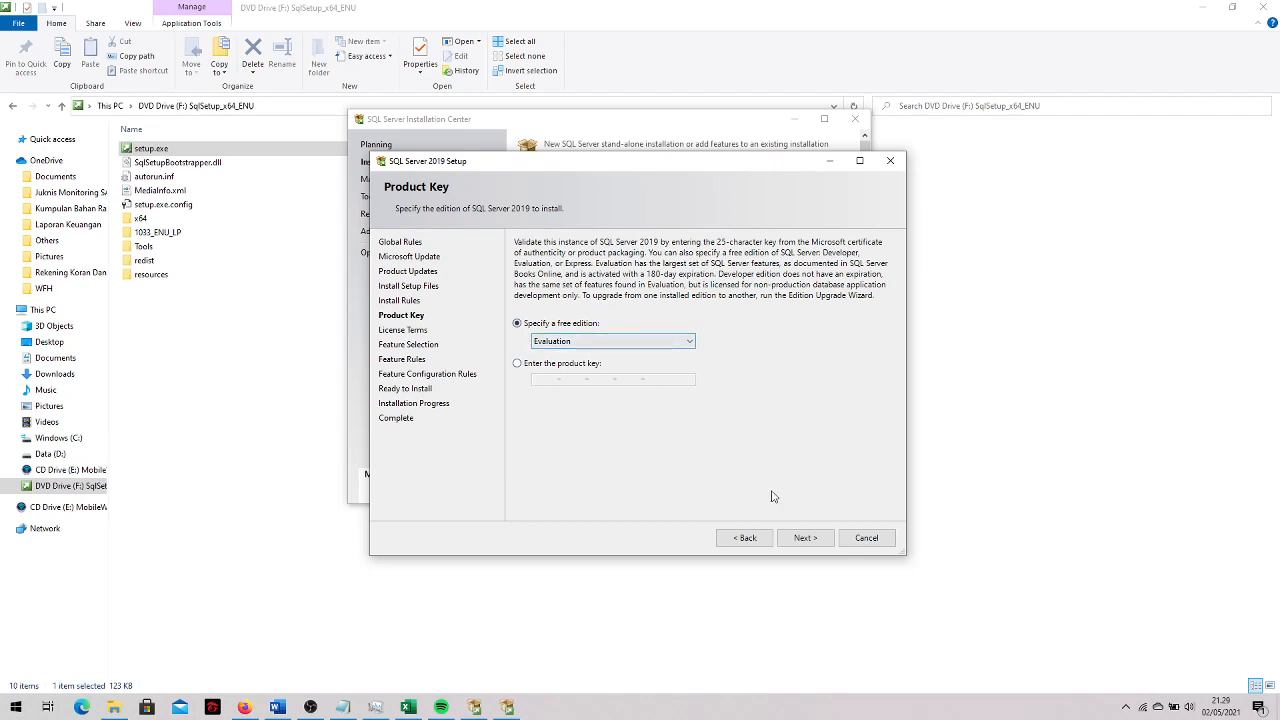
pyautogui.click(803, 540)
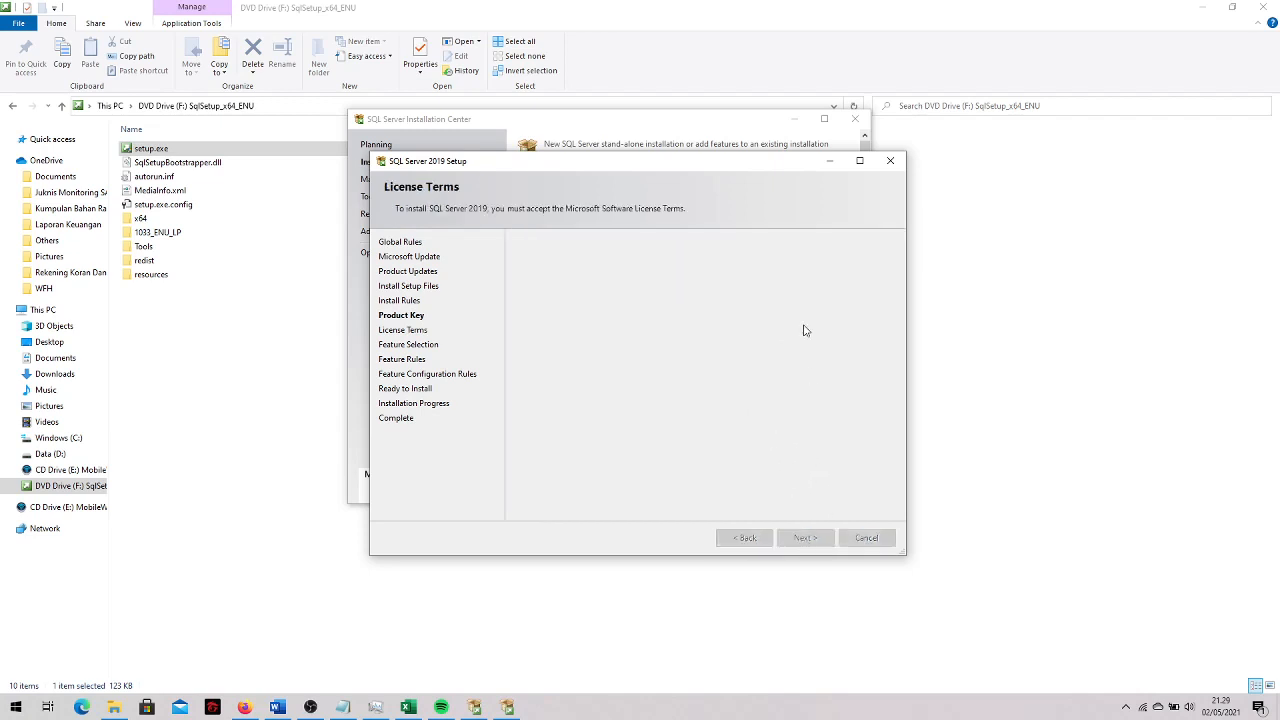
pyautogui.click(517, 450)
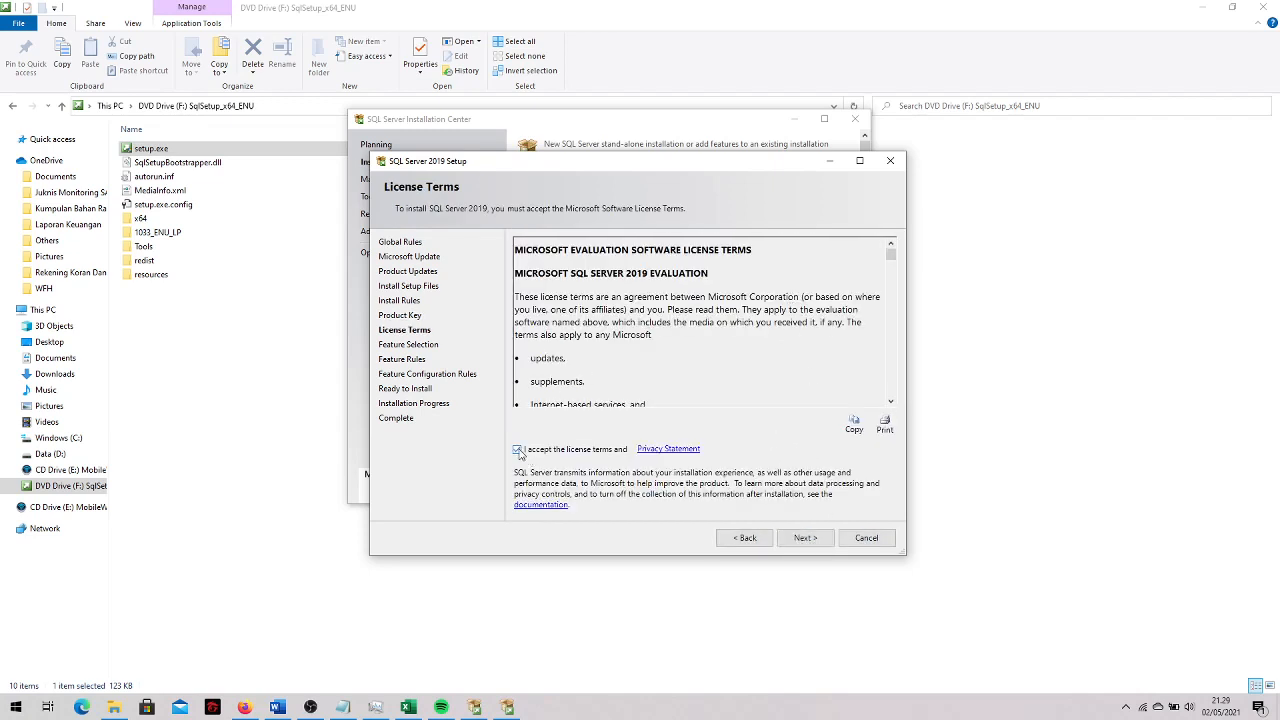
pyautogui.click(806, 539)
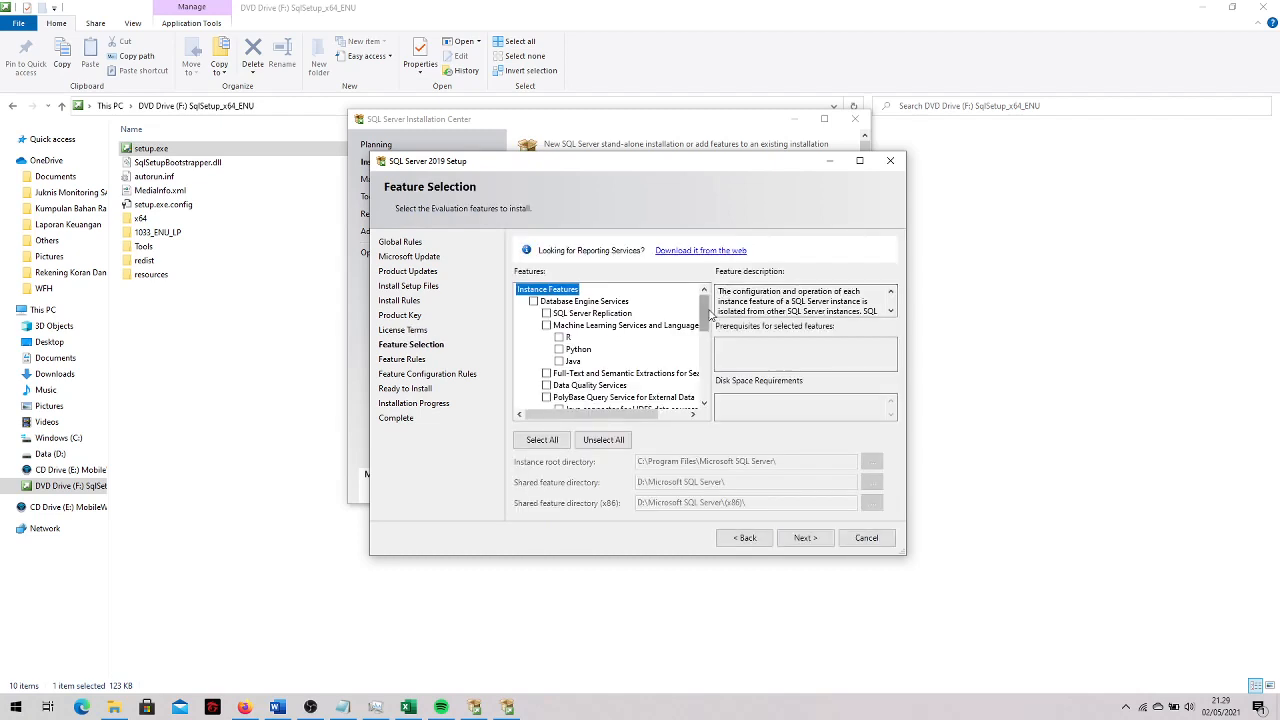
# Select Database Engine Services and Analysis Services as the features to install and continue to the instance configuration
pyautogui.scroll(-1, 704, 314)
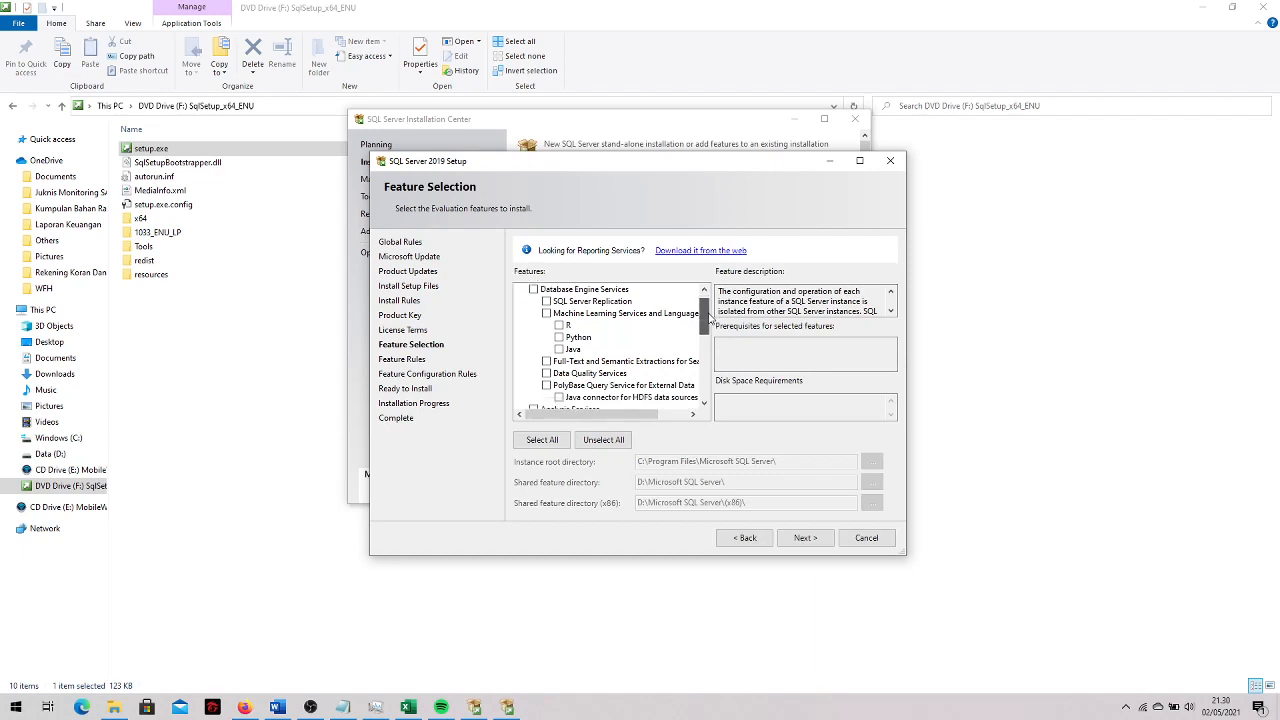
pyautogui.moveTo(708, 316)
pyautogui.mouseDown()
pyautogui.moveTo(690, 385)
pyautogui.moveTo(707, 302)
pyautogui.mouseUp()
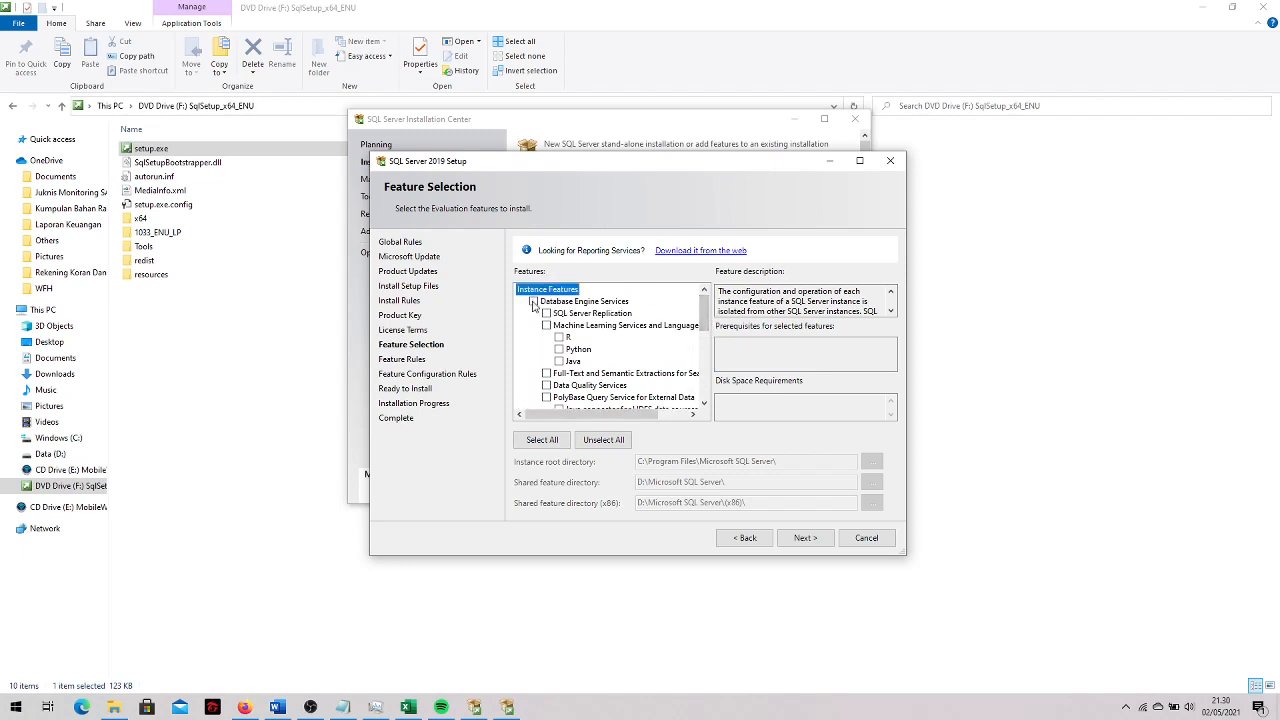
pyautogui.click(534, 302)
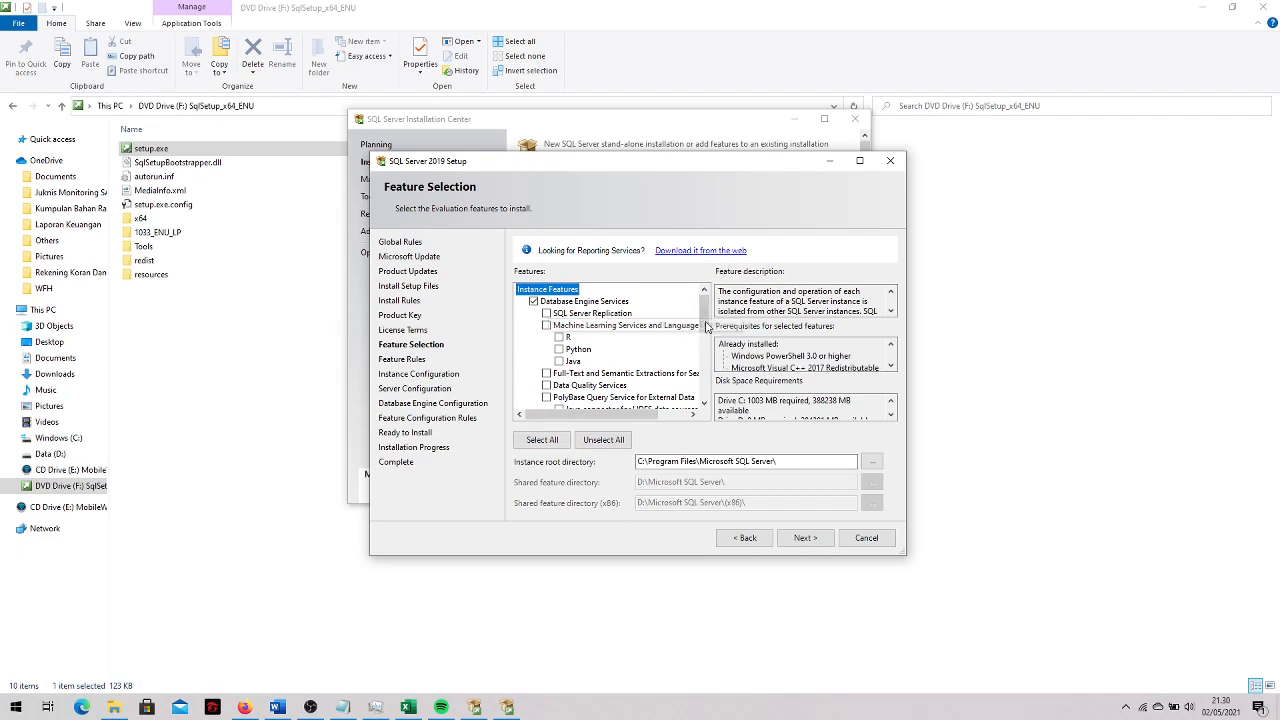
pyautogui.moveTo(702, 323); pyautogui.dragTo(702, 332)
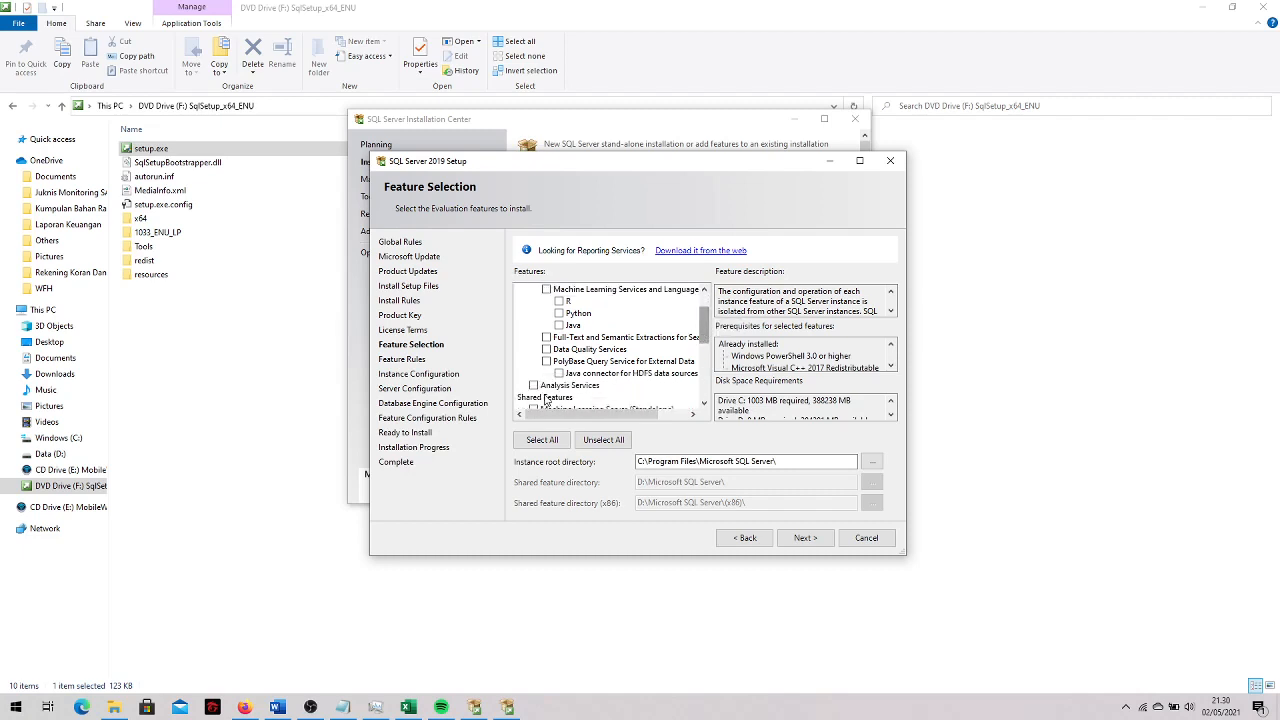
pyautogui.click(533, 385)
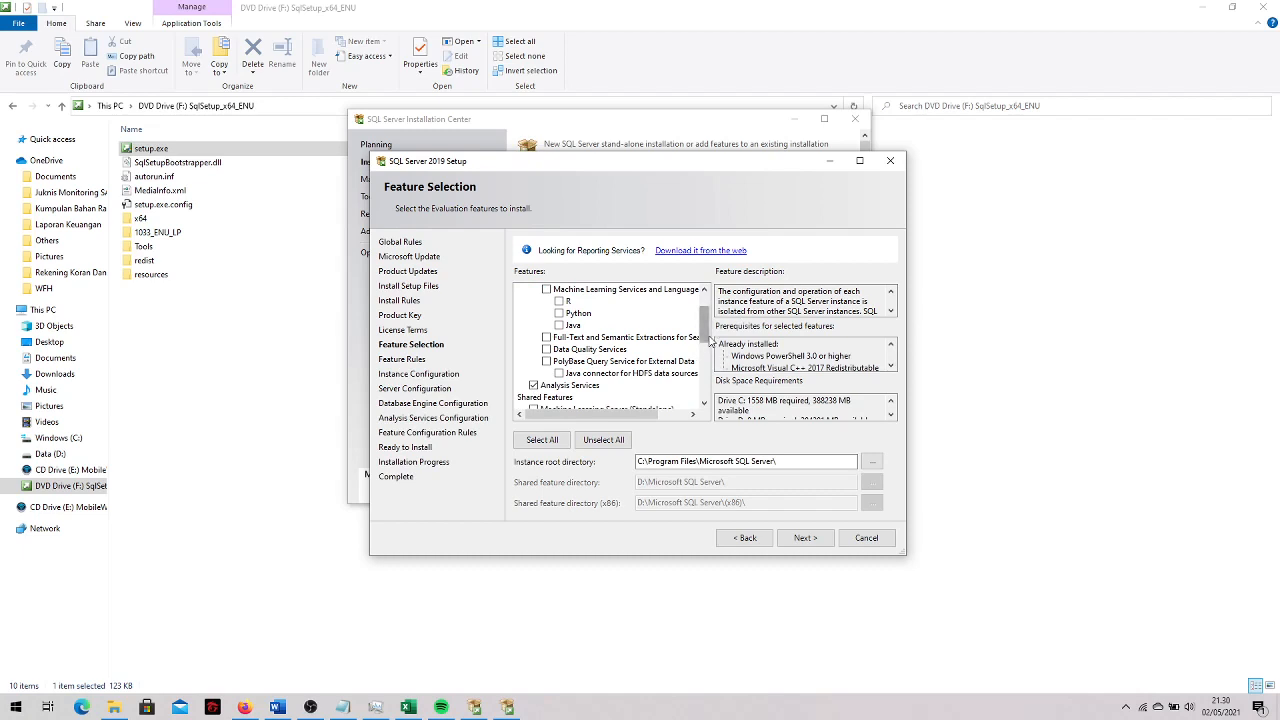
pyautogui.click(891, 414)
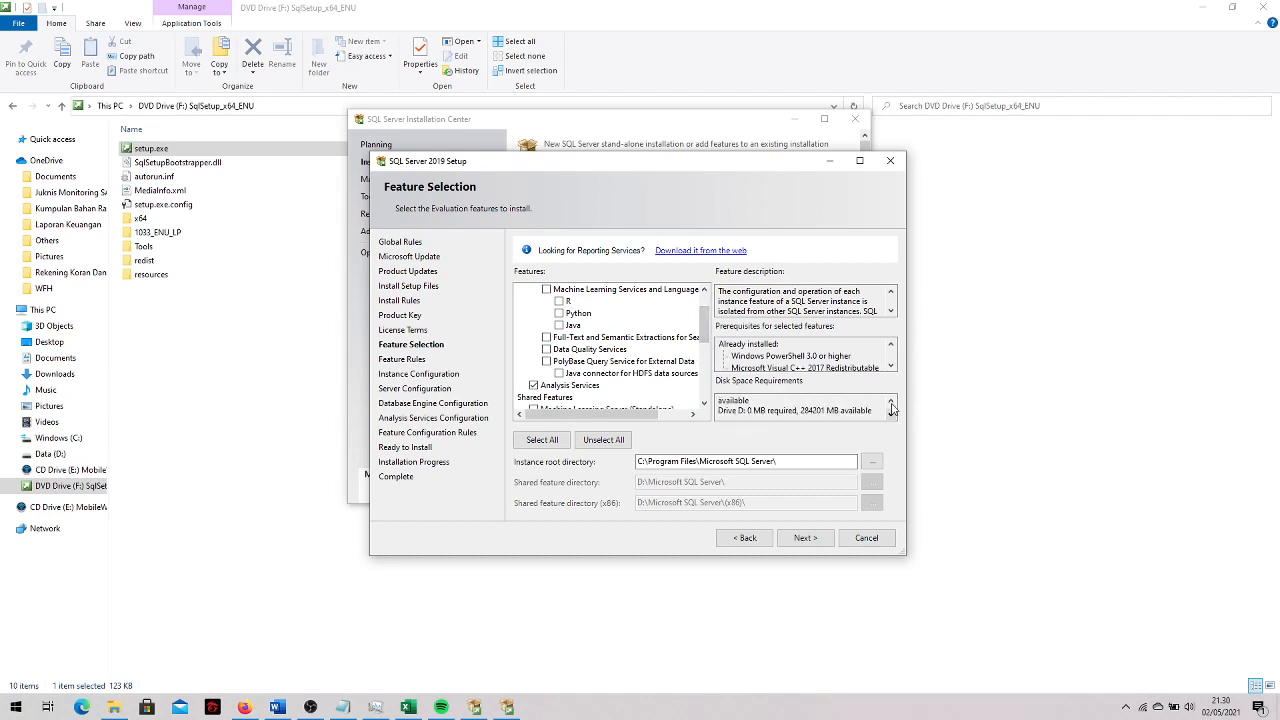
pyautogui.click(891, 402)
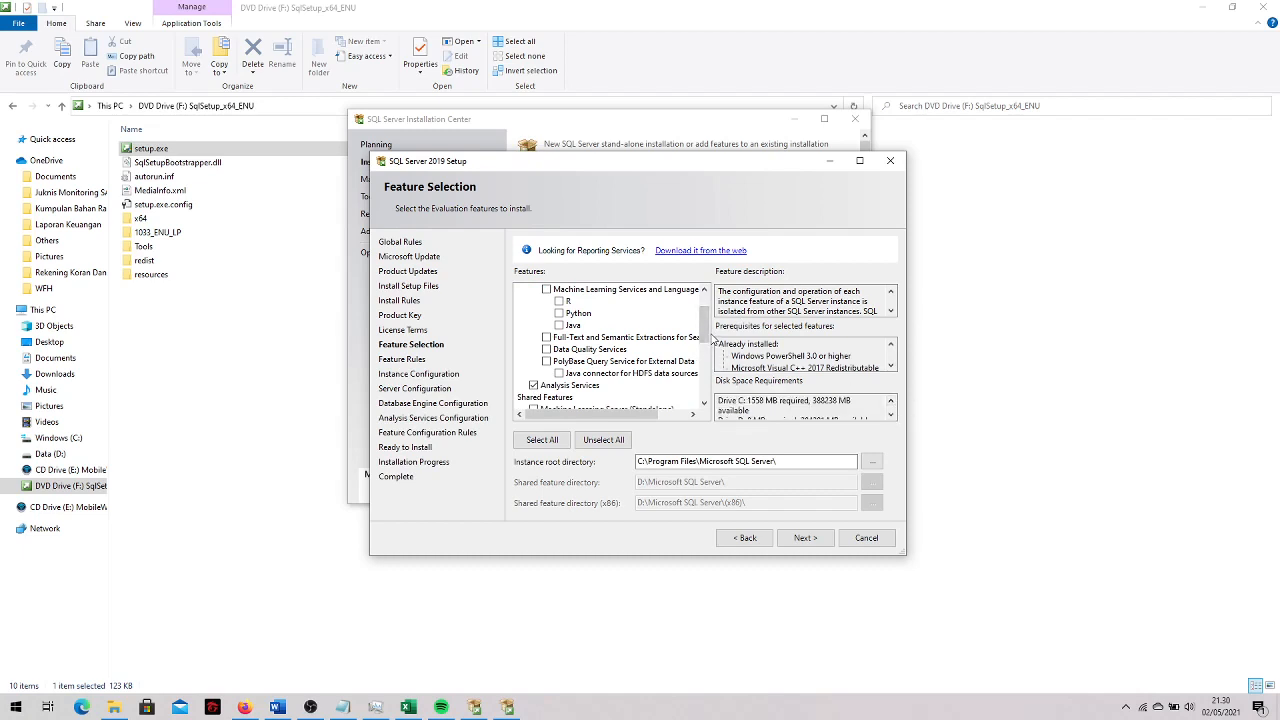
pyautogui.moveTo(705, 336); pyautogui.dragTo(705, 325)
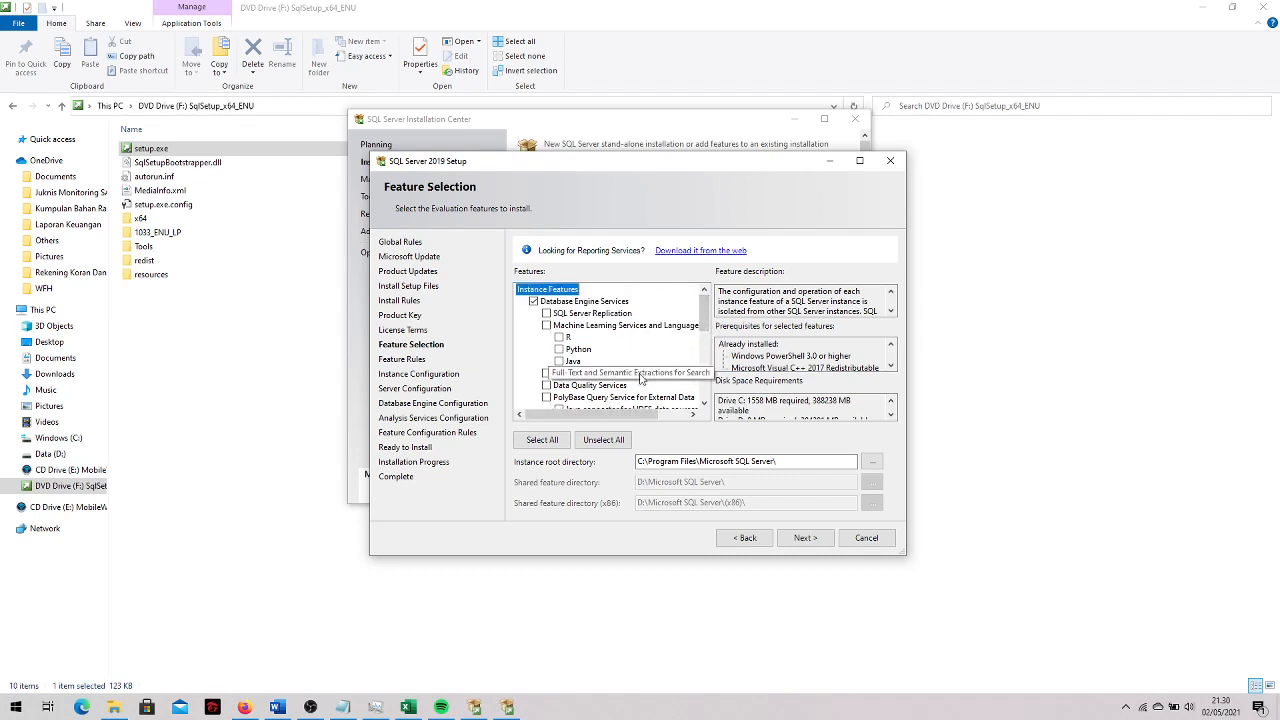
pyautogui.moveTo(705, 317); pyautogui.dragTo(703, 396)
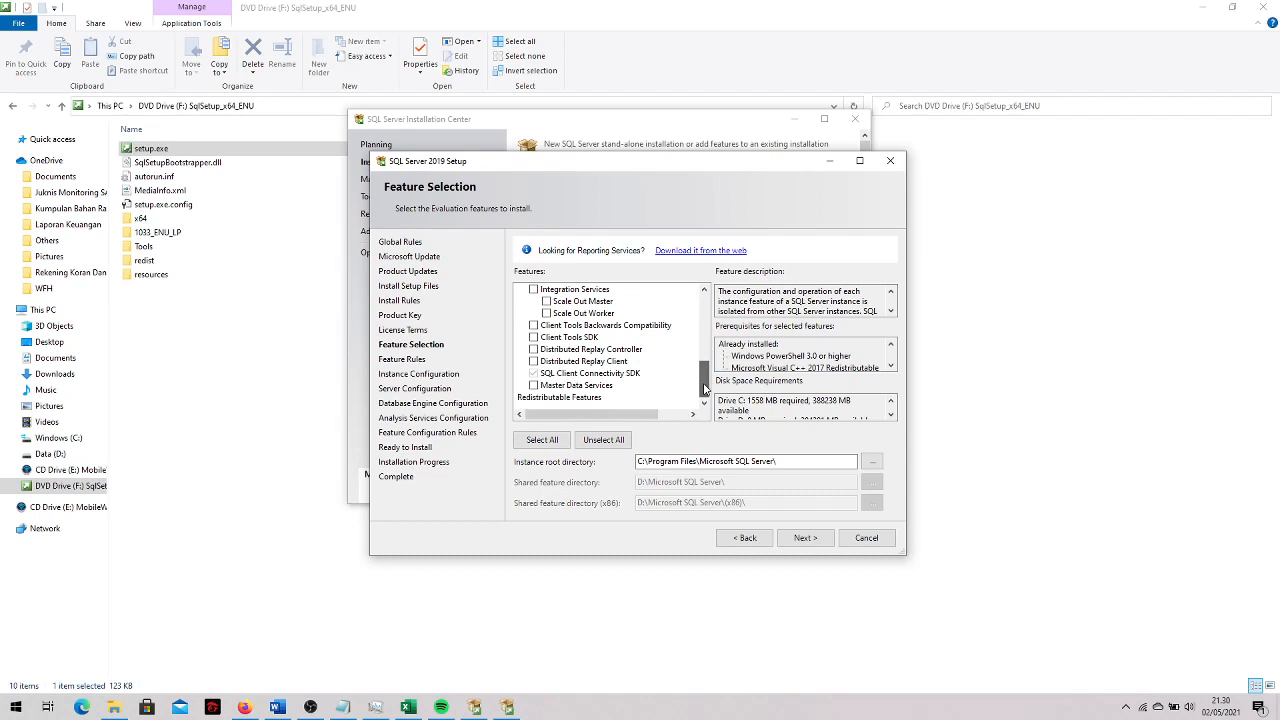
pyautogui.click(806, 538)
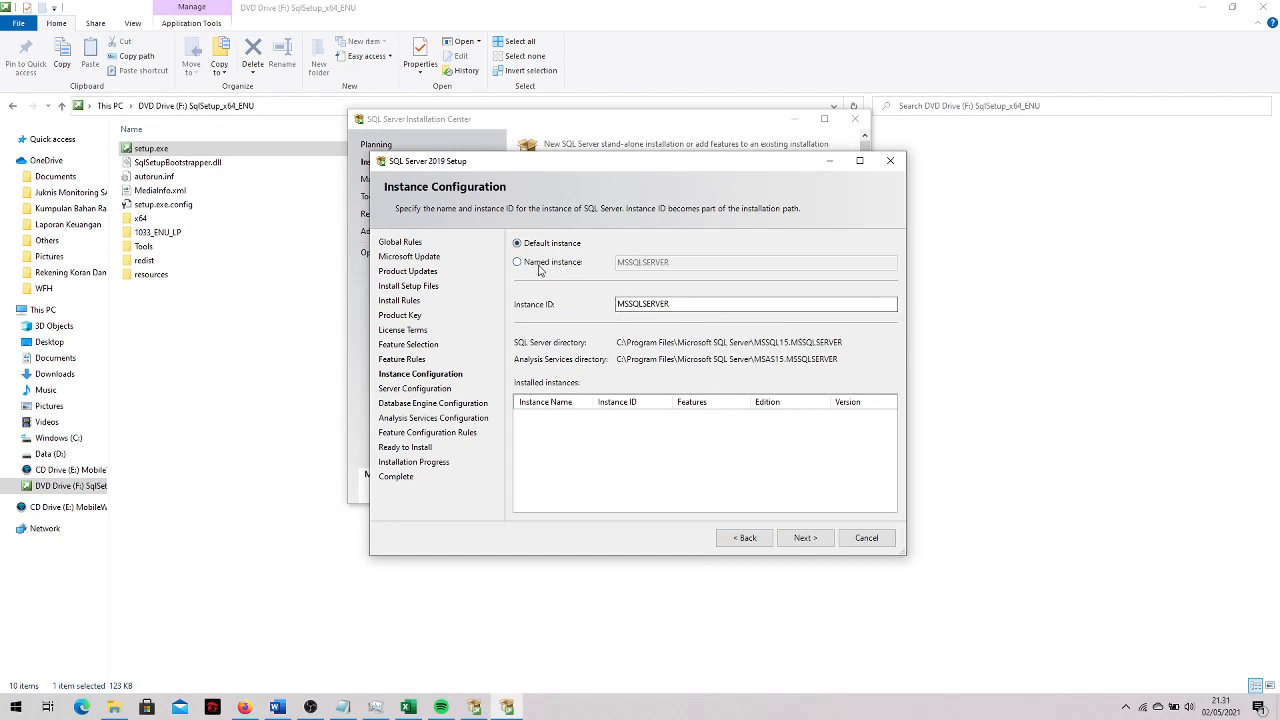
# Keep the default MSSQLSERVER instance and service accounts, and add the current user as SQL Server administrator with Windows authentication mode
pyautogui.click(805, 538)
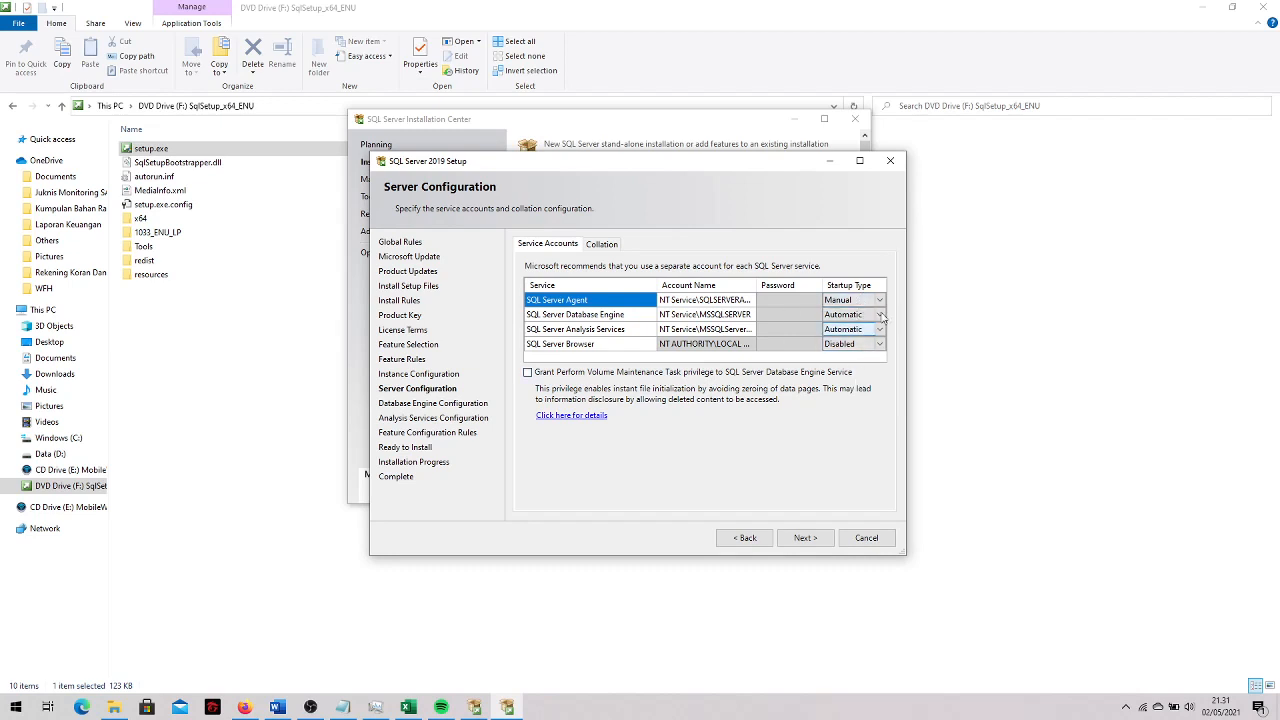
pyautogui.click(812, 539)
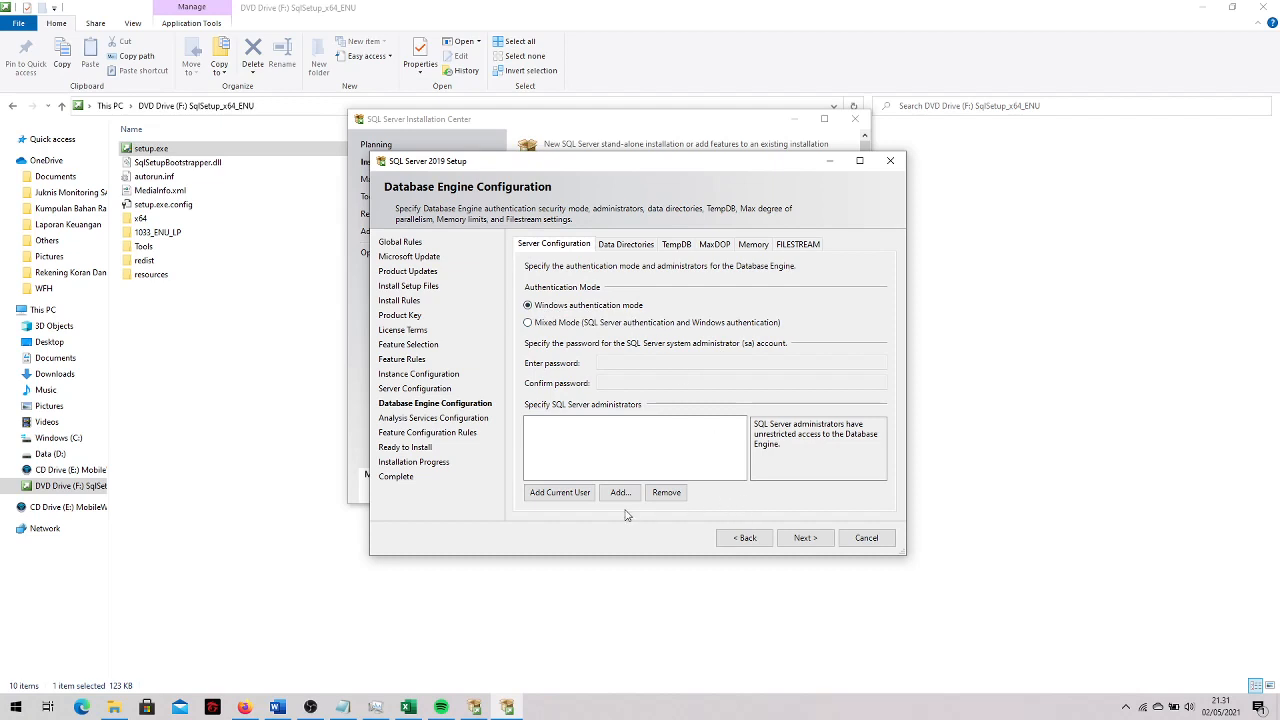
pyautogui.click(548, 495)
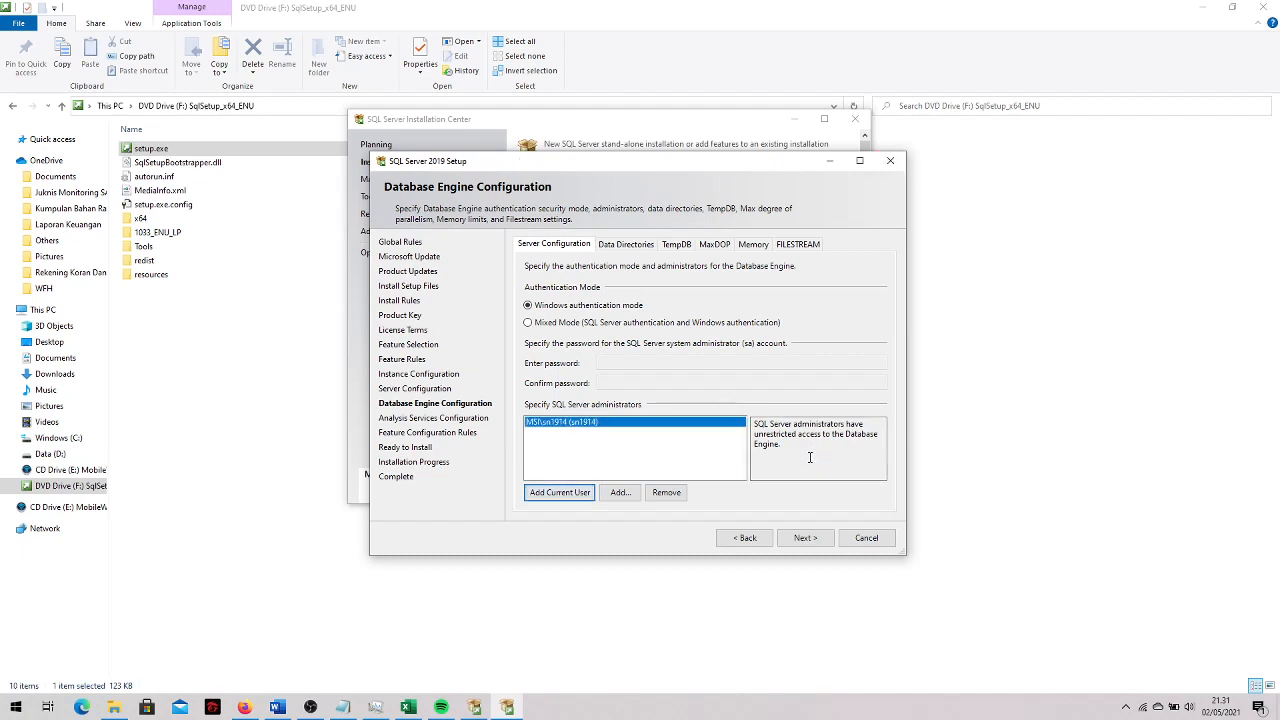
pyautogui.click(806, 537)
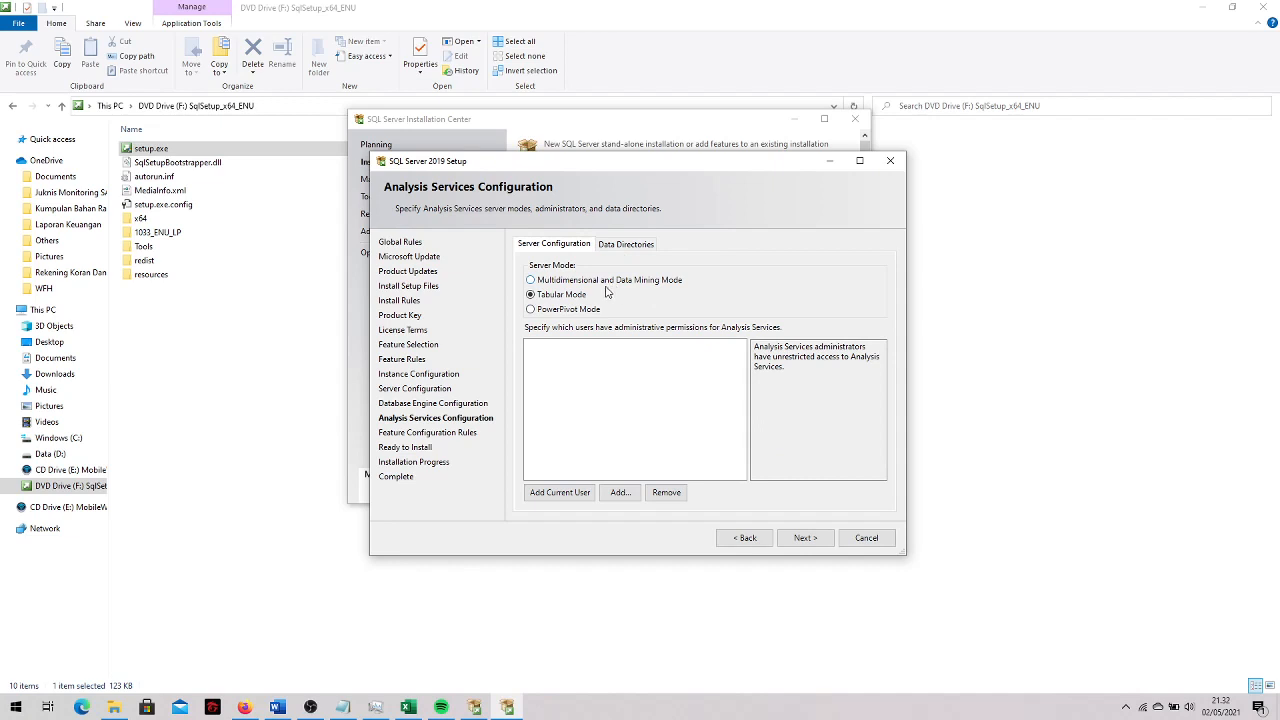
# Set the Analysis Services server mode to Multidimensional and Data Mining Mode and give the current user administrative permissions
pyautogui.click(566, 283)
pyautogui.click(557, 493)
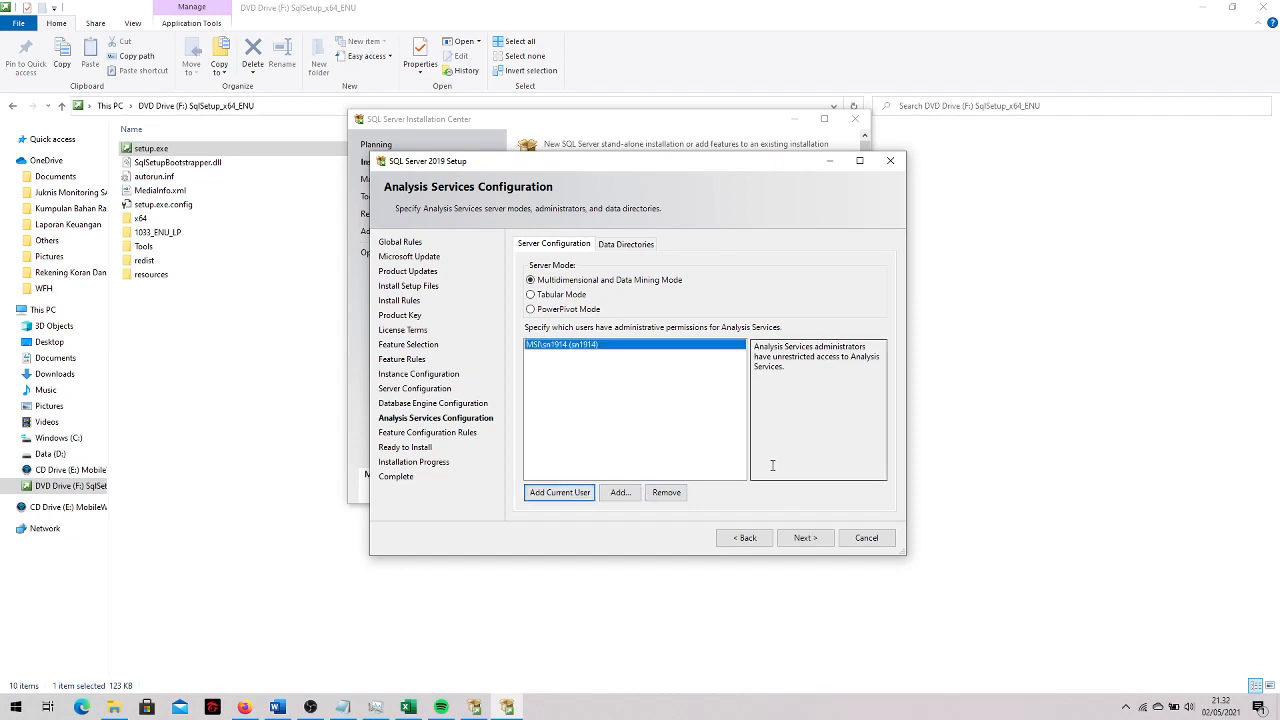
pyautogui.click(815, 540)
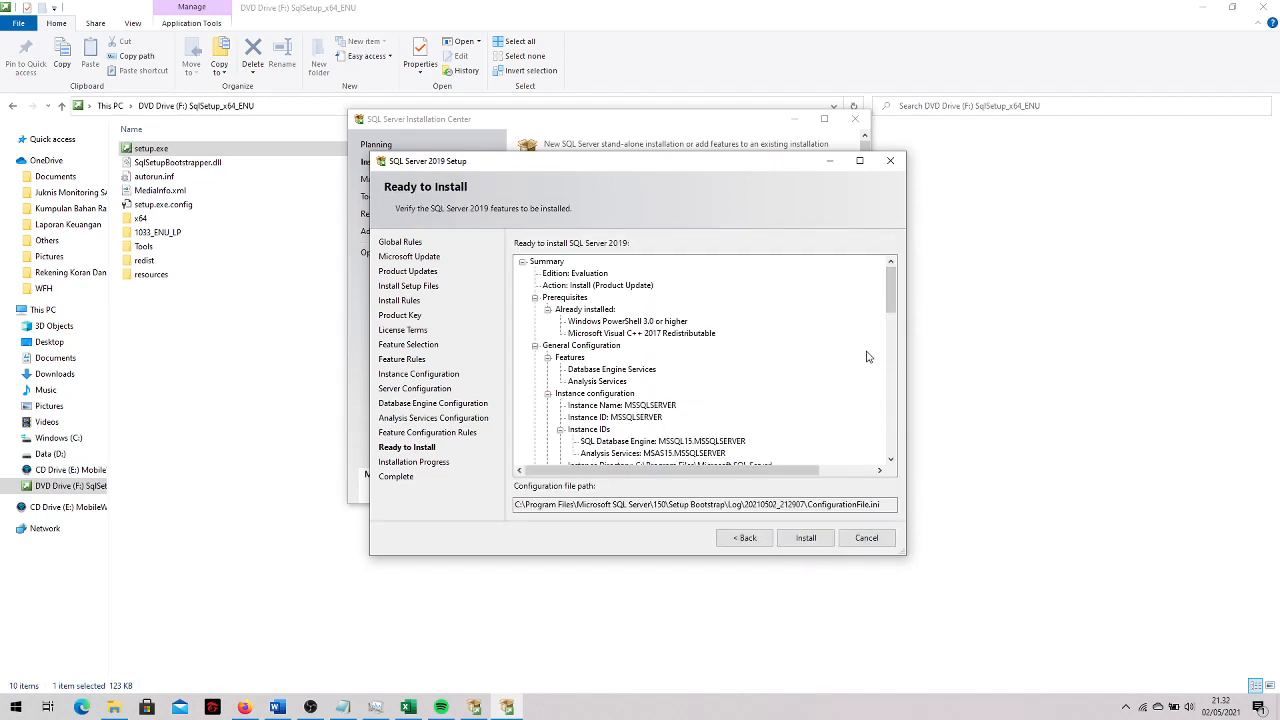
# Install SQL Server 2019 with the summarized configuration, and close the setup wizard and SQL Server Installation Center when it finishes
pyautogui.moveTo(892, 311); pyautogui.dragTo(897, 262)
pyautogui.click(806, 538)
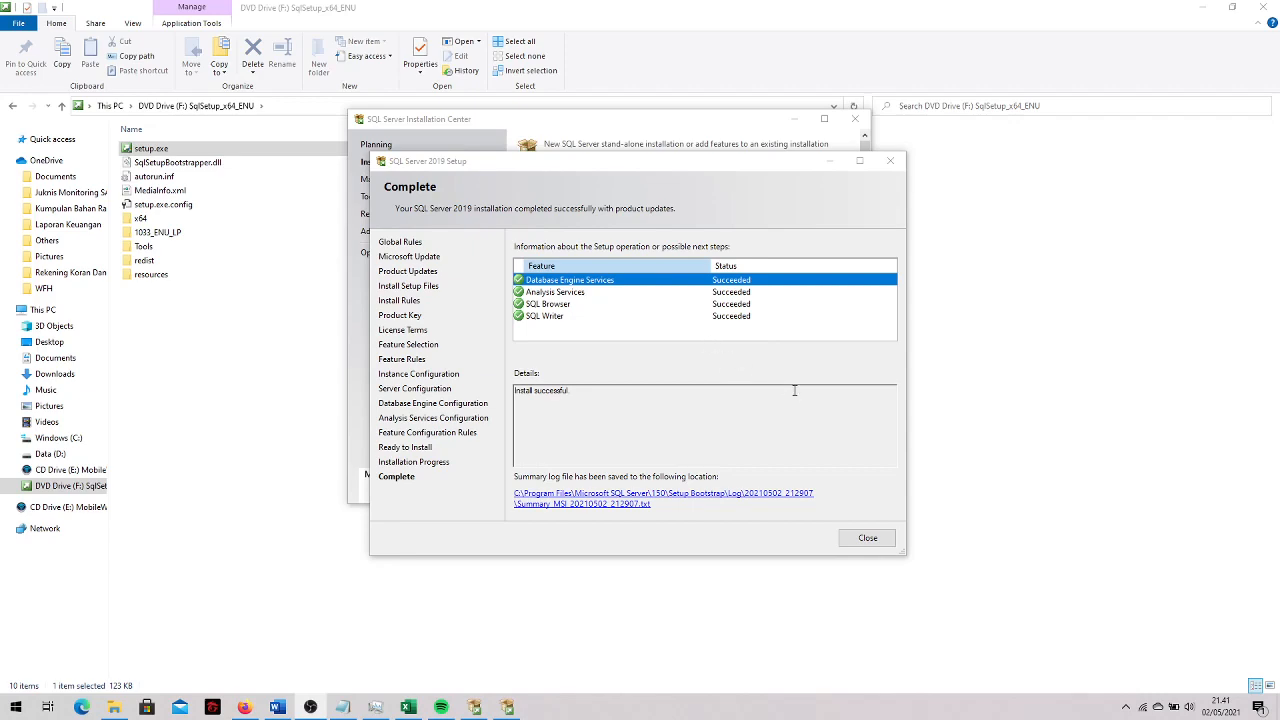
pyautogui.click(867, 537)
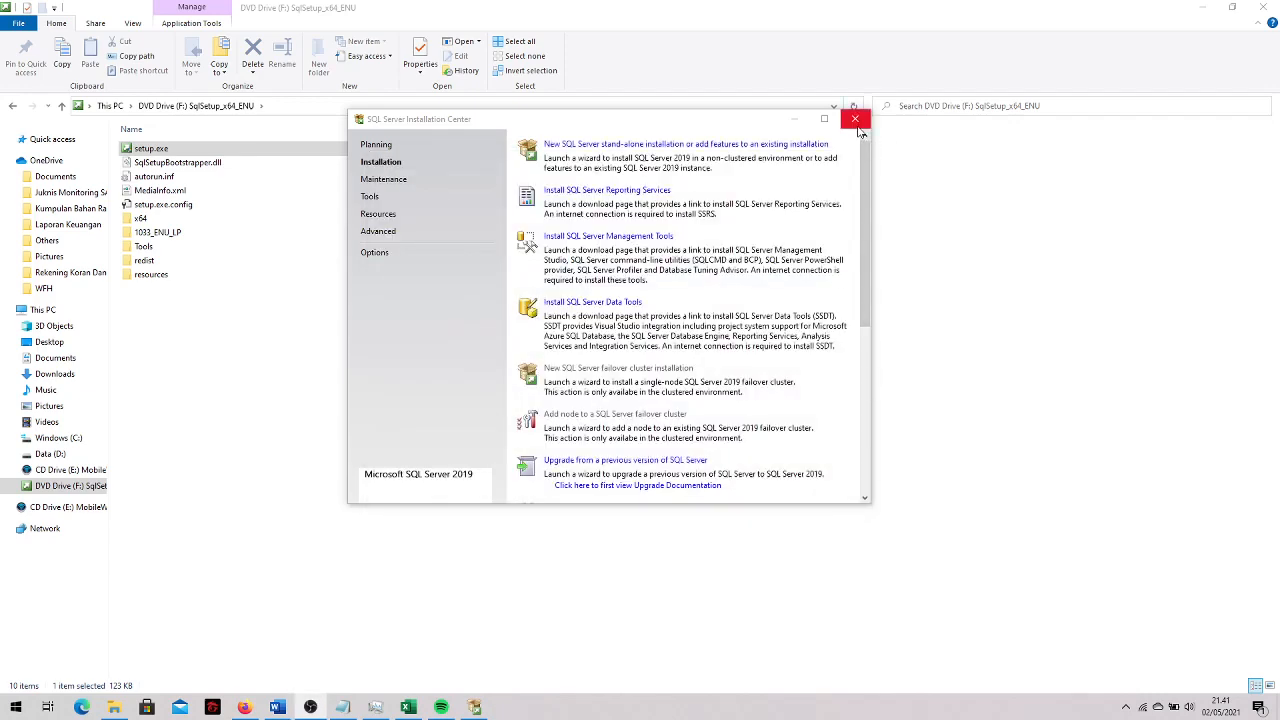
pyautogui.click(856, 122)
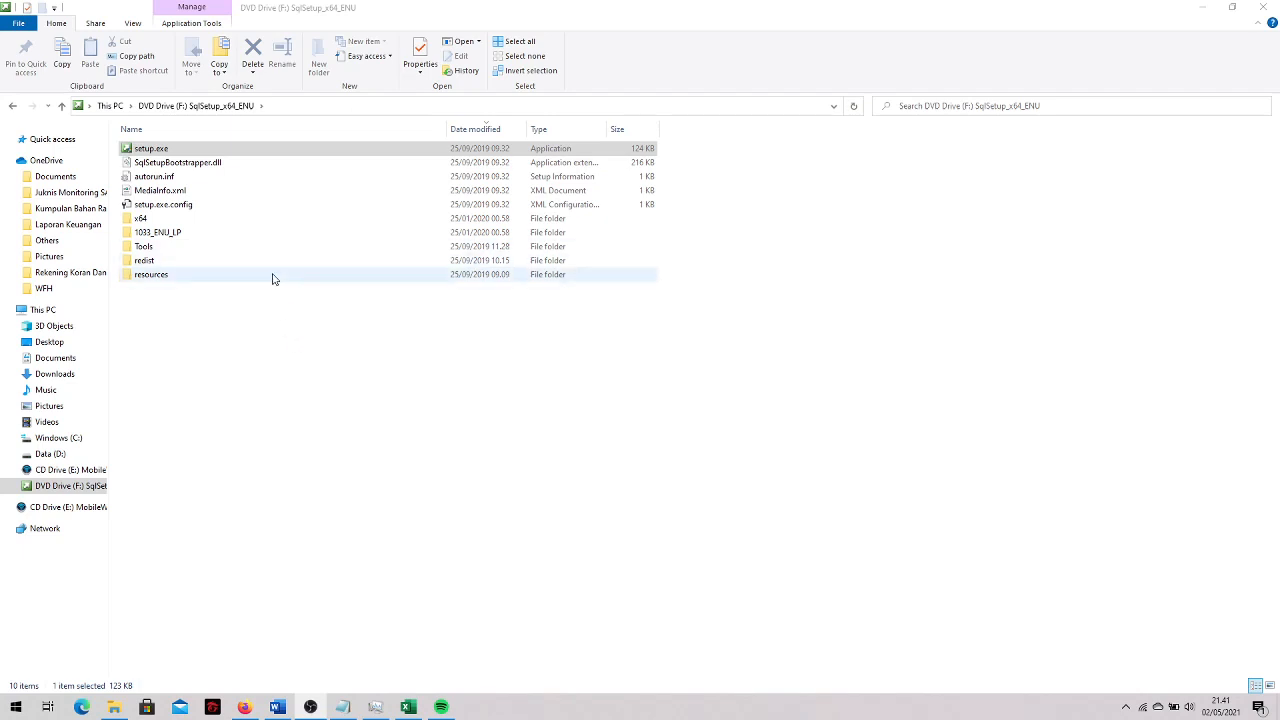
# Run SSMS-Setup-ENU.exe from the Tools Praktikum DW folder, install SQL Server Management Studio in its default location, and close the installer
pyautogui.click(13, 106)
pyautogui.click(308, 331)
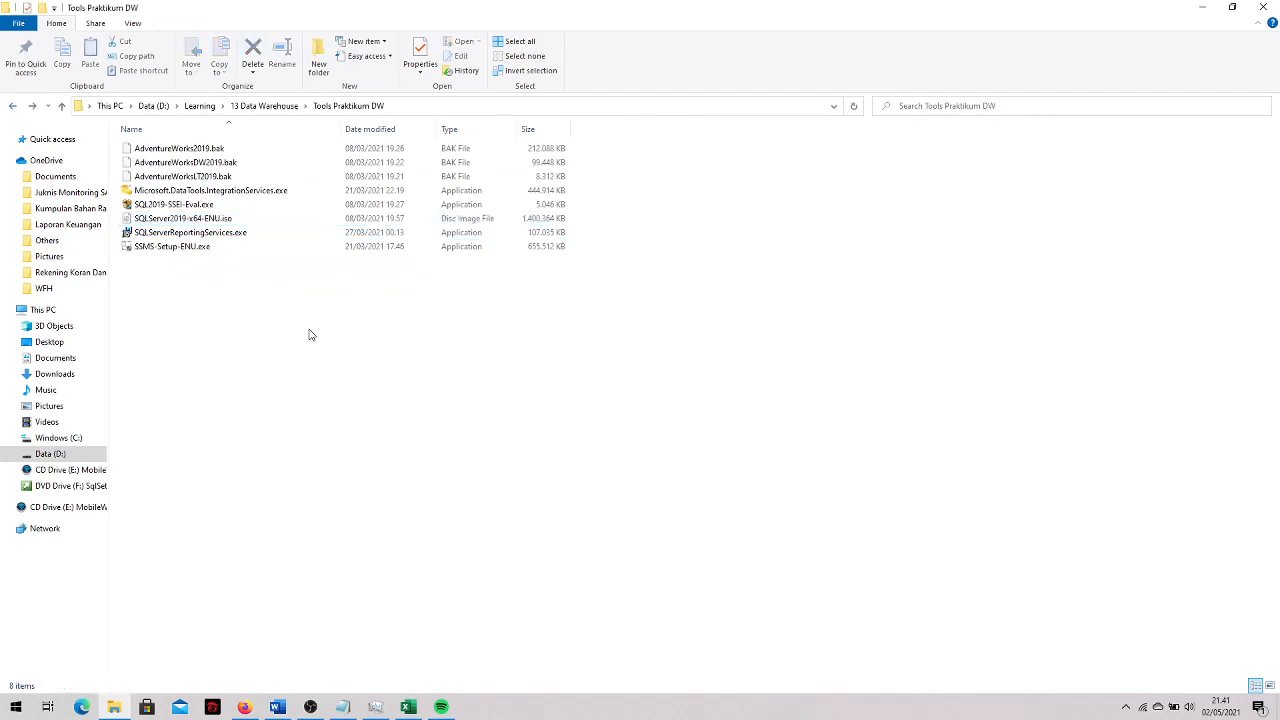
pyautogui.click(175, 249)
pyautogui.click(168, 250)
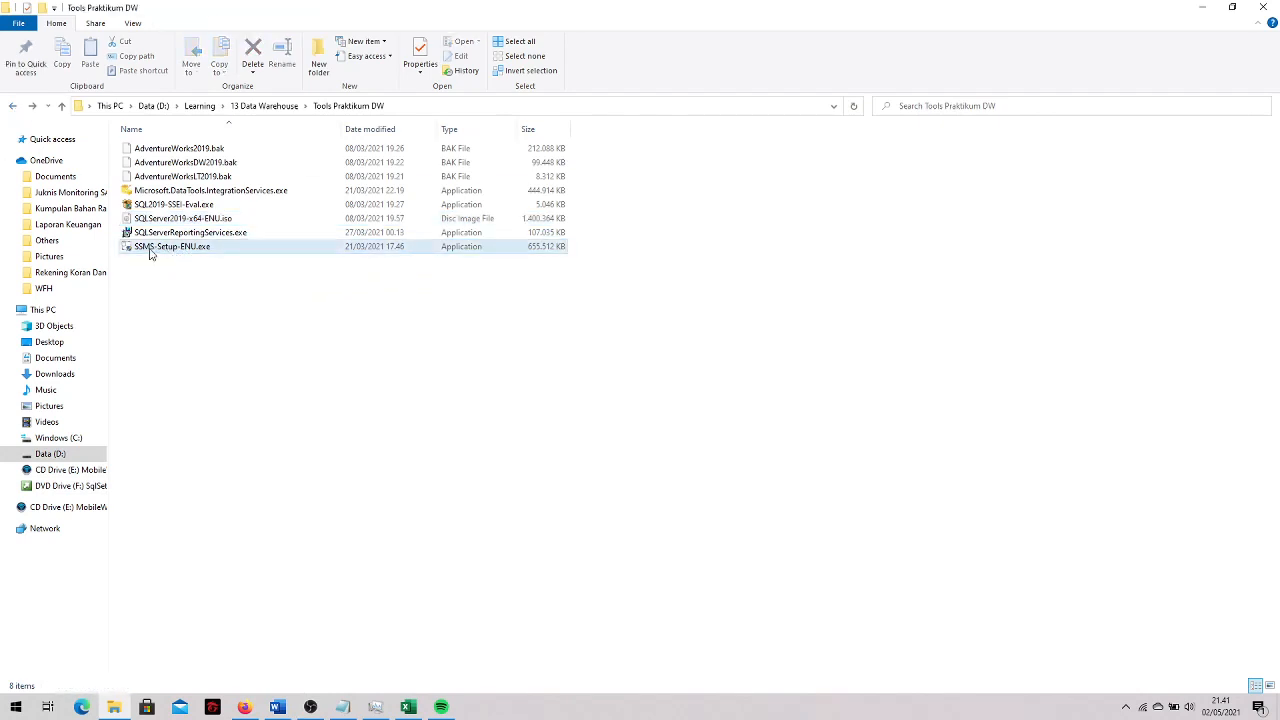
pyautogui.doubleClick(155, 254)
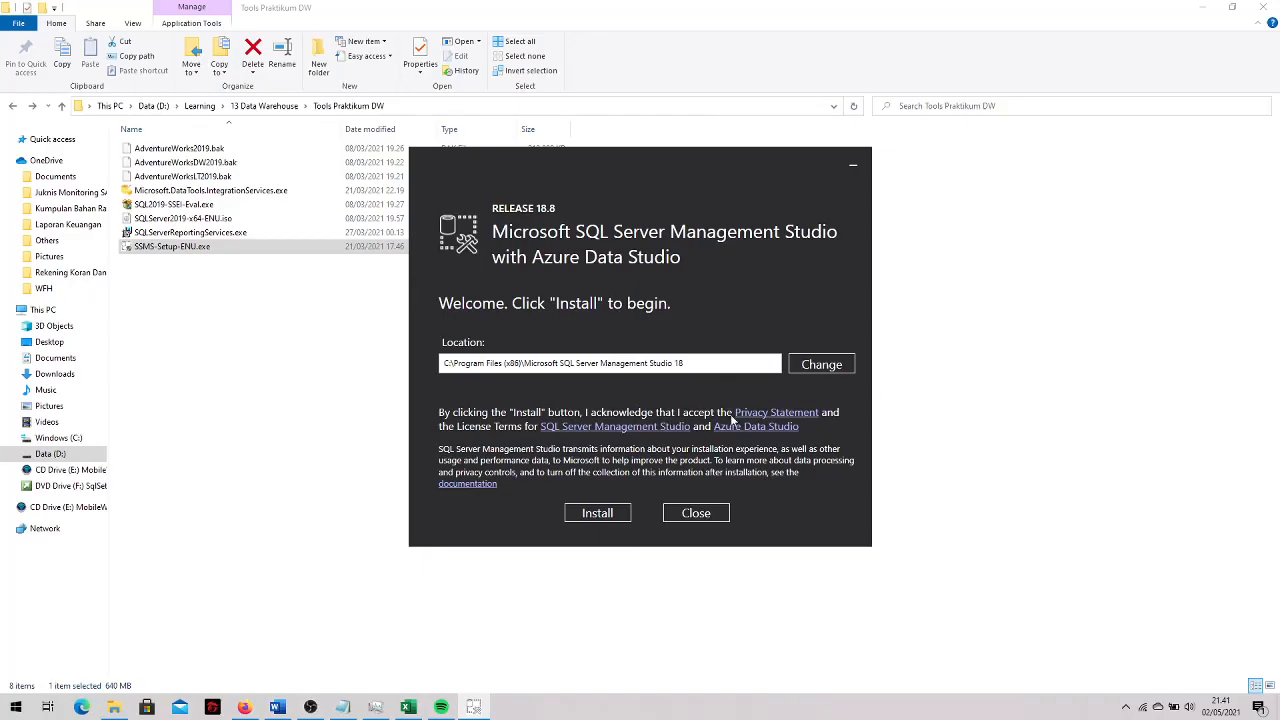
pyautogui.click(608, 514)
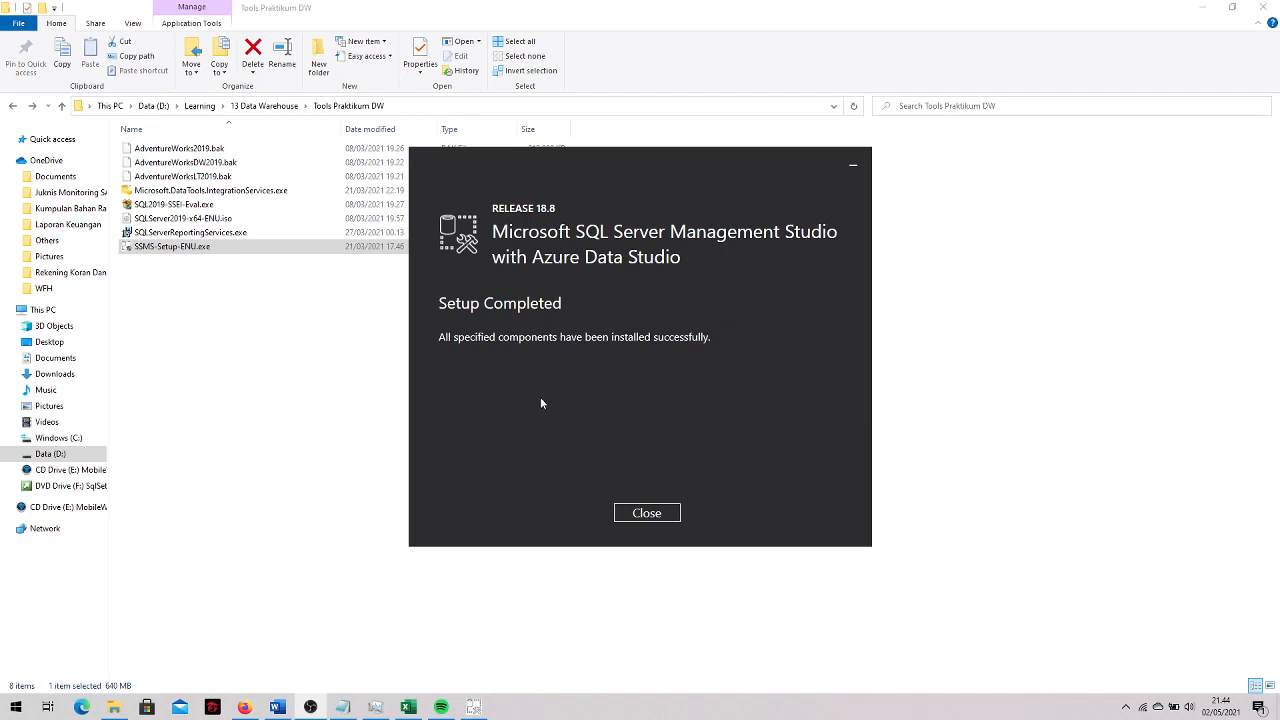
pyautogui.click(646, 513)
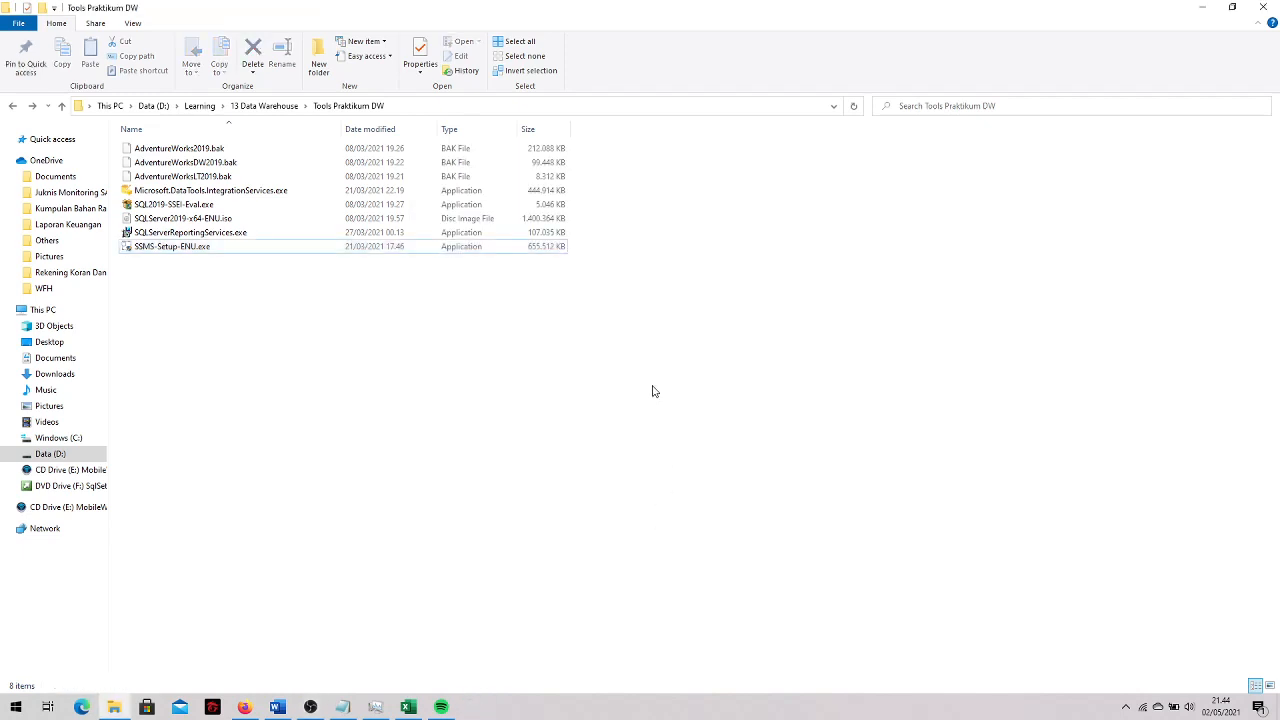
# Search Windows for the management tool and launch Microsoft SQL Server Management Studio 18
pyautogui.press('super')
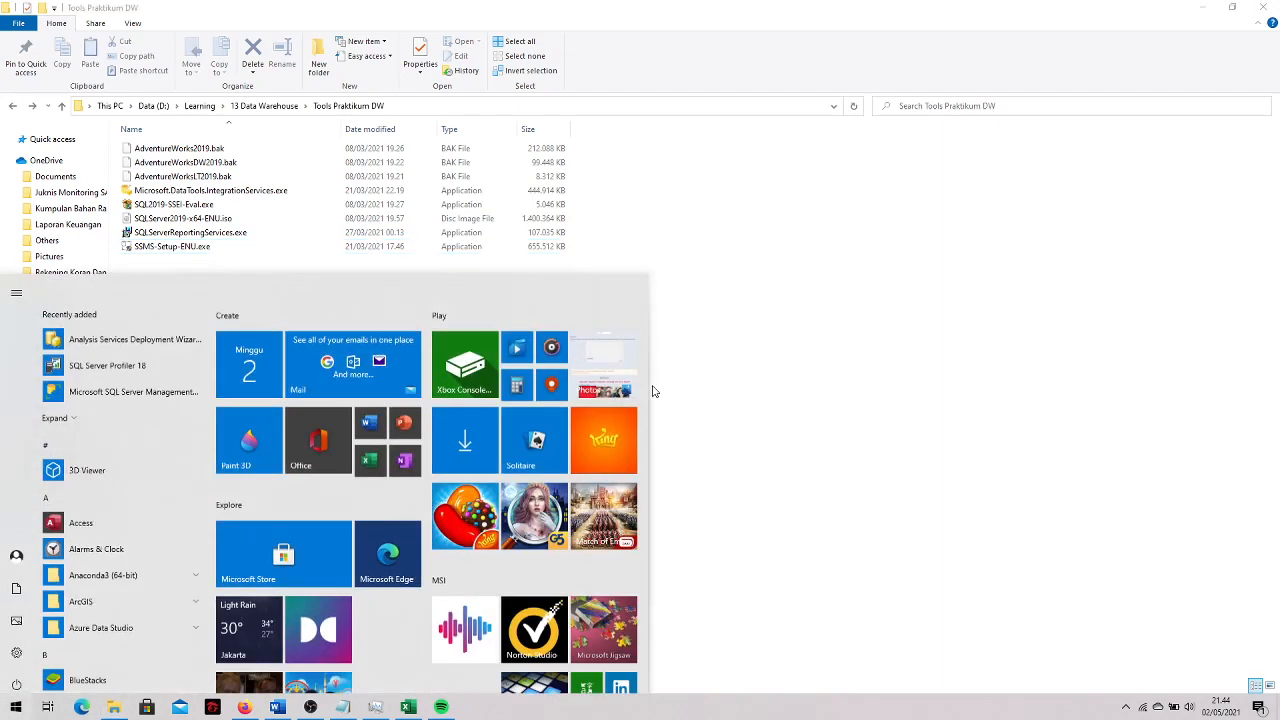
pyautogui.write('sql')
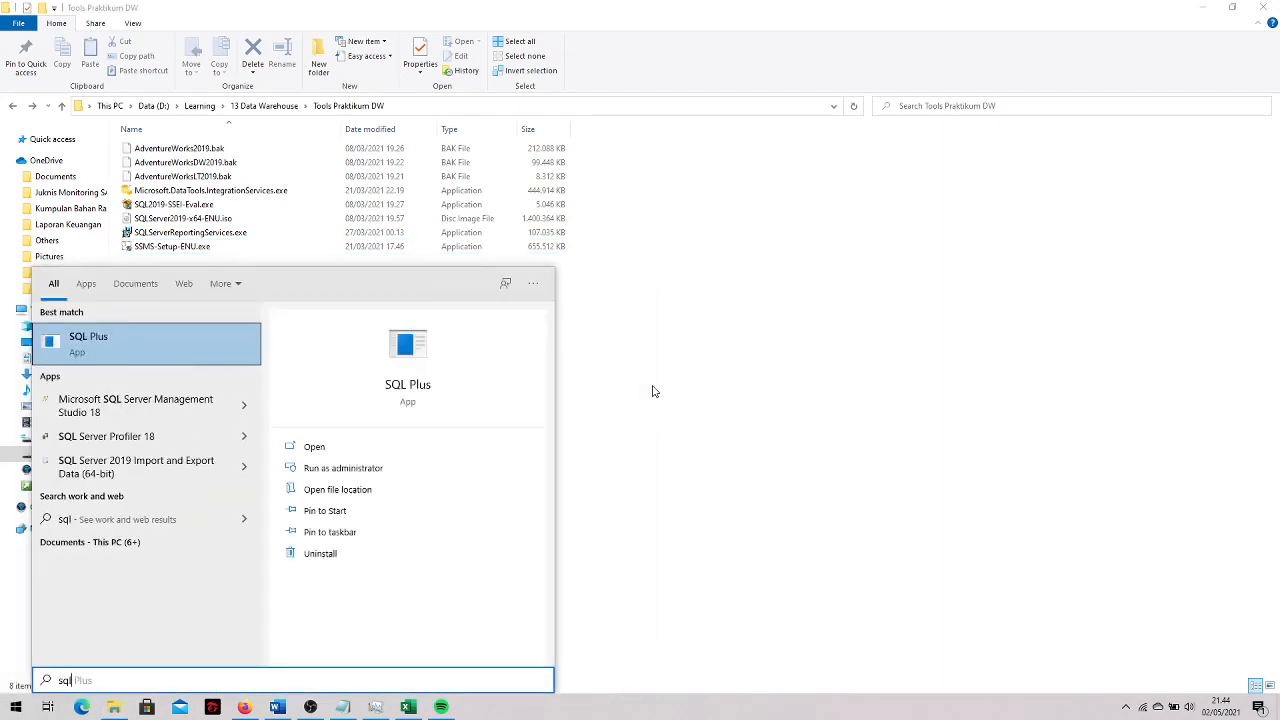
pyautogui.hotkey('ctrl', 'a')
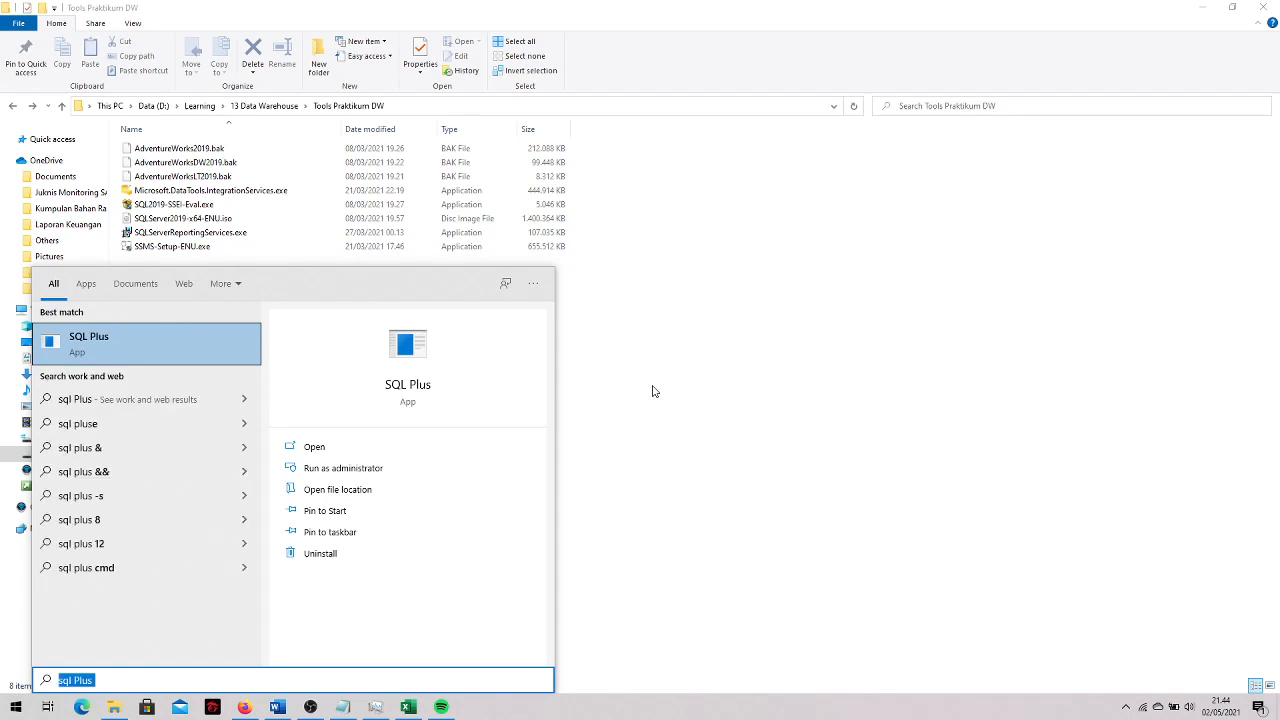
pyautogui.write('manan')
pyautogui.press('BackSpace')
pyautogui.write('a')
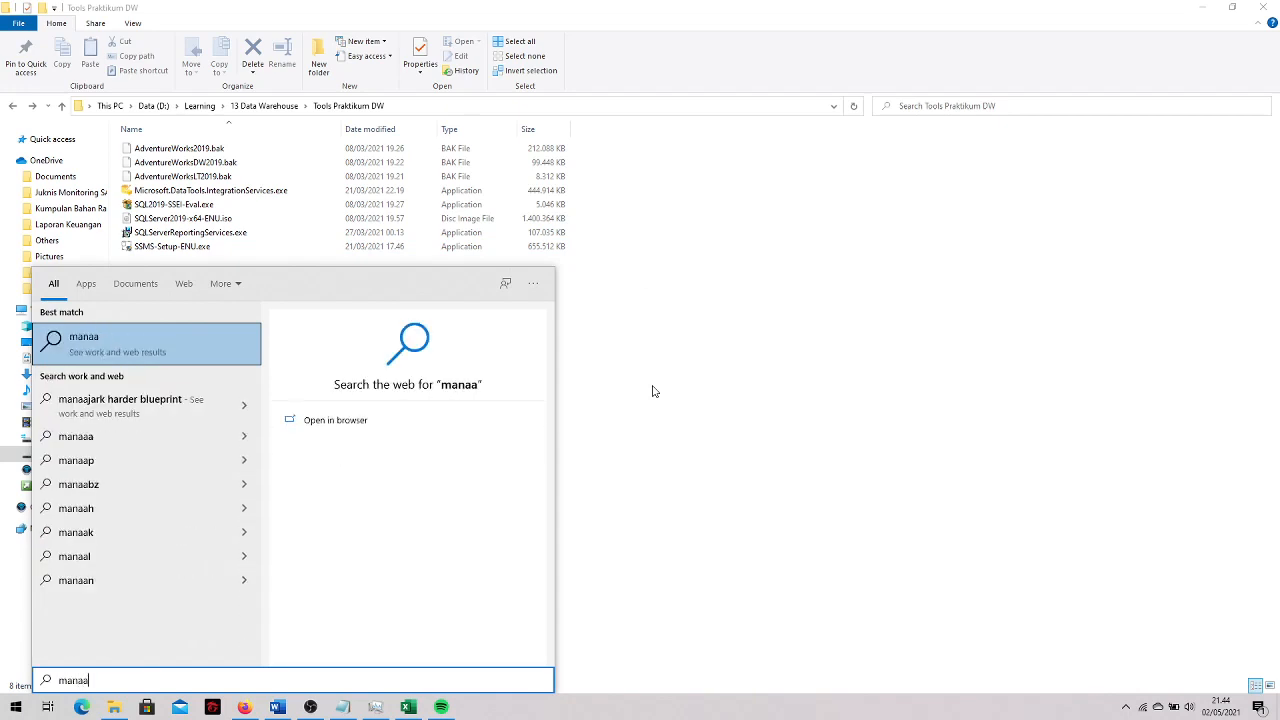
pyautogui.press('BackSpace')
pyautogui.write('gemen')
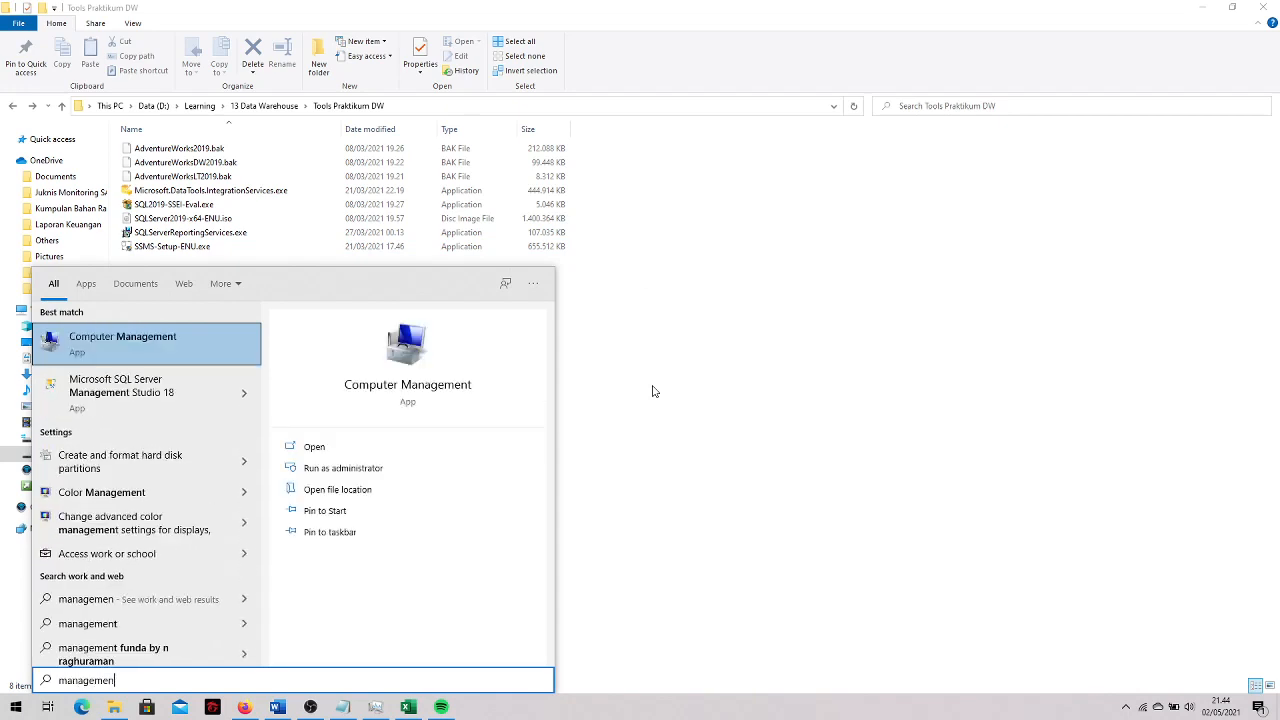
pyautogui.press('Down')
pyautogui.press('Return')
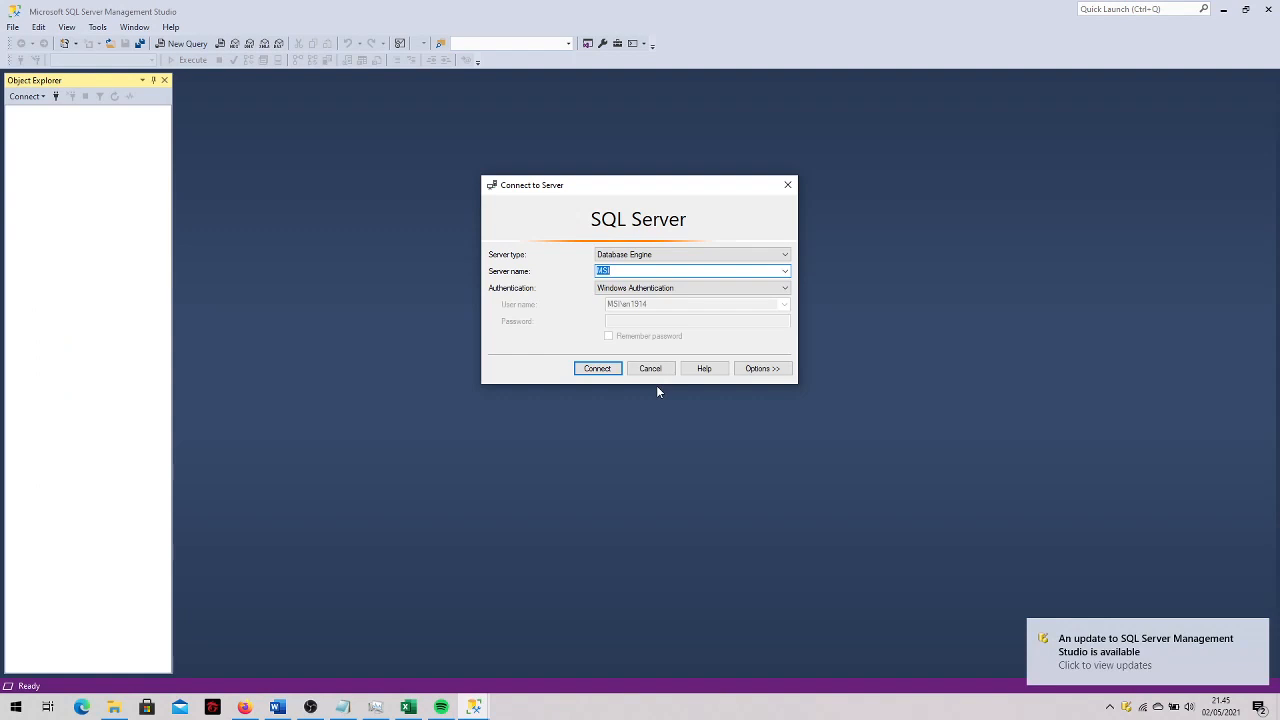
# Connect to the MSI Database Engine server with Windows Authentication and open the Restore Database dialog for its databases
pyautogui.click(600, 368)
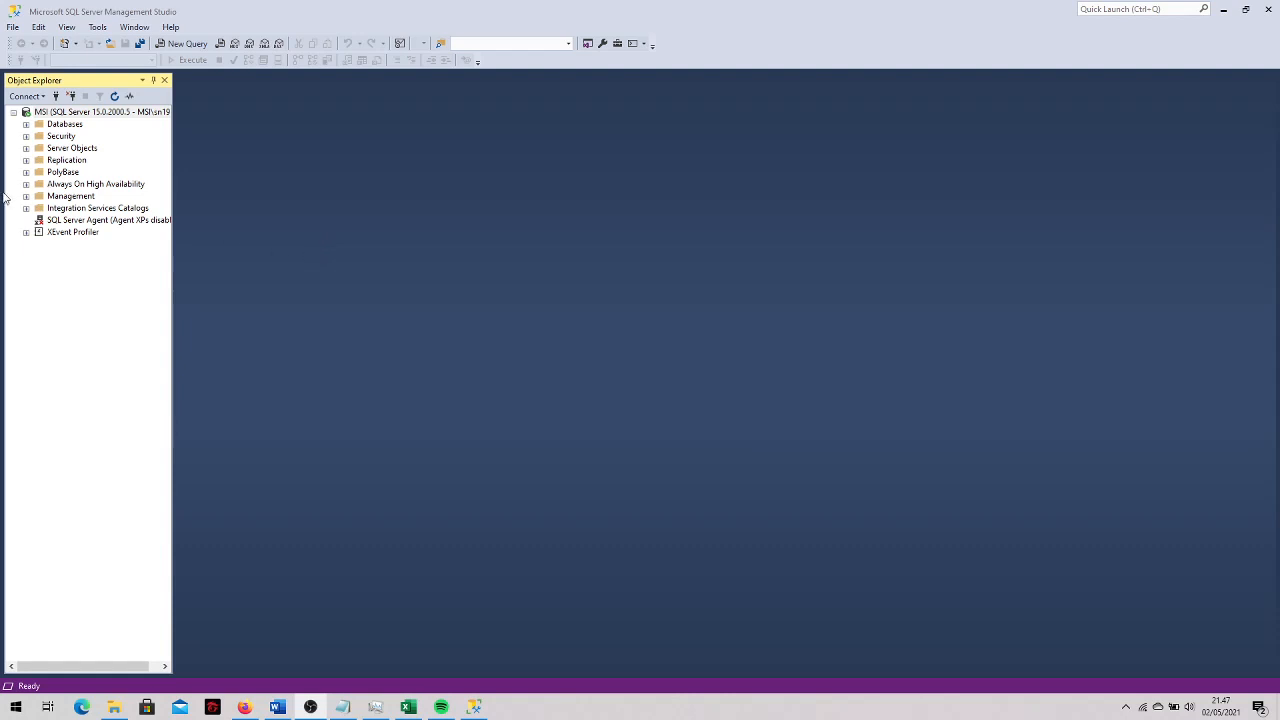
pyautogui.click(26, 124)
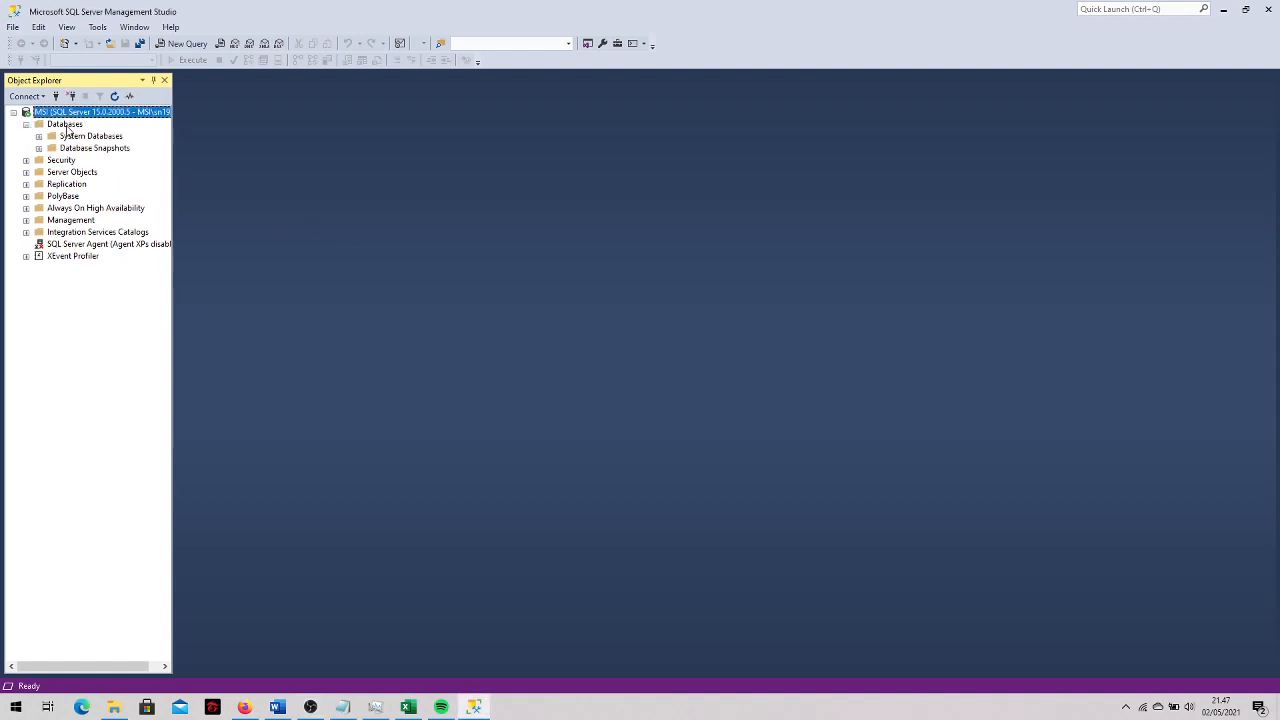
pyautogui.rightClick(66, 127)
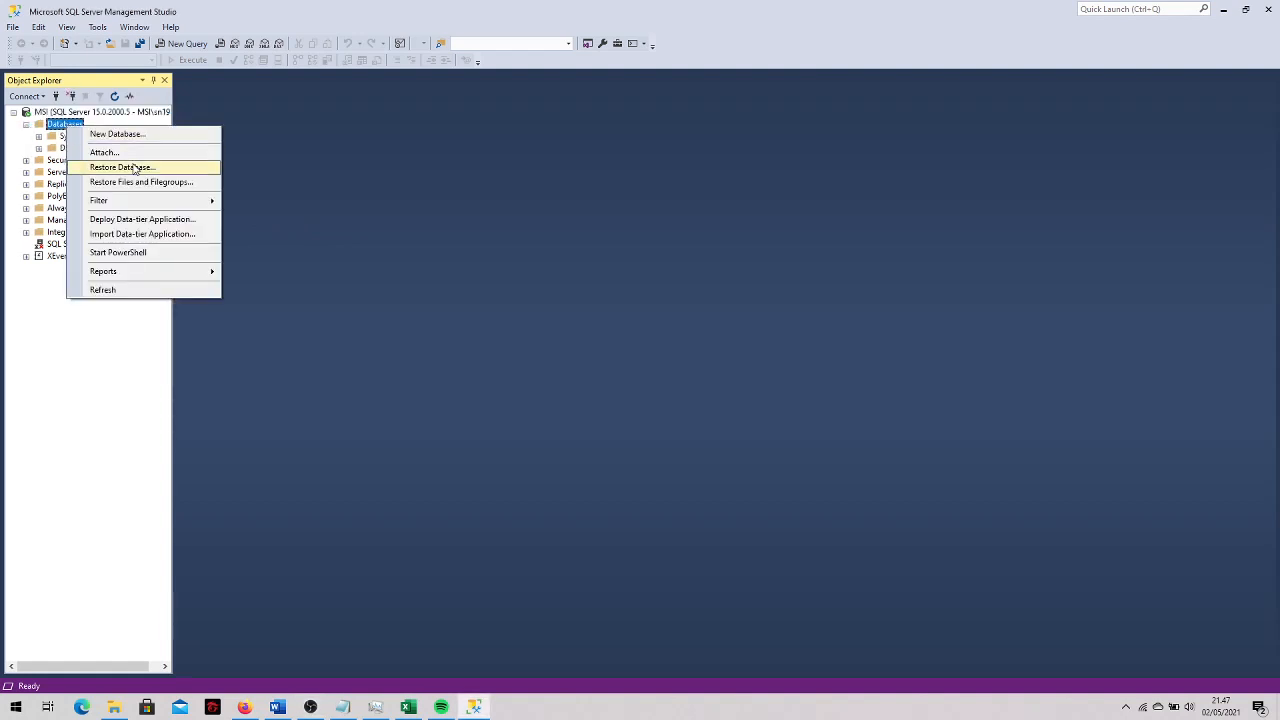
pyautogui.click(134, 169)
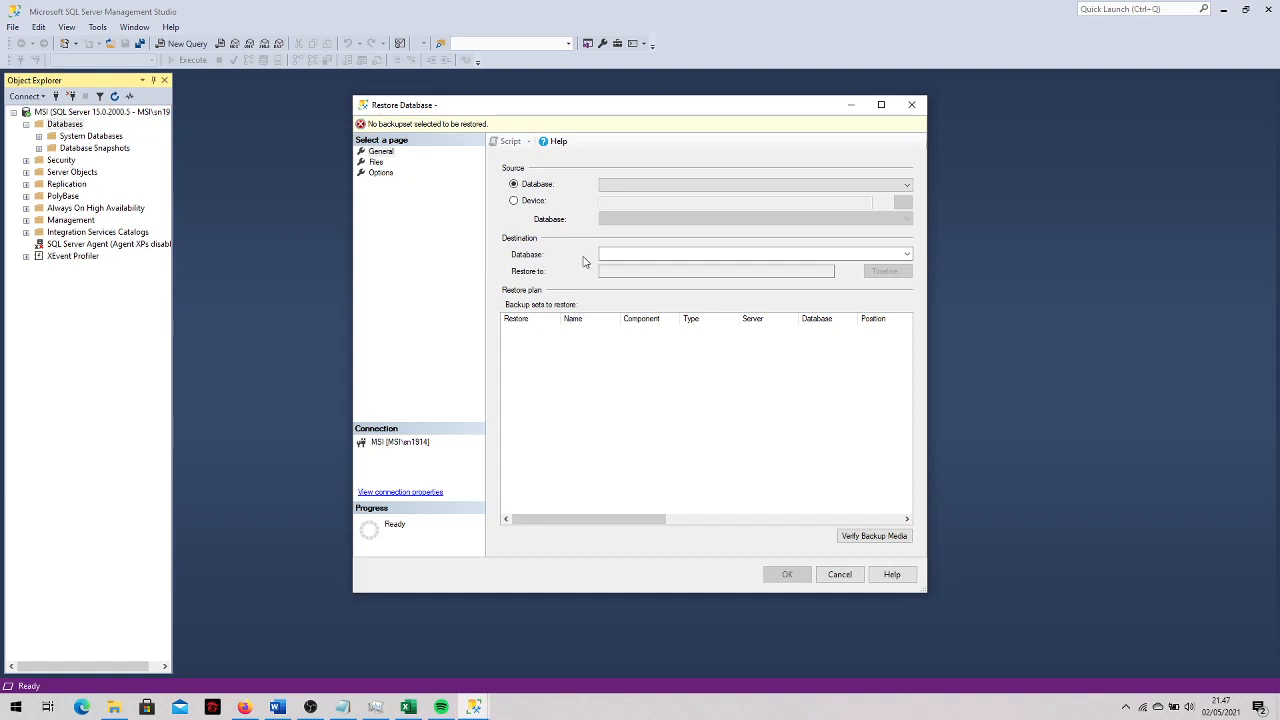
# Set the restore source to Device with File as the backup media type, and open the backup file browser
pyautogui.click(513, 201)
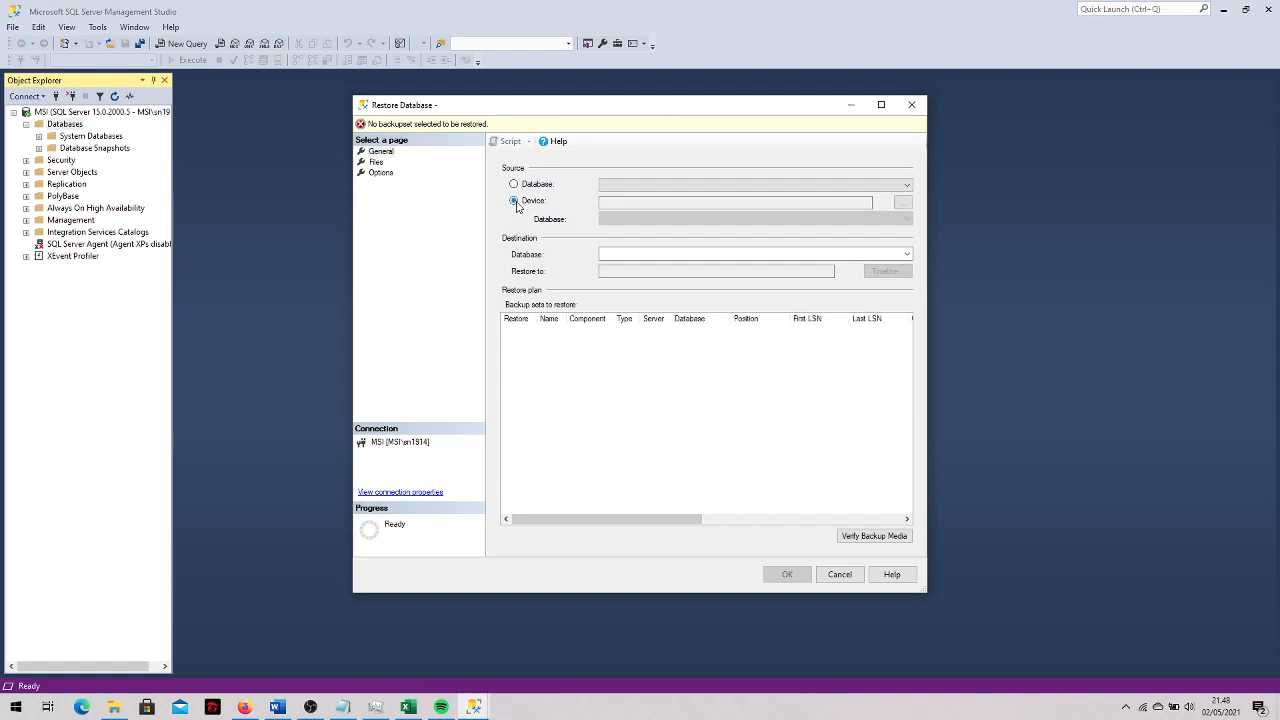
pyautogui.click(903, 205)
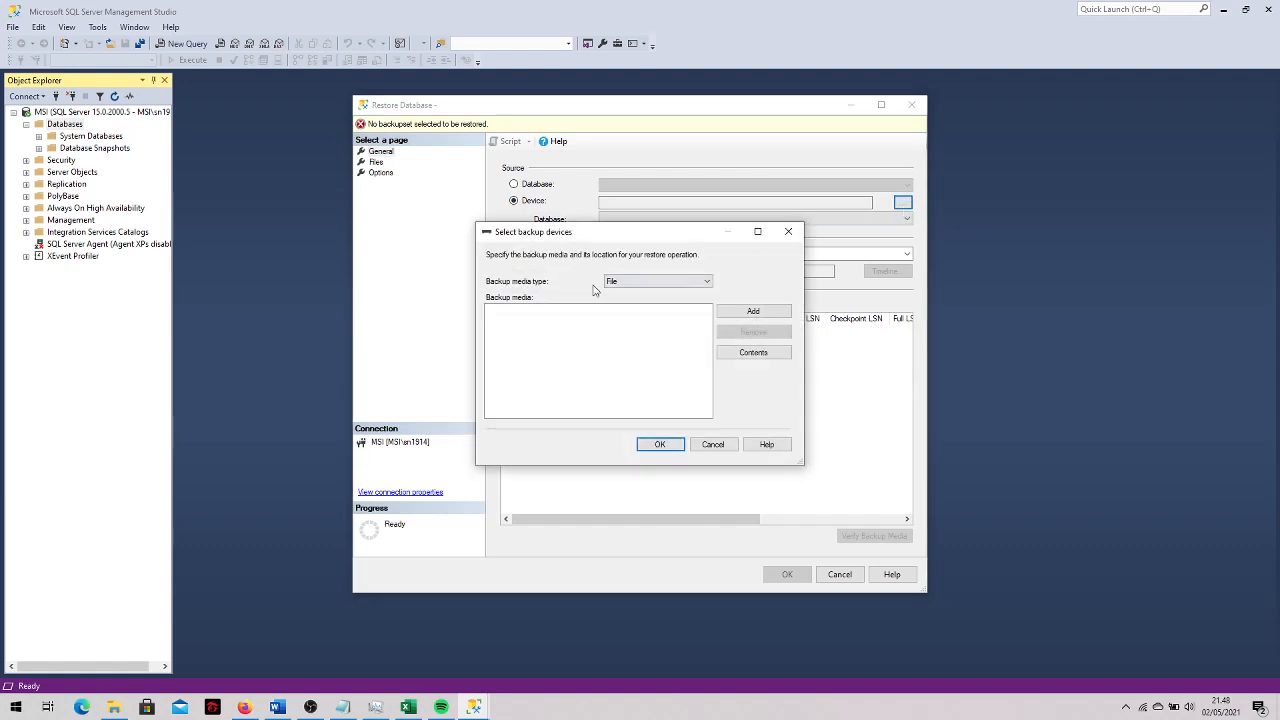
pyautogui.click(657, 285)
pyautogui.click(661, 292)
pyautogui.click(740, 317)
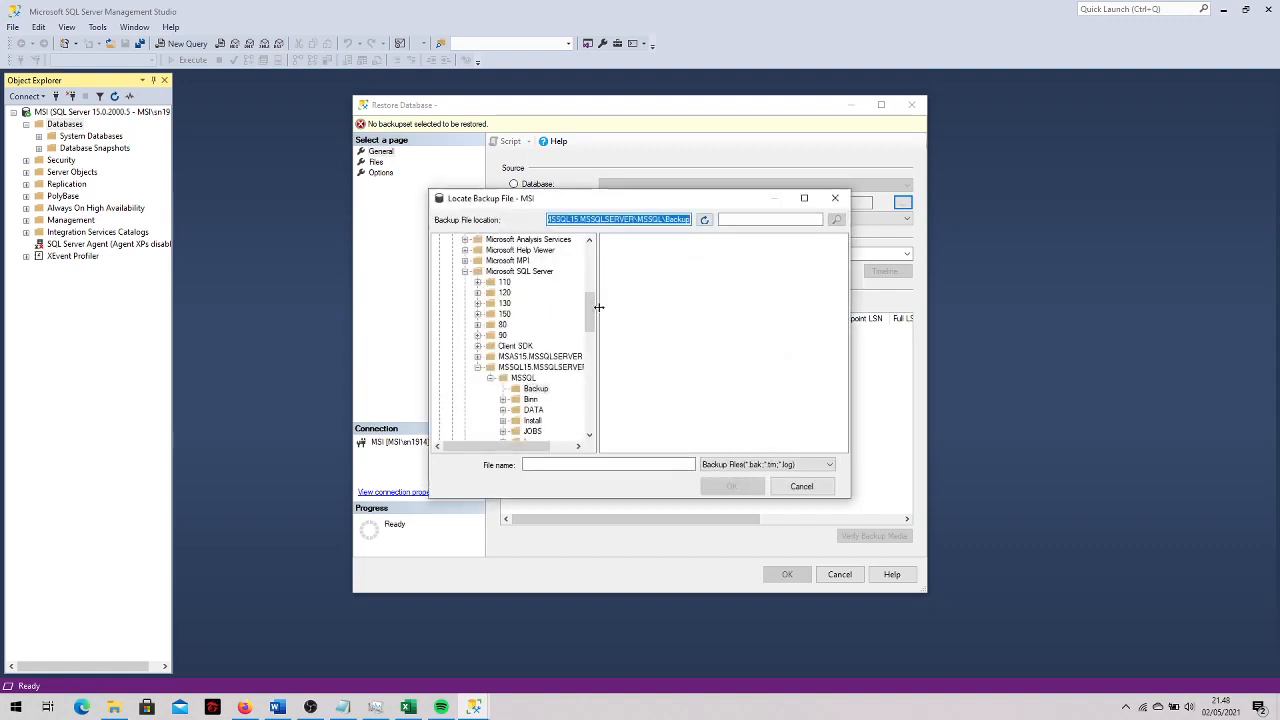
# Browse to the Tools Praktikum DW folder under D:\Learning\13 Data Warehouse in the backup file browser
pyautogui.moveTo(593, 312); pyautogui.dragTo(592, 415)
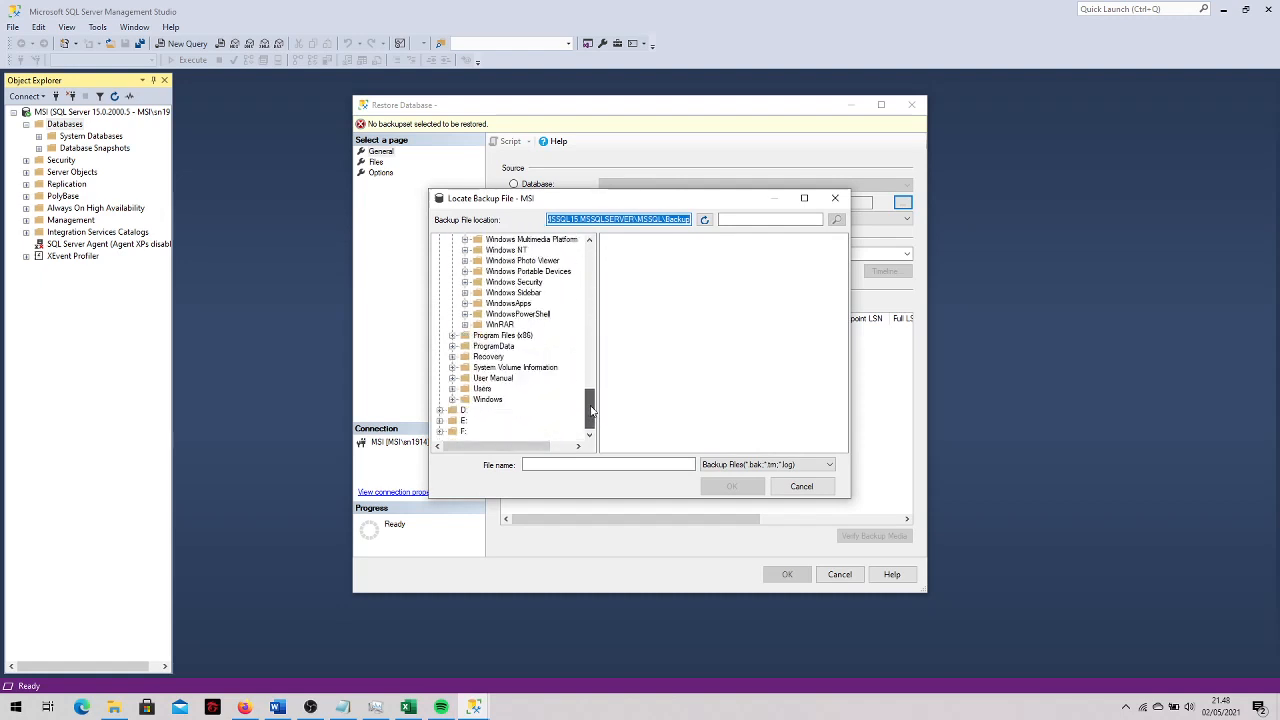
pyautogui.click(440, 411)
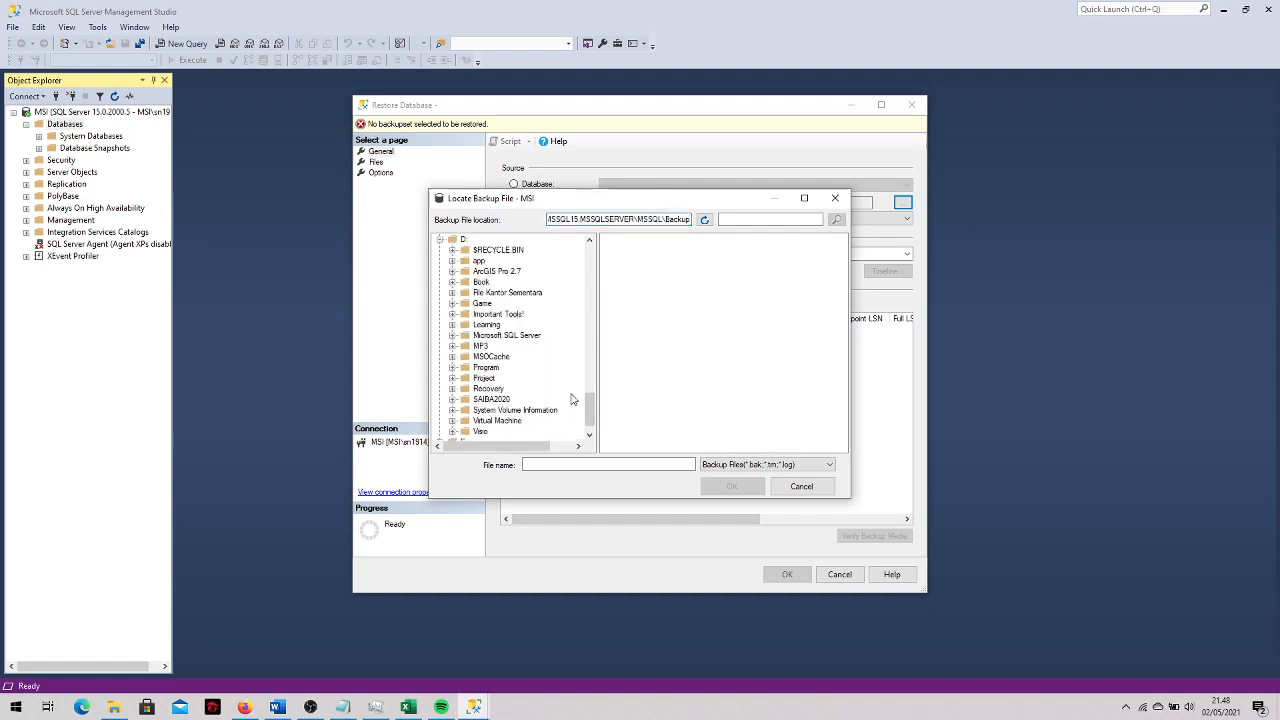
pyautogui.click(452, 326)
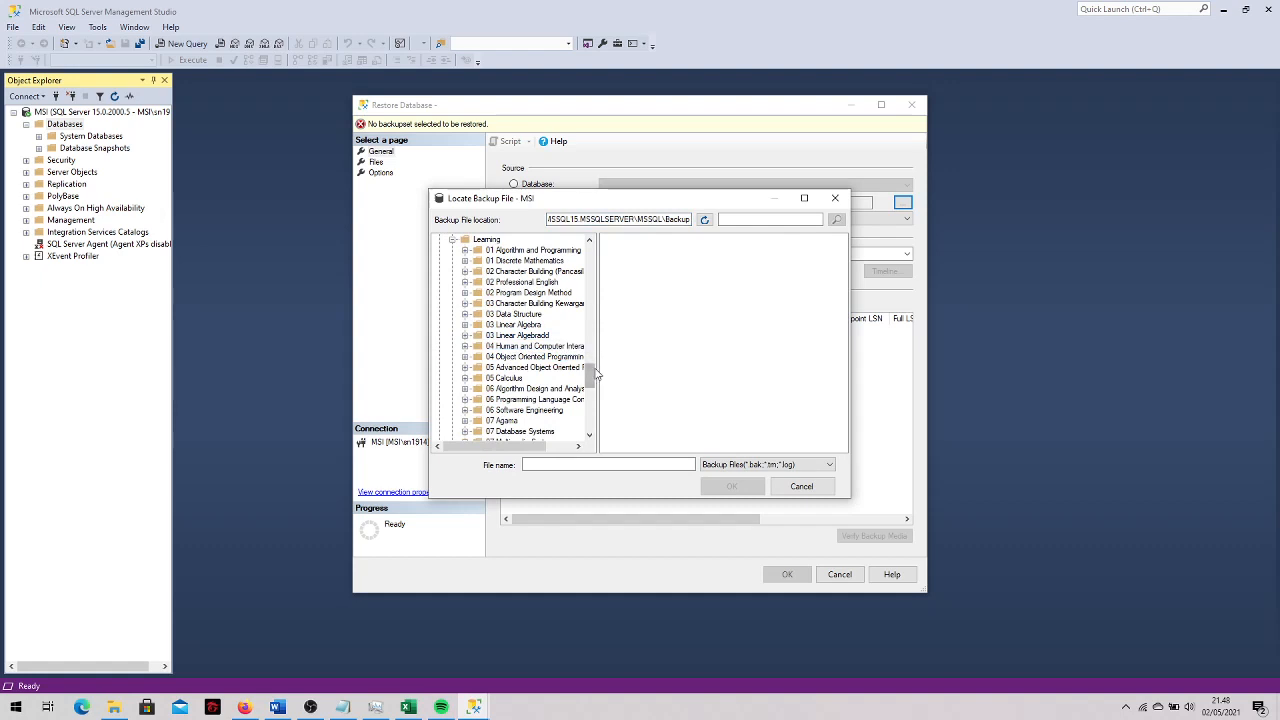
pyautogui.moveTo(591, 376); pyautogui.dragTo(590, 408)
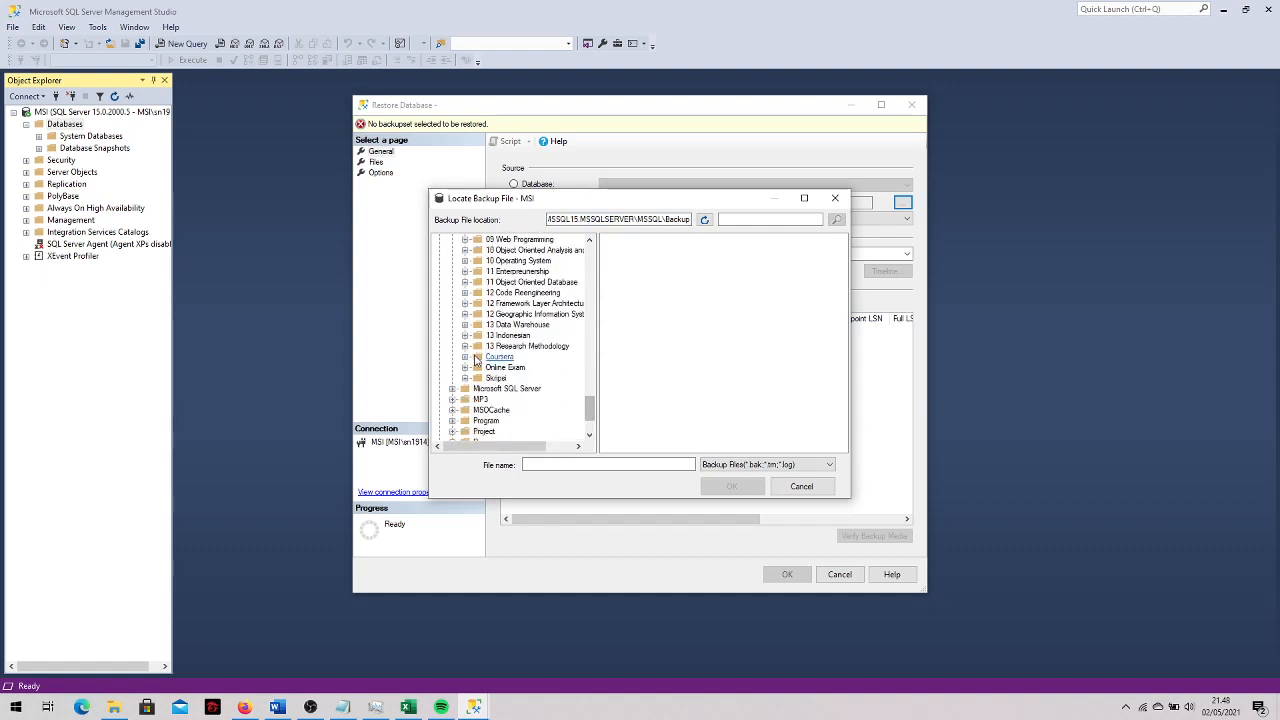
pyautogui.click(465, 325)
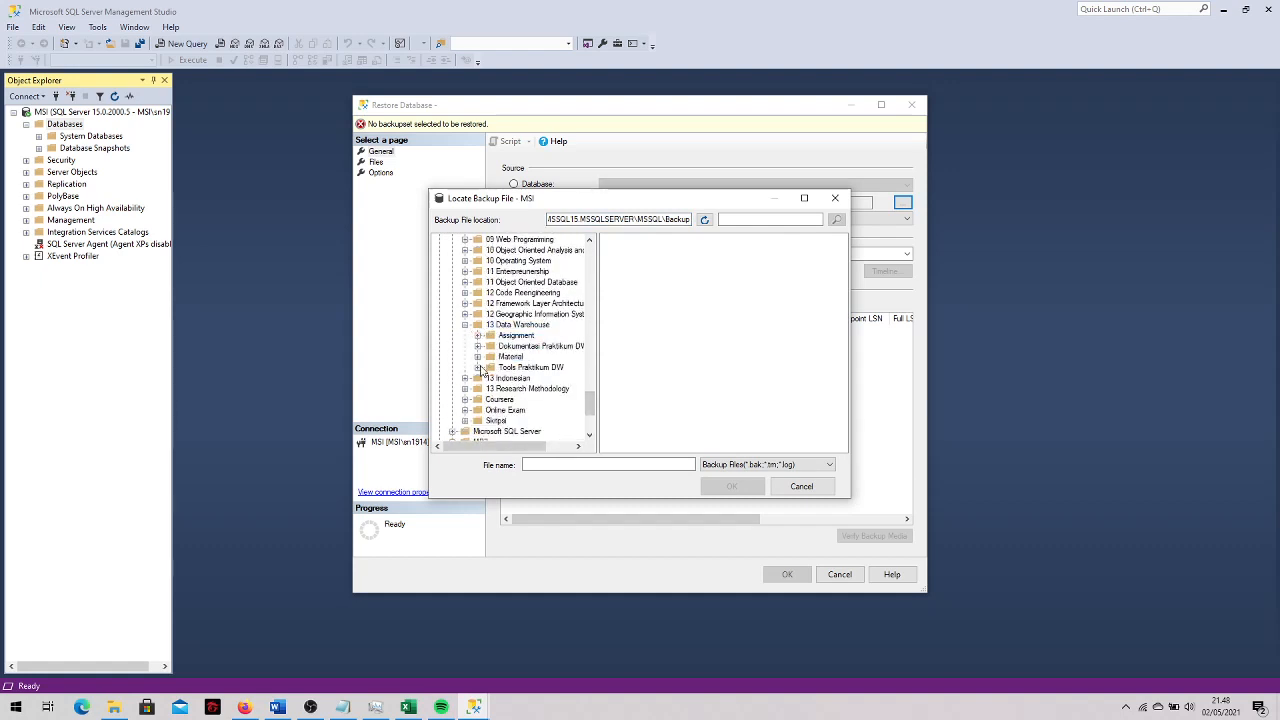
pyautogui.click(508, 368)
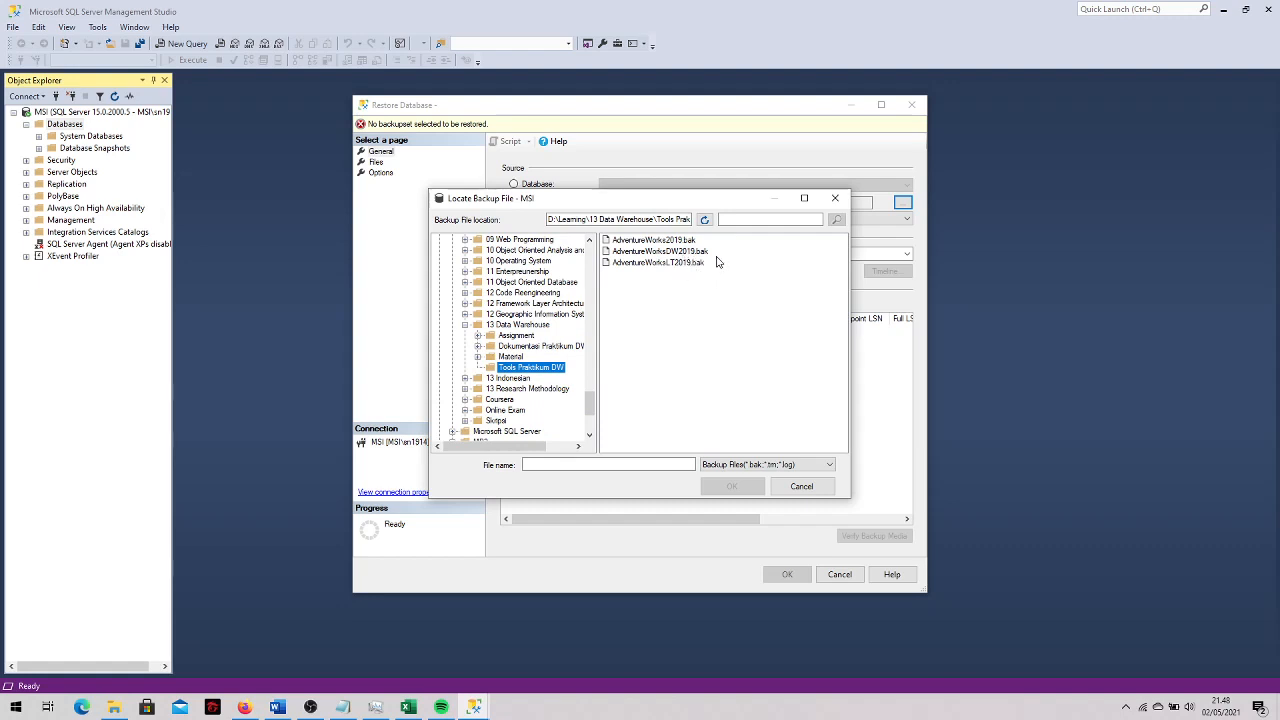
# Choose AdventureWorksDW2019.bak as the backup media and restore the AdventureWorksDW2019 database from it
pyautogui.click(688, 253)
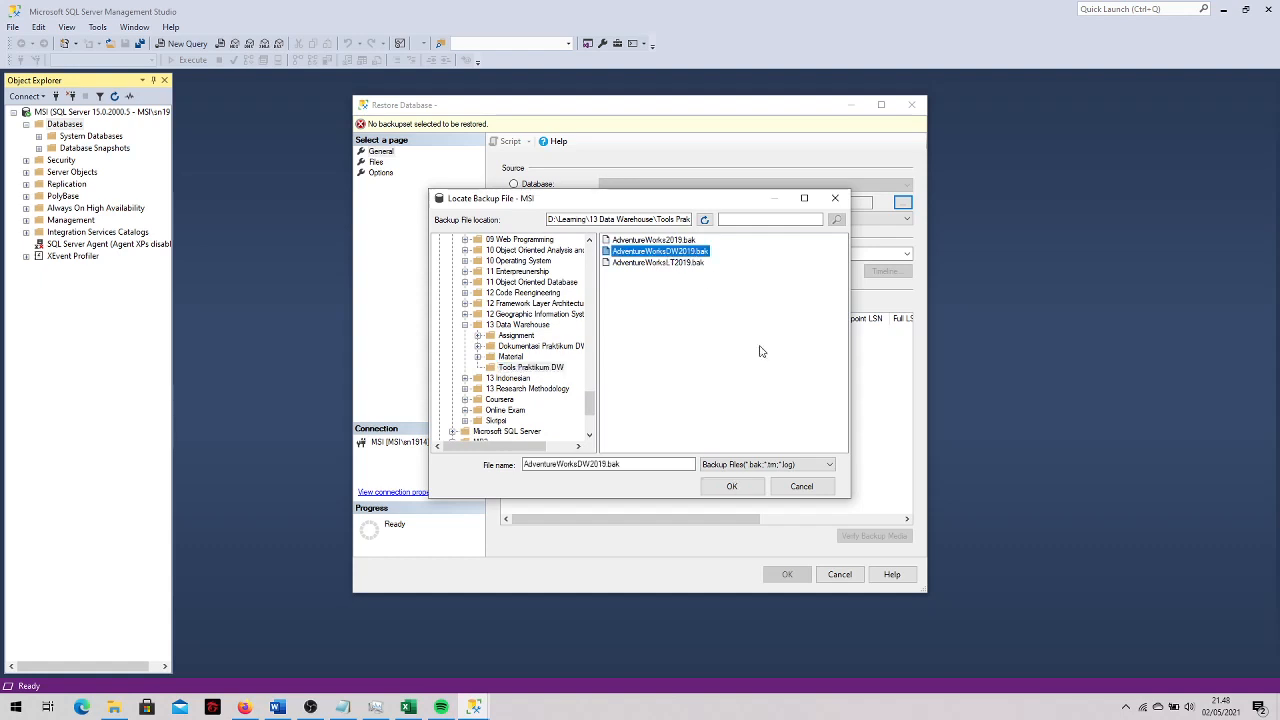
pyautogui.click(734, 485)
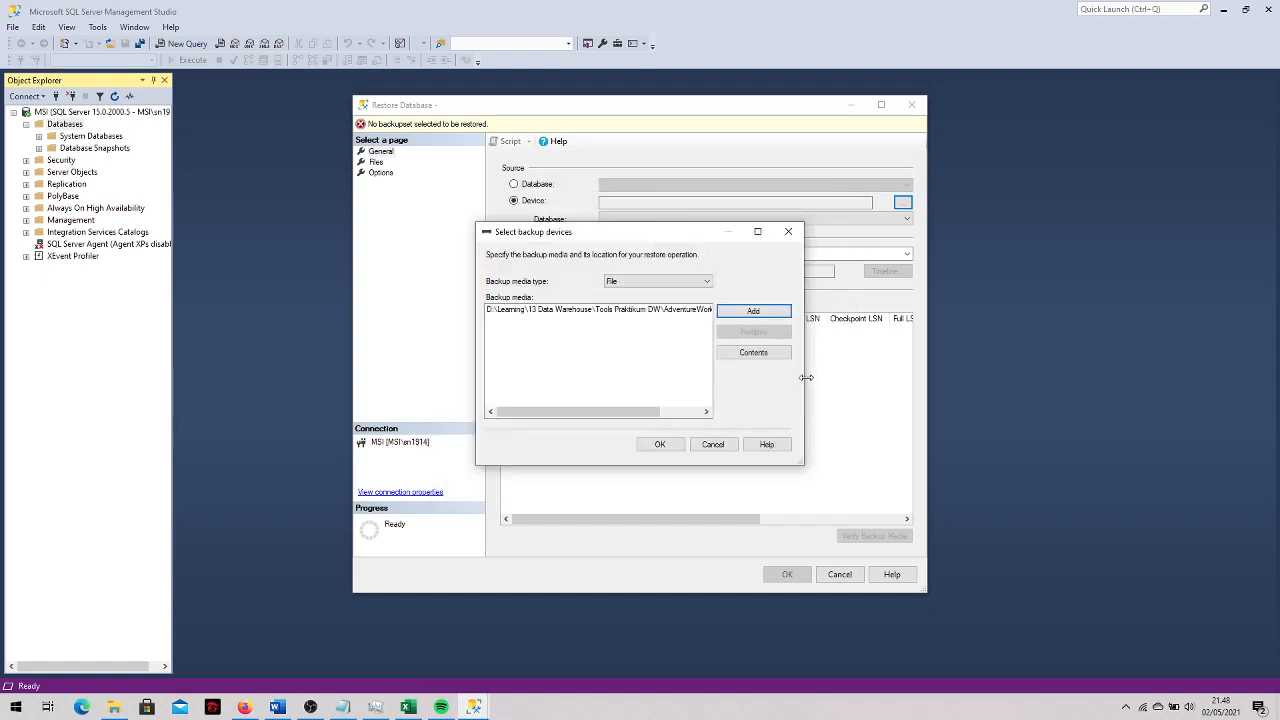
pyautogui.click(673, 444)
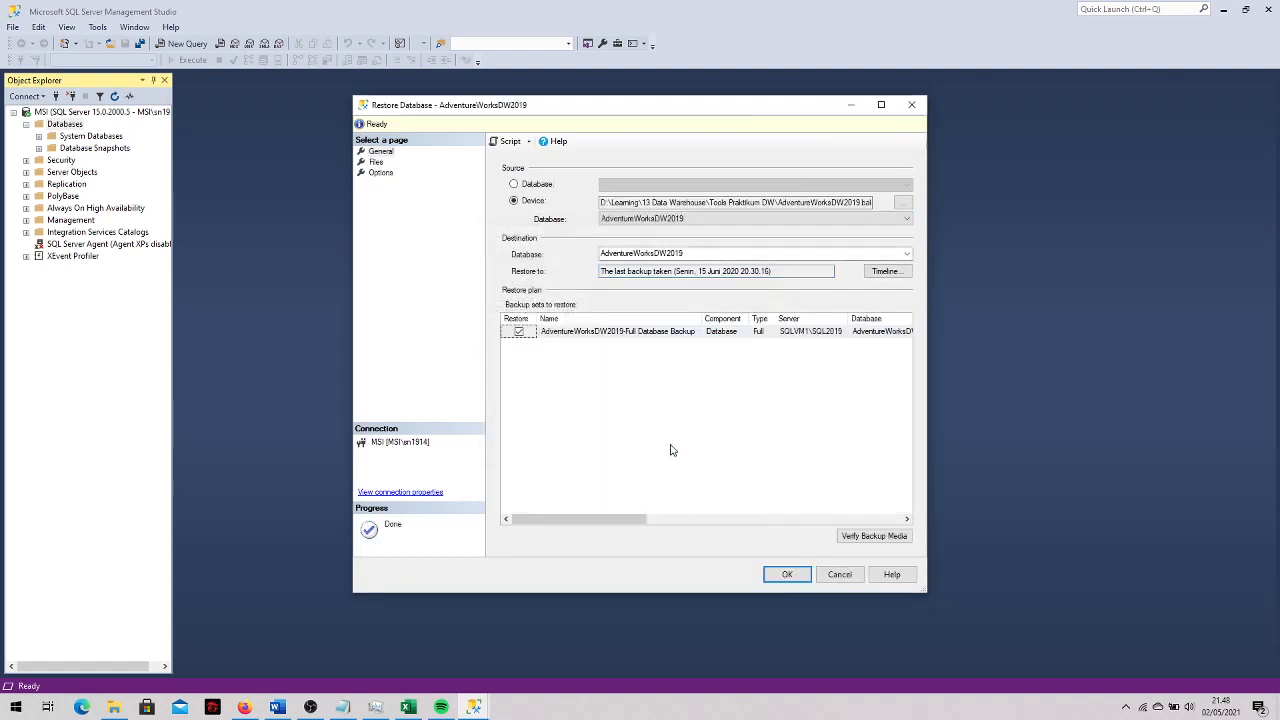
pyautogui.click(786, 578)
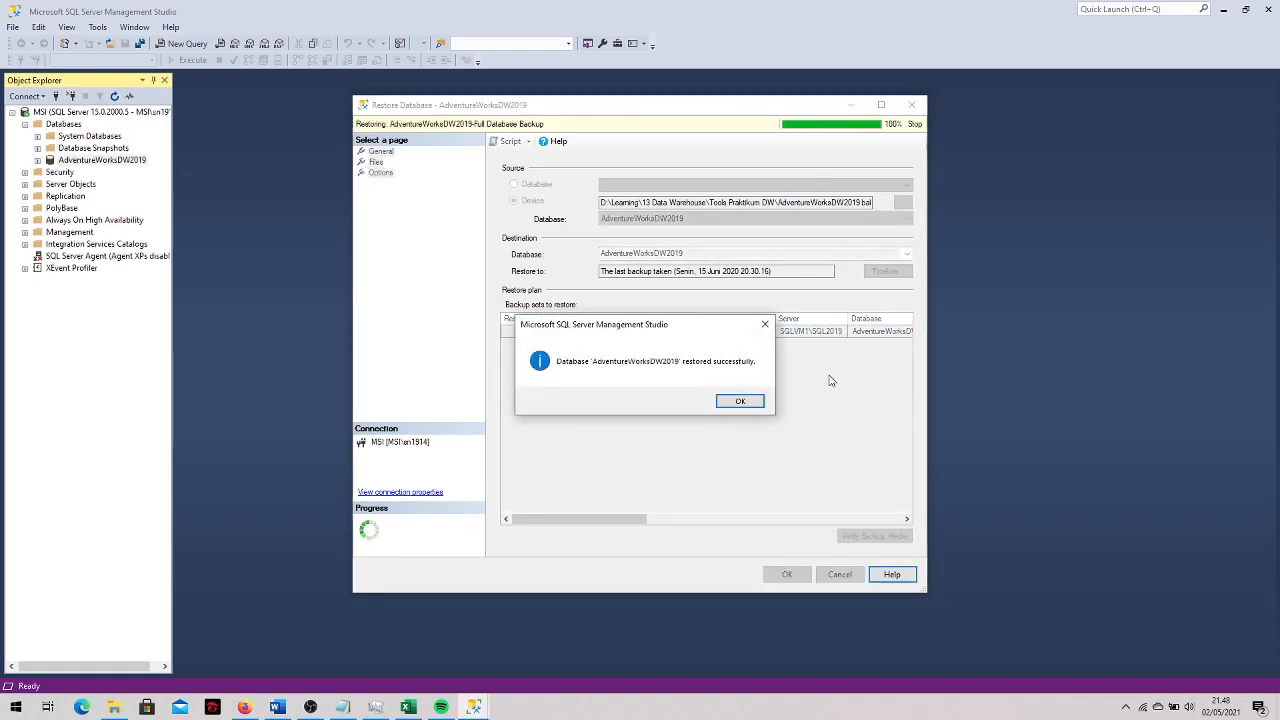
pyautogui.click(748, 404)
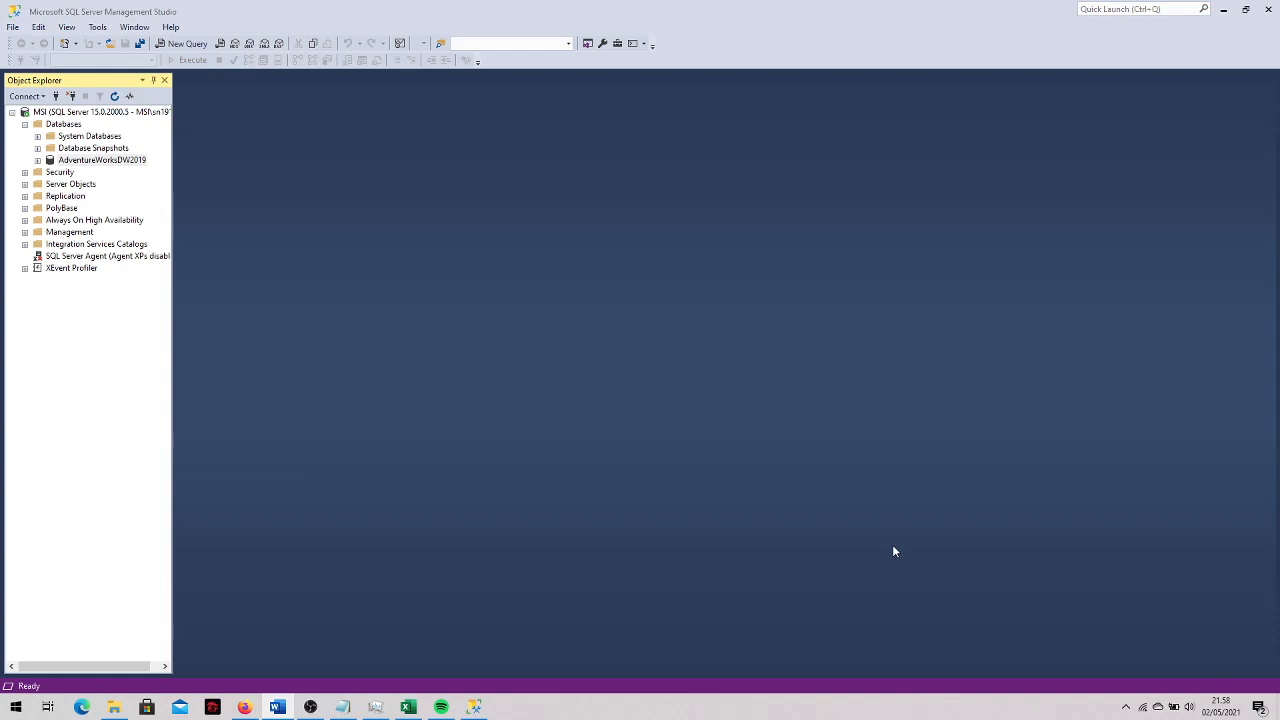
# Search Windows for Visual Studio 2019 and launch it
pyautogui.press('super')
pyautogui.write('visua')
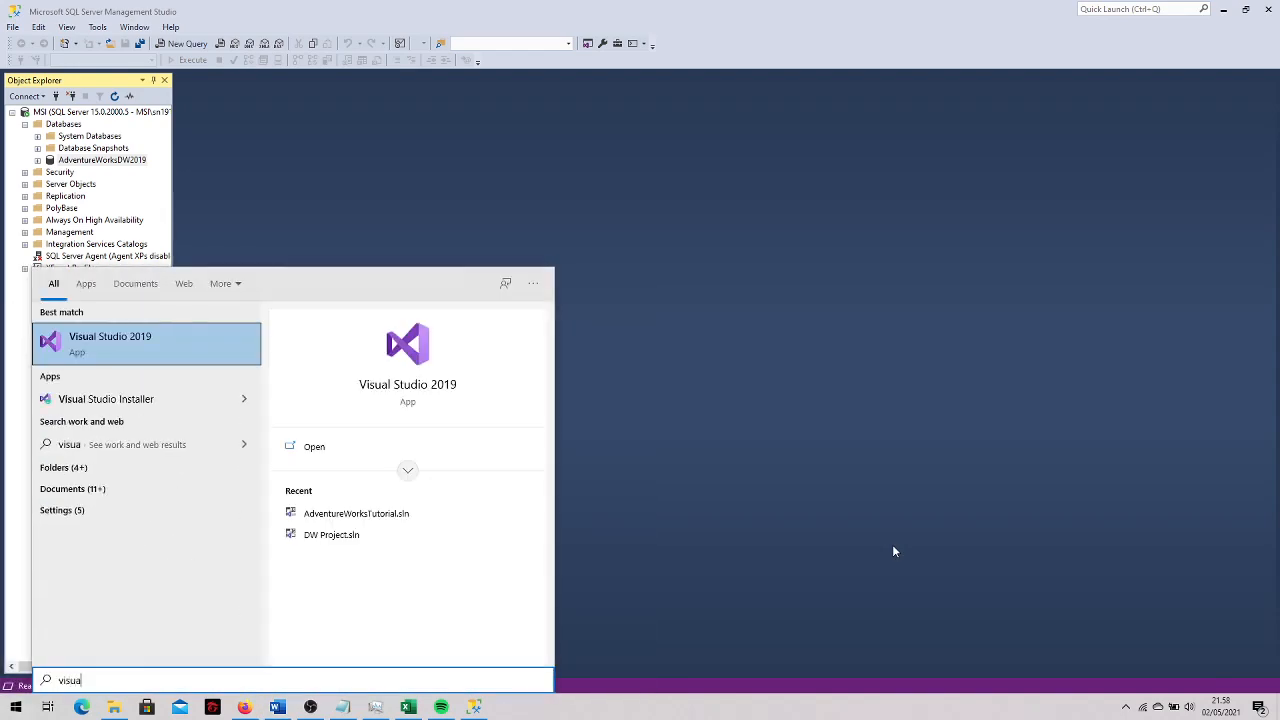
pyautogui.press('Return')
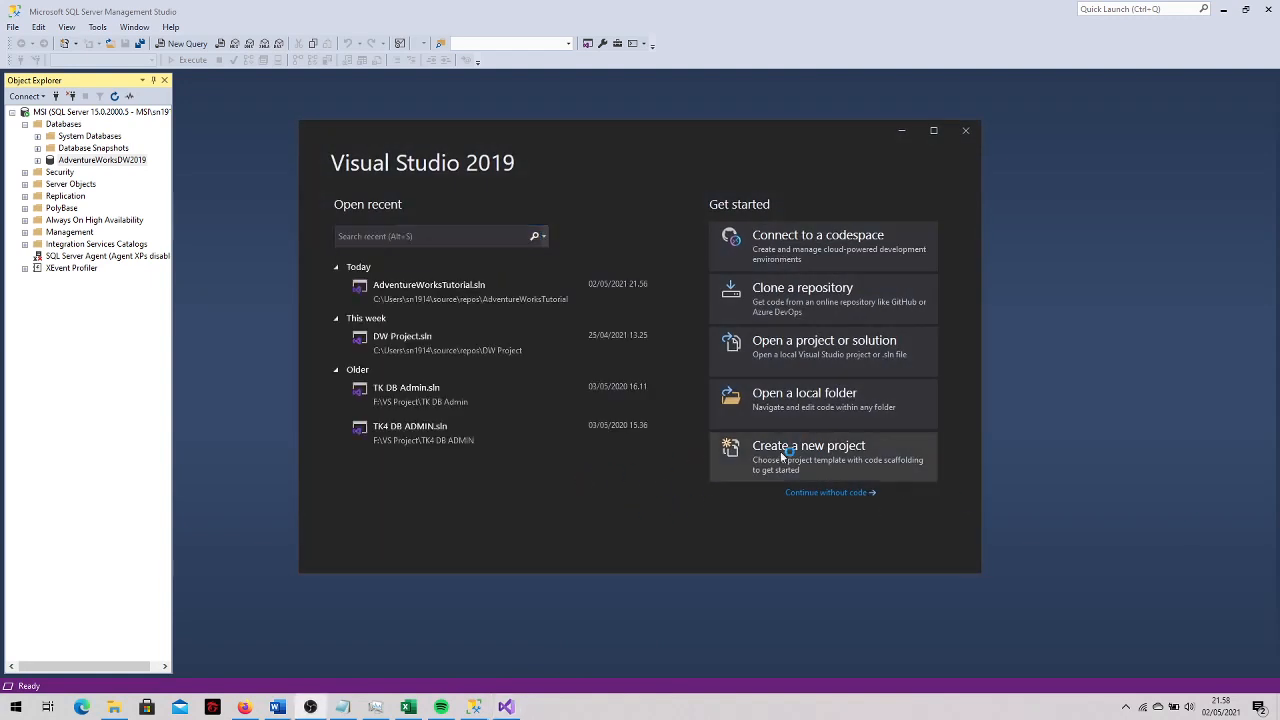
# Create a new Blank Solution project named AdventureWorksTutorial in the default location
pyautogui.click(900, 447)
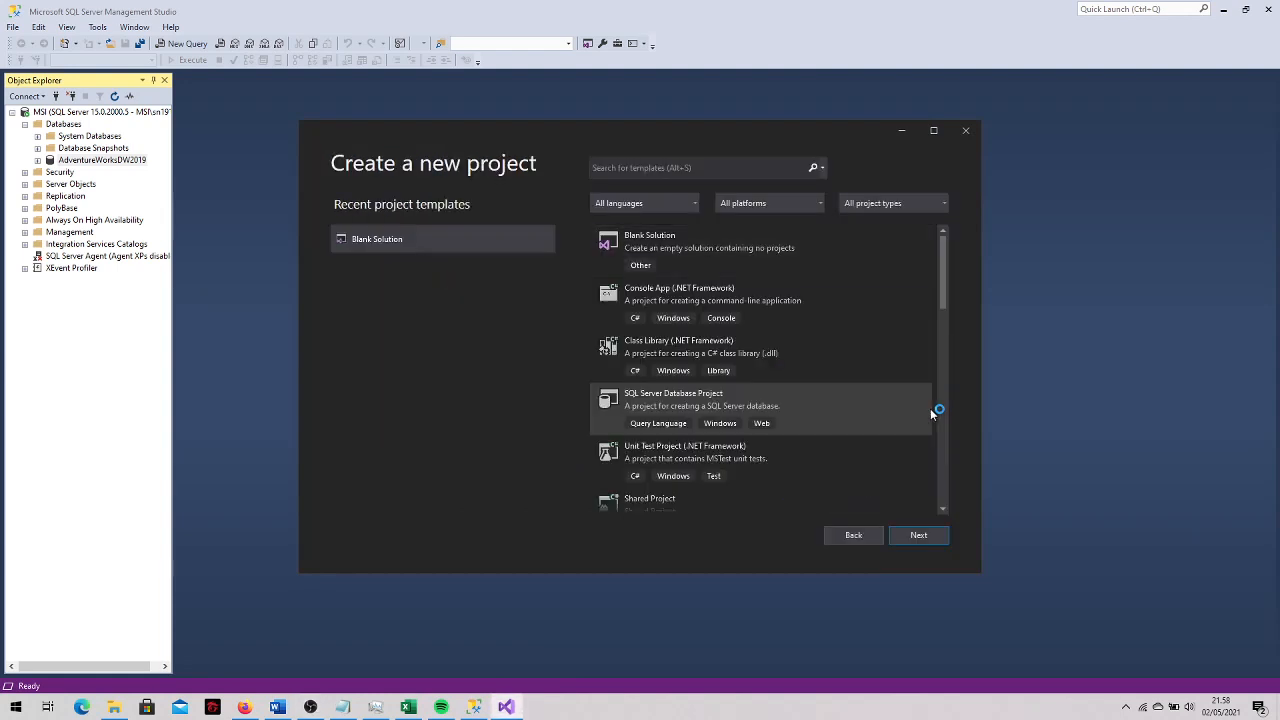
pyautogui.click(772, 255)
pyautogui.click(906, 538)
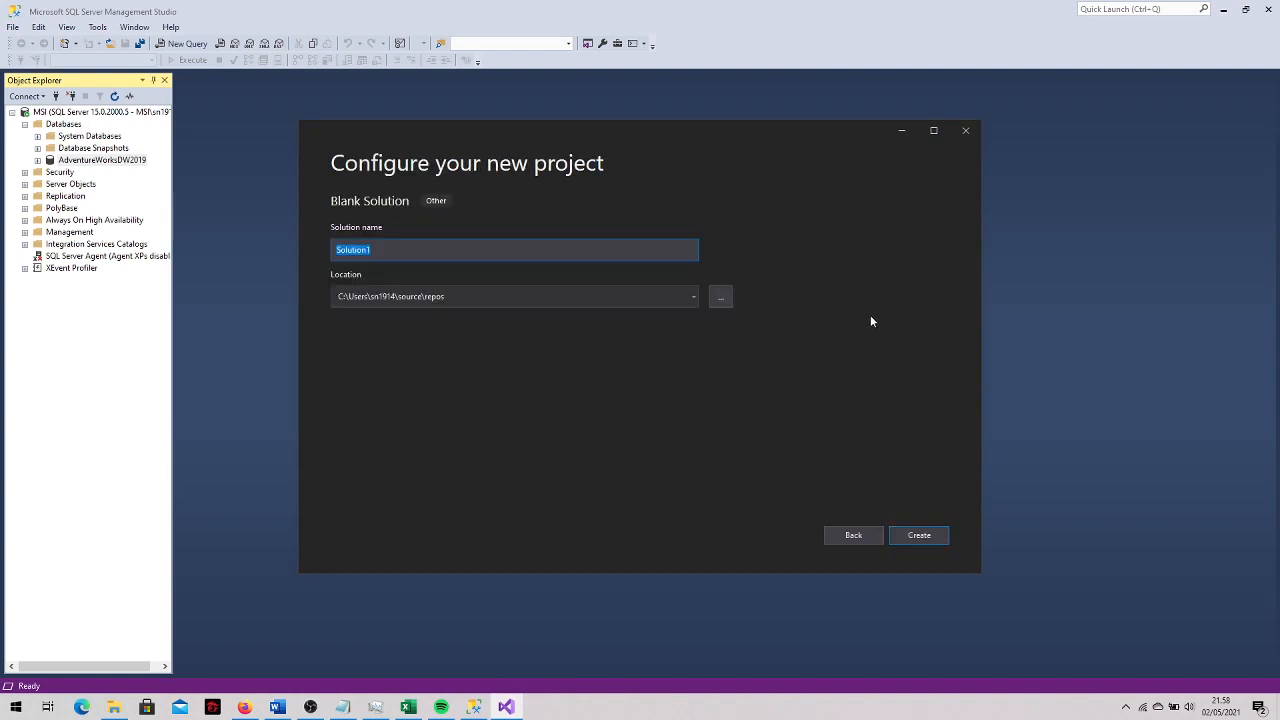
pyautogui.write('AdventureWorksTutorial')
pyautogui.click(909, 540)
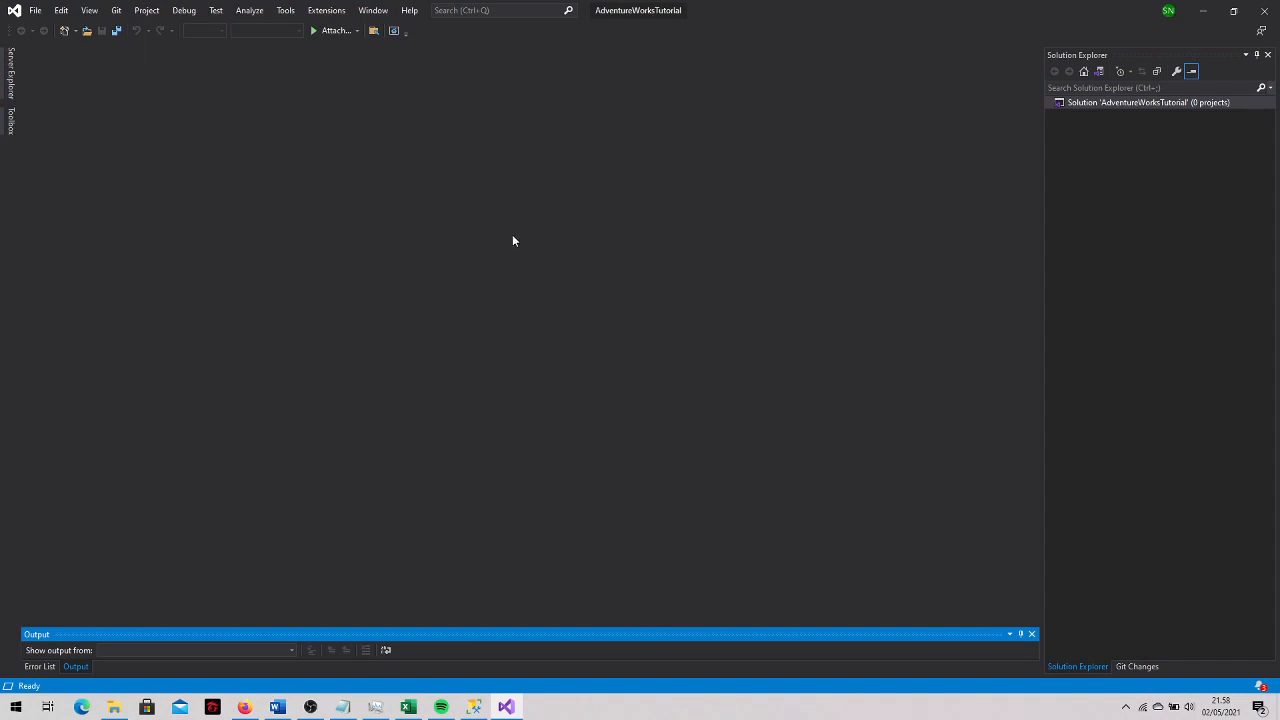
# Search the online extensions for "integration", request the SQL Server Integration Services Projects download, and cancel saving the file
pyautogui.click(330, 13)
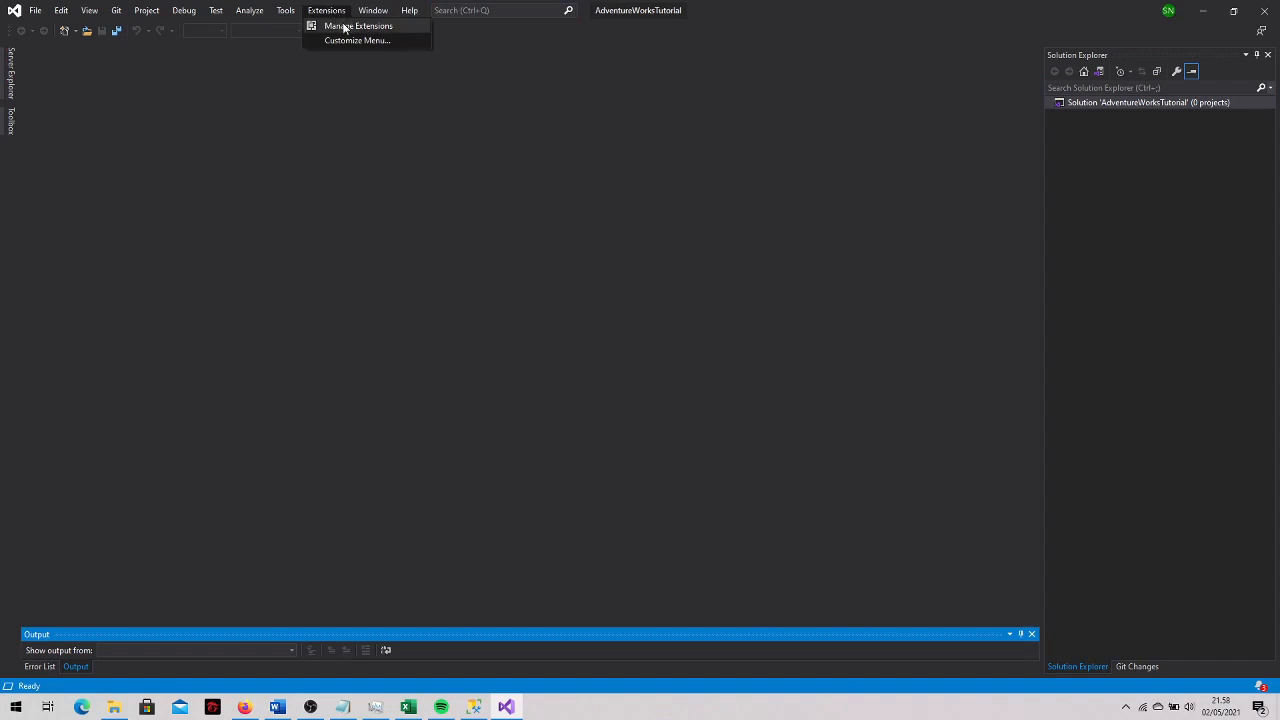
pyautogui.click(343, 28)
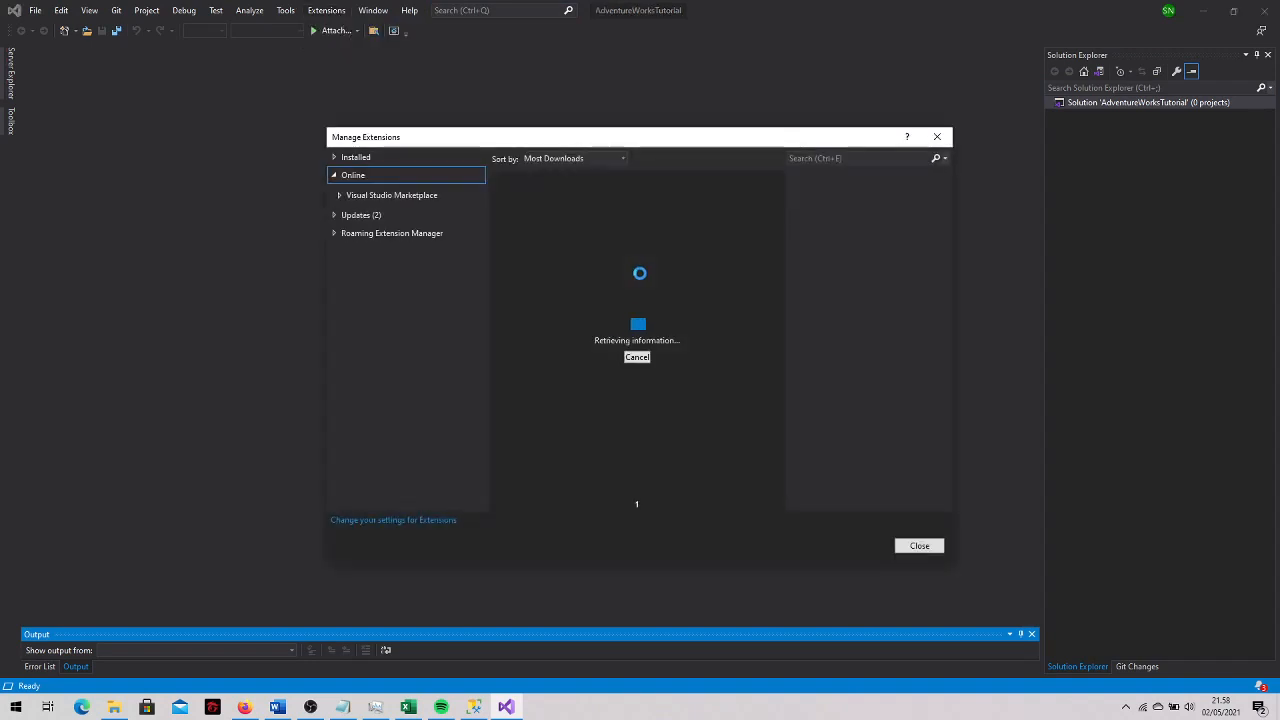
pyautogui.click(840, 158)
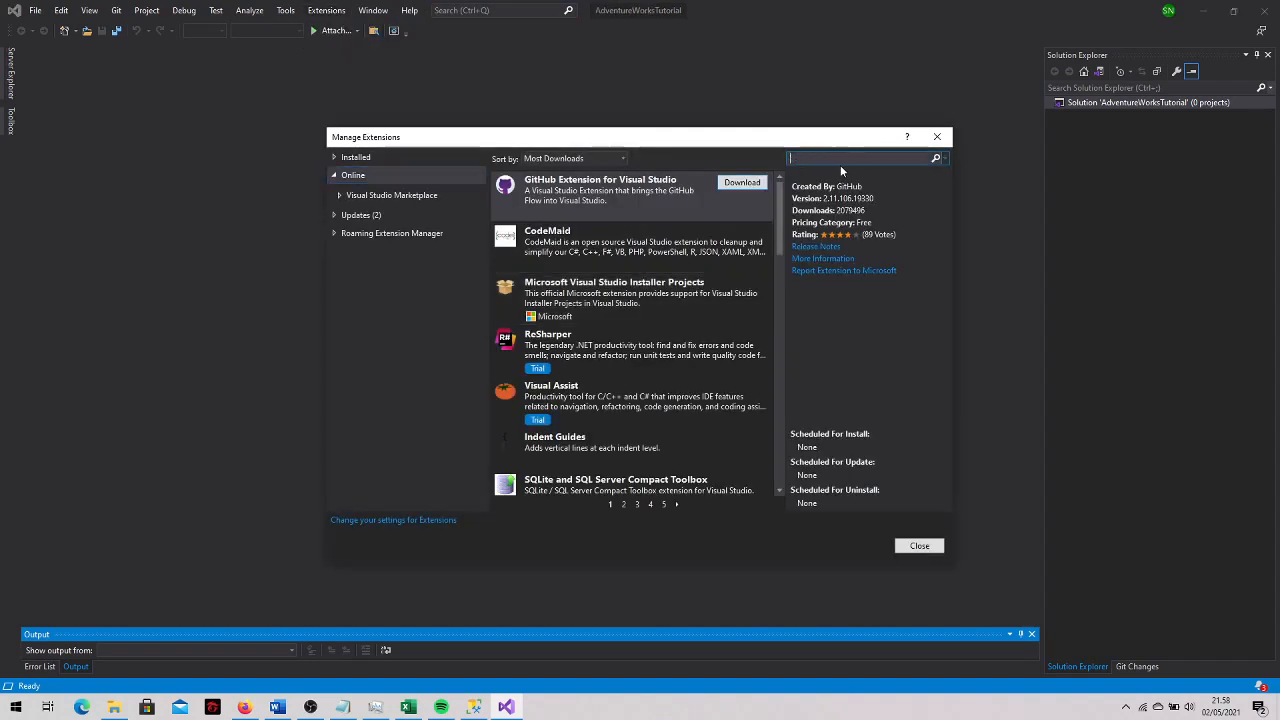
pyautogui.write('integration')
pyautogui.press('Return')
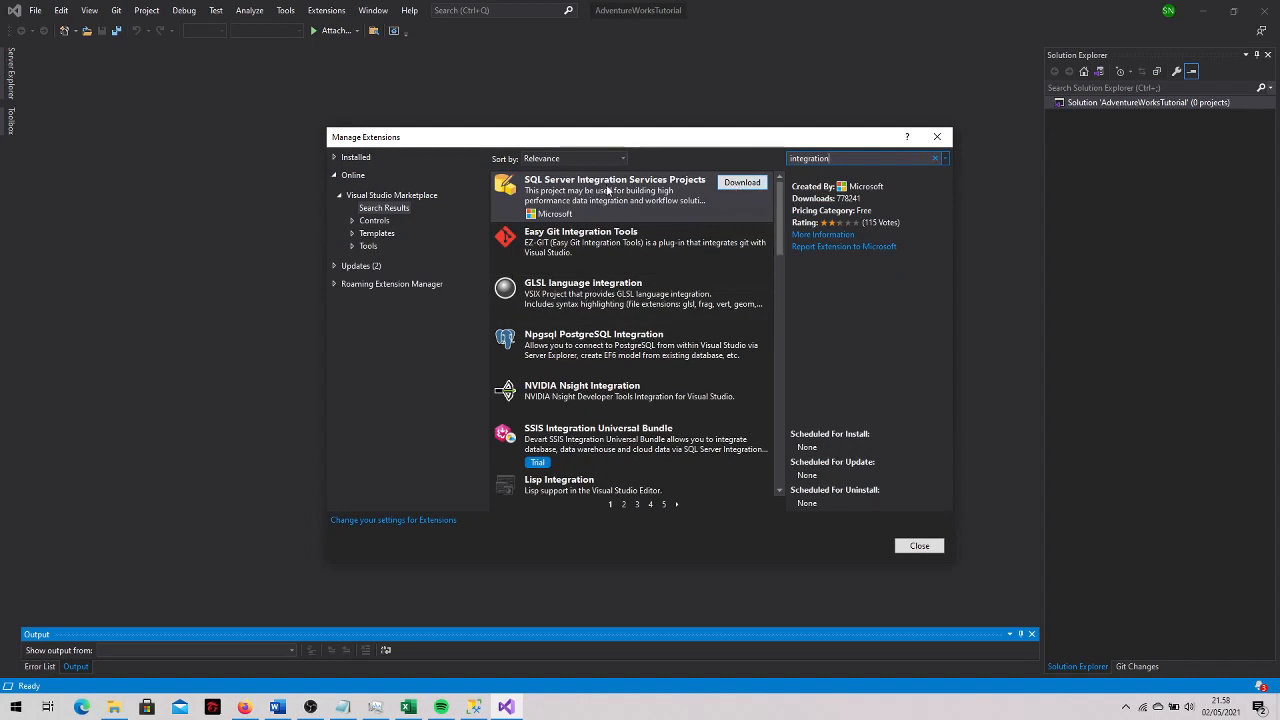
pyautogui.click(750, 184)
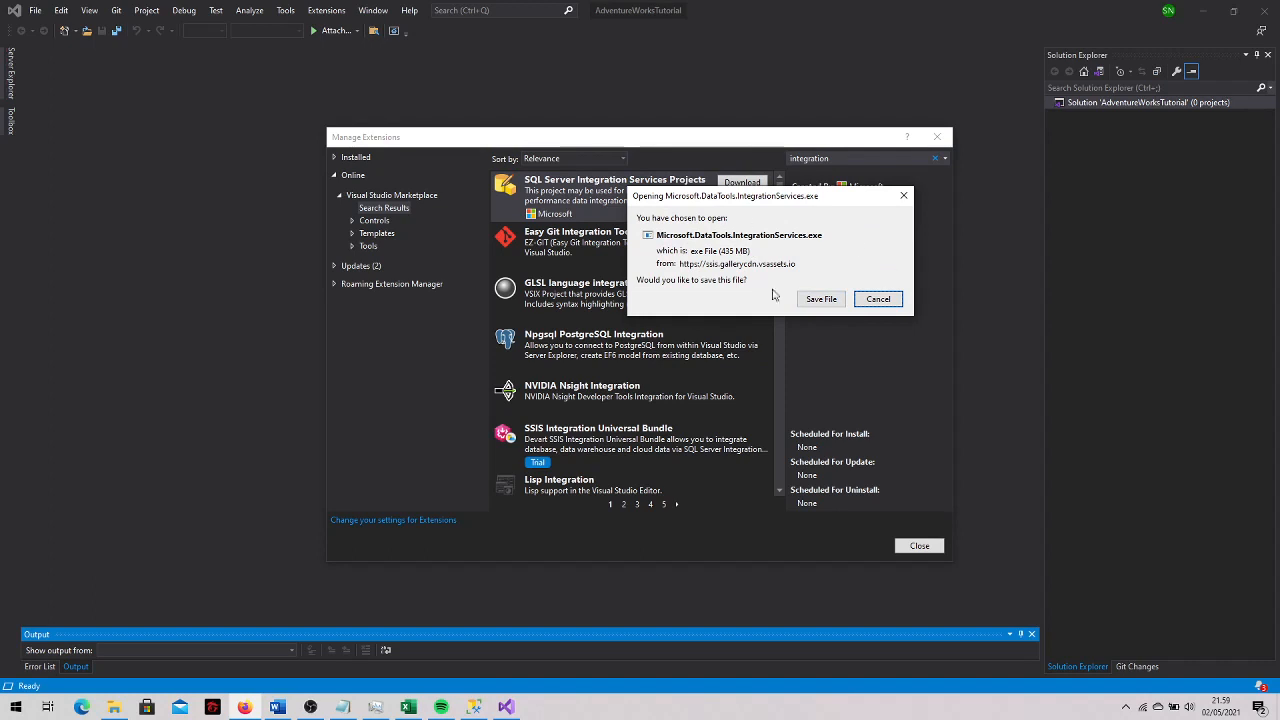
pyautogui.click(871, 303)
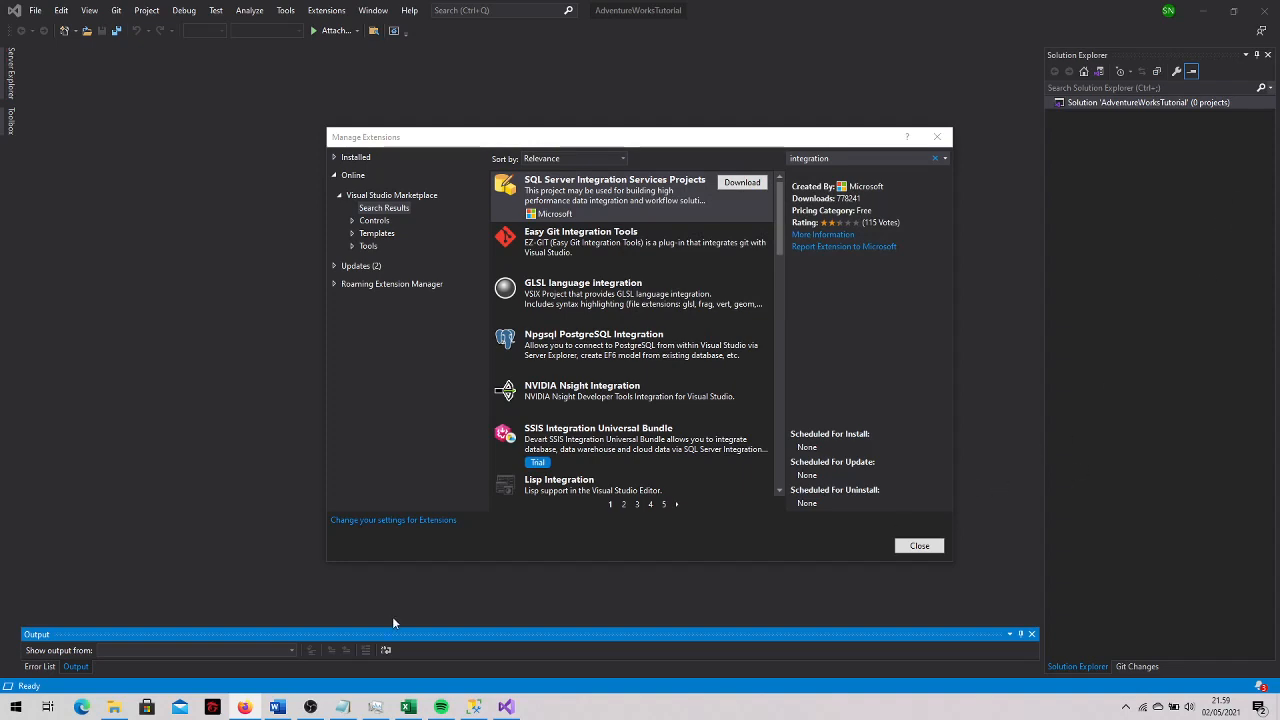
# Switch to File Explorer and open the Tools Praktikum DW folder in D:\Learning\13 Data Warehouse
pyautogui.click(115, 707)
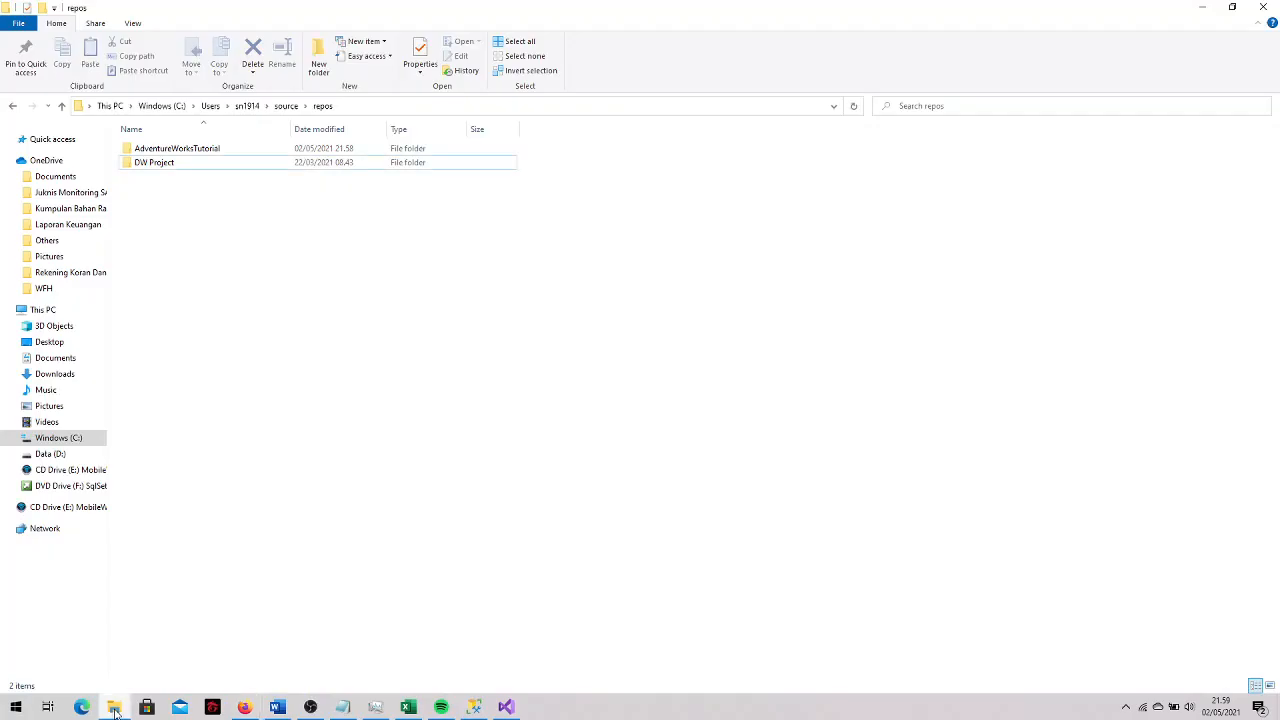
pyautogui.click(15, 108)
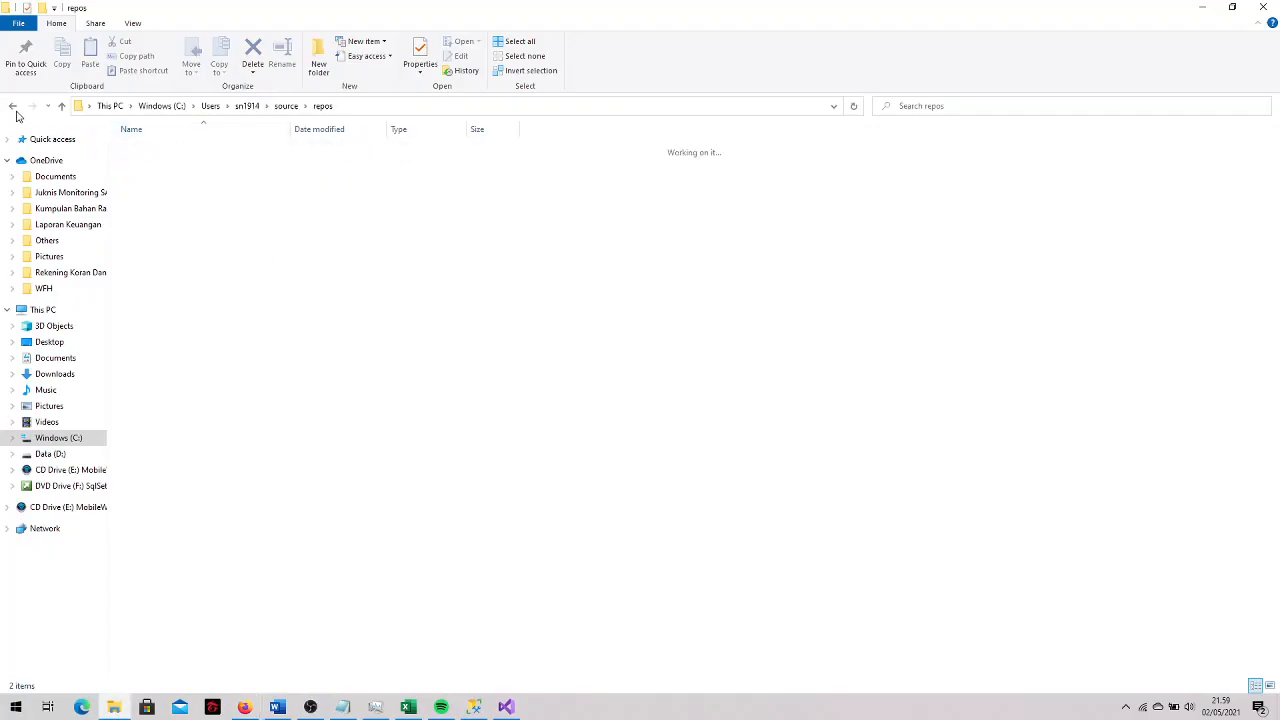
pyautogui.click(15, 110)
pyautogui.click(15, 110)
pyautogui.click(15, 110)
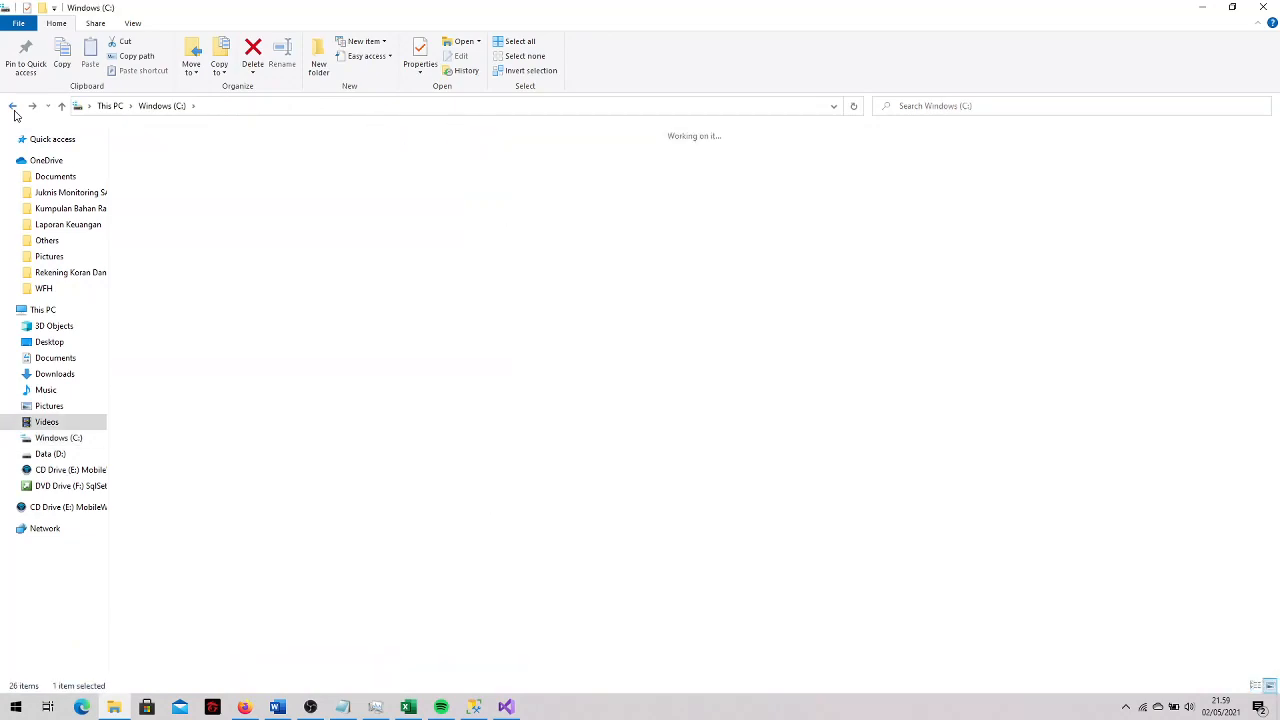
pyautogui.click(15, 112)
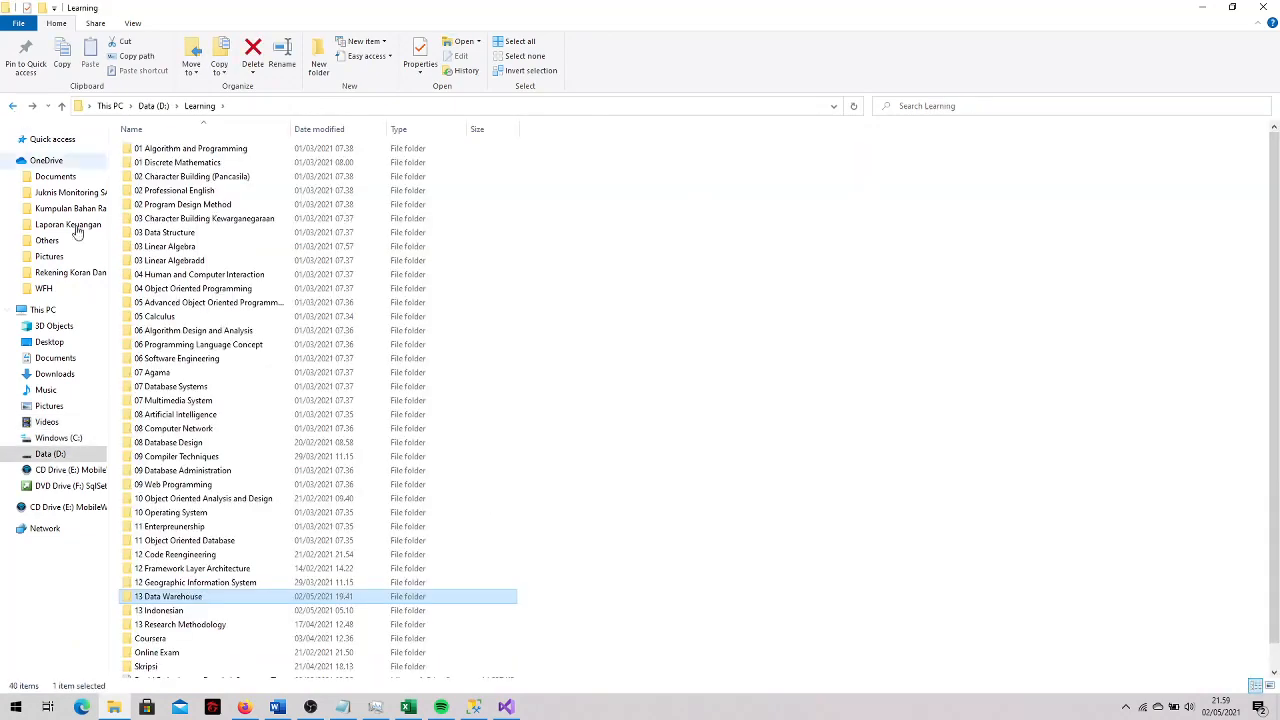
pyautogui.doubleClick(205, 596)
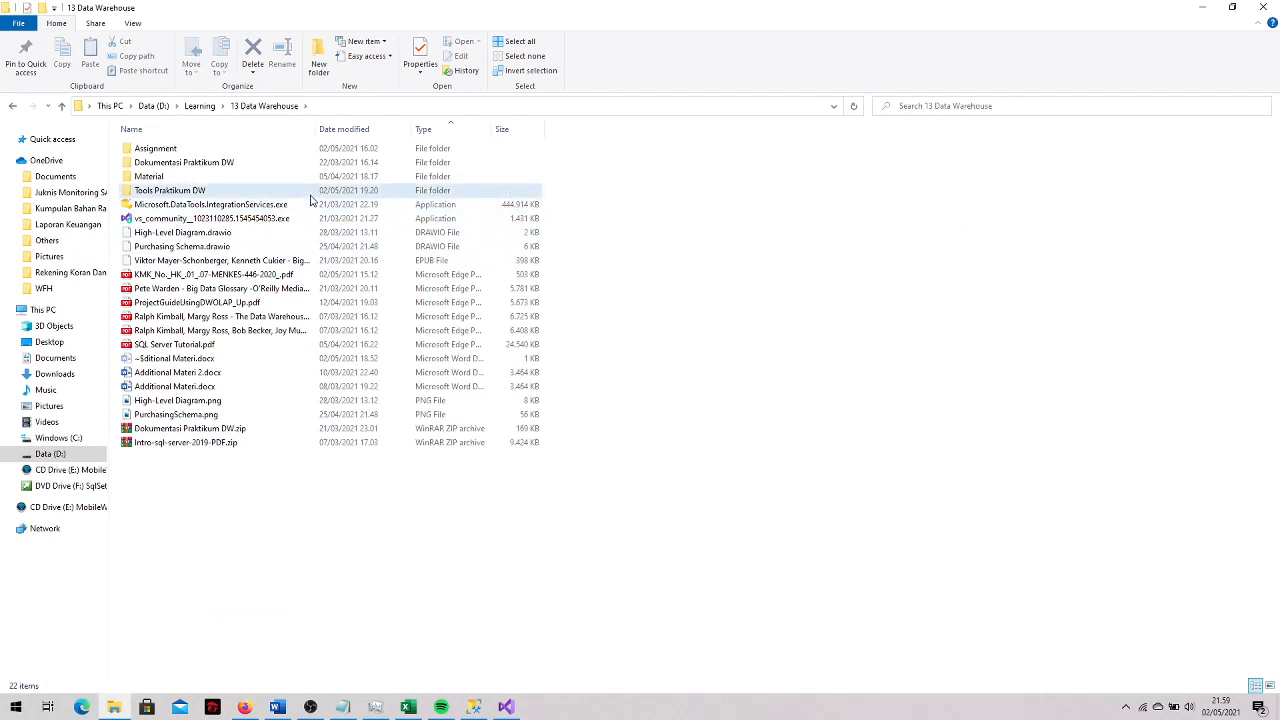
pyautogui.doubleClick(310, 195)
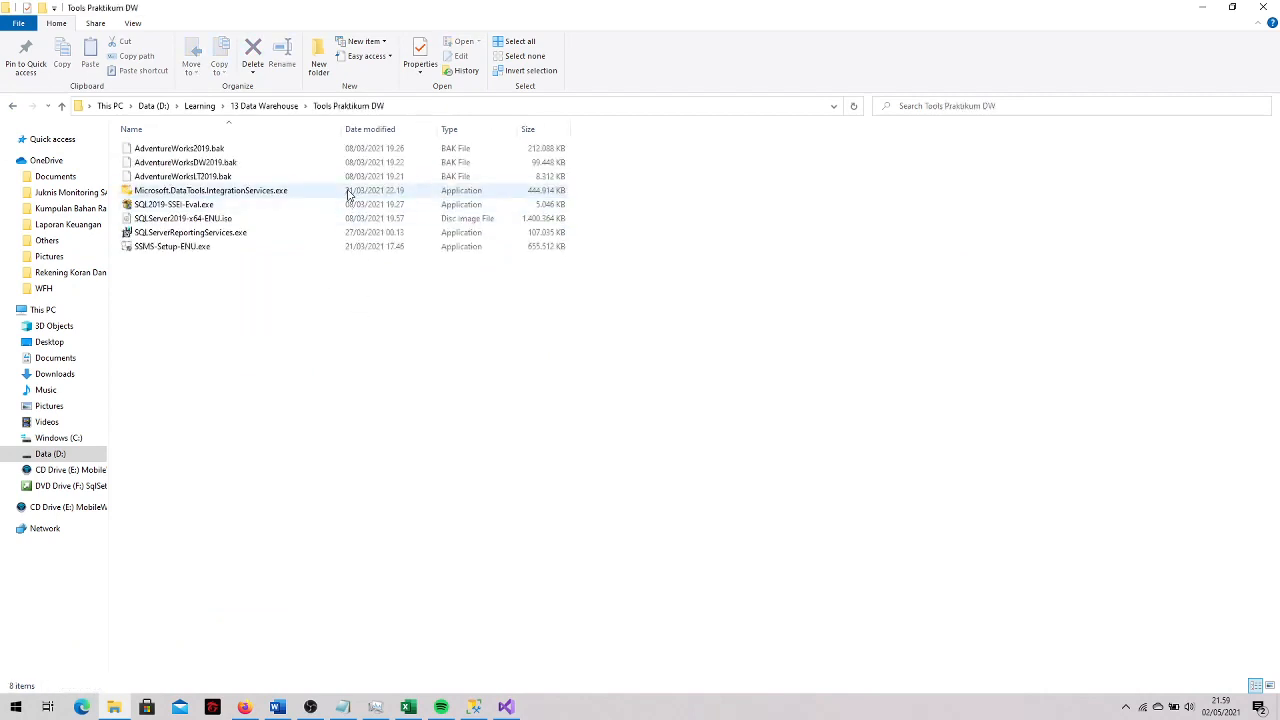
# Run Microsoft.DataTools.IntegrationServices.exe with English (United States) as installer language and try to proceed with the setup
pyautogui.click(349, 194)
pyautogui.doubleClick(349, 194)
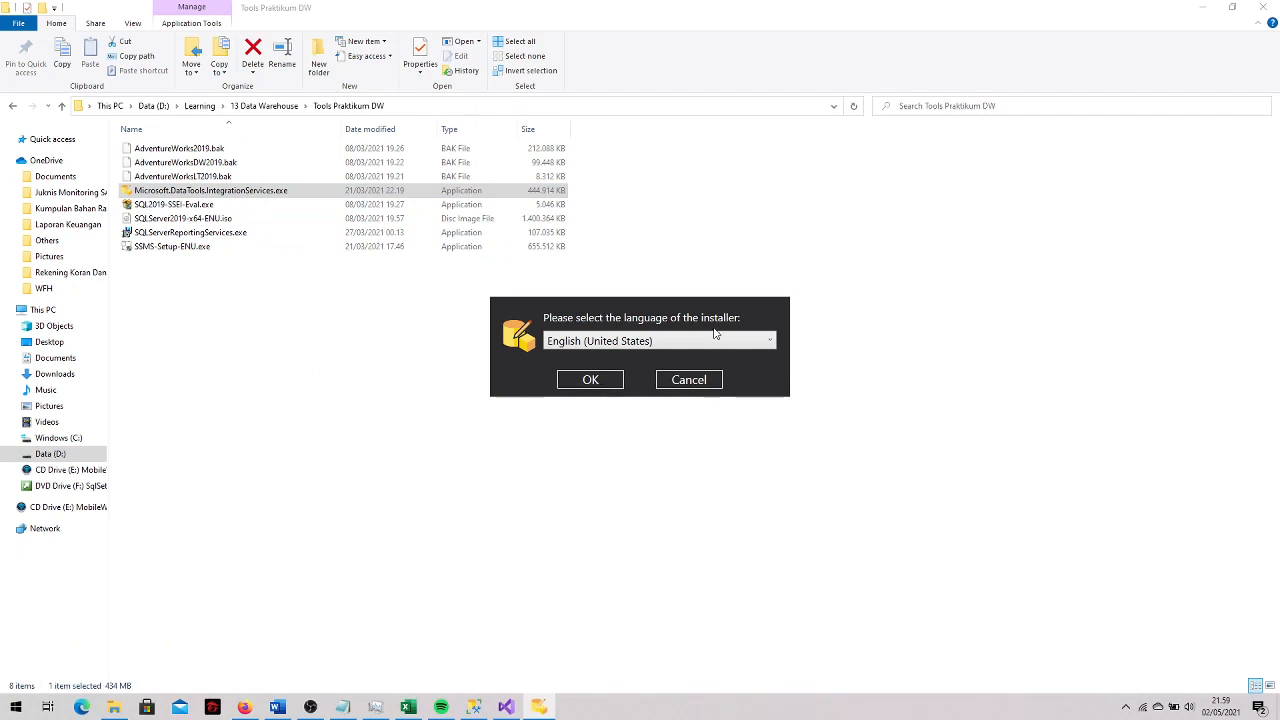
pyautogui.click(768, 345)
pyautogui.click(769, 346)
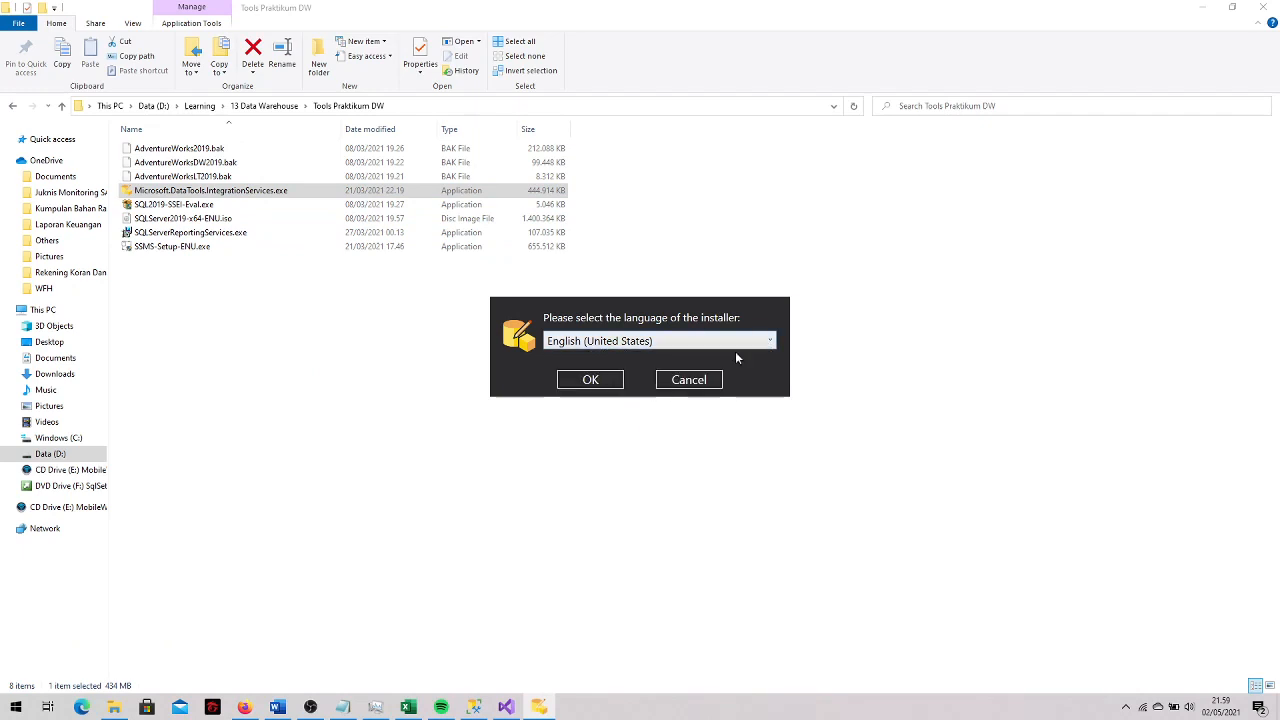
pyautogui.click(604, 382)
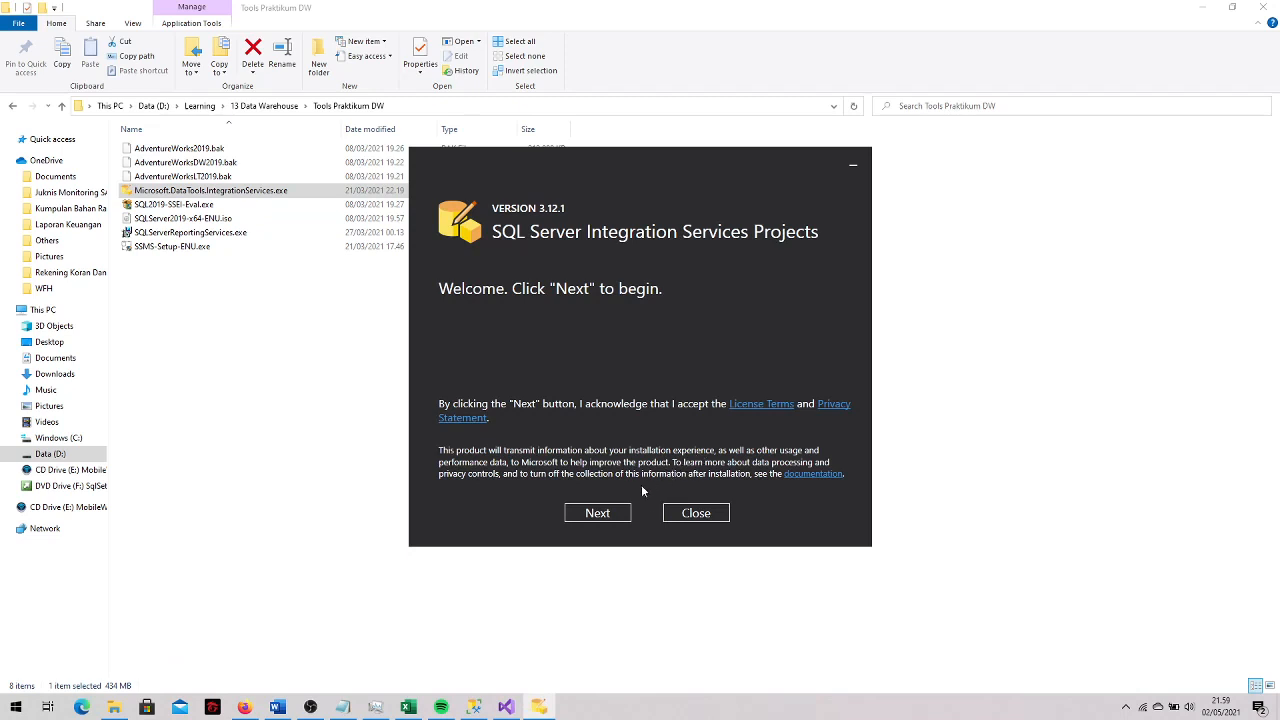
pyautogui.click(598, 515)
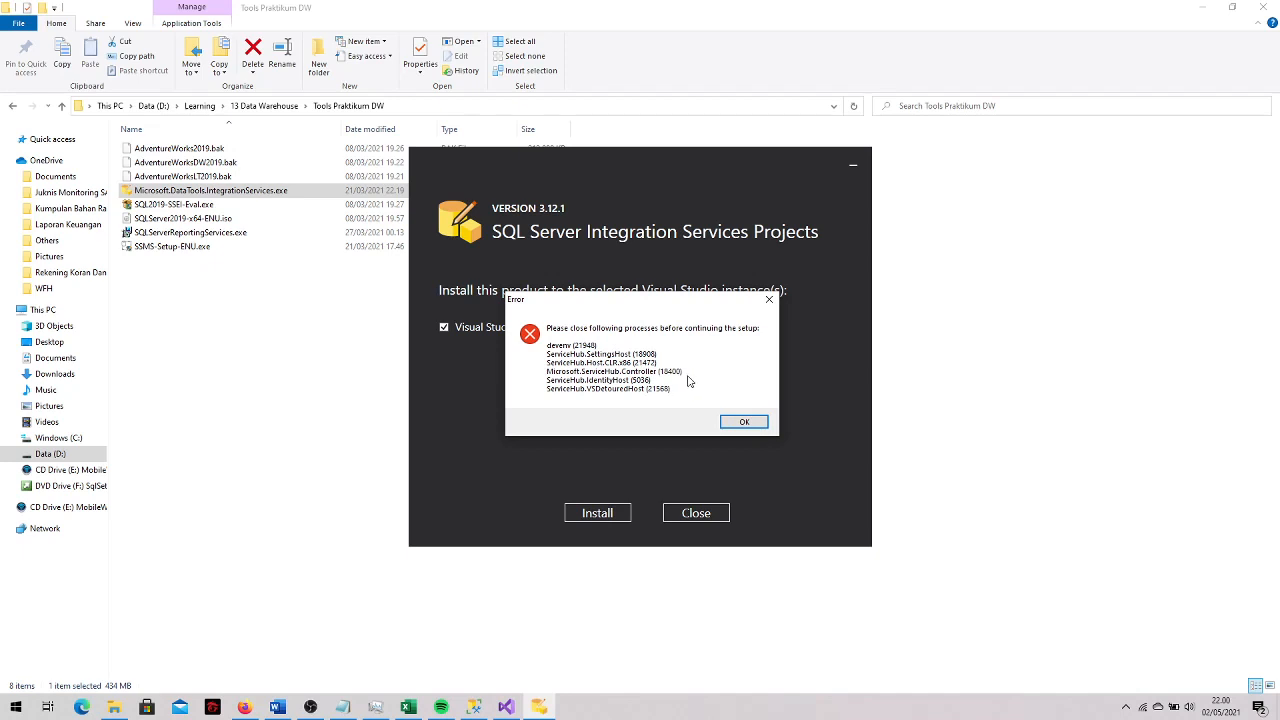
pyautogui.click(745, 423)
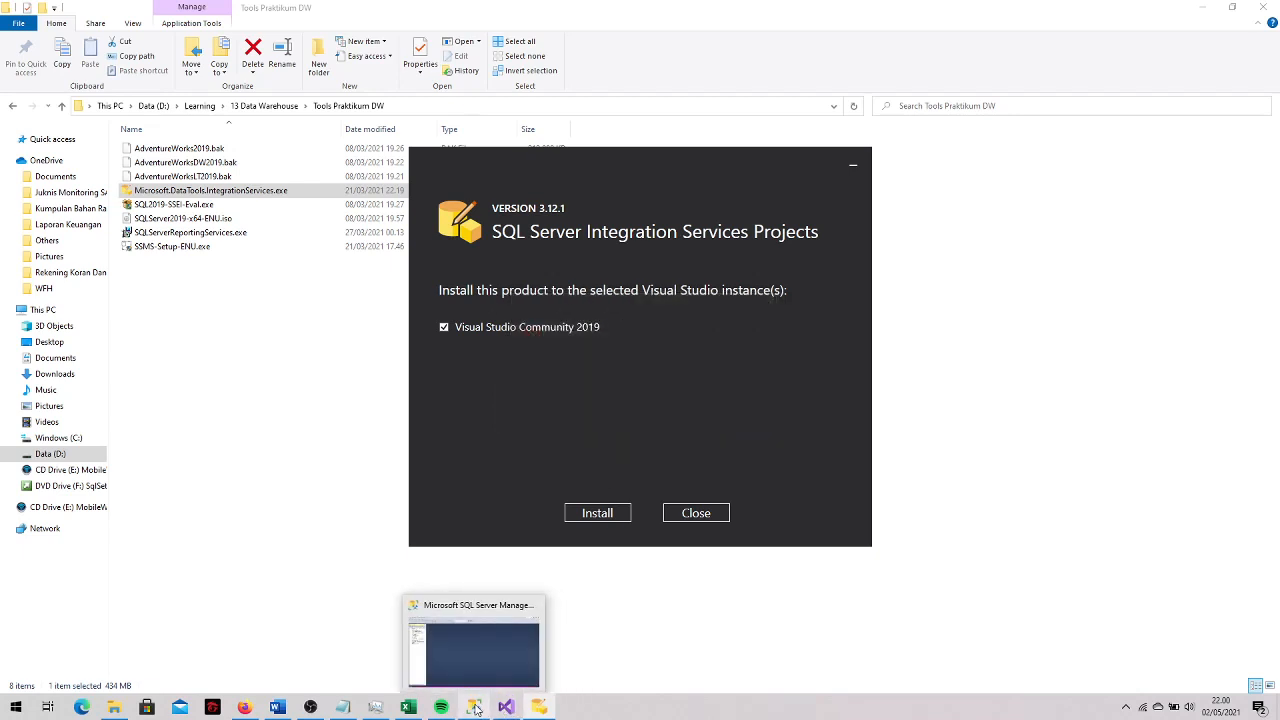
# Close SQL Server Management Studio and Visual Studio, and install SQL Server Integration Services Projects into Visual Studio Community 2019
pyautogui.click(476, 709)
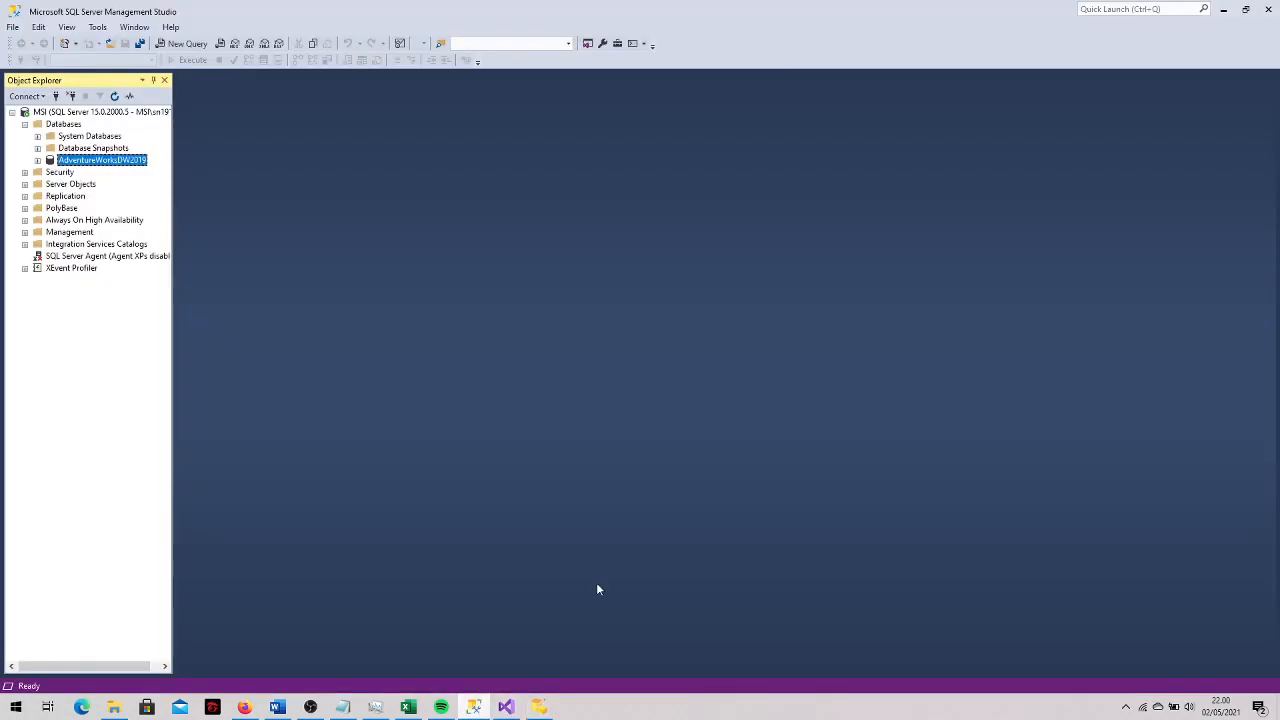
pyautogui.click(1265, 10)
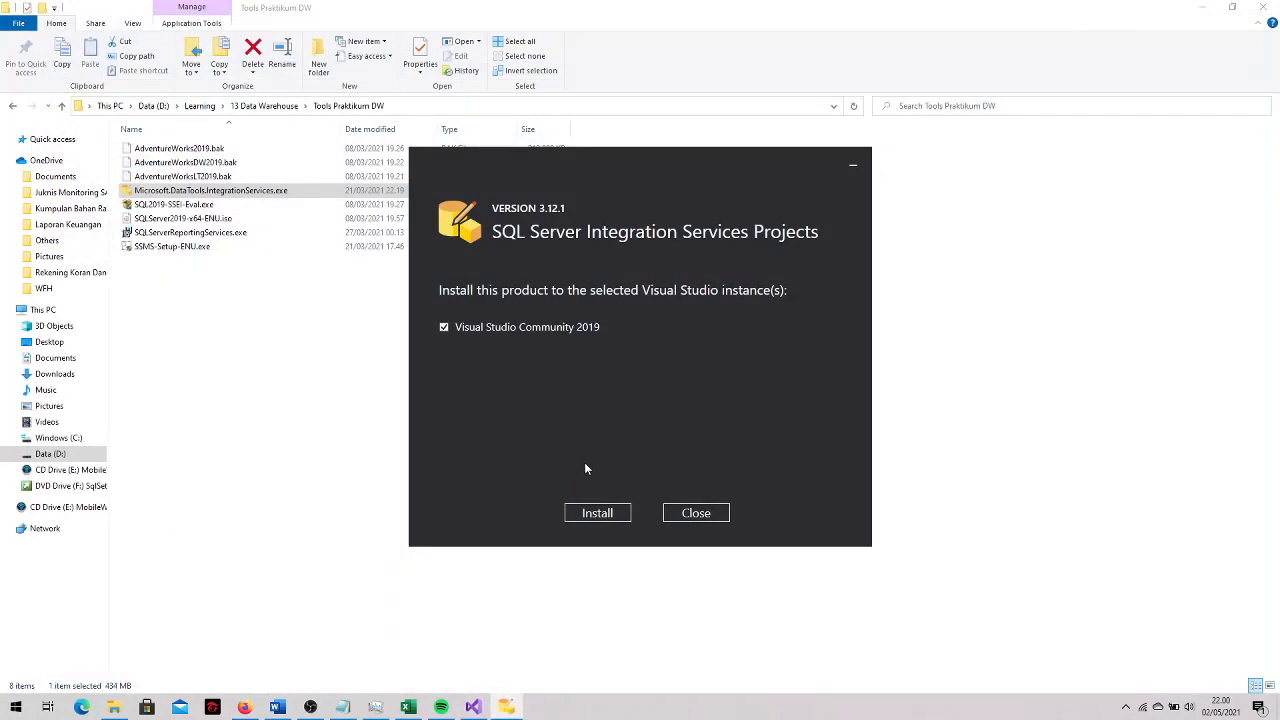
pyautogui.click(474, 707)
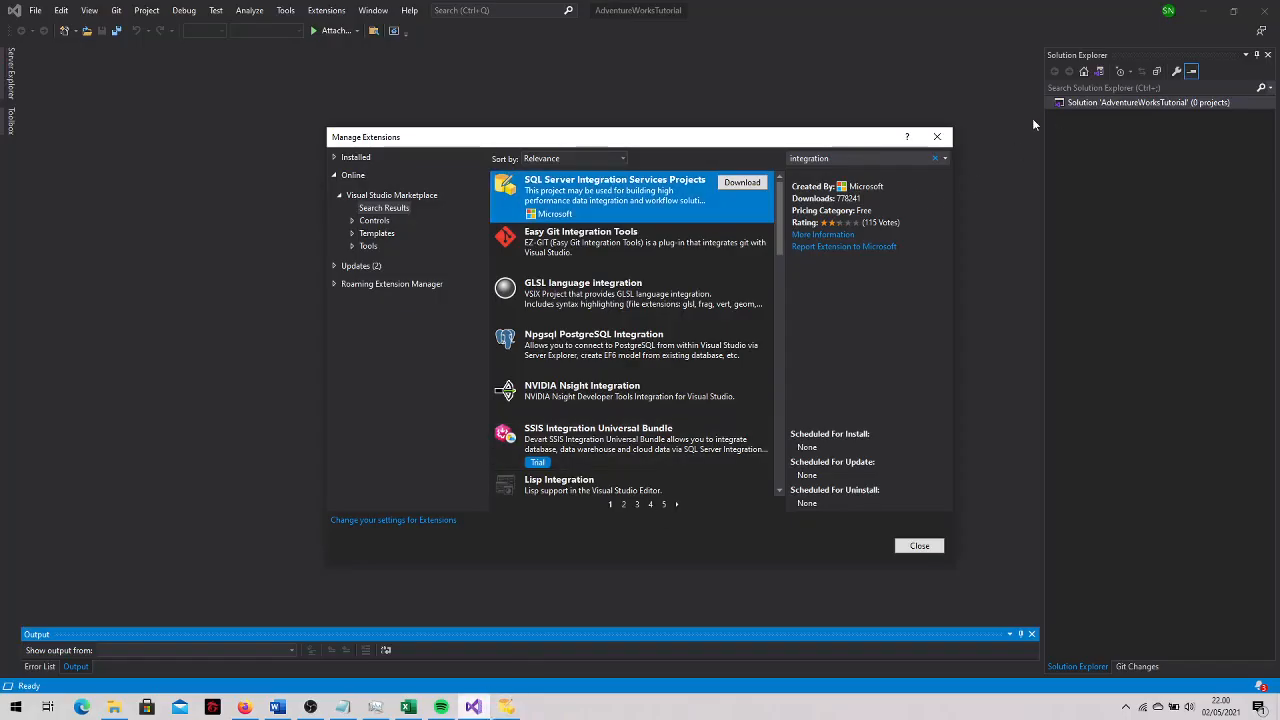
pyautogui.click(937, 136)
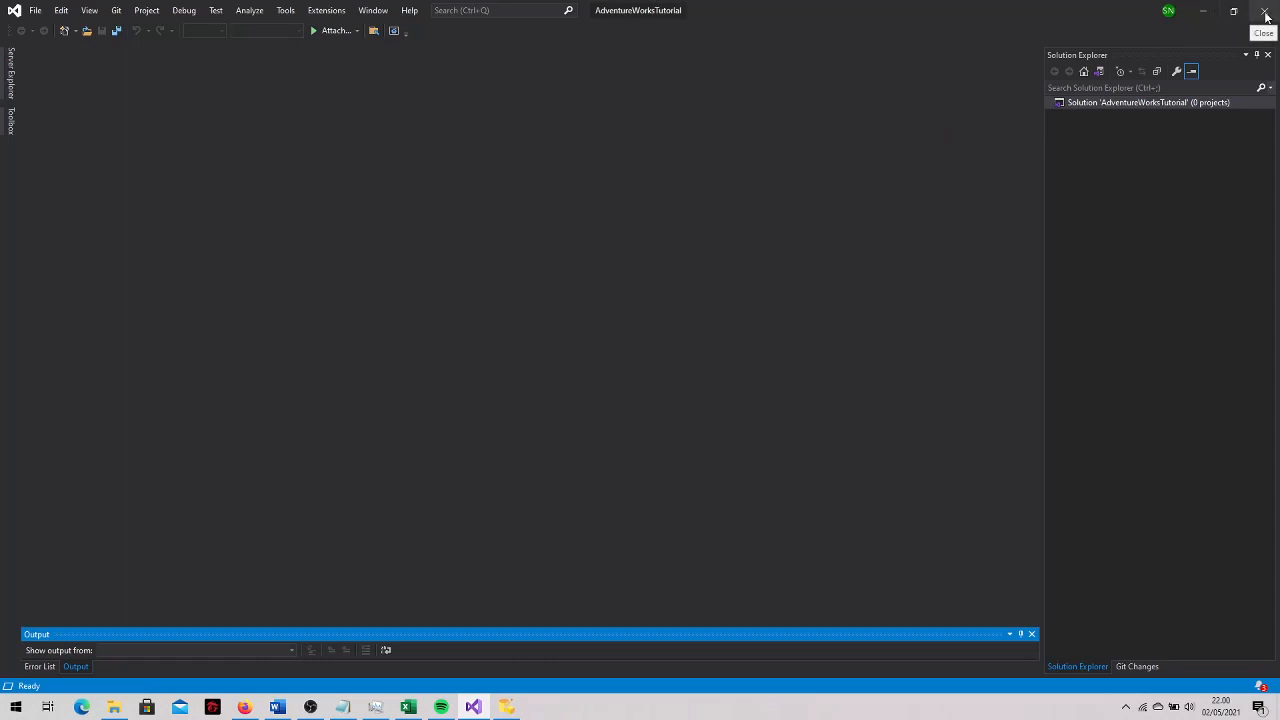
pyautogui.click(1265, 12)
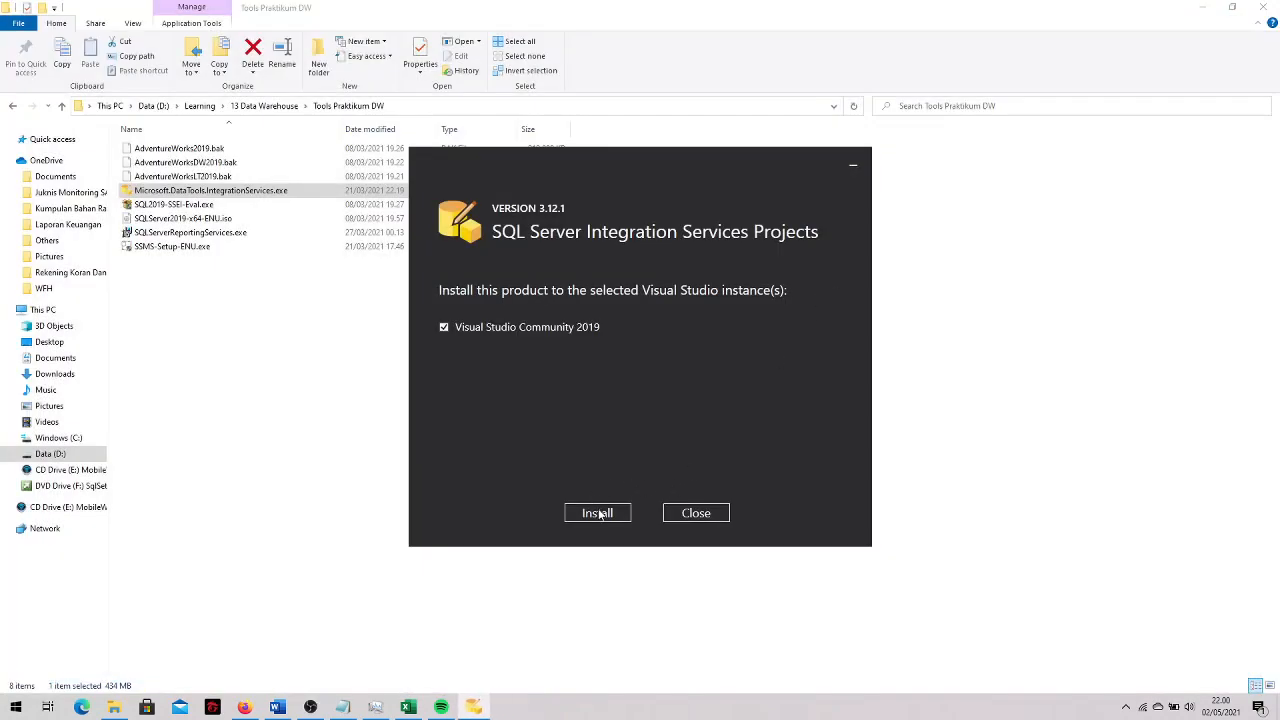
pyautogui.click(599, 513)
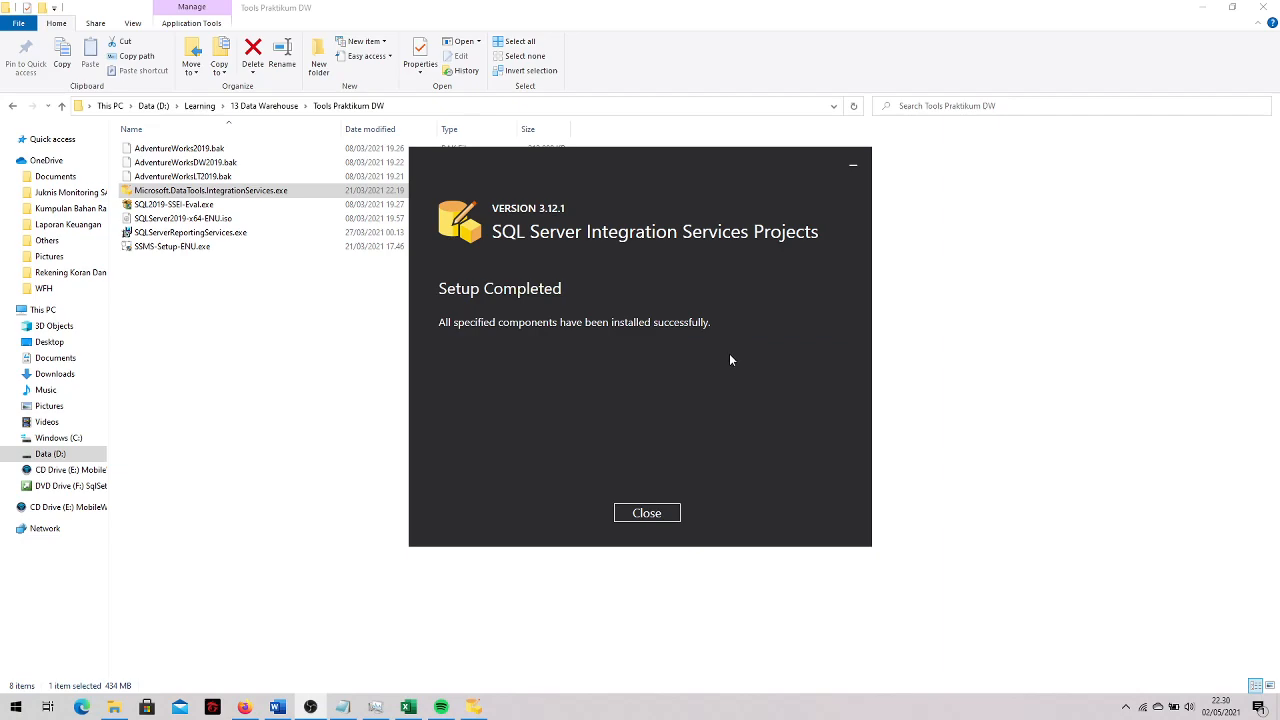
pyautogui.click(676, 511)
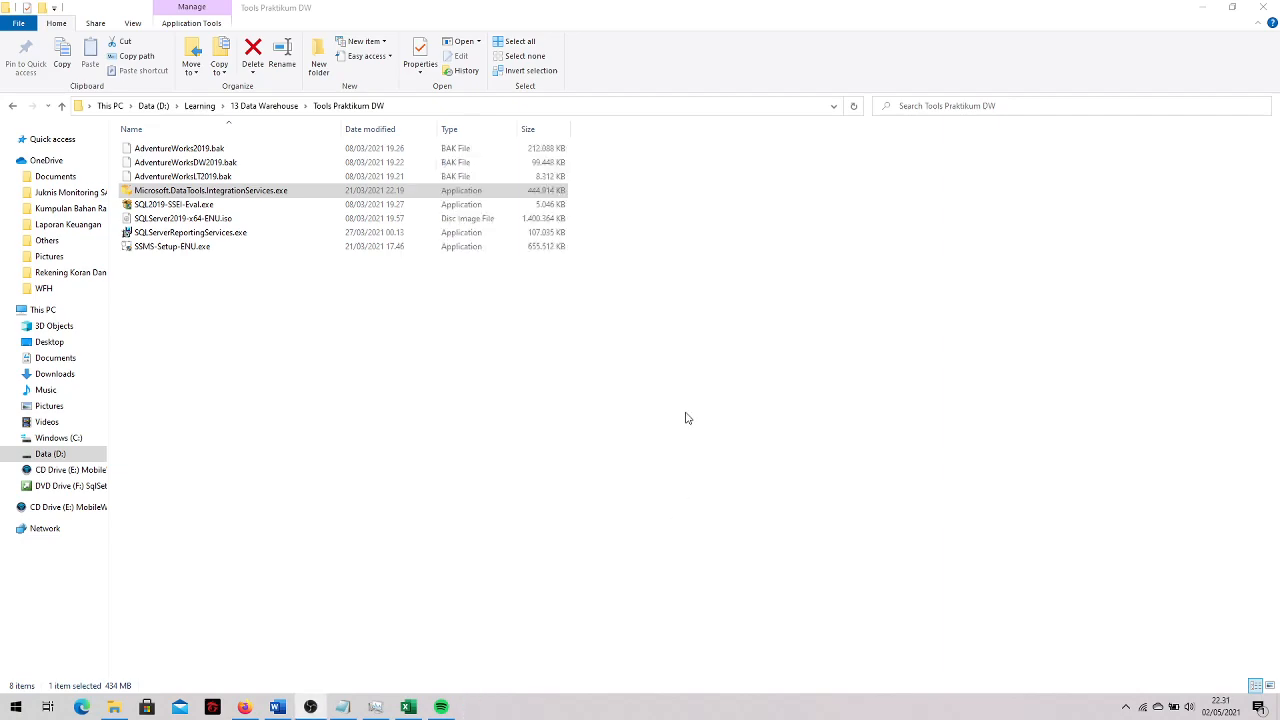
# Search Windows for Visual Studio 2019, launch it and reopen the recent AdventureWorksTutorial.sln solution
pyautogui.press('super')
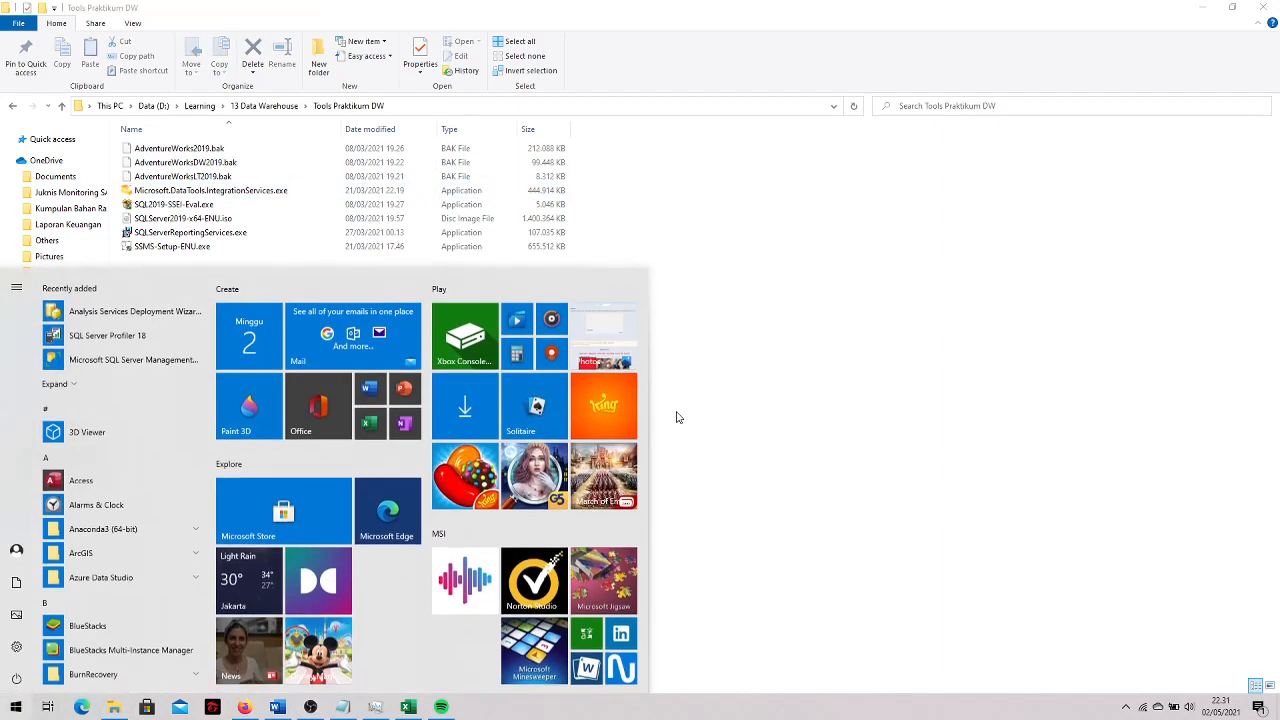
pyautogui.write('visual')
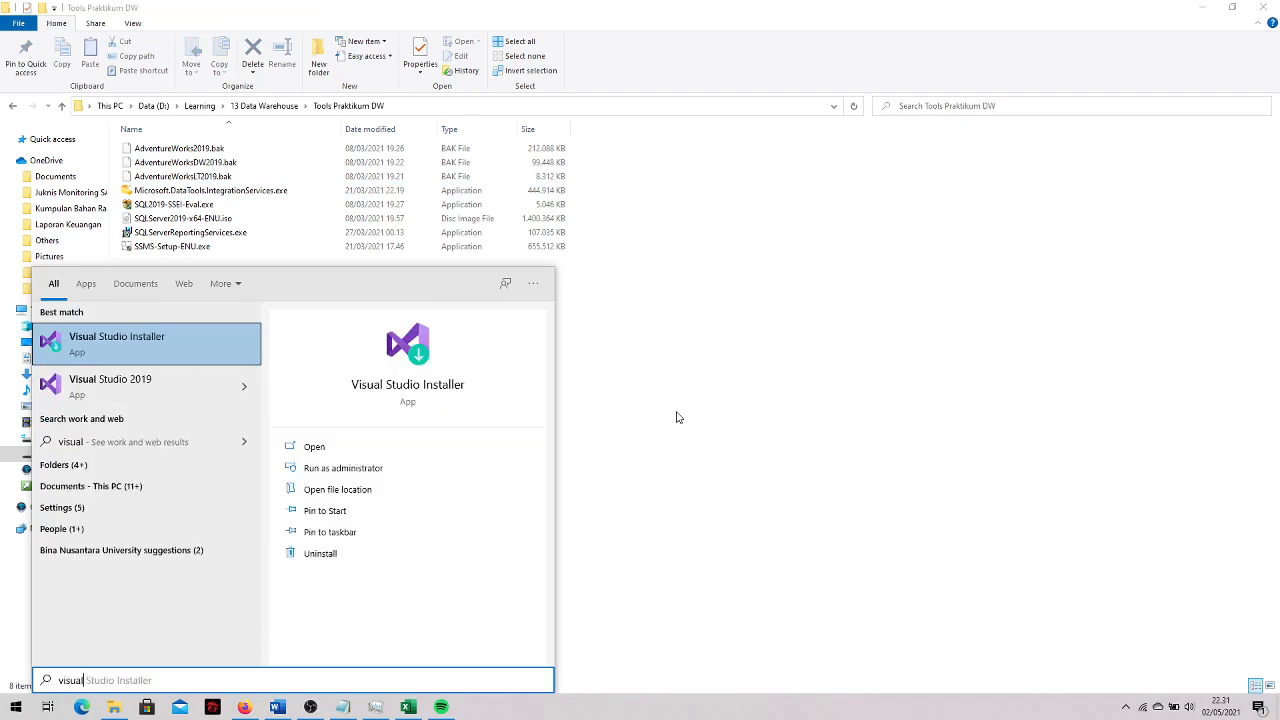
pyautogui.press('Down')
pyautogui.press('Return')
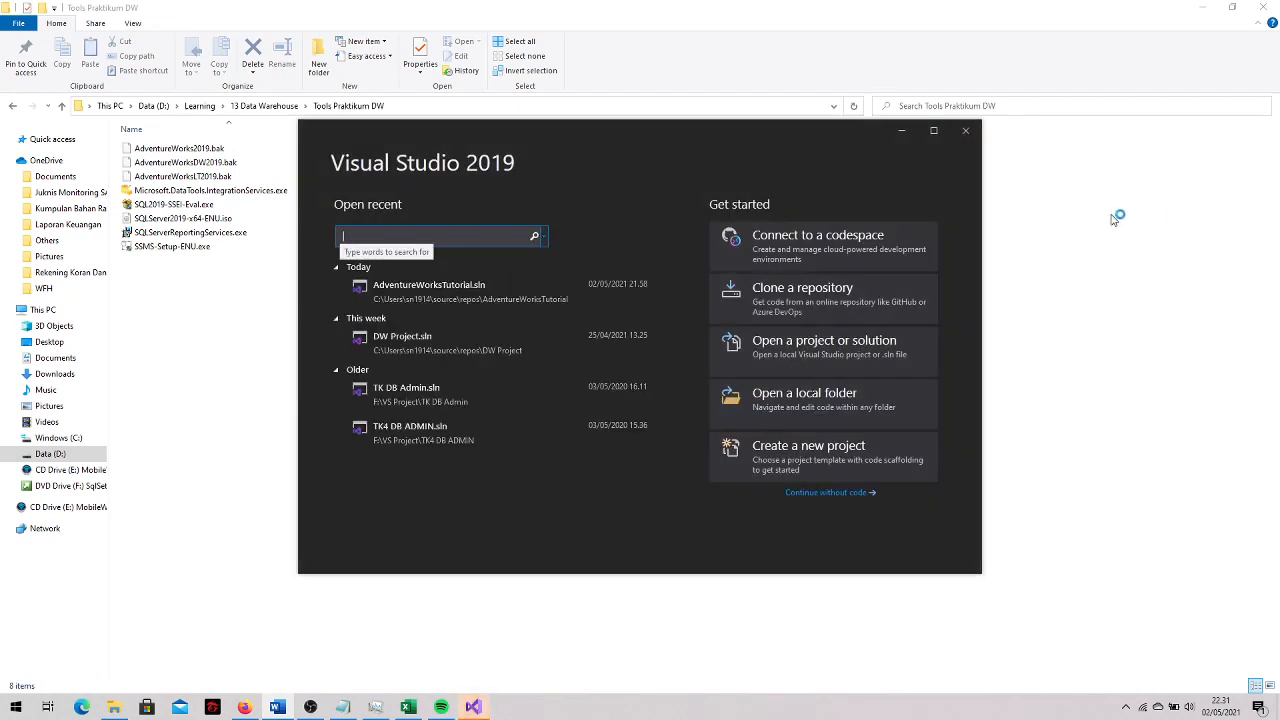
pyautogui.click(477, 289)
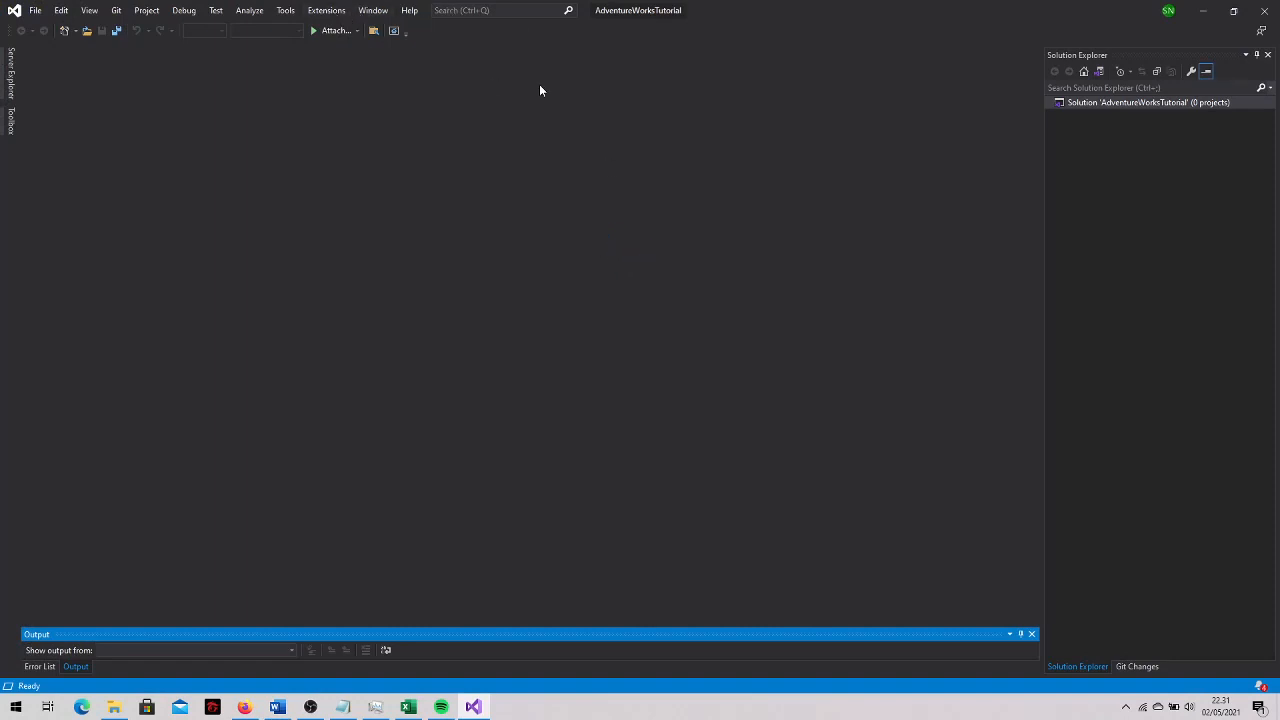
# Search the online extensions for "analysis service" to check Microsoft Analysis Services Projects, and close the extension manager
pyautogui.click(330, 11)
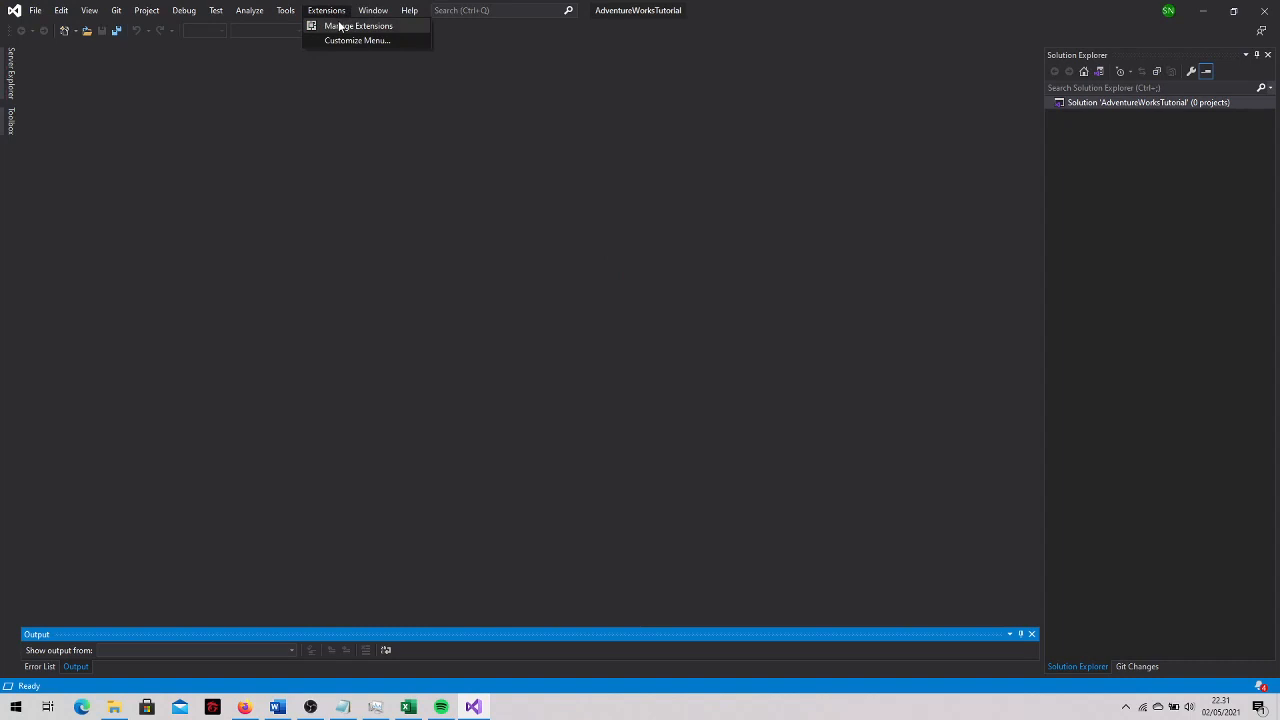
pyautogui.click(340, 26)
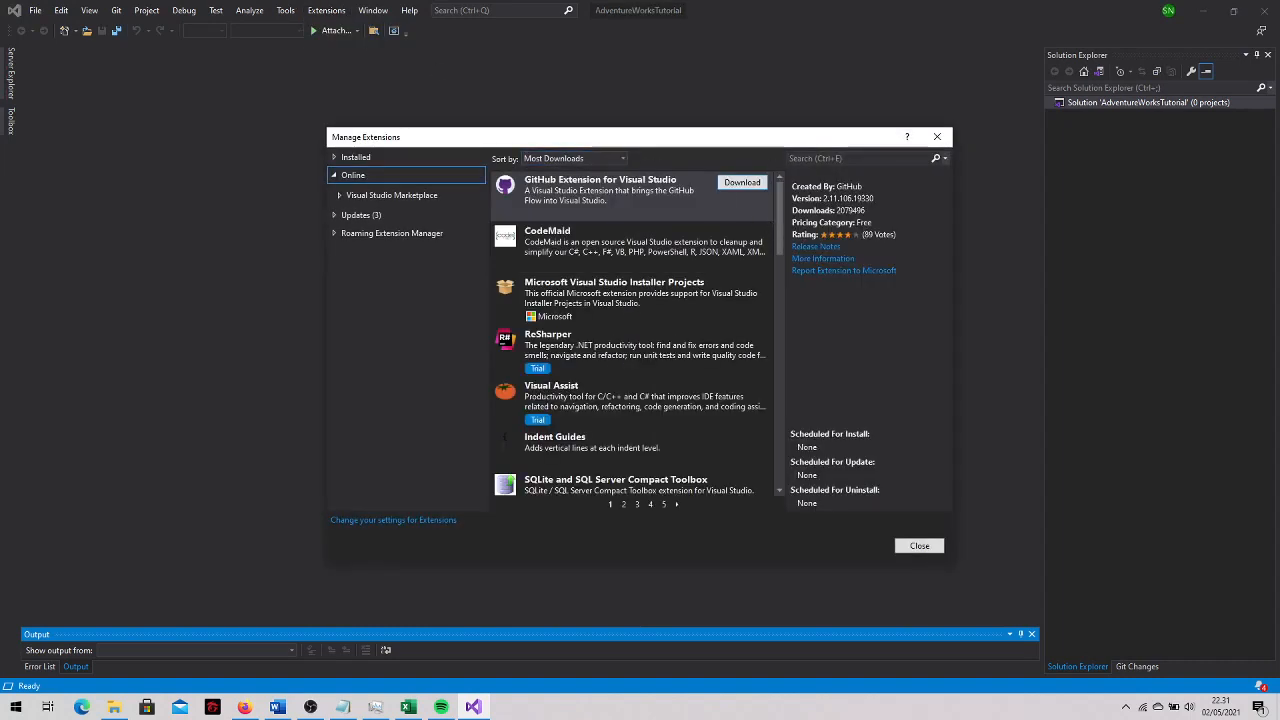
pyautogui.click(857, 158)
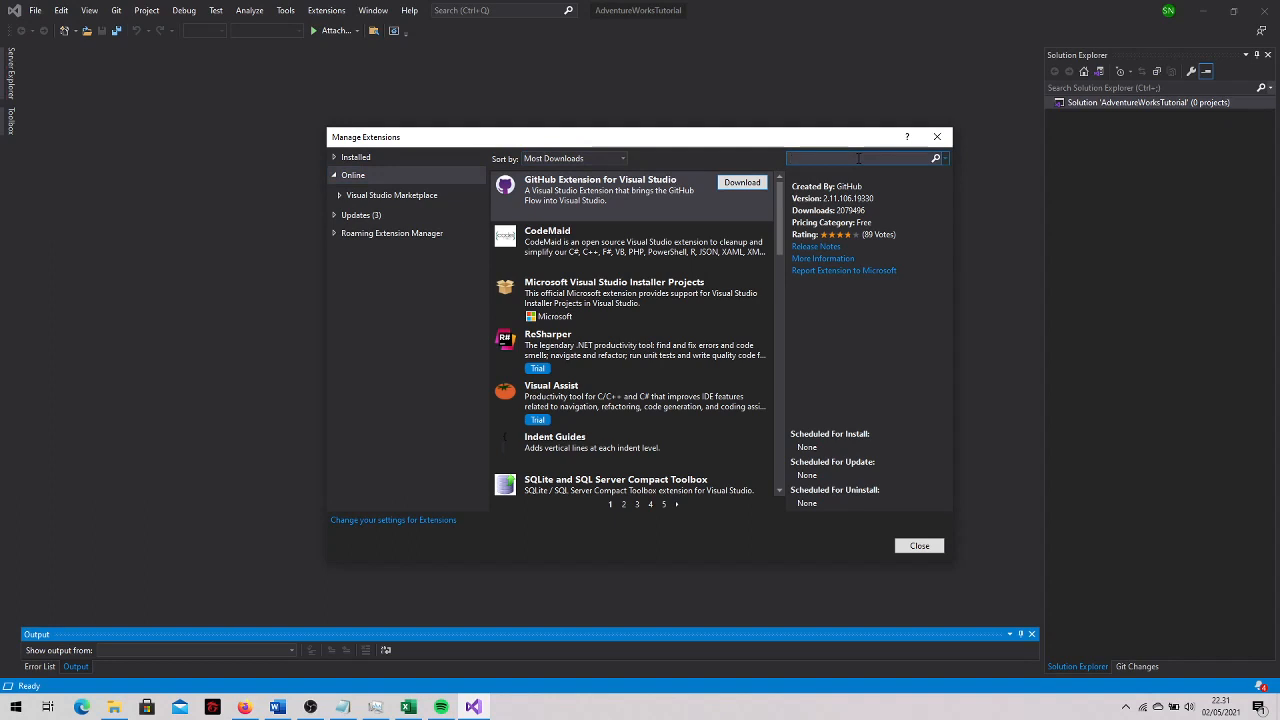
pyautogui.write('analysis service')
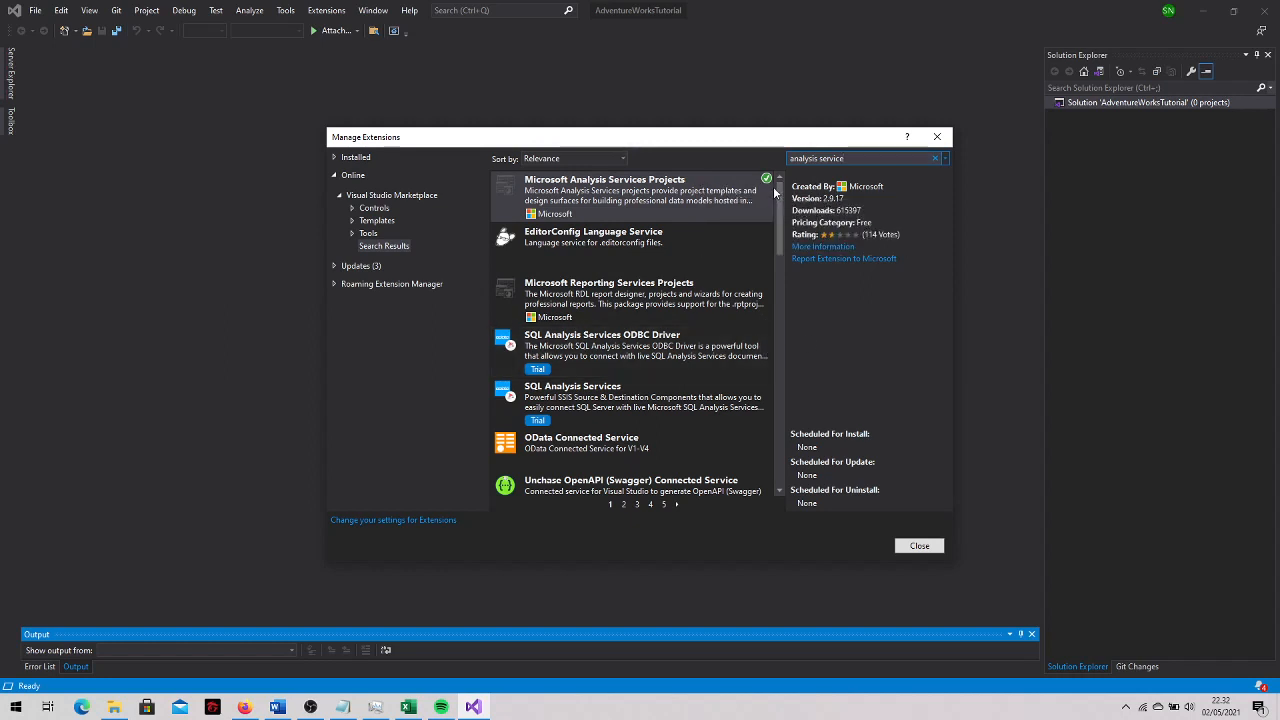
pyautogui.click(914, 548)
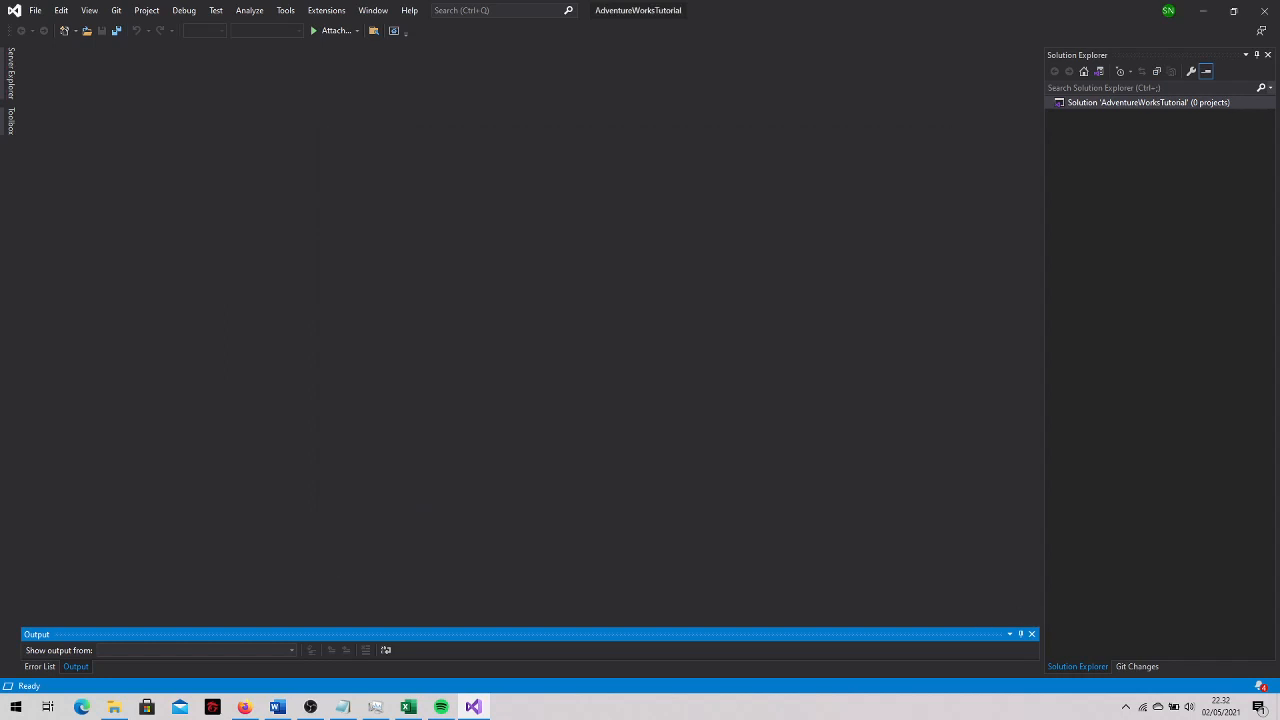
pyautogui.hotkey('alt', 'Tab')
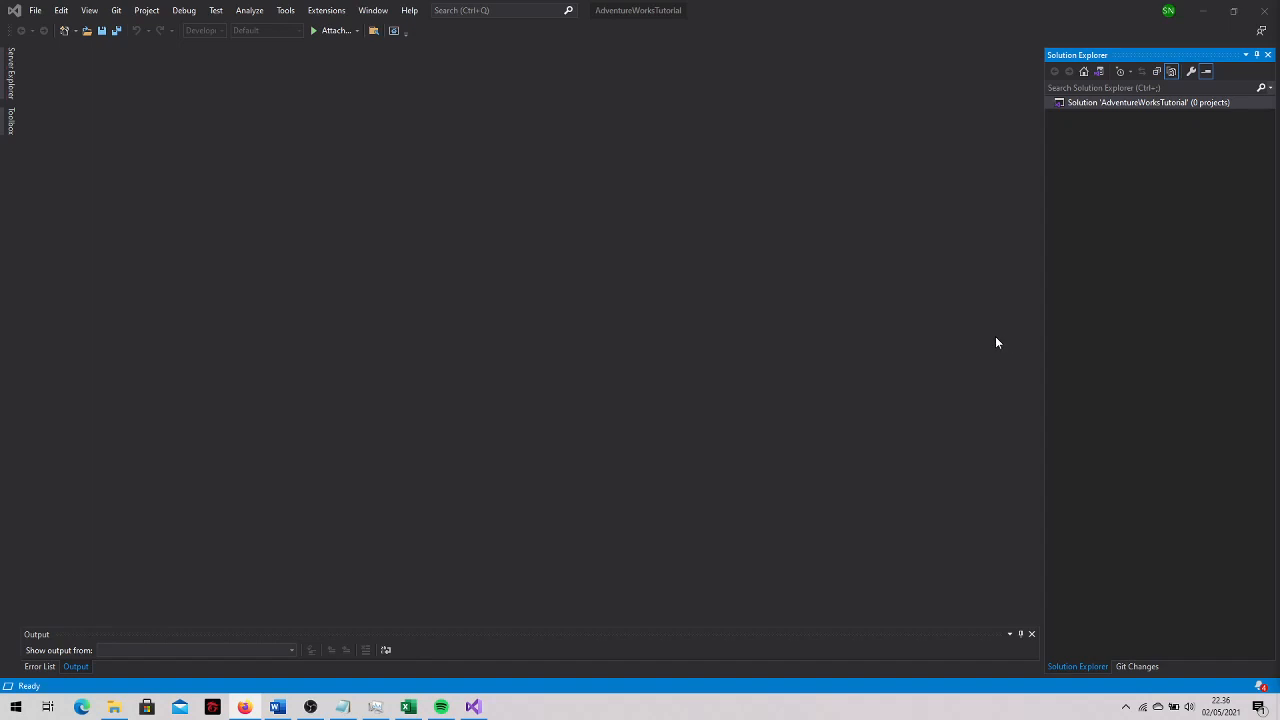
# Start adding a new project to the AdventureWorksTutorial solution from the Analysis Services Multidimensional and Data Mining Project template
pyautogui.rightClick(1067, 133)
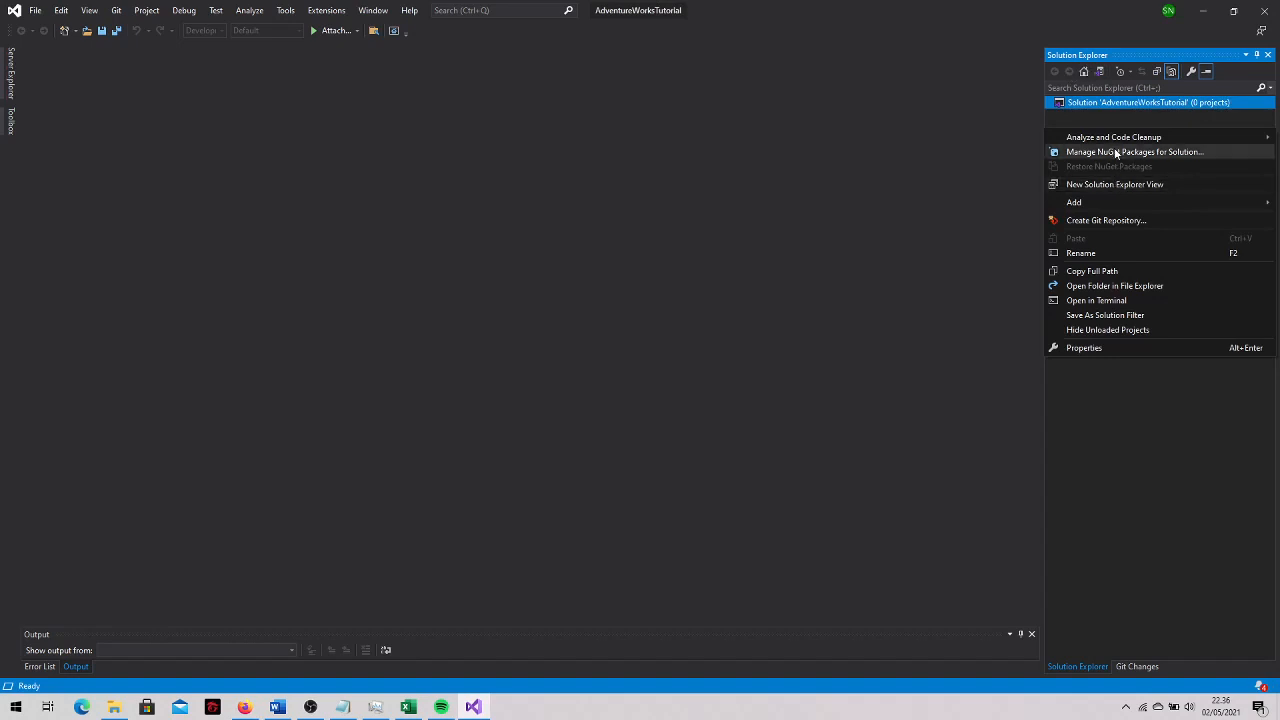
pyautogui.moveTo(1106, 204)
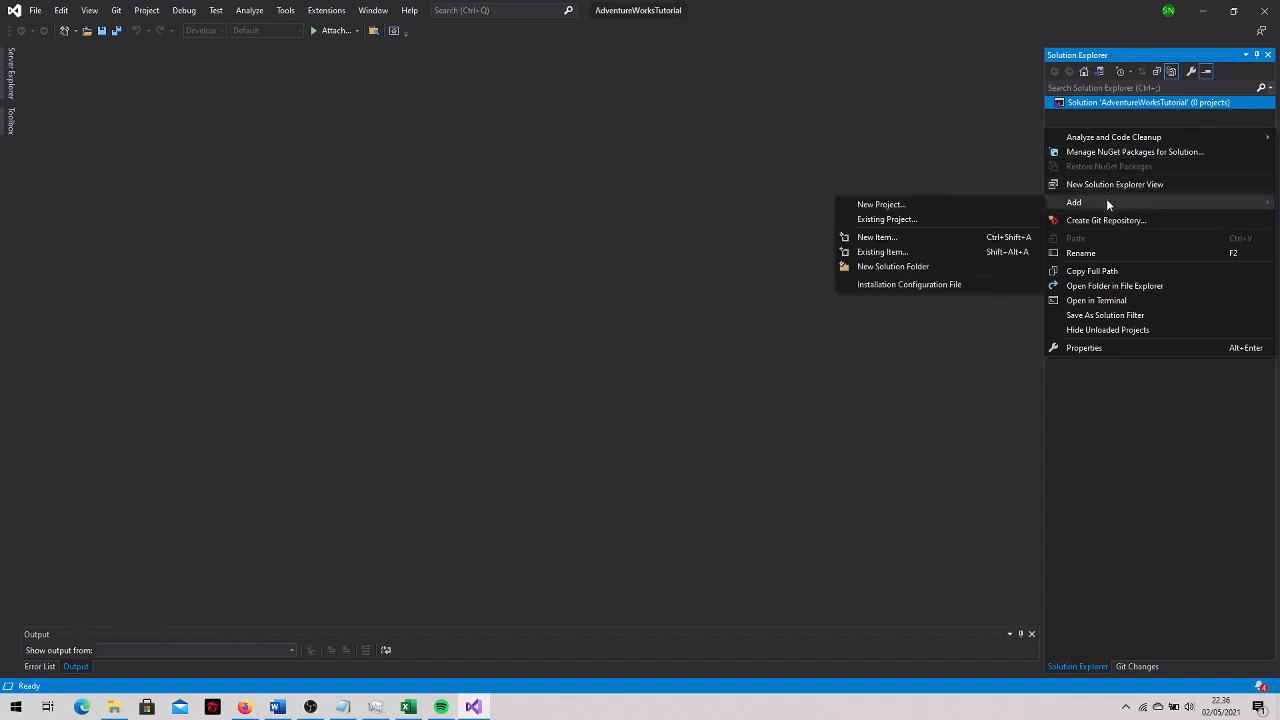
pyautogui.click(882, 205)
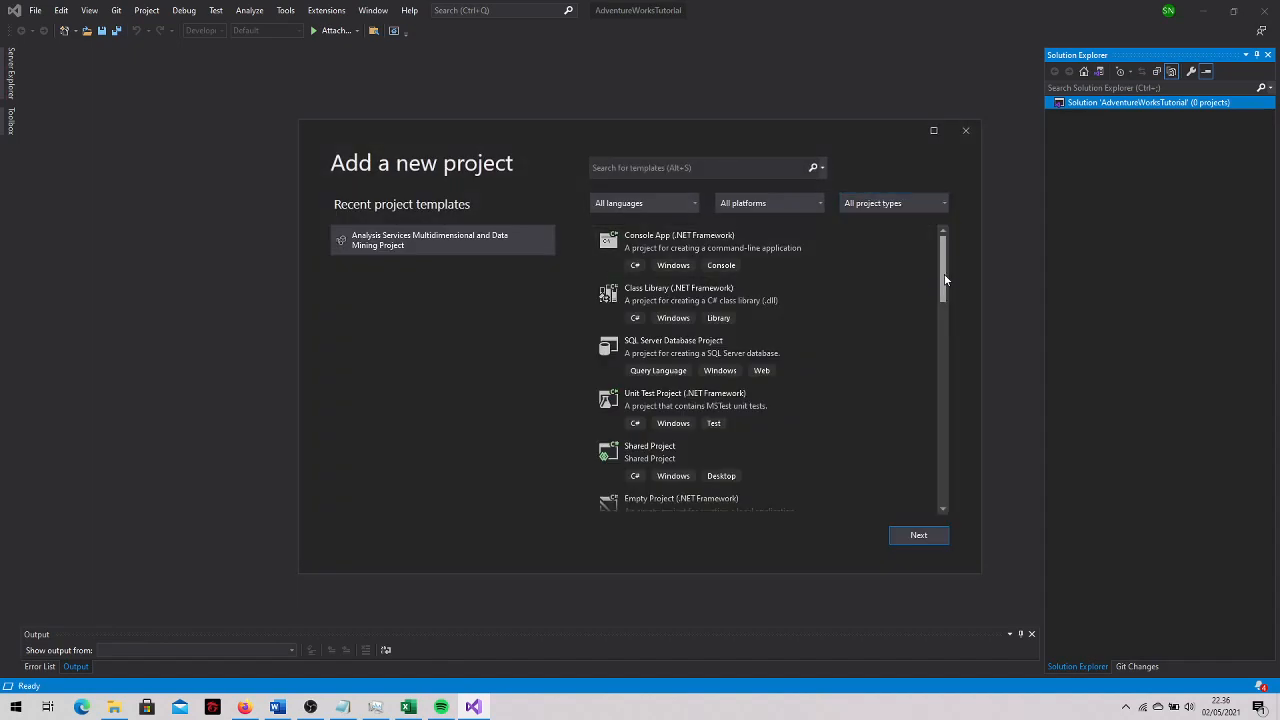
pyautogui.moveTo(945, 280); pyautogui.dragTo(930, 380)
pyautogui.scroll(-2, 928, 386)
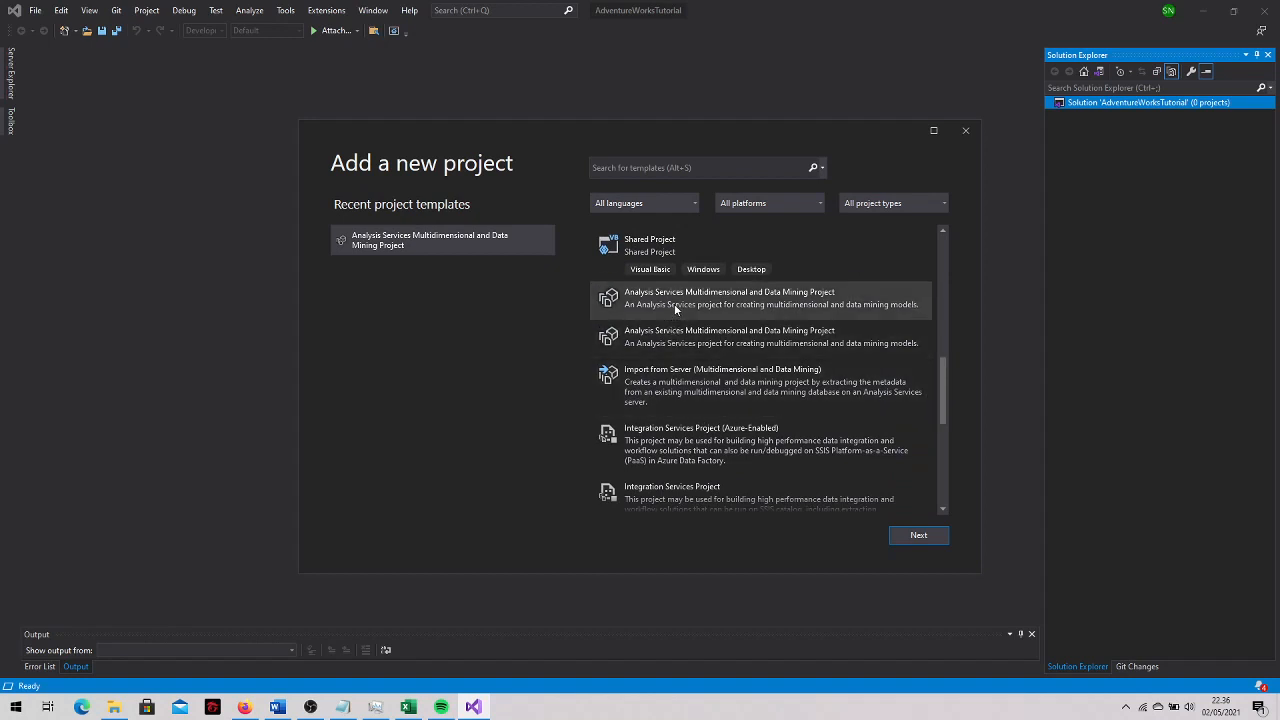
pyautogui.click(675, 309)
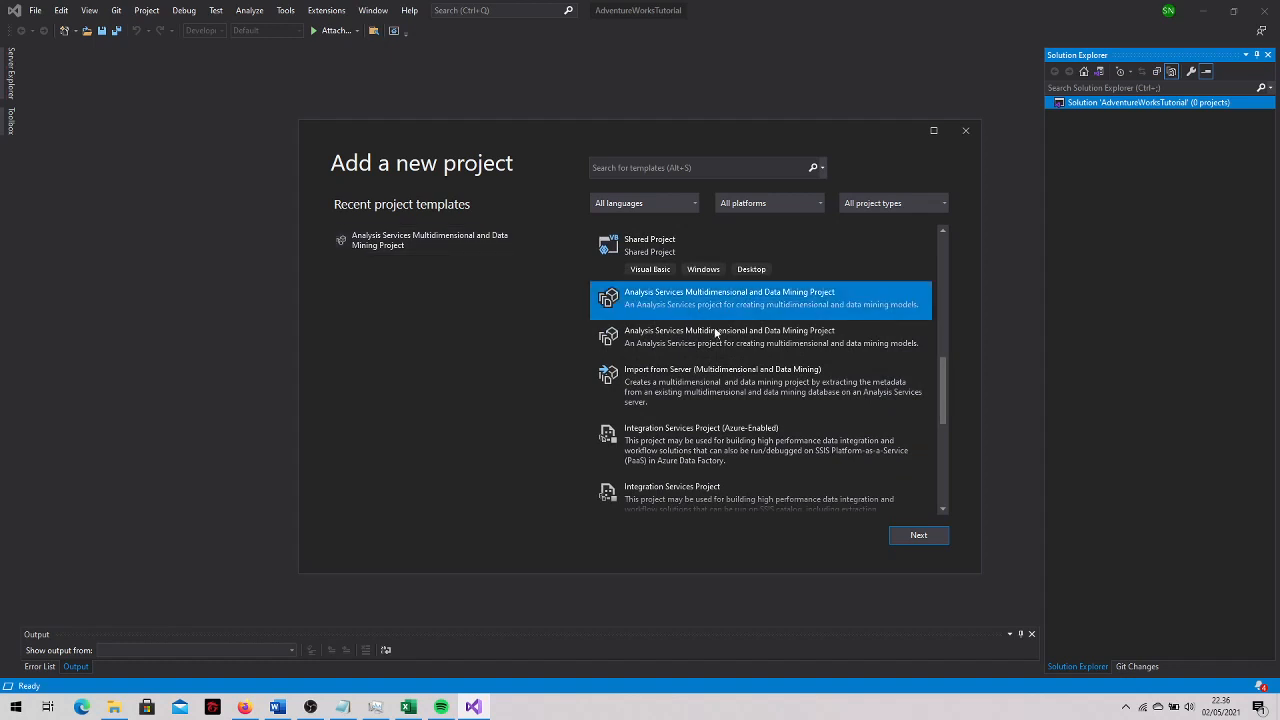
pyautogui.click(918, 536)
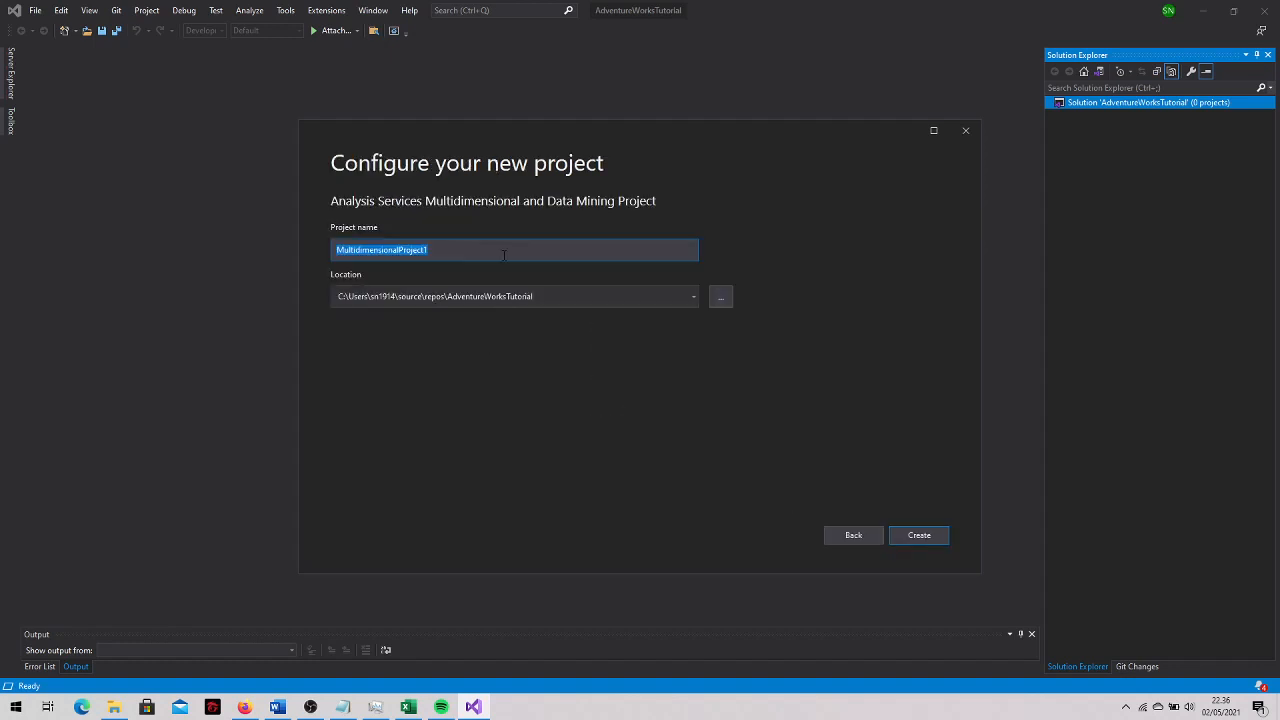
# Name the new project Analysis Services Tutorial and create it in the default location
pyautogui.write('Analys')
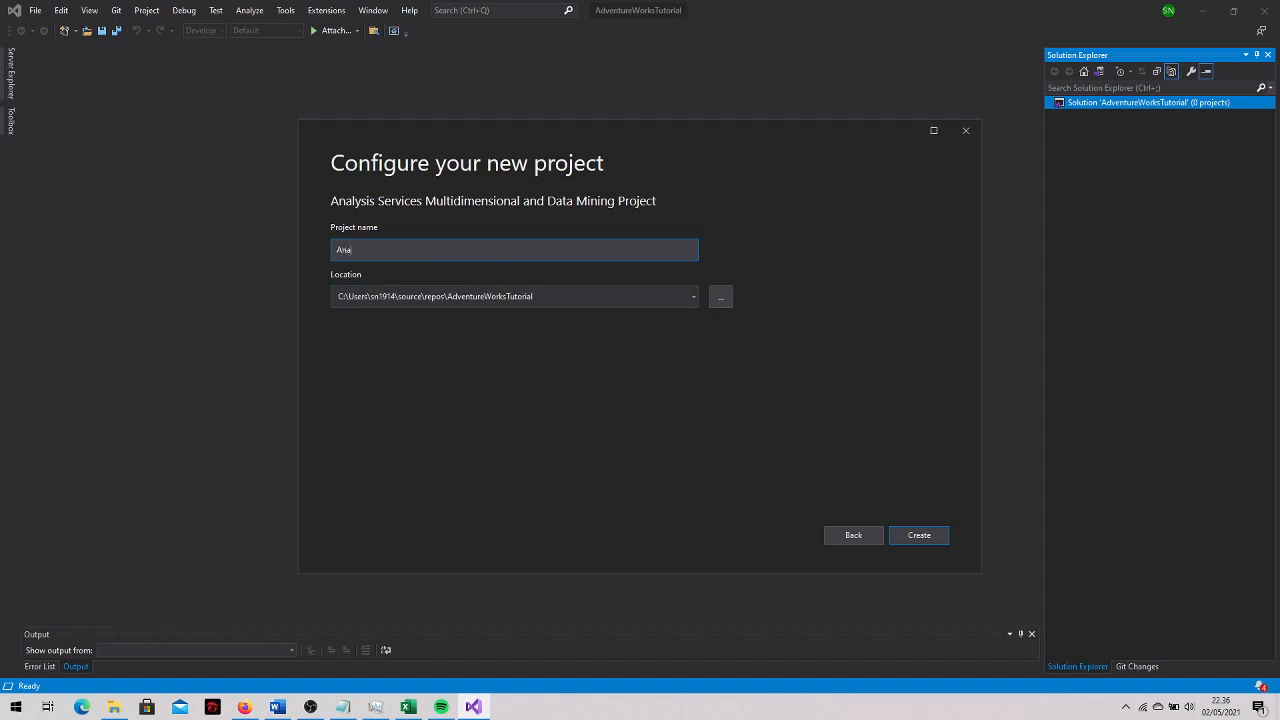
pyautogui.write('is P')
pyautogui.press('BackSpace')
pyautogui.write('Services Tutorial')
pyautogui.press('Return')
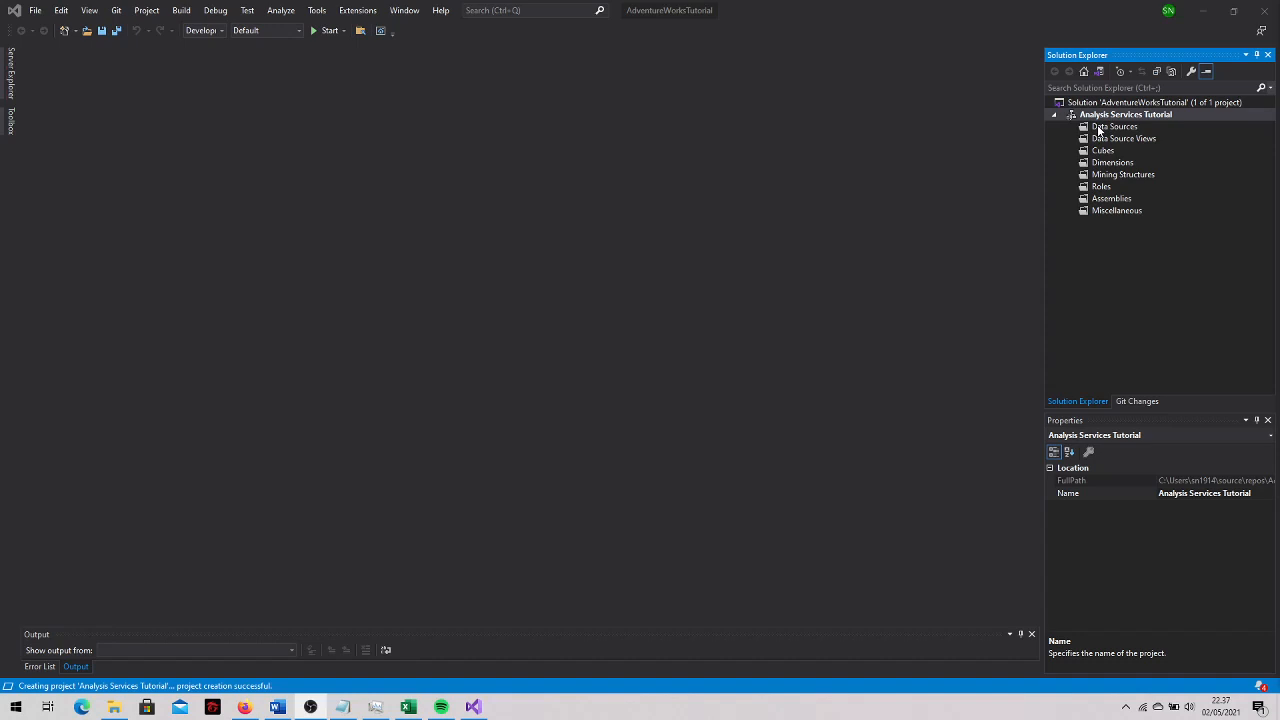
# Start a new data source in the Analysis Services Tutorial project and begin defining a new connection for it
pyautogui.click(1099, 130)
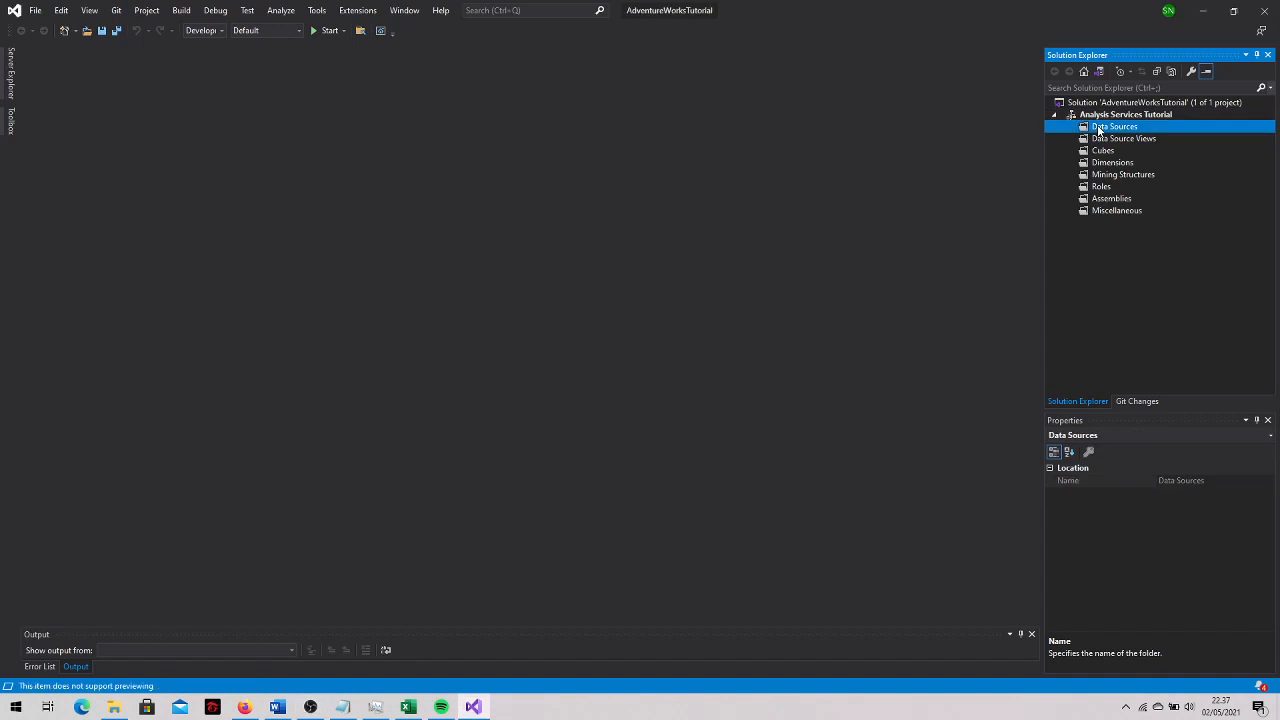
pyautogui.rightClick(1099, 130)
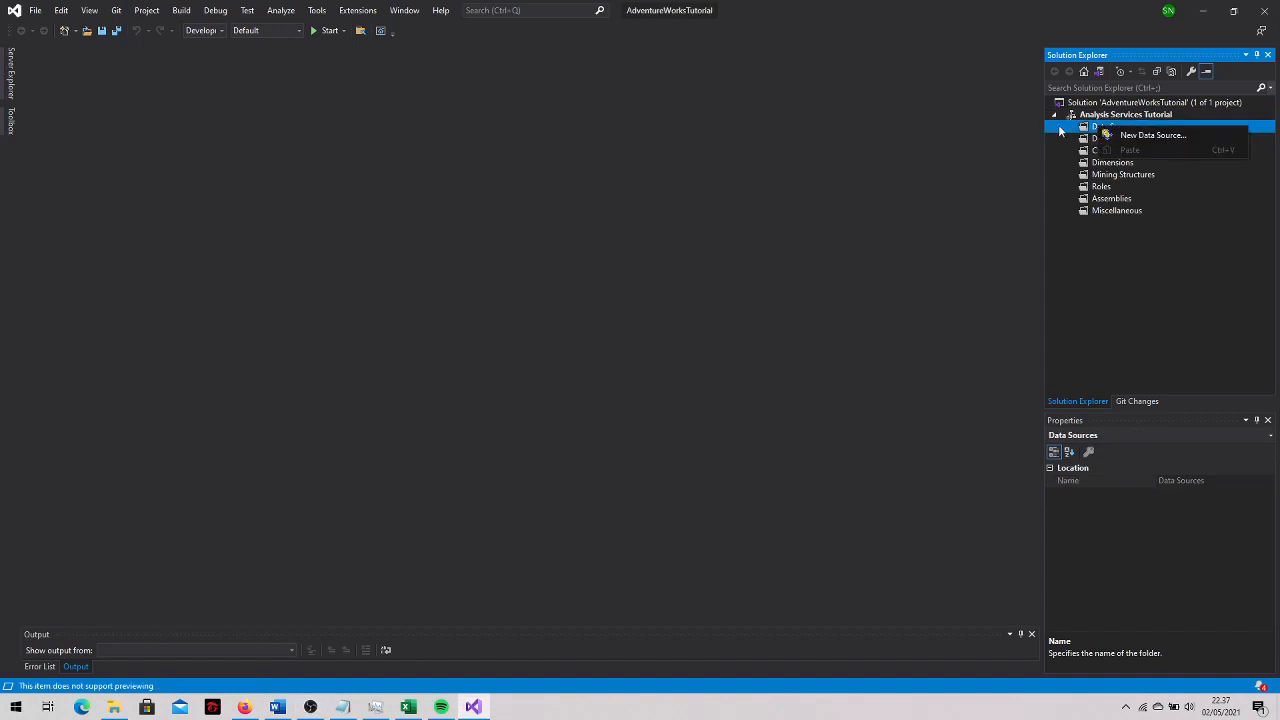
pyautogui.click(1136, 136)
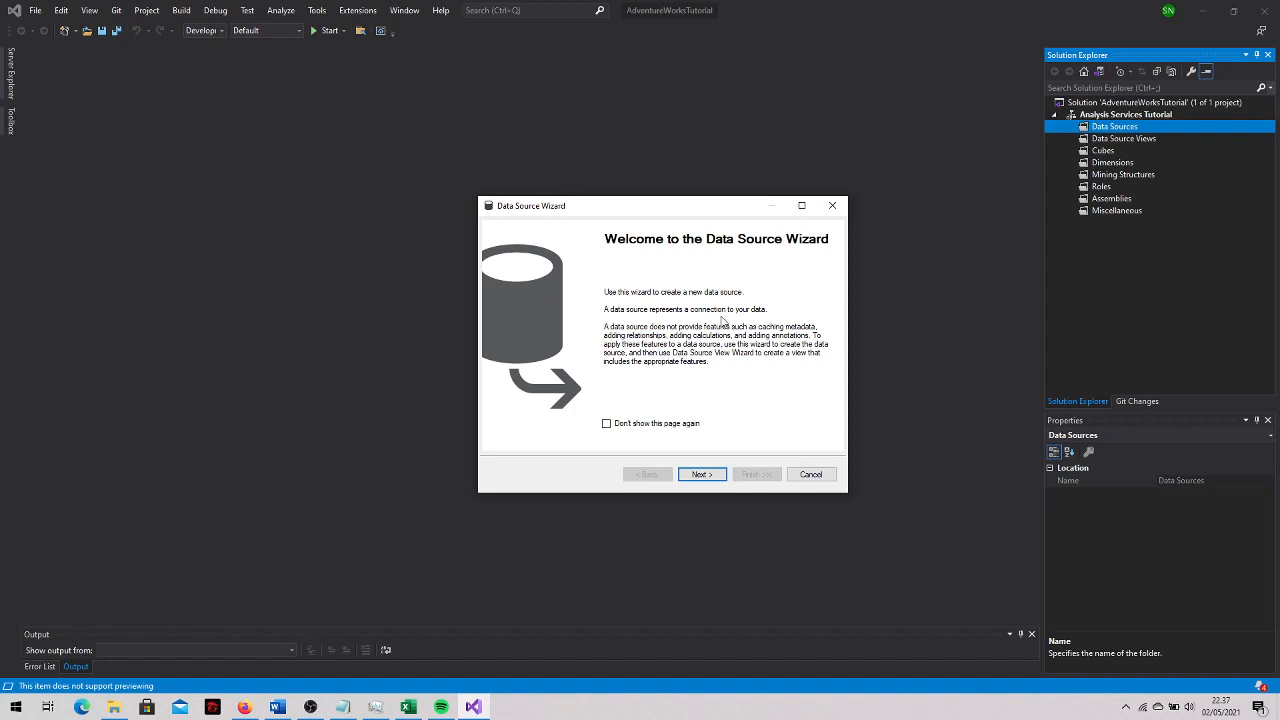
pyautogui.click(703, 474)
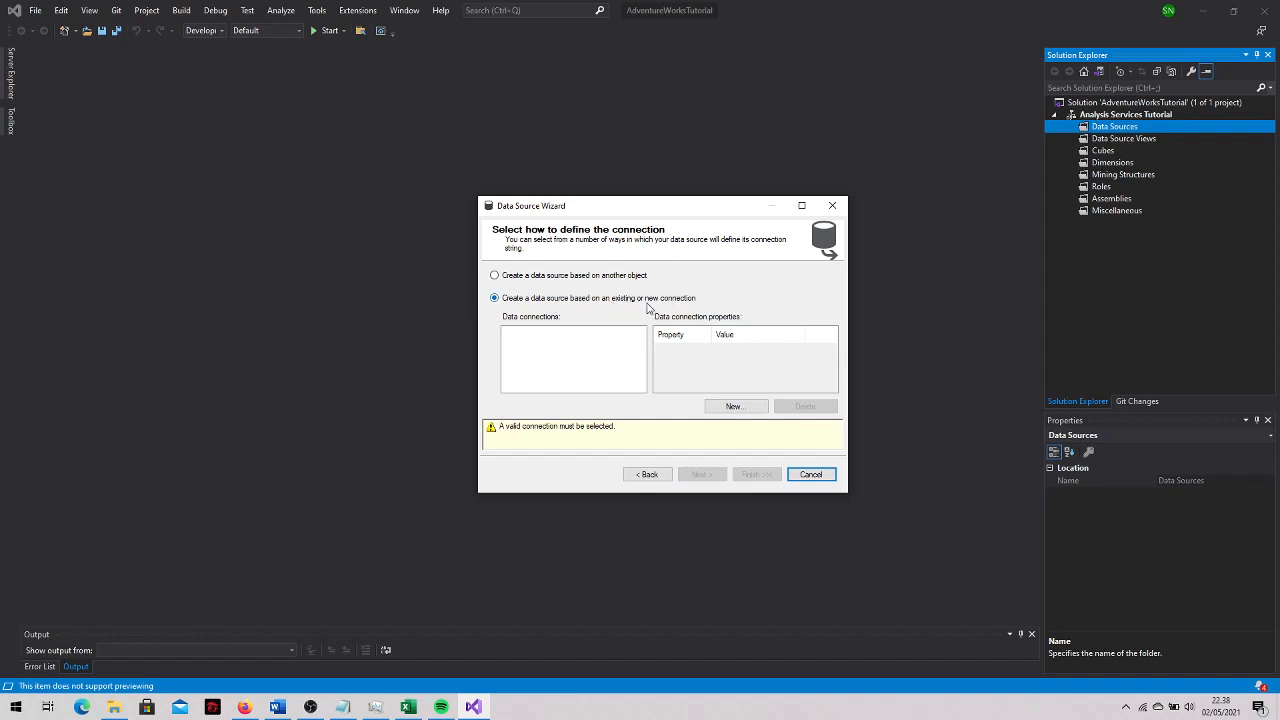
pyautogui.click(721, 408)
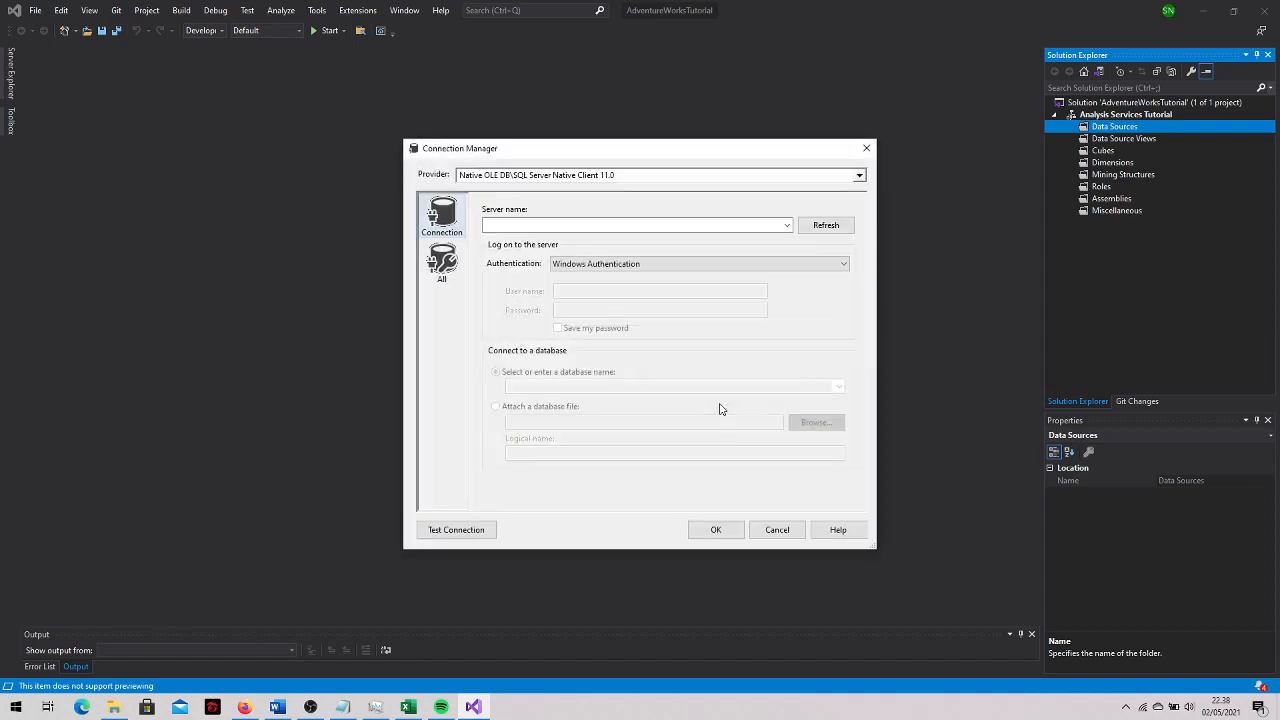
# Set the connection's server name to localhost and choose the AdventureWorksDW2019 database
pyautogui.click(788, 224)
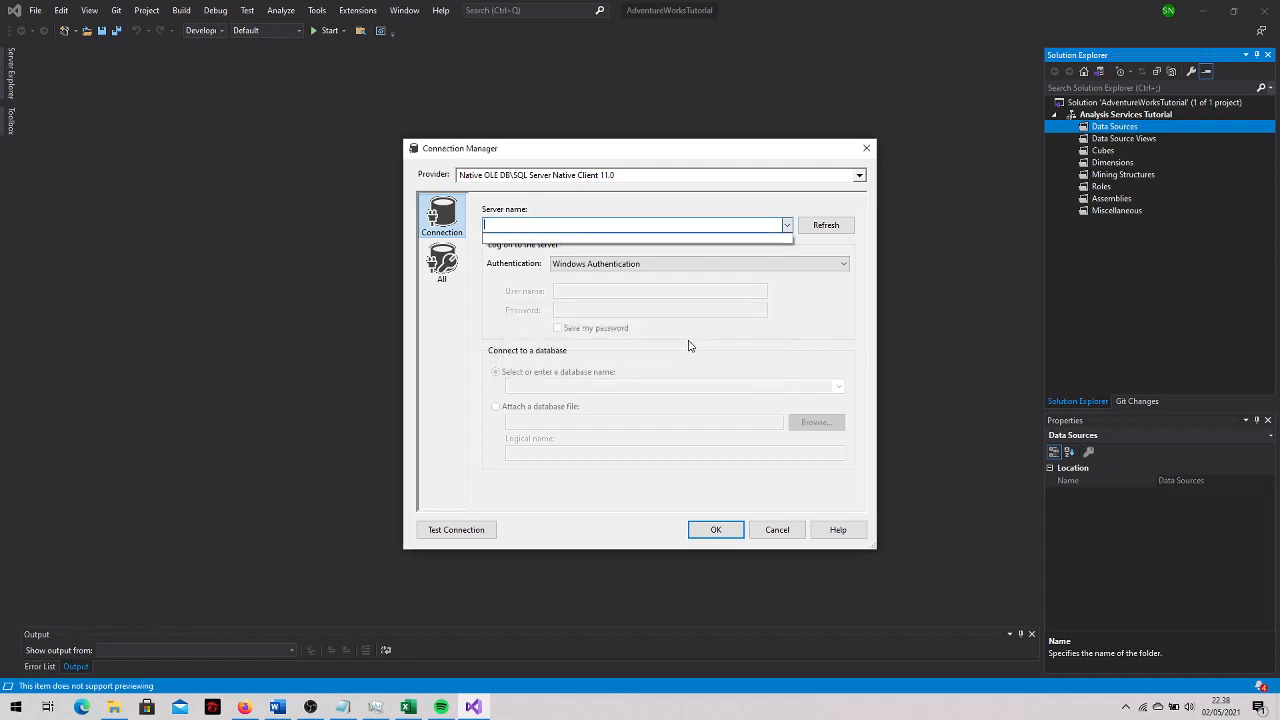
pyautogui.click(786, 228)
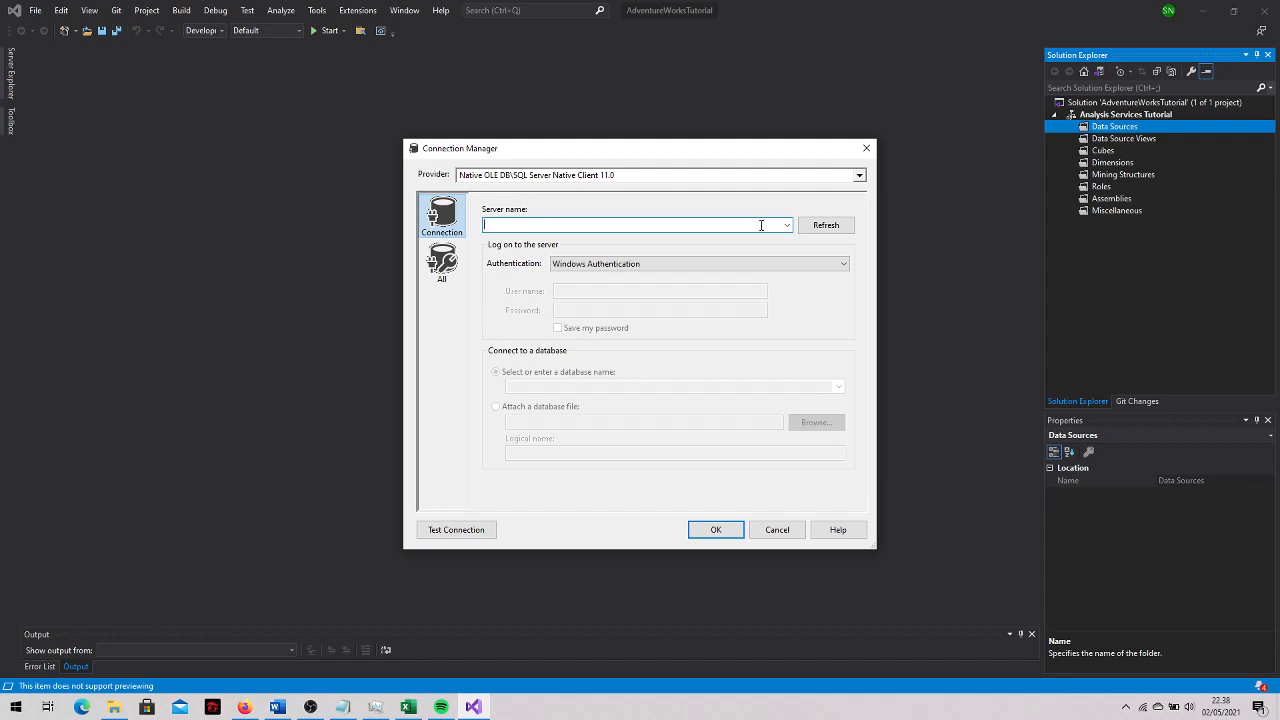
pyautogui.write('localho')
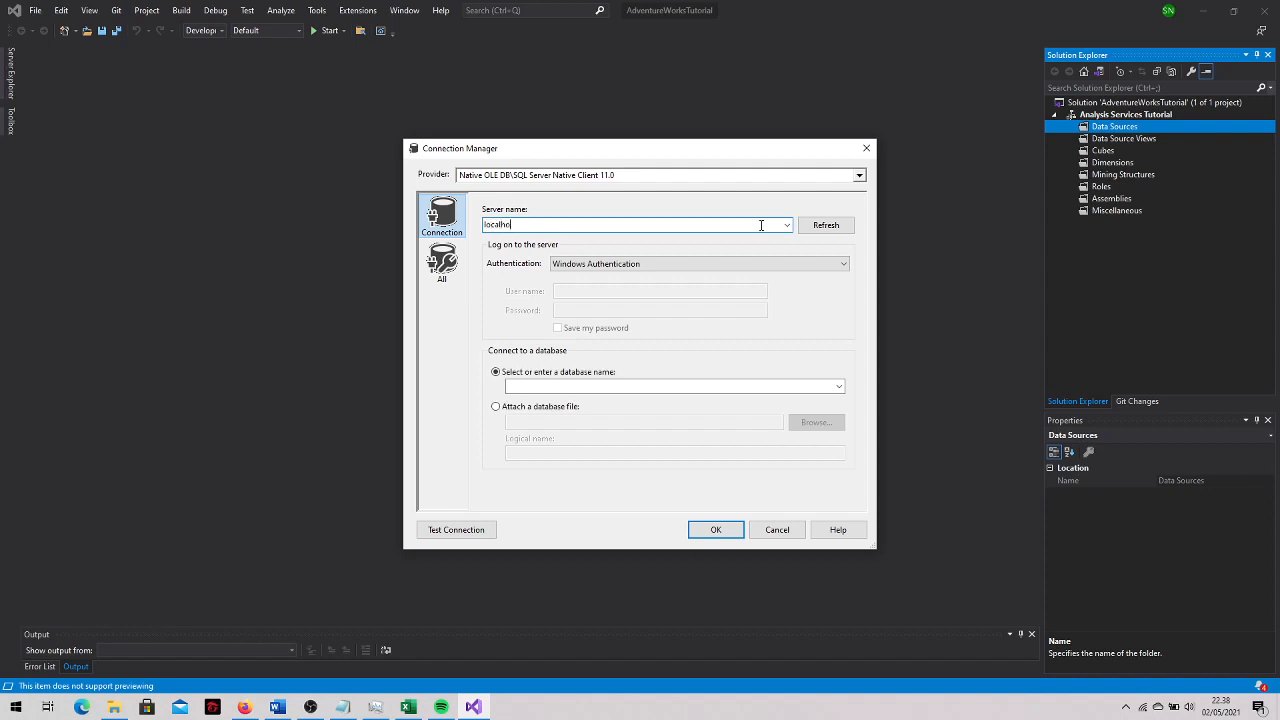
pyautogui.write('st')
pyautogui.click(839, 387)
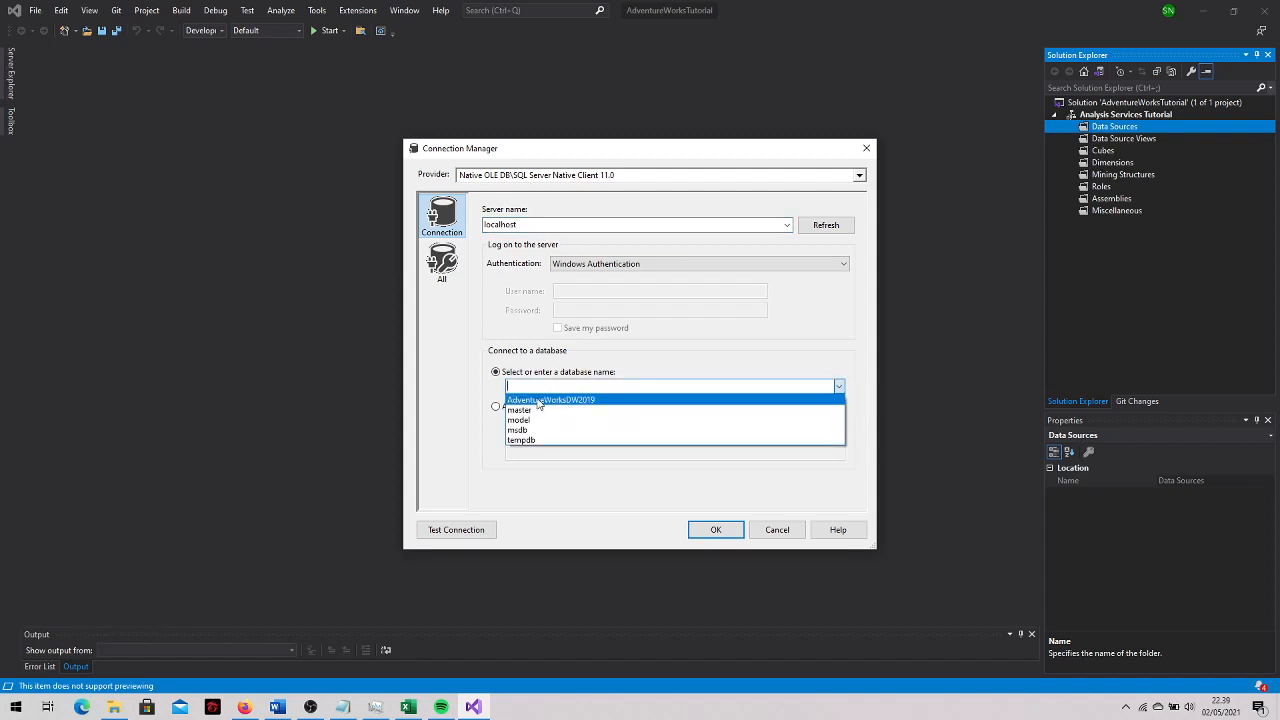
pyautogui.click(538, 401)
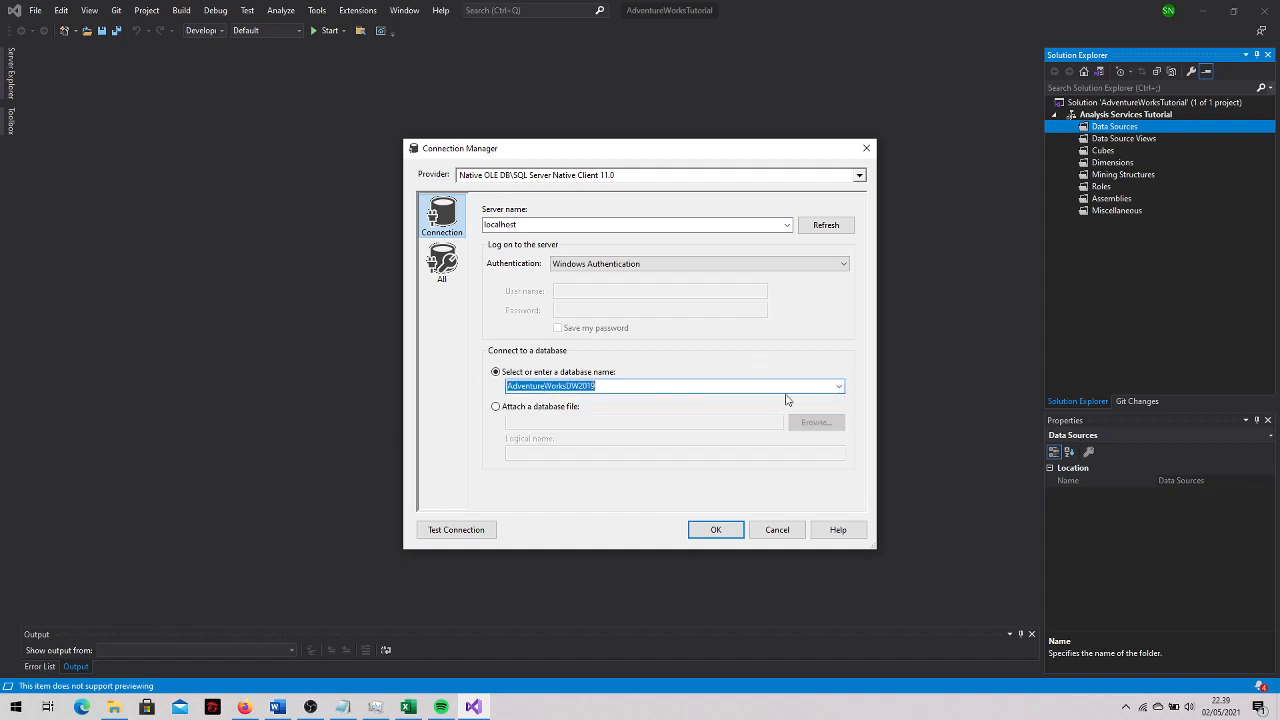
# Test the connection to the database and accept the connection settings
pyautogui.click(469, 532)
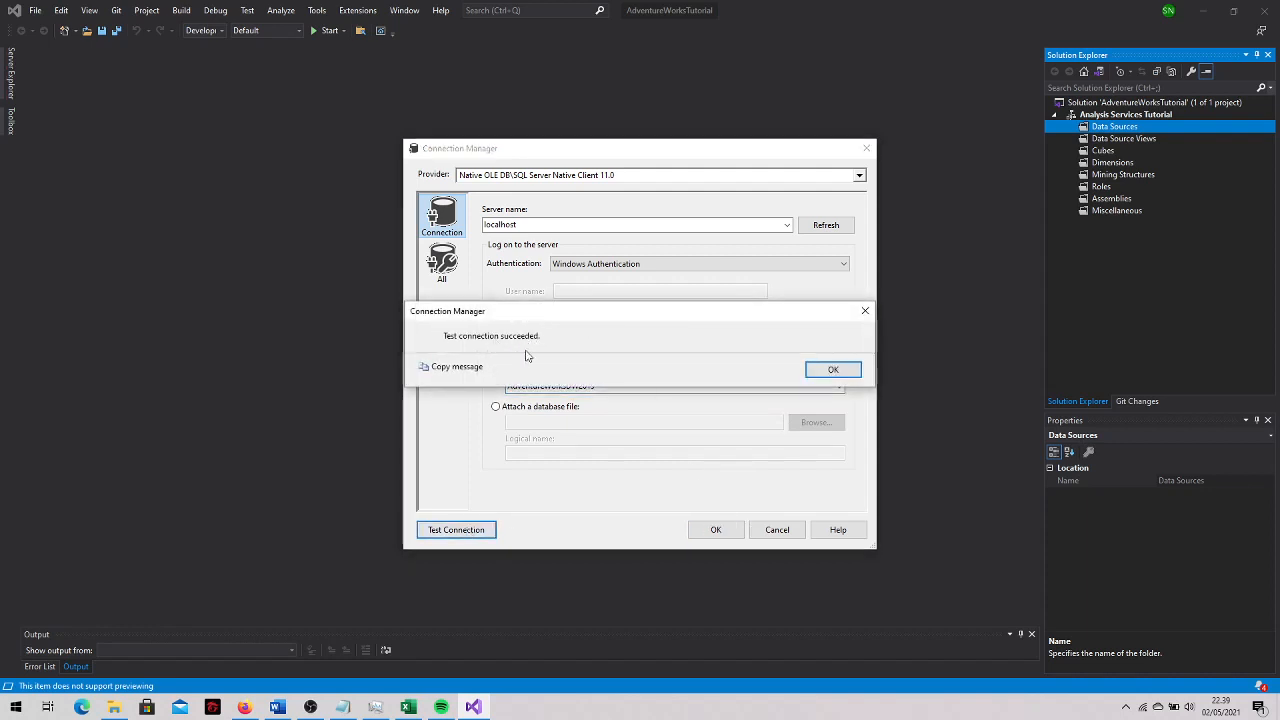
pyautogui.click(835, 371)
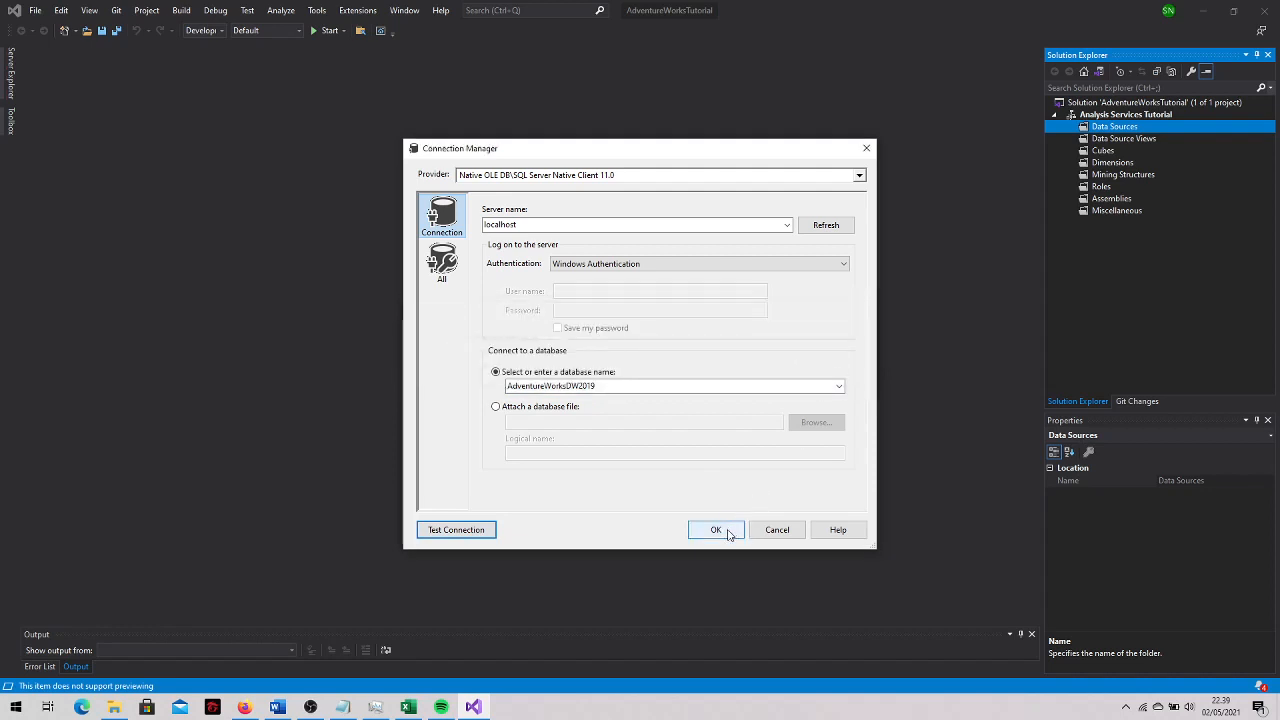
pyautogui.click(716, 530)
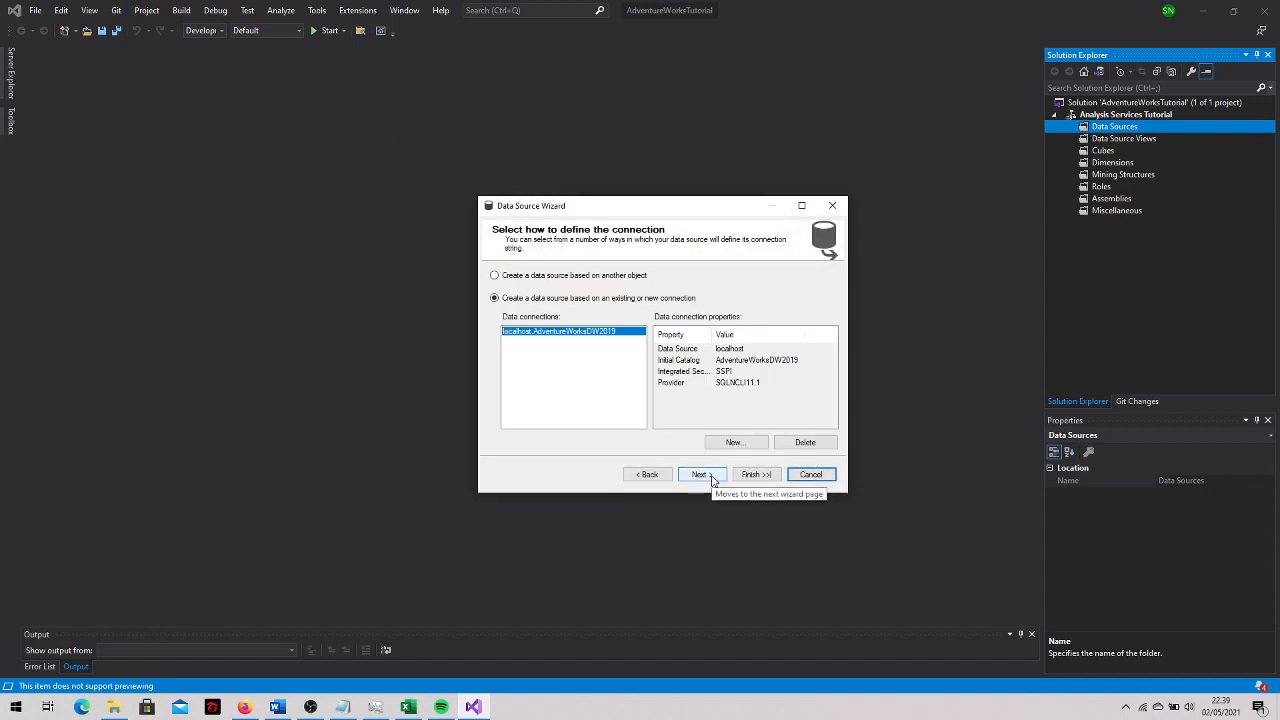
# Use the credentials of the current user for impersonation, finish the data source as Adventure Works DW2019 and select it in the project
pyautogui.click(712, 481)
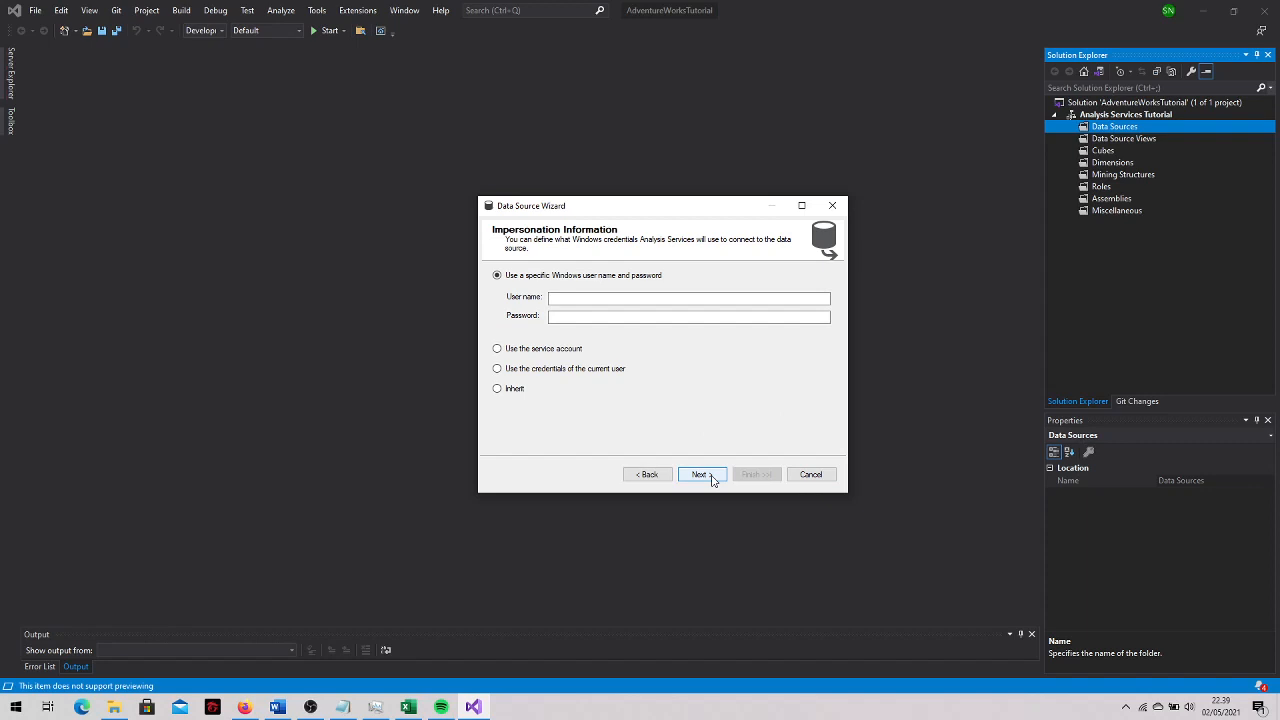
pyautogui.click(529, 372)
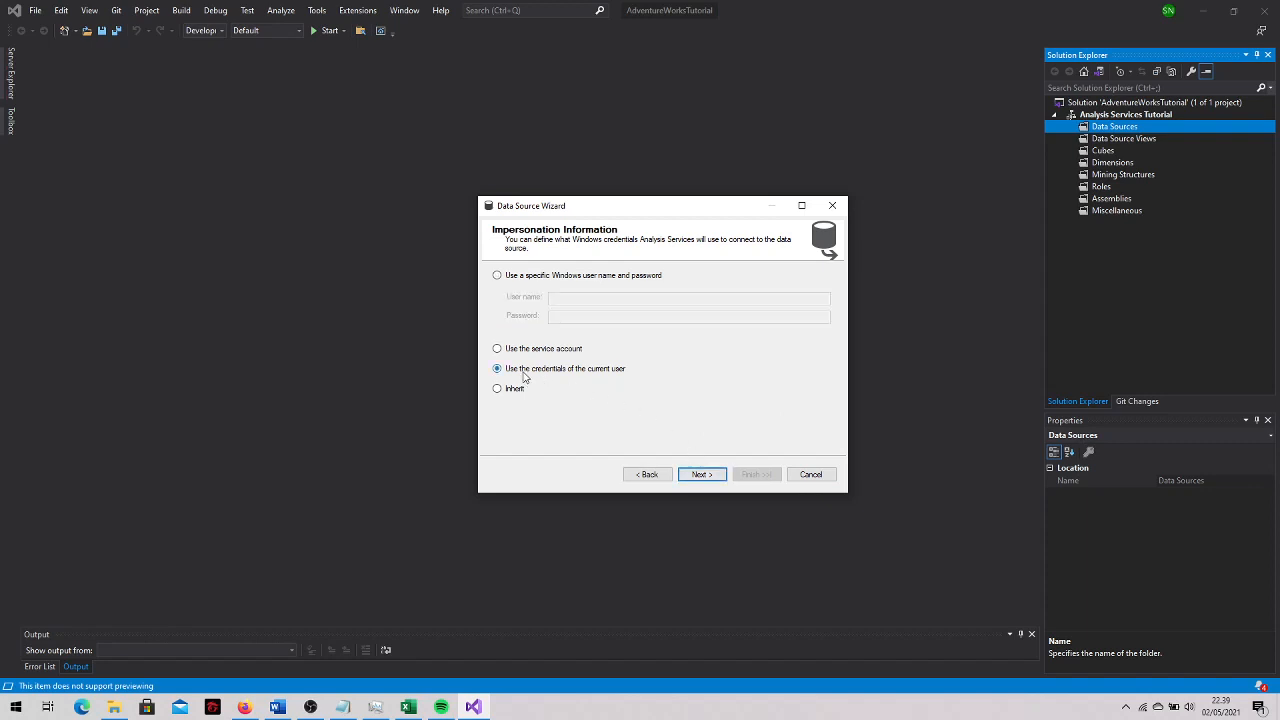
pyautogui.click(703, 475)
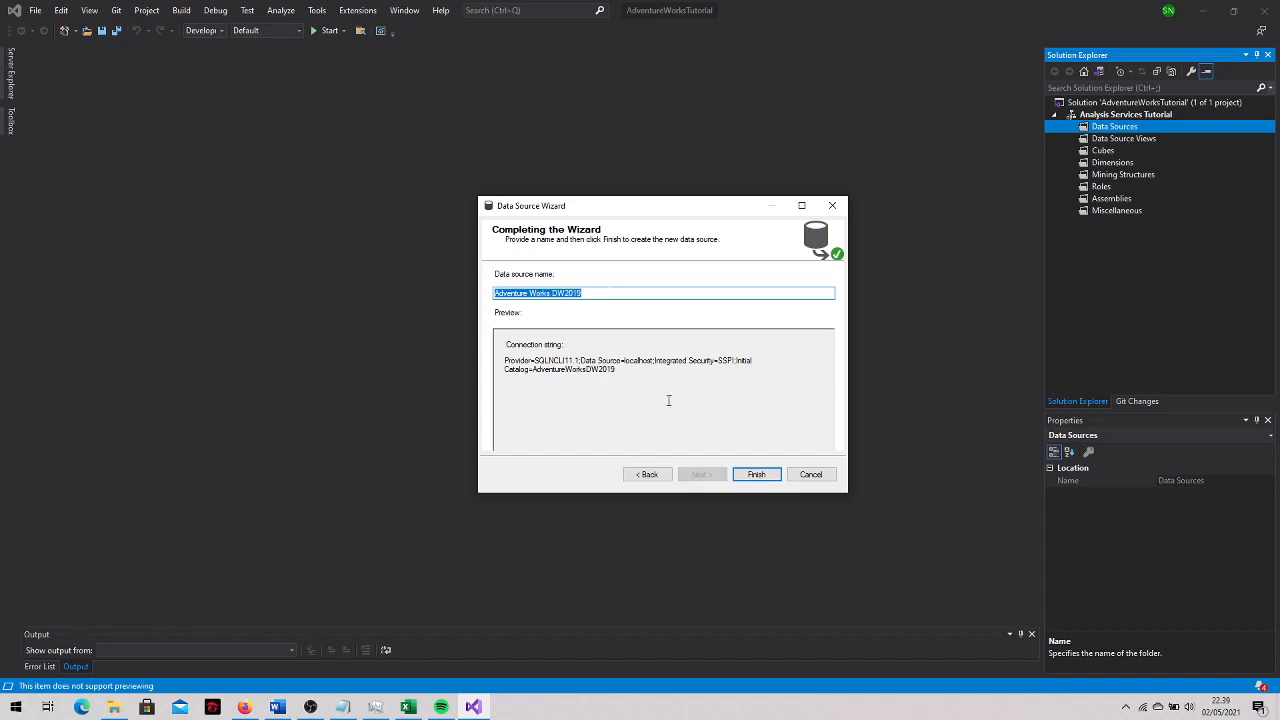
pyautogui.click(756, 475)
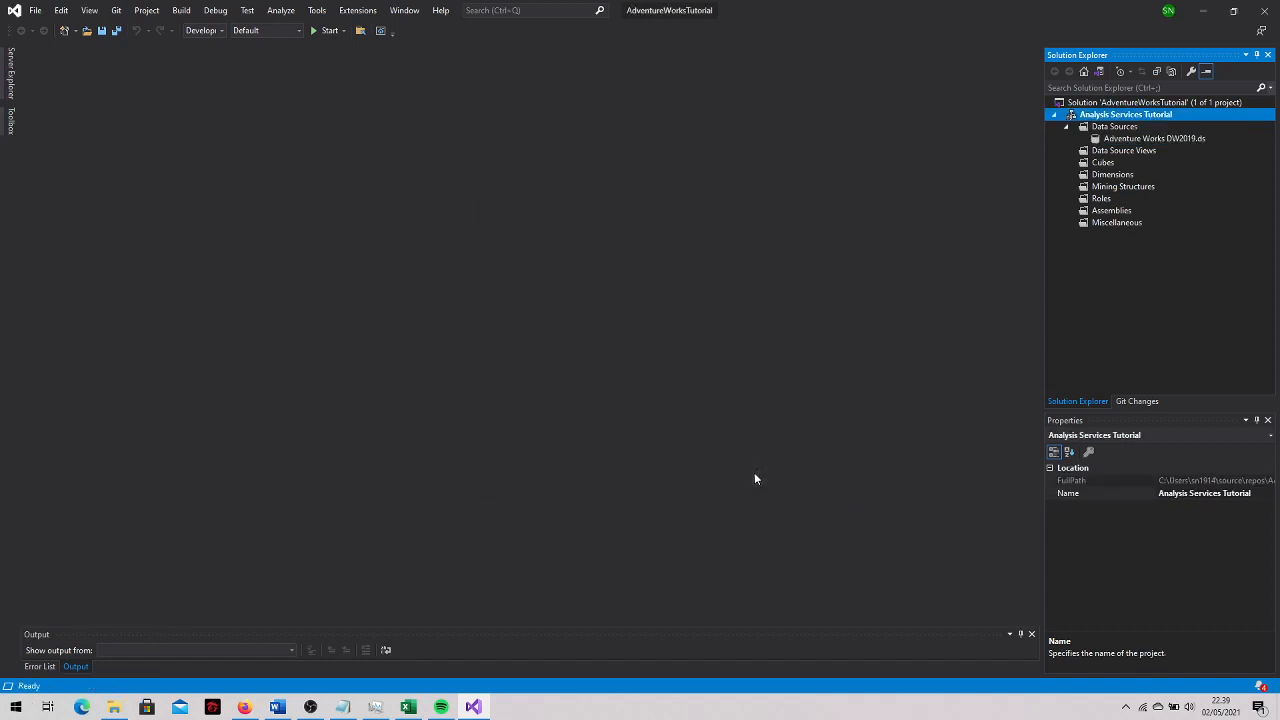
pyautogui.click(1110, 140)
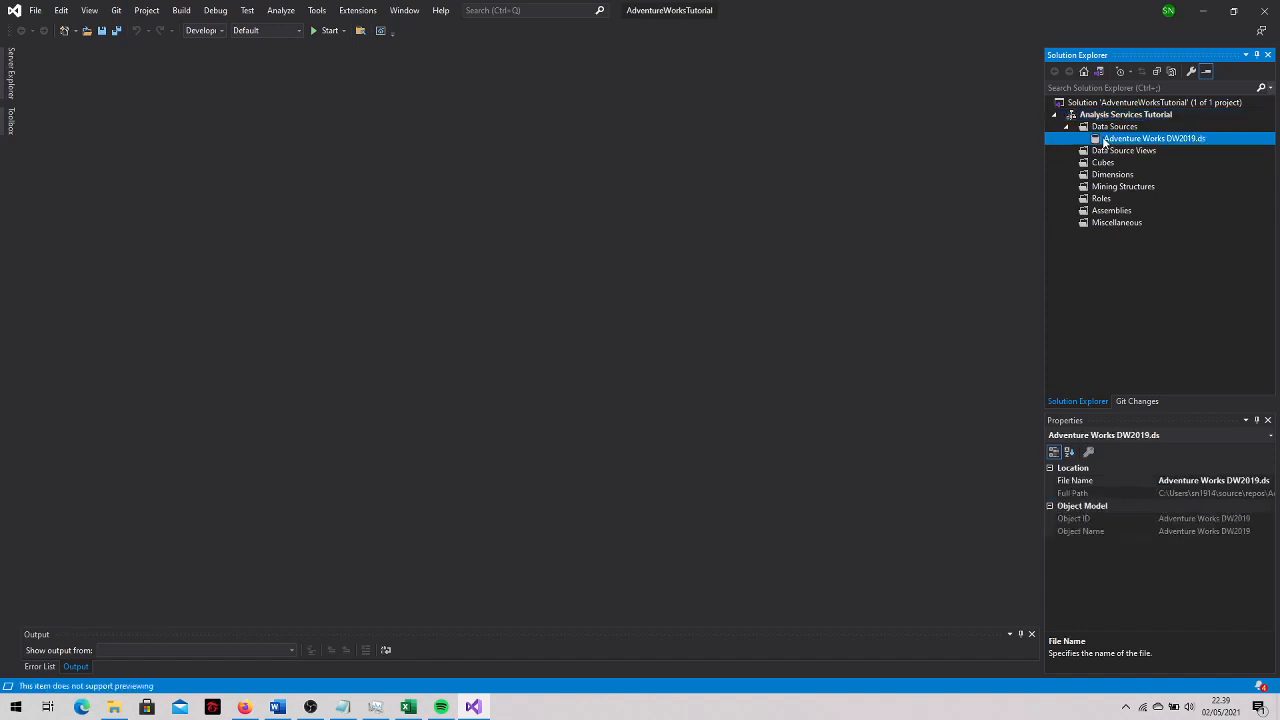
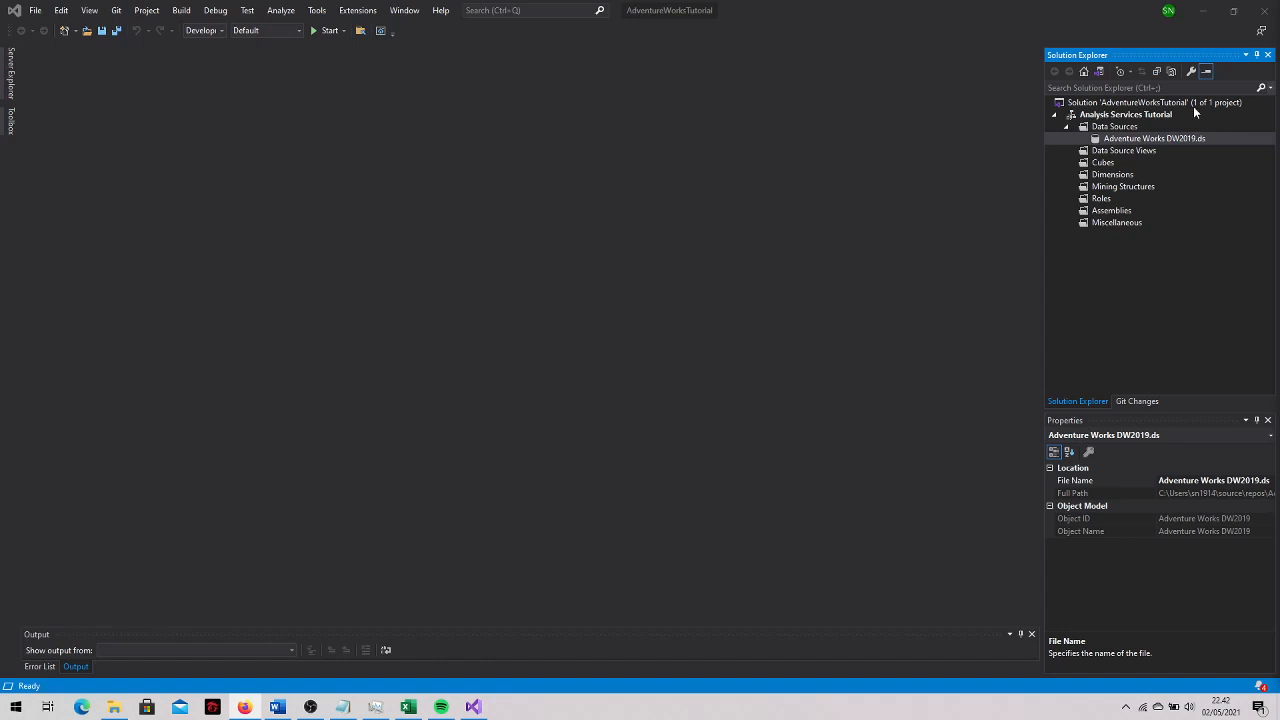
# Start a new data source view based on Adventure Works DW2019 and proceed to choosing its tables and views
pyautogui.rightClick(1097, 152)
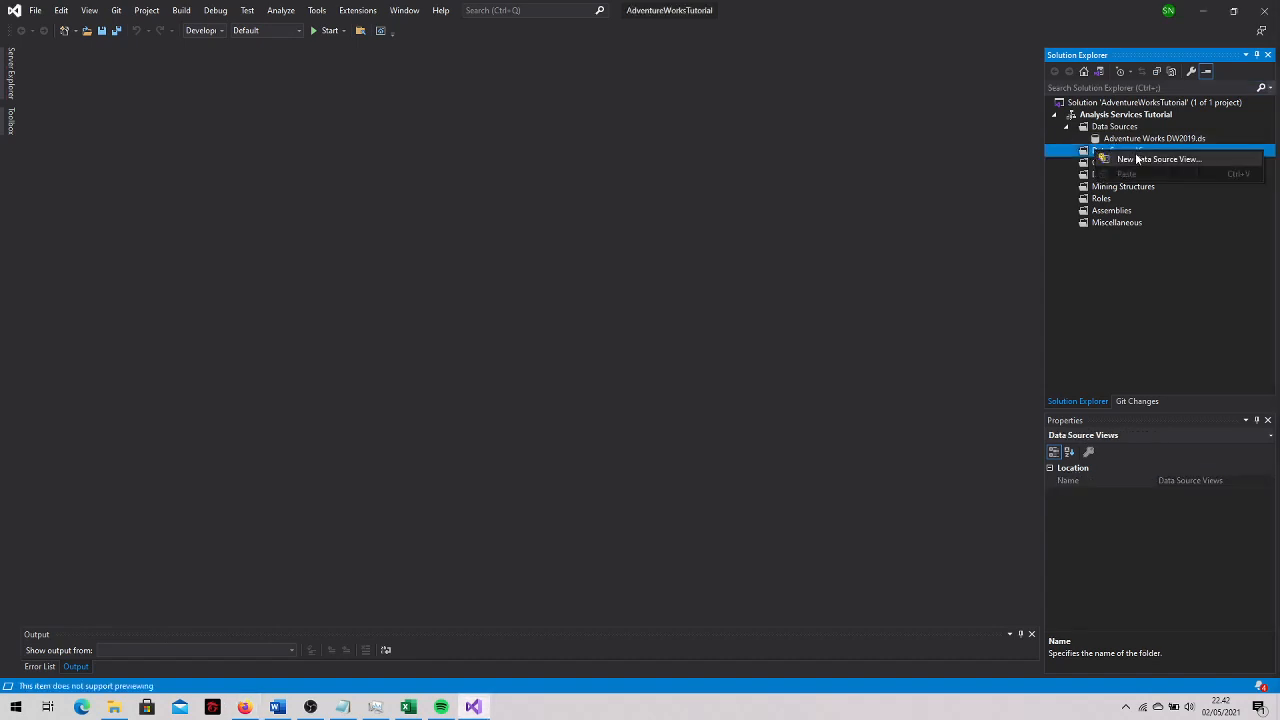
pyautogui.click(1150, 159)
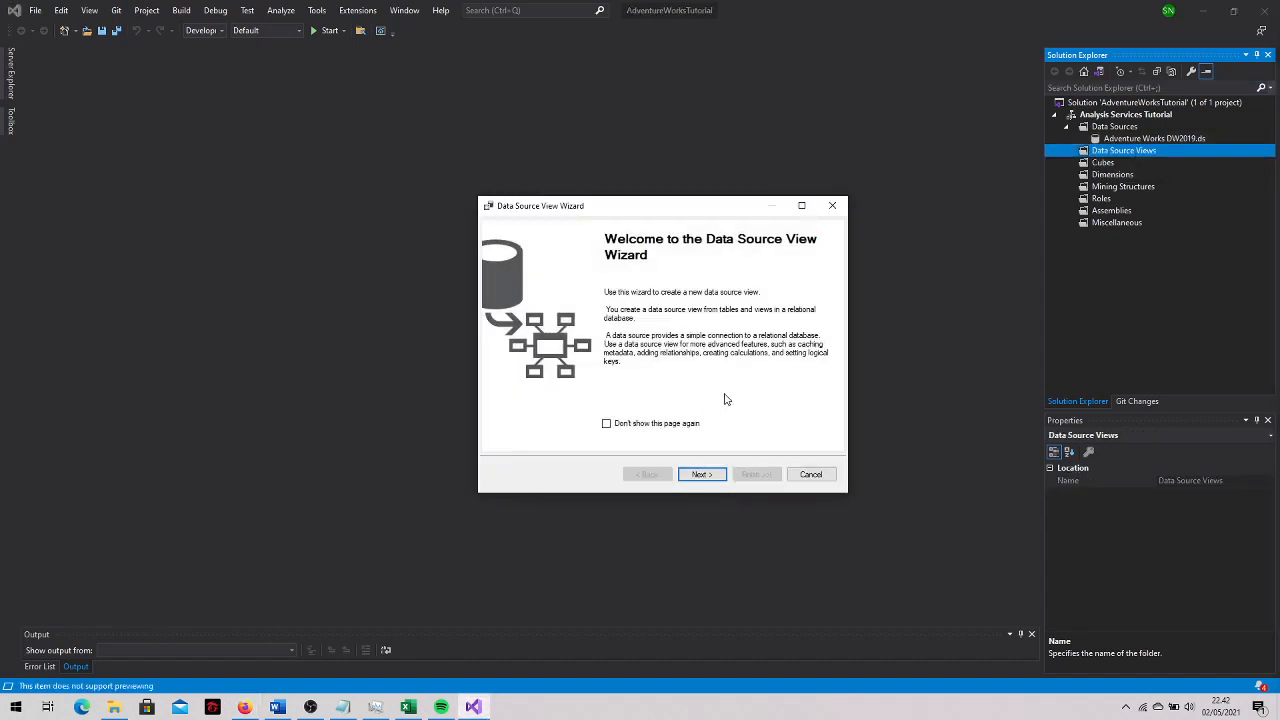
pyautogui.click(702, 475)
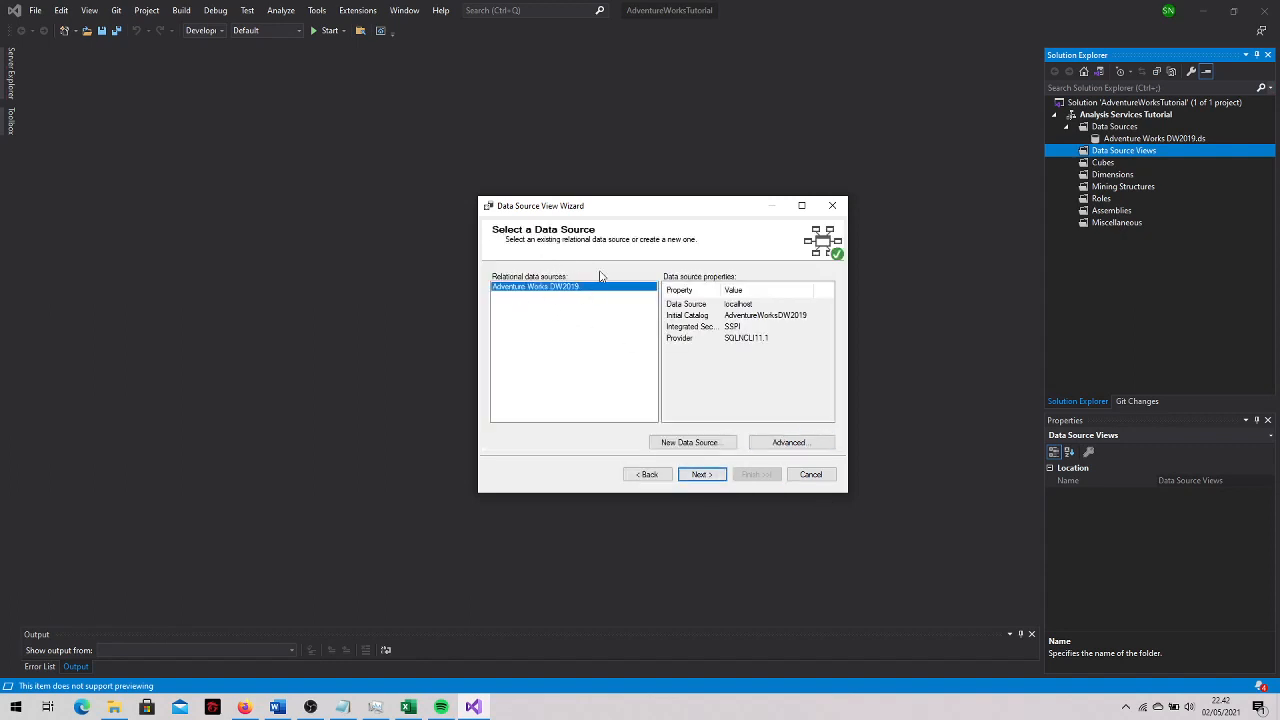
pyautogui.click(716, 476)
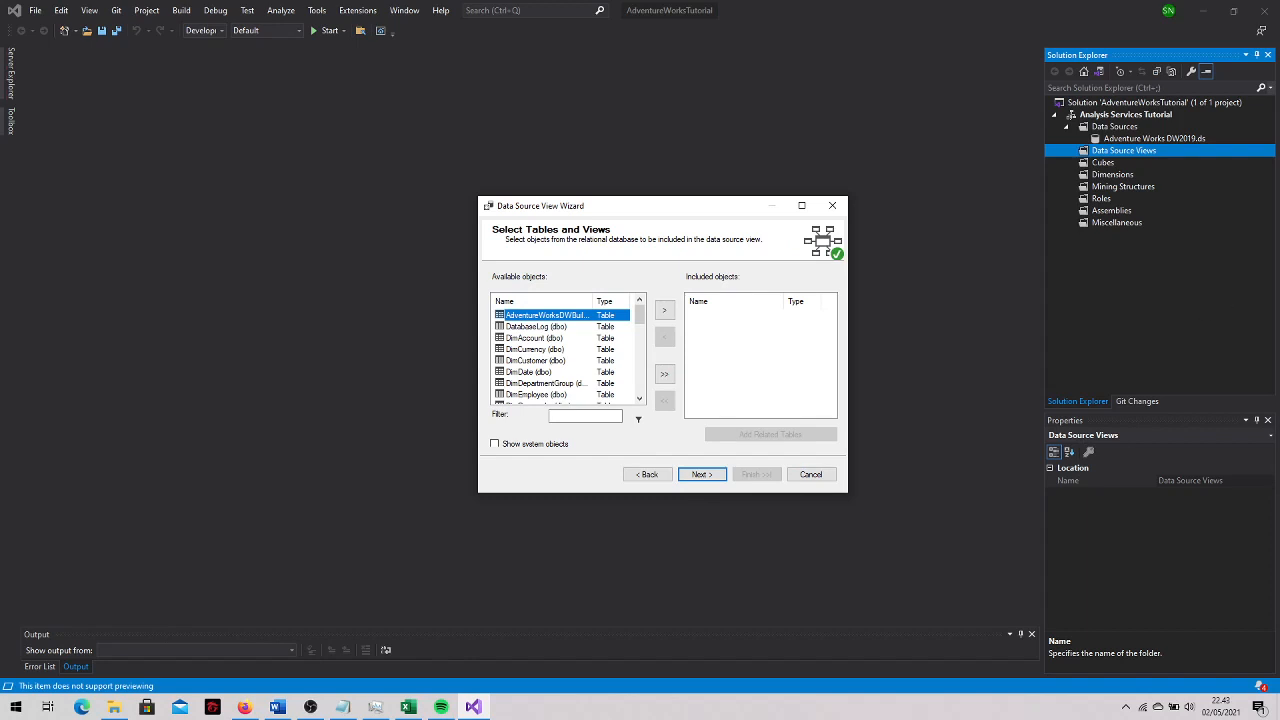
pyautogui.hotkey('alt', 'Tab')
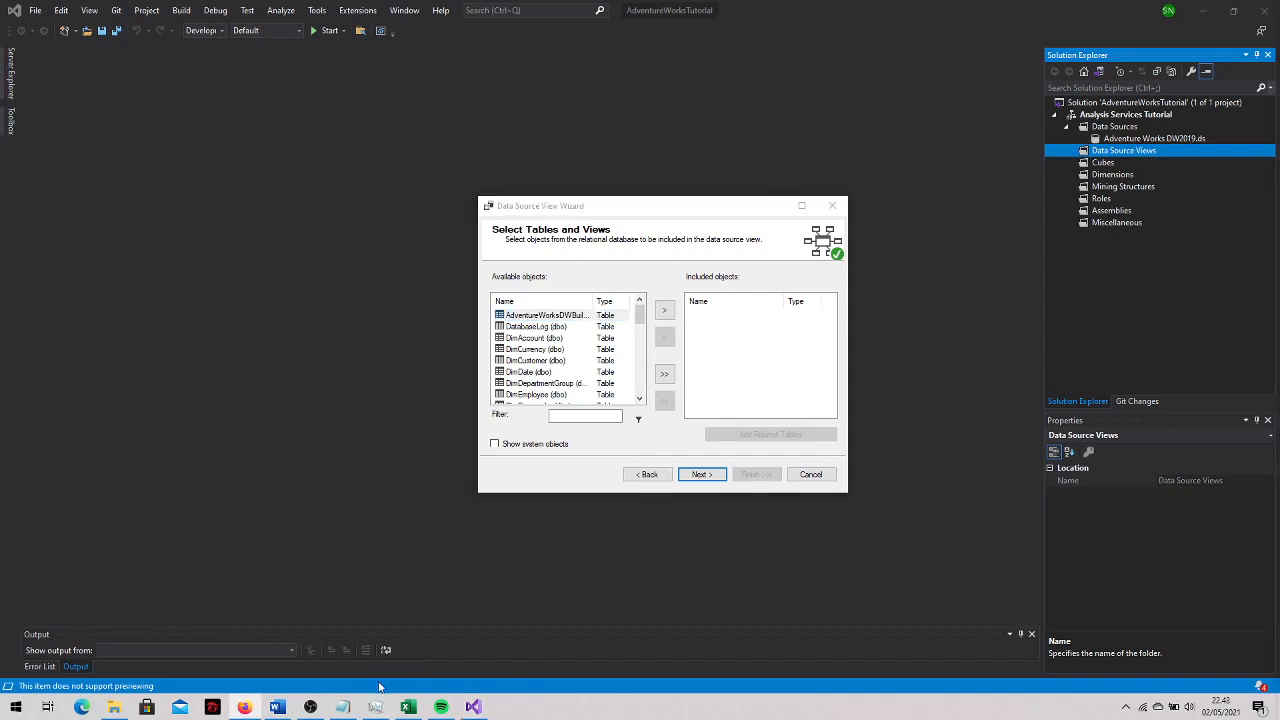
pyautogui.click(342, 707)
pyautogui.click(850, 375)
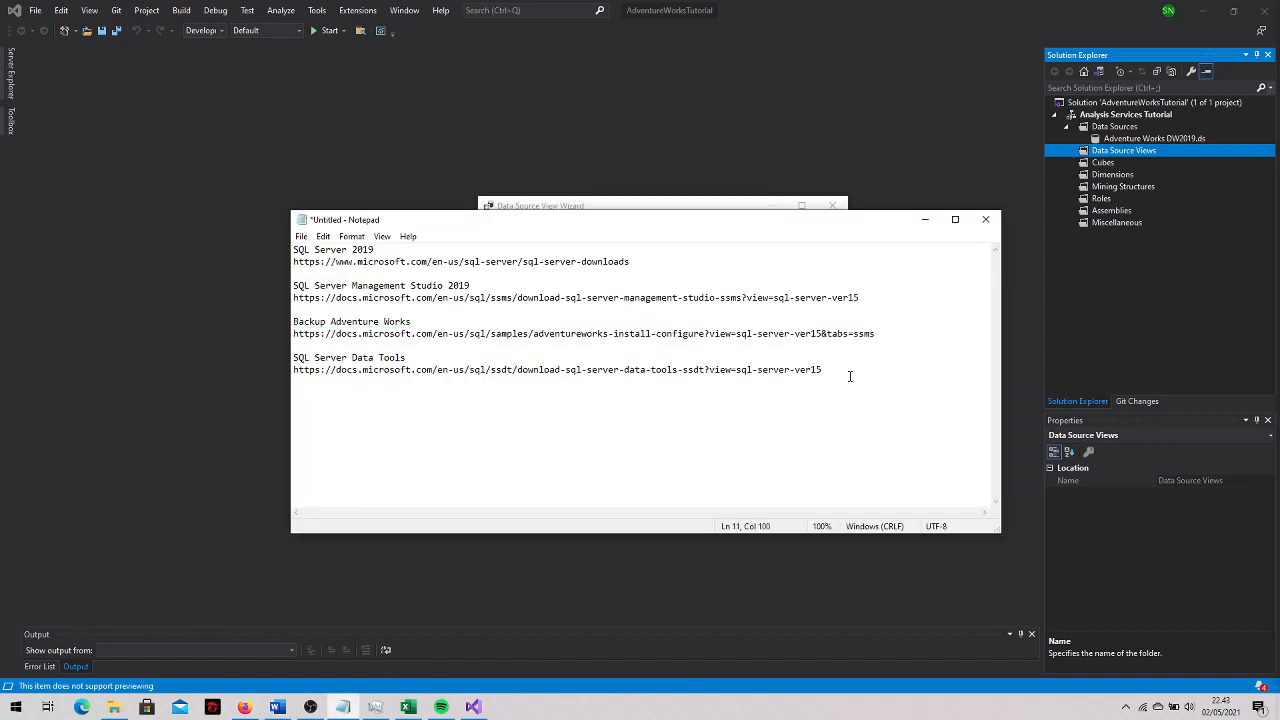
pyautogui.press('Return')
pyautogui.press('Return')
pyautogui.write('https://docs.microsoft.com/en-us/analysis-services/multidimensional-tutorial/lesson-1-3-defining-a-data-source-view?view=asallproducts-allversions')
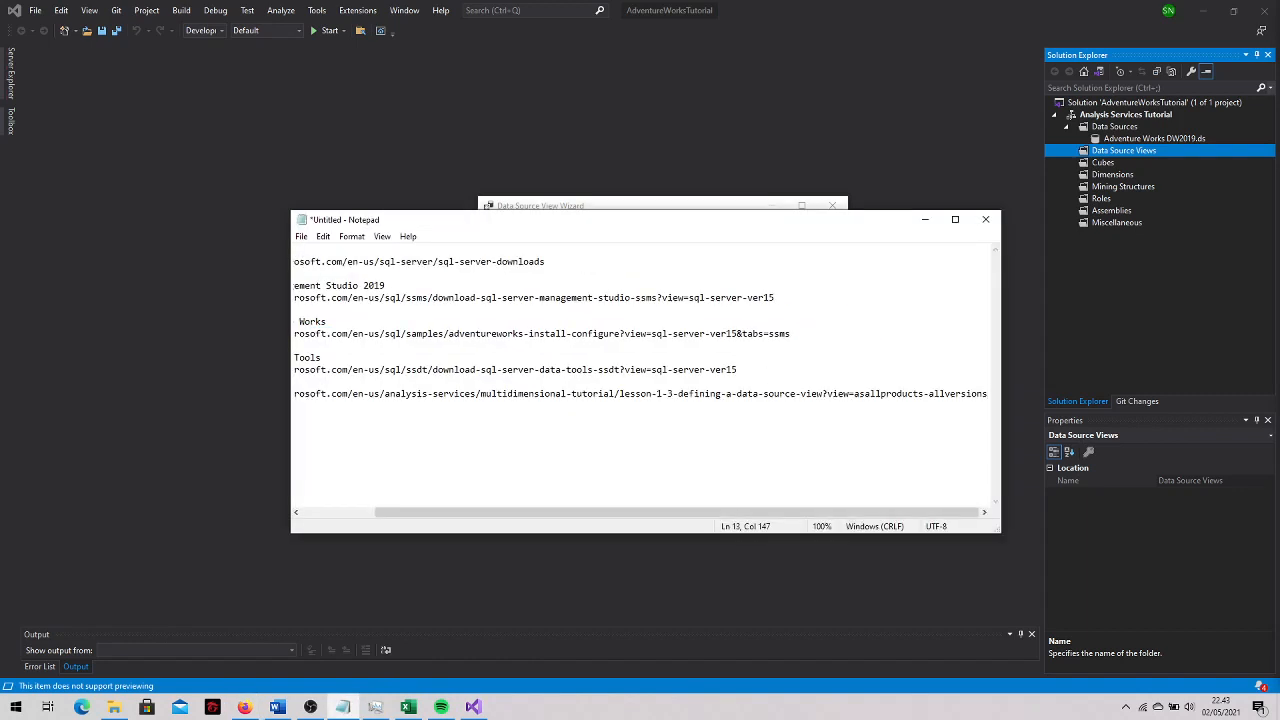
pyautogui.moveTo(680, 512); pyautogui.dragTo(605, 512)
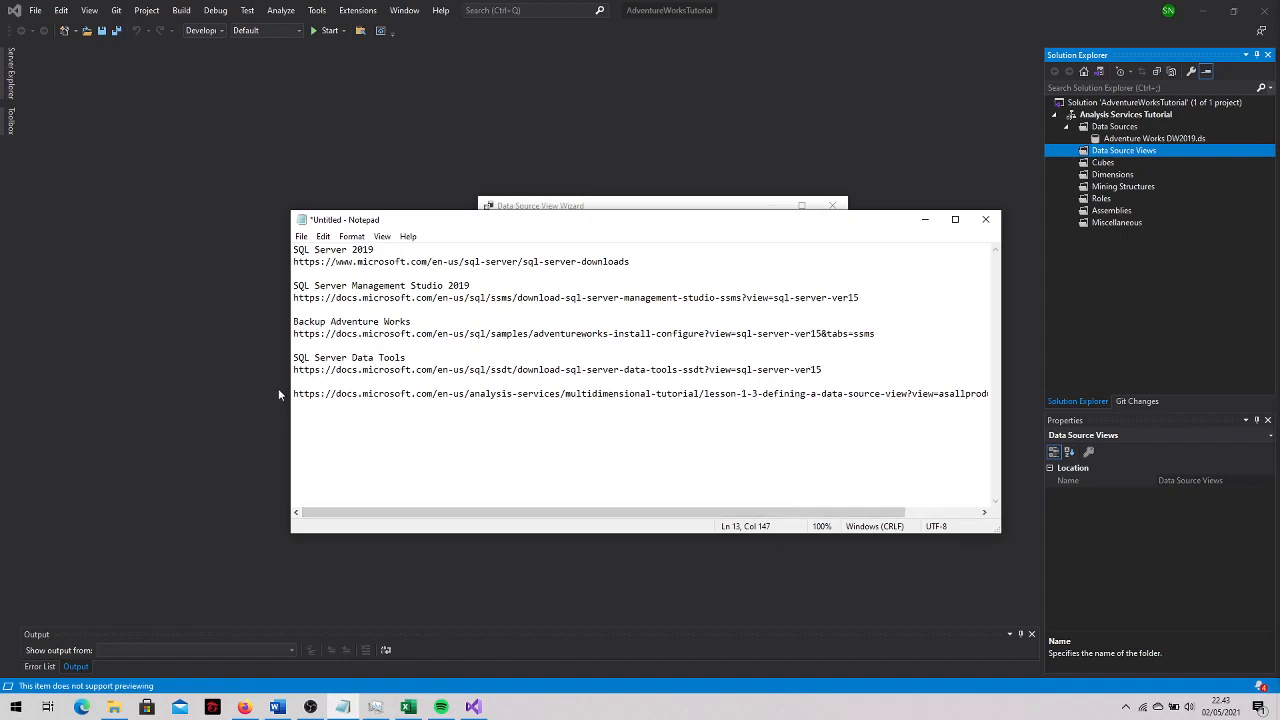
pyautogui.moveTo(287, 378); pyautogui.dragTo(150, 378)
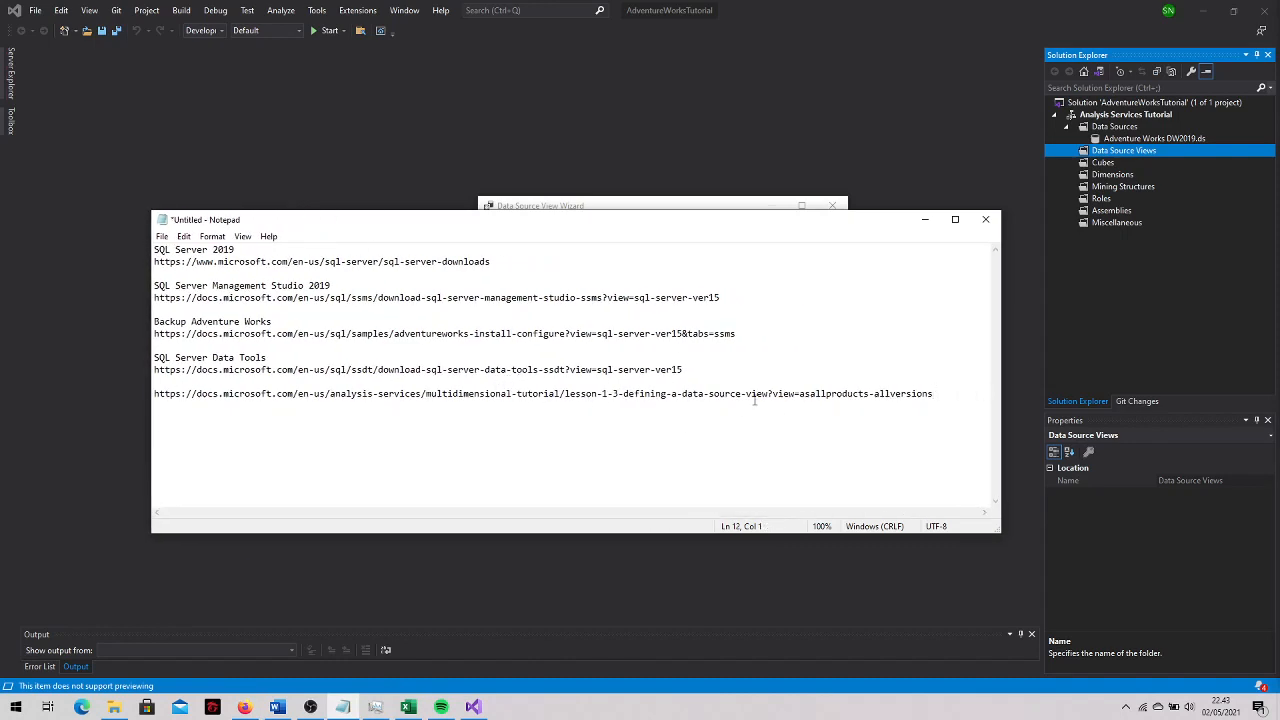
pyautogui.click(926, 222)
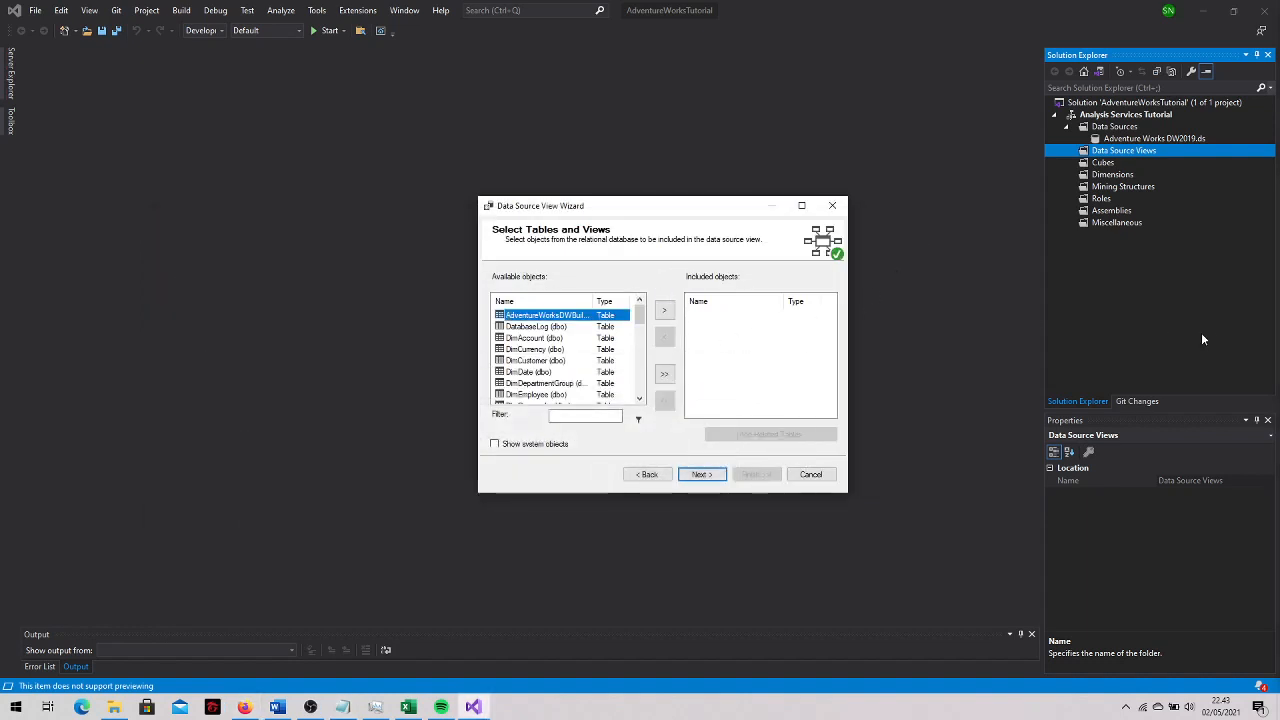
# Include the tables DimCustomer, DimDate, DimGeography, DimProduct and FactInternetSales in the data source view
pyautogui.hotkey('alt', 'Tab')
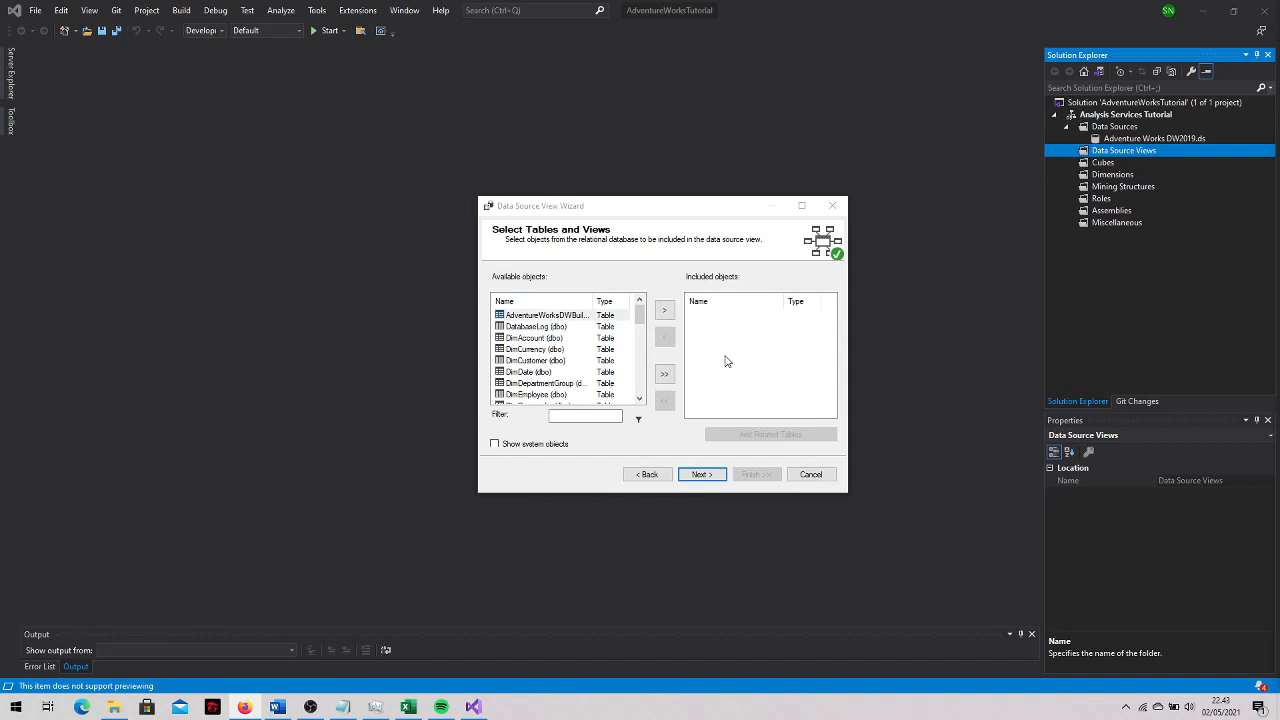
pyautogui.moveTo(639, 316)
pyautogui.mouseDown()
pyautogui.moveTo(641, 345)
pyautogui.moveTo(641, 316)
pyautogui.mouseUp()
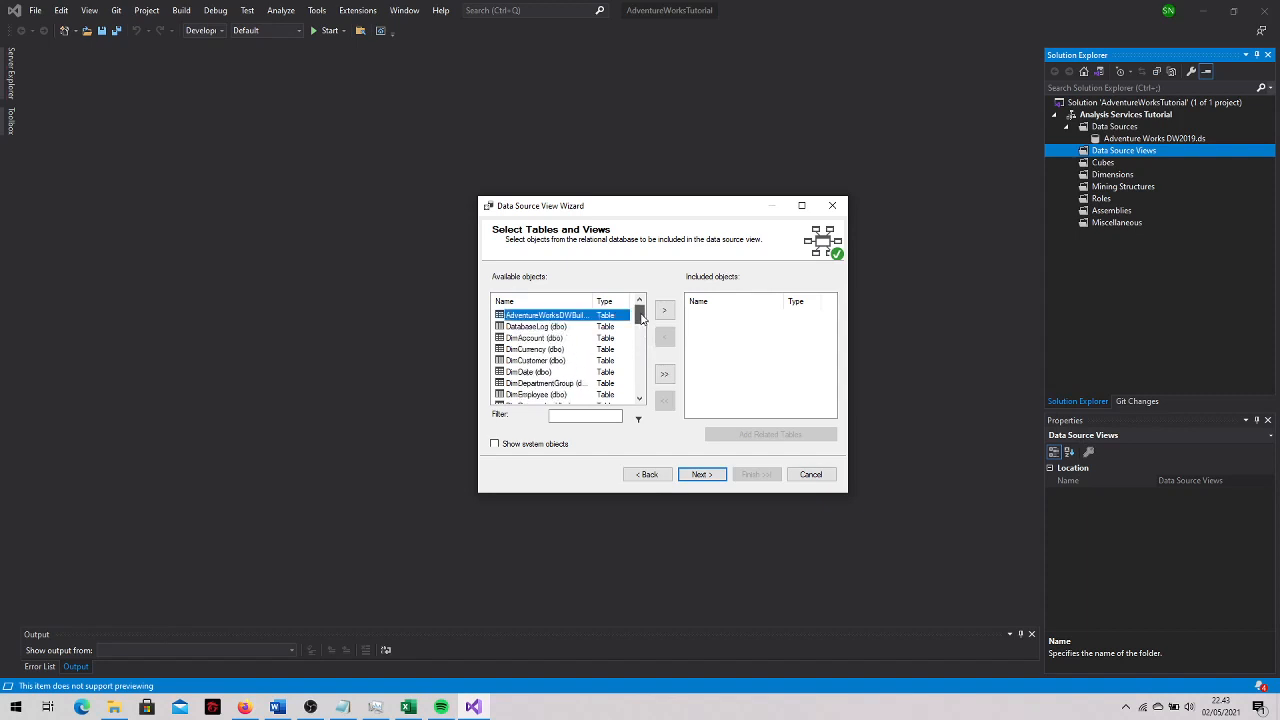
pyautogui.click(603, 362)
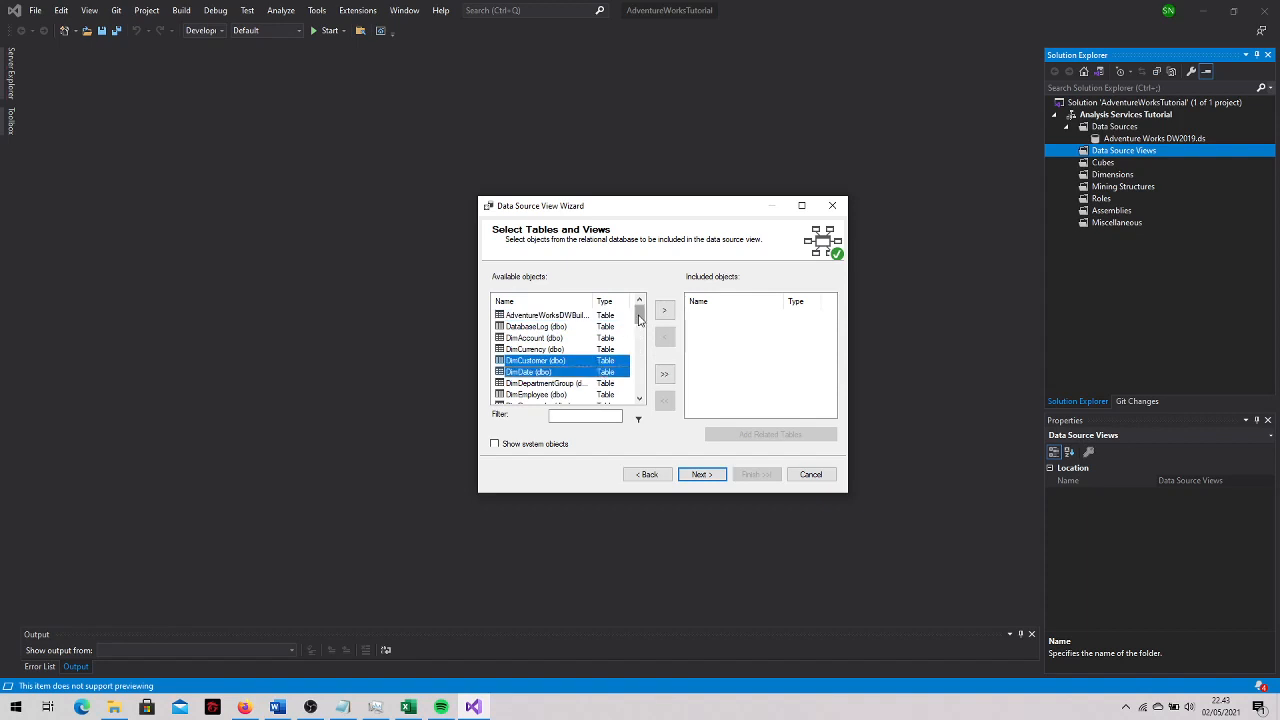
pyautogui.moveTo(639, 316); pyautogui.dragTo(636, 336)
pyautogui.click(590, 329)
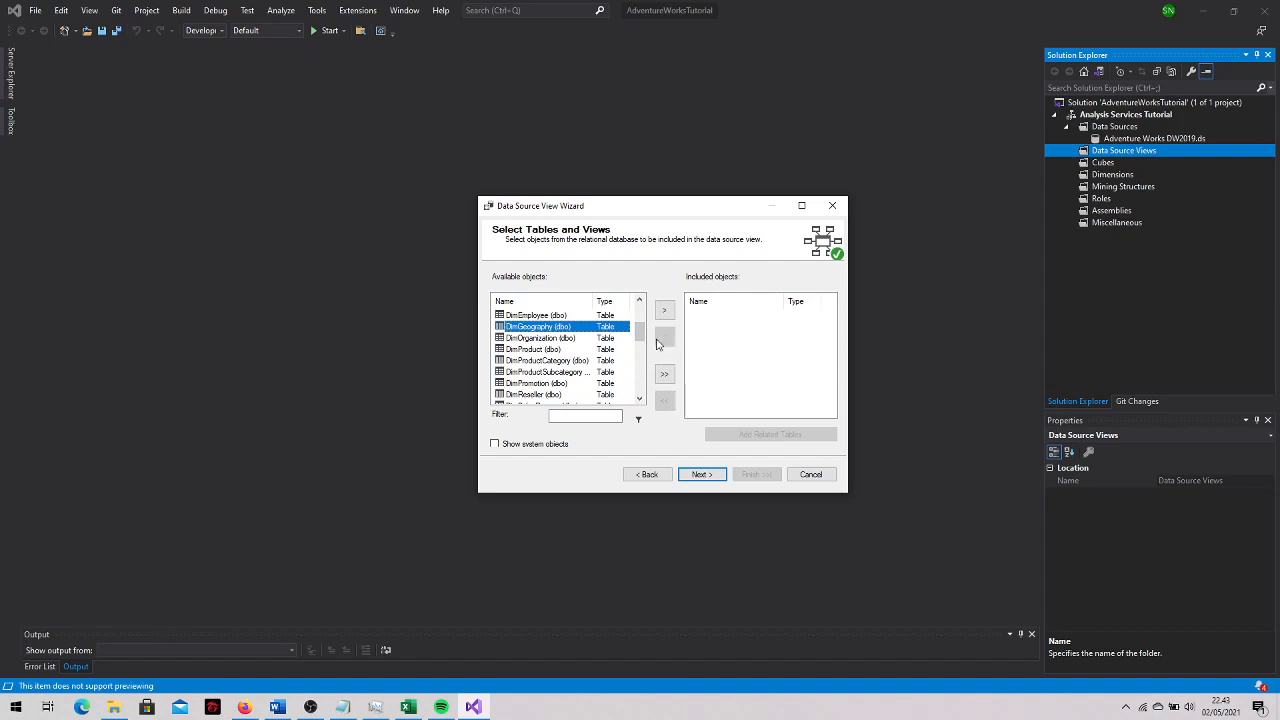
pyautogui.moveTo(639, 331); pyautogui.dragTo(641, 363)
pyautogui.keyDown('ctrl'); pyautogui.click(592, 339); pyautogui.keyUp('ctrl')
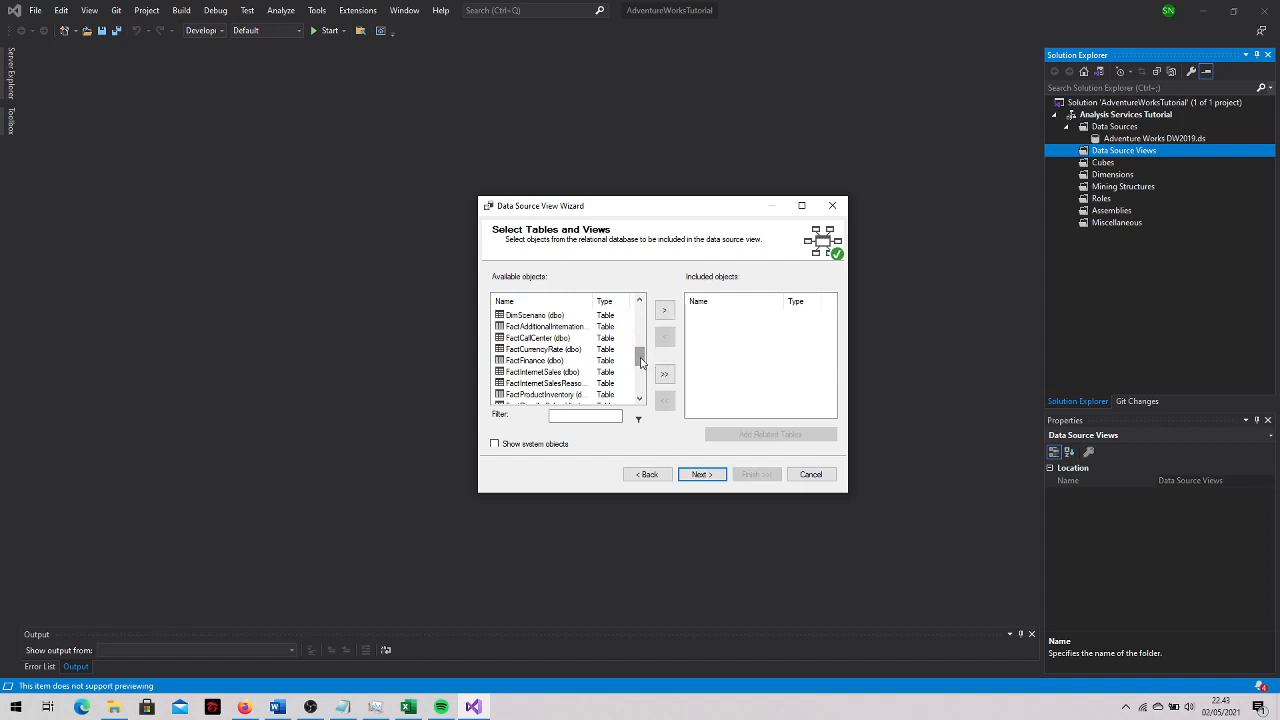
pyautogui.click(566, 376)
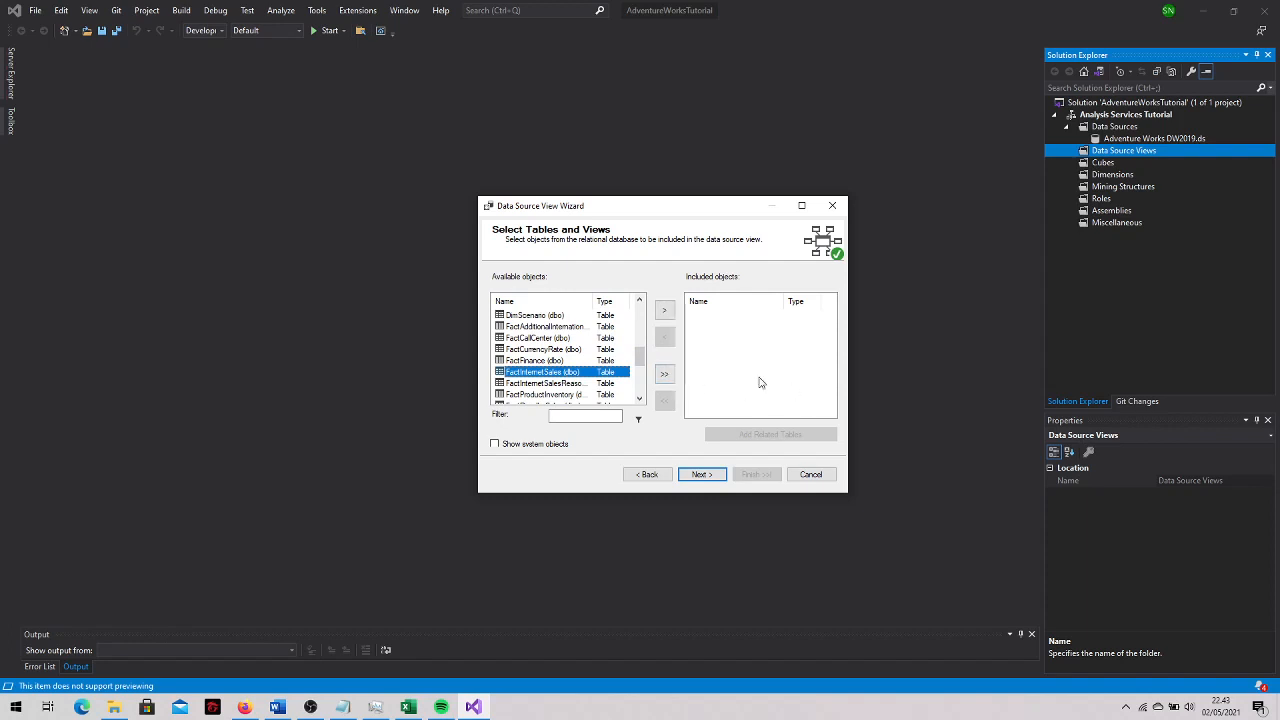
pyautogui.moveTo(639, 366)
pyautogui.mouseDown()
pyautogui.moveTo(651, 333)
pyautogui.moveTo(651, 346)
pyautogui.mouseUp()
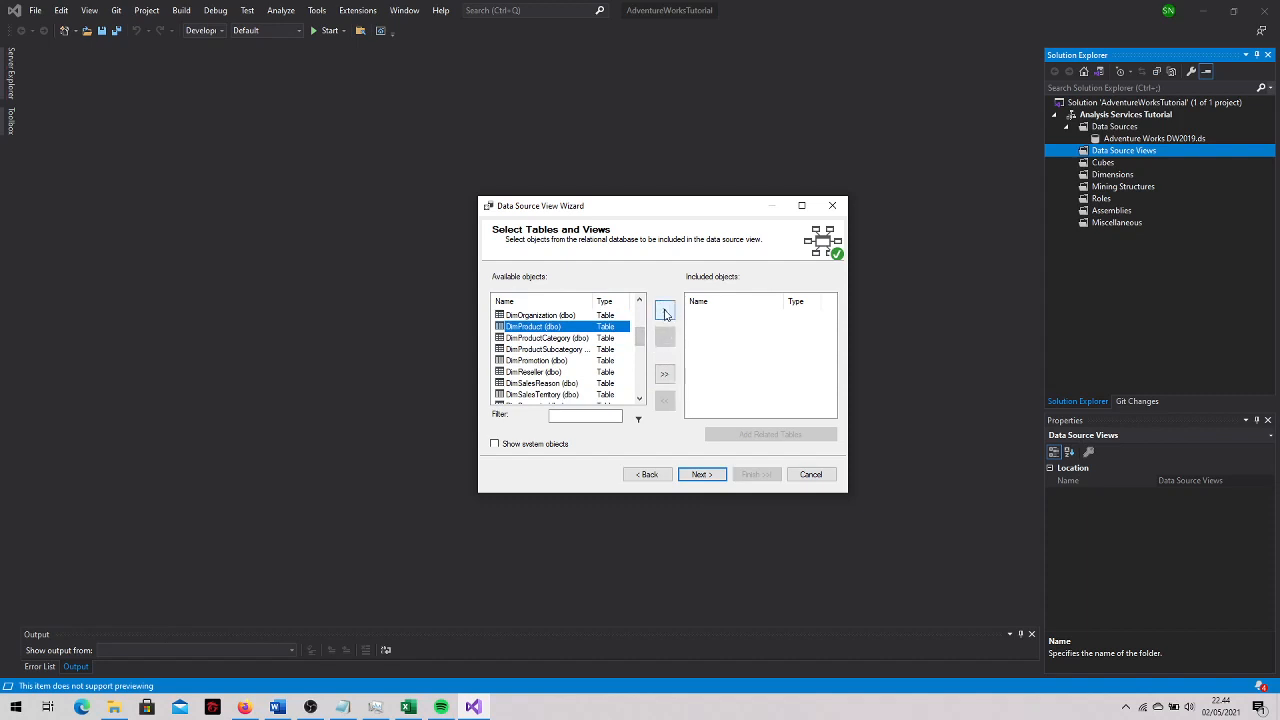
pyautogui.click(665, 312)
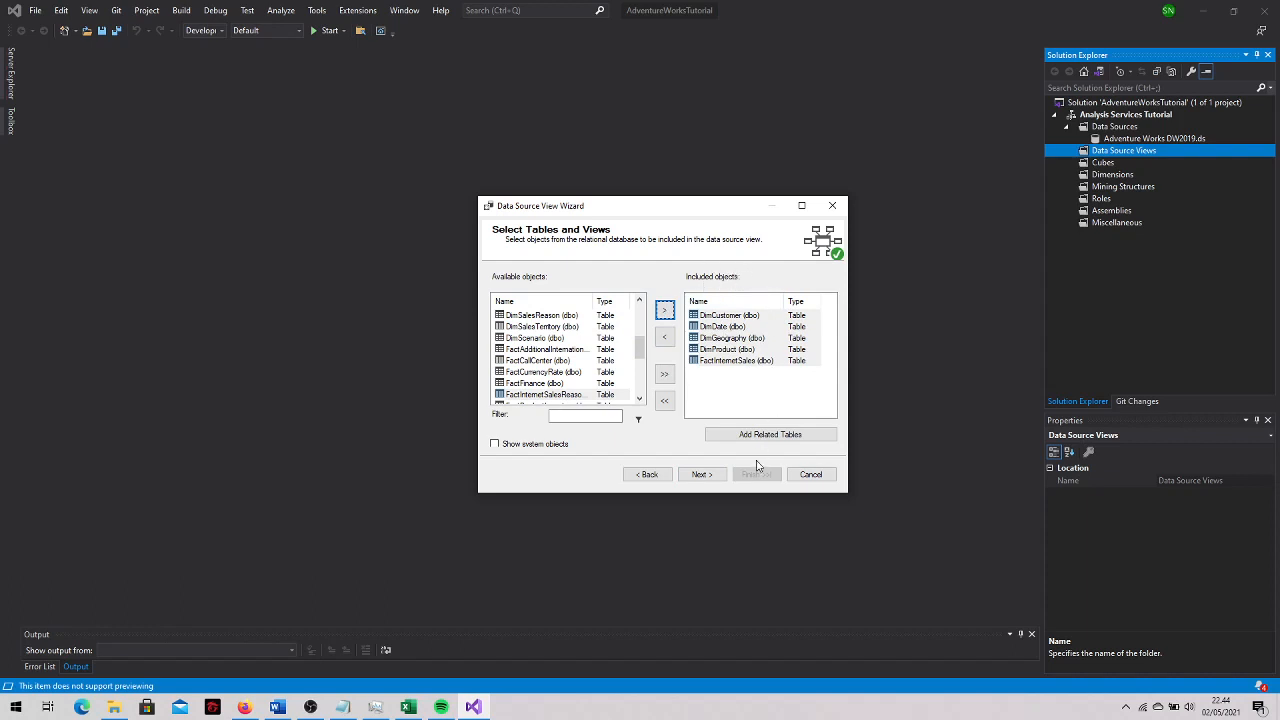
# Finish the data source view under the name Adventure Works DW2019 and open it in the designer
pyautogui.click(717, 476)
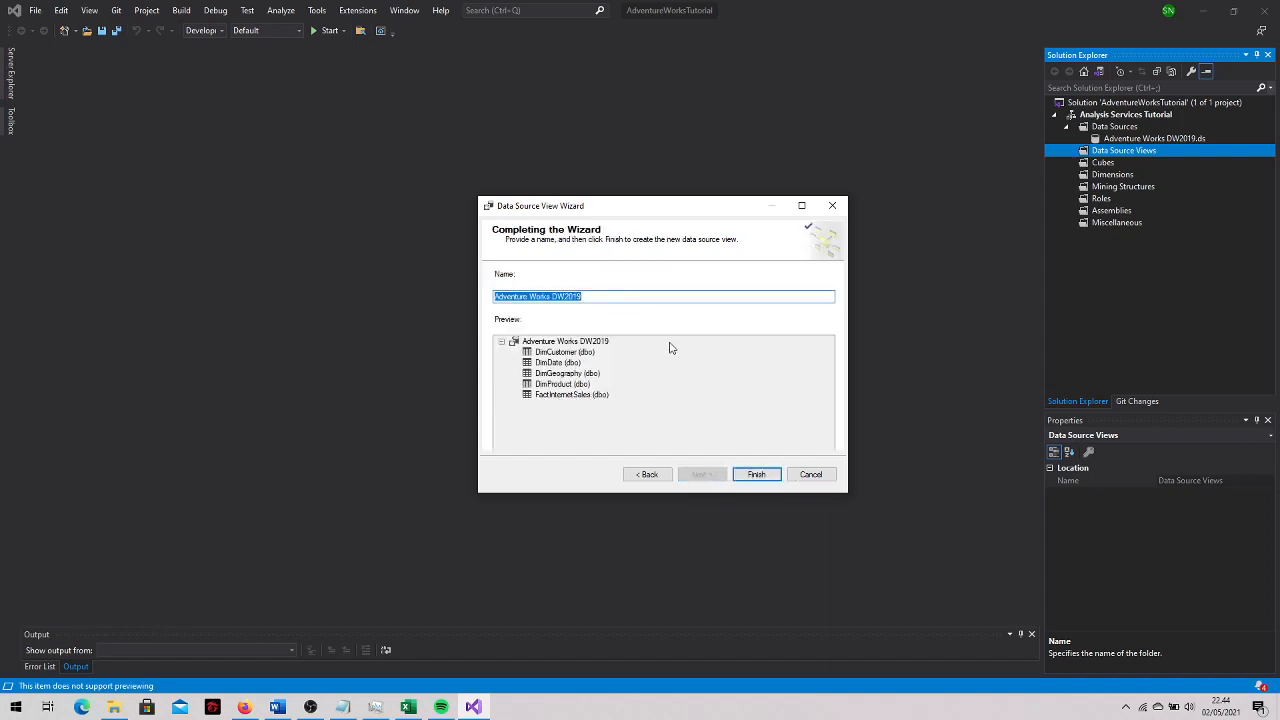
pyautogui.click(760, 475)
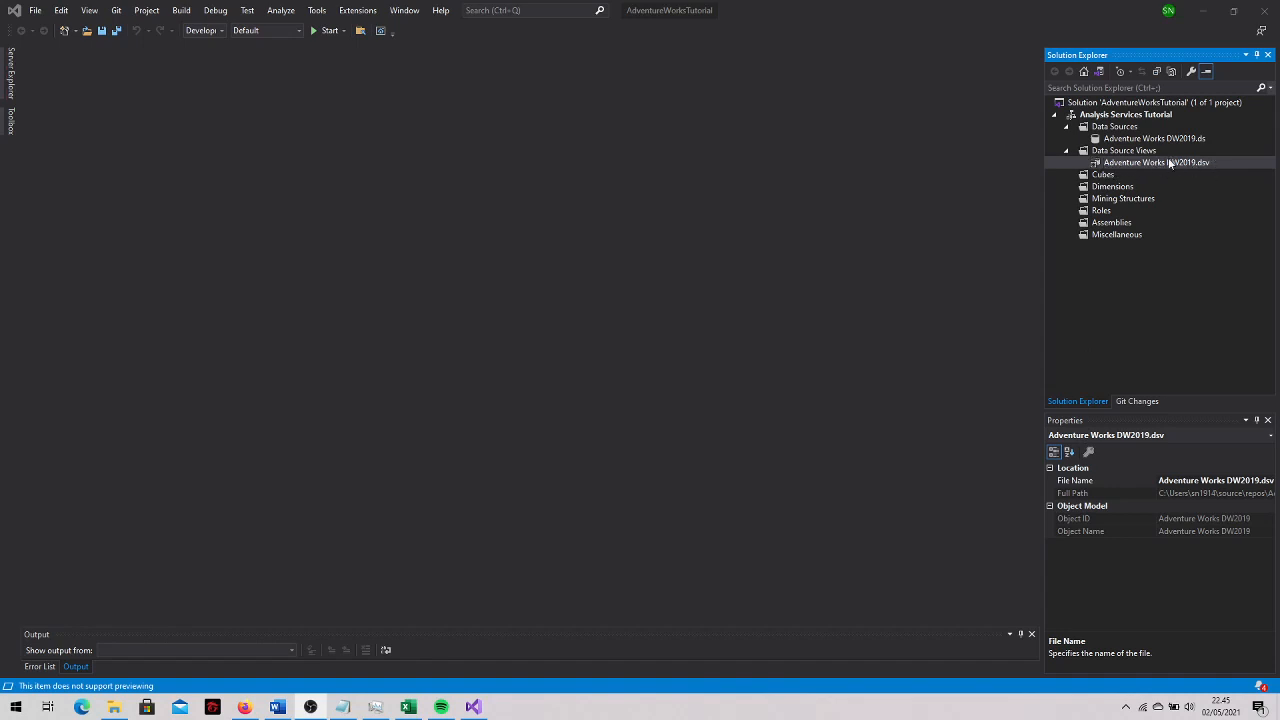
pyautogui.click(1121, 165)
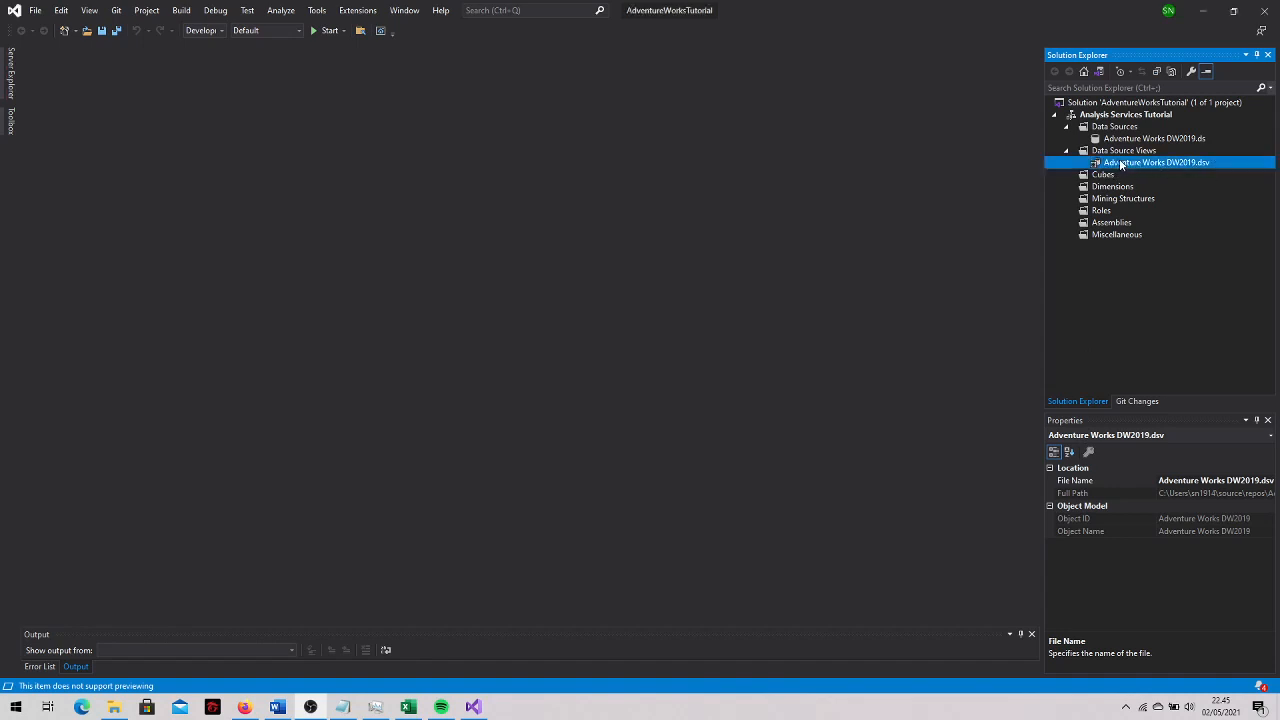
pyautogui.doubleClick(1121, 165)
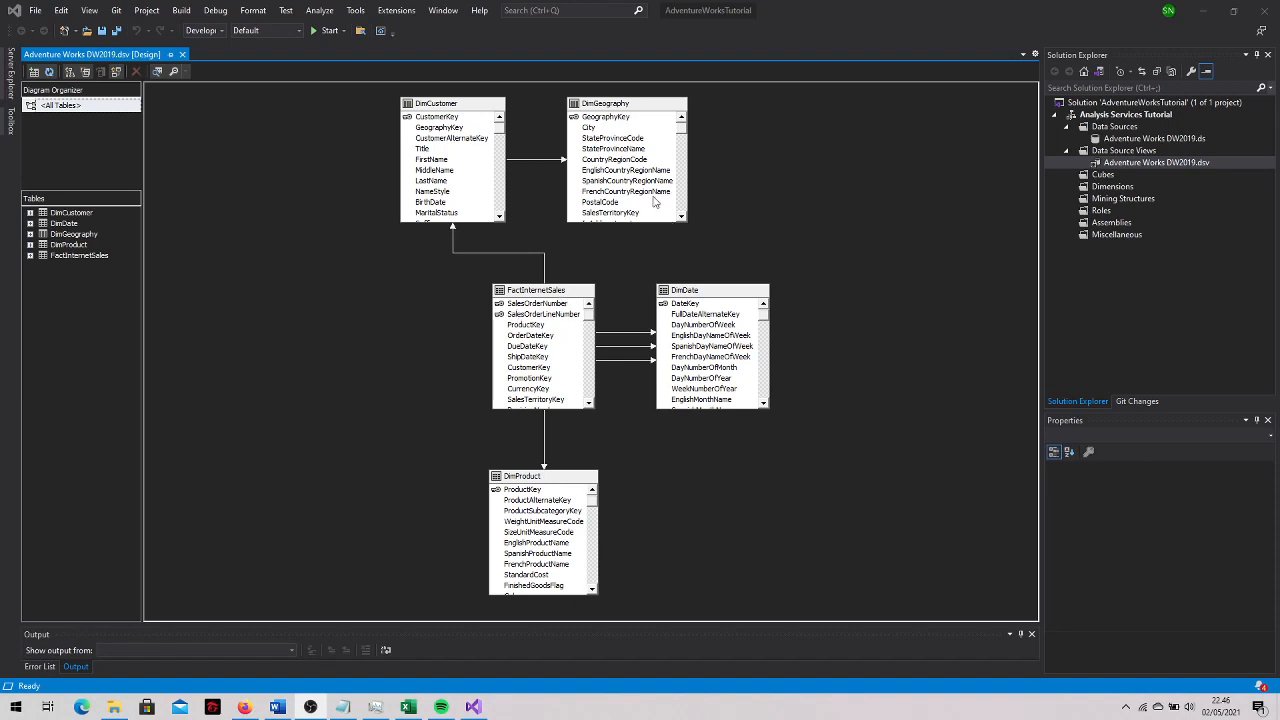
# Set the friendly name of the FactInternetSales table to InternetSales in the data source view
pyautogui.rightClick(549, 292)
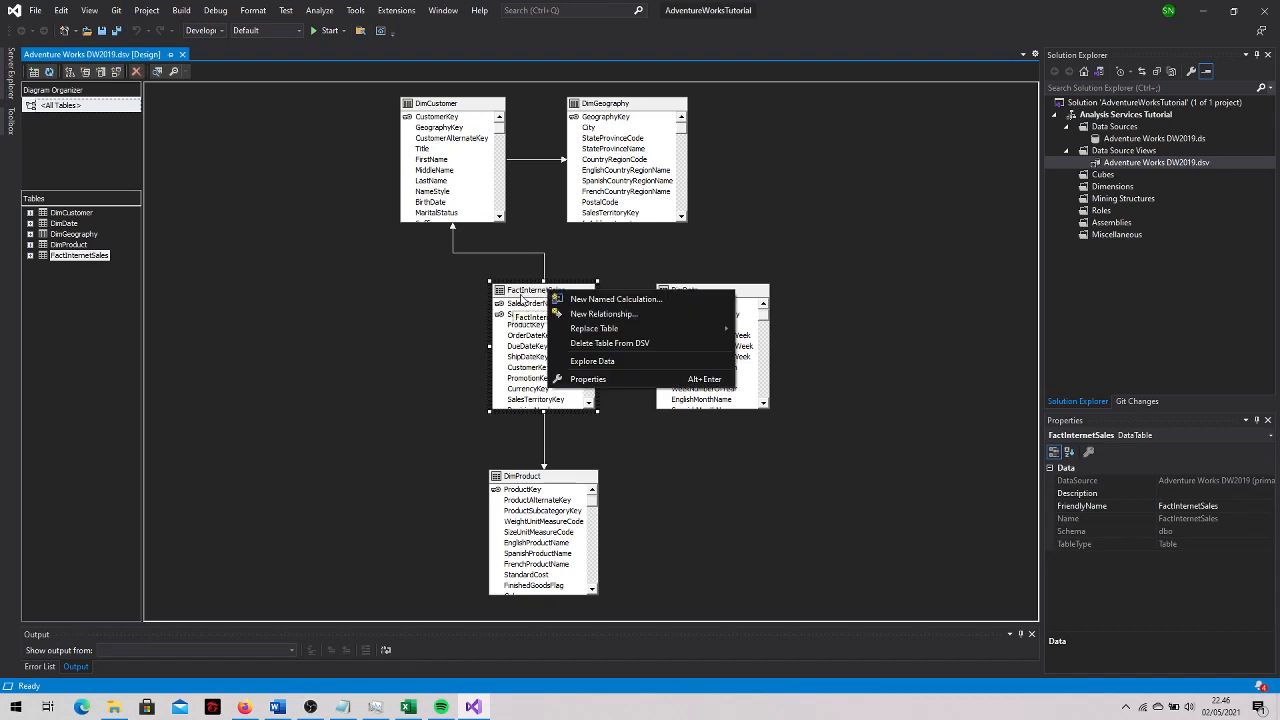
pyautogui.click(597, 381)
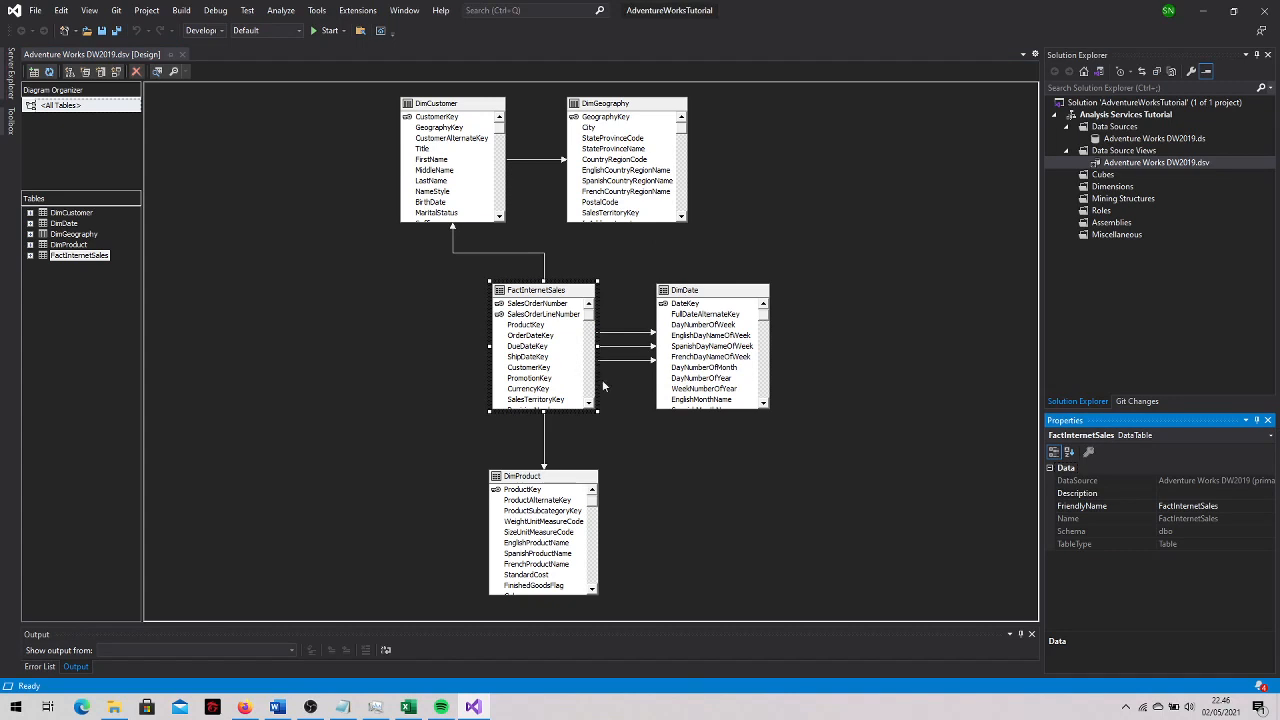
pyautogui.click(1178, 508)
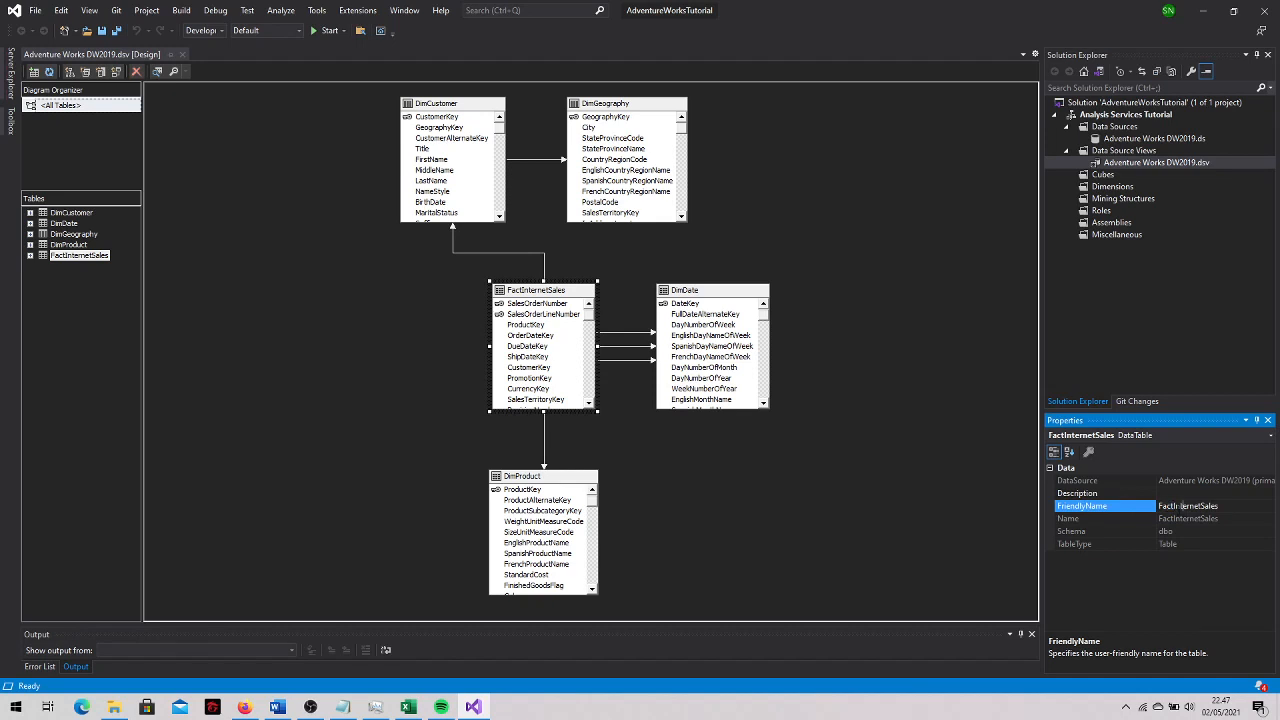
pyautogui.moveTo(1177, 506); pyautogui.dragTo(1151, 510)
pyautogui.press('BackSpace')
pyautogui.press('Return')
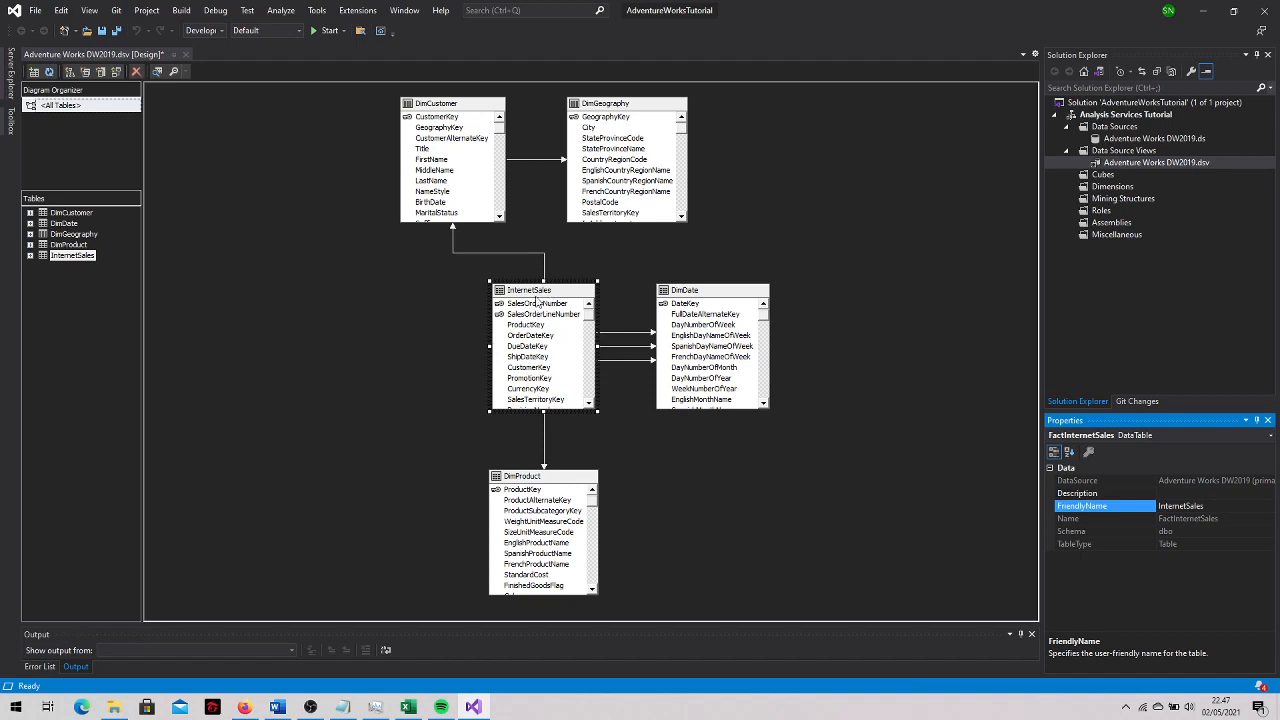
pyautogui.click(845, 230)
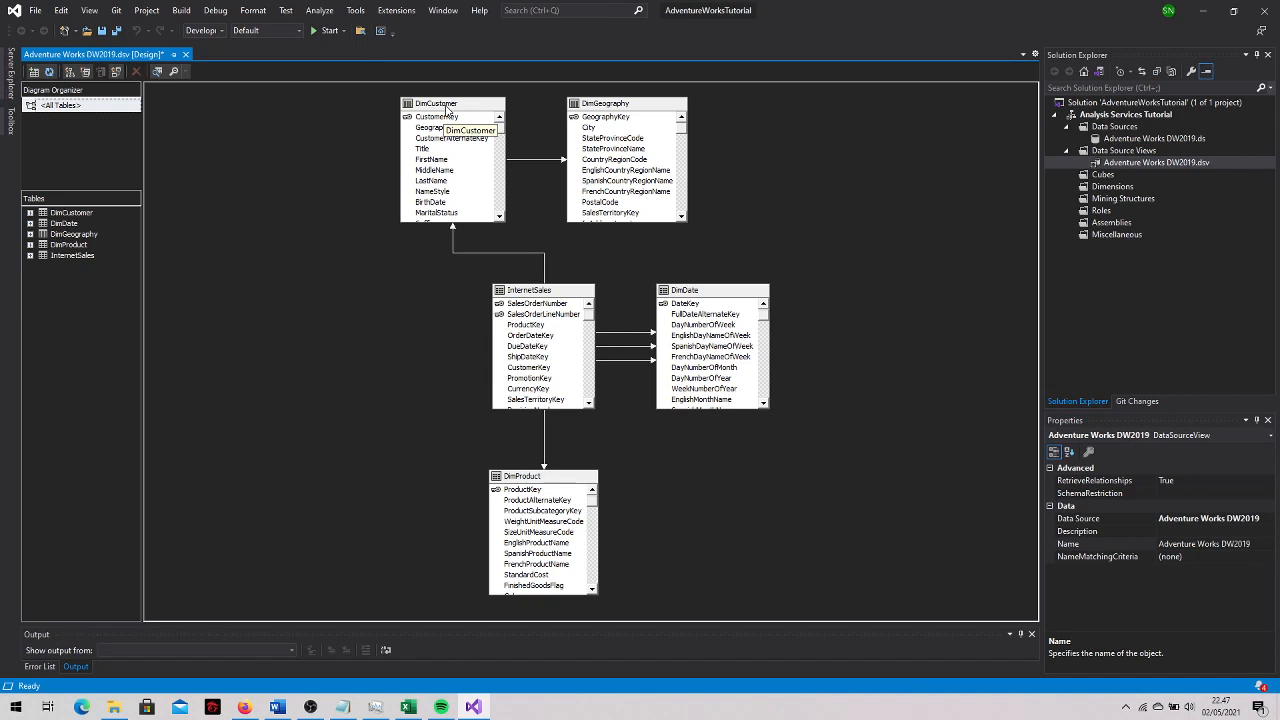
# Set the friendly name of the DimCustomer table to Customer
pyautogui.rightClick(447, 110)
pyautogui.click(525, 198)
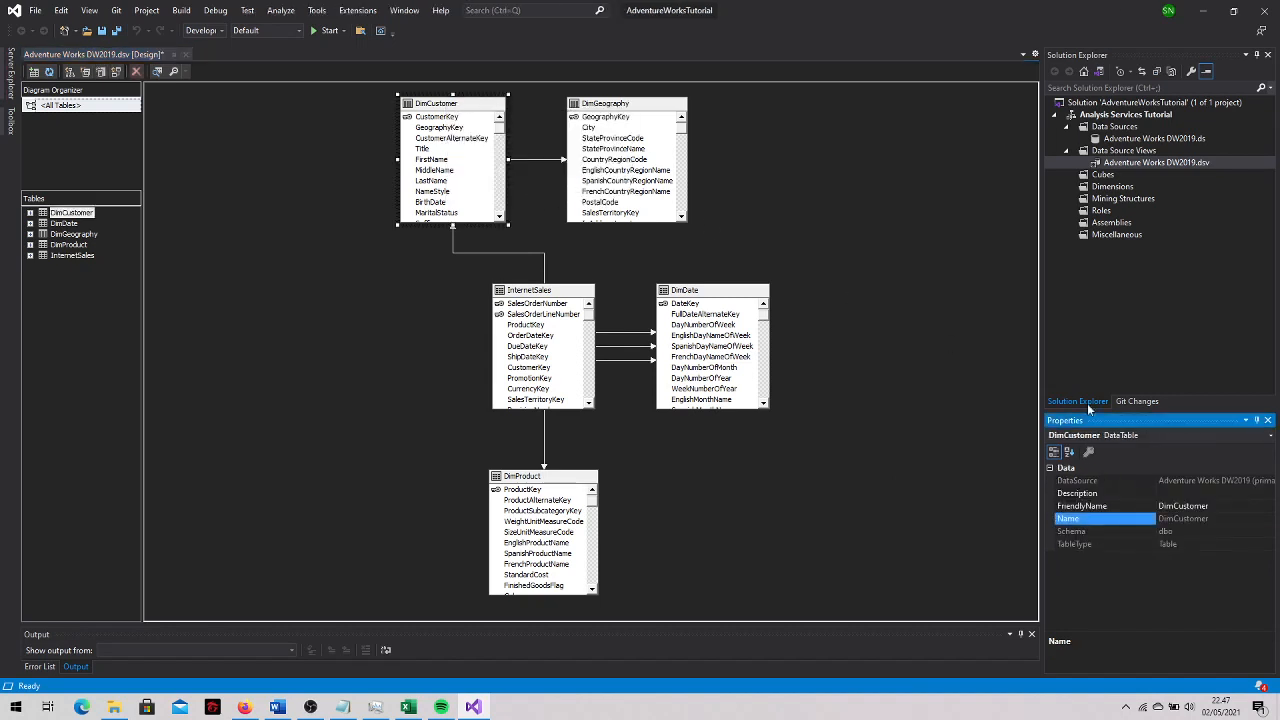
pyautogui.click(1161, 506)
pyautogui.click(1174, 506)
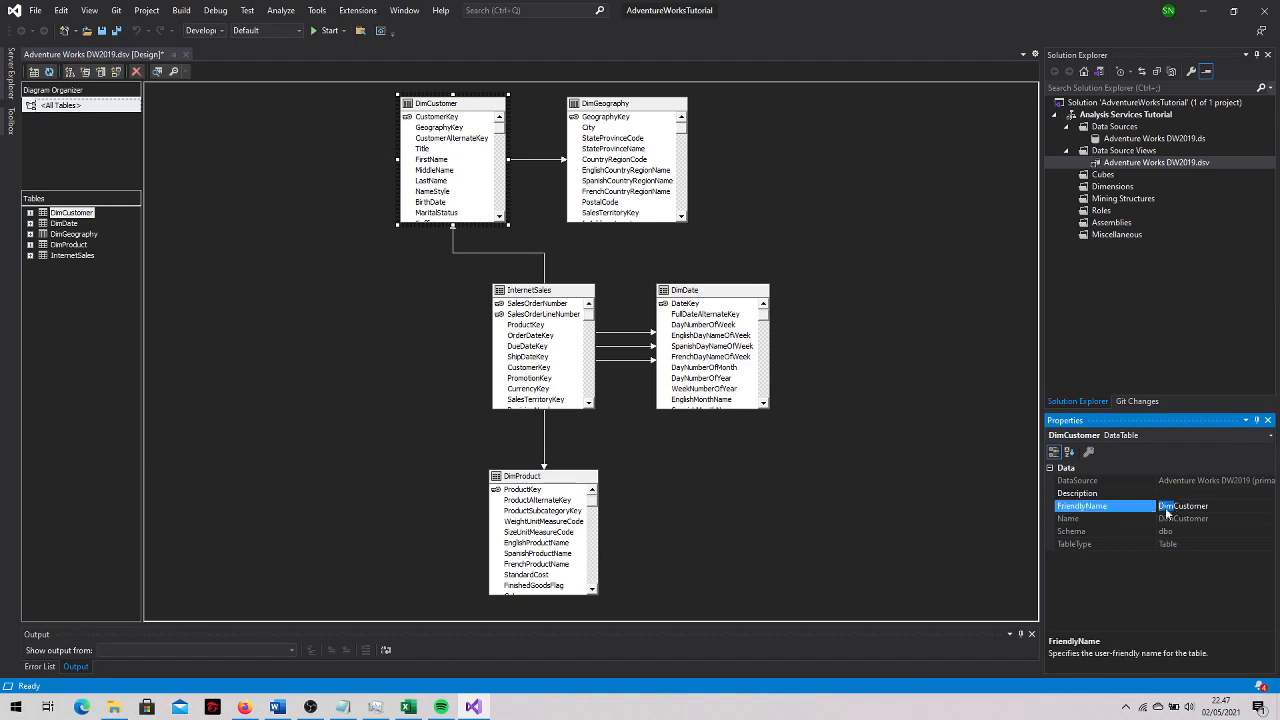
pyautogui.press('BackSpace')
pyautogui.press('BackSpace')
pyautogui.press('BackSpace')
pyautogui.press('Return')
# Set the friendly name of the DimGeography table to Geography
pyautogui.rightClick(598, 102)
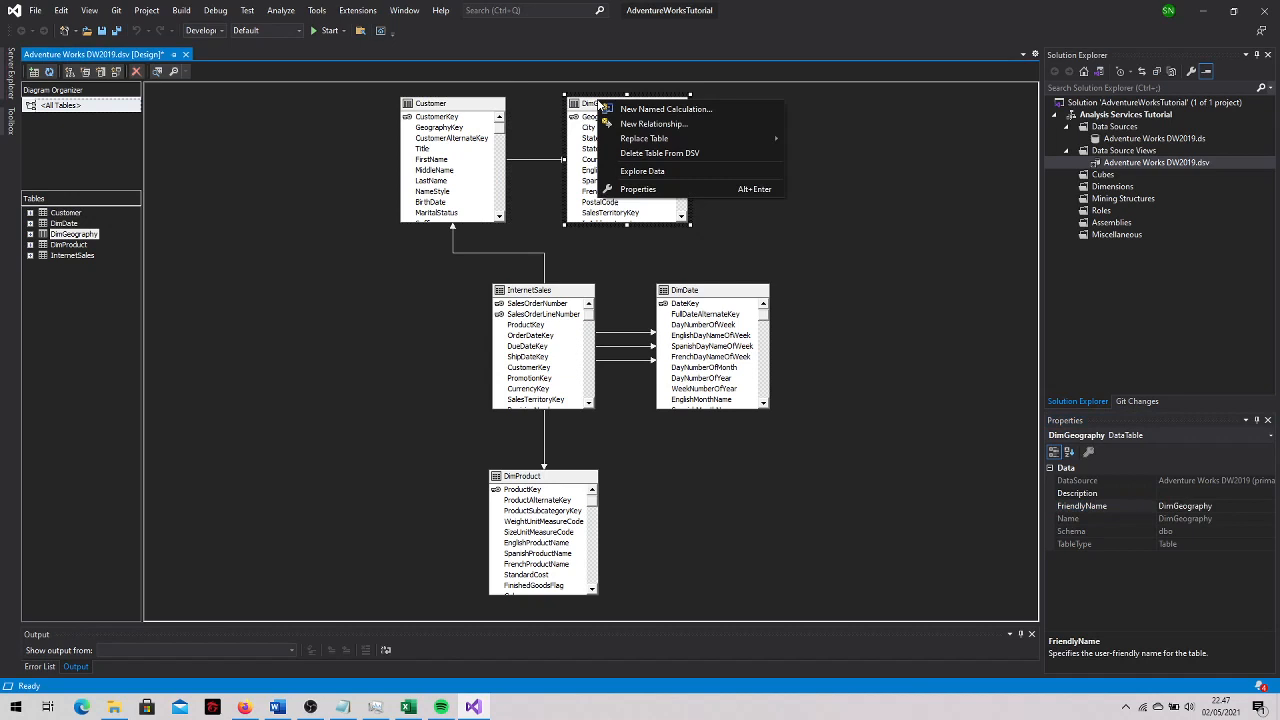
pyautogui.click(640, 189)
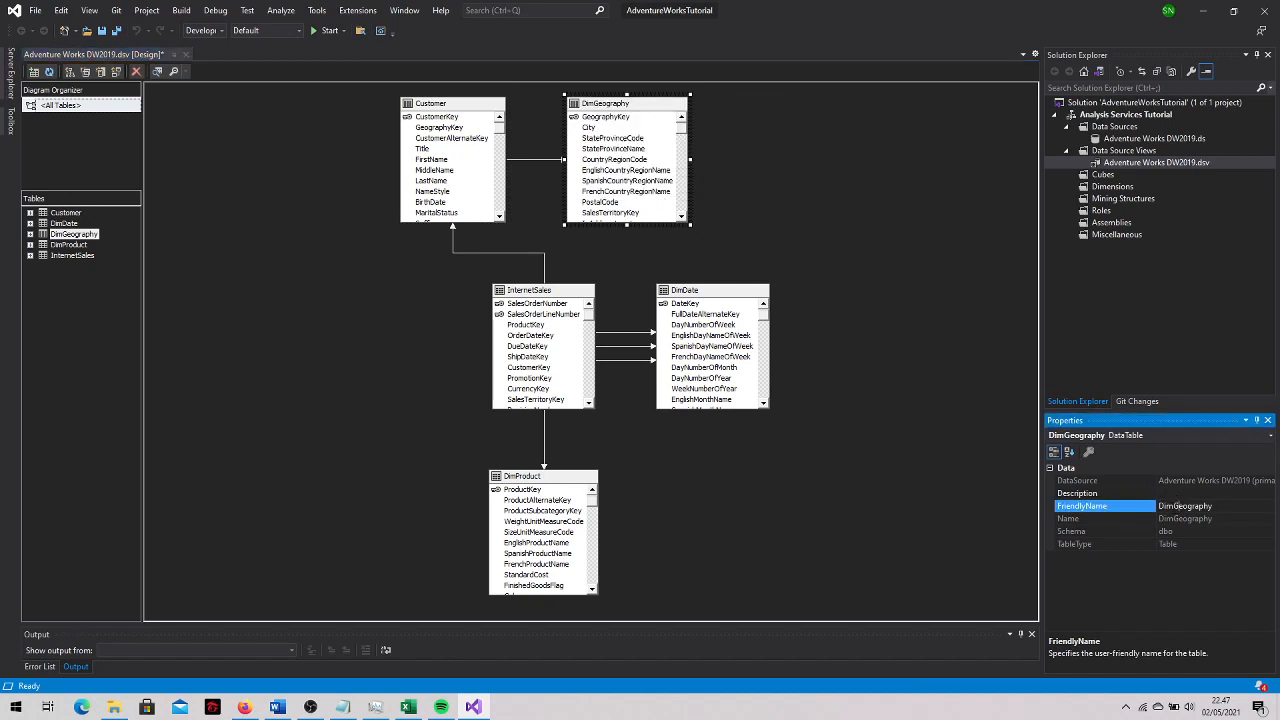
pyautogui.click(1175, 506)
pyautogui.press('BackSpace')
pyautogui.press('BackSpace')
pyautogui.press('BackSpace')
pyautogui.press('Return')
# Set the friendly name of the DimDate table to Date
pyautogui.rightClick(705, 288)
pyautogui.click(747, 376)
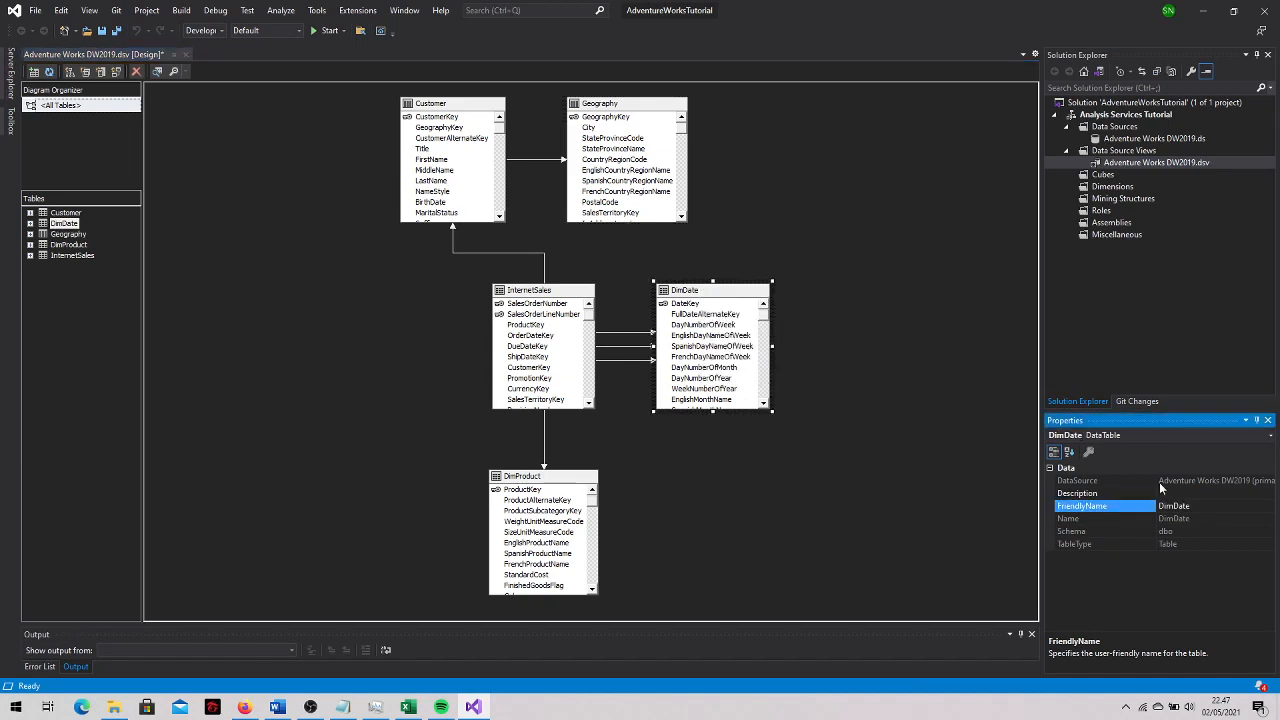
pyautogui.click(1175, 506)
pyautogui.press('BackSpace')
pyautogui.press('BackSpace')
pyautogui.press('BackSpace')
pyautogui.press('Return')
# Set the friendly name of the DimProduct table to Product and save all files of the project
pyautogui.rightClick(594, 481)
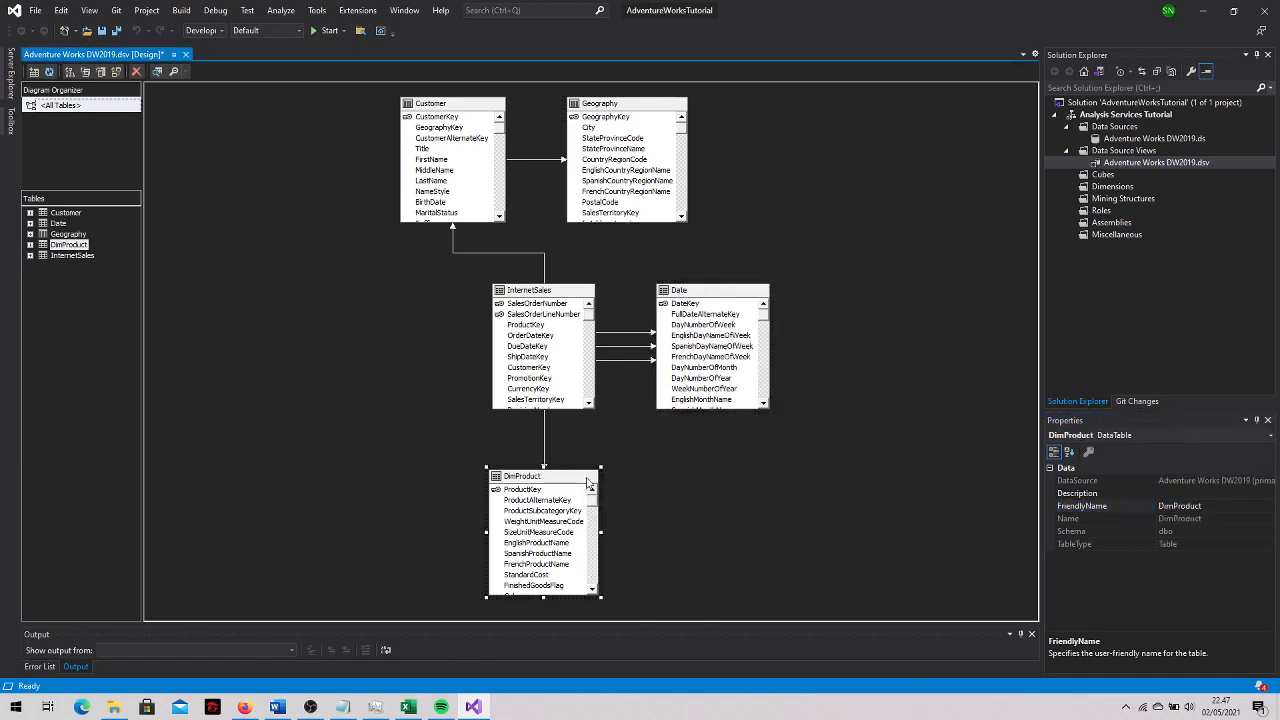
pyautogui.click(645, 567)
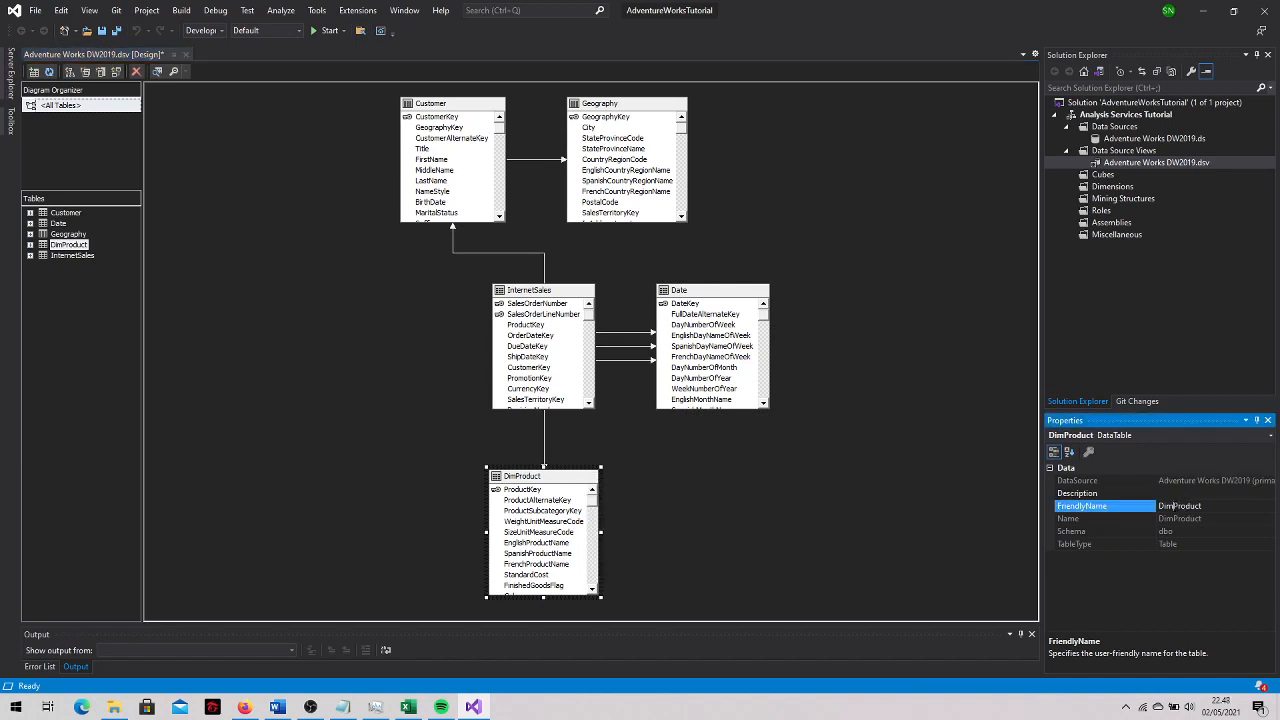
pyautogui.press('BackSpace')
pyautogui.press('BackSpace')
pyautogui.press('BackSpace')
pyautogui.click(903, 456)
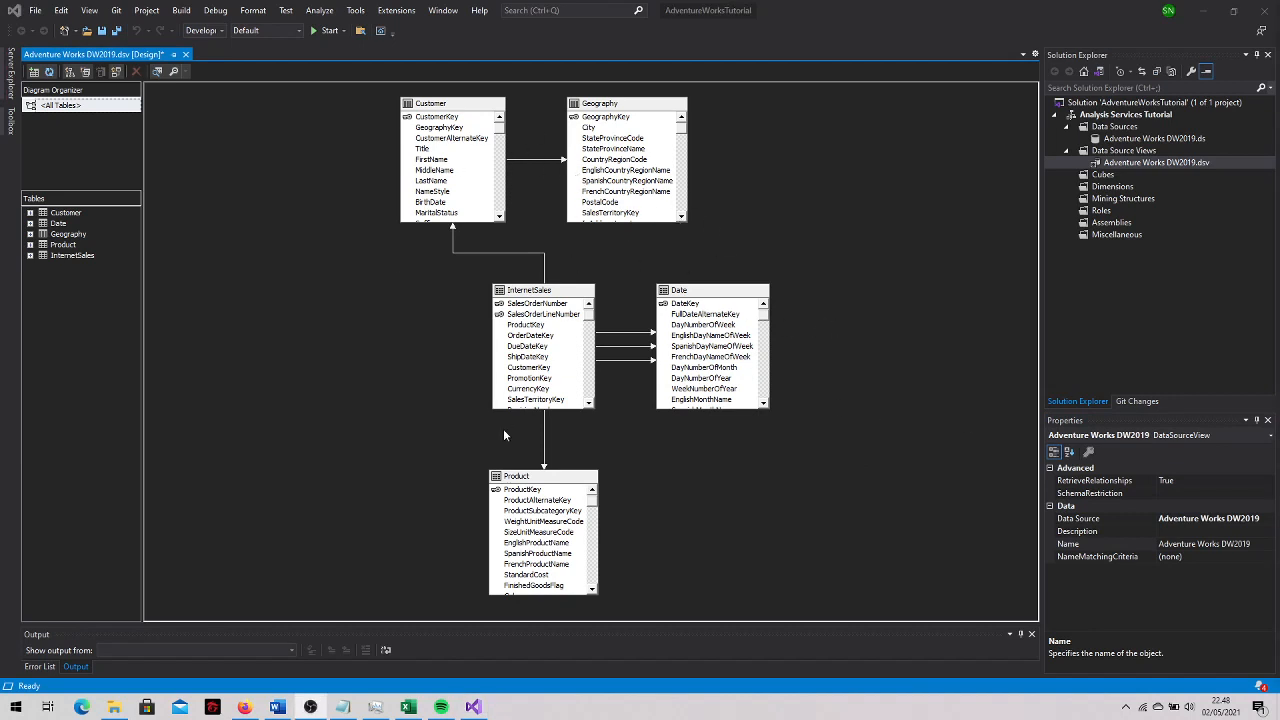
pyautogui.click(116, 31)
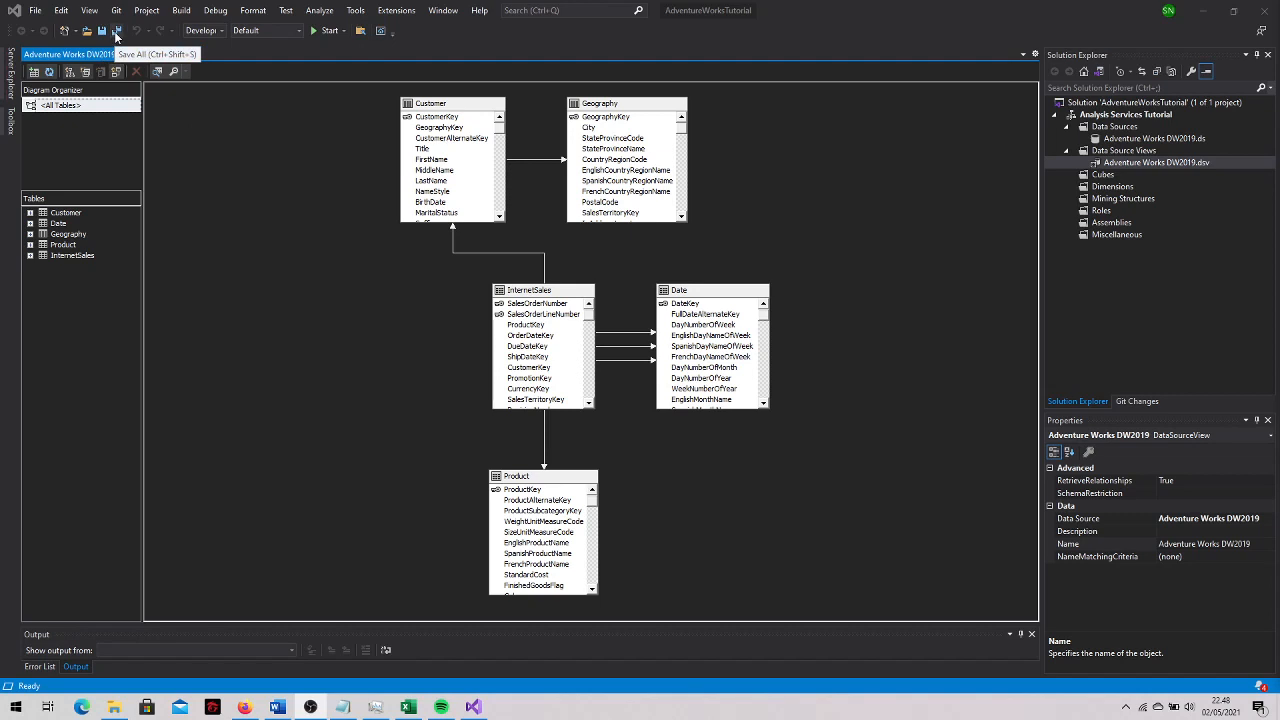
pyautogui.click(116, 31)
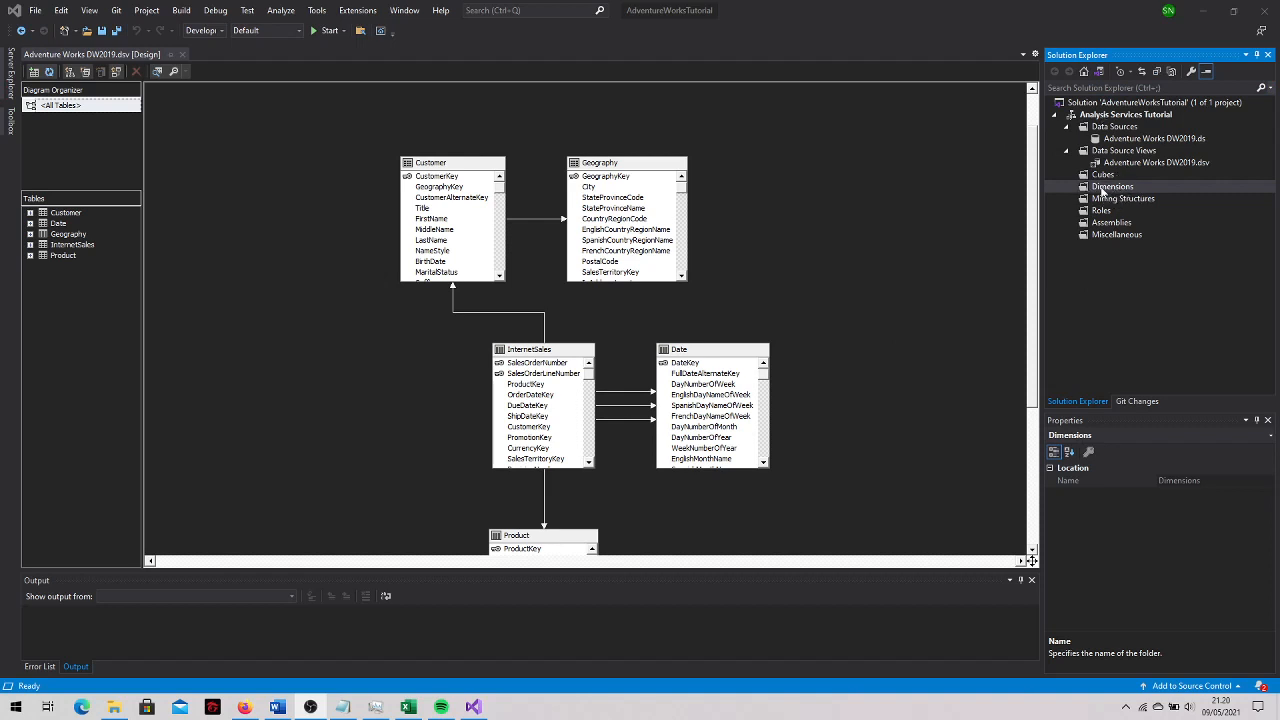
# Start a new dimension in the project and choose to create it from an existing table
pyautogui.click(1102, 189)
pyautogui.rightClick(1102, 189)
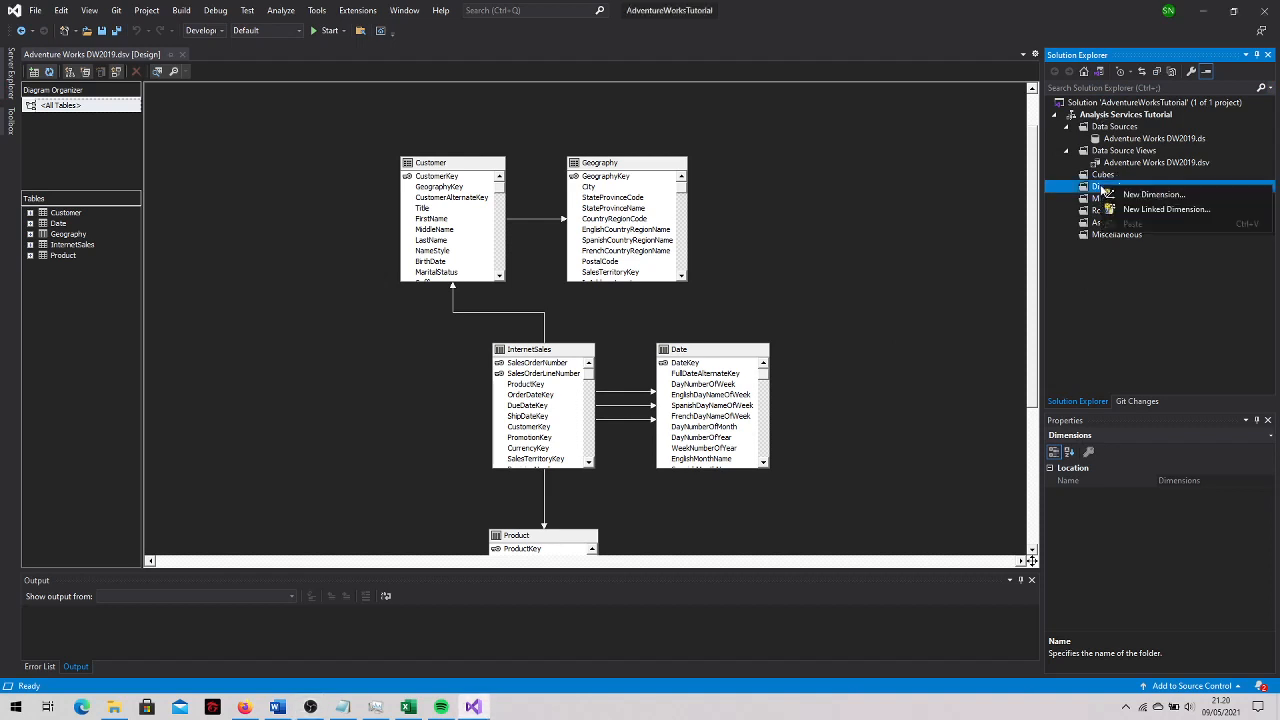
pyautogui.click(1149, 195)
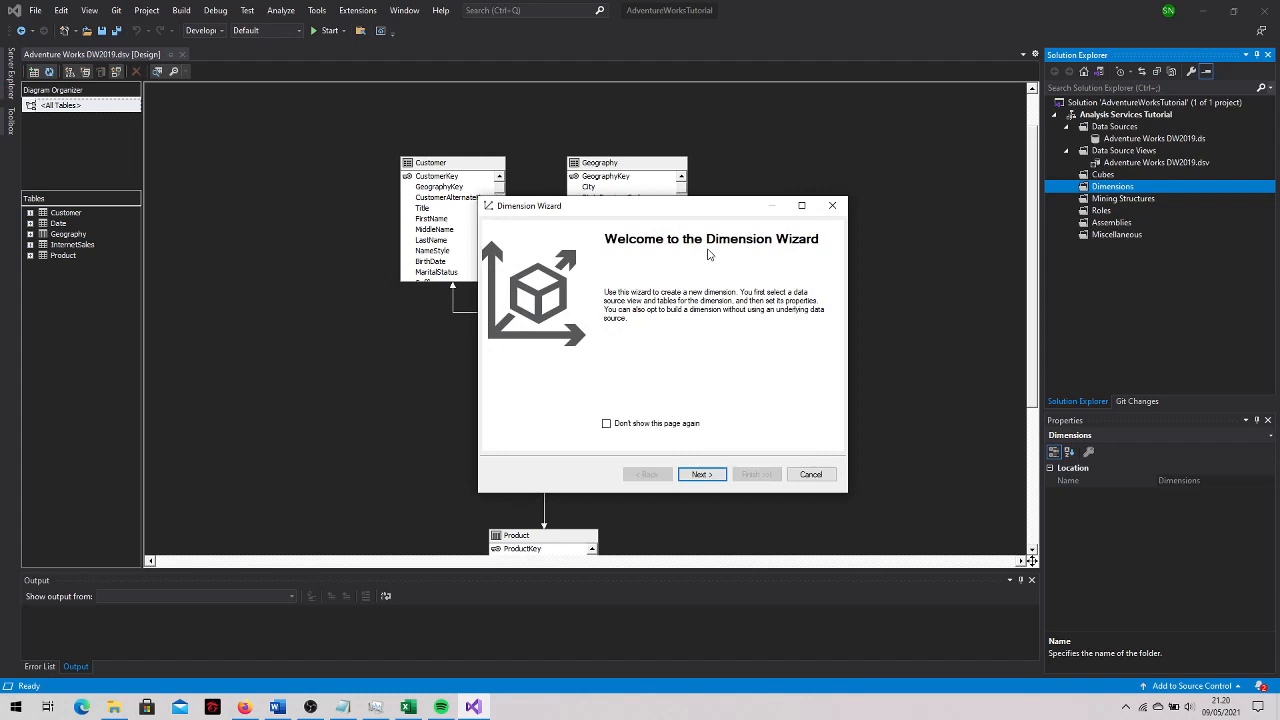
pyautogui.click(708, 474)
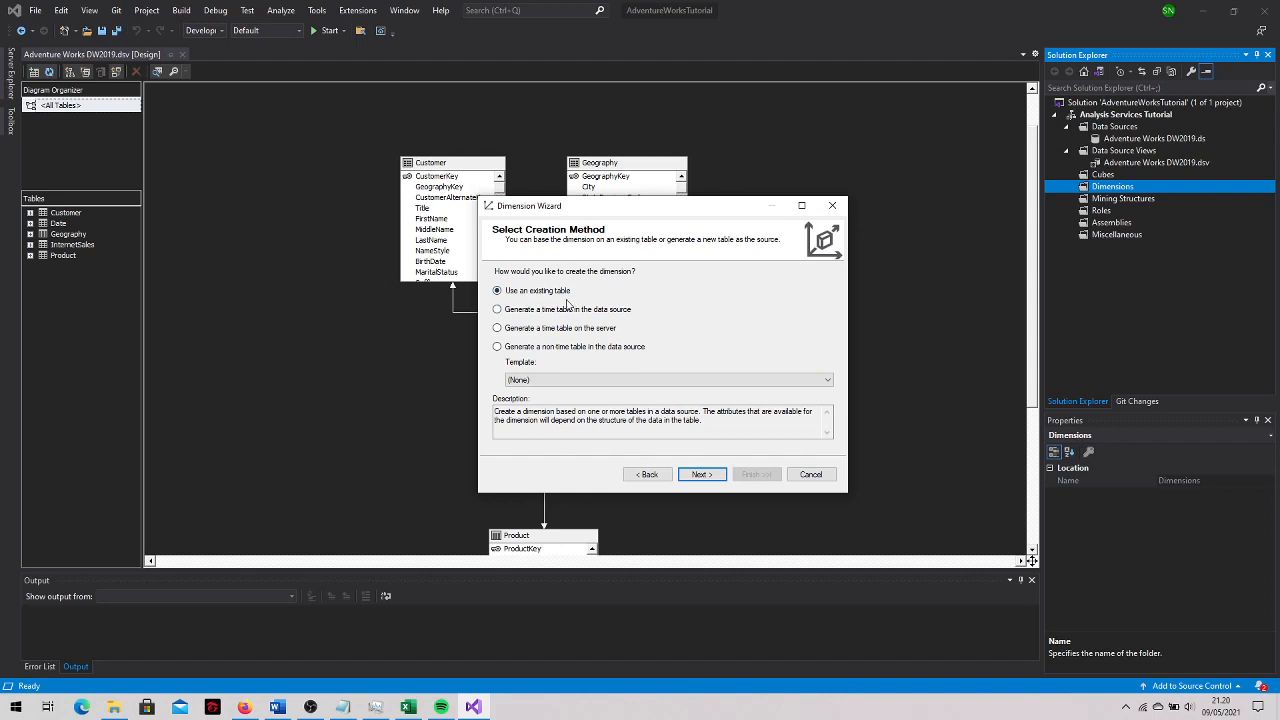
pyautogui.click(705, 476)
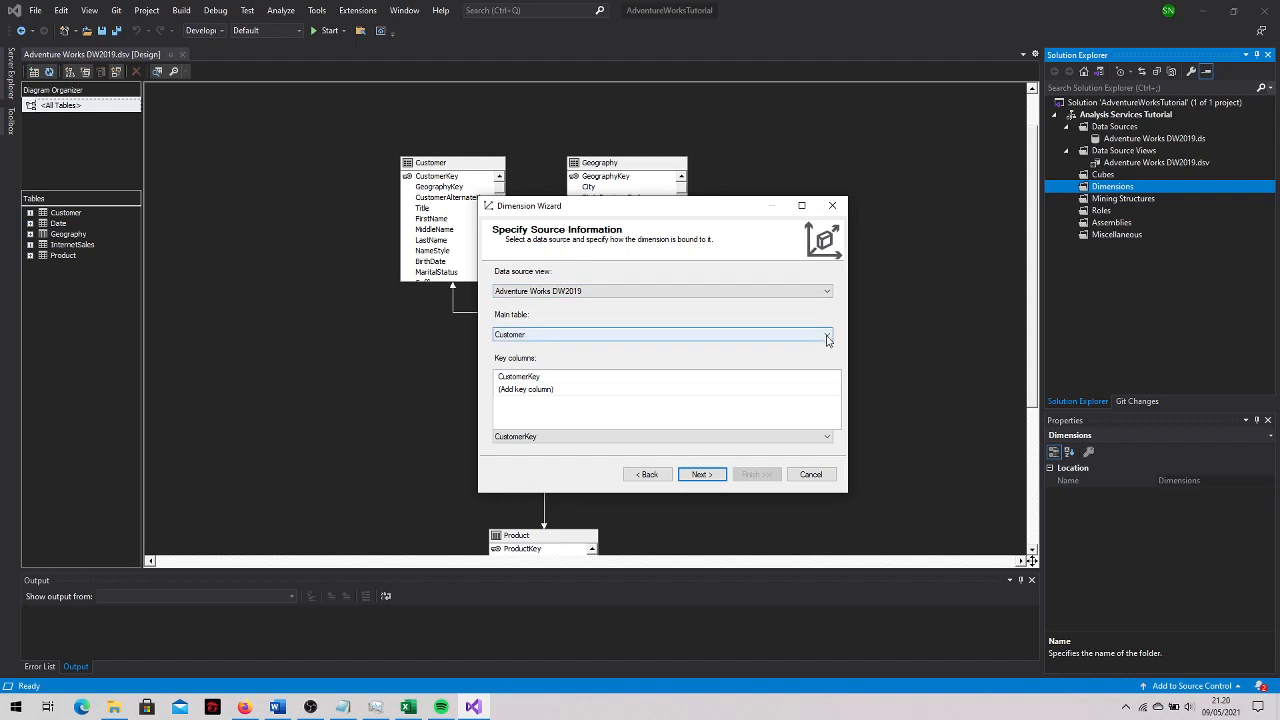
# Choose Date as the dimension's main table, keep DateKey as its key column and proceed to the attribute selection
pyautogui.click(775, 338)
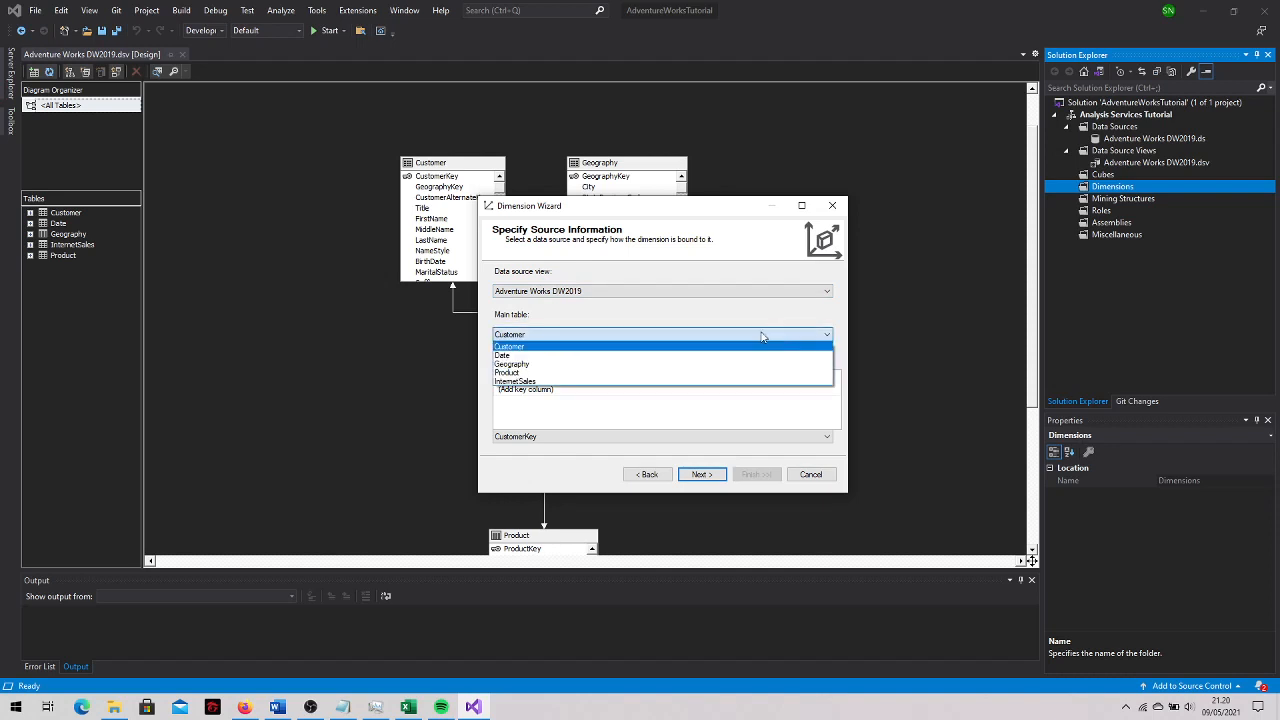
pyautogui.click(622, 356)
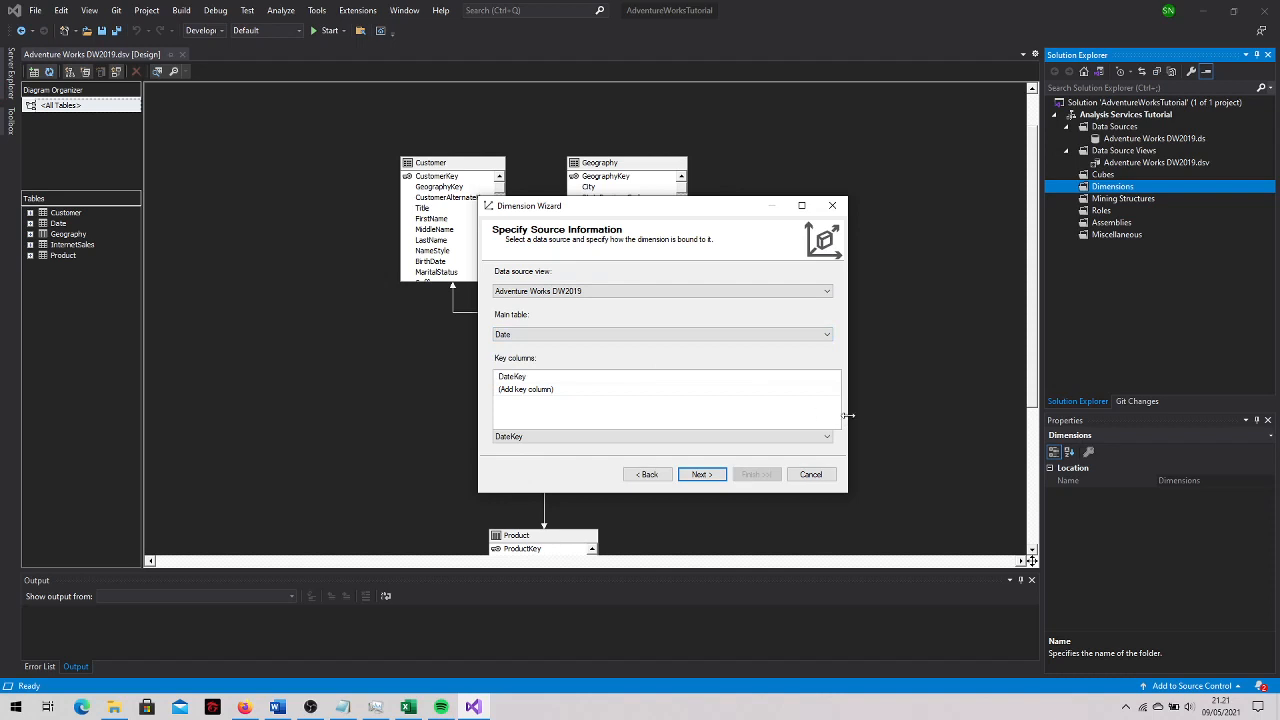
pyautogui.click(706, 477)
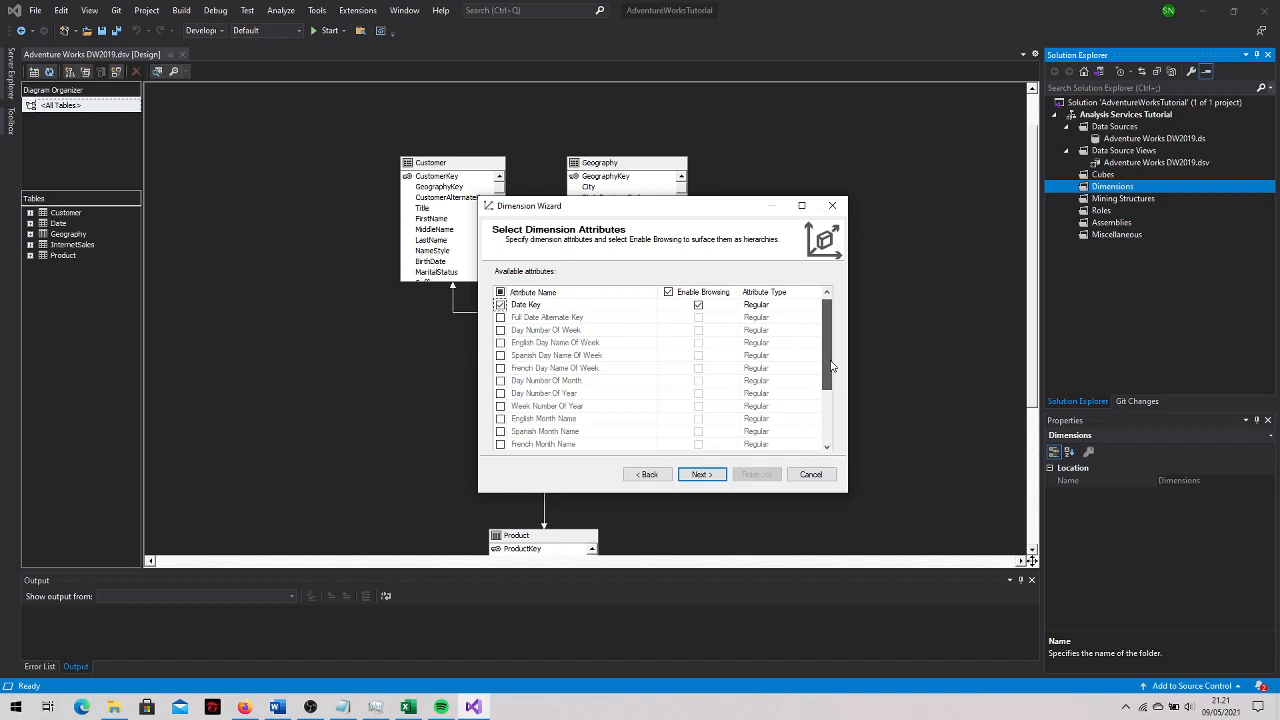
# Include Full Date Alternate Key, English Month Name, Calendar Quarter, Calendar Year and Calendar Semester as browsable attributes of the date dimension
pyautogui.moveTo(830, 367)
pyautogui.mouseDown()
pyautogui.moveTo(823, 412)
pyautogui.moveTo(828, 347)
pyautogui.mouseUp()
pyautogui.click(501, 318)
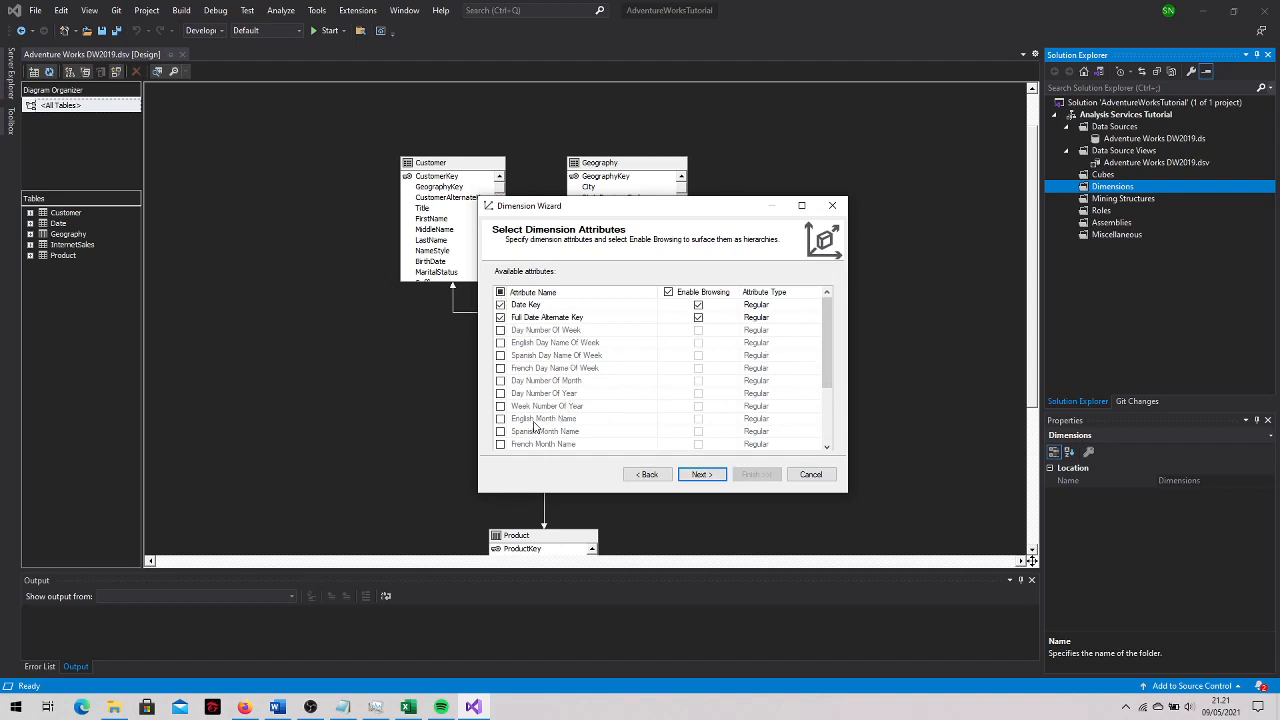
pyautogui.click(501, 419)
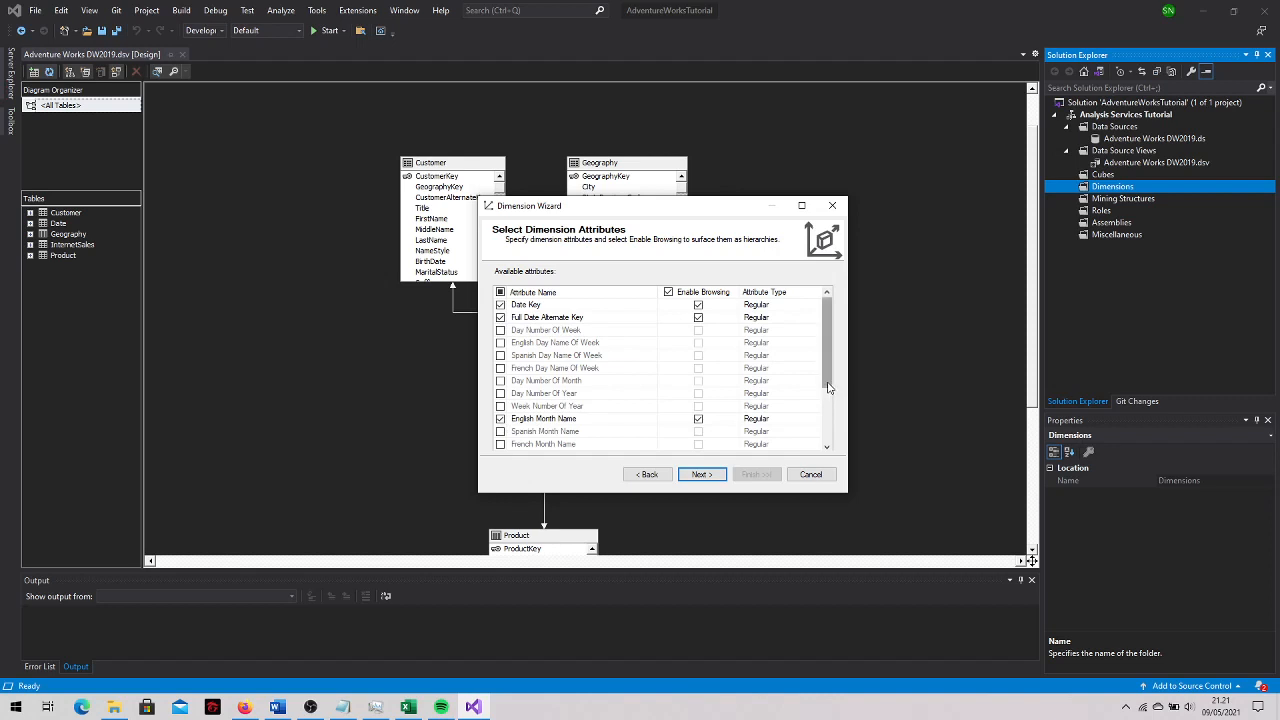
pyautogui.moveTo(828, 385); pyautogui.dragTo(827, 433)
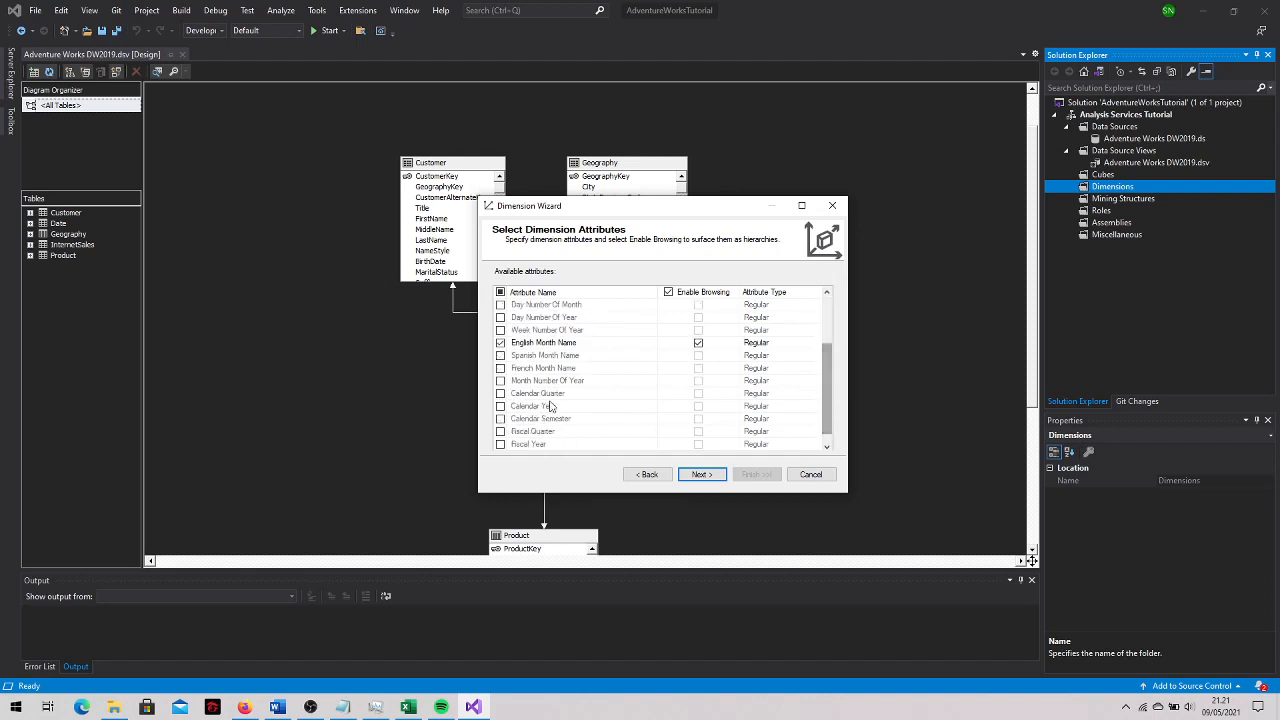
pyautogui.click(501, 393)
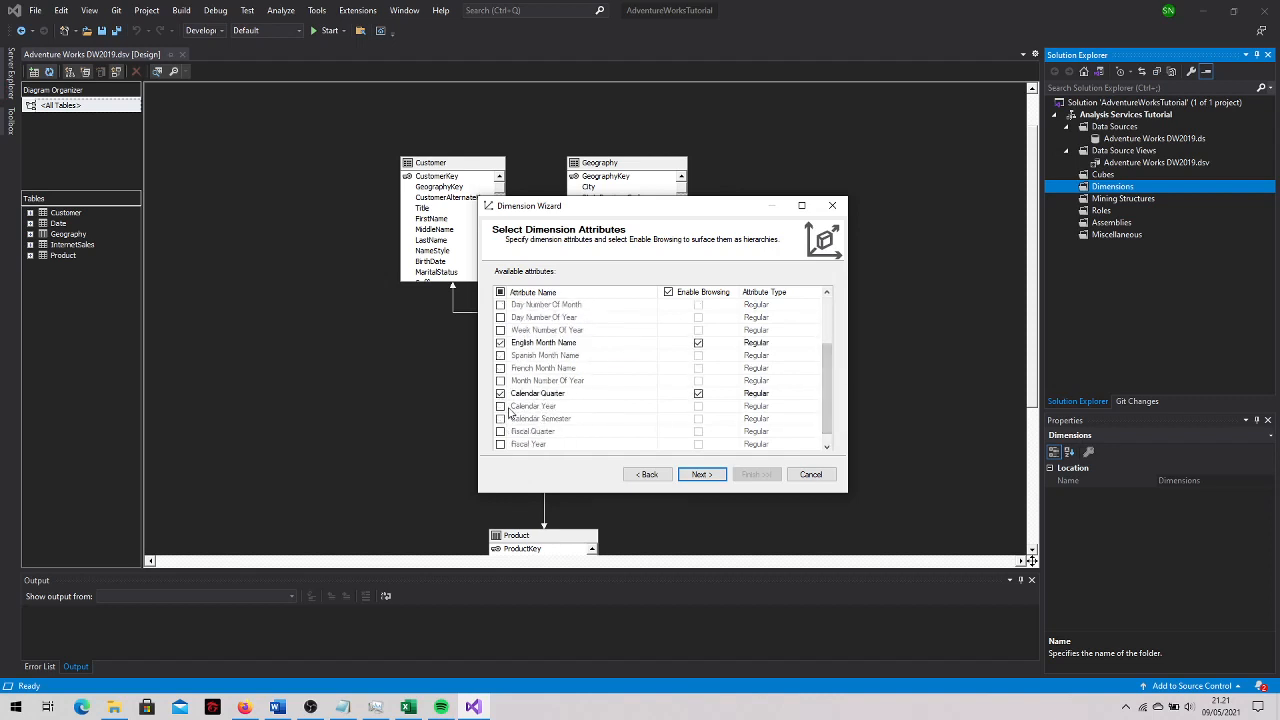
pyautogui.click(501, 406)
pyautogui.click(501, 418)
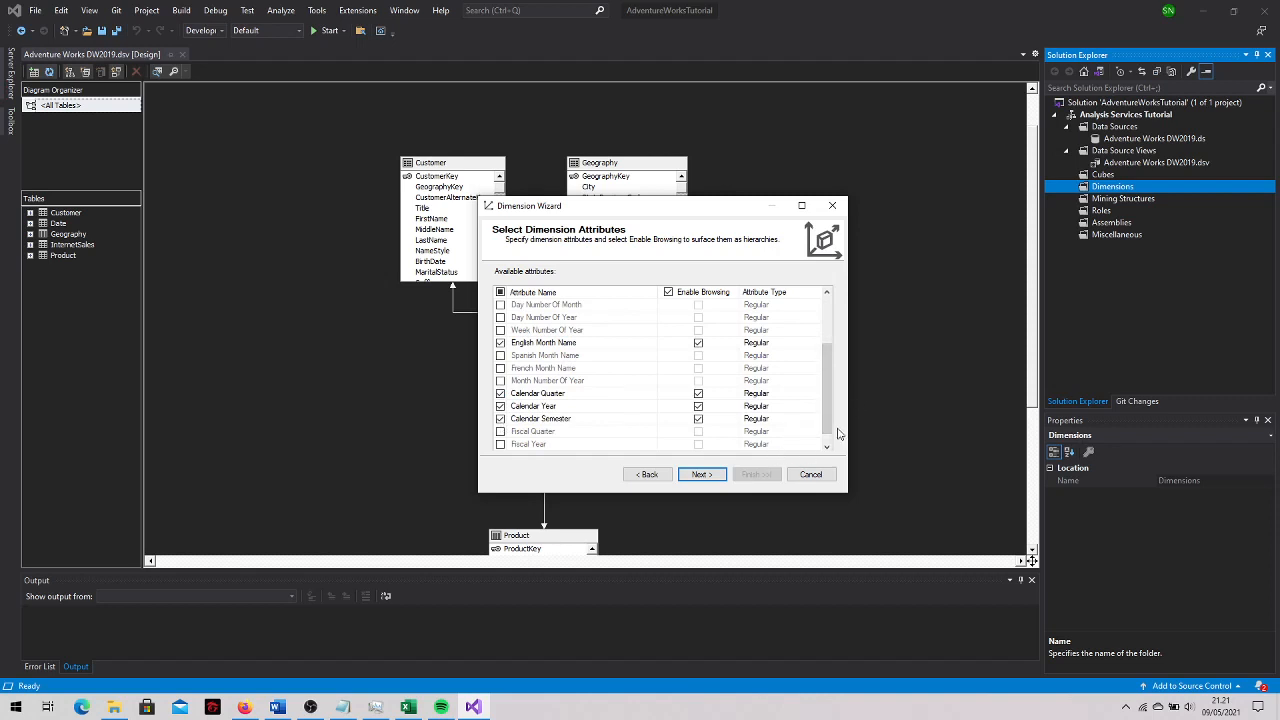
pyautogui.moveTo(830, 428); pyautogui.dragTo(823, 367)
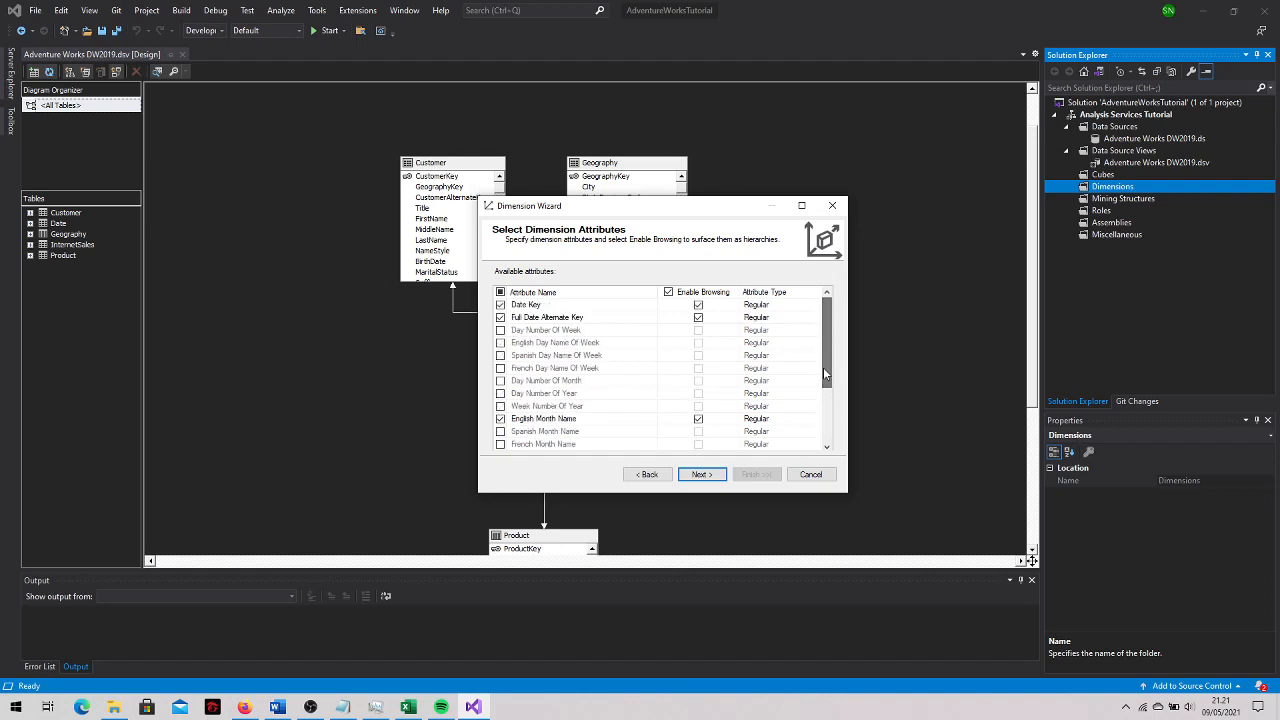
# Proceed to the wizard's completion page, keep Date as the dimension name and finish creating the dimension
pyautogui.click(702, 474)
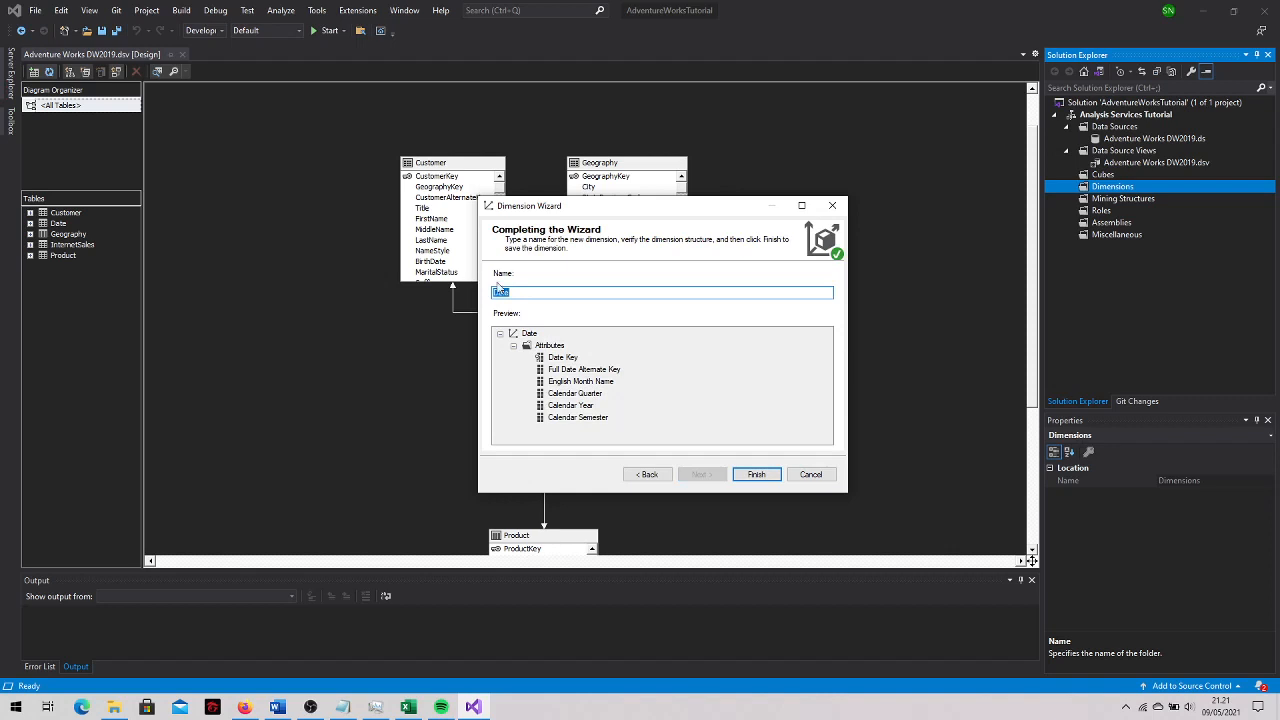
pyautogui.click(530, 293)
pyautogui.click(756, 474)
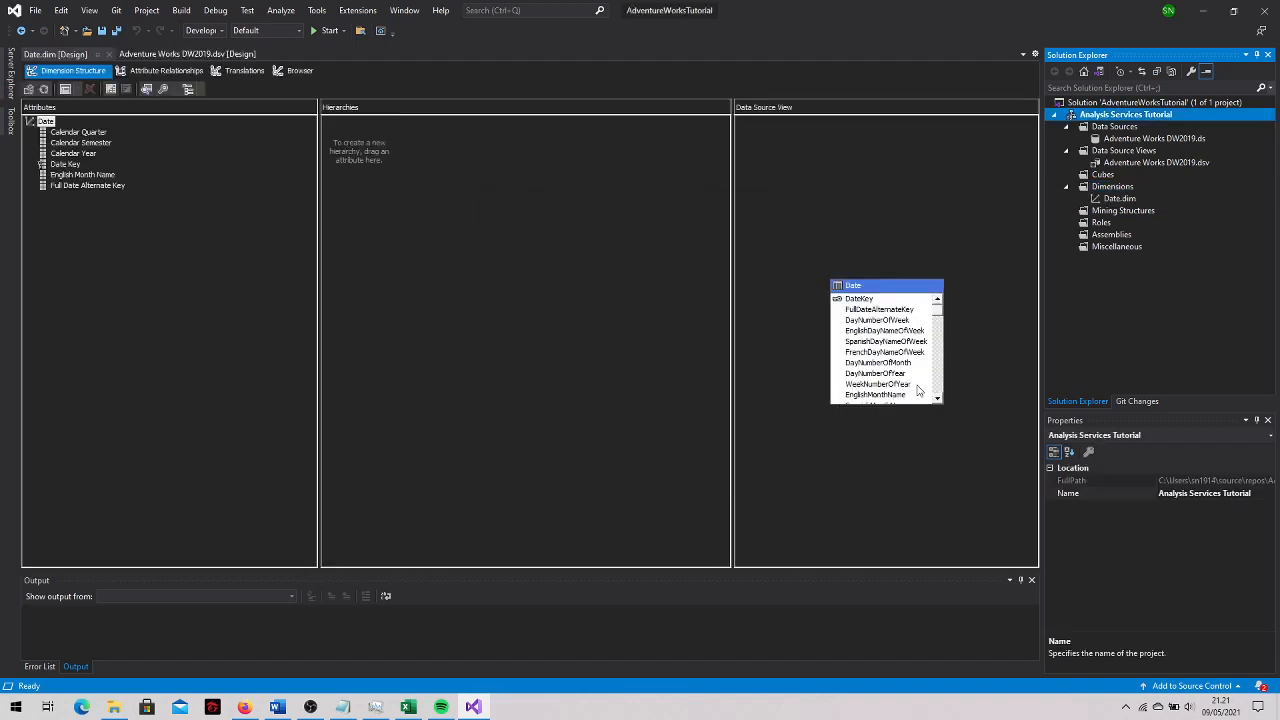
pyautogui.click(1114, 200)
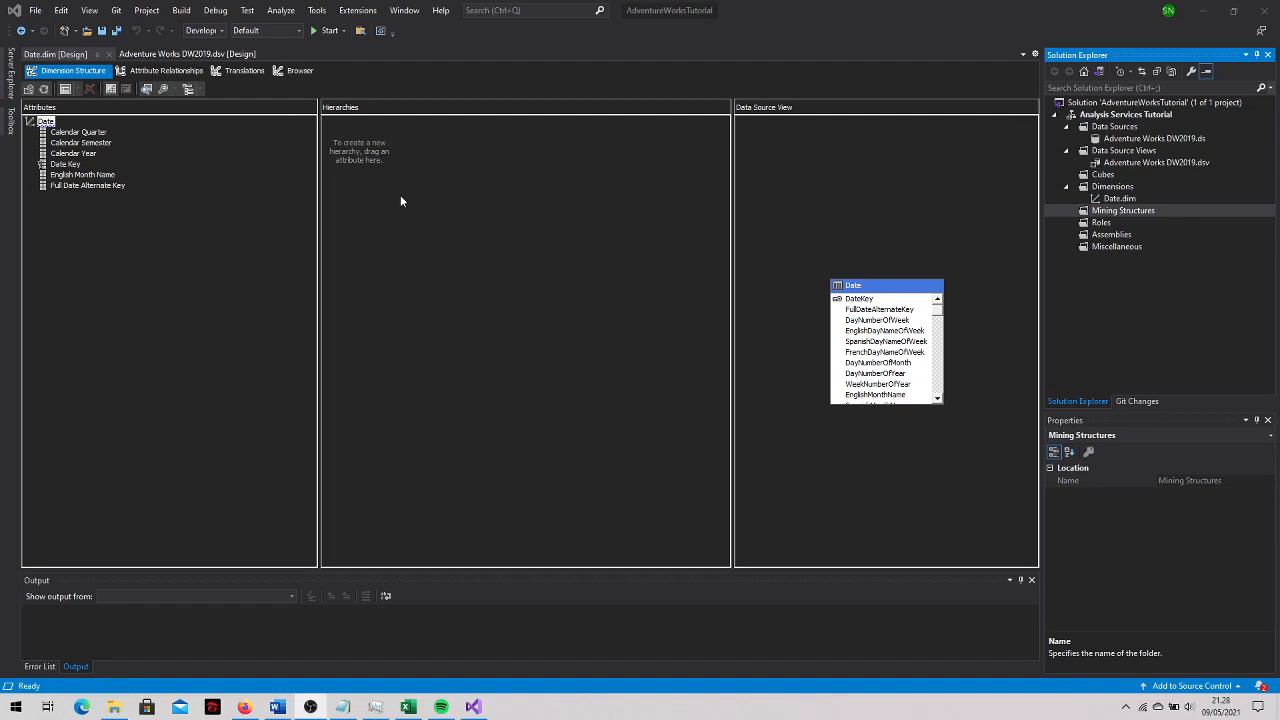
pyautogui.click(1125, 198)
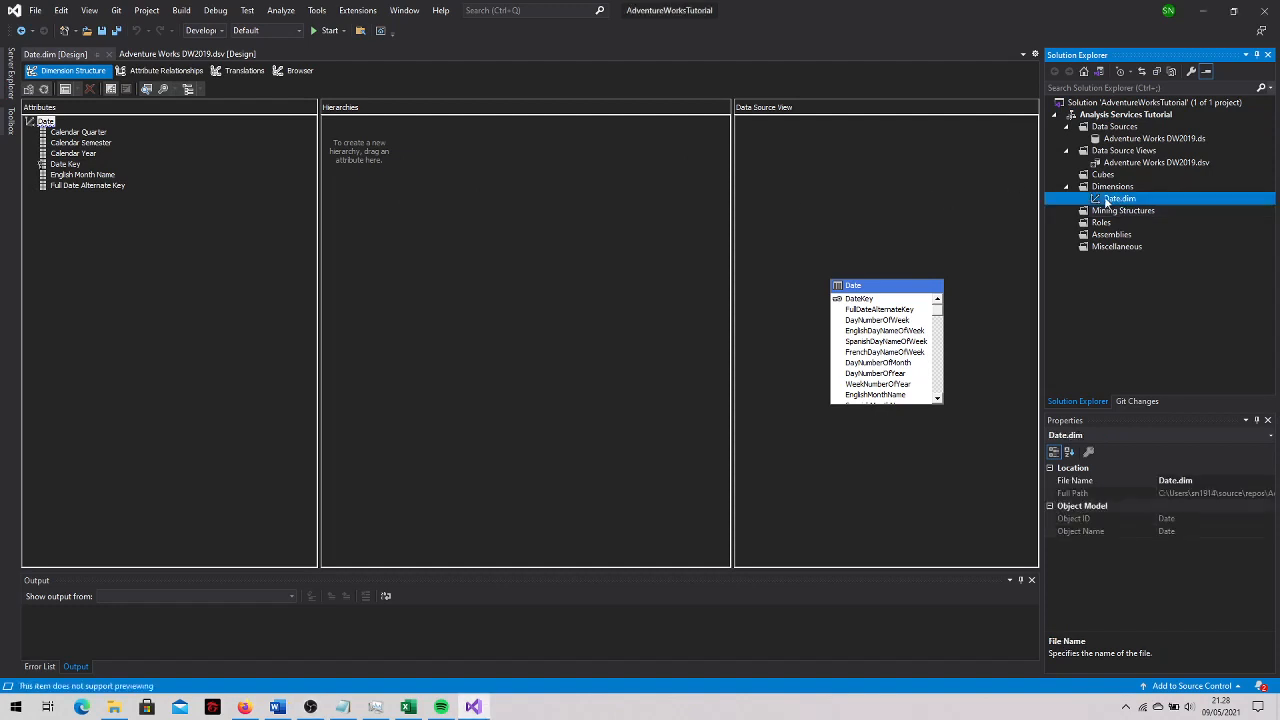
pyautogui.click(80, 133)
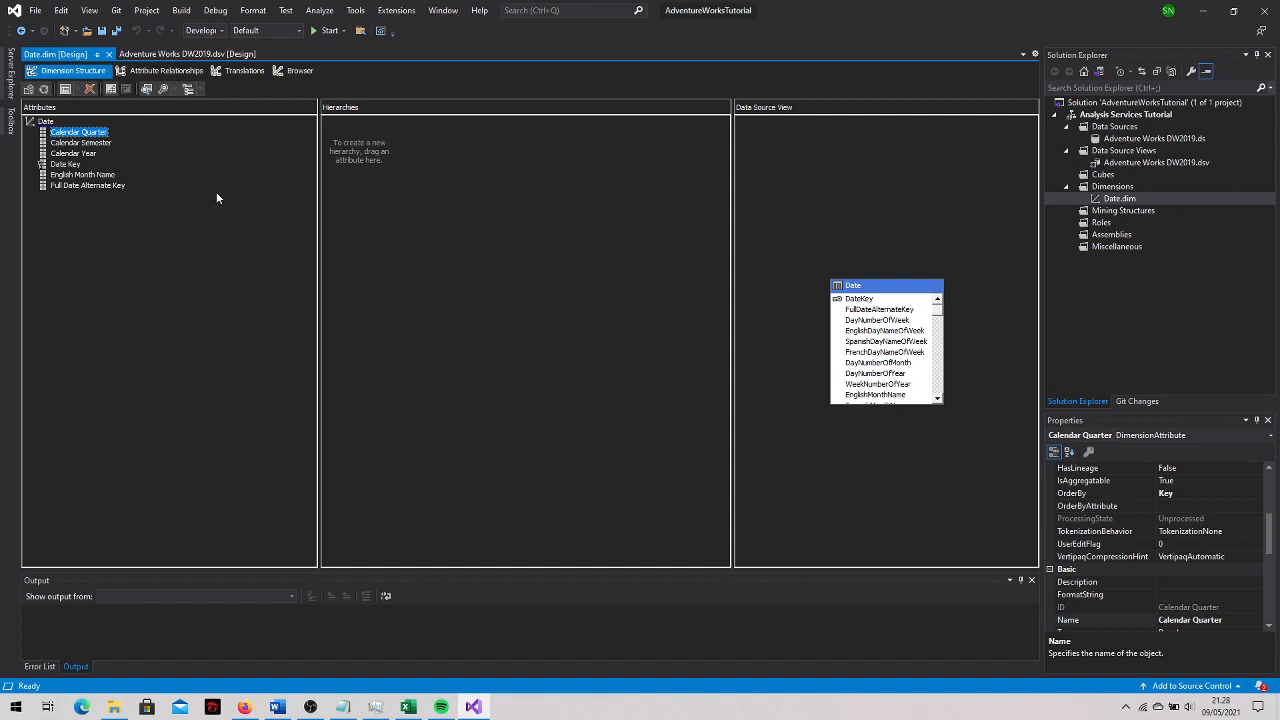
# Set the Type property of the Full Date Alternate Key attribute to Date from the calendar date types
pyautogui.click(98, 187)
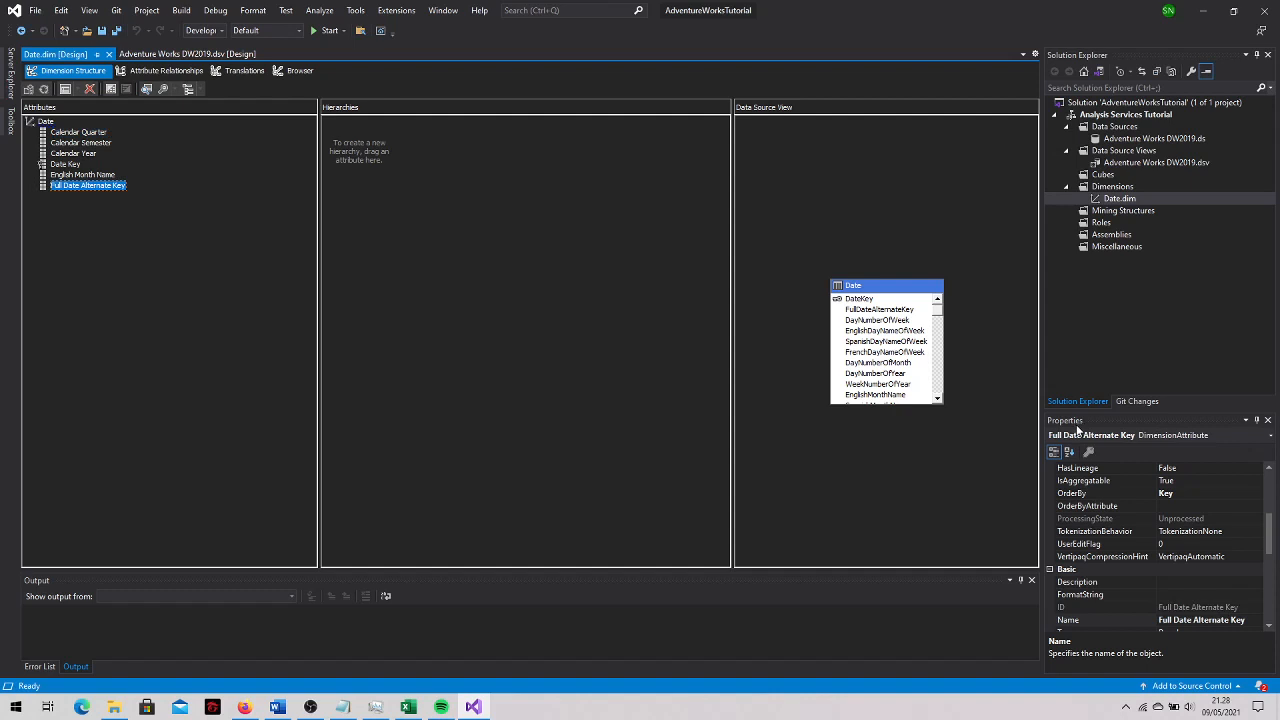
pyautogui.click(1268, 548)
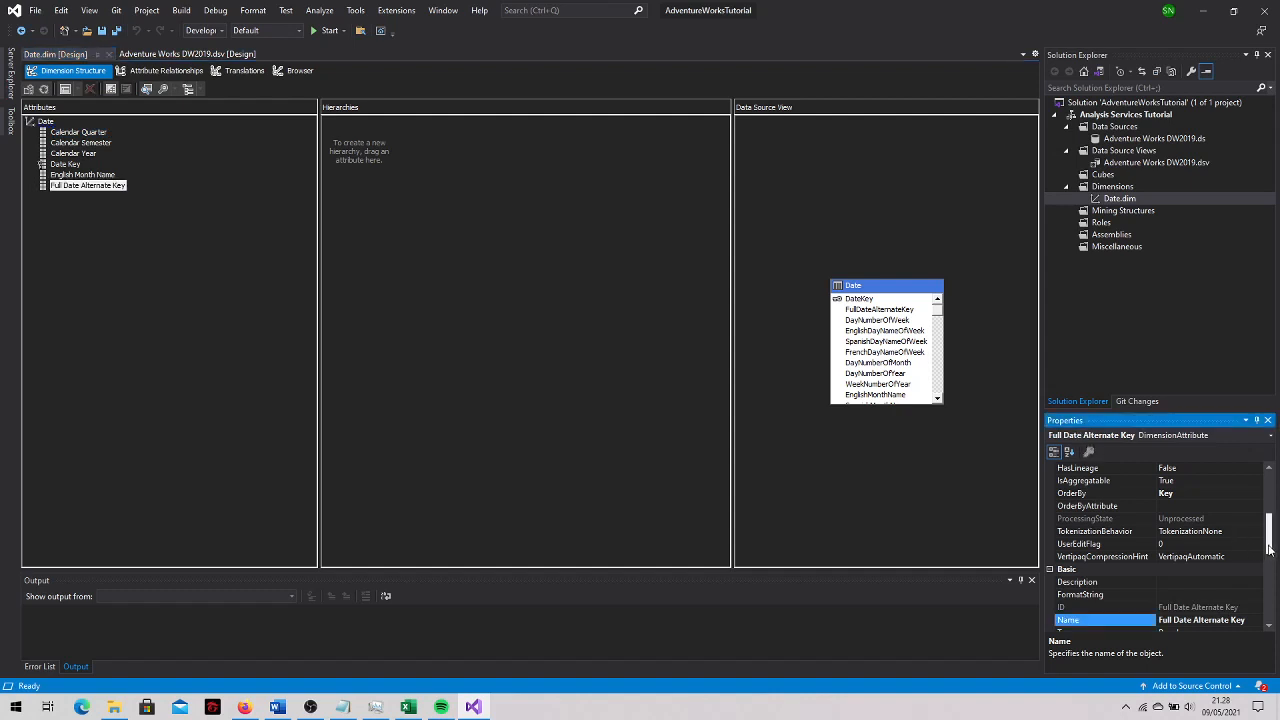
pyautogui.moveTo(1268, 548); pyautogui.dragTo(1260, 574)
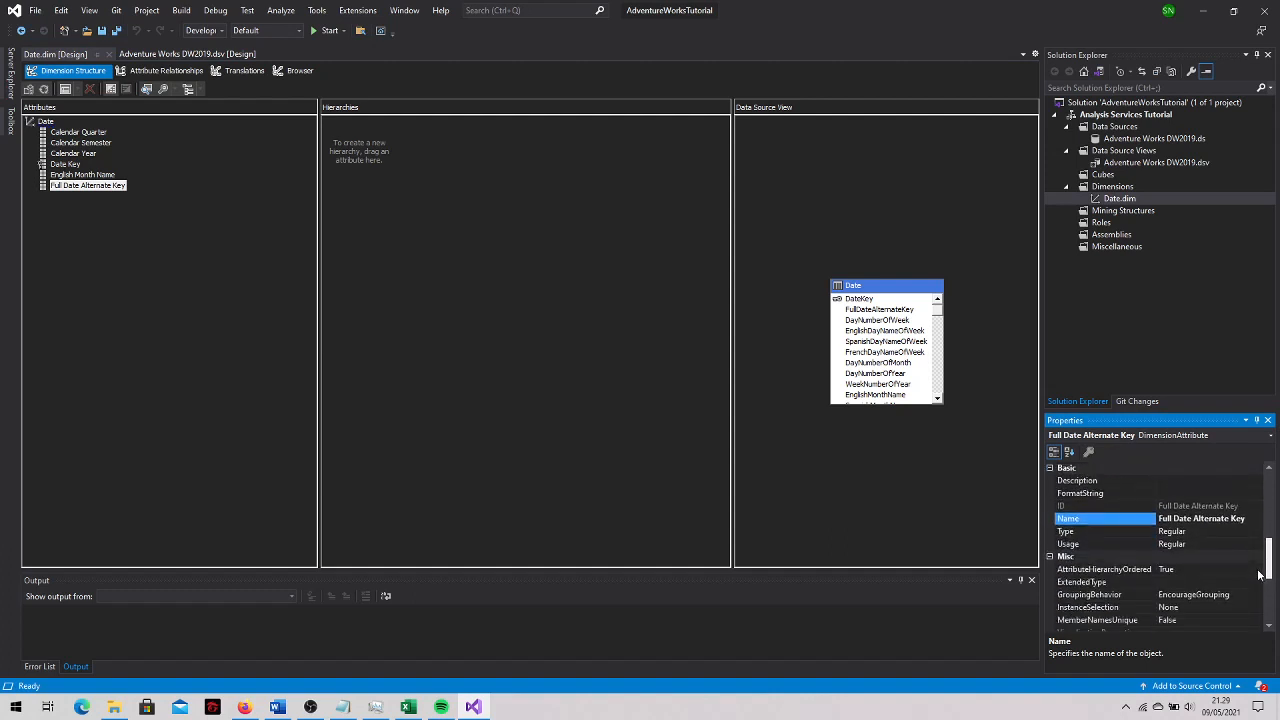
pyautogui.click(1112, 532)
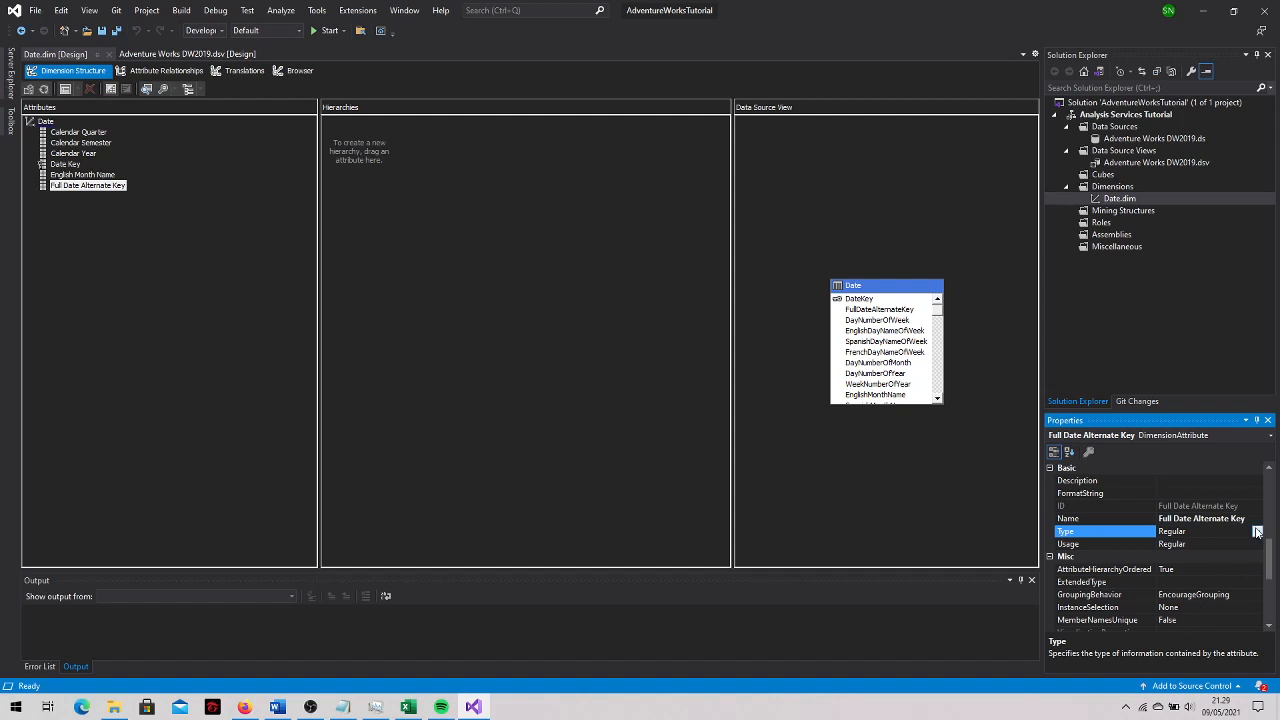
pyautogui.click(1257, 531)
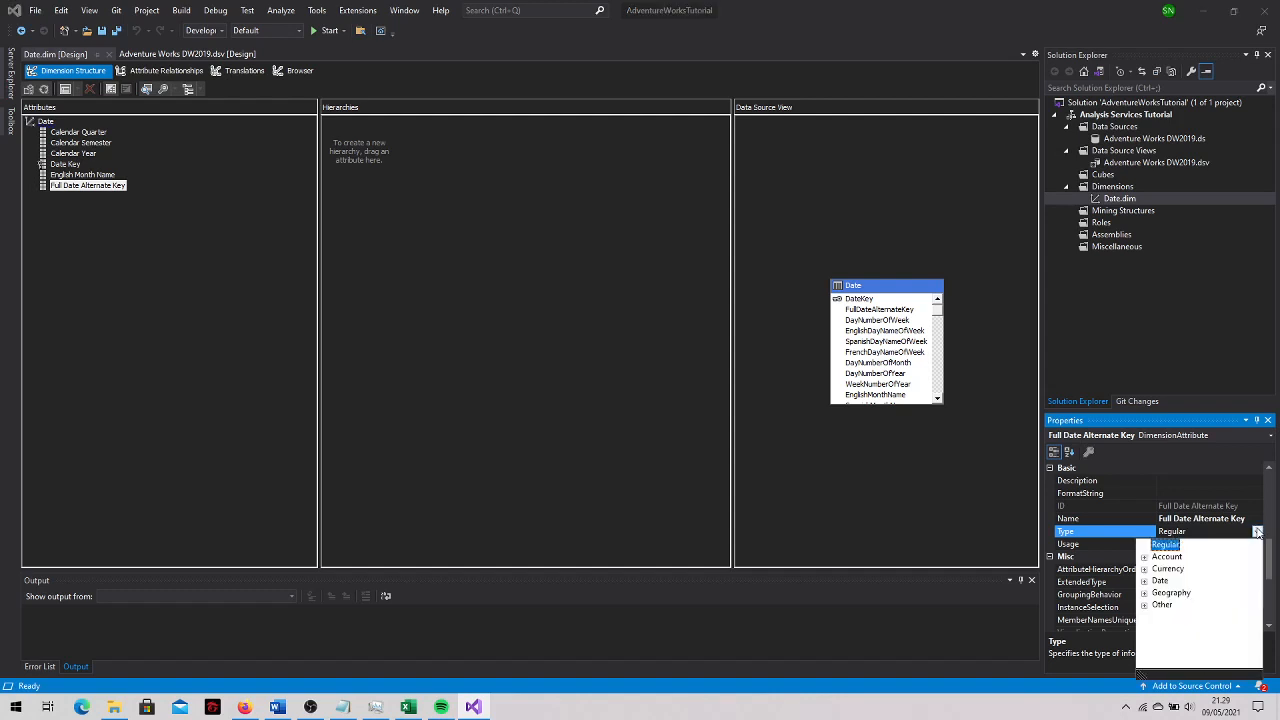
pyautogui.click(1145, 580)
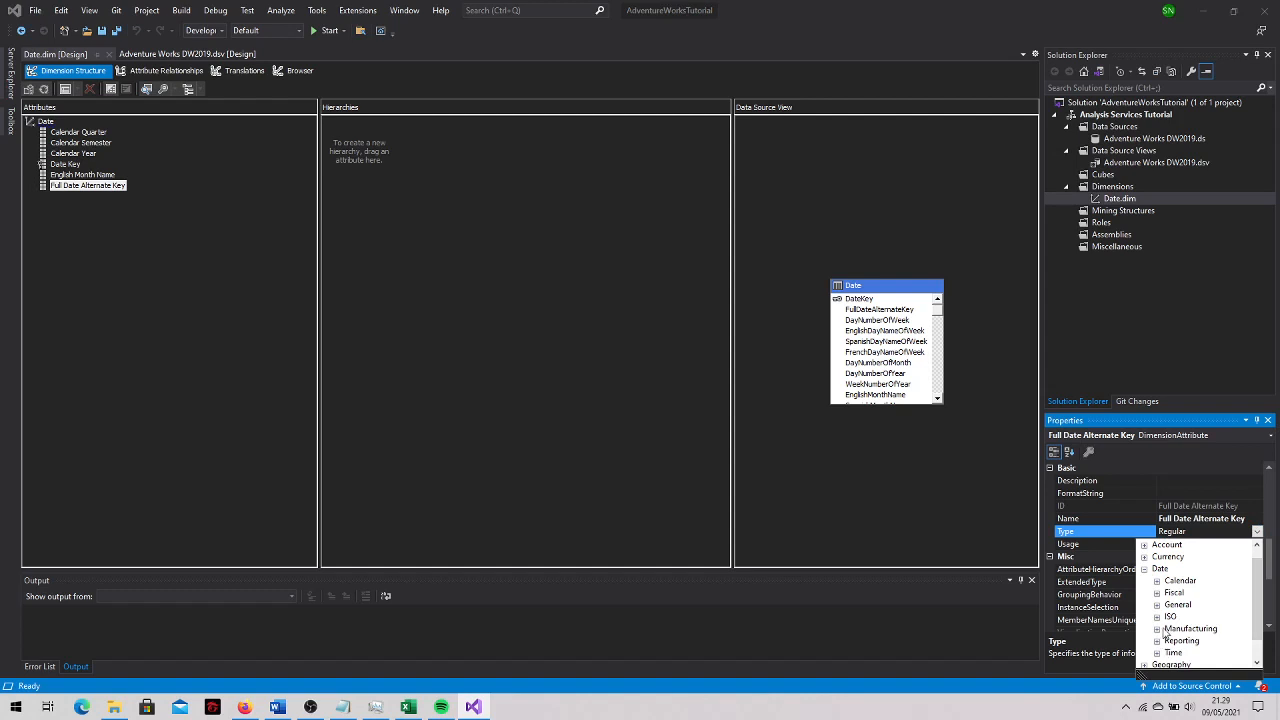
pyautogui.click(1158, 605)
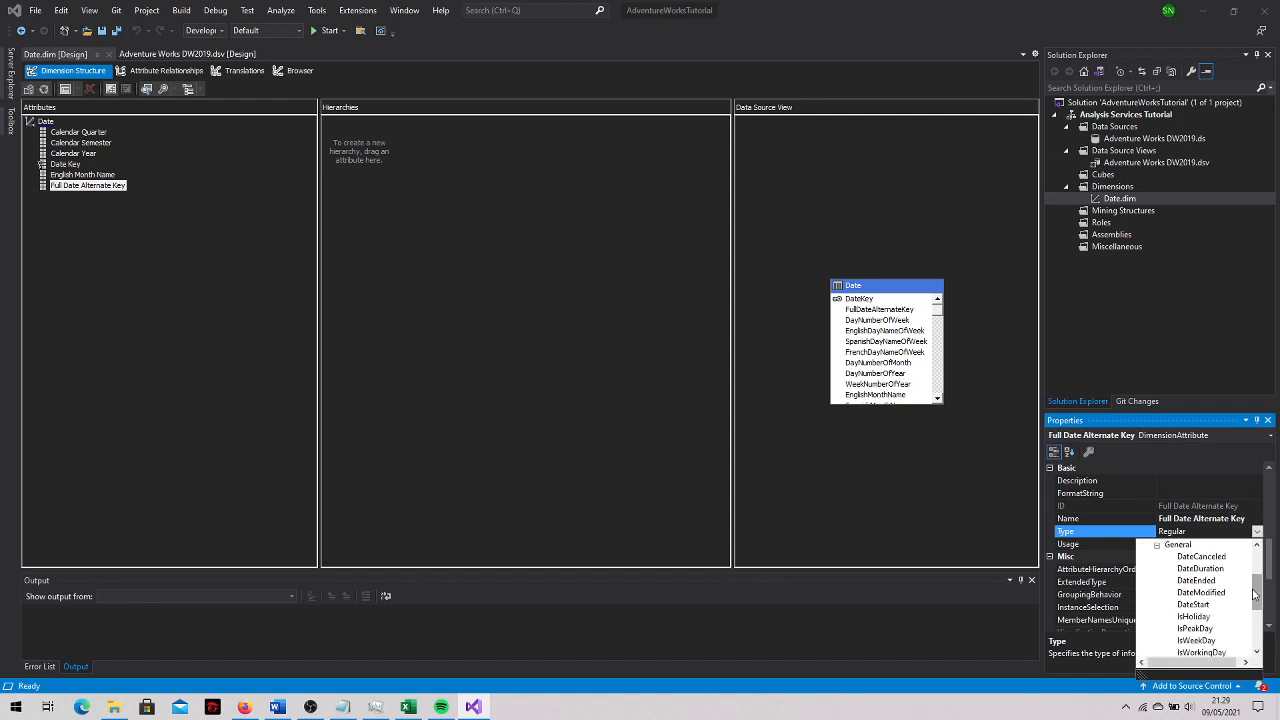
pyautogui.moveTo(1254, 595); pyautogui.dragTo(1255, 598)
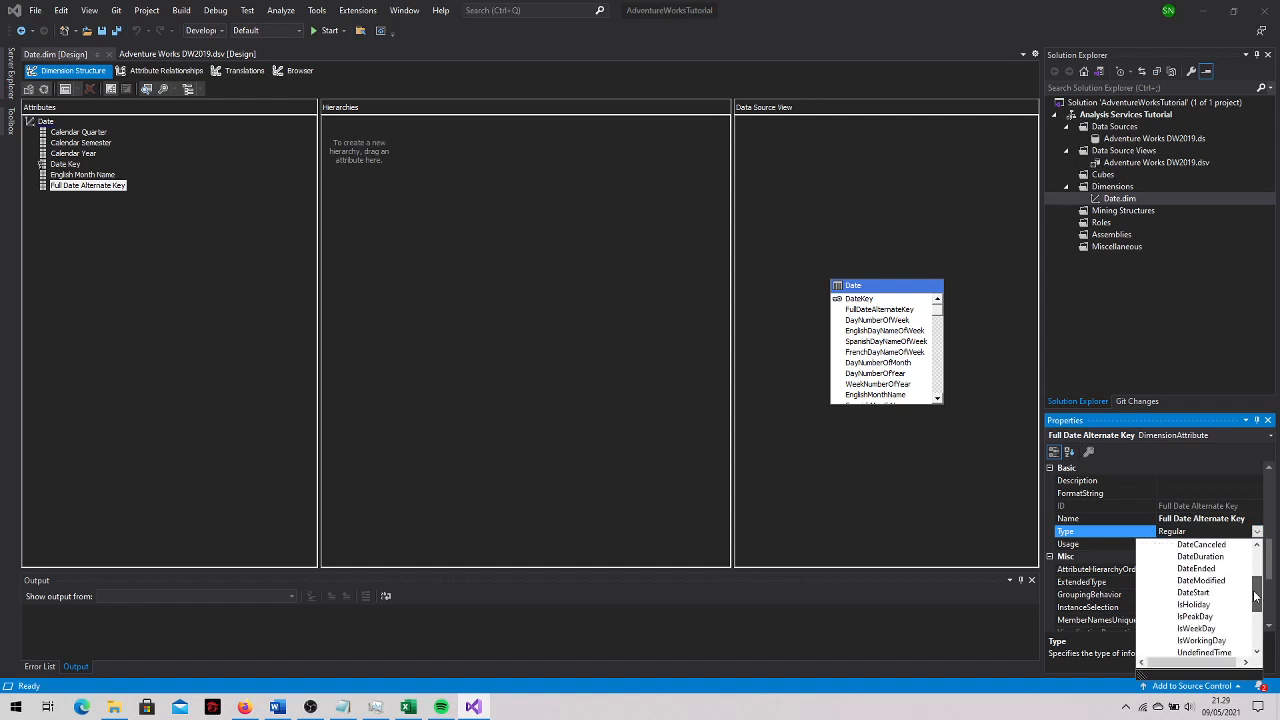
pyautogui.scroll(2, 1256, 597)
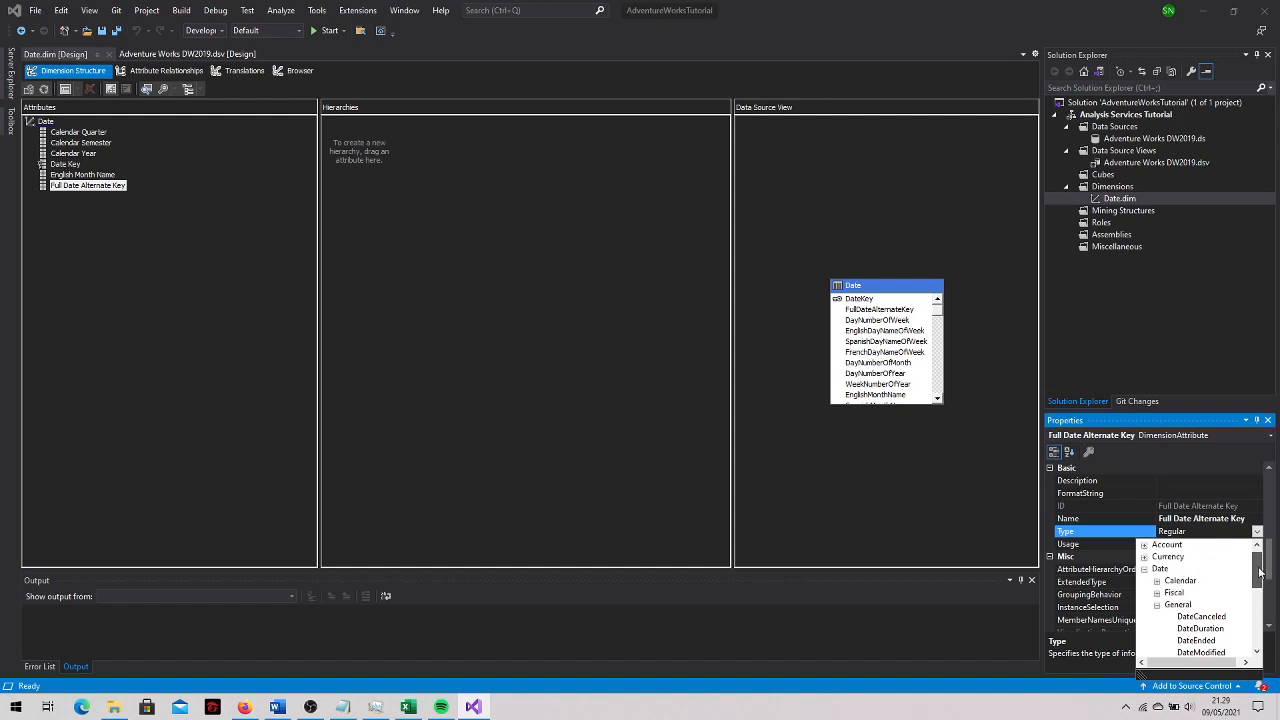
pyautogui.click(1157, 605)
pyautogui.click(1157, 582)
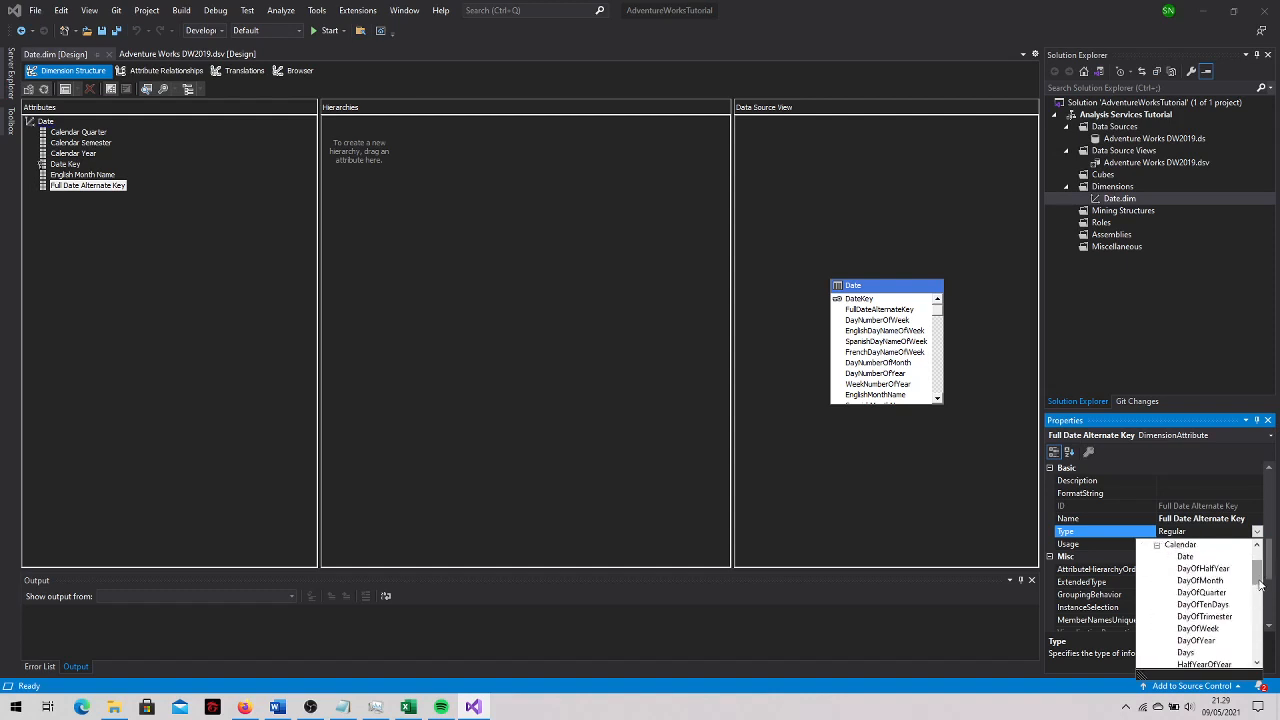
pyautogui.moveTo(1256, 574)
pyautogui.mouseDown()
pyautogui.moveTo(1255, 590)
pyautogui.moveTo(1256, 556)
pyautogui.mouseUp()
pyautogui.click(1182, 584)
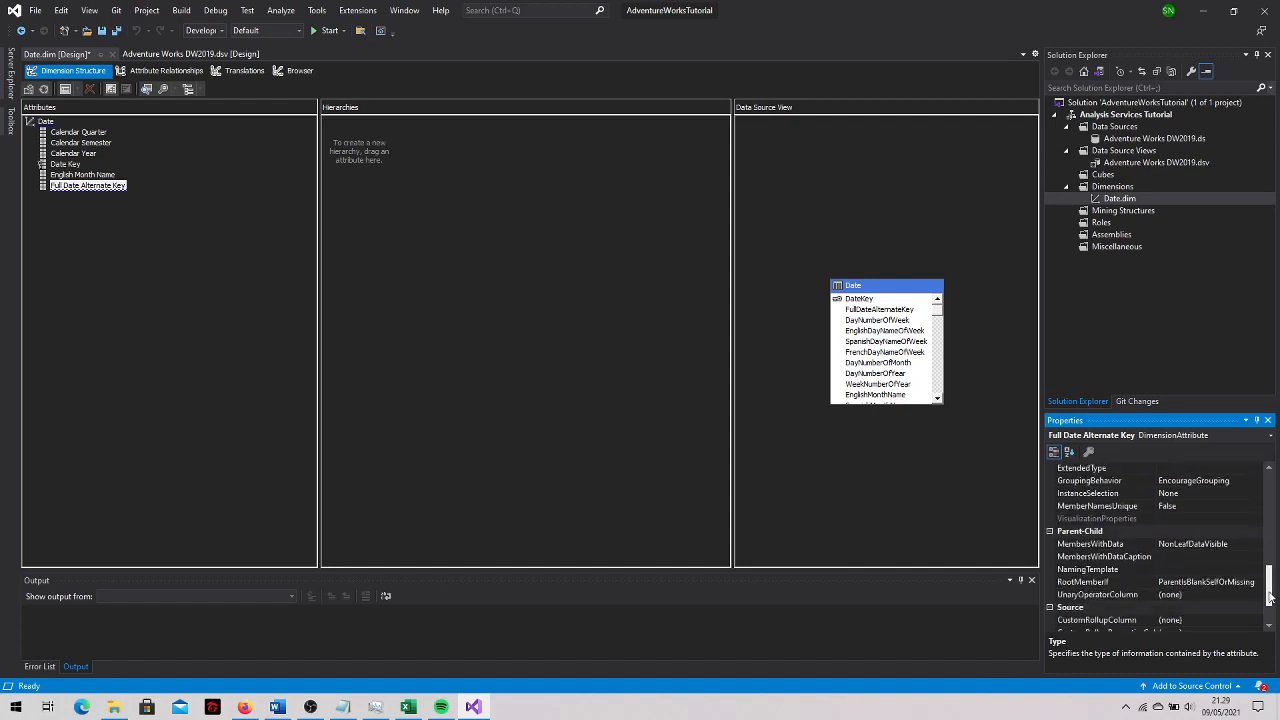
pyautogui.moveTo(1268, 560)
pyautogui.mouseDown()
pyautogui.moveTo(1267, 625)
pyautogui.moveTo(1266, 562)
pyautogui.mouseUp()
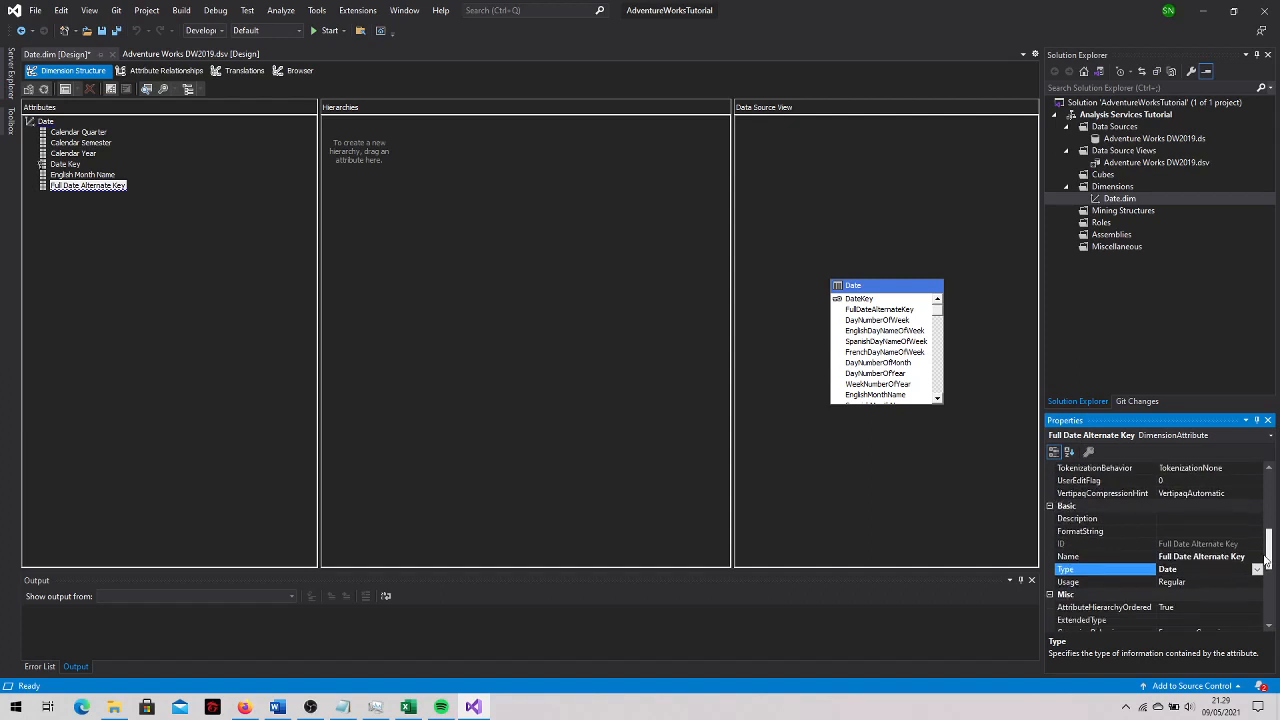
pyautogui.click(830, 517)
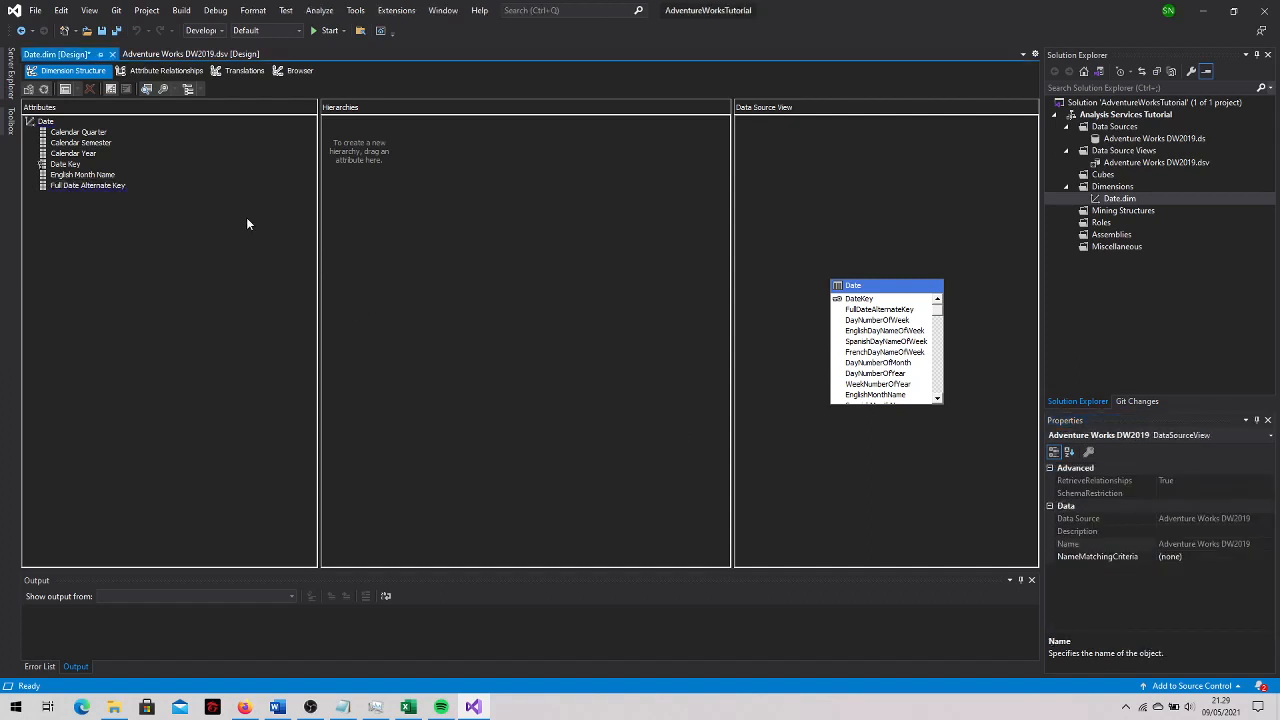
# Set the Type property of the English Month Name attribute to the calendar date type Months
pyautogui.click(82, 175)
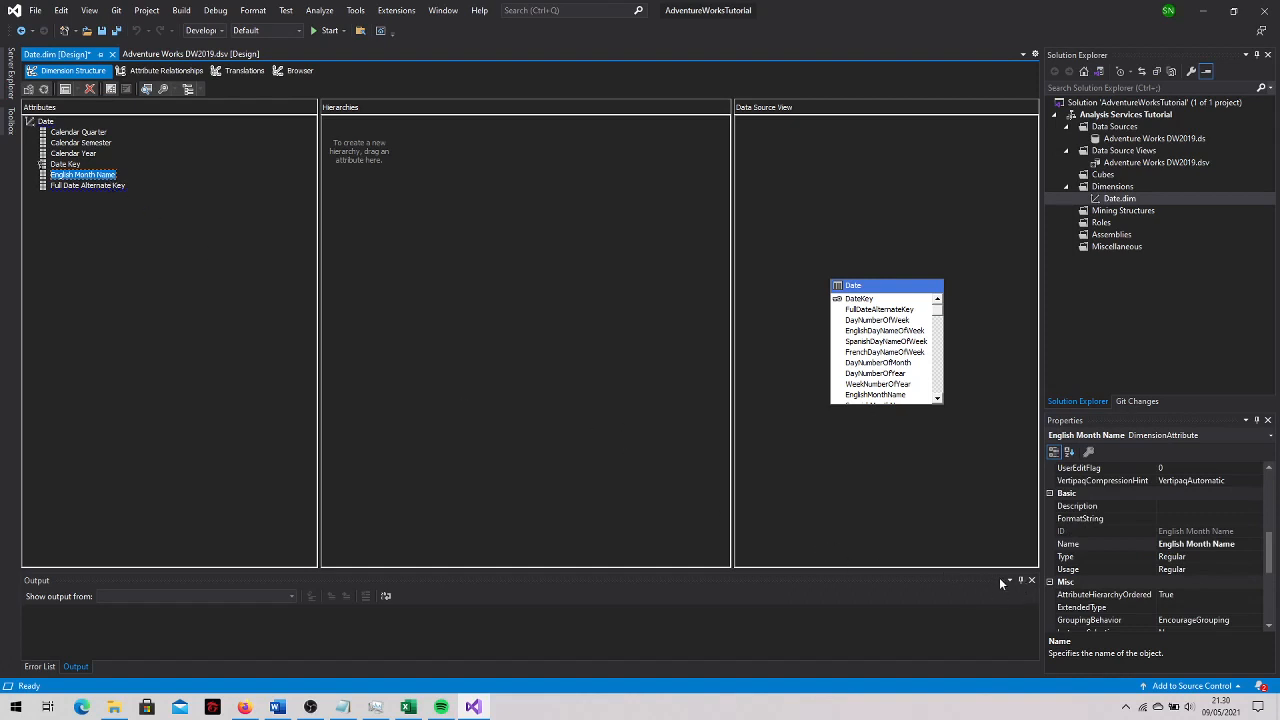
pyautogui.click(1205, 557)
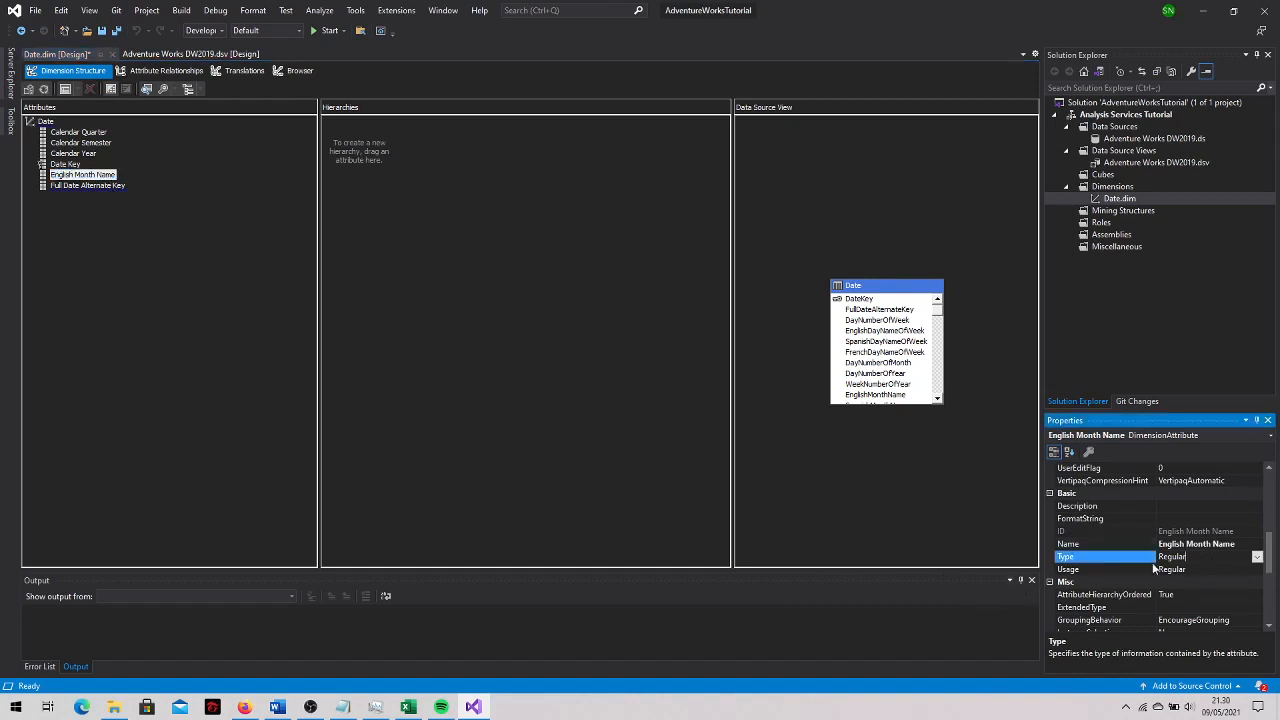
pyautogui.click(1257, 558)
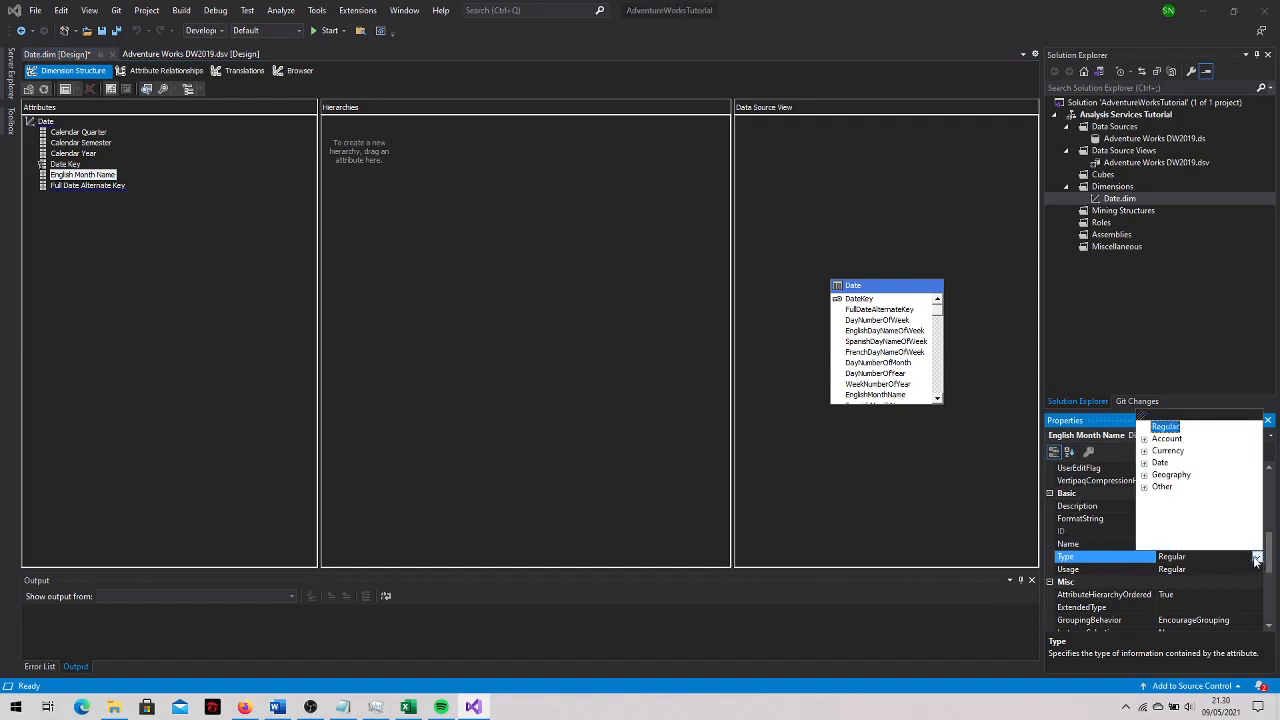
pyautogui.click(1146, 464)
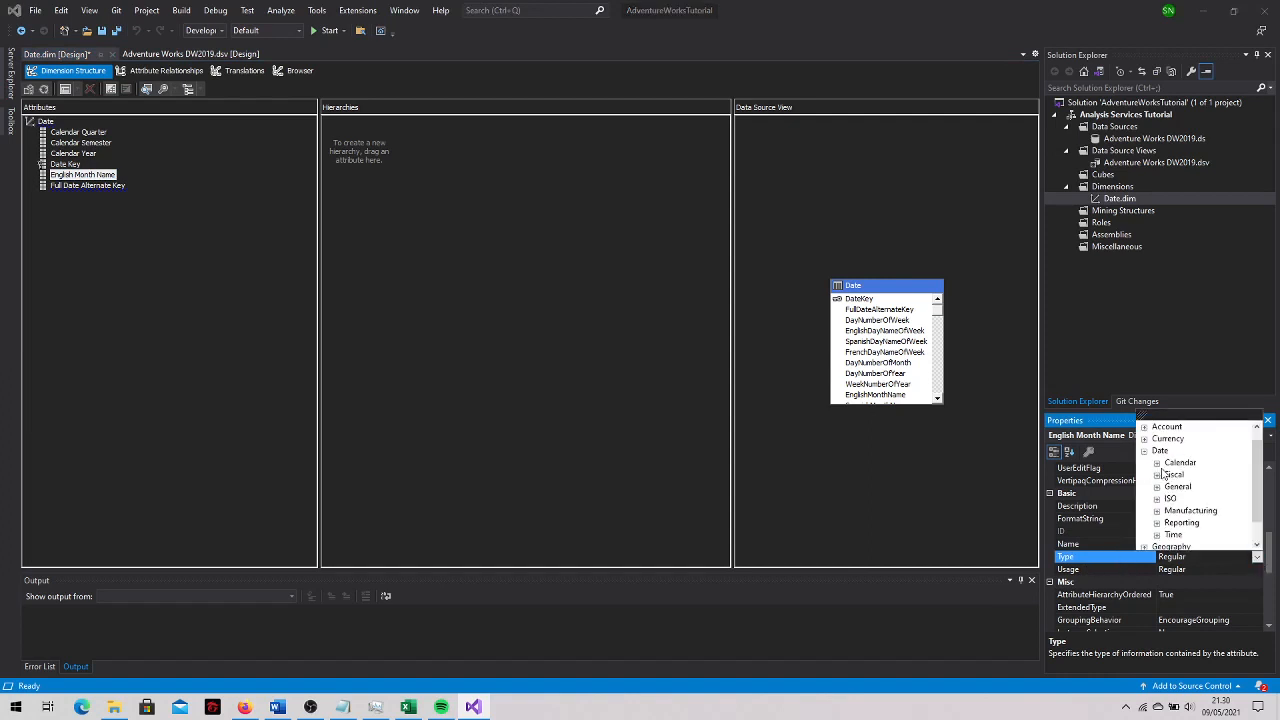
pyautogui.click(1156, 463)
pyautogui.scroll(-3, 1260, 464)
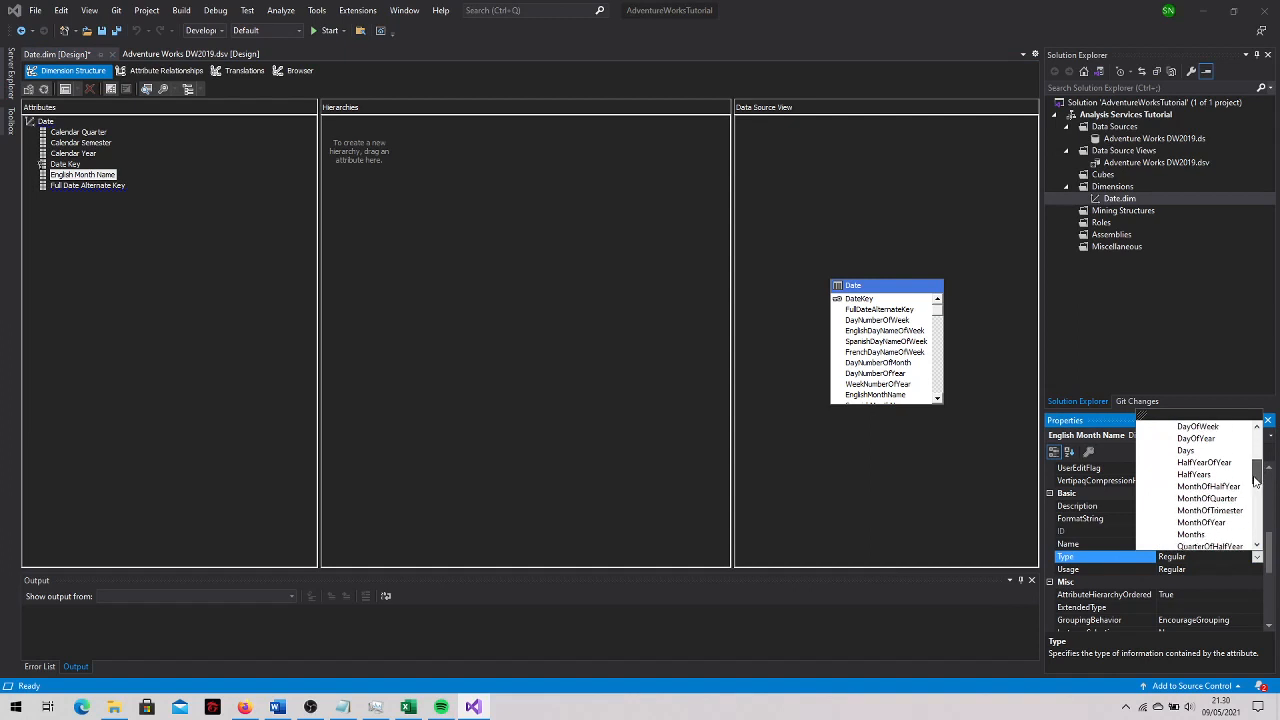
pyautogui.click(1212, 540)
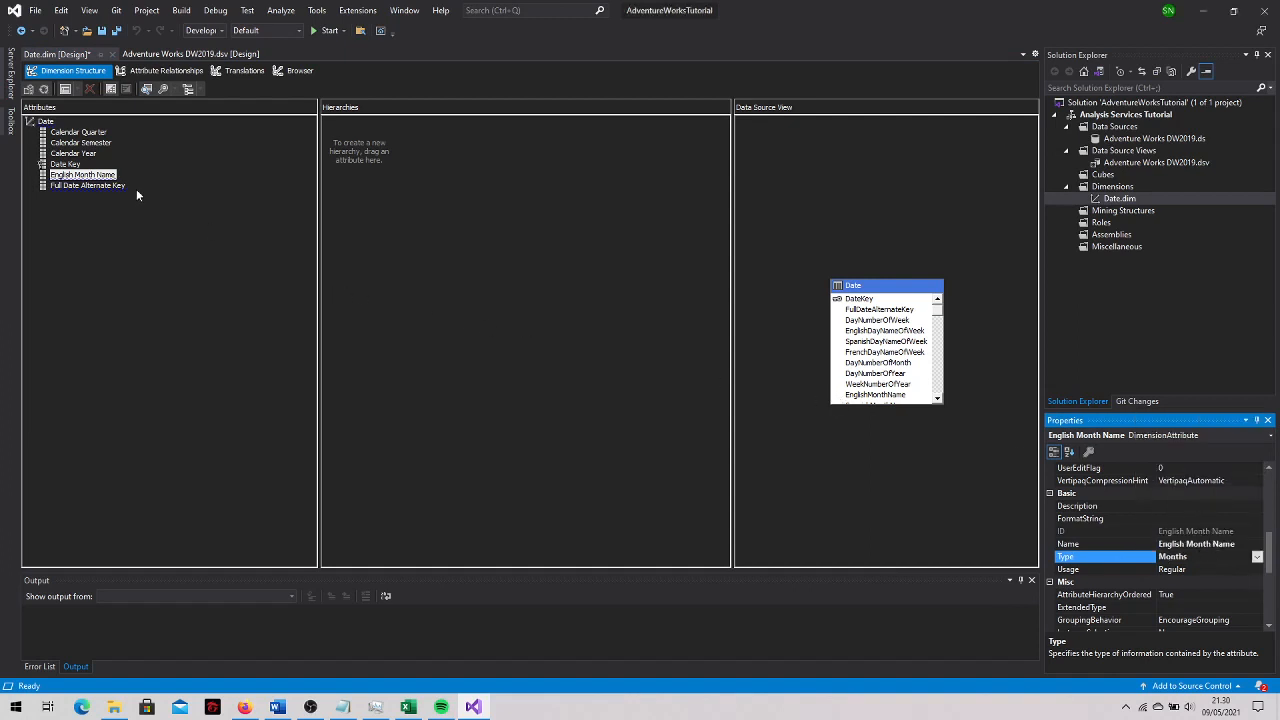
# Set the Type property of the Calendar Year attribute to the calendar date type Years
pyautogui.click(90, 155)
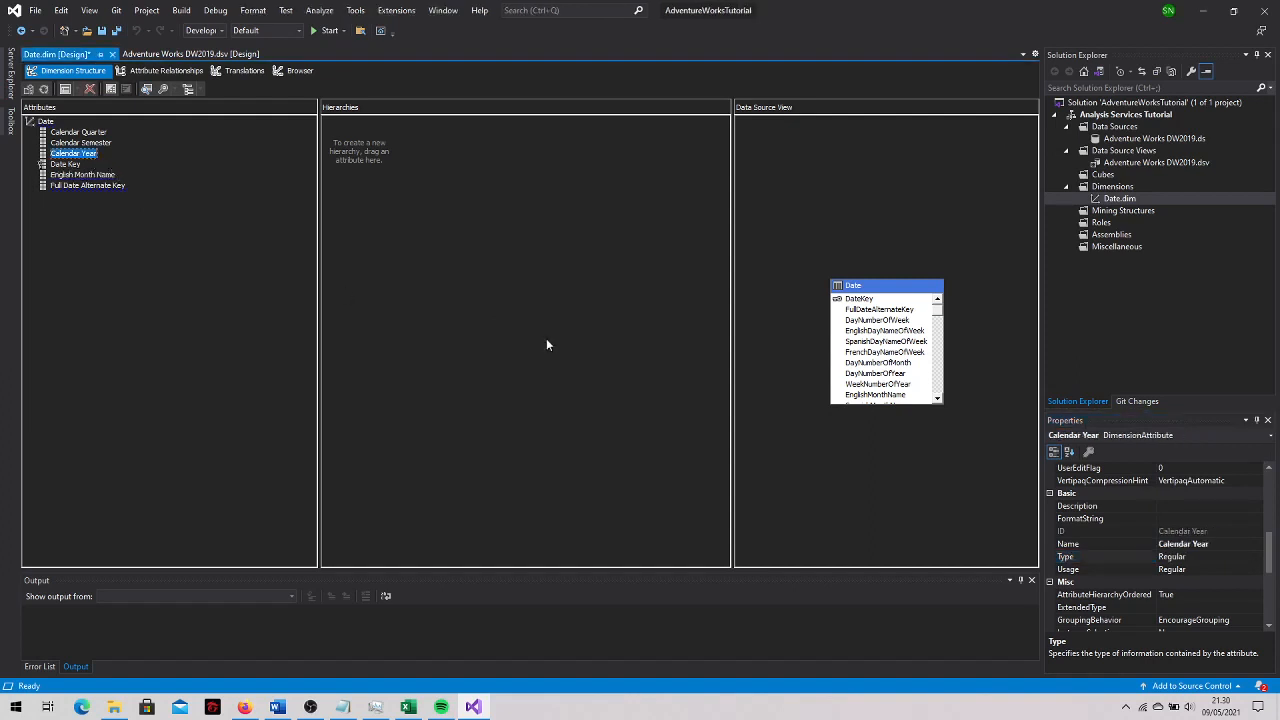
pyautogui.click(1188, 557)
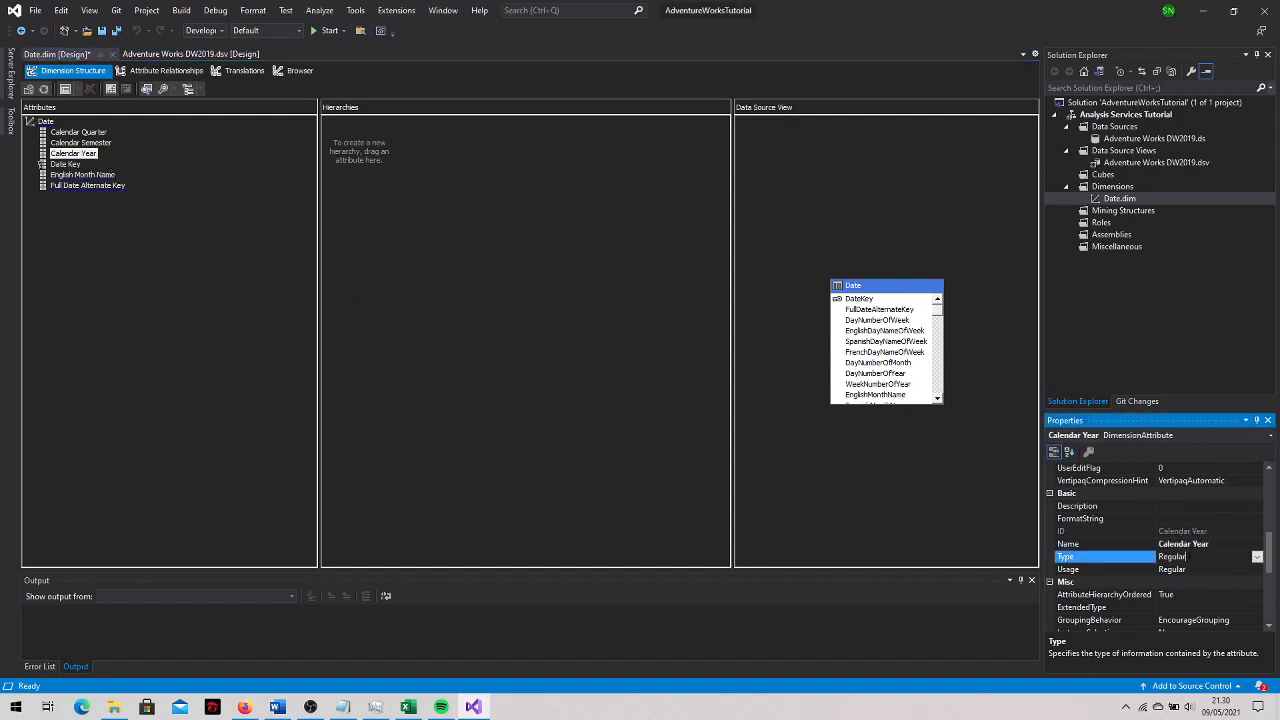
pyautogui.click(1257, 557)
pyautogui.click(1145, 463)
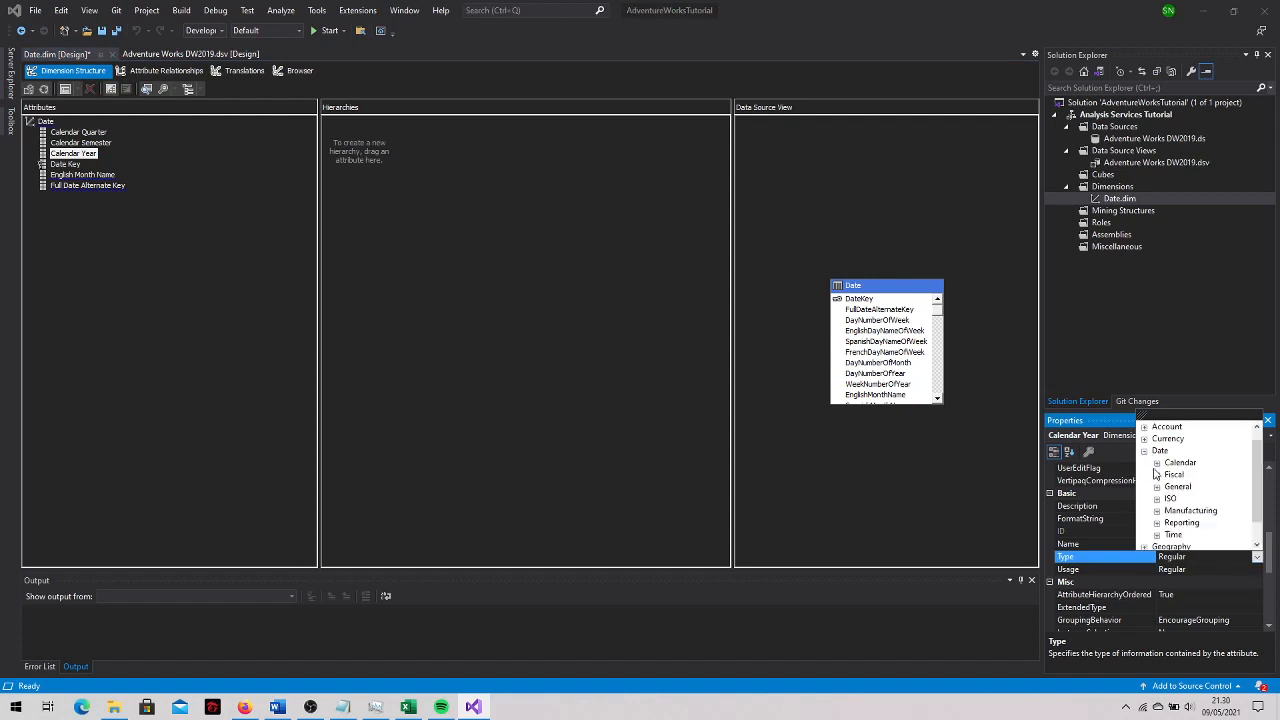
pyautogui.scroll(-3, 1160, 470)
pyautogui.scroll(-2, 1255, 472)
pyautogui.scroll(-6, 1255, 472)
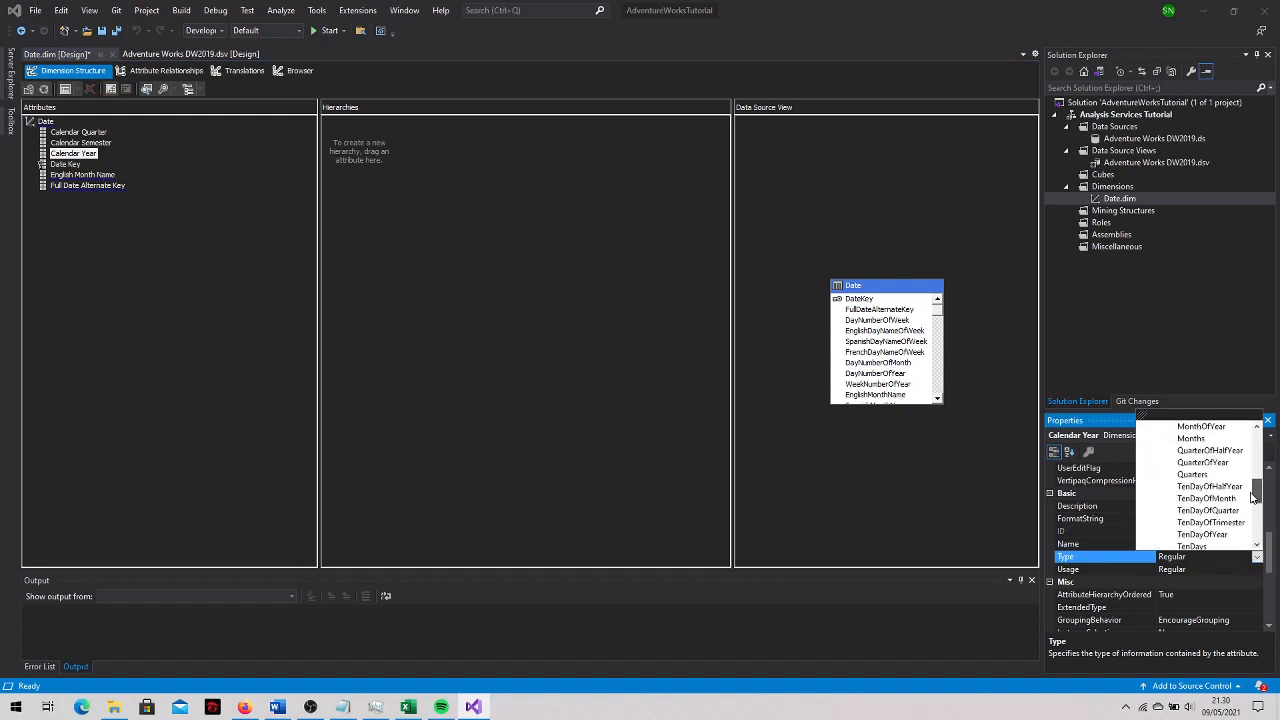
pyautogui.click(1187, 511)
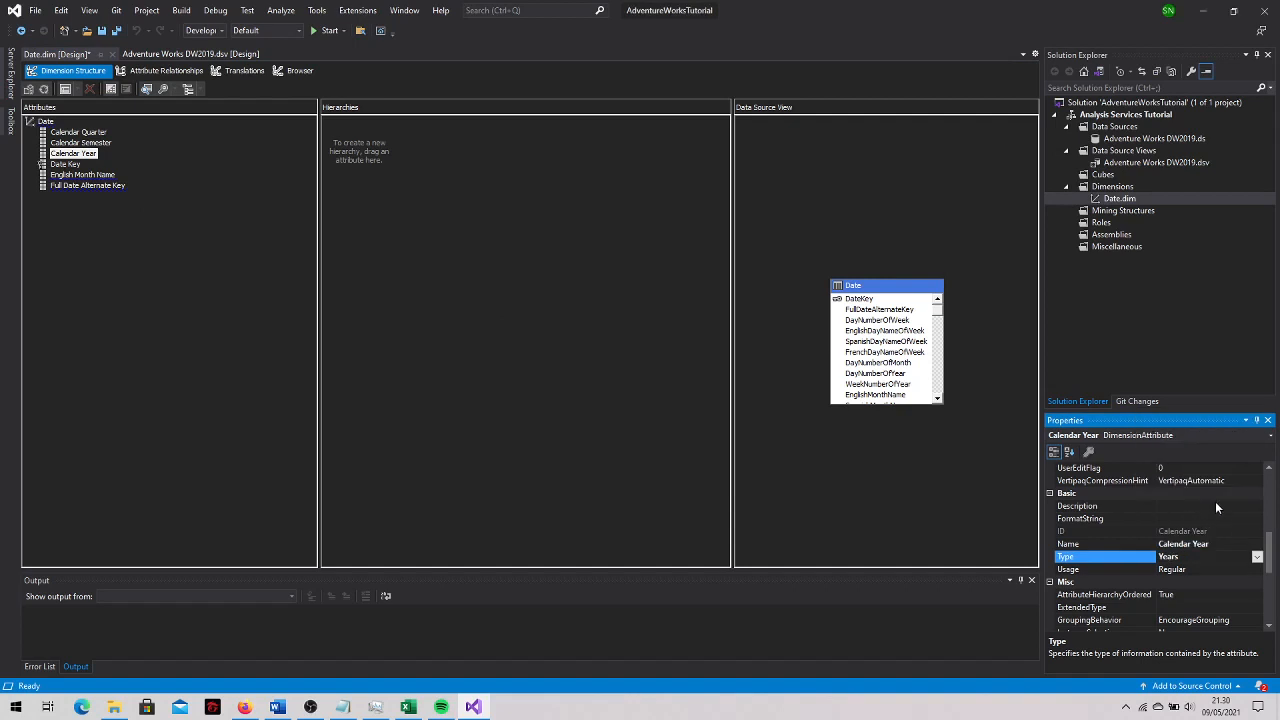
# Set the Type property of the Calendar Semester attribute to the calendar date type HalfYears
pyautogui.click(108, 144)
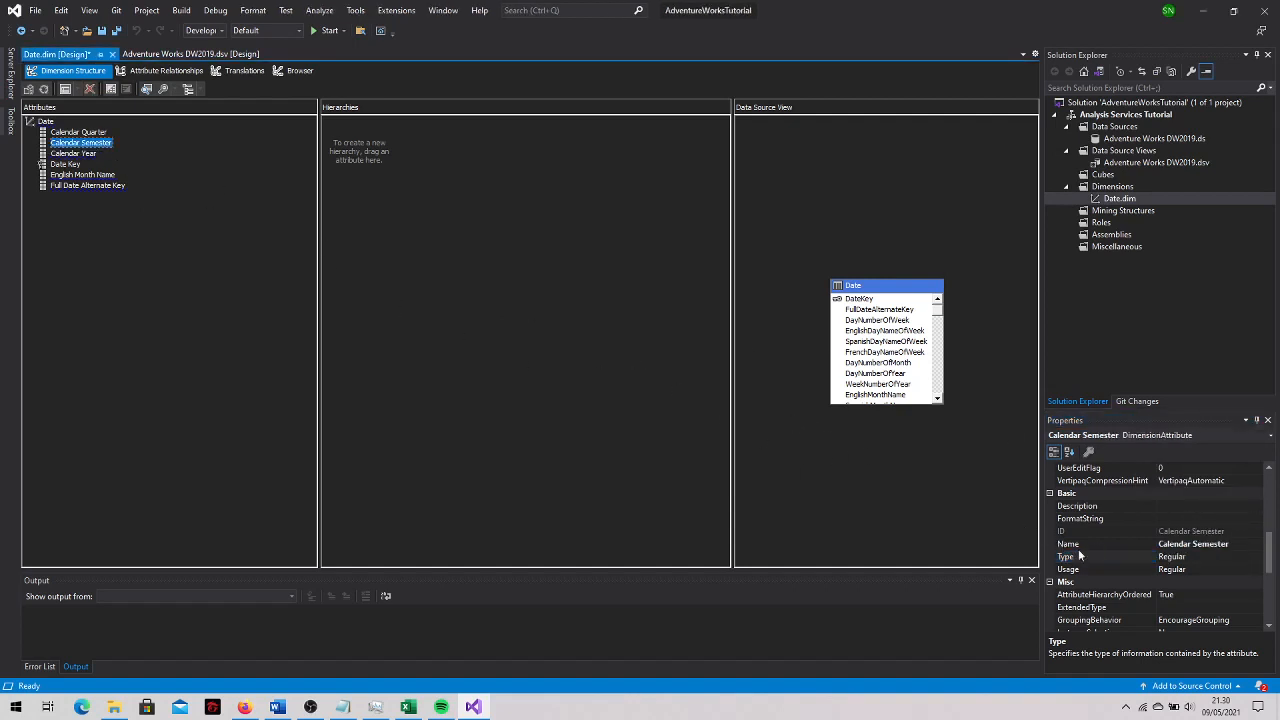
pyautogui.click(1229, 556)
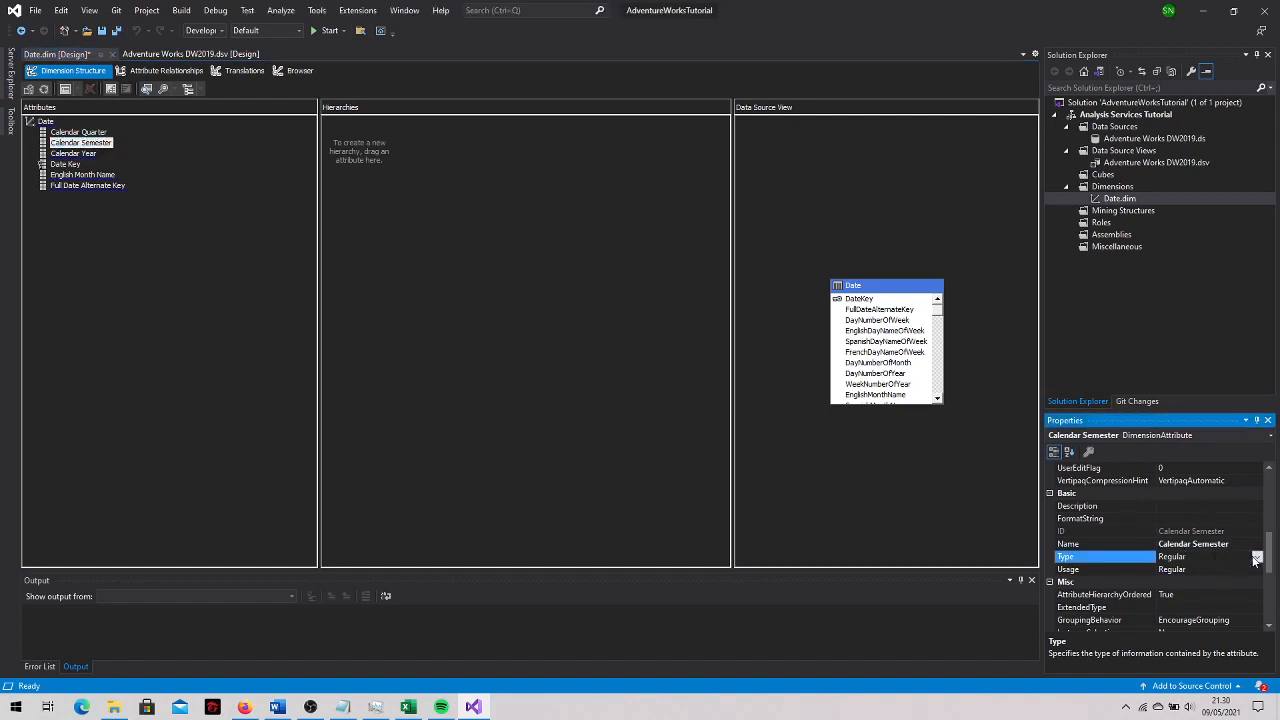
pyautogui.click(1257, 557)
pyautogui.click(1144, 462)
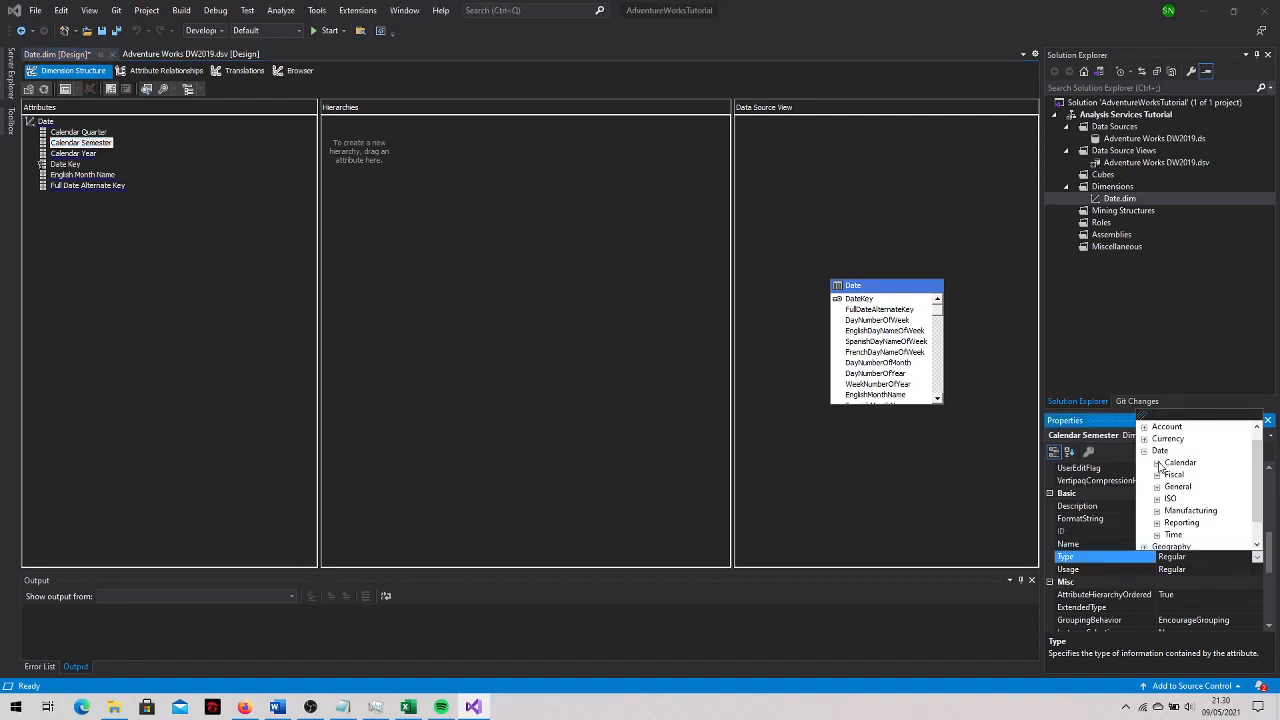
pyautogui.click(1157, 470)
pyautogui.moveTo(1254, 464); pyautogui.dragTo(1249, 477)
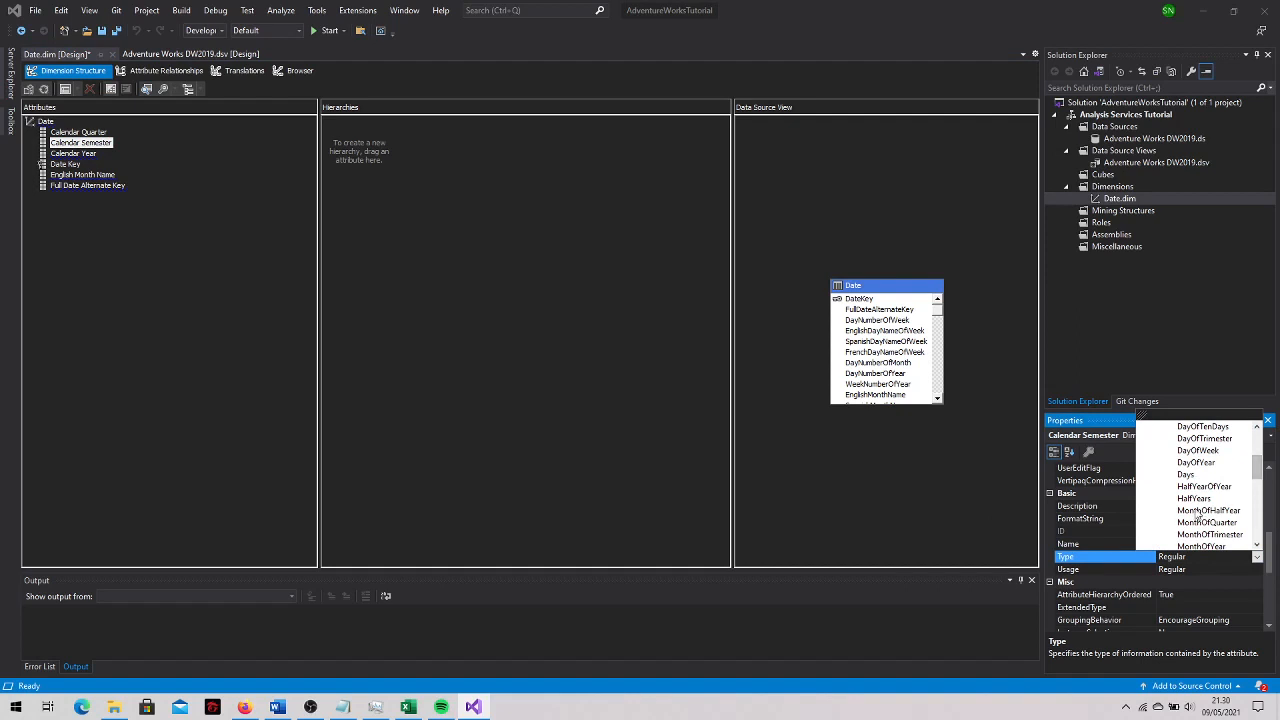
pyautogui.click(1191, 499)
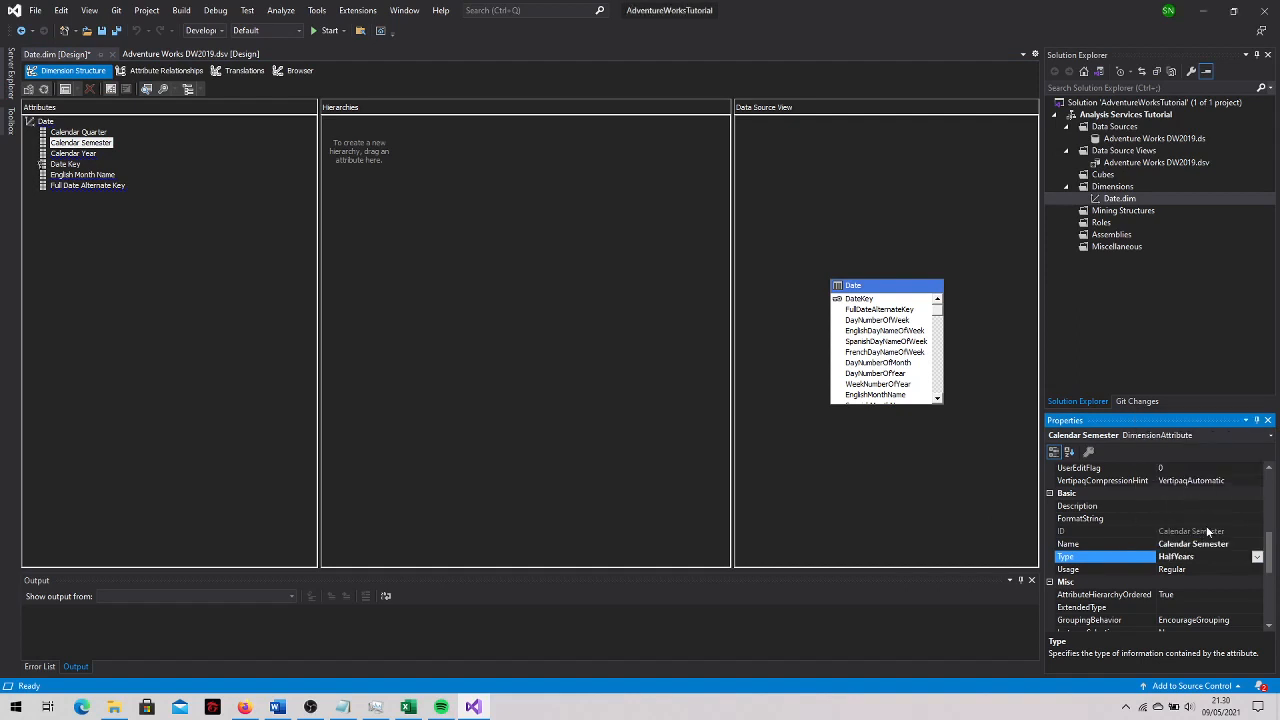
# Set the Type property of the Calendar Quarter attribute to the calendar date type Quarters and save the project
pyautogui.click(98, 133)
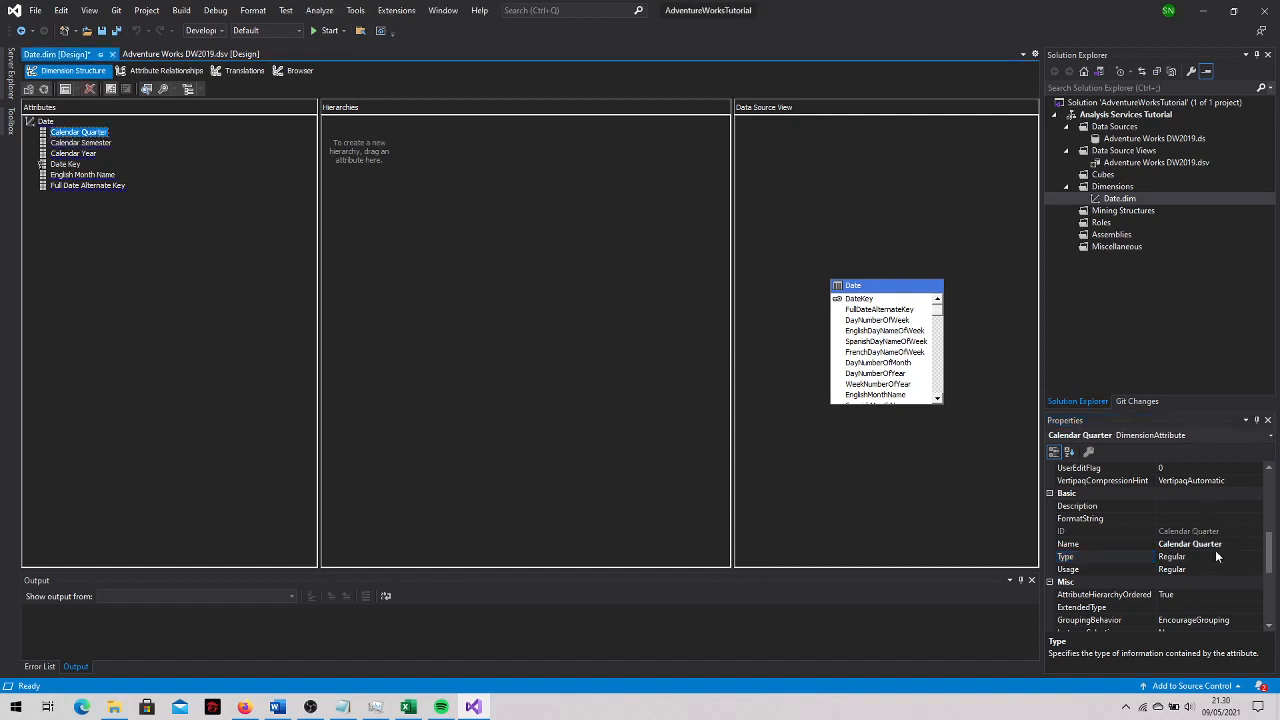
pyautogui.click(1190, 556)
pyautogui.click(1257, 557)
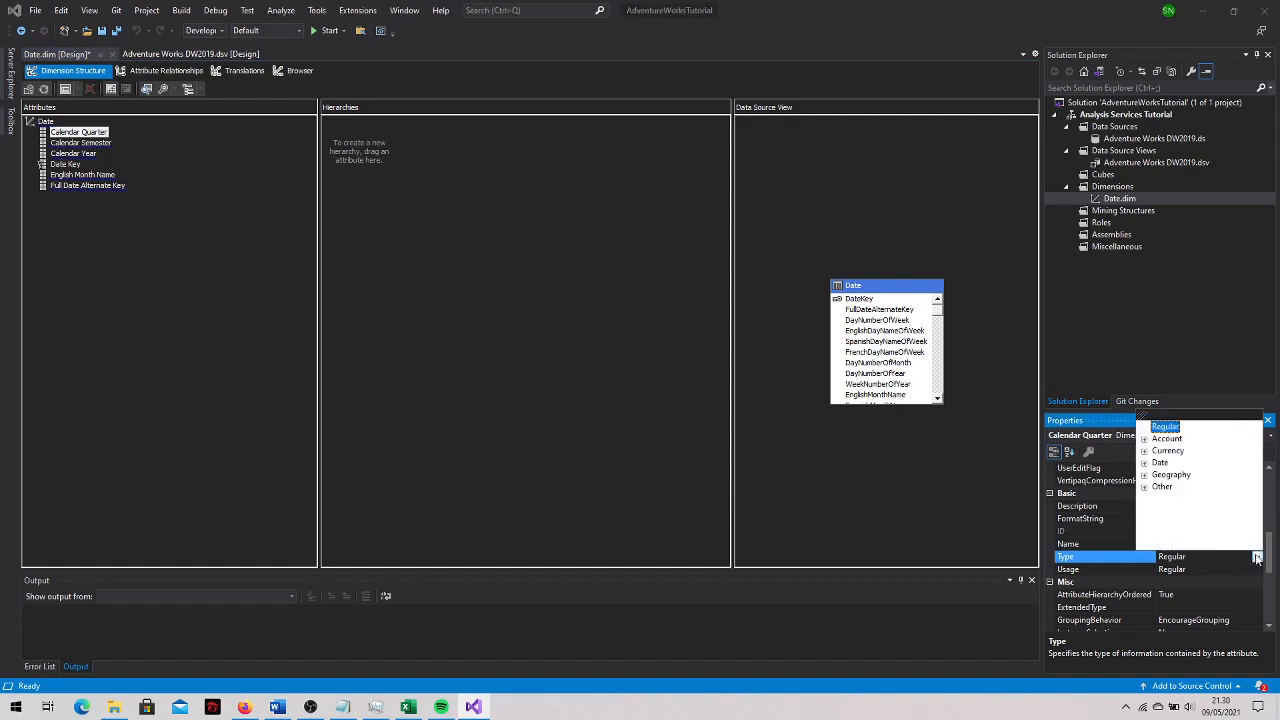
pyautogui.click(1145, 463)
pyautogui.scroll(-1, 1158, 468)
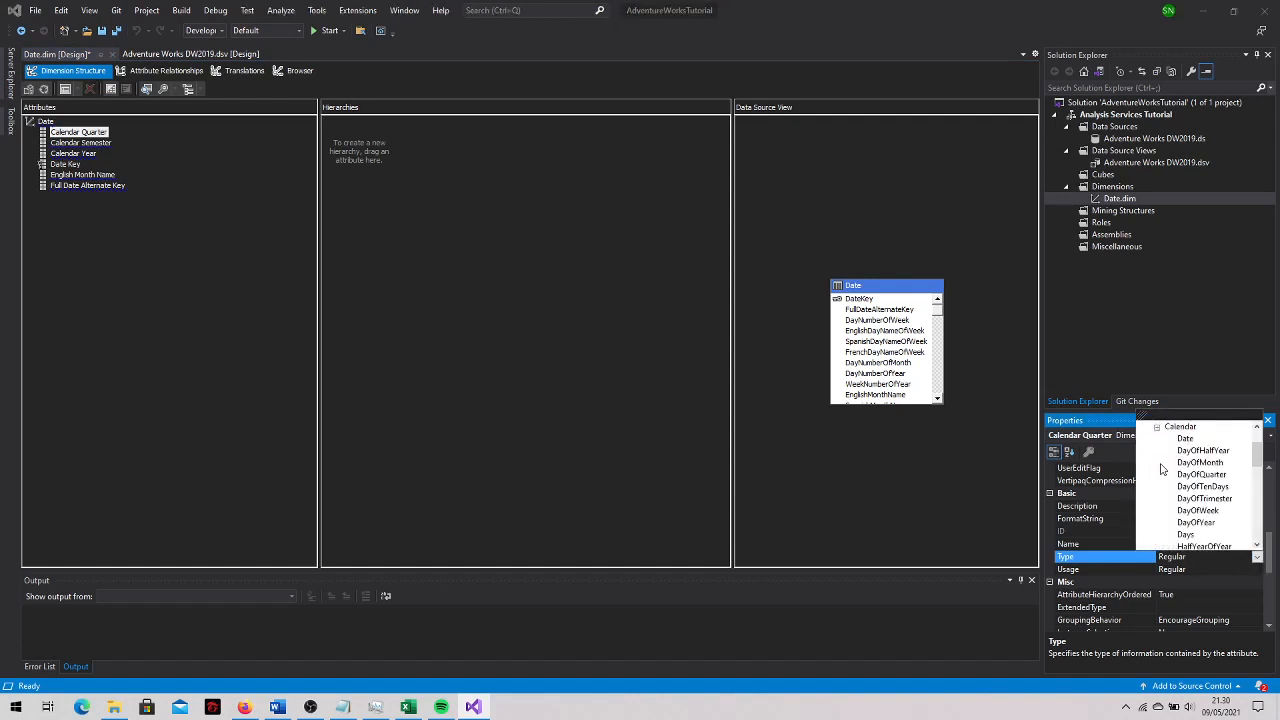
pyautogui.moveTo(1257, 463); pyautogui.dragTo(1257, 491)
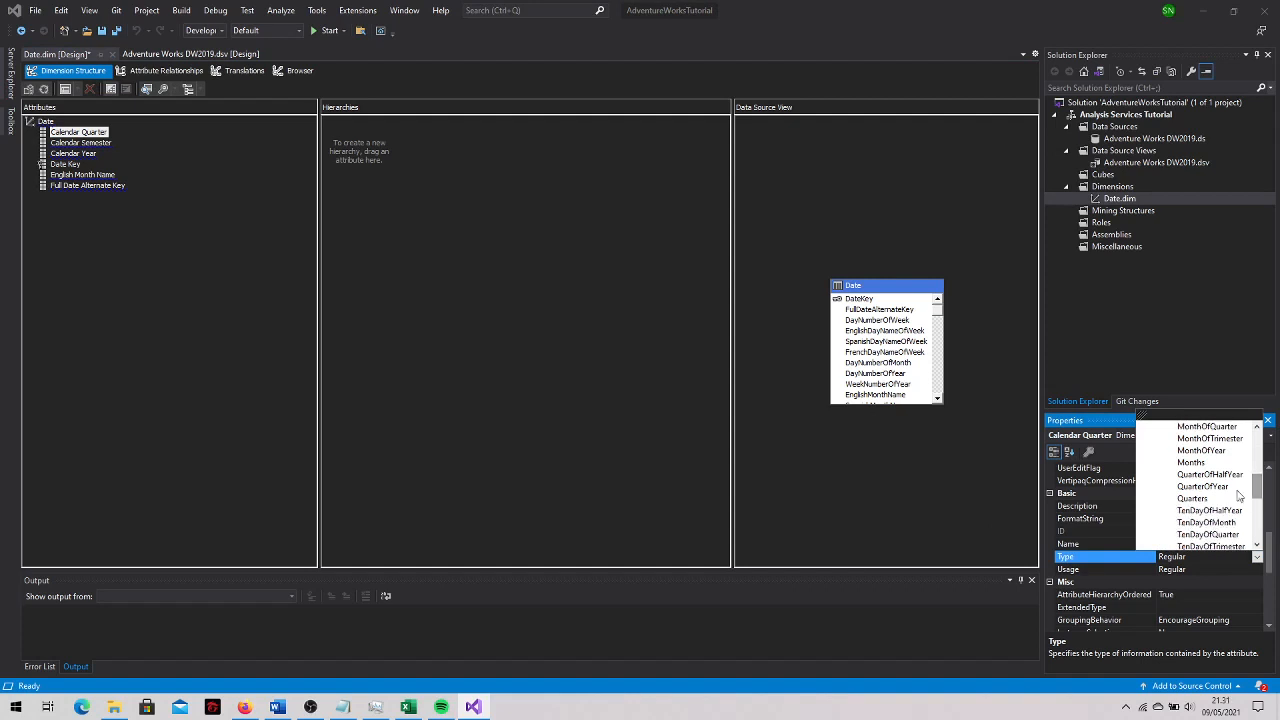
pyautogui.click(1195, 498)
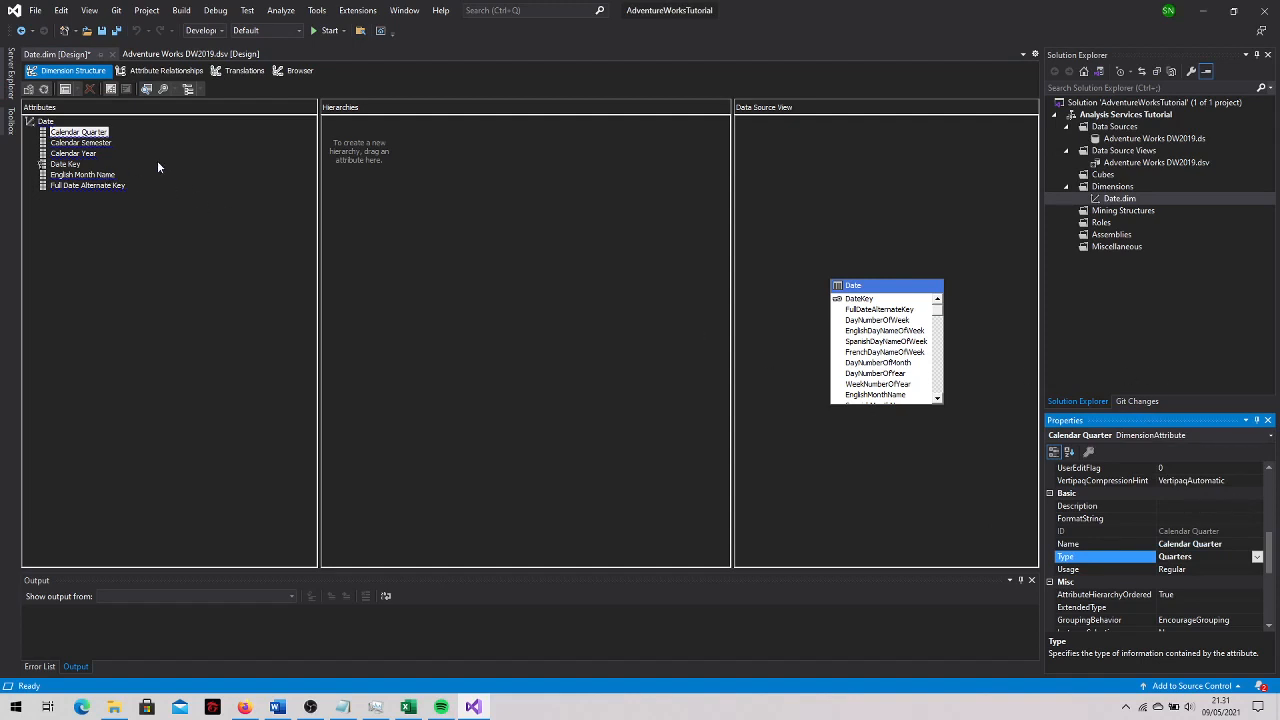
pyautogui.click(216, 271)
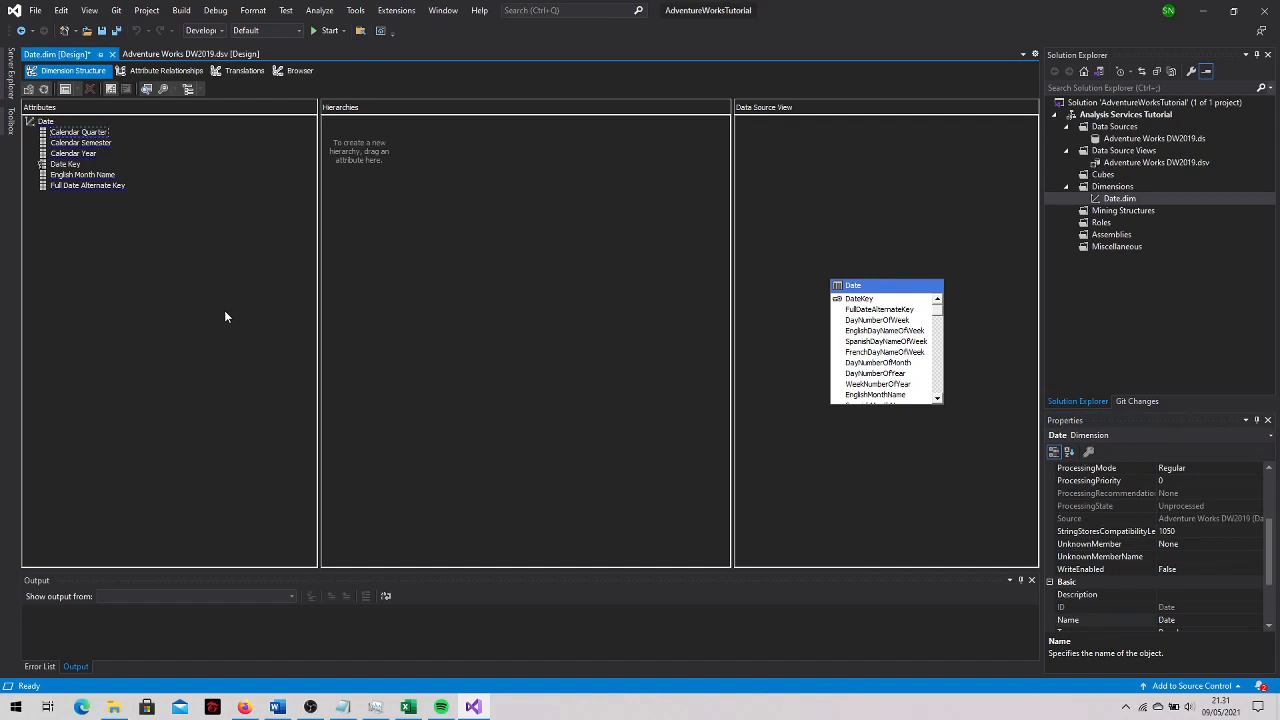
pyautogui.click(116, 31)
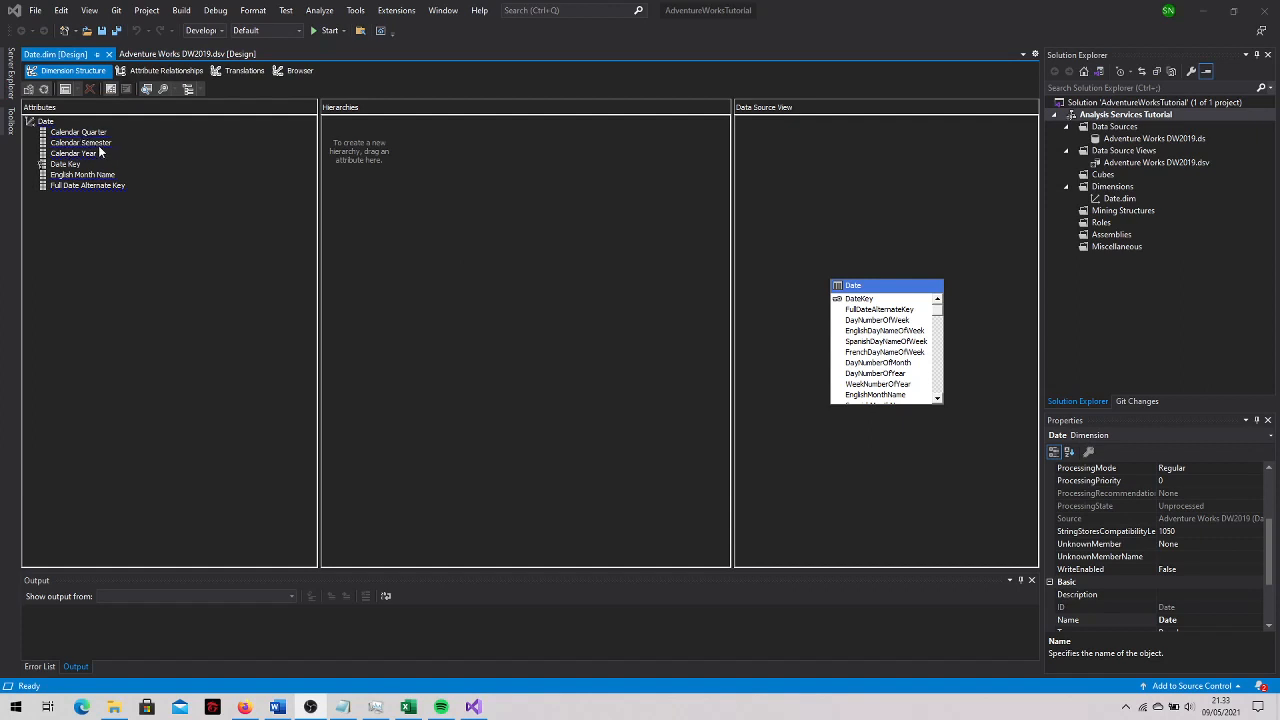
# Set the Type property of the Date dimension itself to Time and save the project
pyautogui.moveTo(77, 143)
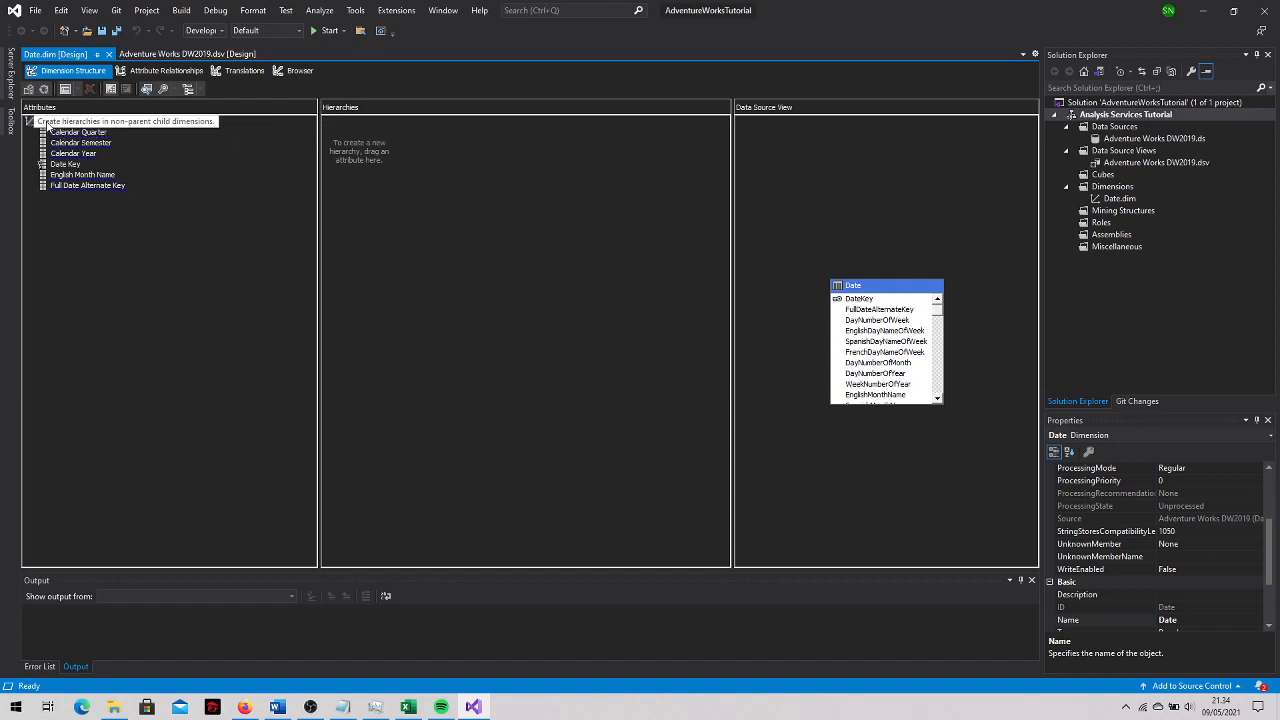
pyautogui.click(48, 124)
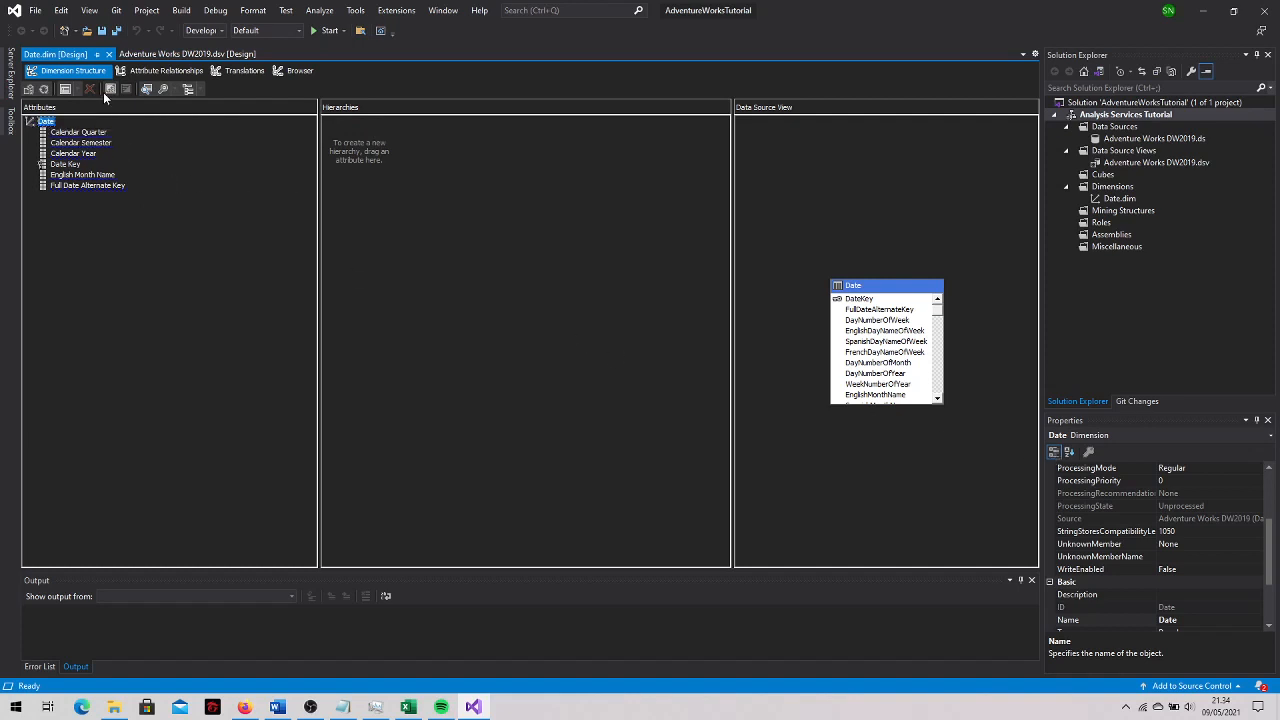
pyautogui.moveTo(1268, 572); pyautogui.dragTo(1268, 614)
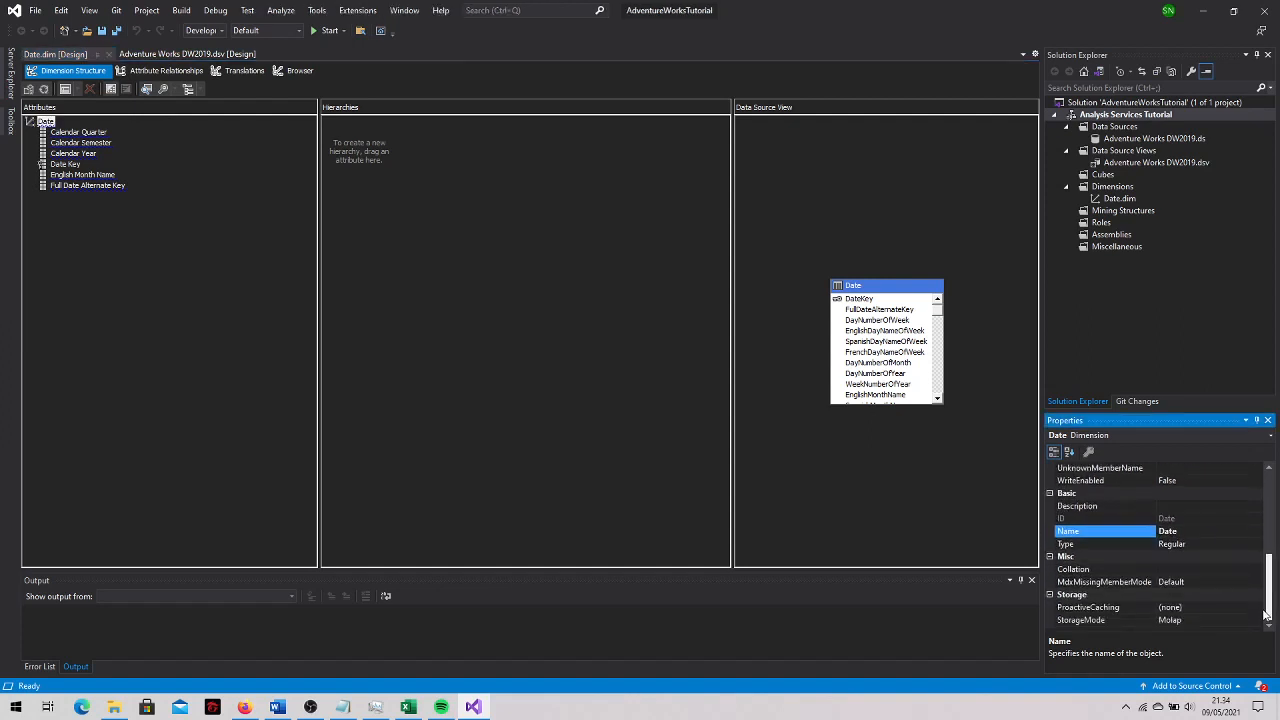
pyautogui.click(1172, 545)
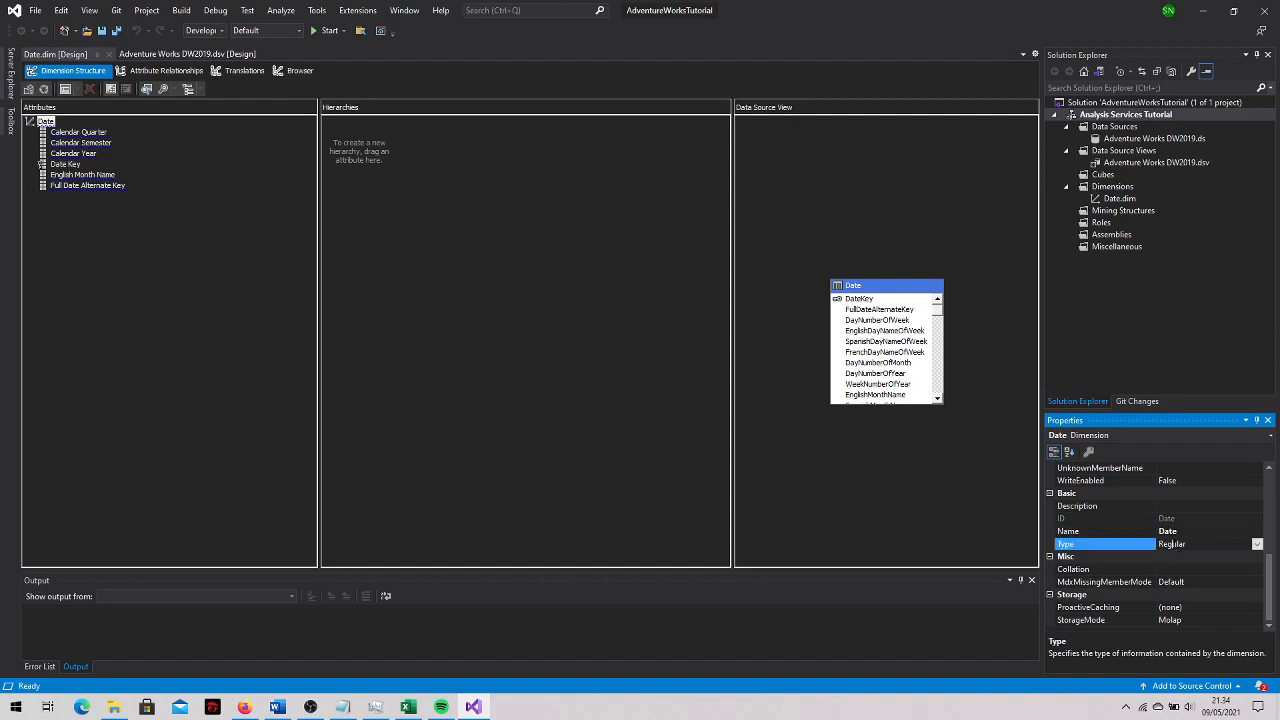
pyautogui.click(1257, 544)
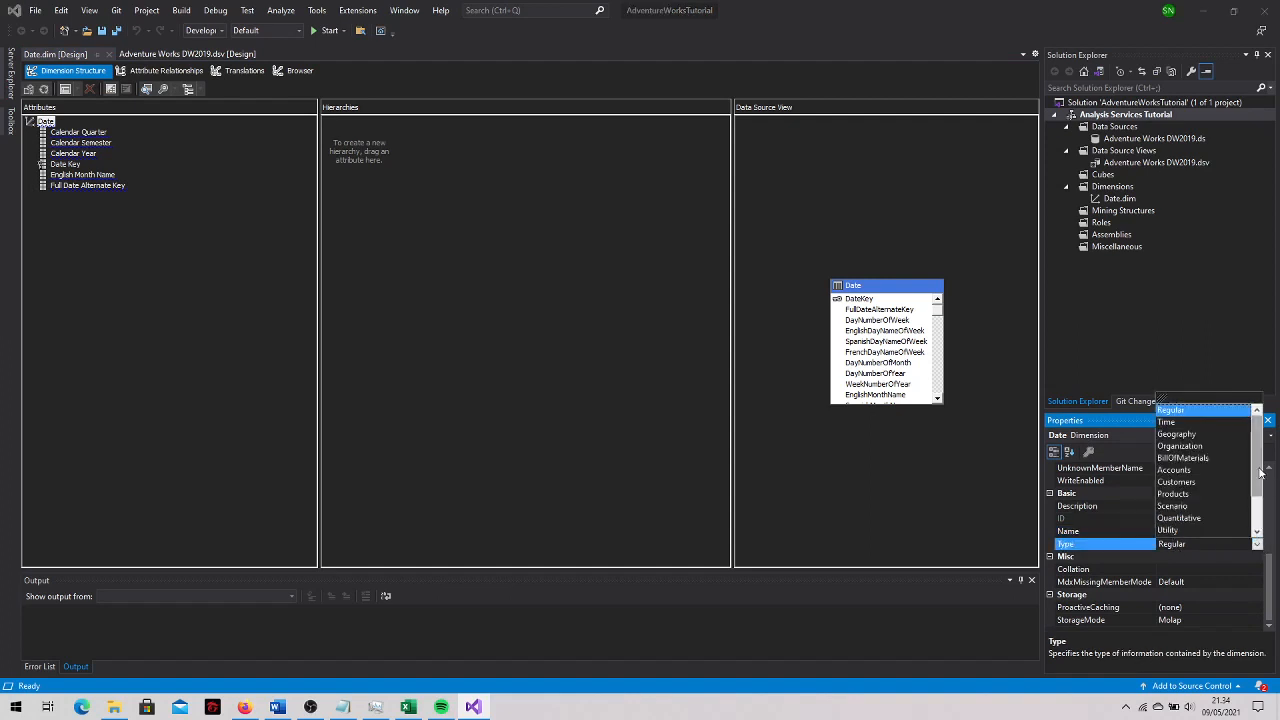
pyautogui.click(1174, 422)
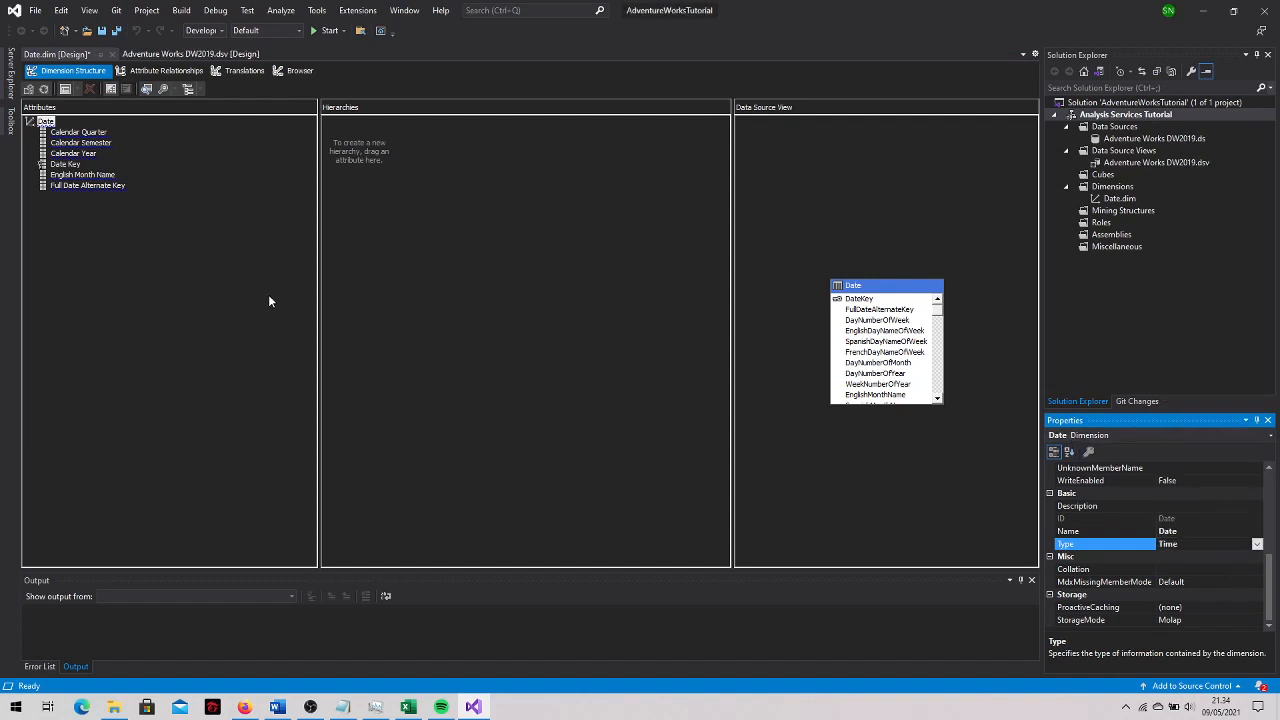
pyautogui.click(160, 186)
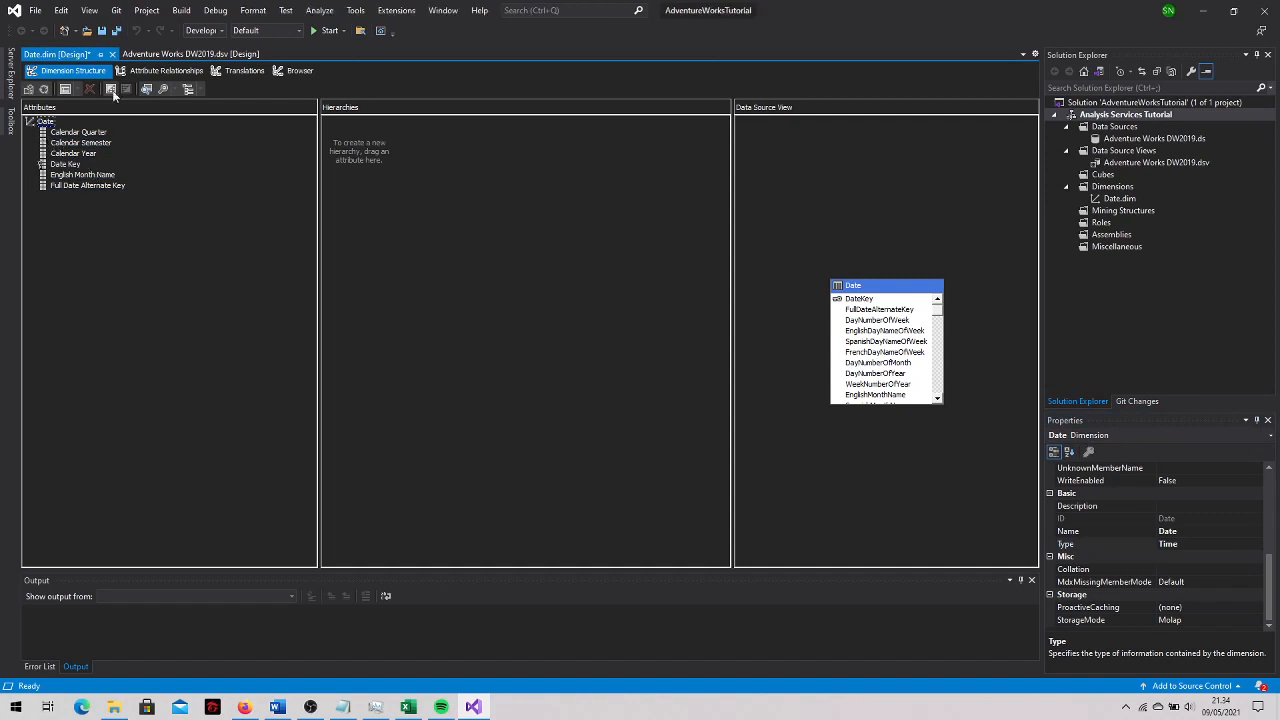
pyautogui.click(116, 30)
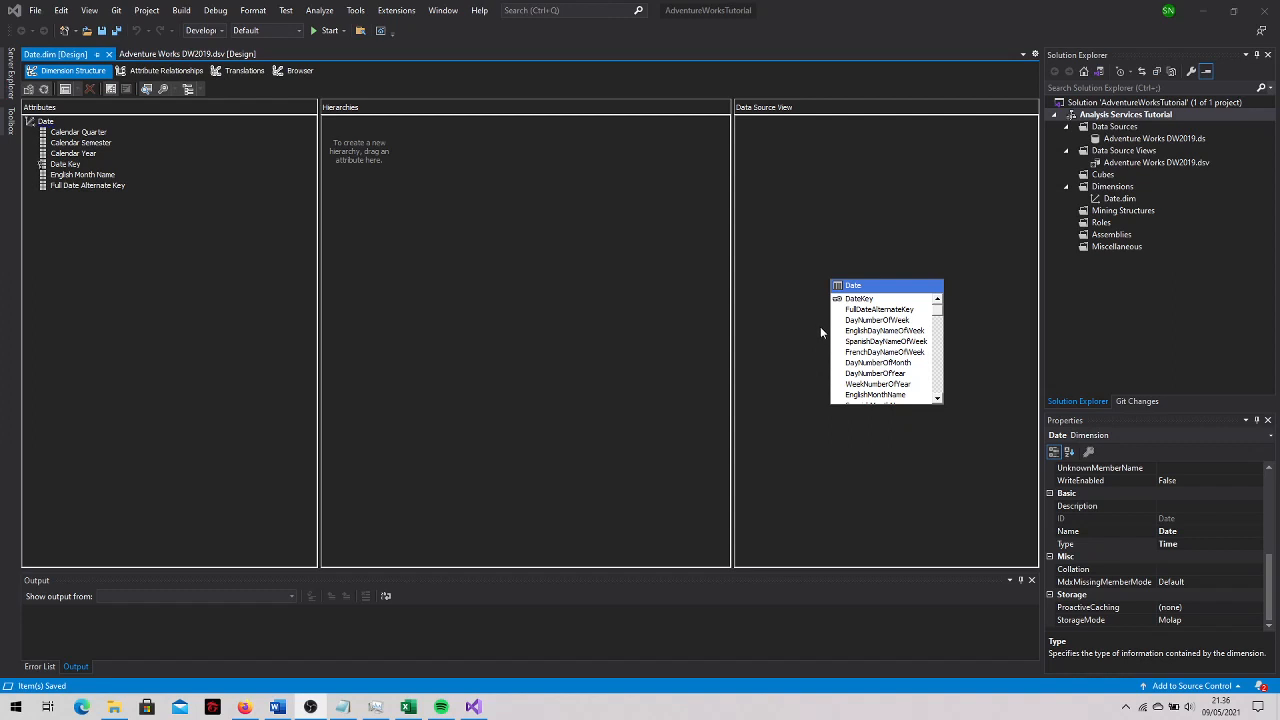
# Start a new cube from existing tables and choose InternetSales as the measure group table from the Adventure Works DW2019 data source view
pyautogui.click(1097, 178)
pyautogui.rightClick(1097, 178)
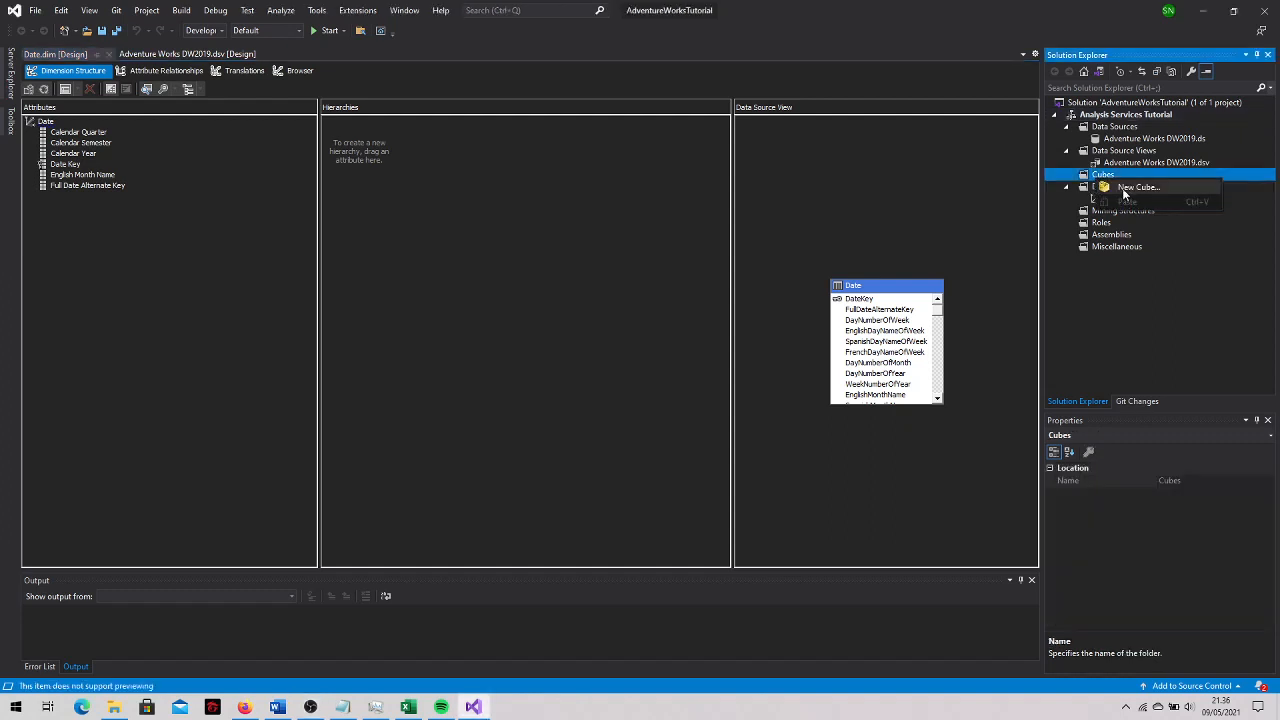
pyautogui.click(1123, 193)
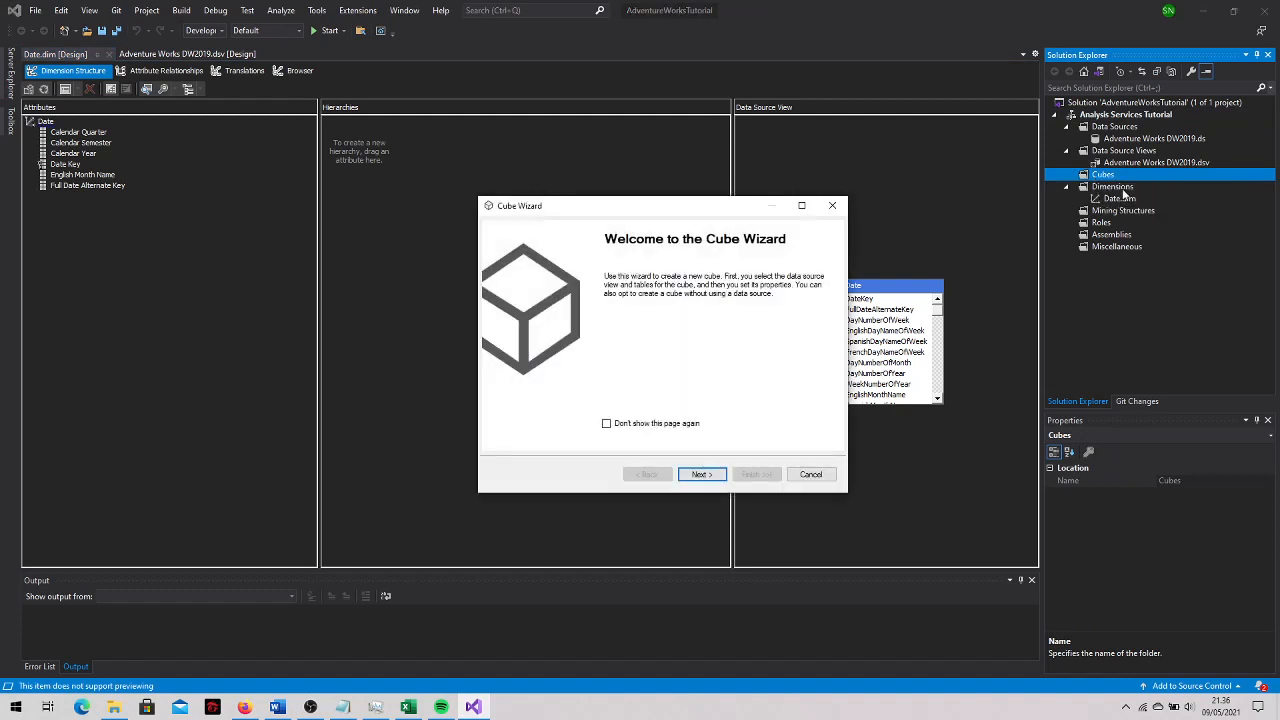
pyautogui.click(716, 478)
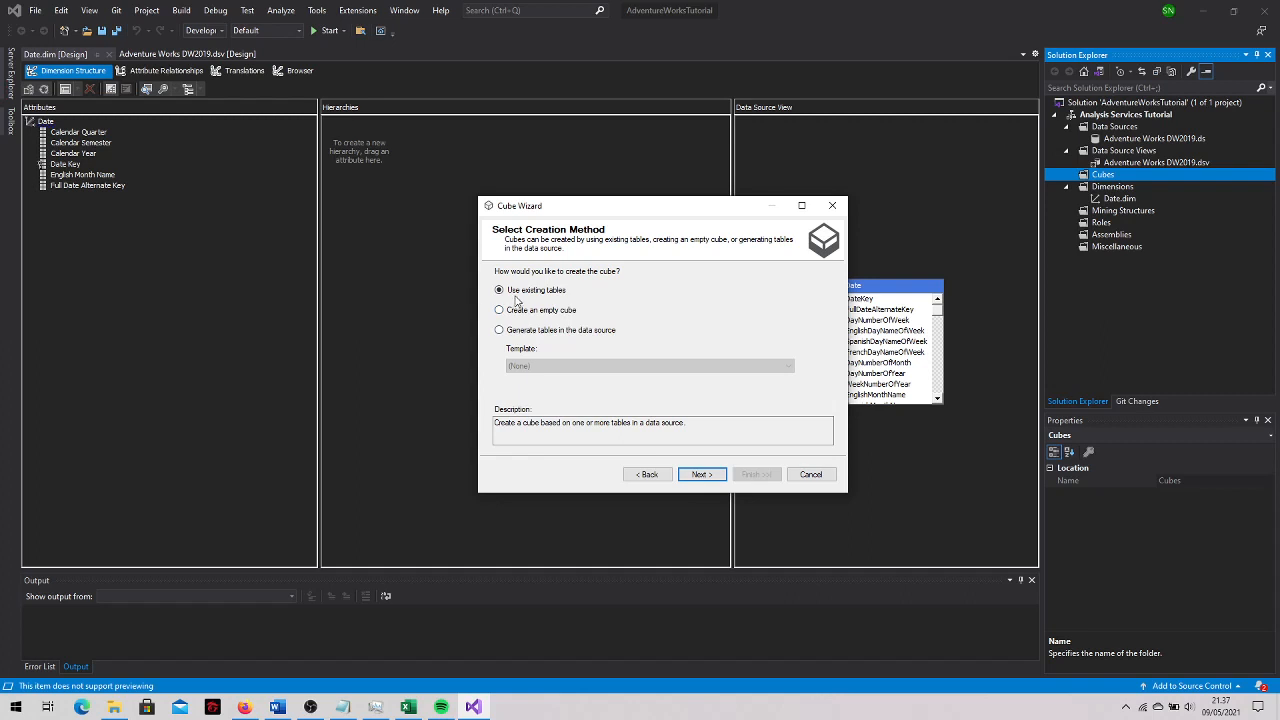
pyautogui.click(702, 474)
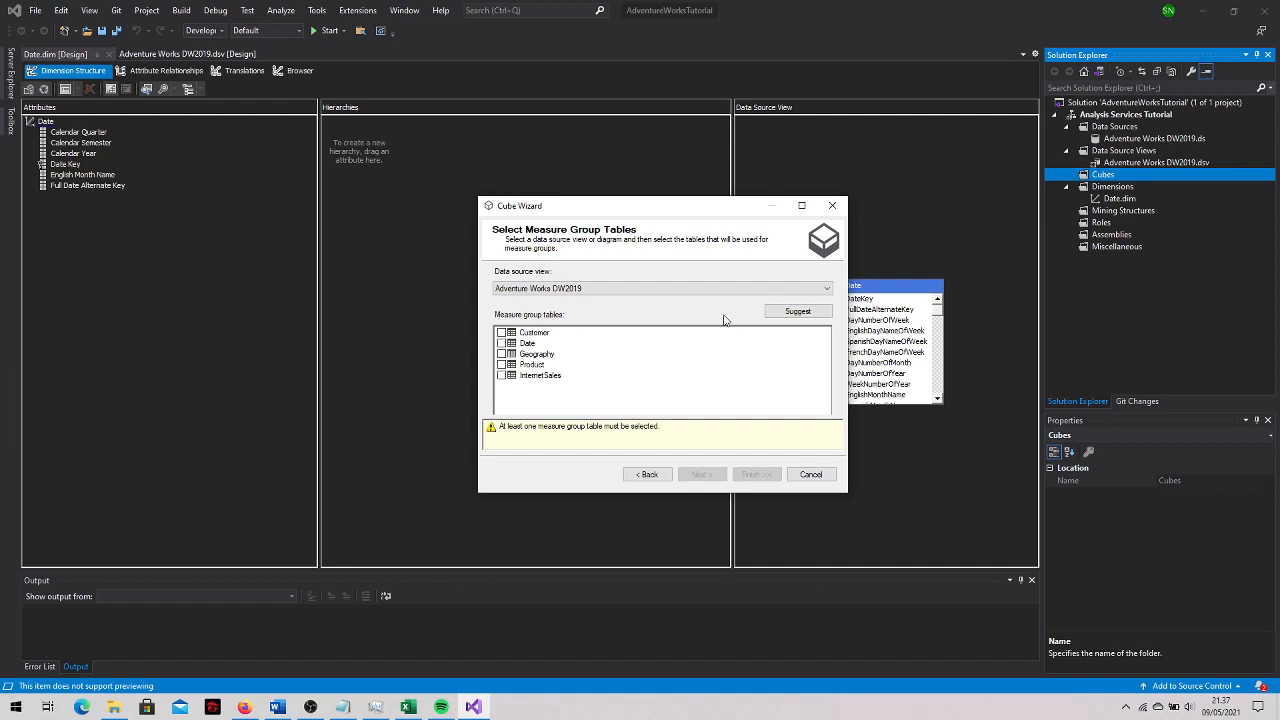
pyautogui.click(502, 376)
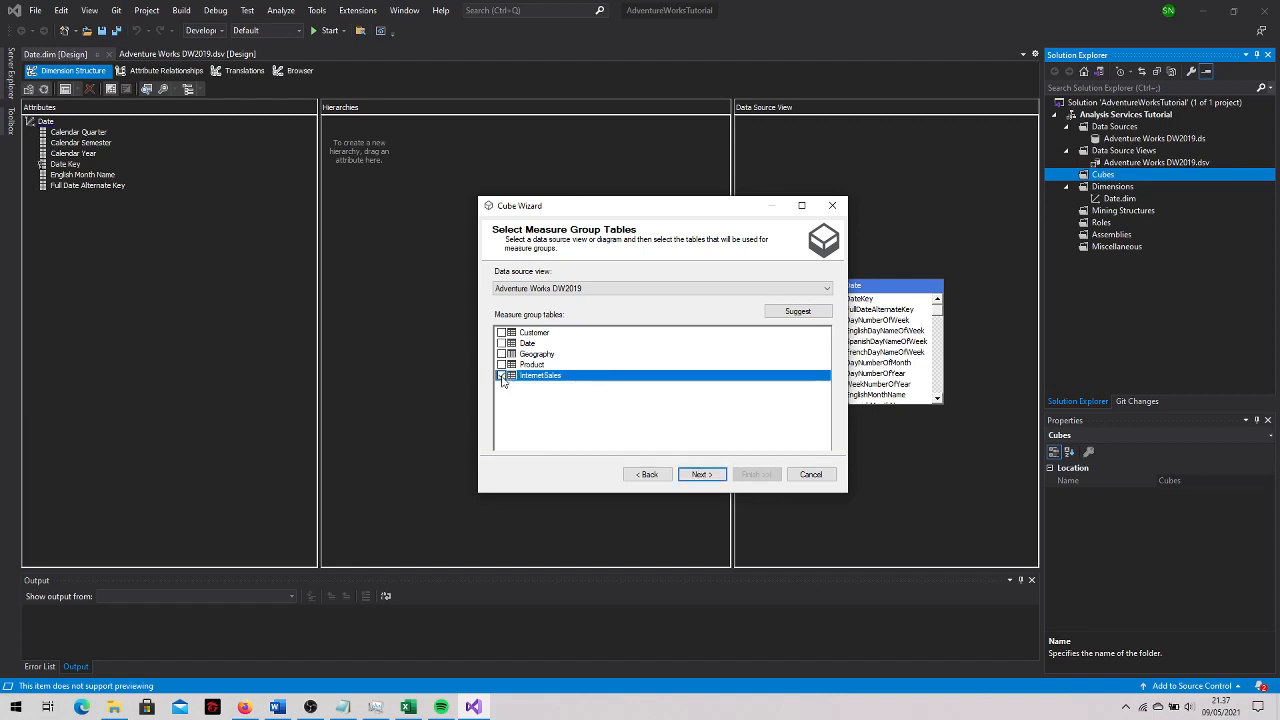
# Accept InternetSales as the measure group table and exclude the Promotion Key, Currency Key, Sales Territory Key and Revision Number measures
pyautogui.click(700, 475)
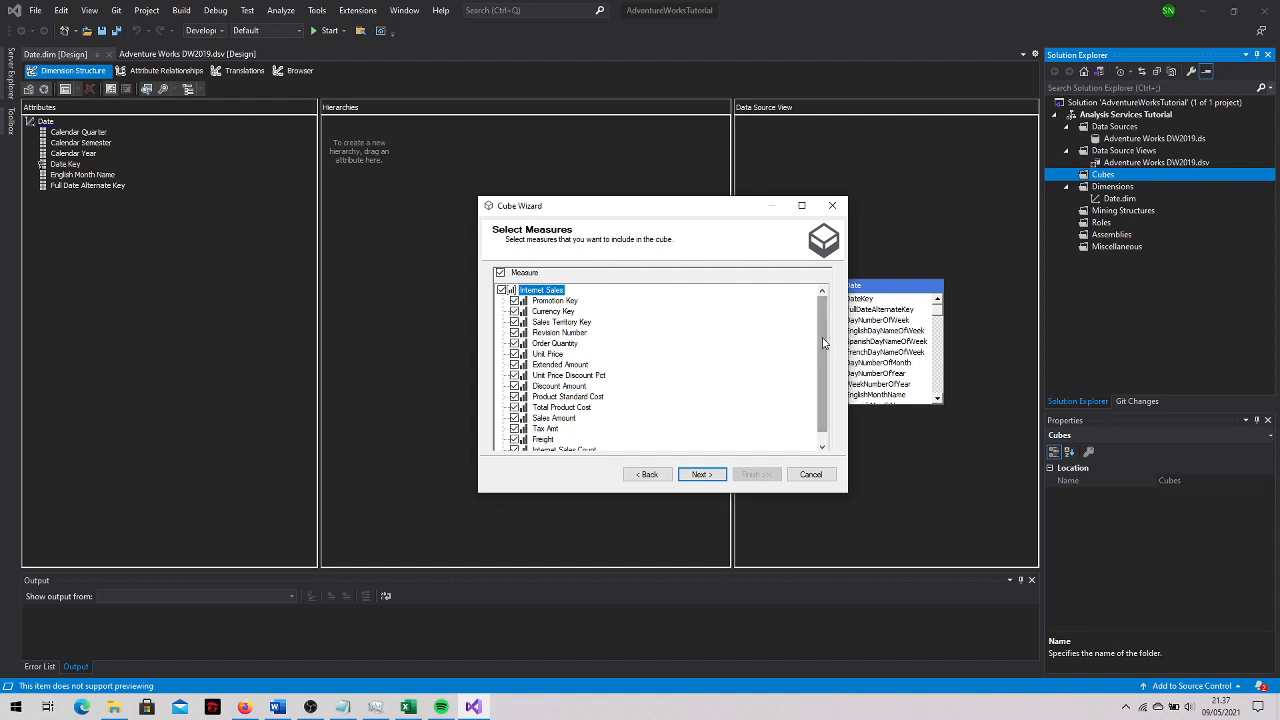
pyautogui.moveTo(822, 343); pyautogui.dragTo(823, 340)
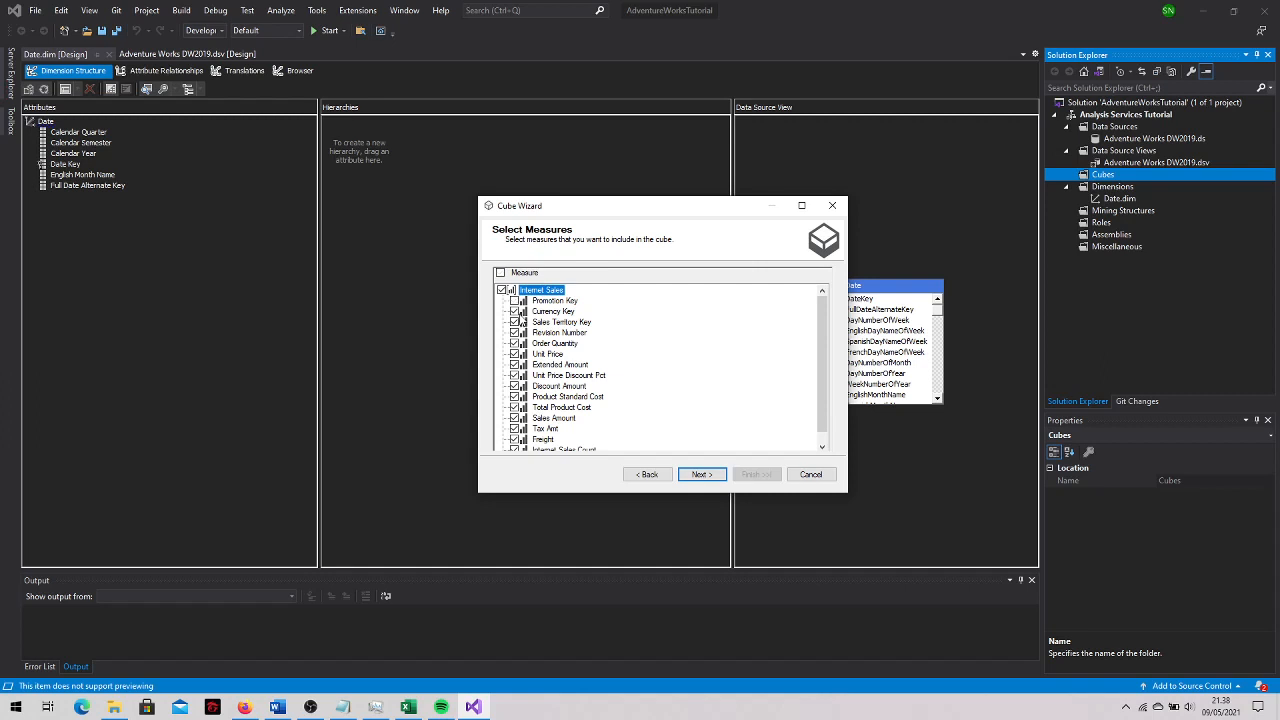
pyautogui.click(515, 311)
pyautogui.click(514, 323)
pyautogui.click(515, 333)
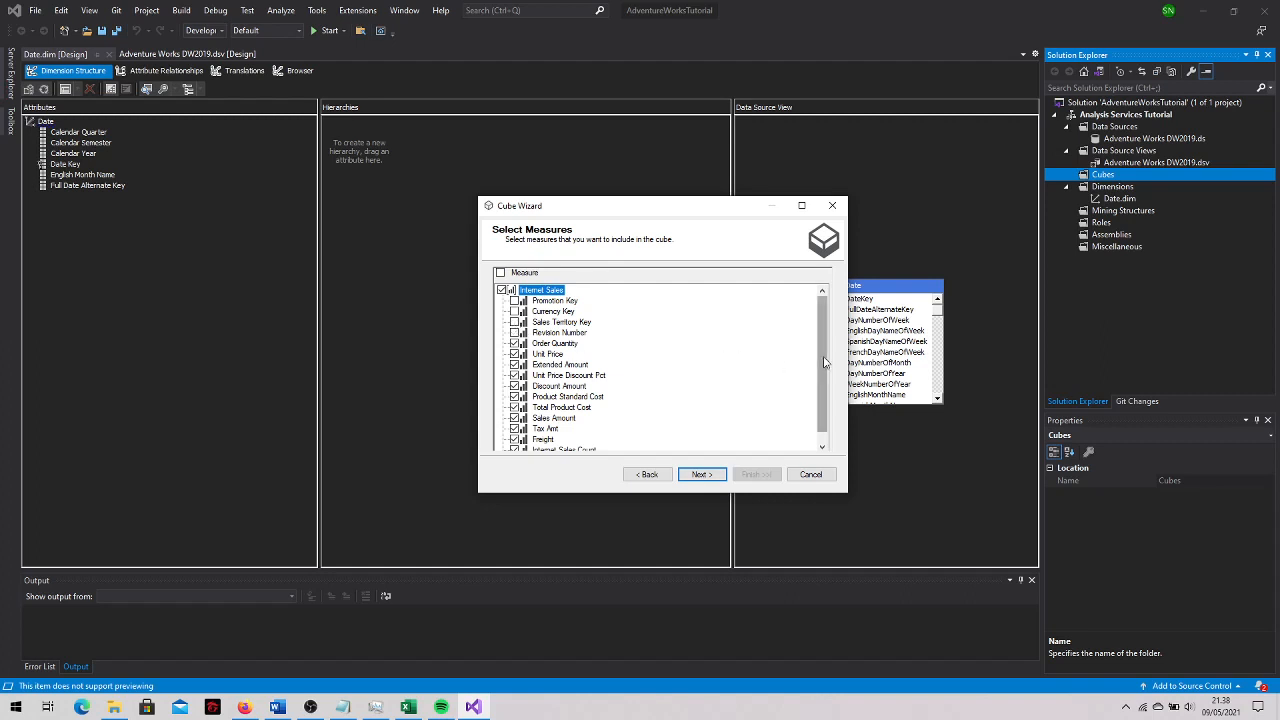
pyautogui.scroll(-1, 824, 362)
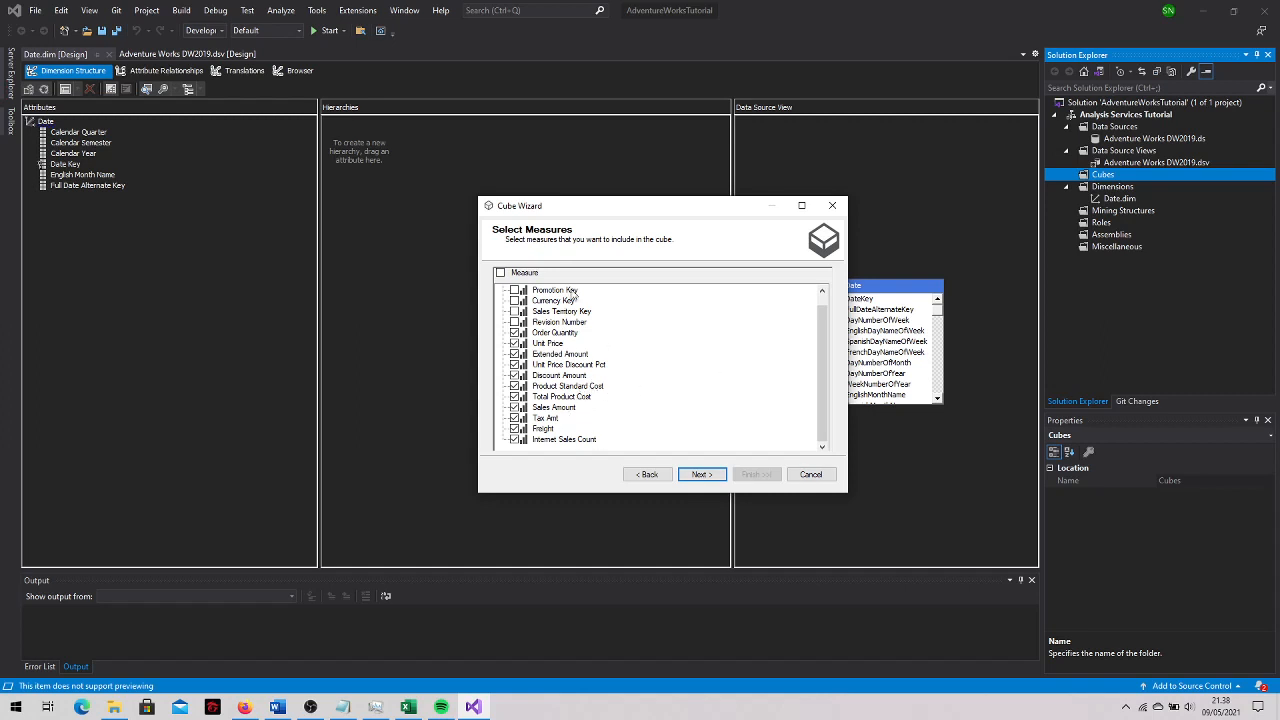
pyautogui.moveTo(819, 309); pyautogui.dragTo(805, 300)
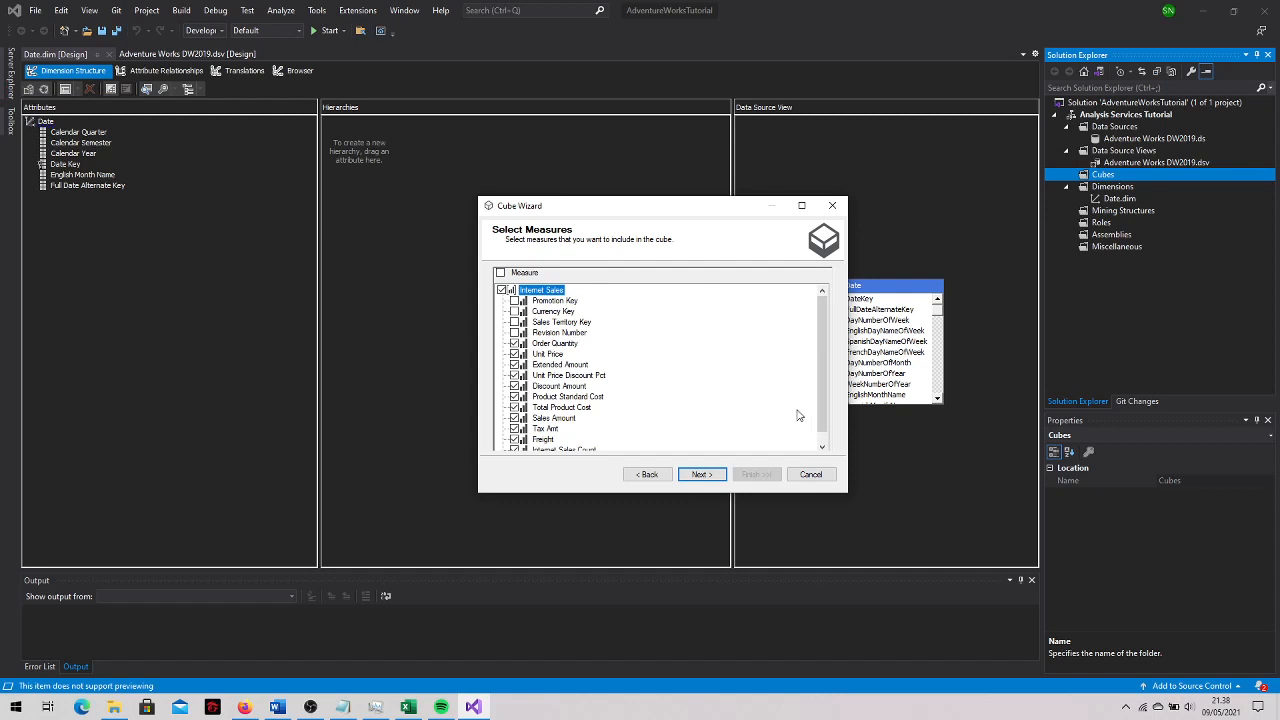
pyautogui.click(718, 474)
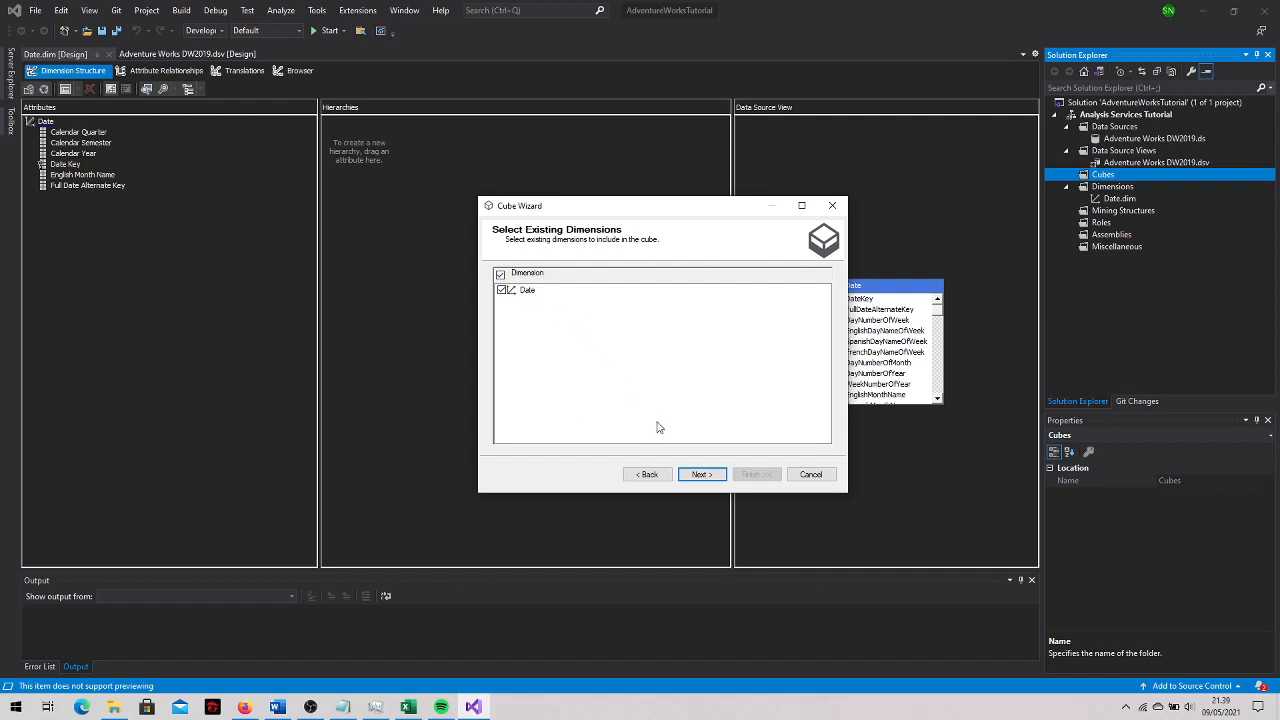
# Keep the existing Date dimension and include Product and Customer as new dimensions, excluding Internet Sales
pyautogui.click(709, 476)
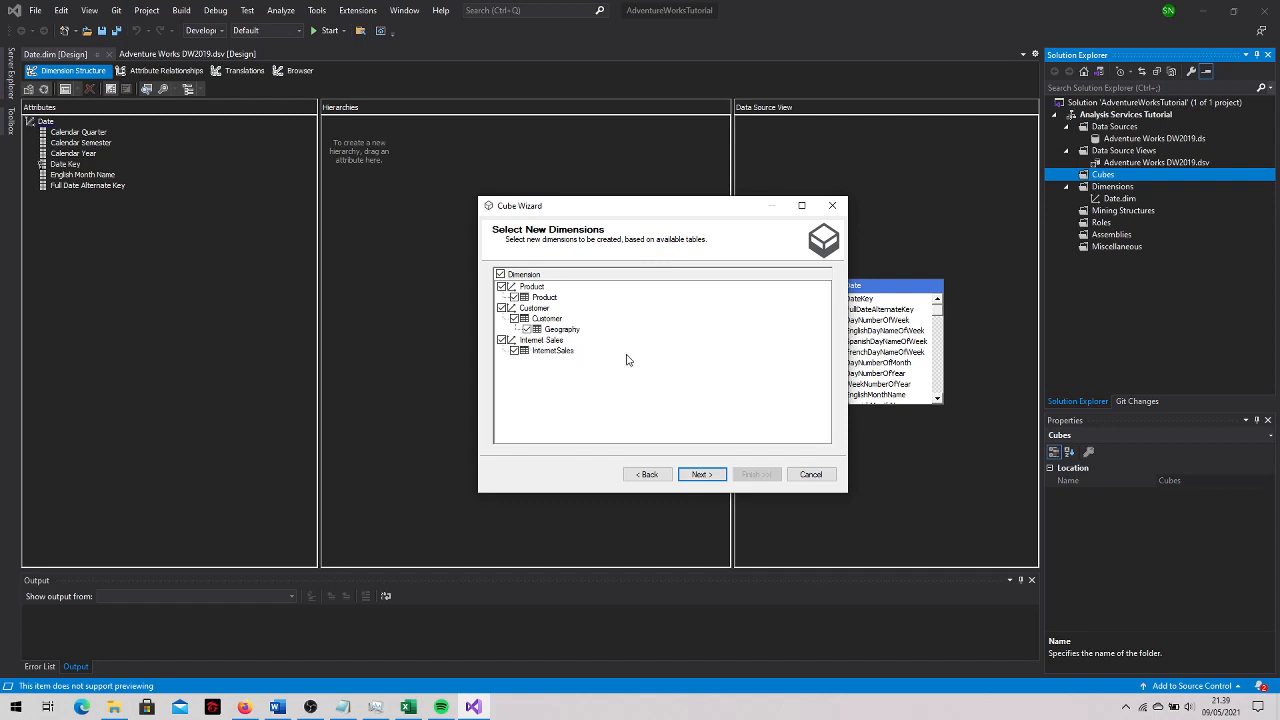
pyautogui.click(502, 342)
pyautogui.click(703, 474)
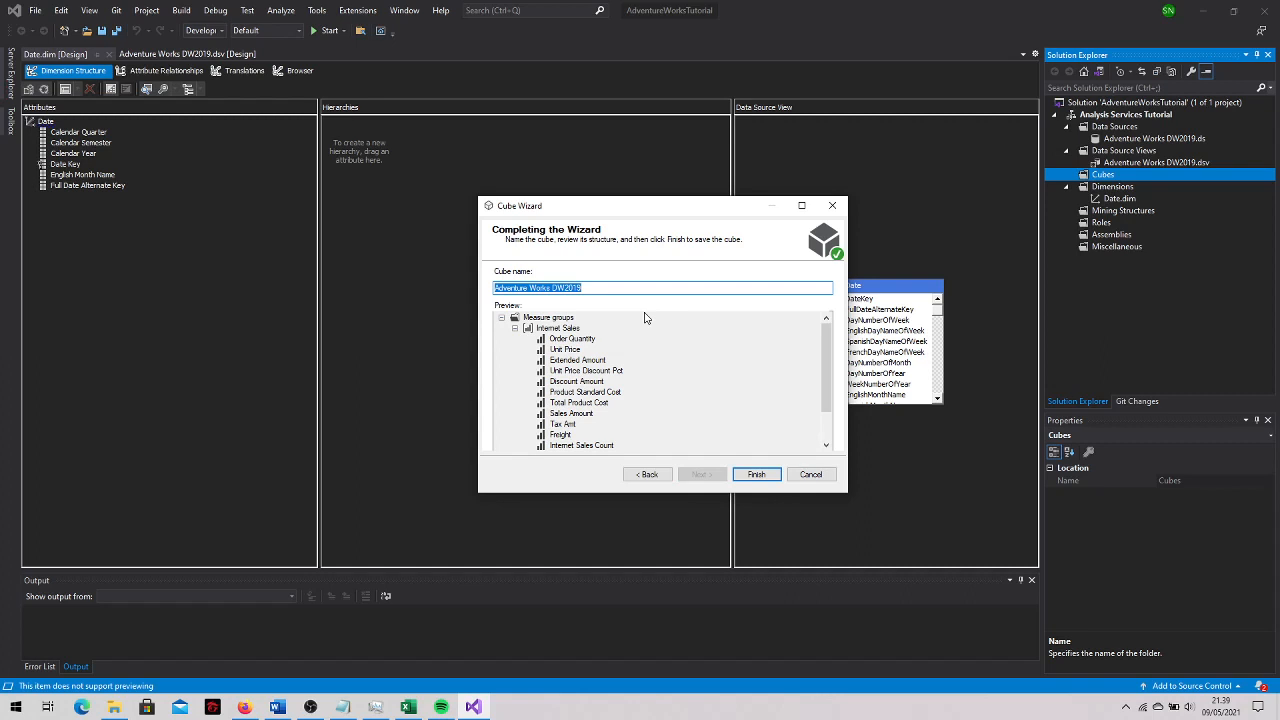
# Name the cube Analysis Services Tutorial and finish the Cube Wizard
pyautogui.write('Analysis S')
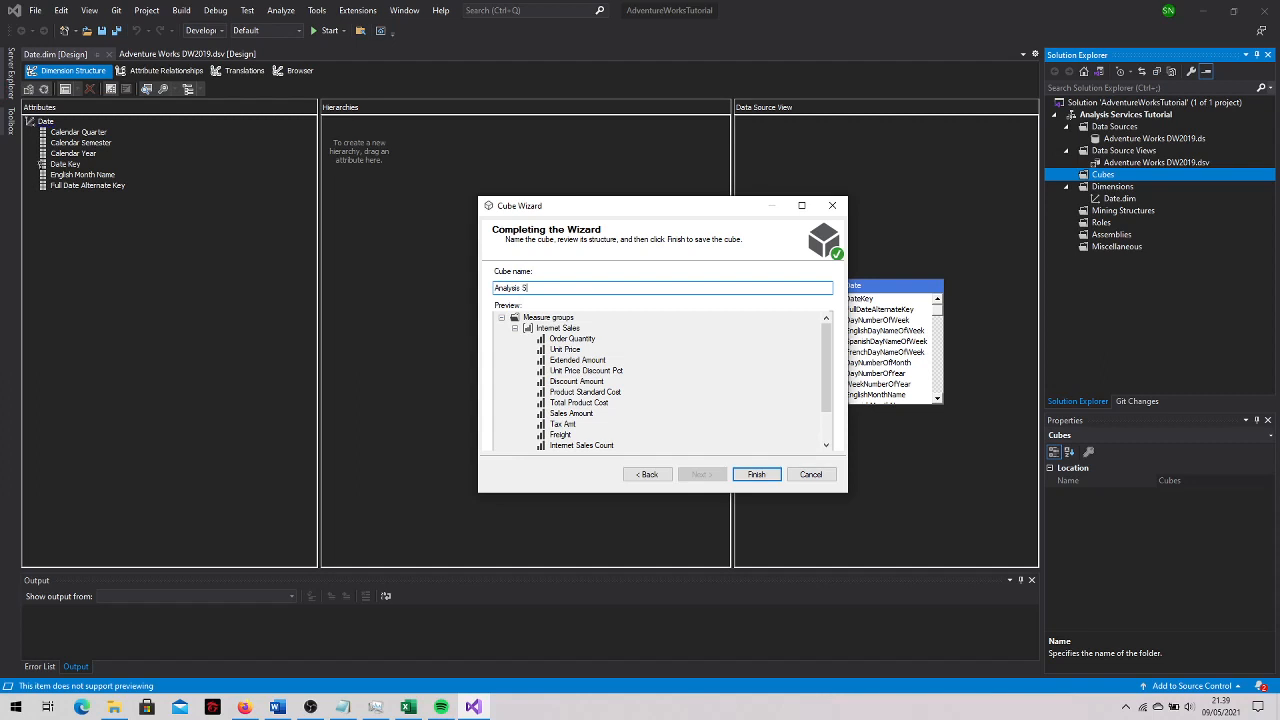
pyautogui.write('ervices Tutorial')
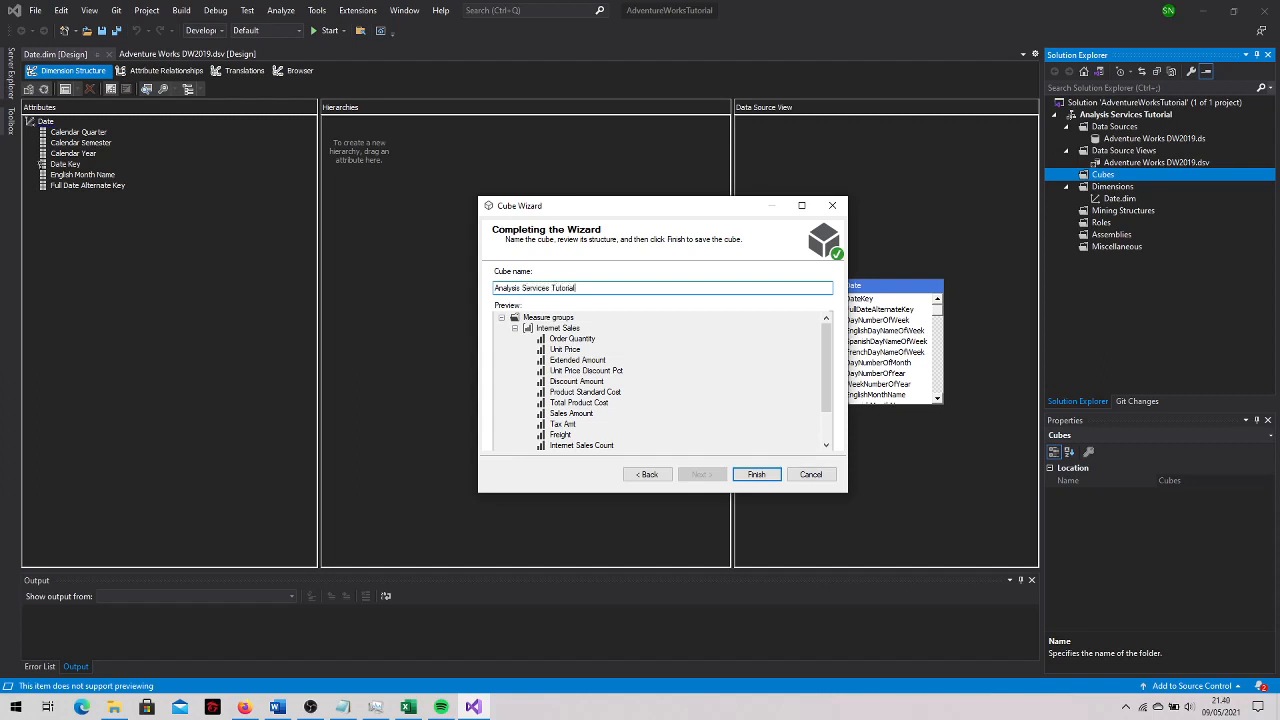
pyautogui.click(769, 478)
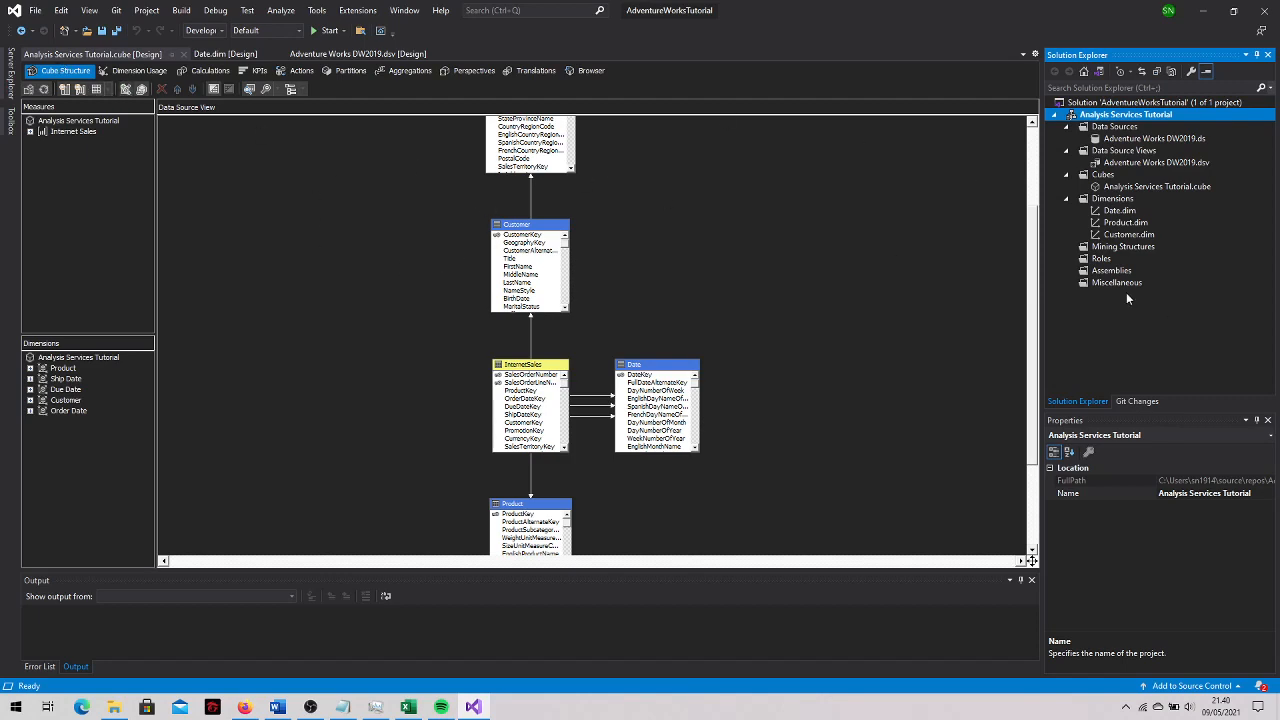
# Examine the InternetSales fact table and its linked dimension tables in the cube's data source view diagram
pyautogui.moveTo(1037, 280); pyautogui.dragTo(1015, 332)
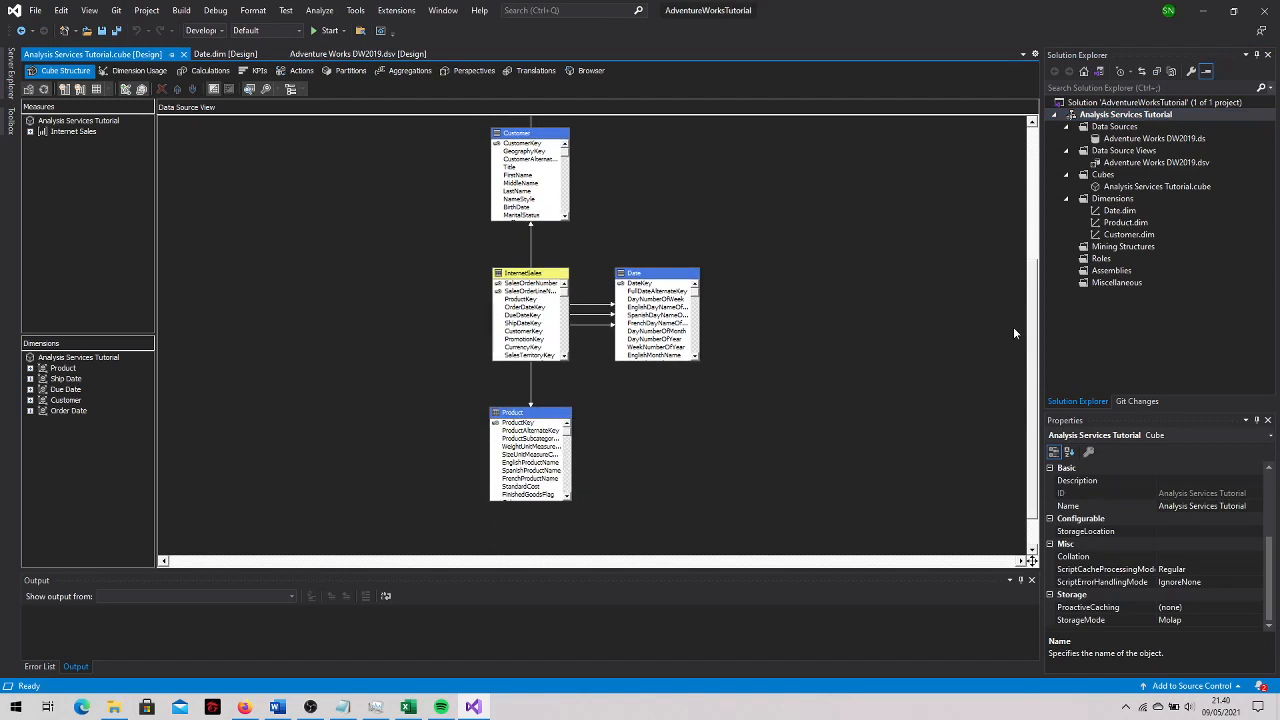
pyautogui.click(524, 276)
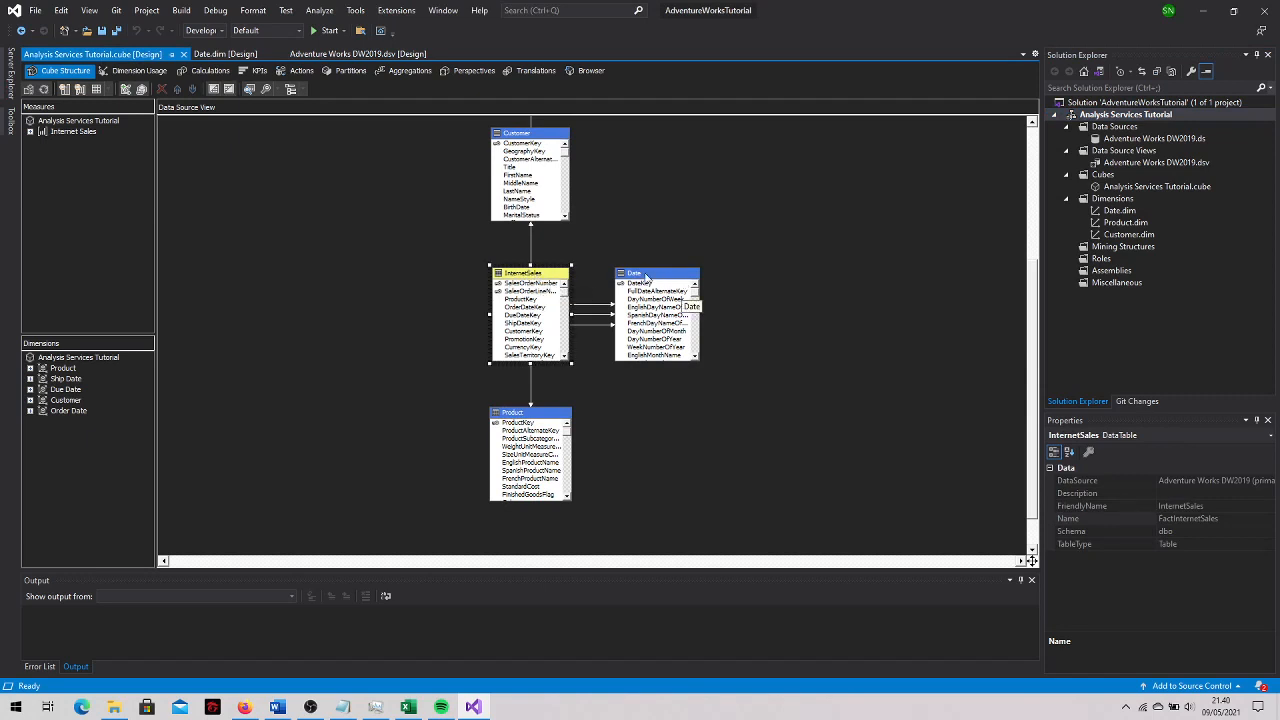
pyautogui.moveTo(1033, 378); pyautogui.dragTo(1010, 356)
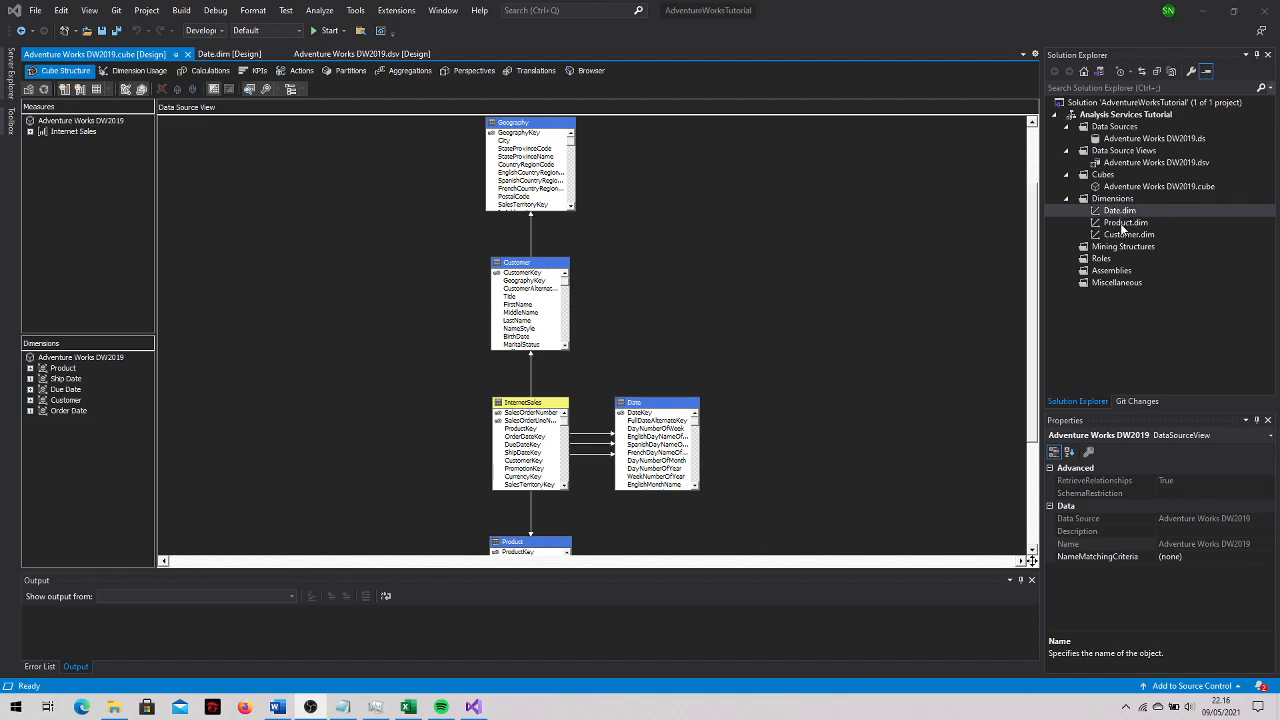
# Review the attributes of the Date, Customer and Product dimensions, ending on Customer Key in the Customer dimension
pyautogui.doubleClick(1120, 211)
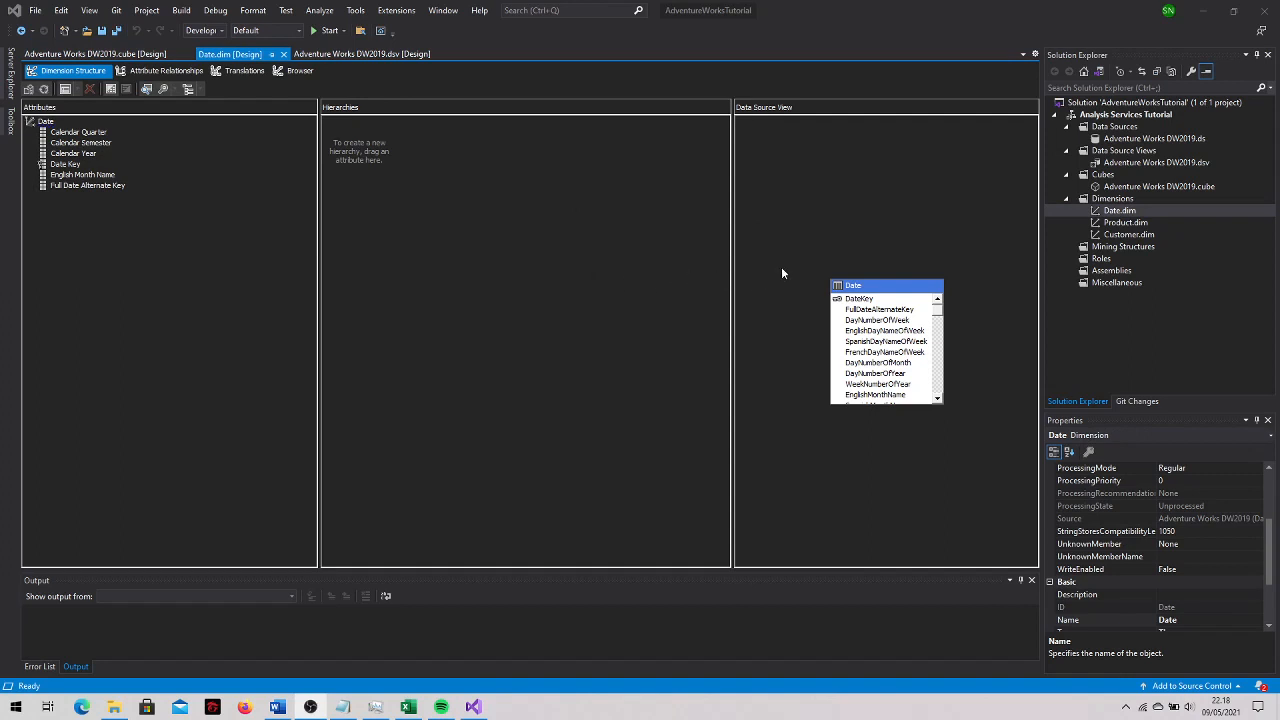
pyautogui.doubleClick(1121, 236)
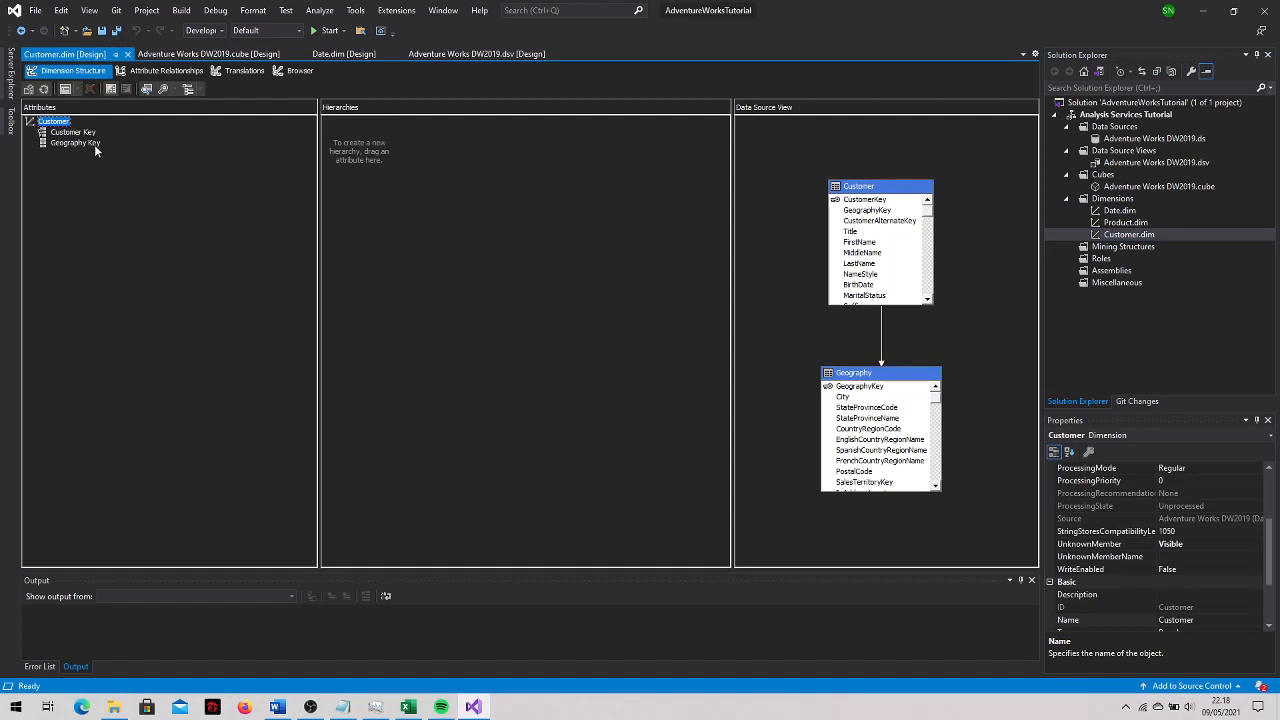
pyautogui.doubleClick(1112, 224)
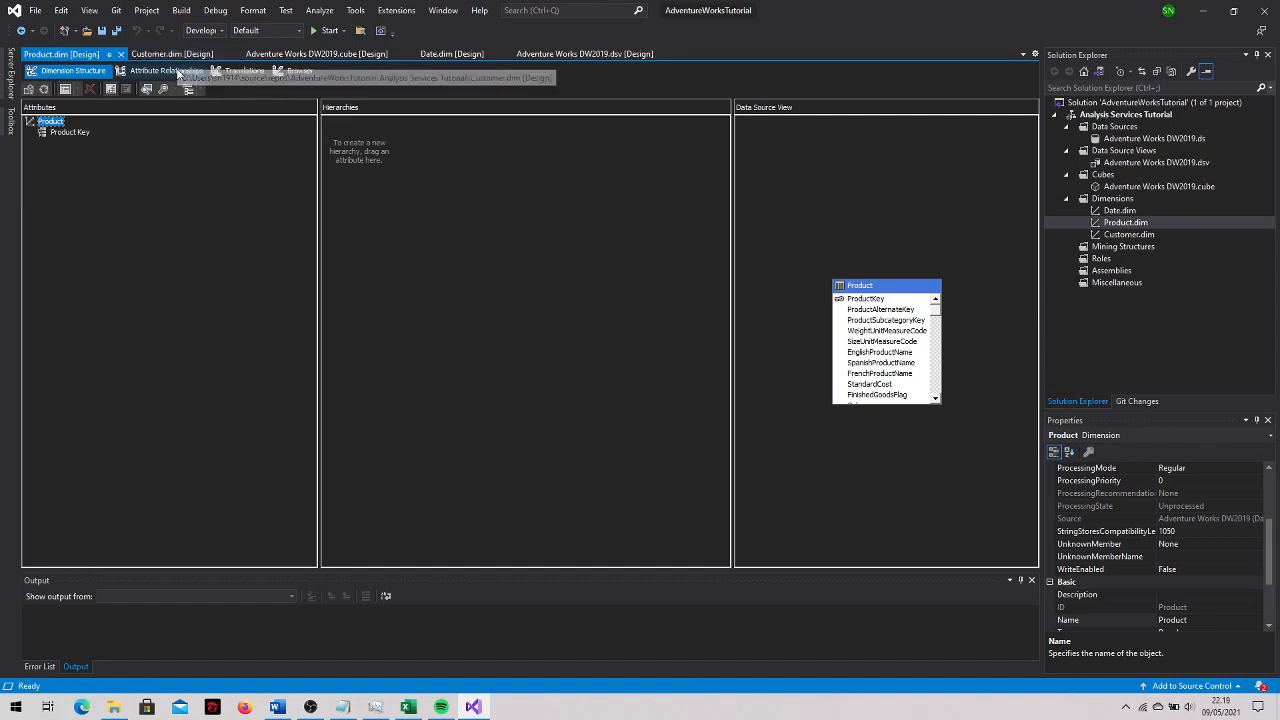
pyautogui.click(172, 53)
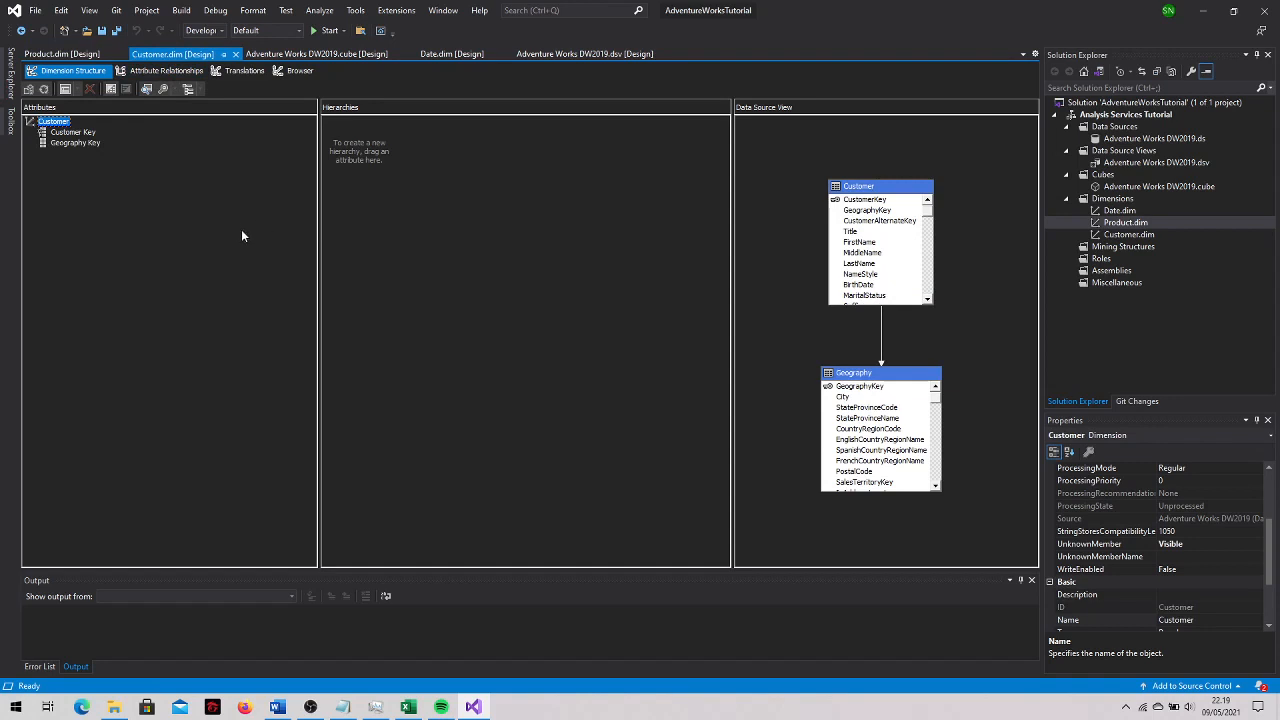
pyautogui.press('Down')
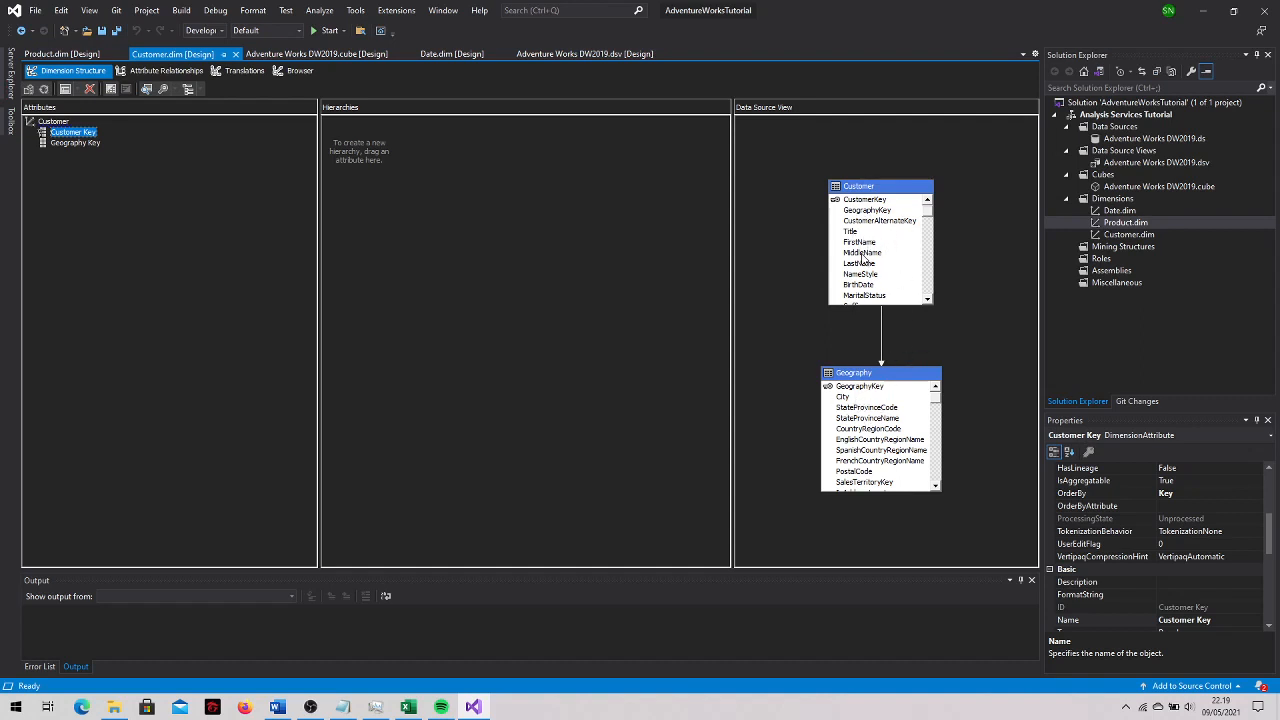
pyautogui.click(928, 300)
pyautogui.click(928, 300)
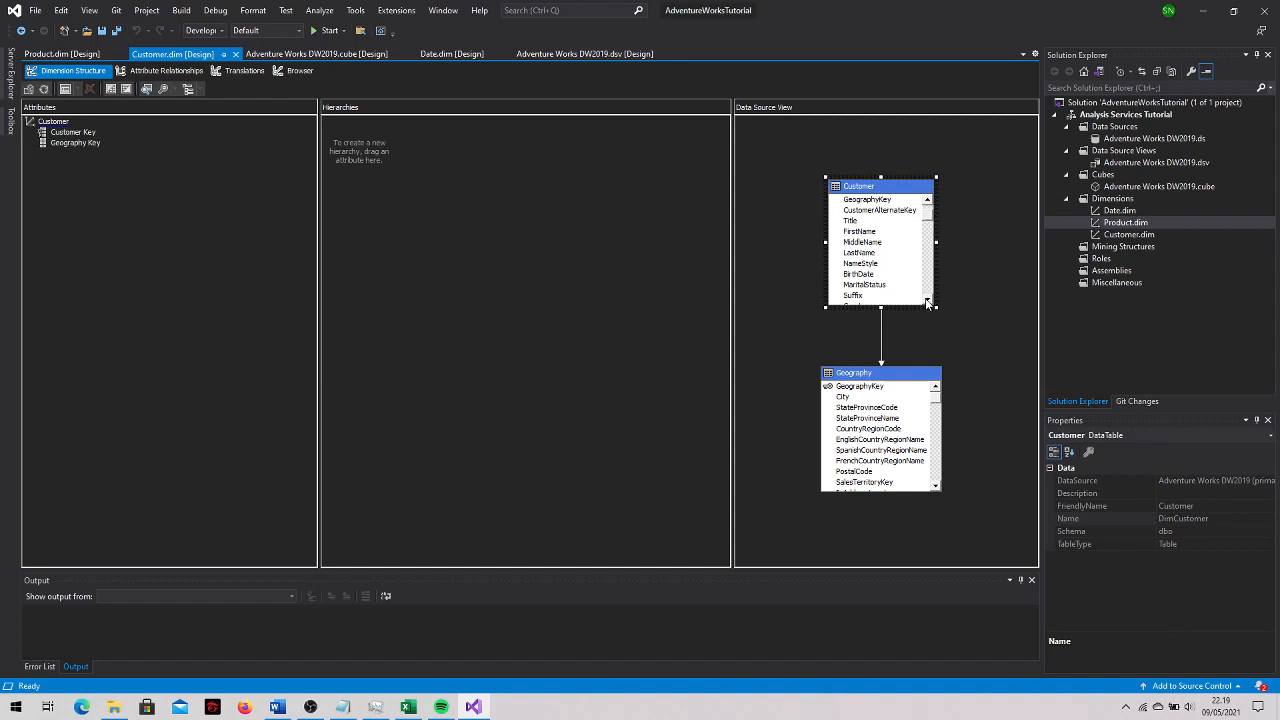
pyautogui.click(928, 300)
pyautogui.click(866, 264)
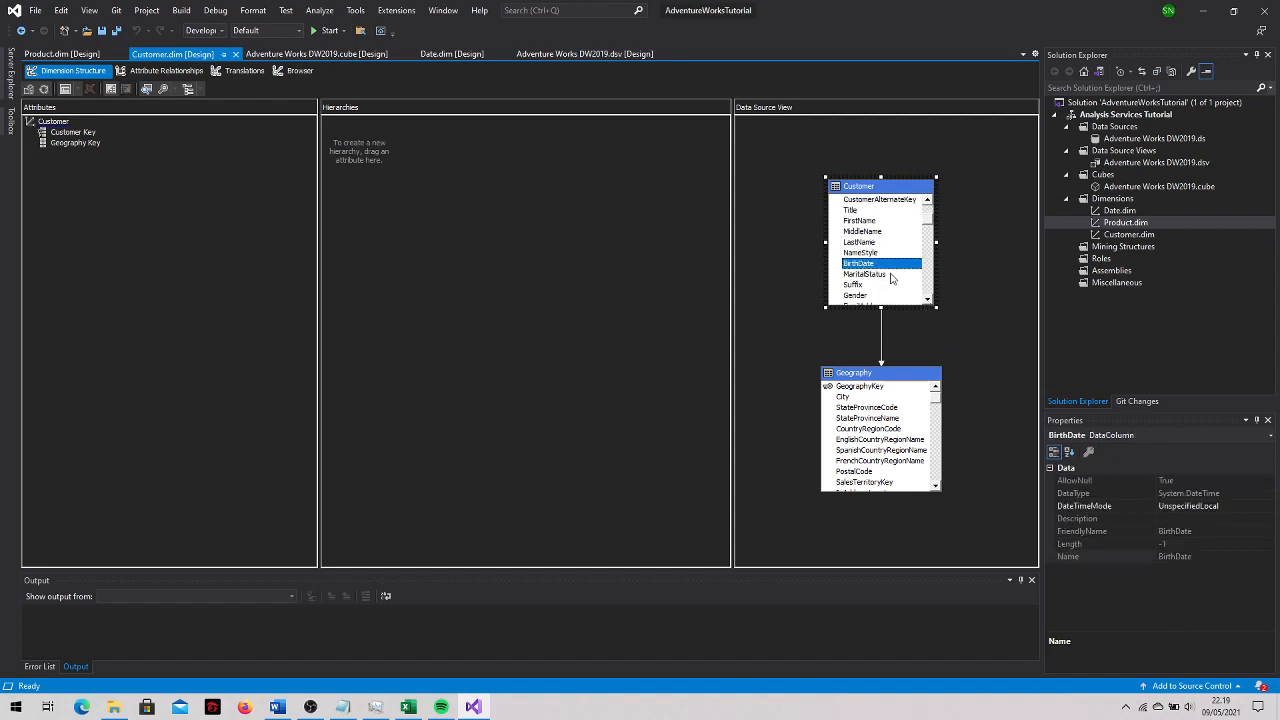
pyautogui.keyDown('ctrl'); pyautogui.click(873, 277); pyautogui.keyUp('ctrl')
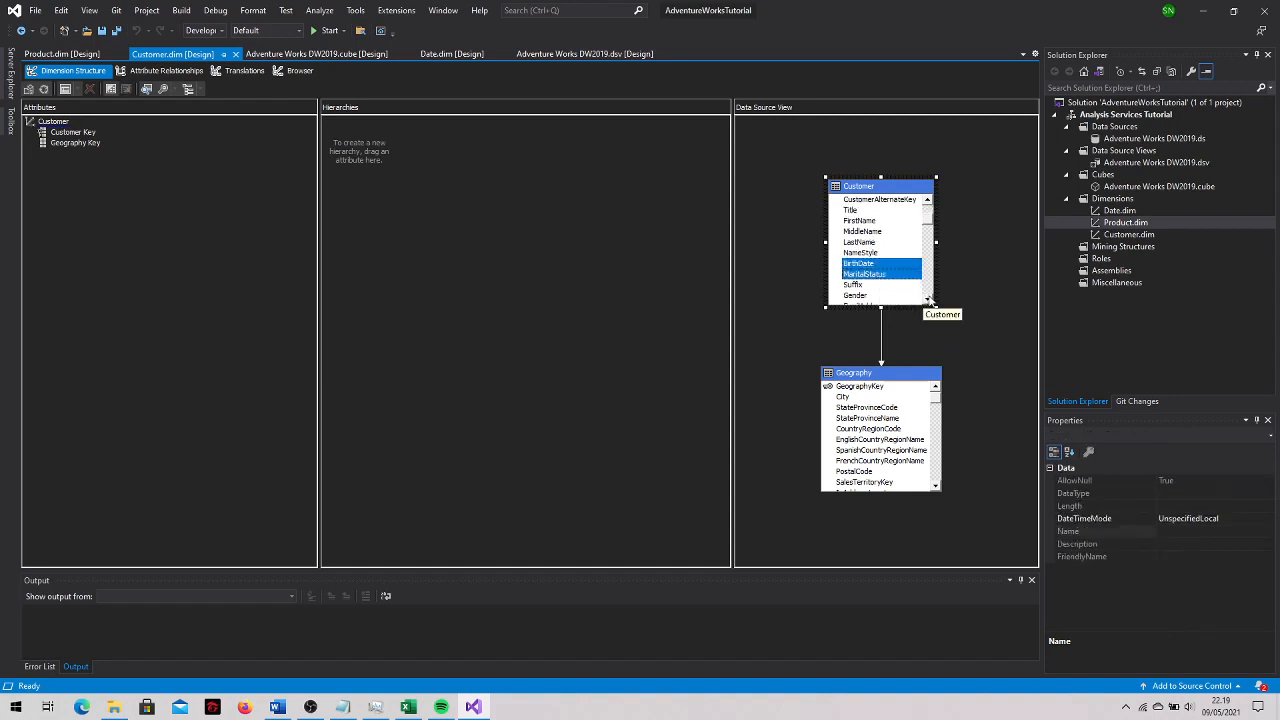
pyautogui.click(928, 300)
pyautogui.click(928, 300)
pyautogui.click(928, 300)
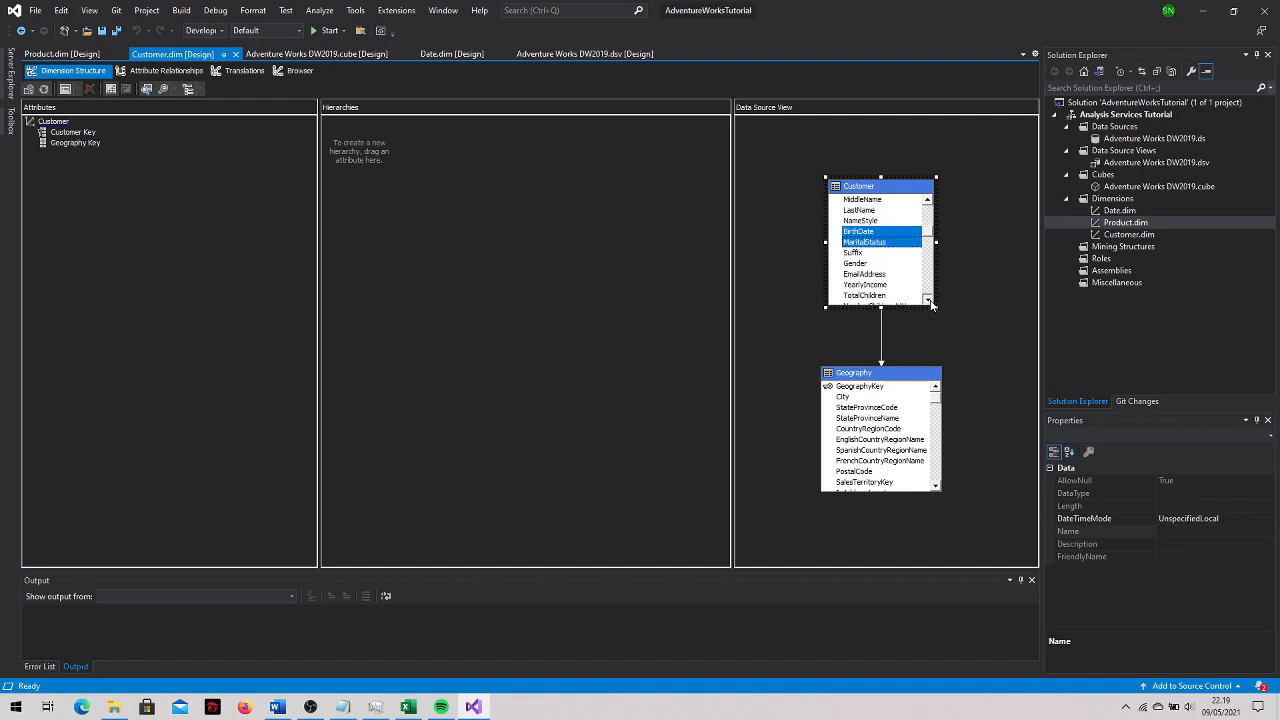
pyautogui.keyDown('ctrl'); pyautogui.click(860, 264); pyautogui.keyUp('ctrl')
pyautogui.keyDown('ctrl'); pyautogui.click(876, 275); pyautogui.keyUp('ctrl')
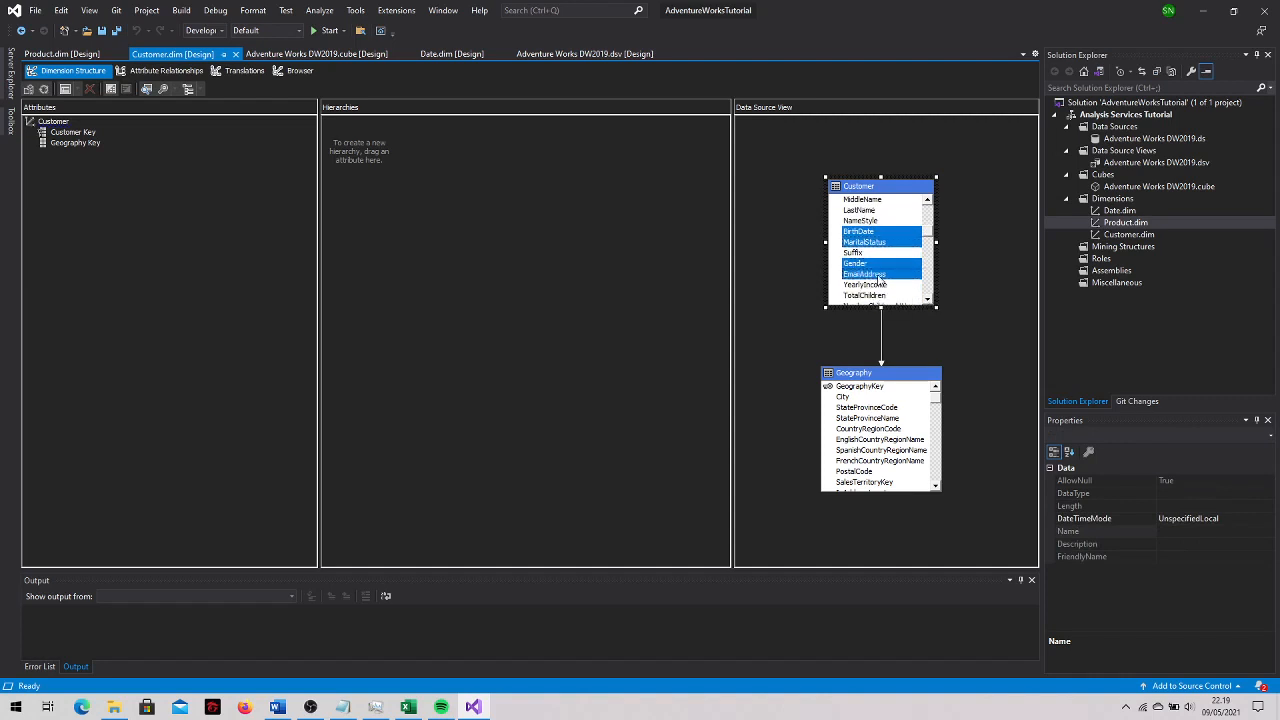
pyautogui.keyDown('ctrl'); pyautogui.click(884, 286); pyautogui.keyUp('ctrl')
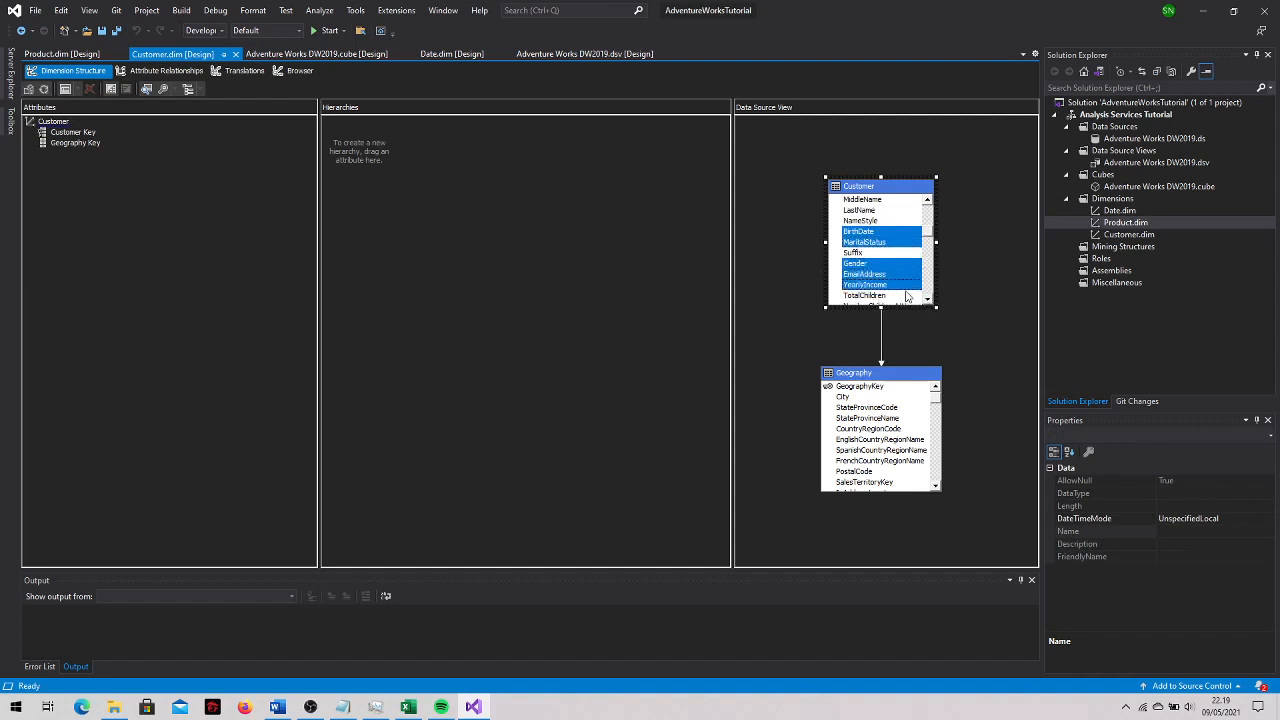
pyautogui.keyDown('ctrl'); pyautogui.click(899, 296); pyautogui.keyUp('ctrl')
pyautogui.click(927, 301)
pyautogui.click(927, 301)
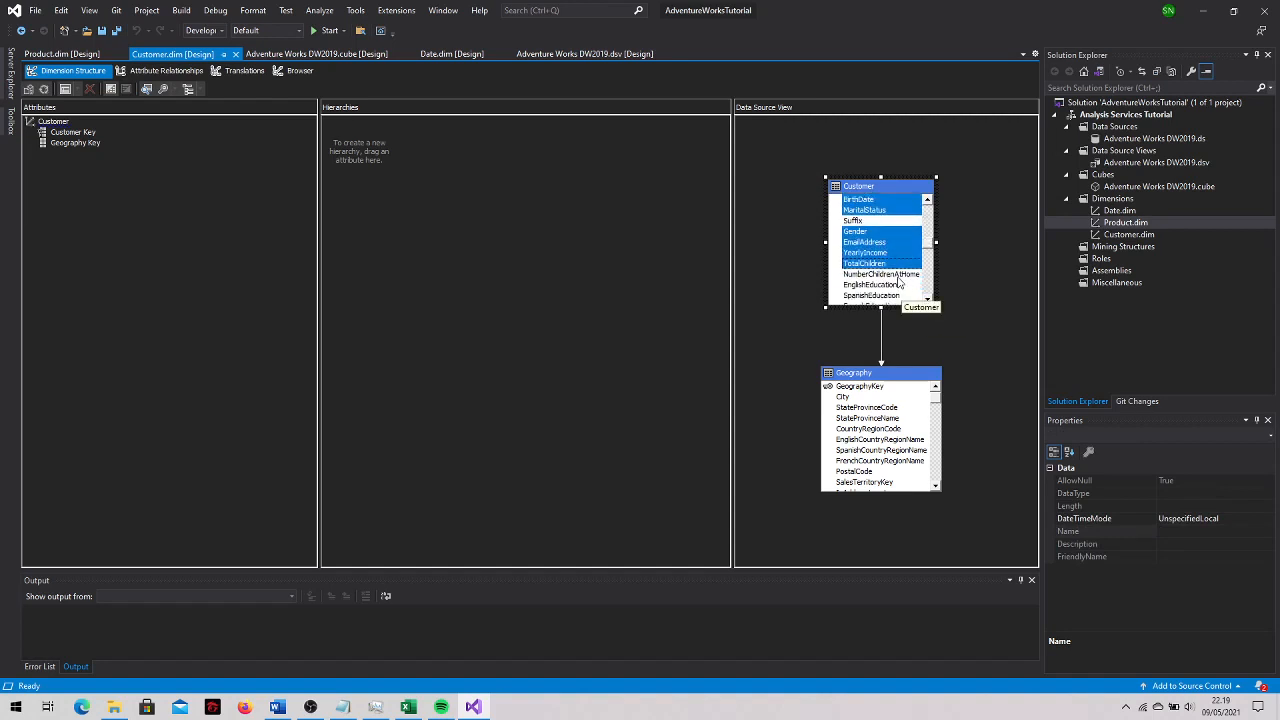
pyautogui.keyDown('ctrl'); pyautogui.click(899, 276); pyautogui.keyUp('ctrl')
pyautogui.keyDown('ctrl'); pyautogui.click(892, 286); pyautogui.keyUp('ctrl')
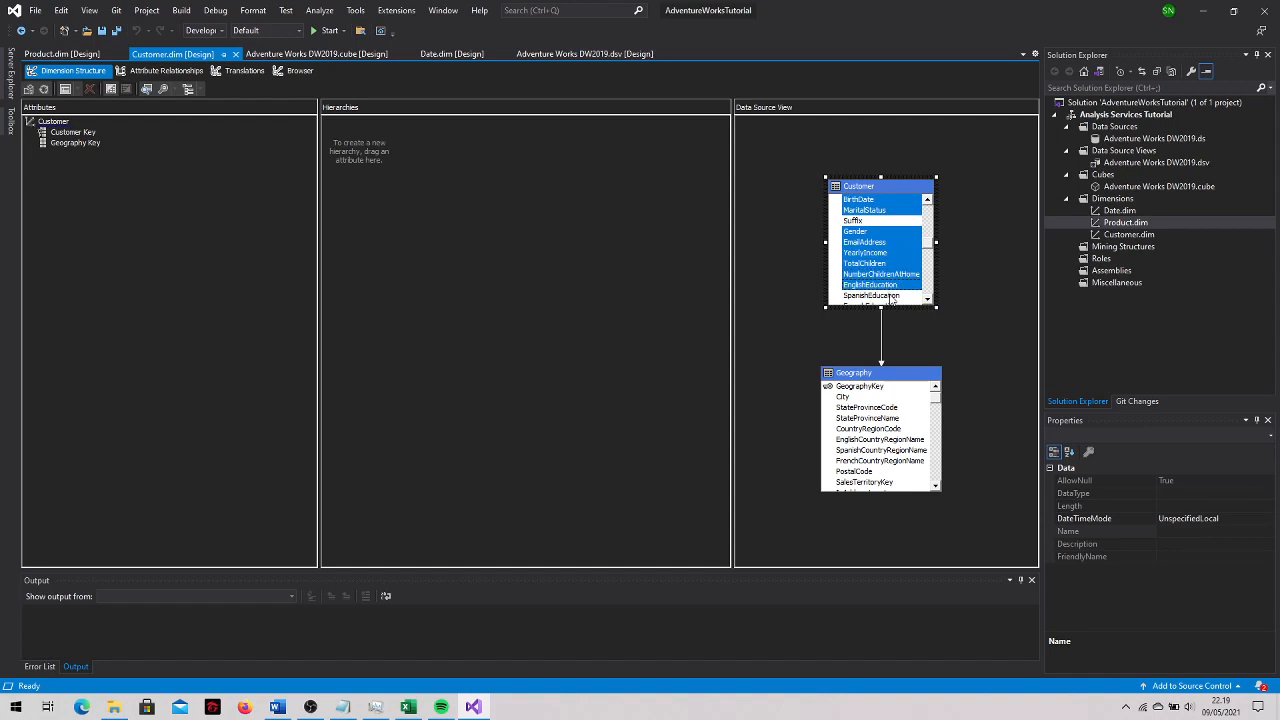
pyautogui.click(928, 300)
pyautogui.click(928, 300)
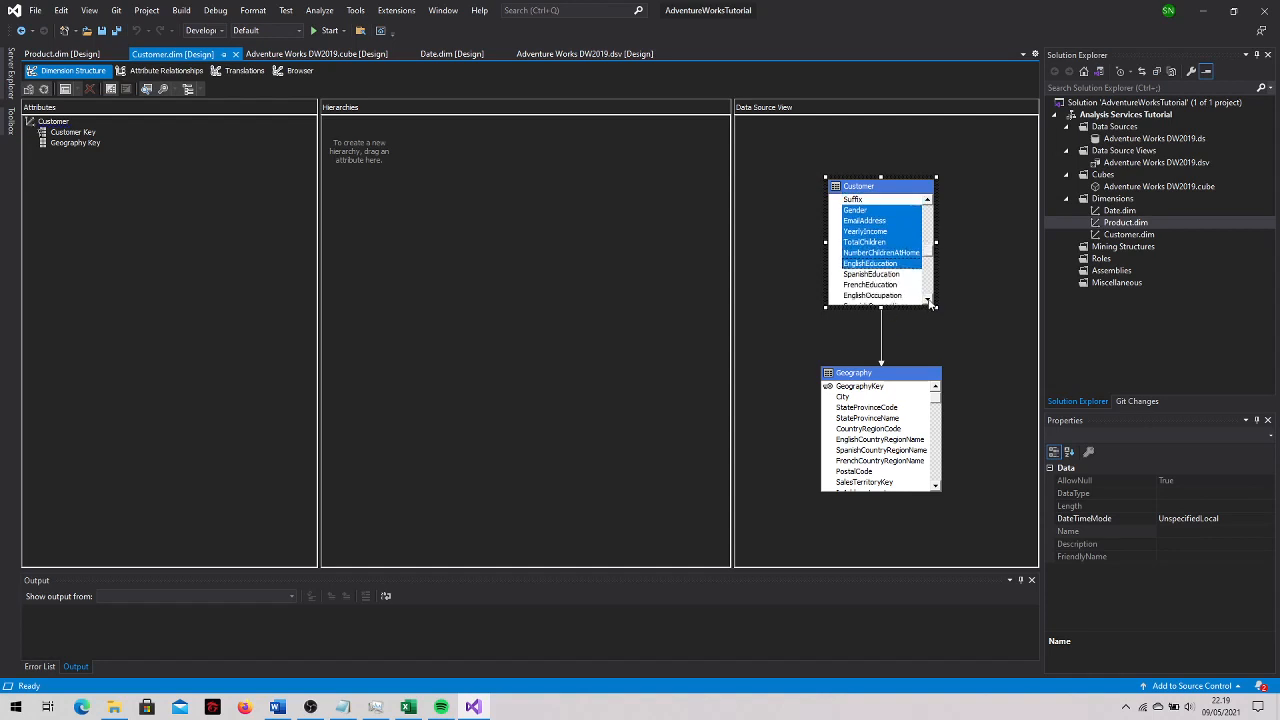
pyautogui.click(928, 300)
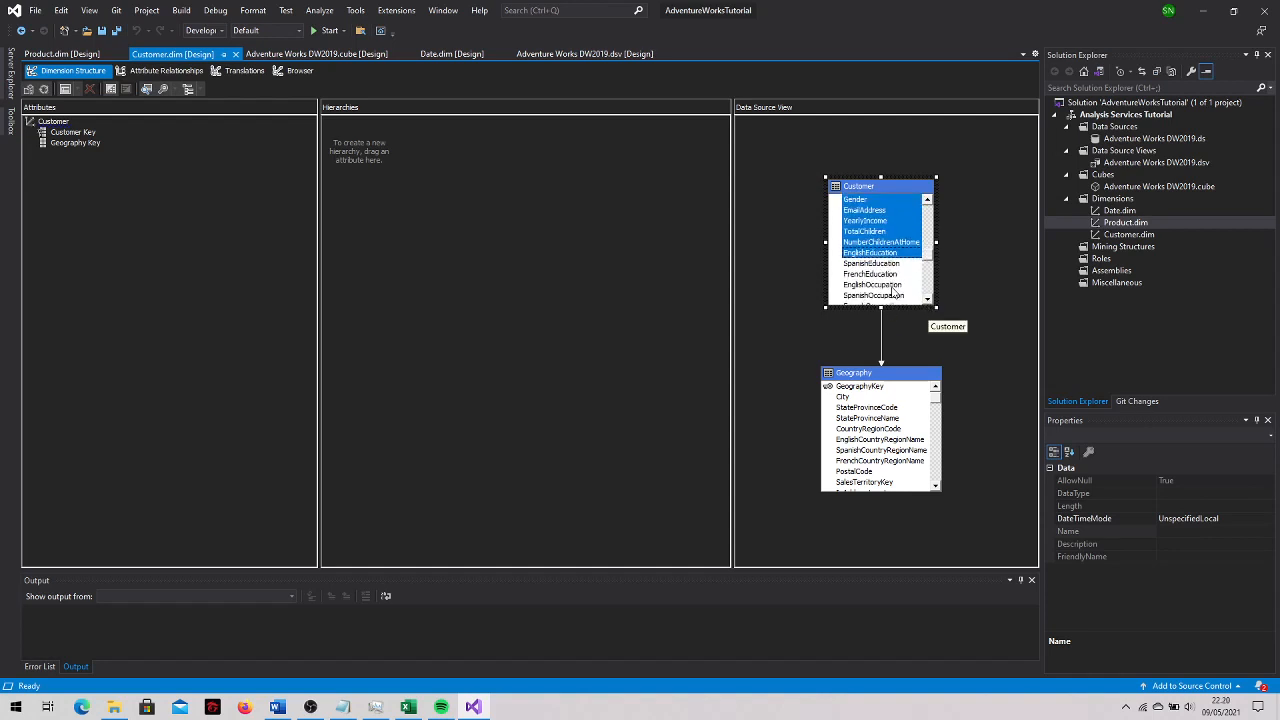
pyautogui.keyDown('ctrl'); pyautogui.click(893, 285); pyautogui.keyUp('ctrl')
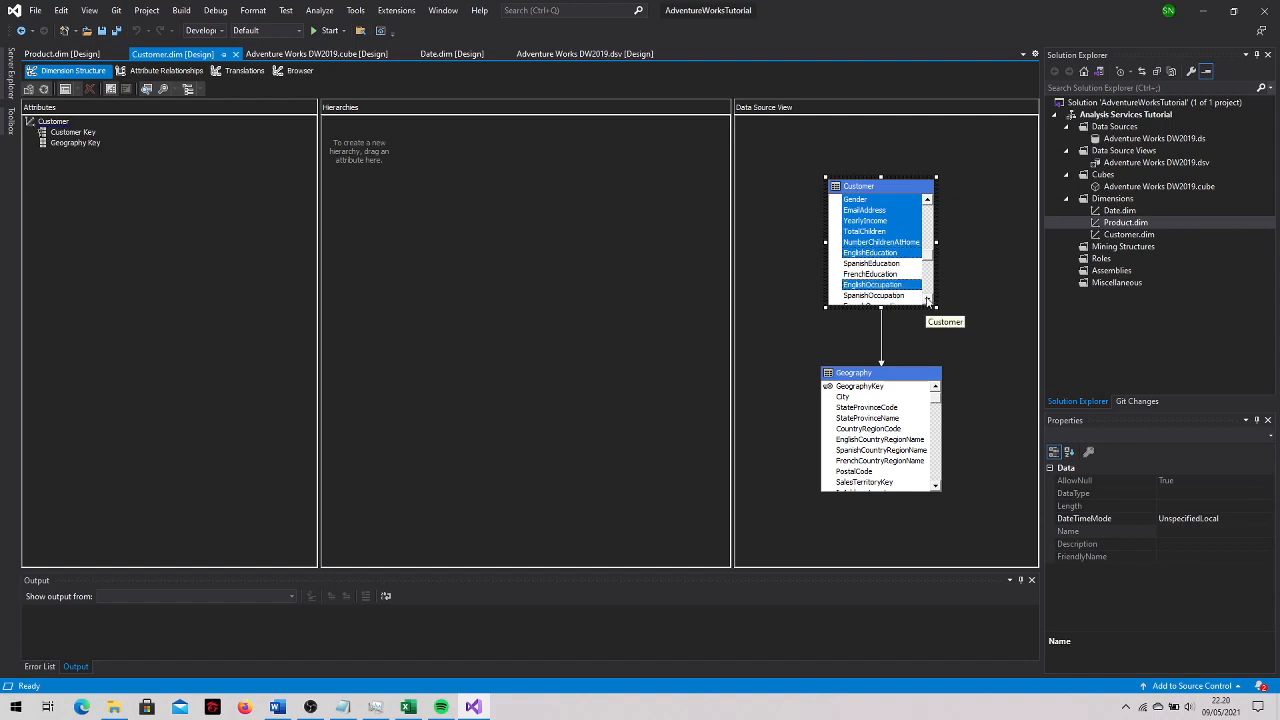
pyautogui.click(928, 300)
pyautogui.click(928, 300)
pyautogui.click(928, 300)
pyautogui.click(897, 285)
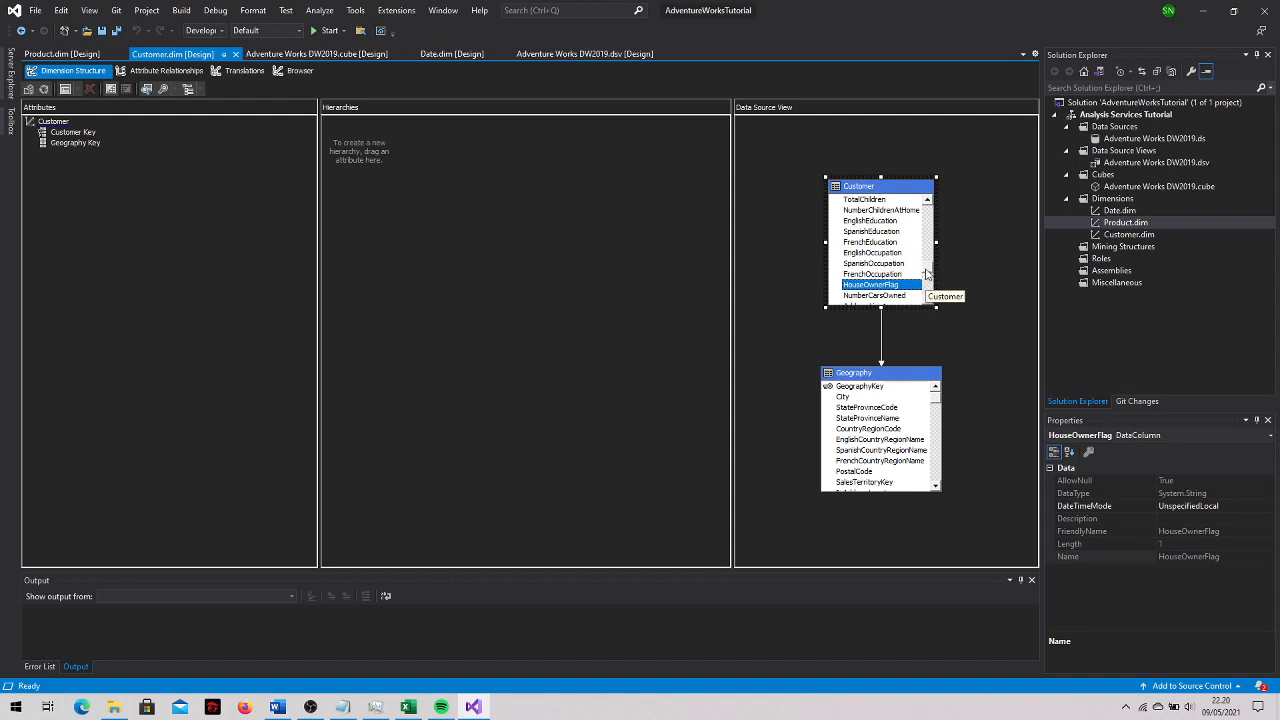
# Select the BirthDate, MaritalStatus, Gender and EmailAddress columns together in the Customer table of the data source view
pyautogui.scroll(5, 929, 270)
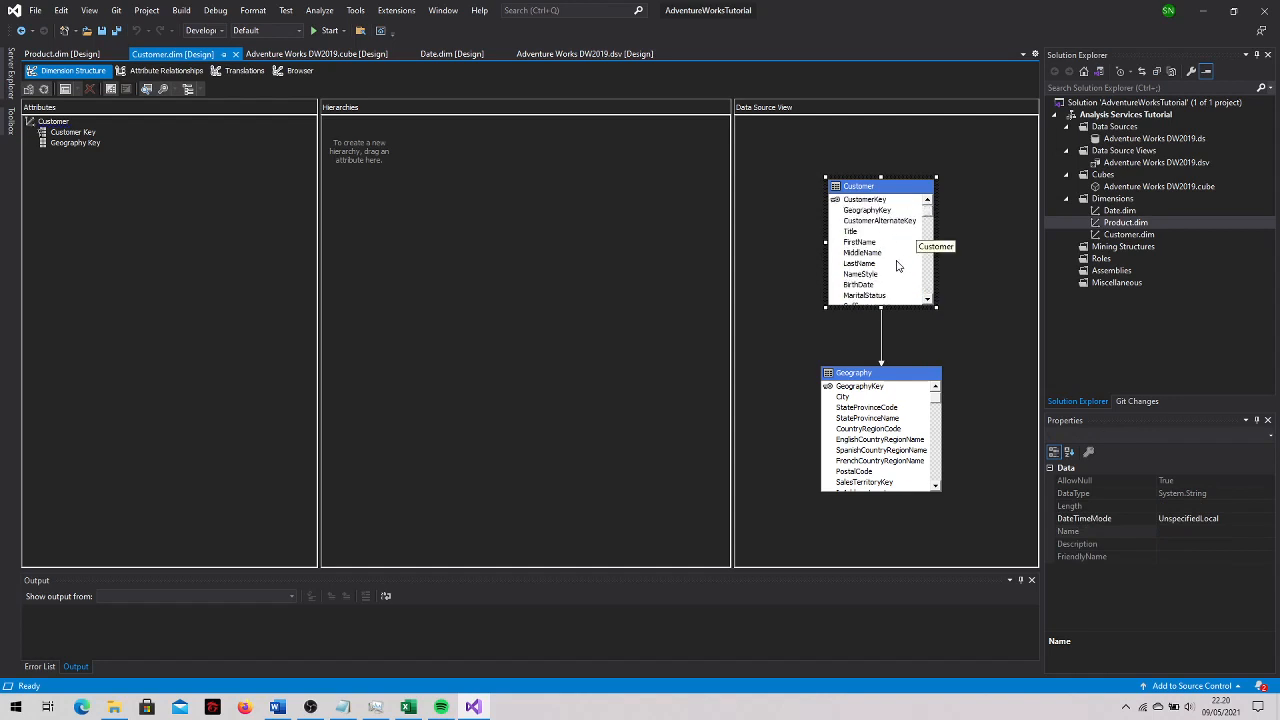
pyautogui.click(882, 286)
pyautogui.keyDown('ctrl'); pyautogui.click(906, 296); pyautogui.keyUp('ctrl')
pyautogui.click(929, 301)
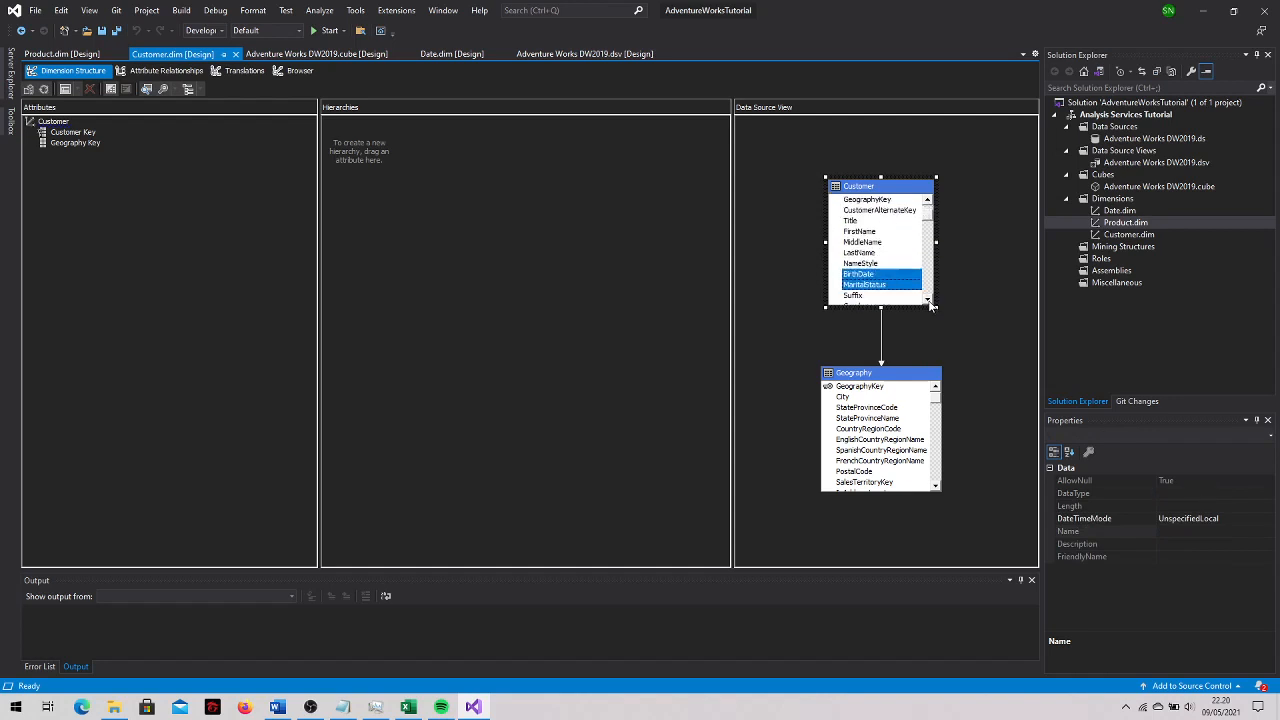
pyautogui.click(929, 301)
pyautogui.click(929, 301)
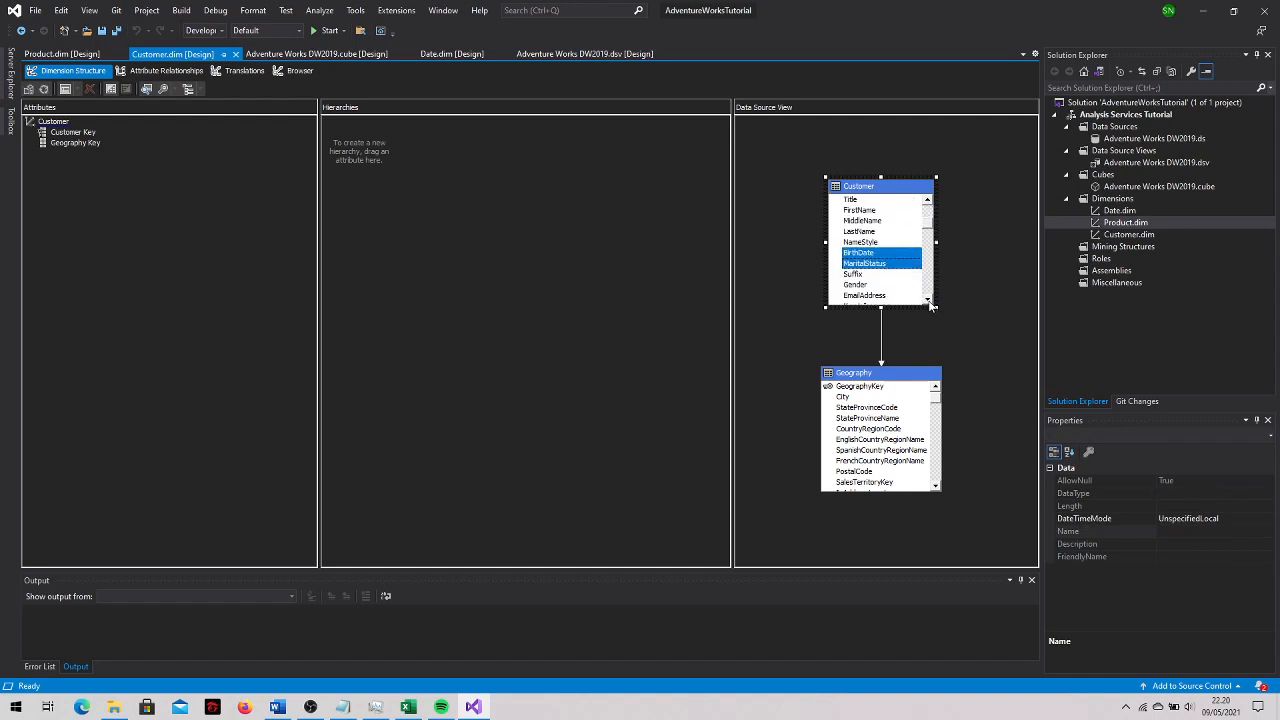
pyautogui.keyDown('ctrl'); pyautogui.click(880, 287); pyautogui.keyUp('ctrl')
pyautogui.keyDown('ctrl'); pyautogui.click(884, 297); pyautogui.keyUp('ctrl')
# Extend the Customer table selection with YearlyIncome, TotalChildren, NumberChildrenAtHome and EnglishEducation
pyautogui.click(929, 301)
pyautogui.click(929, 301)
pyautogui.click(929, 301)
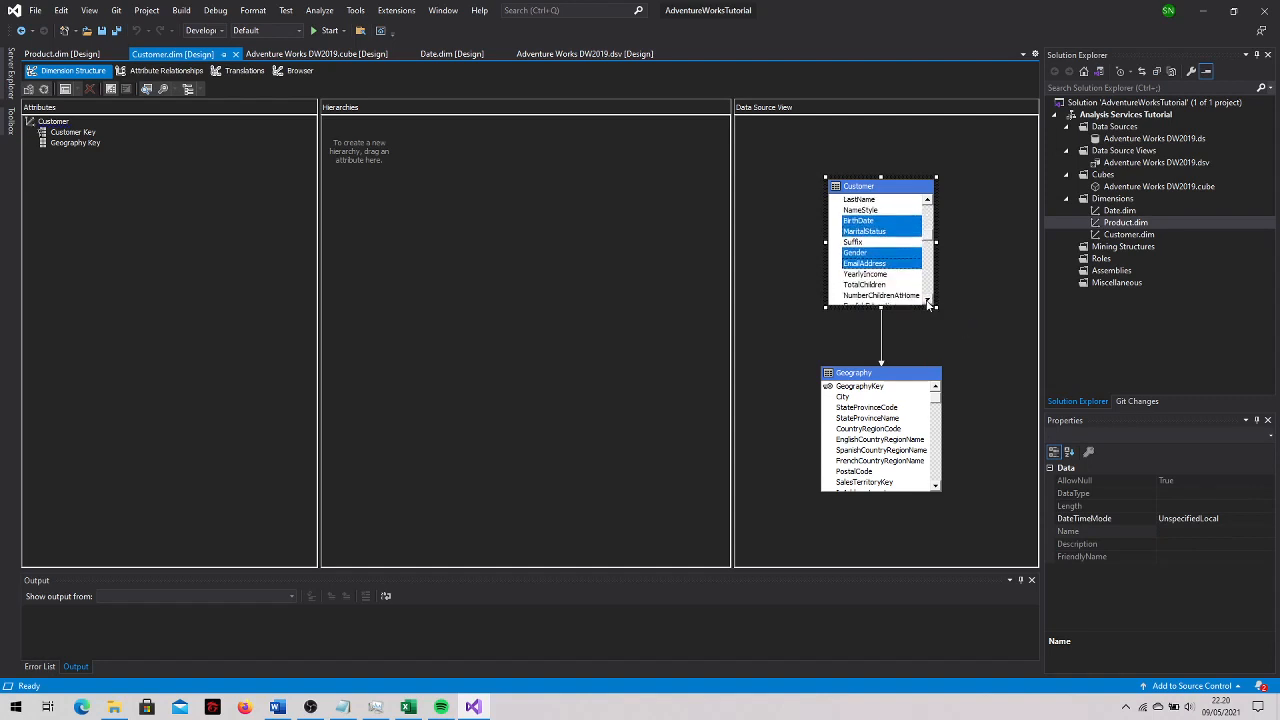
pyautogui.click(929, 301)
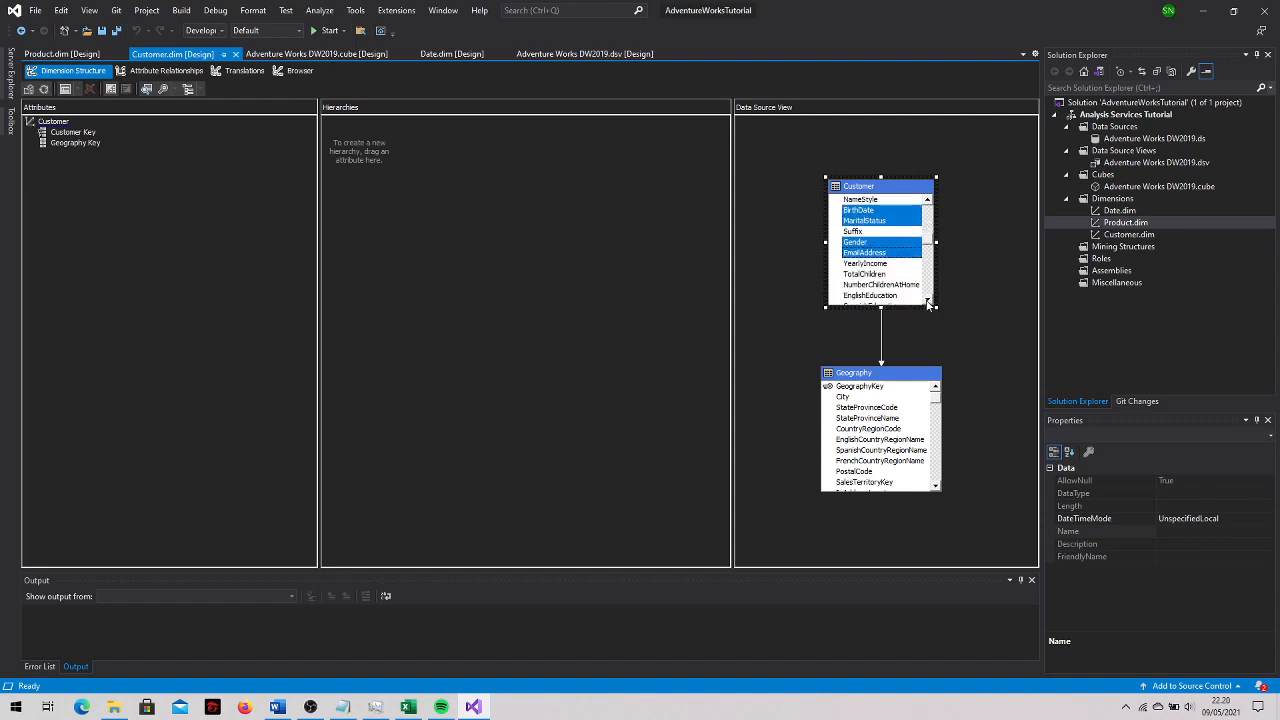
pyautogui.keyDown('ctrl'); pyautogui.click(880, 264); pyautogui.keyUp('ctrl')
pyautogui.keyDown('ctrl'); pyautogui.click(884, 275); pyautogui.keyUp('ctrl')
pyautogui.keyDown('ctrl'); pyautogui.click(894, 288); pyautogui.keyUp('ctrl')
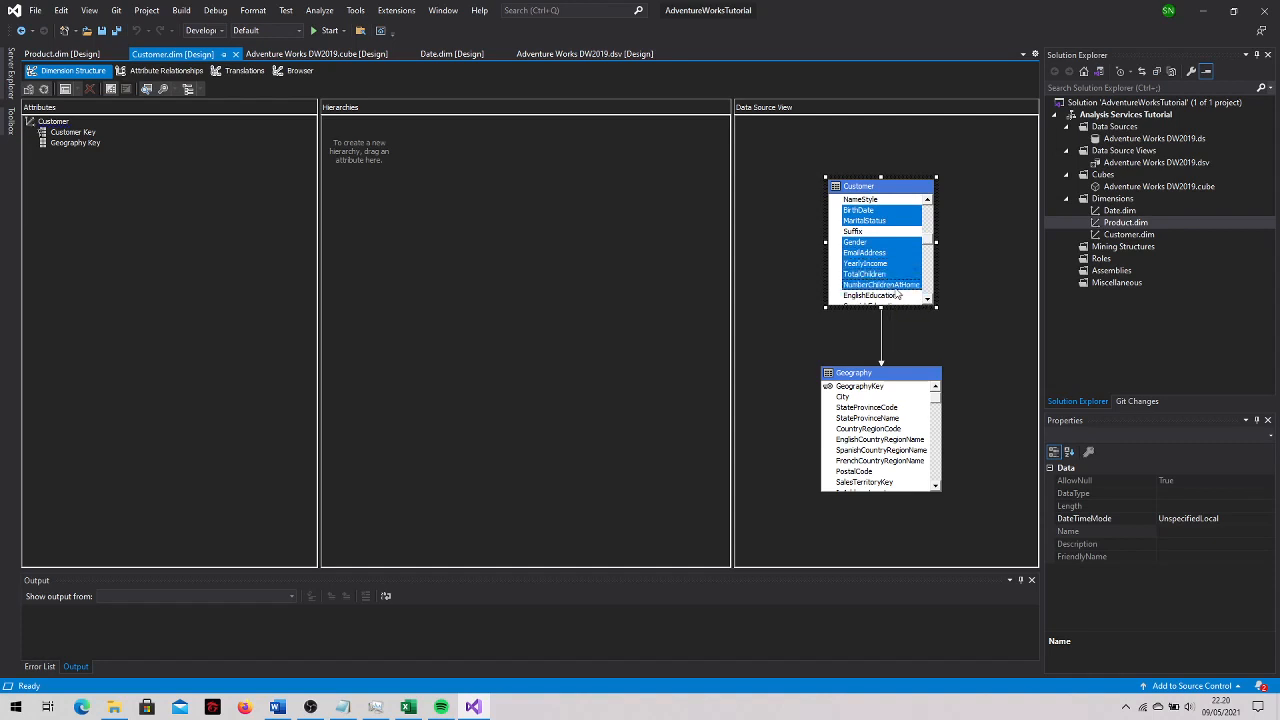
pyautogui.keyDown('ctrl'); pyautogui.click(897, 297); pyautogui.keyUp('ctrl')
# Extend the Customer table selection with EnglishOccupation, HouseOwnerFlag and NumberCarsOwned
pyautogui.click(929, 301)
pyautogui.click(929, 301)
pyautogui.click(929, 301)
pyautogui.click(929, 301)
pyautogui.click(929, 301)
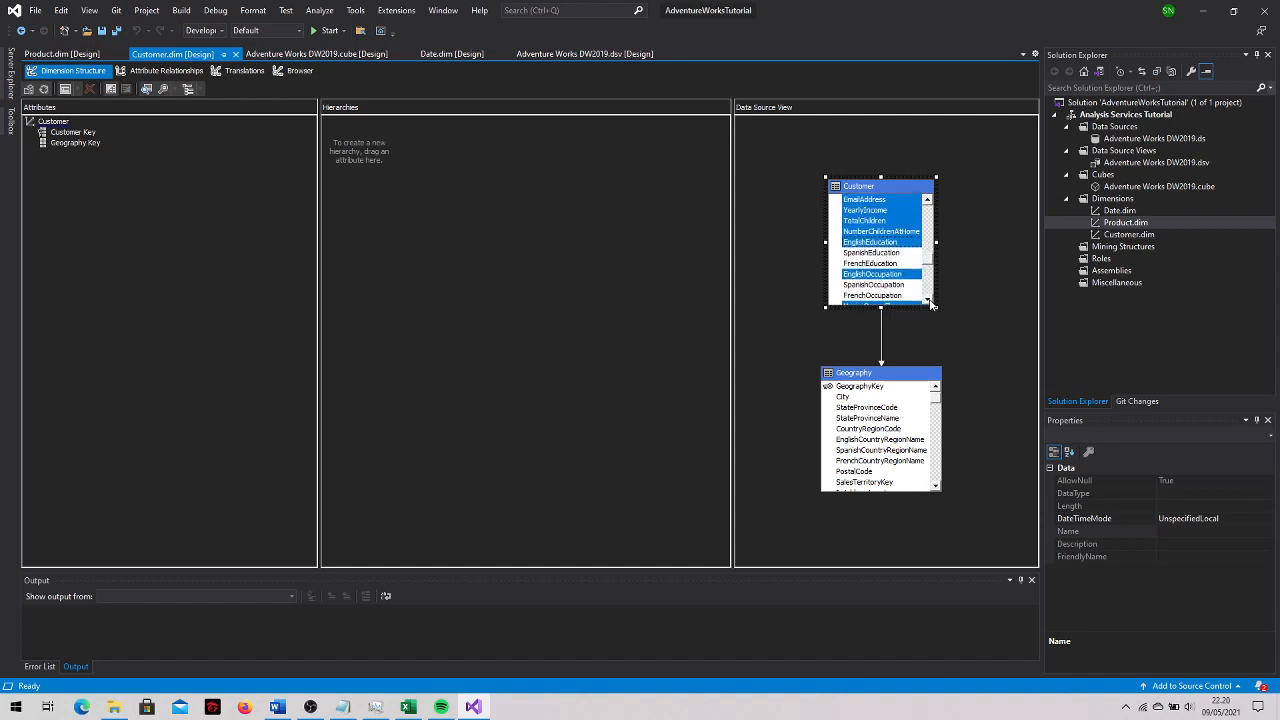
pyautogui.click(929, 301)
pyautogui.click(929, 301)
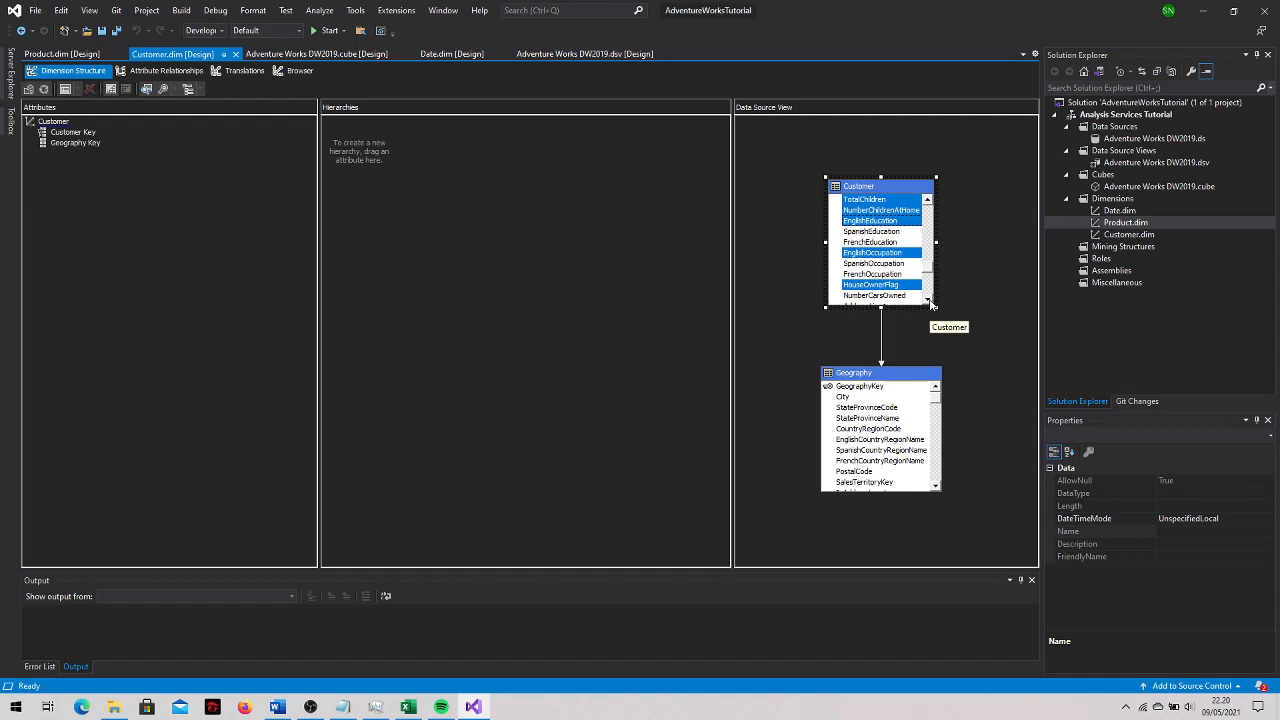
pyautogui.click(929, 301)
pyautogui.click(929, 301)
pyautogui.keyDown('ctrl'); pyautogui.click(891, 275); pyautogui.keyUp('ctrl')
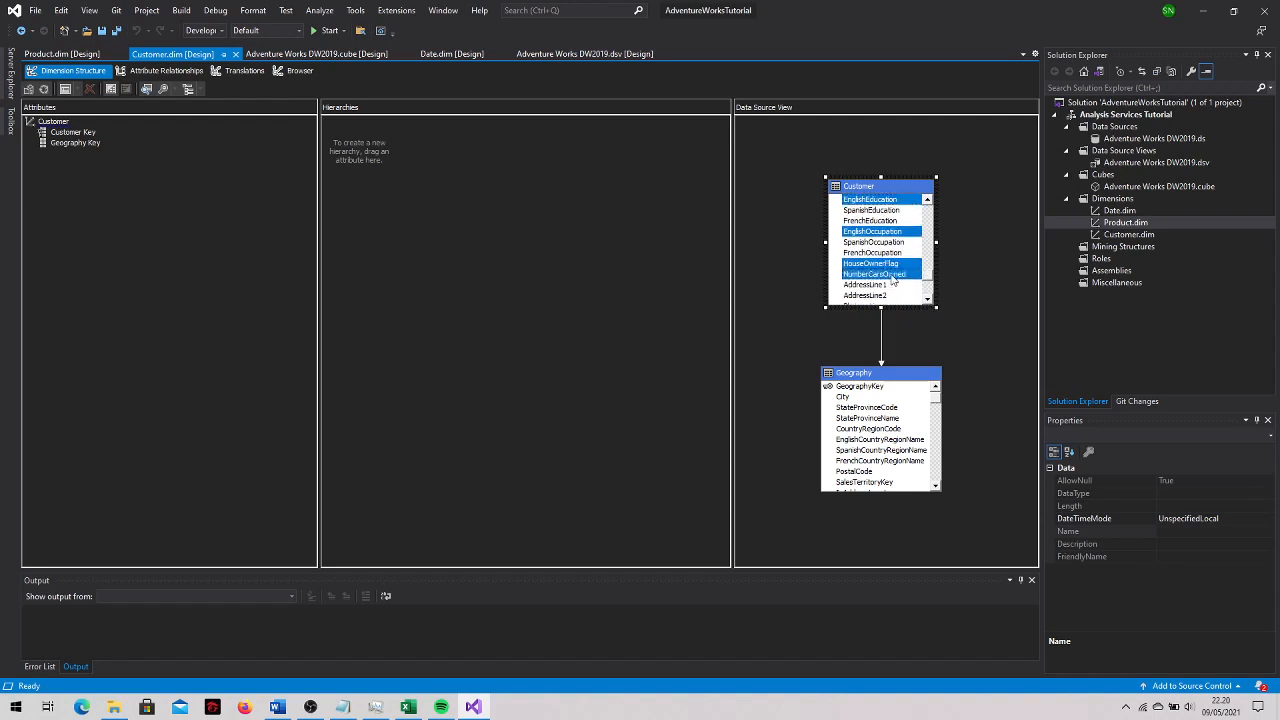
# Include Phone, DateFirstPurchase and CommuteDistance in the selection and add all selected Customer columns as attributes of the Customer dimension
pyautogui.click(929, 301)
pyautogui.click(929, 301)
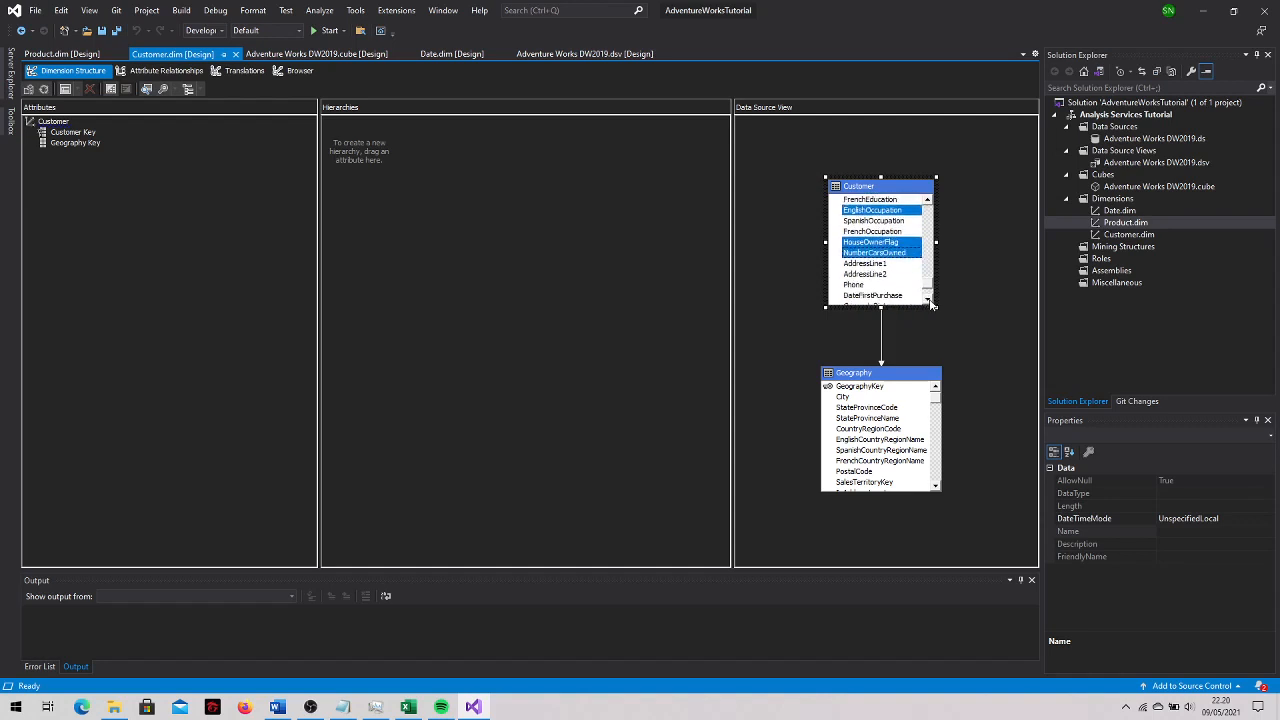
pyautogui.click(929, 301)
pyautogui.keyDown('ctrl'); pyautogui.click(891, 274); pyautogui.keyUp('ctrl')
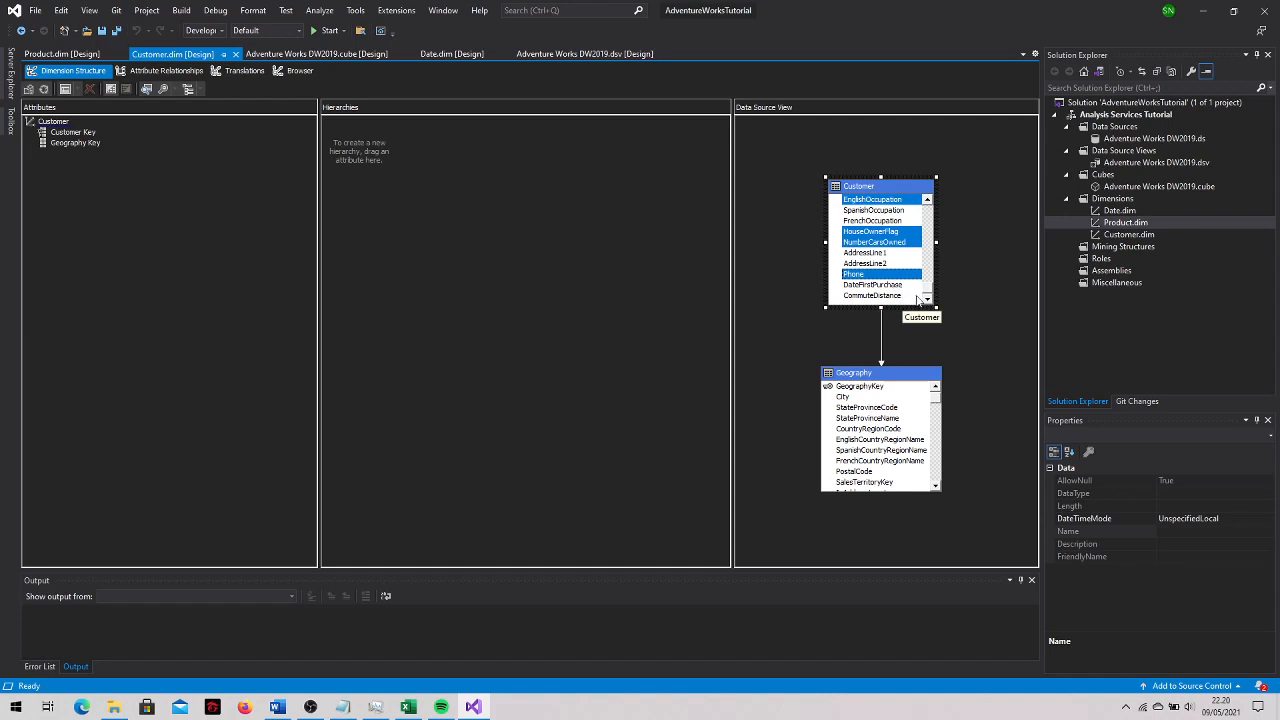
pyautogui.keyDown('ctrl'); pyautogui.click(908, 285); pyautogui.keyUp('ctrl')
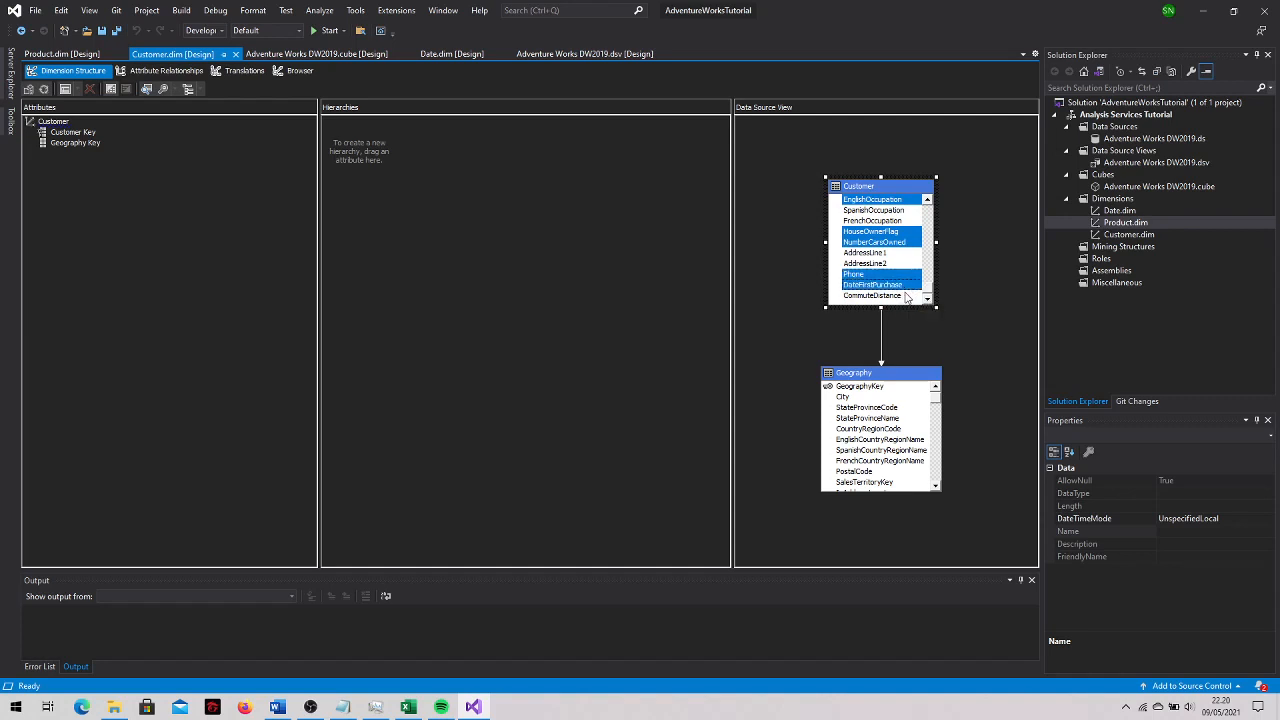
pyautogui.keyDown('ctrl'); pyautogui.click(906, 296); pyautogui.keyUp('ctrl')
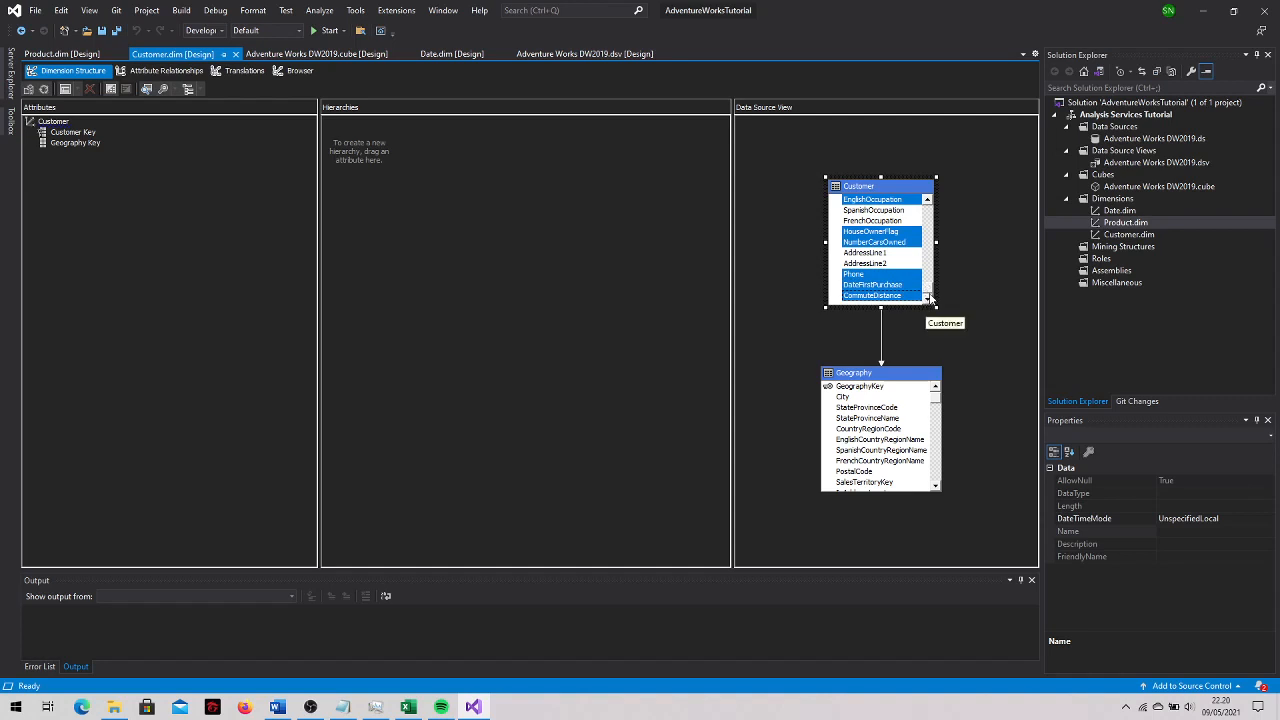
pyautogui.moveTo(929, 291)
pyautogui.mouseDown()
pyautogui.moveTo(927, 230)
pyautogui.moveTo(929, 288)
pyautogui.mouseUp()
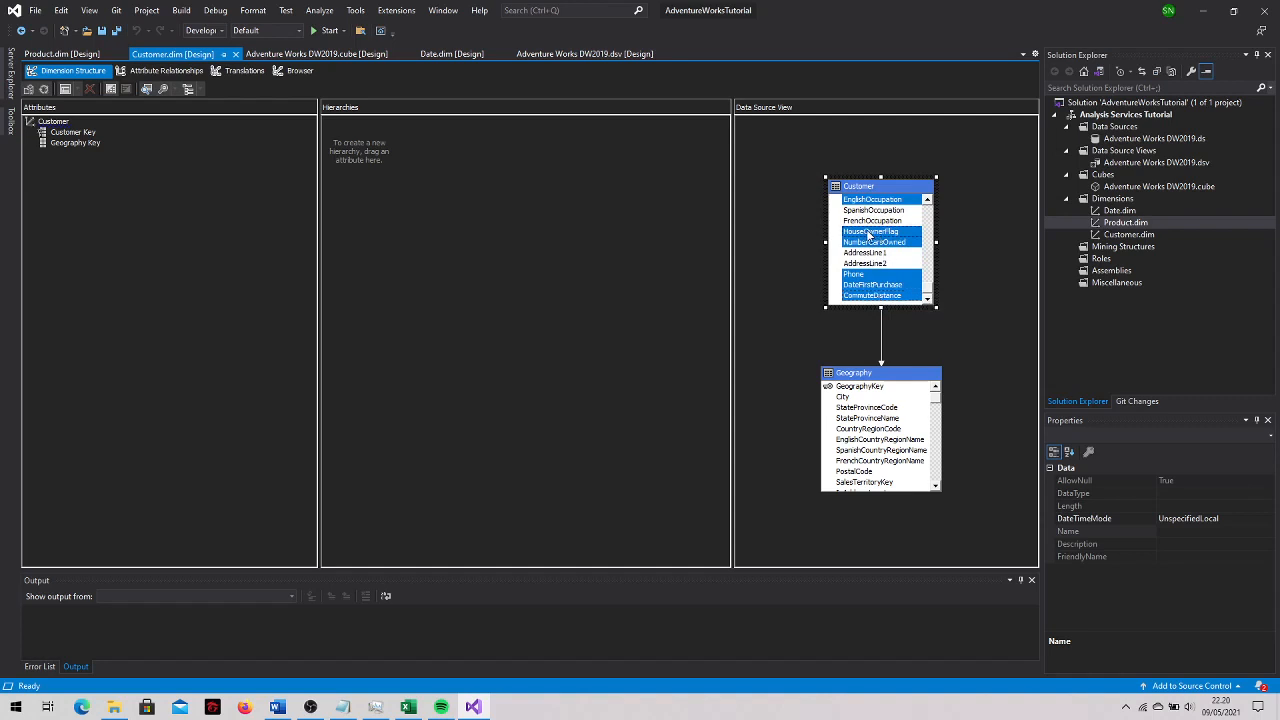
pyautogui.moveTo(866, 234); pyautogui.dragTo(102, 185)
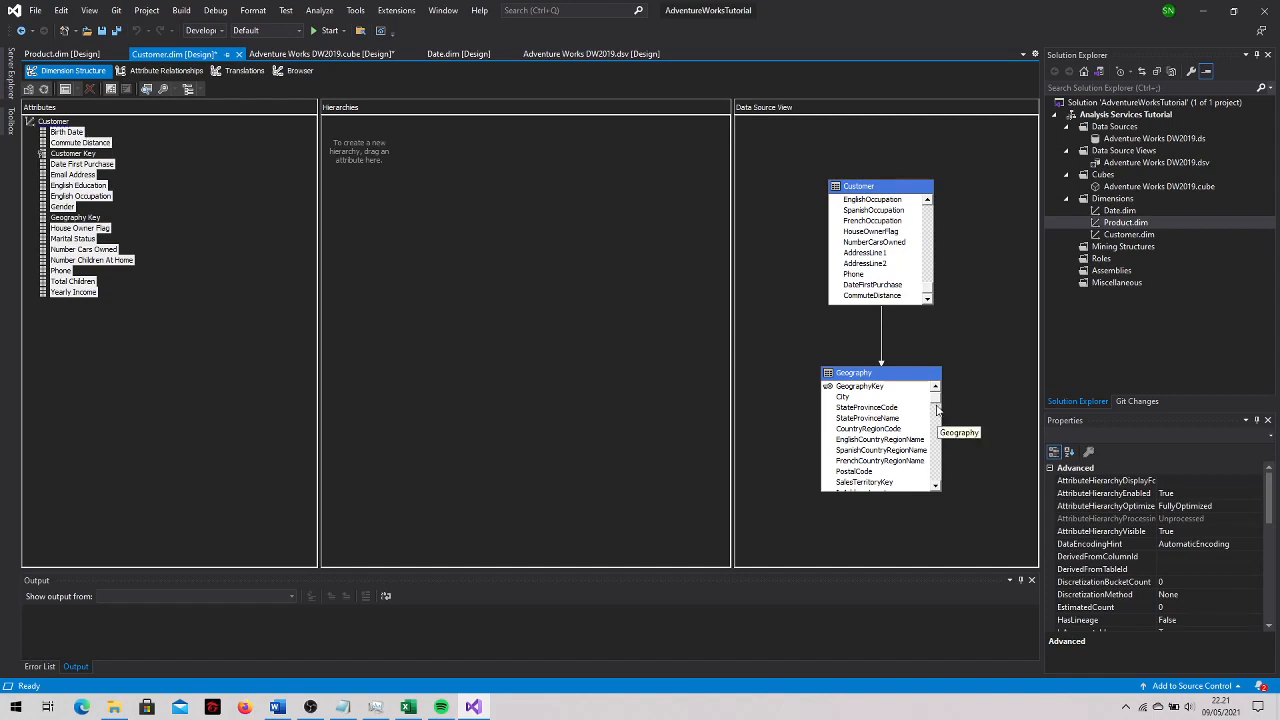
# Add City, StateProvinceName, EnglishCountryRegionName and PostalCode from the Geography table as attributes of the Customer dimension
pyautogui.click(855, 399)
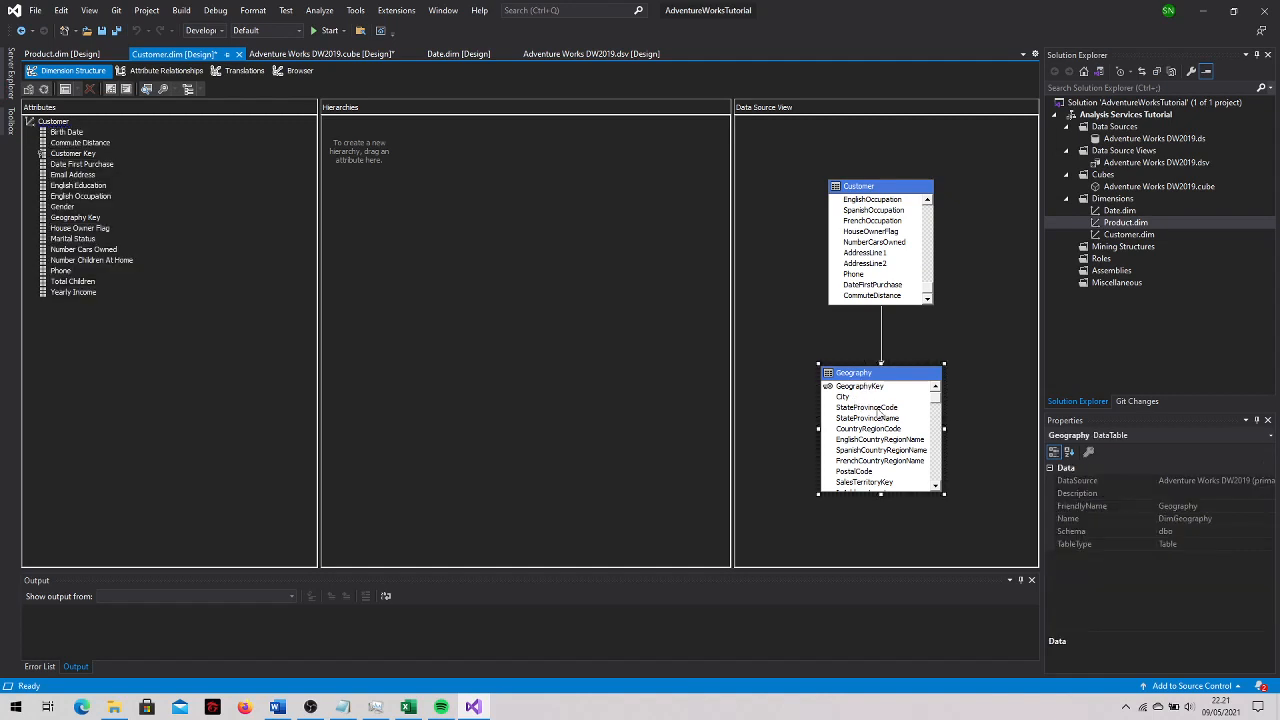
pyautogui.click(845, 399)
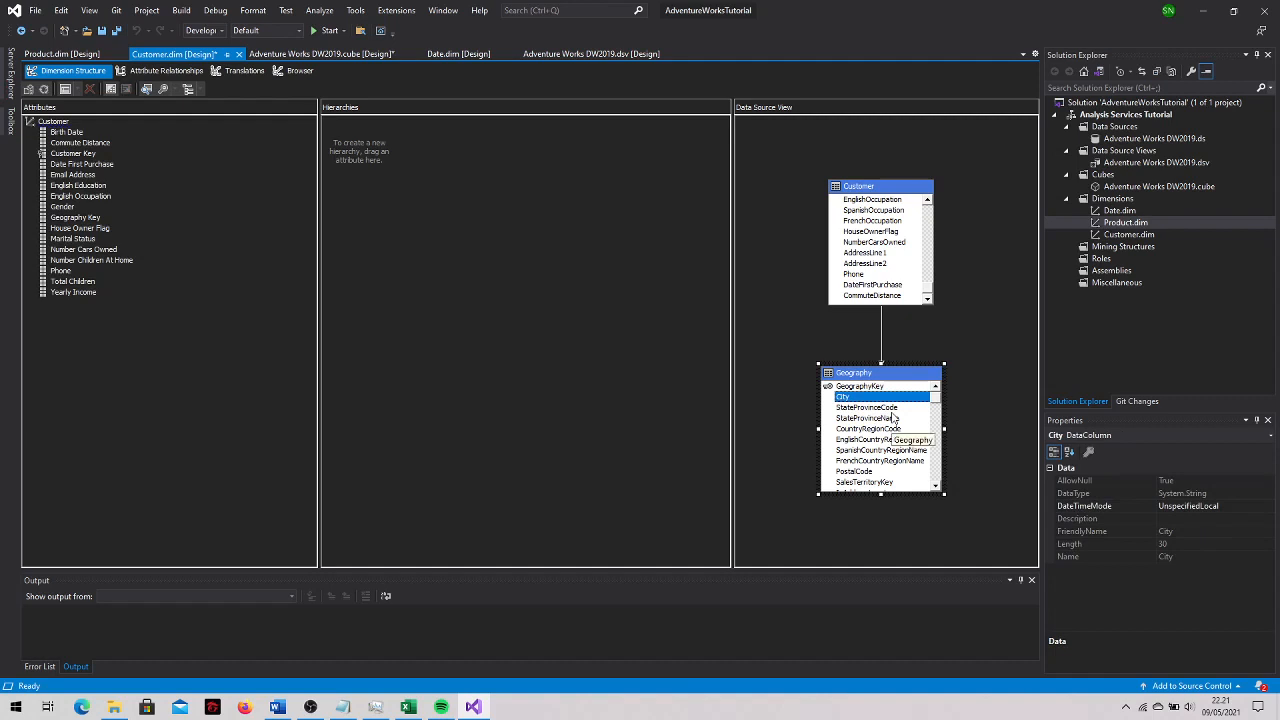
pyautogui.keyDown('ctrl'); pyautogui.click(912, 418); pyautogui.keyUp('ctrl')
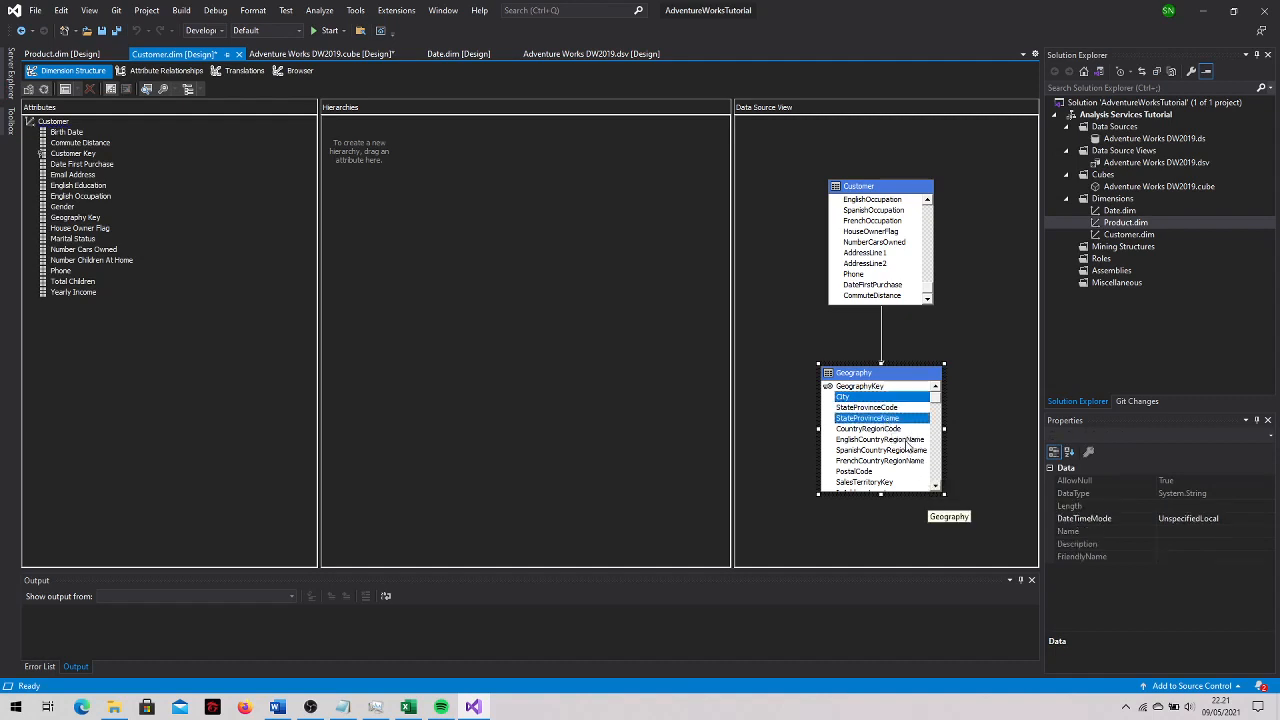
pyautogui.keyDown('ctrl'); pyautogui.click(906, 440); pyautogui.keyUp('ctrl')
pyautogui.click(936, 487)
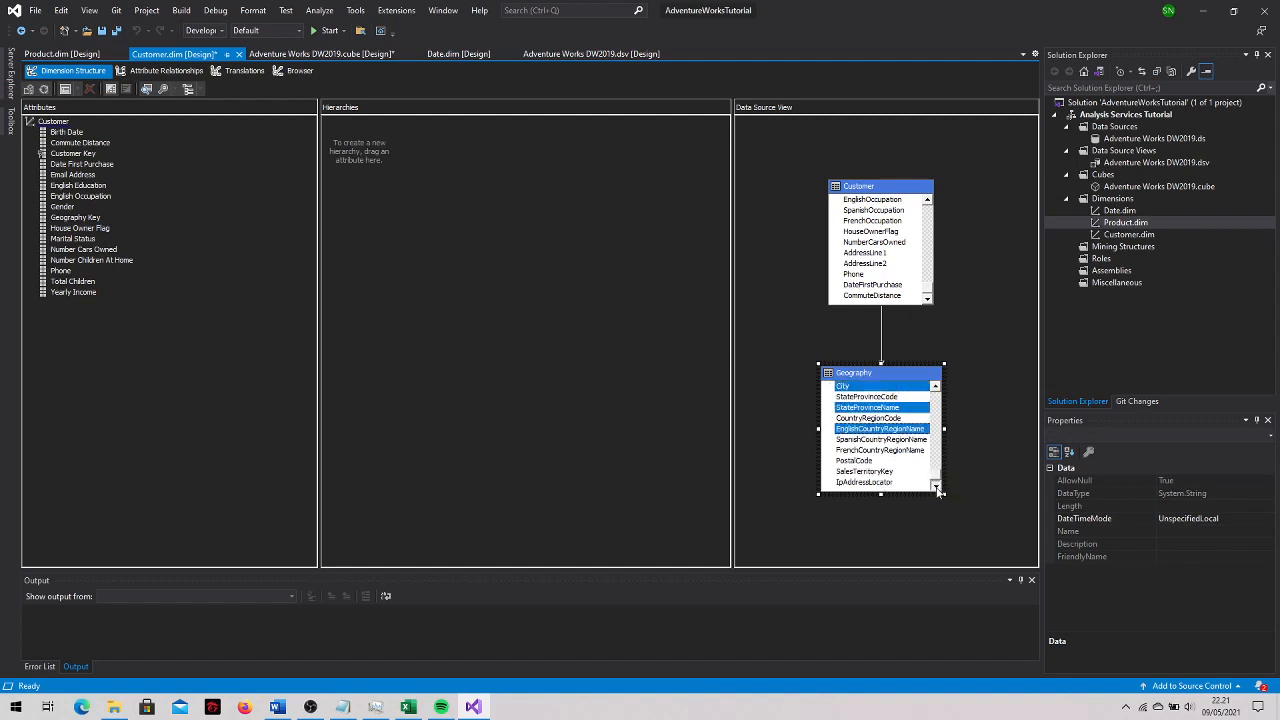
pyautogui.keyDown('ctrl'); pyautogui.click(868, 461); pyautogui.keyUp('ctrl')
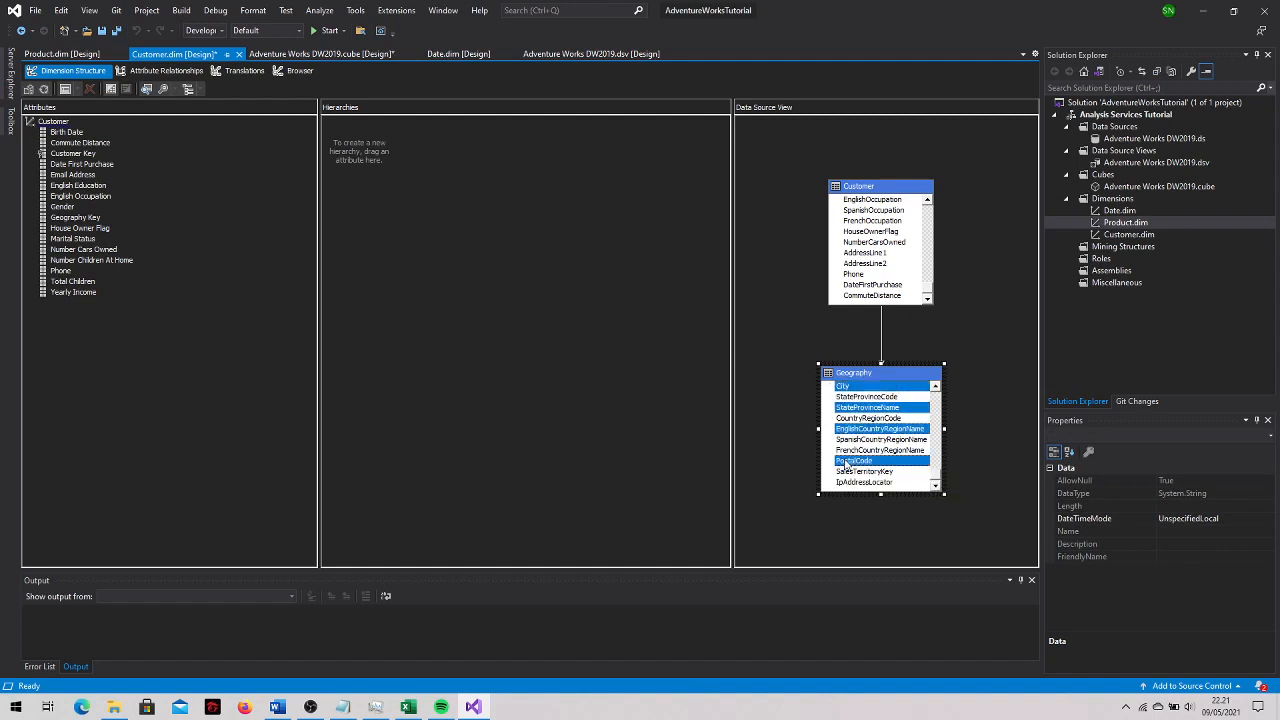
pyautogui.click(935, 386)
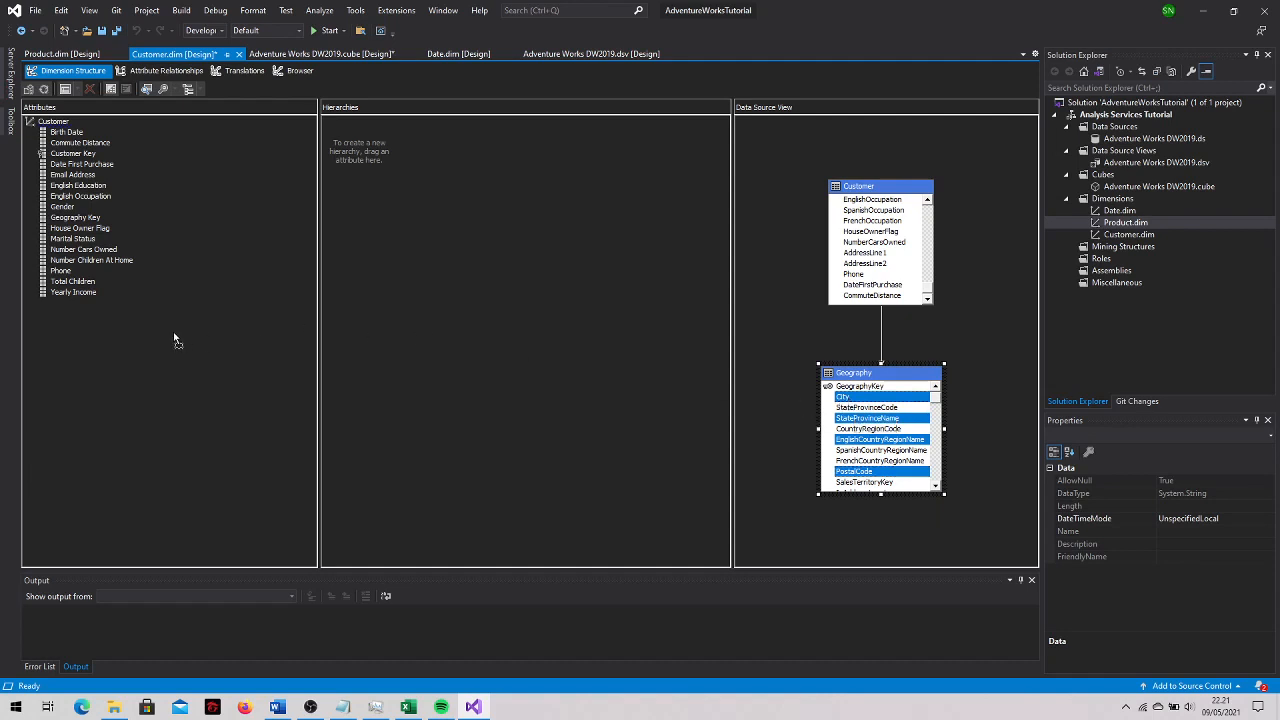
pyautogui.moveTo(174, 341); pyautogui.dragTo(173, 336)
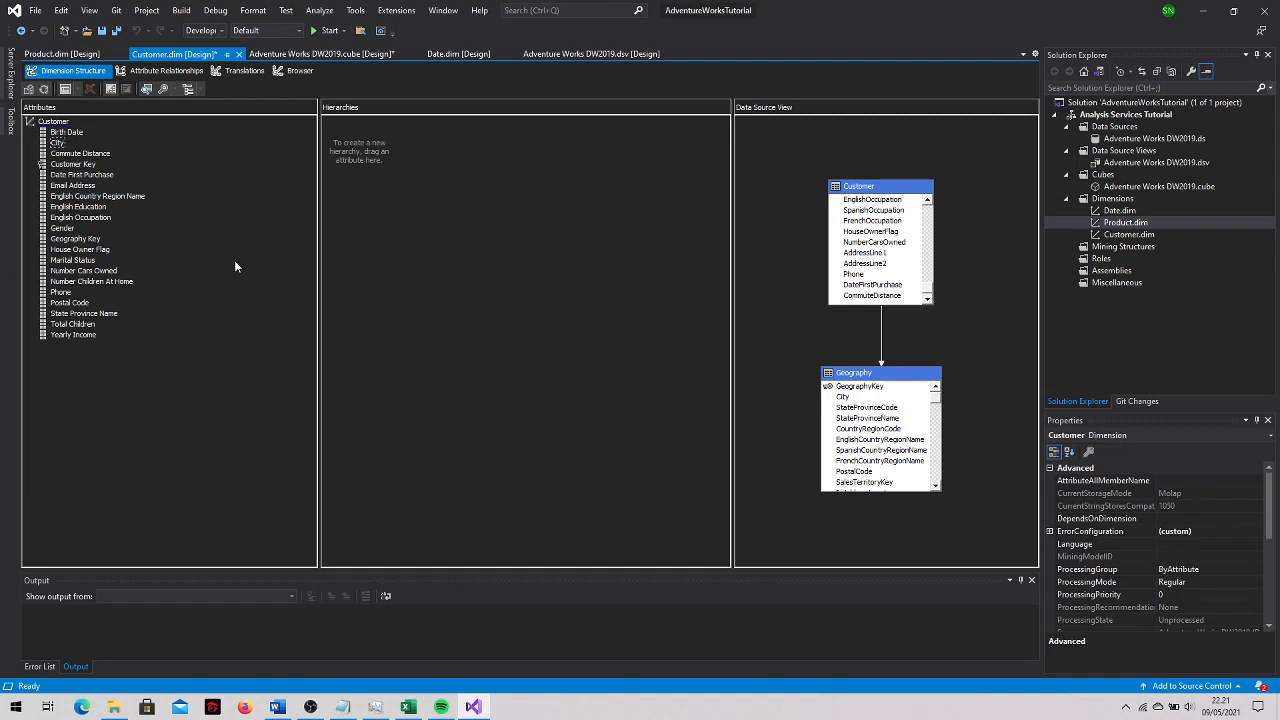
pyautogui.click(310, 707)
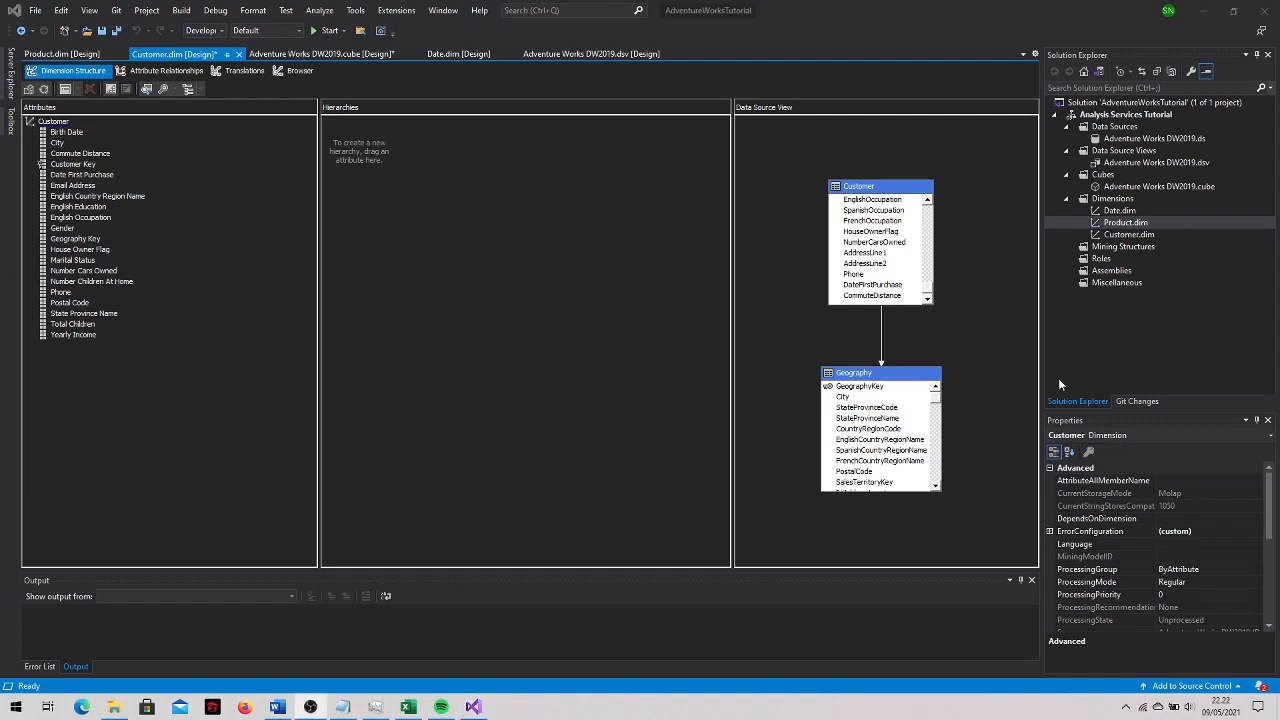
pyautogui.click(565, 272)
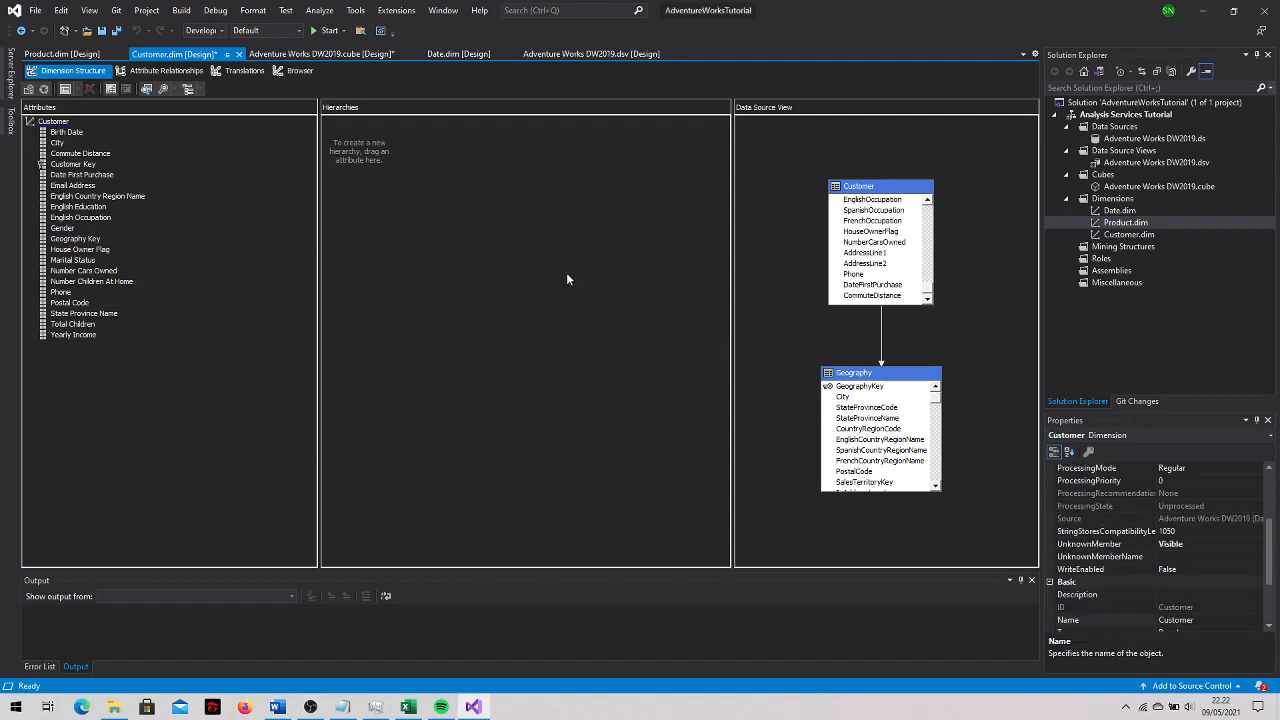
# Switch to the Product dimension and select the StandardCost and Color columns together in its Product table
pyautogui.click(64, 53)
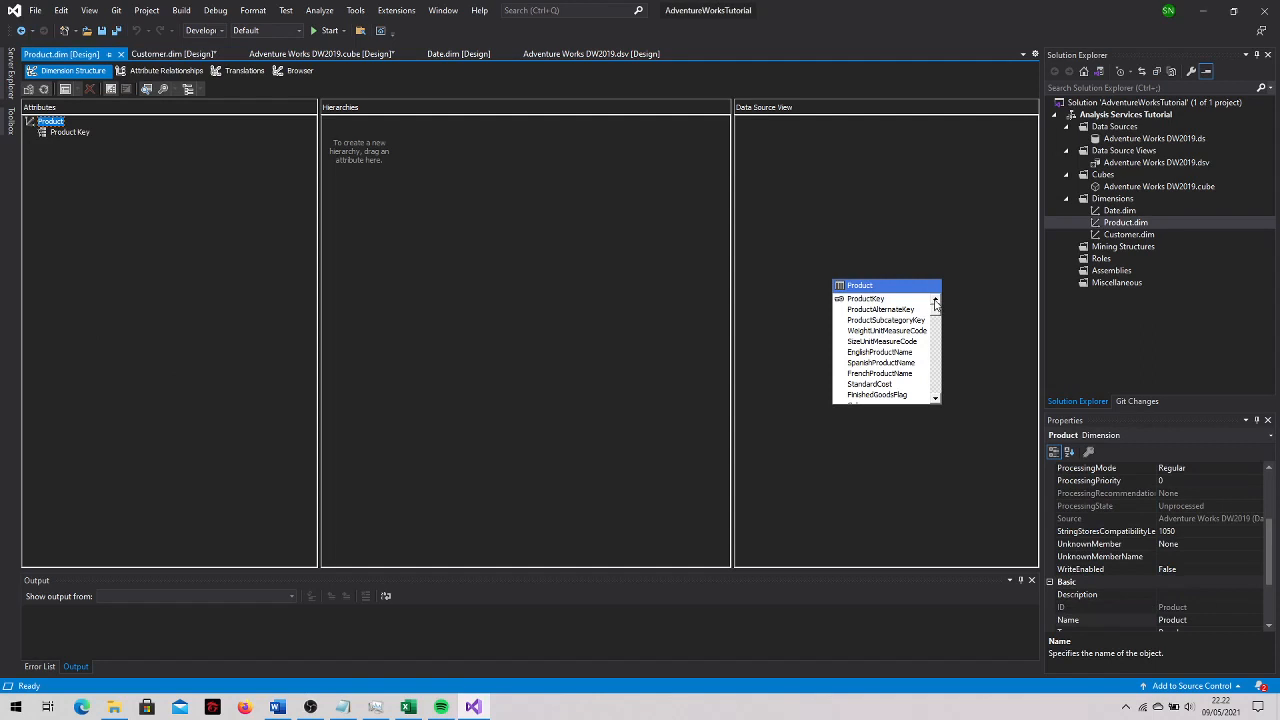
pyautogui.click(939, 403)
pyautogui.click(939, 402)
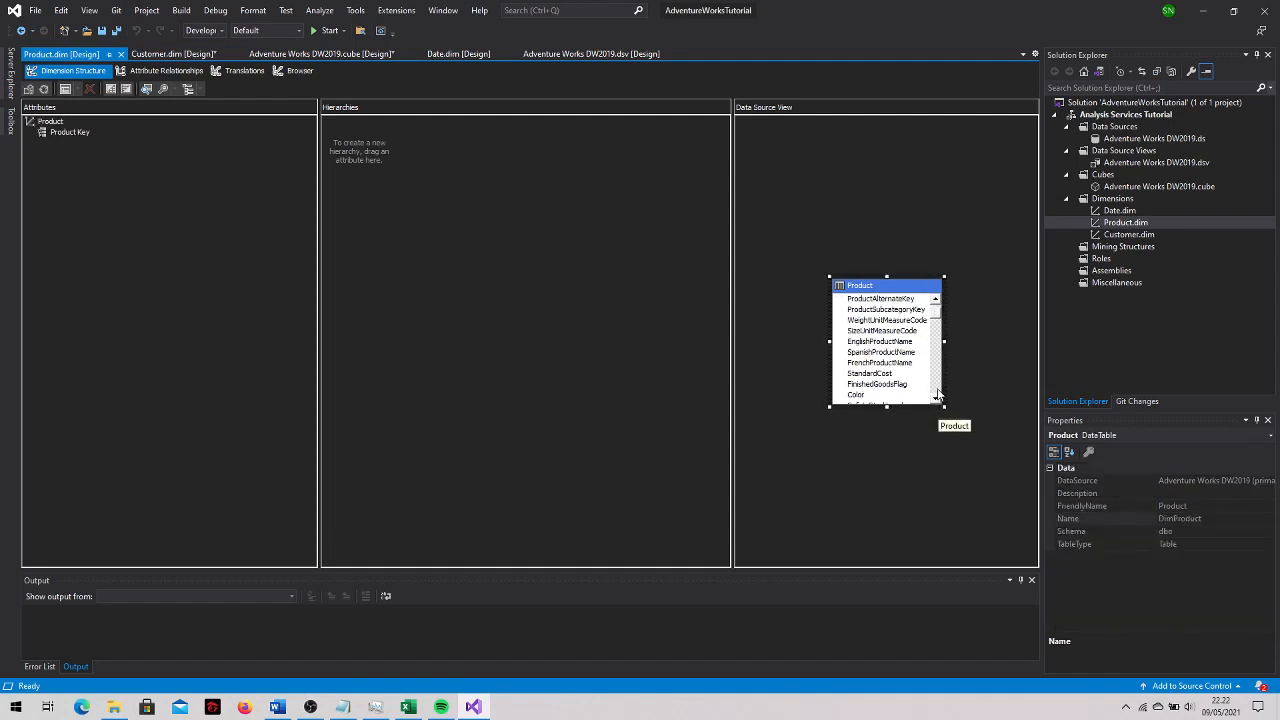
pyautogui.click(939, 397)
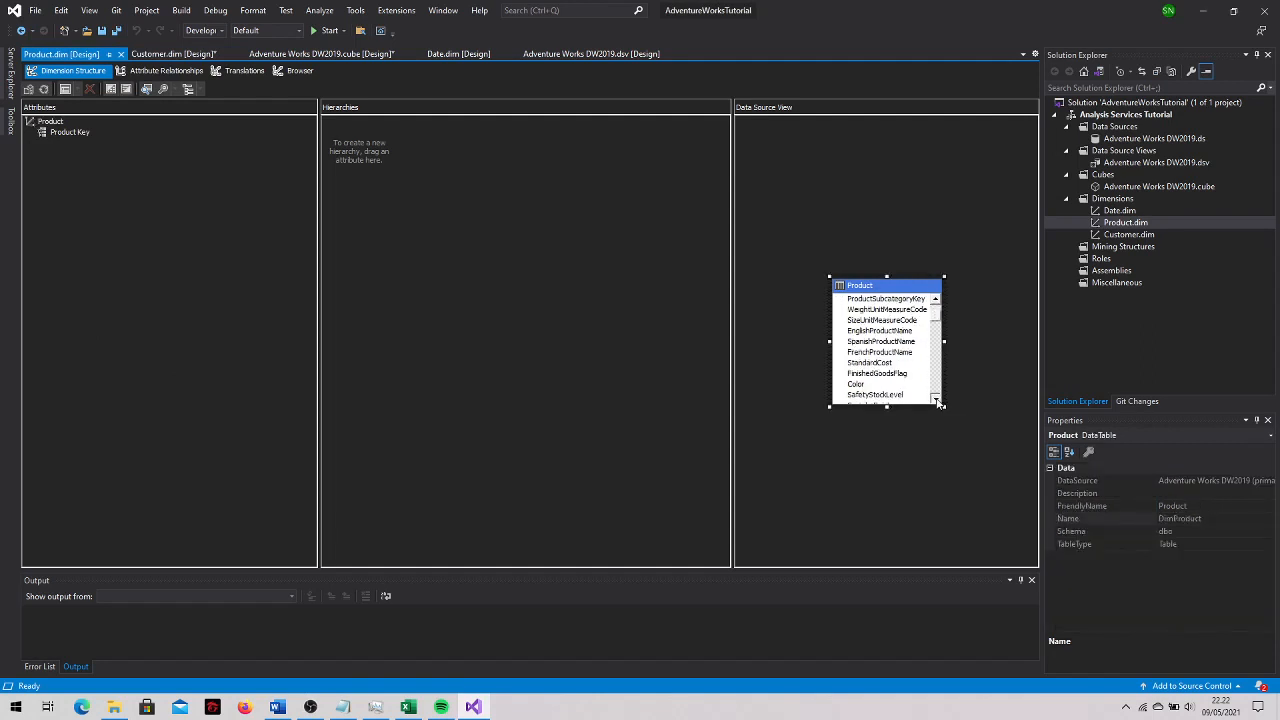
pyautogui.click(872, 363)
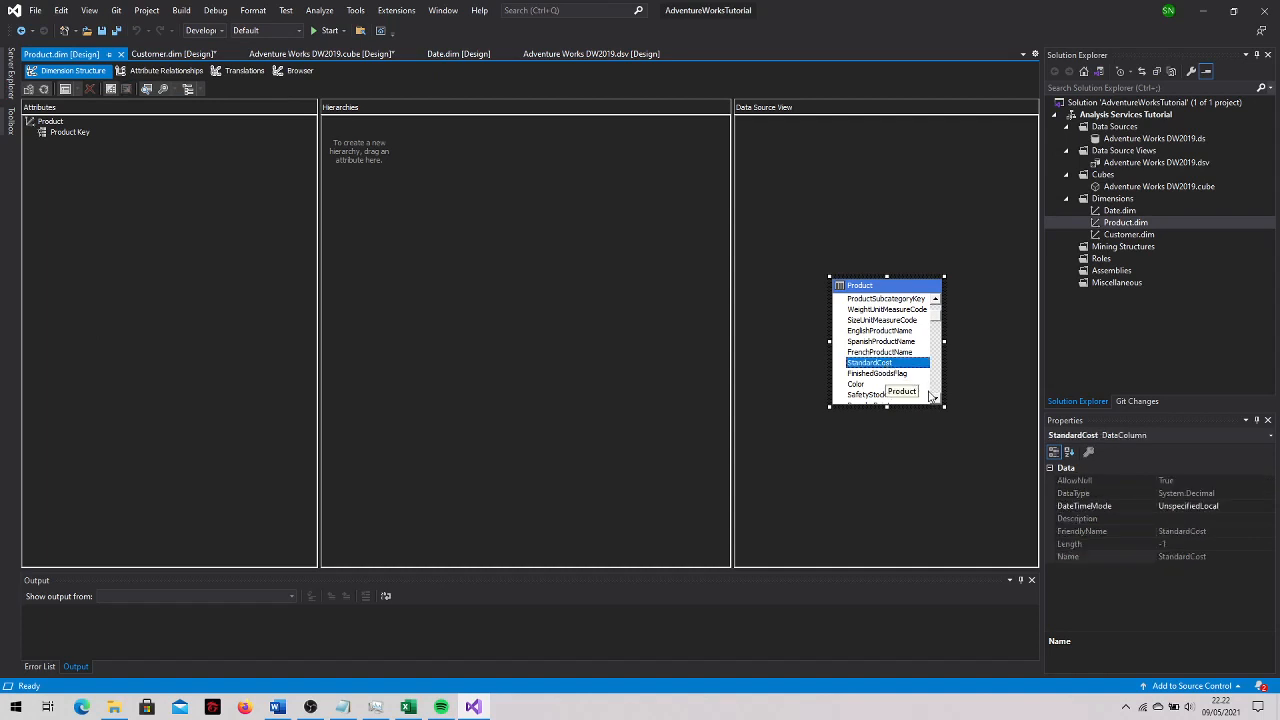
pyautogui.keyDown('ctrl'); pyautogui.click(880, 385); pyautogui.keyUp('ctrl')
# Extend the Product table selection with SafetyStockLevel, ReorderPoint, ListPrice, Size and SizeRange
pyautogui.click(937, 401)
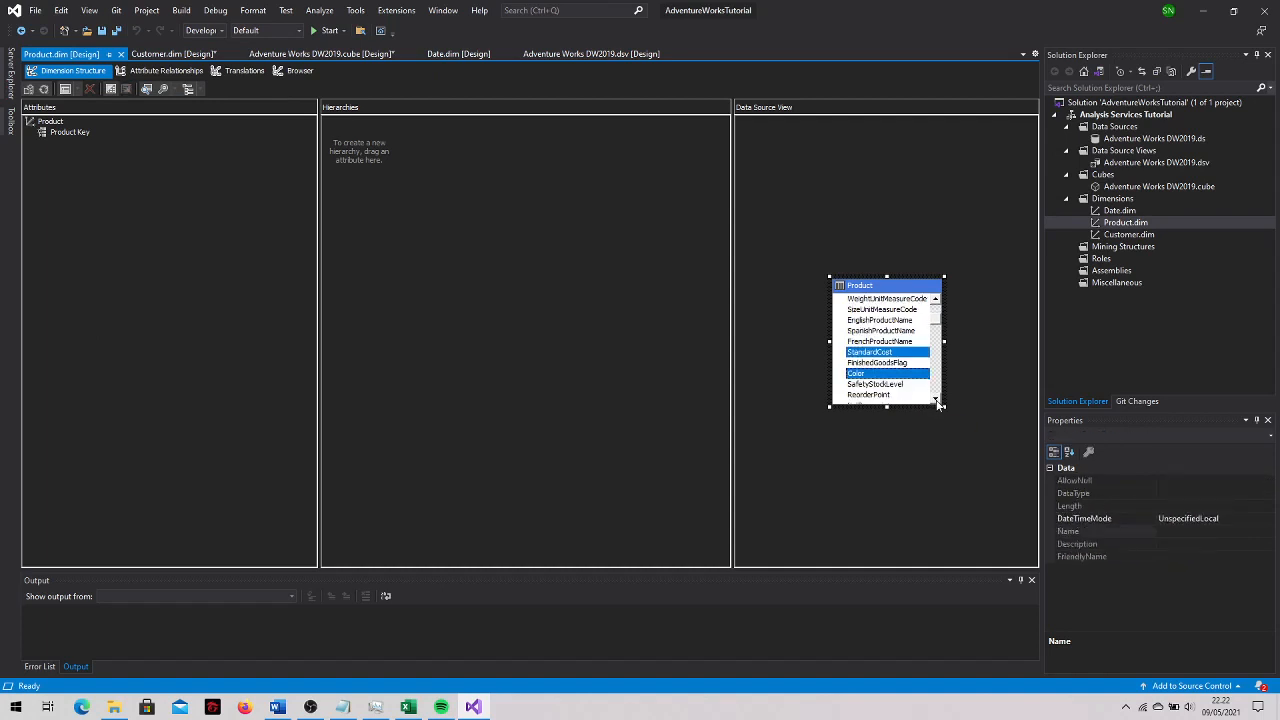
pyautogui.click(937, 401)
pyautogui.click(937, 401)
pyautogui.click(937, 401)
pyautogui.click(937, 401)
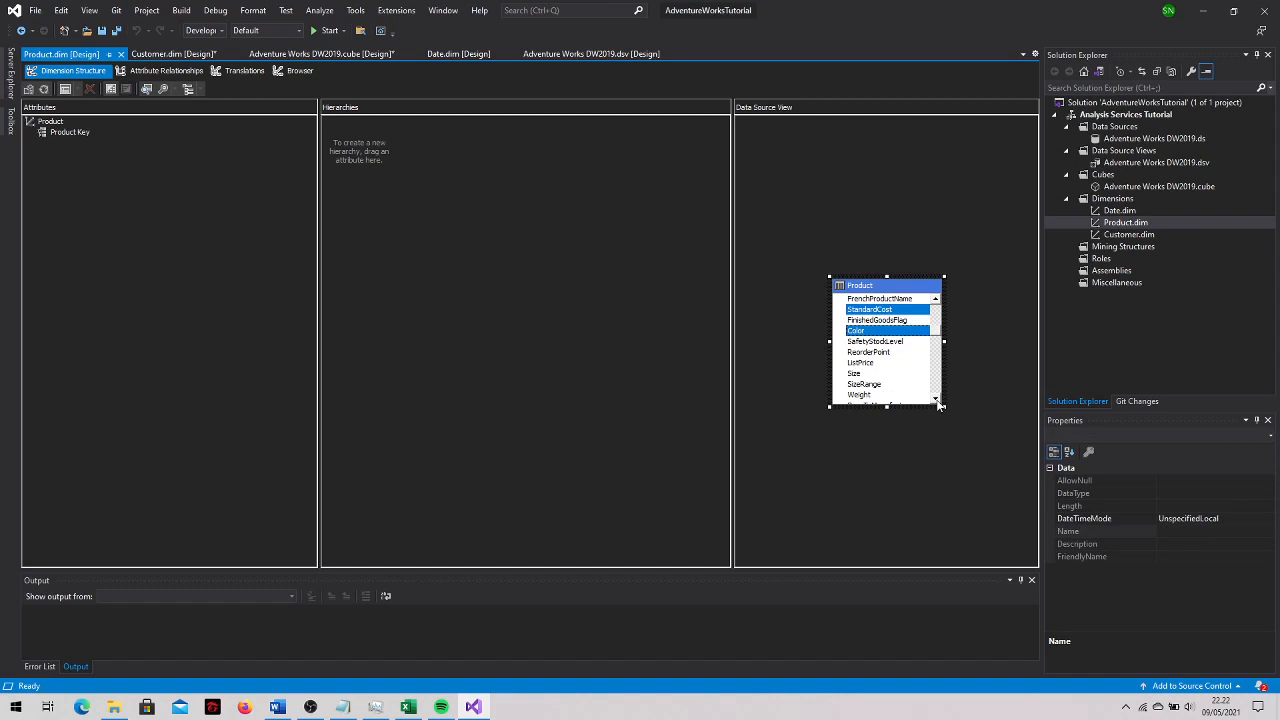
pyautogui.keyDown('ctrl'); pyautogui.click(901, 342); pyautogui.keyUp('ctrl')
pyautogui.keyDown('ctrl'); pyautogui.click(903, 353); pyautogui.keyUp('ctrl')
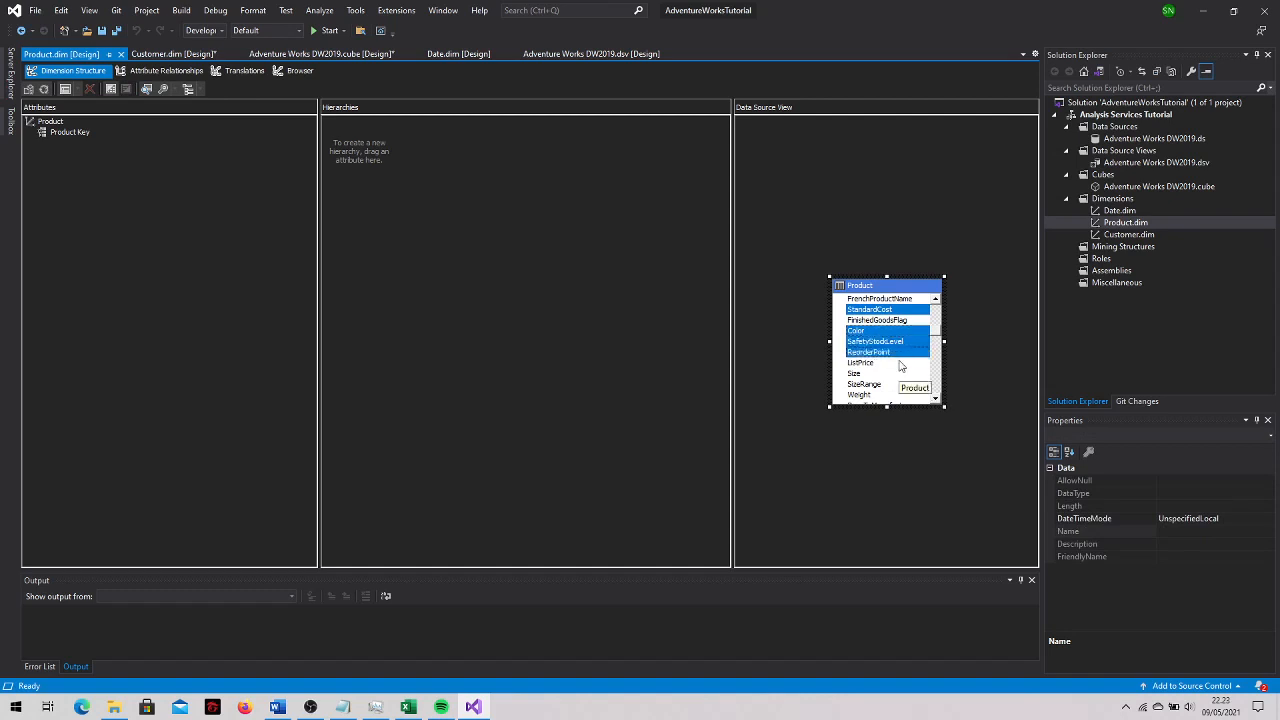
pyautogui.keyDown('ctrl'); pyautogui.click(899, 364); pyautogui.keyUp('ctrl')
pyautogui.keyDown('ctrl'); pyautogui.click(900, 373); pyautogui.keyUp('ctrl')
pyautogui.keyDown('ctrl'); pyautogui.click(899, 384); pyautogui.keyUp('ctrl')
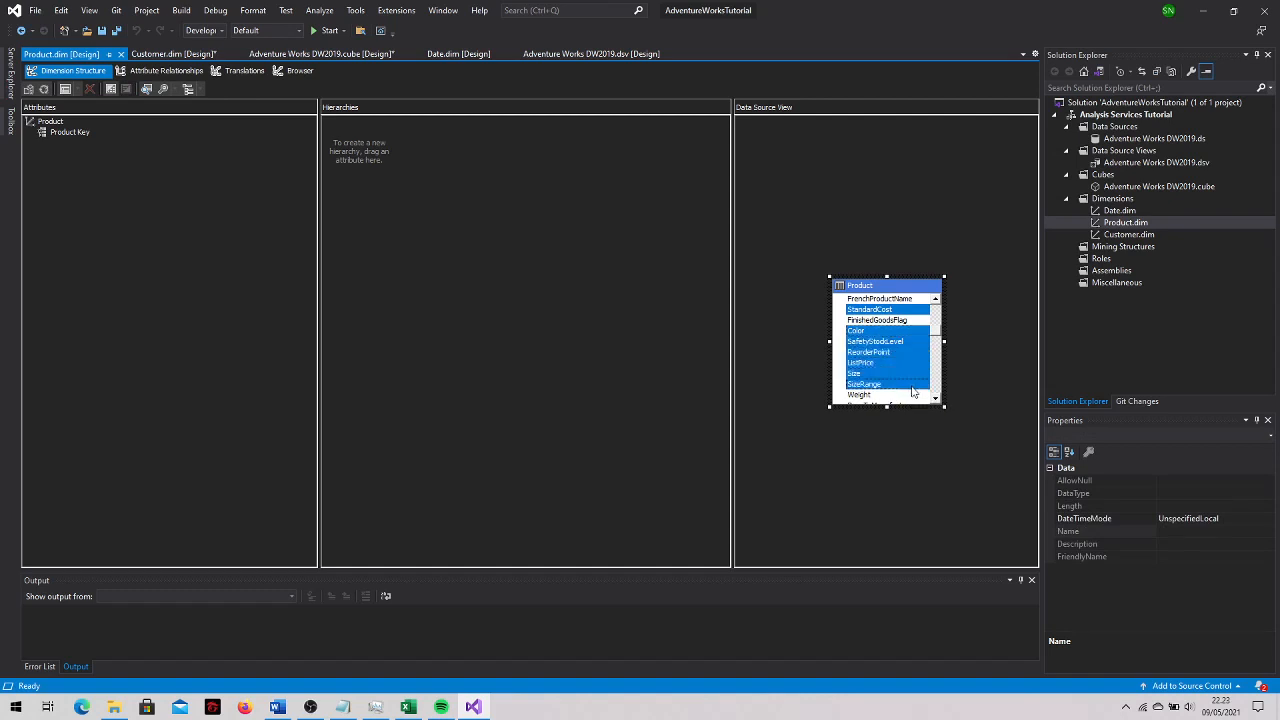
# Extend the Product table selection with Weight, DaysToManufacture, ProductLine and DealerPrice
pyautogui.scroll(-3, 893, 380)
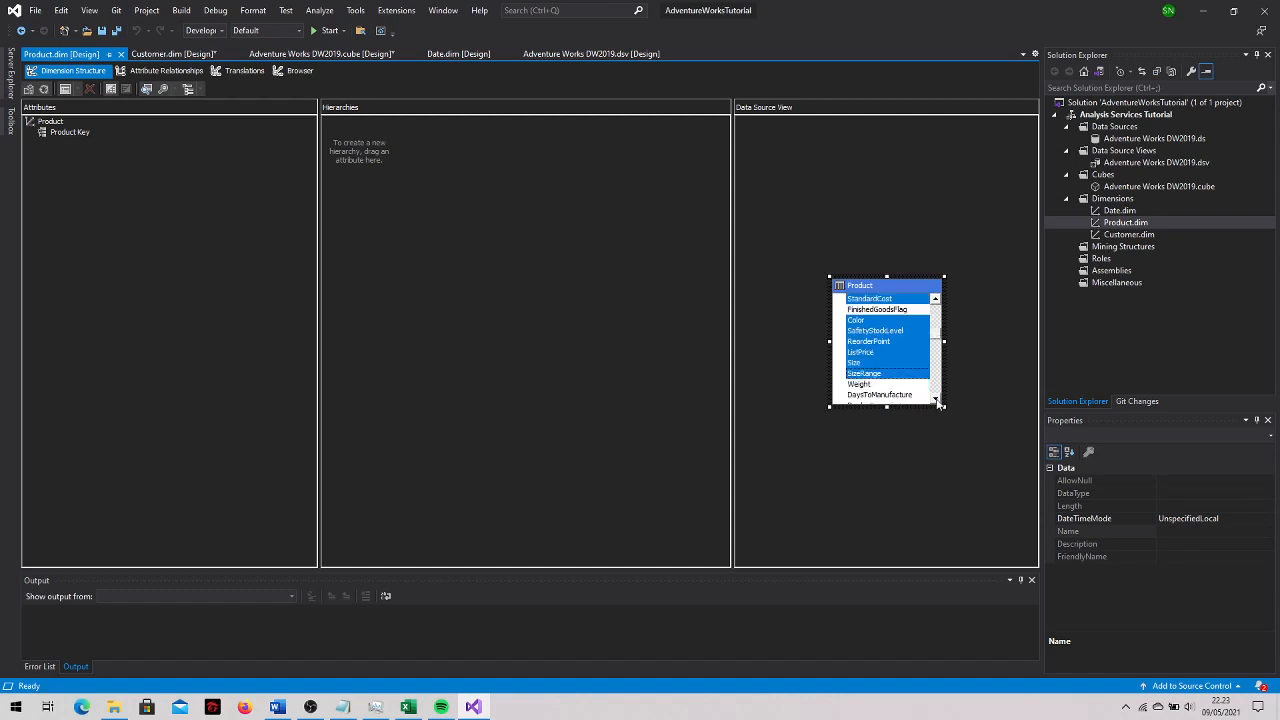
pyautogui.keyDown('ctrl'); pyautogui.click(893, 363); pyautogui.keyUp('ctrl')
pyautogui.keyDown('ctrl'); pyautogui.click(893, 374); pyautogui.keyUp('ctrl')
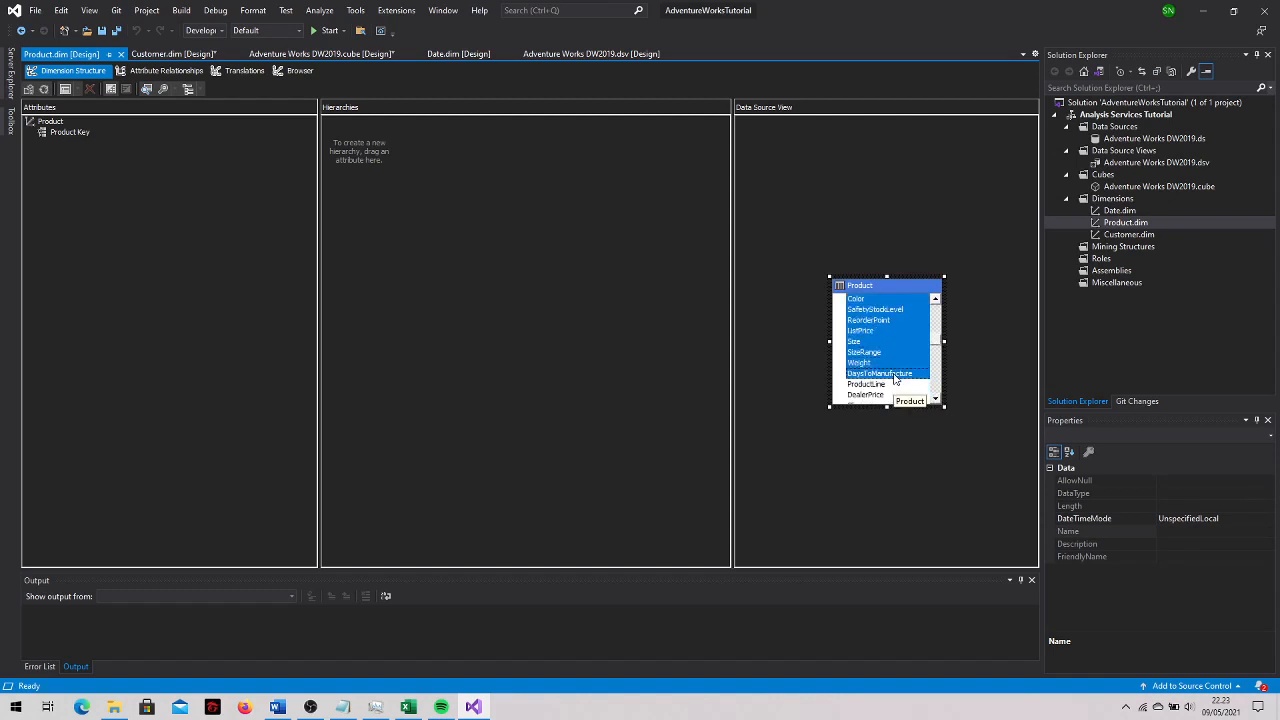
pyautogui.keyDown('ctrl'); pyautogui.click(897, 384); pyautogui.keyUp('ctrl')
pyautogui.keyDown('ctrl'); pyautogui.click(897, 394); pyautogui.keyUp('ctrl')
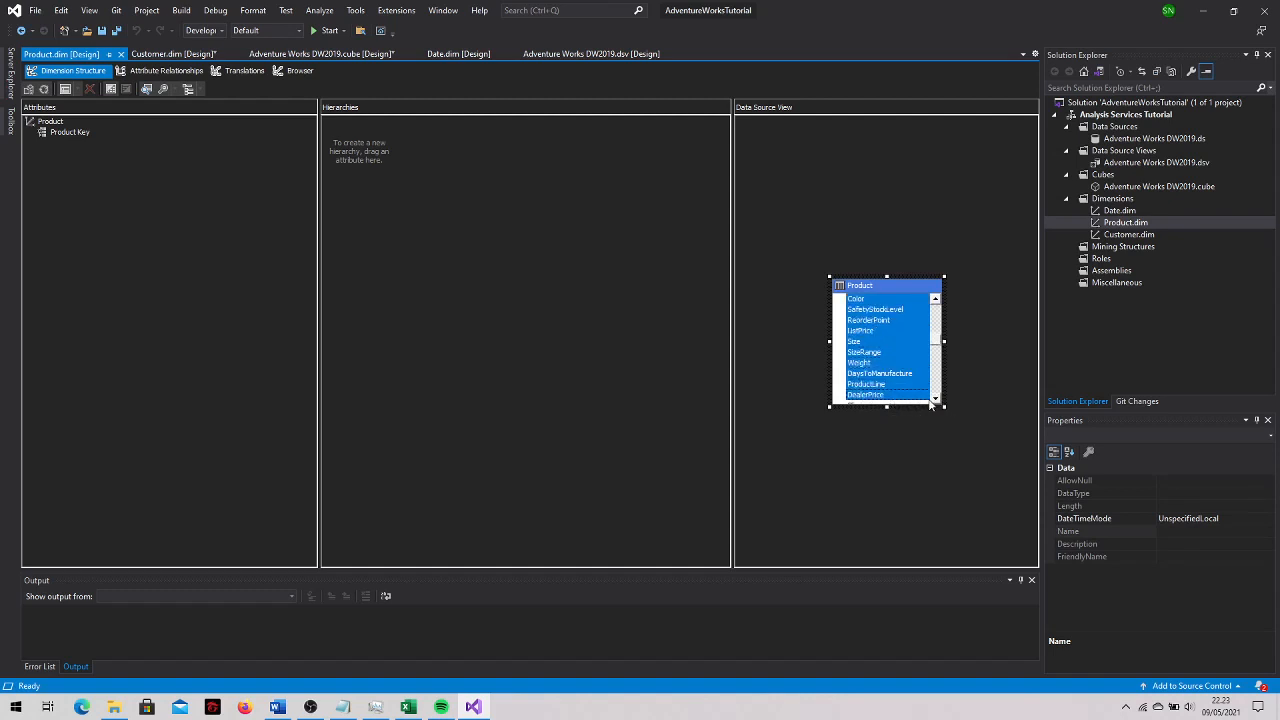
# Include Class, Style and ModelName in the Product table selection
pyautogui.click(935, 399)
pyautogui.click(934, 399)
pyautogui.click(934, 399)
pyautogui.click(934, 399)
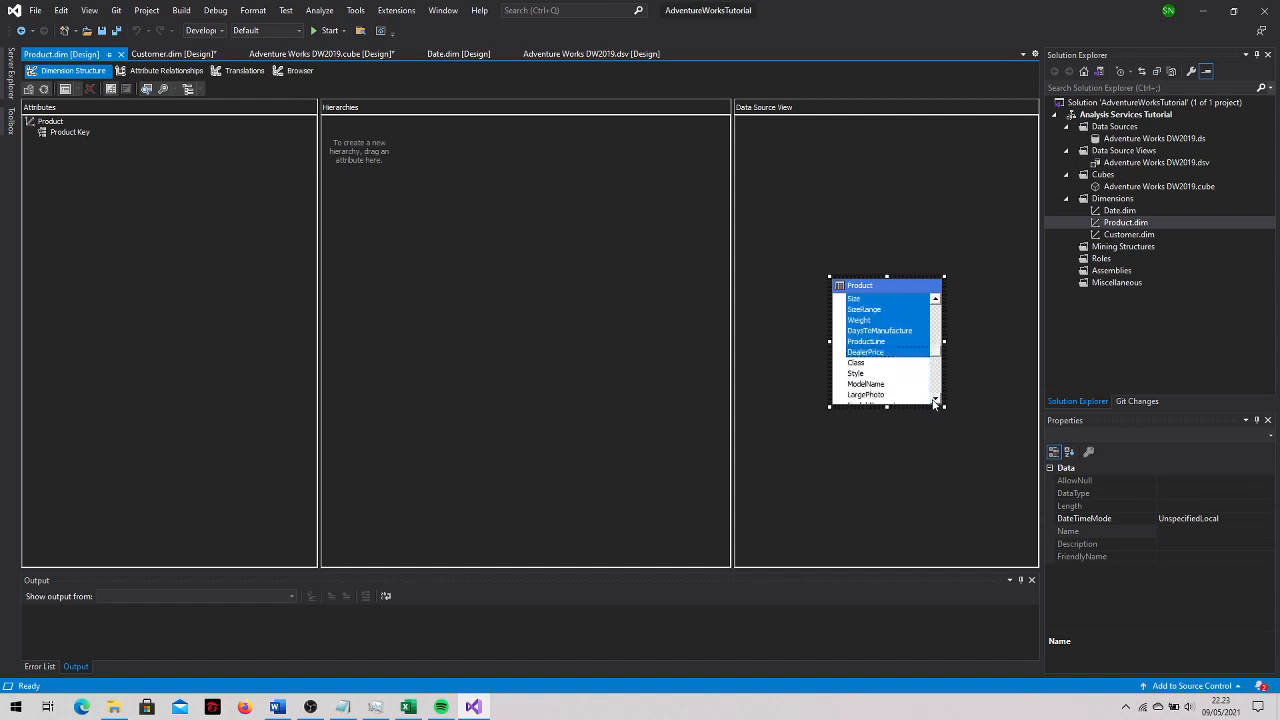
pyautogui.keyDown('ctrl'); pyautogui.click(874, 363); pyautogui.keyUp('ctrl')
pyautogui.keyDown('ctrl'); pyautogui.click(878, 374); pyautogui.keyUp('ctrl')
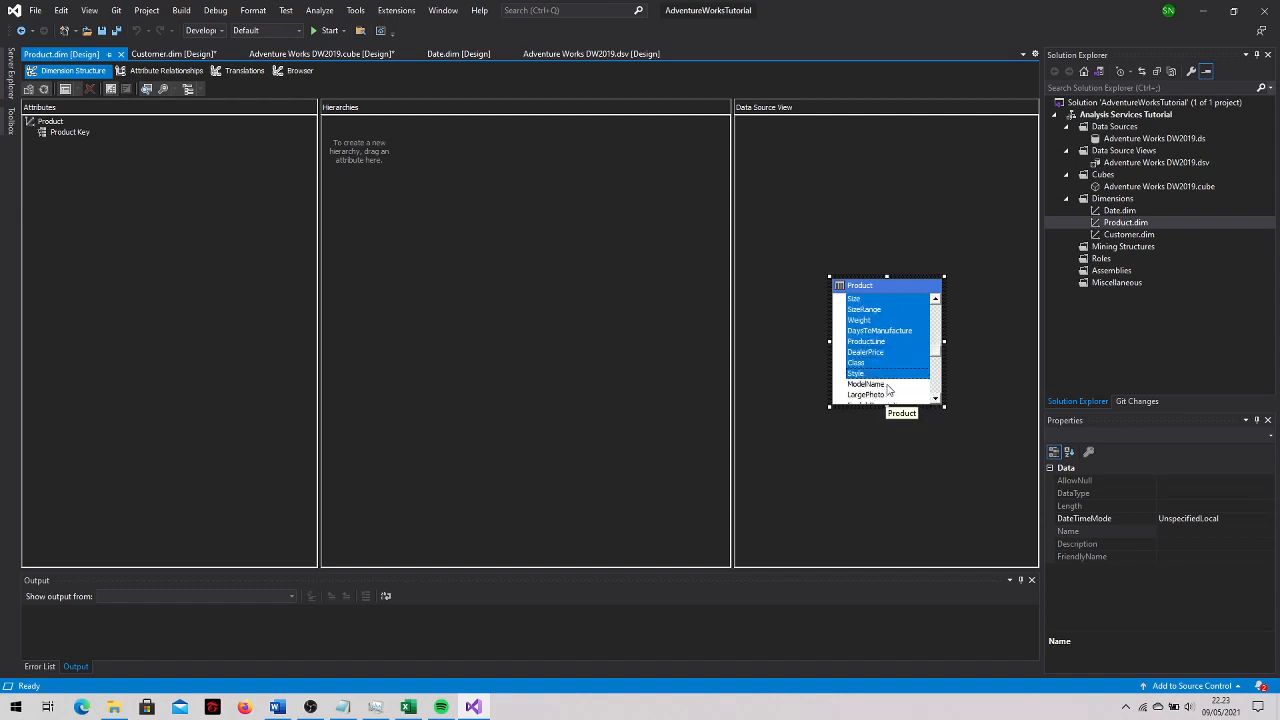
pyautogui.keyDown('ctrl'); pyautogui.click(887, 384); pyautogui.keyUp('ctrl')
# Include StartDate and EndDate near the end of the Product table in the column selection
pyautogui.click(936, 399)
pyautogui.click(936, 399)
pyautogui.click(936, 399)
pyautogui.click(936, 399)
pyautogui.click(936, 399)
pyautogui.click(936, 399)
pyautogui.click(936, 399)
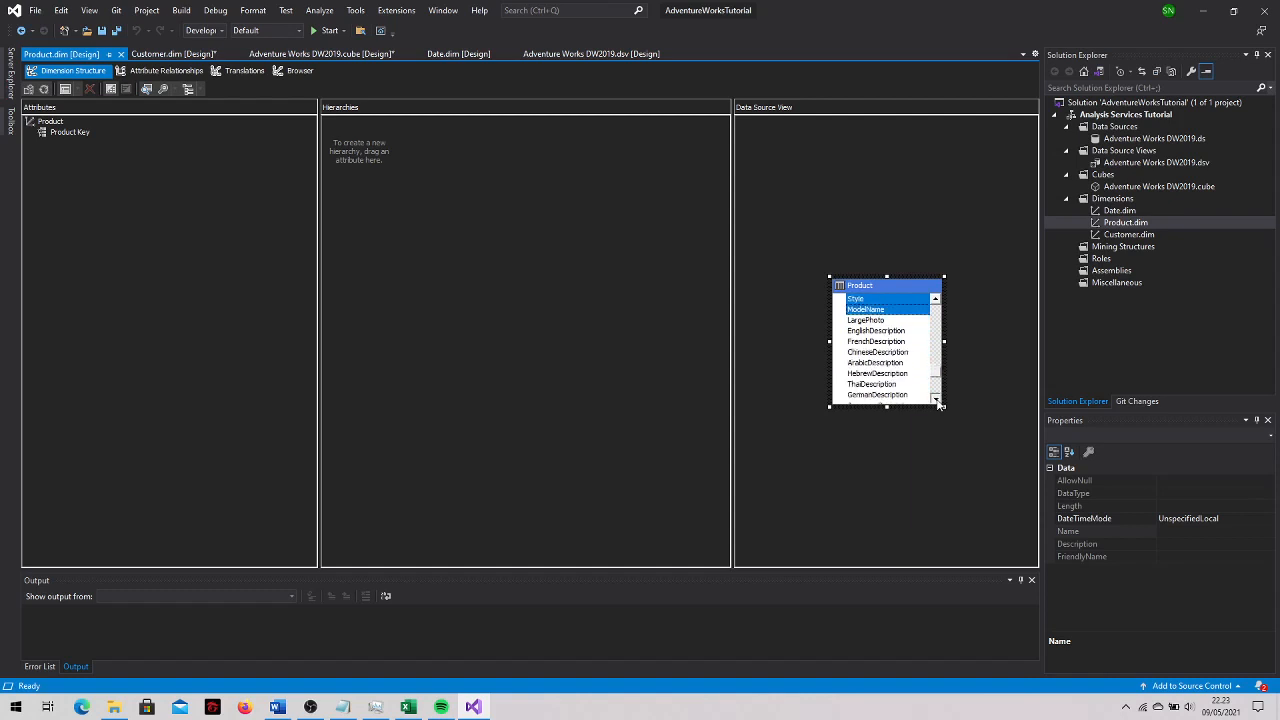
pyautogui.click(936, 399)
pyautogui.click(936, 399)
pyautogui.click(936, 399)
pyautogui.click(936, 399)
pyautogui.click(936, 399)
pyautogui.keyDown('ctrl'); pyautogui.click(894, 383); pyautogui.keyUp('ctrl')
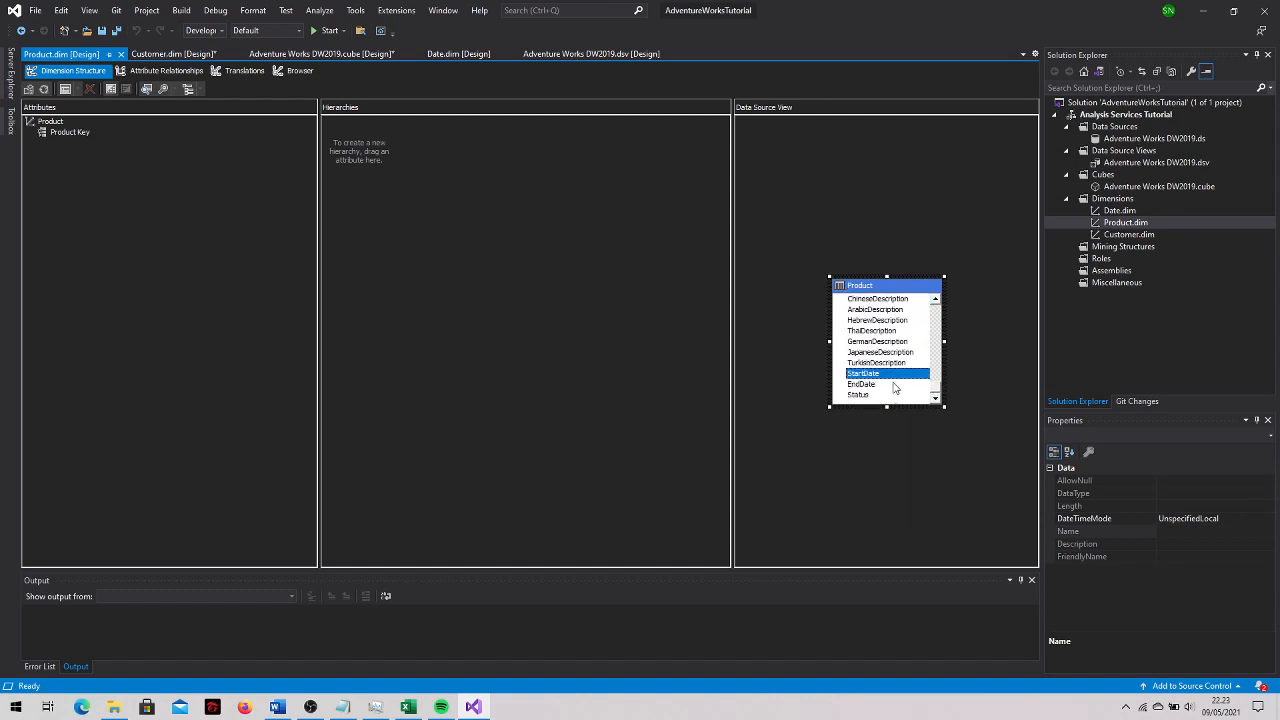
pyautogui.keyDown('ctrl'); pyautogui.click(894, 386); pyautogui.keyUp('ctrl')
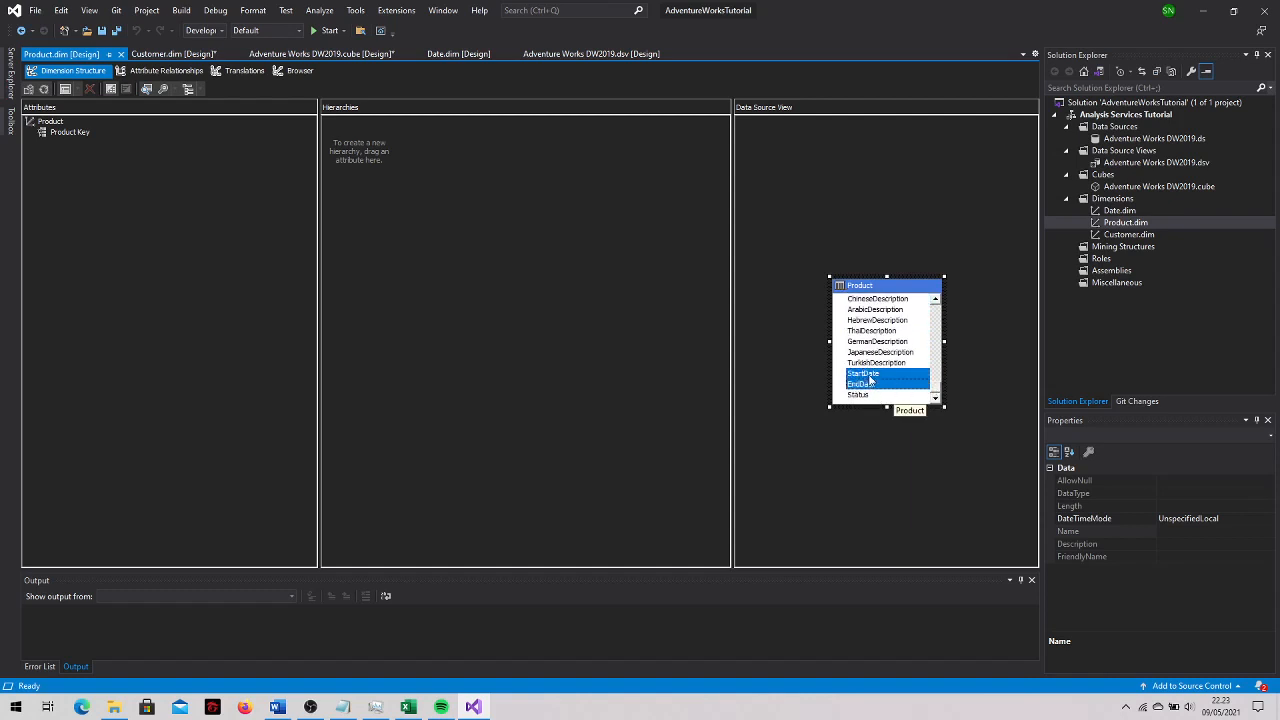
# Add all selected Product columns as attributes of the Product dimension and save all open files
pyautogui.moveTo(855, 380); pyautogui.dragTo(110, 205)
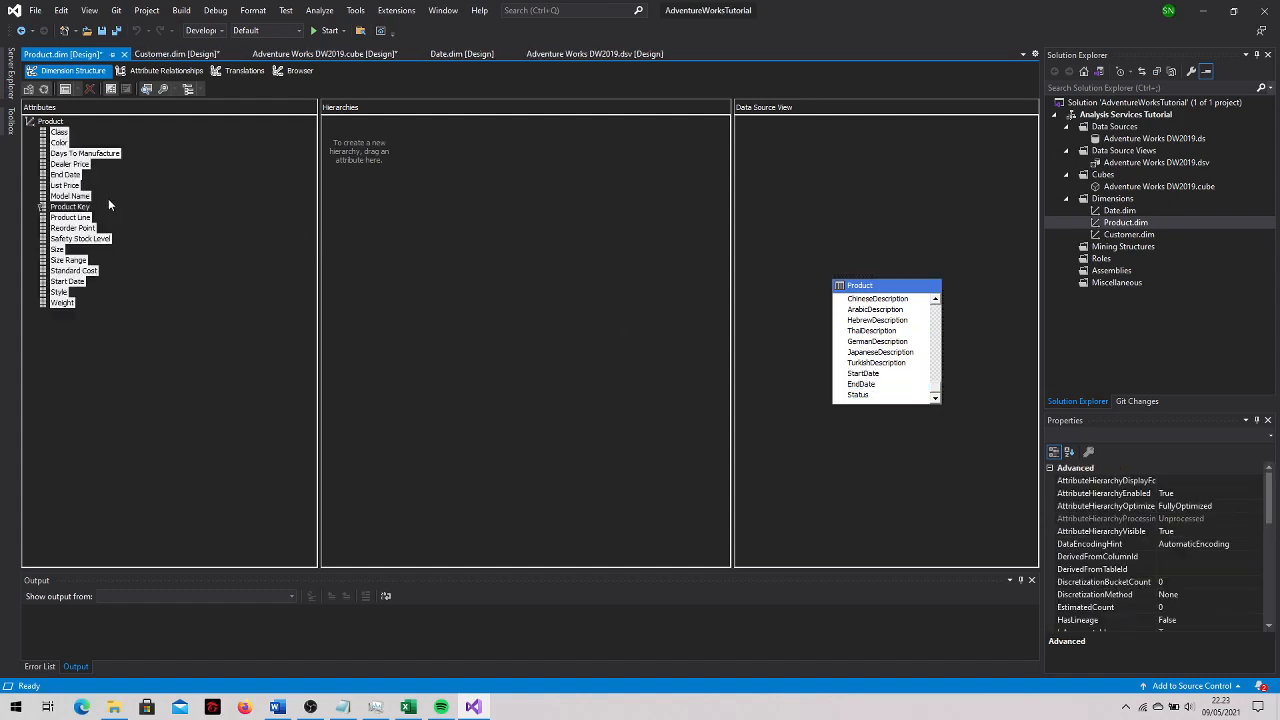
pyautogui.click(263, 226)
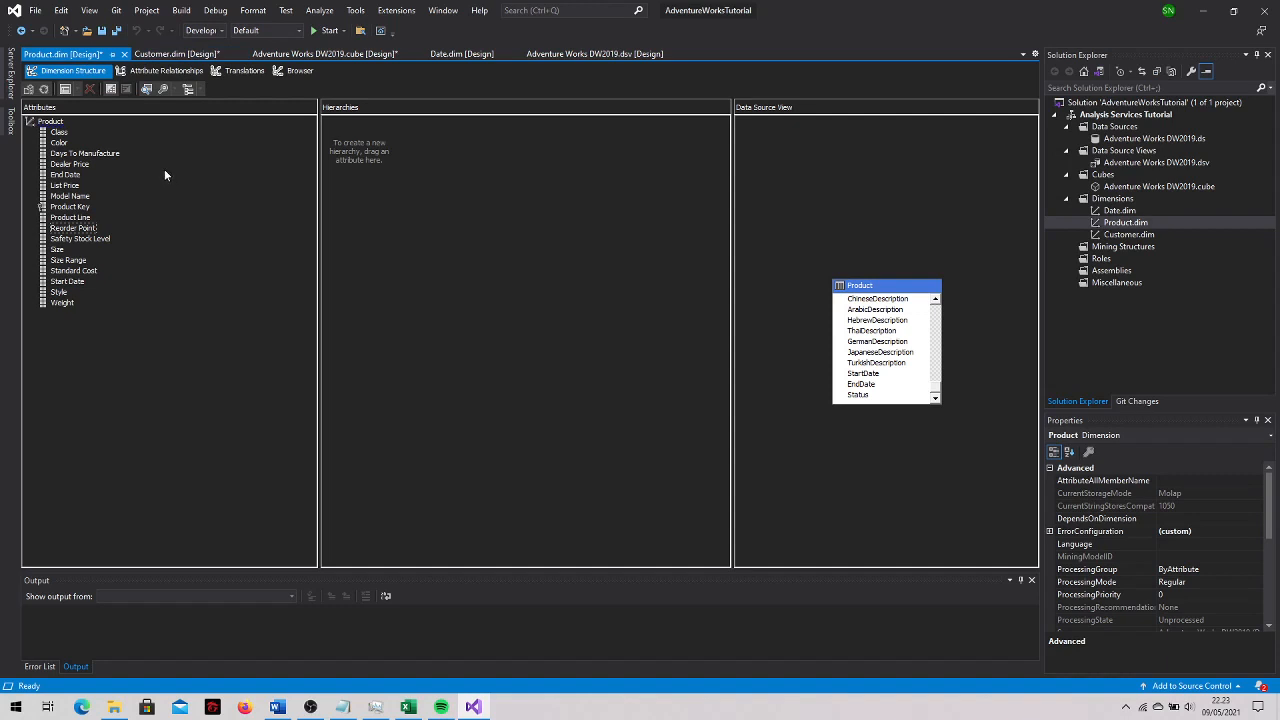
pyautogui.click(114, 31)
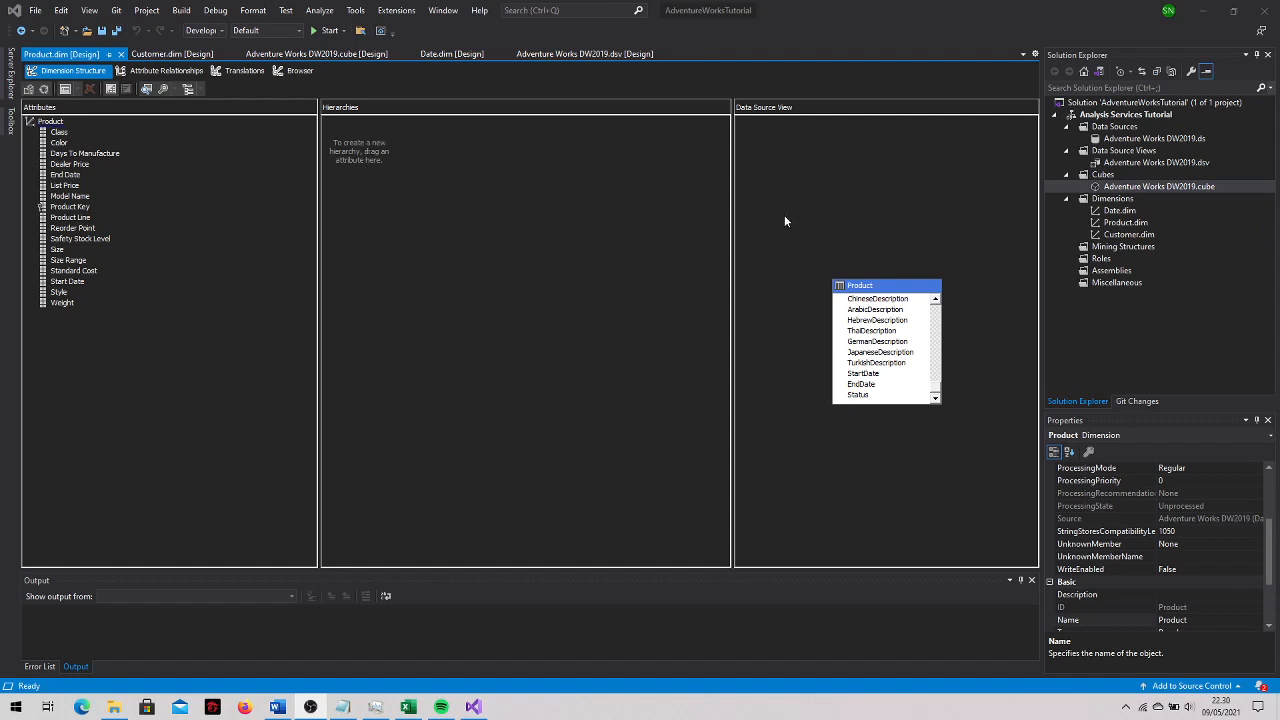
# Examine the Adventure Works DW2019 cube's Internet Sales measures, its dimension usage and its data browser
pyautogui.doubleClick(1117, 188)
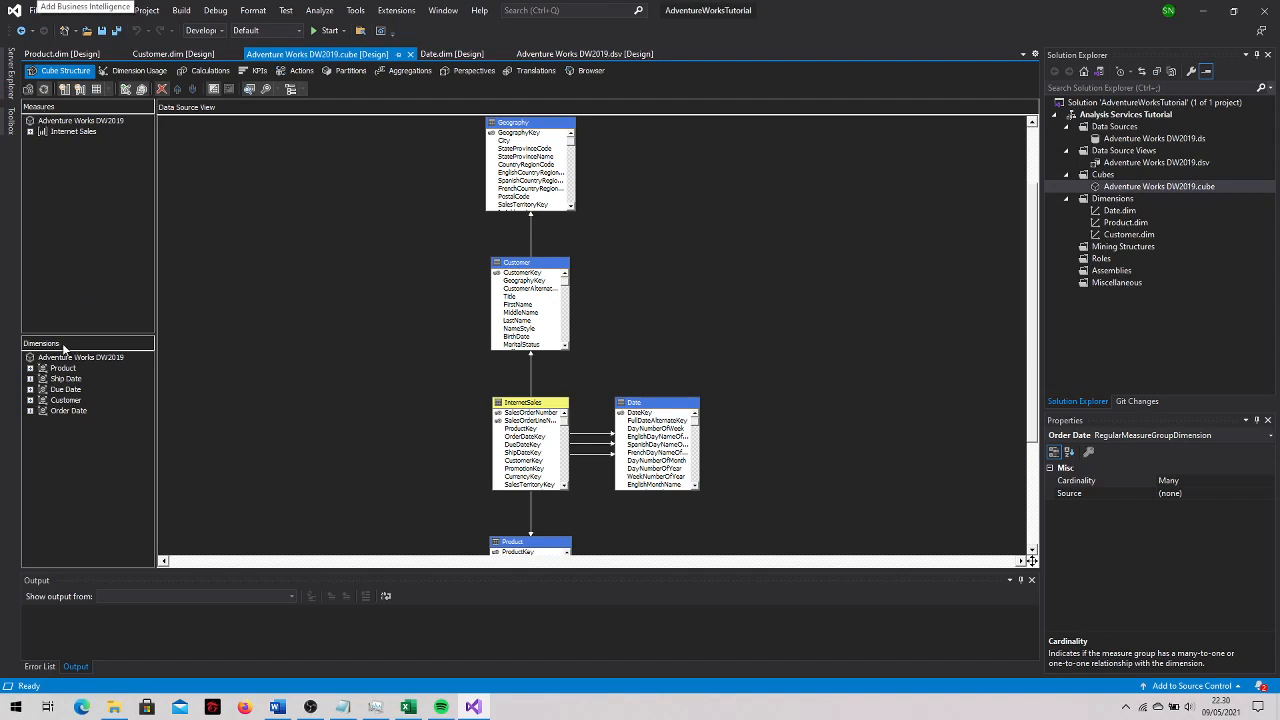
pyautogui.click(30, 132)
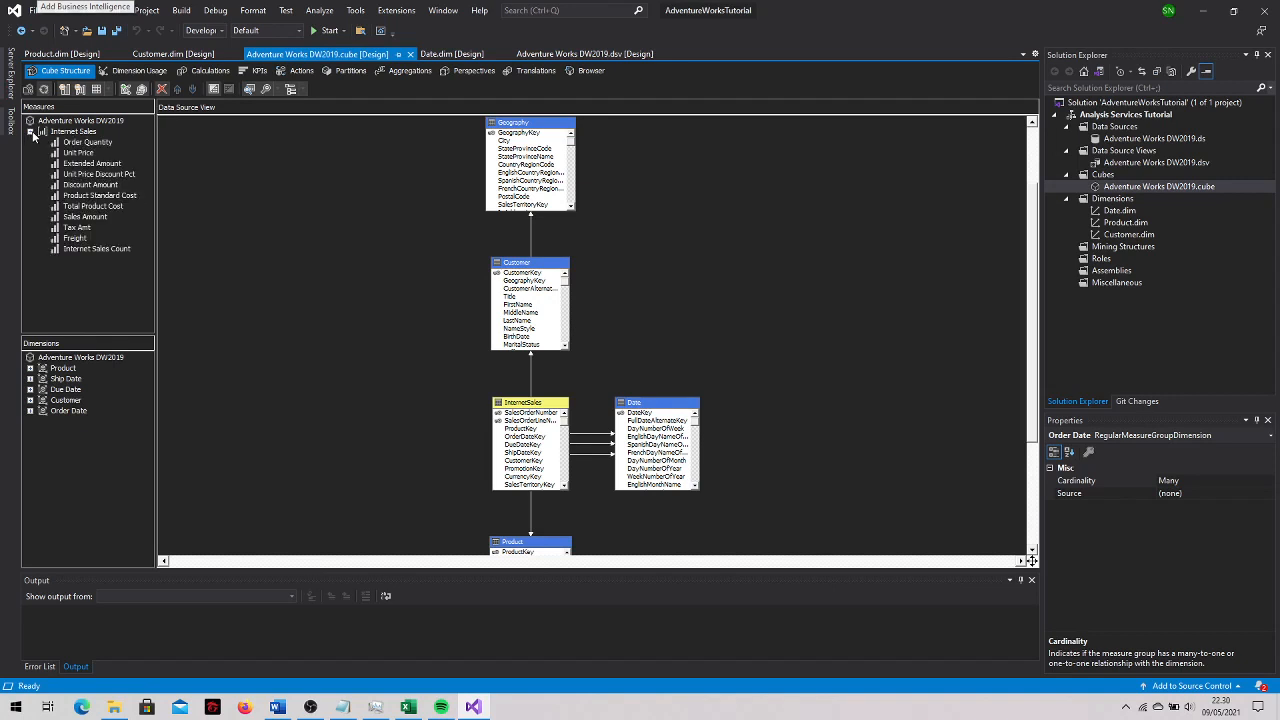
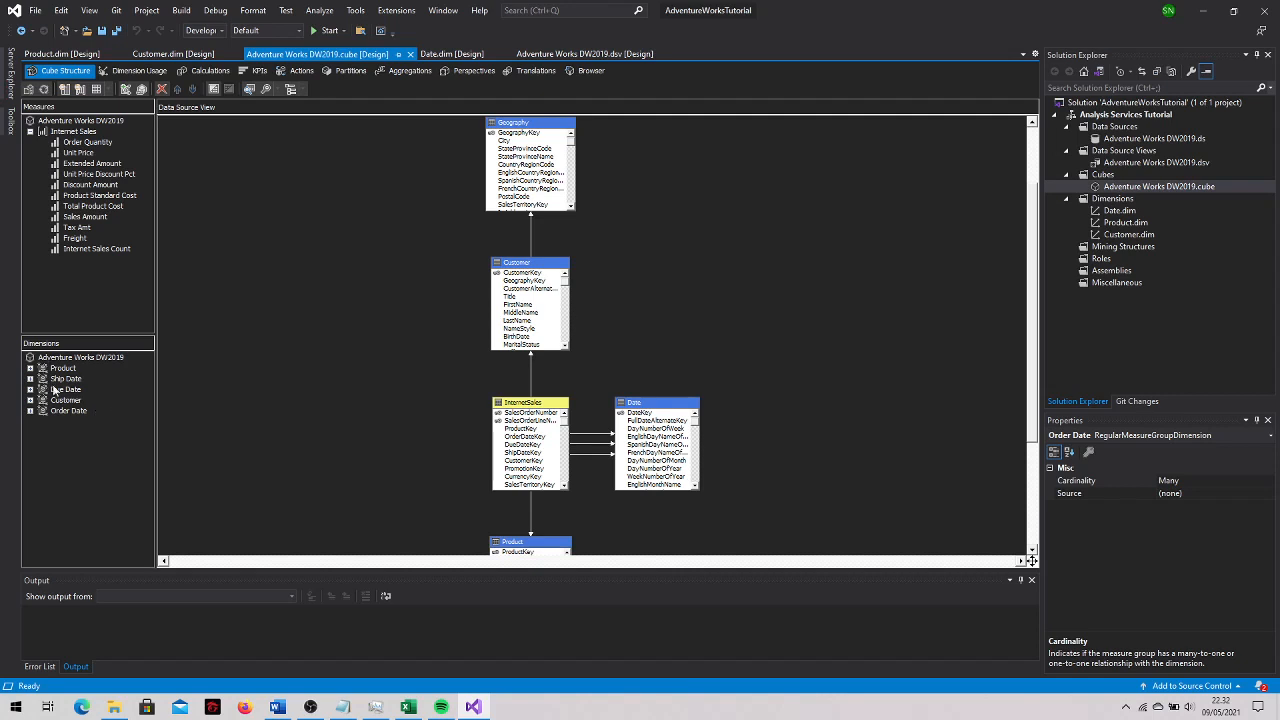
pyautogui.click(133, 71)
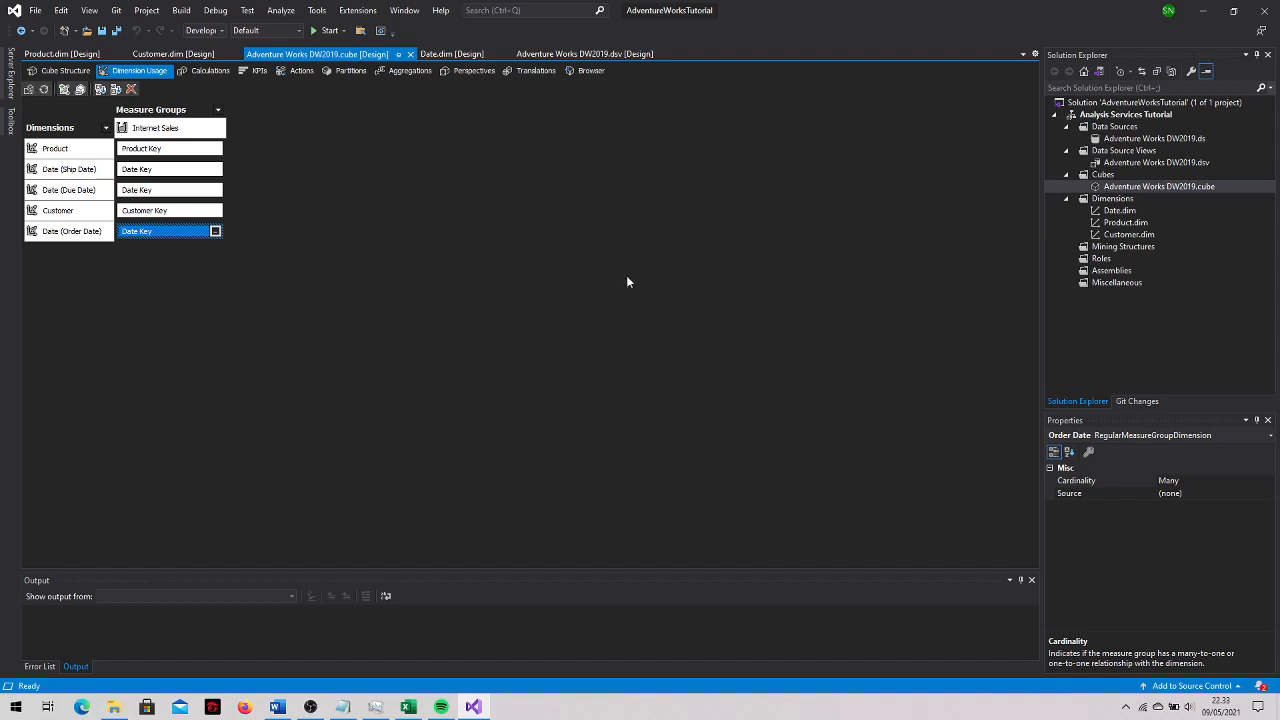
pyautogui.click(583, 73)
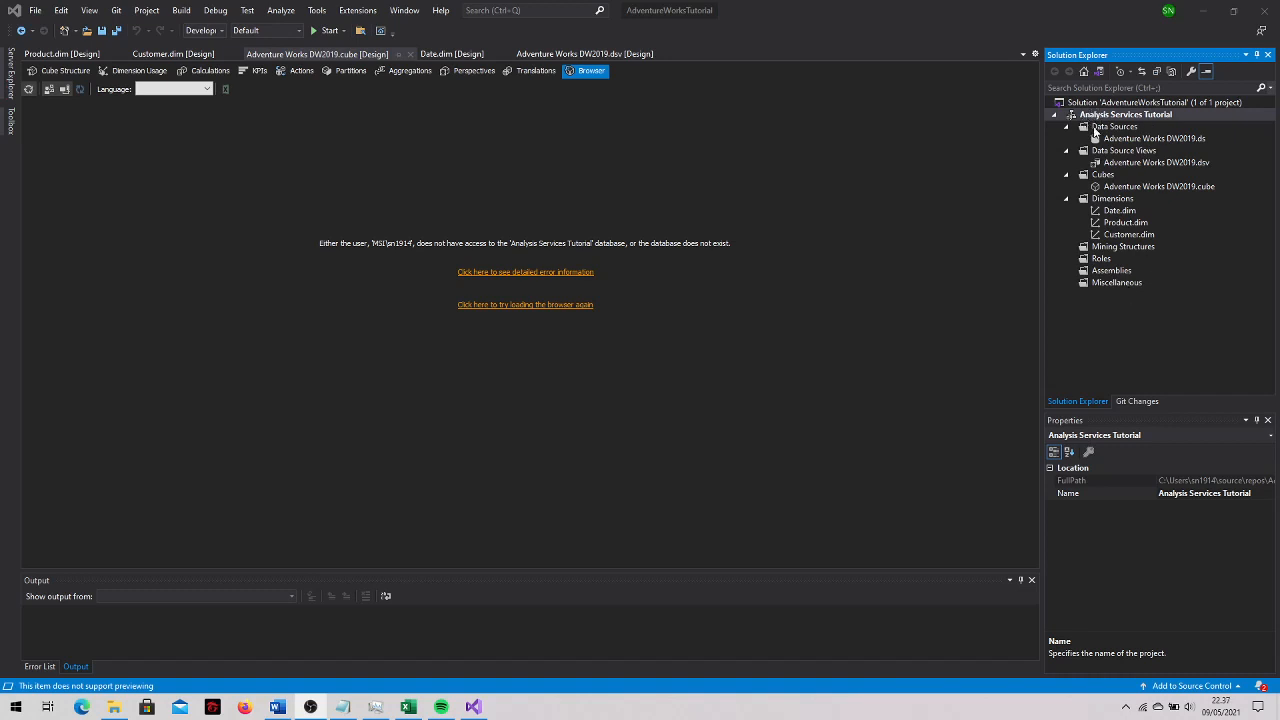
# Review the Analysis Services Tutorial project's deployment, debugging and build properties, then close them
pyautogui.rightClick(1089, 116)
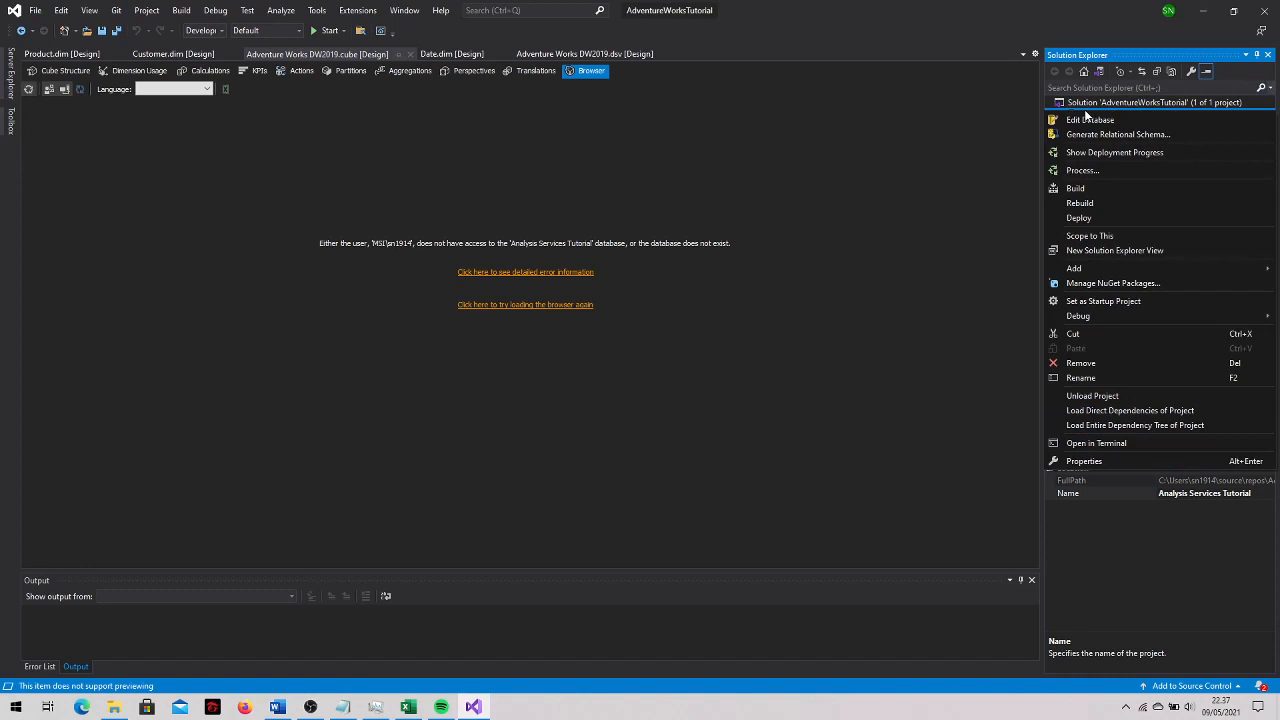
pyautogui.click(1096, 461)
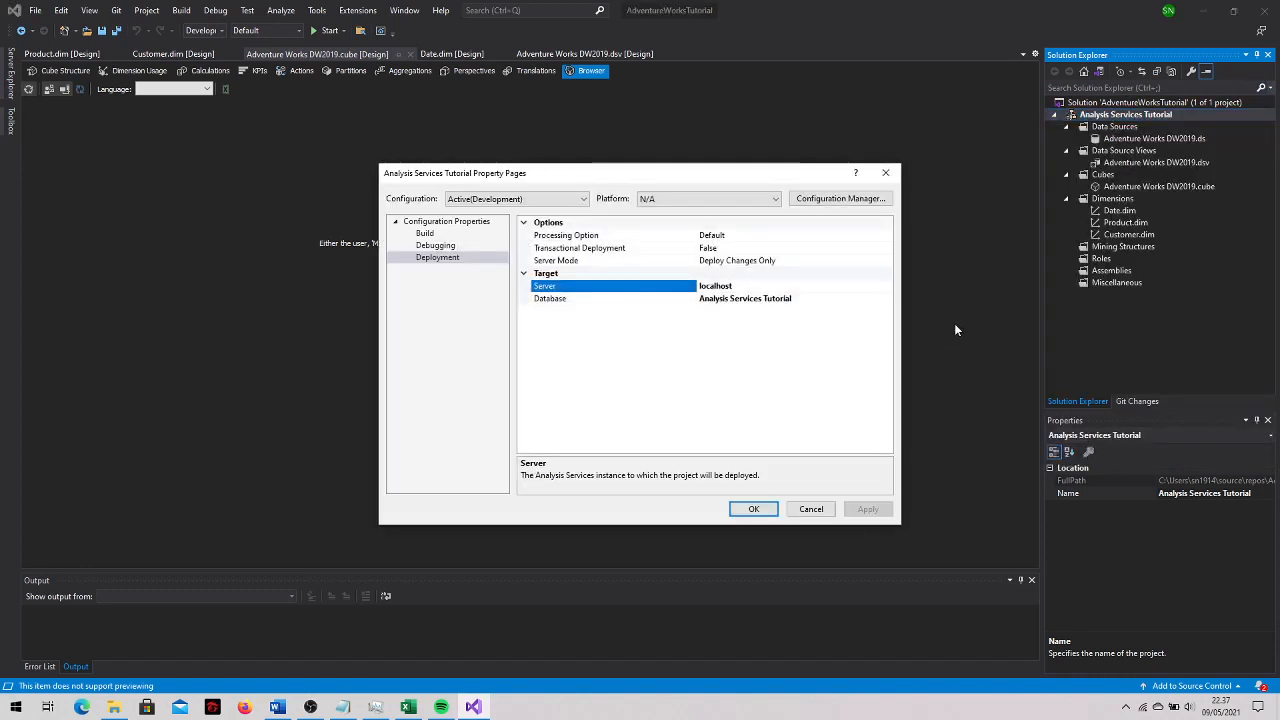
pyautogui.click(448, 260)
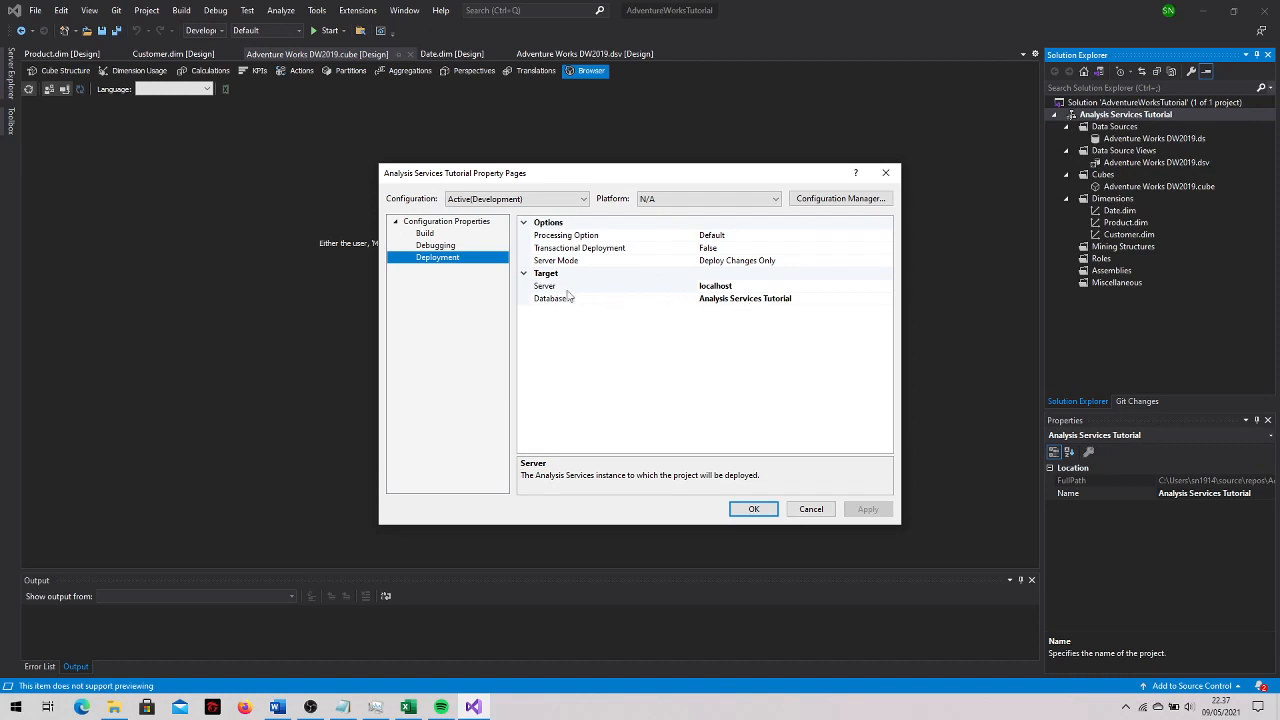
pyautogui.click(444, 246)
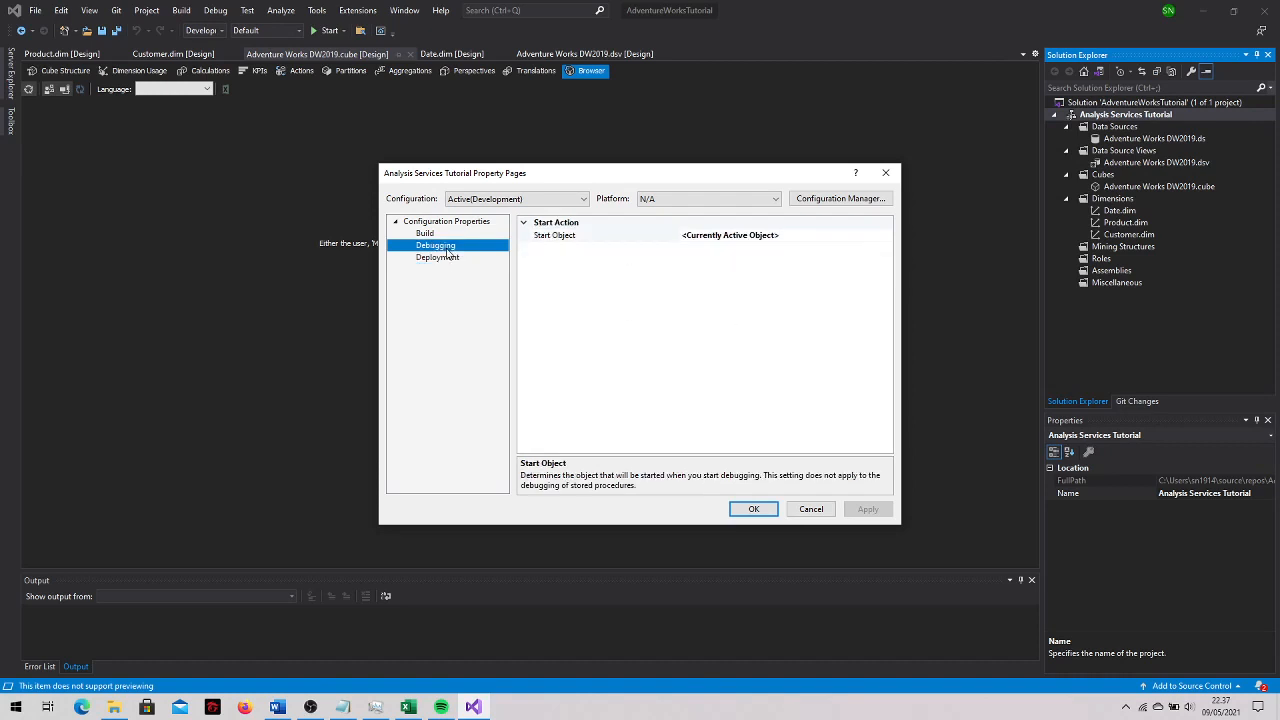
pyautogui.click(449, 236)
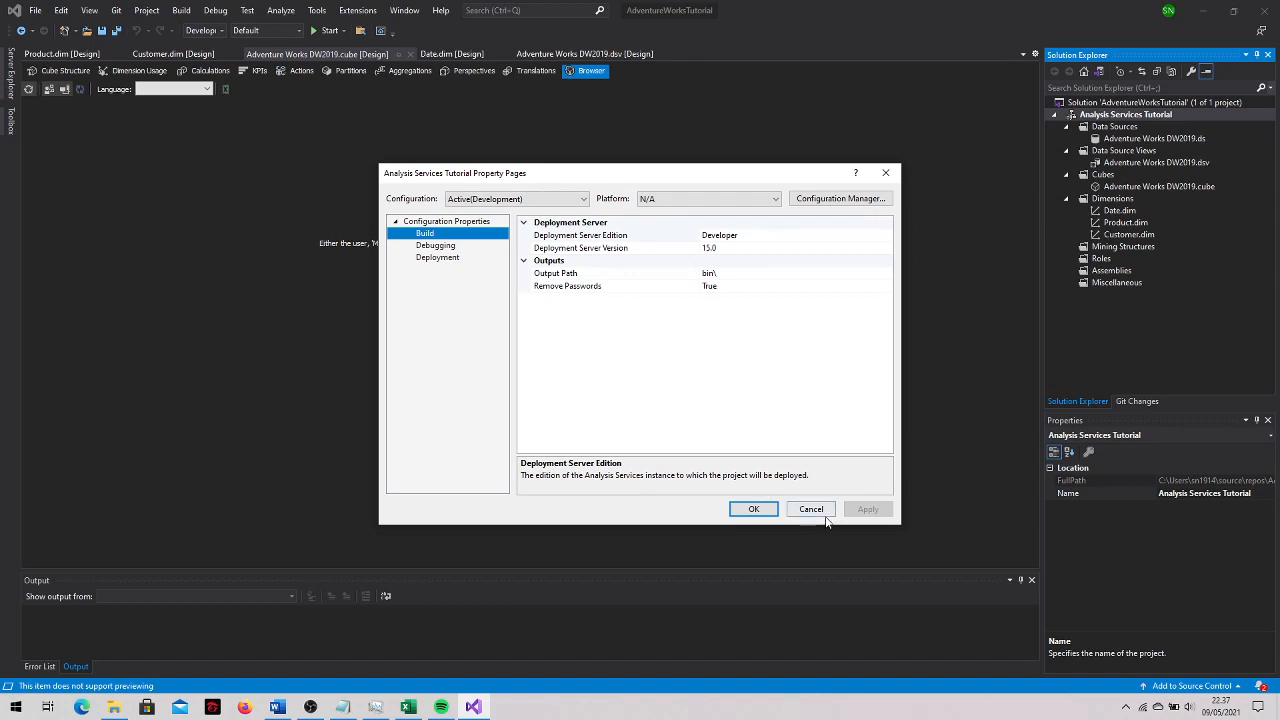
pyautogui.click(754, 509)
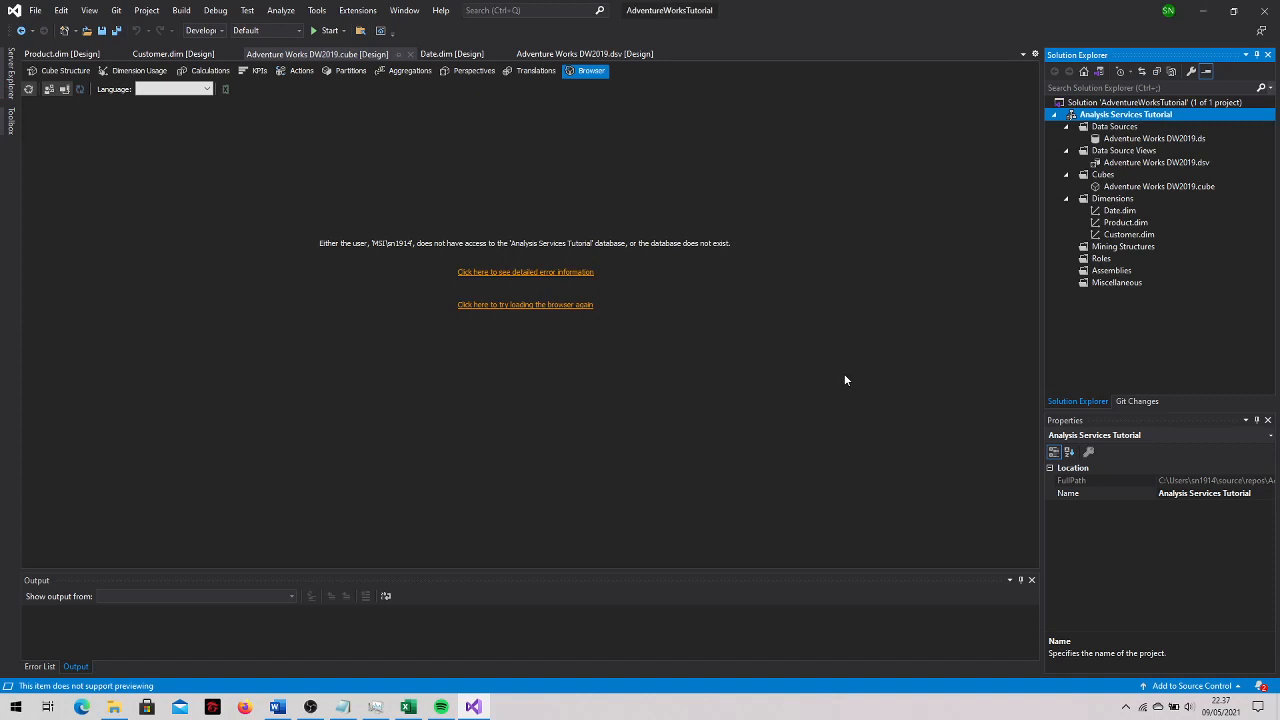
# Deploy the Analysis Services Tutorial project and close the deployment progress window
pyautogui.rightClick(1097, 117)
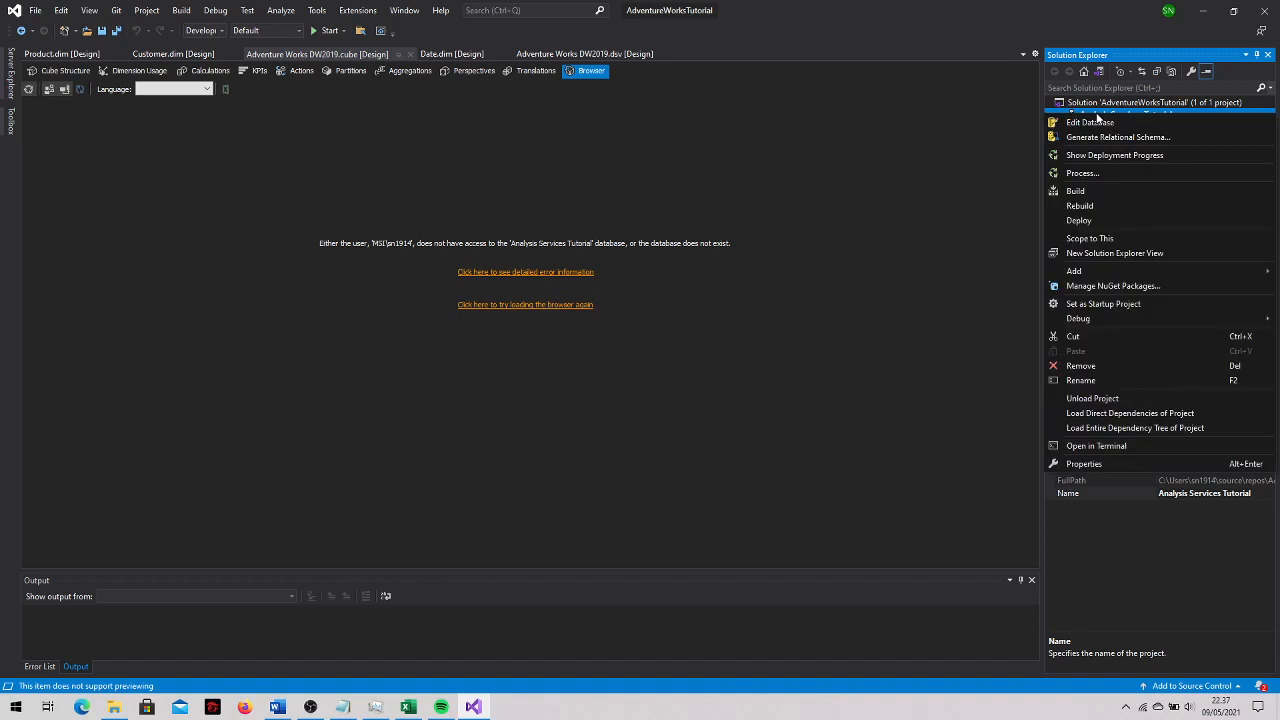
pyautogui.click(1094, 220)
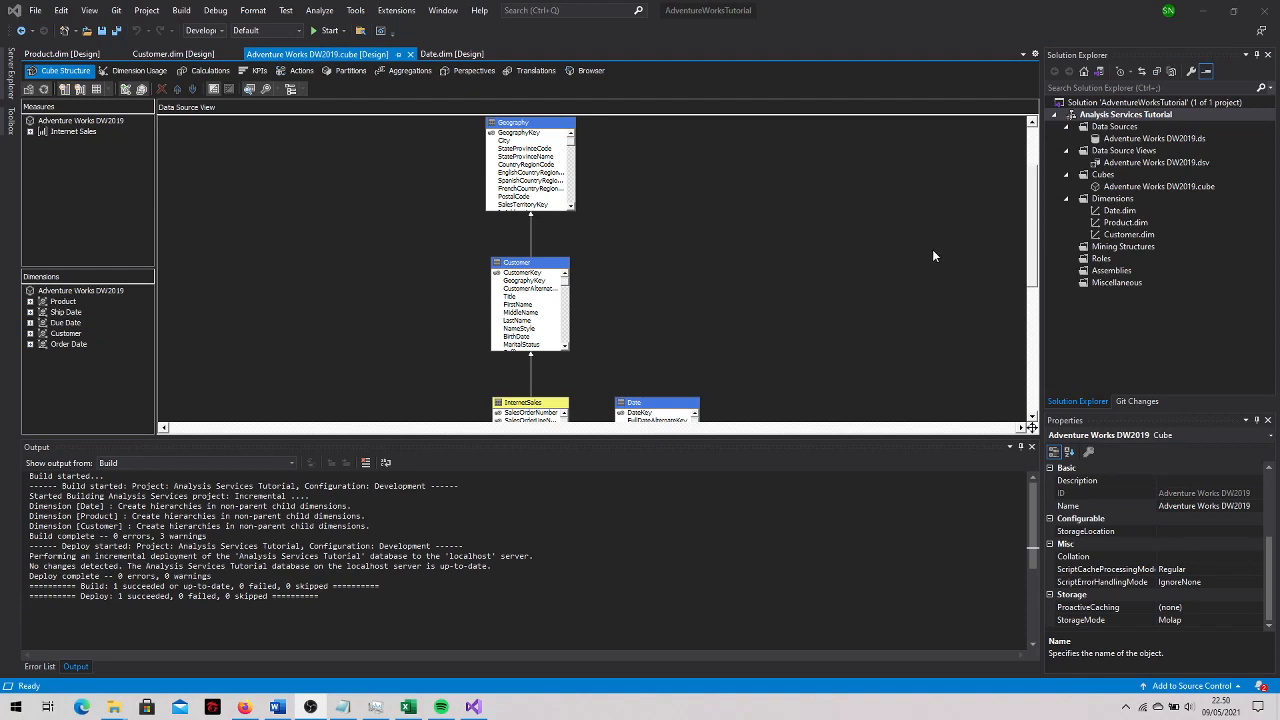
pyautogui.rightClick(1098, 116)
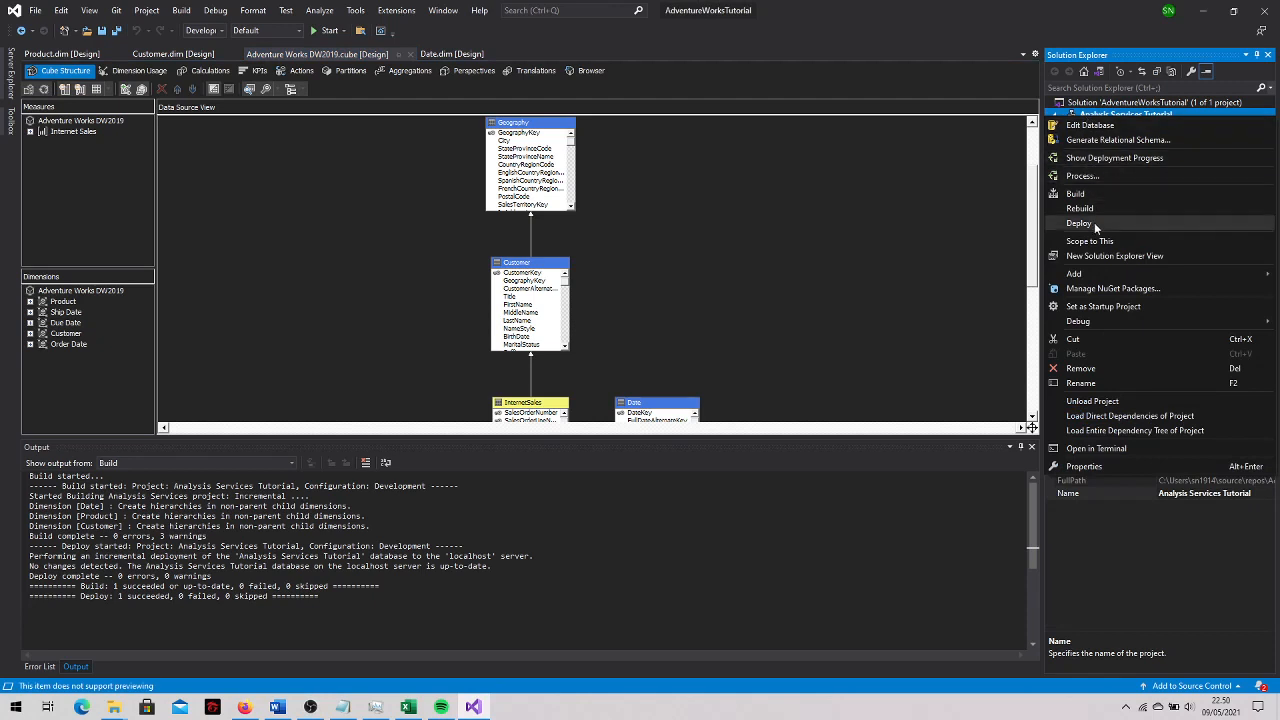
pyautogui.click(1096, 224)
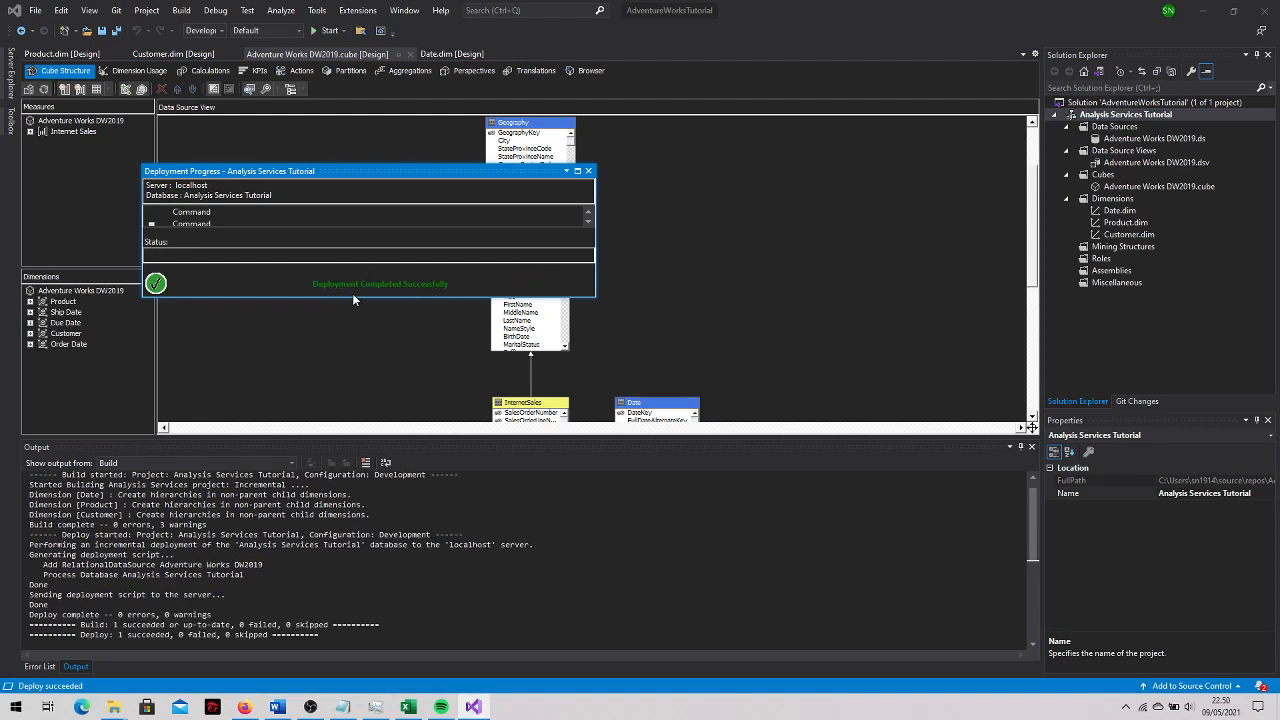
pyautogui.click(588, 172)
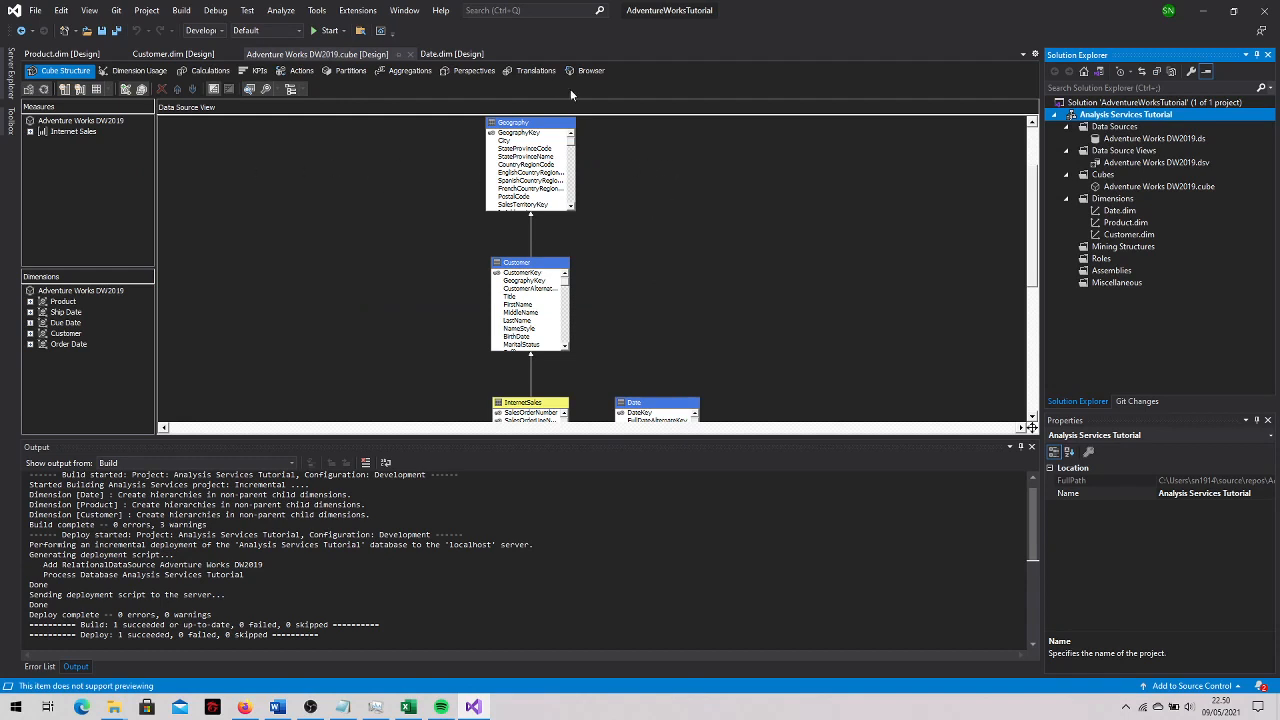
# Browse the deployed cube and examine its Internet Sales measures and Customer dimension attributes
pyautogui.click(589, 72)
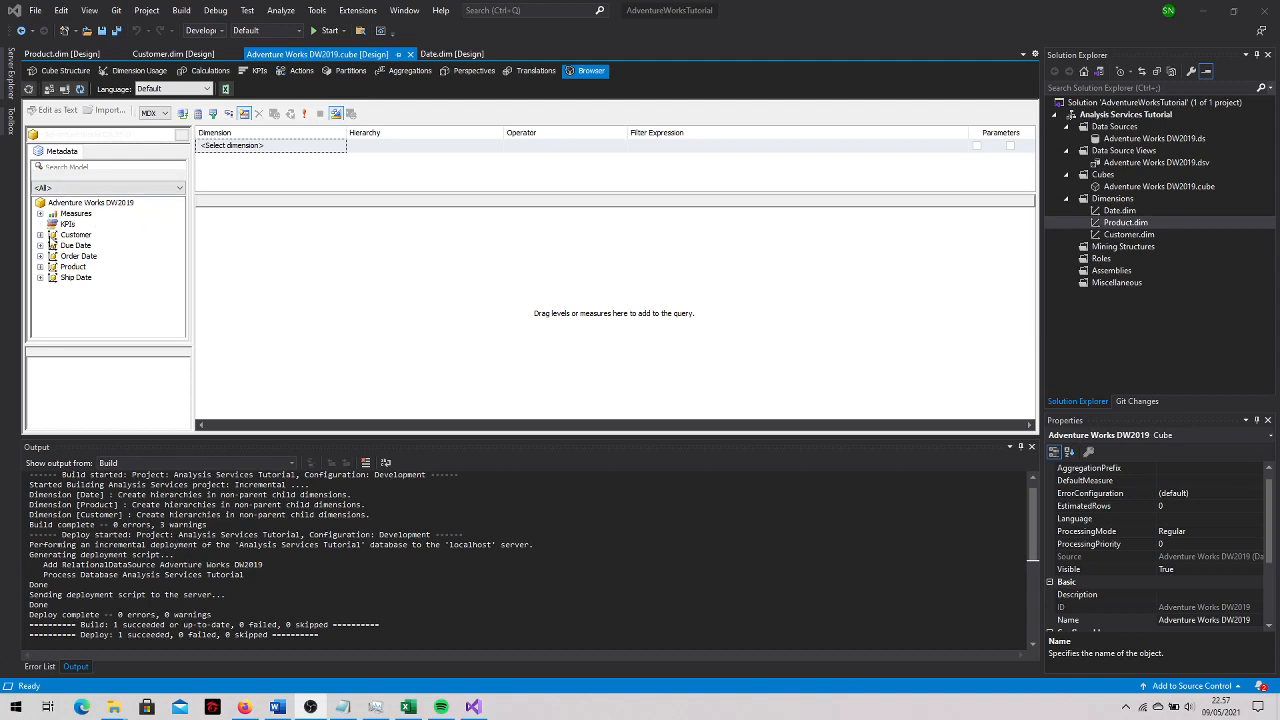
pyautogui.click(41, 214)
pyautogui.click(56, 232)
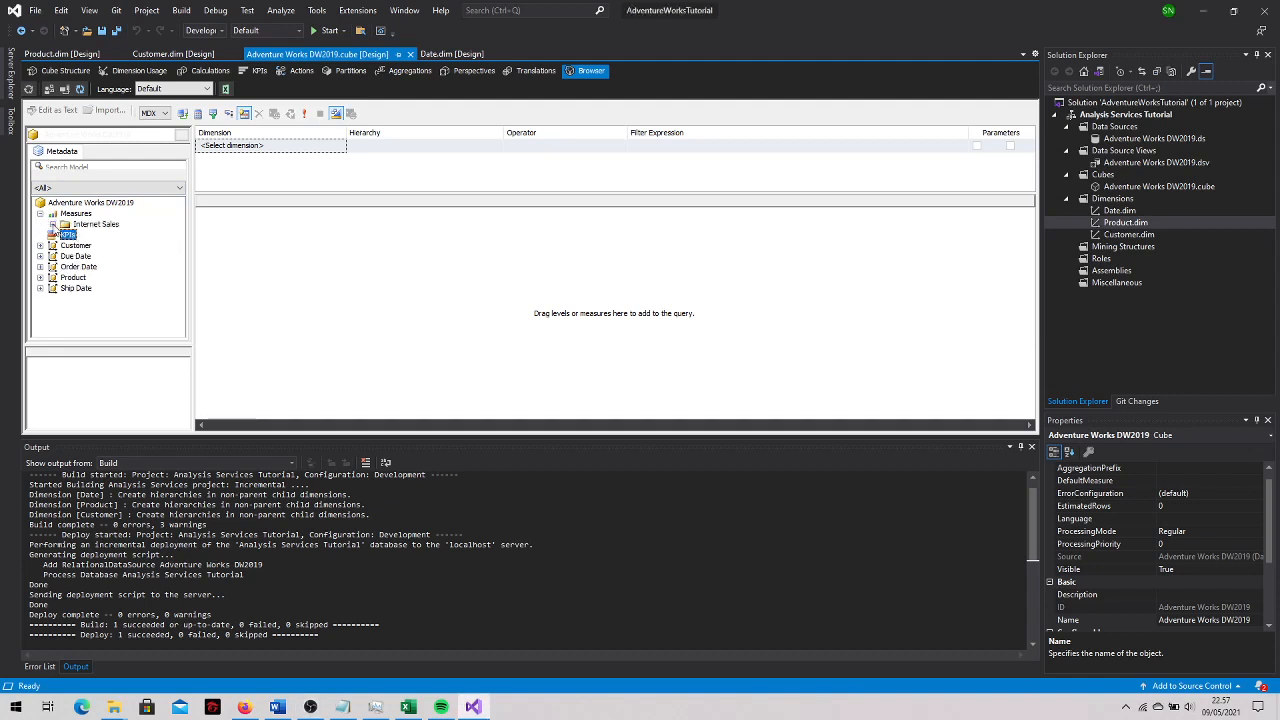
pyautogui.click(53, 224)
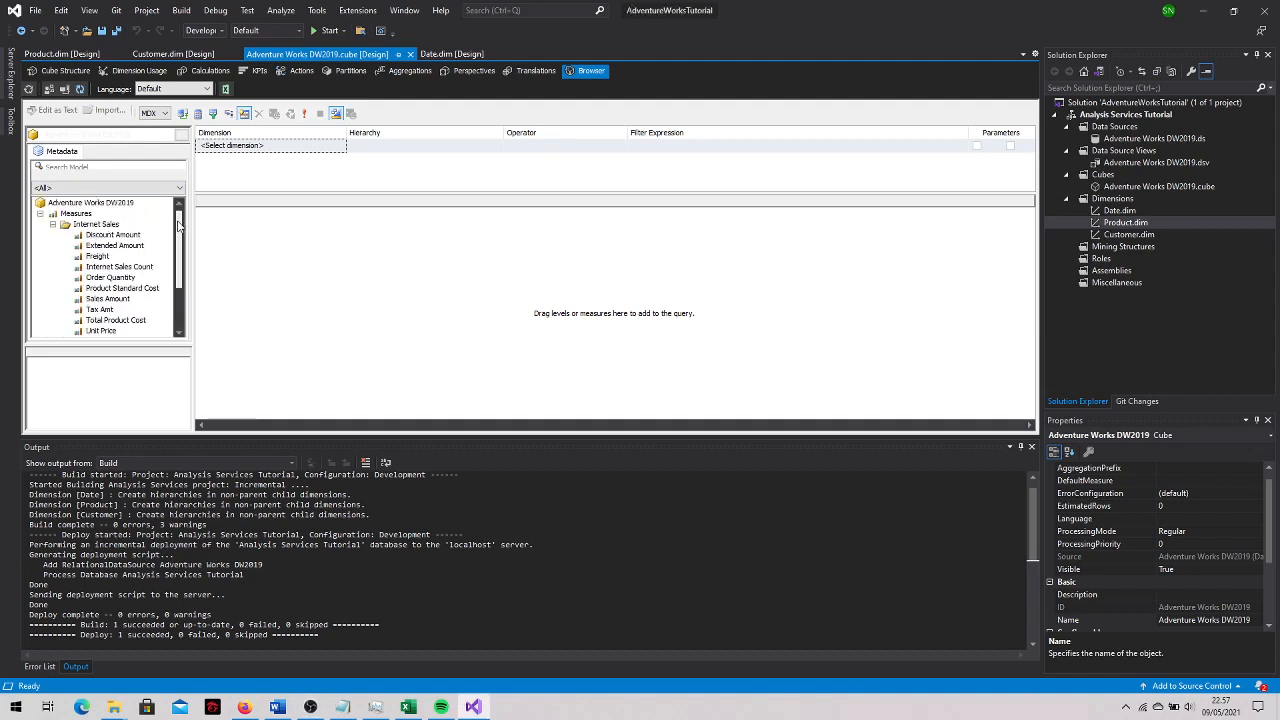
pyautogui.click(41, 214)
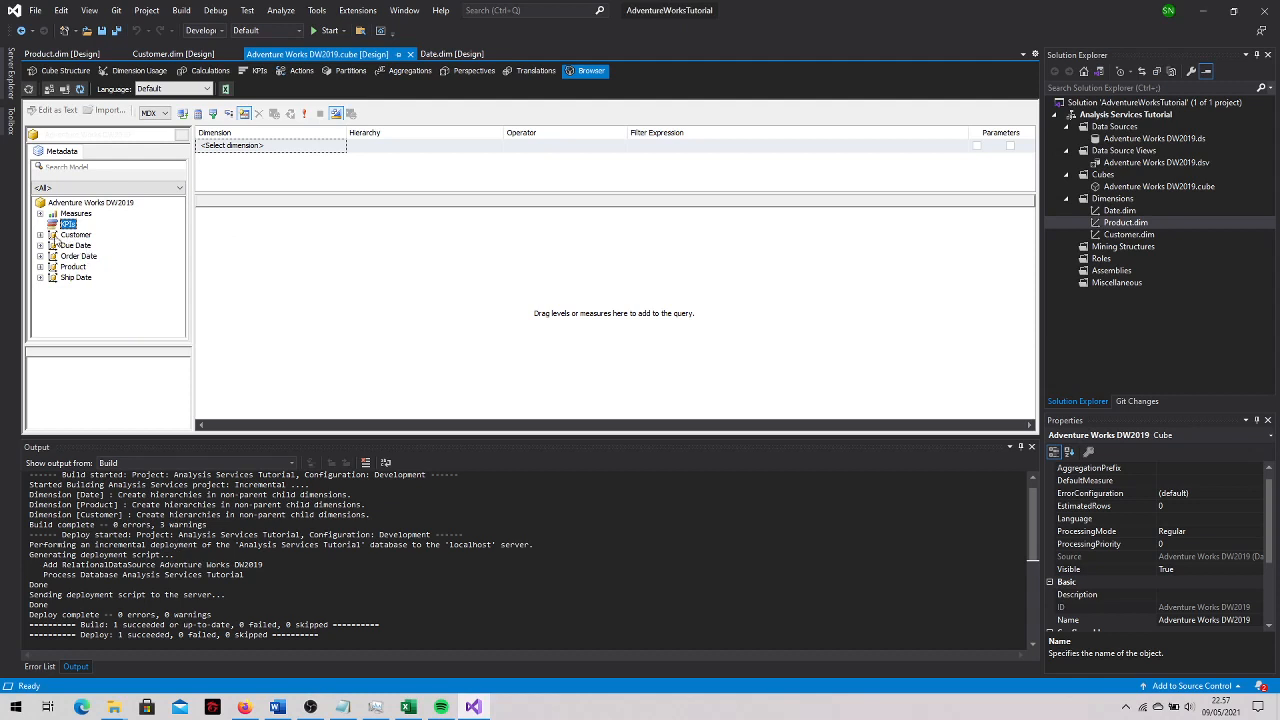
pyautogui.click(41, 235)
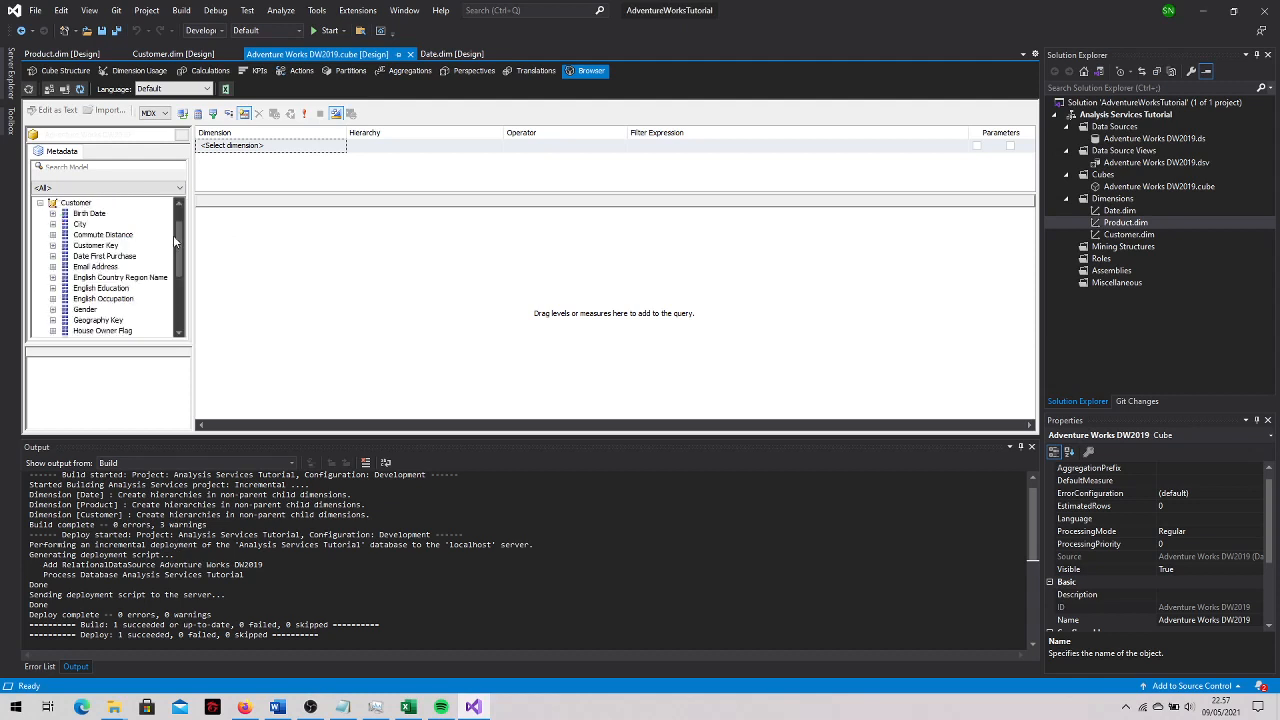
pyautogui.scroll(5, 174, 240)
pyautogui.click(40, 235)
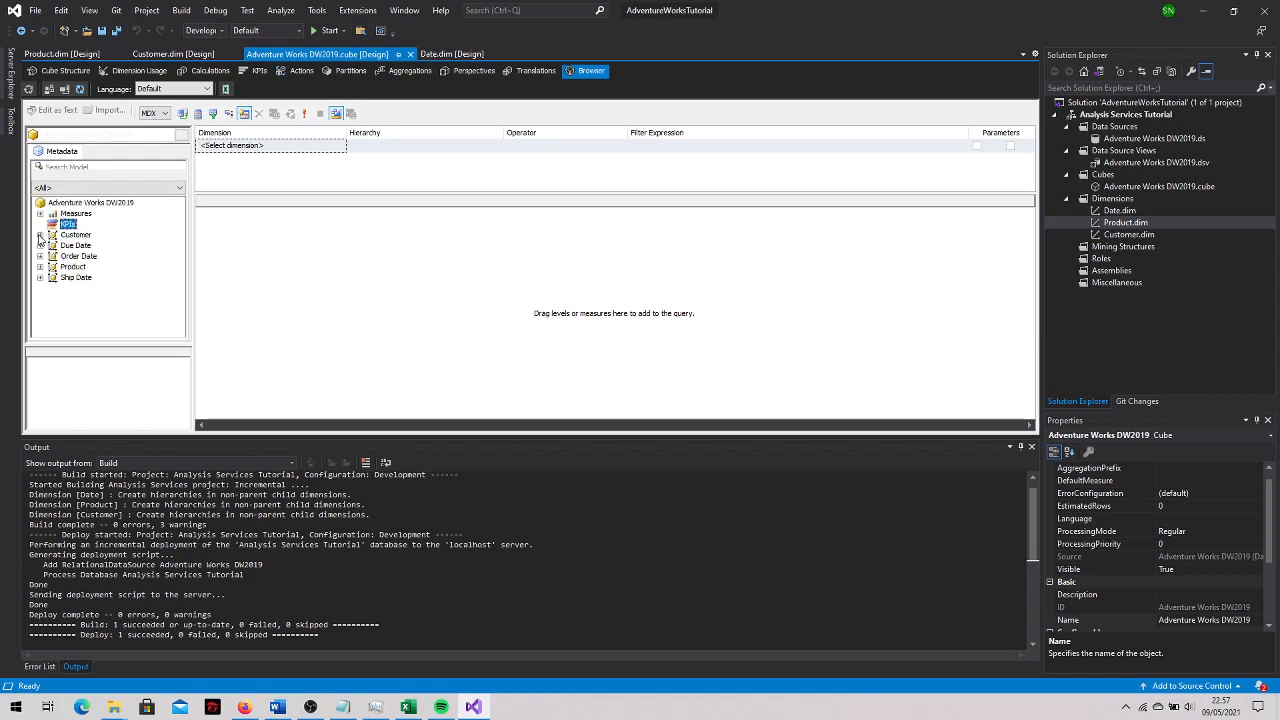
pyautogui.click(40, 235)
pyautogui.click(40, 235)
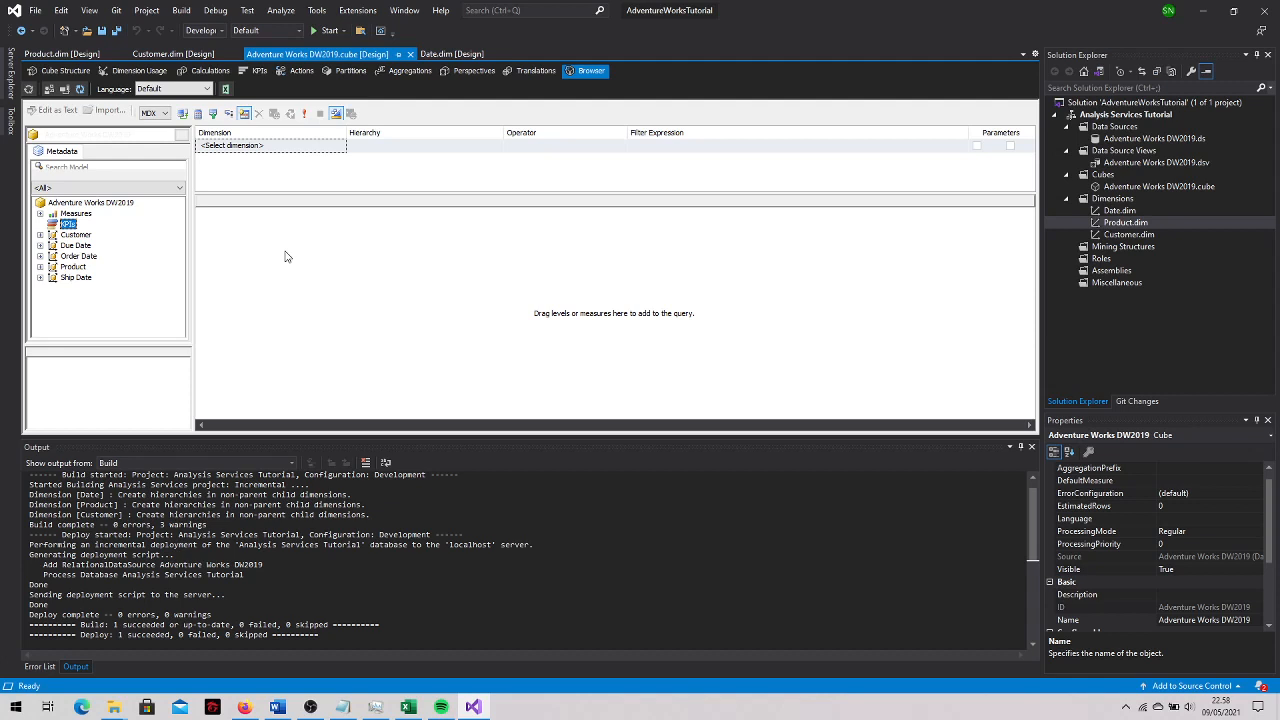
# Browse the Product dimension and examine the members of its Class hierarchy
pyautogui.click(66, 54)
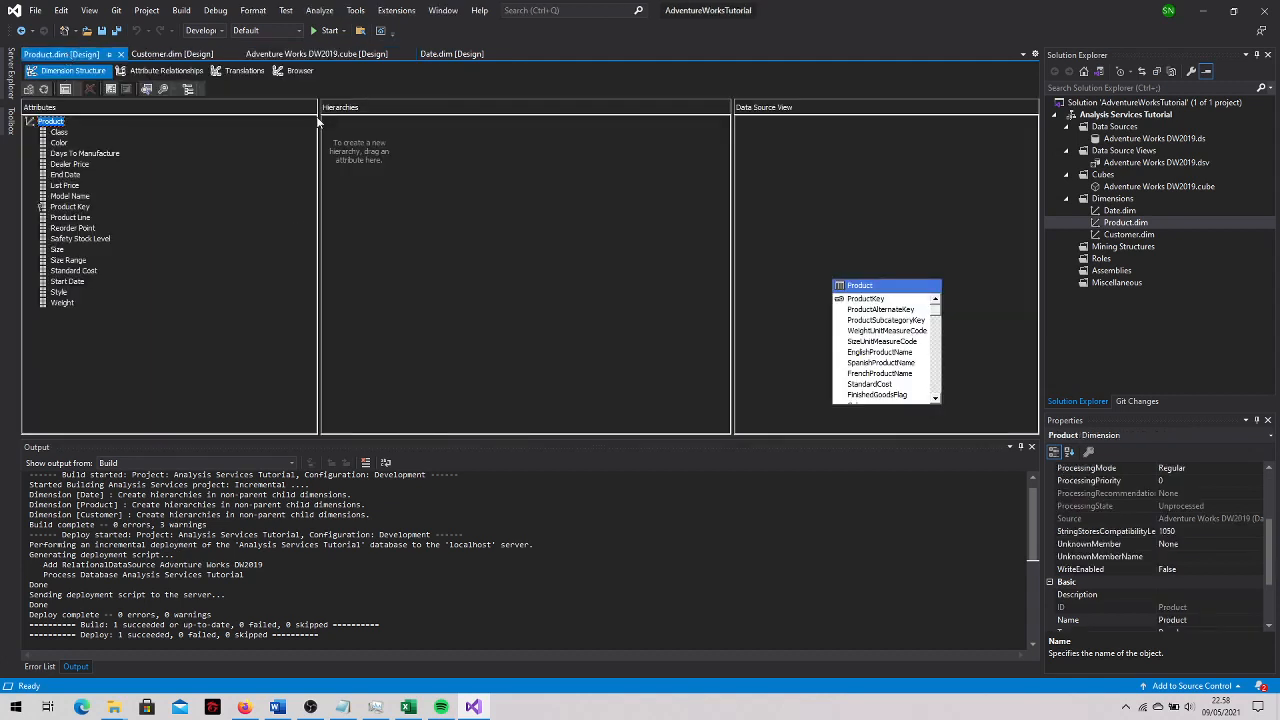
pyautogui.click(298, 70)
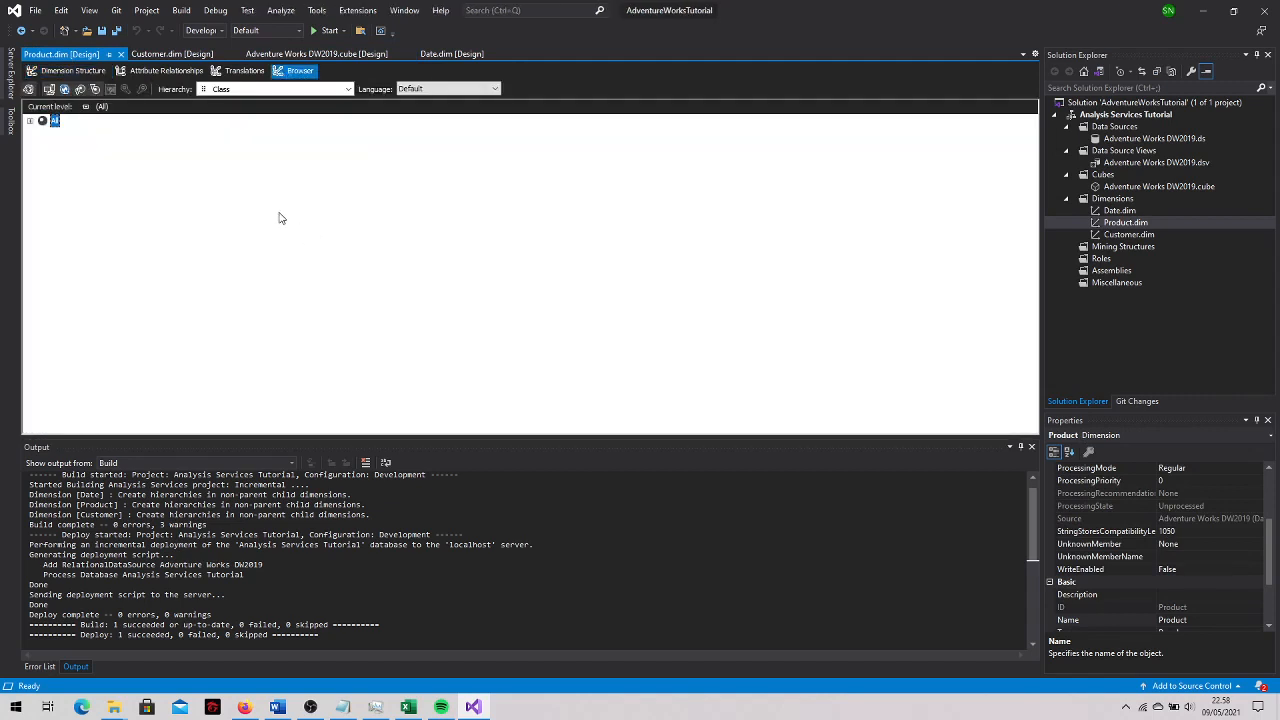
pyautogui.click(30, 121)
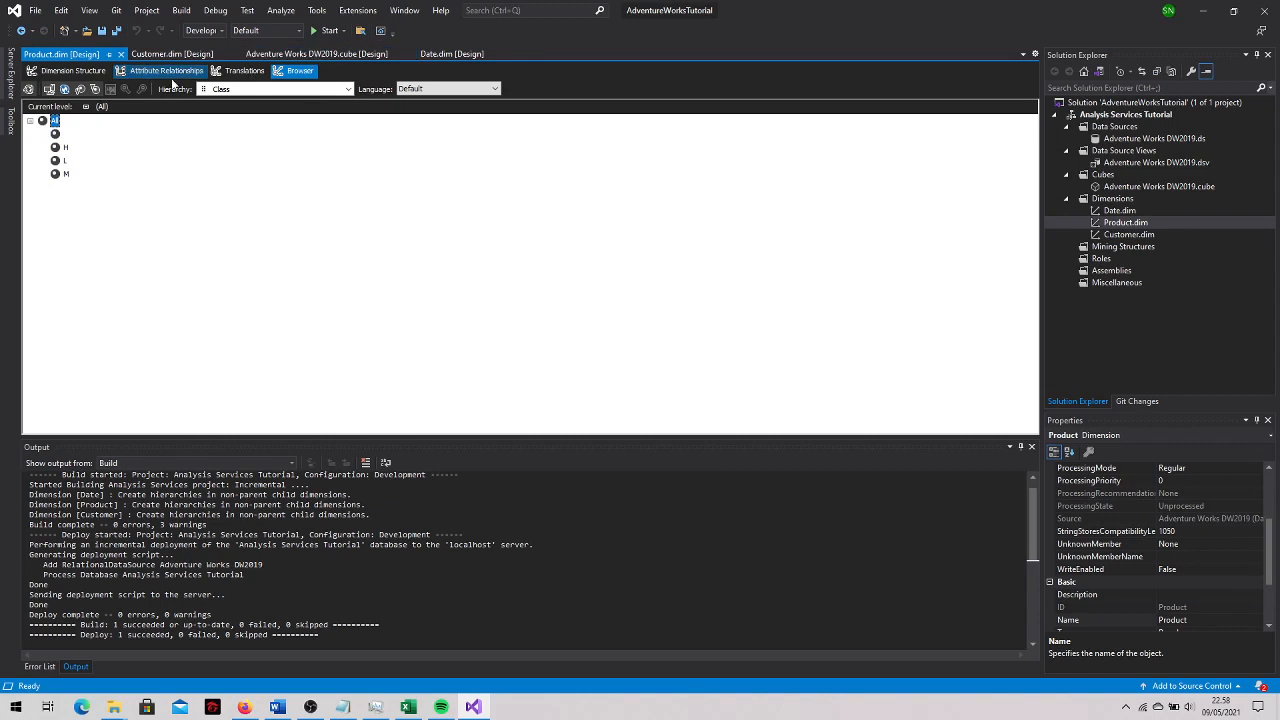
pyautogui.click(62, 134)
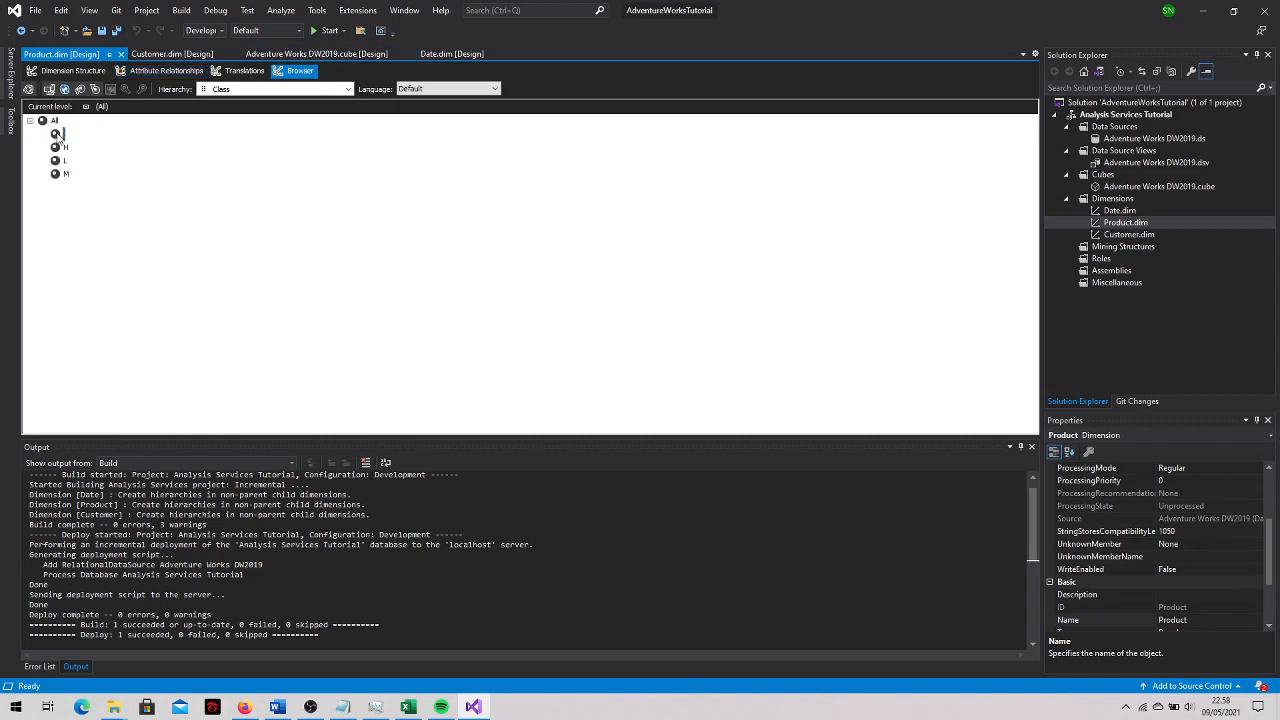
pyautogui.click(65, 147)
pyautogui.click(65, 161)
pyautogui.click(65, 174)
pyautogui.click(65, 147)
pyautogui.click(63, 134)
pyautogui.click(30, 122)
pyautogui.click(70, 70)
# Browse the Customer dimension and examine the members of its Birth Date hierarchy
pyautogui.click(163, 54)
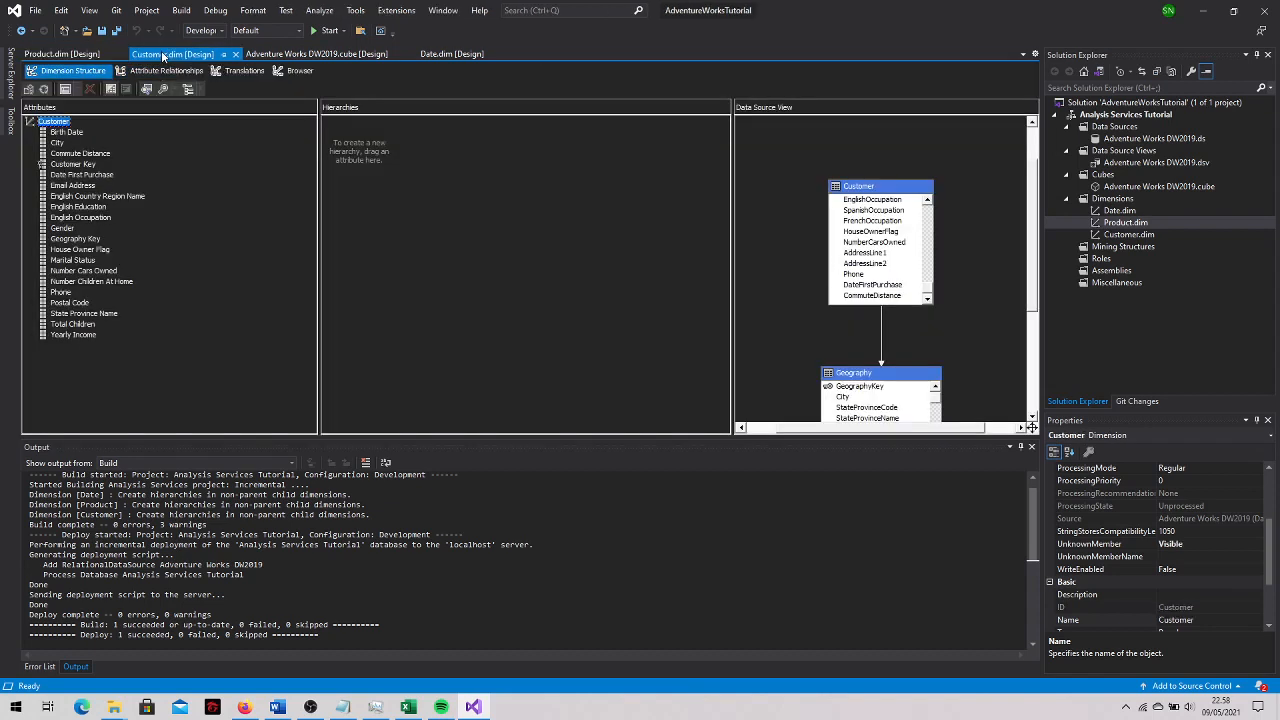
pyautogui.click(302, 72)
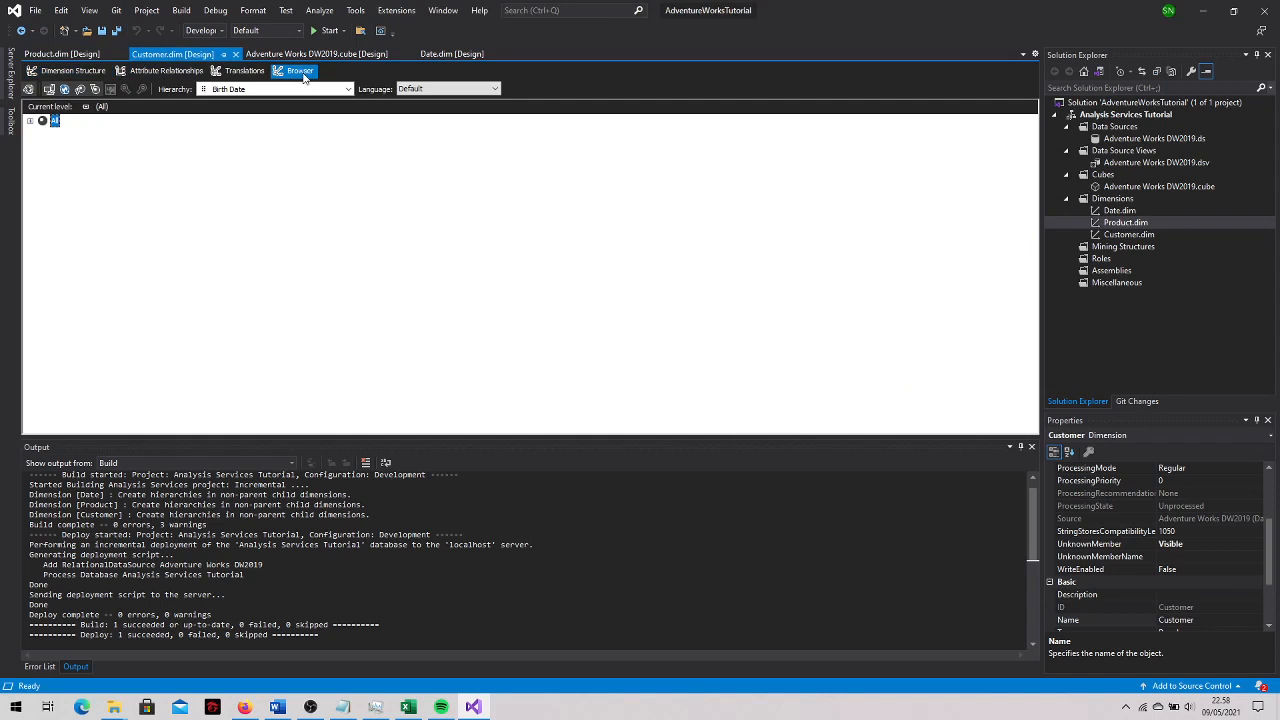
pyautogui.click(30, 121)
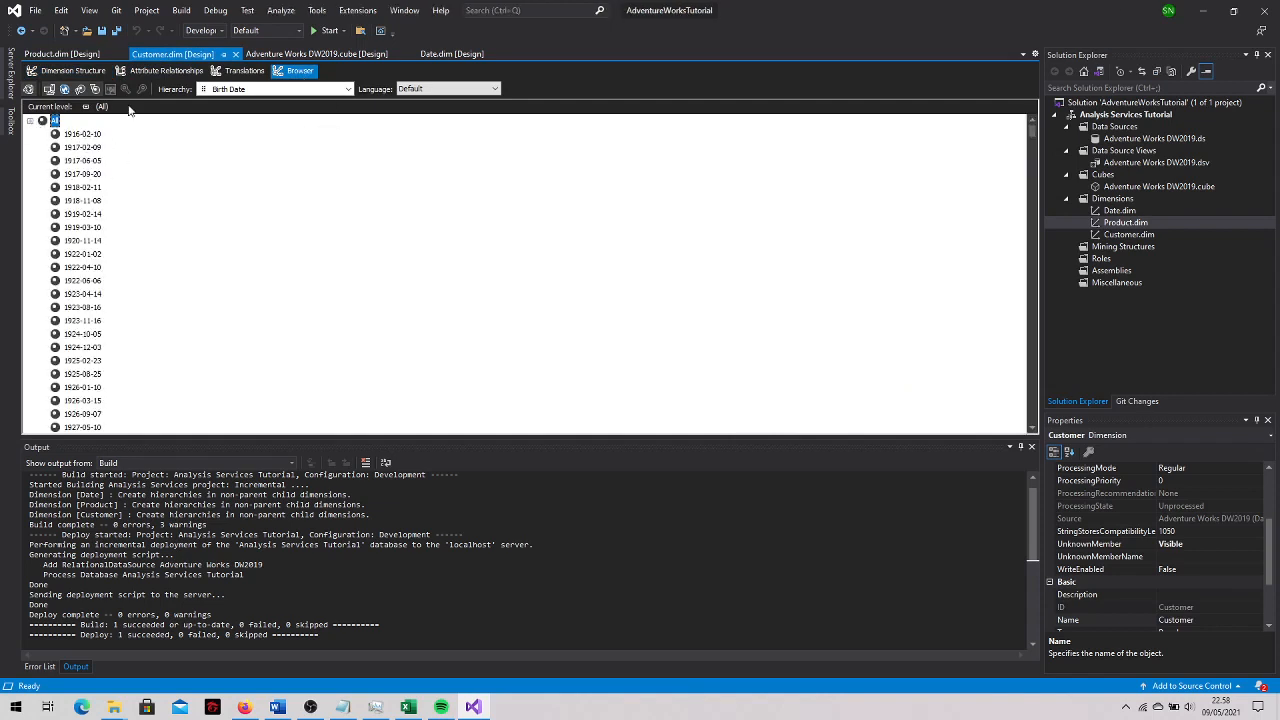
pyautogui.click(70, 70)
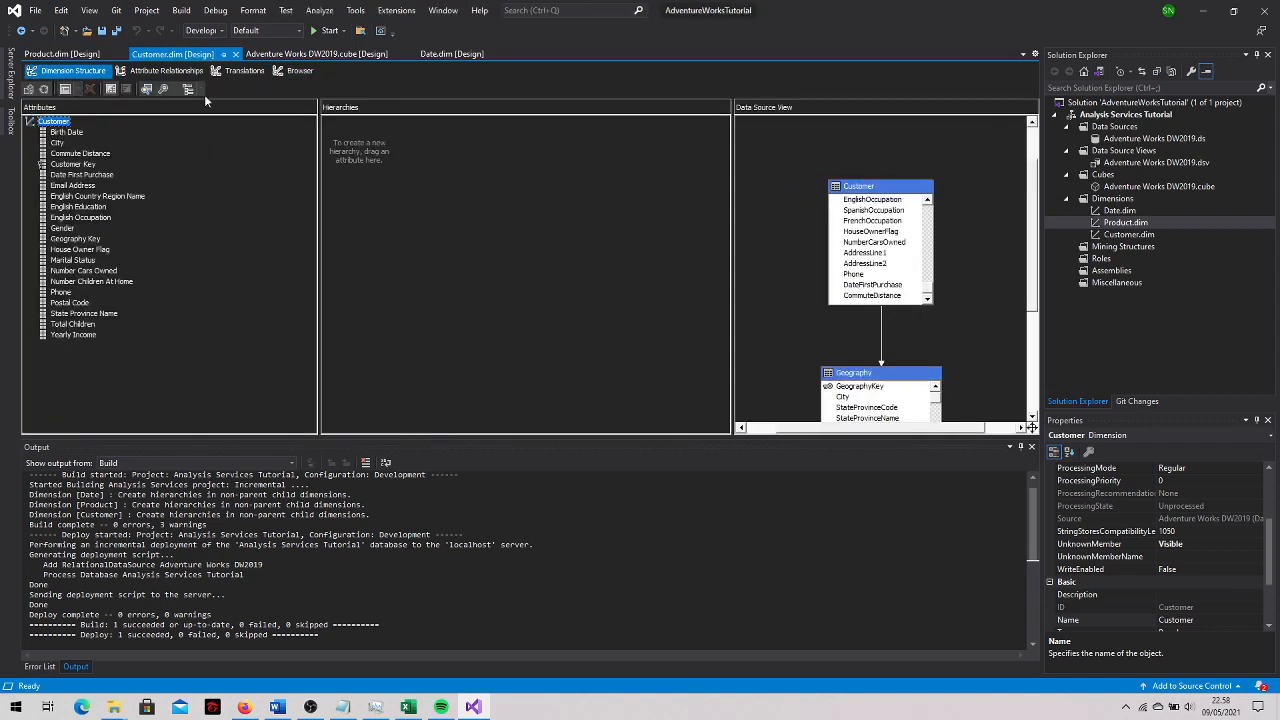
pyautogui.click(300, 70)
pyautogui.click(31, 121)
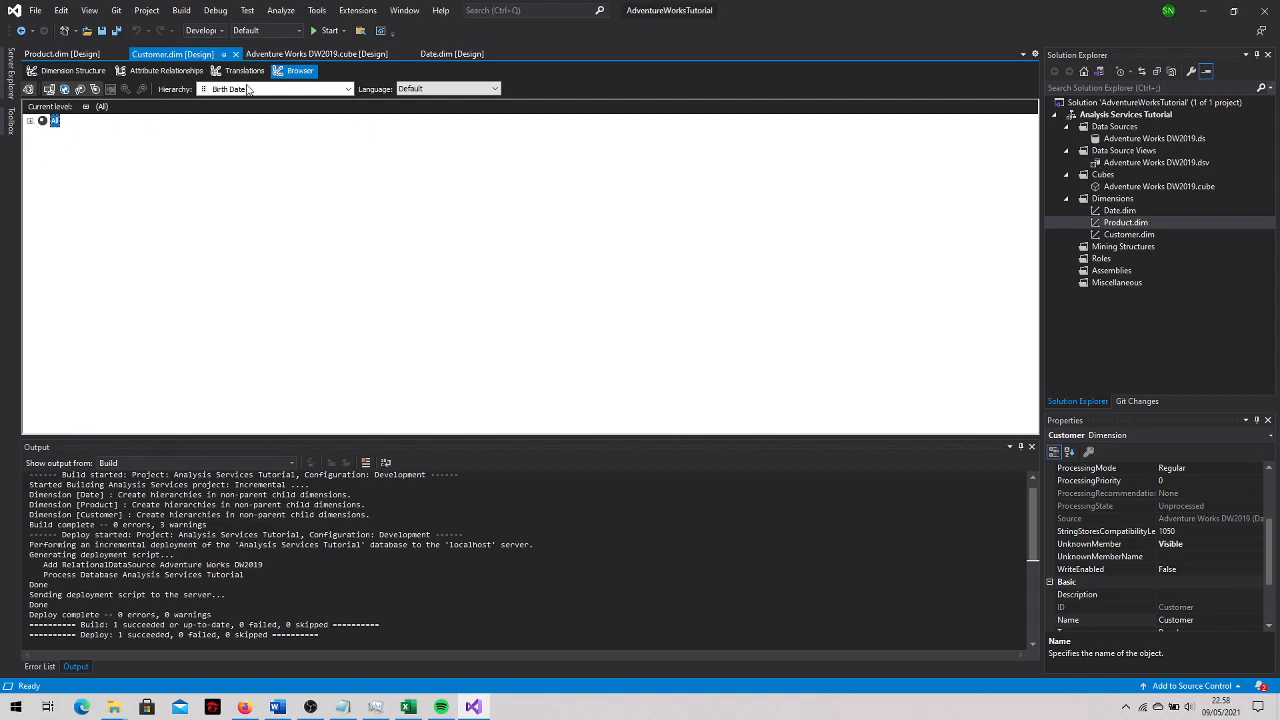
# Browse the Date dimension and examine the members of its Calendar Quarter hierarchy
pyautogui.click(475, 54)
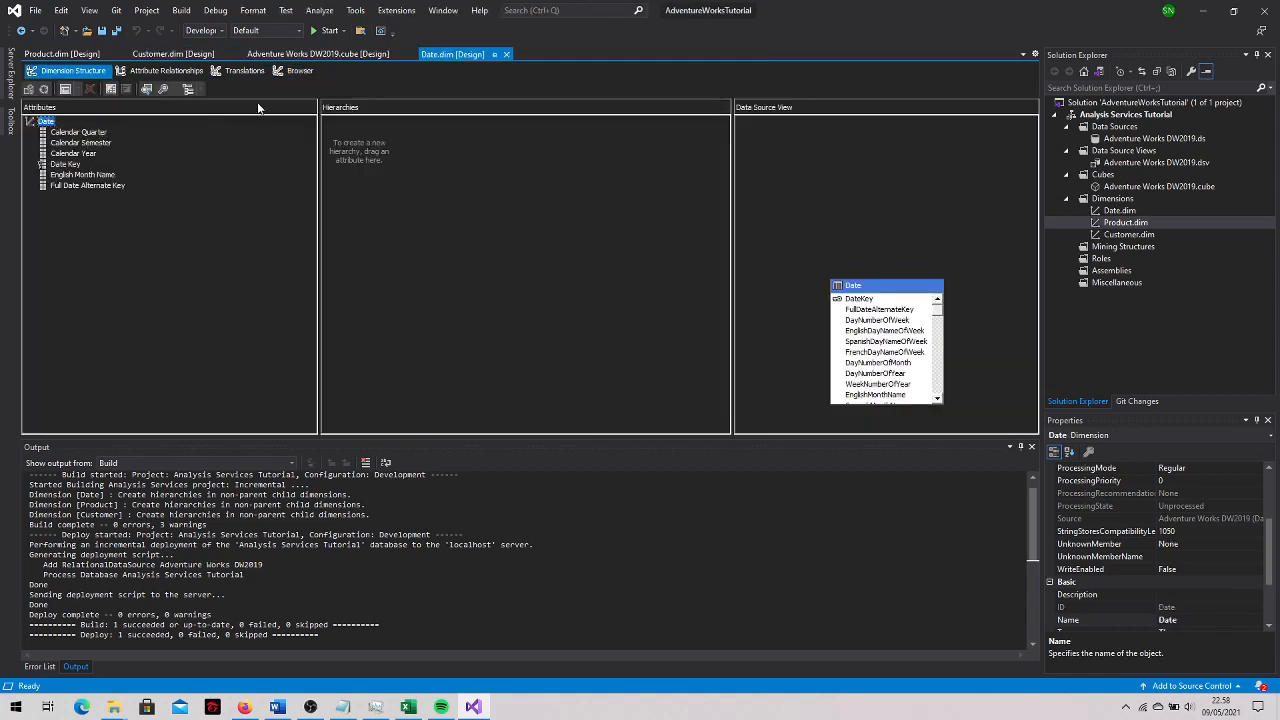
pyautogui.click(300, 70)
pyautogui.click(31, 121)
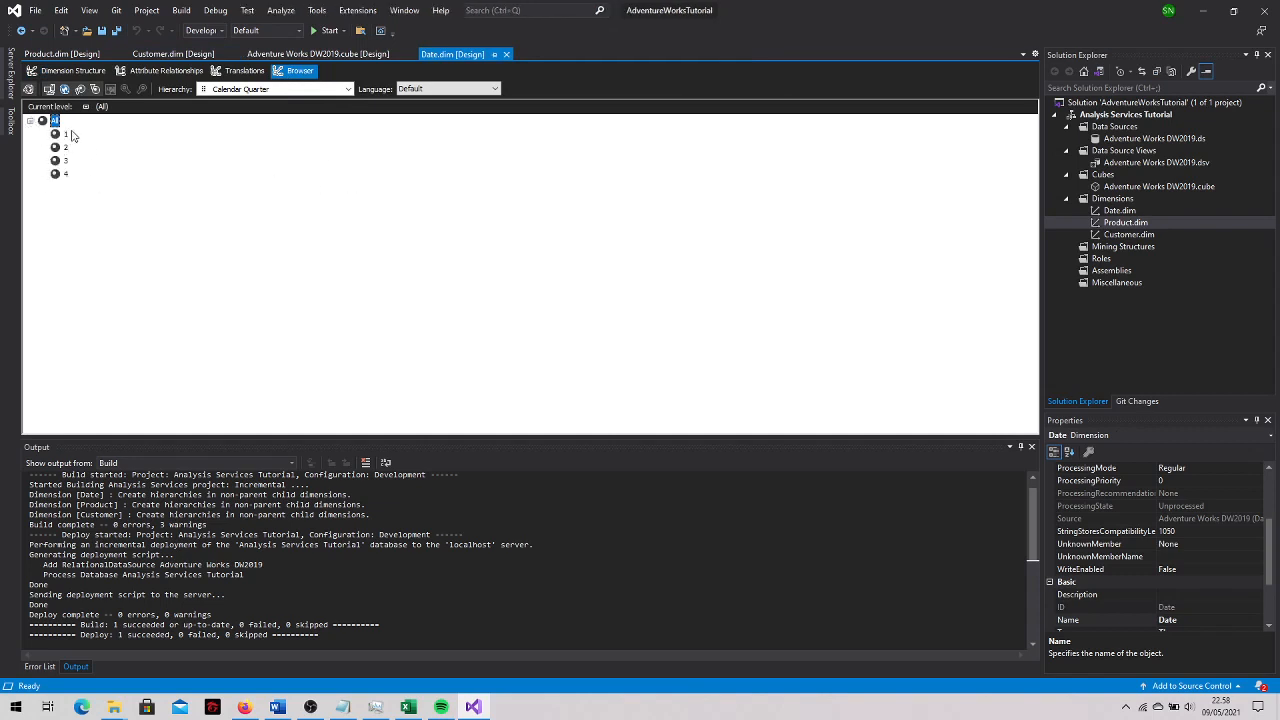
pyautogui.click(31, 121)
# Set the format string of the Order Quantity measure in the Adventure Works DW2019 cube to #,#
pyautogui.click(305, 54)
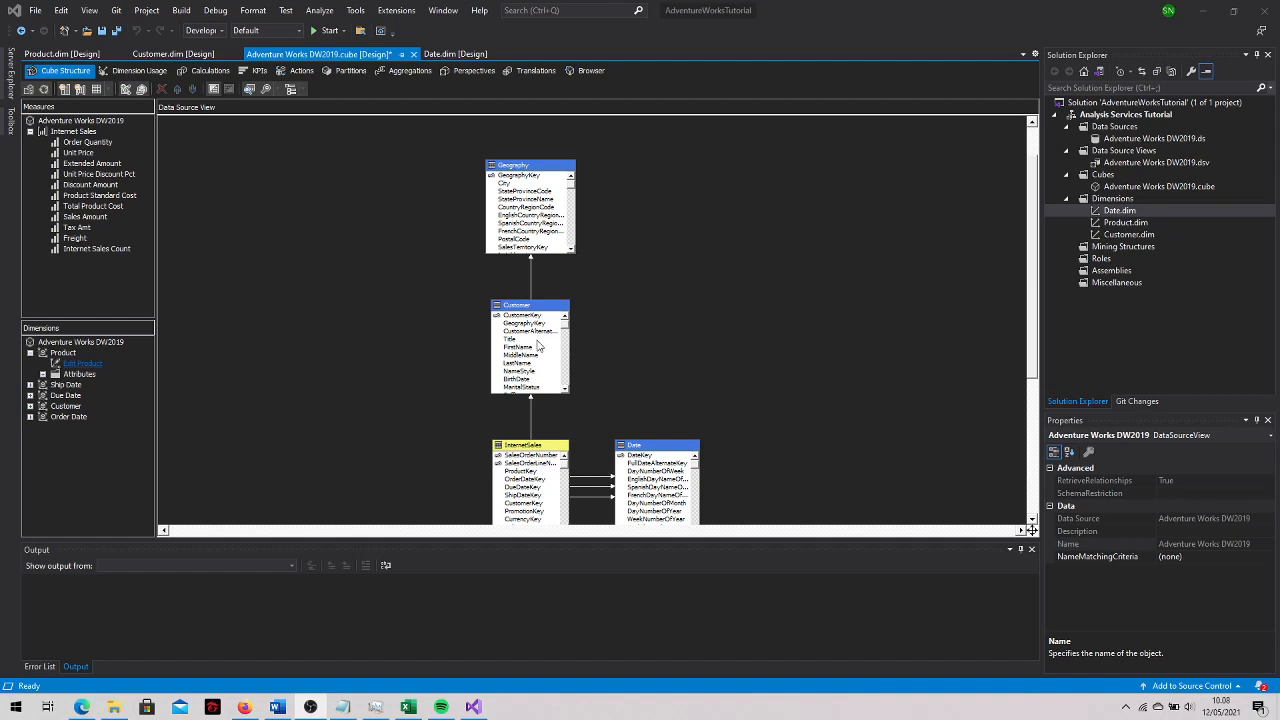
pyautogui.scroll(-1, 538, 345)
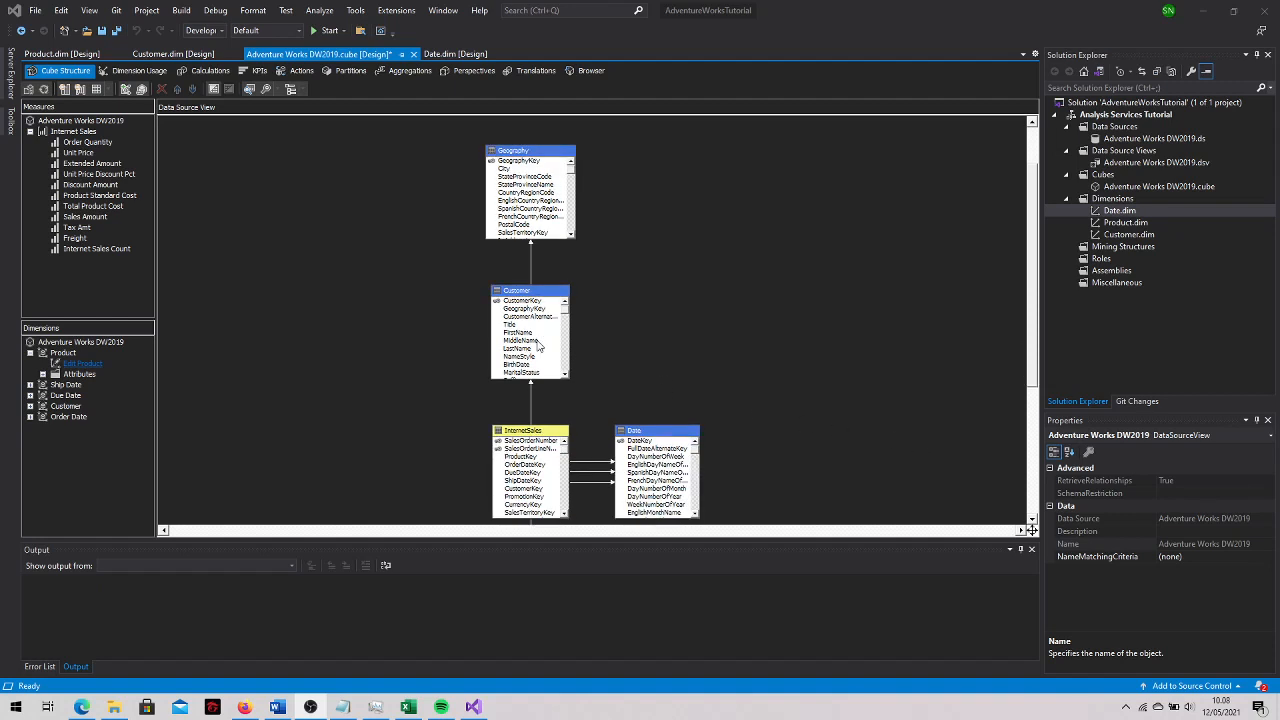
pyautogui.scroll(1, 538, 346)
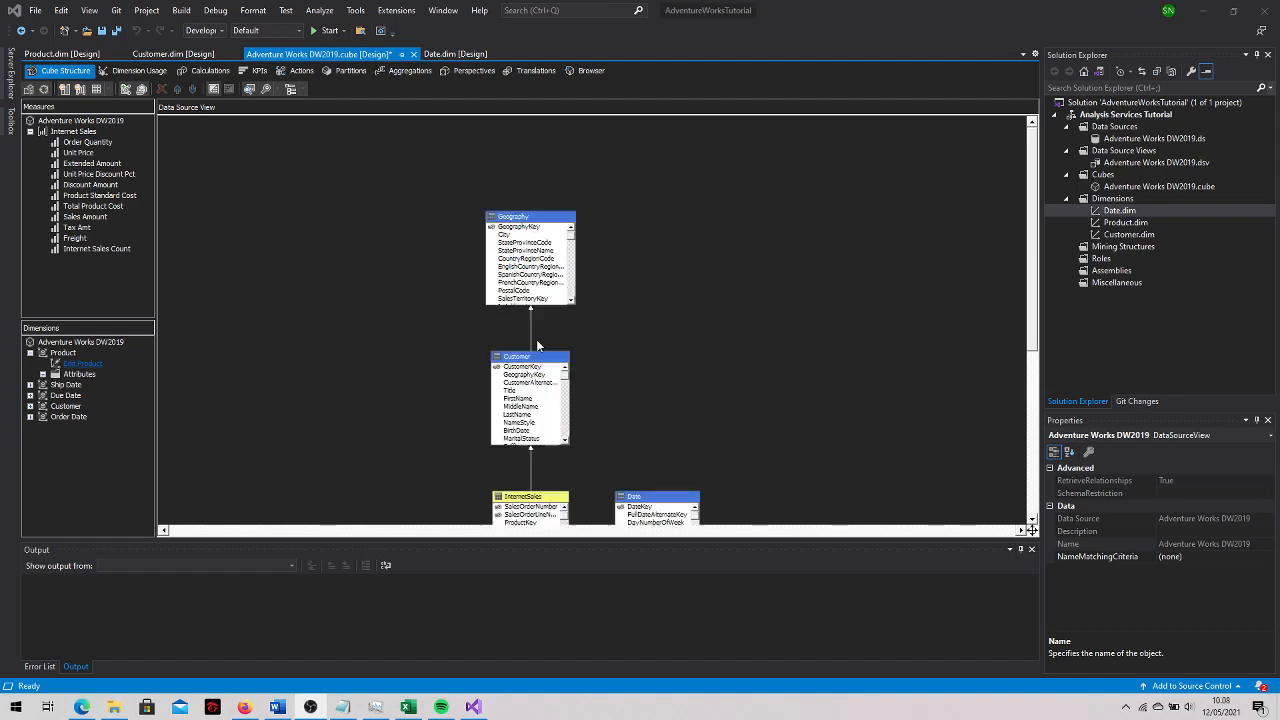
pyautogui.scroll(-1, 538, 346)
pyautogui.scroll(1, 538, 347)
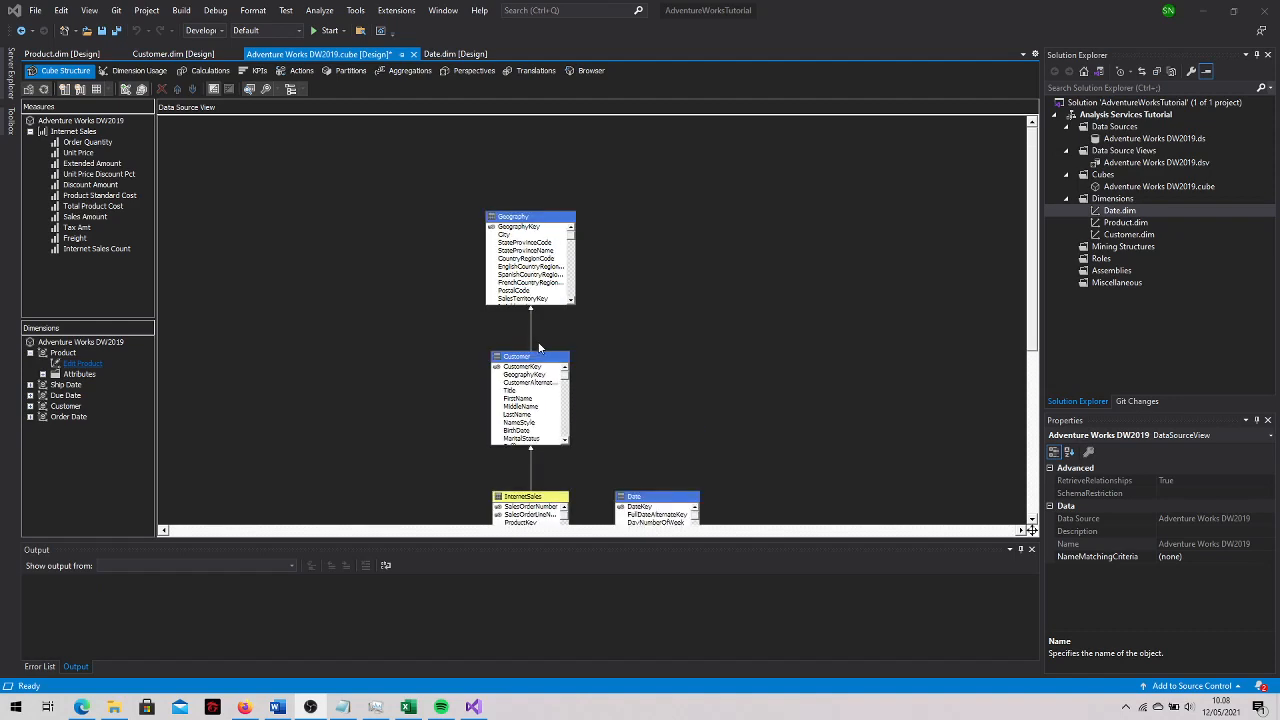
pyautogui.click(1031, 522)
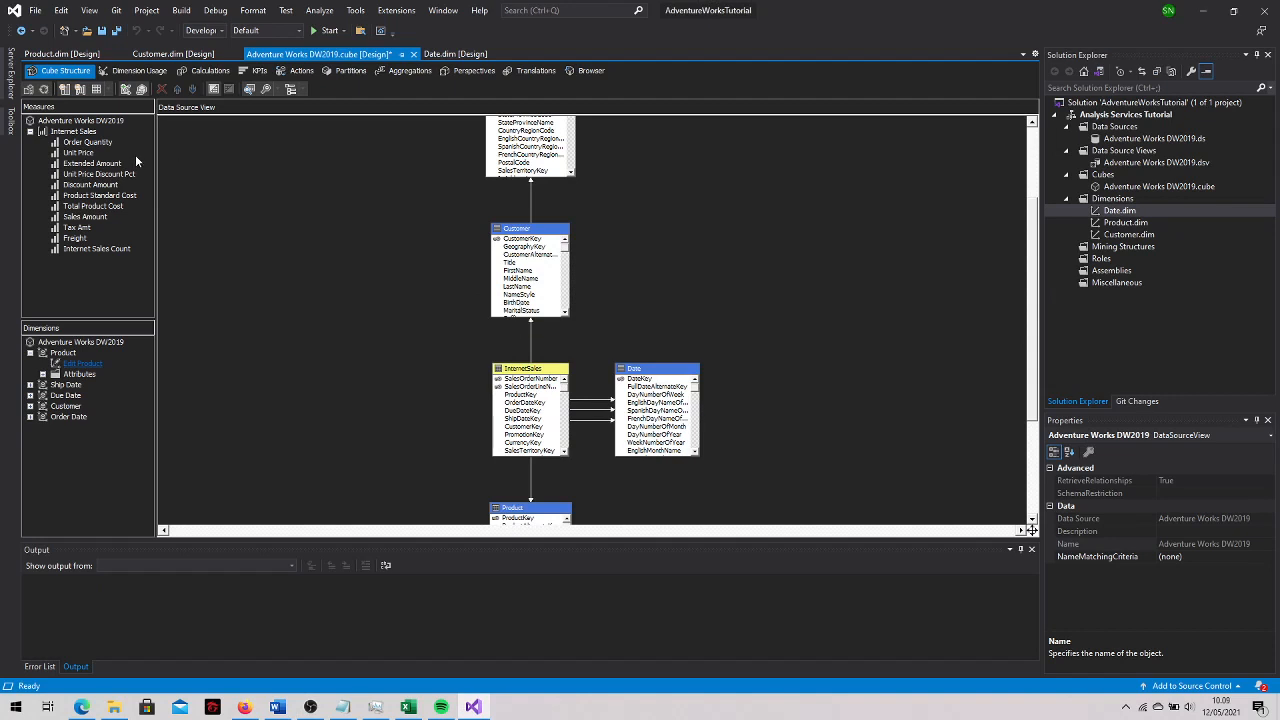
pyautogui.click(100, 142)
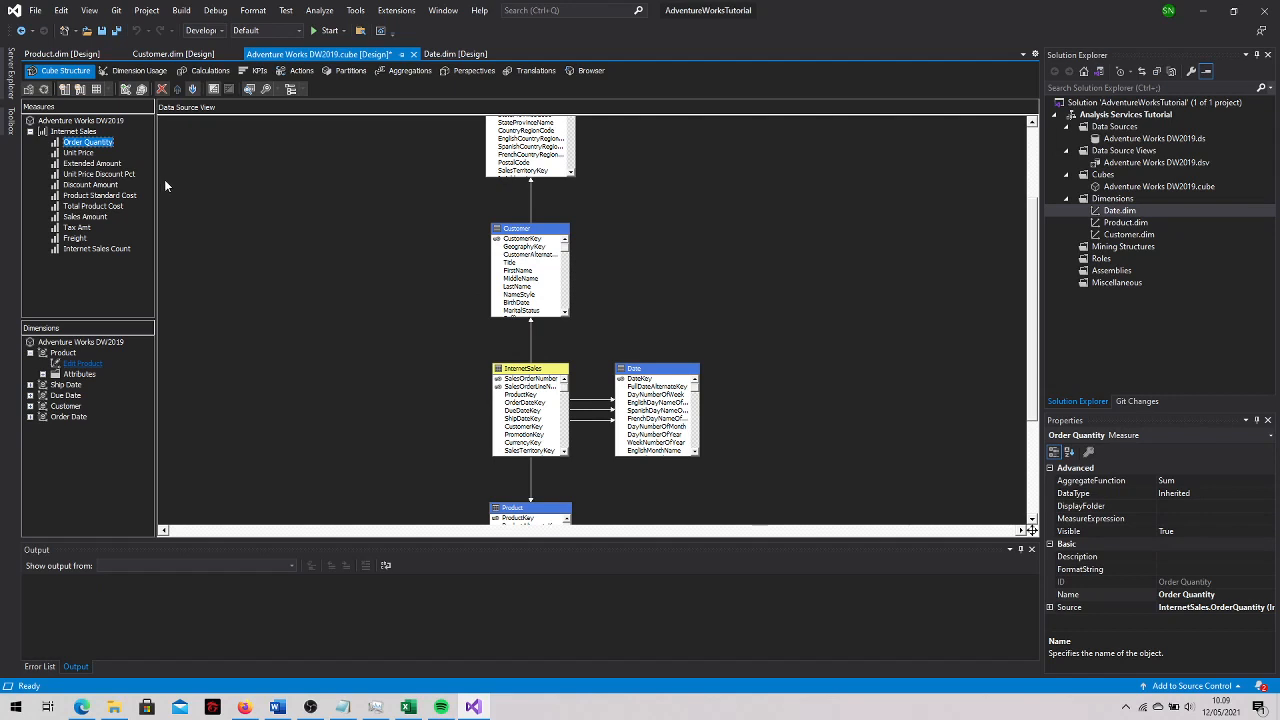
pyautogui.rightClick(93, 146)
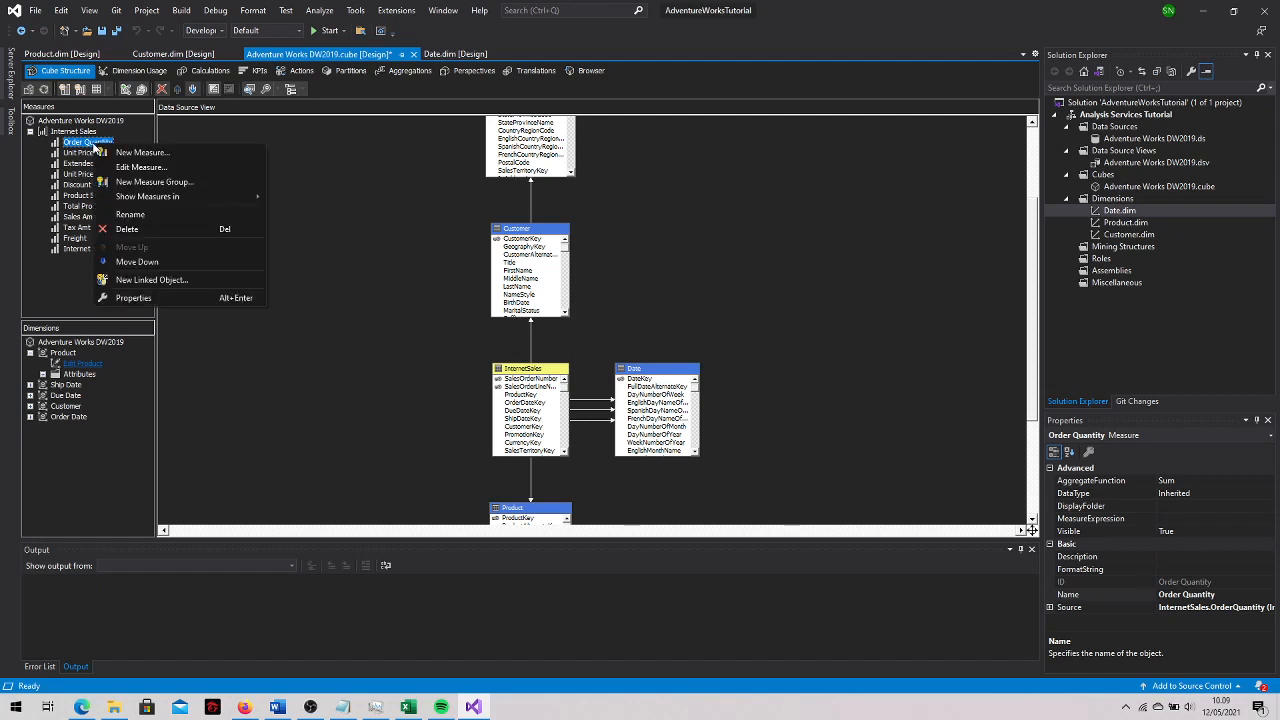
pyautogui.click(202, 297)
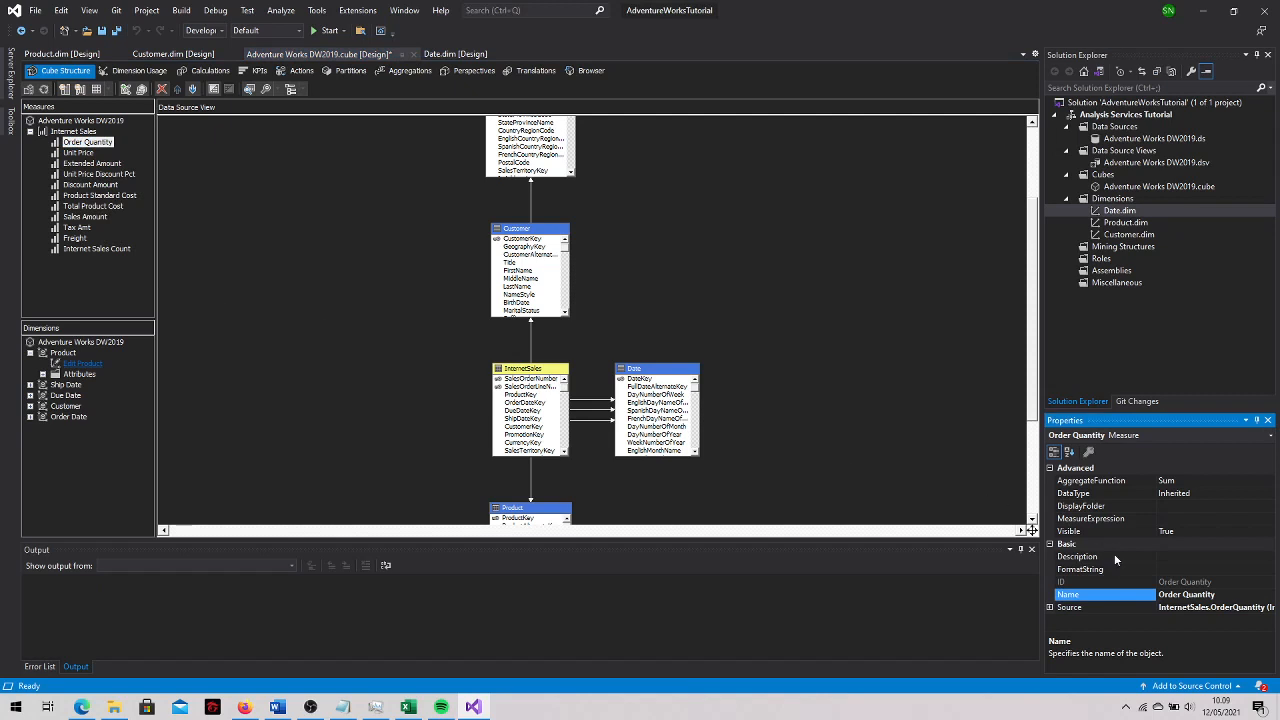
pyautogui.click(1177, 568)
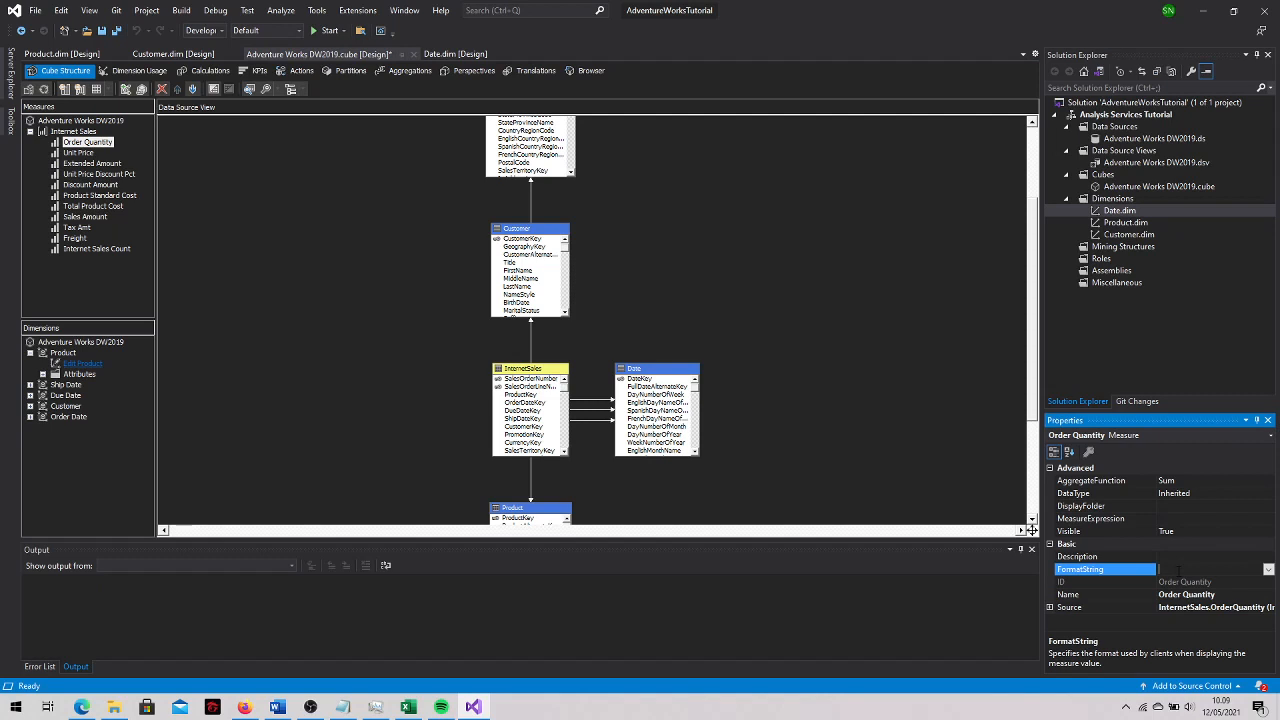
pyautogui.write('#,#')
pyautogui.click(830, 381)
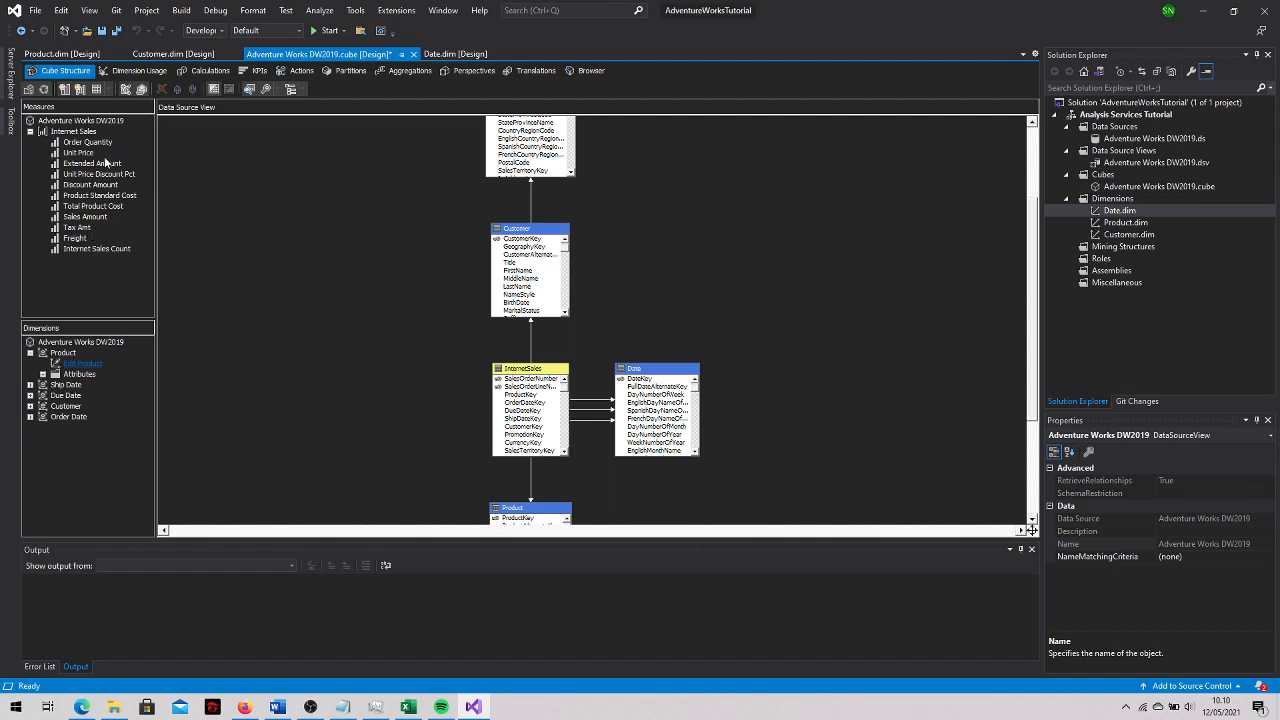
# Show the cube's measures in a grid and set the format string of all Double measures except Unit Price Discount Pct to Currency
pyautogui.click(111, 92)
pyautogui.click(120, 119)
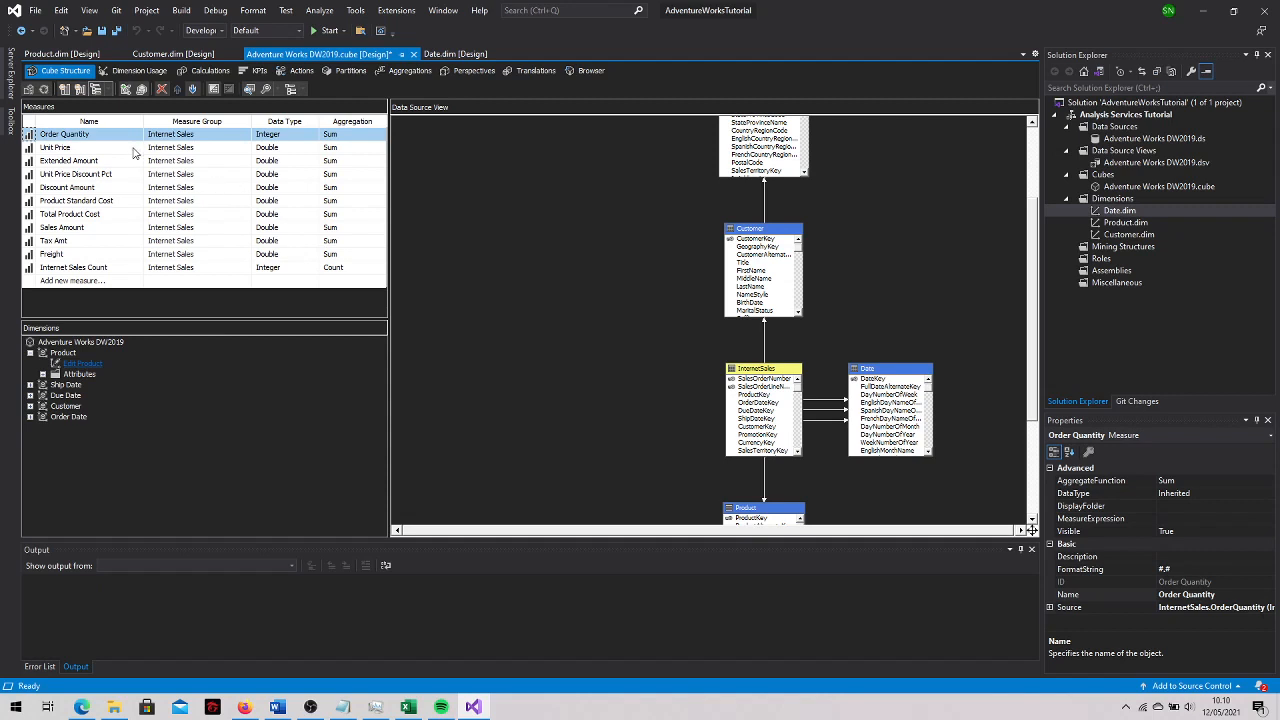
pyautogui.click(185, 150)
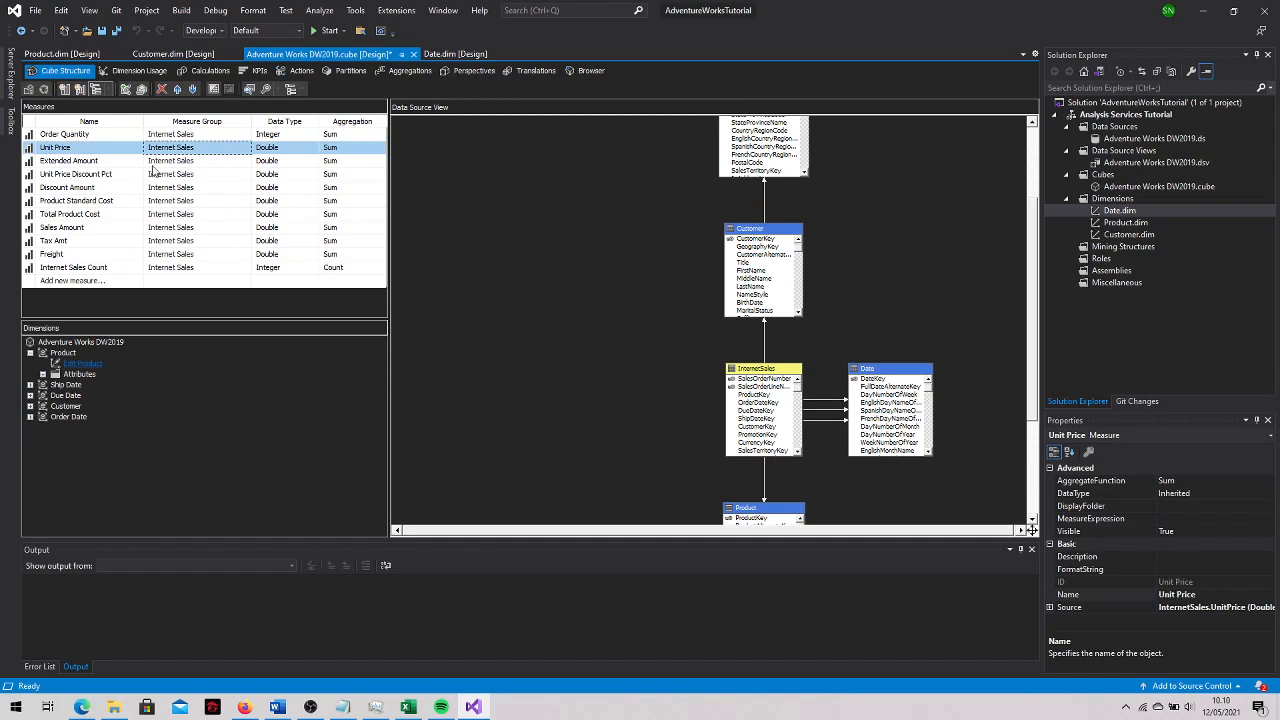
pyautogui.keyDown('ctrl'); pyautogui.click(185, 162); pyautogui.keyUp('ctrl')
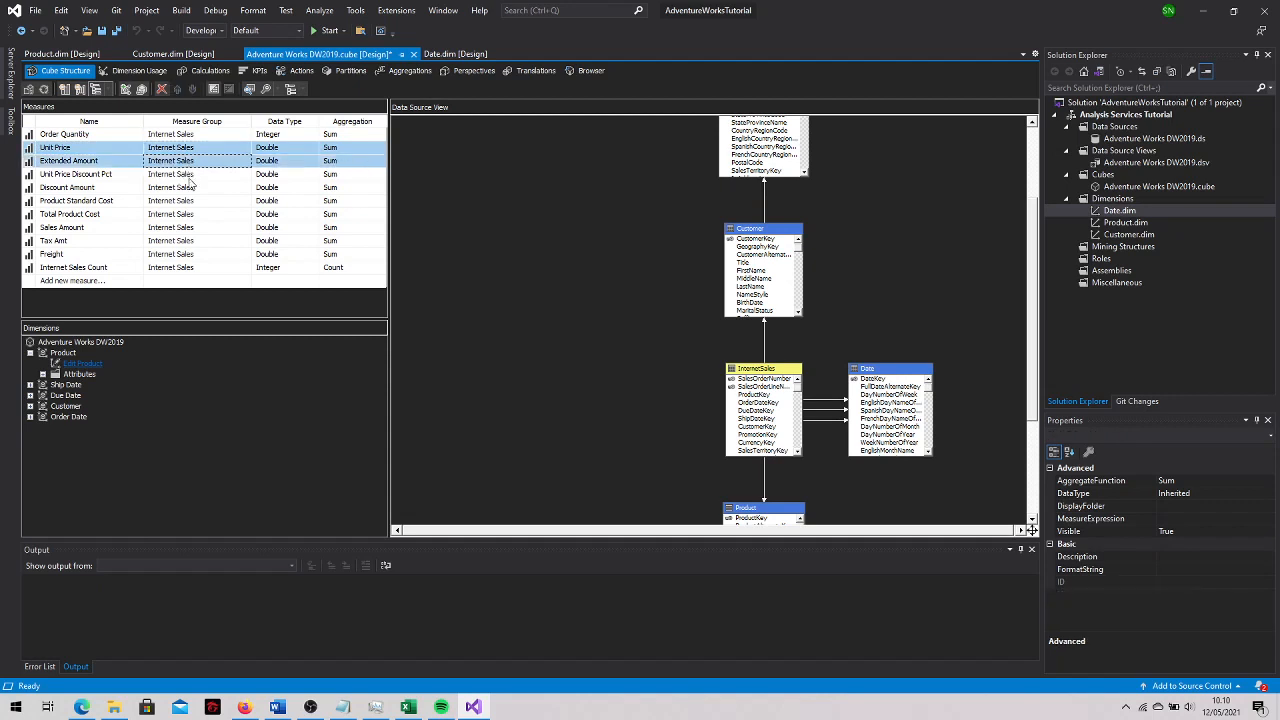
pyautogui.keyDown('ctrl'); pyautogui.click(193, 189); pyautogui.keyUp('ctrl')
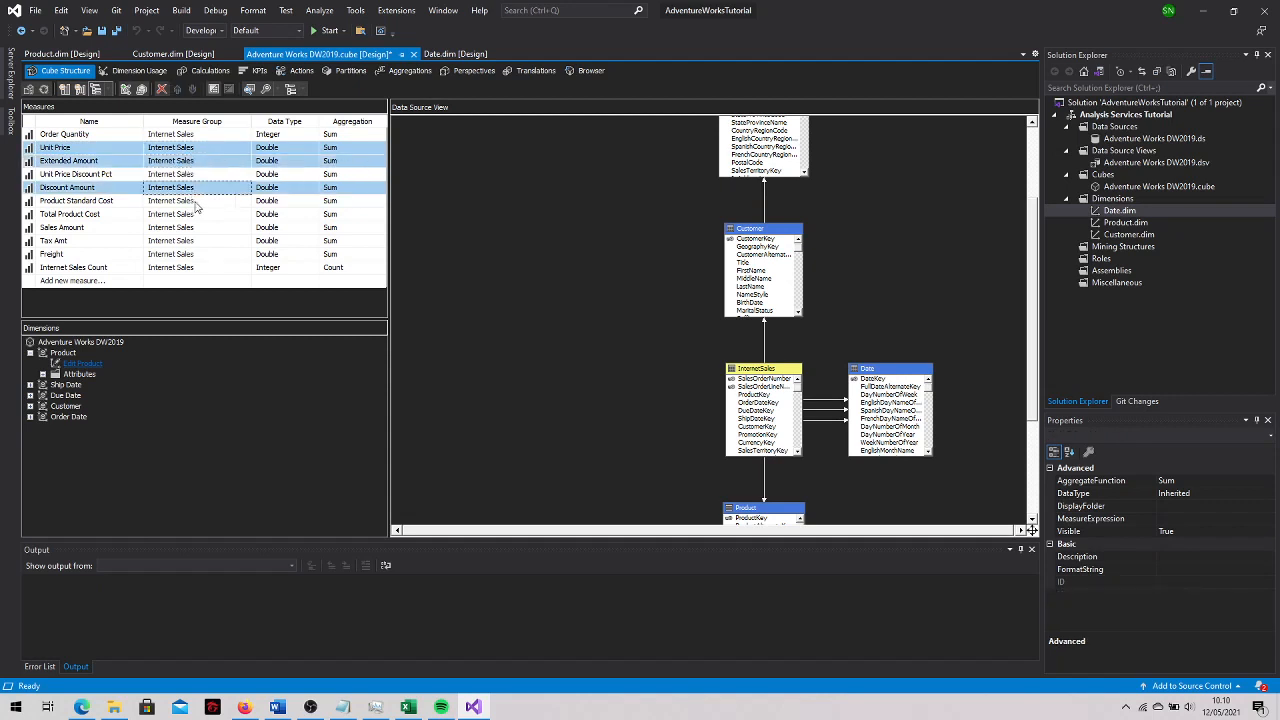
pyautogui.keyDown('ctrl'); pyautogui.click(196, 203); pyautogui.keyUp('ctrl')
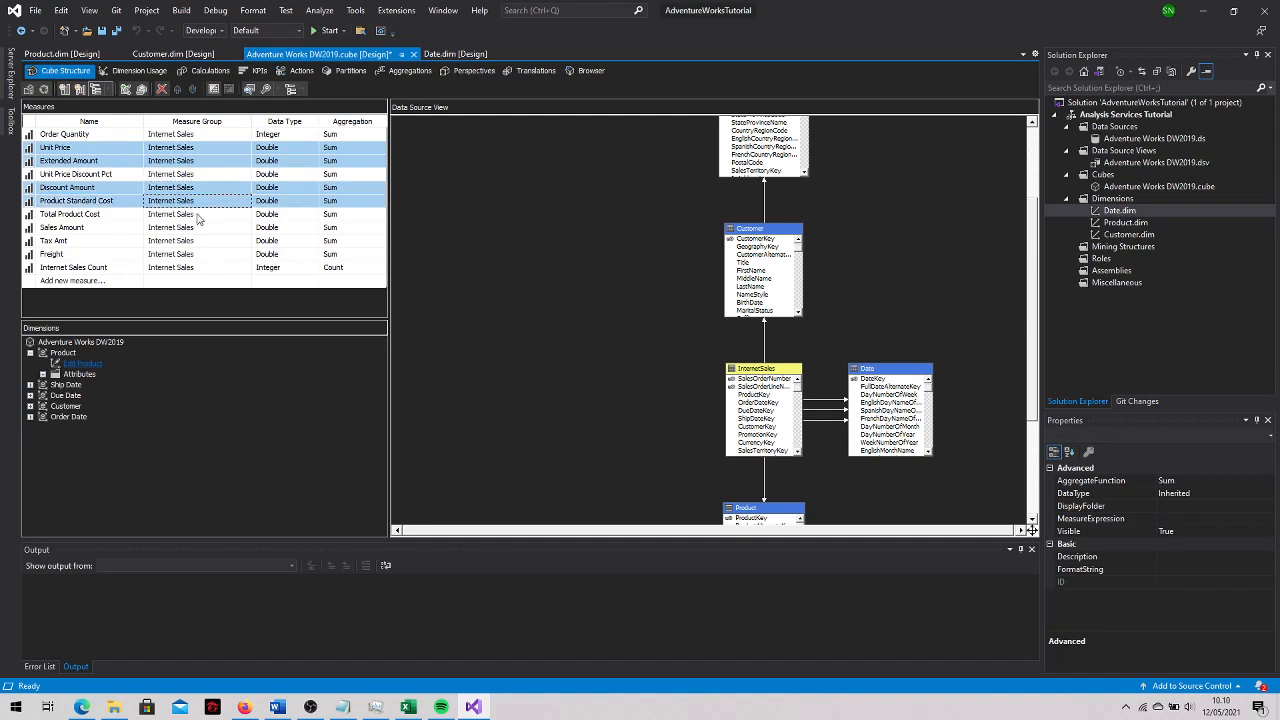
pyautogui.keyDown('ctrl'); pyautogui.click(198, 216); pyautogui.keyUp('ctrl')
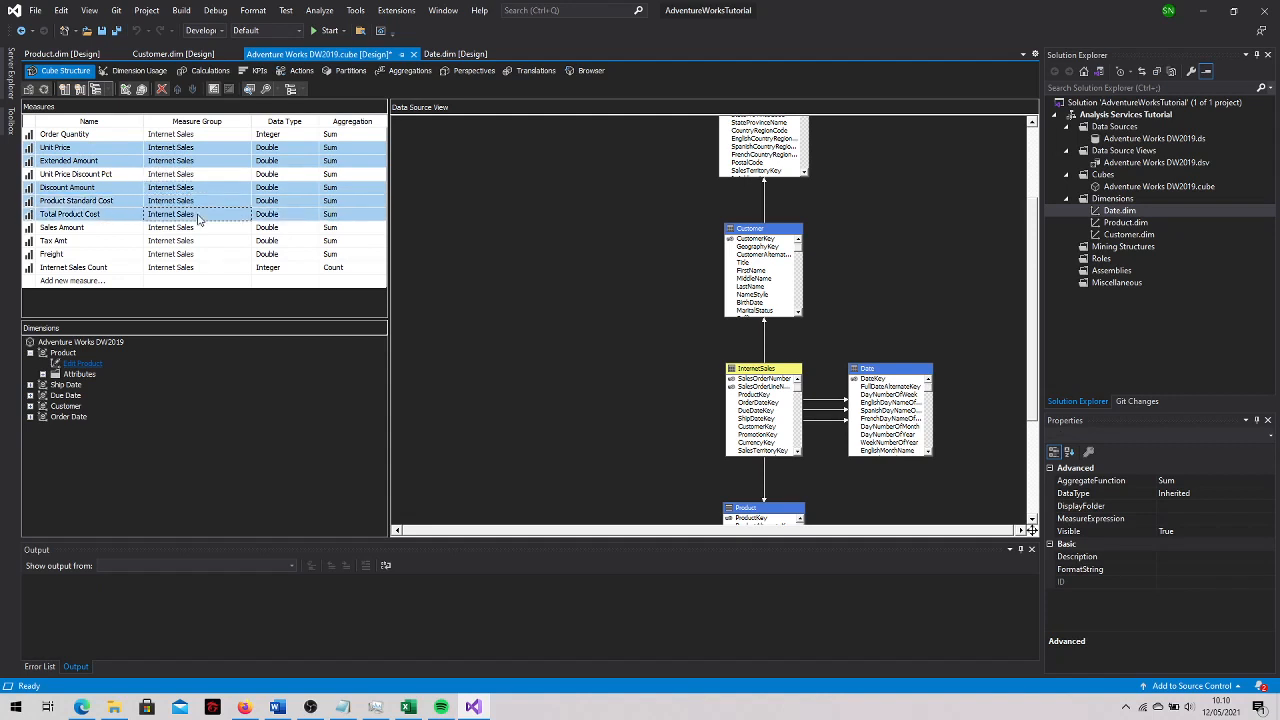
pyautogui.keyDown('ctrl'); pyautogui.click(199, 230); pyautogui.keyUp('ctrl')
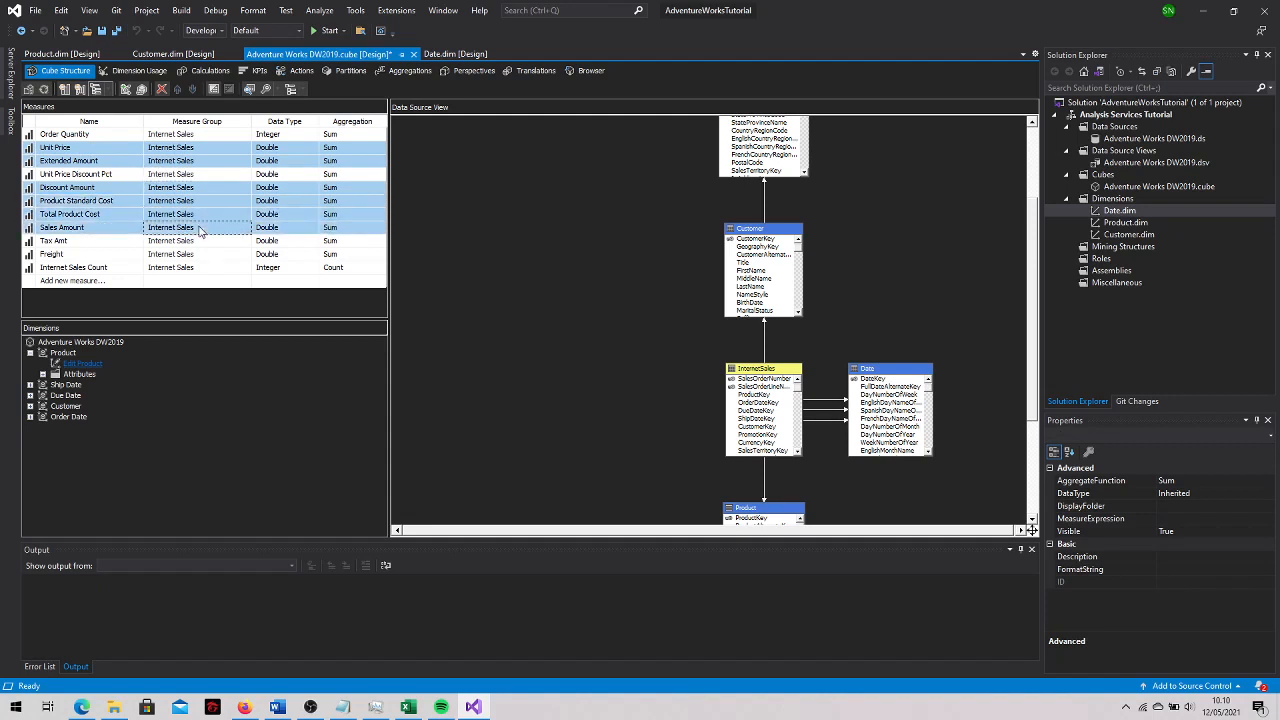
pyautogui.keyDown('ctrl'); pyautogui.click(203, 243); pyautogui.keyUp('ctrl')
pyautogui.keyDown('ctrl'); pyautogui.click(209, 256); pyautogui.keyUp('ctrl')
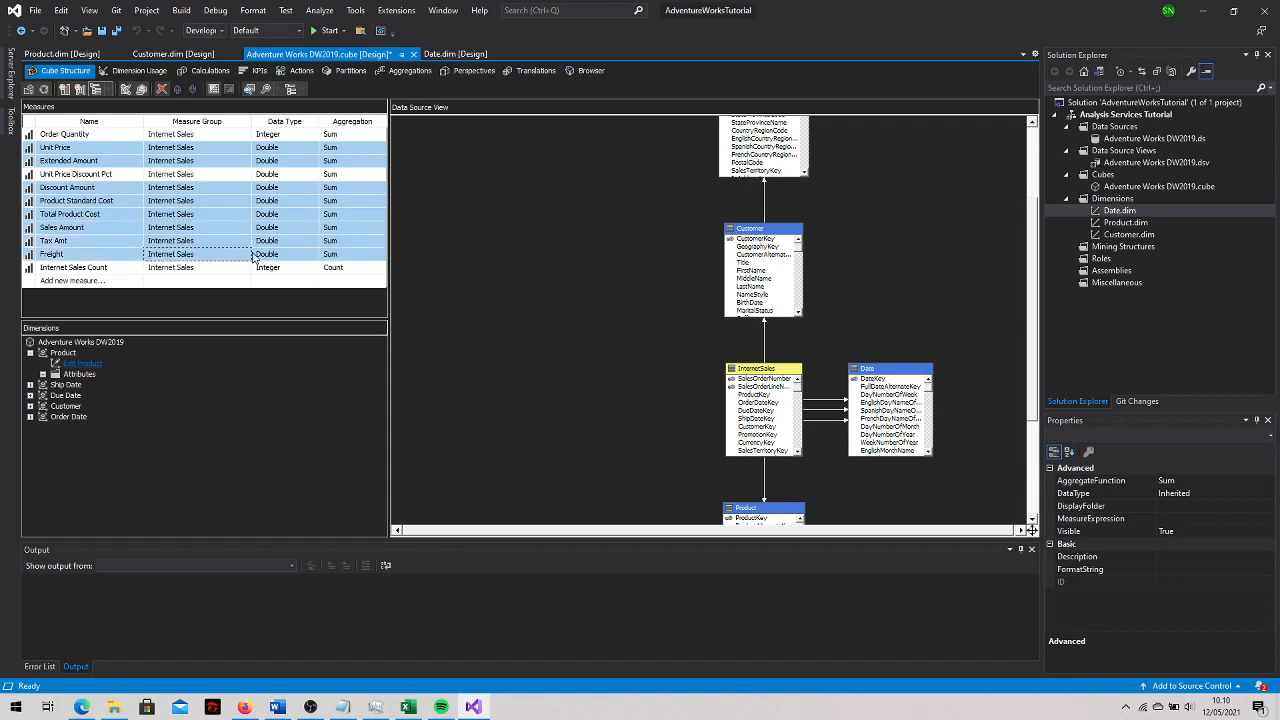
pyautogui.rightClick(364, 256)
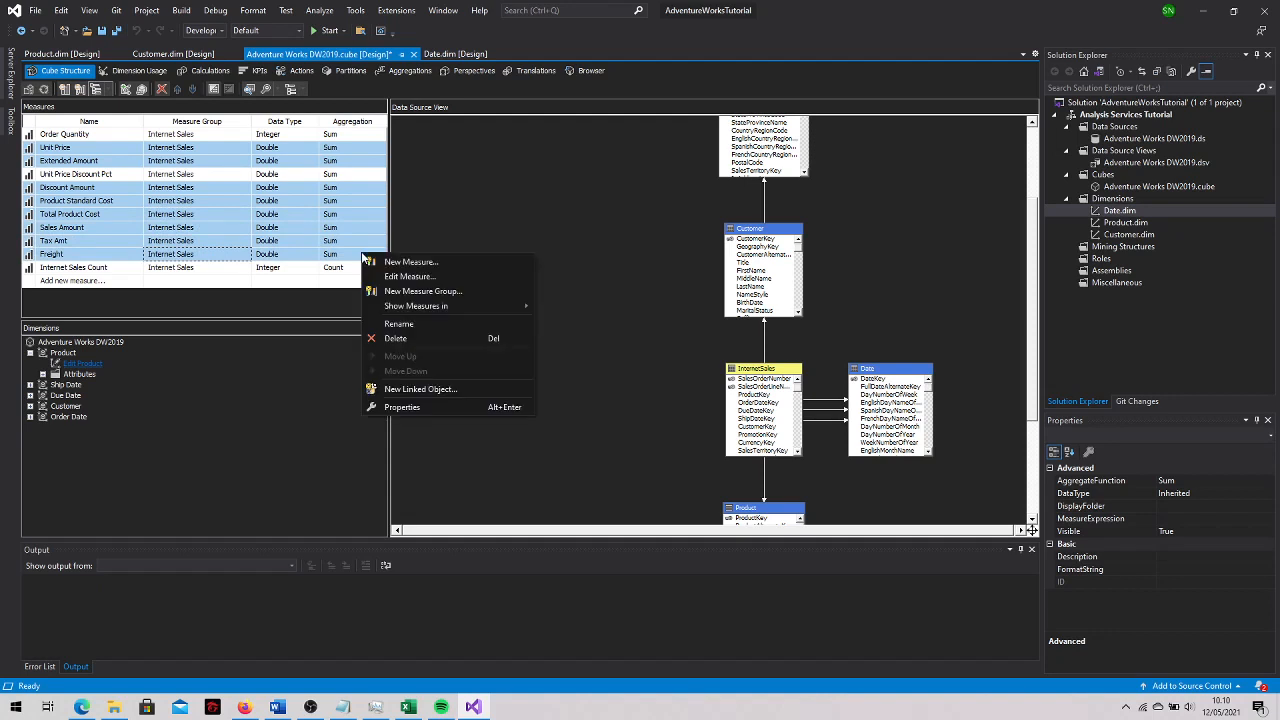
pyautogui.click(402, 407)
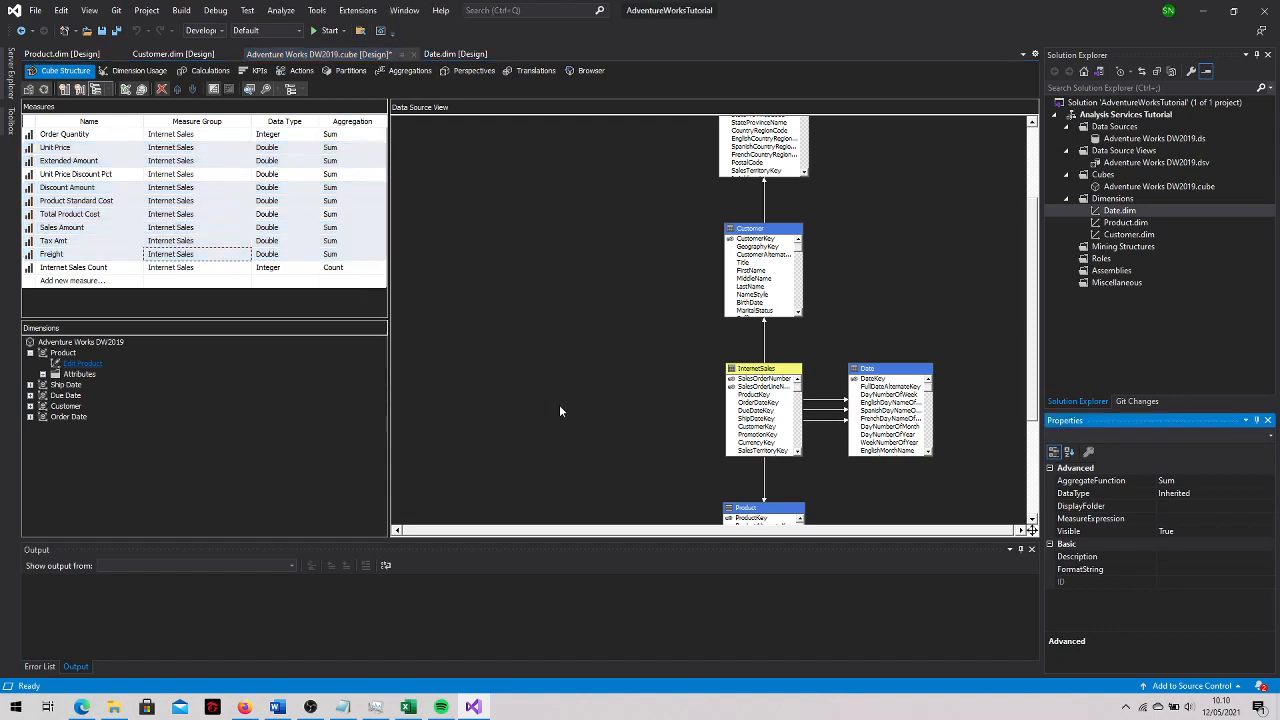
pyautogui.click(1182, 570)
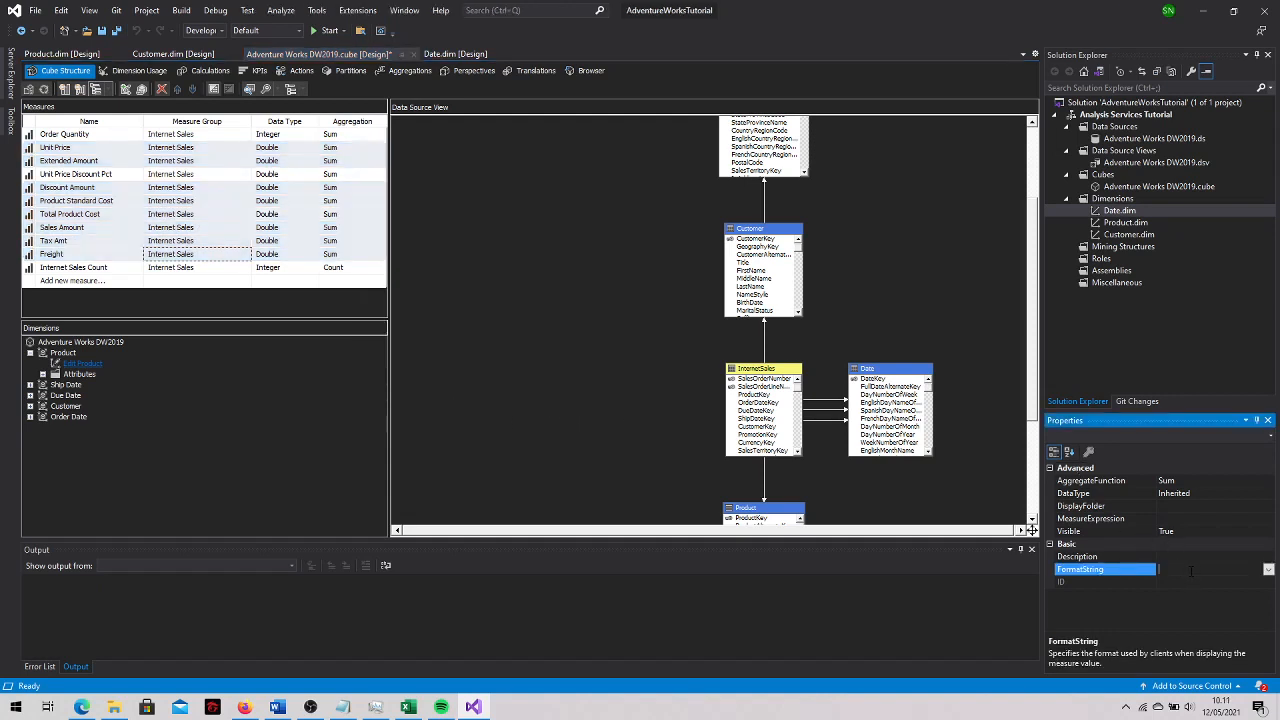
pyautogui.click(1268, 570)
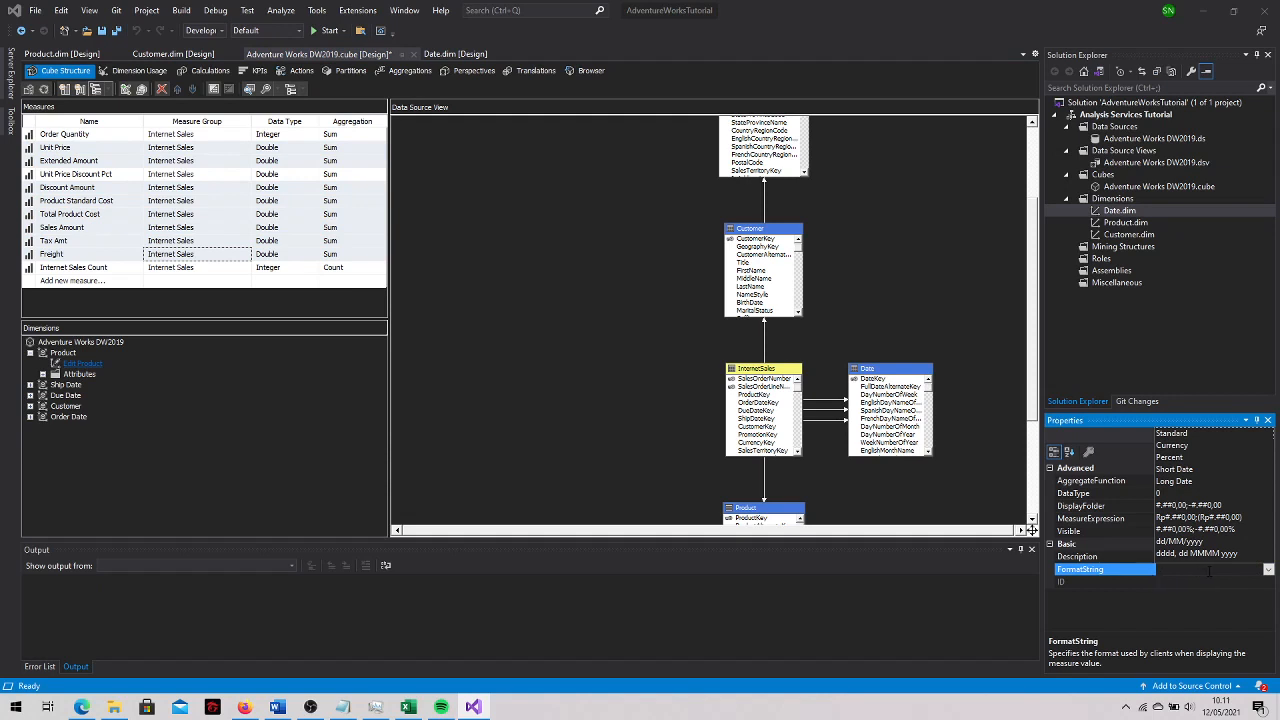
pyautogui.click(1180, 446)
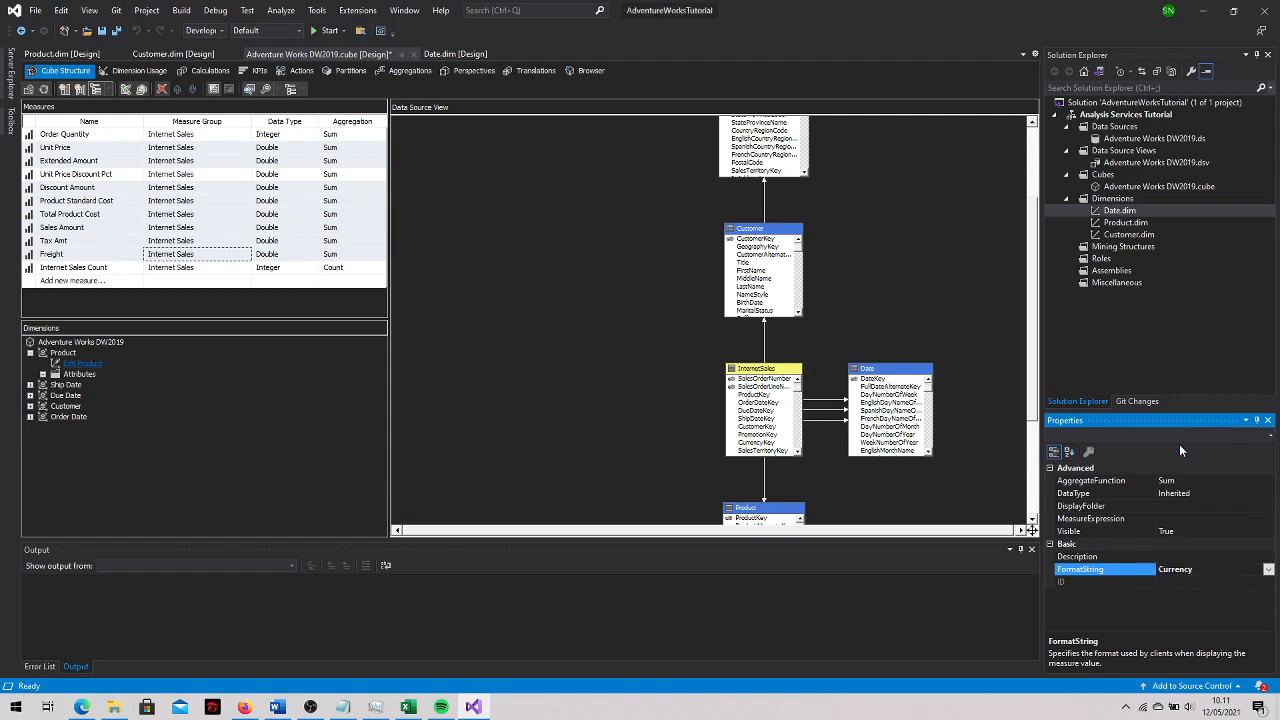
pyautogui.click(561, 295)
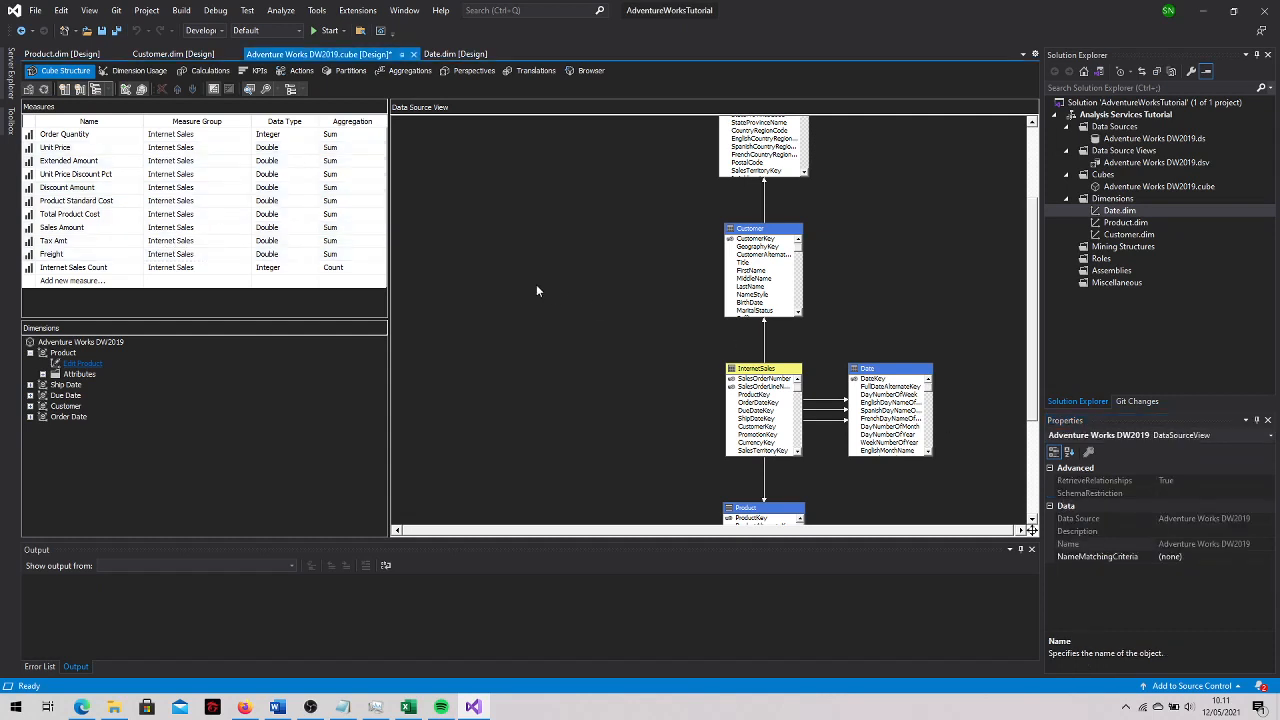
# Set the format string of the Unit Price Discount Pct measure to Percent
pyautogui.click(97, 174)
pyautogui.click(175, 179)
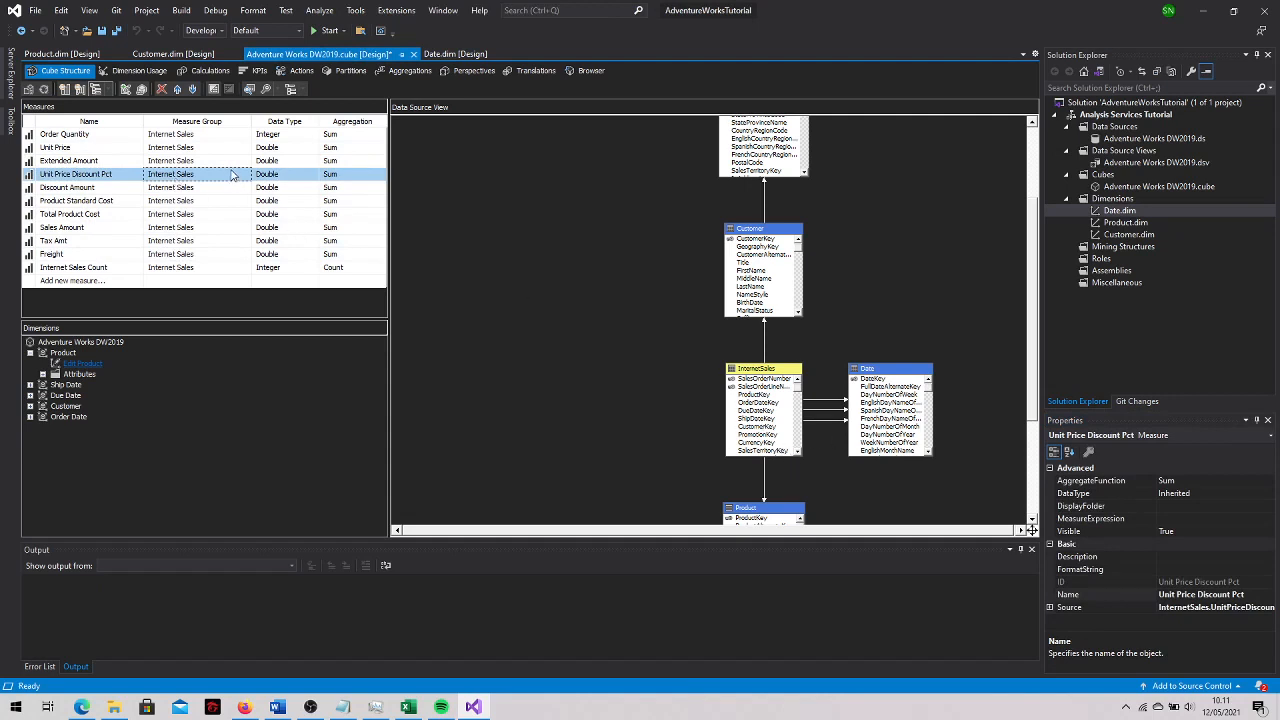
pyautogui.click(1208, 569)
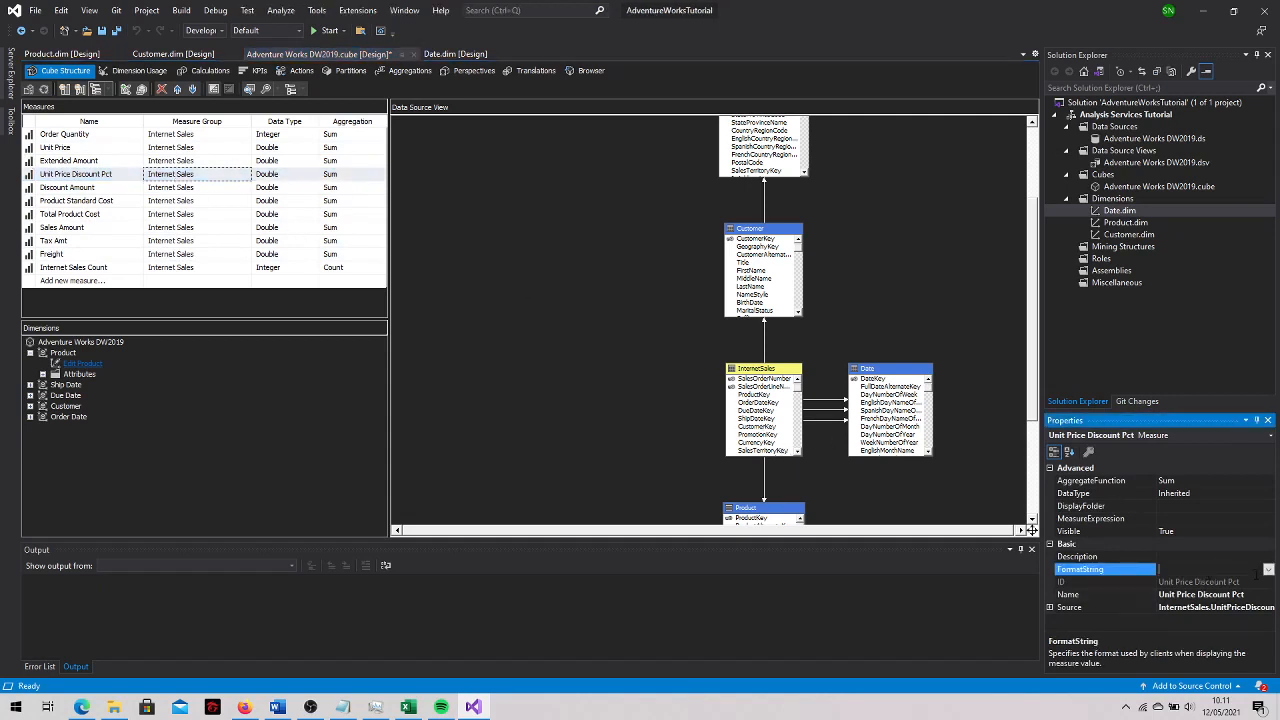
pyautogui.click(1267, 569)
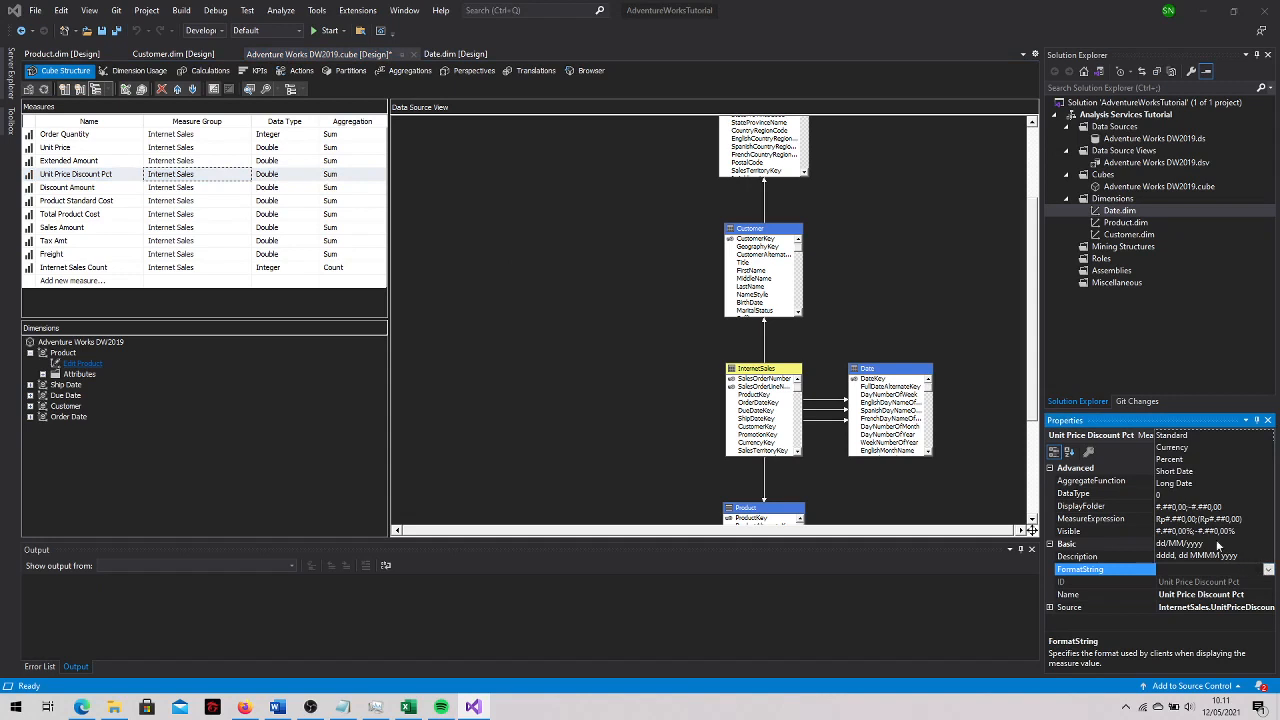
pyautogui.click(1171, 460)
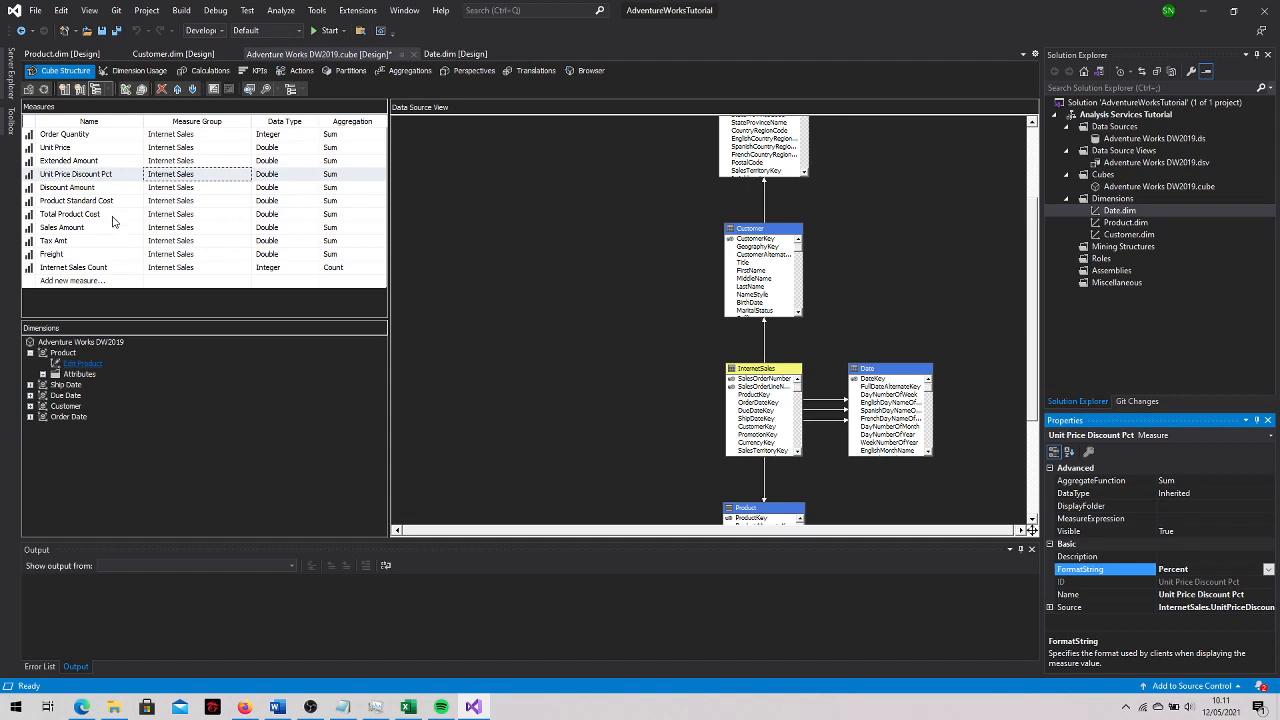
# Show the cube's measures as a tree and rename the Unit Price Discount Pct measure to Unit Price Discount Percentage
pyautogui.click(108, 88)
pyautogui.click(108, 88)
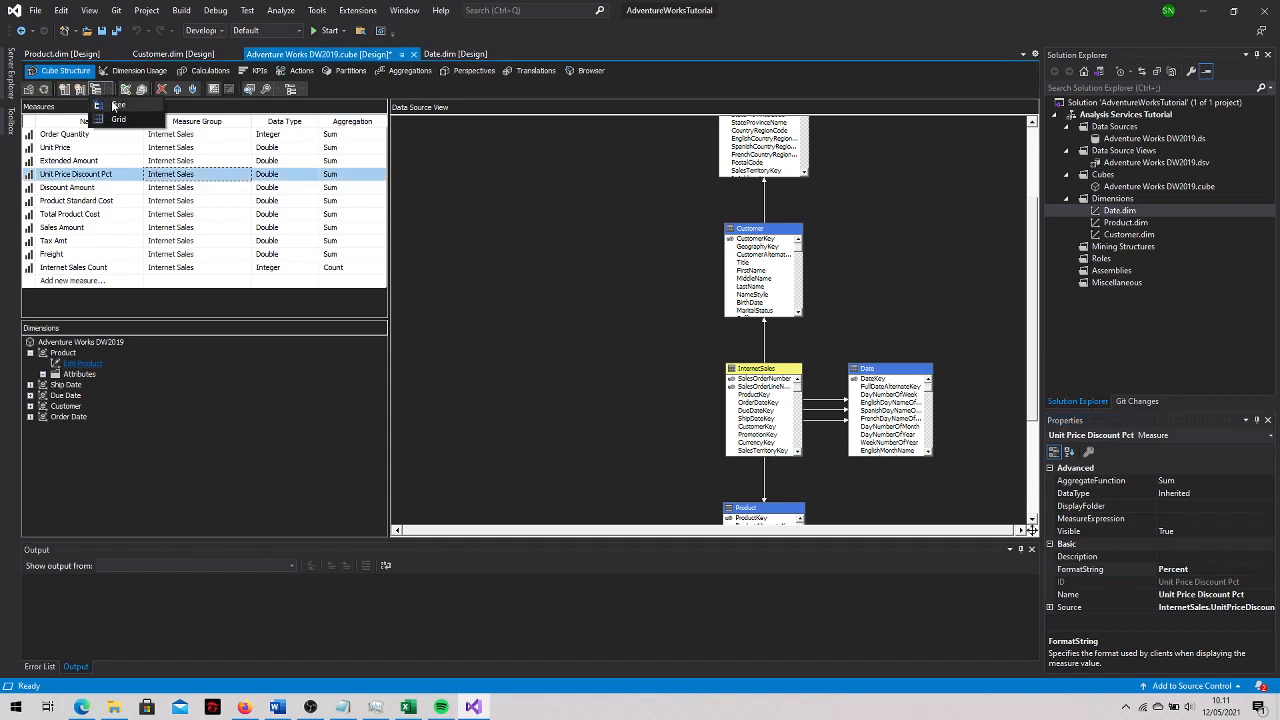
pyautogui.click(117, 105)
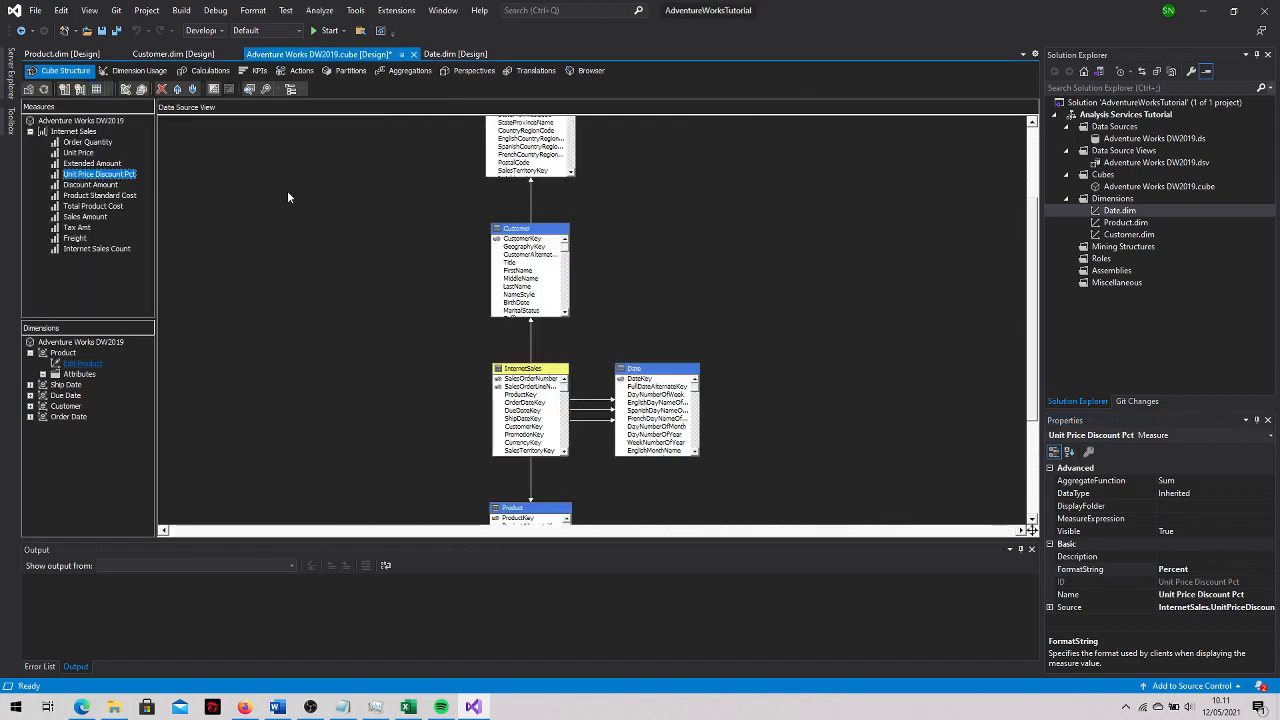
pyautogui.rightClick(128, 179)
pyautogui.click(250, 331)
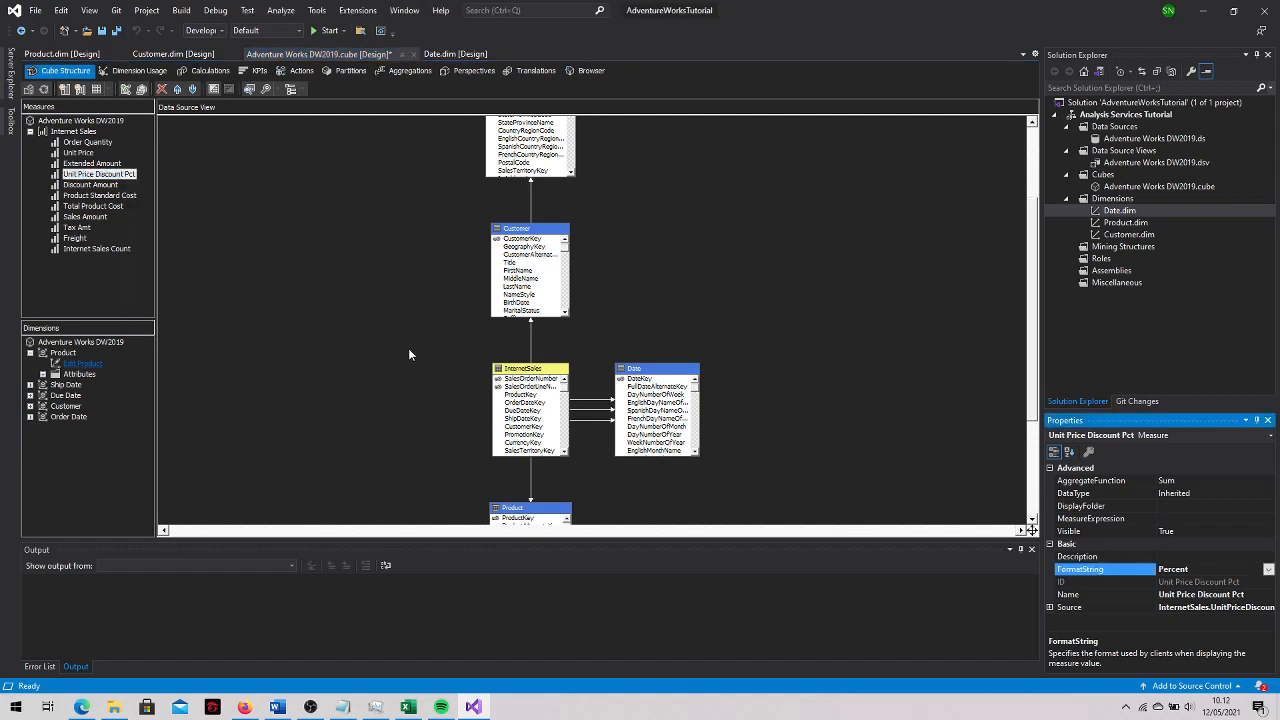
pyautogui.click(1246, 596)
pyautogui.press('BackSpace')
pyautogui.press('BackSpace')
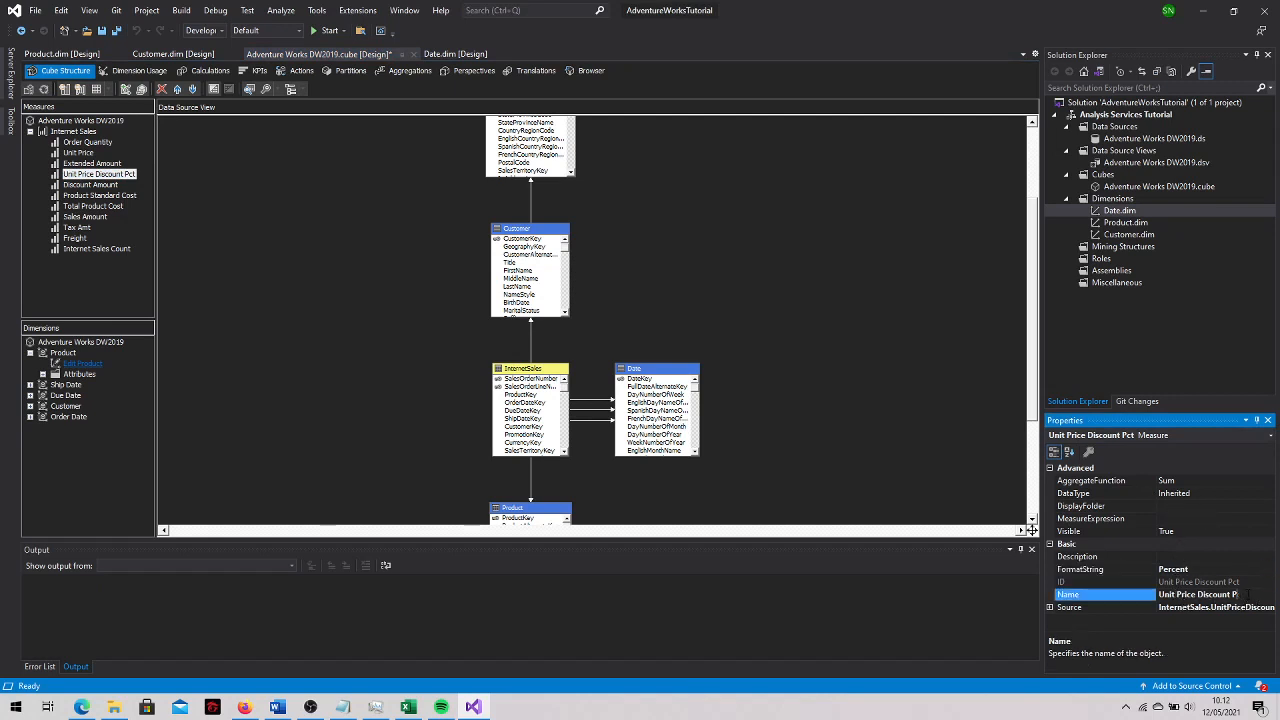
pyautogui.write('ercentage')
pyautogui.press('Return')
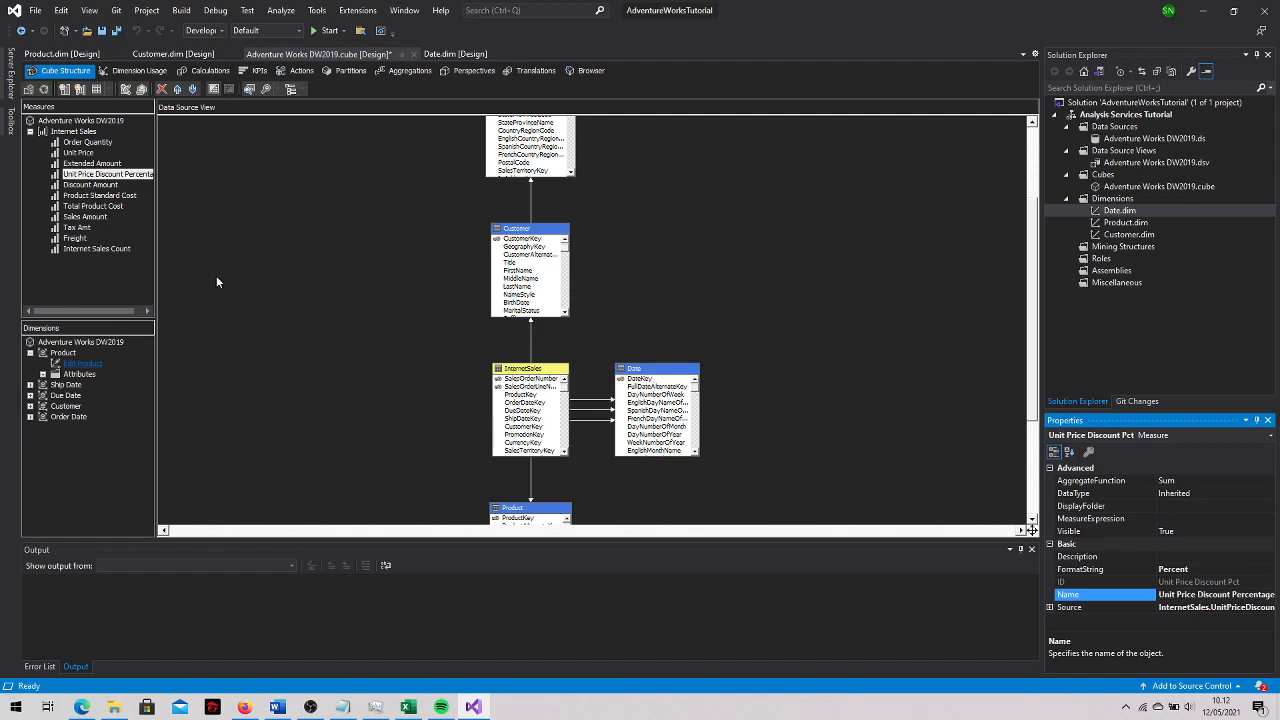
# Rename the Tax Amt measure to Tax Amount
pyautogui.click(88, 230)
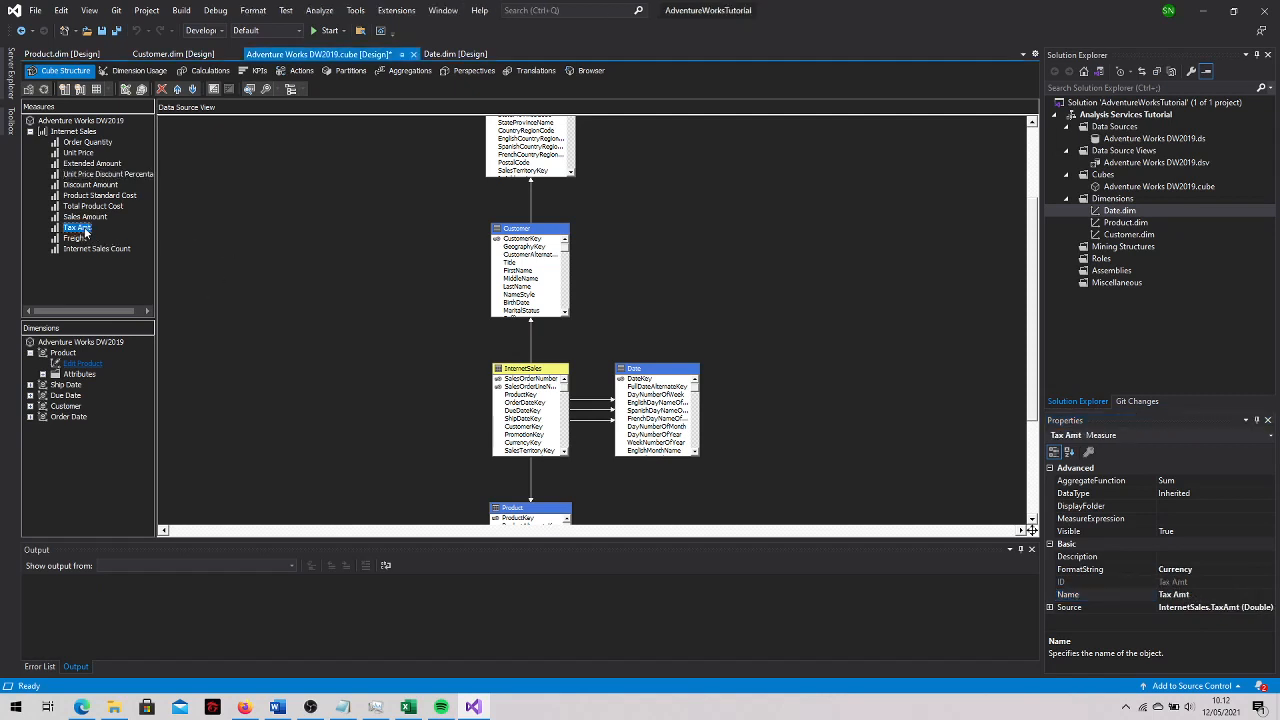
pyautogui.rightClick(84, 227)
pyautogui.click(162, 382)
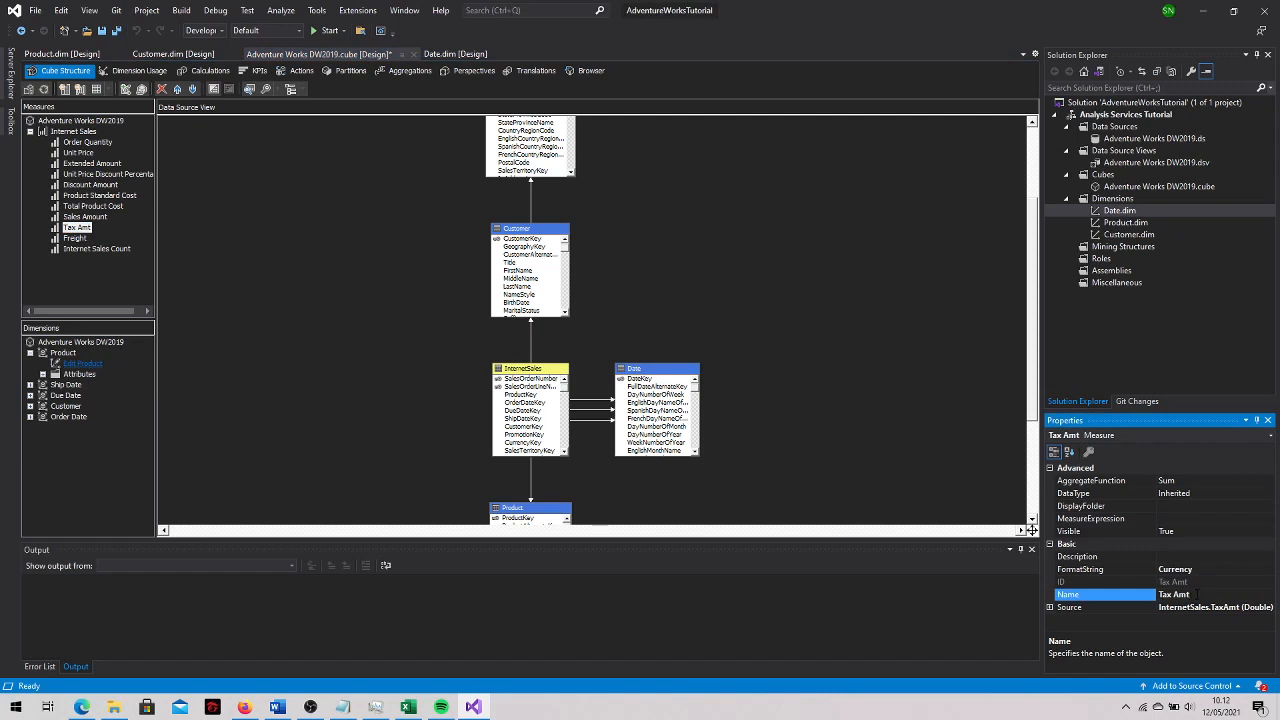
pyautogui.write('ount')
pyautogui.press('Return')
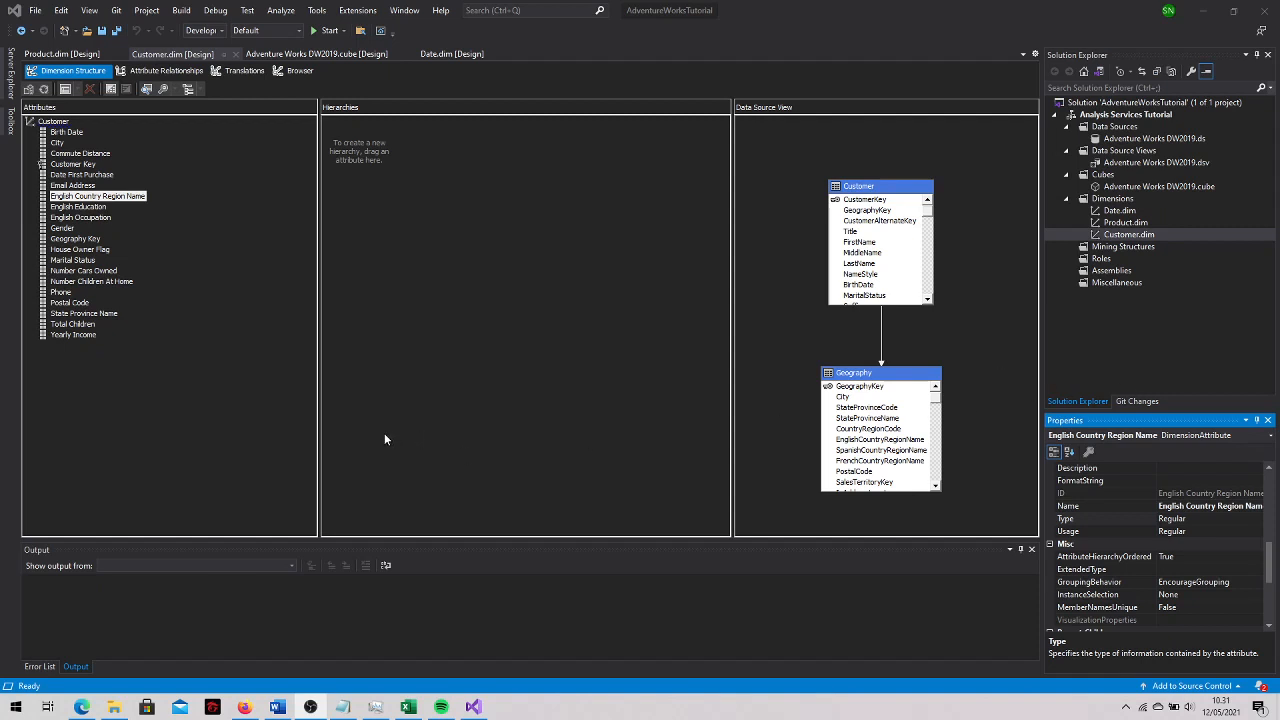
# Rename the English Country Region Name attribute of the Customer dimension to Country-Region
pyautogui.rightClick(70, 200)
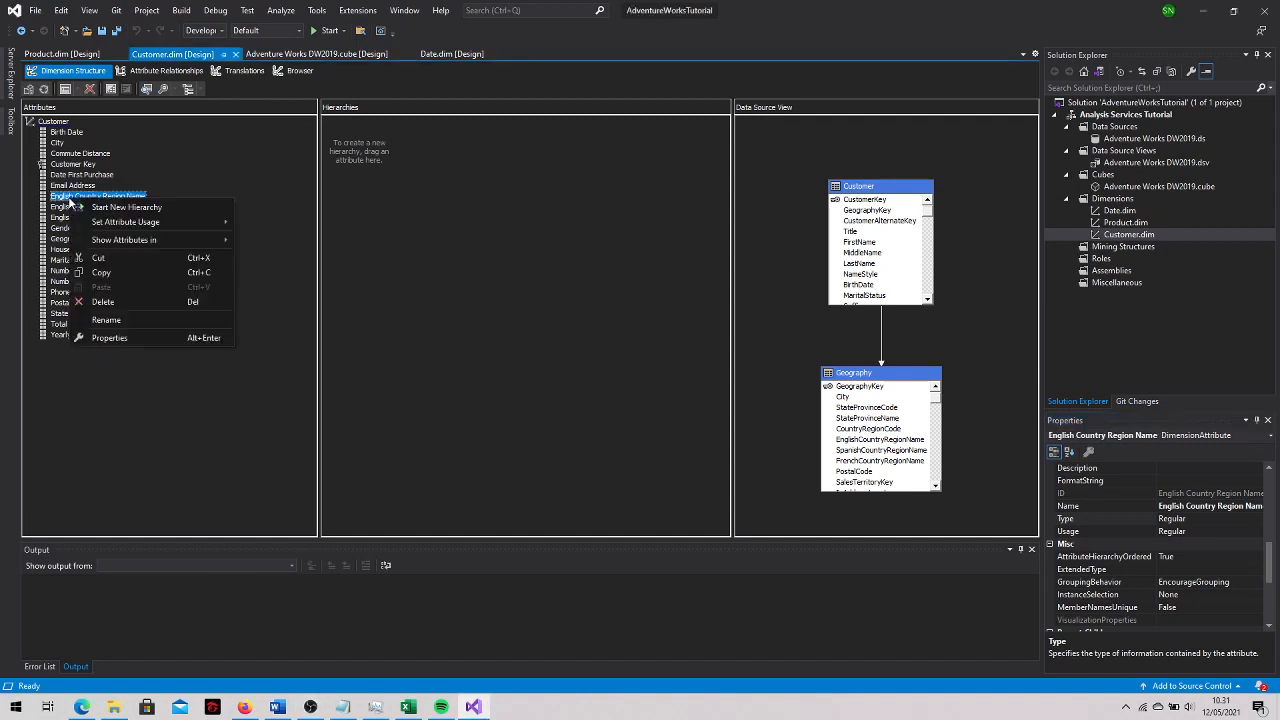
pyautogui.click(123, 324)
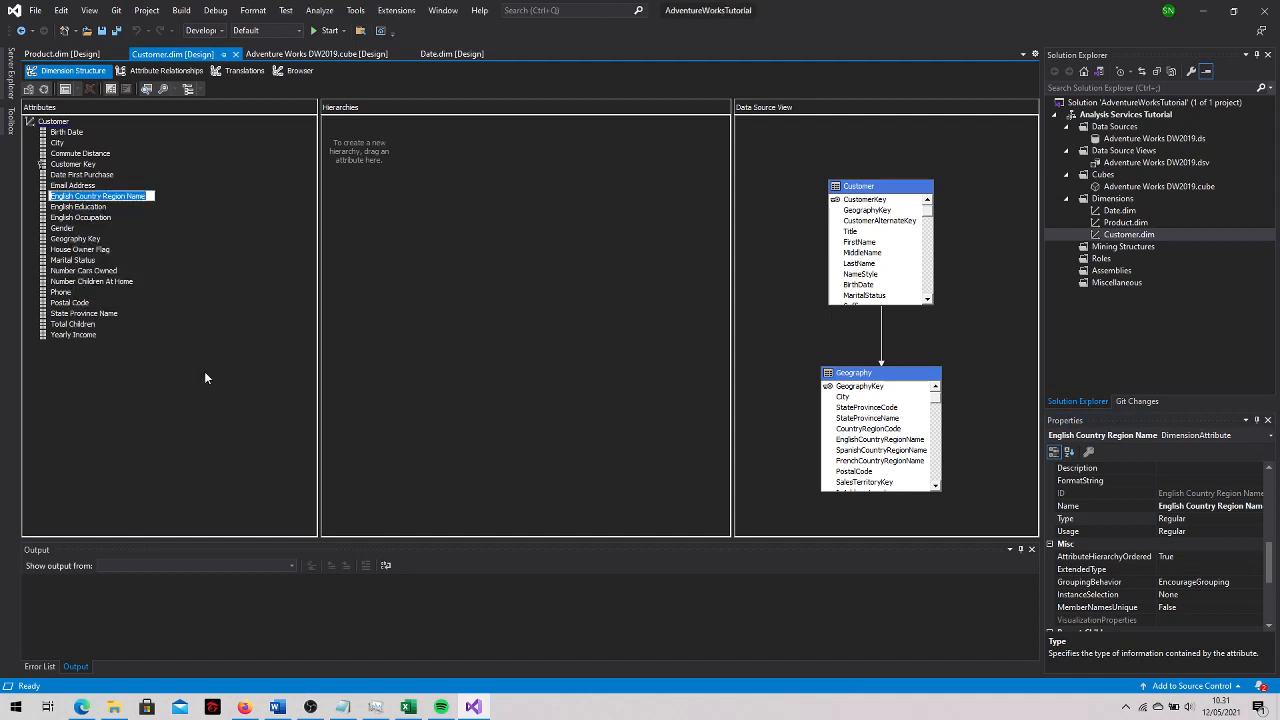
pyautogui.write('Coun')
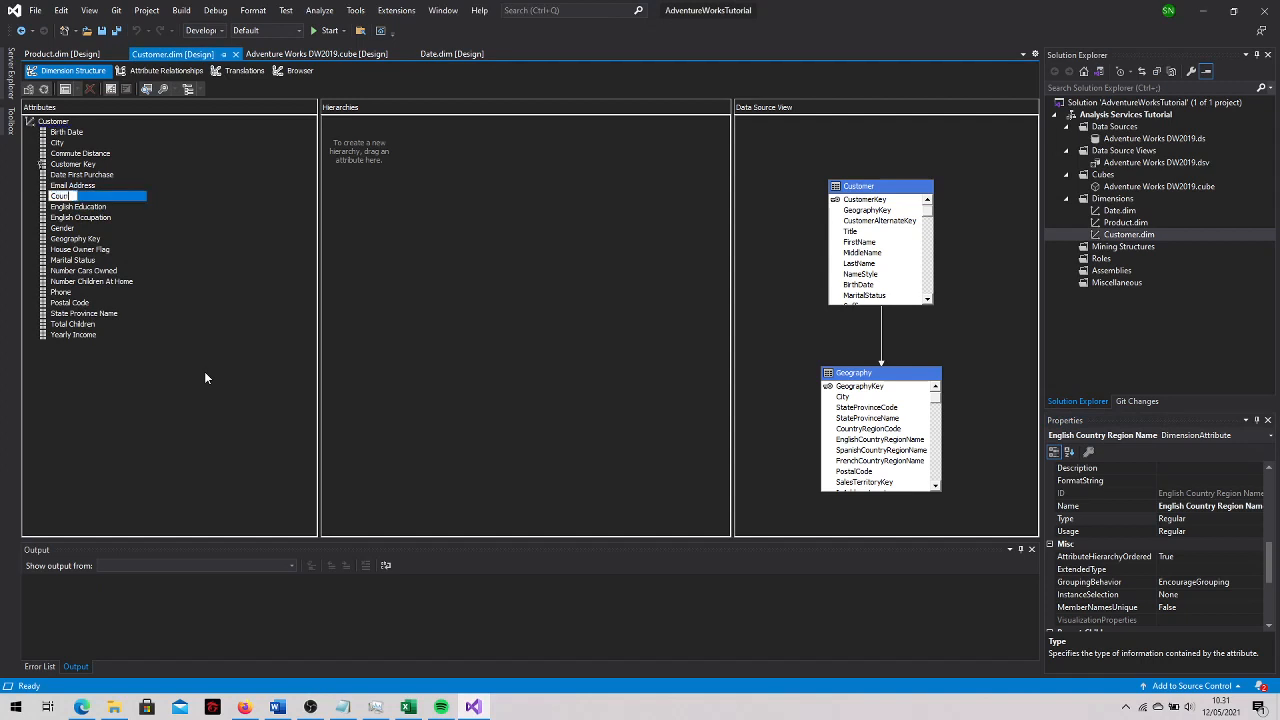
pyautogui.write('try-Region')
pyautogui.press('BackSpace')
pyautogui.press('BackSpace')
pyautogui.press('BackSpace')
pyautogui.write('on')
pyautogui.press('Return')
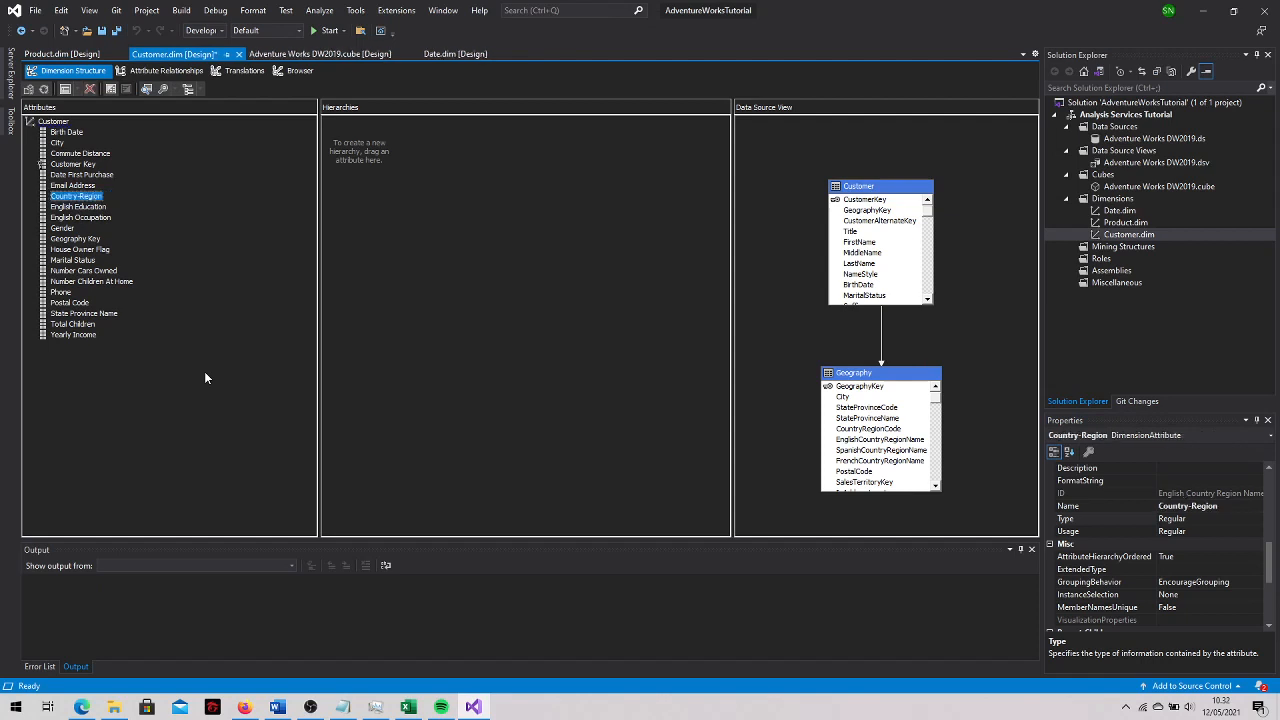
# Rename the English Education attribute of the Customer dimension to Education
pyautogui.rightClick(93, 208)
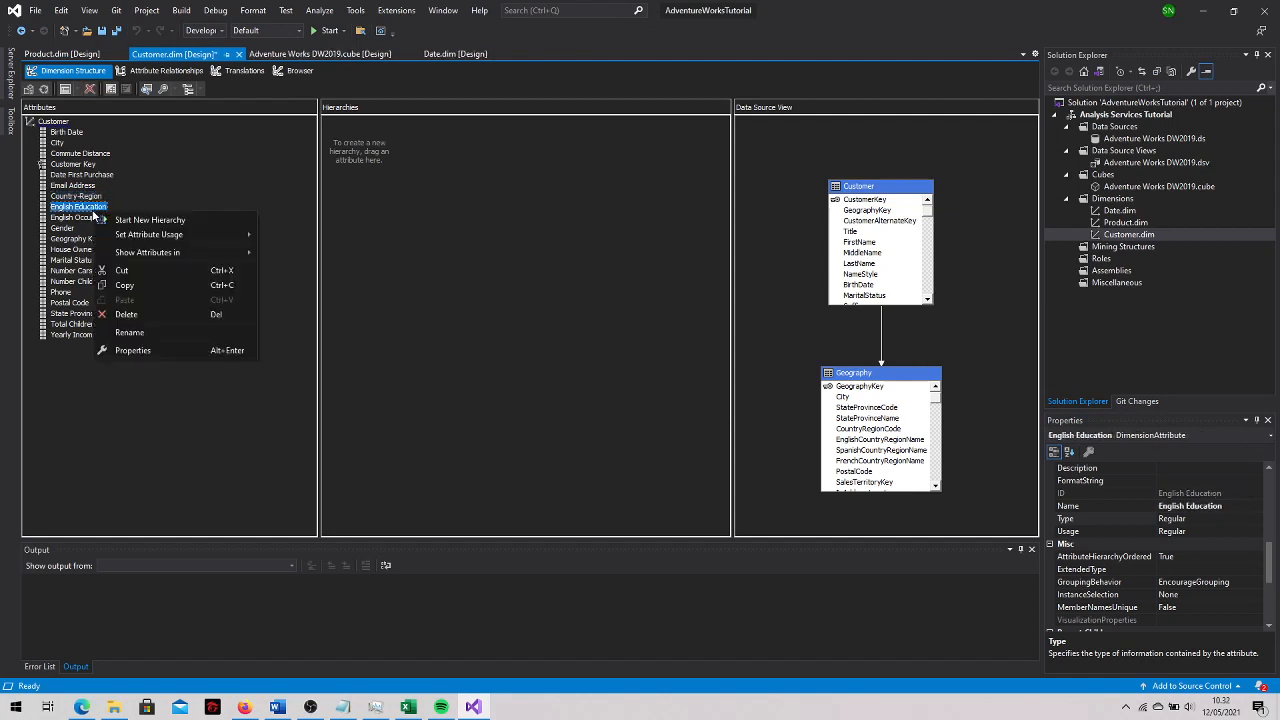
pyautogui.click(152, 334)
pyautogui.write('Educatio')
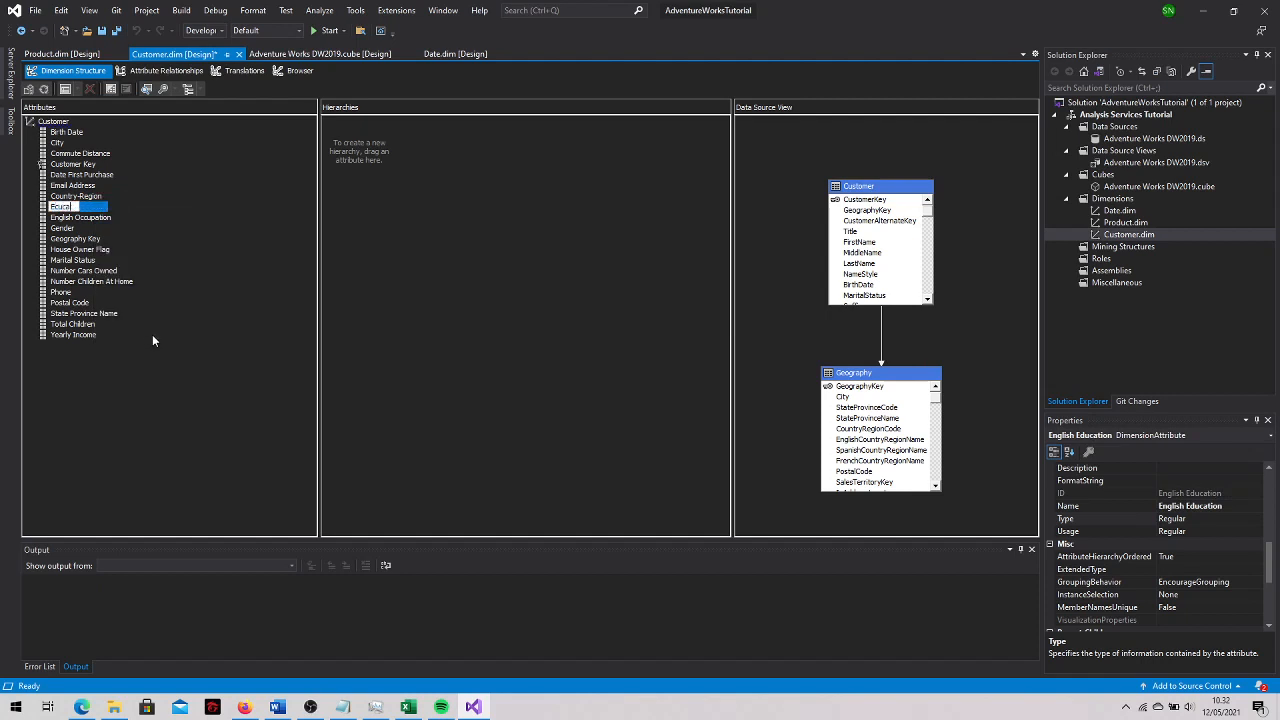
pyautogui.write('n')
pyautogui.press('Return')
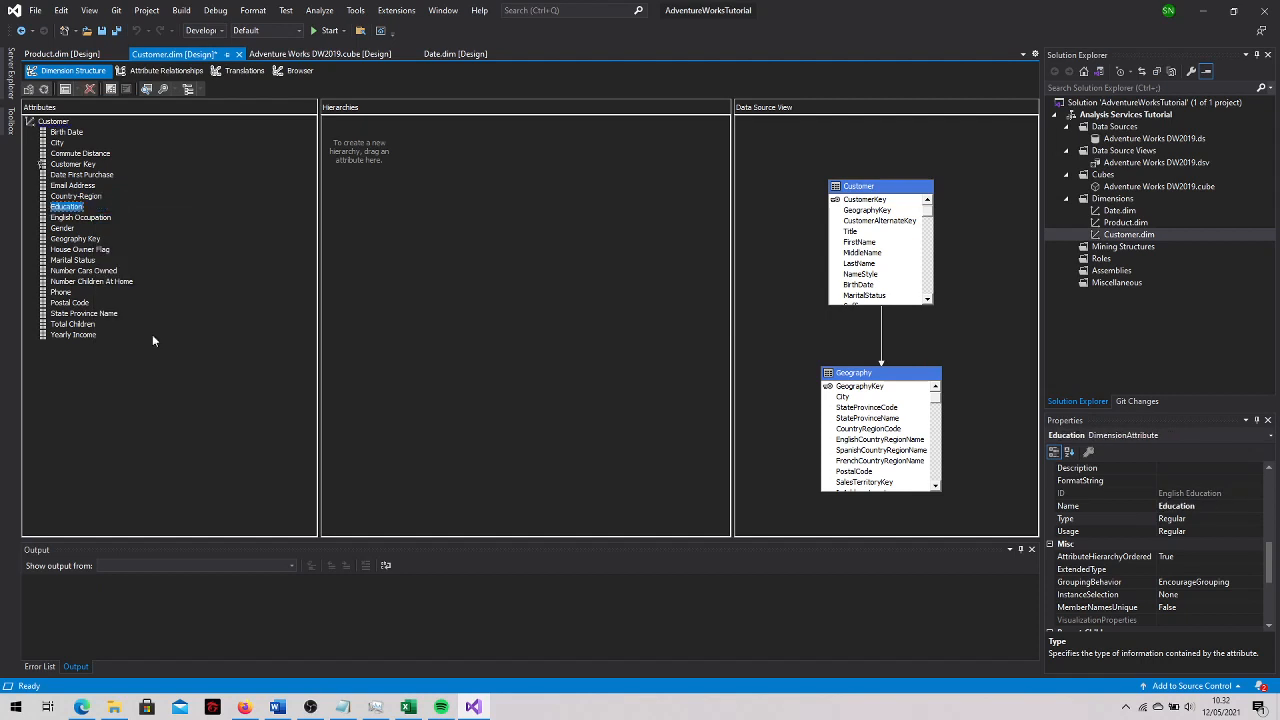
# Rename the English Occupation attribute of the Customer dimension to Occupation
pyautogui.rightClick(87, 216)
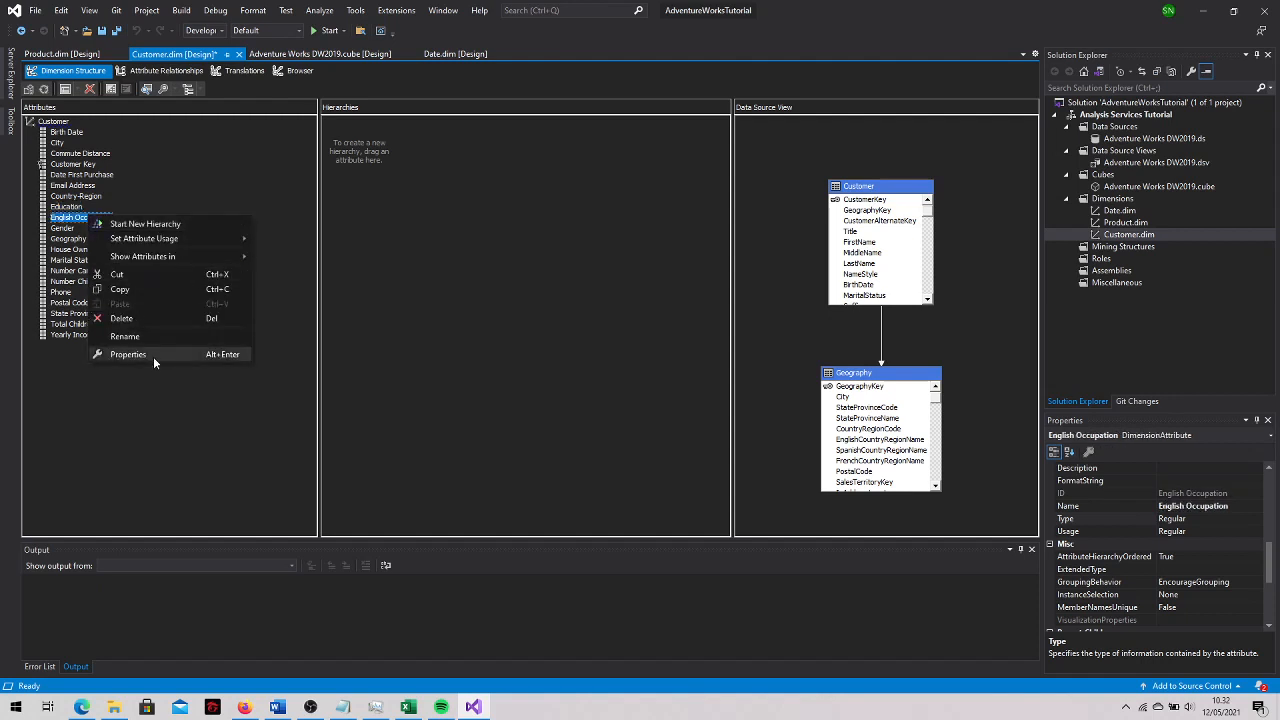
pyautogui.click(153, 335)
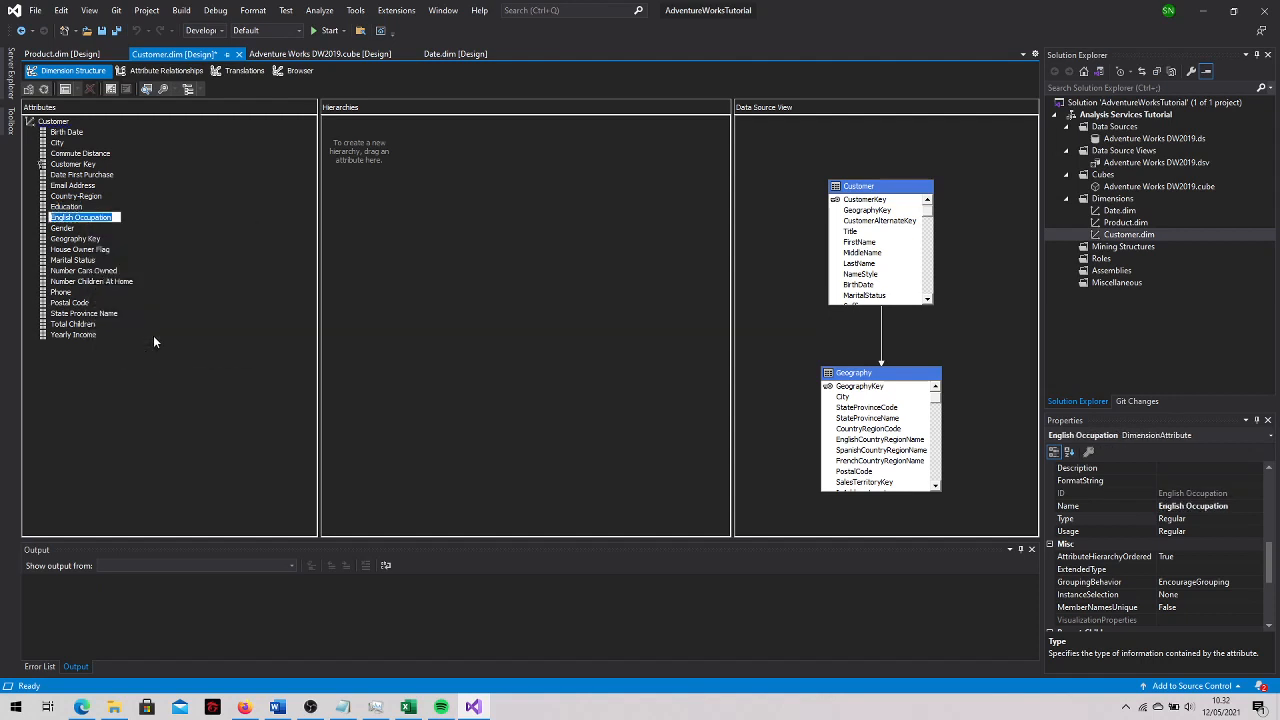
pyautogui.write('Occupation')
pyautogui.press('Return')
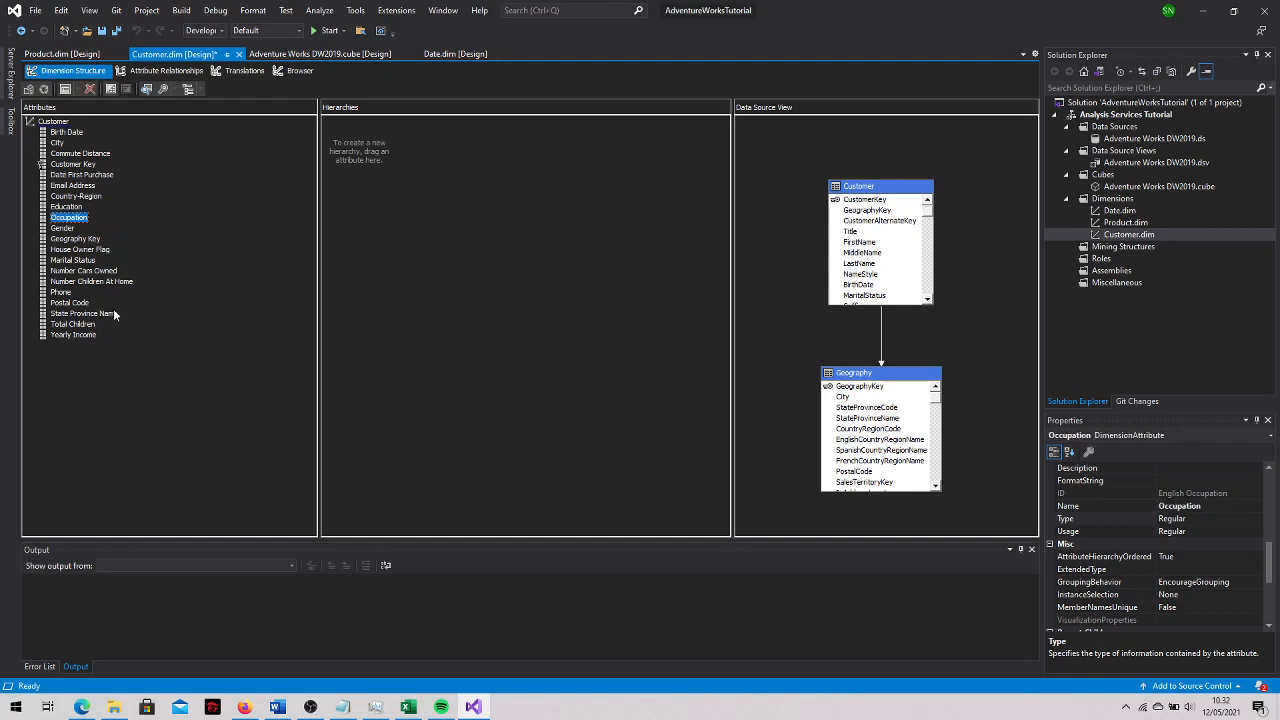
# Rename the State Province Name attribute of the Customer dimension to State-Province
pyautogui.rightClick(113, 313)
pyautogui.click(182, 438)
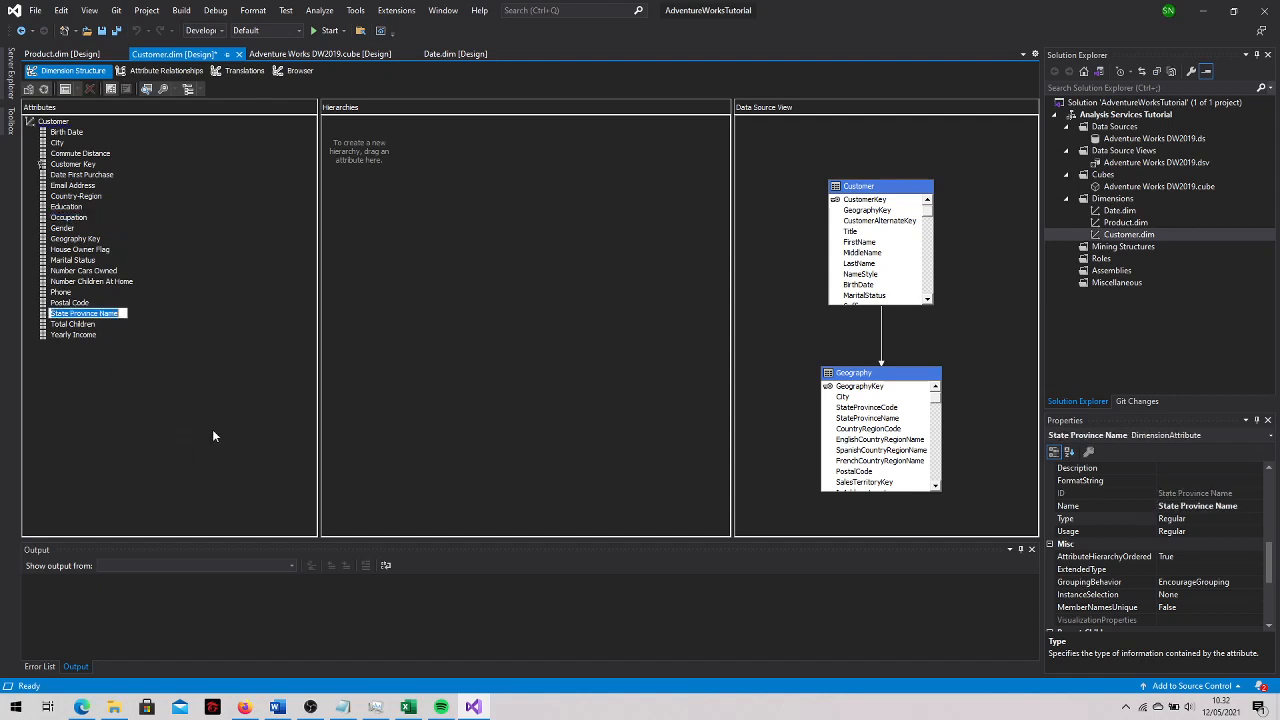
pyautogui.write('State-Province')
pyautogui.press('Return')
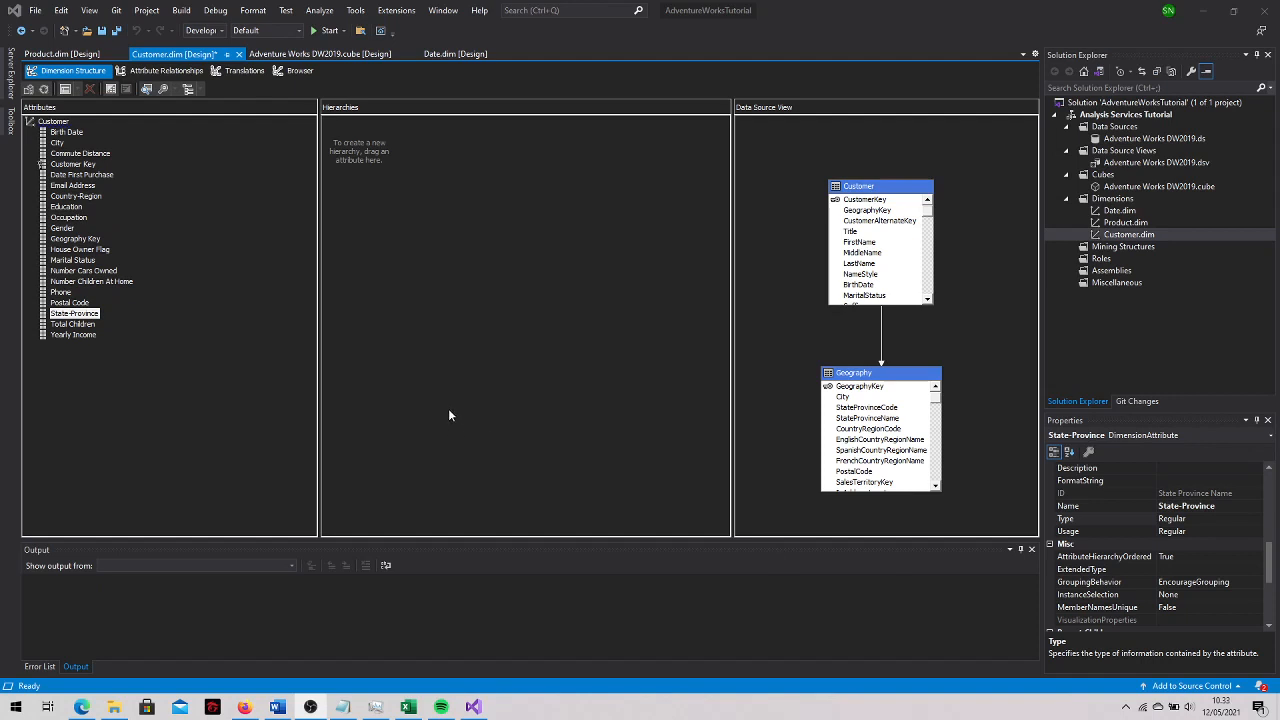
pyautogui.click(66, 198)
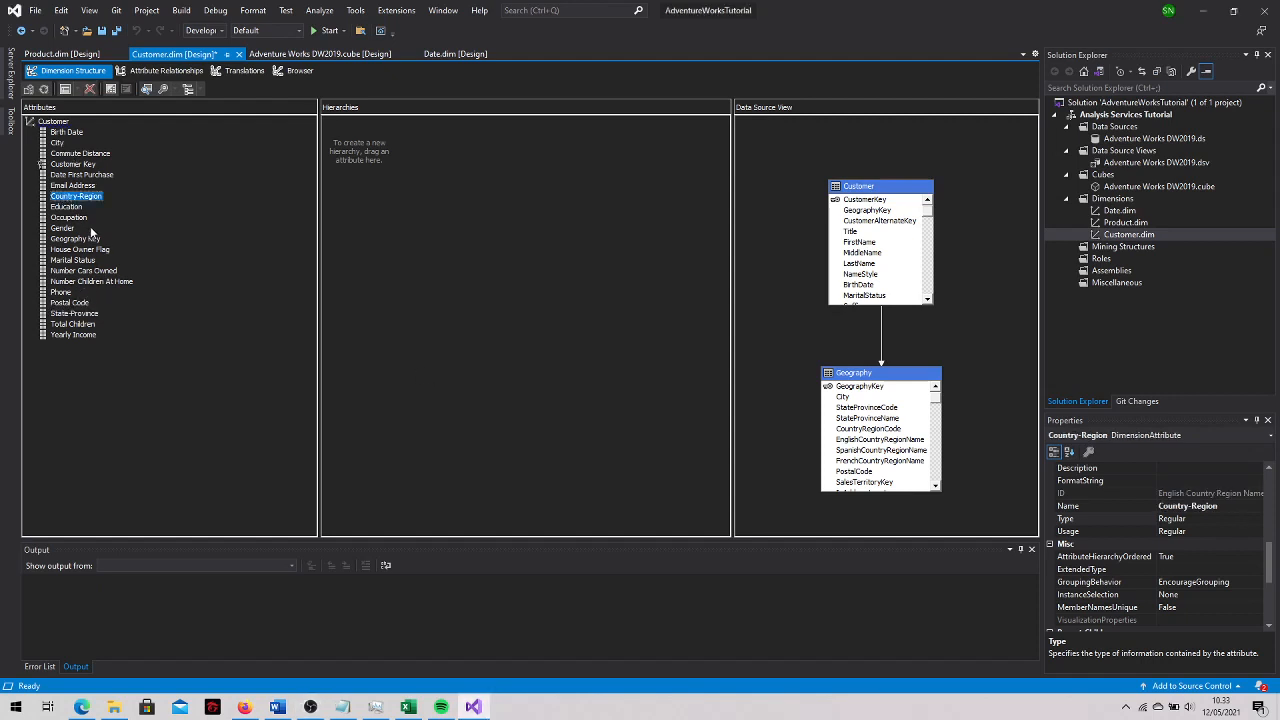
pyautogui.keyDown('ctrl'); pyautogui.click(58, 143); pyautogui.keyUp('ctrl')
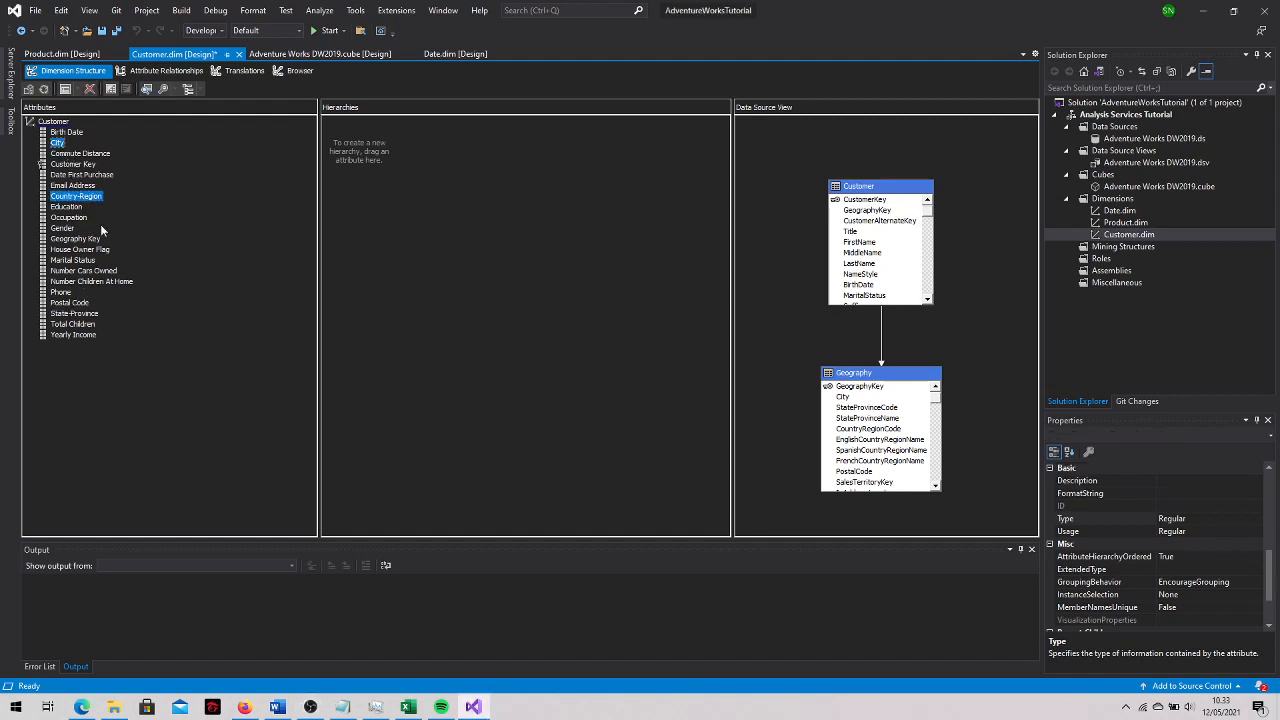
pyautogui.keyDown('ctrl'); pyautogui.click(74, 313); pyautogui.keyUp('ctrl')
pyautogui.click(285, 352)
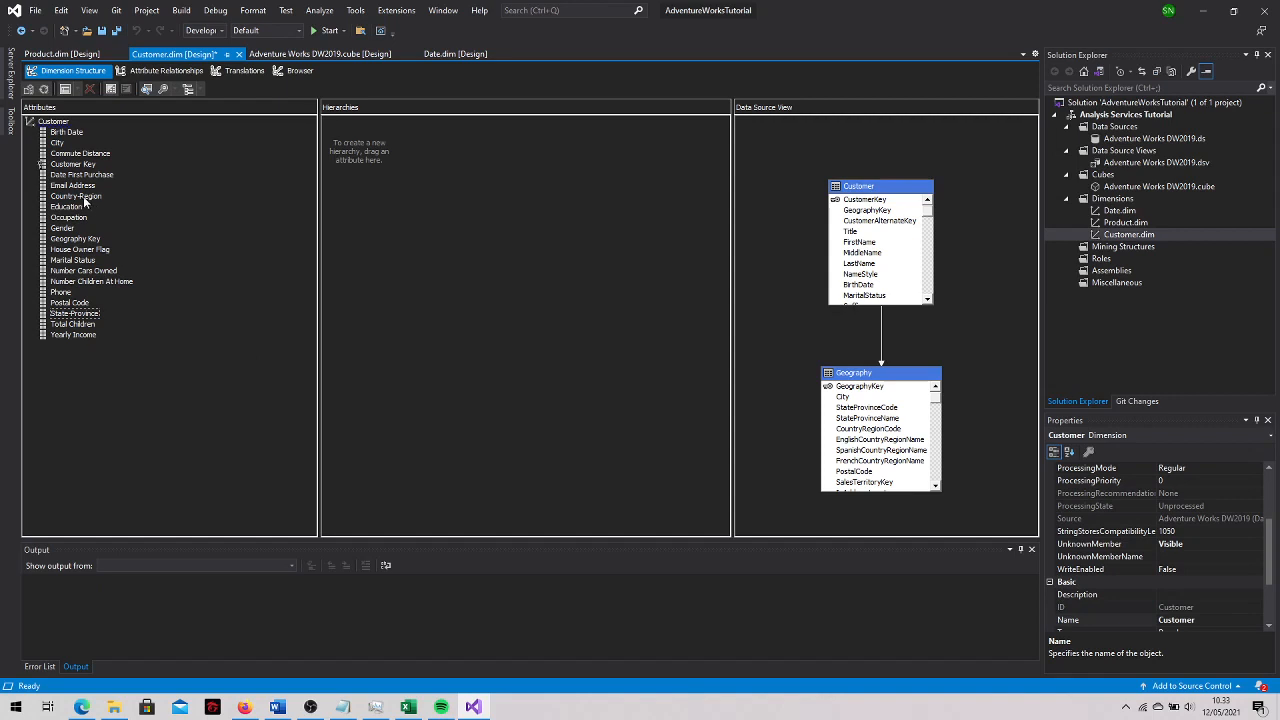
# Create a hierarchy in the Customer dimension with the levels Country-Region, State-Province and City, in that order
pyautogui.click(72, 198)
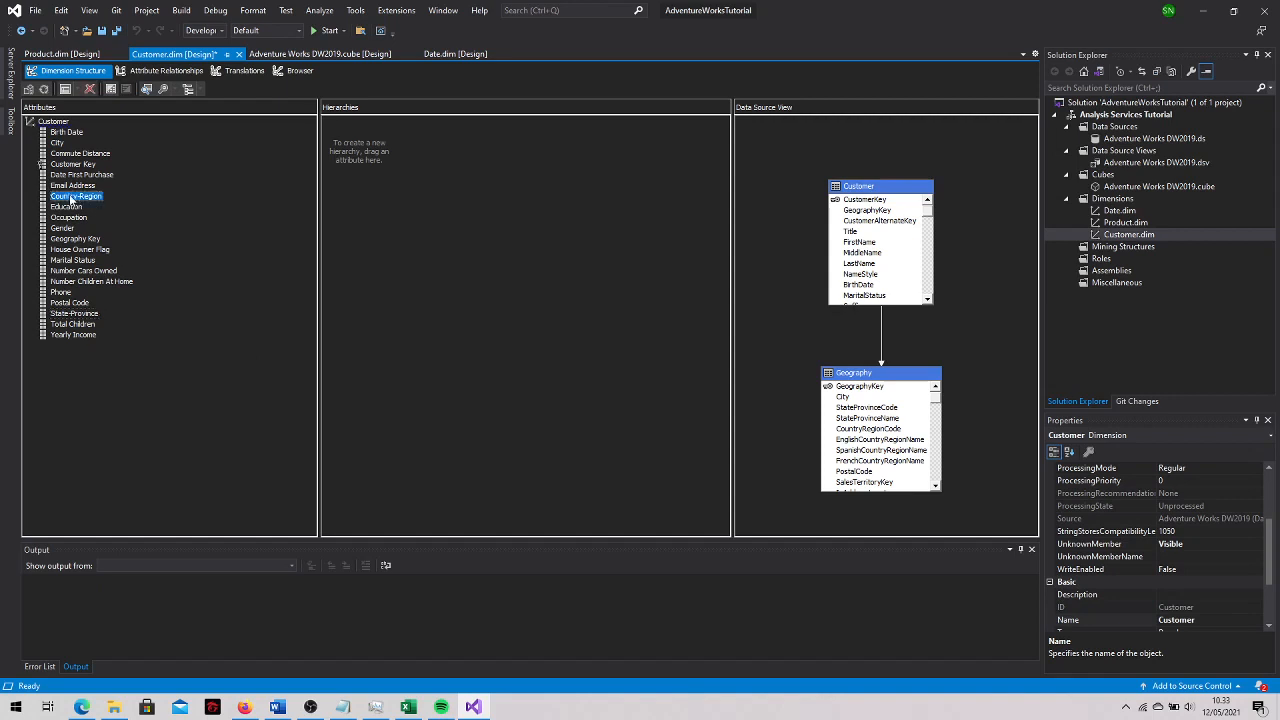
pyautogui.moveTo(72, 198); pyautogui.dragTo(389, 141)
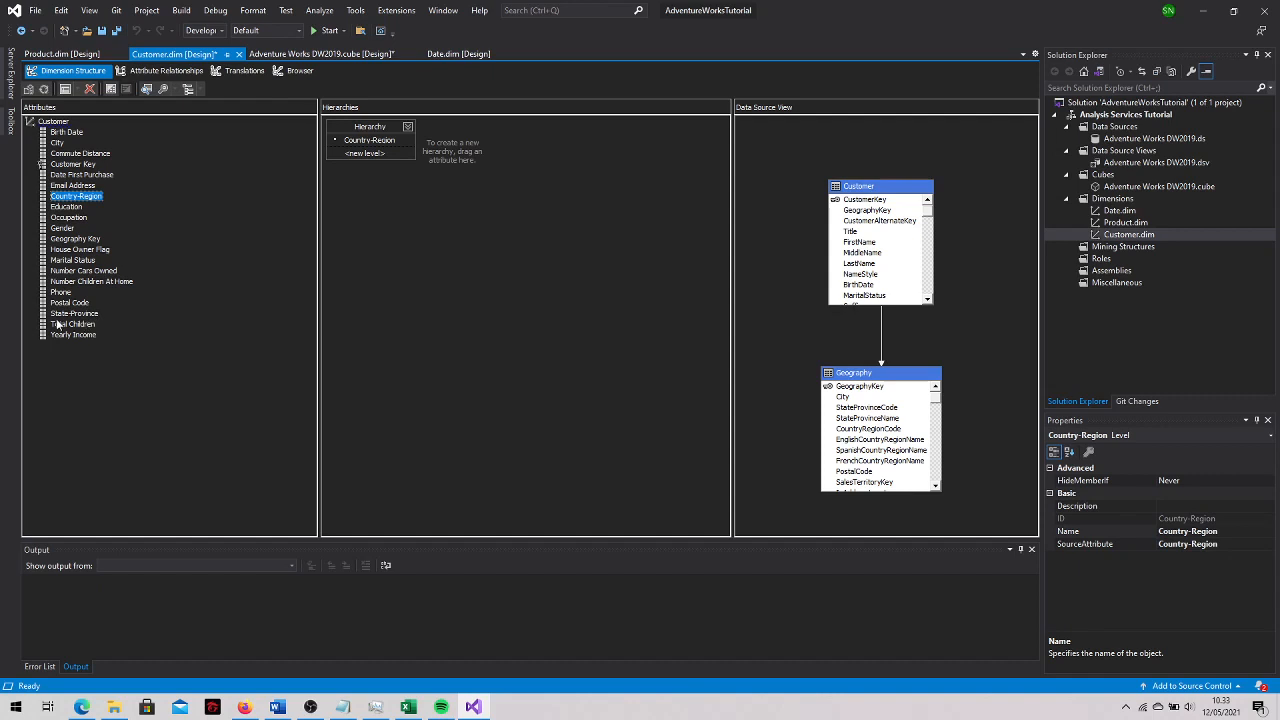
pyautogui.moveTo(62, 316); pyautogui.dragTo(353, 248)
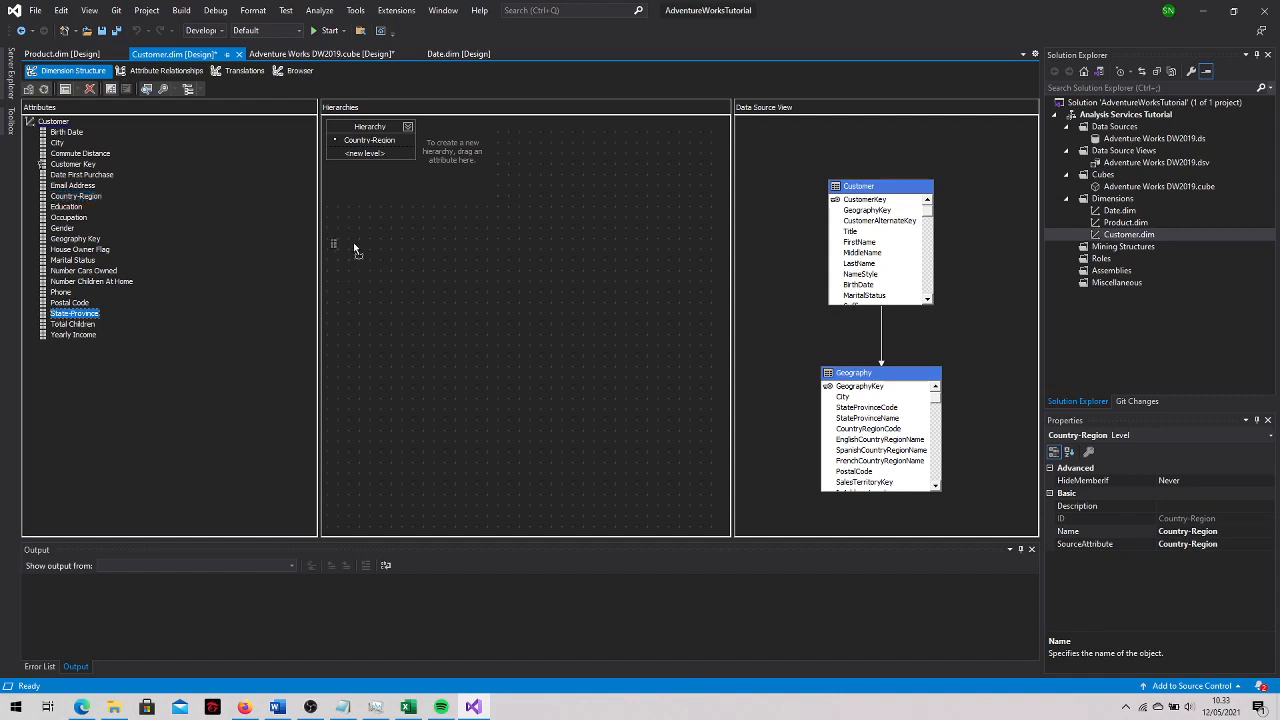
pyautogui.moveTo(391, 189); pyautogui.dragTo(378, 155)
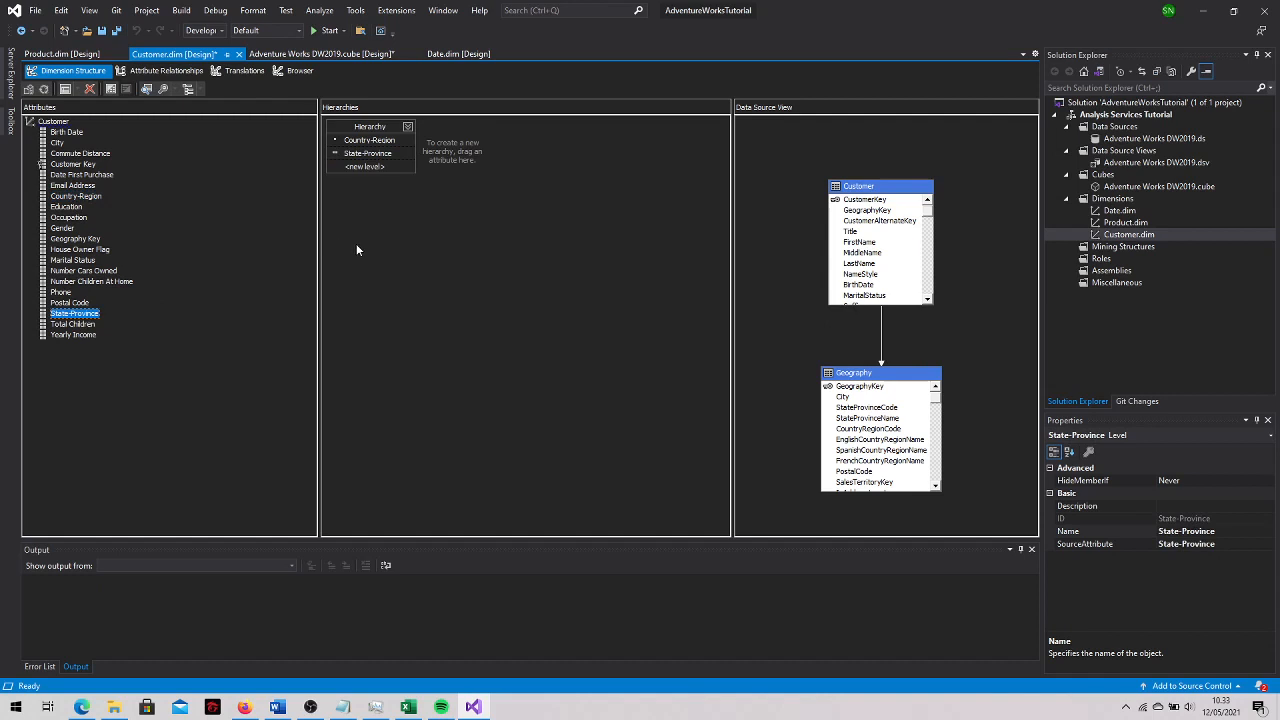
pyautogui.moveTo(59, 145); pyautogui.dragTo(396, 178)
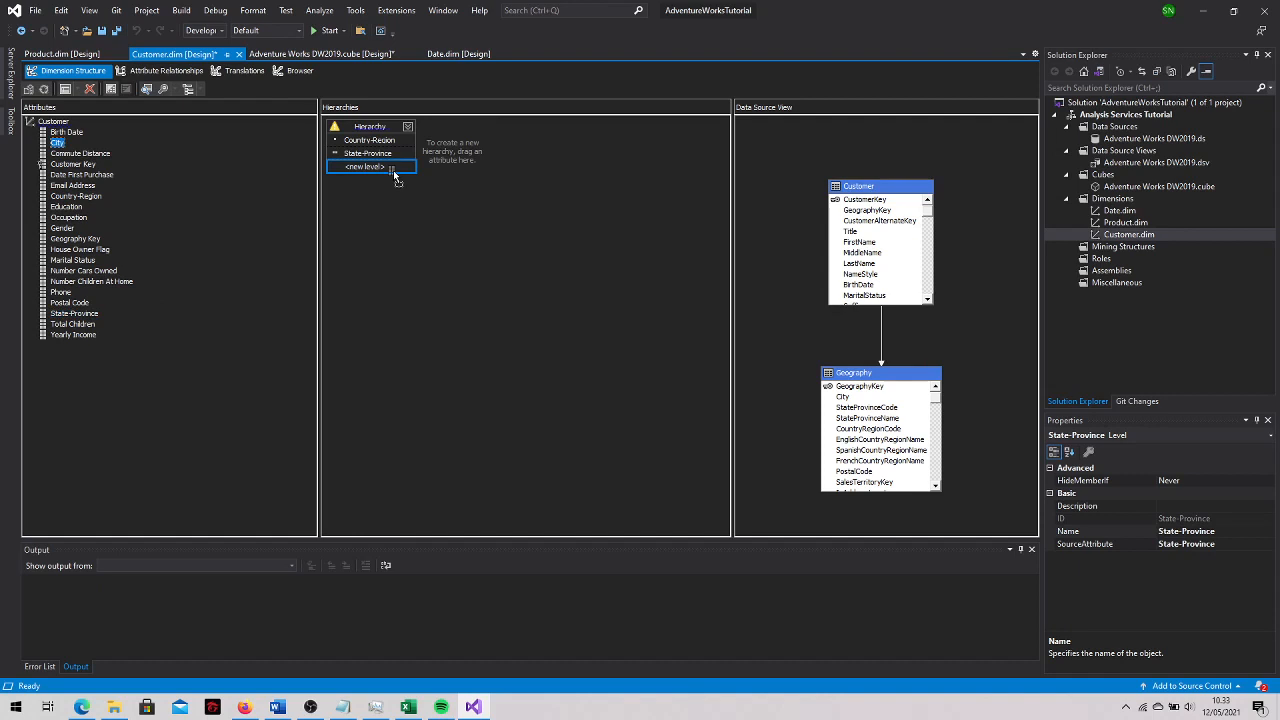
pyautogui.moveTo(395, 177); pyautogui.dragTo(394, 176)
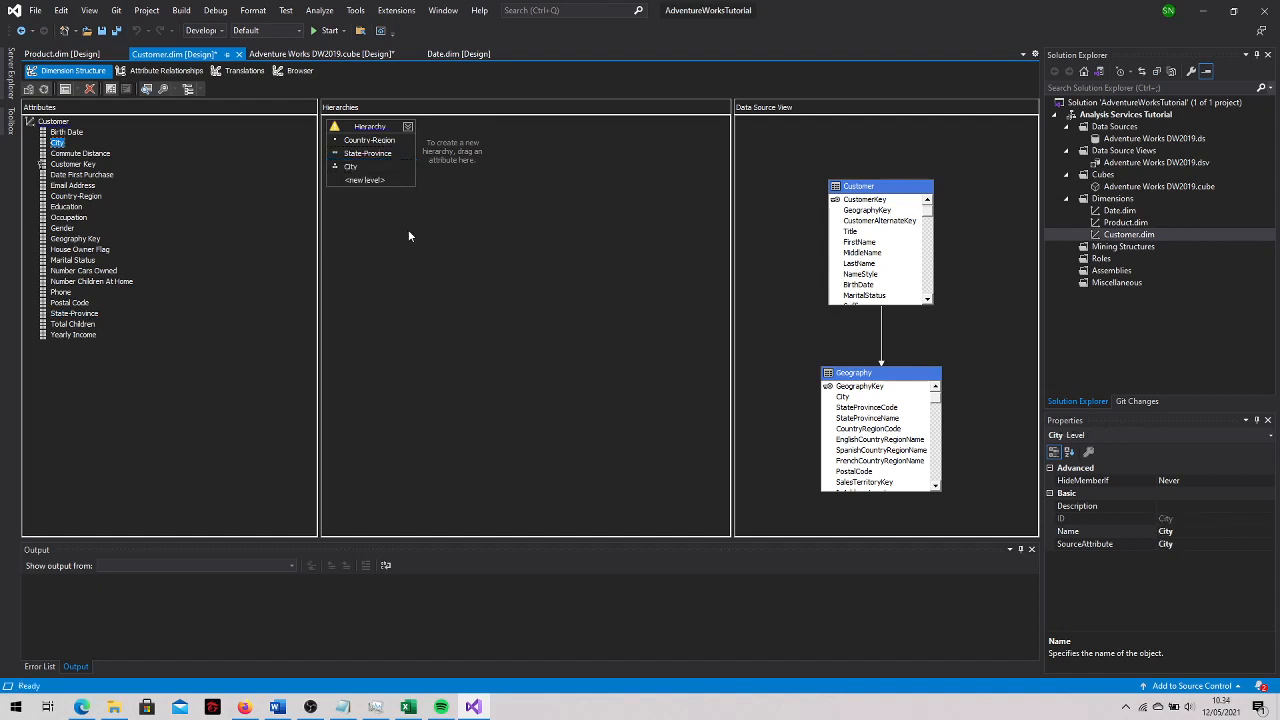
# Rename the new hierarchy in the Customer dimension to Customer Geography
pyautogui.moveTo(369, 134)
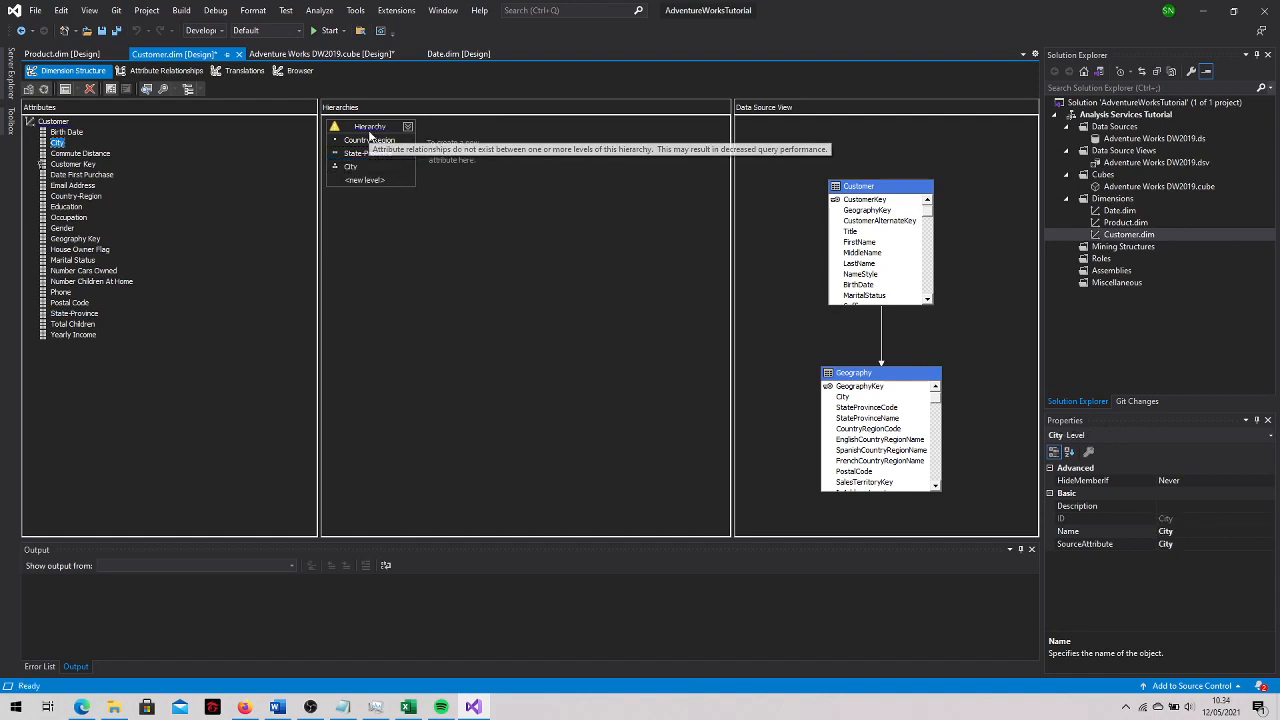
pyautogui.click(369, 131)
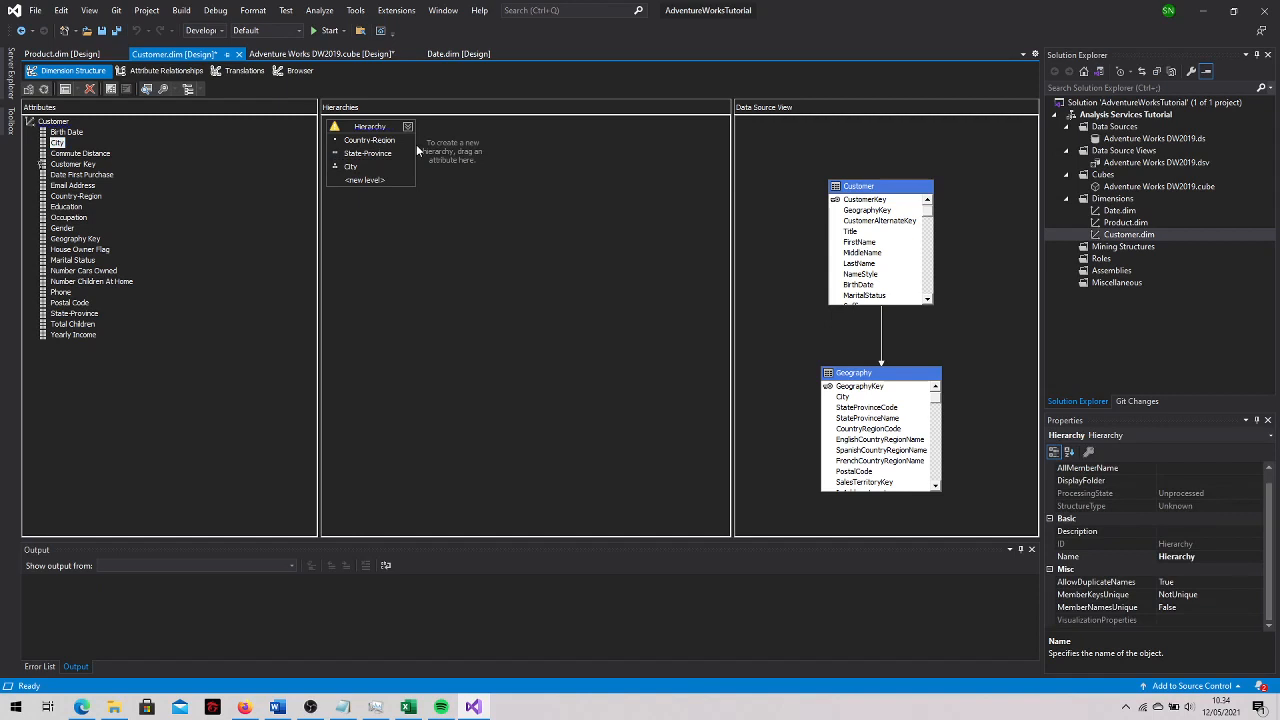
pyautogui.rightClick(362, 132)
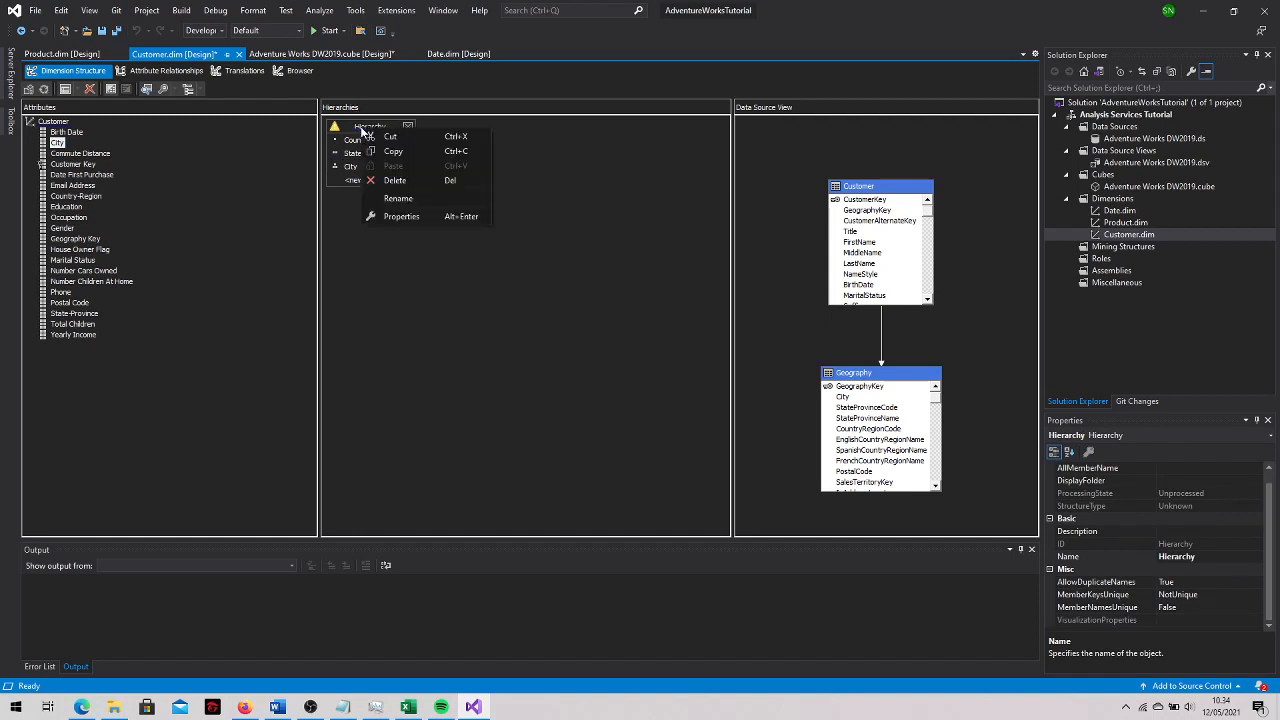
pyautogui.click(428, 198)
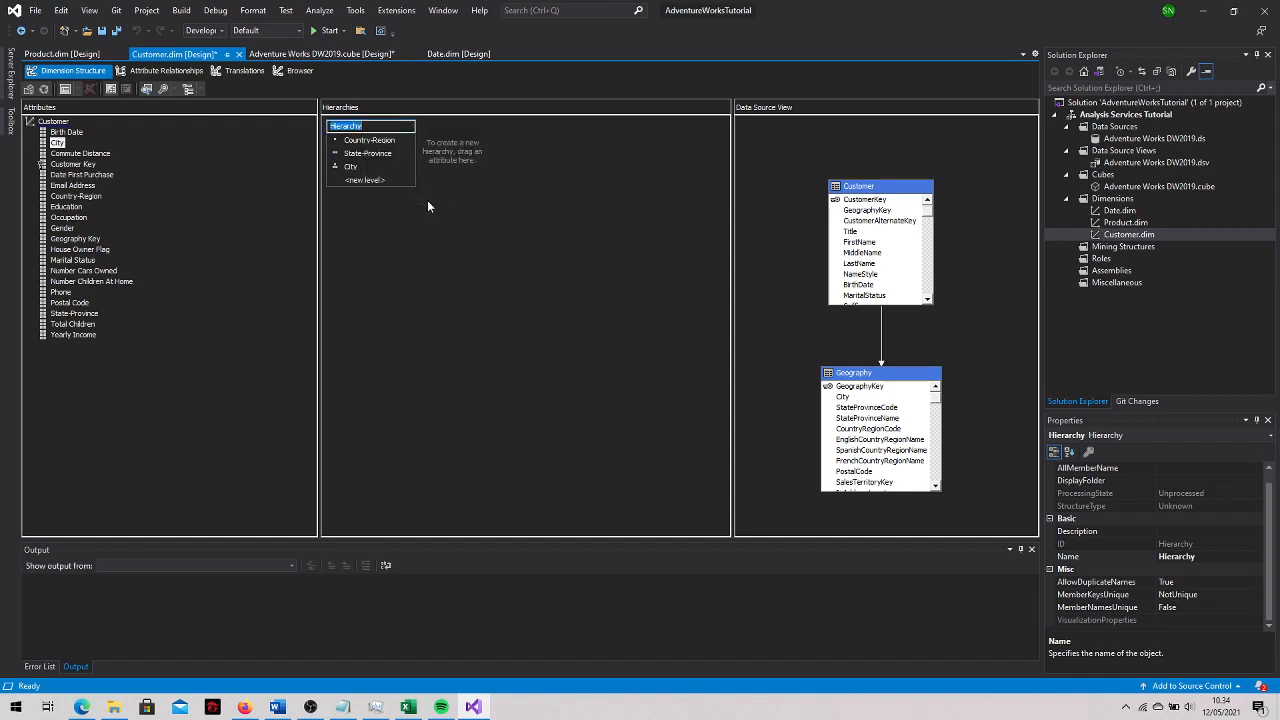
pyautogui.write('Customer Geograph')
pyautogui.press('Return')
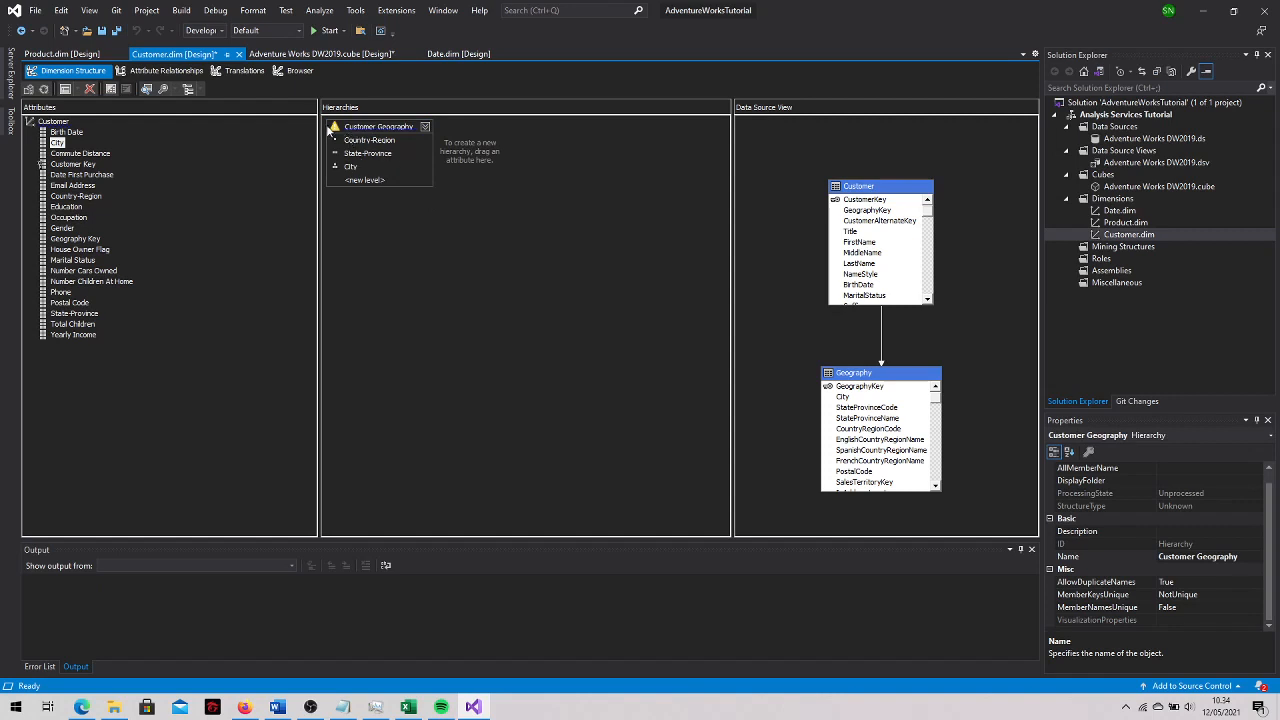
# Create a Rigid attribute relationship in the Customer dimension from City to the related attribute State-Province
pyautogui.moveTo(333, 131)
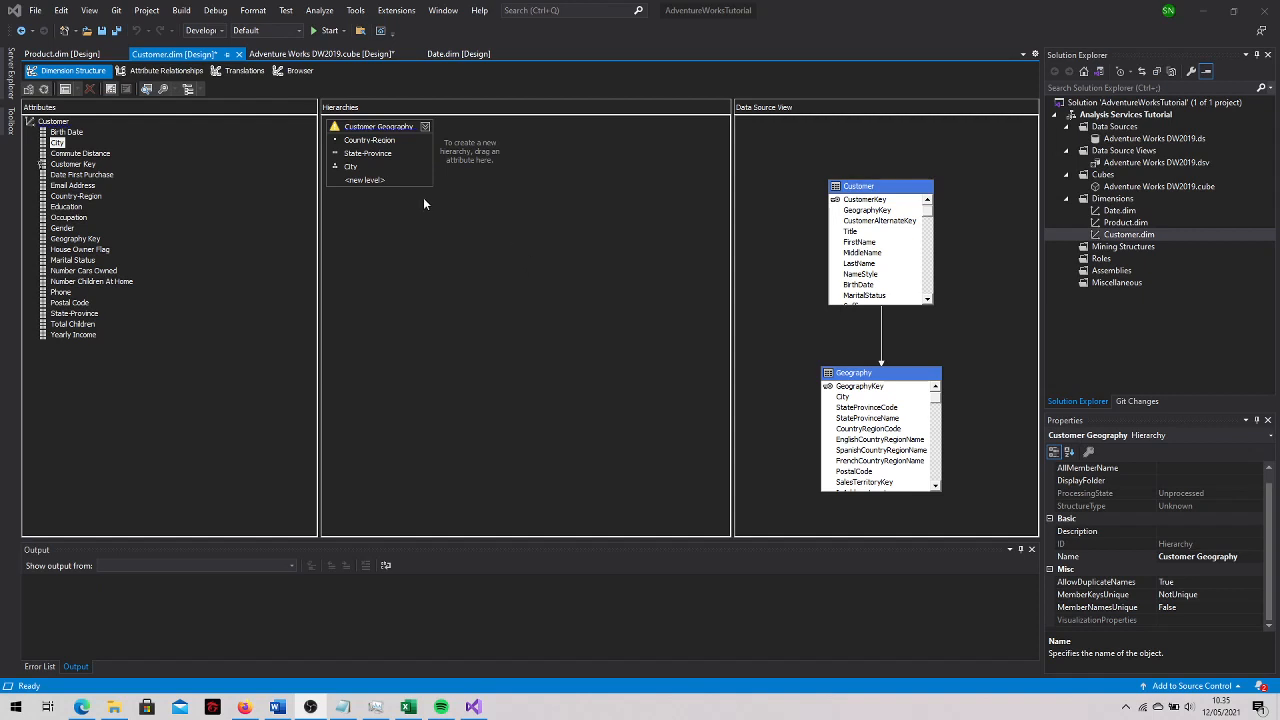
pyautogui.click(140, 73)
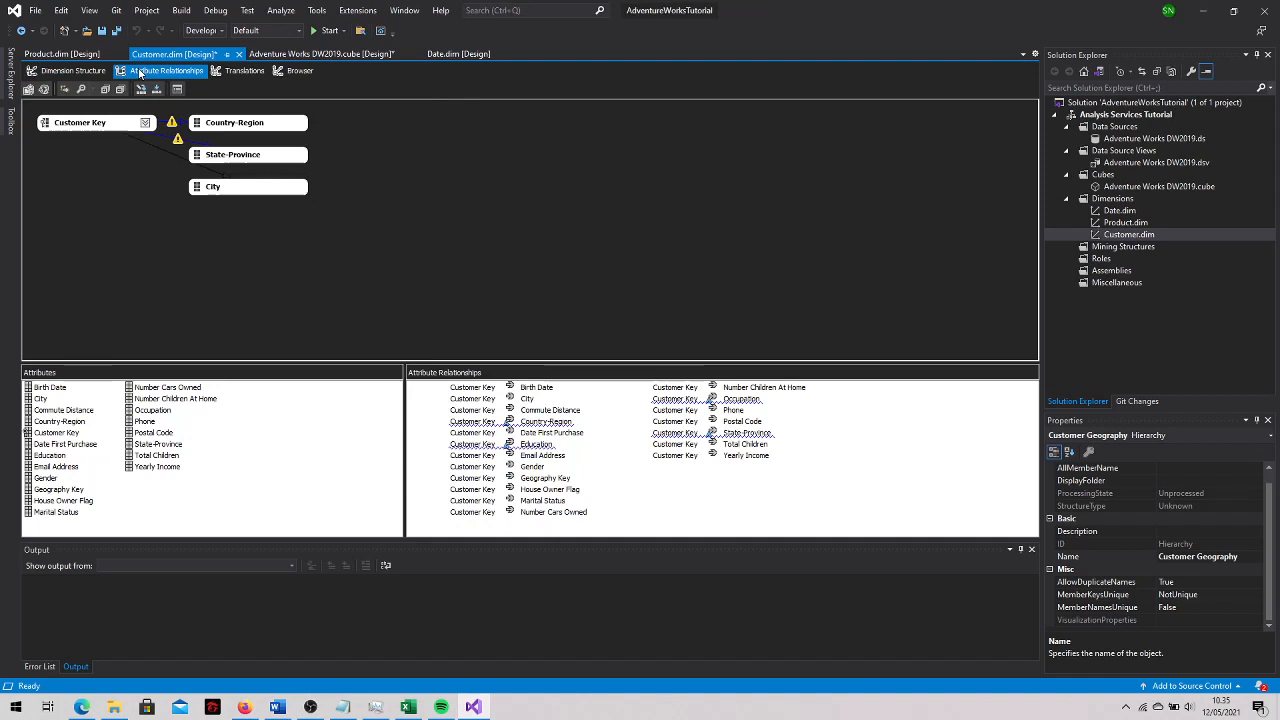
pyautogui.rightClick(231, 195)
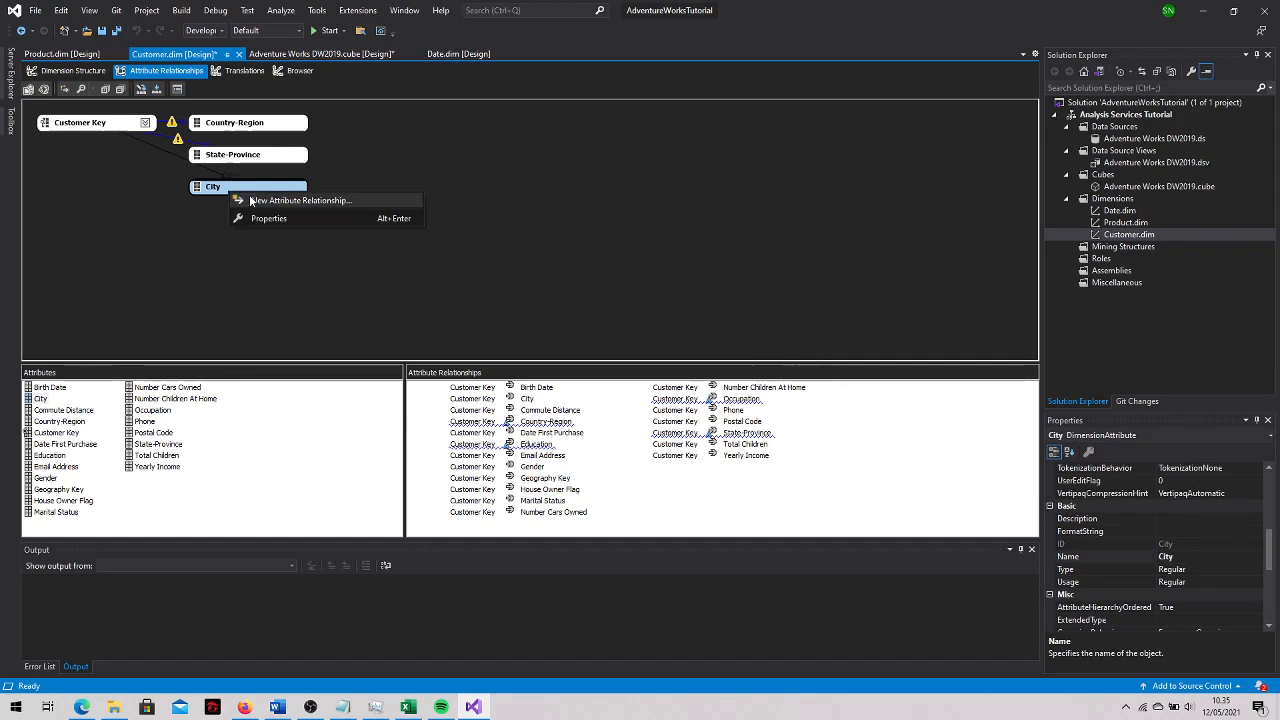
pyautogui.click(249, 201)
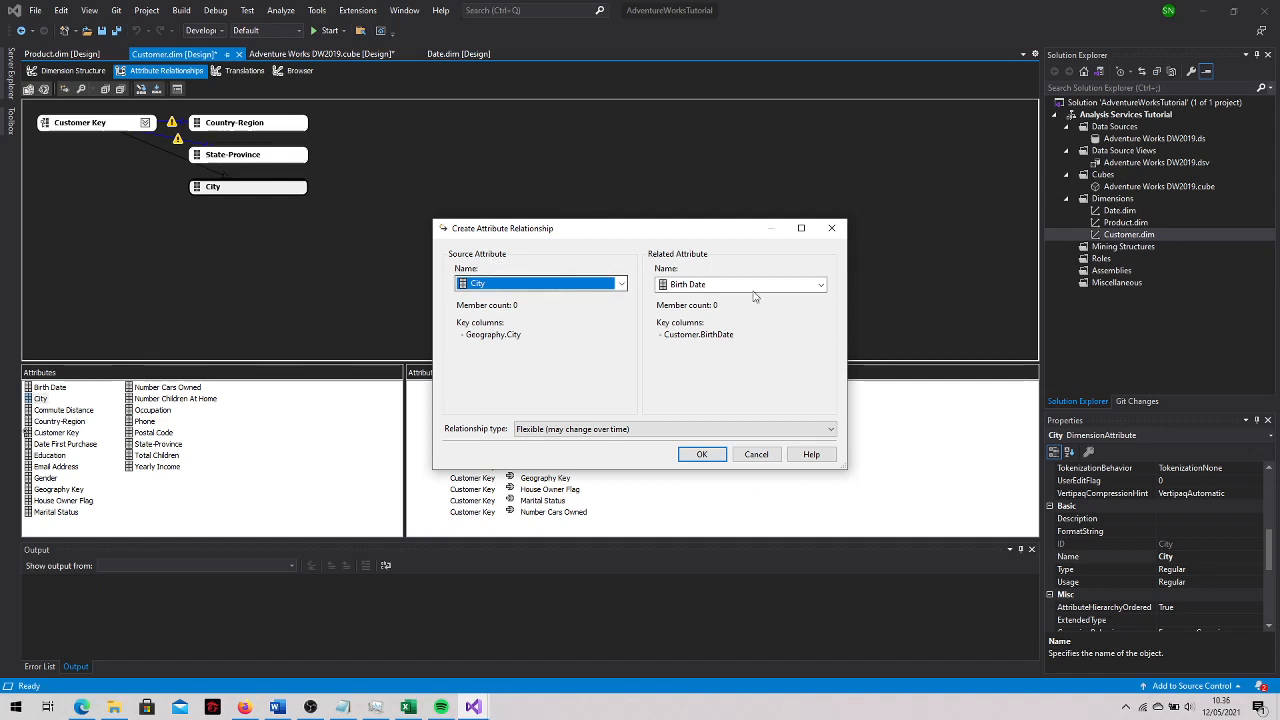
pyautogui.click(787, 289)
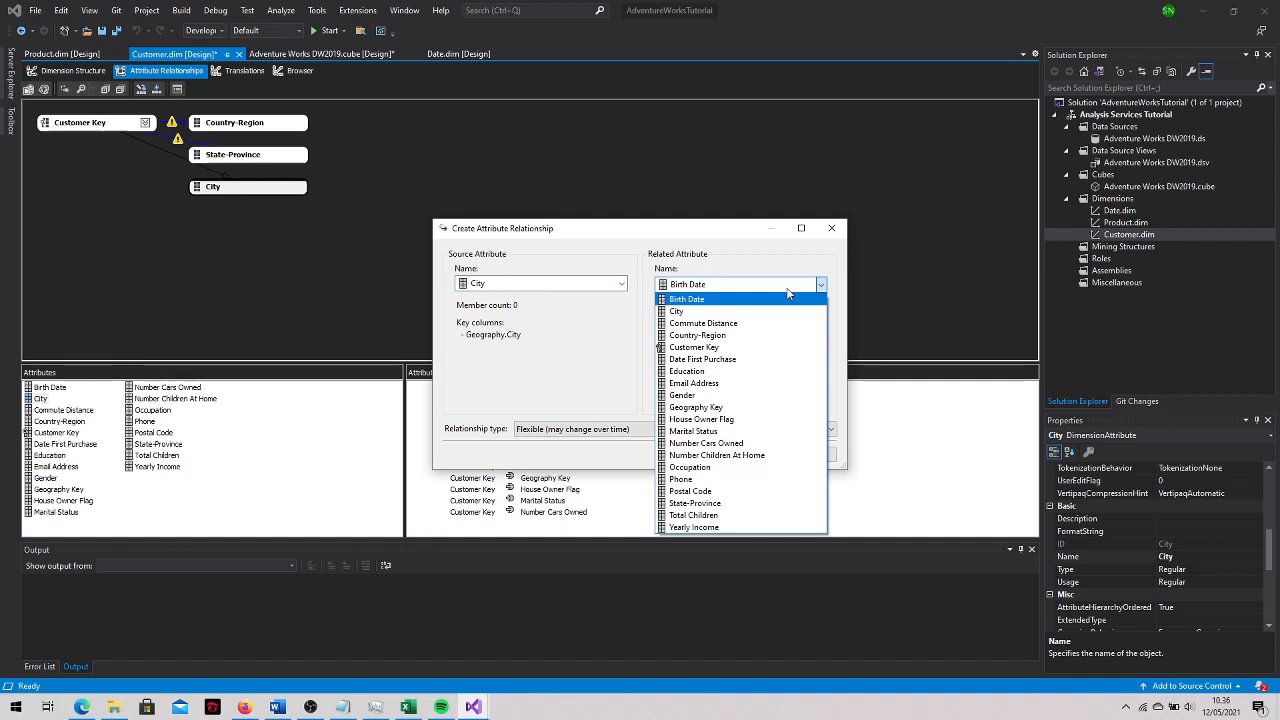
pyautogui.click(760, 507)
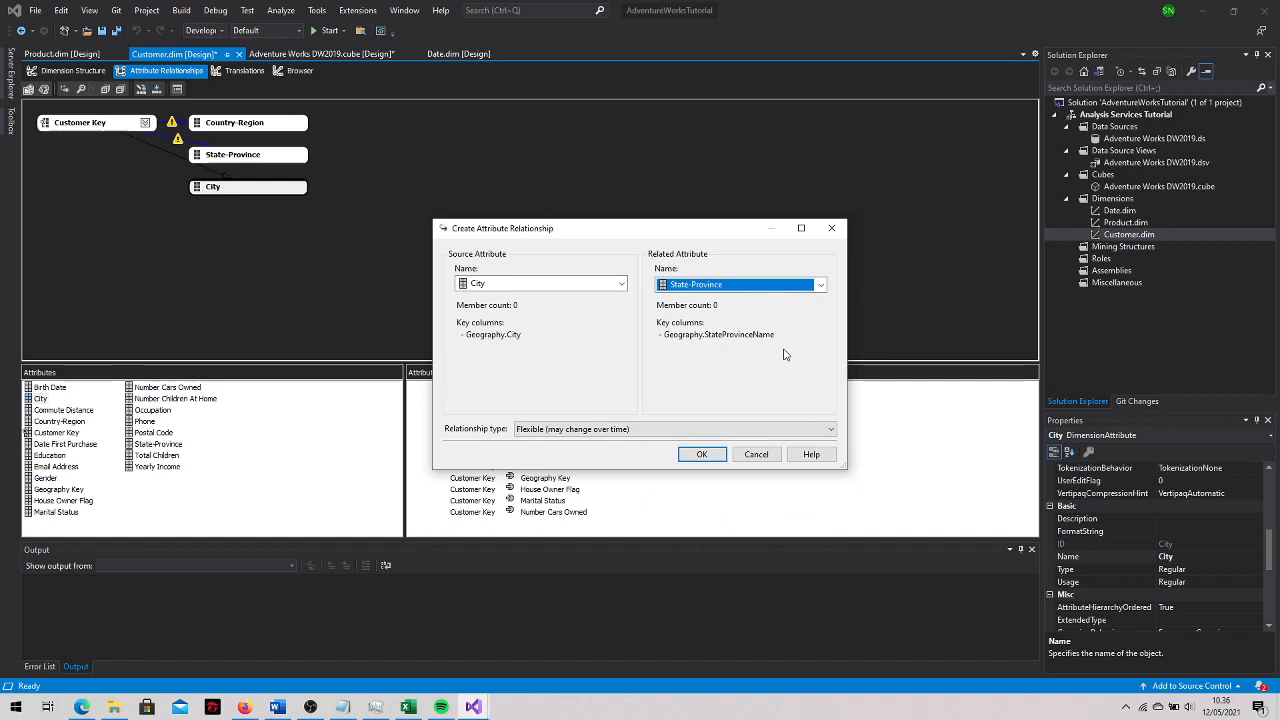
pyautogui.click(678, 430)
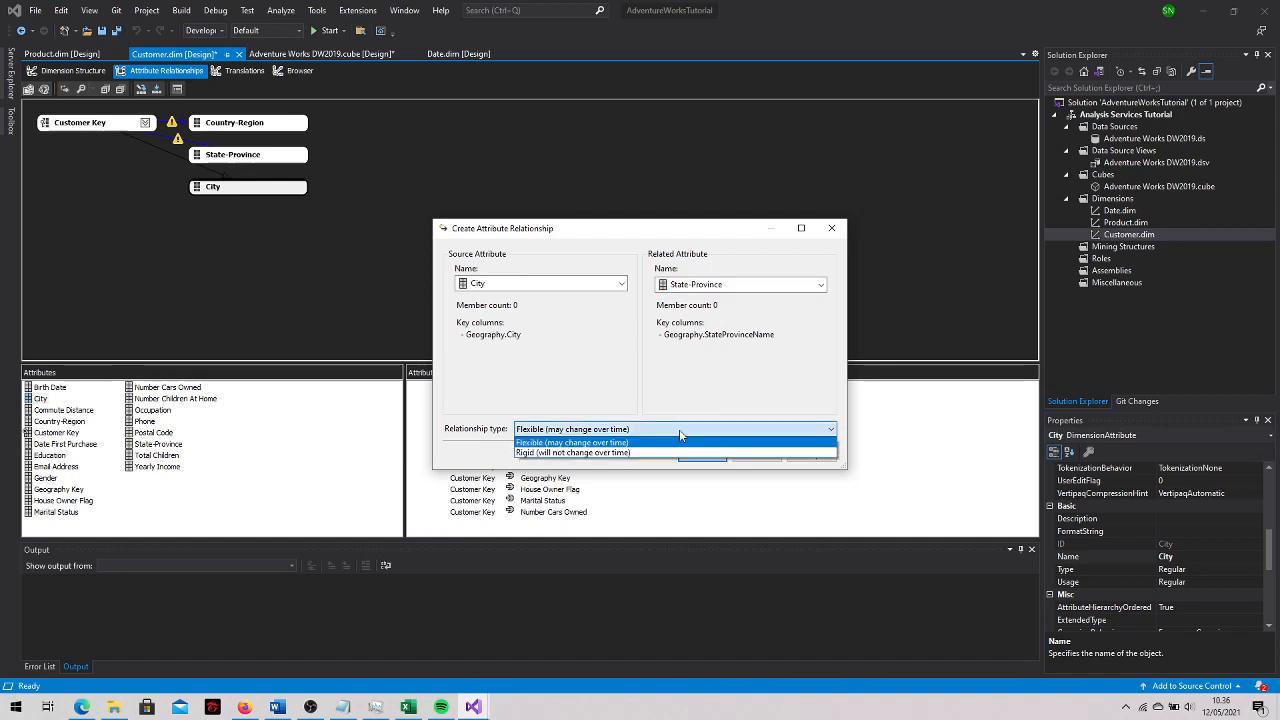
pyautogui.click(603, 453)
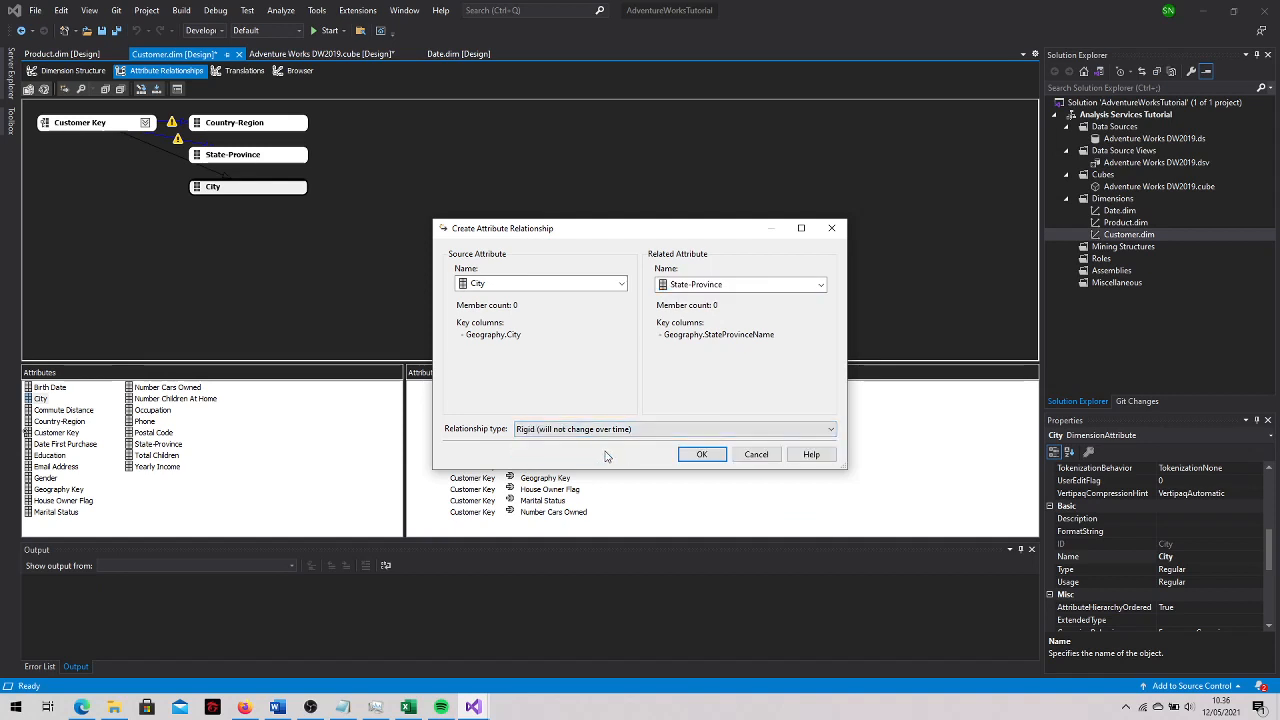
pyautogui.click(701, 454)
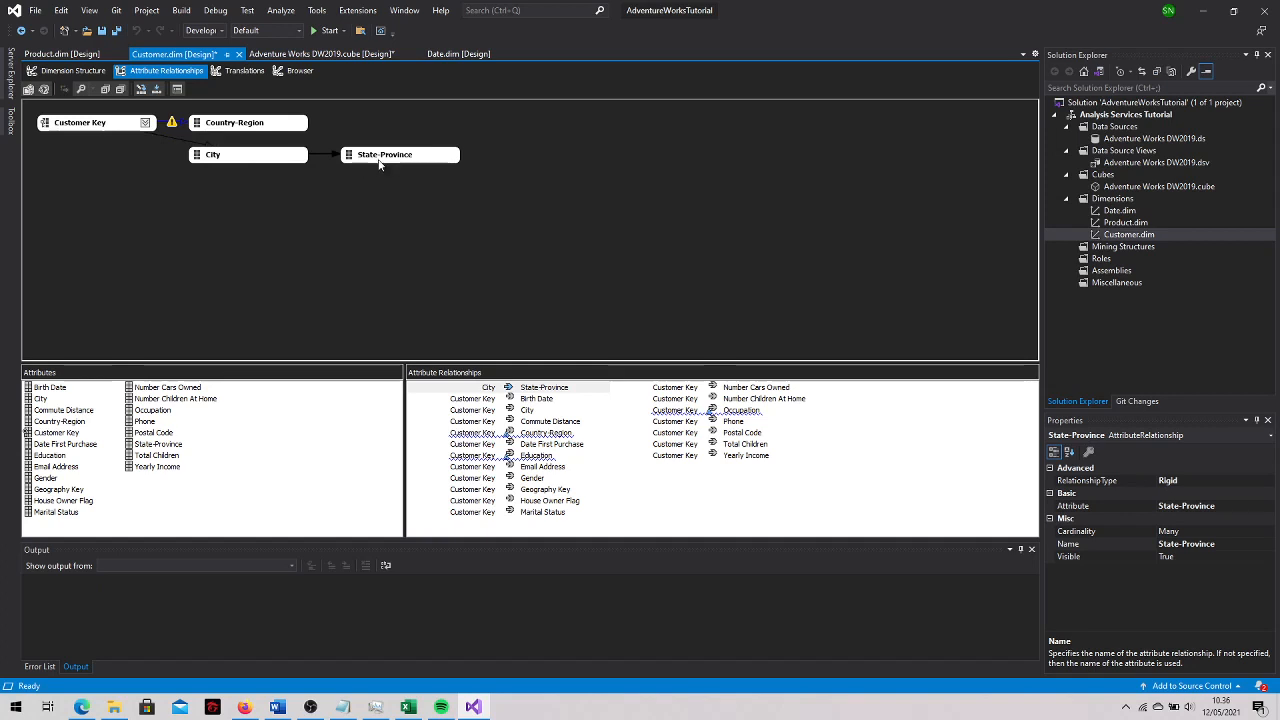
# Create a Rigid attribute relationship from State-Province to Country-Region, and save all files from the dimension structure view
pyautogui.moveTo(380, 165)
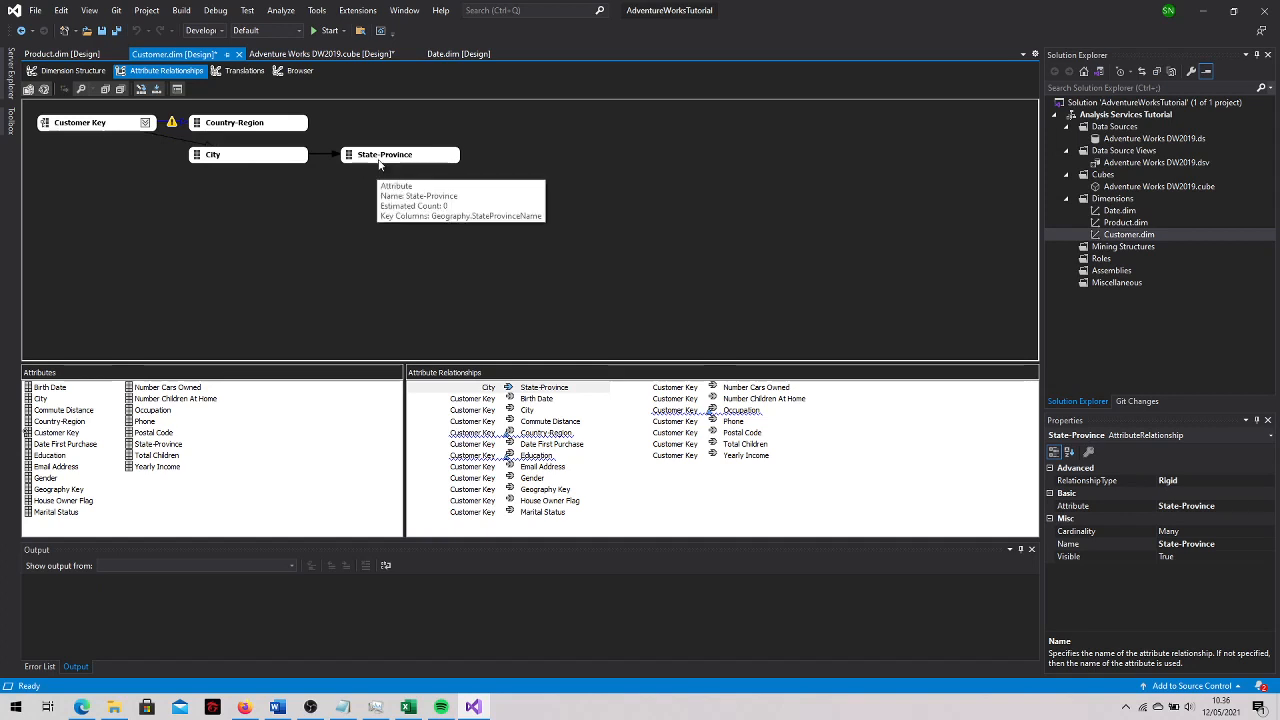
pyautogui.click(381, 156)
pyautogui.rightClick(381, 156)
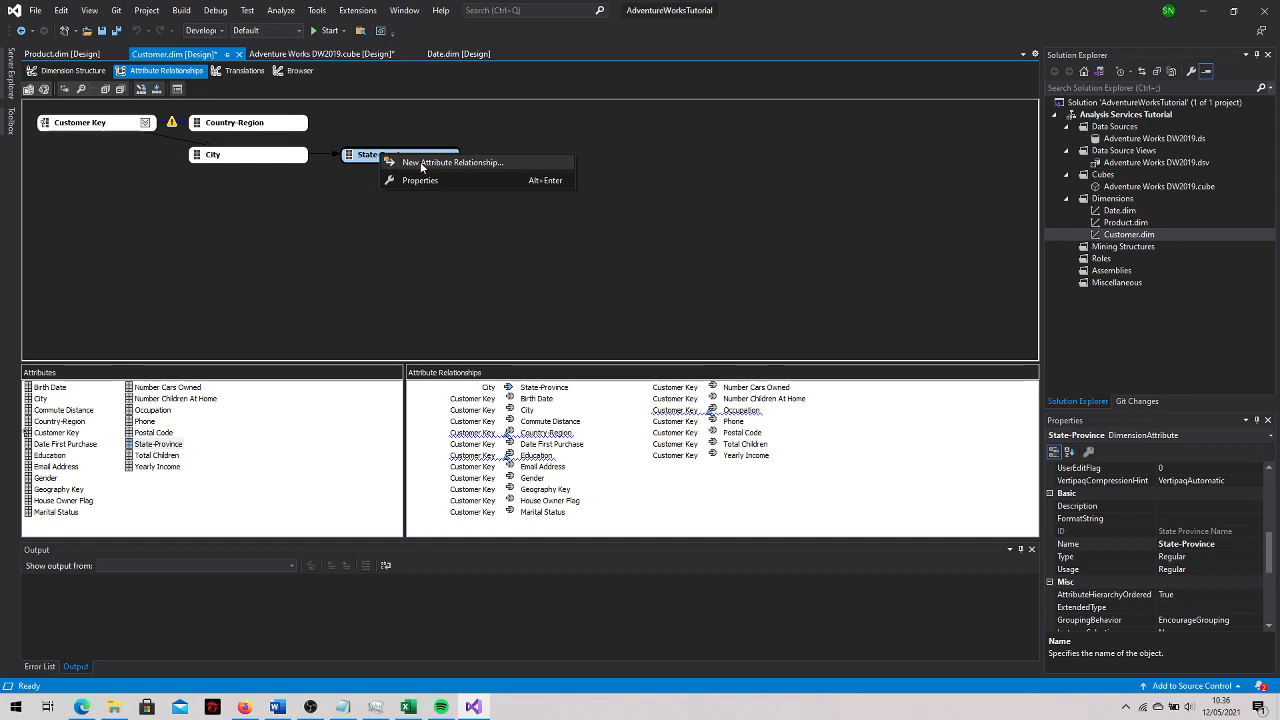
pyautogui.click(421, 164)
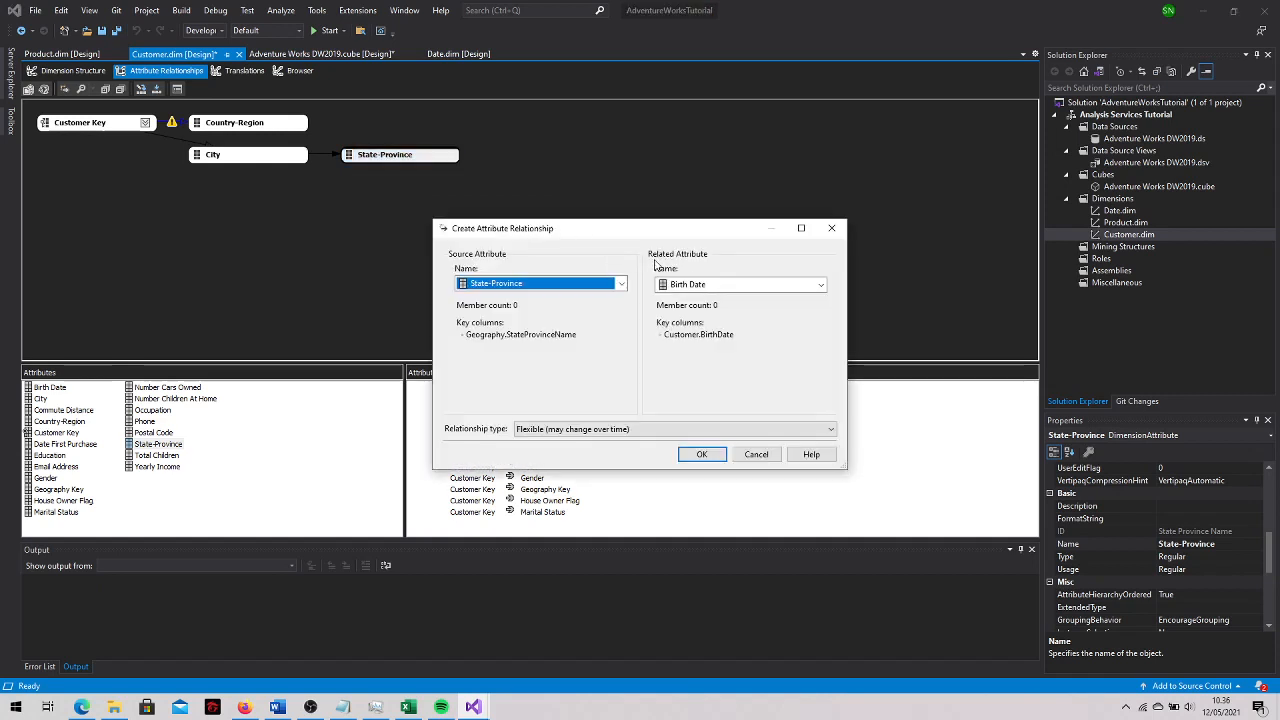
pyautogui.click(713, 287)
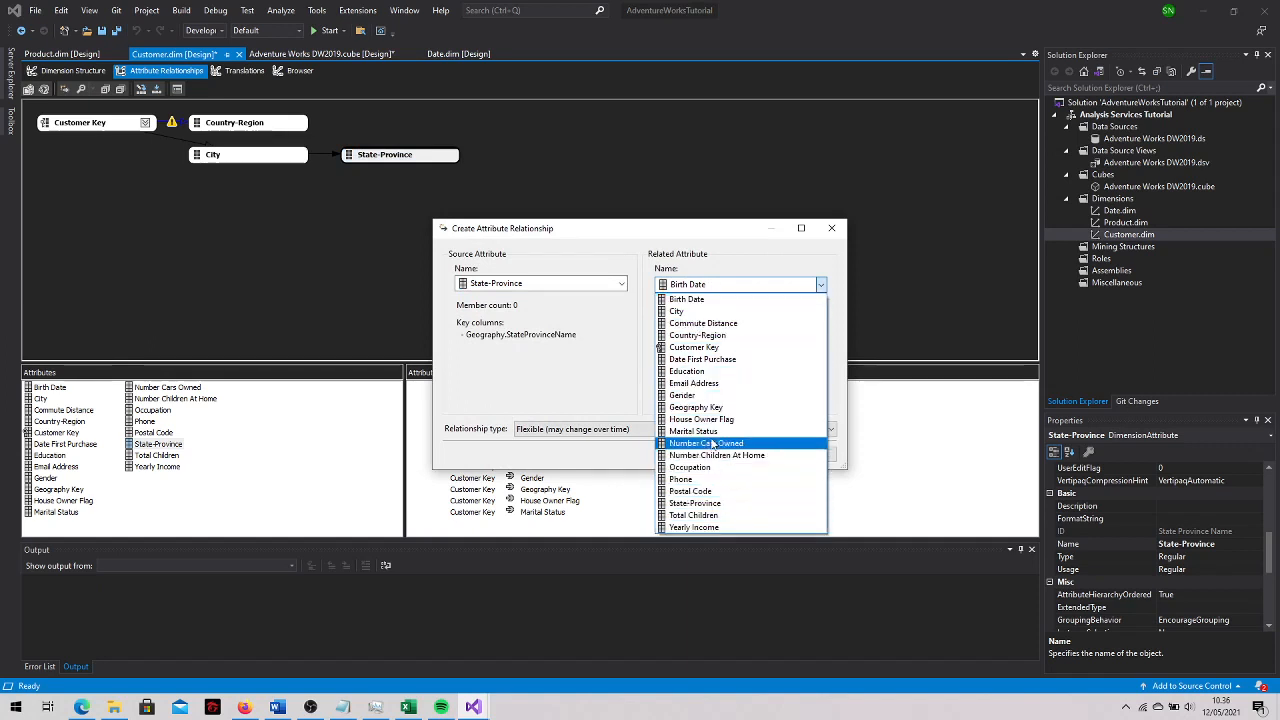
pyautogui.click(714, 335)
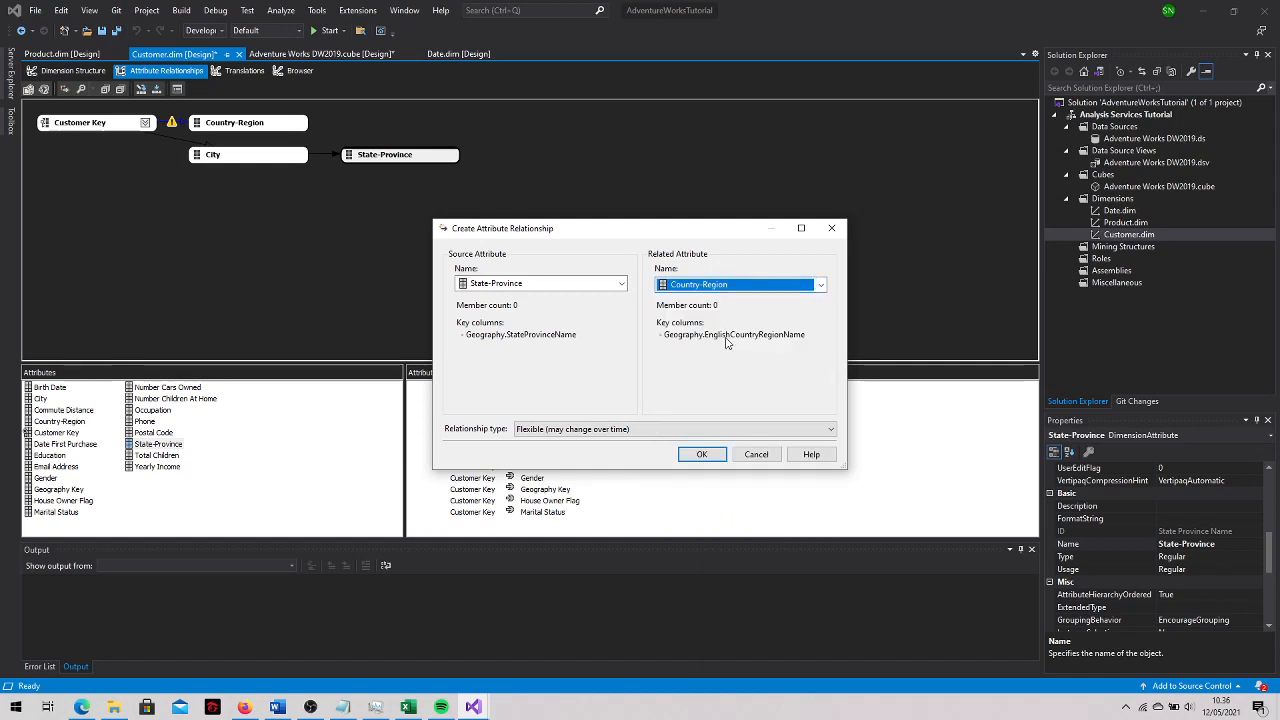
pyautogui.click(708, 433)
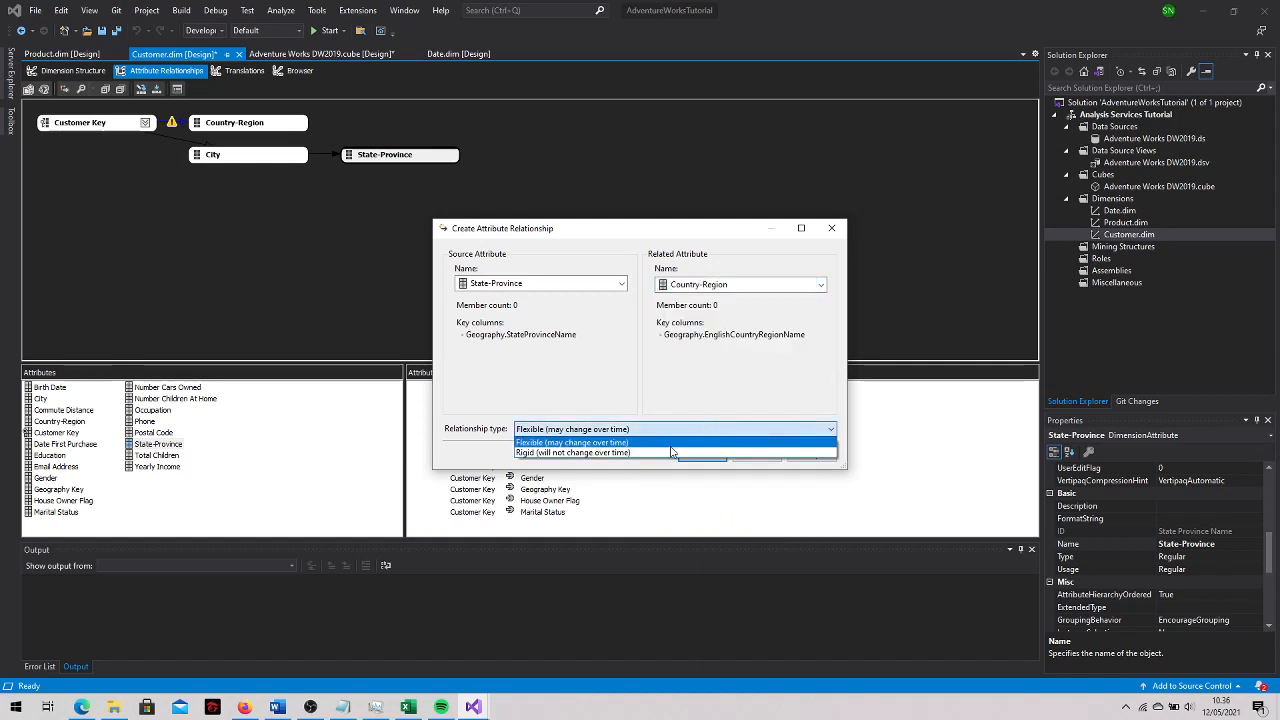
pyautogui.click(662, 453)
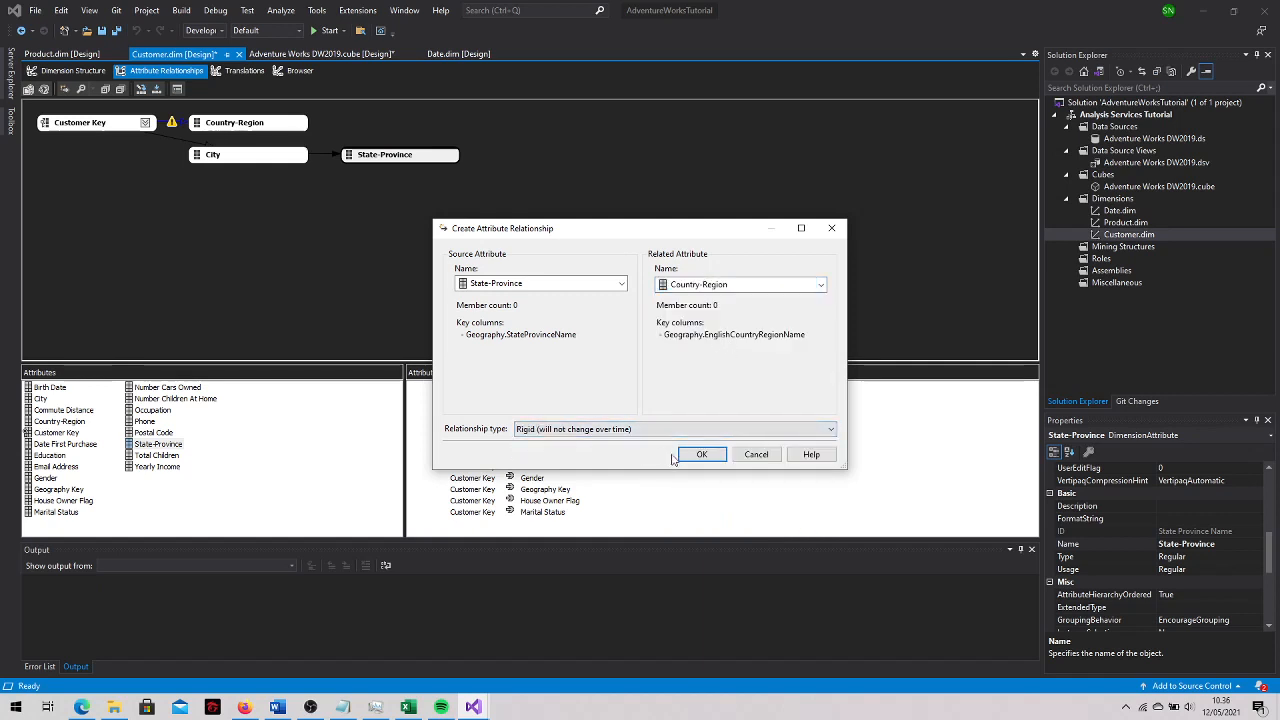
pyautogui.click(703, 455)
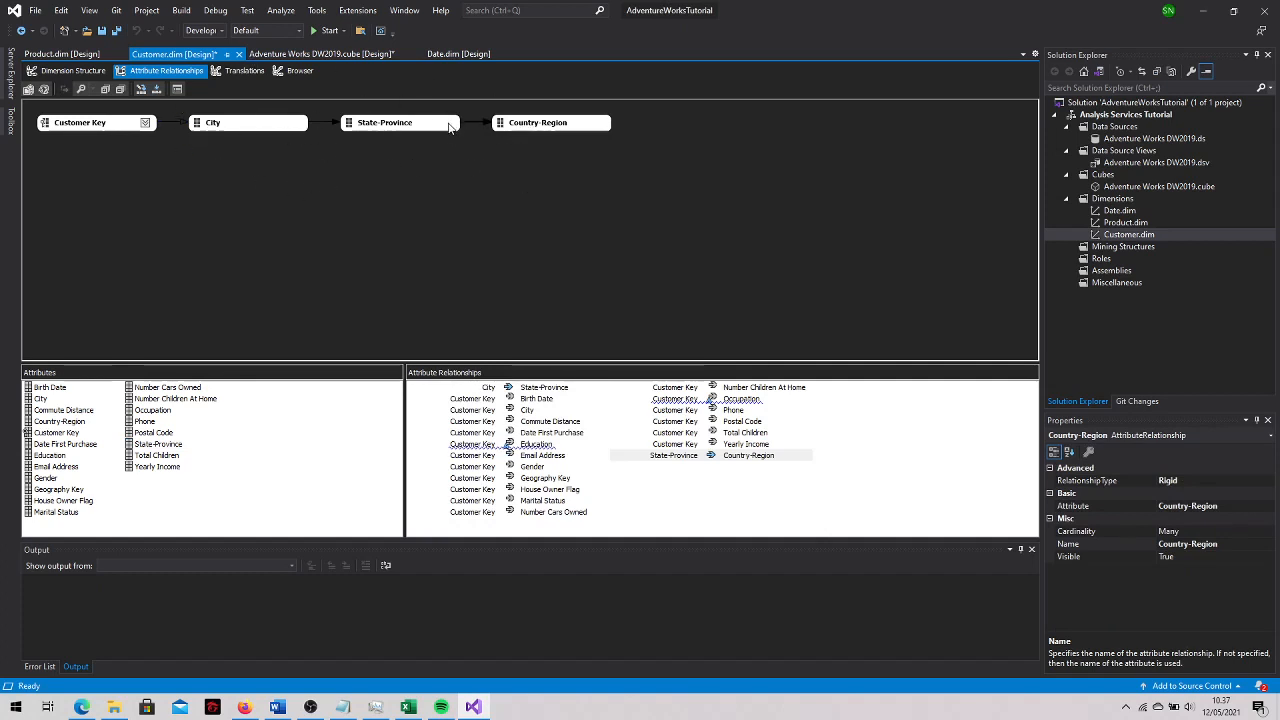
pyautogui.click(75, 71)
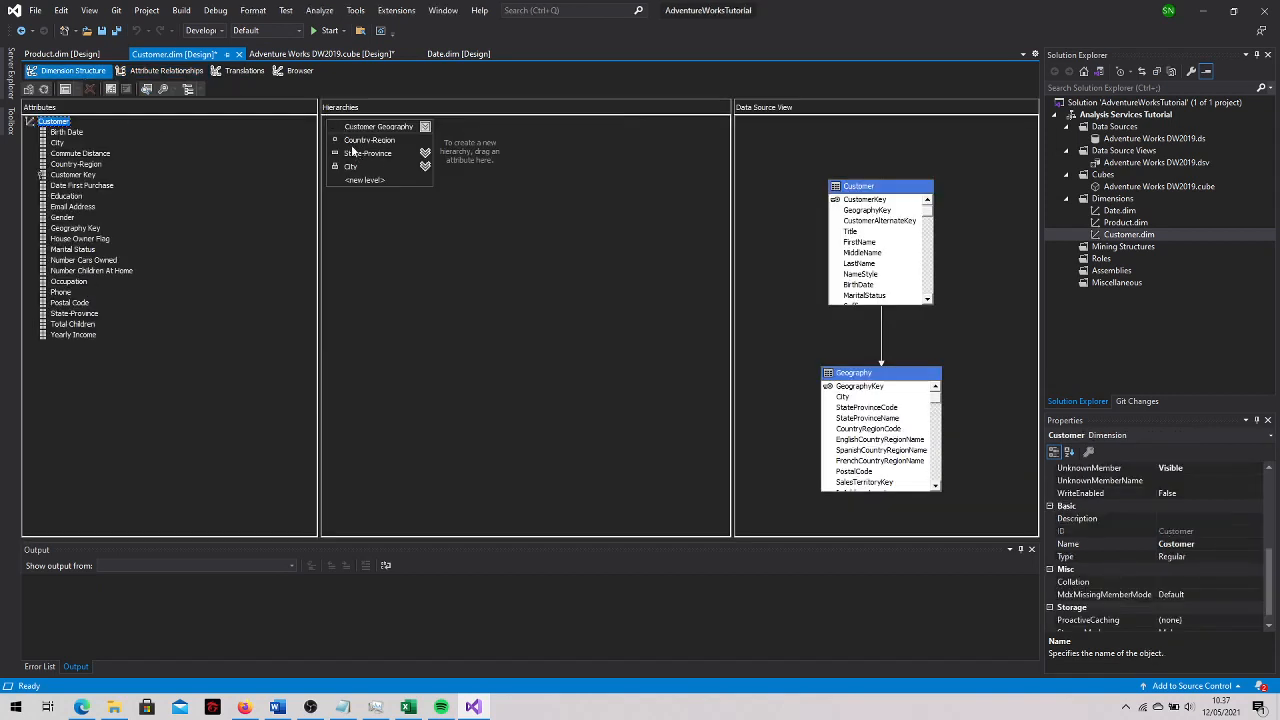
pyautogui.click(119, 33)
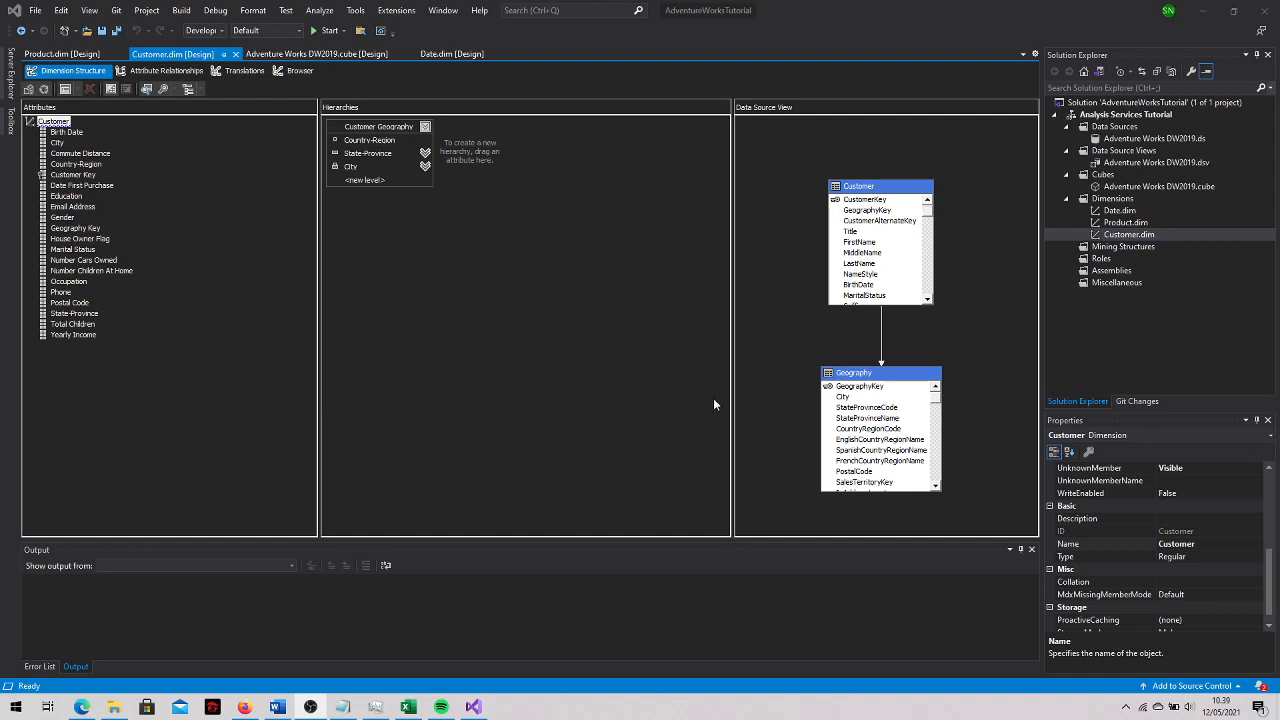
# Start a new named calculation called FullName on the Customer table of the Adventure Works DW2019 data source view
pyautogui.doubleClick(1137, 164)
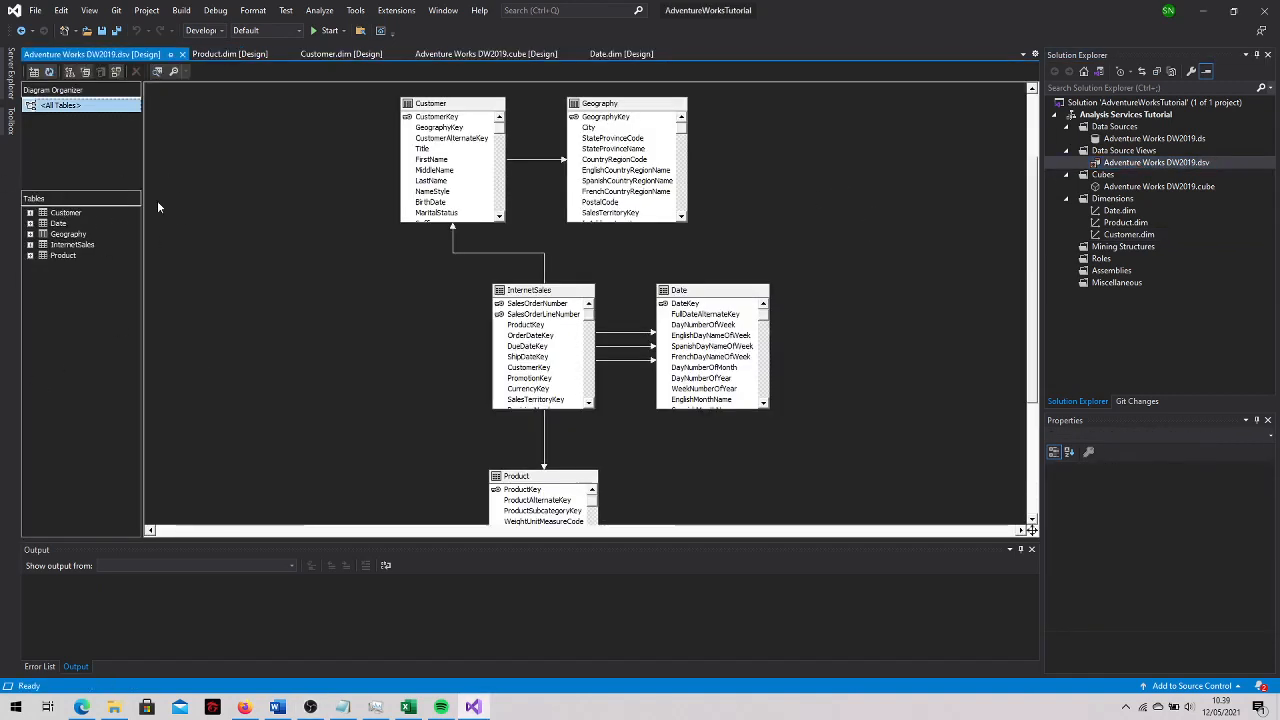
pyautogui.rightClick(66, 213)
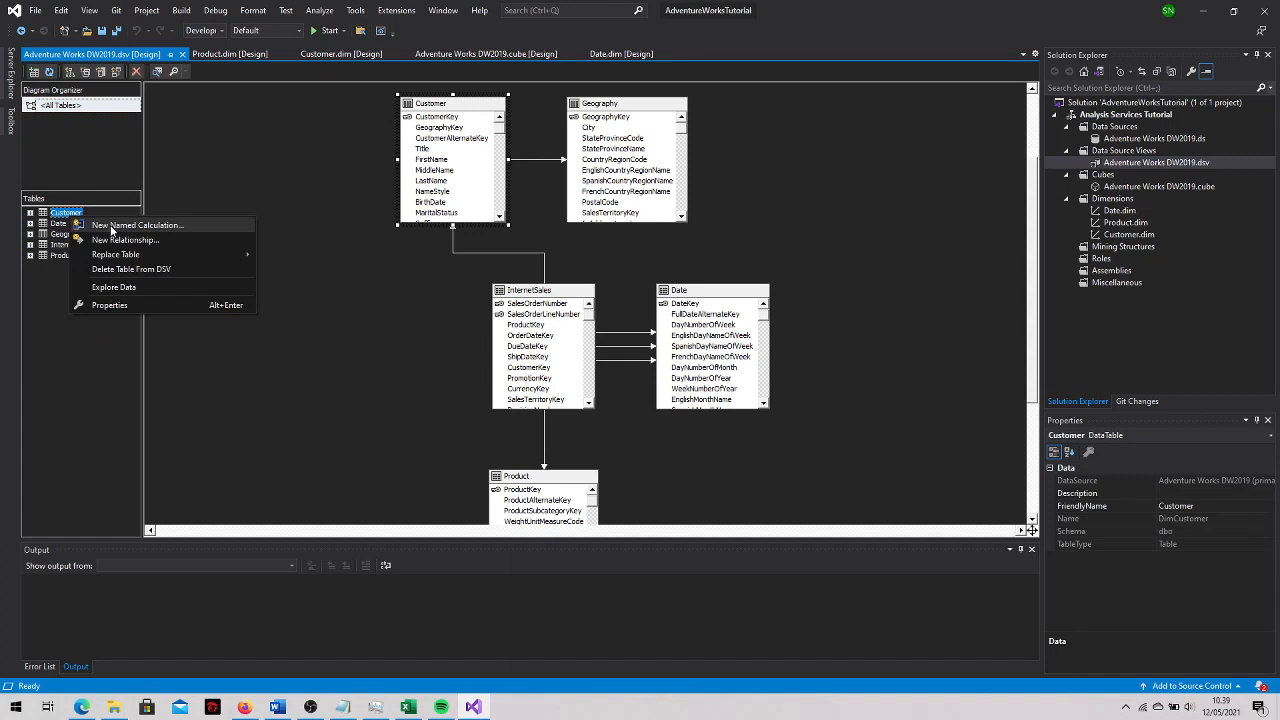
pyautogui.click(111, 228)
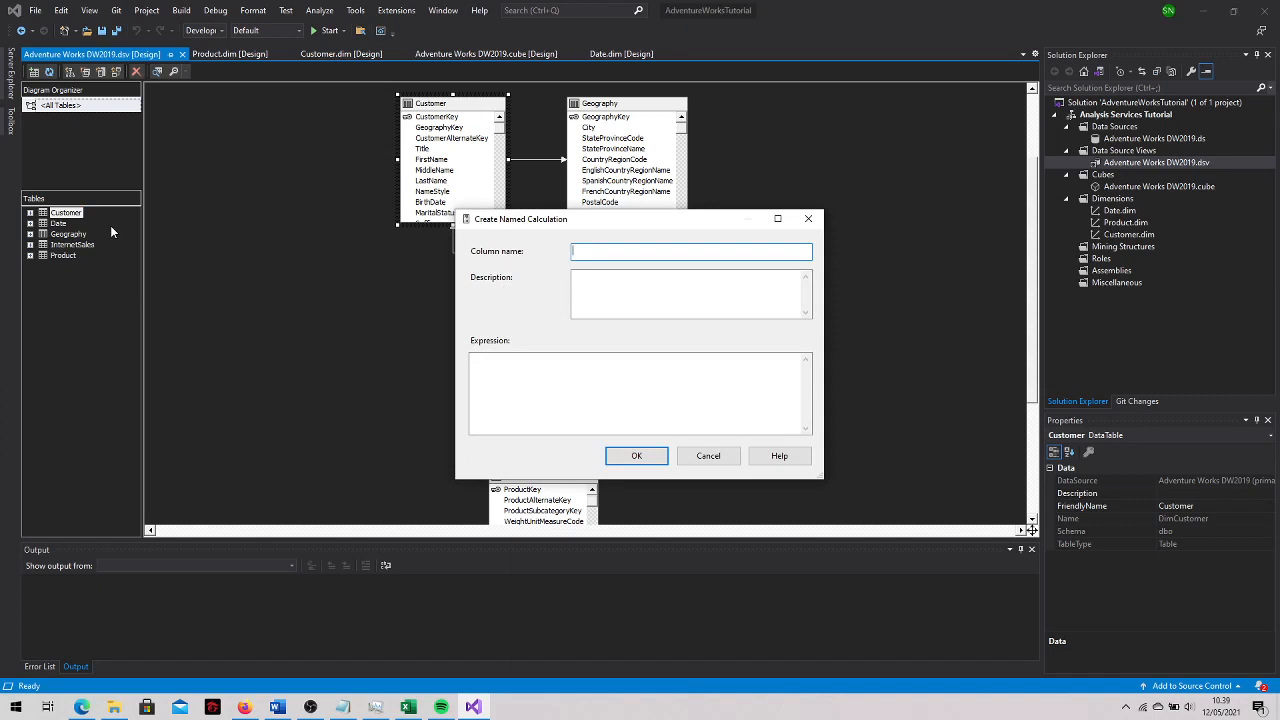
pyautogui.write('FullName')
pyautogui.press('Tab')
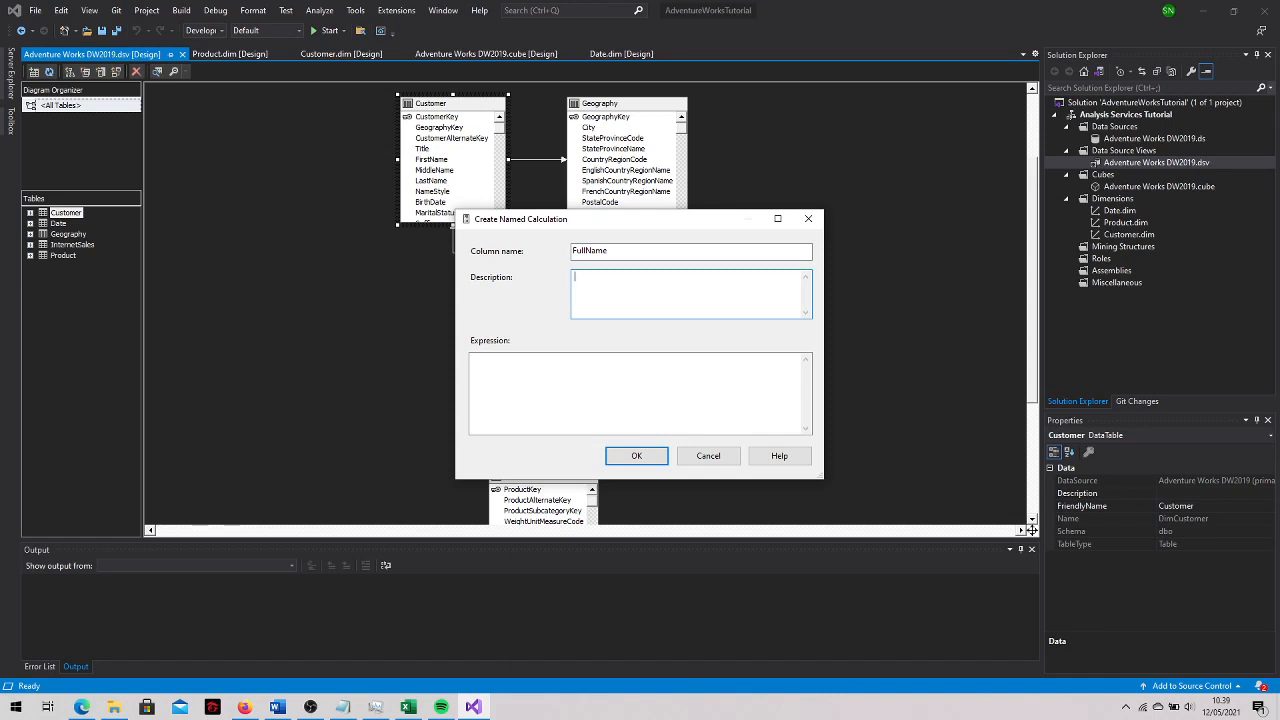
pyautogui.press('Tab')
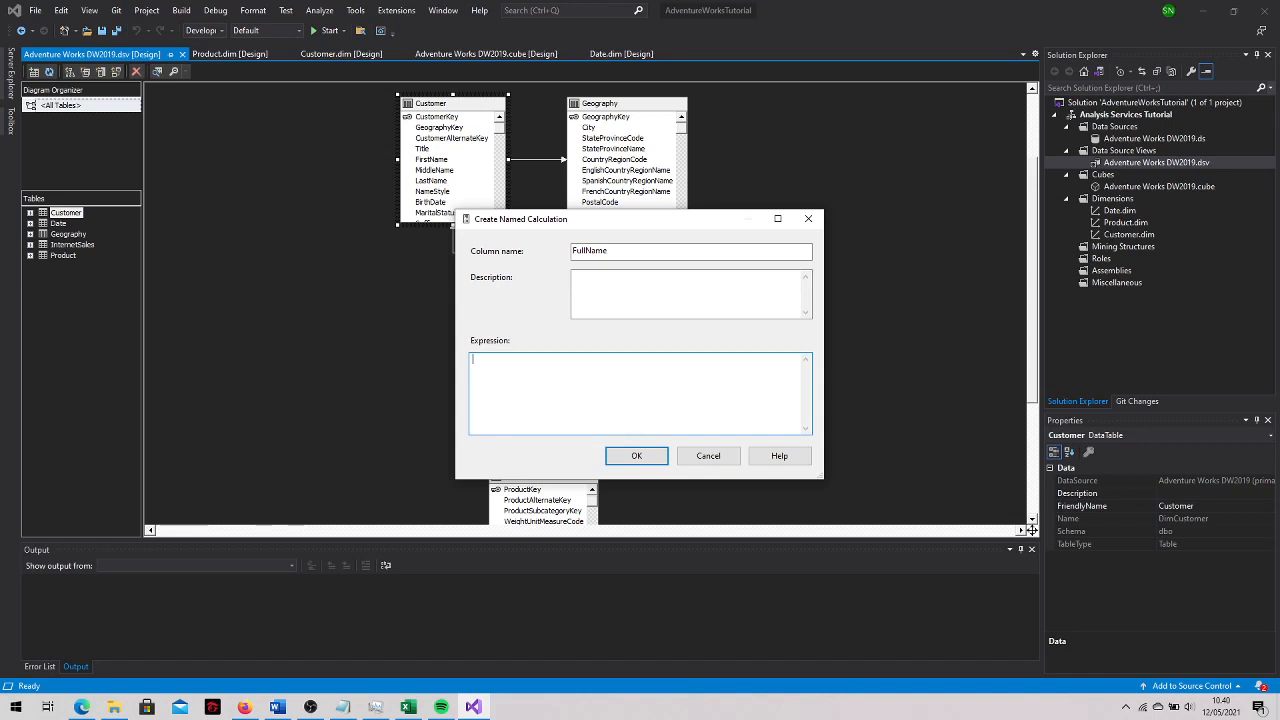
# Begin the calculation's CASE expression, returning FirstName + ' ' + LastName WHEN MiddleName IS NULL
pyautogui.write('CASE')
pyautogui.press('Return')
pyautogui.write('WHEN MiddleName IS NULL THEN')
pyautogui.press('Return')
pyautogui.write('FirstName')
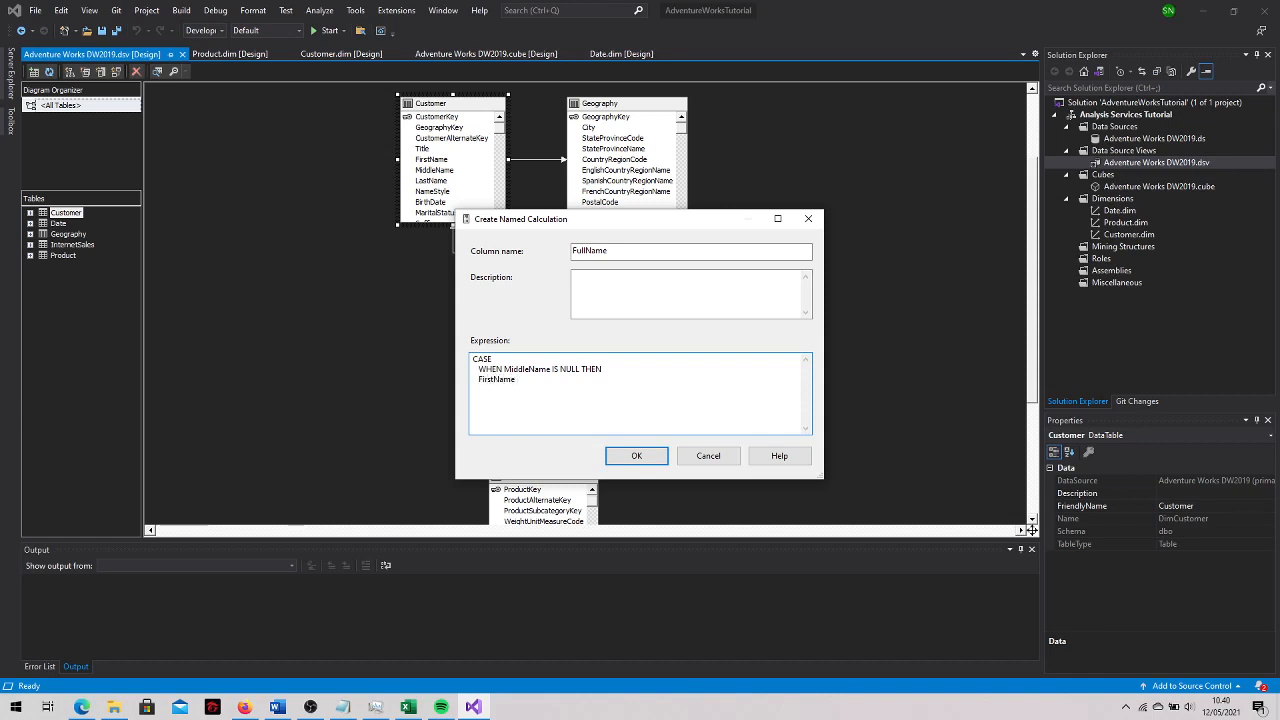
pyautogui.write(" + ' ' + las")
pyautogui.press('BackSpace')
pyautogui.press('BackSpace')
pyautogui.press('BackSpace')
pyautogui.write('Lat')
pyautogui.write('tName')
# Complete the expression with ELSE FirstName + ' ' + MiddleName + ' ' + LastName END, and create the named calculation
pyautogui.write('ELSE')
pyautogui.write('FirstName')
pyautogui.write('MiddleName')
pyautogui.write(" + '")
pyautogui.write(" ' + LastName ")
pyautogui.write('END')
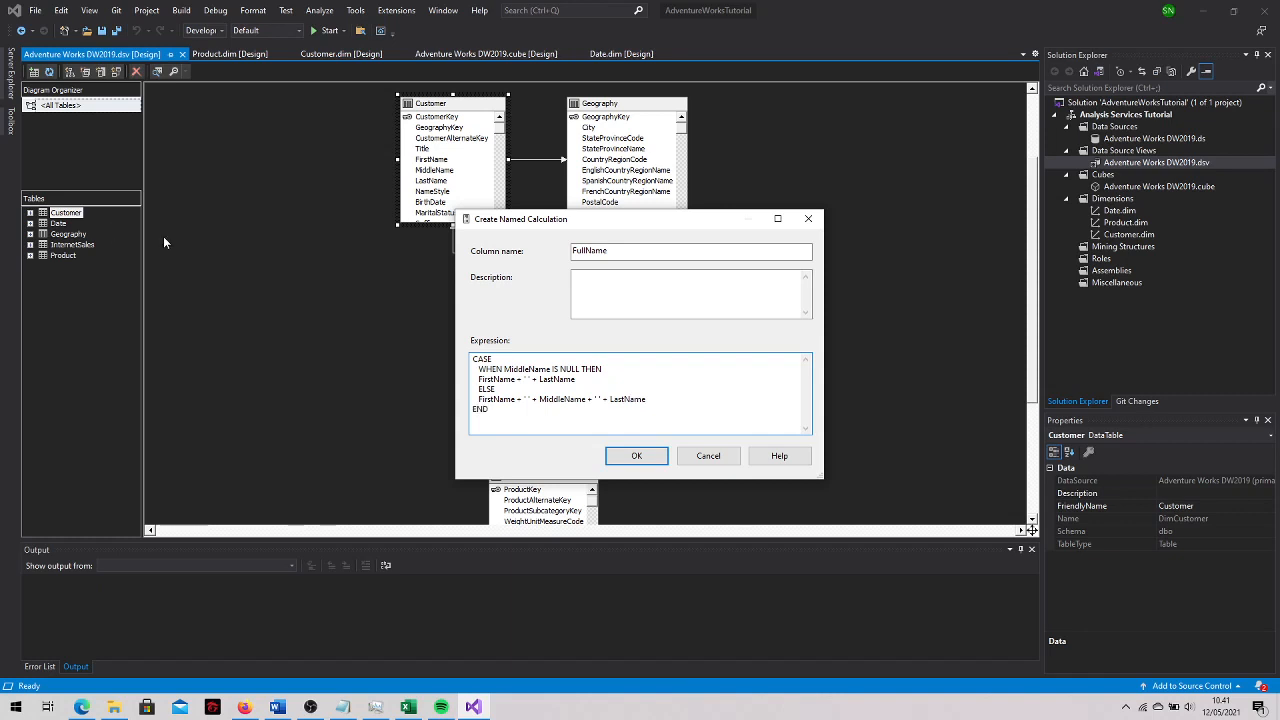
pyautogui.click(638, 456)
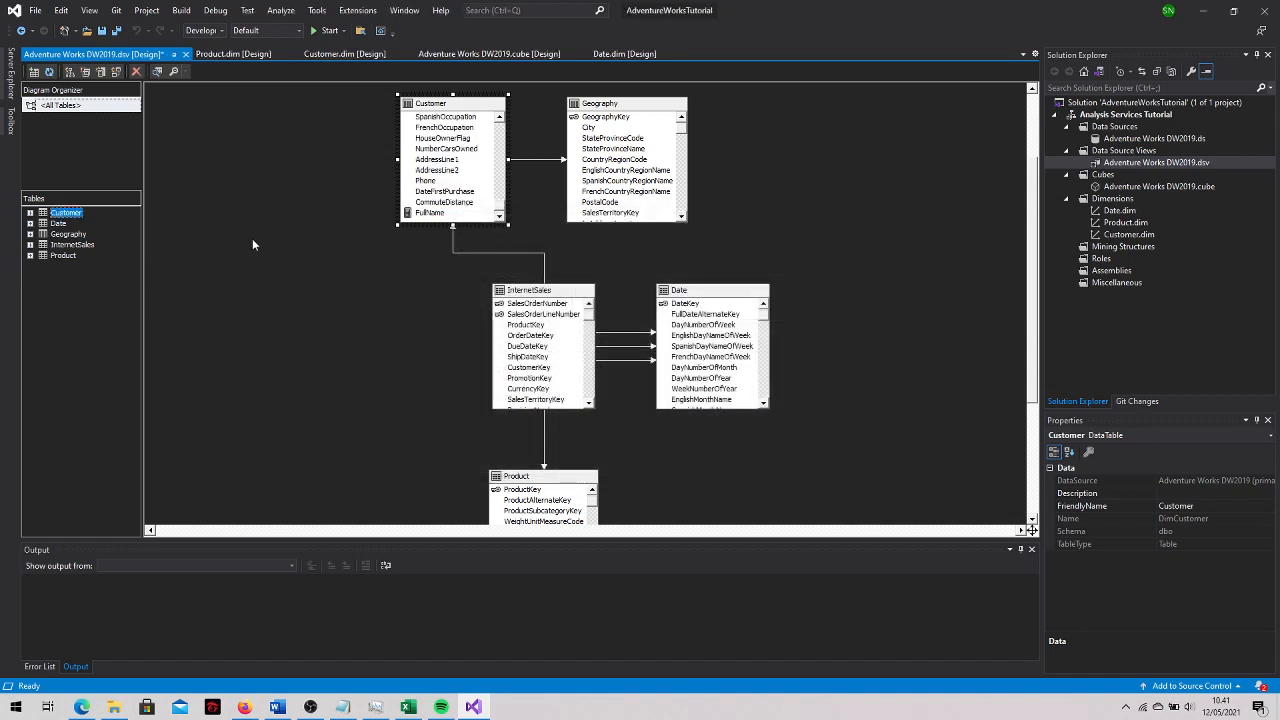
# Expand the Customer table's columns in the data source view and select the FullName calculation
pyautogui.click(30, 213)
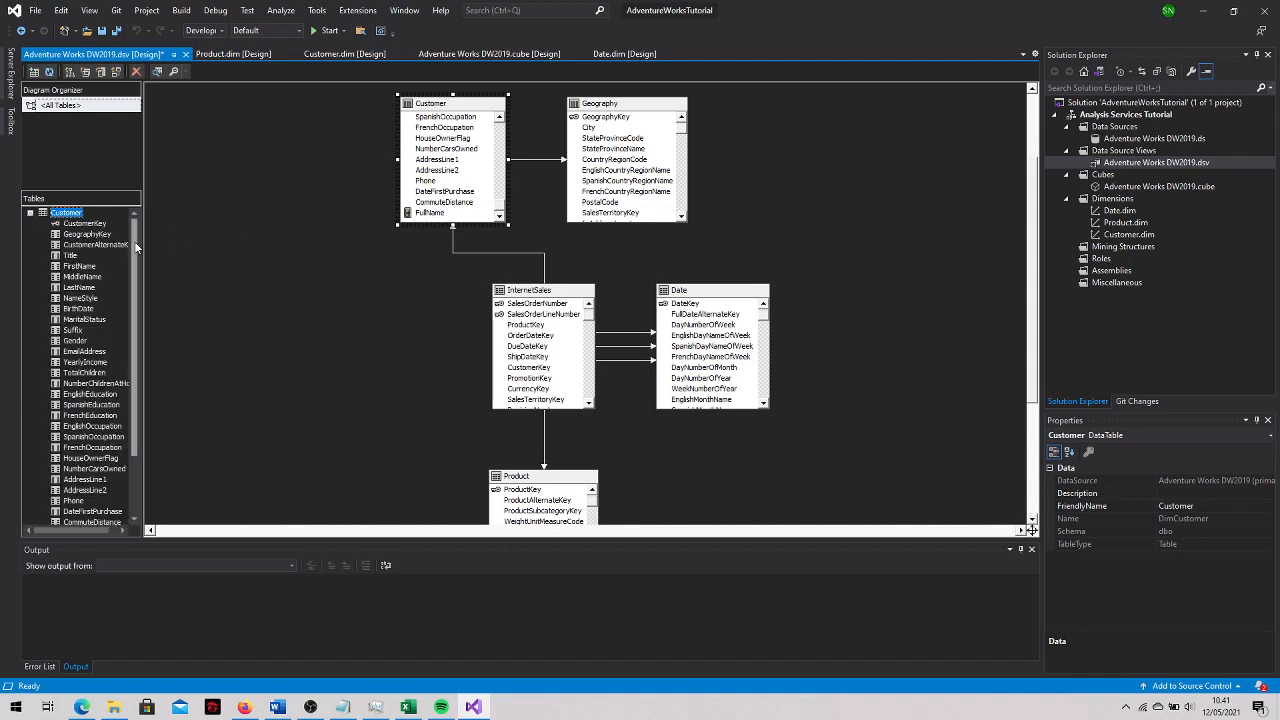
pyautogui.scroll(-3, 136, 250)
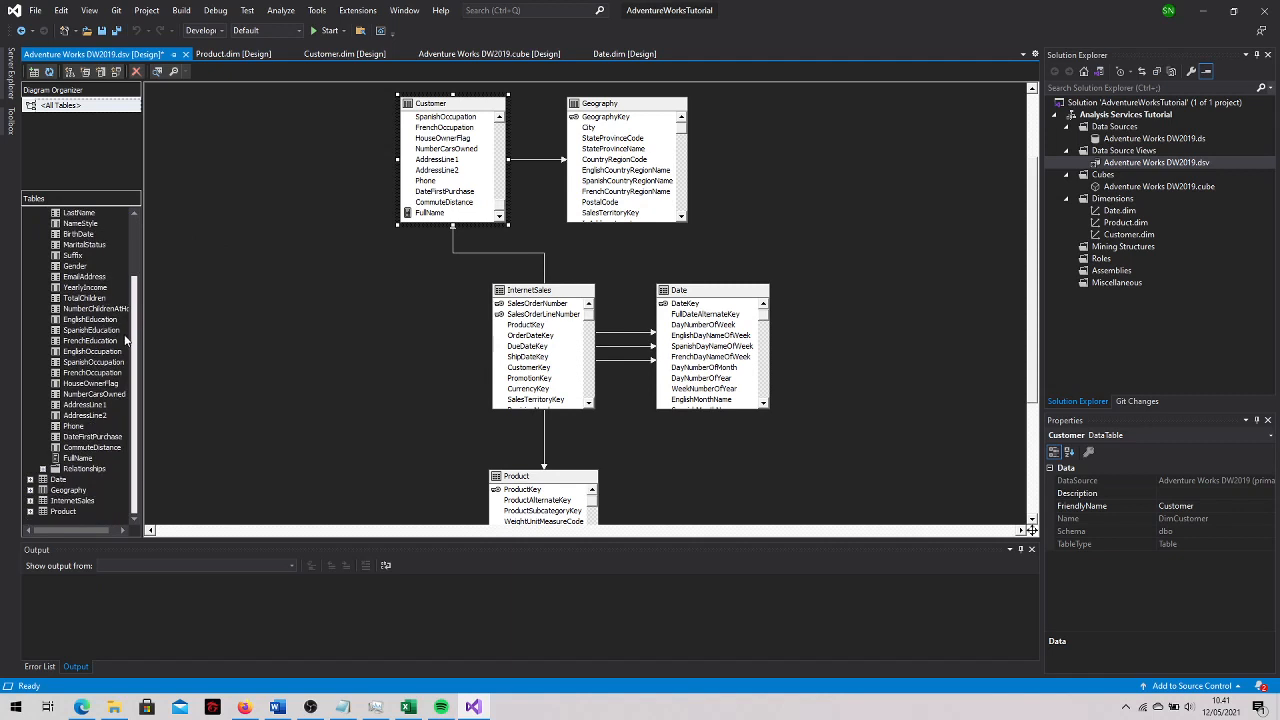
pyautogui.click(78, 458)
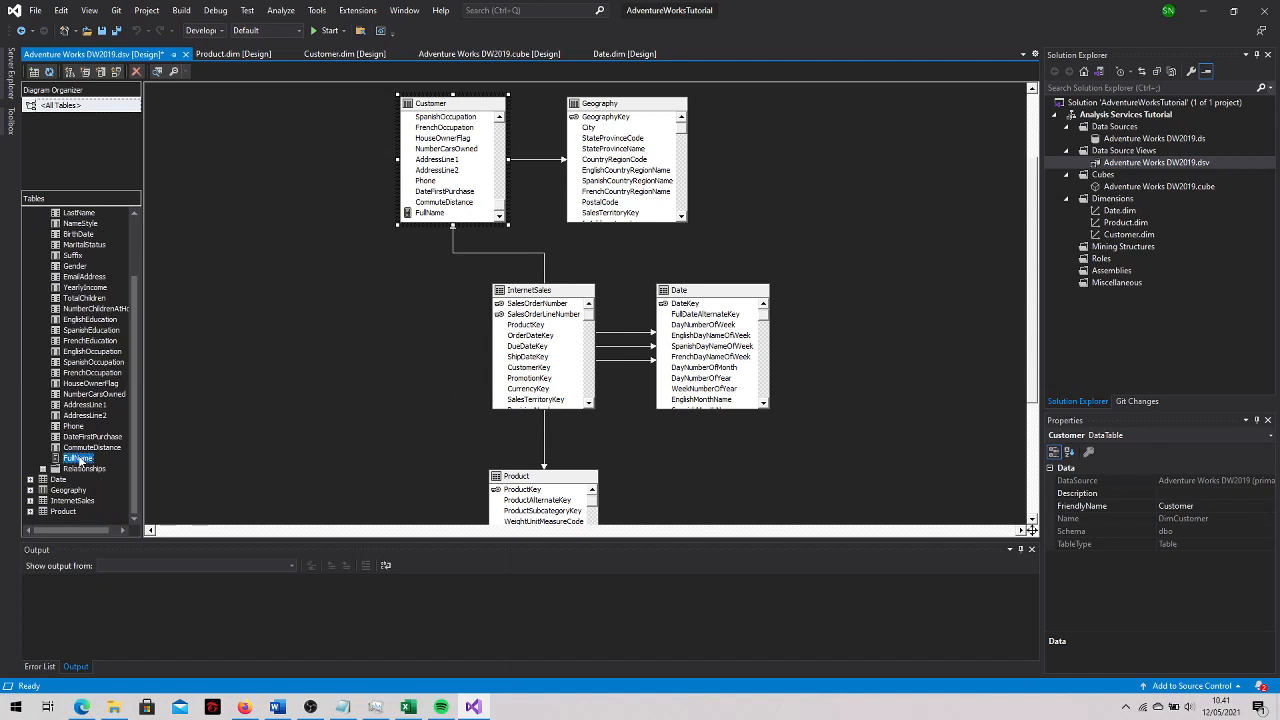
# Save the data source view, then explore the Customer table's data across to the FullName column and close the data view
pyautogui.click(103, 30)
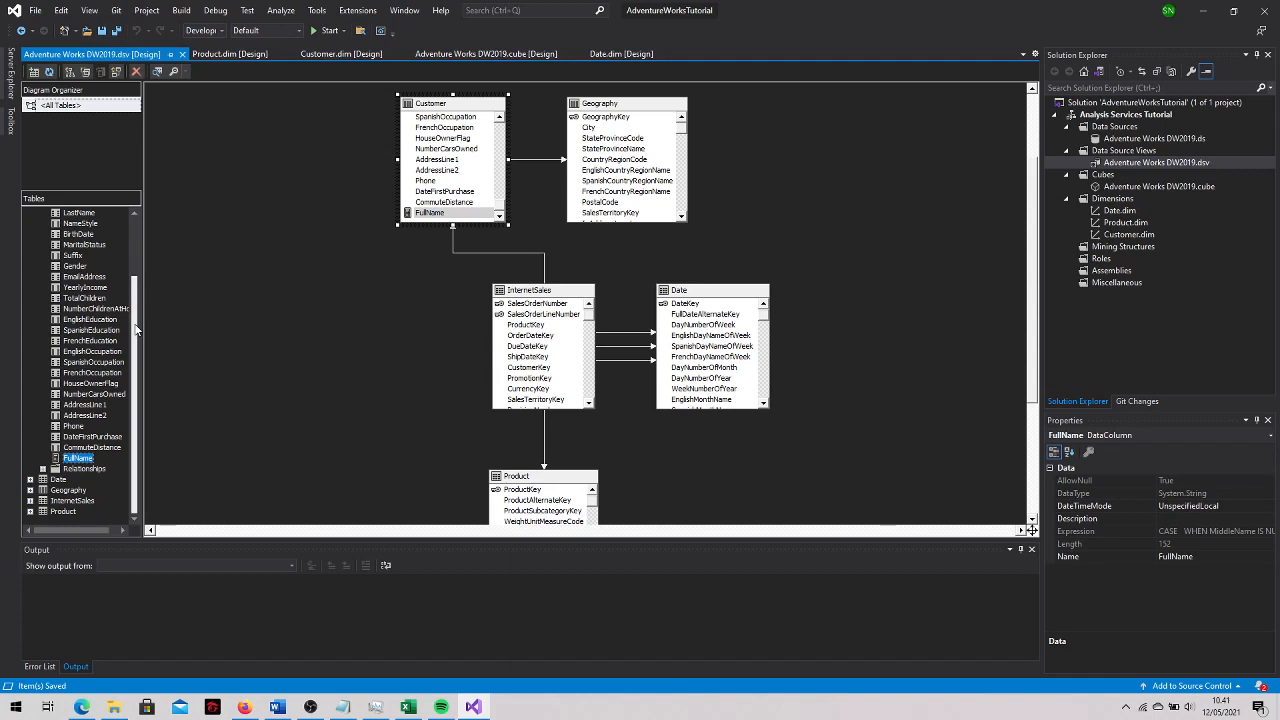
pyautogui.scroll(3, 136, 330)
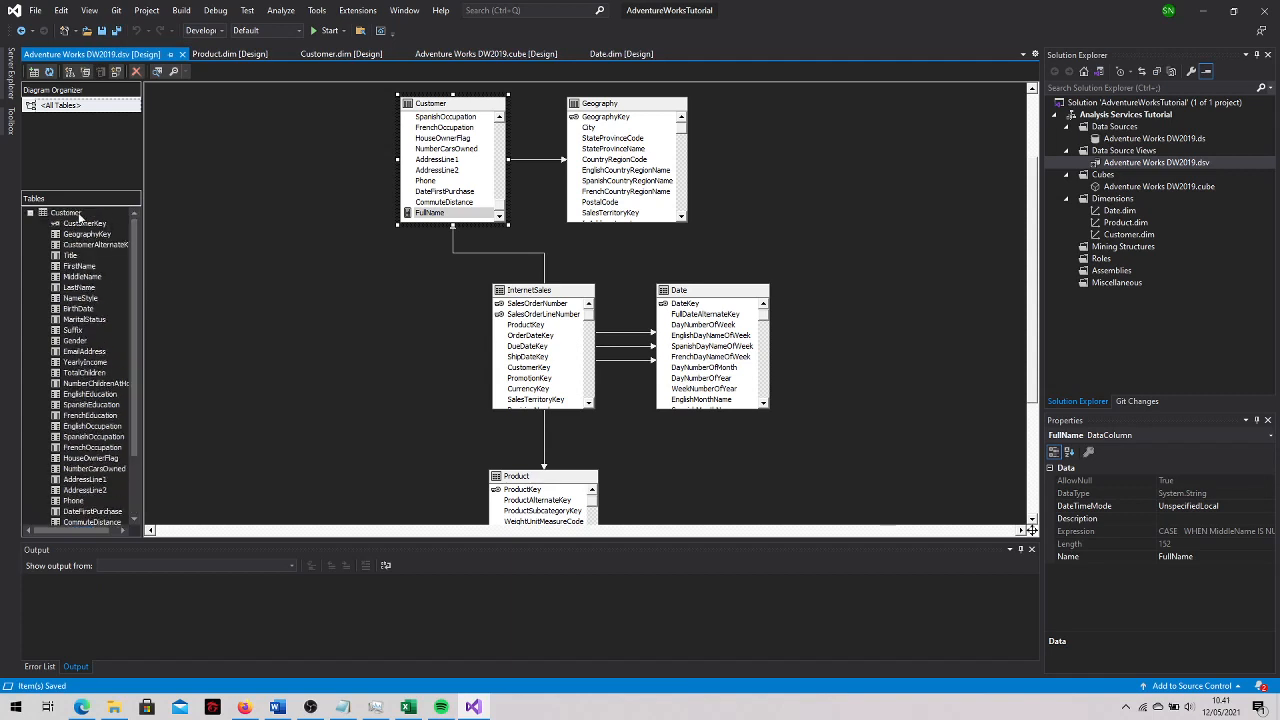
pyautogui.rightClick(79, 213)
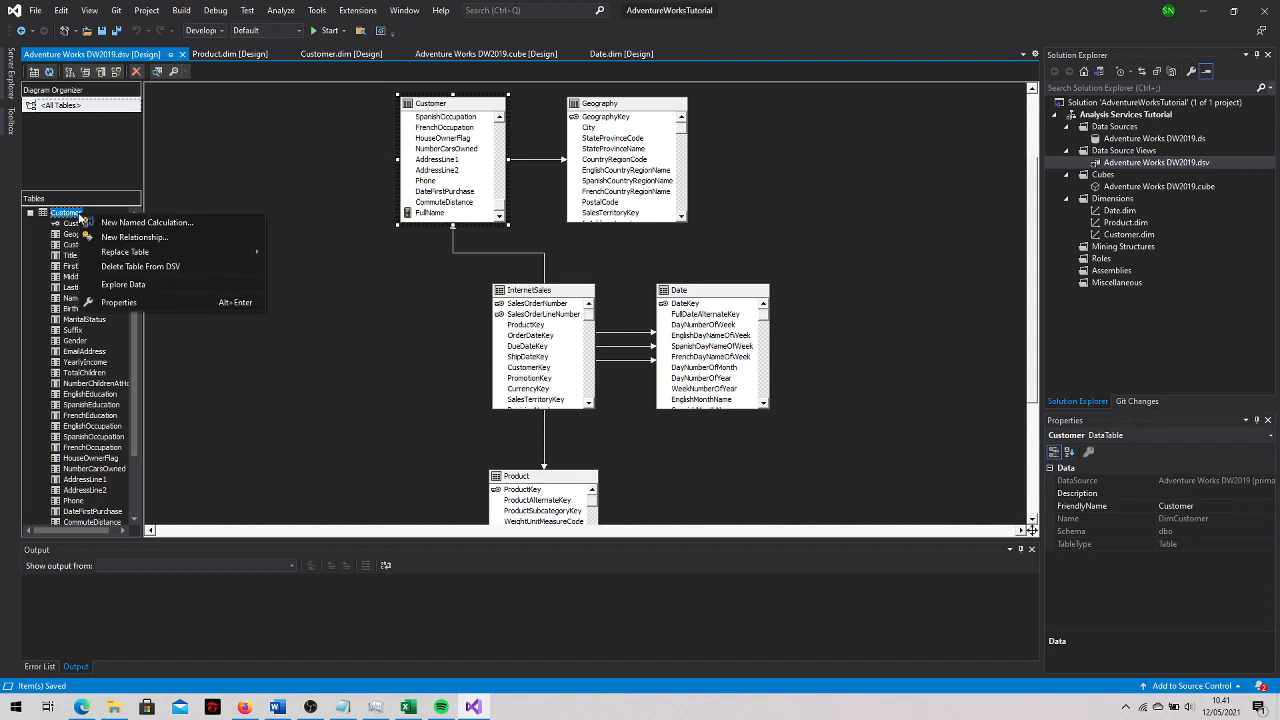
pyautogui.click(118, 285)
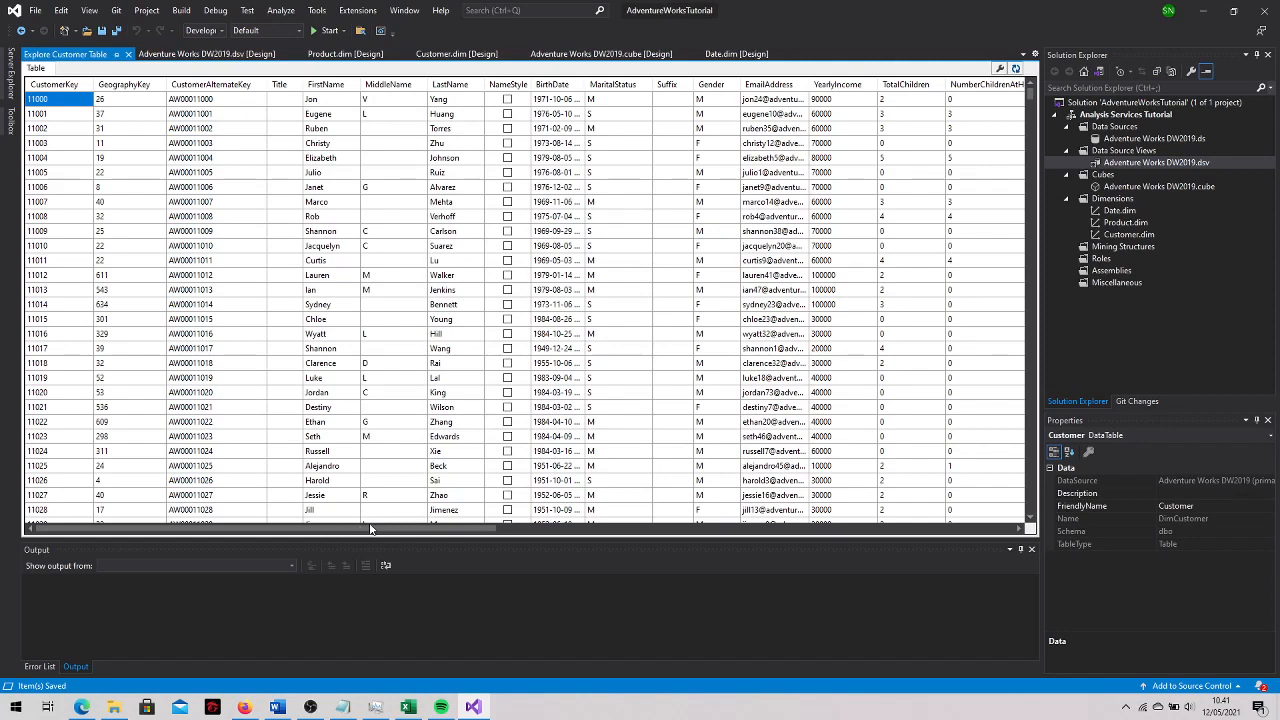
pyautogui.click(1018, 530)
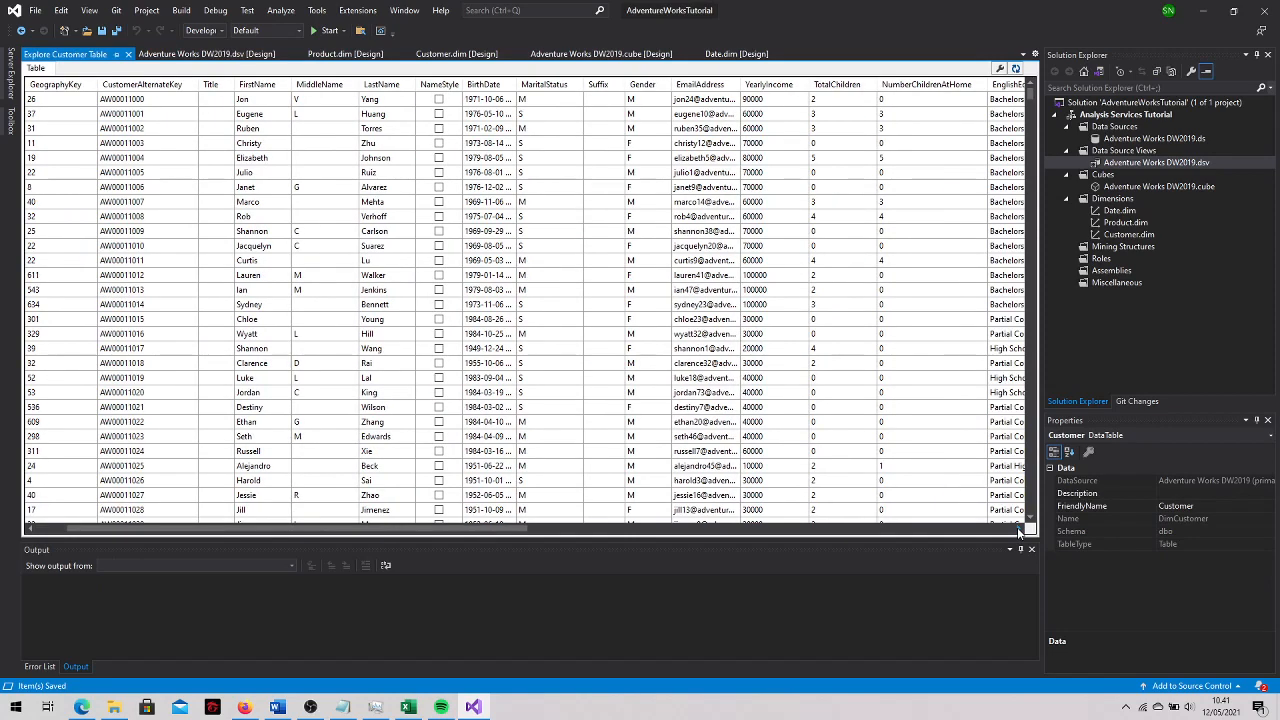
pyautogui.click(1018, 530)
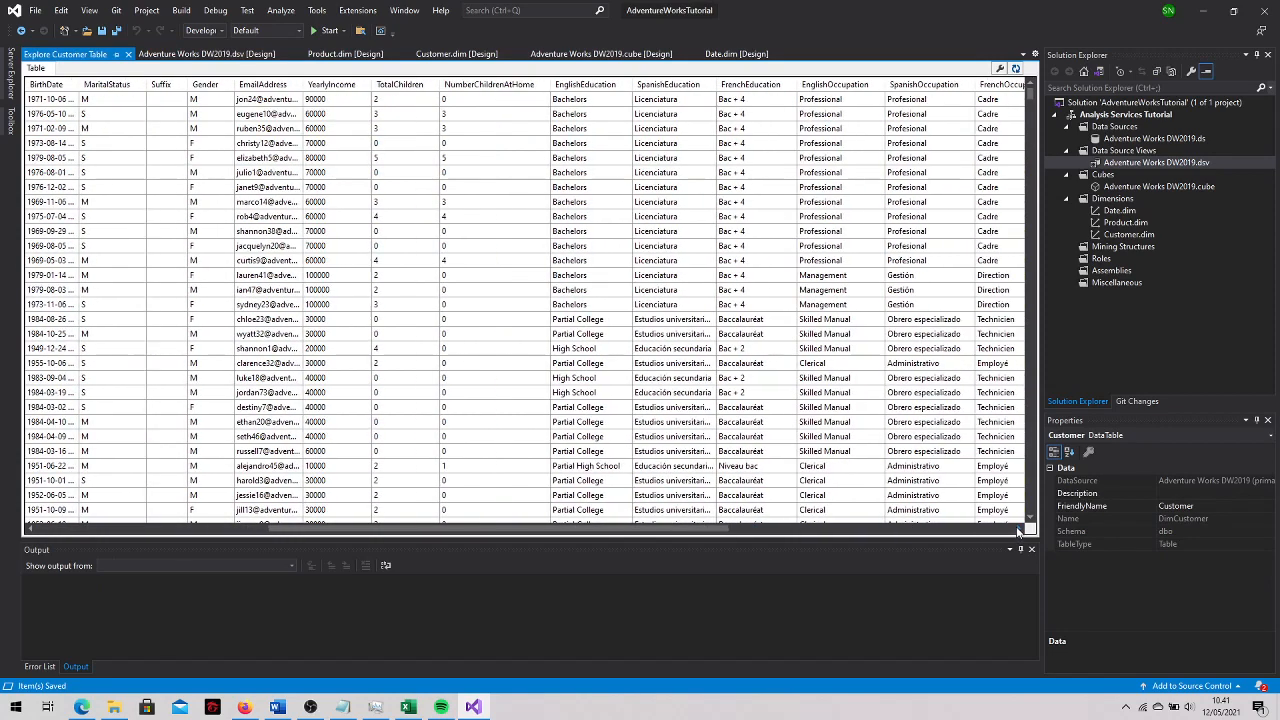
pyautogui.click(1018, 530)
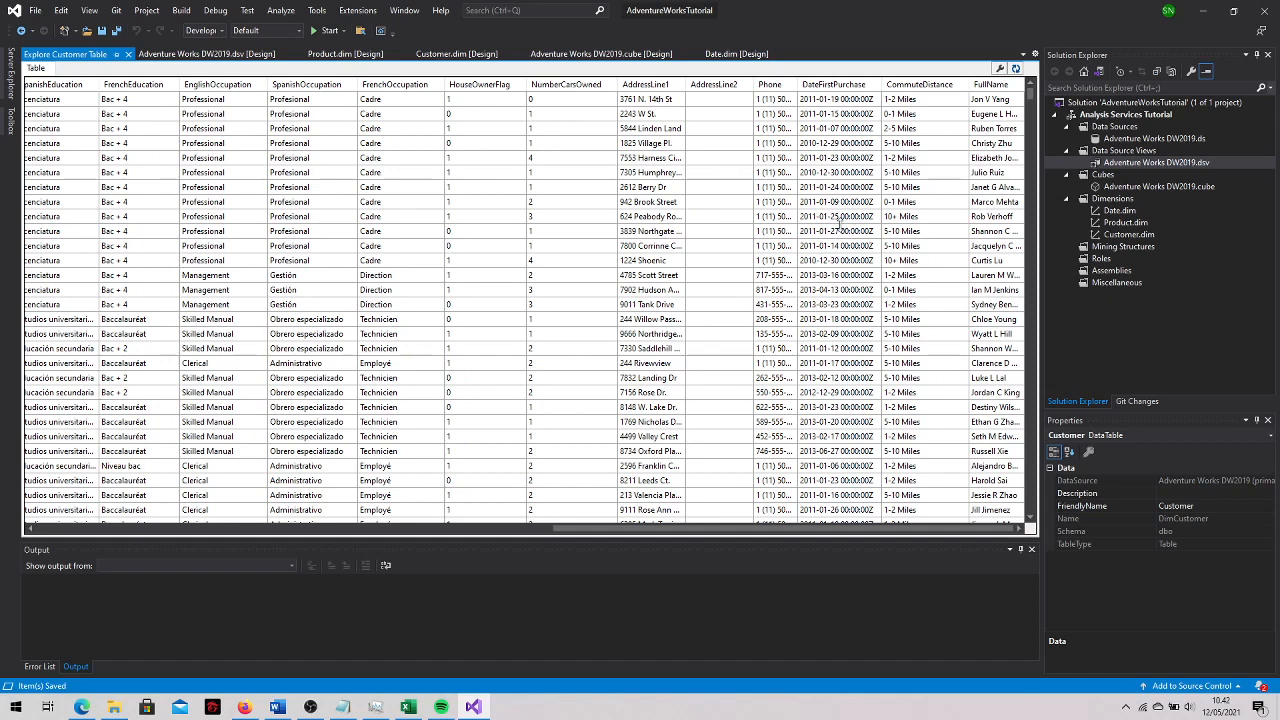
pyautogui.click(128, 54)
pyautogui.click(824, 412)
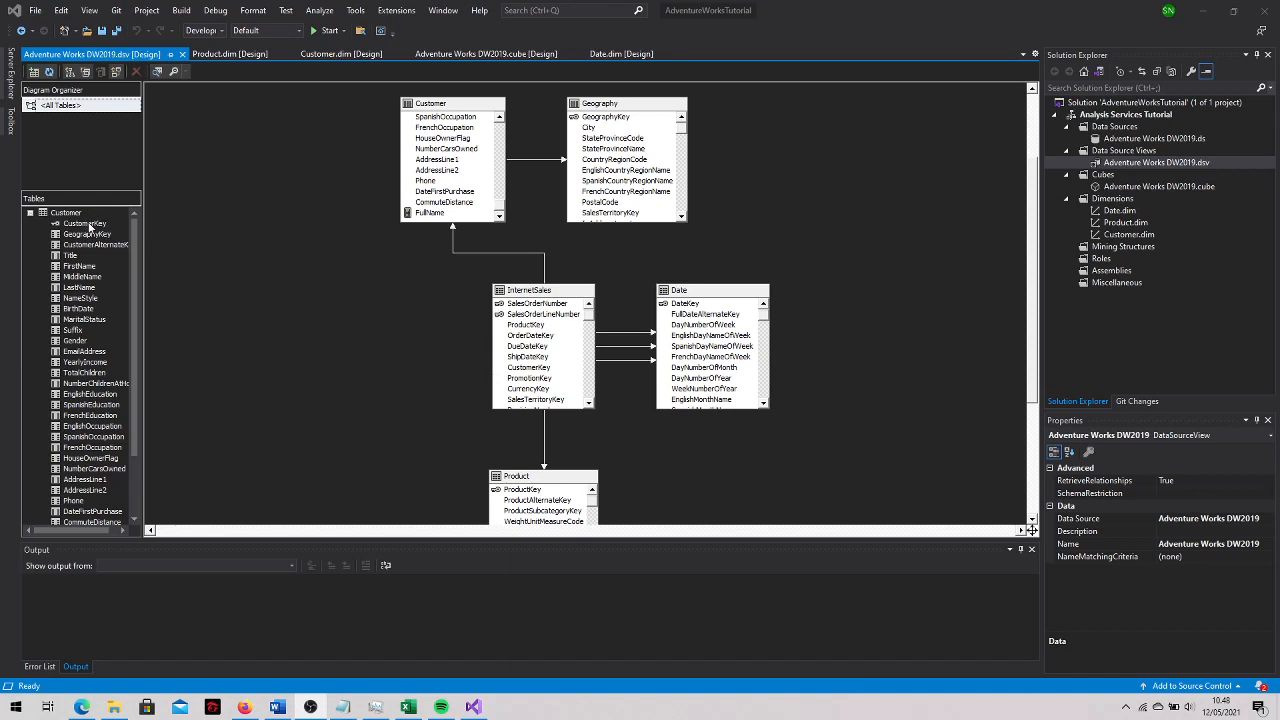
# In the Customer dimension, rename the Customer Key attribute as Full Name
pyautogui.click(341, 55)
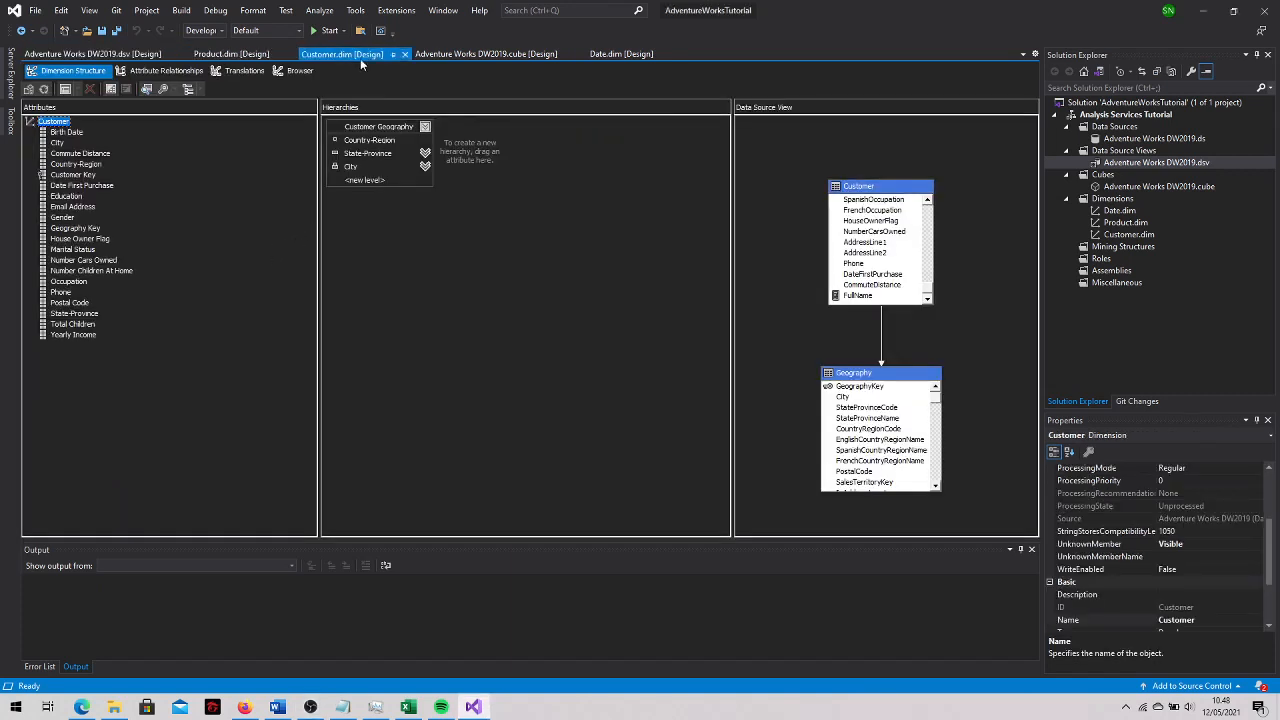
pyautogui.click(1134, 235)
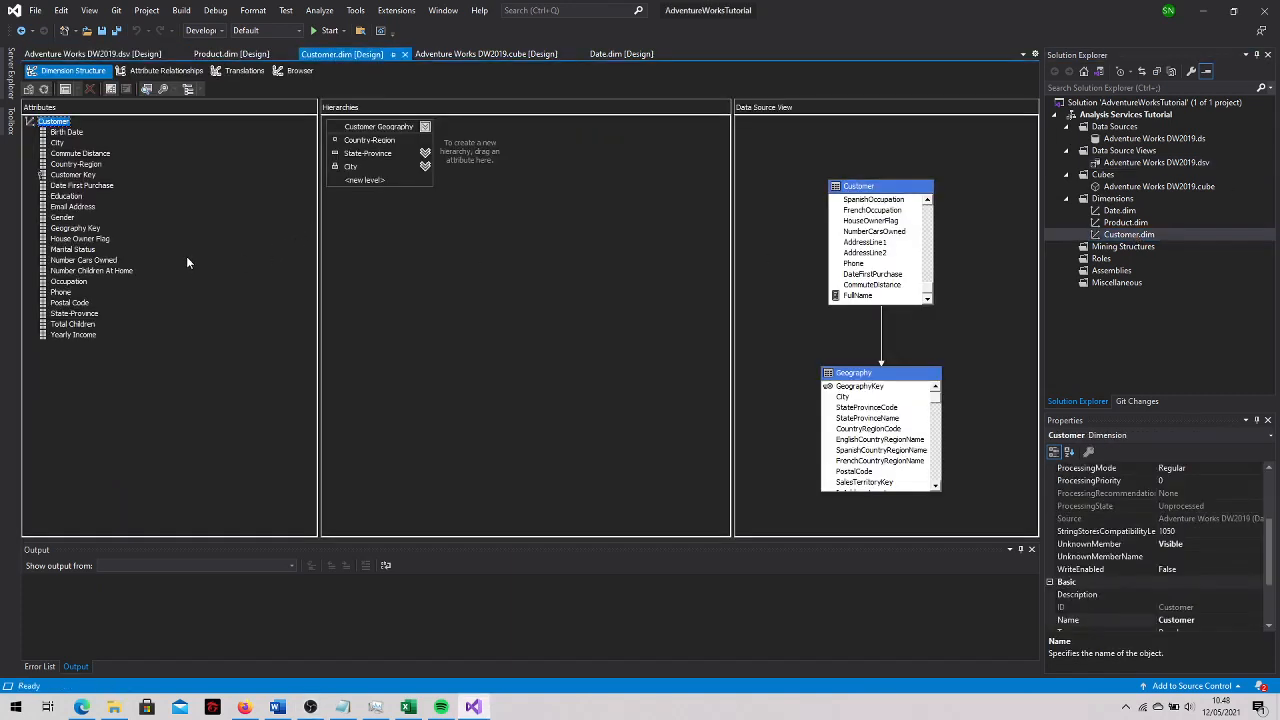
pyautogui.click(72, 176)
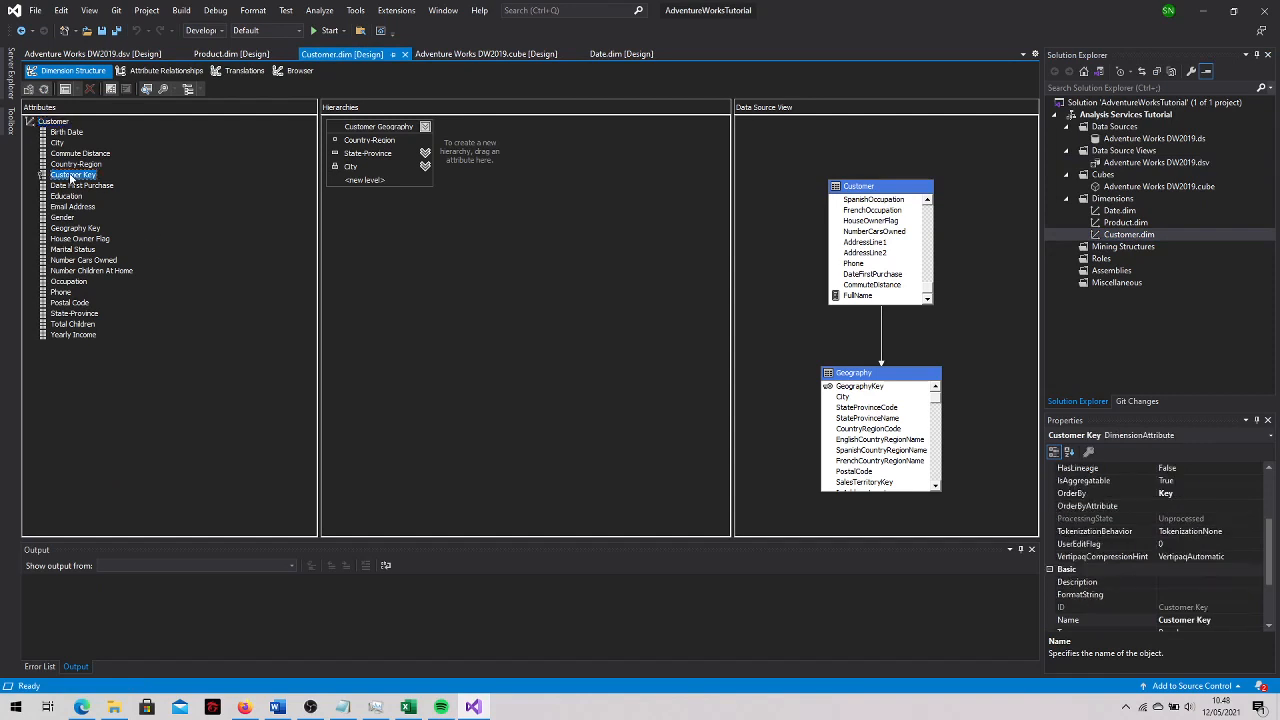
pyautogui.rightClick(70, 177)
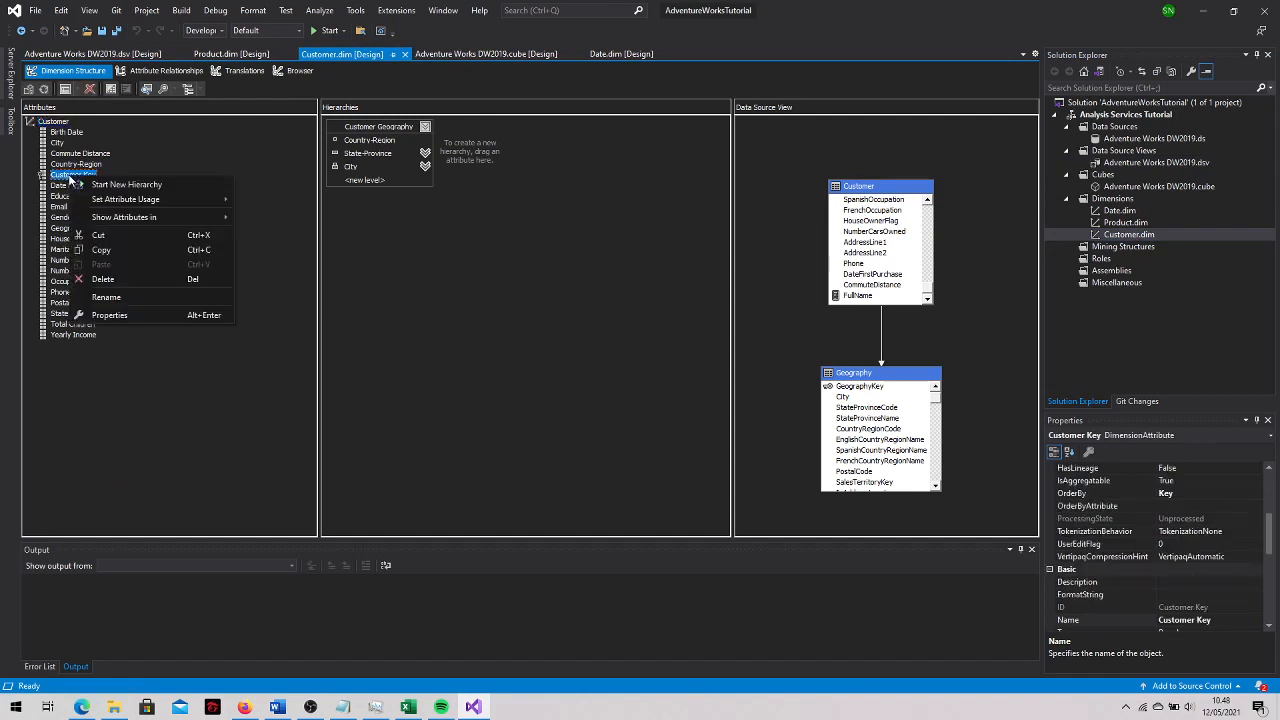
pyautogui.click(146, 296)
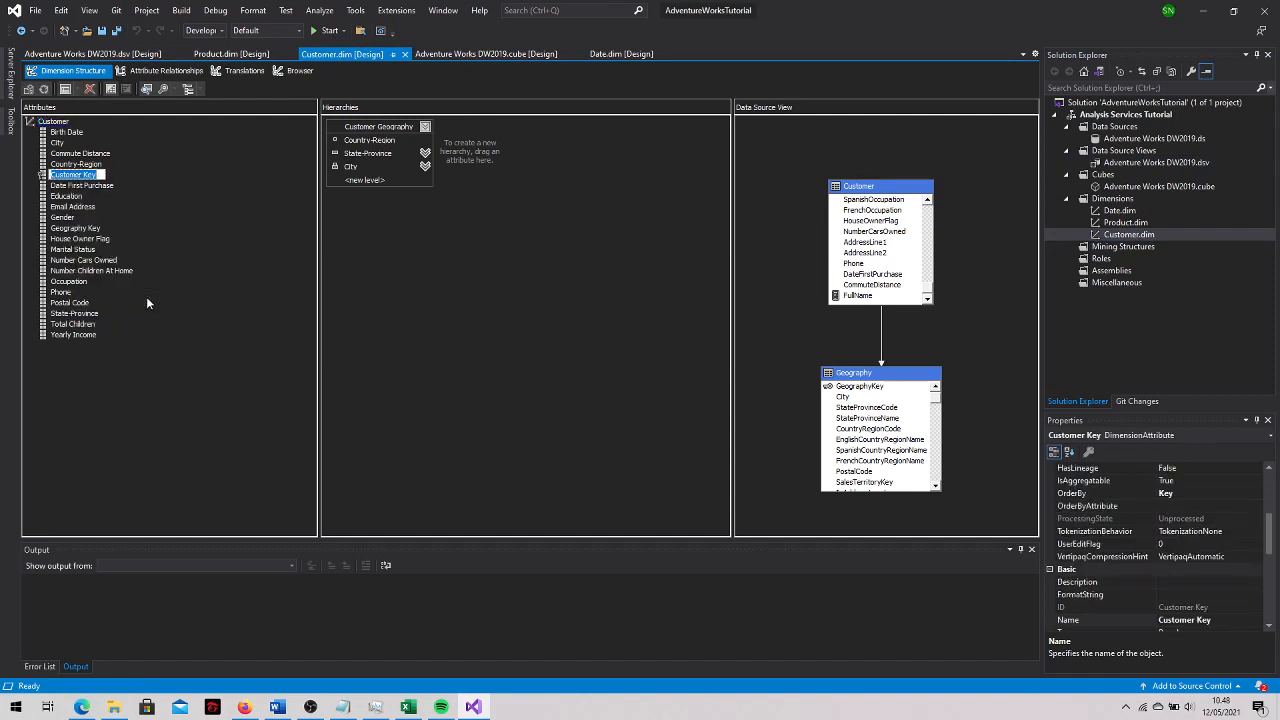
pyautogui.write('Full Name')
pyautogui.press('Return')
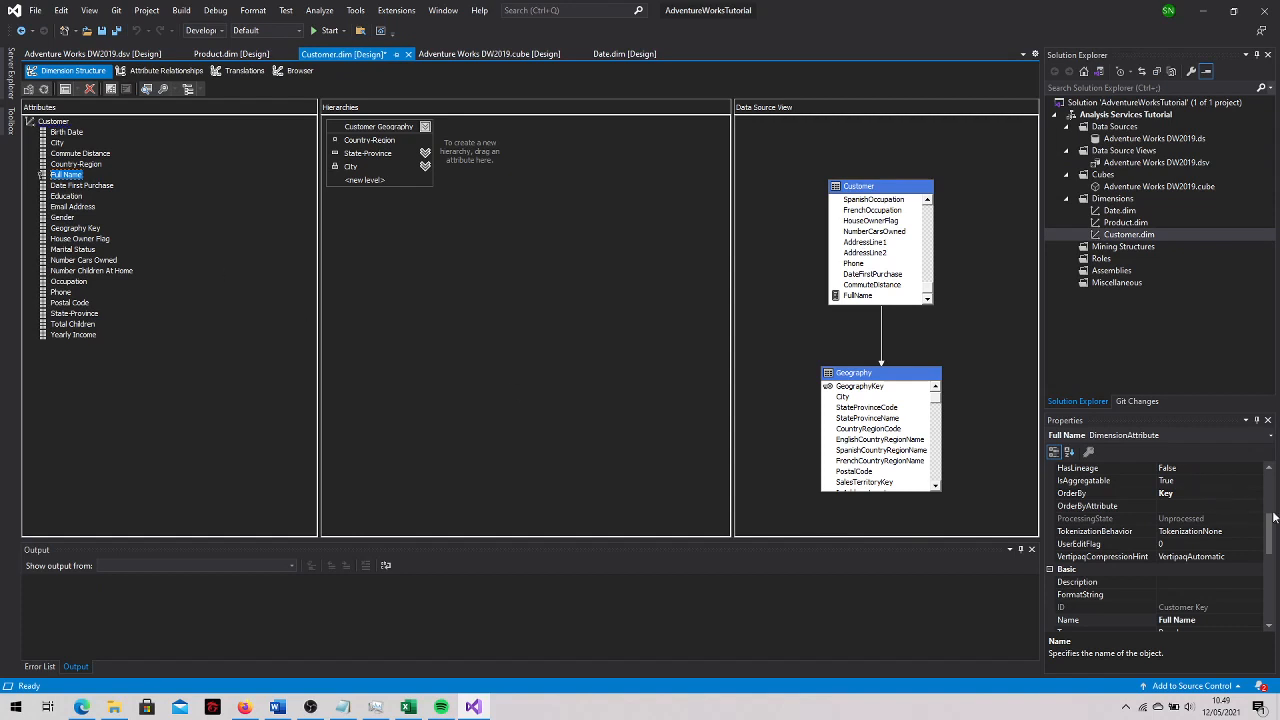
# Set the Full Name attribute's NameColumn to Customer.FullName and add the attribute below City in the Customer Geography hierarchy
pyautogui.moveTo(1268, 523); pyautogui.dragTo(1261, 595)
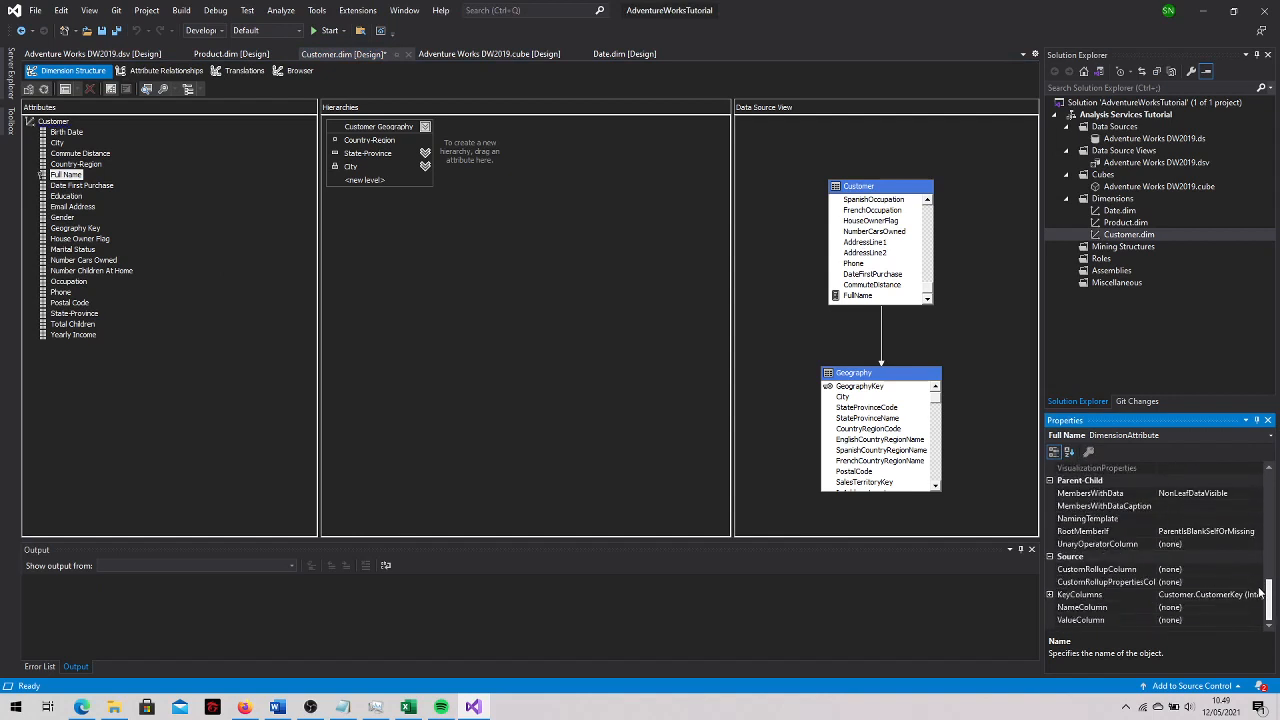
pyautogui.click(1188, 608)
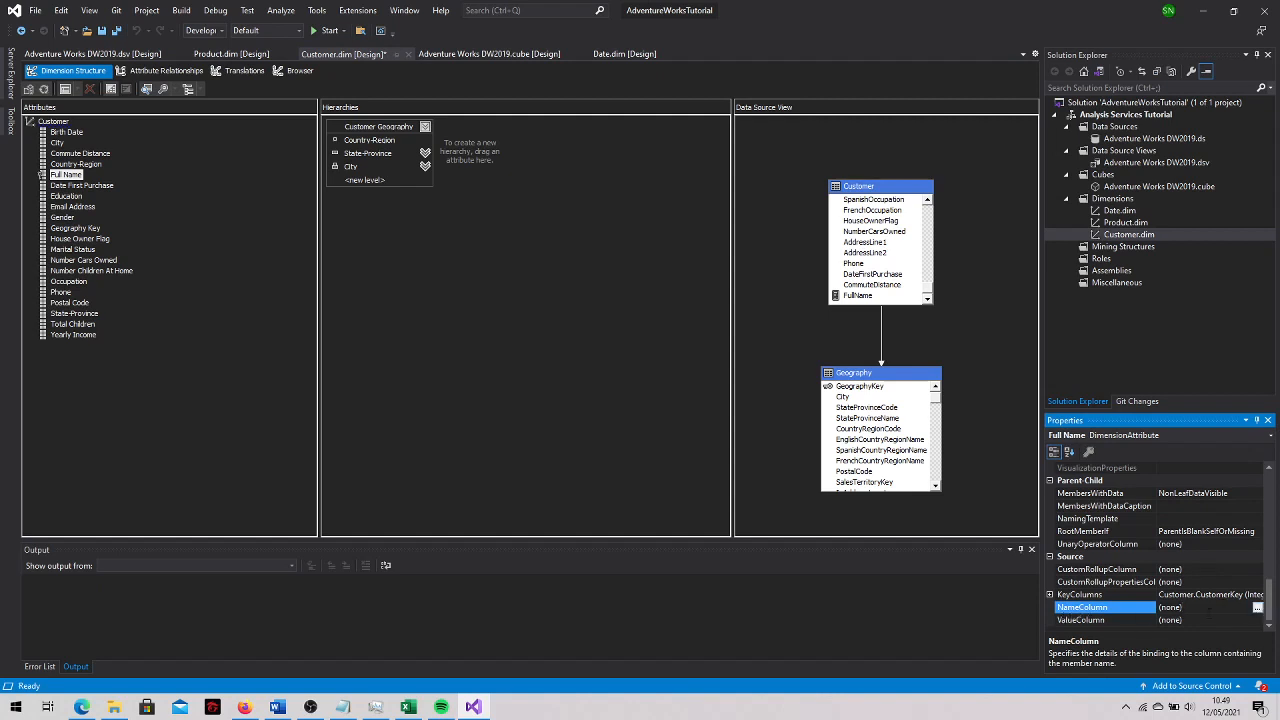
pyautogui.click(1258, 608)
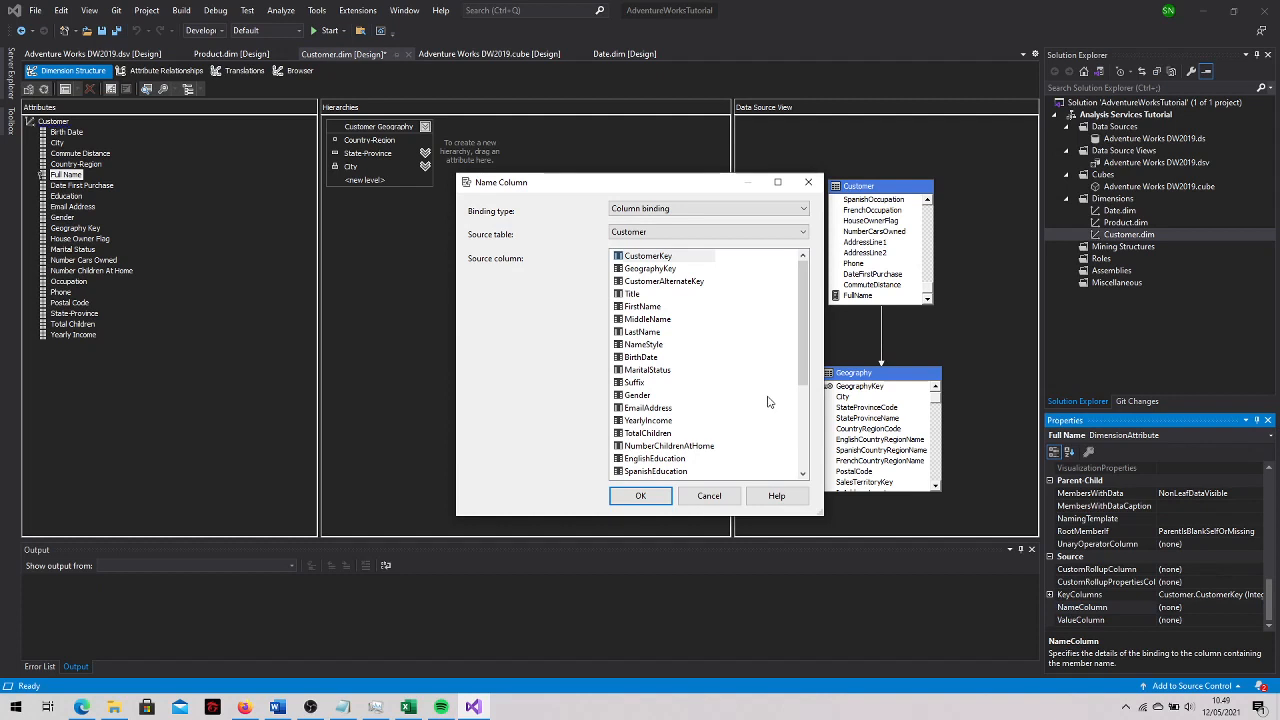
pyautogui.moveTo(807, 378); pyautogui.dragTo(810, 476)
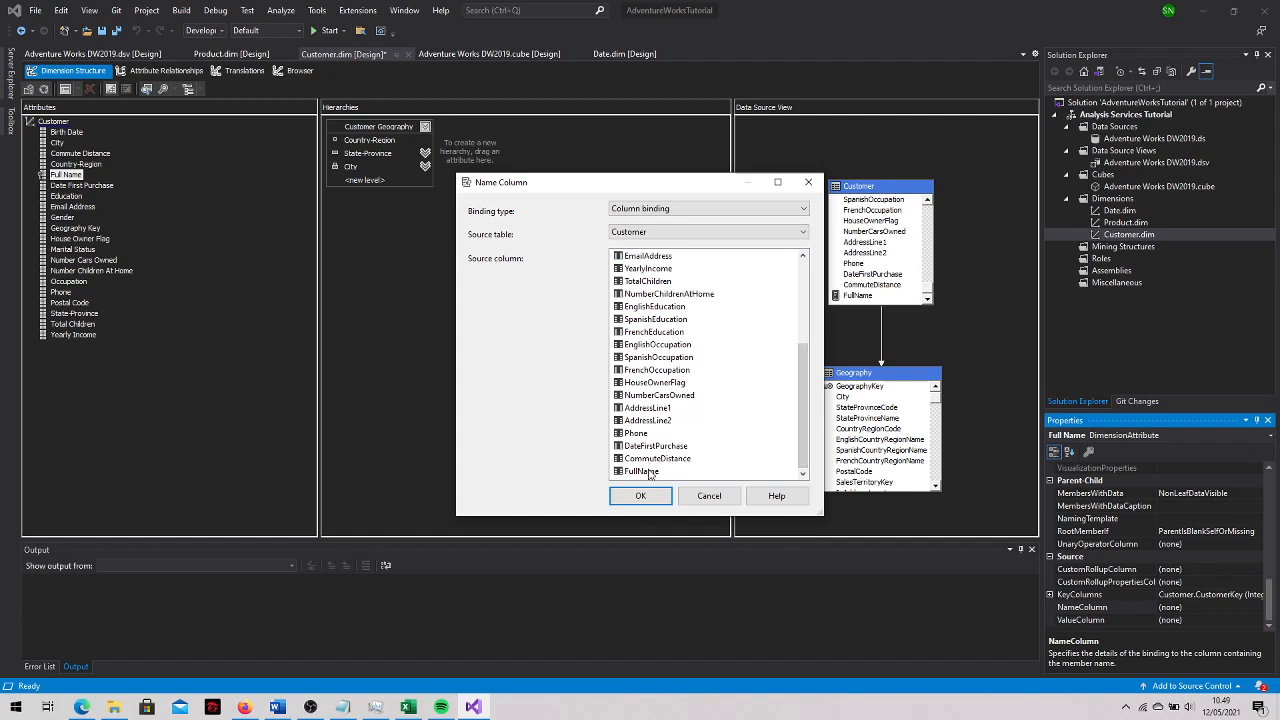
pyautogui.click(650, 472)
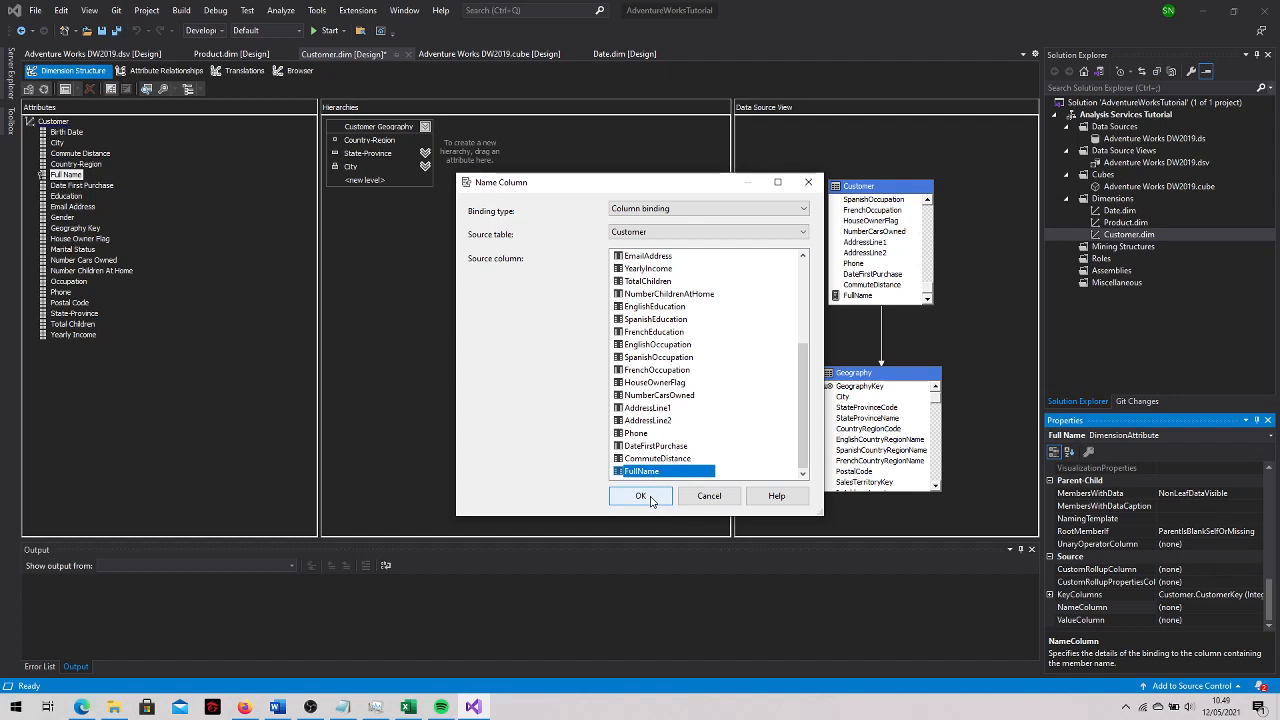
pyautogui.click(650, 497)
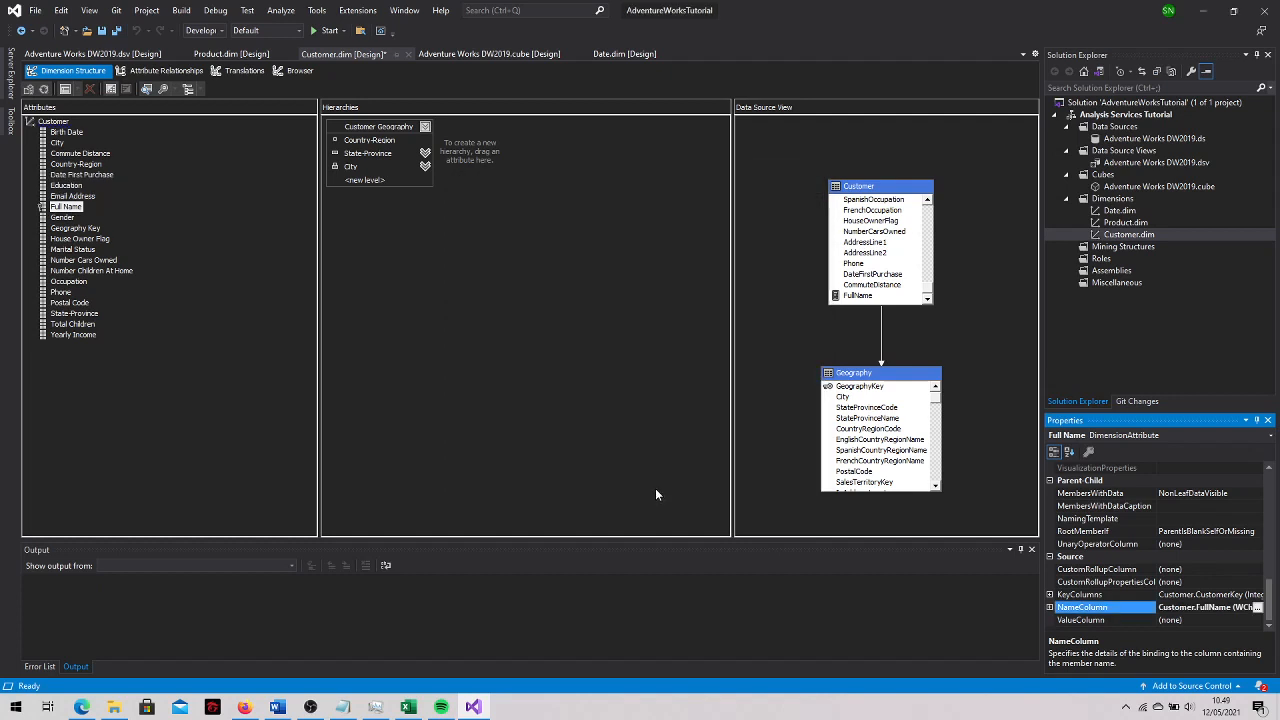
pyautogui.click(62, 208)
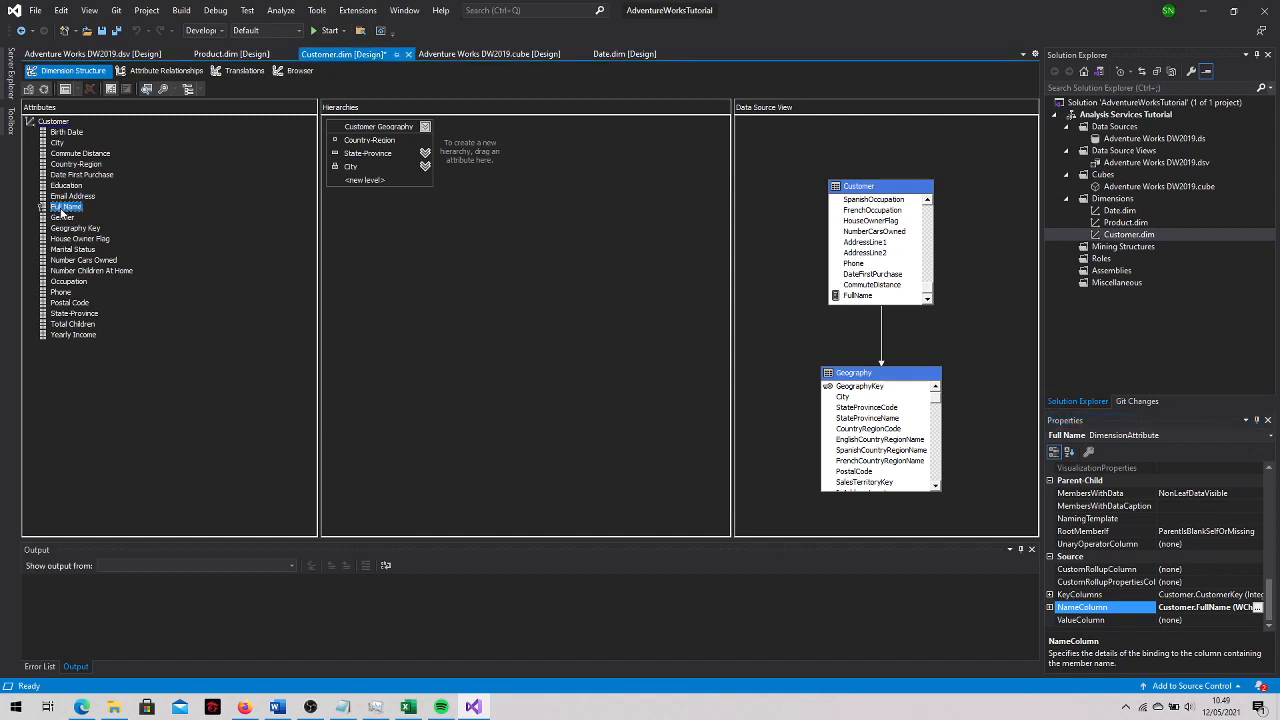
pyautogui.moveTo(62, 211); pyautogui.dragTo(372, 182)
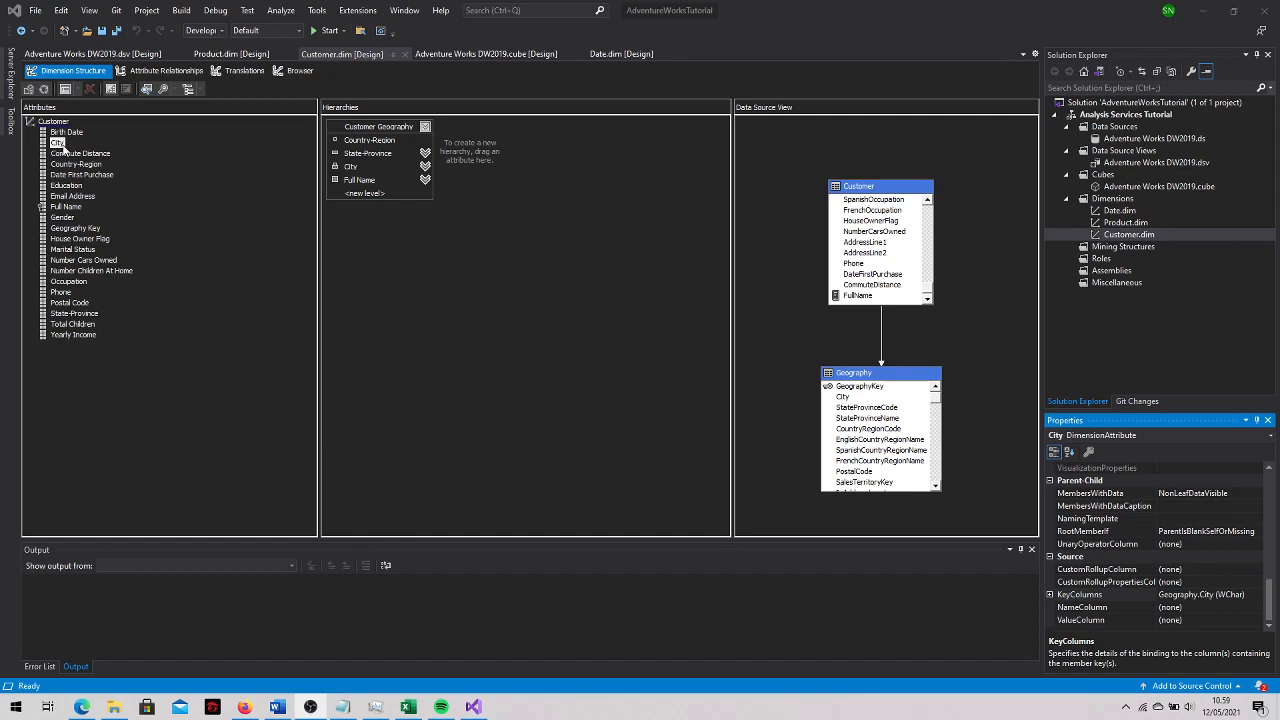
# Add StateProvinceName from the Geography table to the City attribute's KeyColumns
pyautogui.rightClick(58, 145)
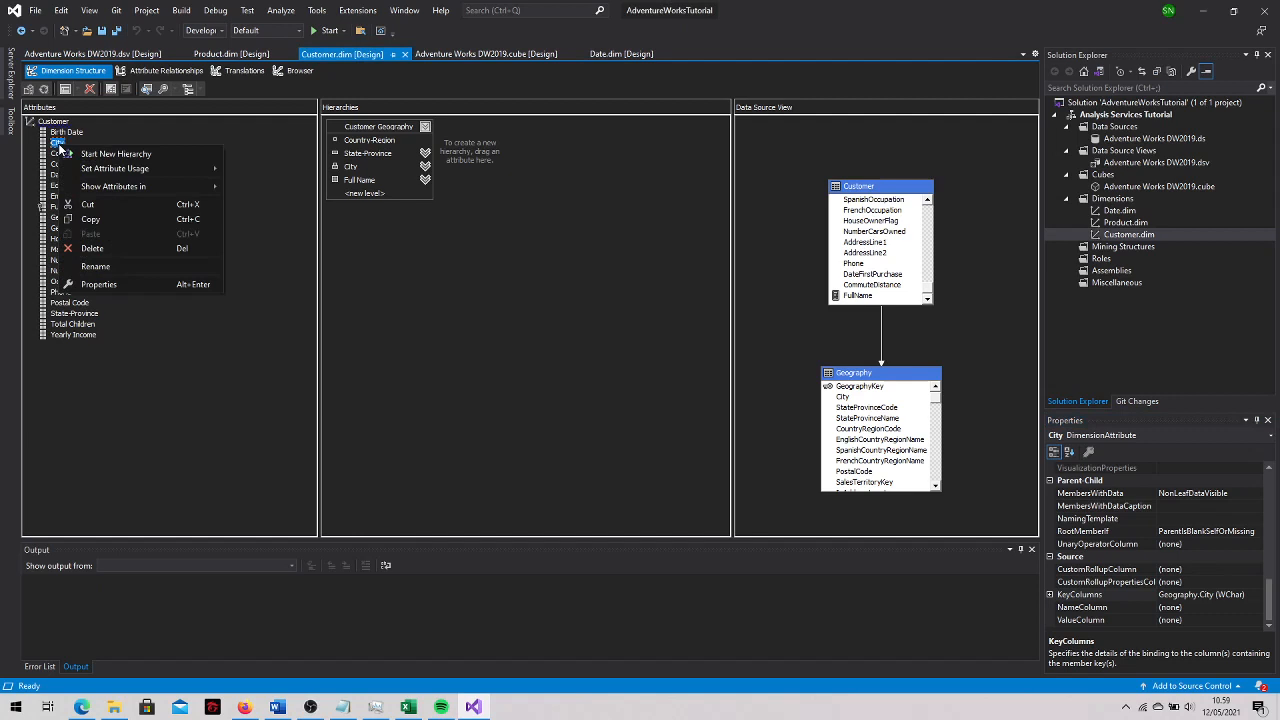
pyautogui.click(154, 283)
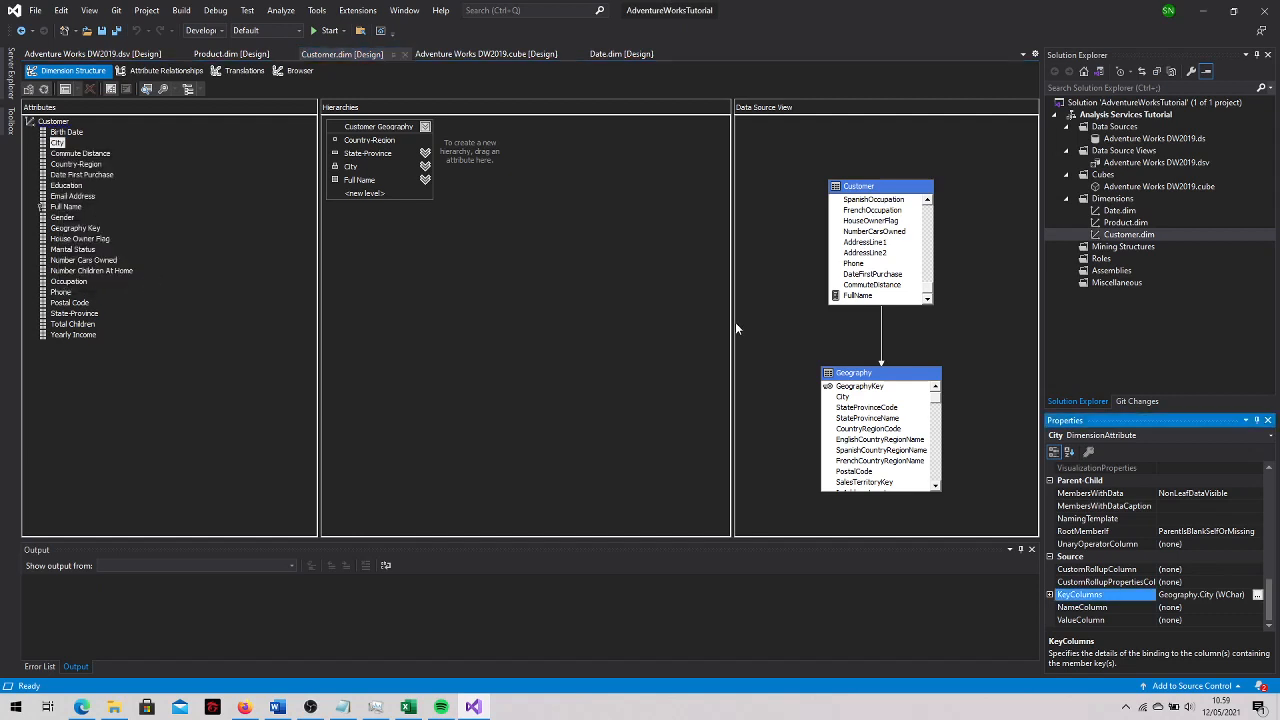
pyautogui.click(1257, 594)
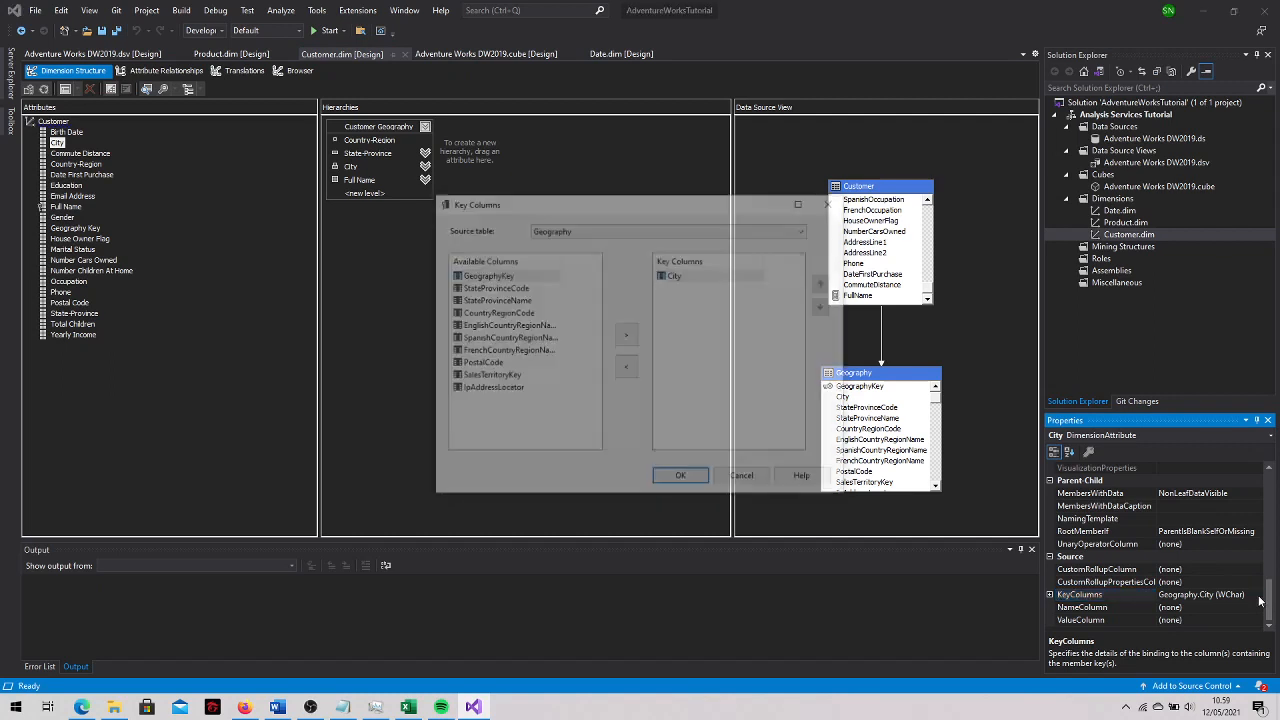
pyautogui.click(524, 290)
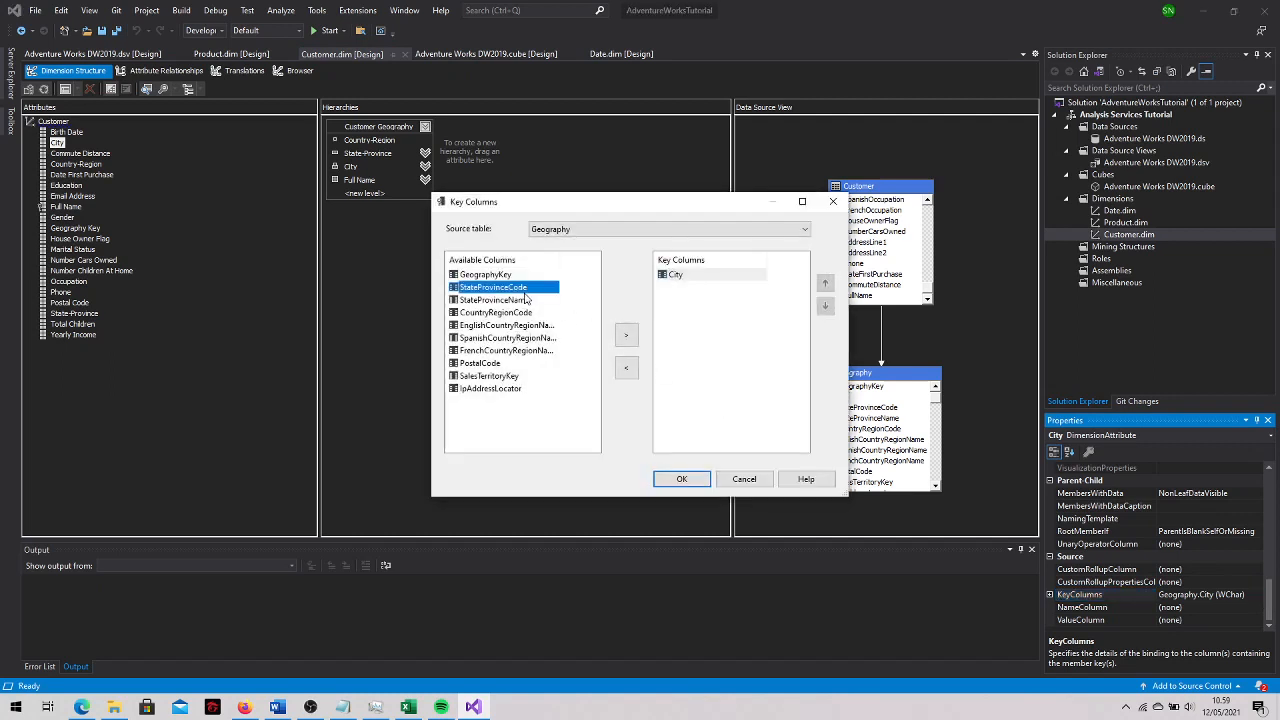
pyautogui.click(526, 301)
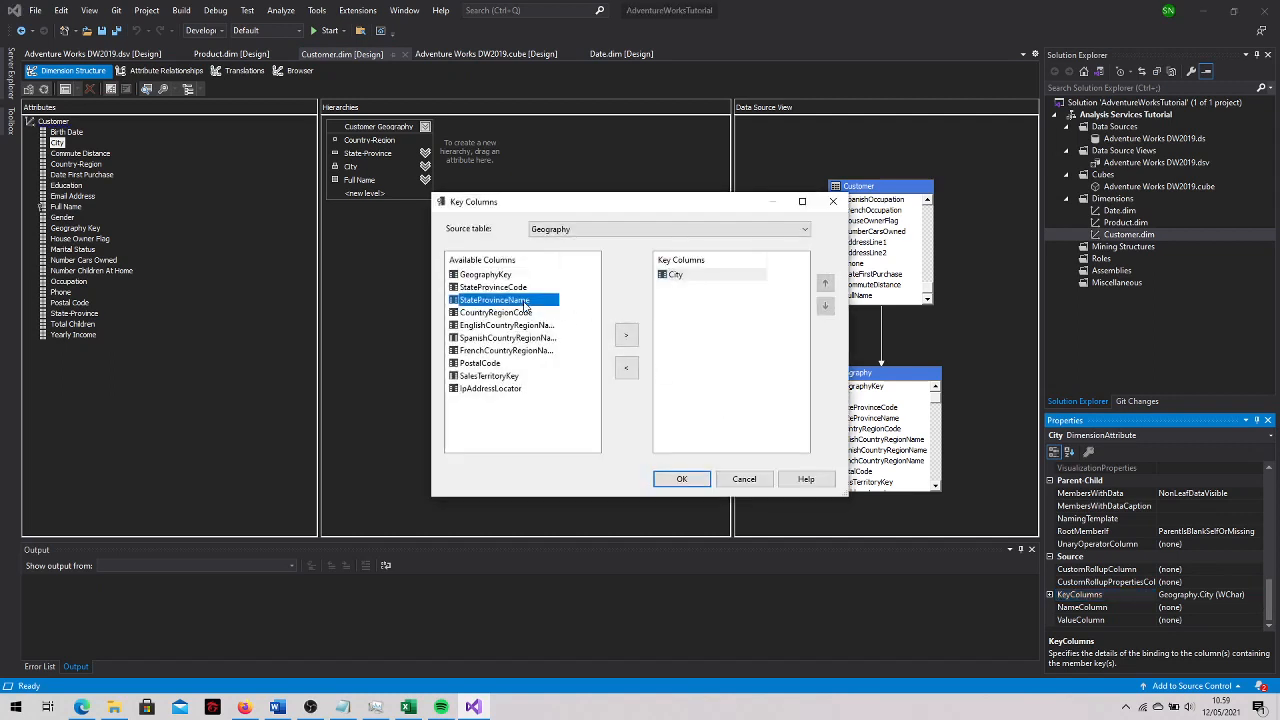
pyautogui.click(628, 336)
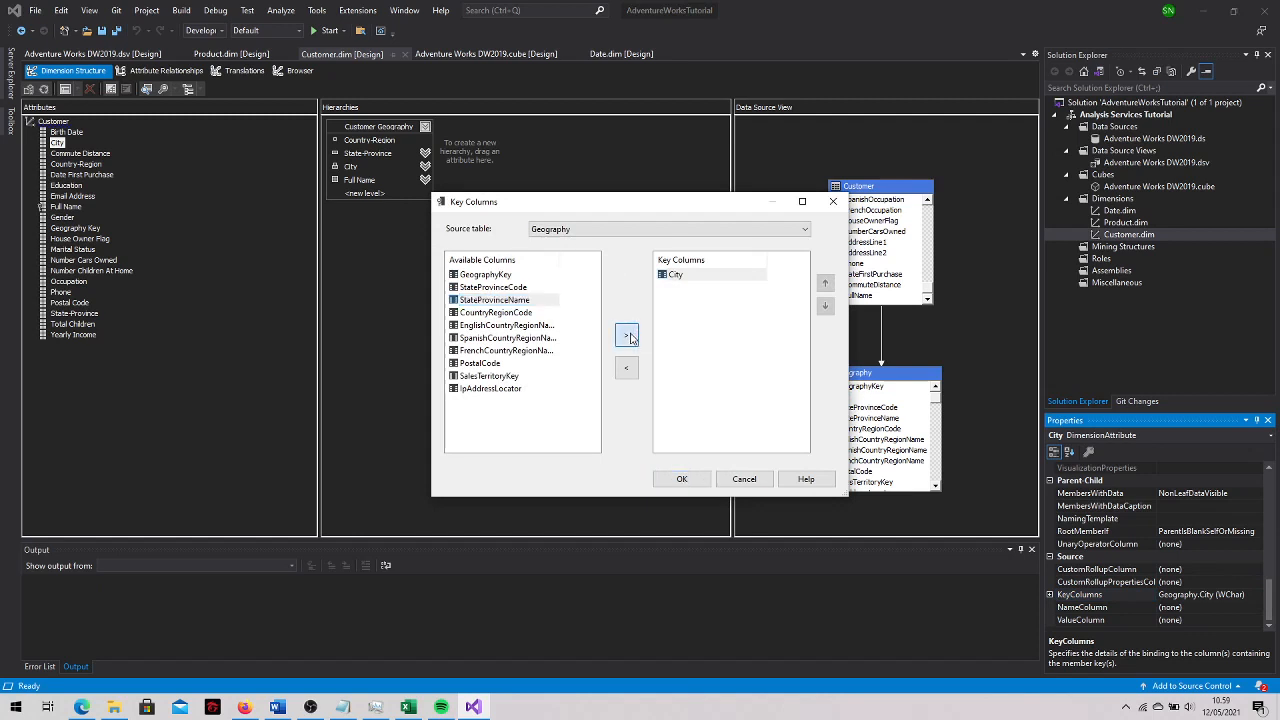
pyautogui.click(682, 479)
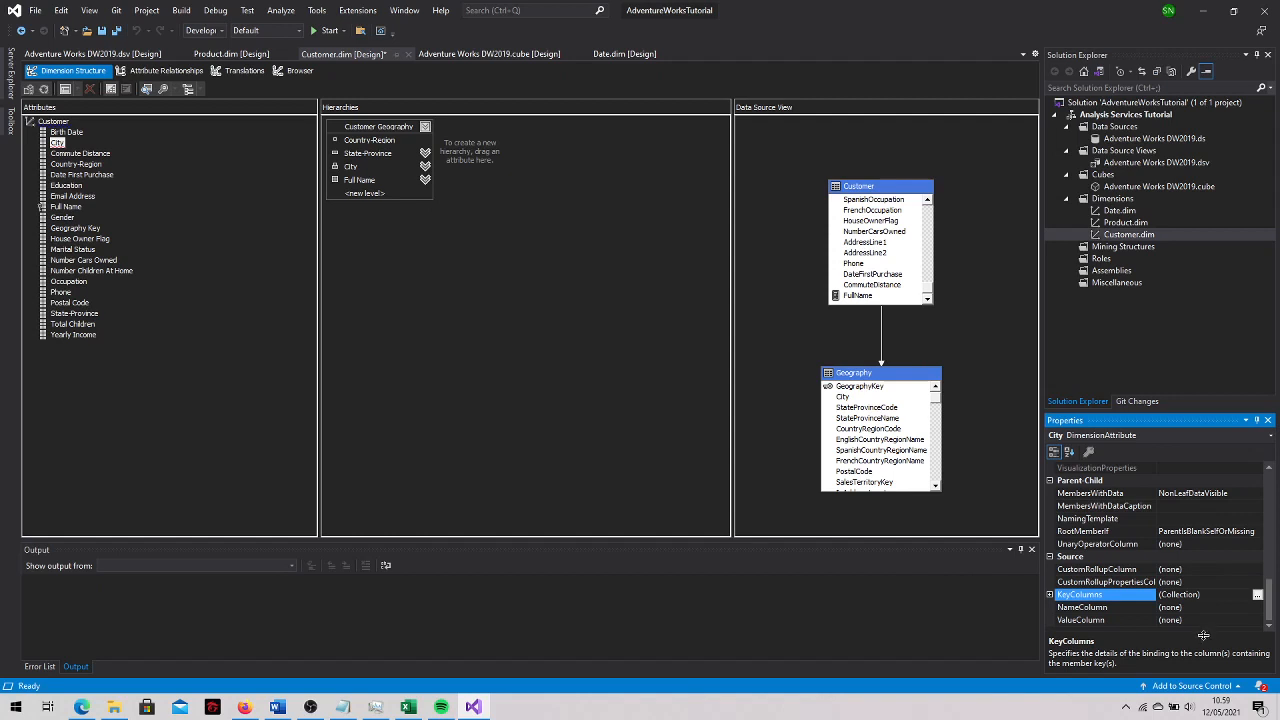
# Set the City attribute's NameColumn to the City column of the Geography table and save the Customer dimension
pyautogui.click(1220, 611)
pyautogui.click(1257, 608)
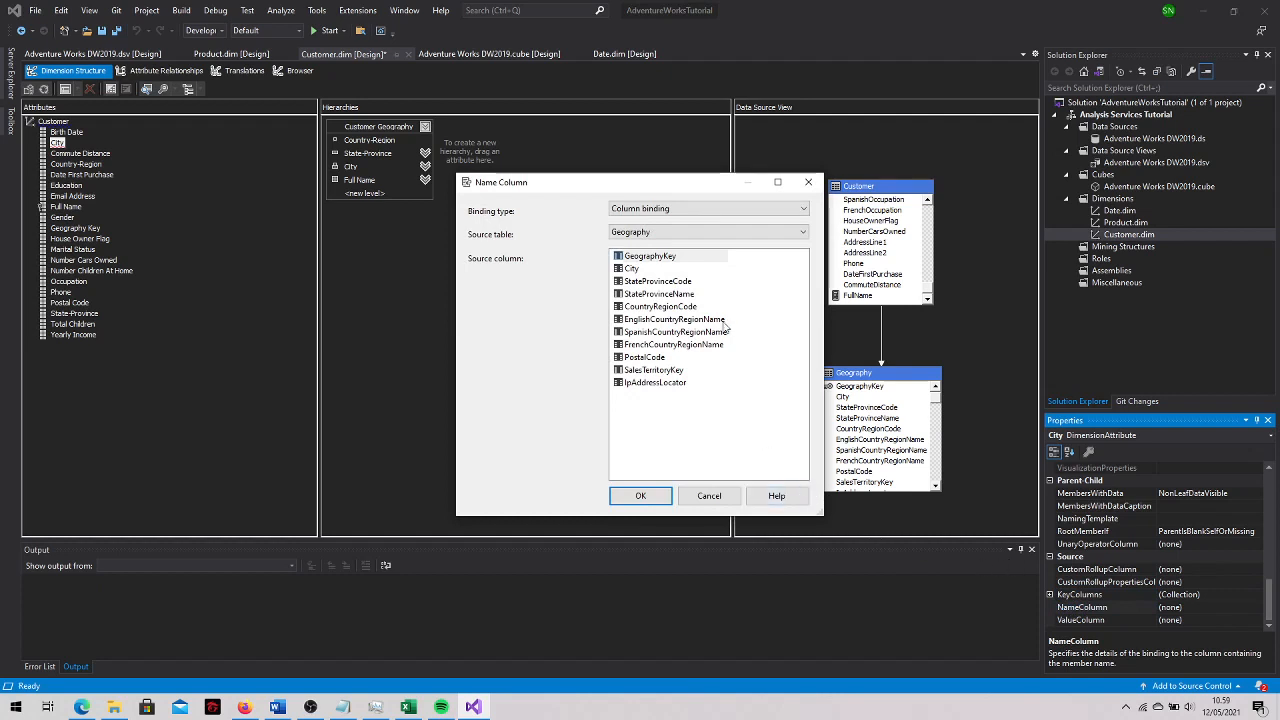
pyautogui.click(630, 270)
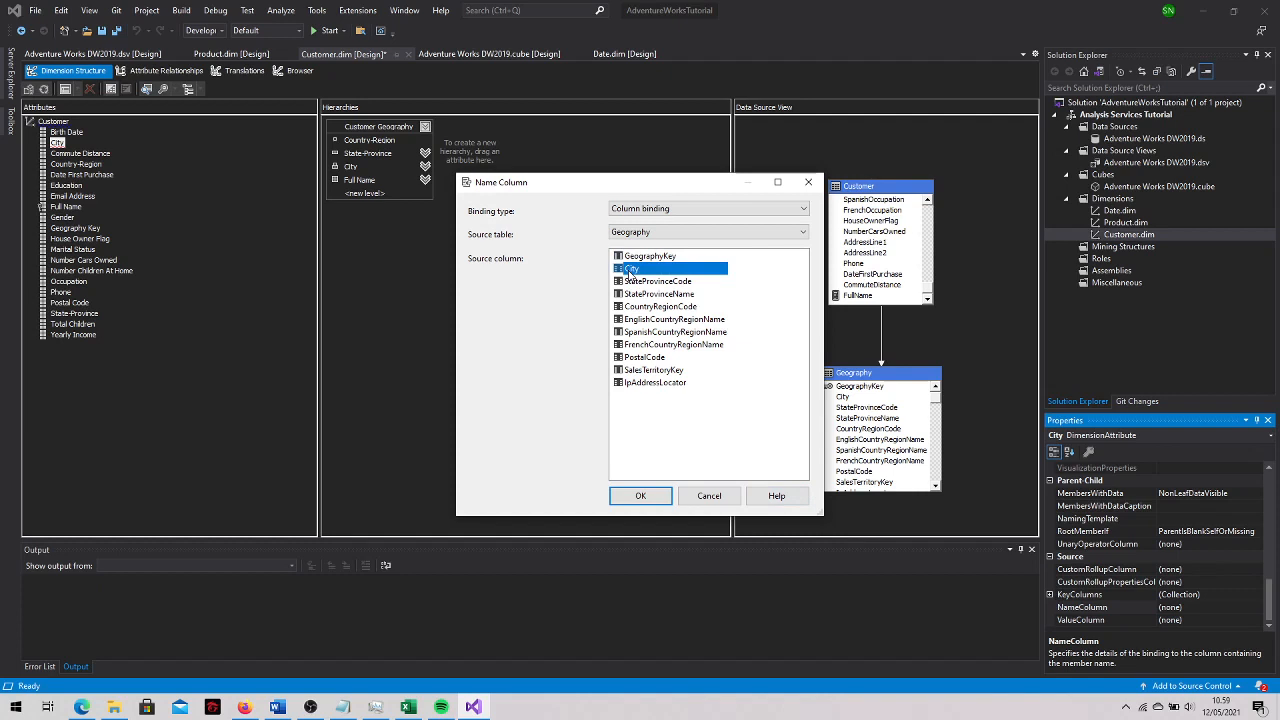
pyautogui.click(655, 496)
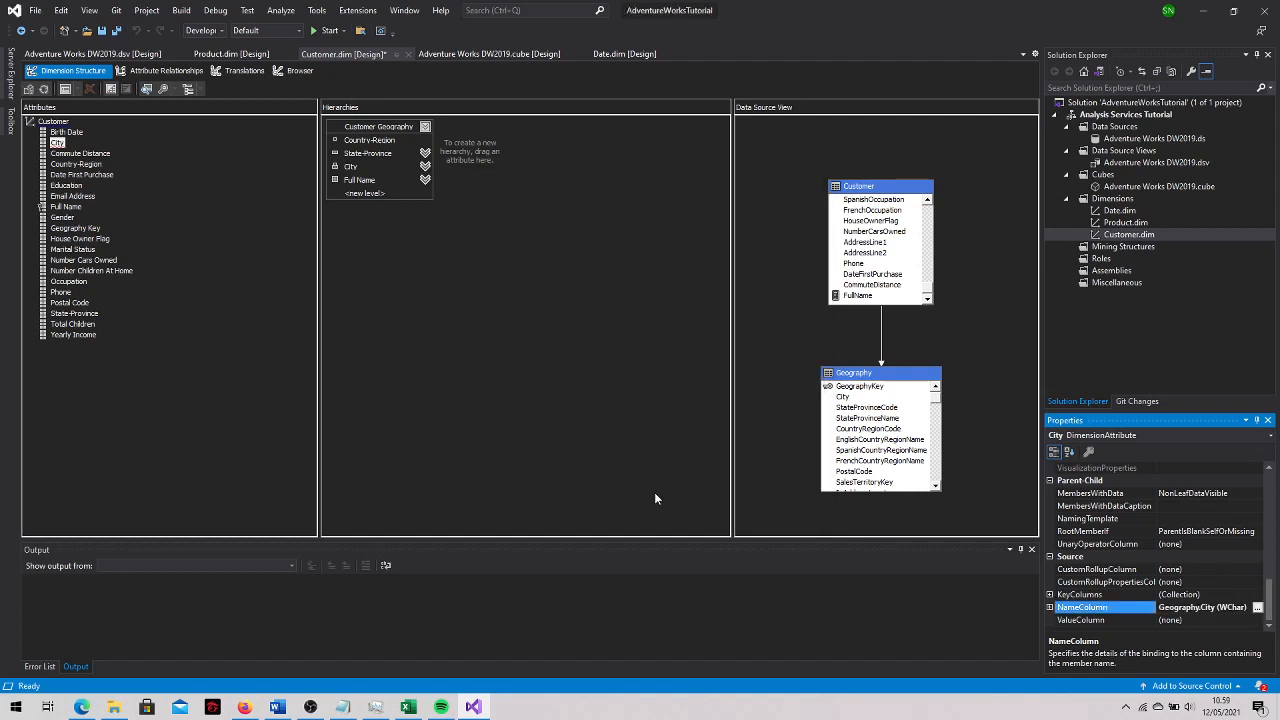
pyautogui.click(114, 30)
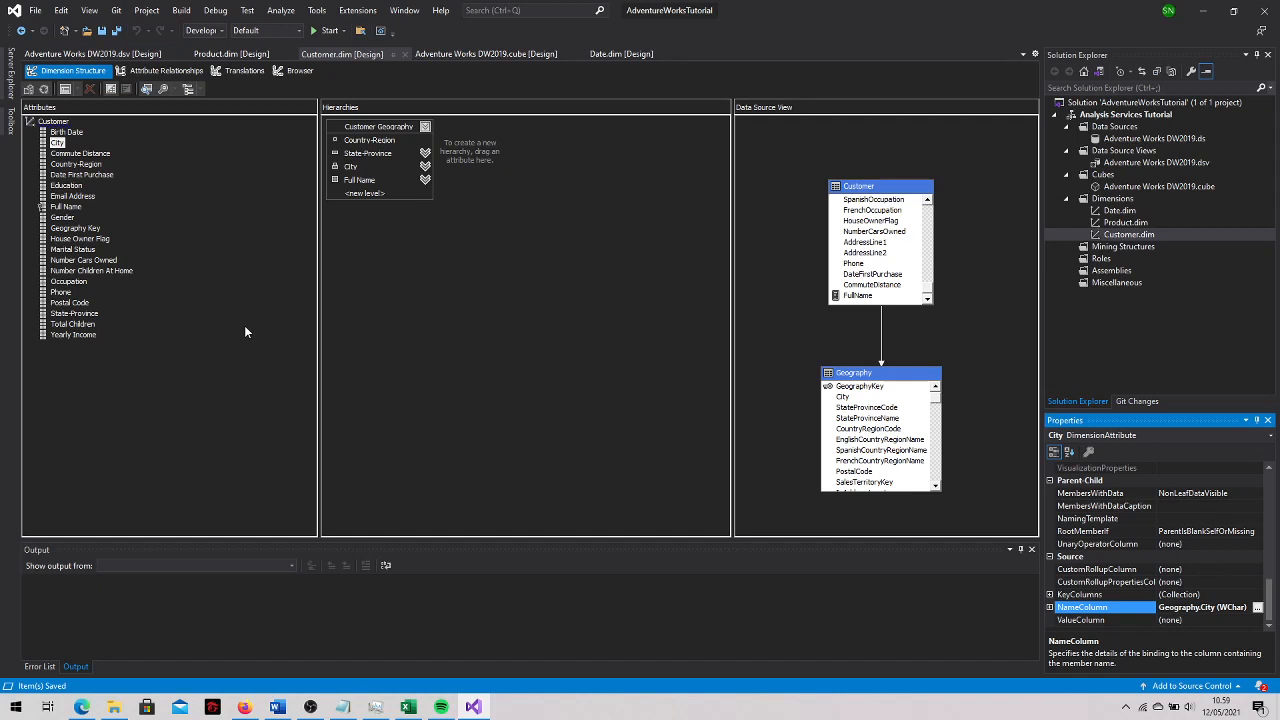
# Add EnglishCountryRegionName from the Geography table to the State-Province attribute's KeyColumns
pyautogui.rightClick(68, 313)
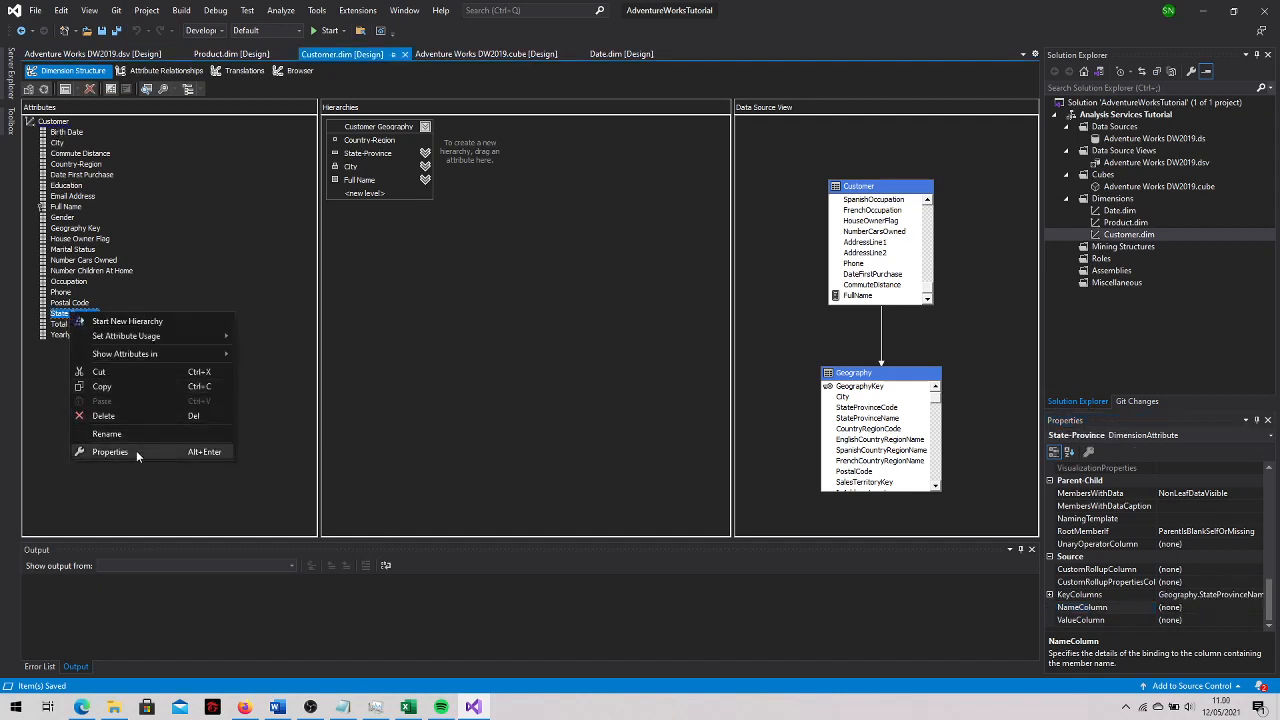
pyautogui.click(110, 452)
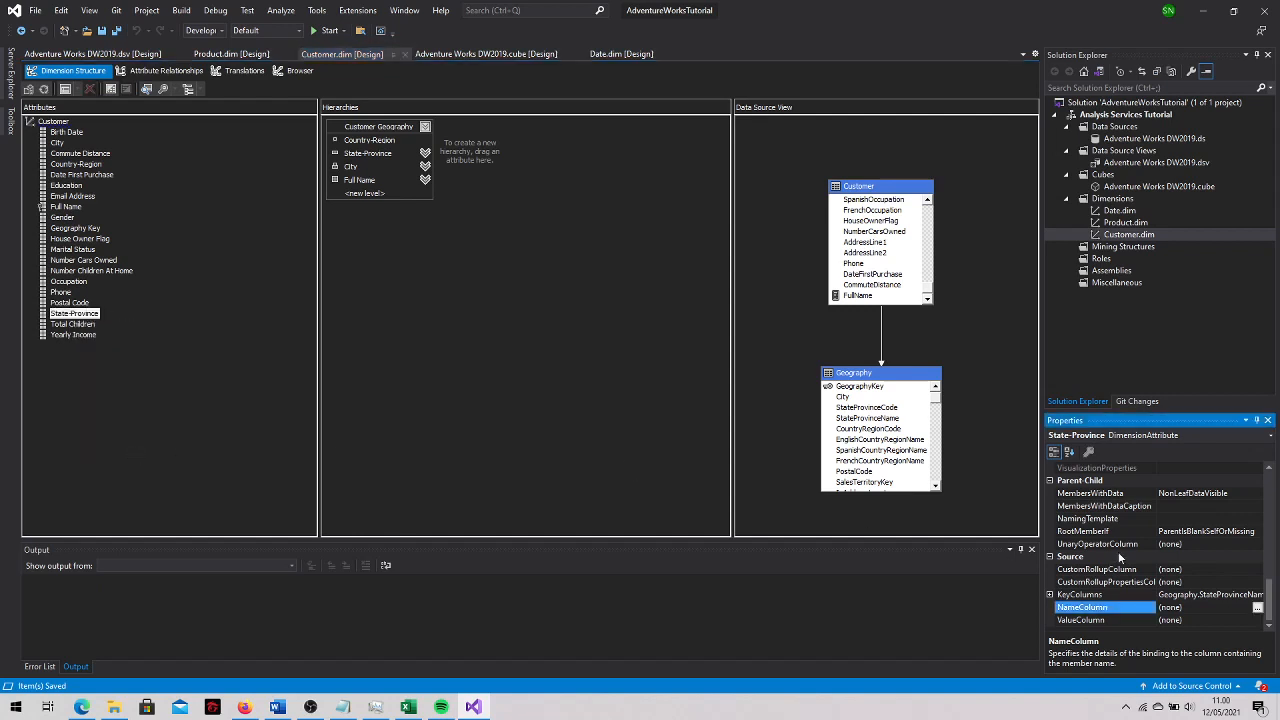
pyautogui.click(1252, 595)
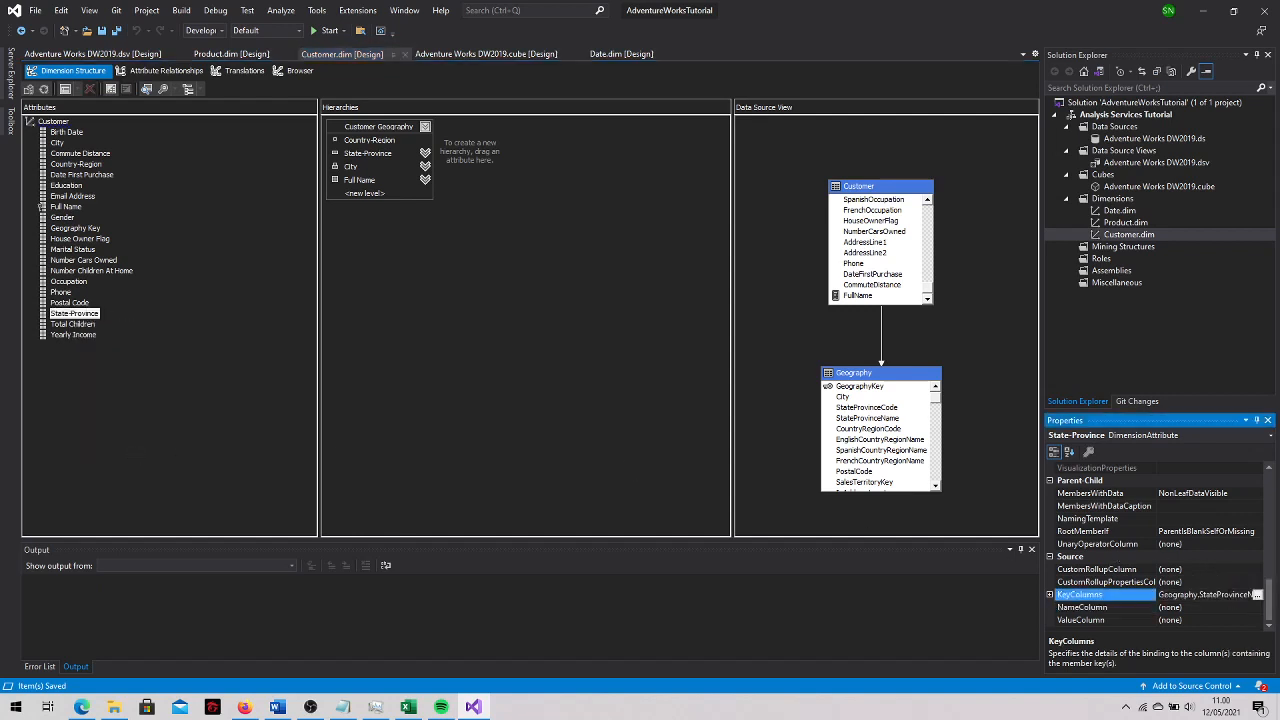
pyautogui.click(1257, 594)
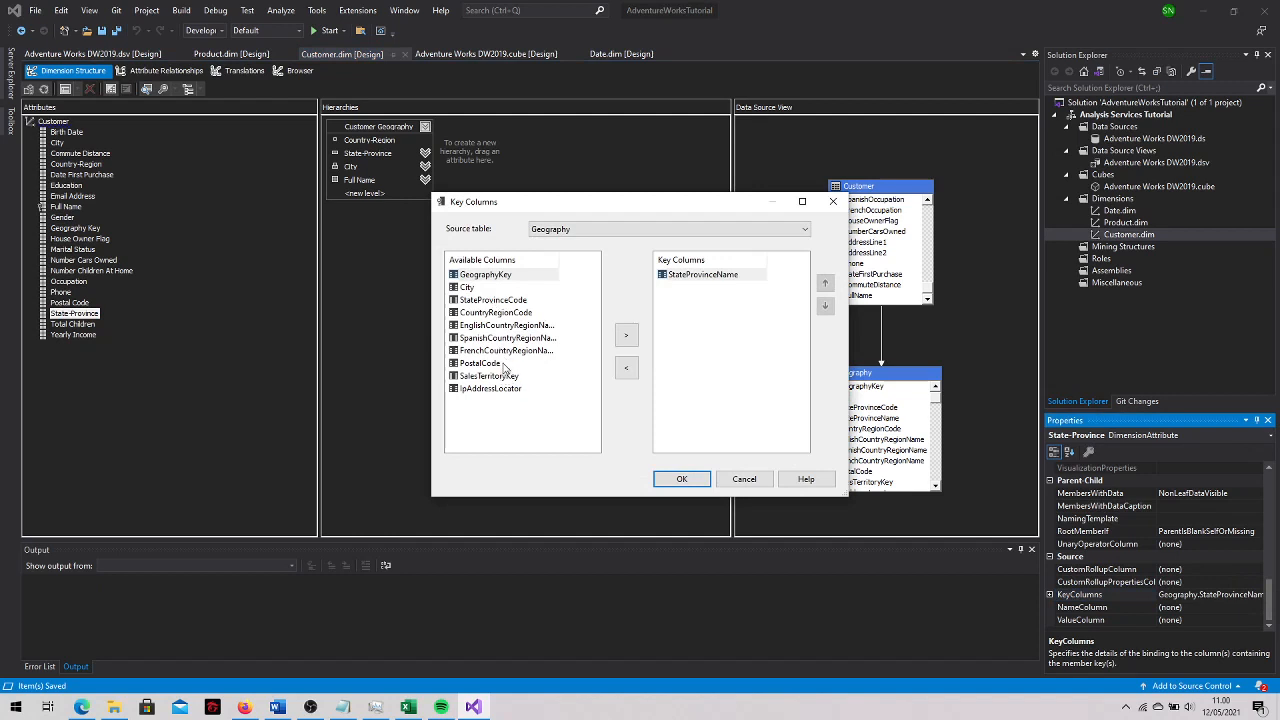
pyautogui.click(526, 327)
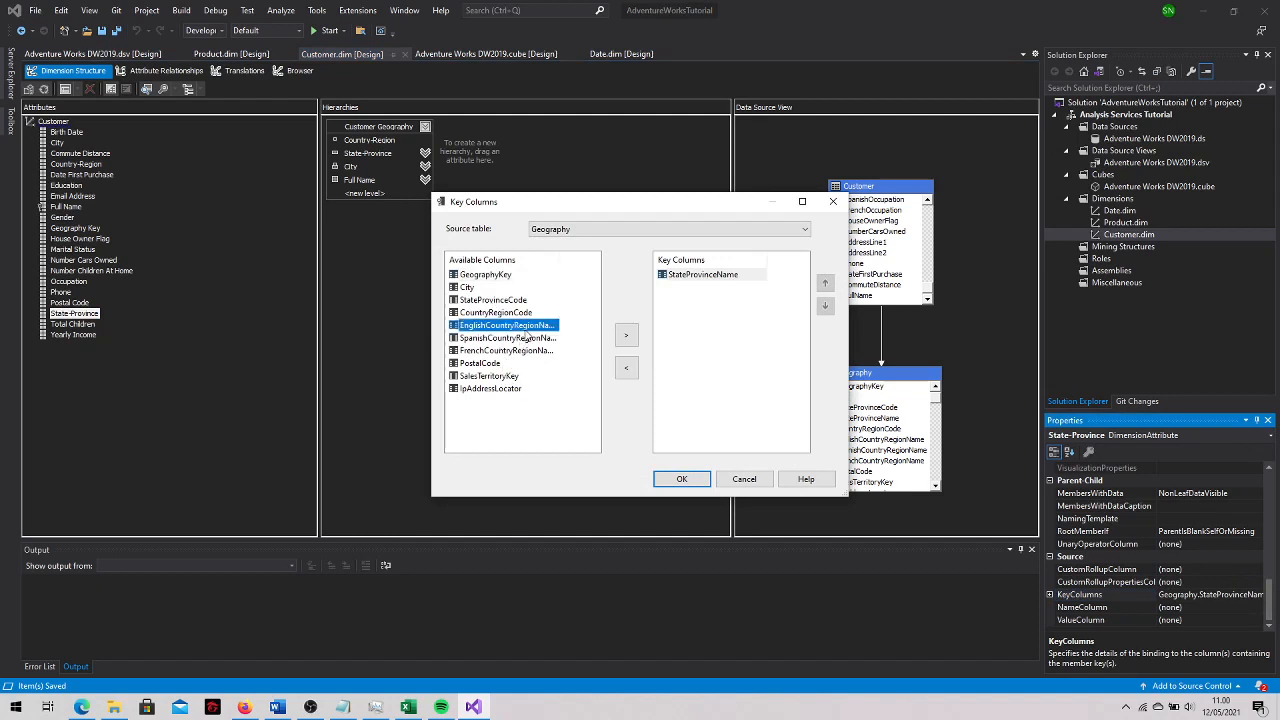
pyautogui.click(627, 336)
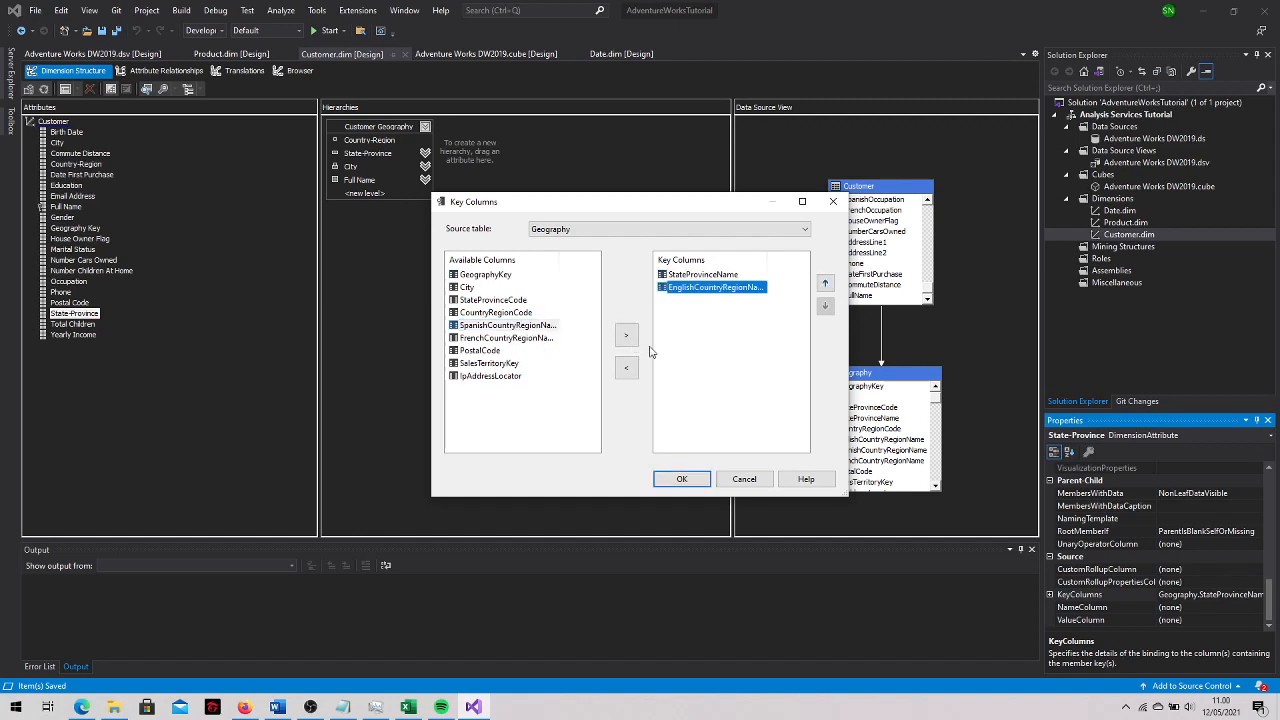
pyautogui.click(684, 478)
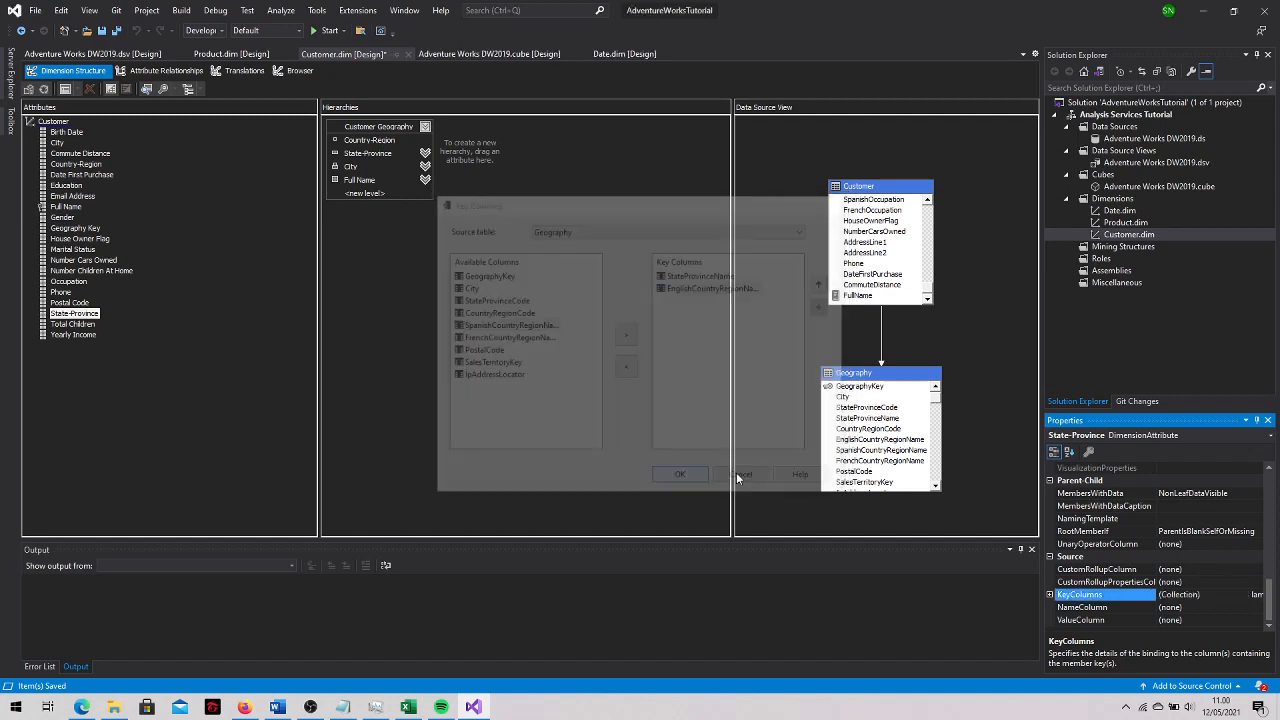
# Set the State-Province attribute's NameColumn to the StateProvinceName column of the Geography table
pyautogui.click(1230, 608)
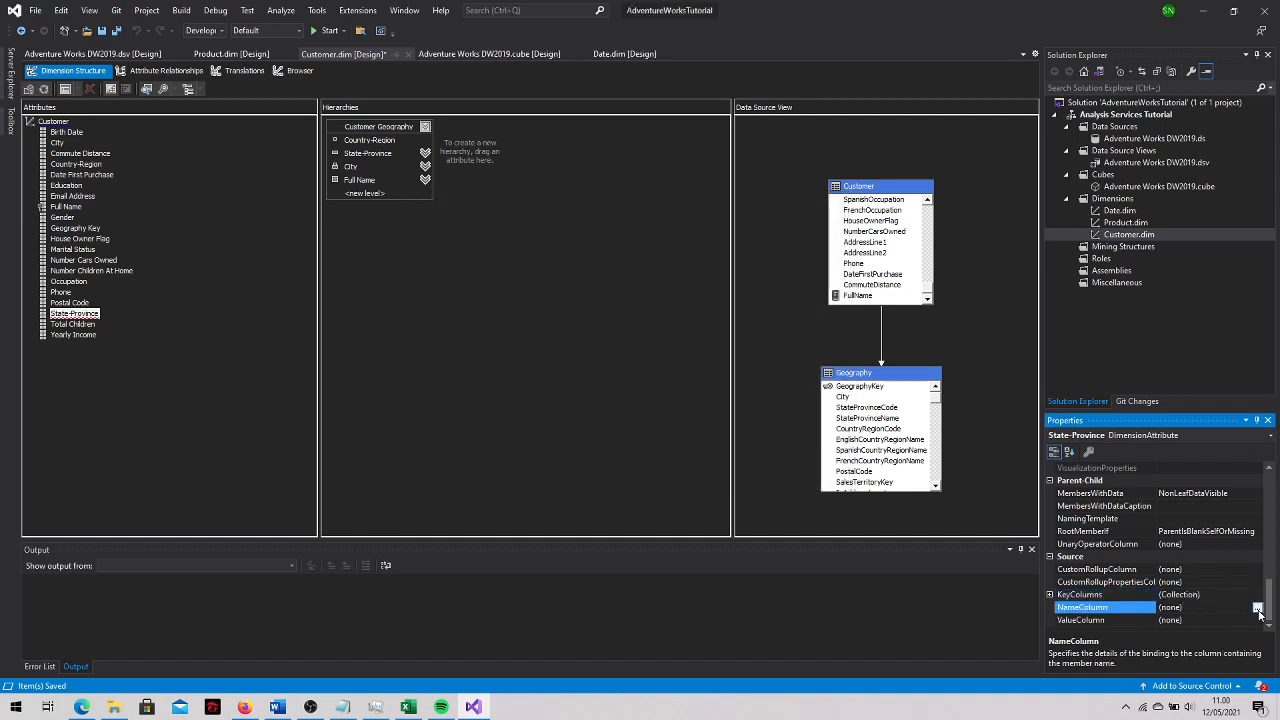
pyautogui.click(1258, 608)
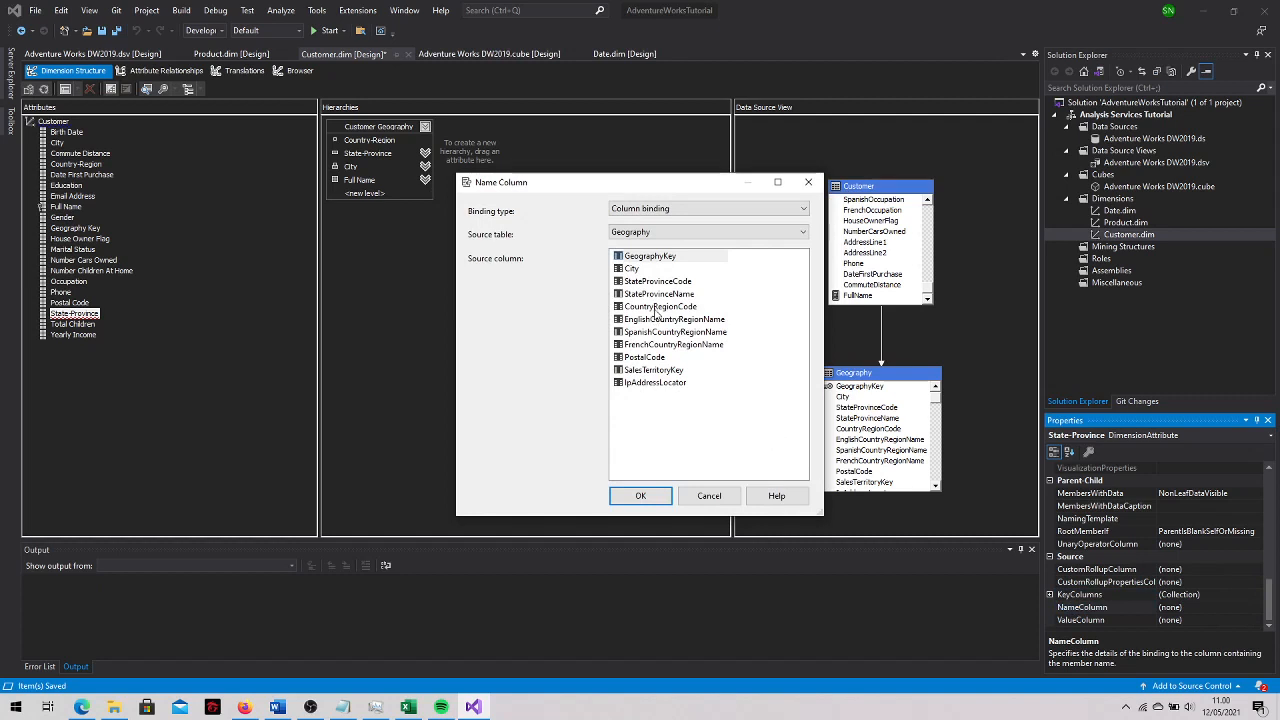
pyautogui.click(659, 294)
pyautogui.click(641, 496)
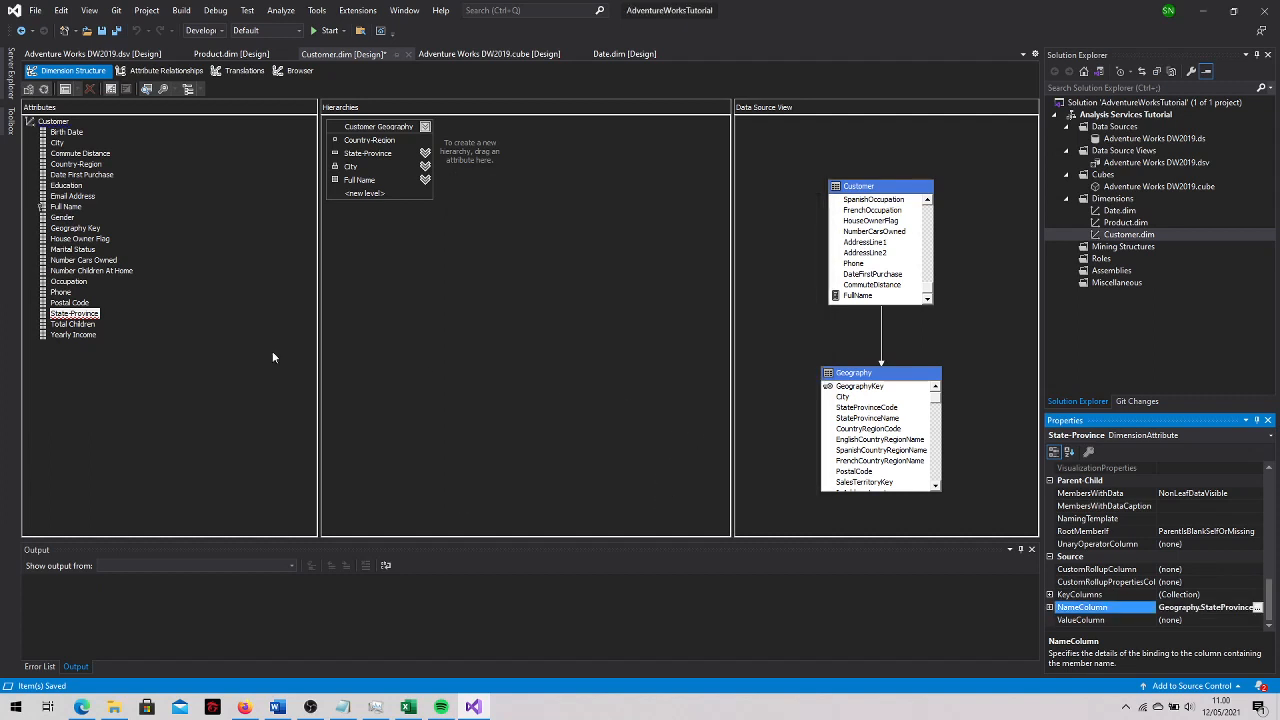
pyautogui.click(200, 356)
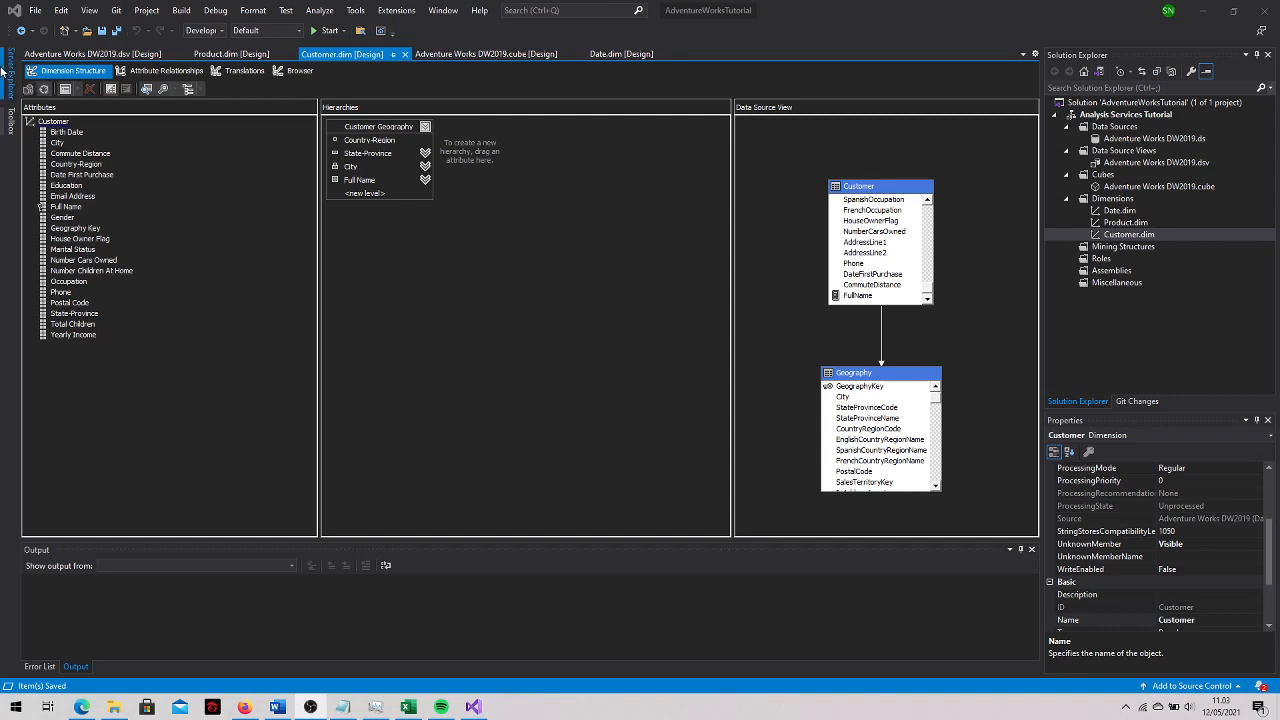
# Set AttributeHierarchyDisplayFolder to Location for the City, Country-Region, Postal Code and State-Province attributes
pyautogui.click(57, 143)
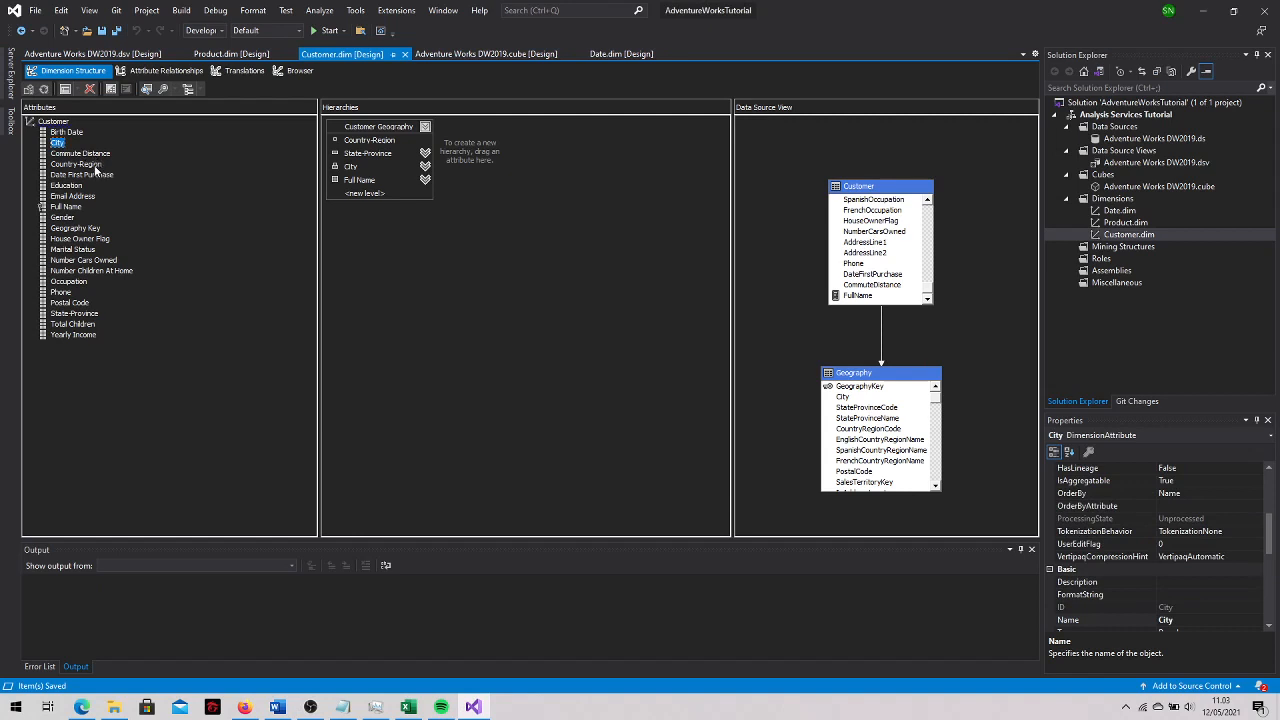
pyautogui.keyDown('ctrl'); pyautogui.click(94, 166); pyautogui.keyUp('ctrl')
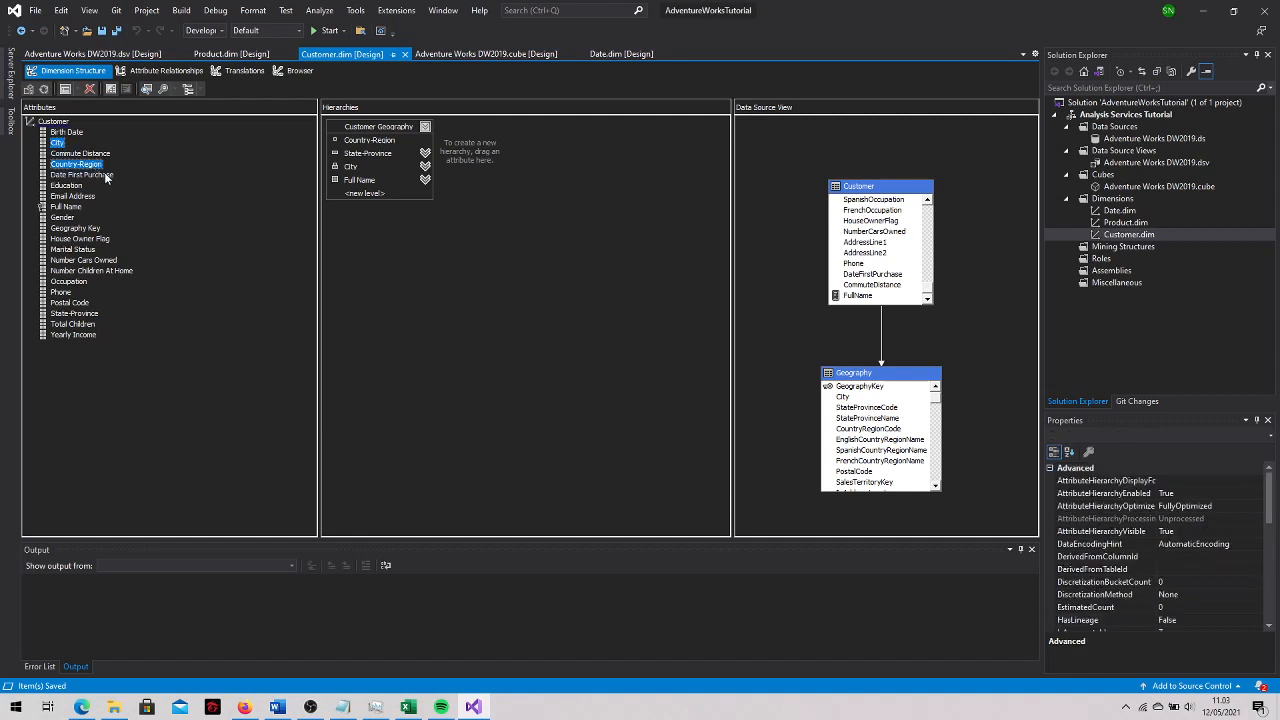
pyautogui.keyDown('ctrl'); pyautogui.click(80, 303); pyautogui.keyUp('ctrl')
pyautogui.keyDown('ctrl'); pyautogui.click(85, 314); pyautogui.keyUp('ctrl')
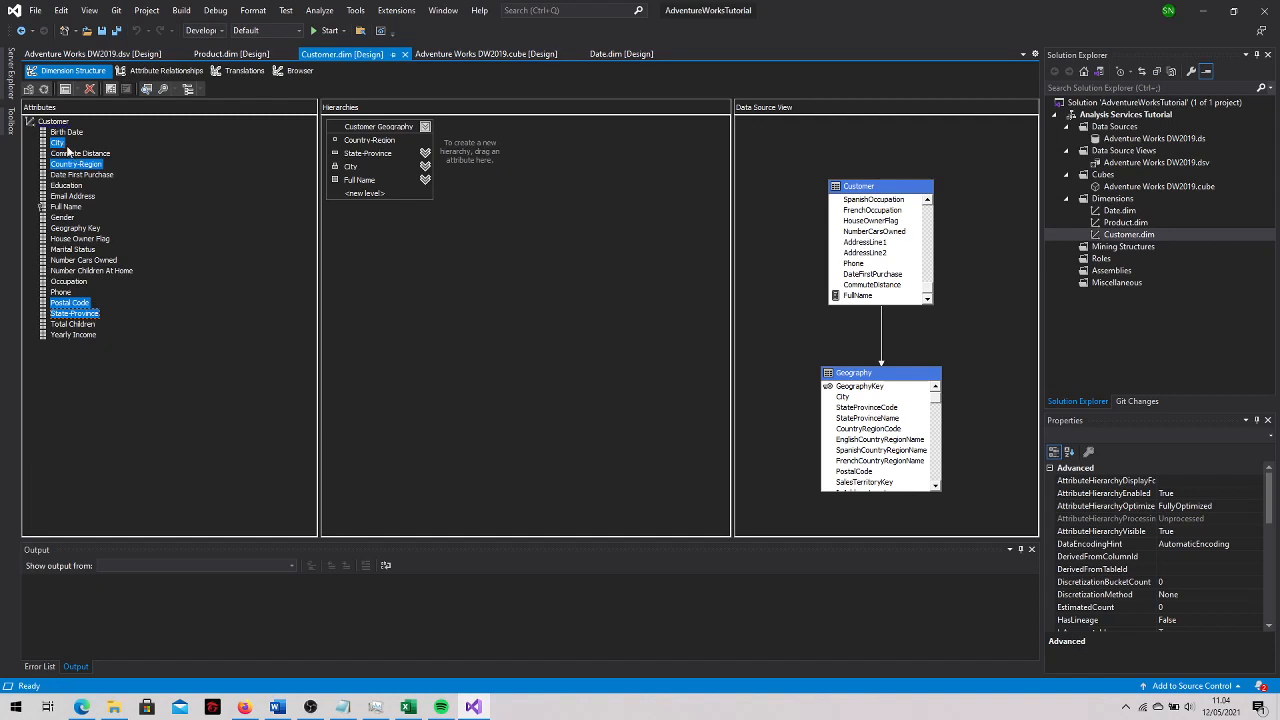
pyautogui.rightClick(84, 313)
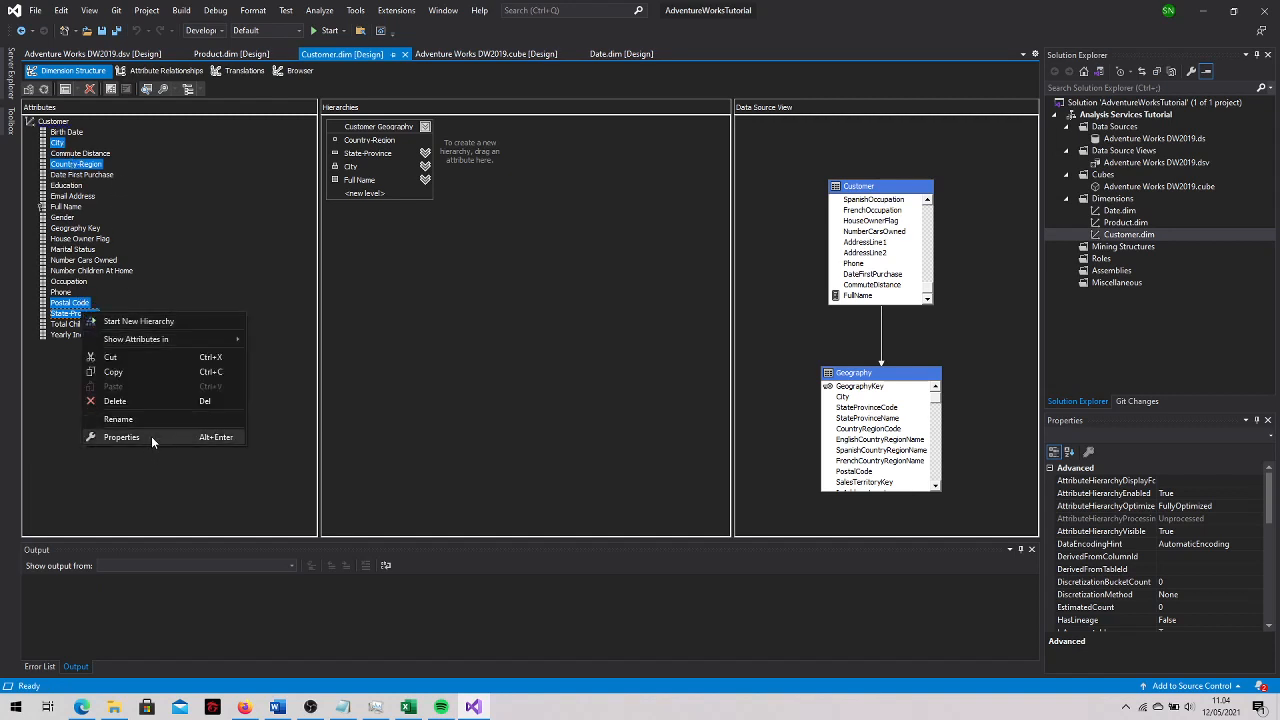
pyautogui.click(121, 437)
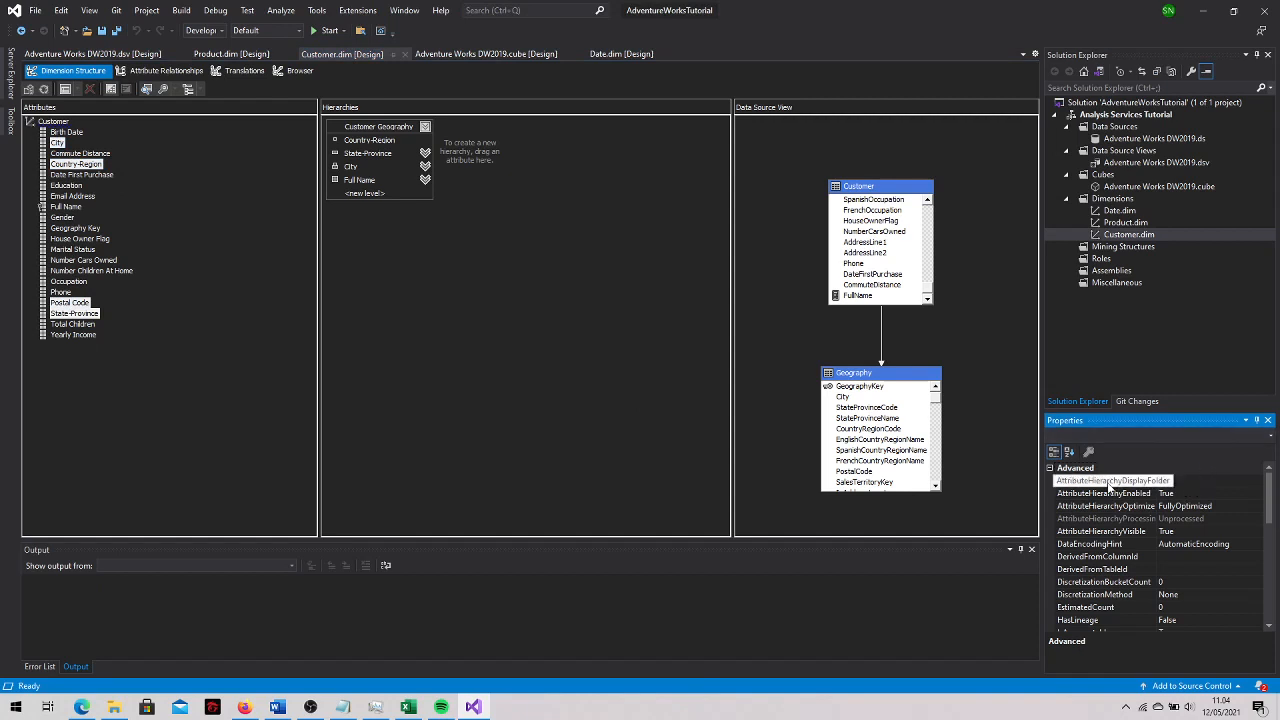
pyautogui.click(1182, 479)
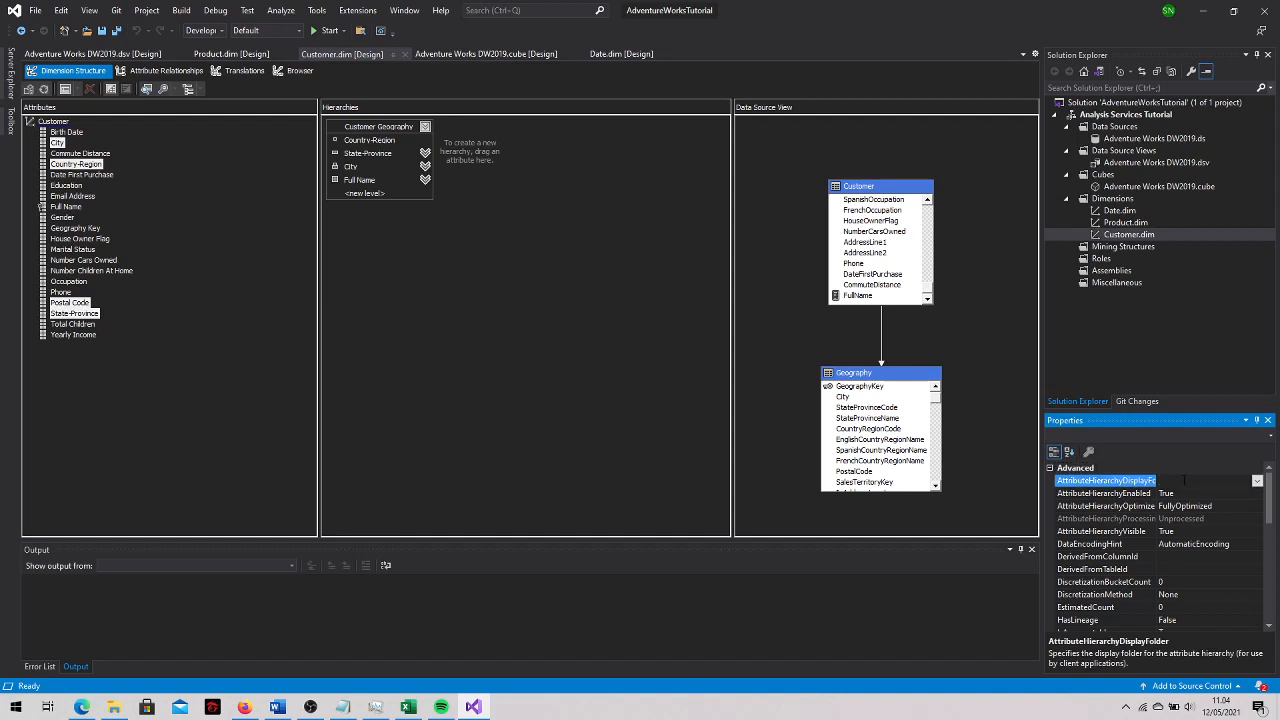
pyautogui.write('Location')
pyautogui.press('Return')
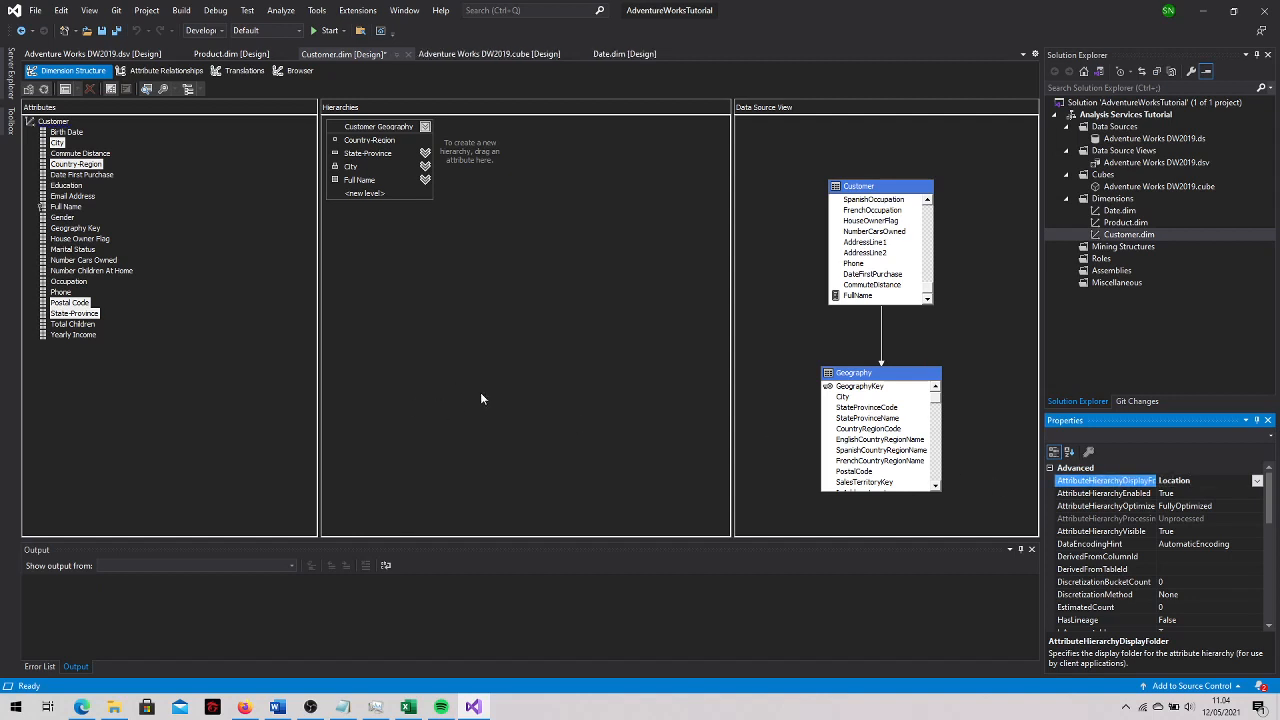
# Set the DisplayFolder of the Customer Geography hierarchy to Location
pyautogui.click(366, 128)
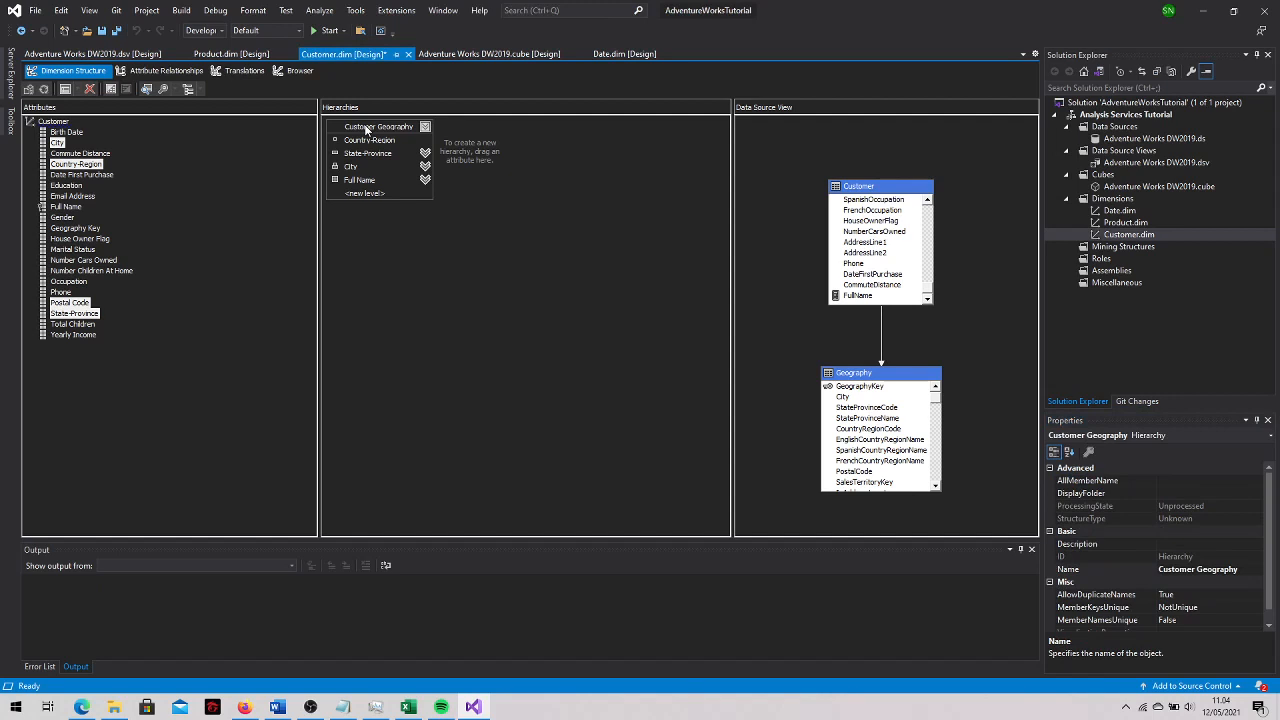
pyautogui.rightClick(366, 128)
pyautogui.click(400, 214)
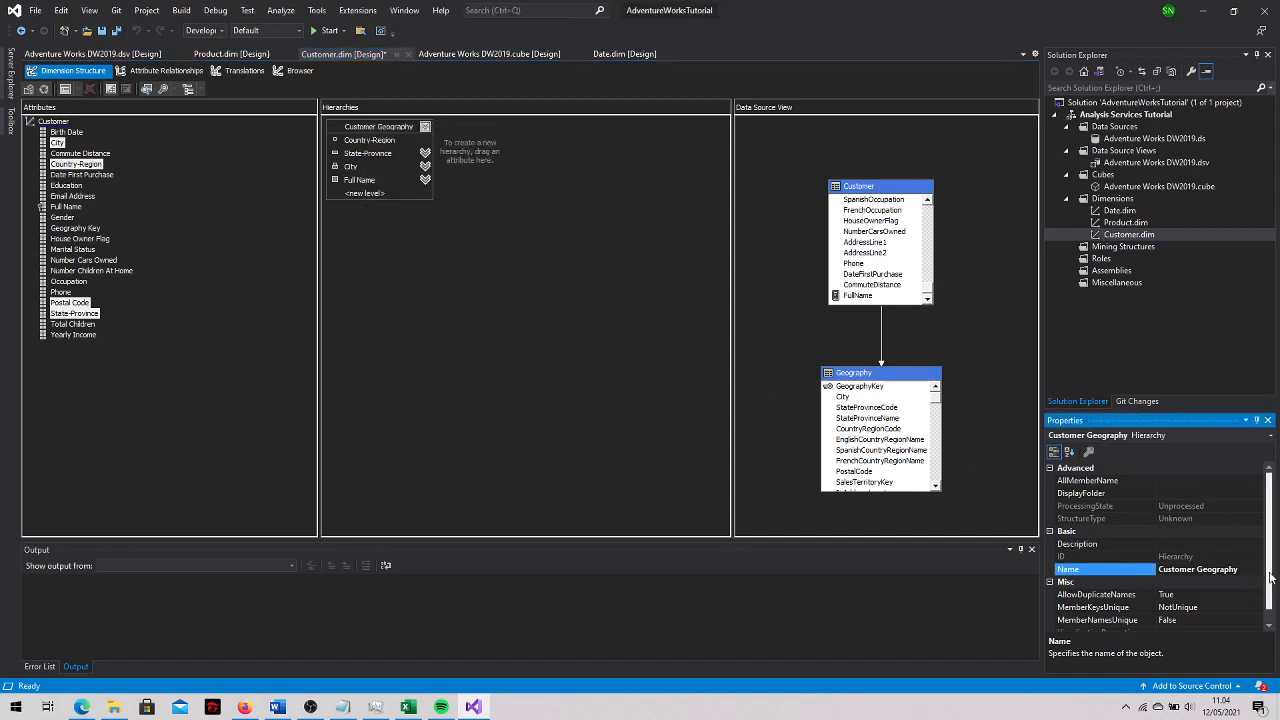
pyautogui.scroll(-1, 1268, 595)
pyautogui.scroll(1, 1268, 595)
pyautogui.click(1188, 492)
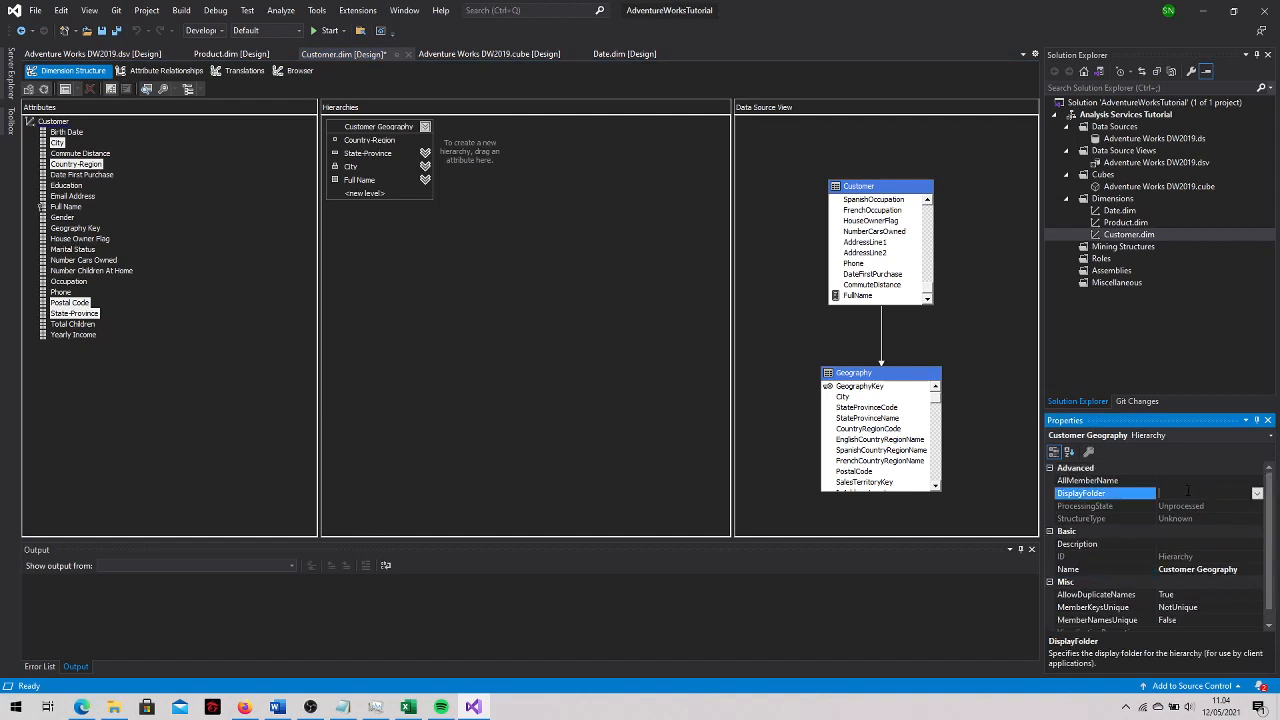
pyautogui.click(1257, 493)
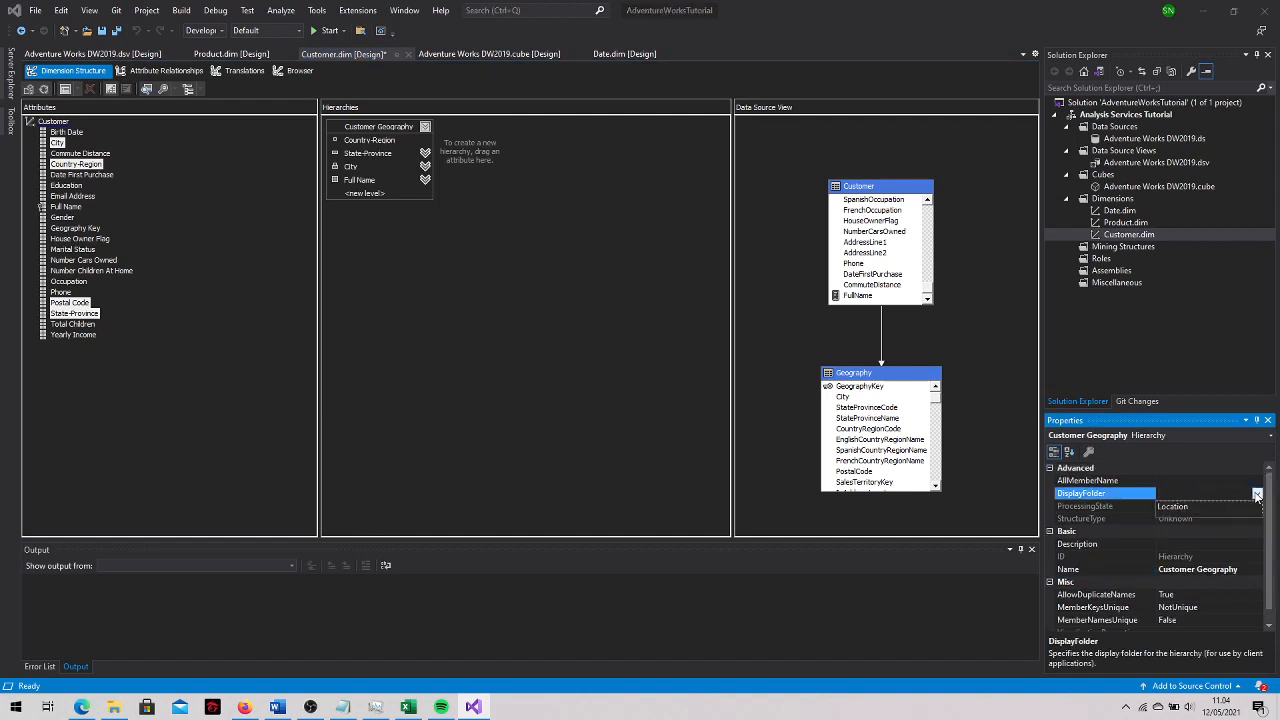
pyautogui.click(1178, 506)
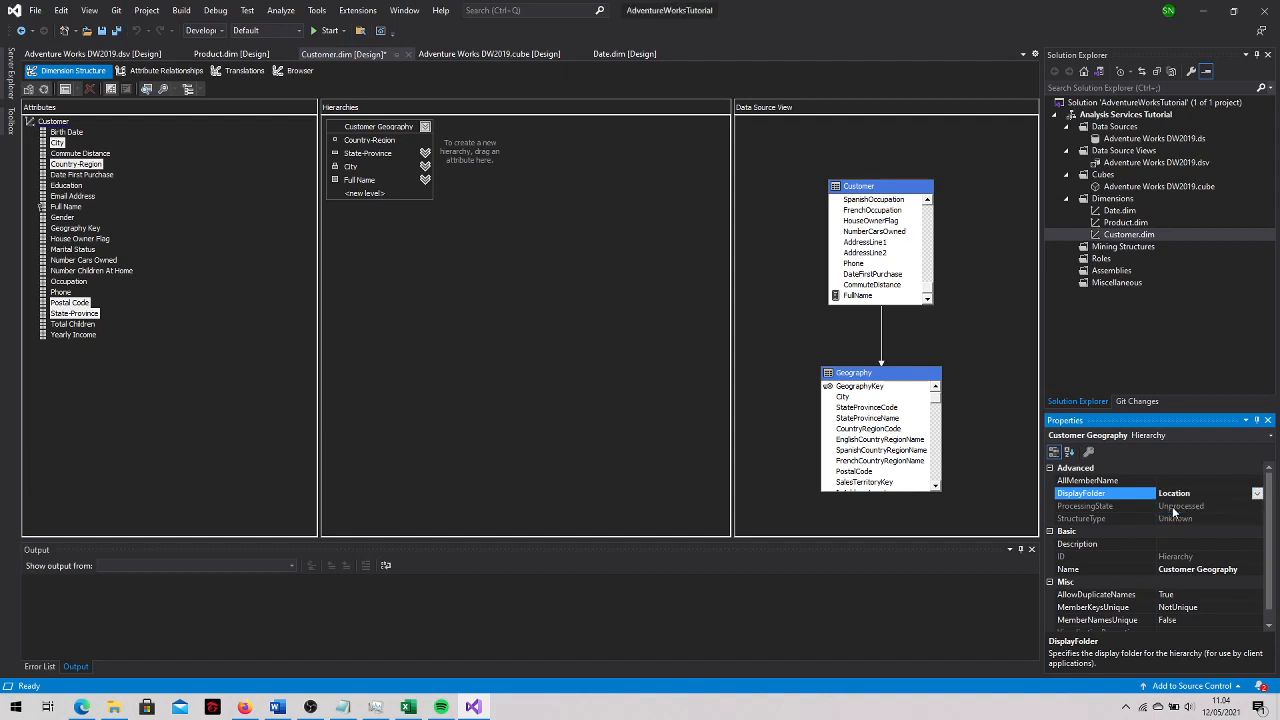
pyautogui.click(450, 414)
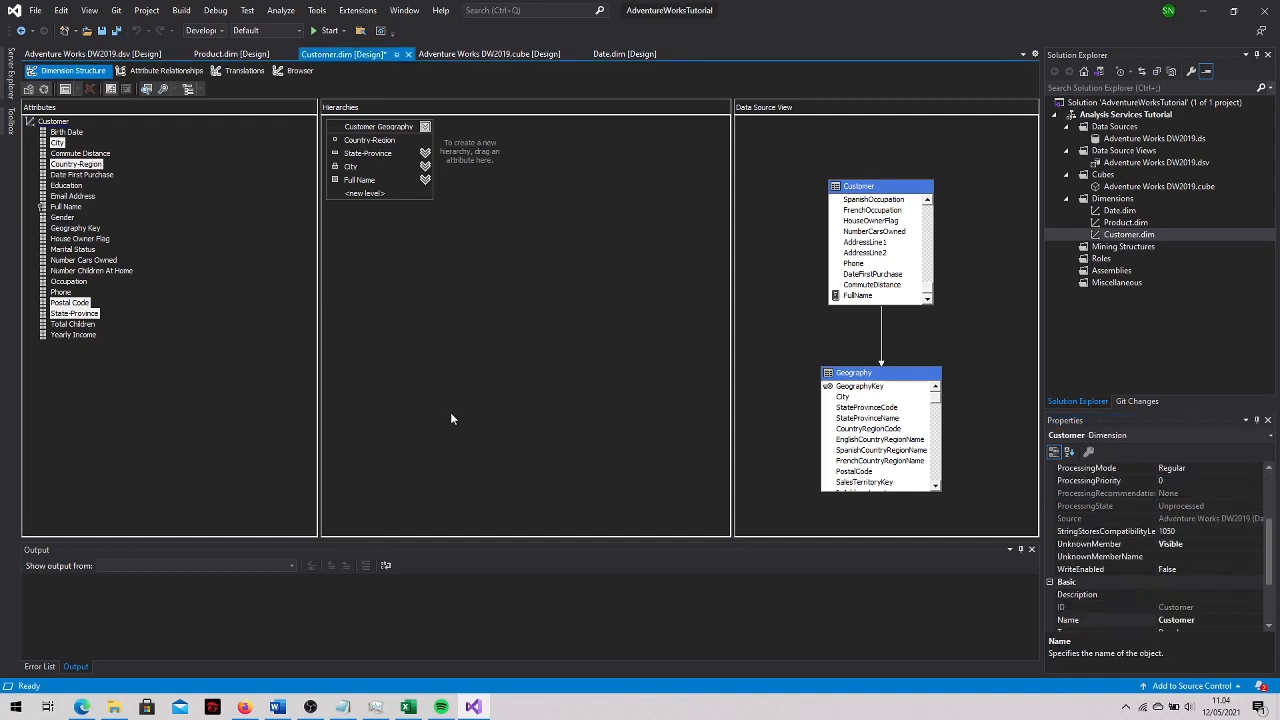
# Set AttributeHierarchyDisplayFolder to Demography for Commute Distance, Education, Gender, House Owner Flag, Marital Status, Number Cars Owned, Number Children At Home, Occupation, Total Children and Yearly Income
pyautogui.click(89, 154)
pyautogui.keyDown('ctrl'); pyautogui.click(78, 187); pyautogui.keyUp('ctrl')
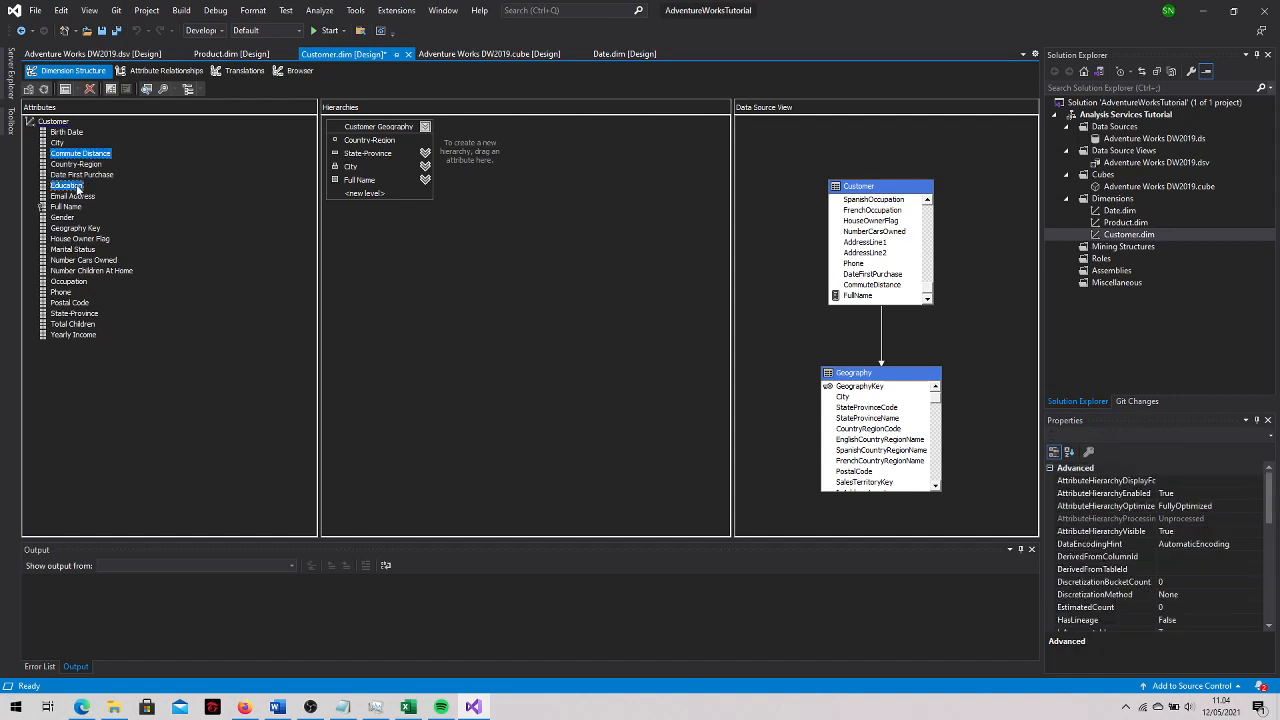
pyautogui.keyDown('ctrl'); pyautogui.click(98, 240); pyautogui.keyUp('ctrl')
pyautogui.keyDown('ctrl'); pyautogui.click(88, 250); pyautogui.keyUp('ctrl')
pyautogui.keyDown('ctrl'); pyautogui.click(97, 260); pyautogui.keyUp('ctrl')
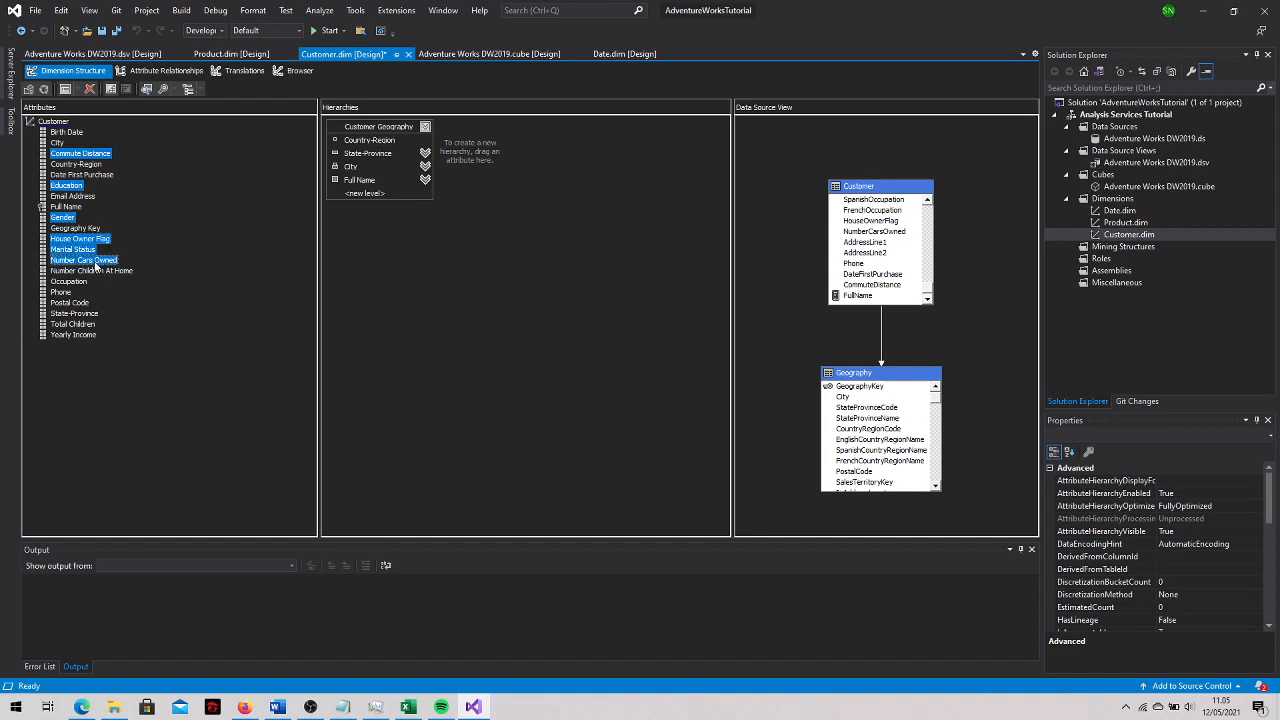
pyautogui.keyDown('ctrl'); pyautogui.click(104, 271); pyautogui.keyUp('ctrl')
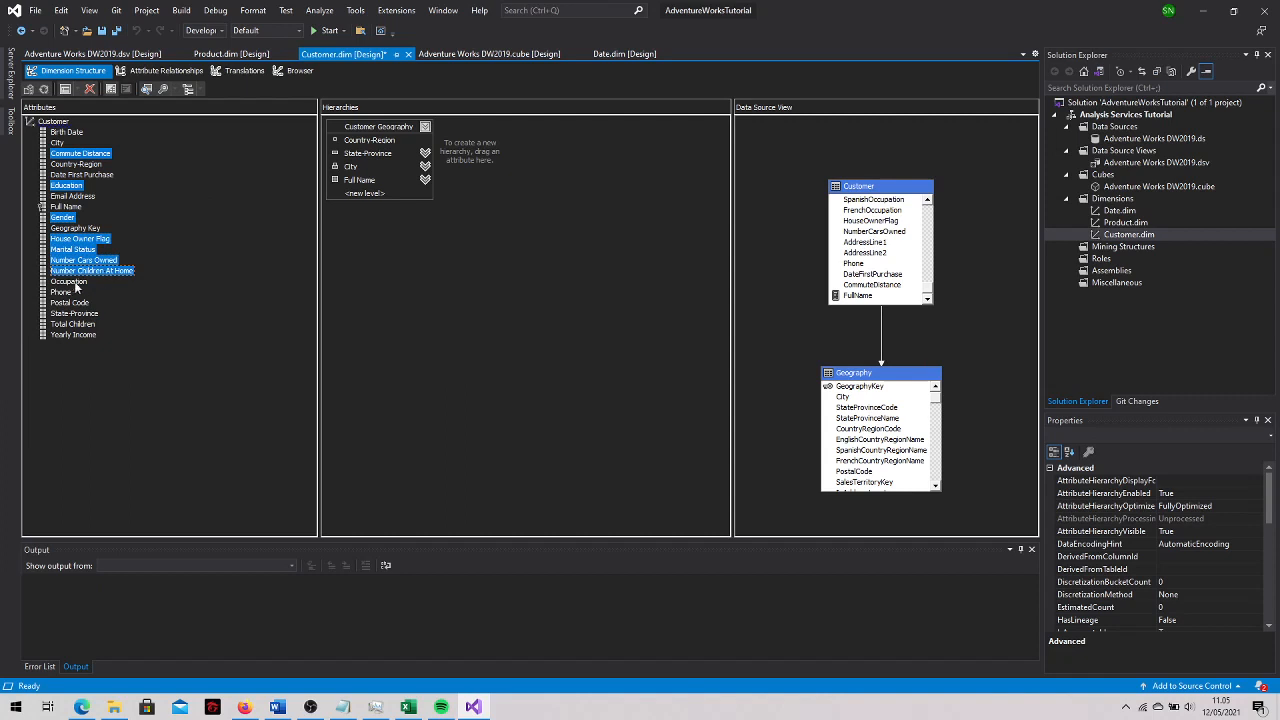
pyautogui.keyDown('ctrl'); pyautogui.click(71, 283); pyautogui.keyUp('ctrl')
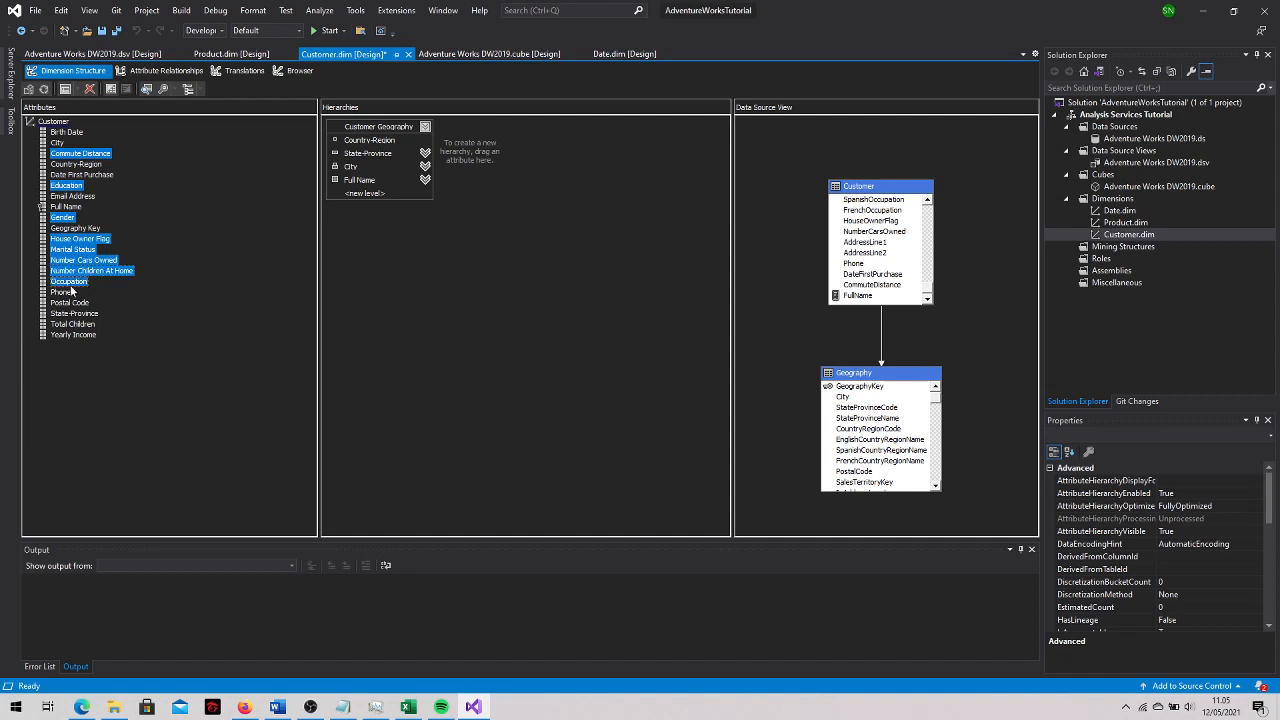
pyautogui.keyDown('ctrl'); pyautogui.click(87, 337); pyautogui.keyUp('ctrl')
pyautogui.click(1188, 481)
pyautogui.write('Demography')
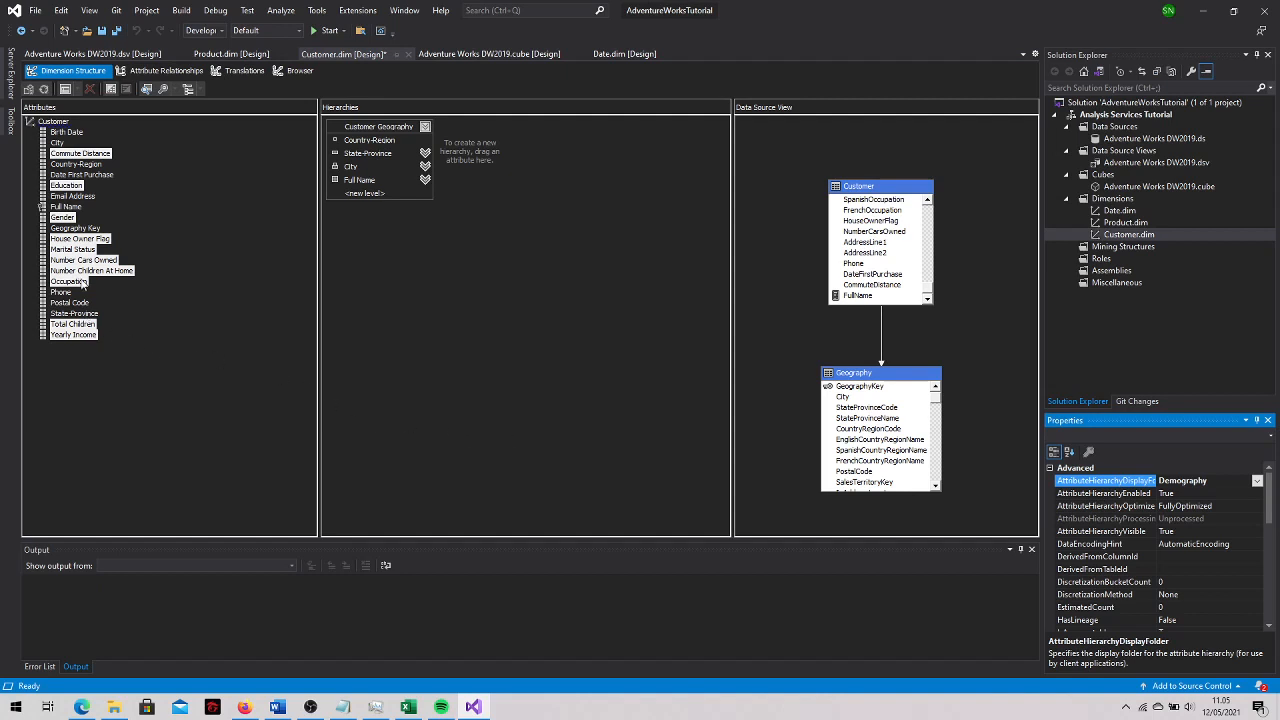
# Set AttributeHierarchyDisplayFolder to Contacts for the Email Address and Phone attributes
pyautogui.click(72, 196)
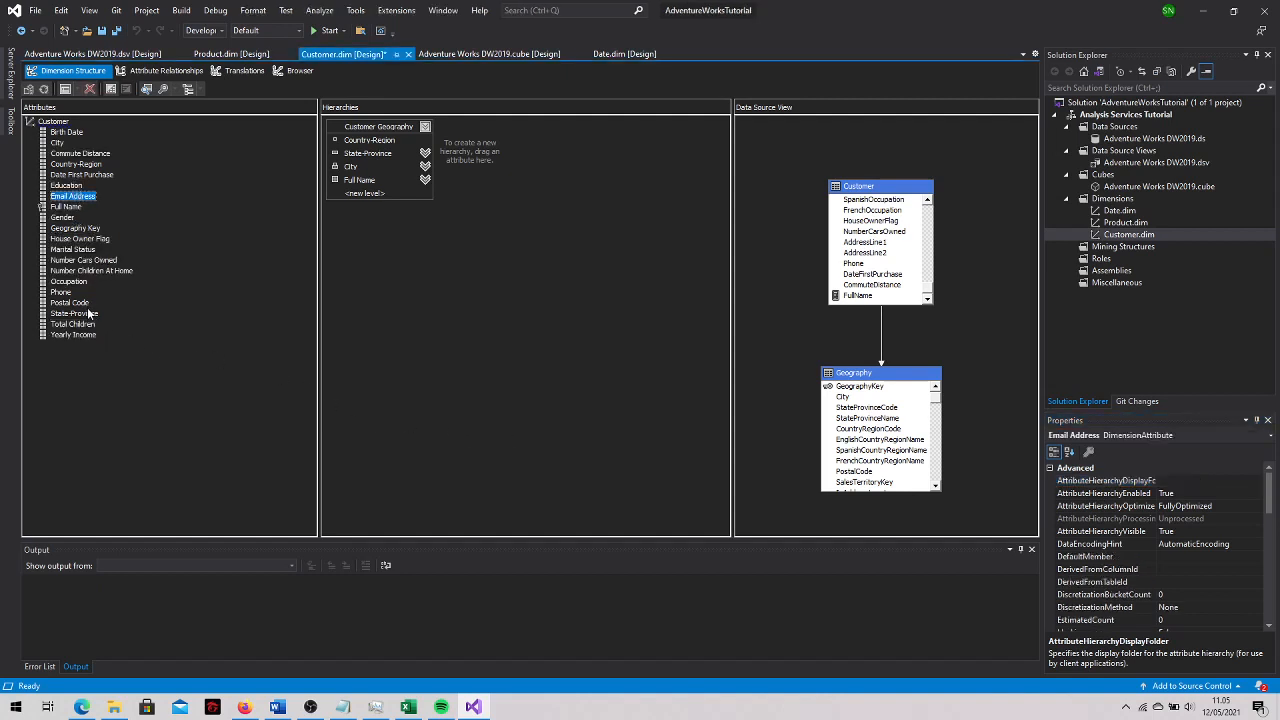
pyautogui.keyDown('ctrl'); pyautogui.click(62, 292); pyautogui.keyUp('ctrl')
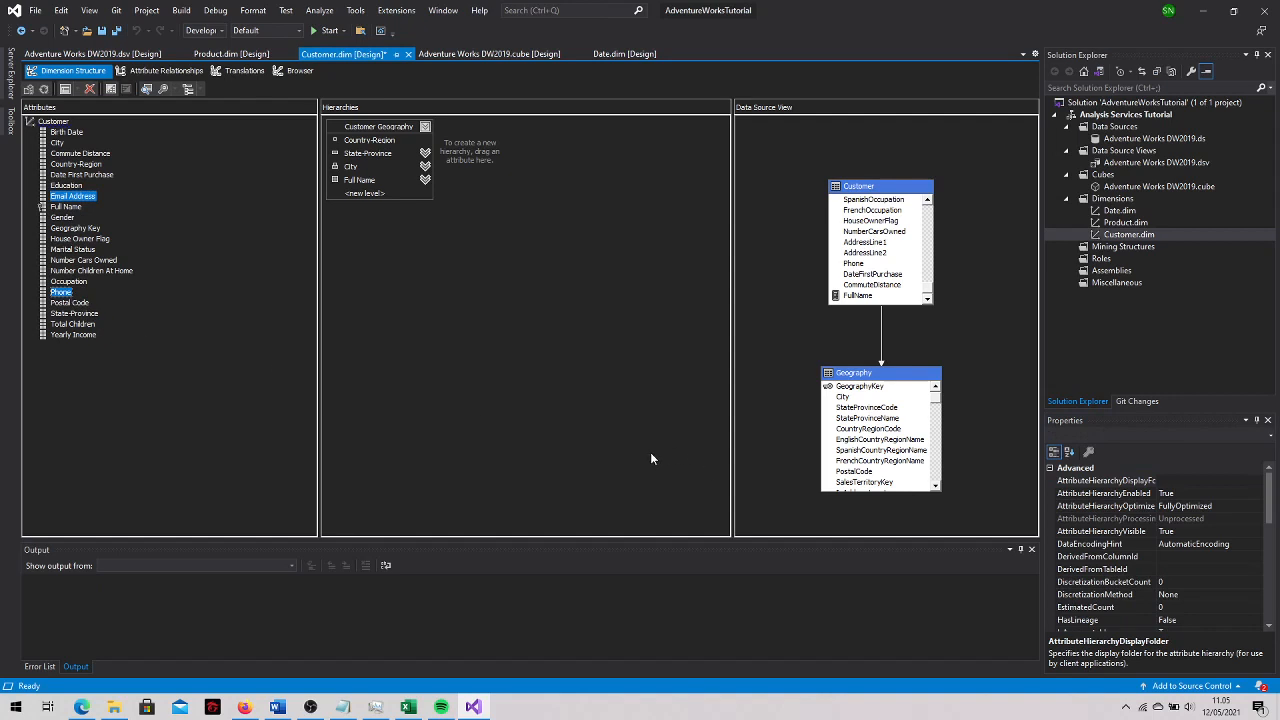
pyautogui.click(1179, 481)
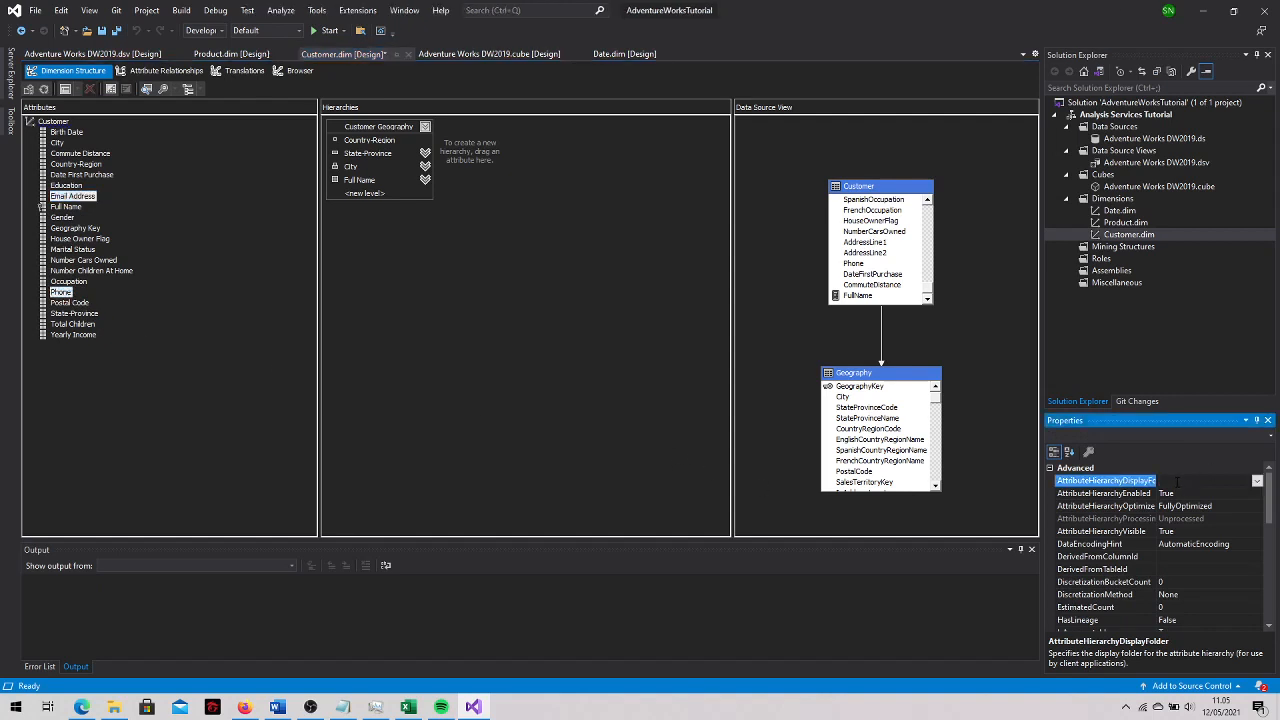
pyautogui.write('Contacts')
pyautogui.click(230, 322)
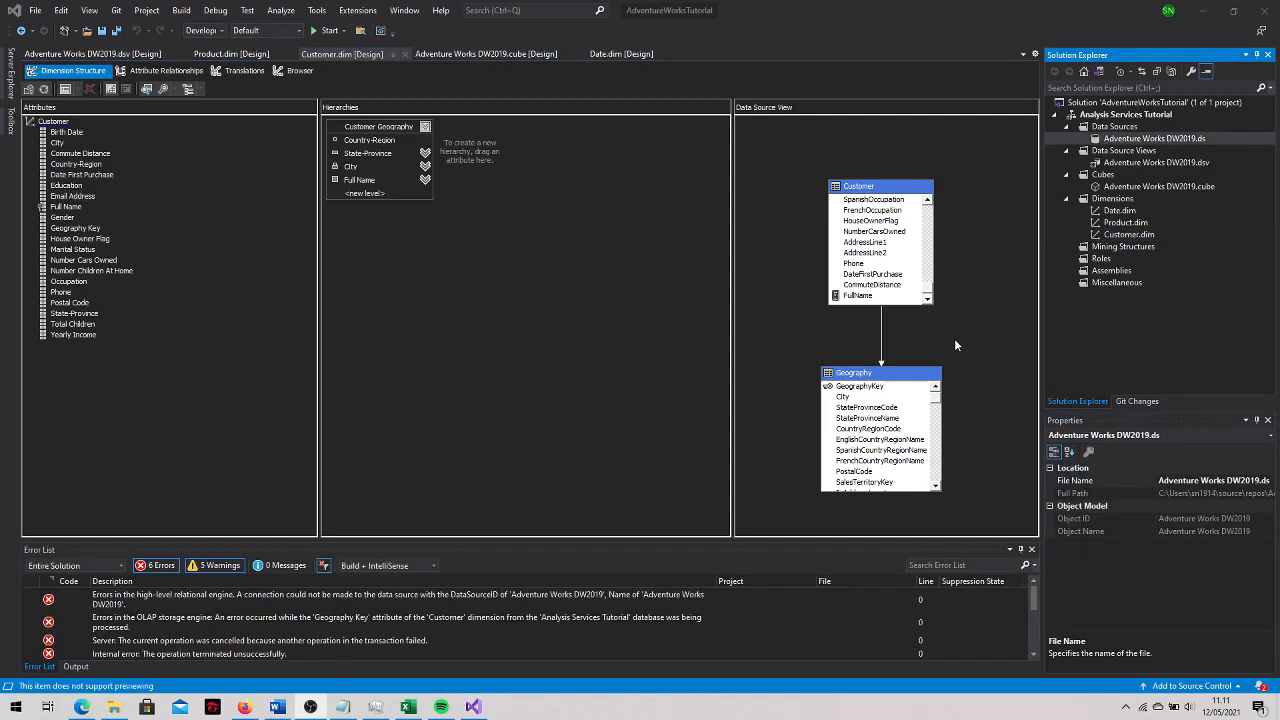
# Deploy the Analysis Services Tutorial project to the server
pyautogui.rightClick(1078, 116)
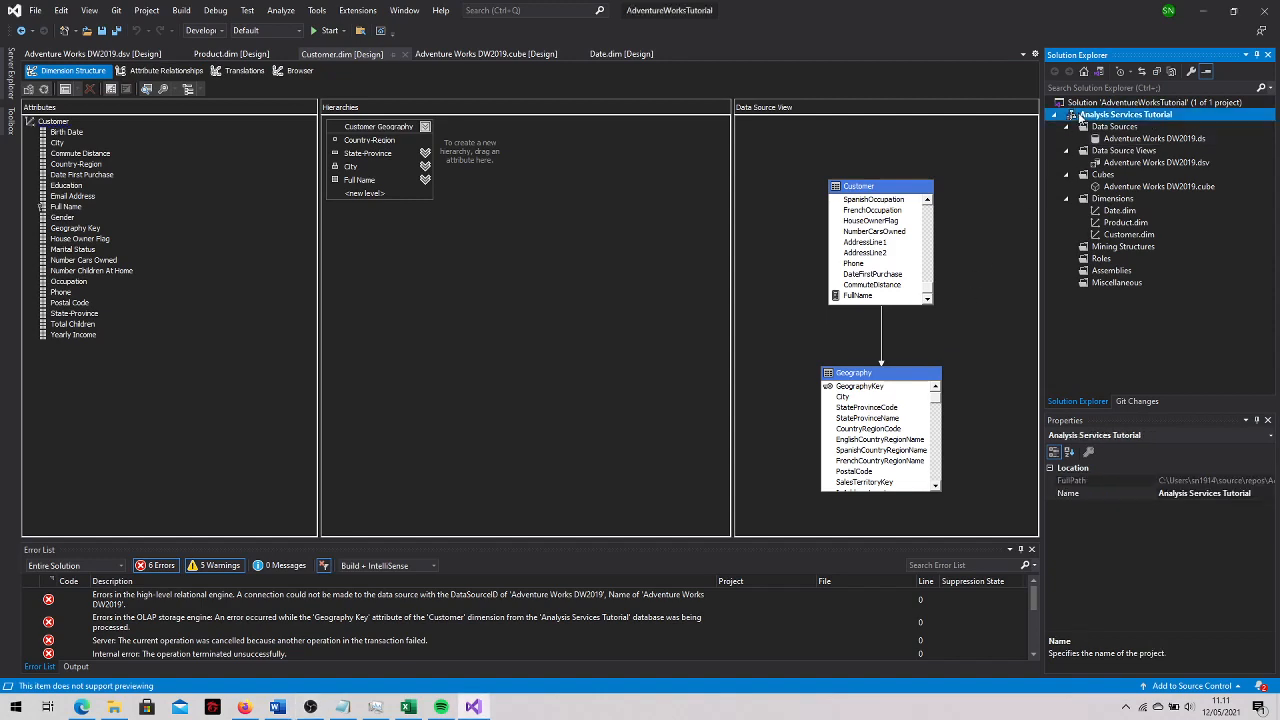
pyautogui.click(1089, 223)
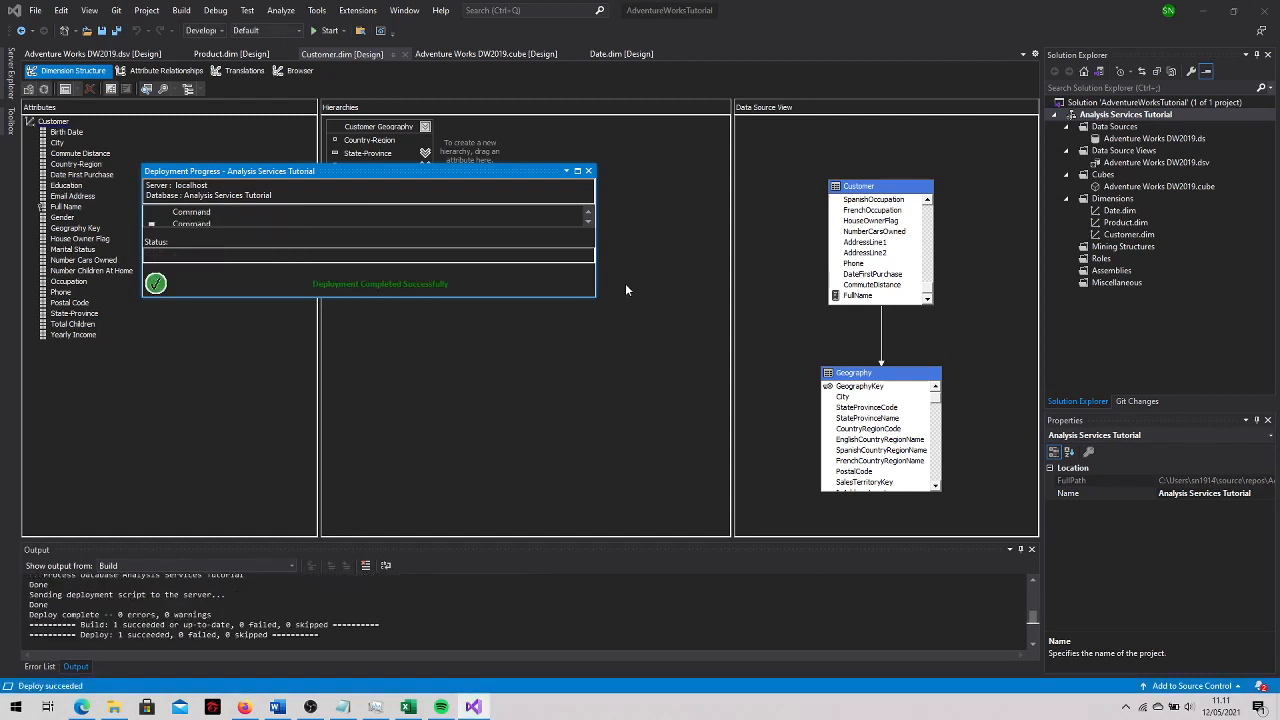
# Close the deployment progress and browse the Customer Geography hierarchy through Australia and New South Wales to the Malabar customers
pyautogui.click(588, 171)
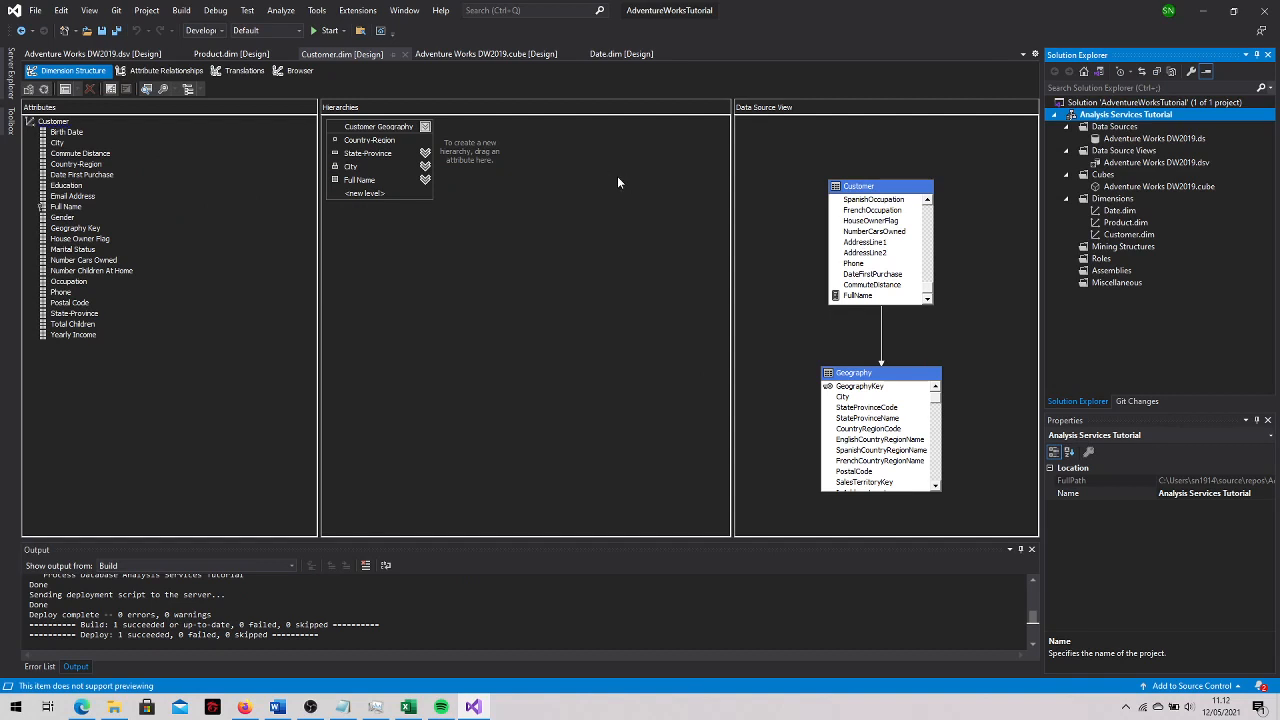
pyautogui.press('Down')
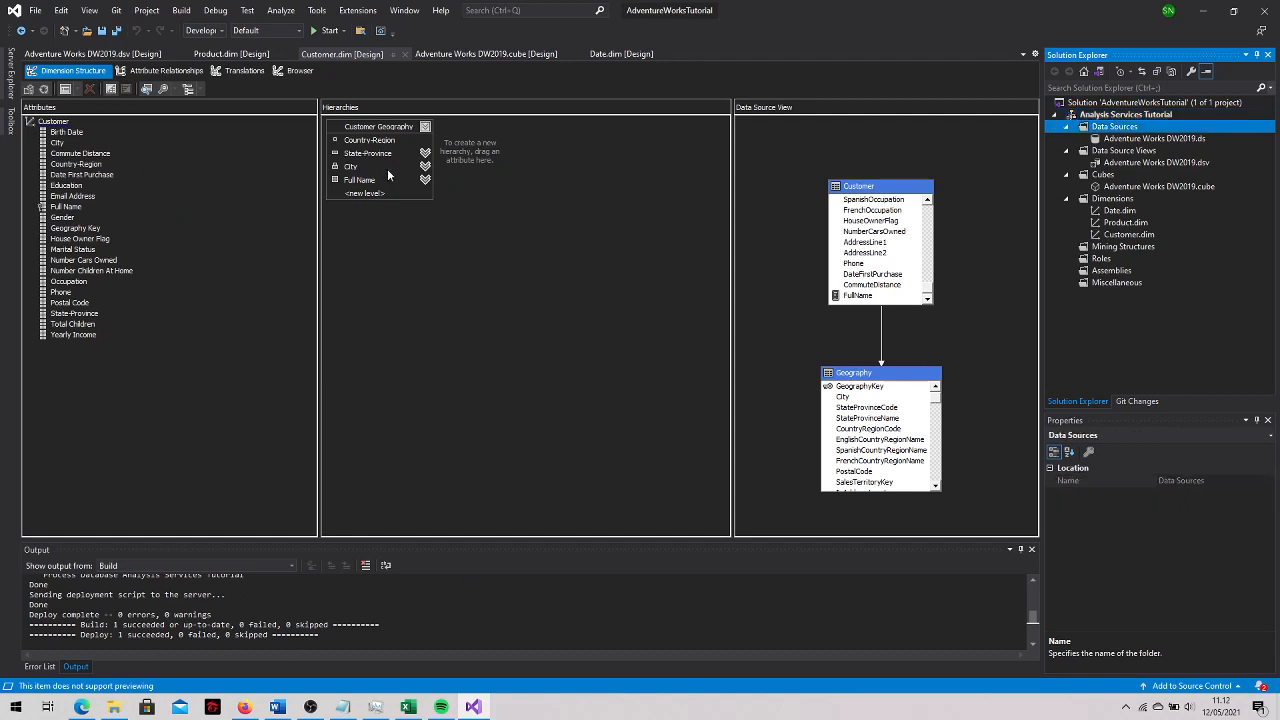
pyautogui.click(302, 71)
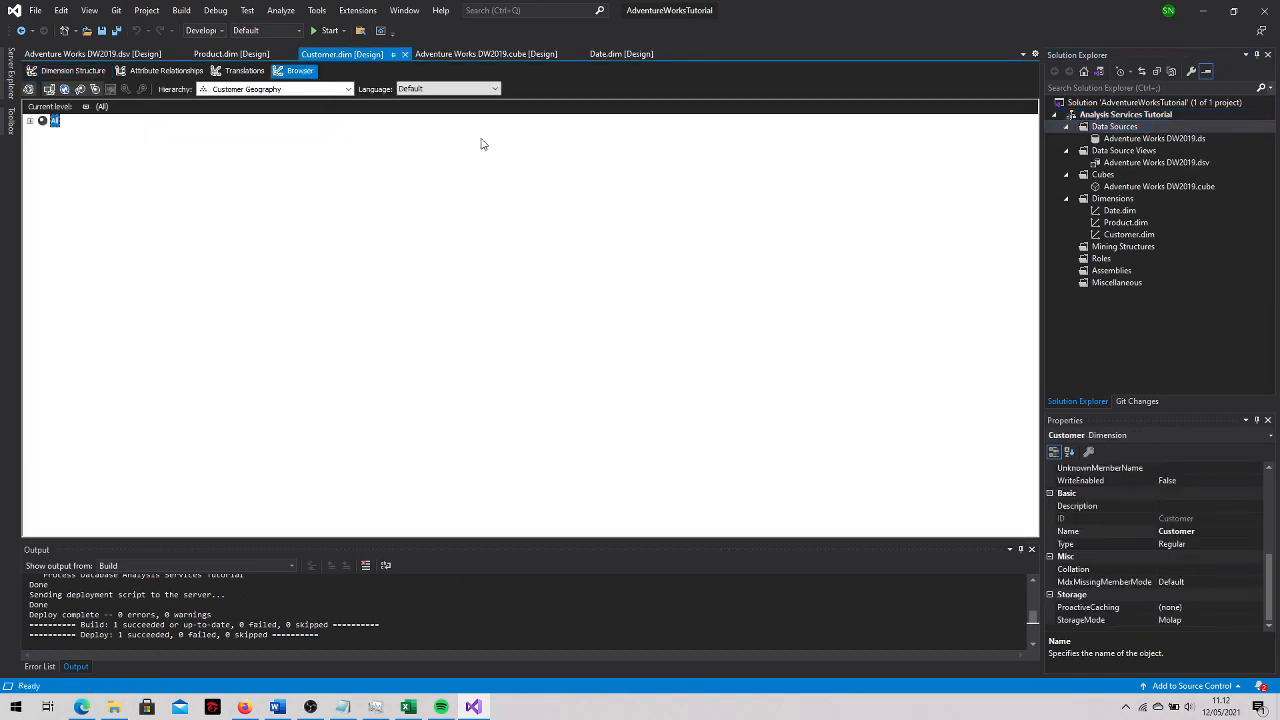
pyautogui.click(30, 122)
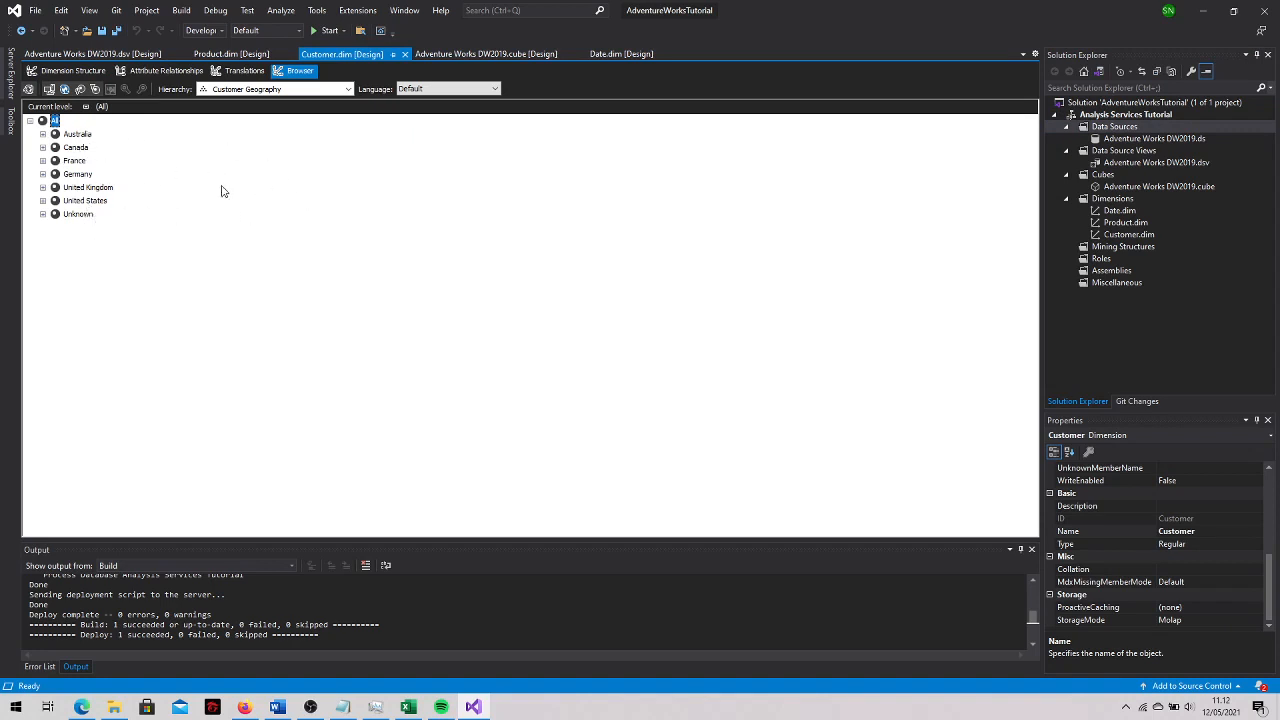
pyautogui.click(43, 134)
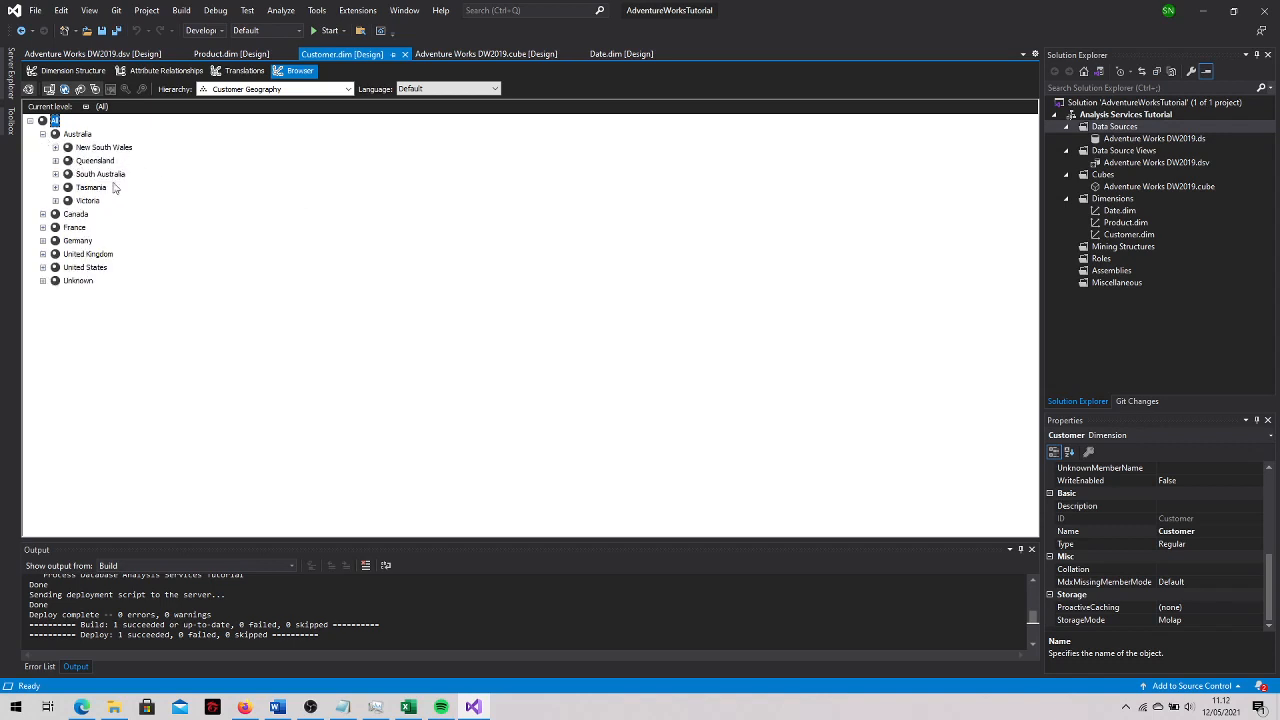
pyautogui.click(56, 147)
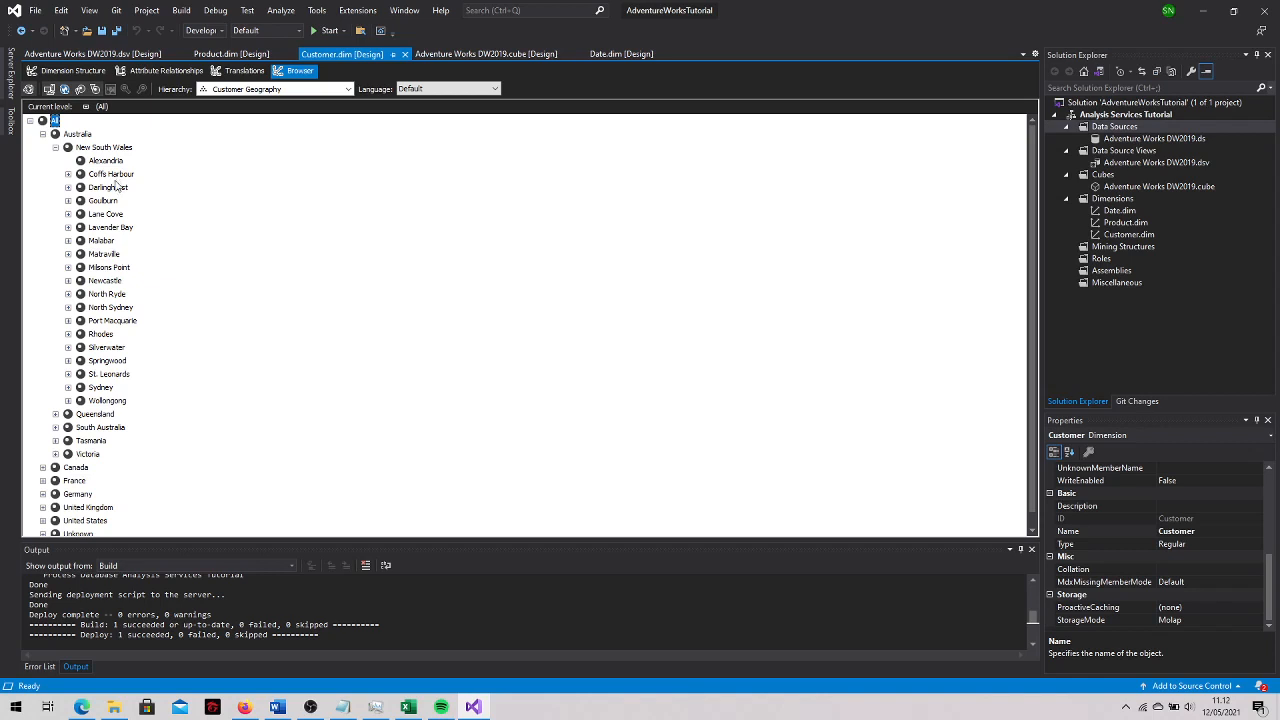
pyautogui.click(68, 241)
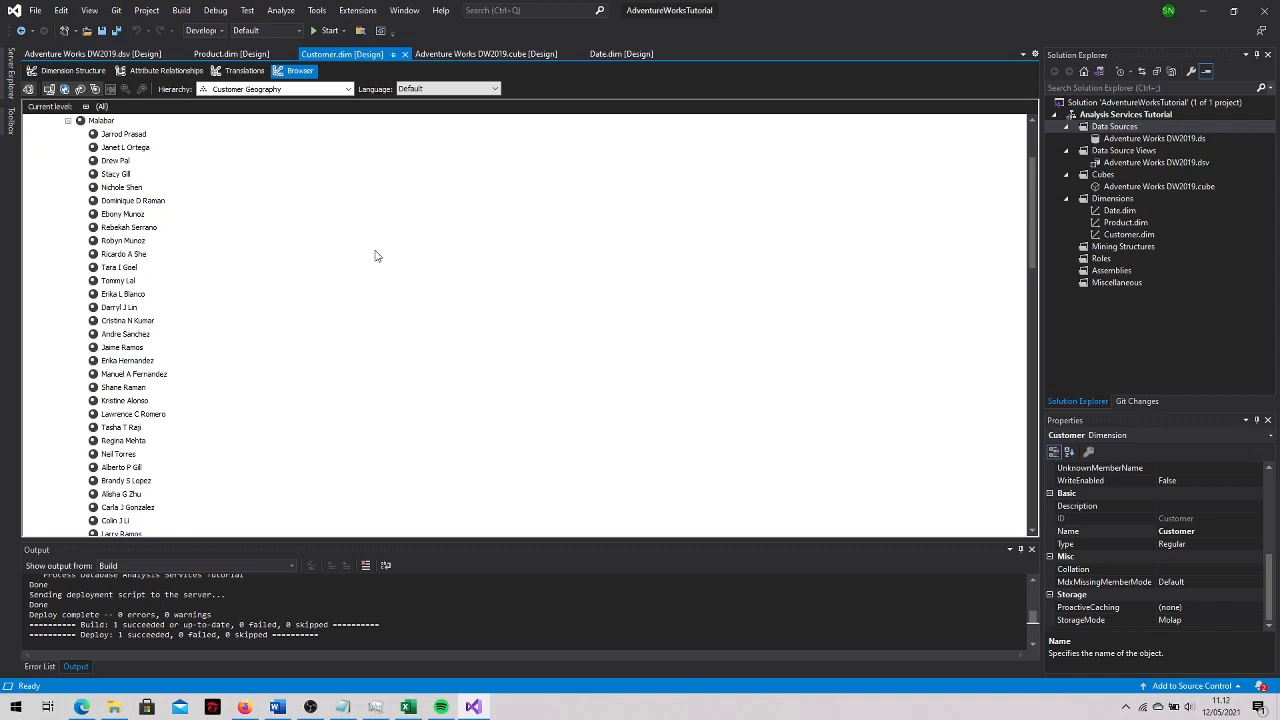
# Open the Adventure Works DW2019 cube's browser, expand the Customer dimension and reload its metadata
pyautogui.click(488, 54)
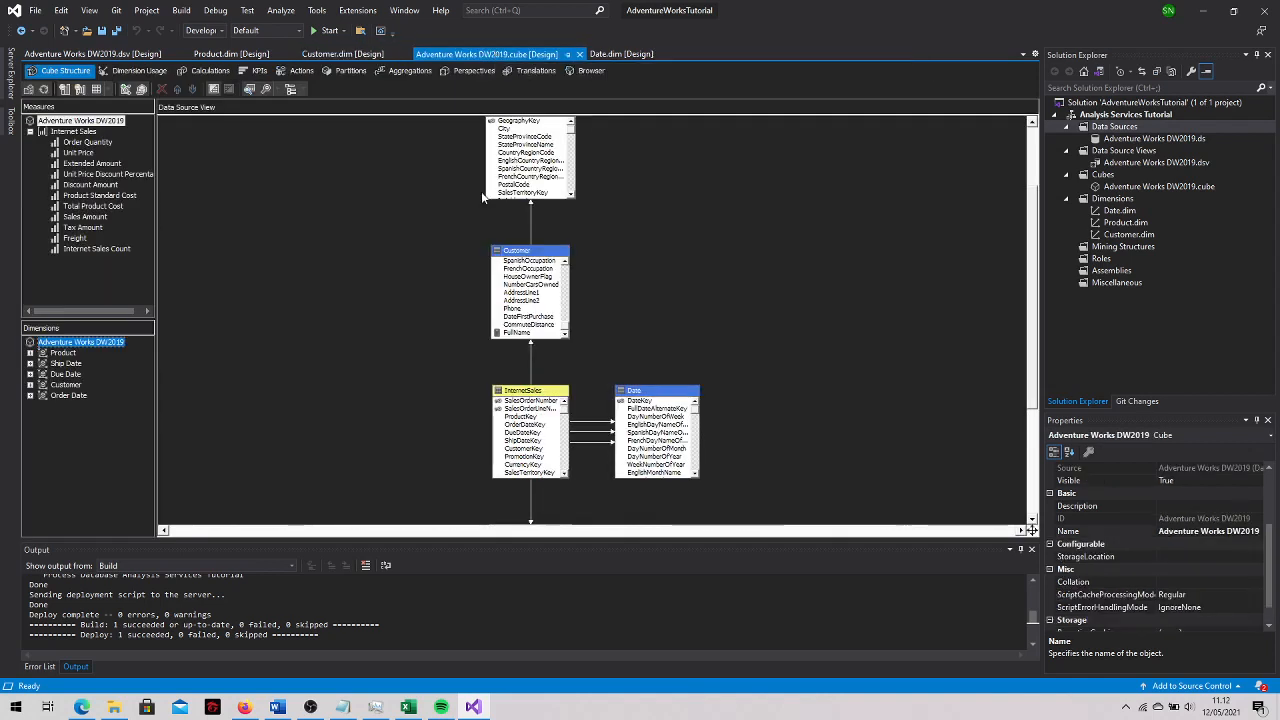
pyautogui.click(591, 70)
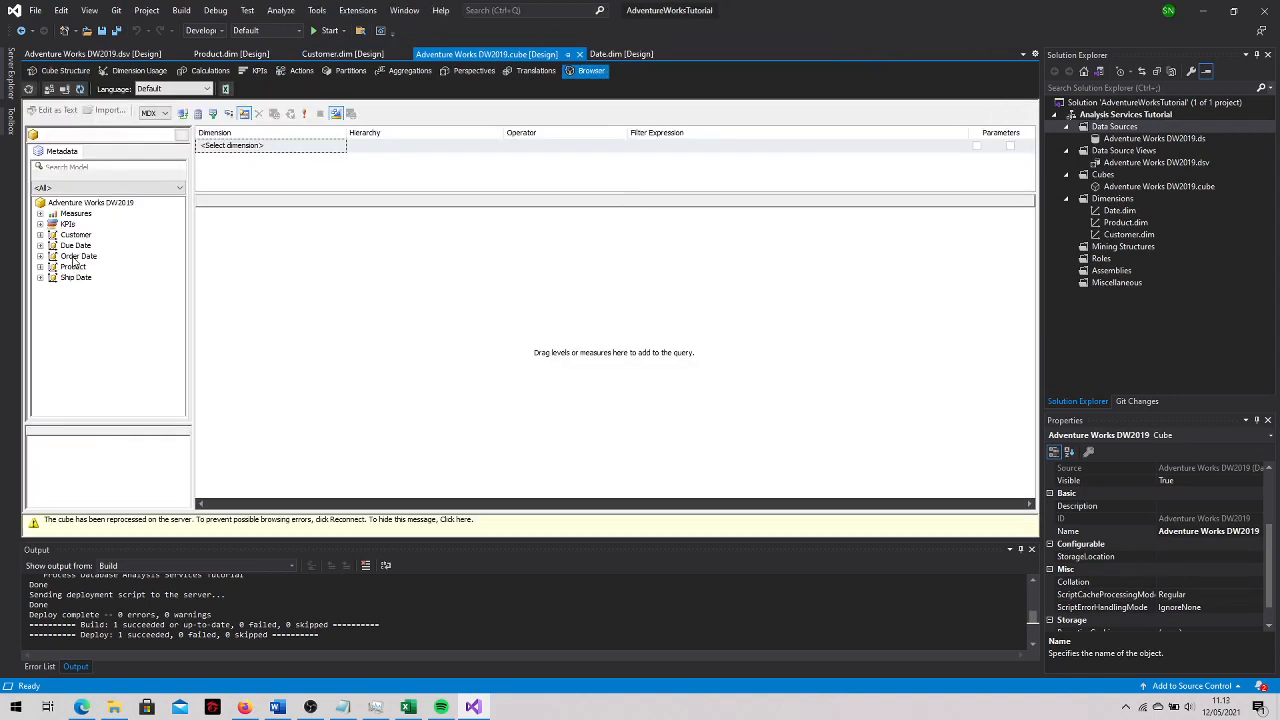
pyautogui.click(40, 234)
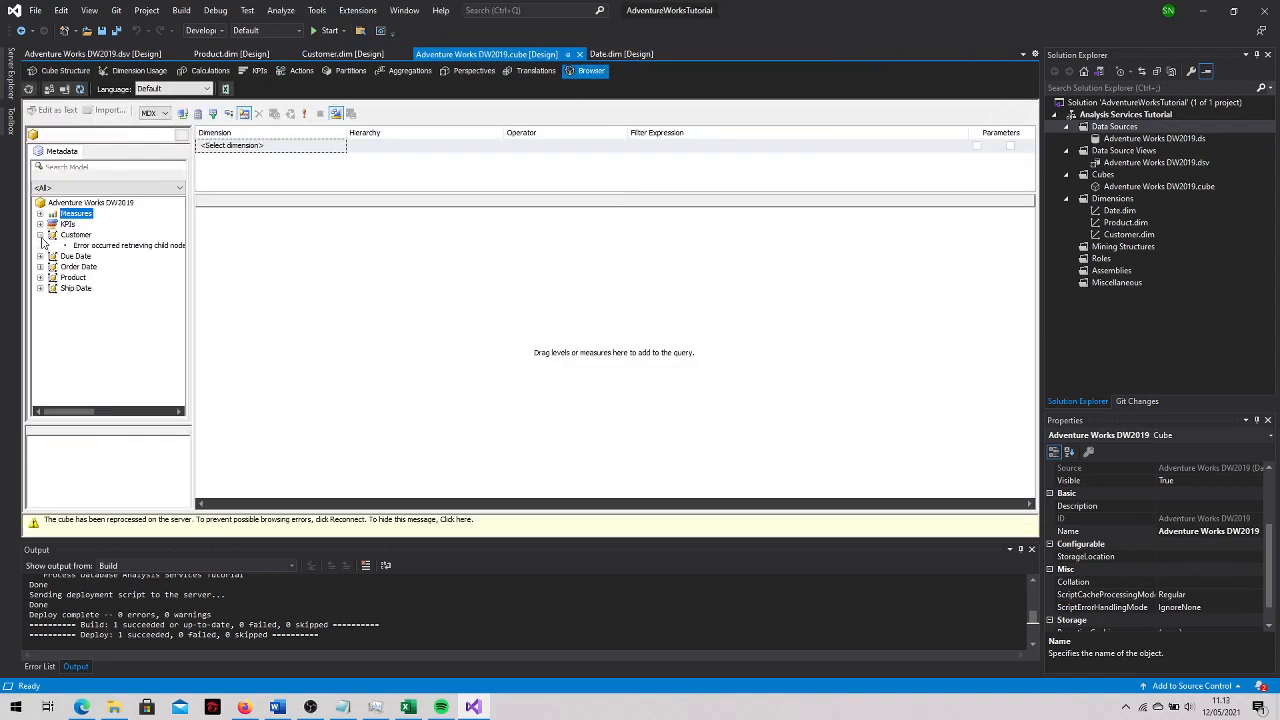
pyautogui.click(118, 246)
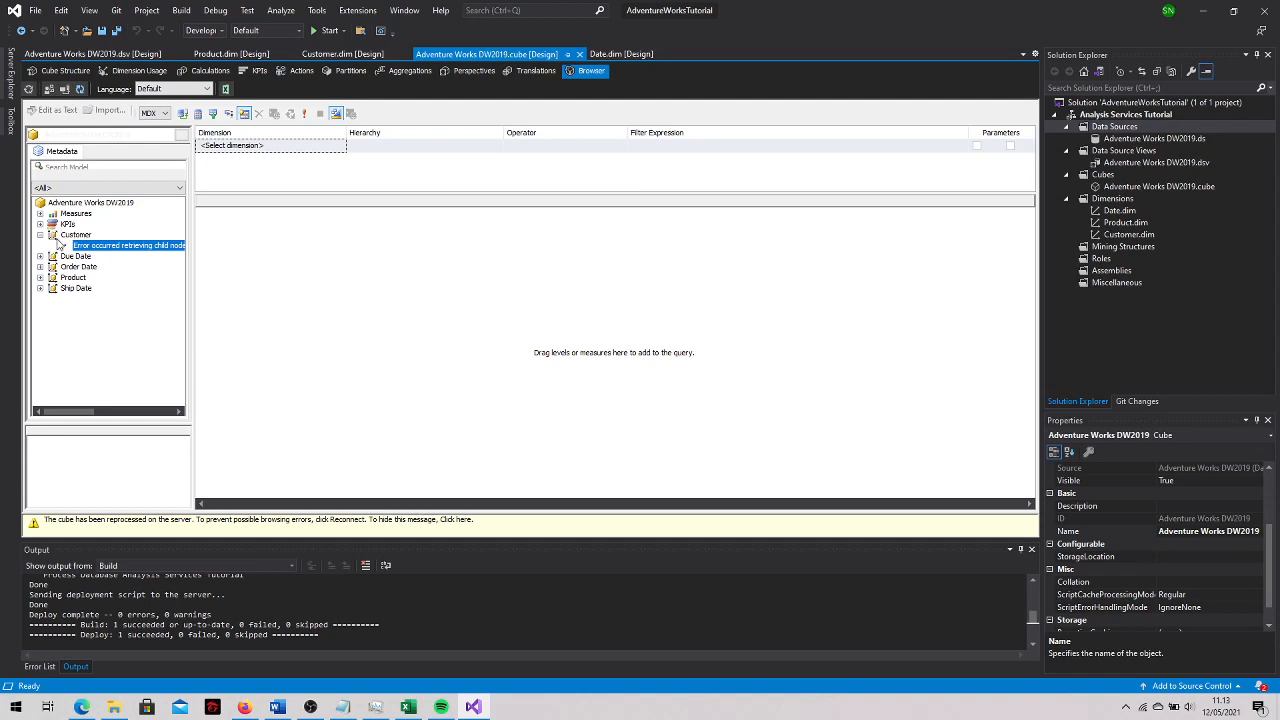
pyautogui.click(79, 89)
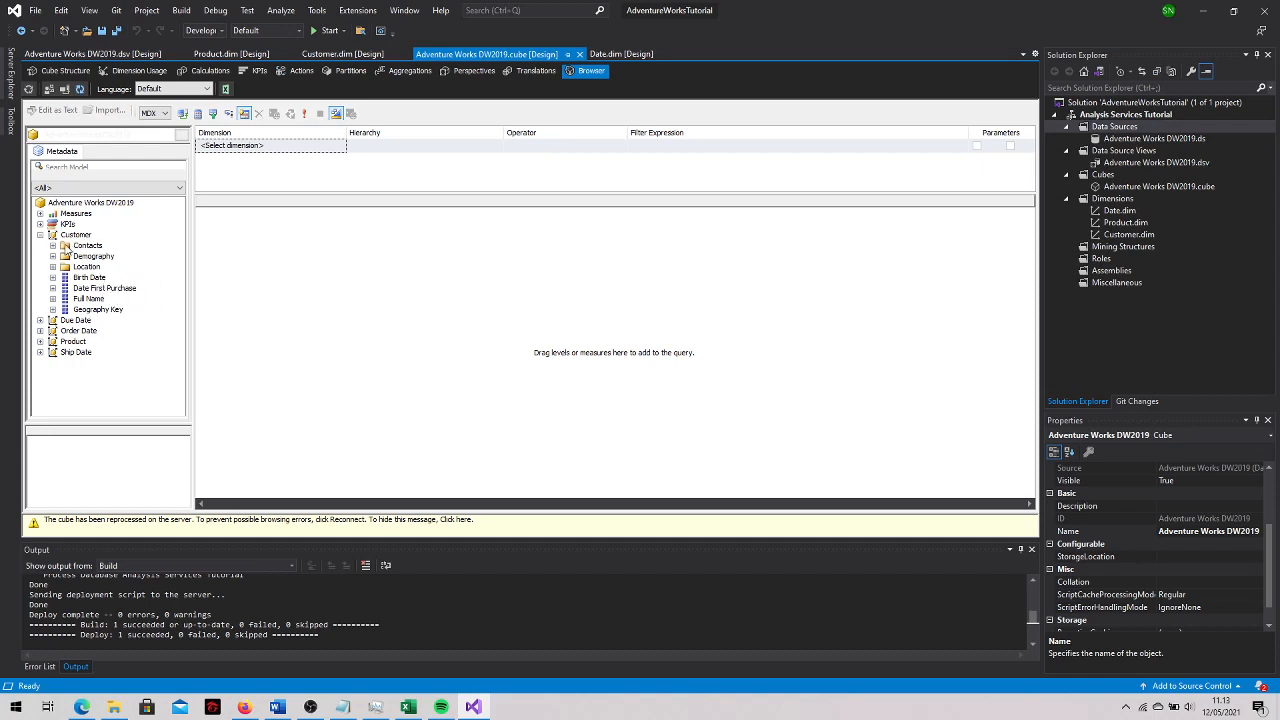
# Examine the contents of the Contacts, Demography and Location folders in the cube browser's Customer dimension, and collapse the dimension
pyautogui.click(53, 246)
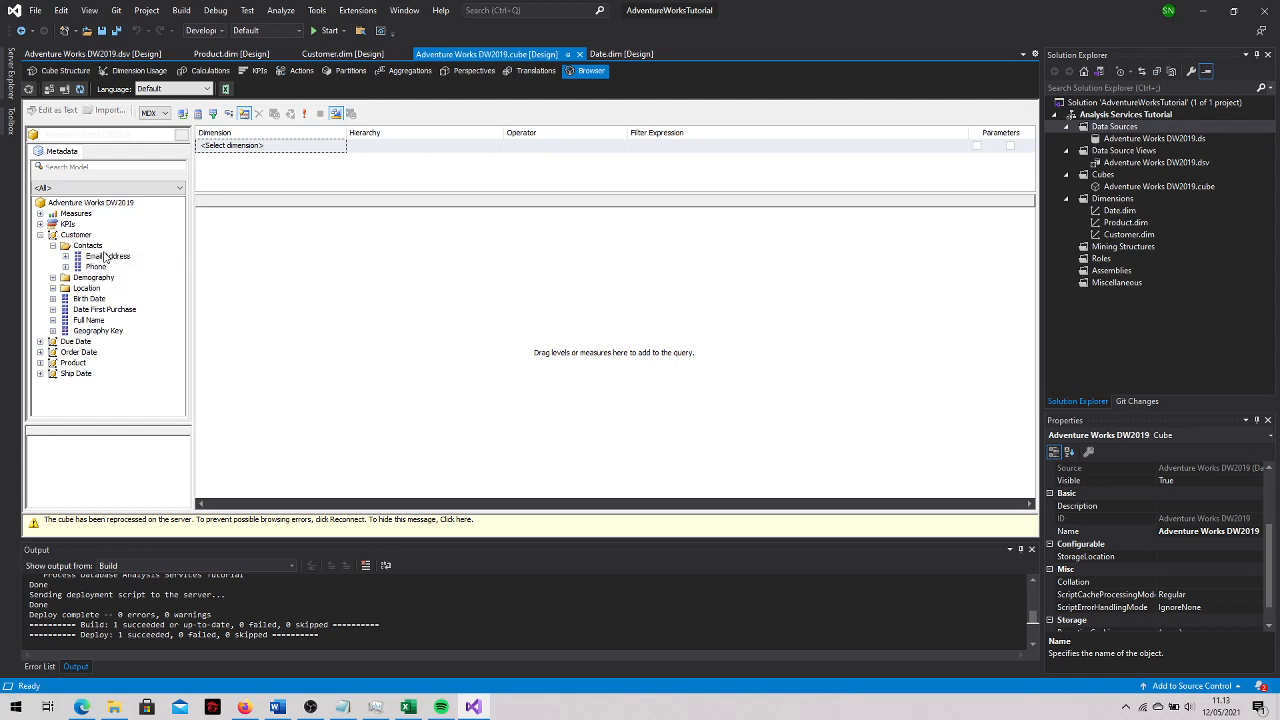
pyautogui.click(53, 246)
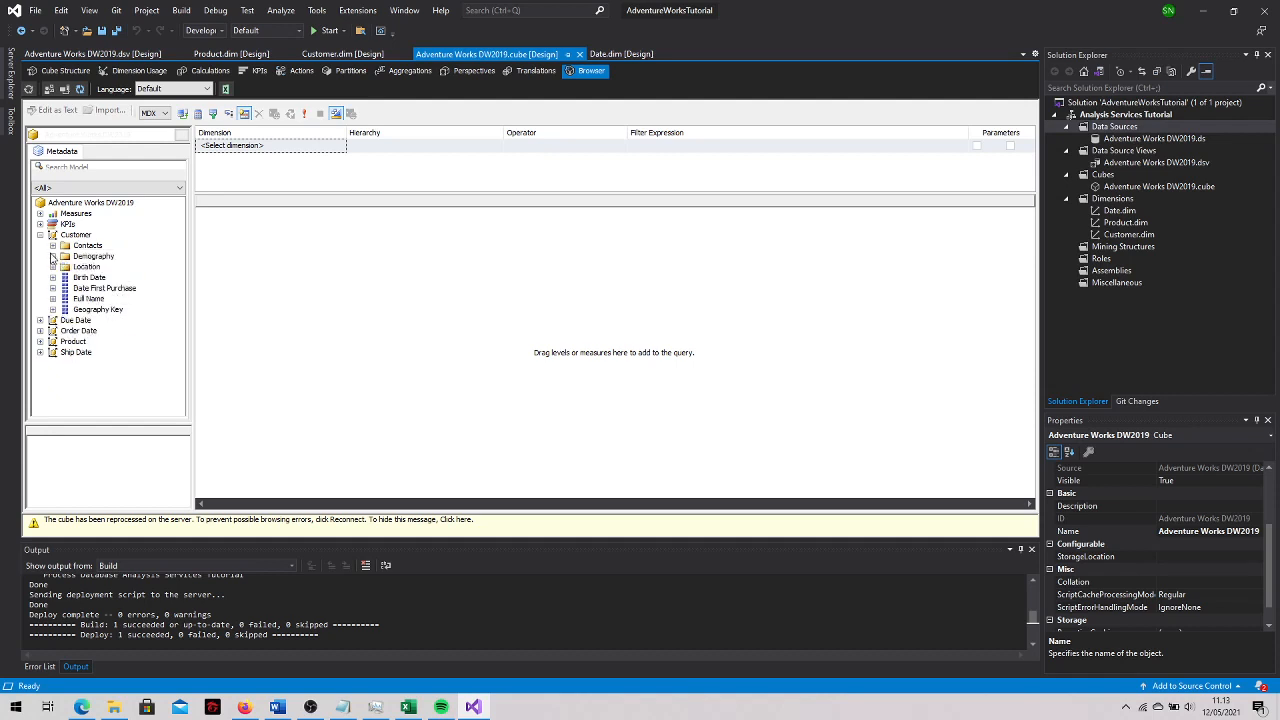
pyautogui.click(53, 257)
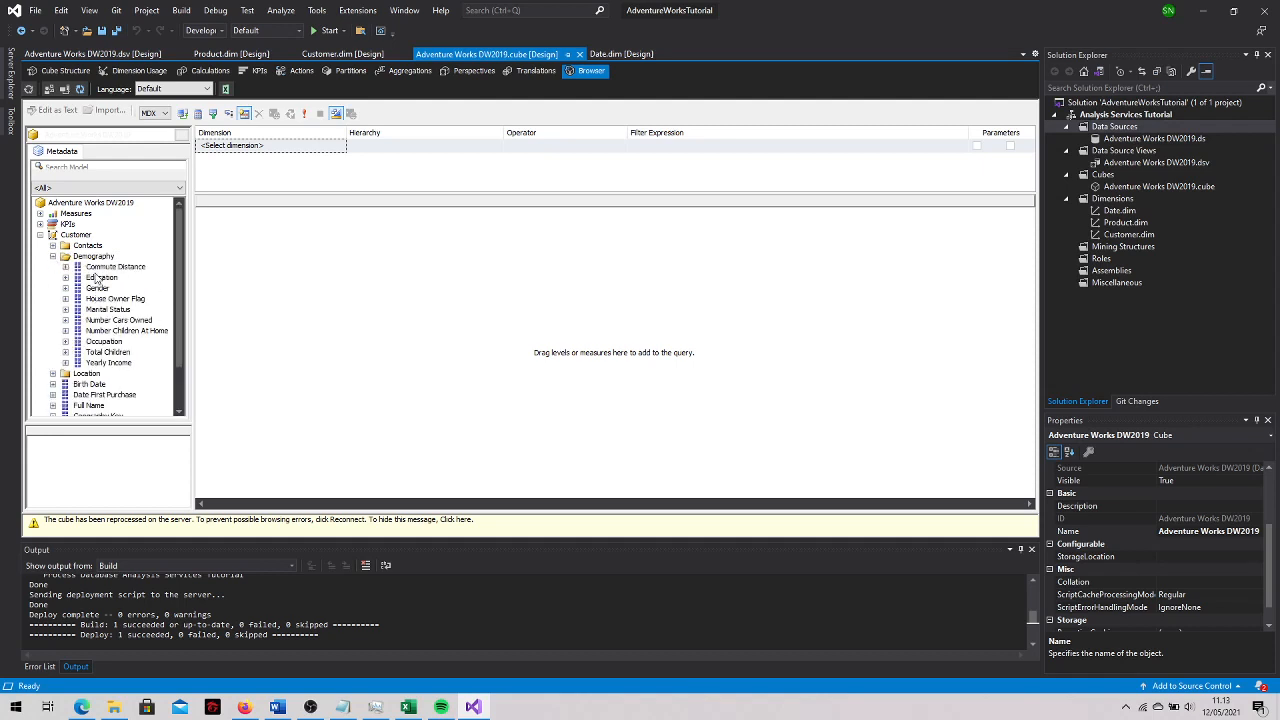
pyautogui.click(53, 257)
pyautogui.click(53, 267)
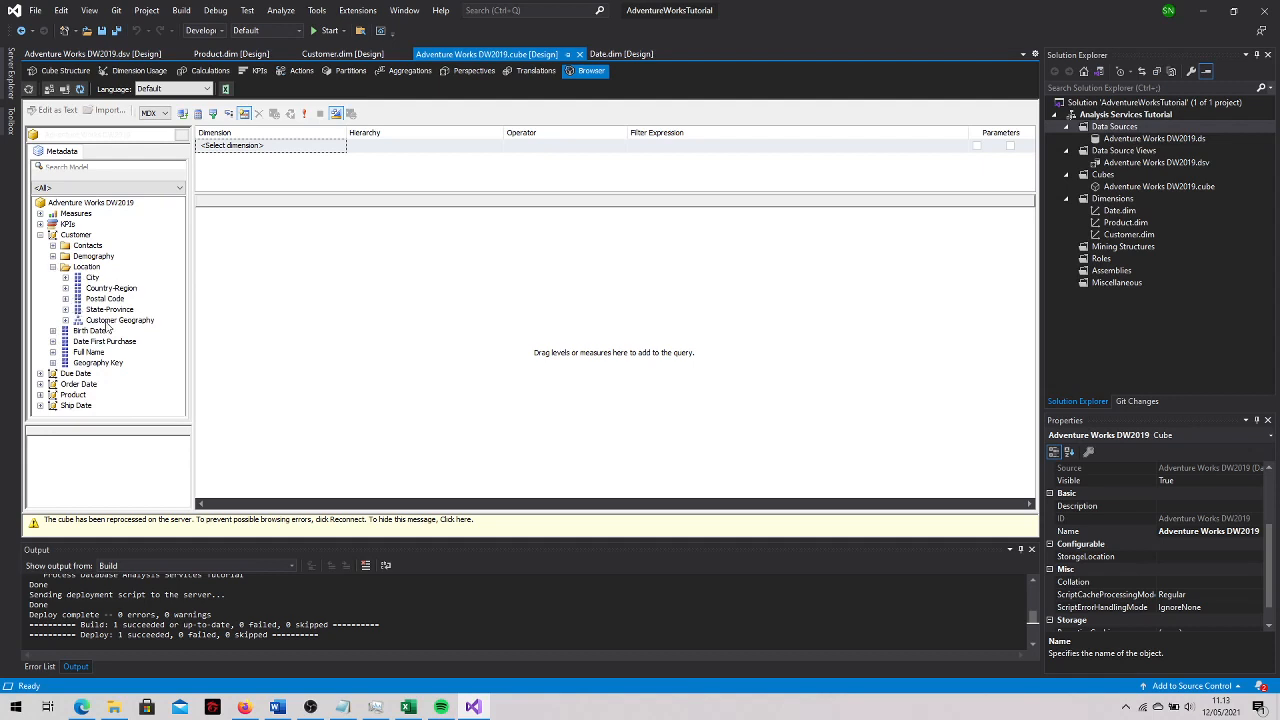
pyautogui.click(53, 267)
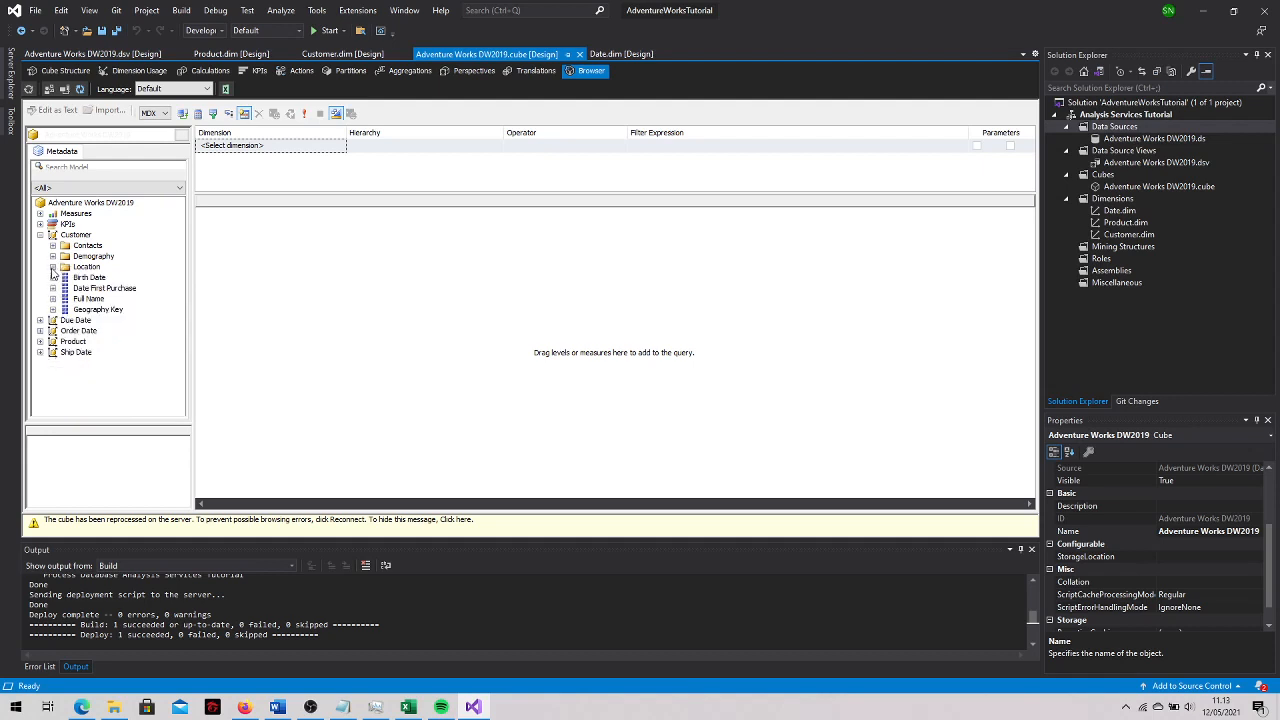
pyautogui.click(40, 235)
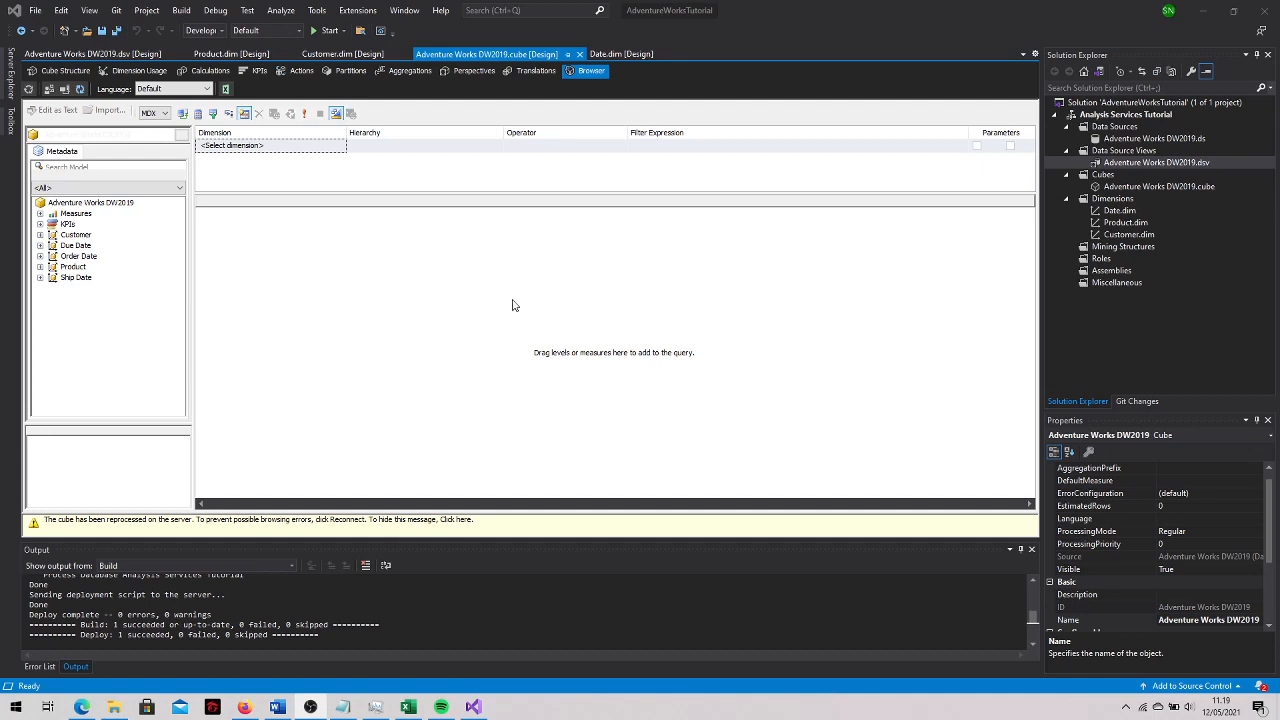
# Browse the members of the Product dimension's Class hierarchy
pyautogui.click(233, 54)
pyautogui.click(296, 70)
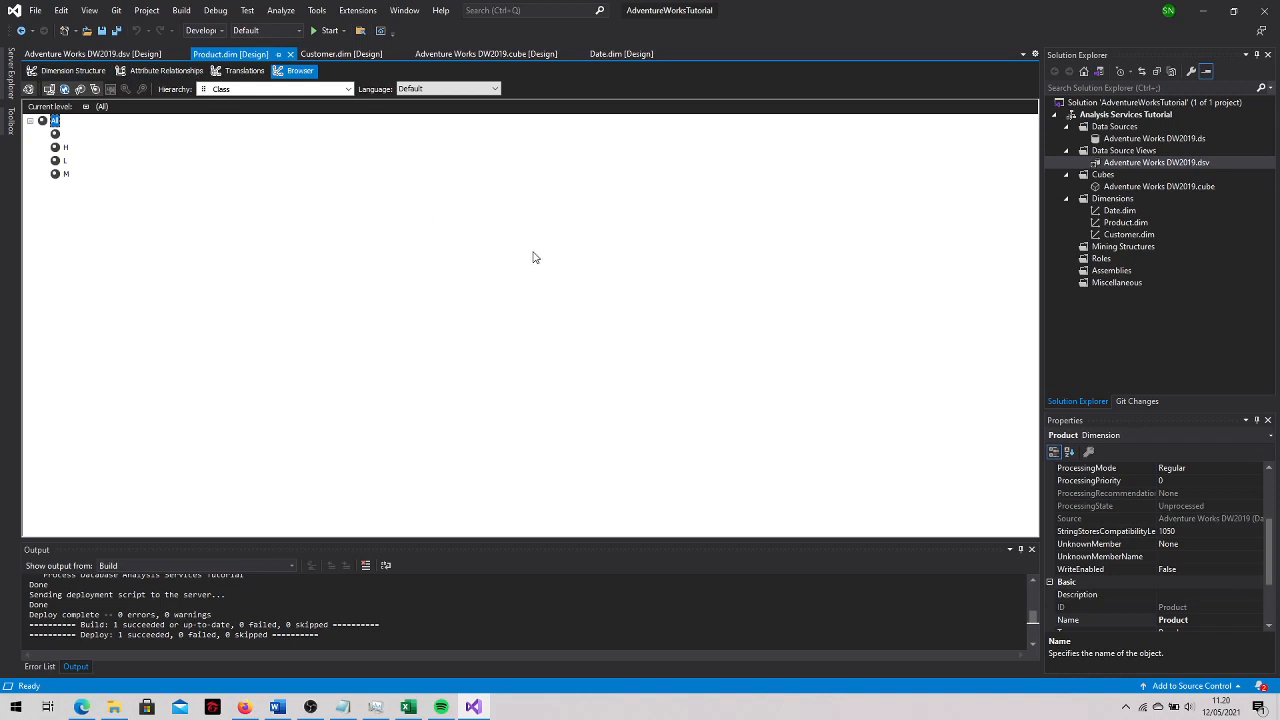
# In the Adventure Works DW2019 data source view, start a named calculation called ProductLineName on the Product table
pyautogui.doubleClick(1143, 164)
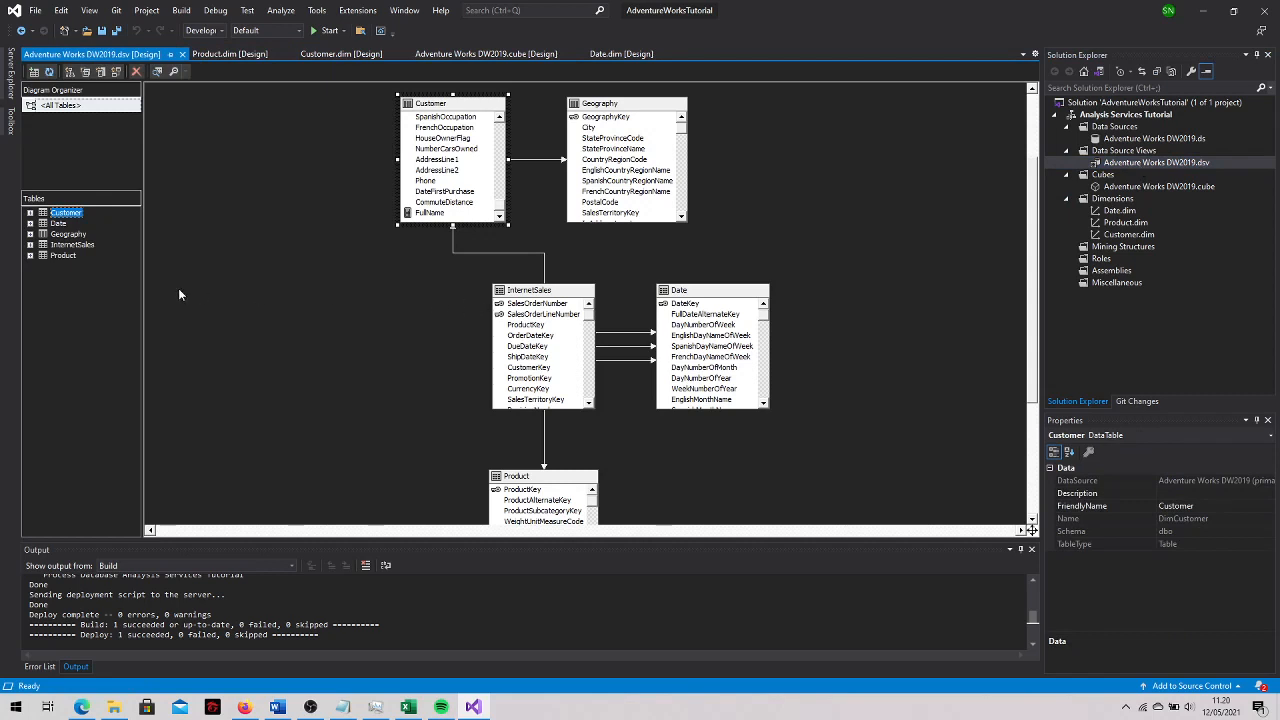
pyautogui.rightClick(71, 256)
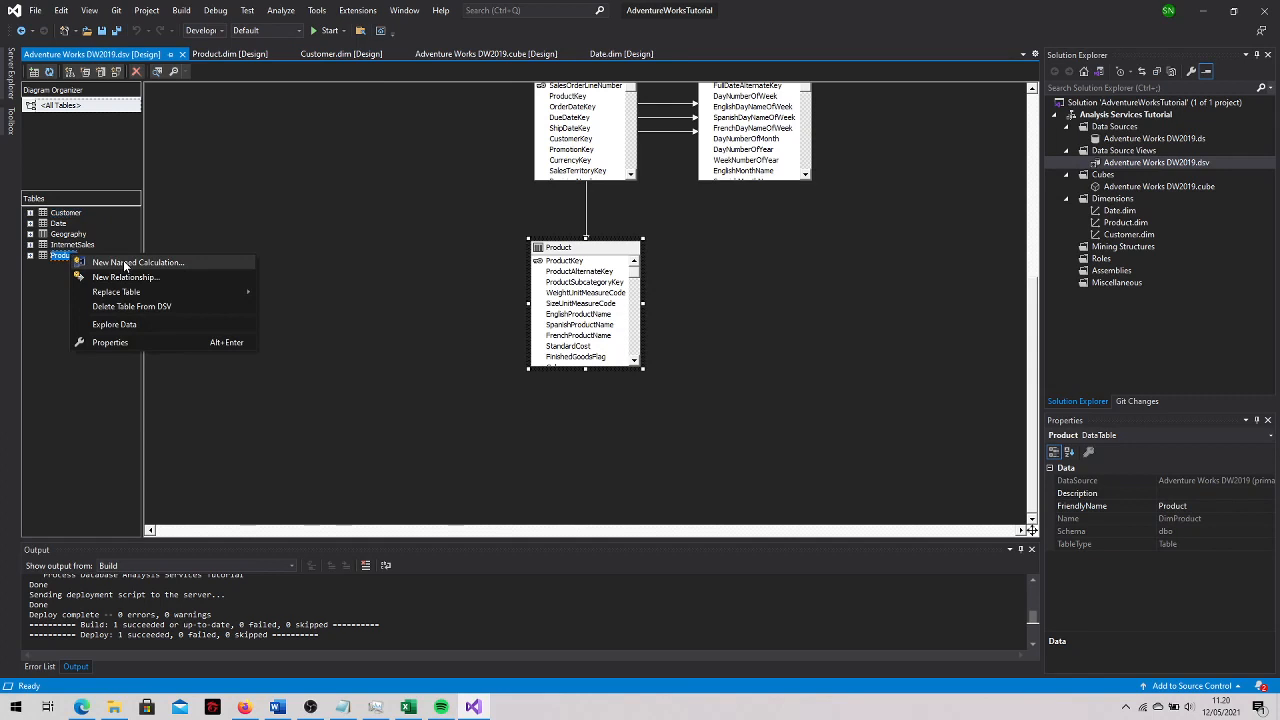
pyautogui.click(125, 263)
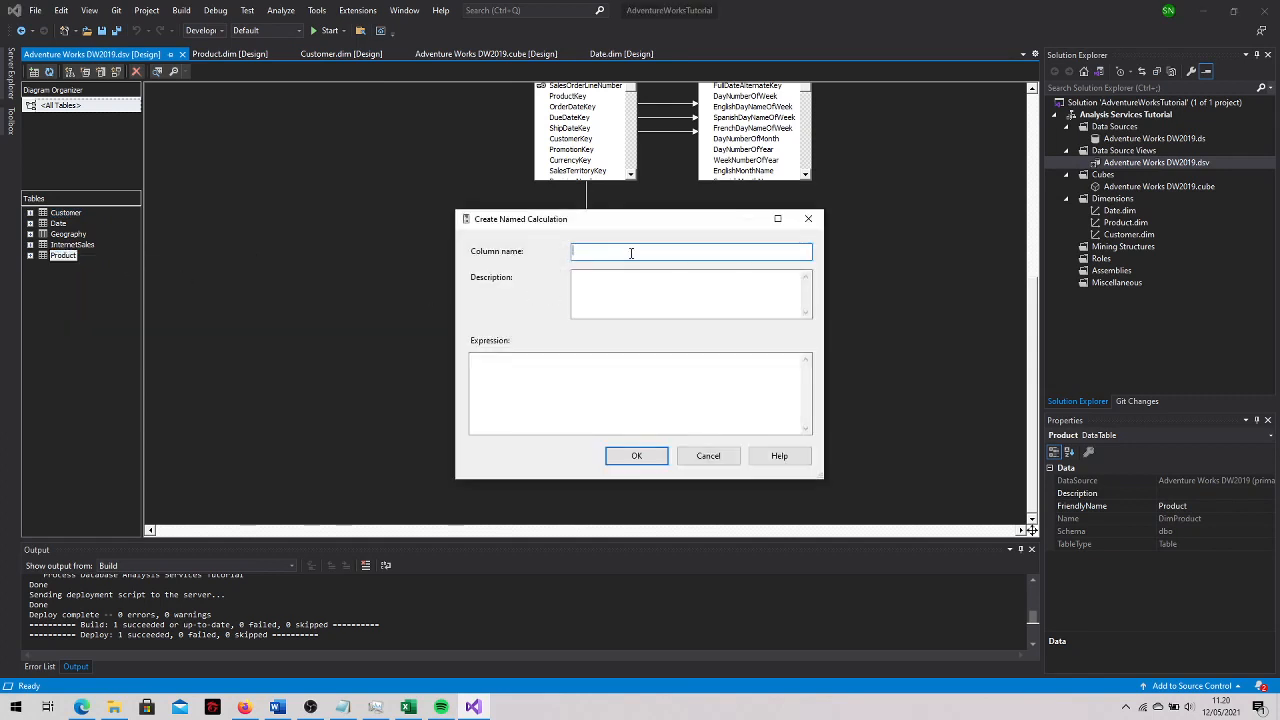
pyautogui.write('ProductLineName')
pyautogui.click(649, 377)
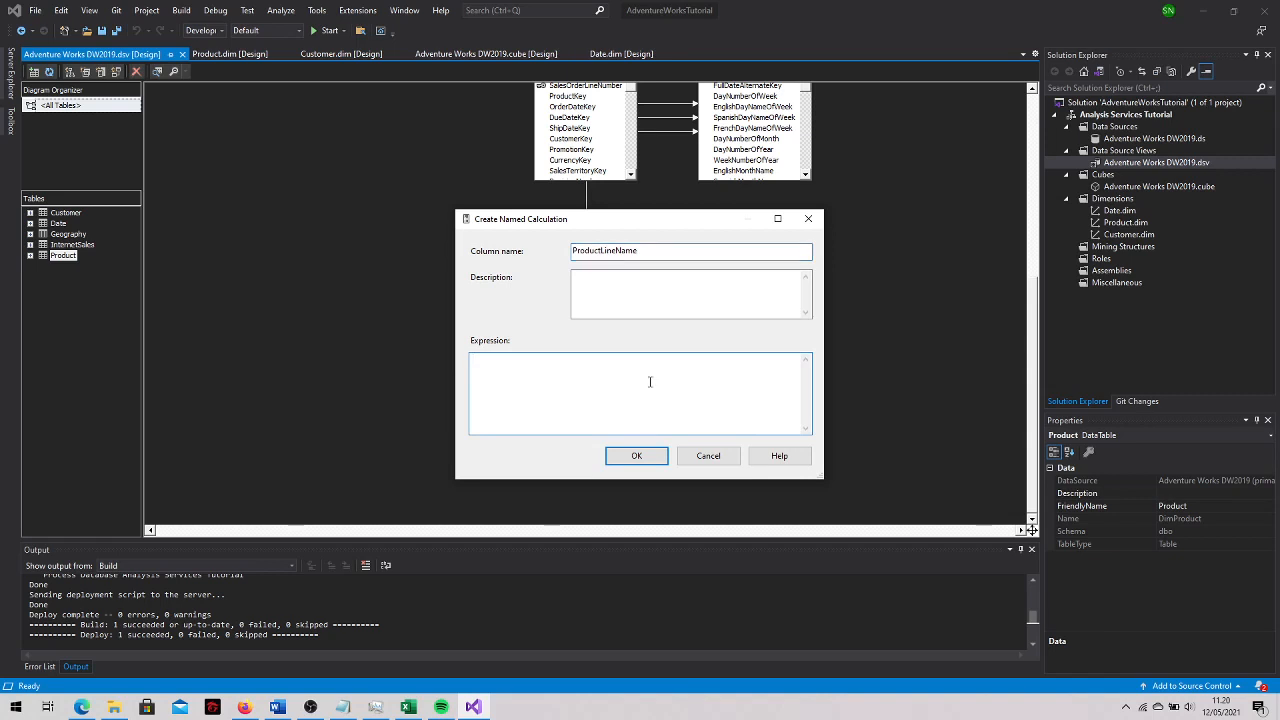
# Create the calculation with a CASE ProductLine expression: 'M' gives 'Mountain', 'R' 'Road', 'S' 'Accessory', 'T' 'Touring', ELSE 'Components'
pyautogui.write('CASE ProductLine')
pyautogui.press('Return')
pyautogui.write("WHEN 'M' THEN 'Mountain'   WHEN 'R' THEN ")
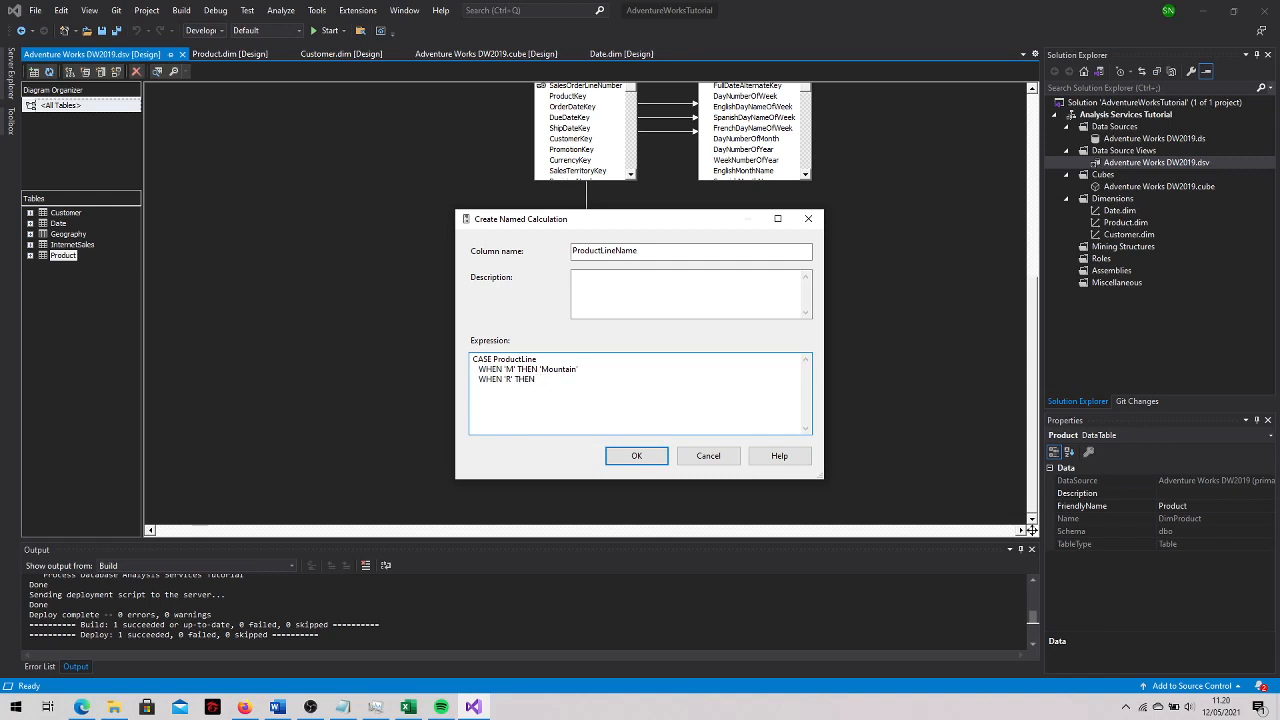
pyautogui.write("'Road'   ")
pyautogui.write("WHEN 'S")
pyautogui.write("'")
pyautogui.write(" THEN 'A")
pyautogui.write("ccesory' ")
pyautogui.write('  WHEN ')
pyautogui.write("'T'")
pyautogui.write(' THE')
pyautogui.write("N 'Touring")
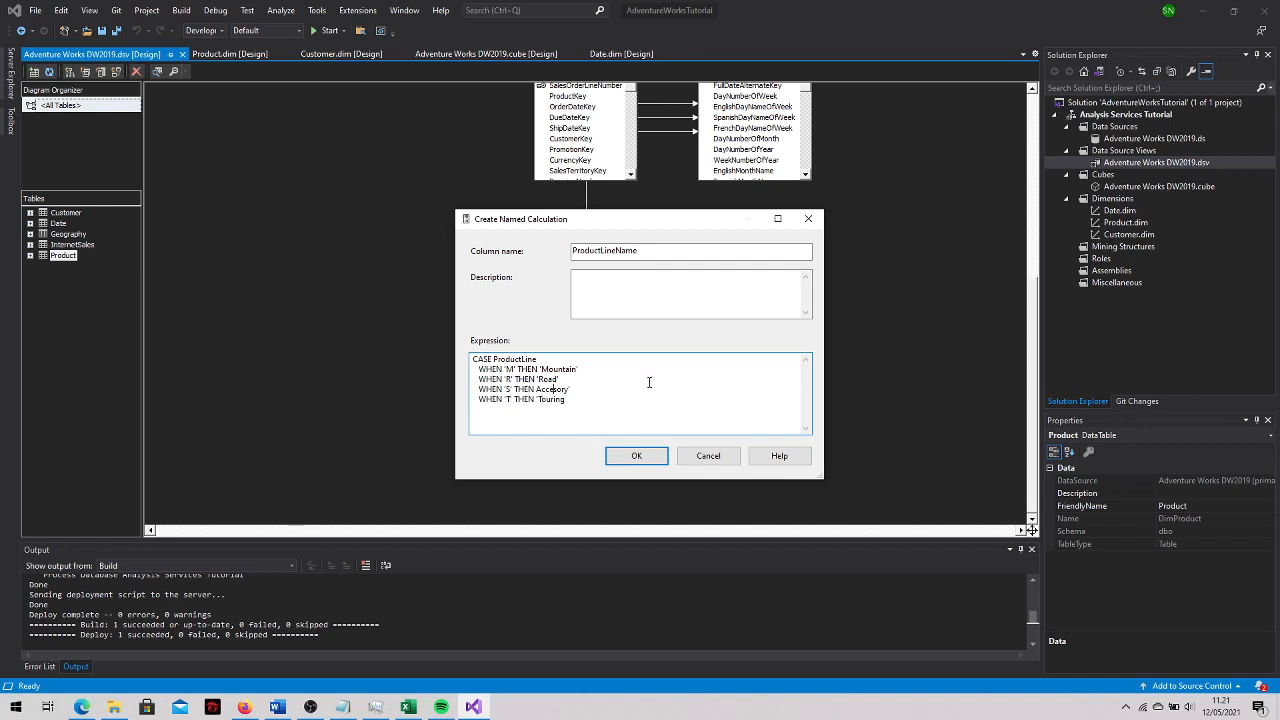
pyautogui.press('Left')
pyautogui.press('Left')
pyautogui.press('Down')
pyautogui.write("ELSE 'Components' END")
pyautogui.click(660, 456)
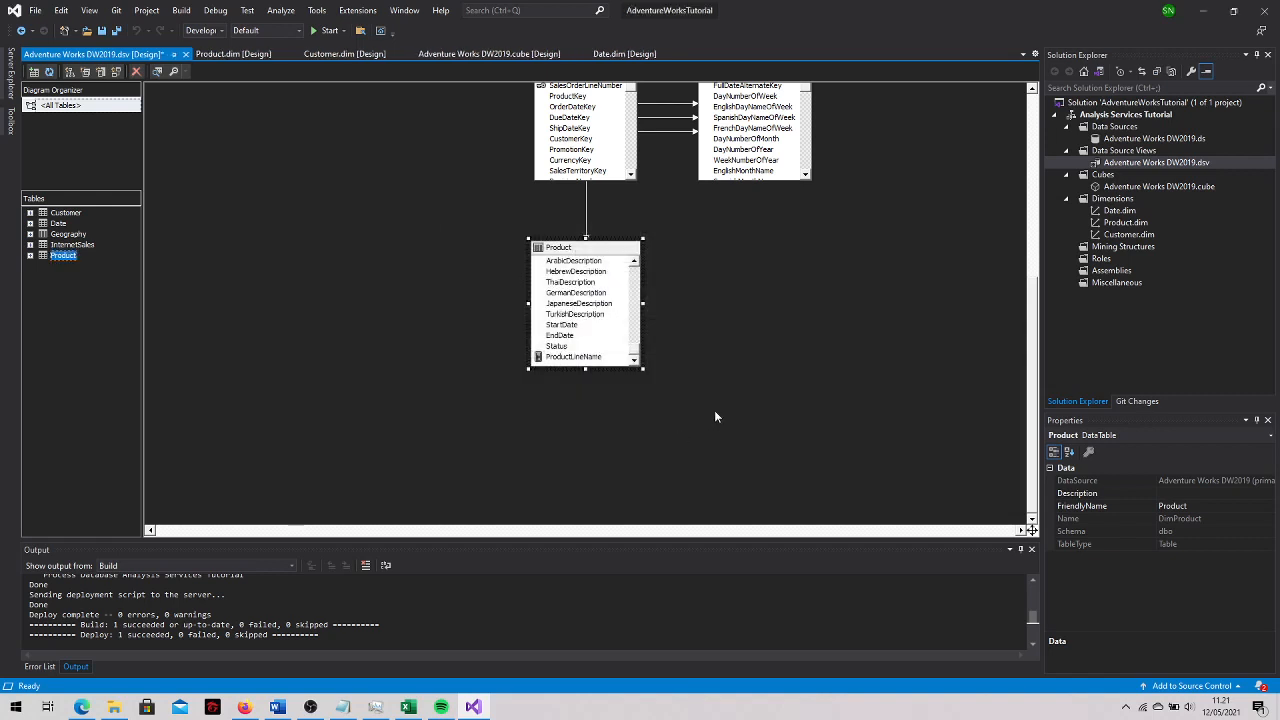
# Check the Product table's columns and explore its data as far as the ProductLineName column, closing the data view and collapsing the table
pyautogui.click(30, 255)
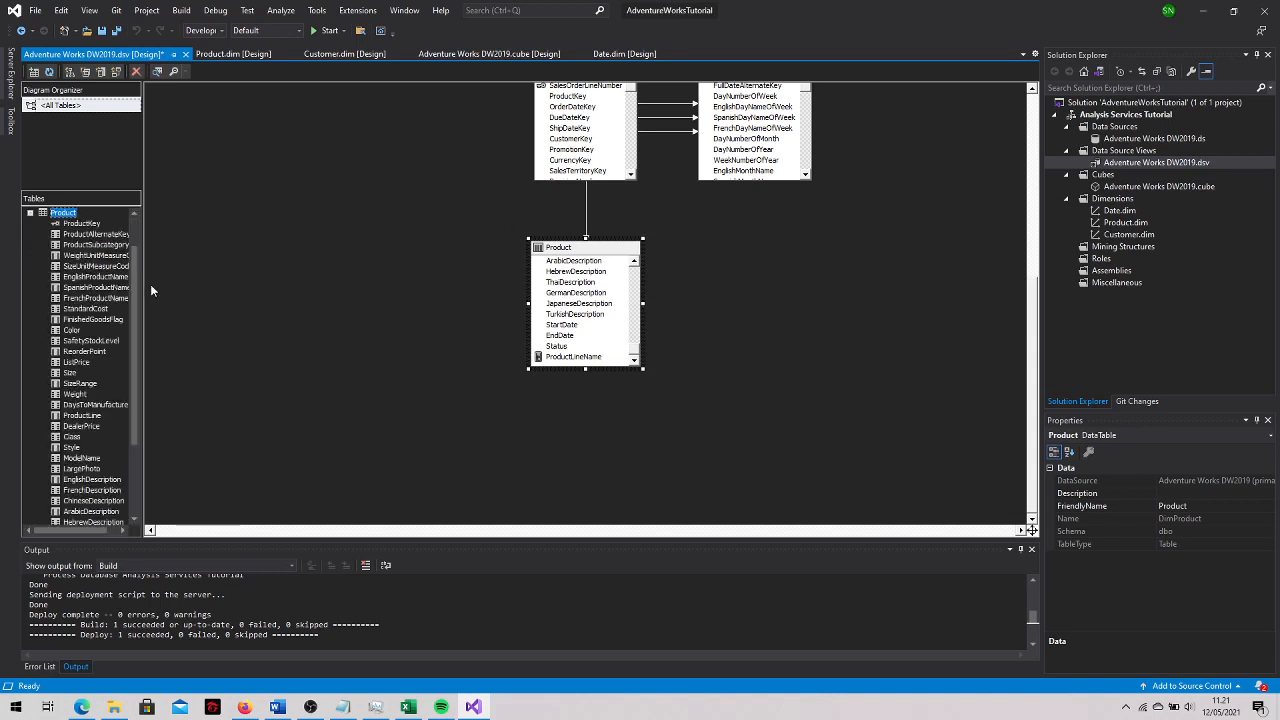
pyautogui.scroll(-4, 137, 289)
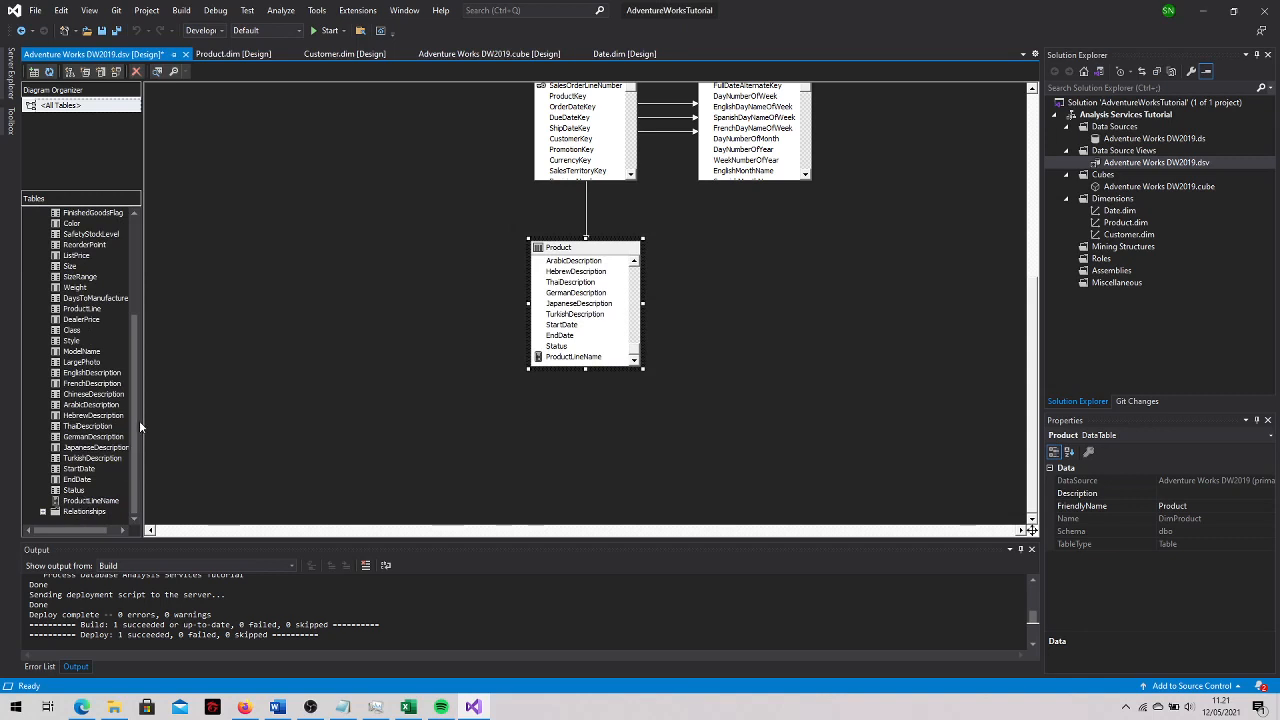
pyautogui.scroll(6, 139, 420)
pyautogui.rightClick(64, 256)
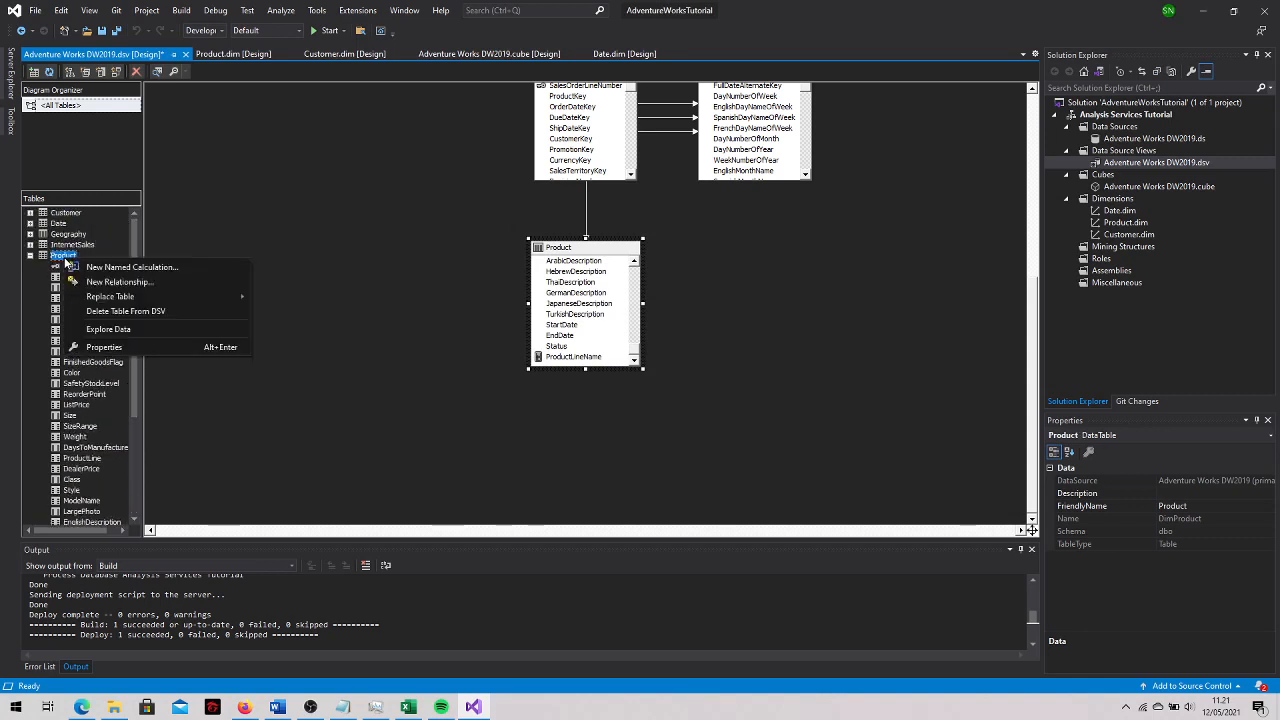
pyautogui.click(105, 329)
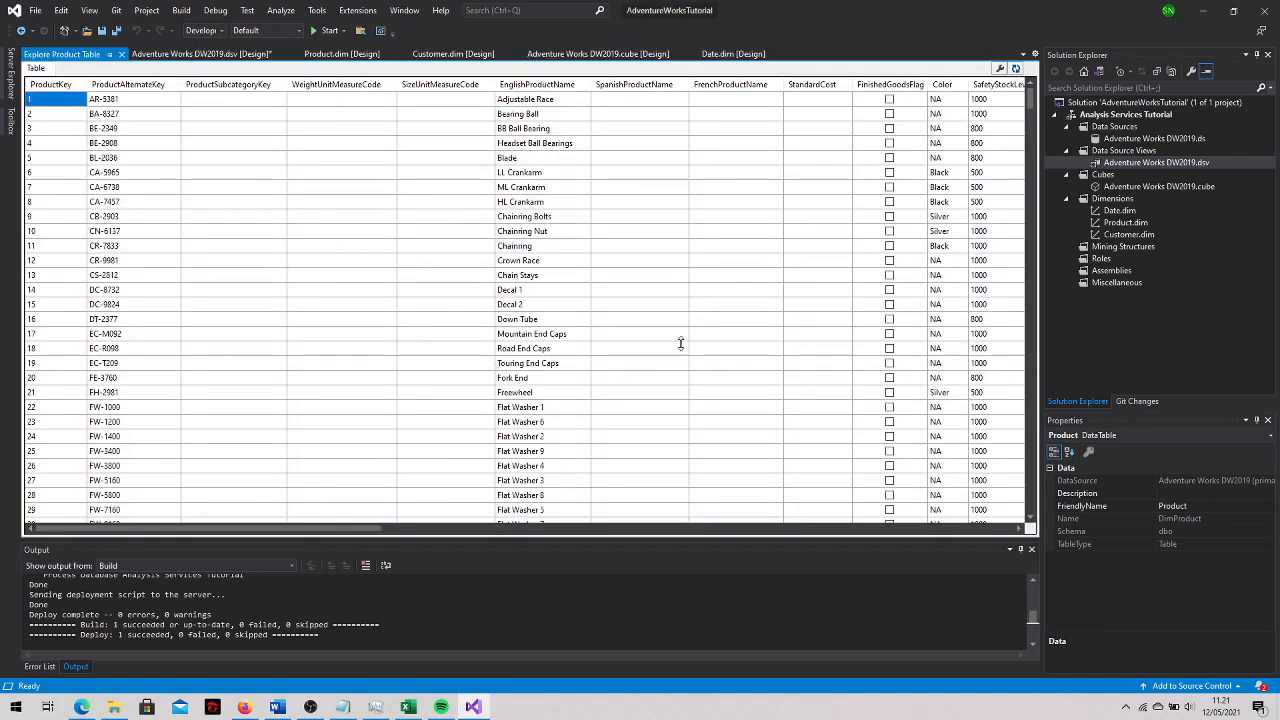
pyautogui.click(505, 530)
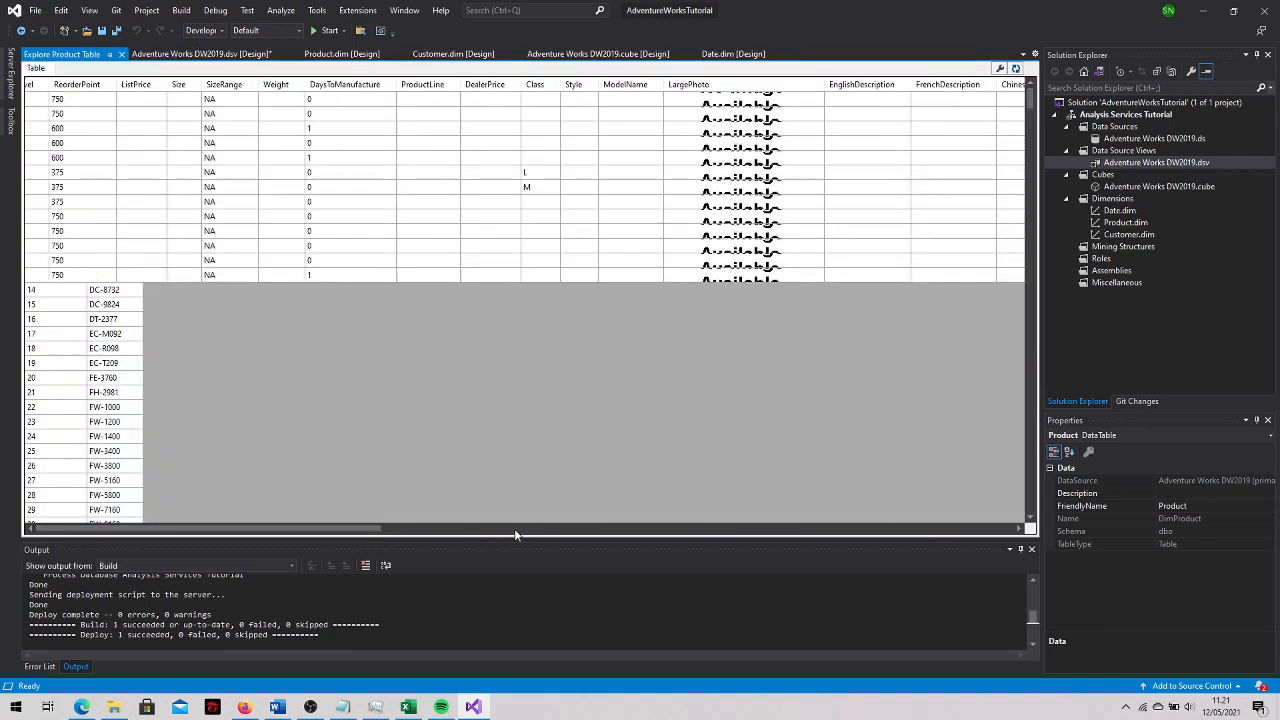
pyautogui.click(815, 530)
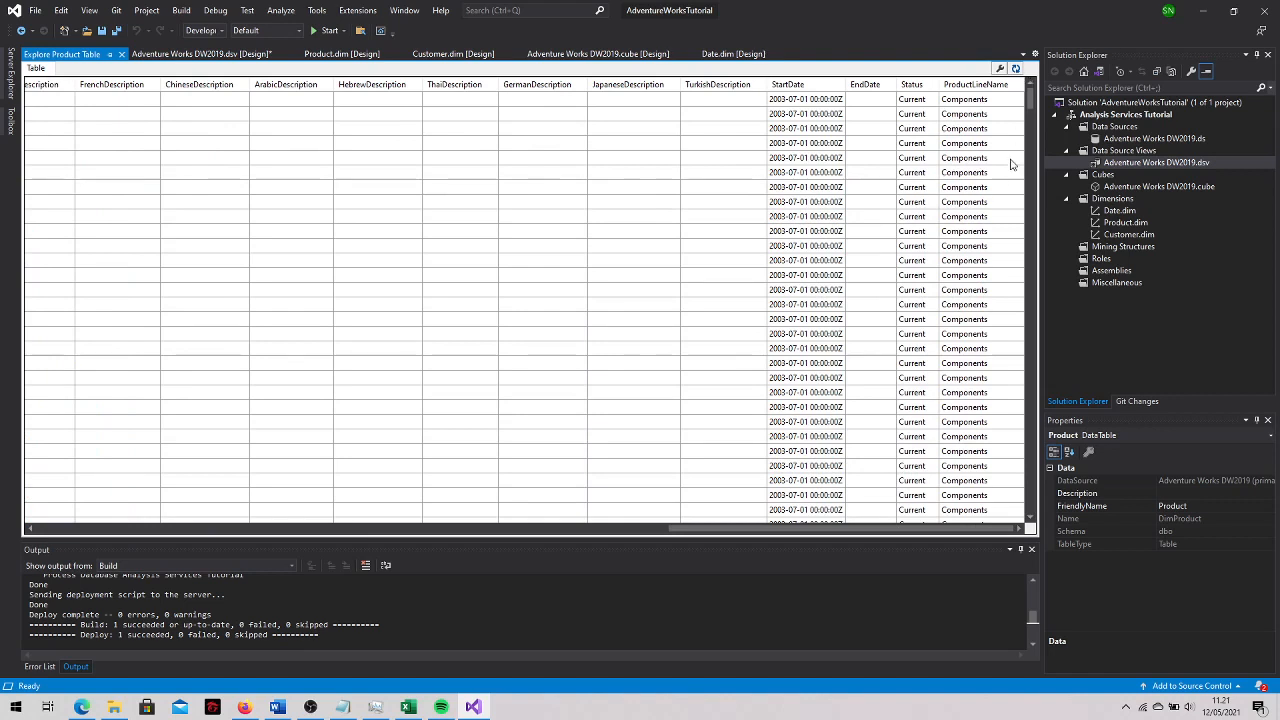
pyautogui.click(121, 54)
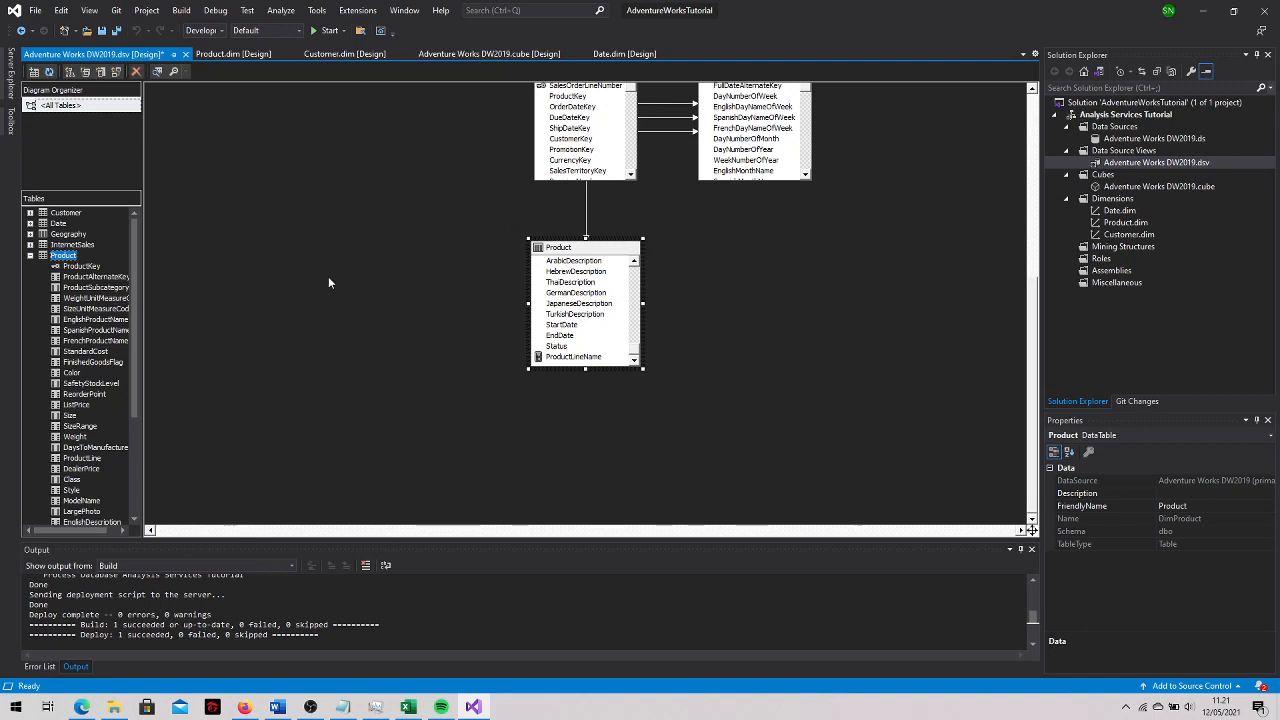
pyautogui.click(31, 257)
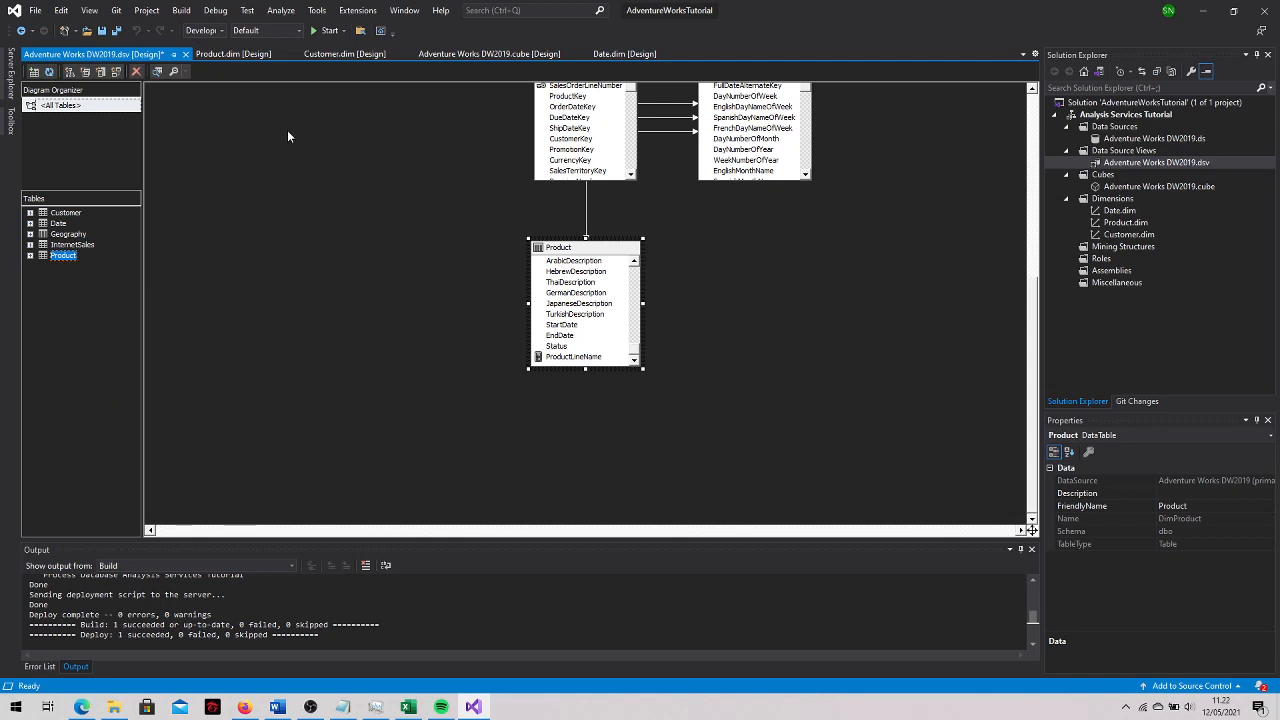
# In the Product dimension's structure, bind the Product Line attribute's NameColumn to the ProductLineName column
pyautogui.click(229, 56)
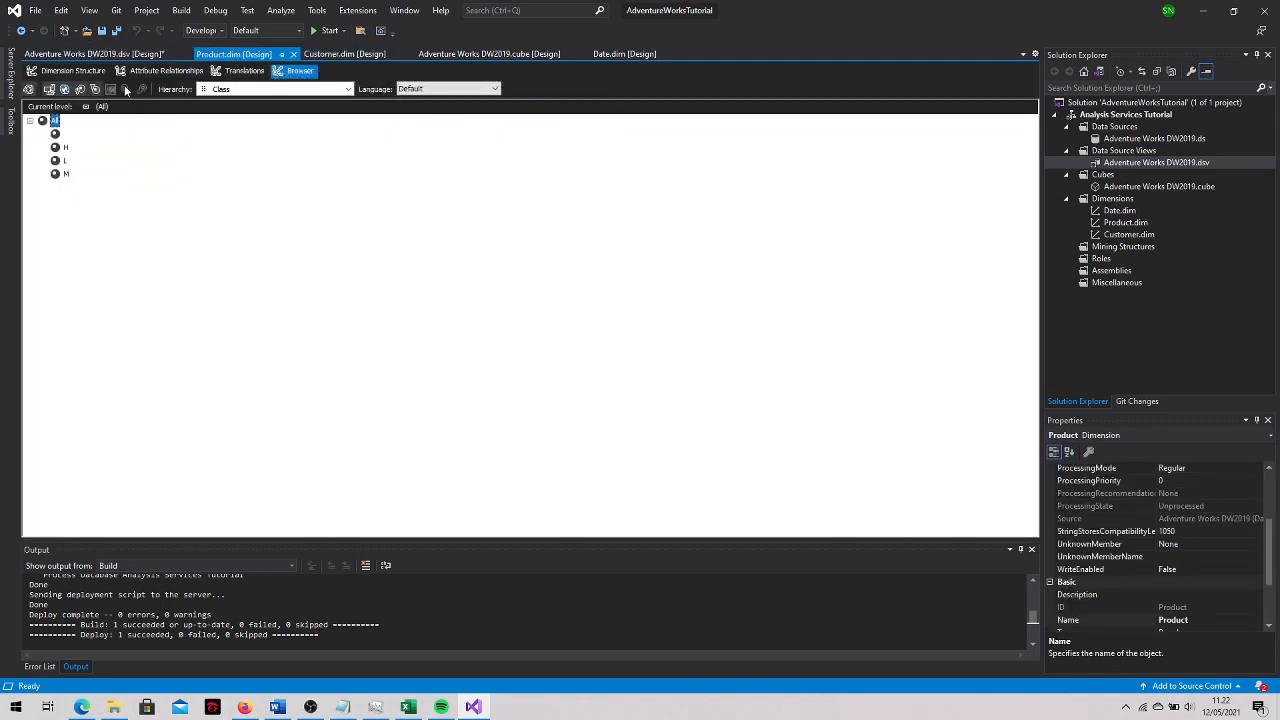
pyautogui.click(66, 71)
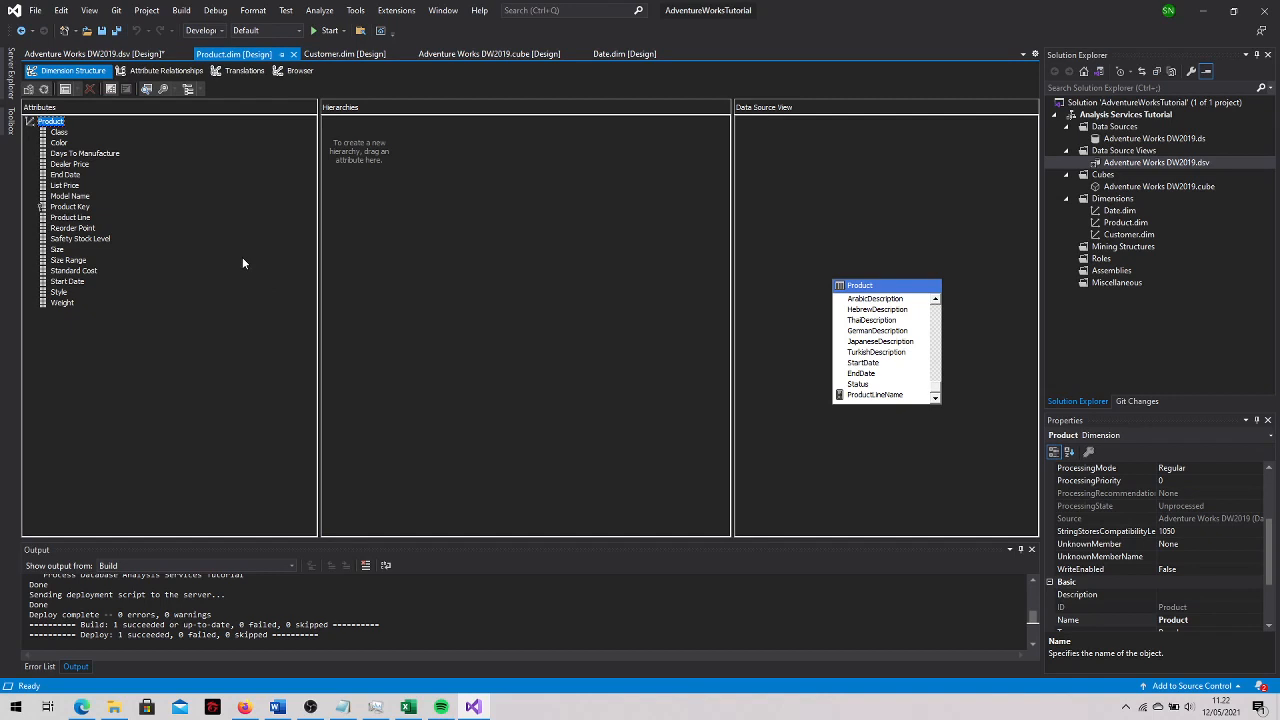
pyautogui.click(76, 219)
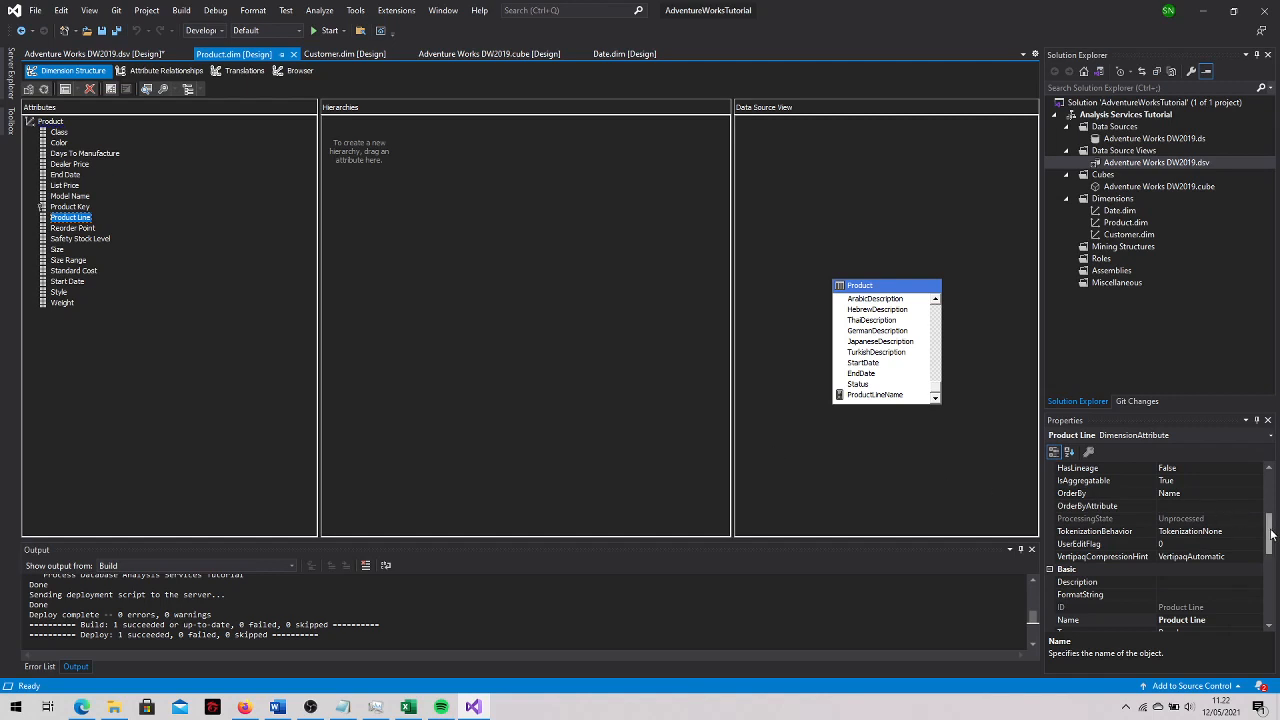
pyautogui.moveTo(1268, 528); pyautogui.dragTo(1268, 606)
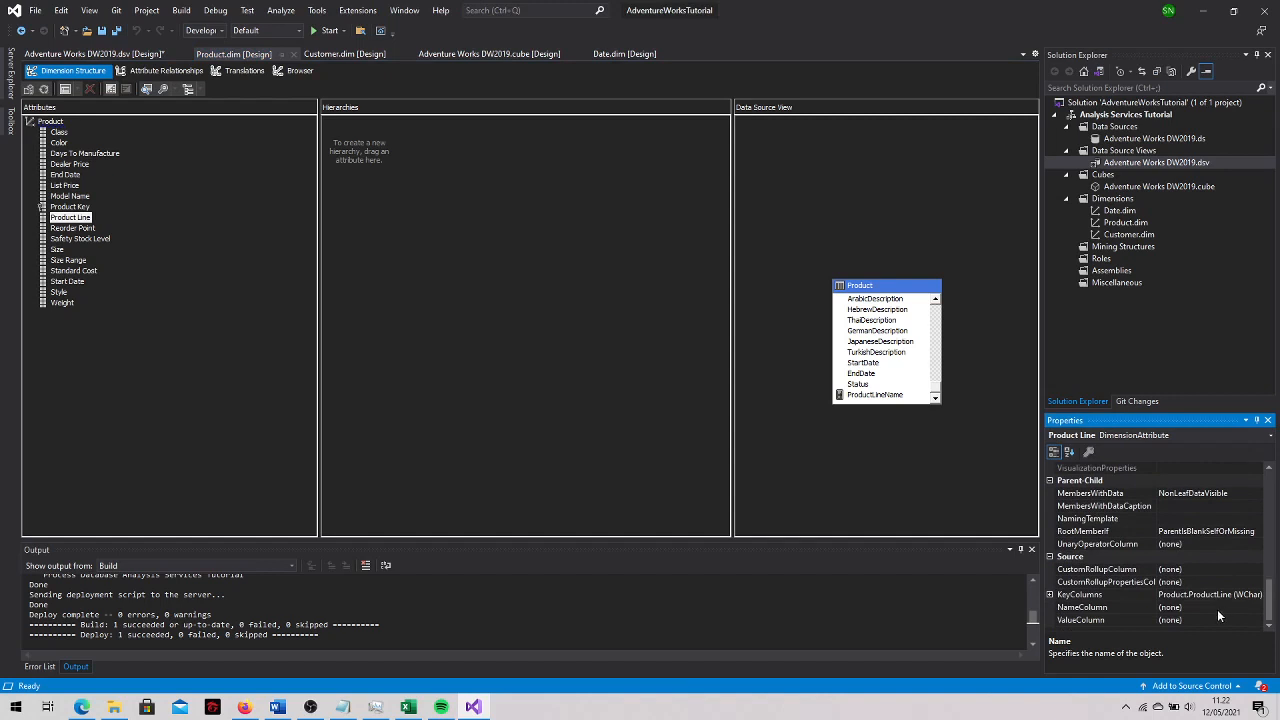
pyautogui.click(1220, 608)
pyautogui.click(1257, 608)
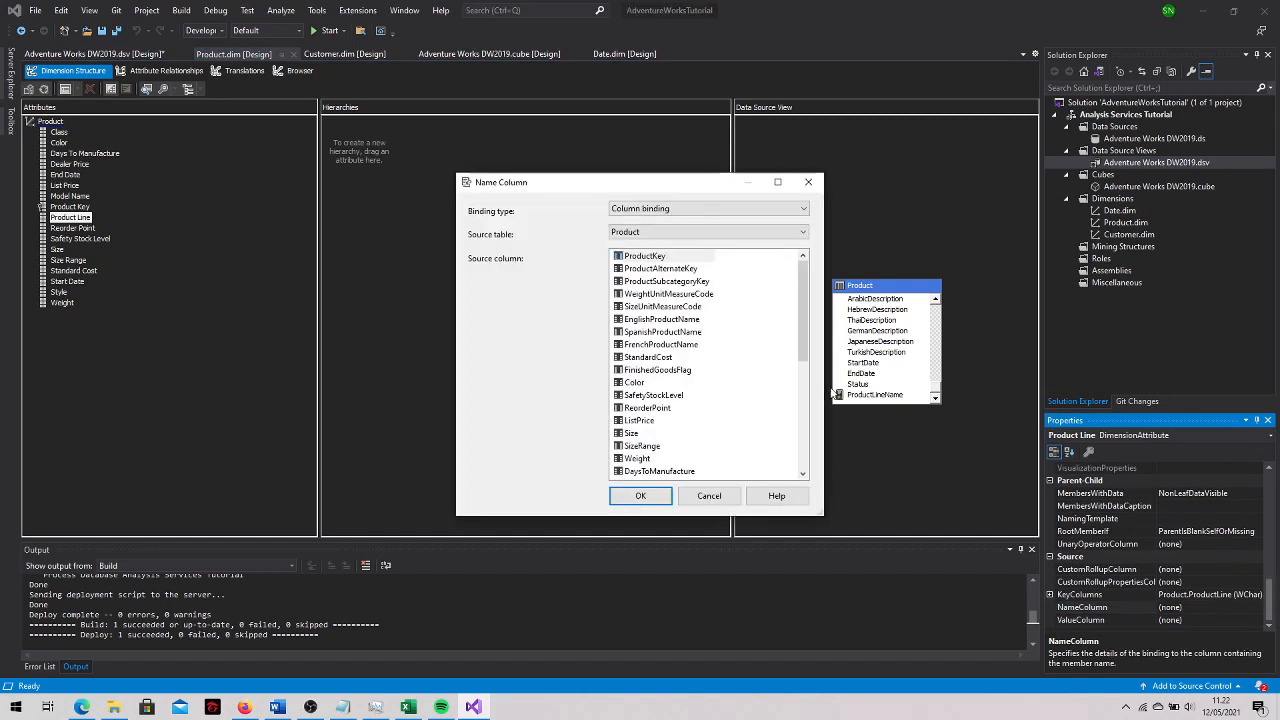
pyautogui.moveTo(804, 312); pyautogui.dragTo(804, 420)
pyautogui.click(690, 471)
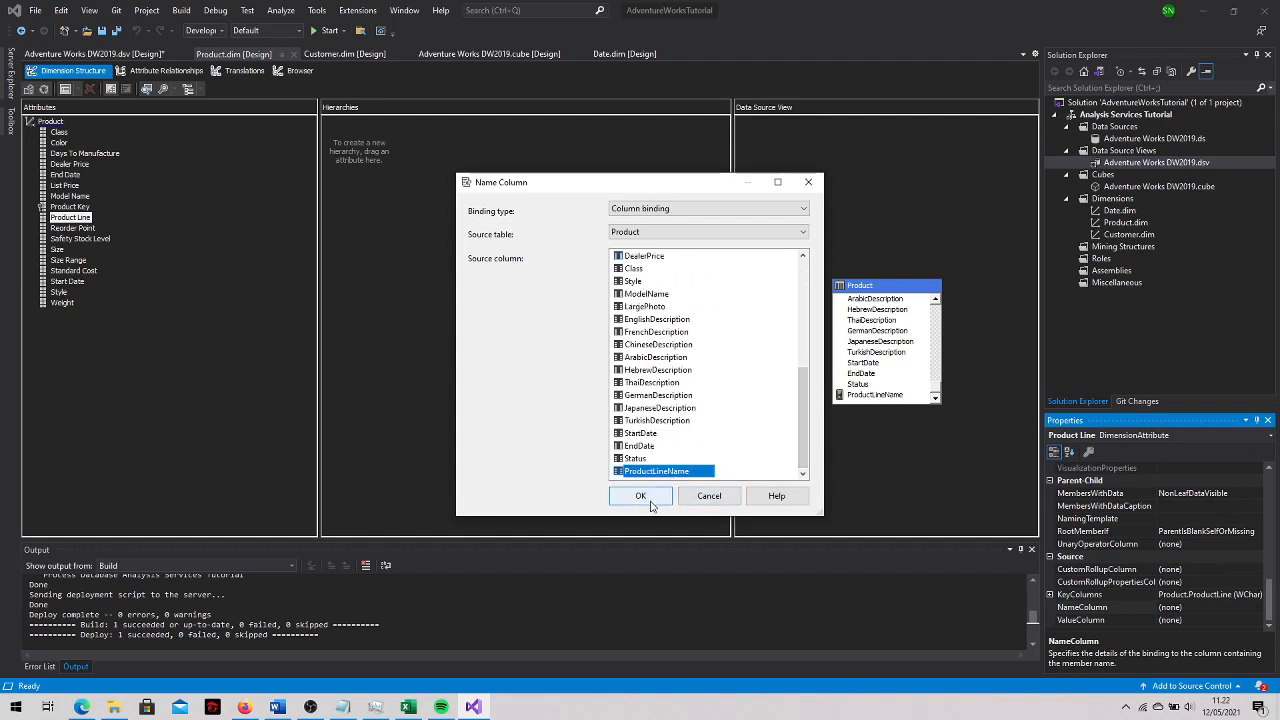
pyautogui.click(641, 496)
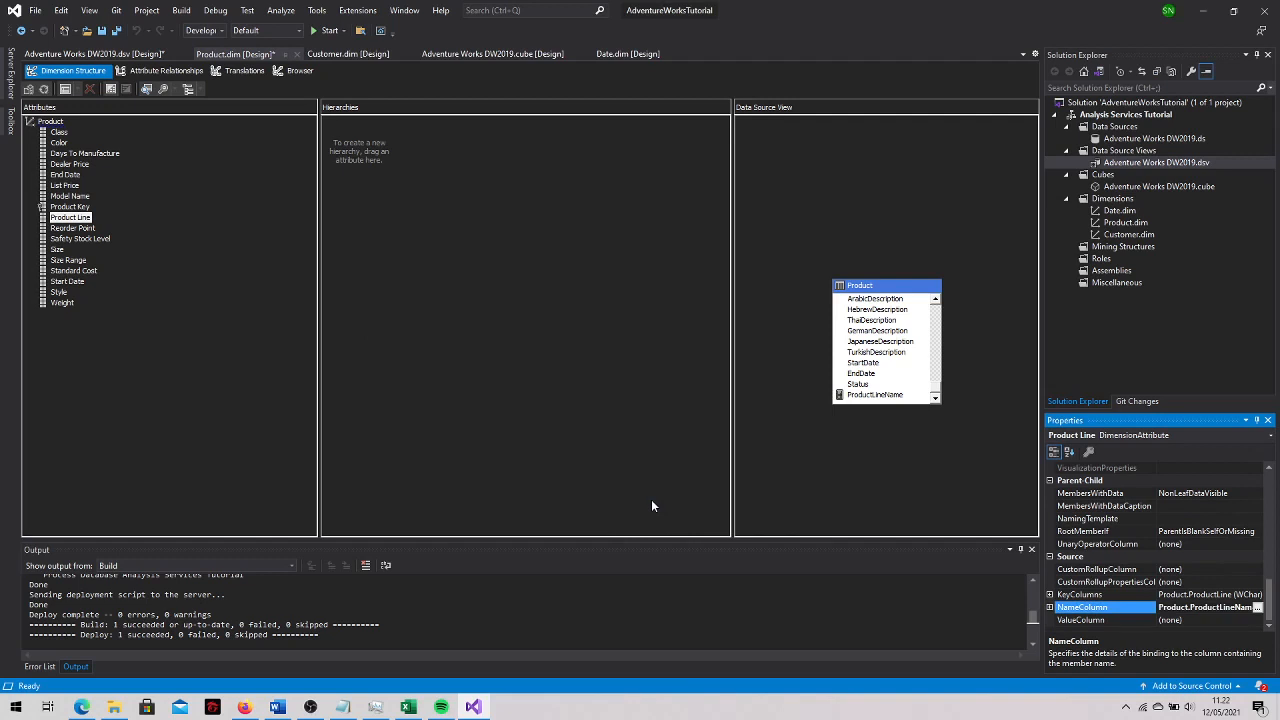
# Bind the Product Key attribute's NameColumn to the EnglishProductName column
pyautogui.click(82, 208)
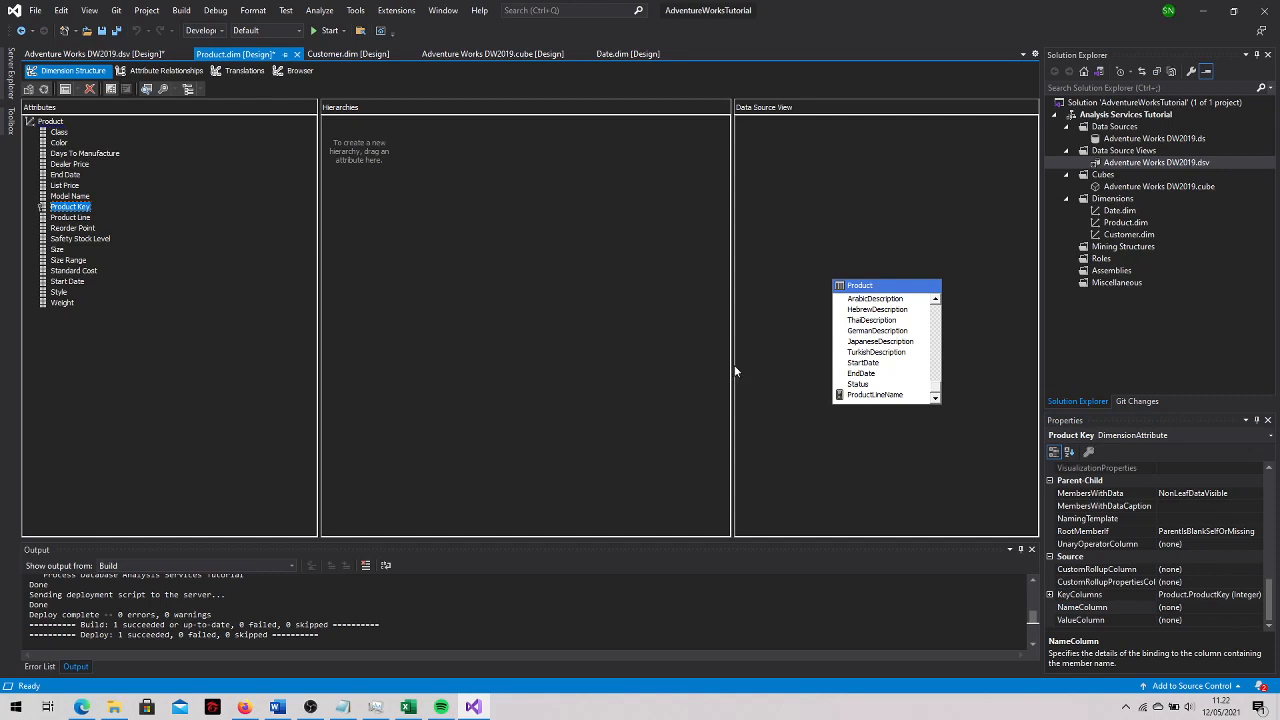
pyautogui.click(1212, 607)
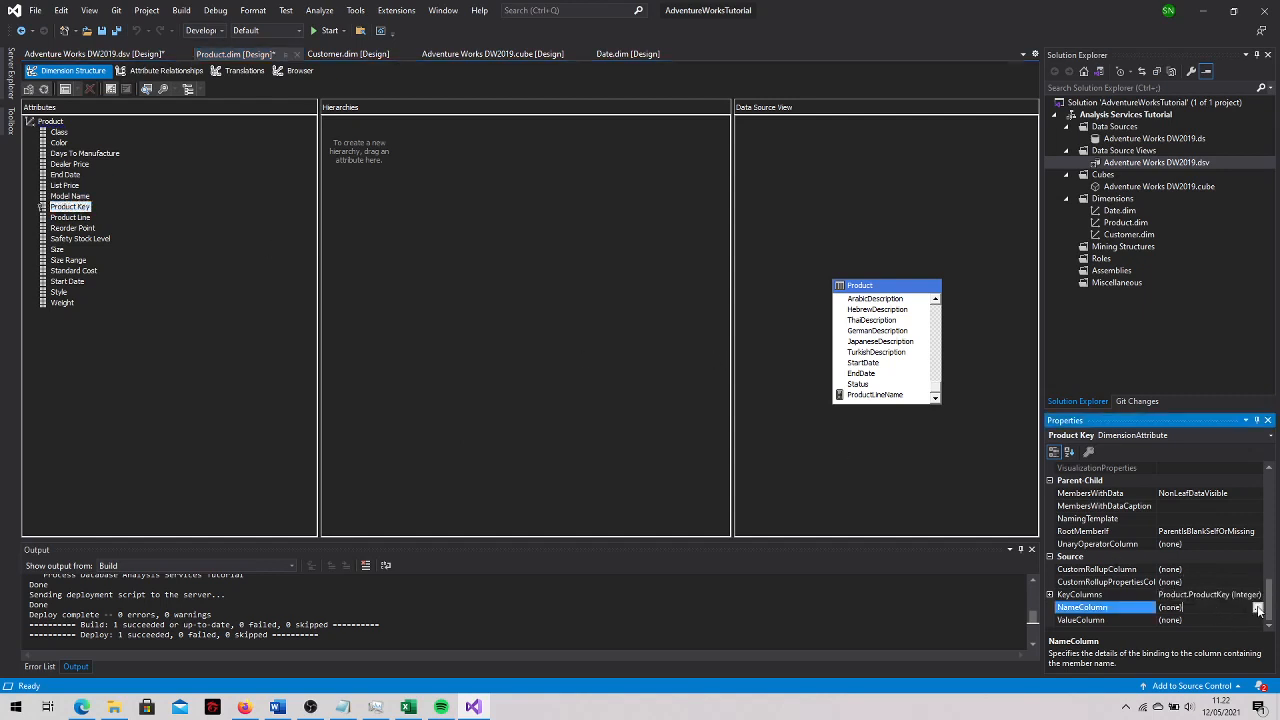
pyautogui.click(1257, 608)
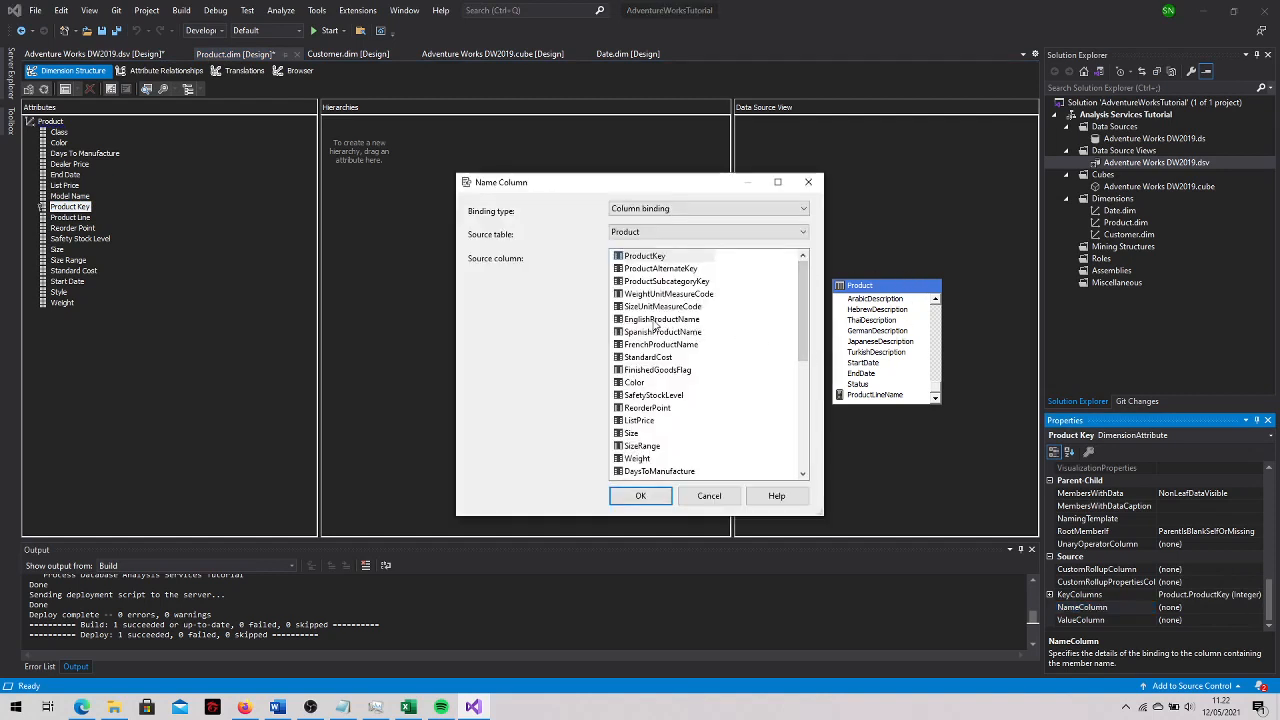
pyautogui.click(663, 320)
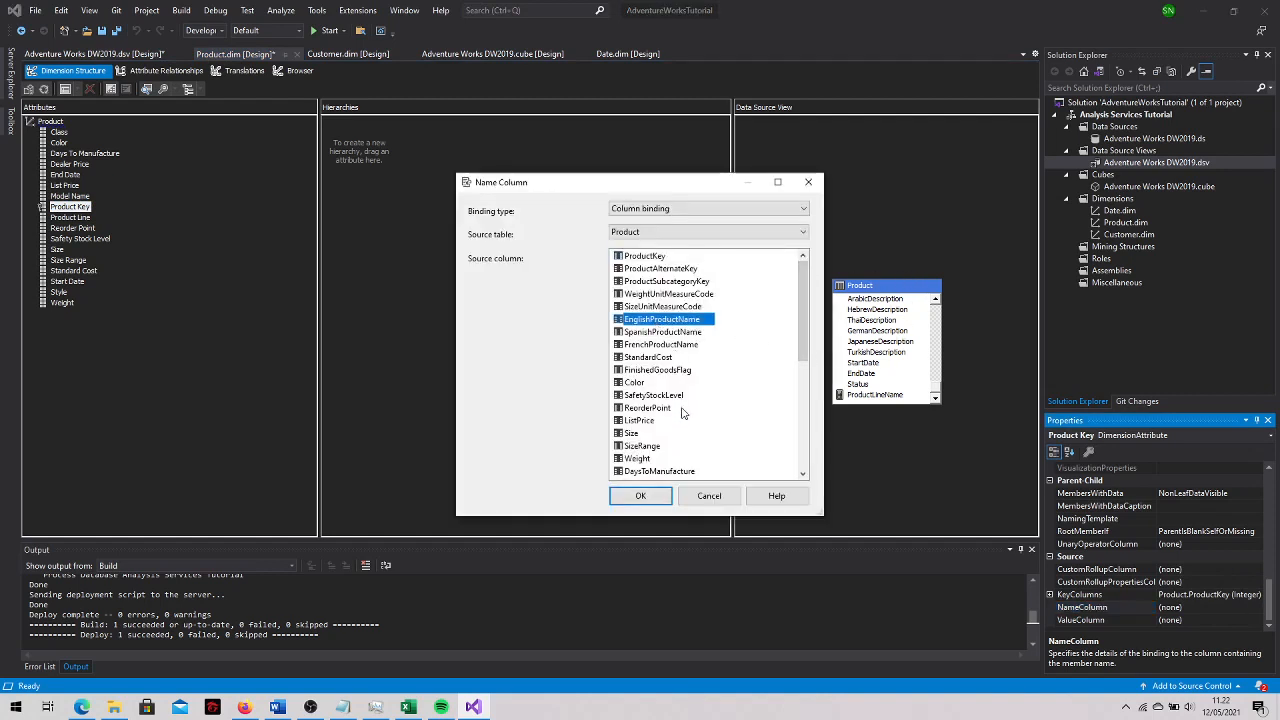
pyautogui.click(648, 496)
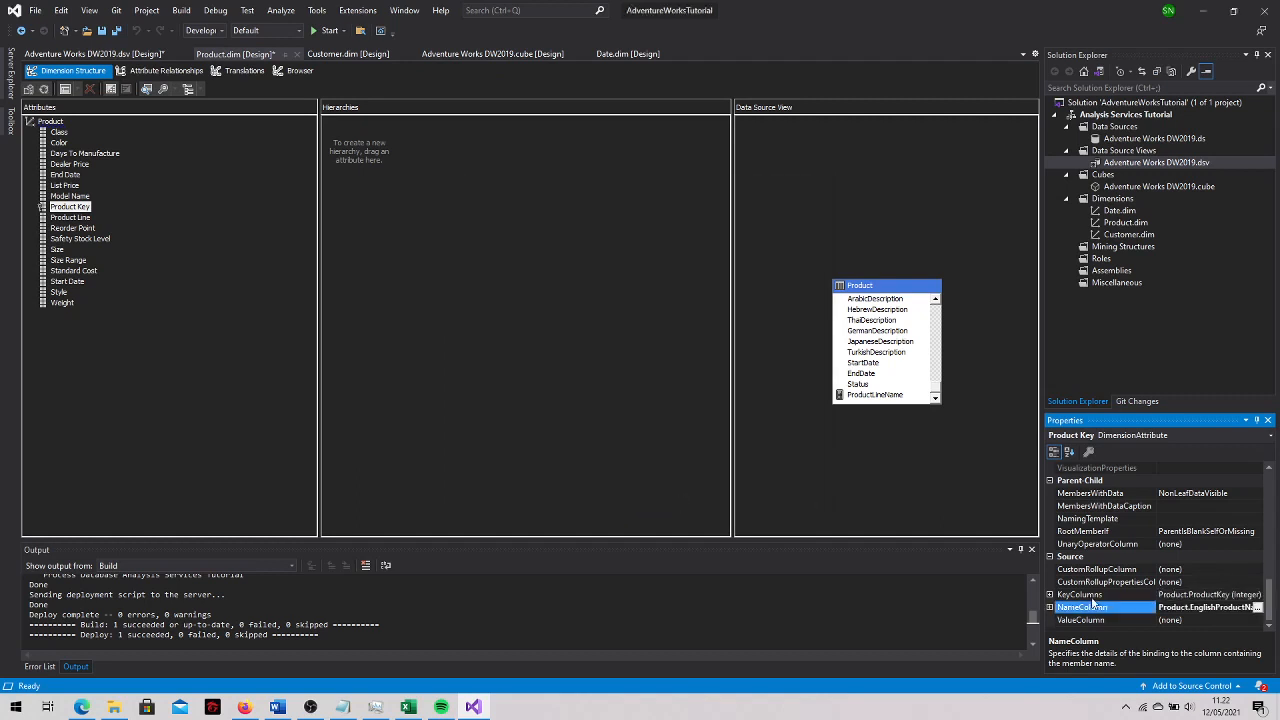
# Rename the Product Key attribute as Product Name and save all open files
pyautogui.moveTo(1272, 597); pyautogui.dragTo(1268, 494)
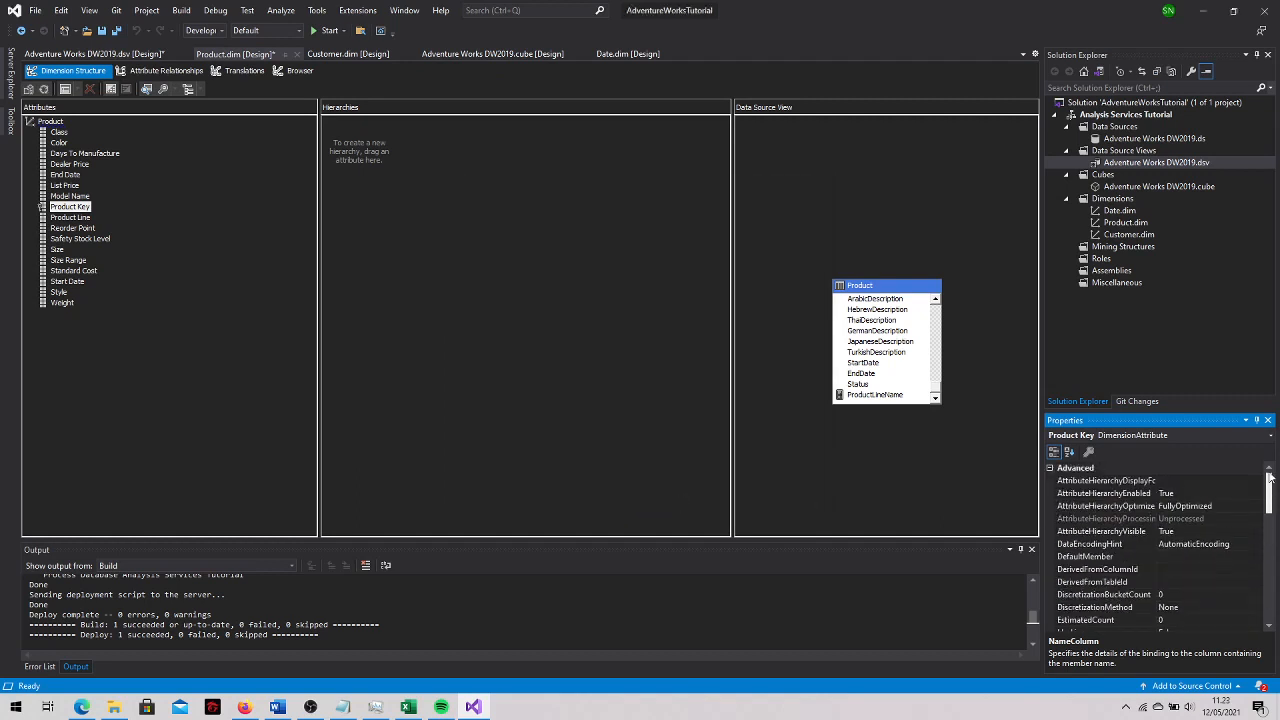
pyautogui.moveTo(1268, 516); pyautogui.dragTo(1268, 560)
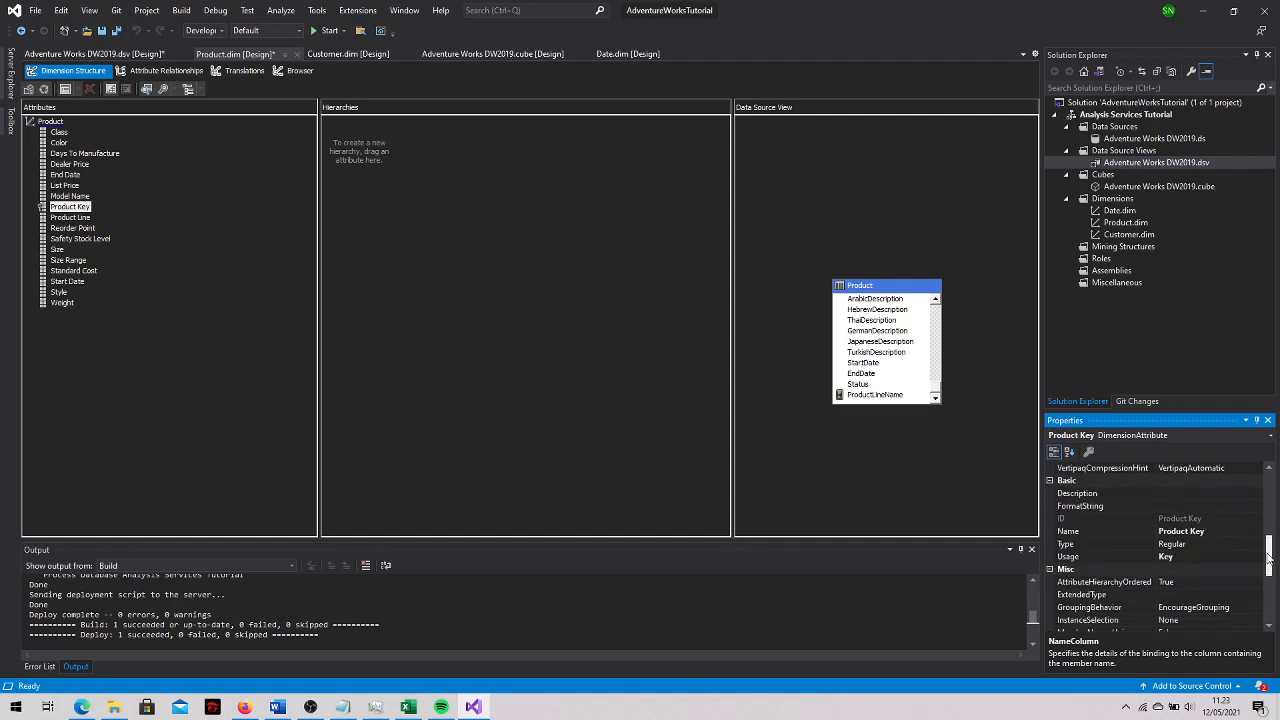
pyautogui.click(1217, 531)
pyautogui.press('BackSpace')
pyautogui.press('BackSpace')
pyautogui.press('BackSpace')
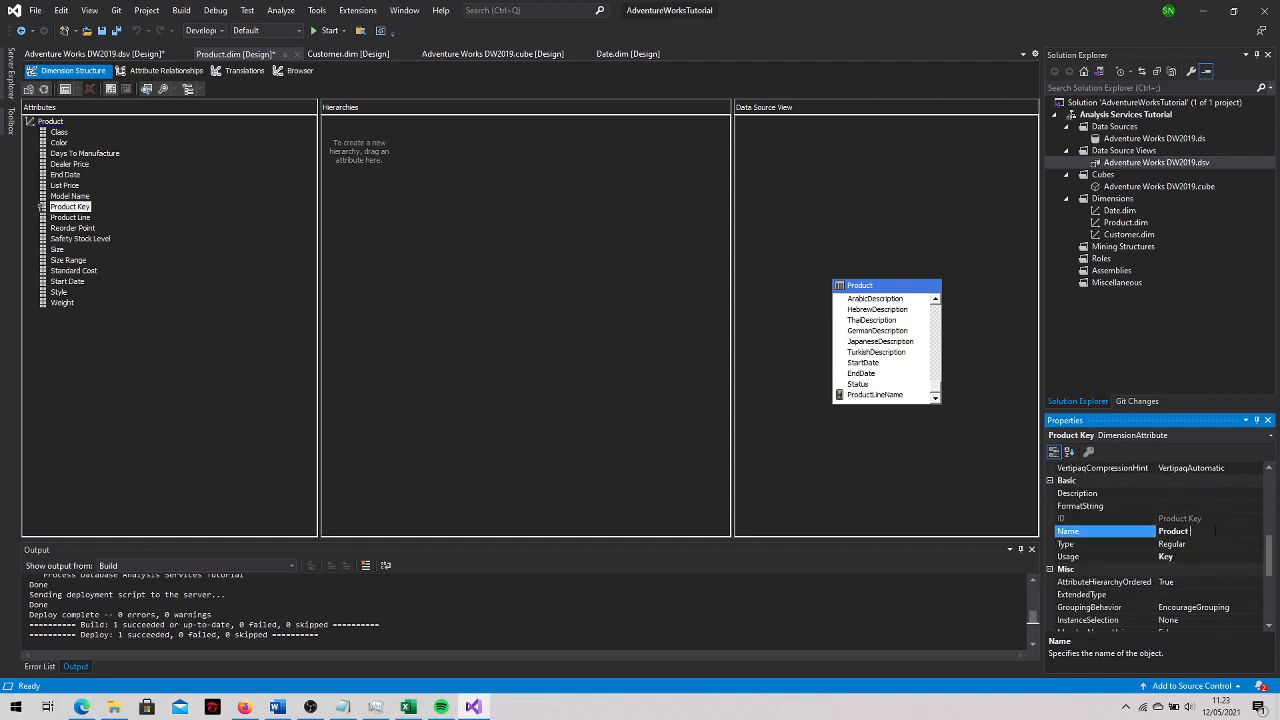
pyautogui.write('Name')
pyautogui.click(951, 488)
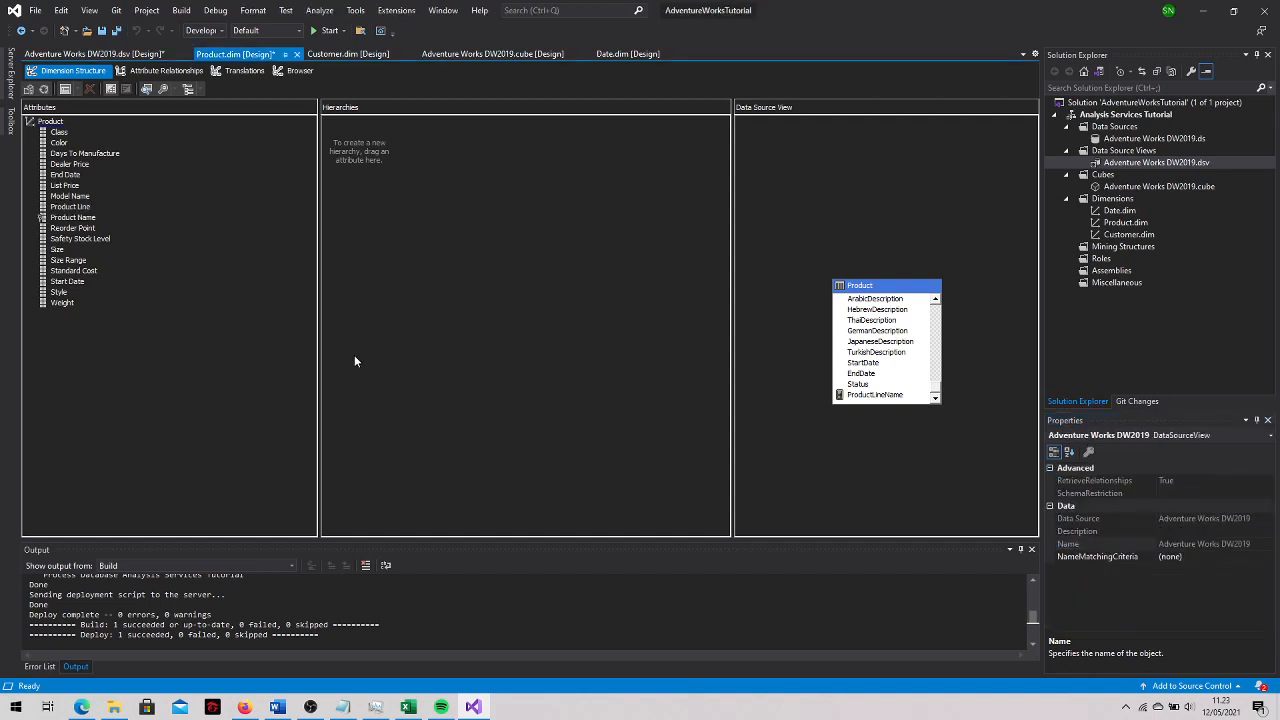
pyautogui.click(118, 31)
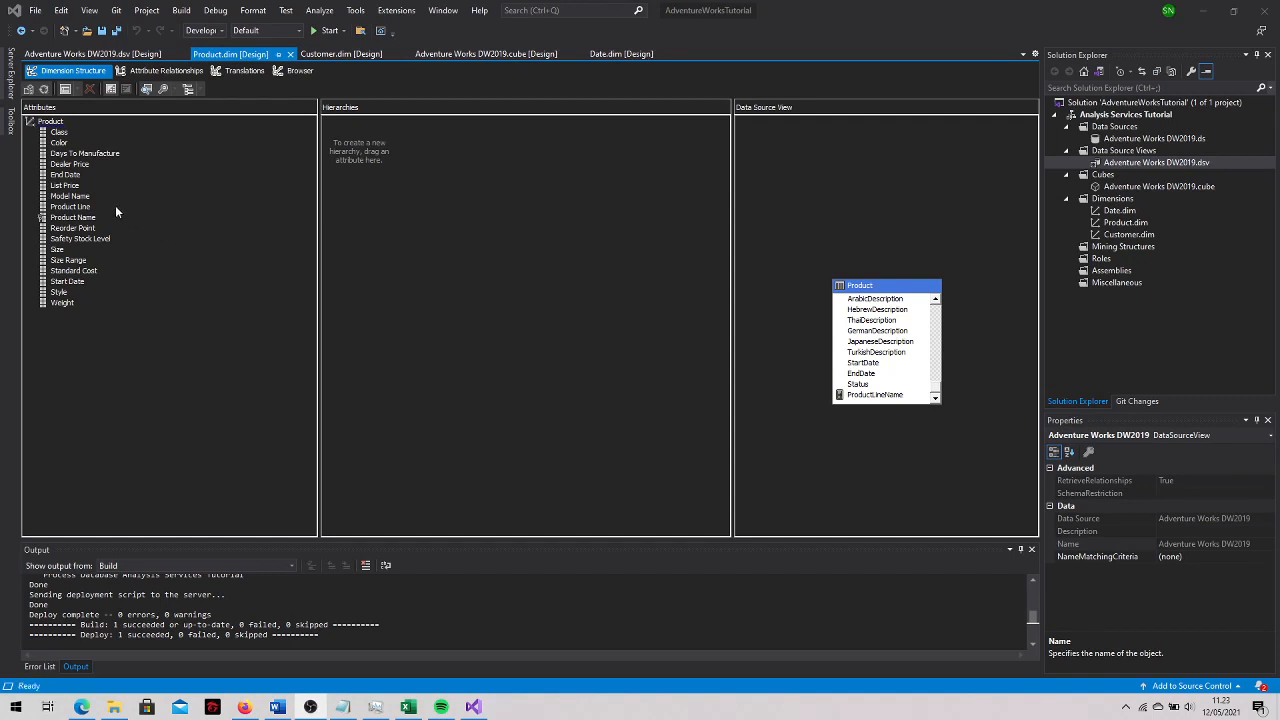
# Create a user hierarchy in the Product dimension with Product Line as the first level and Model Name below it
pyautogui.click(87, 198)
pyautogui.click(84, 207)
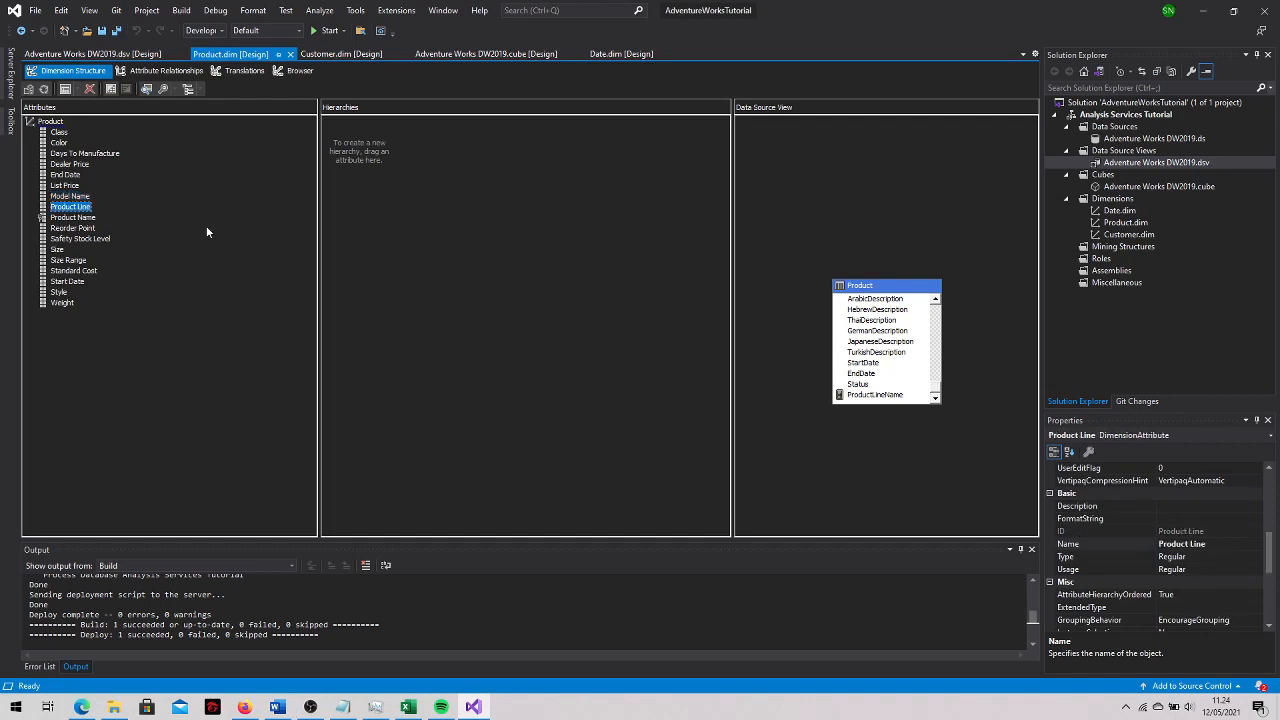
pyautogui.click(70, 198)
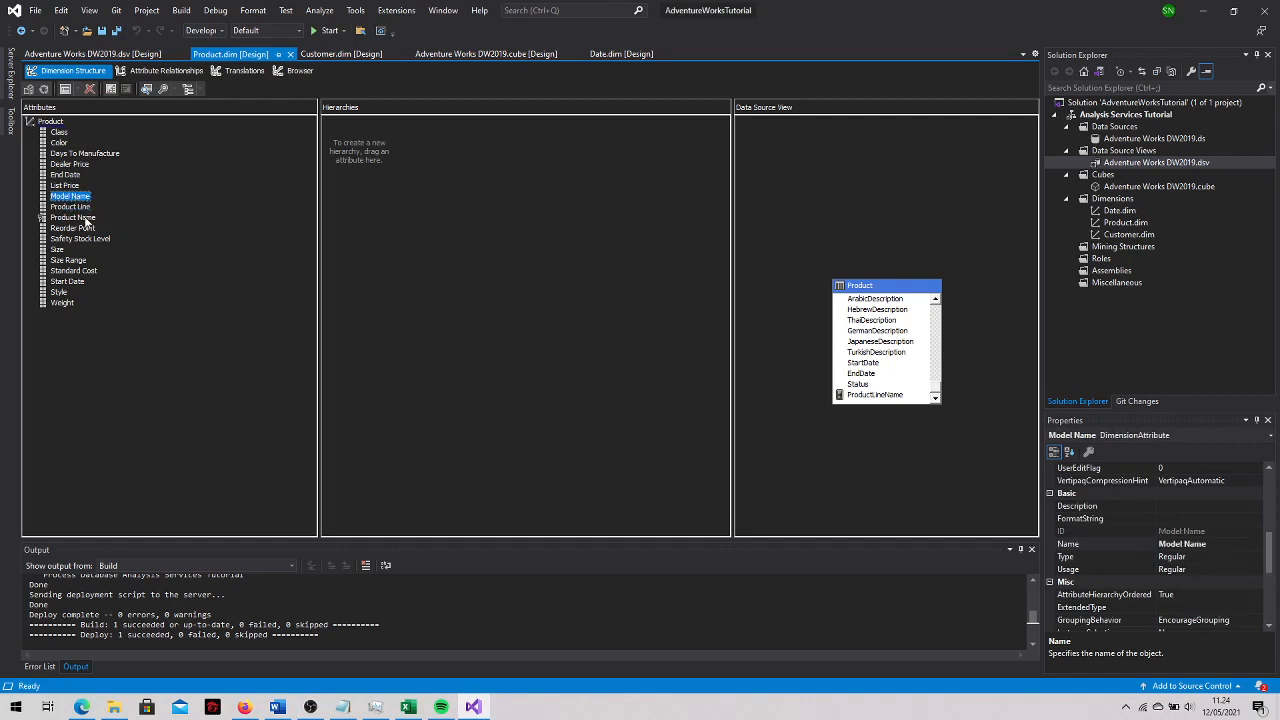
pyautogui.click(86, 218)
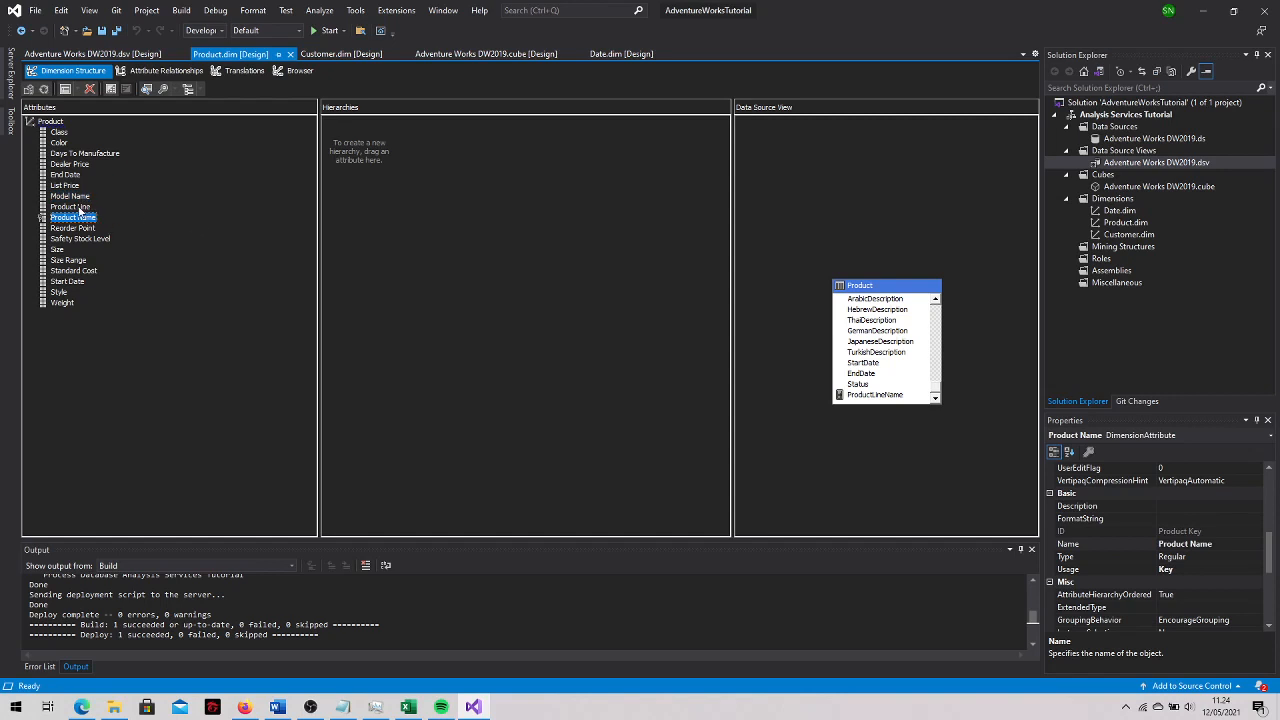
pyautogui.moveTo(68, 211); pyautogui.dragTo(378, 136)
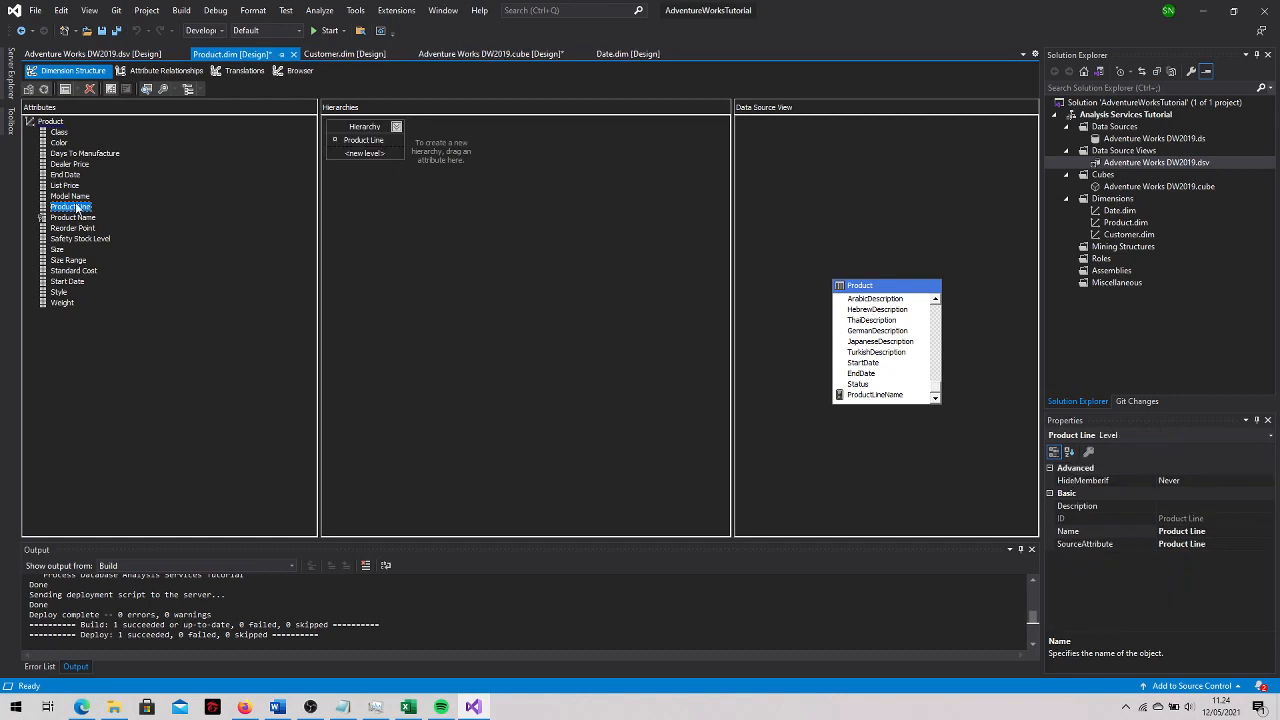
pyautogui.moveTo(74, 197); pyautogui.dragTo(364, 155)
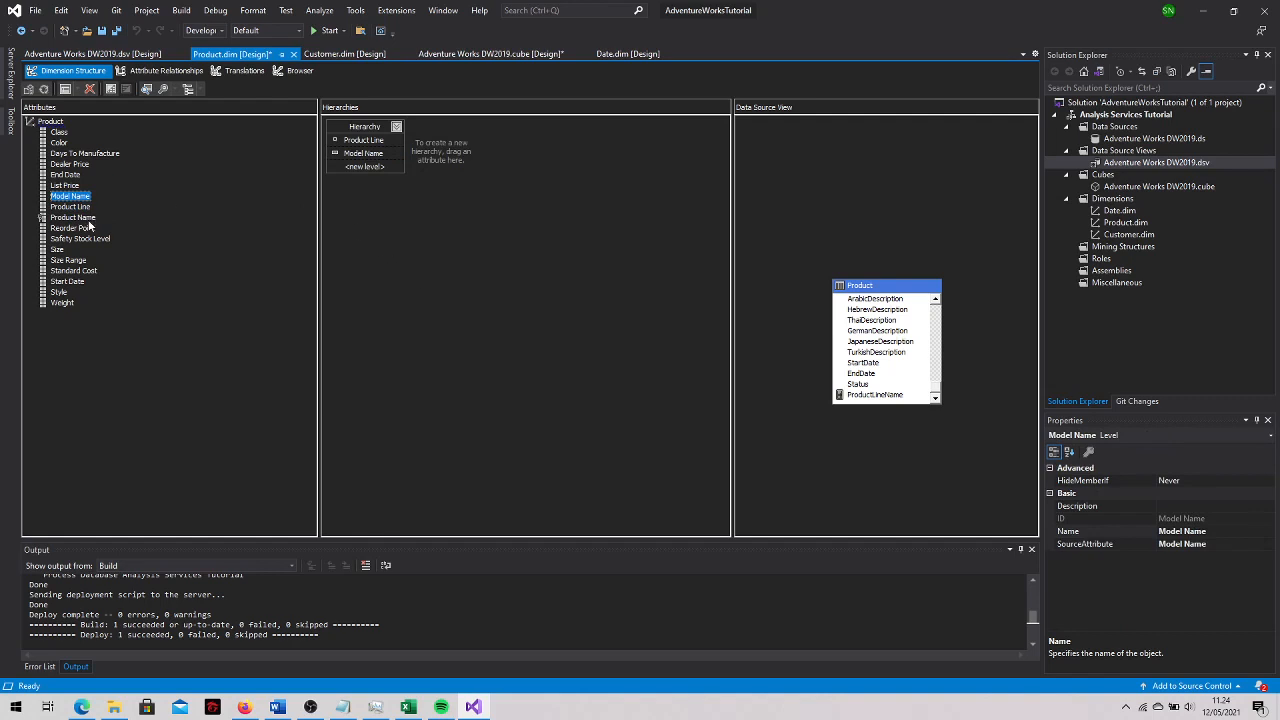
# Add Product Name as the level below Model Name and rename the hierarchy Product Model Lines
pyautogui.moveTo(82, 219); pyautogui.dragTo(366, 171)
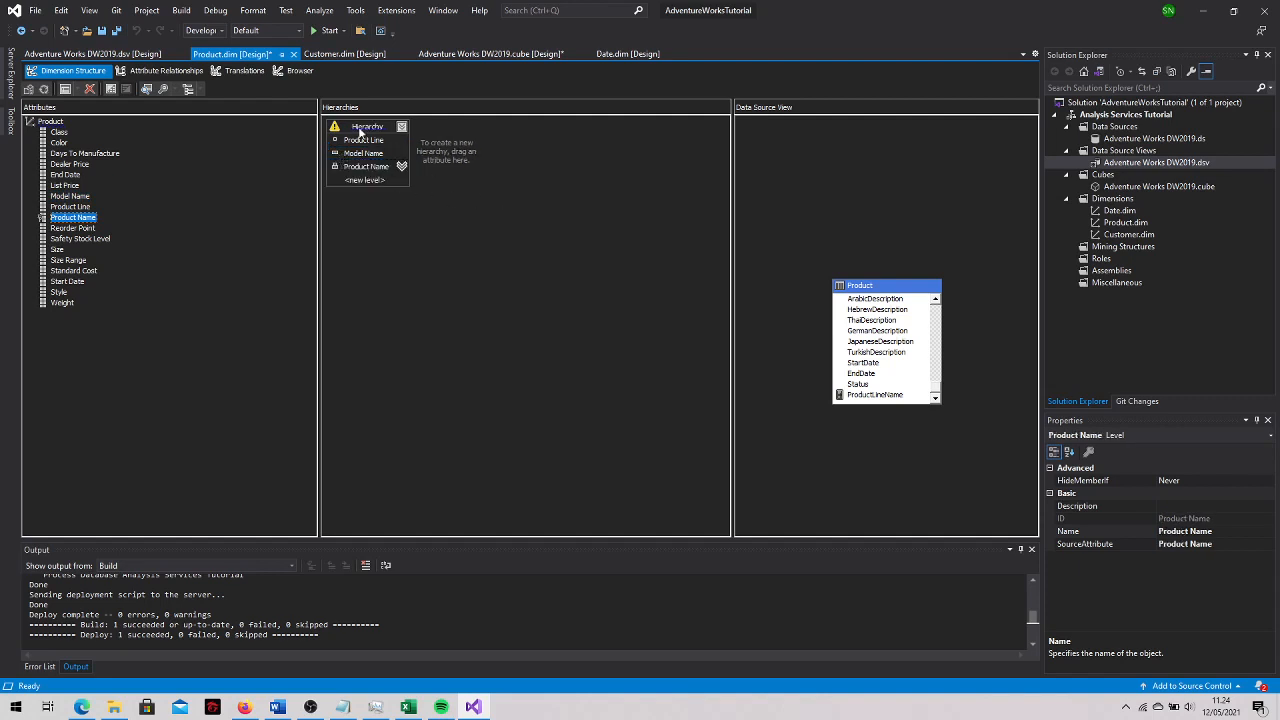
pyautogui.rightClick(363, 131)
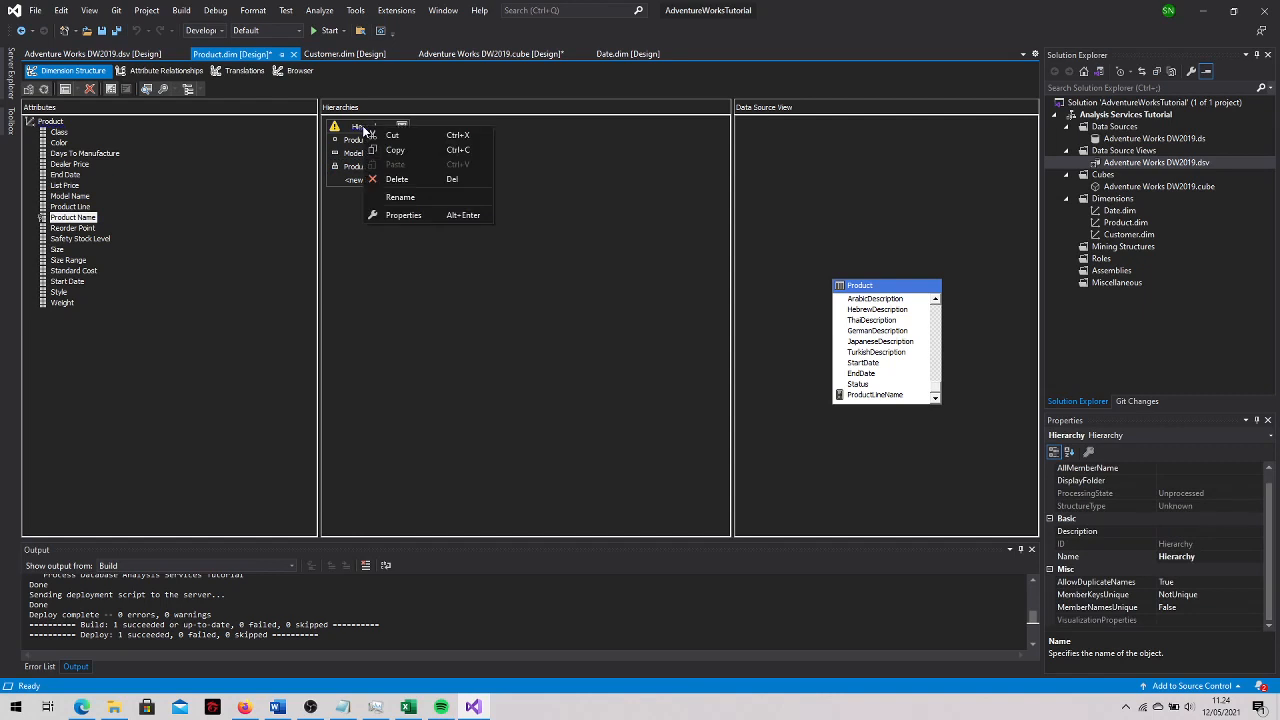
pyautogui.click(403, 204)
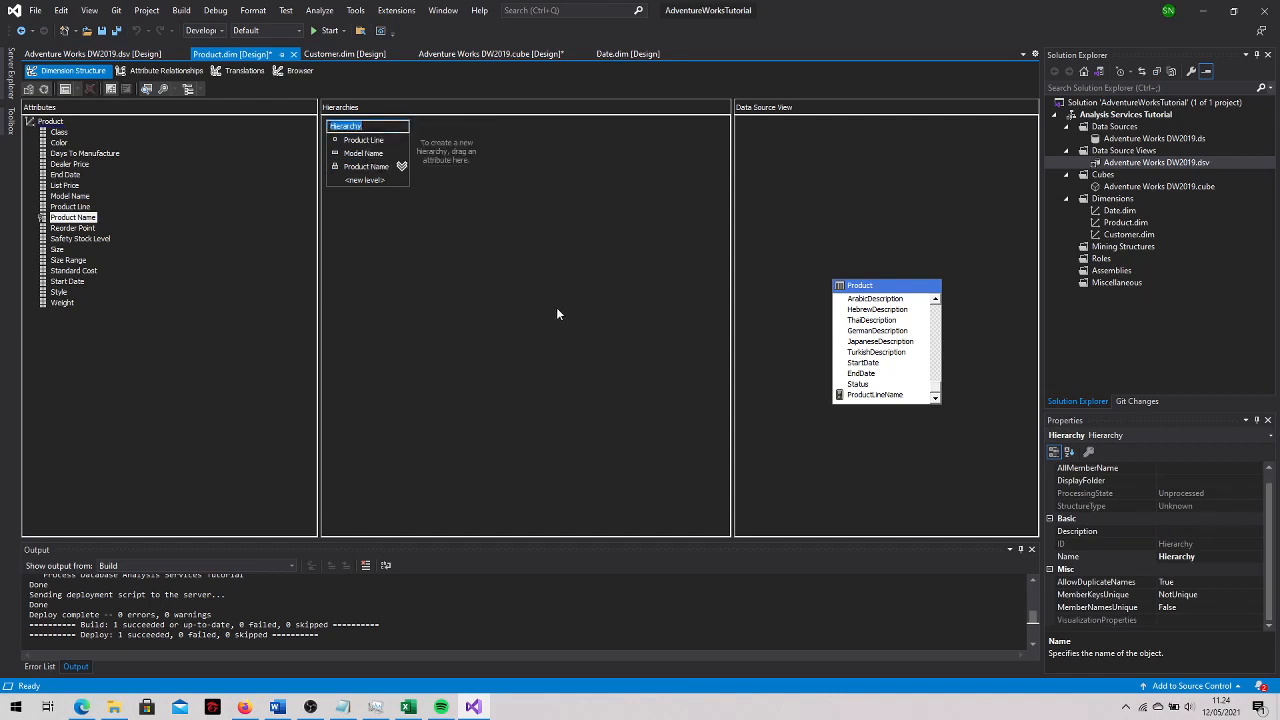
pyautogui.write('Product Model Lines')
pyautogui.press('Return')
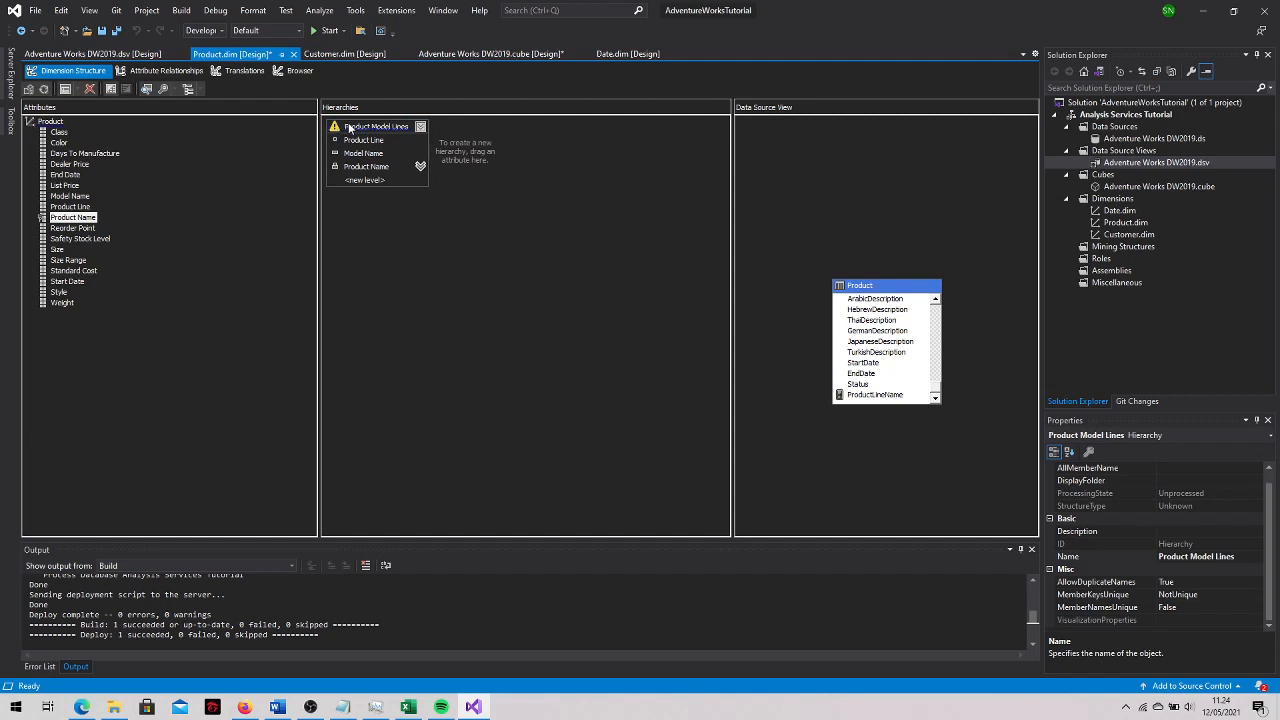
# Create a flexible attribute relationship from Model Name to Product Line in the Product dimension and save all files
pyautogui.moveTo(349, 131)
pyautogui.click(160, 71)
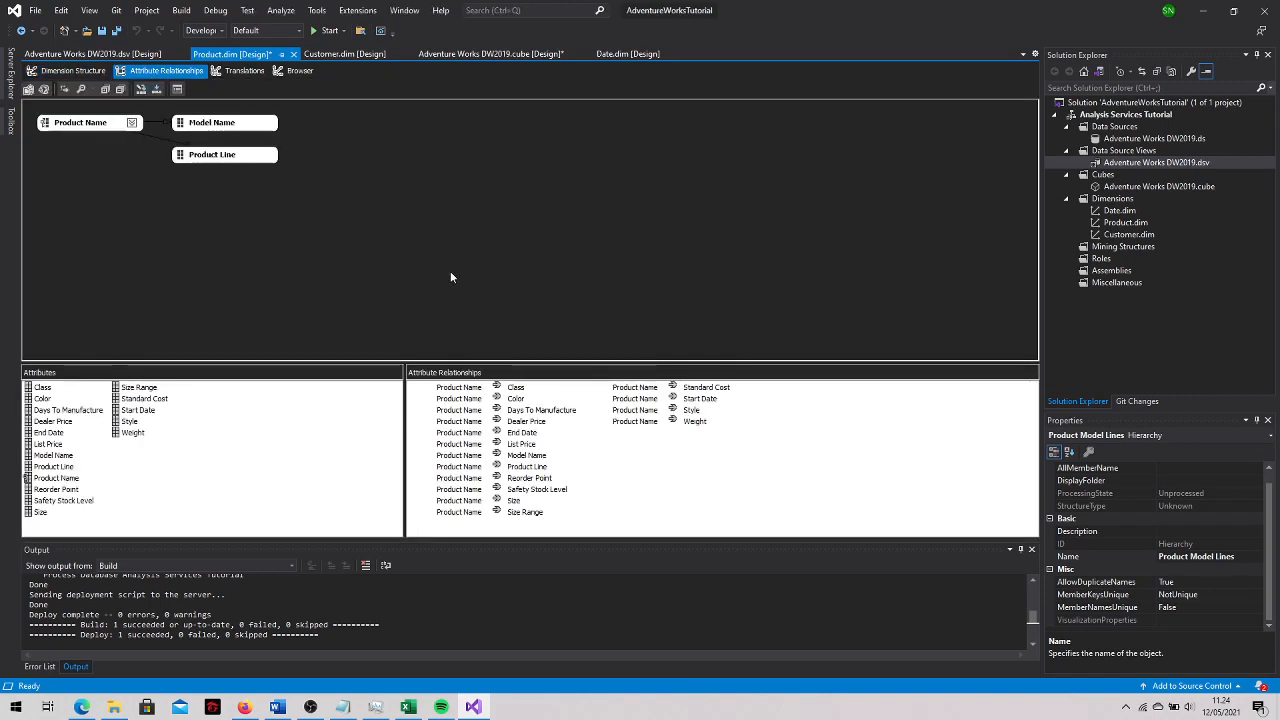
pyautogui.rightClick(233, 129)
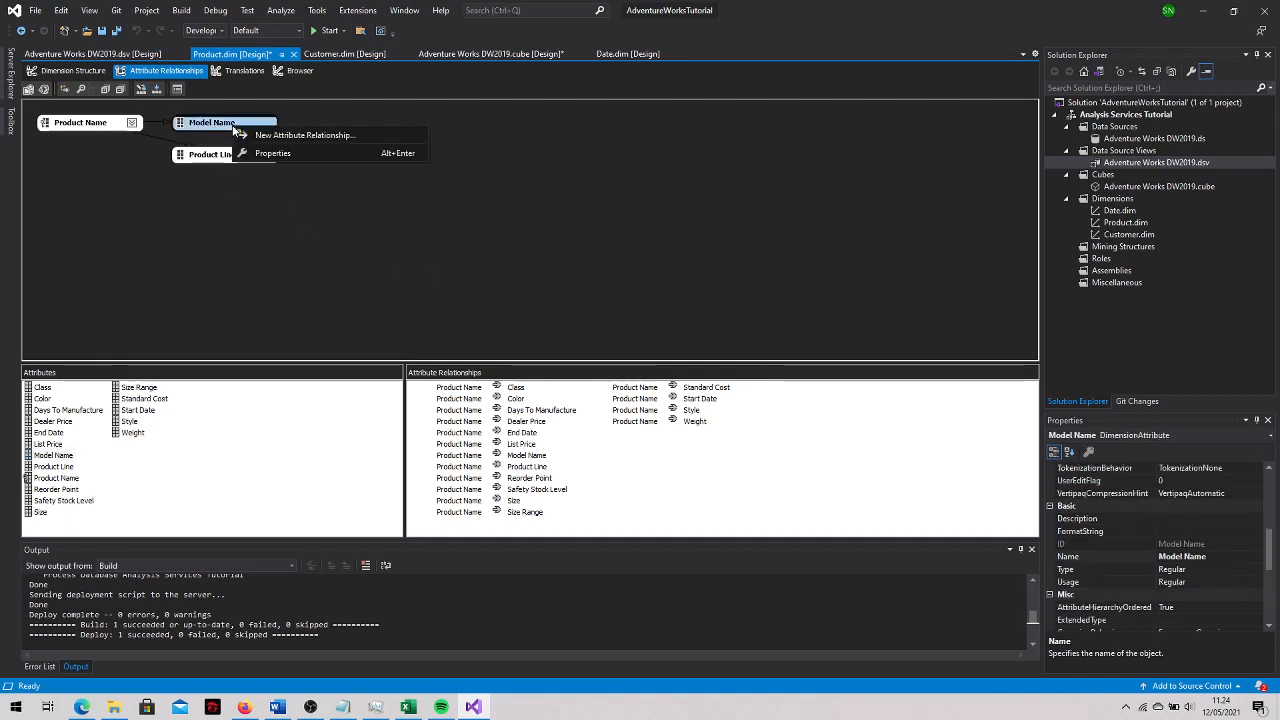
pyautogui.click(290, 135)
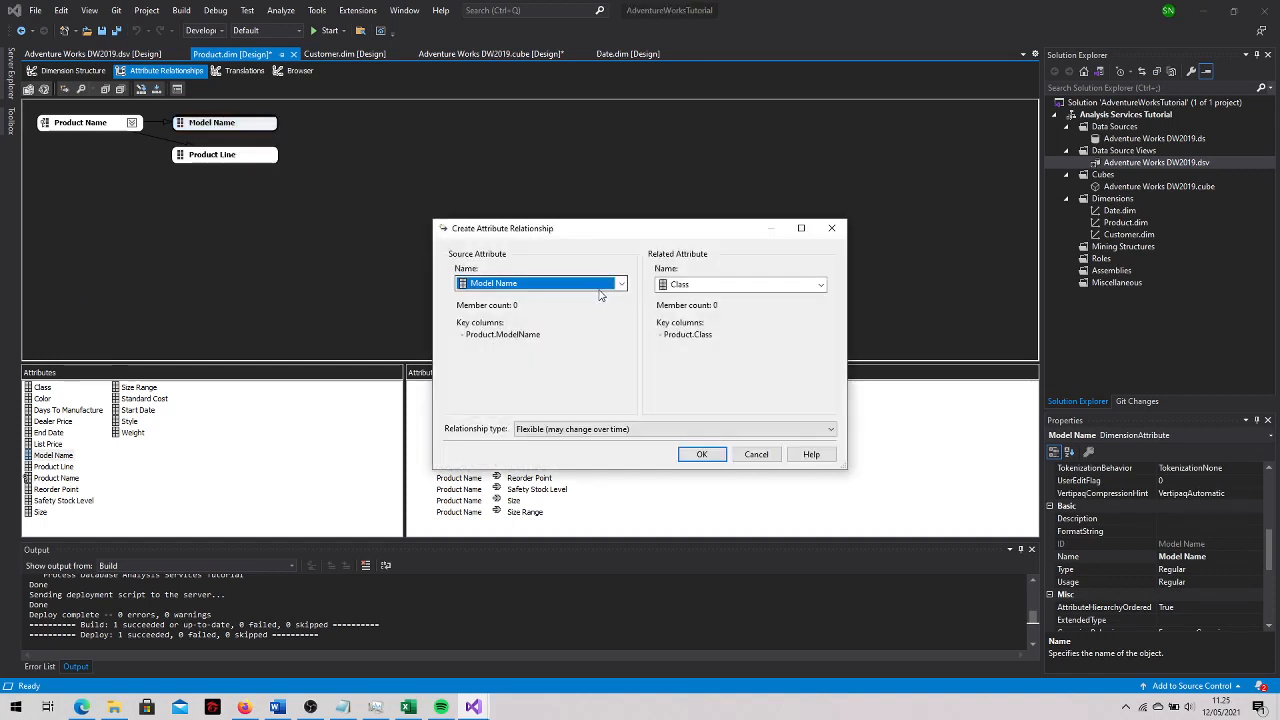
pyautogui.click(703, 286)
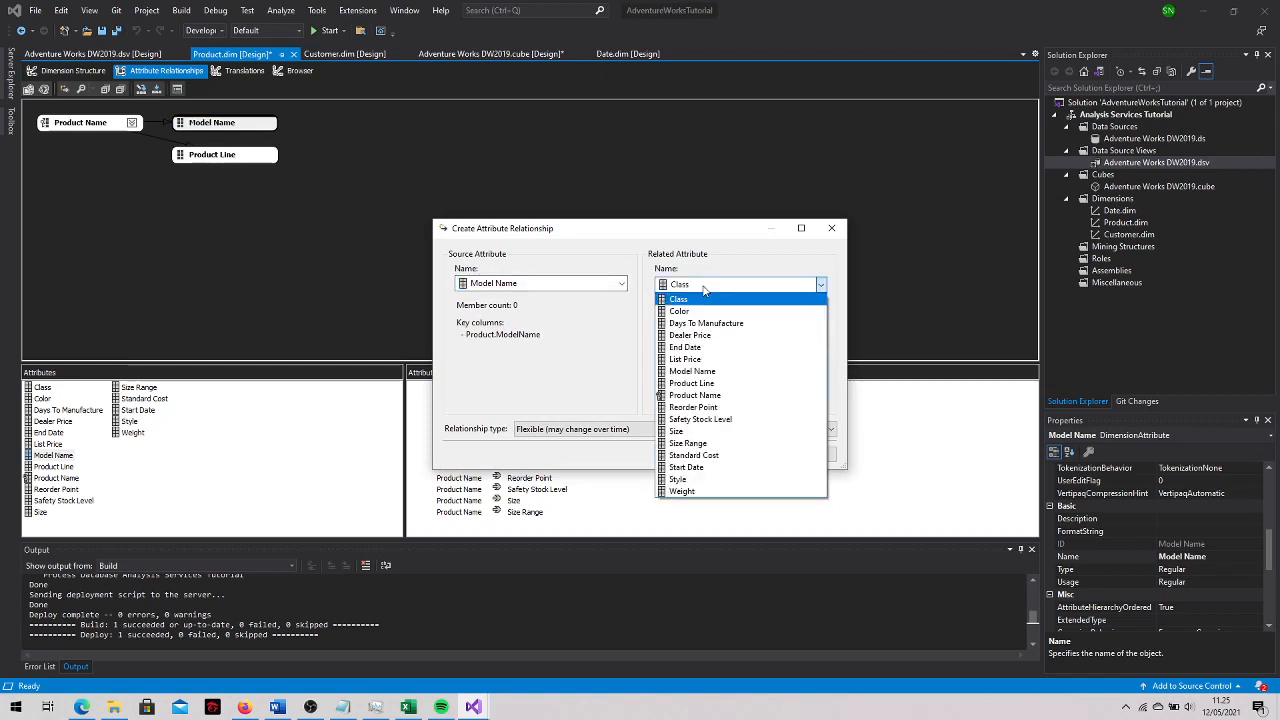
pyautogui.click(710, 383)
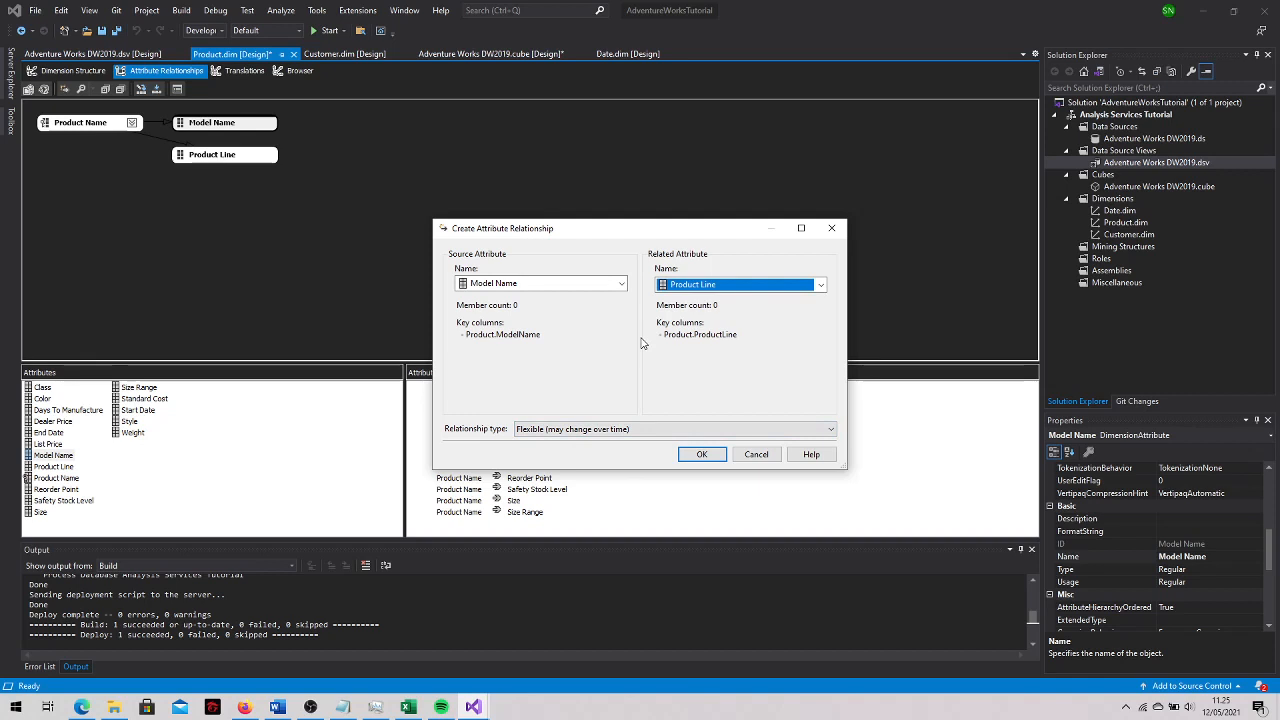
pyautogui.click(690, 455)
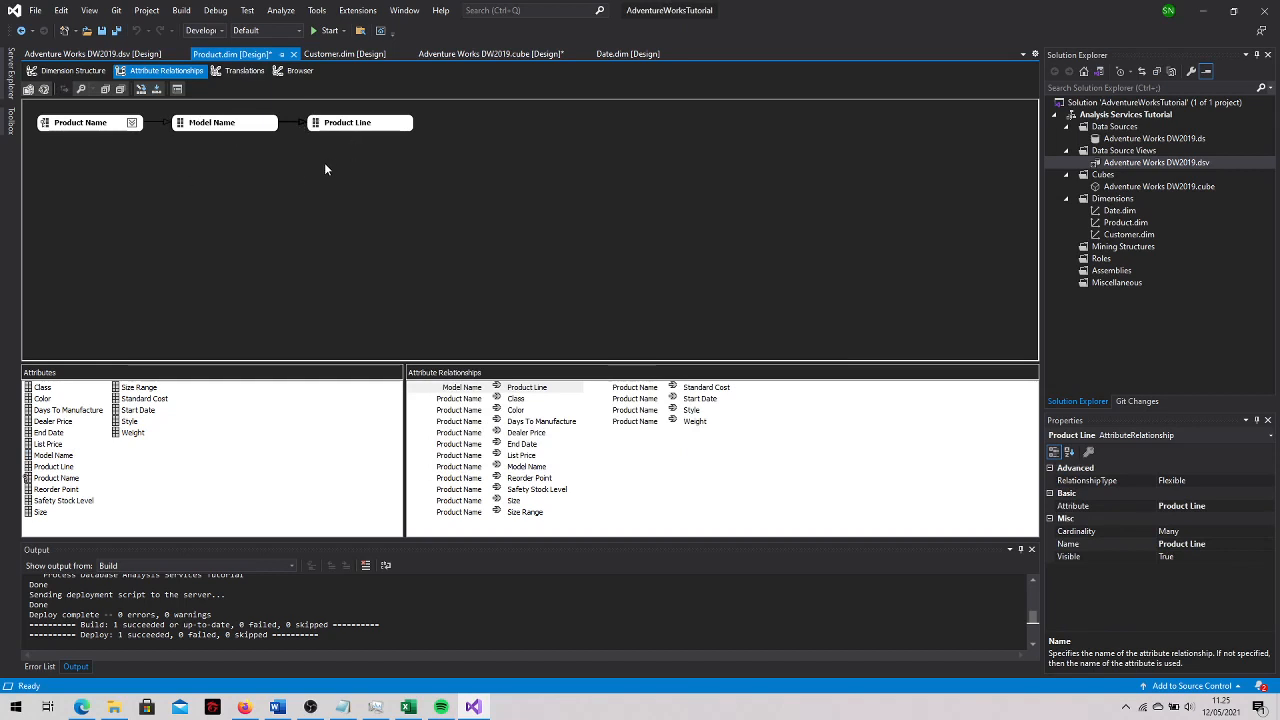
pyautogui.click(114, 31)
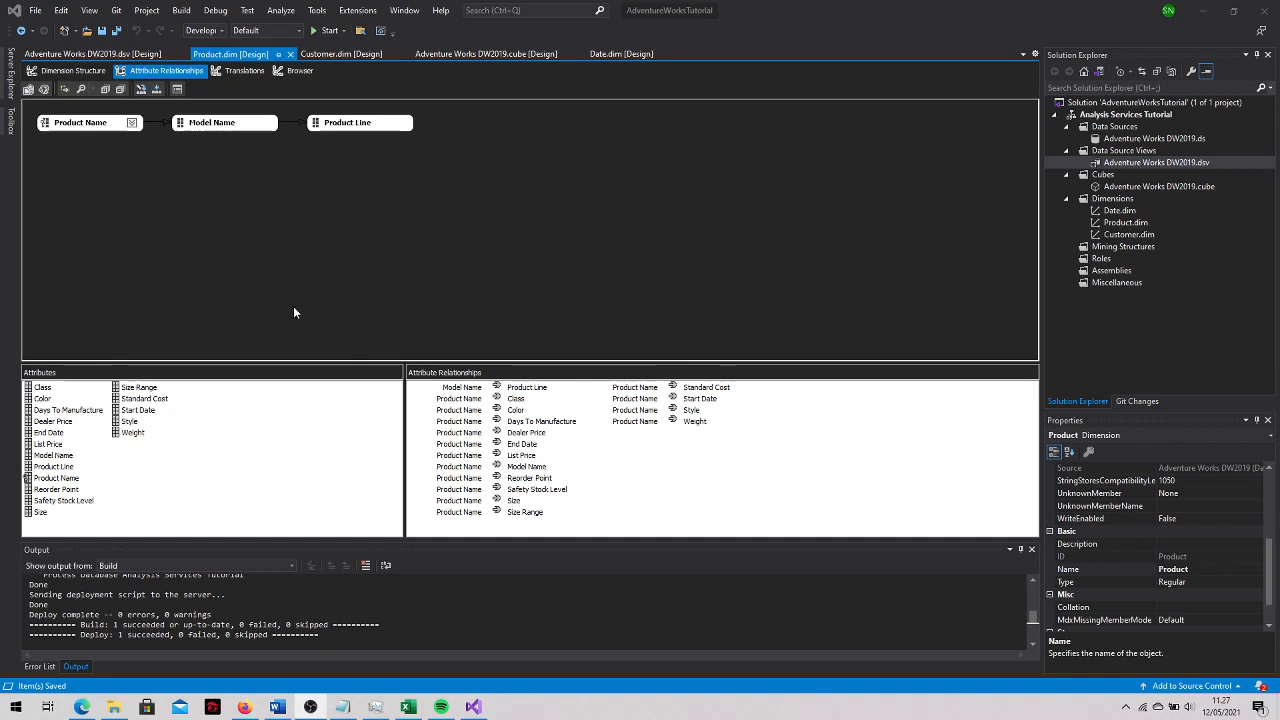
# Set the attribute hierarchy display folder of Class, Color, Days To Manufacture, Reorder Point, Safety Stock Level, Size, Size Range, Style and Weight to Stocking
pyautogui.click(64, 78)
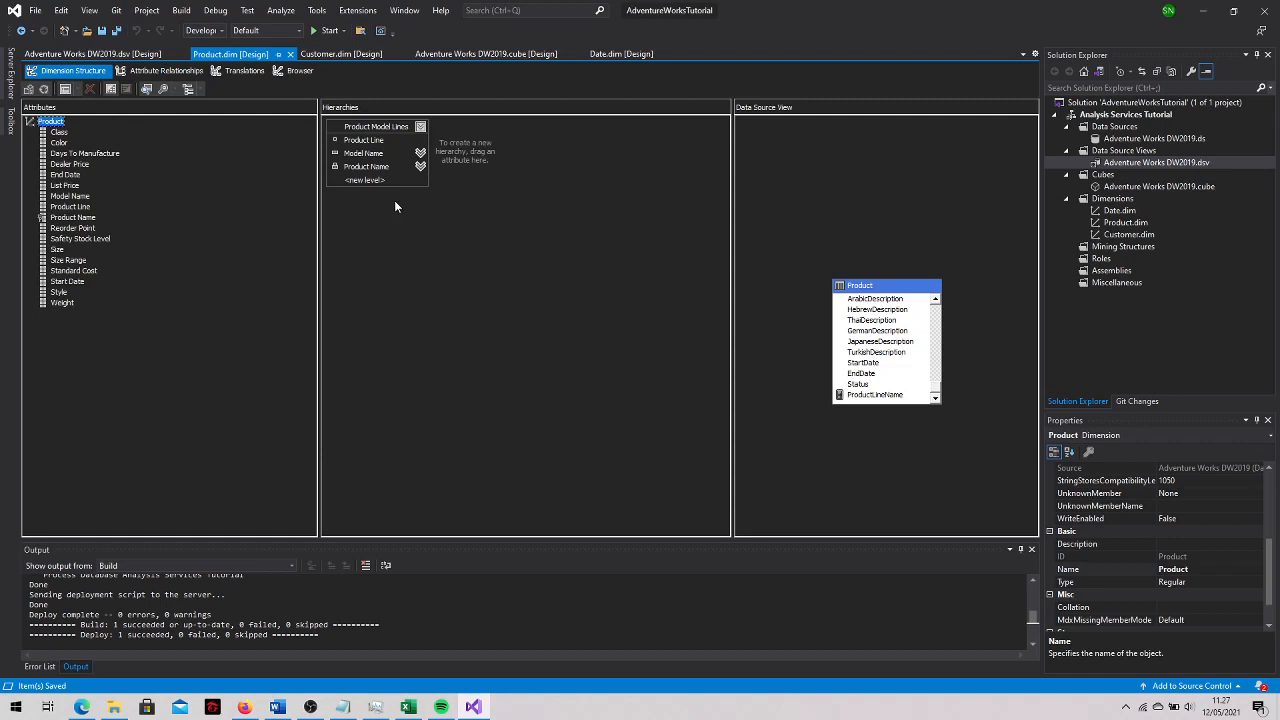
pyautogui.click(59, 132)
pyautogui.keyDown('ctrl'); pyautogui.click(60, 143); pyautogui.keyUp('ctrl')
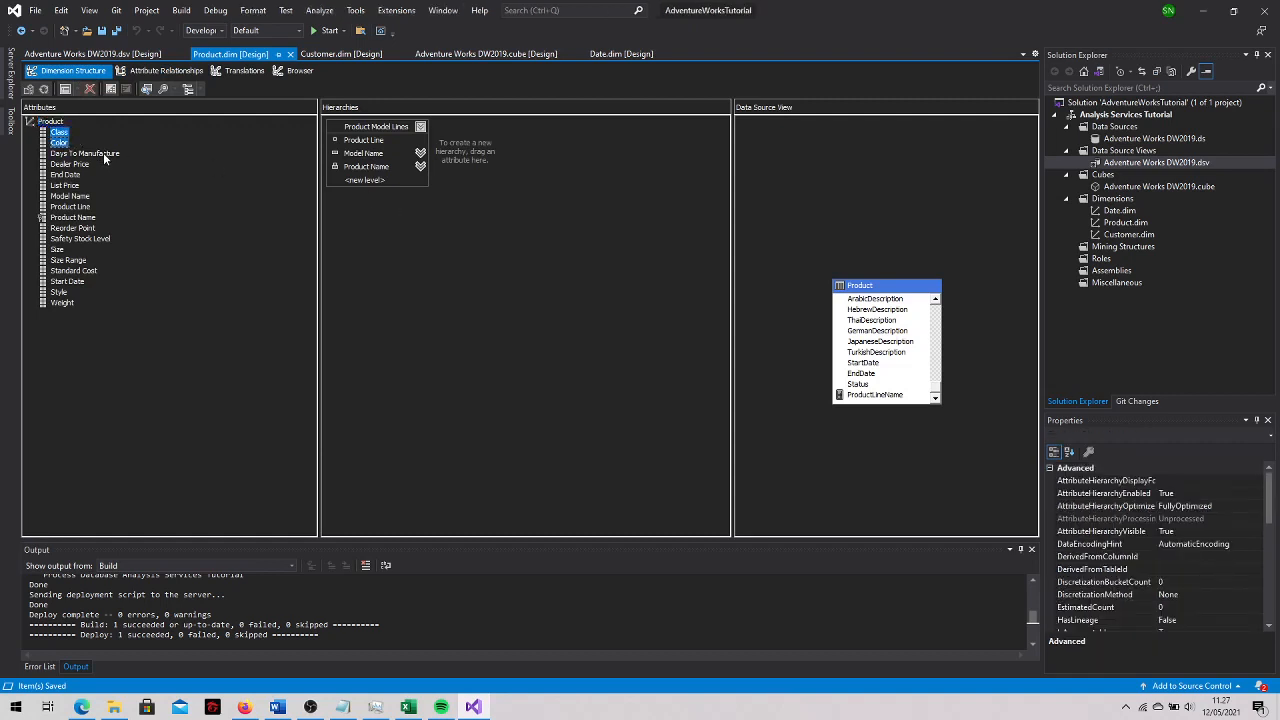
pyautogui.keyDown('ctrl'); pyautogui.click(104, 157); pyautogui.keyUp('ctrl')
pyautogui.keyDown('ctrl'); pyautogui.click(88, 238); pyautogui.keyUp('ctrl')
pyautogui.keyDown('ctrl'); pyautogui.click(64, 250); pyautogui.keyUp('ctrl')
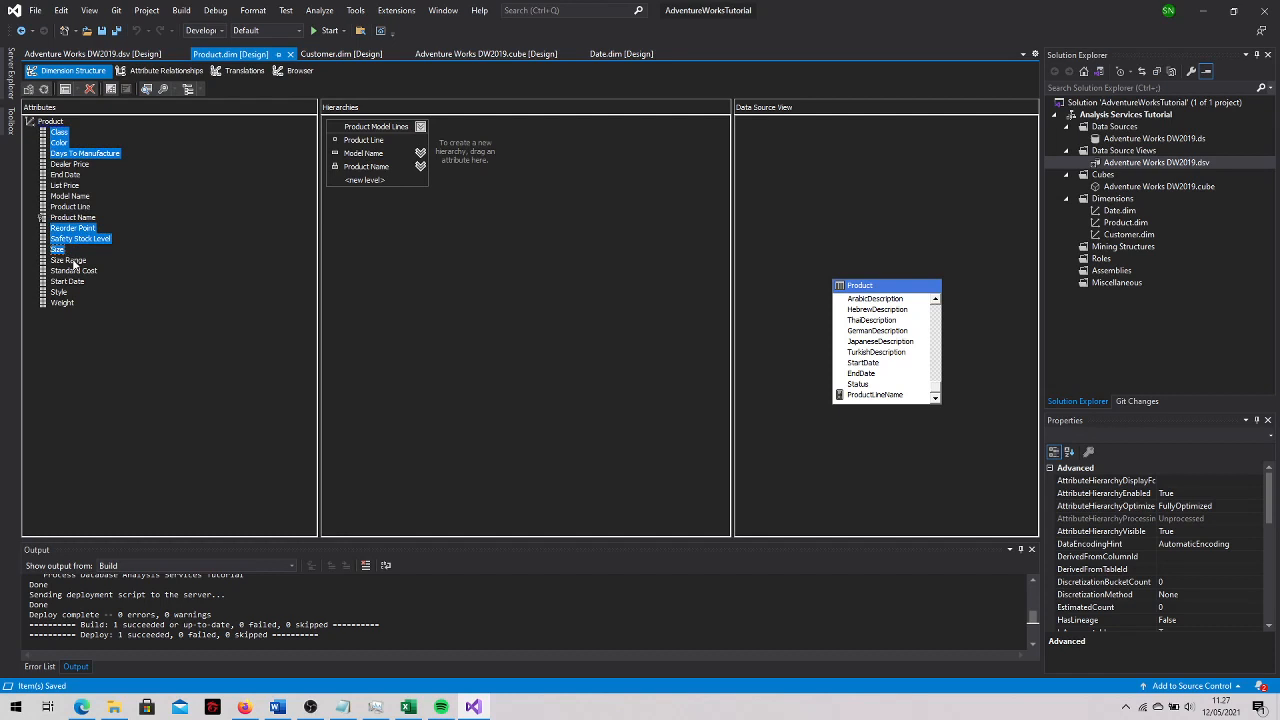
pyautogui.keyDown('ctrl'); pyautogui.click(72, 261); pyautogui.keyUp('ctrl')
pyautogui.keyDown('ctrl'); pyautogui.click(60, 292); pyautogui.keyUp('ctrl')
pyautogui.keyDown('ctrl'); pyautogui.click(62, 303); pyautogui.keyUp('ctrl')
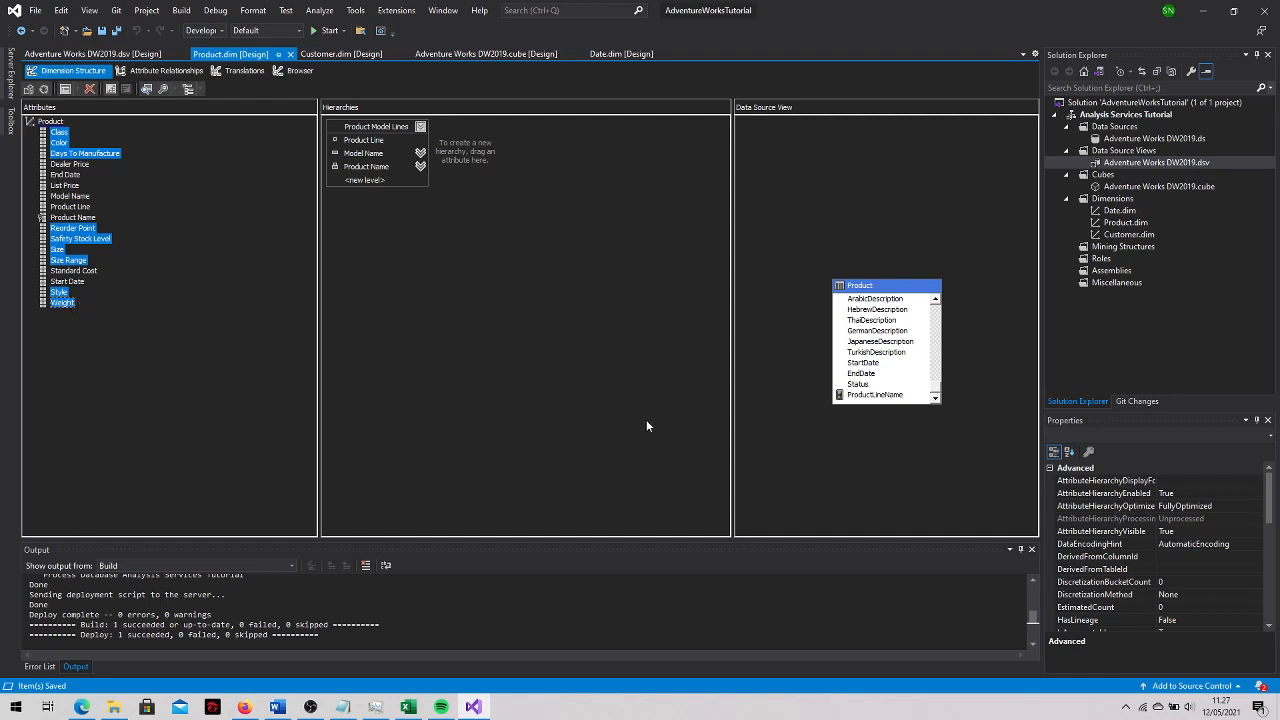
pyautogui.click(1193, 483)
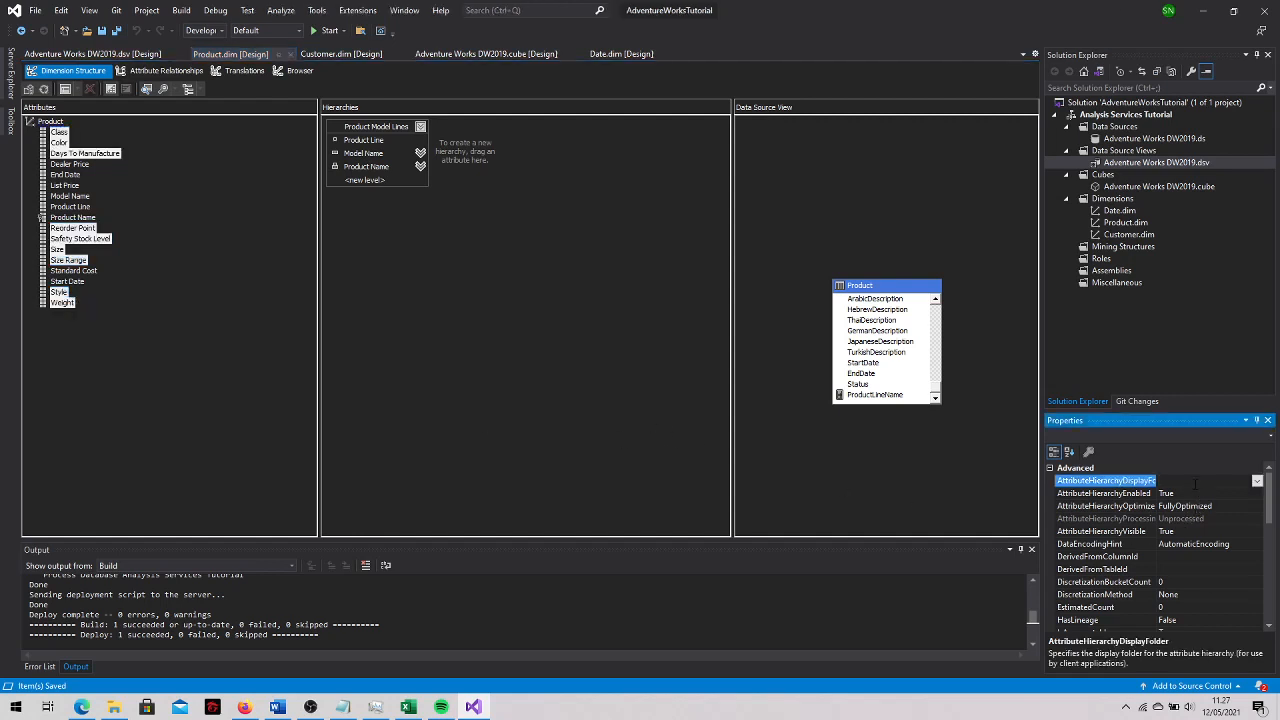
pyautogui.write('Stocking')
pyautogui.press('Return')
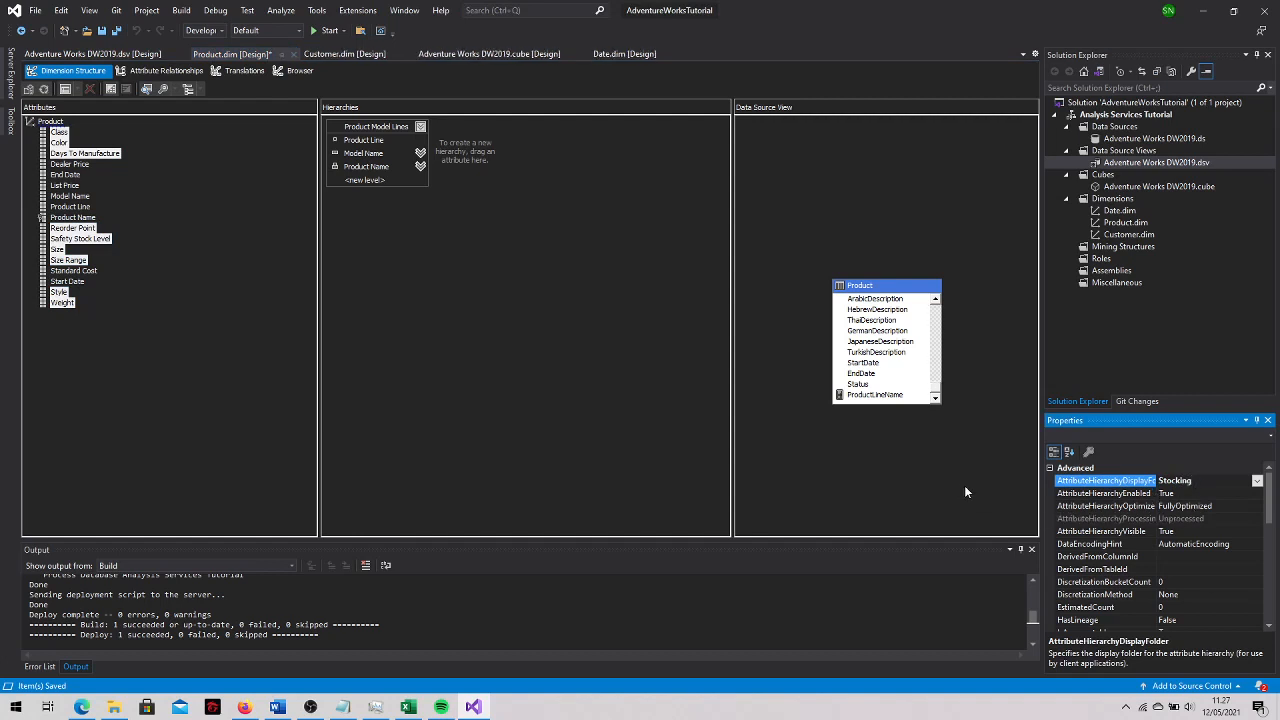
pyautogui.click(193, 262)
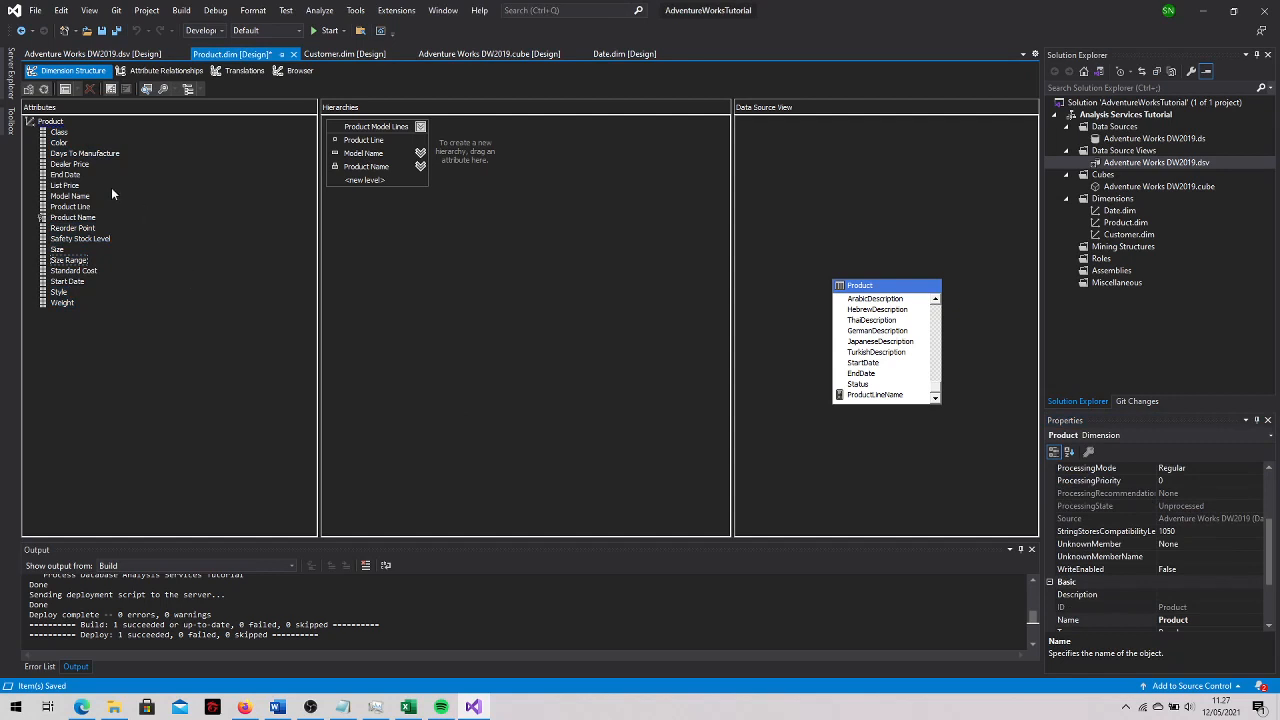
# Set the attribute hierarchy display folder of Dealer Price, List Price and Standard Cost to Financial
pyautogui.click(70, 164)
pyautogui.keyDown('ctrl'); pyautogui.click(64, 185); pyautogui.keyUp('ctrl')
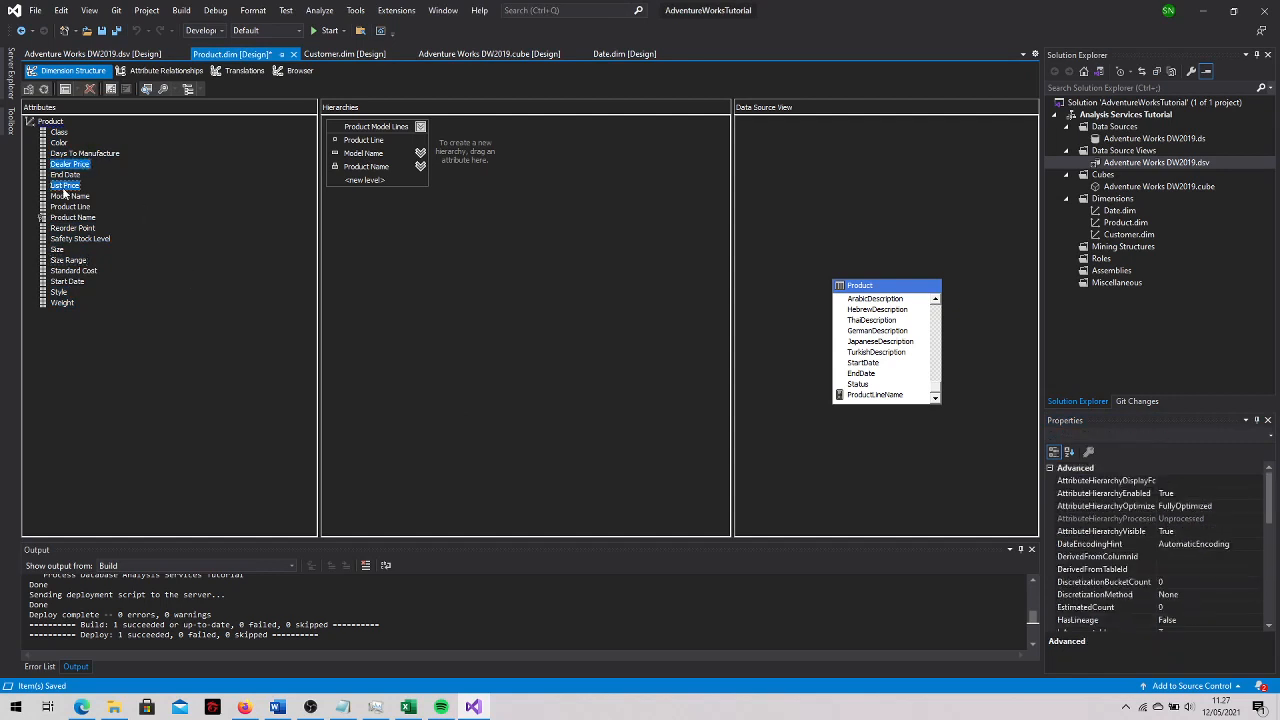
pyautogui.keyDown('ctrl'); pyautogui.click(73, 270); pyautogui.keyUp('ctrl')
pyautogui.click(1189, 479)
pyautogui.write('Fi')
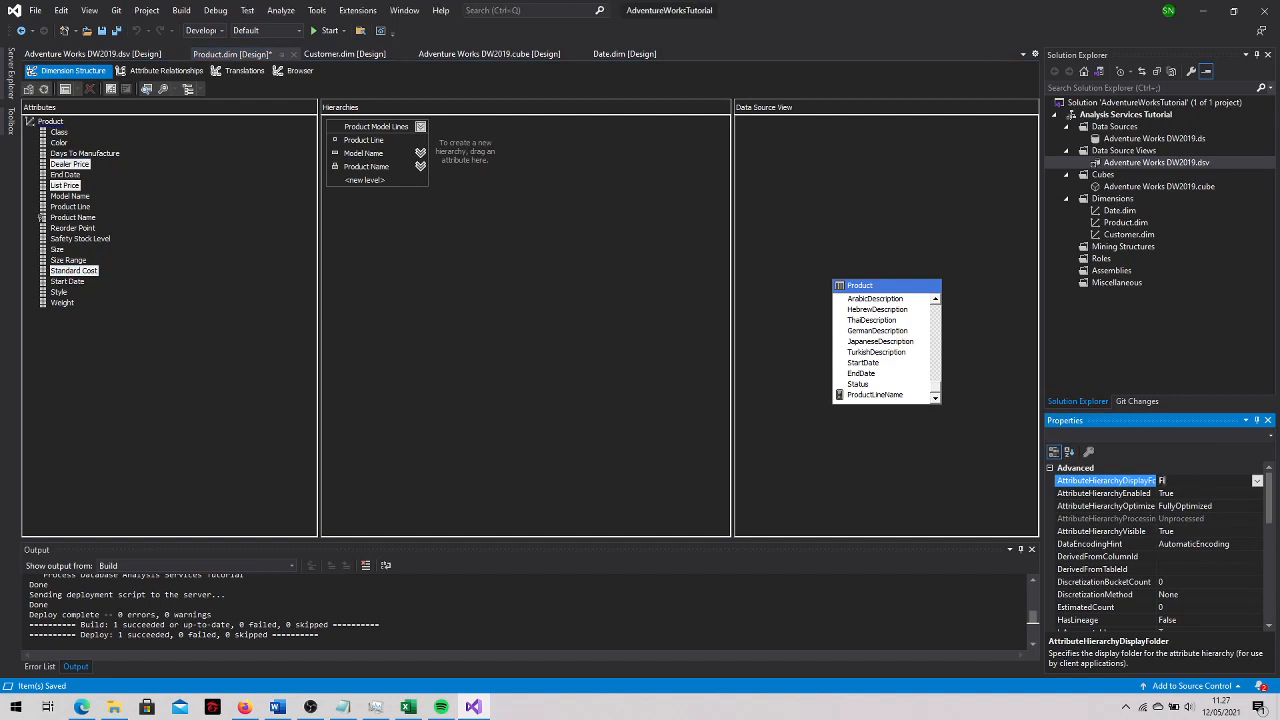
pyautogui.write('nancial')
# Set the attribute hierarchy display folder of the Start Date and End Date attributes to History
pyautogui.click(68, 282)
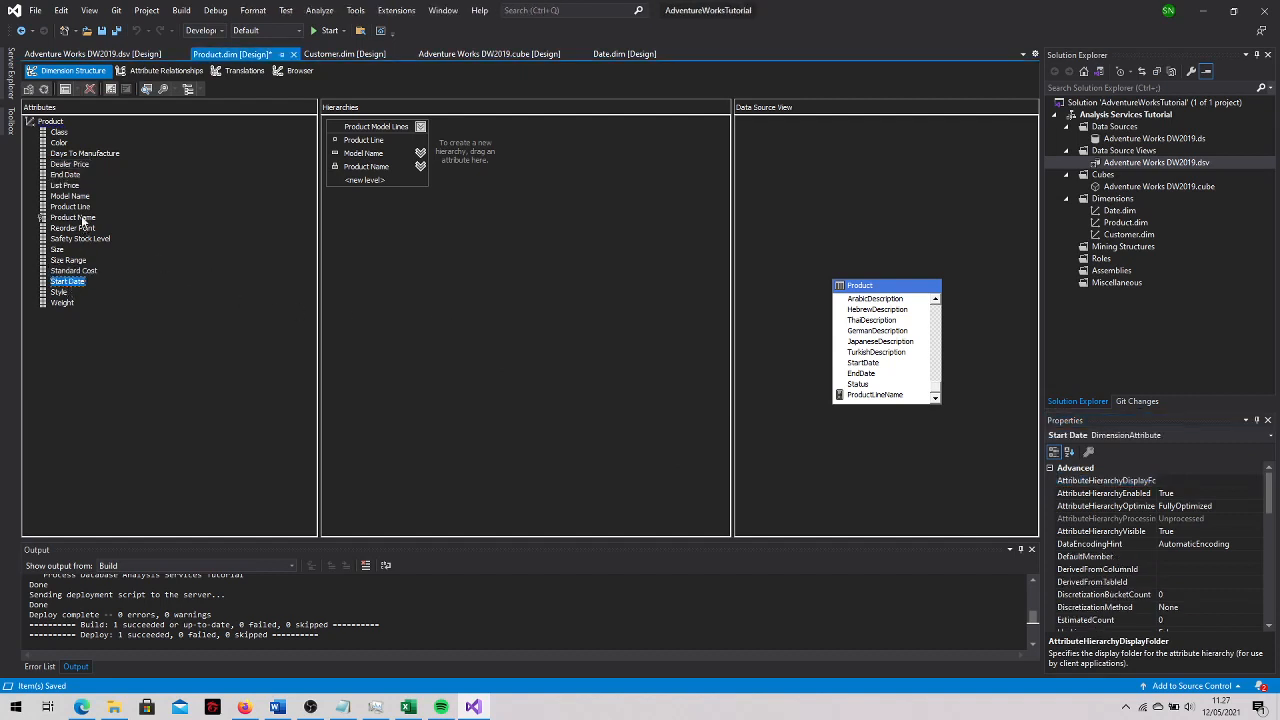
pyautogui.keyDown('ctrl'); pyautogui.click(68, 175); pyautogui.keyUp('ctrl')
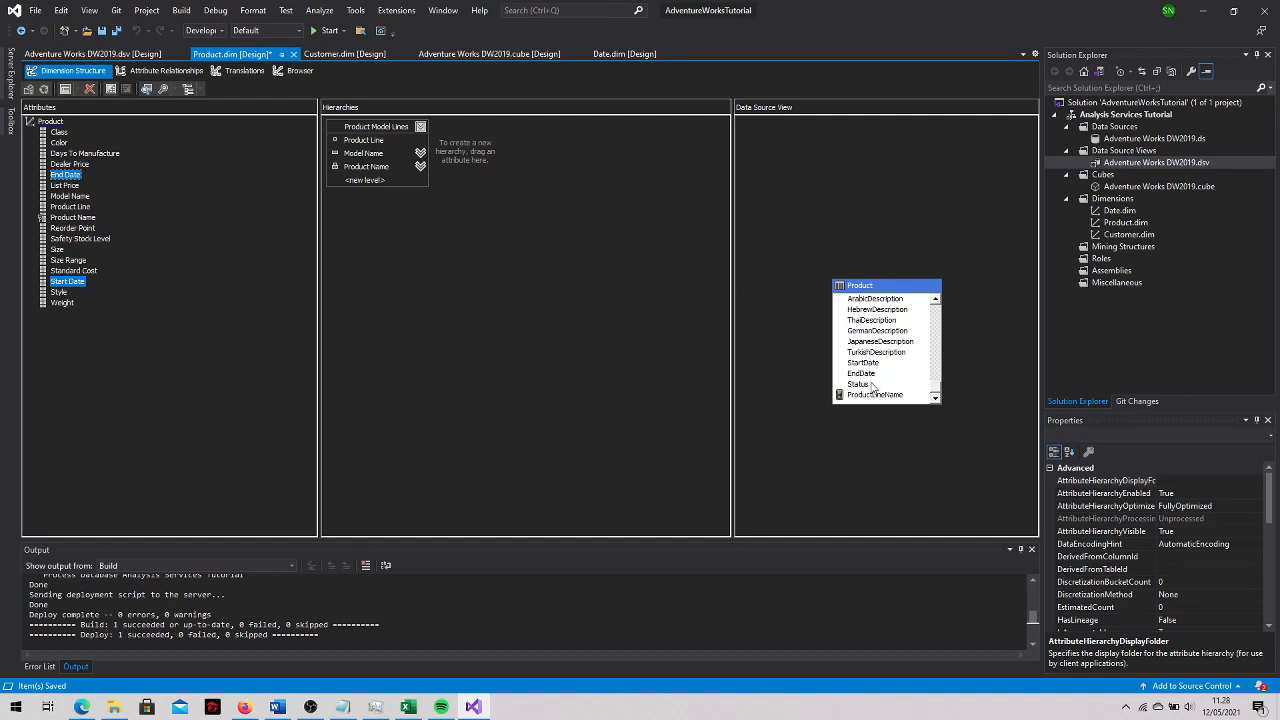
pyautogui.click(830, 384)
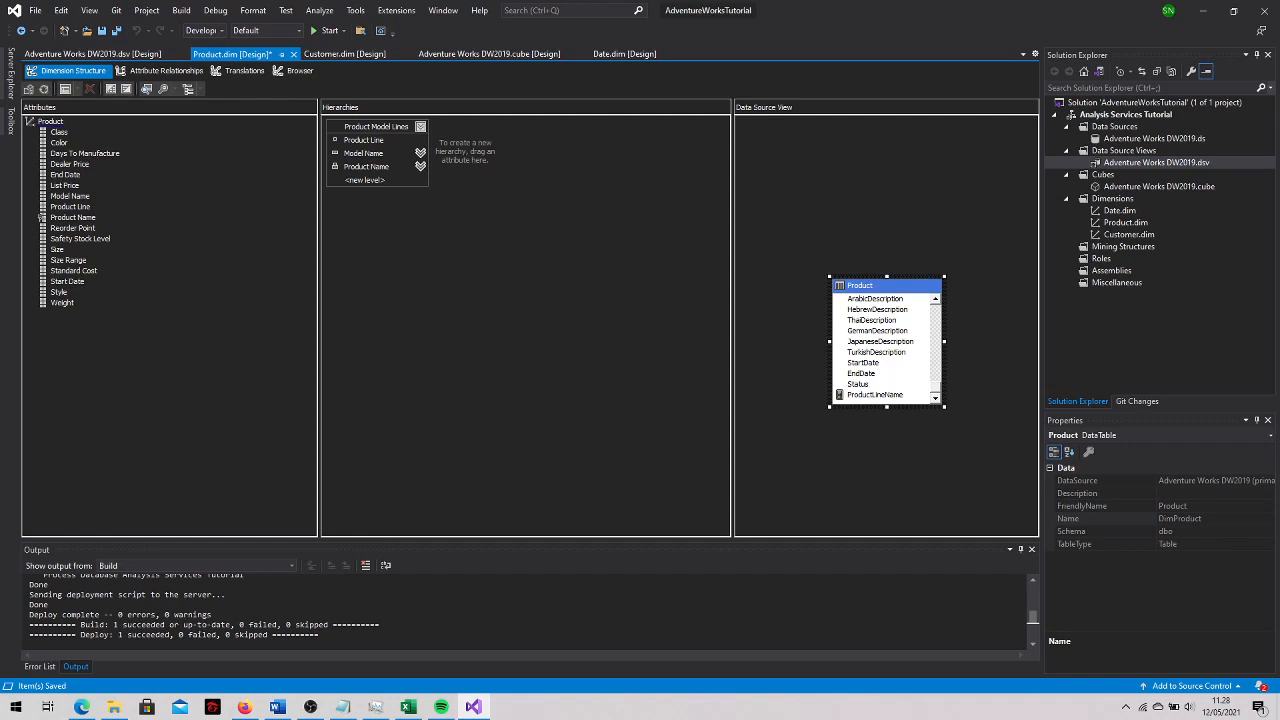
pyautogui.click(66, 281)
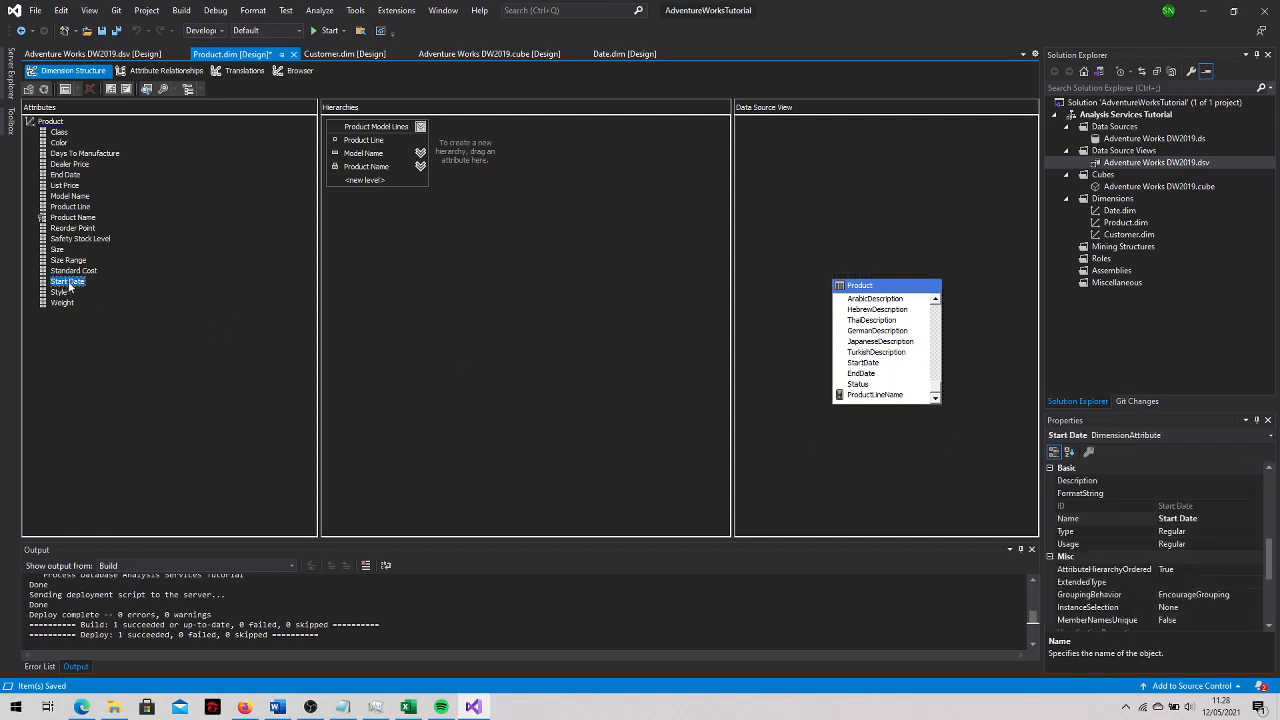
pyautogui.keyDown('ctrl'); pyautogui.click(65, 174); pyautogui.keyUp('ctrl')
pyautogui.click(1176, 479)
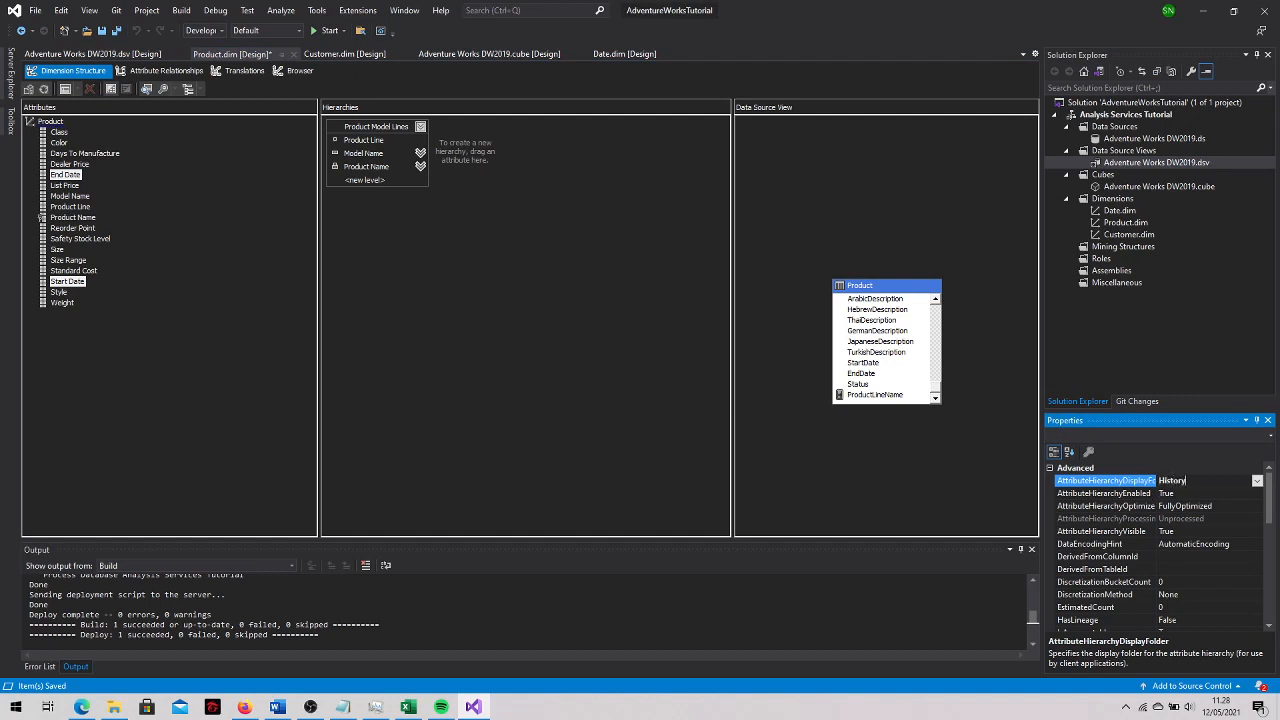
pyautogui.press('Return')
pyautogui.click(167, 240)
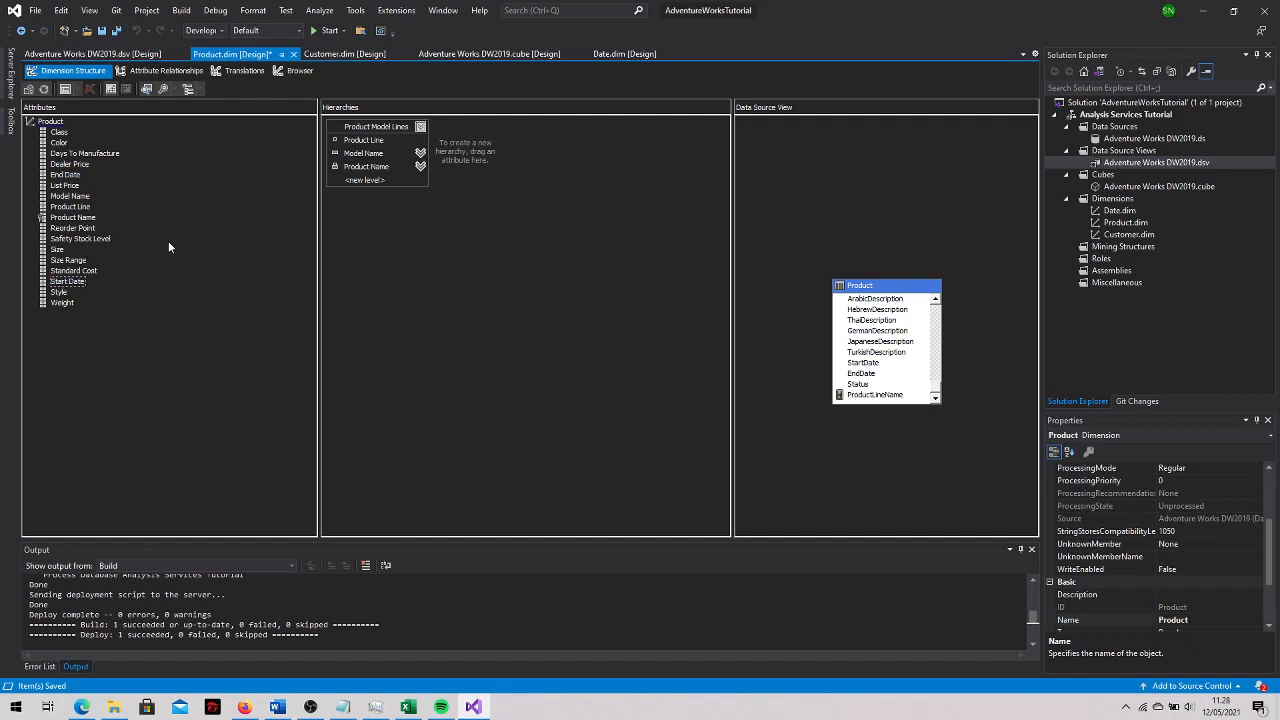
# Set the AllMemberName property of the Product Model Lines hierarchy to All Products
pyautogui.click(382, 127)
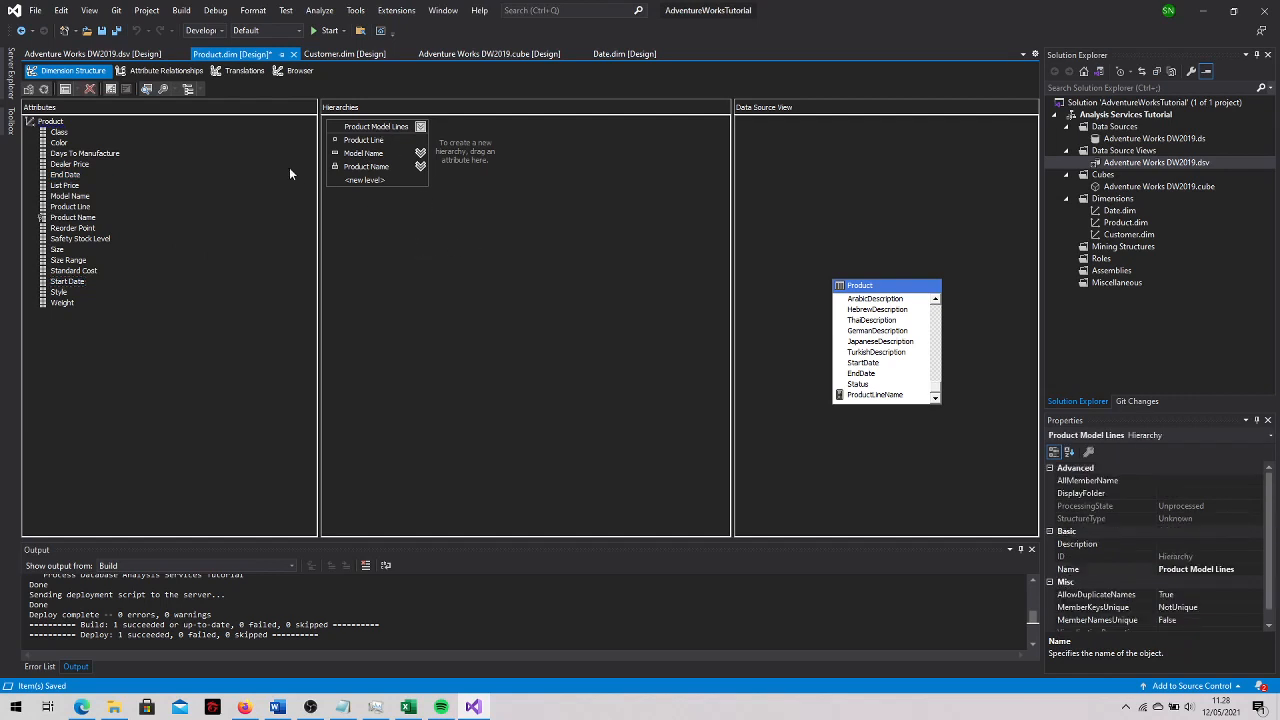
pyautogui.press('F2')
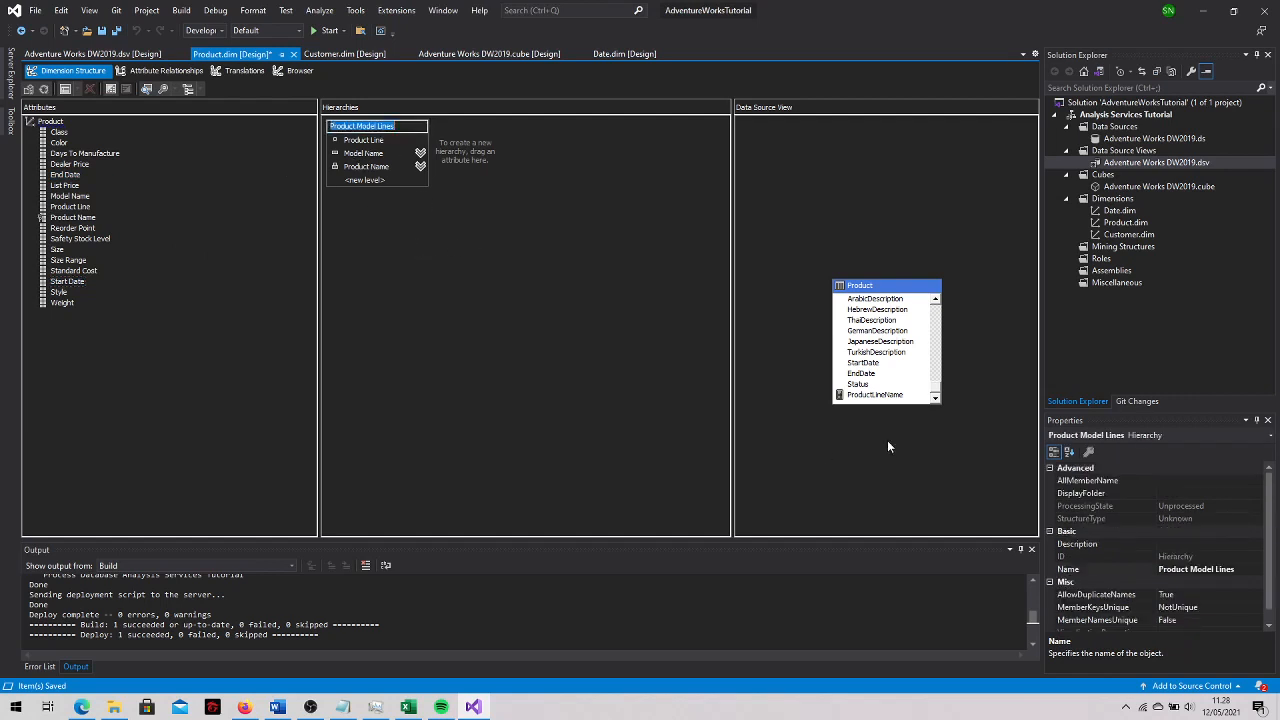
pyautogui.click(1178, 481)
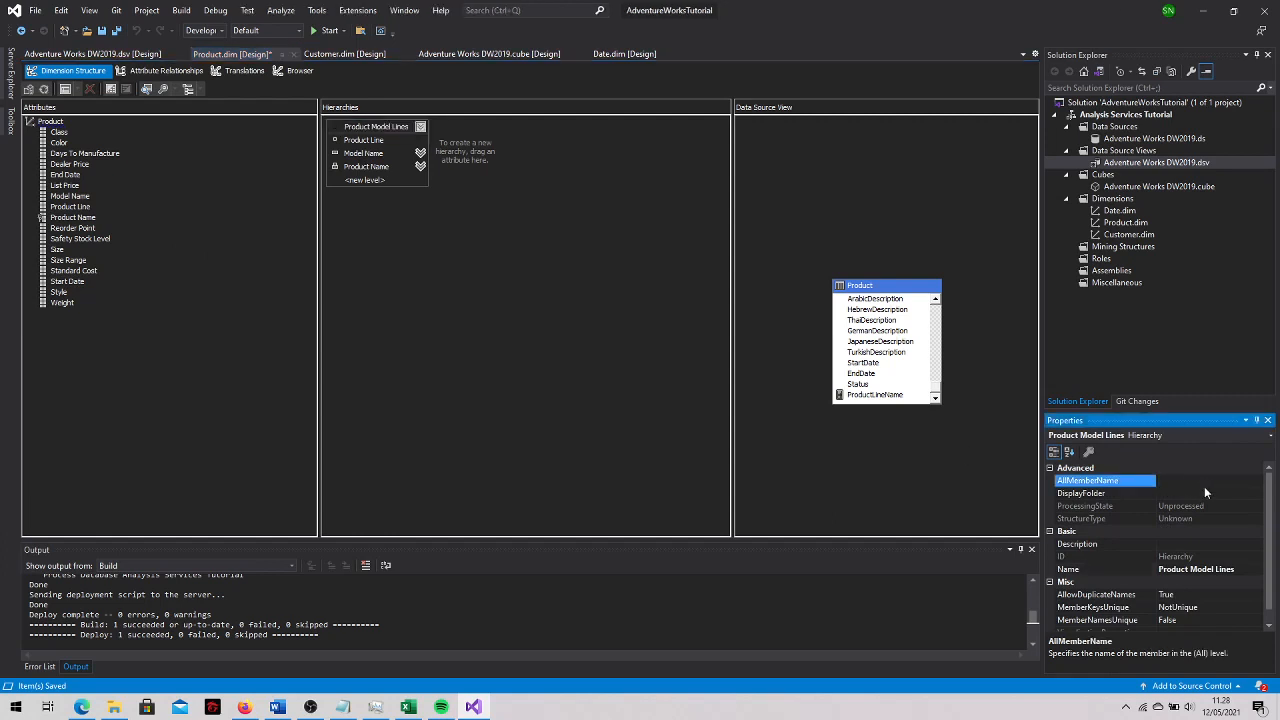
pyautogui.write('All Products')
pyautogui.click(522, 345)
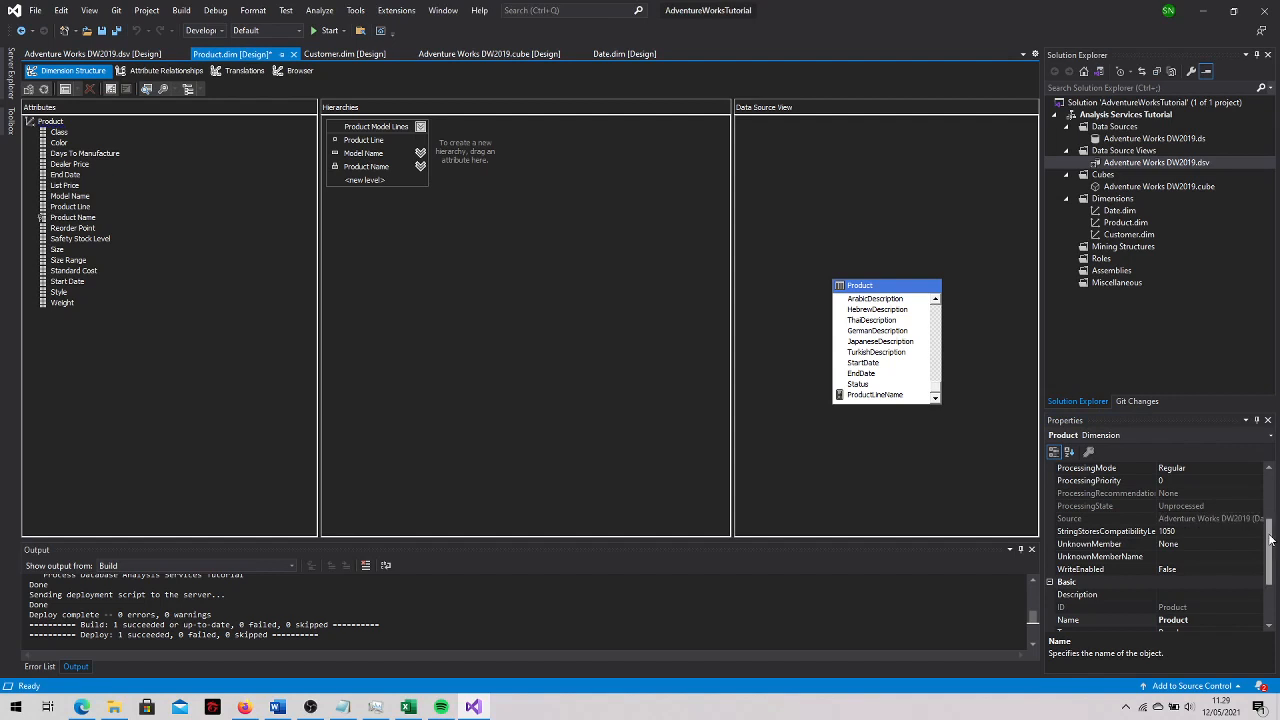
# Set the Product dimension's AttributeAllMemberName property to All Products and save all files
pyautogui.moveTo(1270, 530); pyautogui.dragTo(1270, 484)
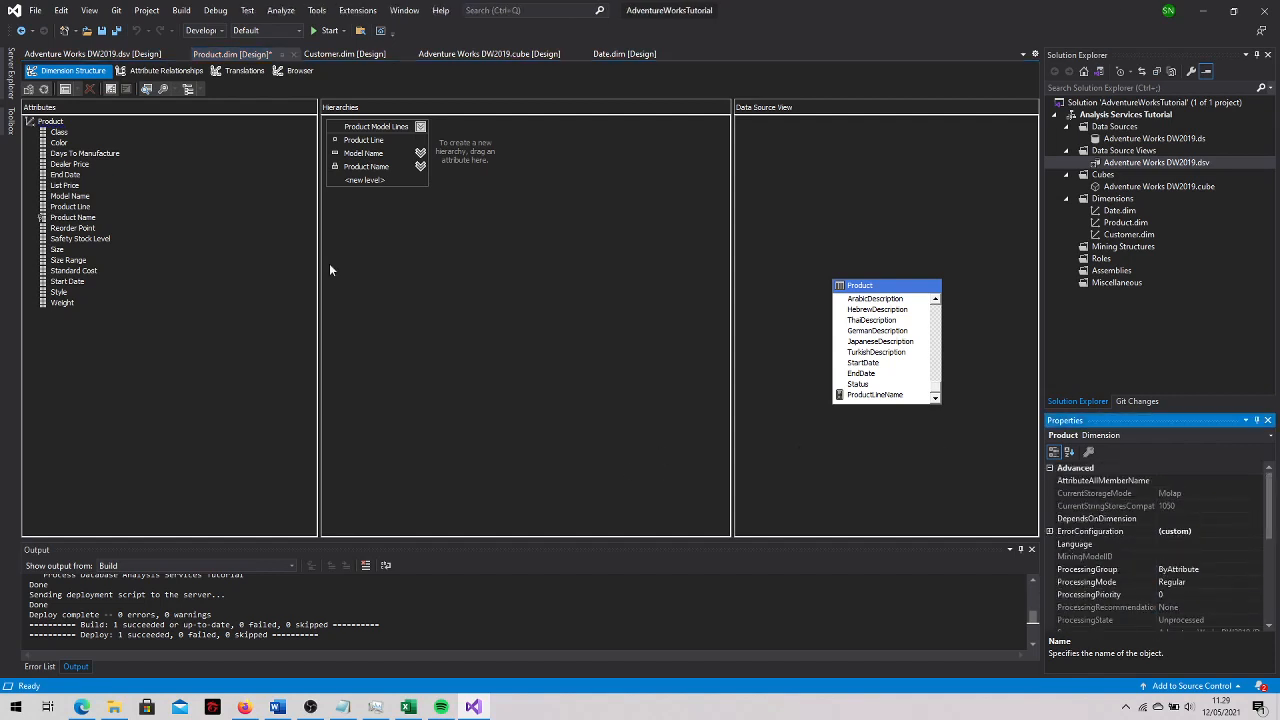
pyautogui.click(1137, 481)
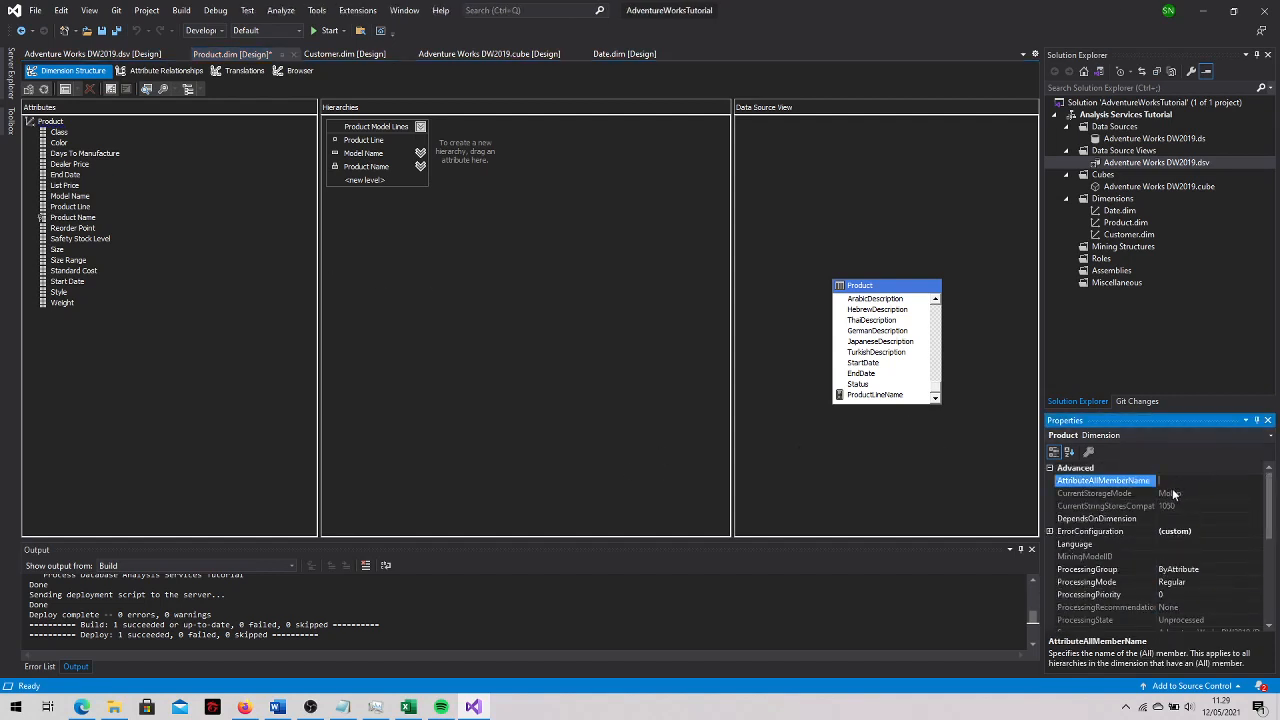
pyautogui.write('All Products')
pyautogui.click(552, 450)
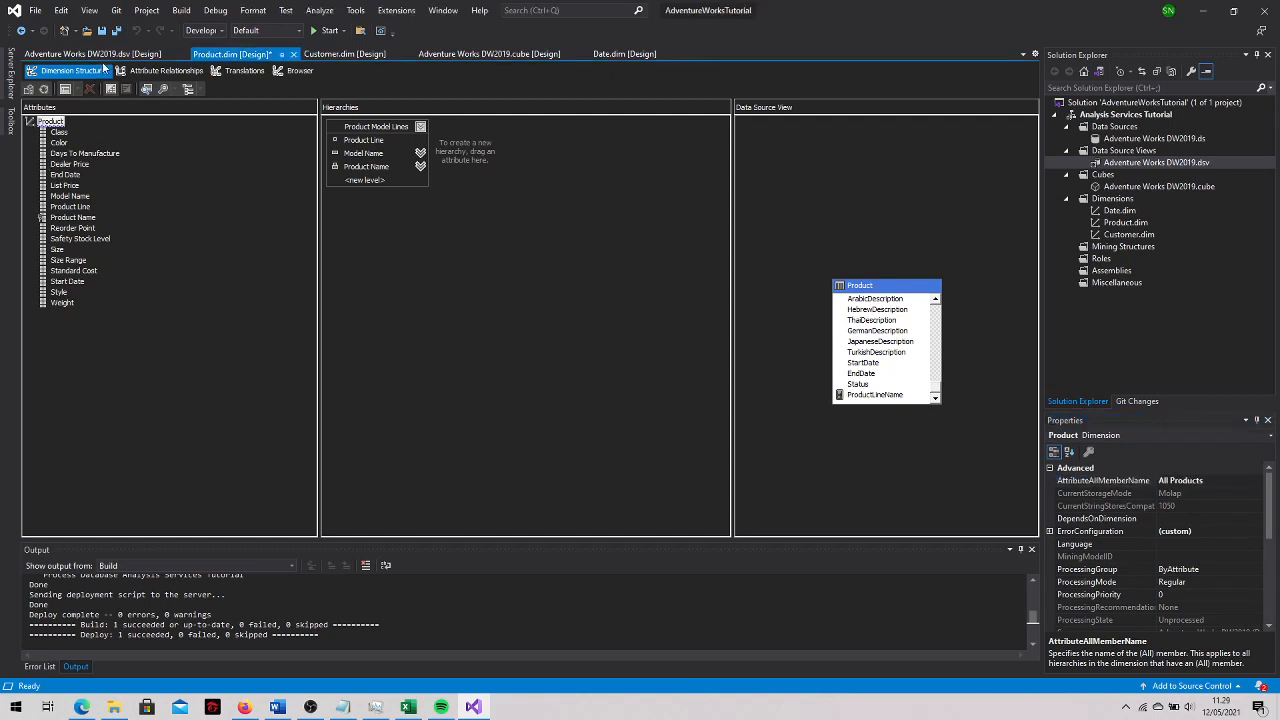
pyautogui.click(116, 30)
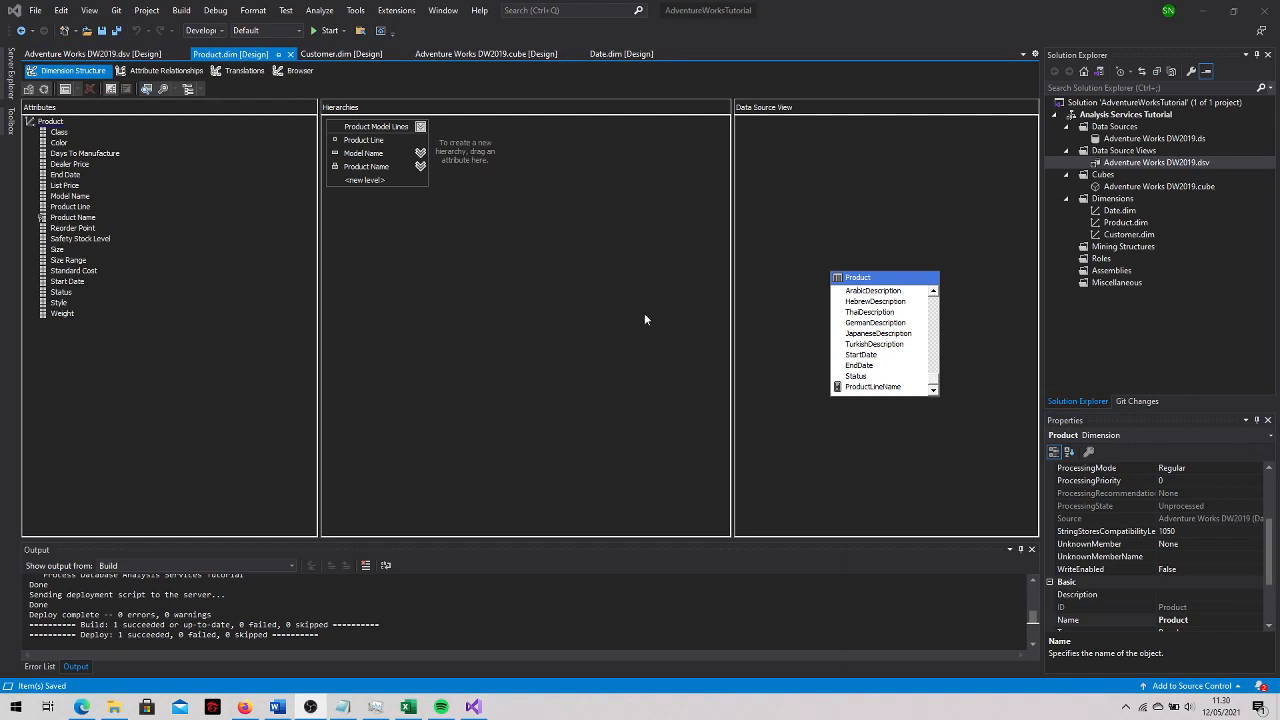
# Deploy the Analysis Services Tutorial project and close the deployment progress window
pyautogui.click(1079, 114)
pyautogui.rightClick(1079, 114)
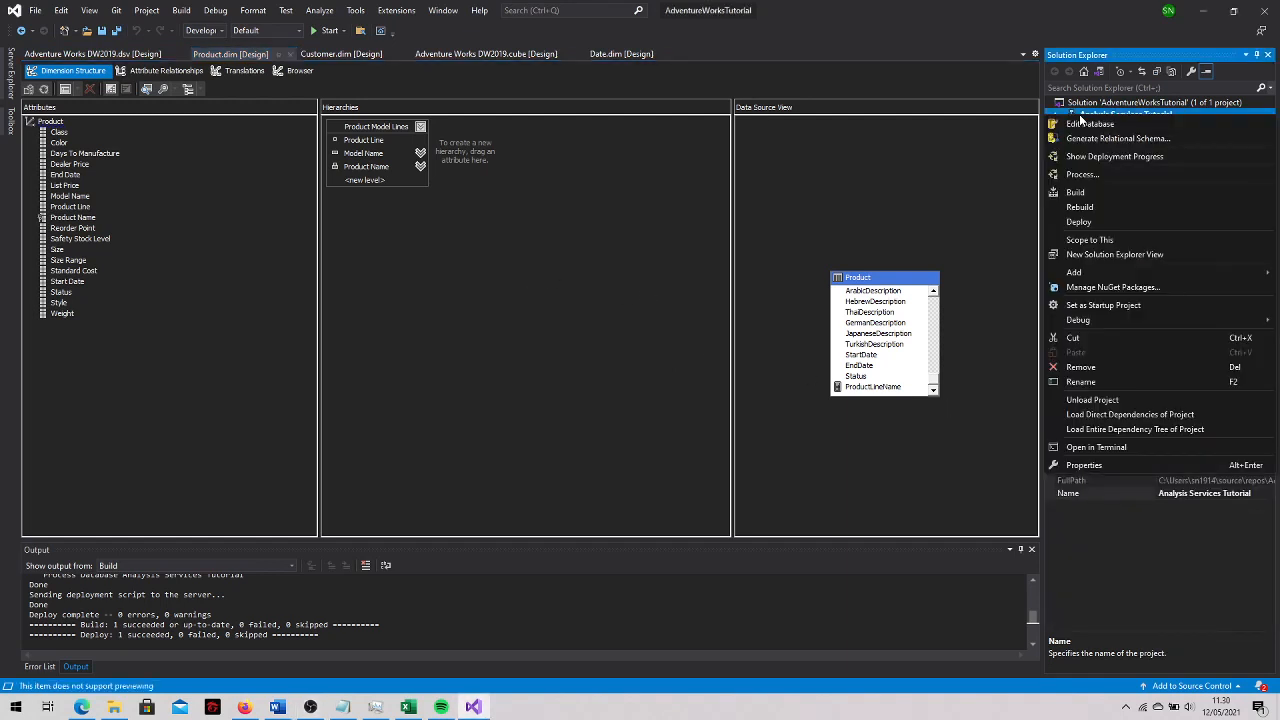
pyautogui.click(1095, 222)
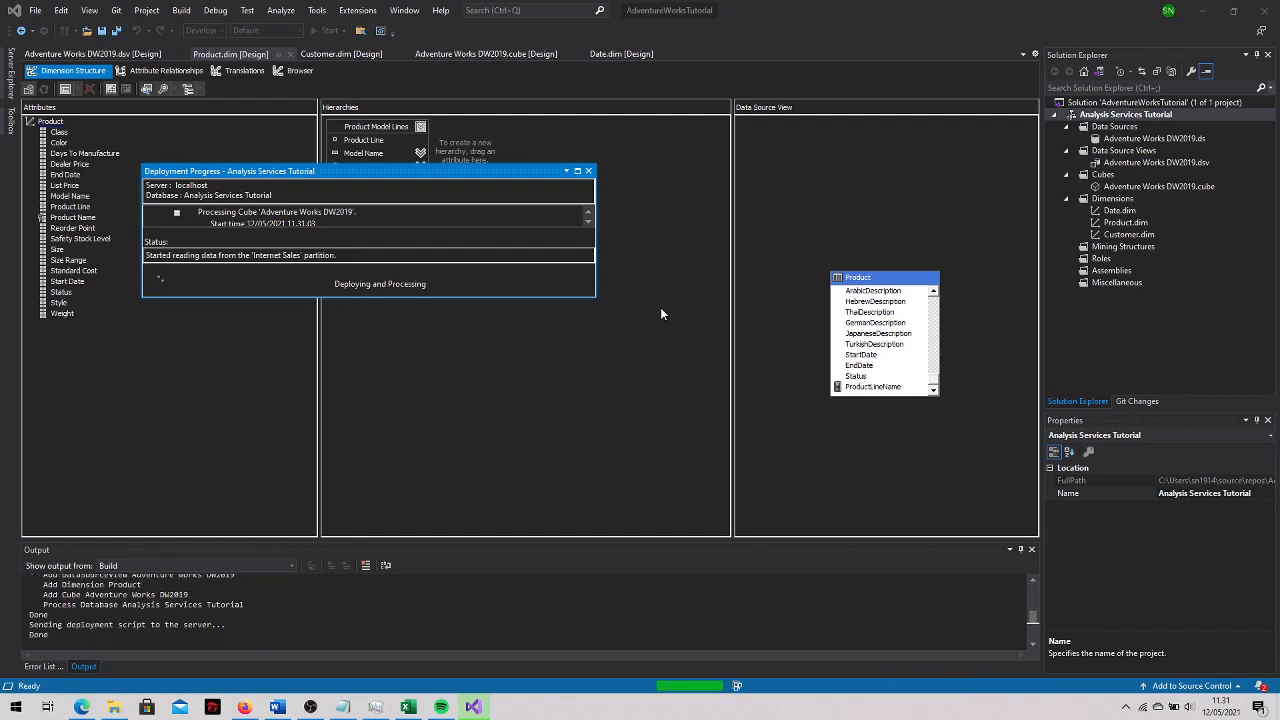
pyautogui.click(588, 171)
# Browse the Product dimension with a refreshed server connection and inspect the All Products members of the Class hierarchy
pyautogui.click(298, 70)
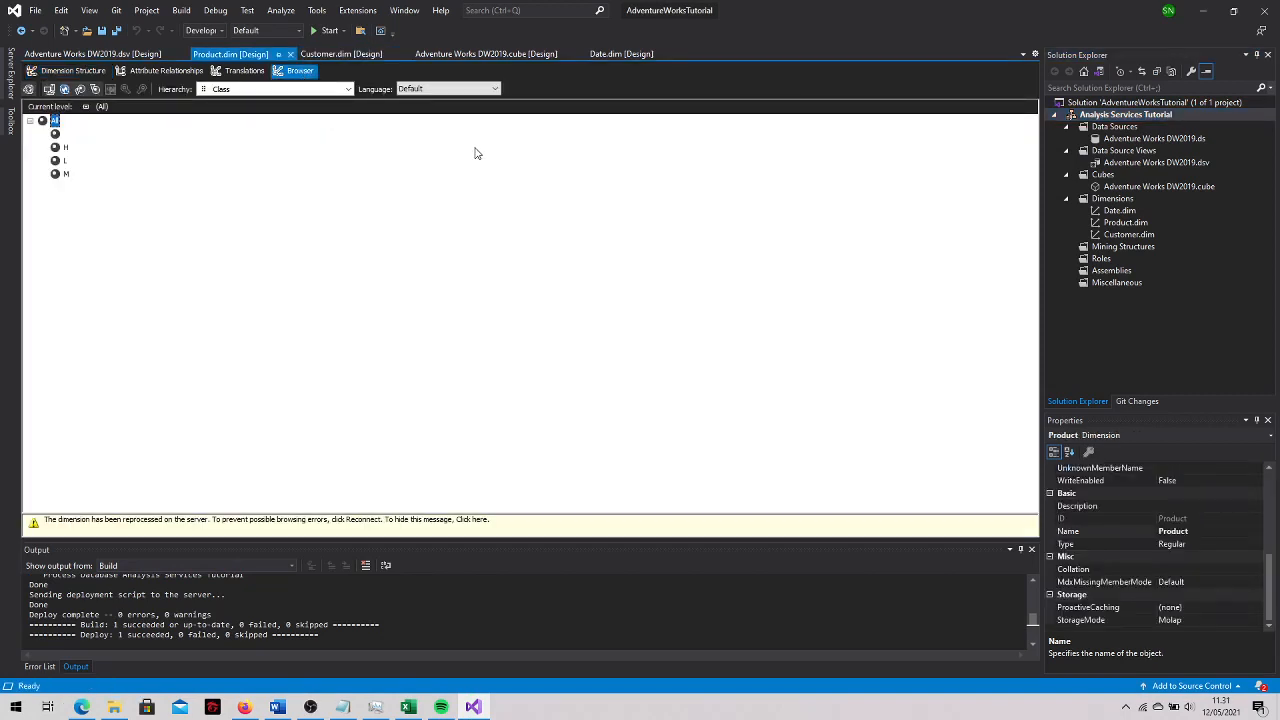
pyautogui.click(66, 89)
pyautogui.click(66, 89)
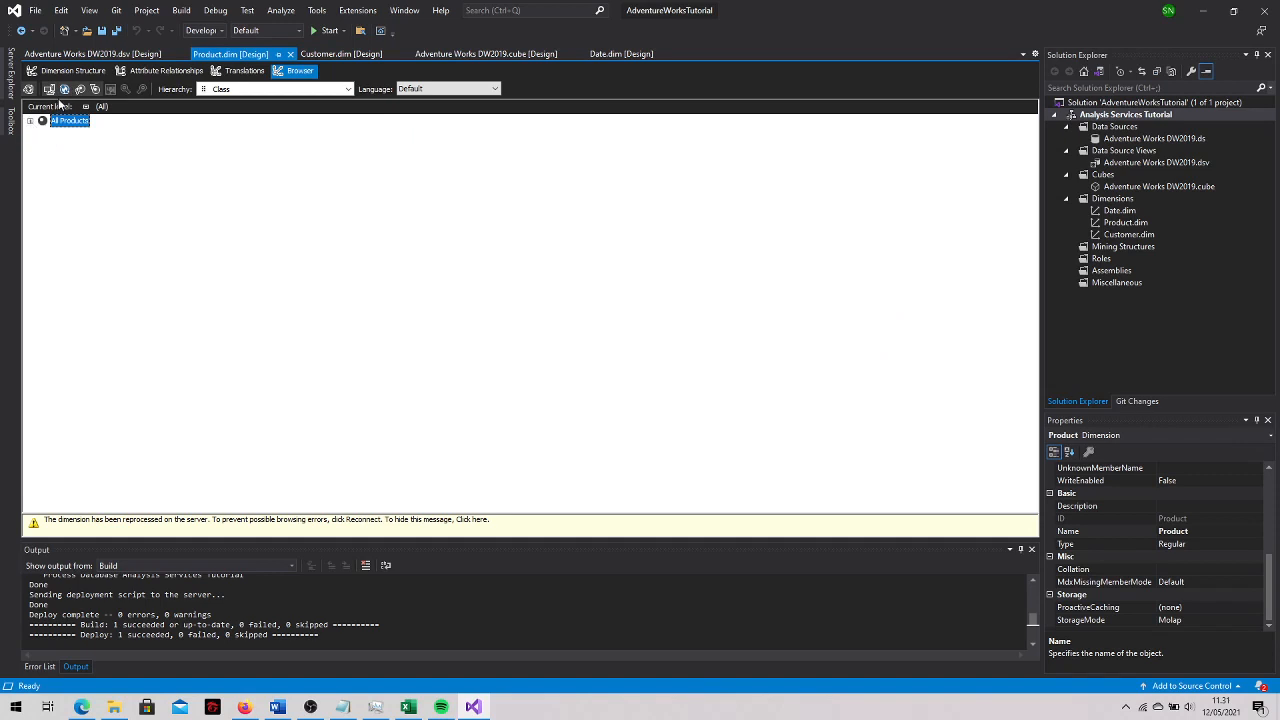
pyautogui.click(31, 121)
pyautogui.click(52, 134)
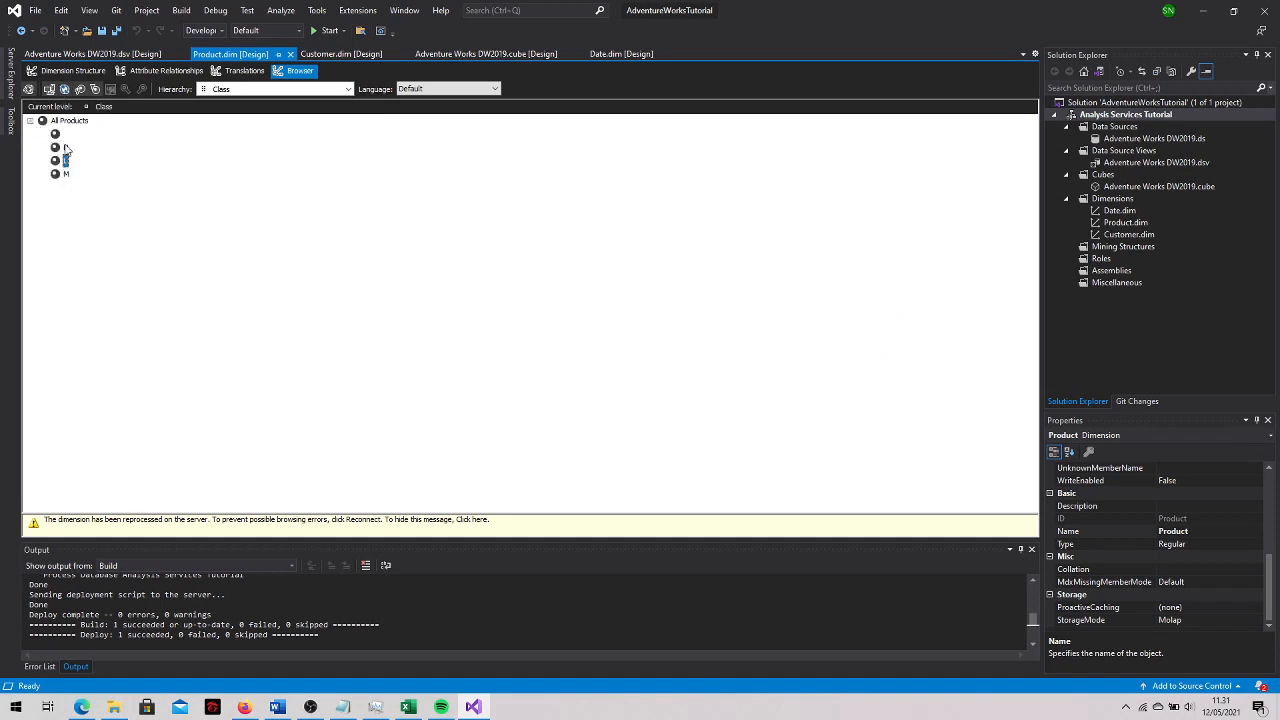
pyautogui.click(70, 121)
pyautogui.click(30, 121)
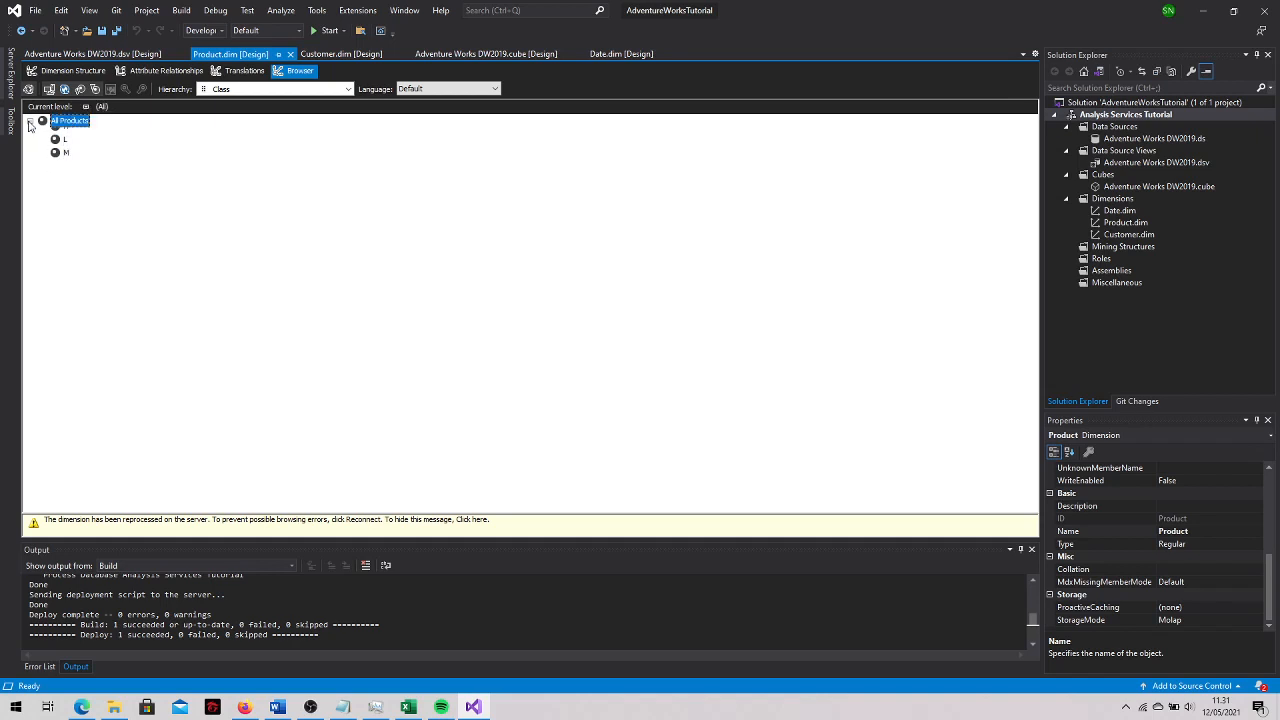
pyautogui.click(30, 121)
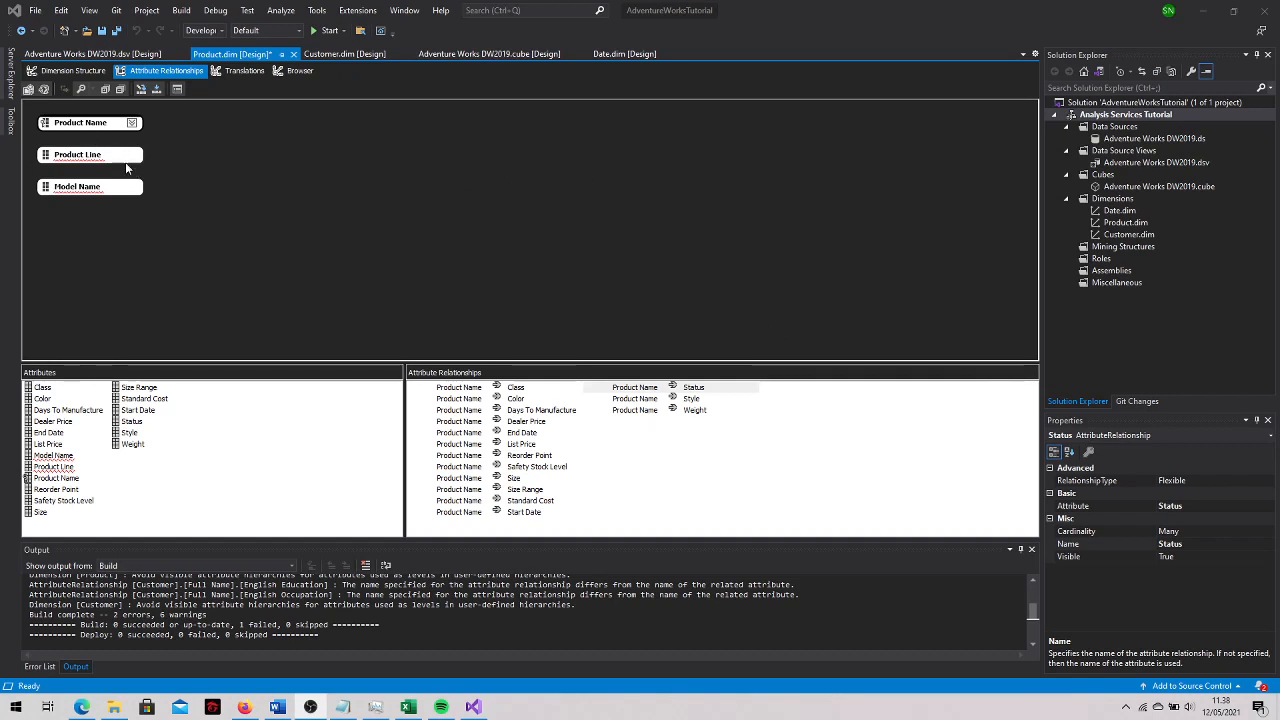
# Create a flexible attribute relationship from Product Name to Model Name in the Product dimension
pyautogui.rightClick(104, 128)
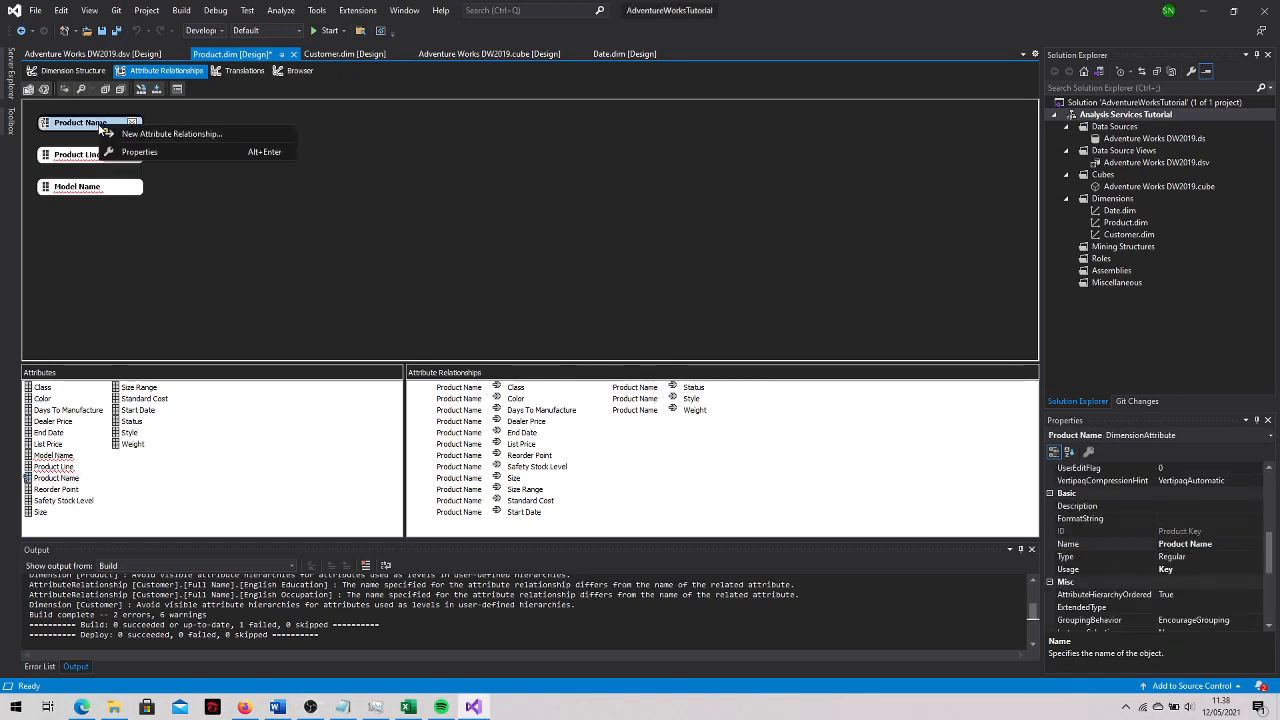
pyautogui.click(135, 134)
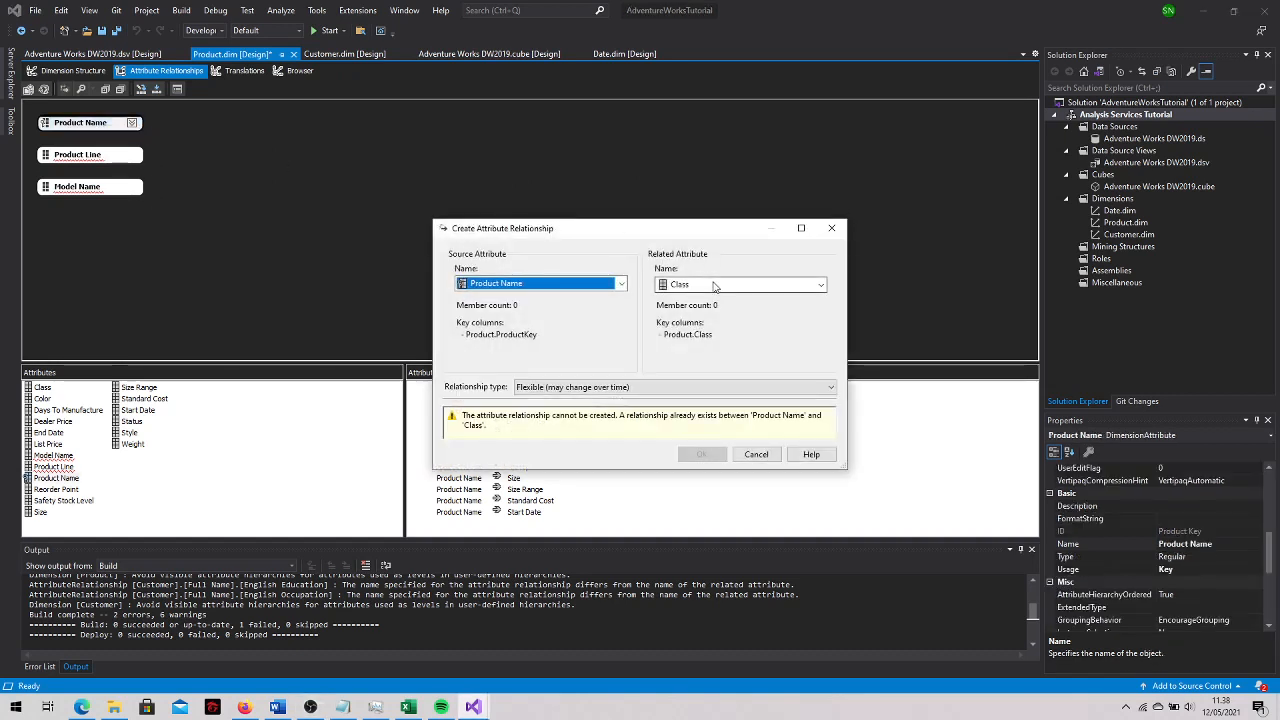
pyautogui.click(686, 285)
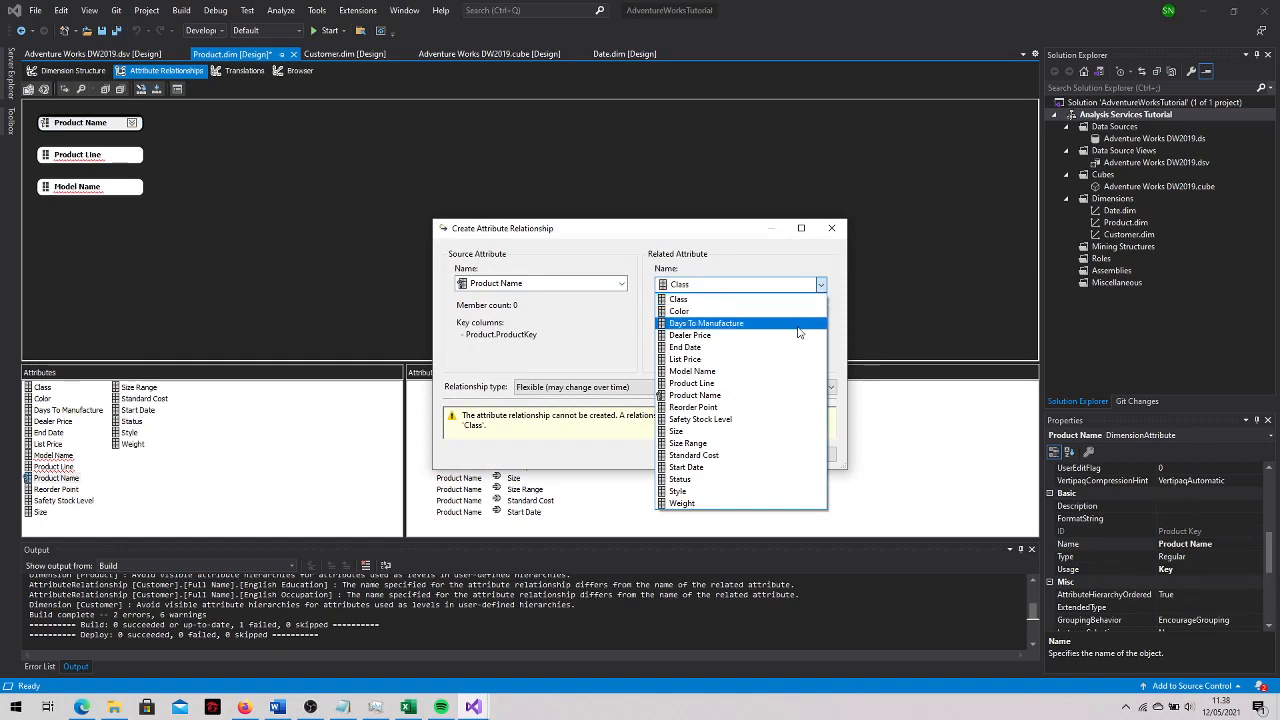
pyautogui.click(745, 371)
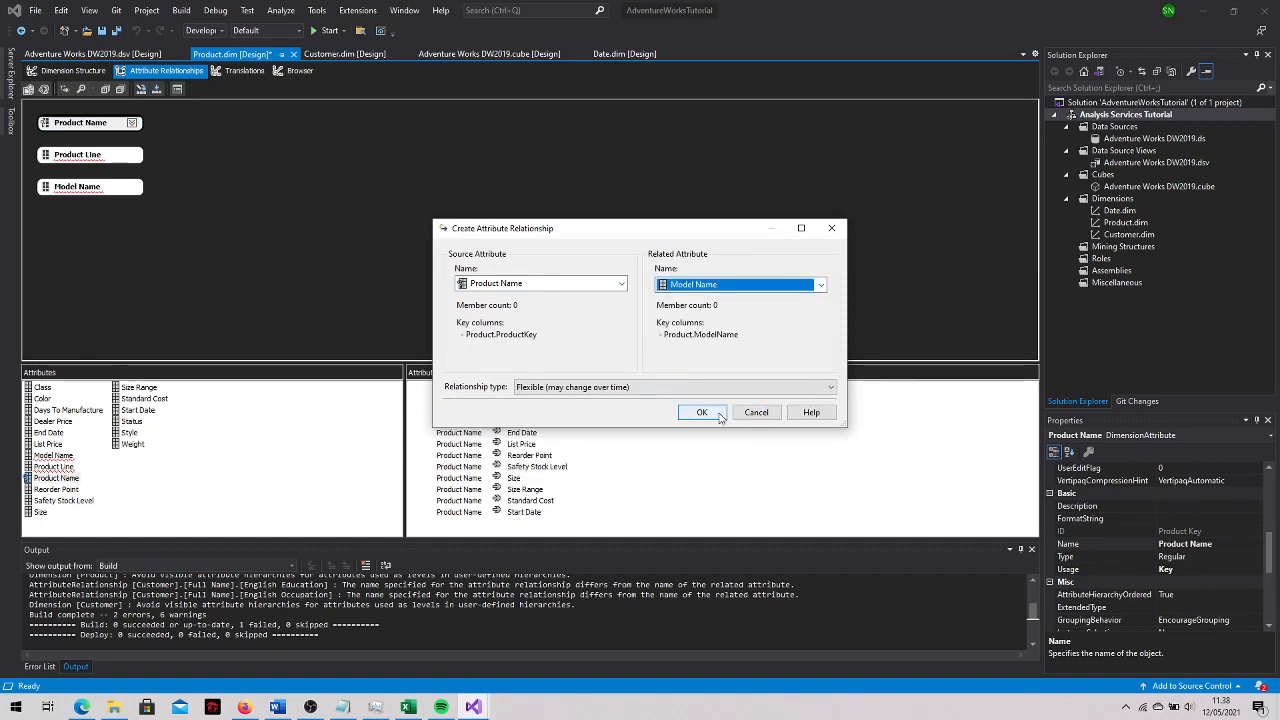
pyautogui.click(720, 416)
# Create a flexible attribute relationship from Model Name to Product Line and save the changes
pyautogui.rightClick(222, 123)
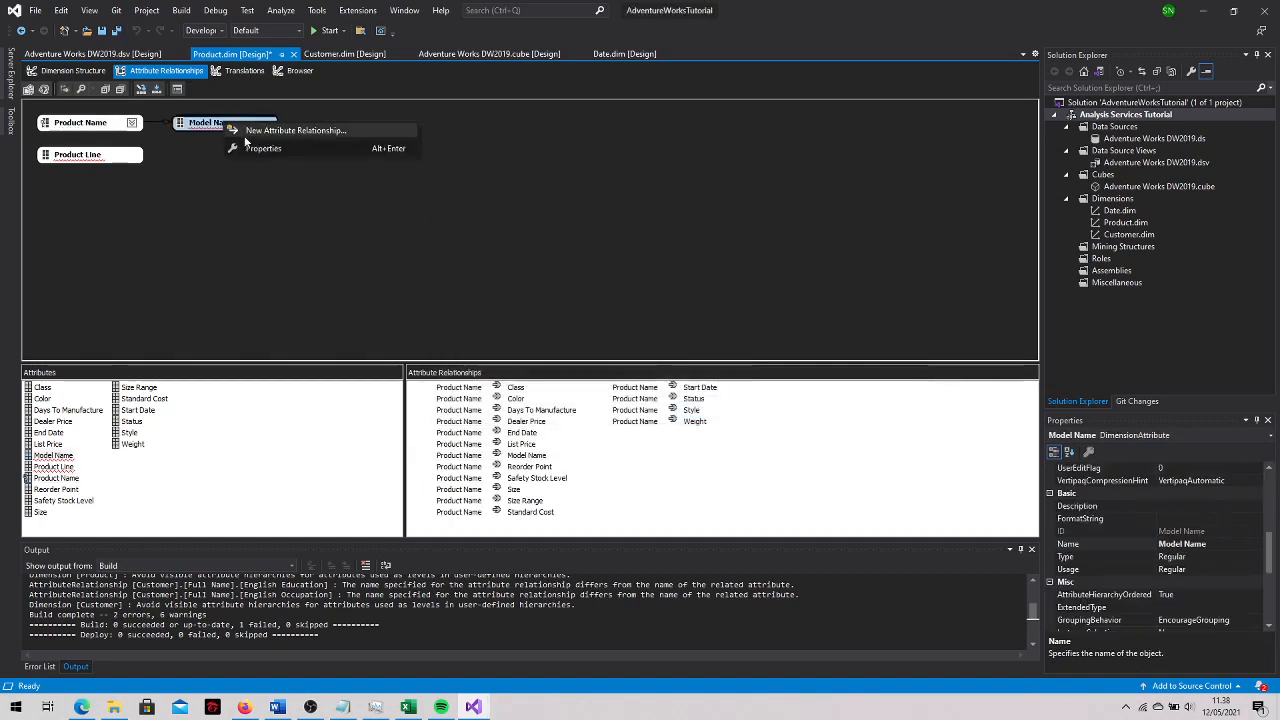
pyautogui.click(275, 132)
pyautogui.click(800, 286)
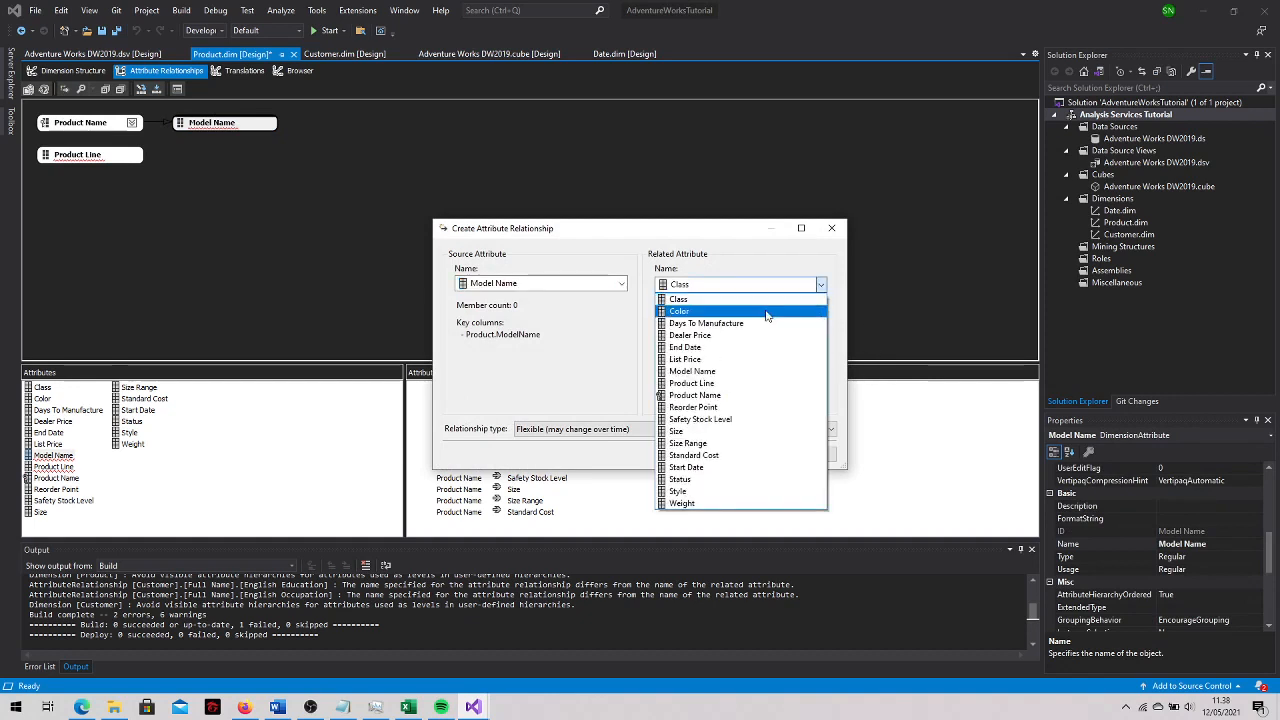
pyautogui.click(691, 383)
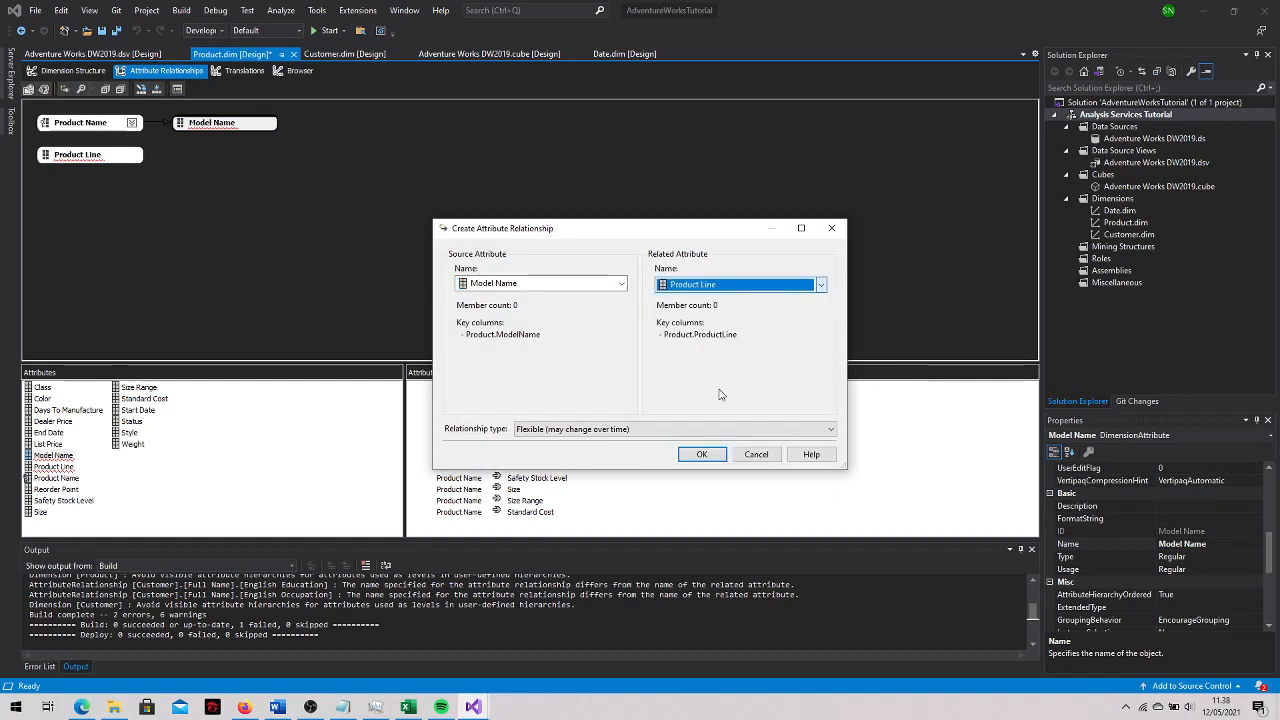
pyautogui.click(716, 456)
pyautogui.click(345, 186)
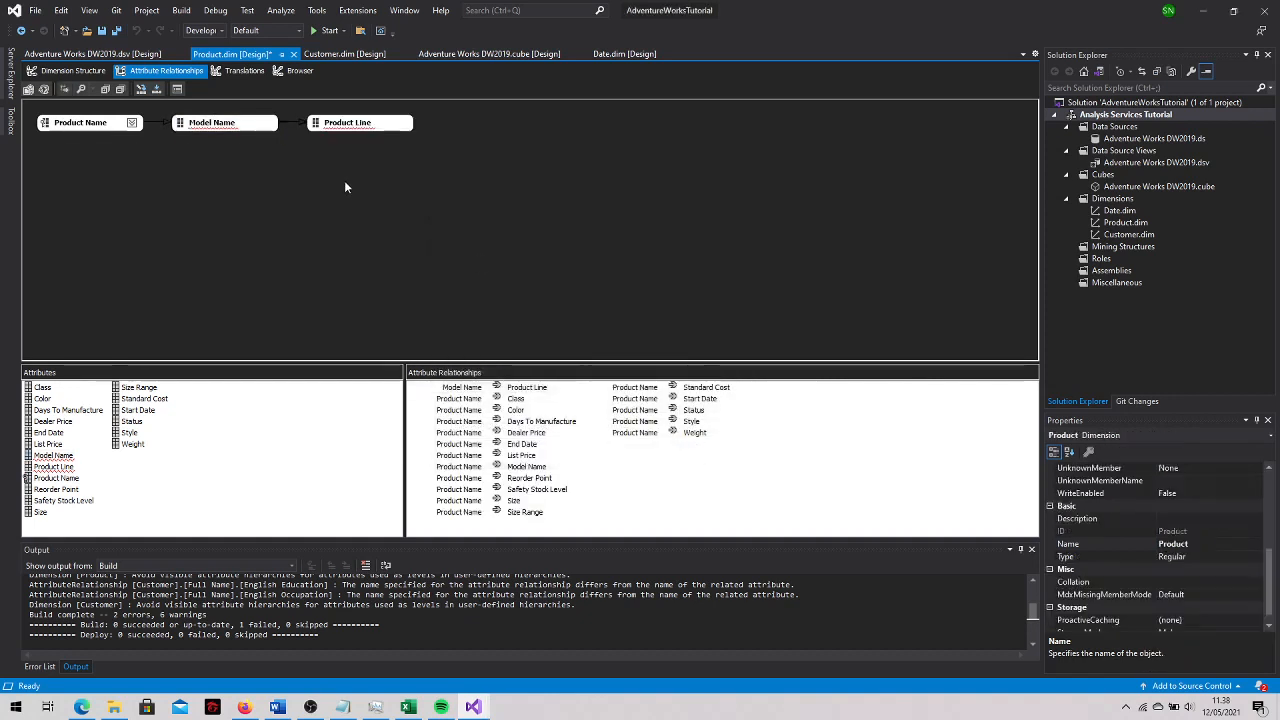
pyautogui.click(111, 30)
# Return to the Product dimension's structure, redeploy the Analysis Services Tutorial project and close the deployment progress window
pyautogui.click(80, 70)
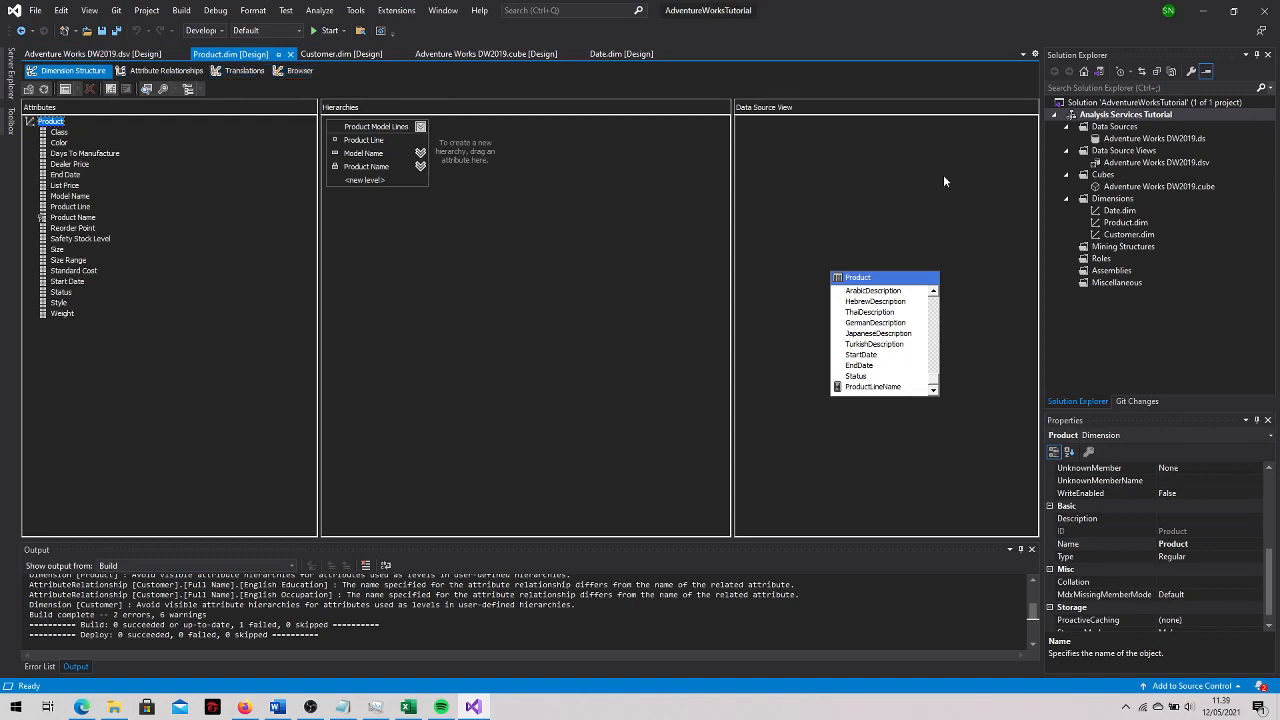
pyautogui.rightClick(1100, 114)
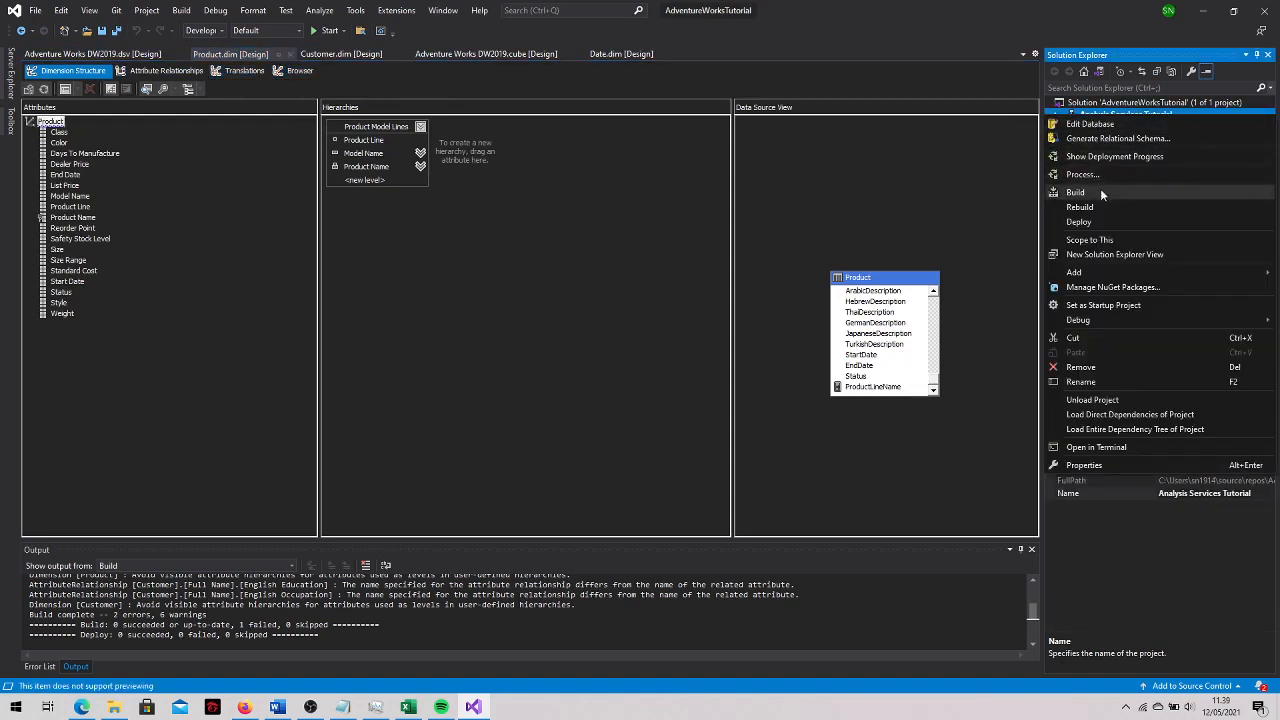
pyautogui.click(1100, 221)
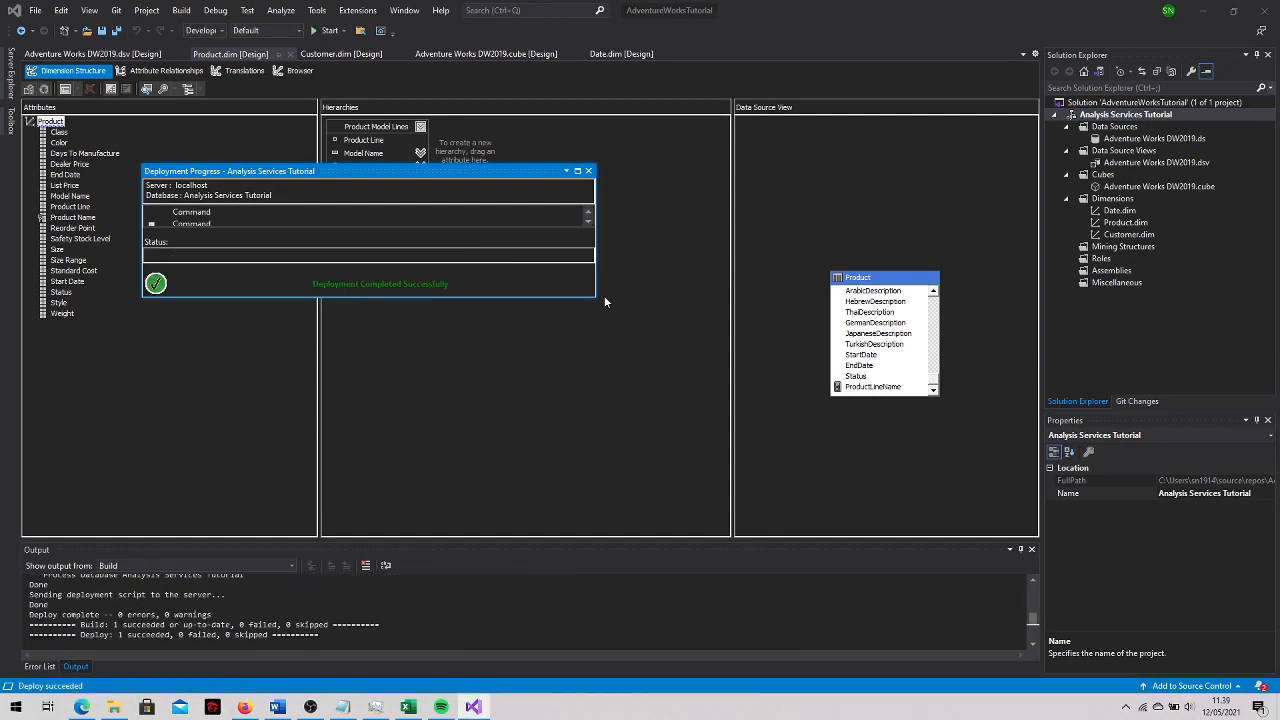
pyautogui.click(588, 171)
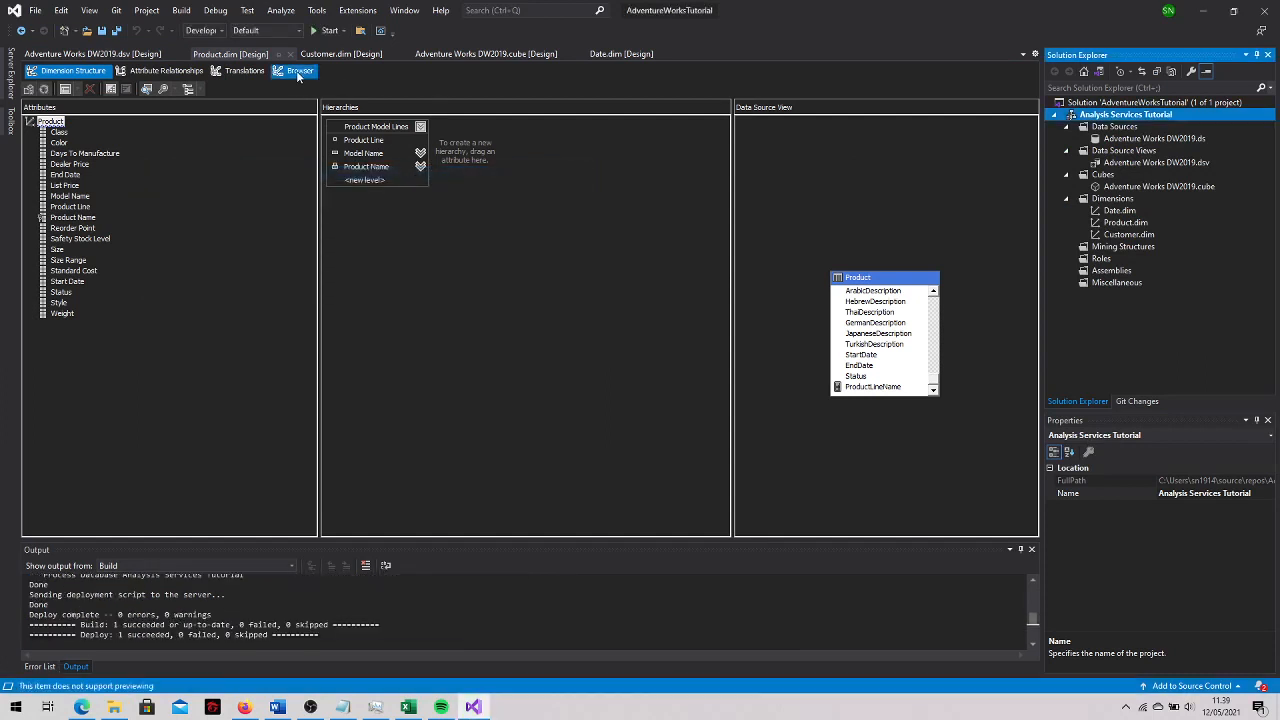
# Close and reopen the Product dimension's designer to reload its data, and show its member browser
pyautogui.click(297, 71)
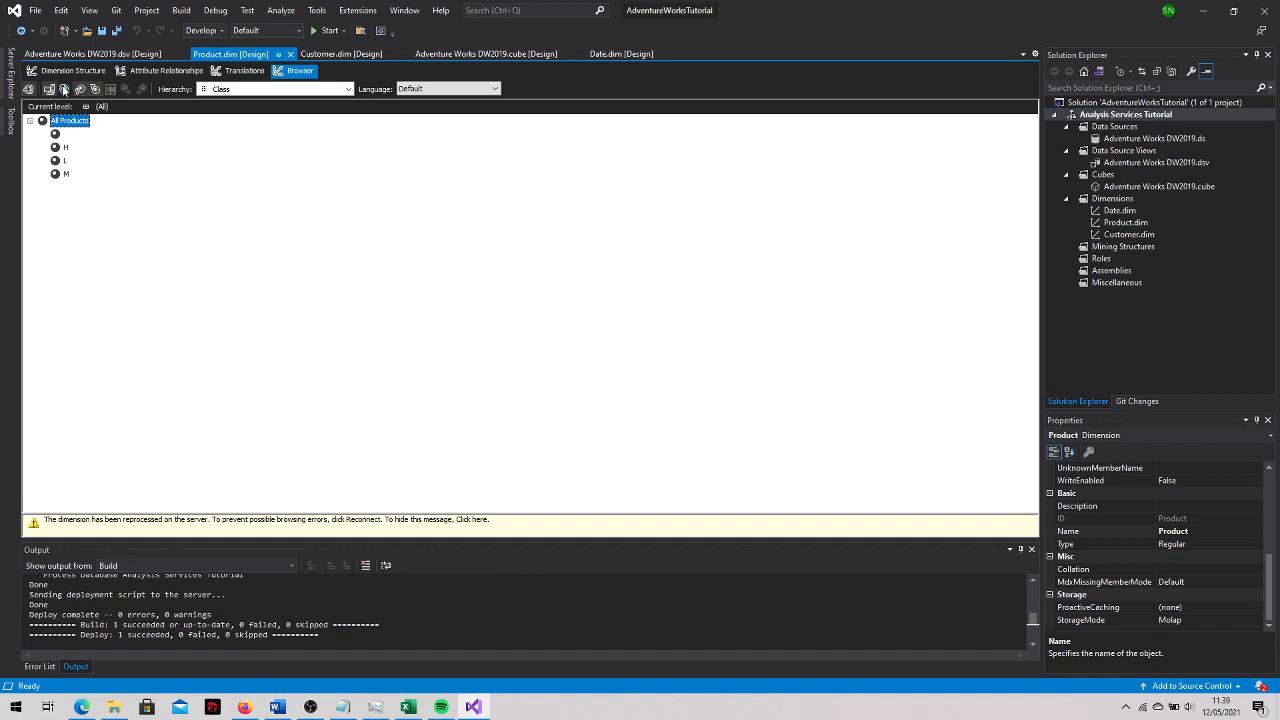
pyautogui.click(290, 54)
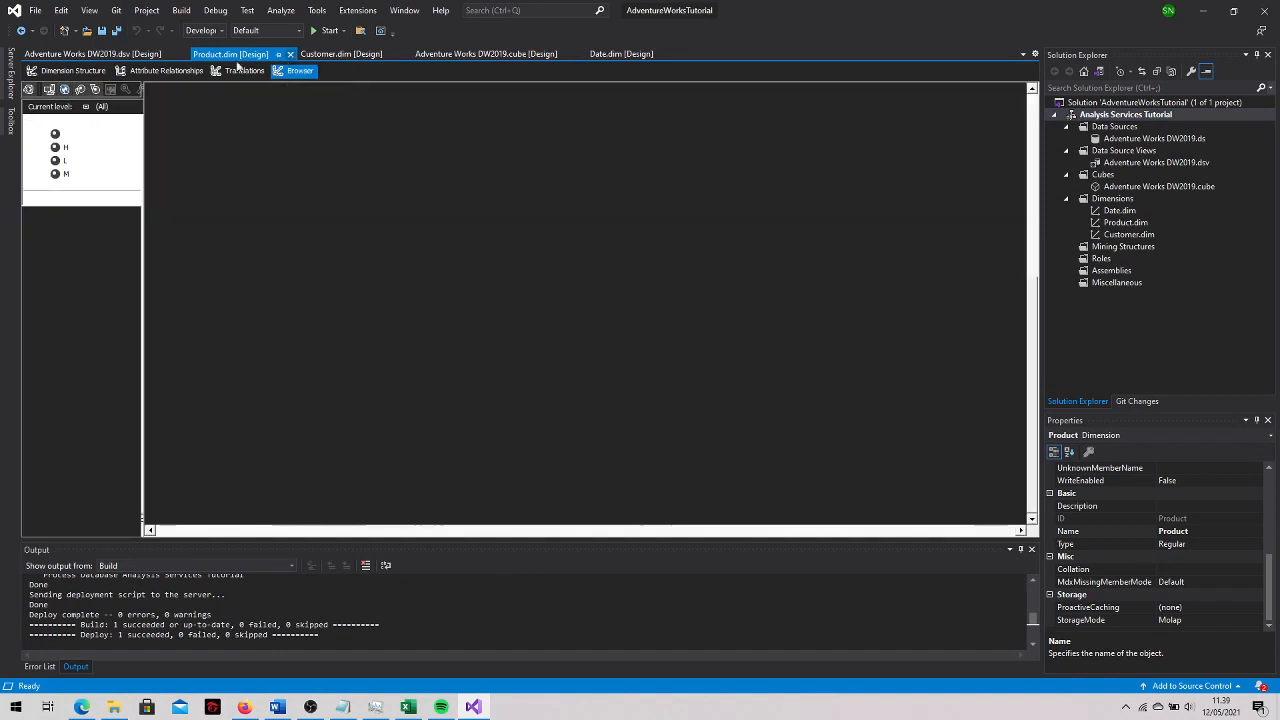
pyautogui.click(1135, 223)
pyautogui.doubleClick(1135, 222)
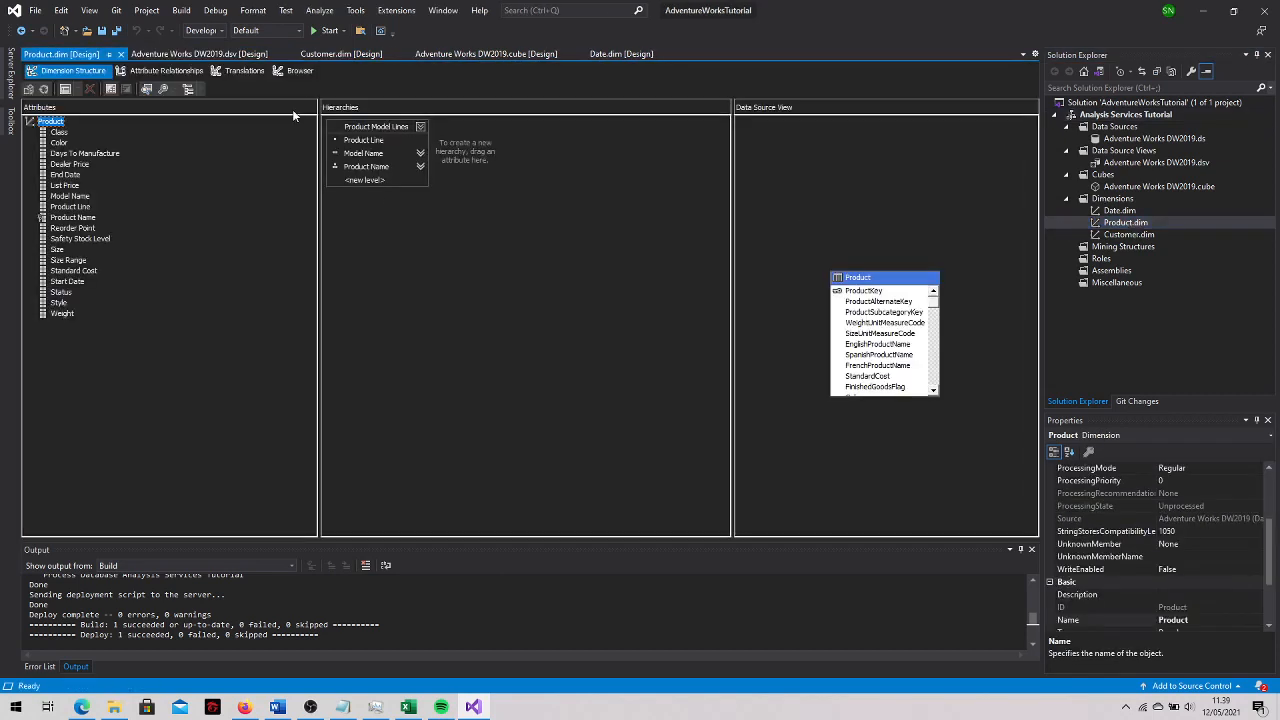
pyautogui.click(296, 70)
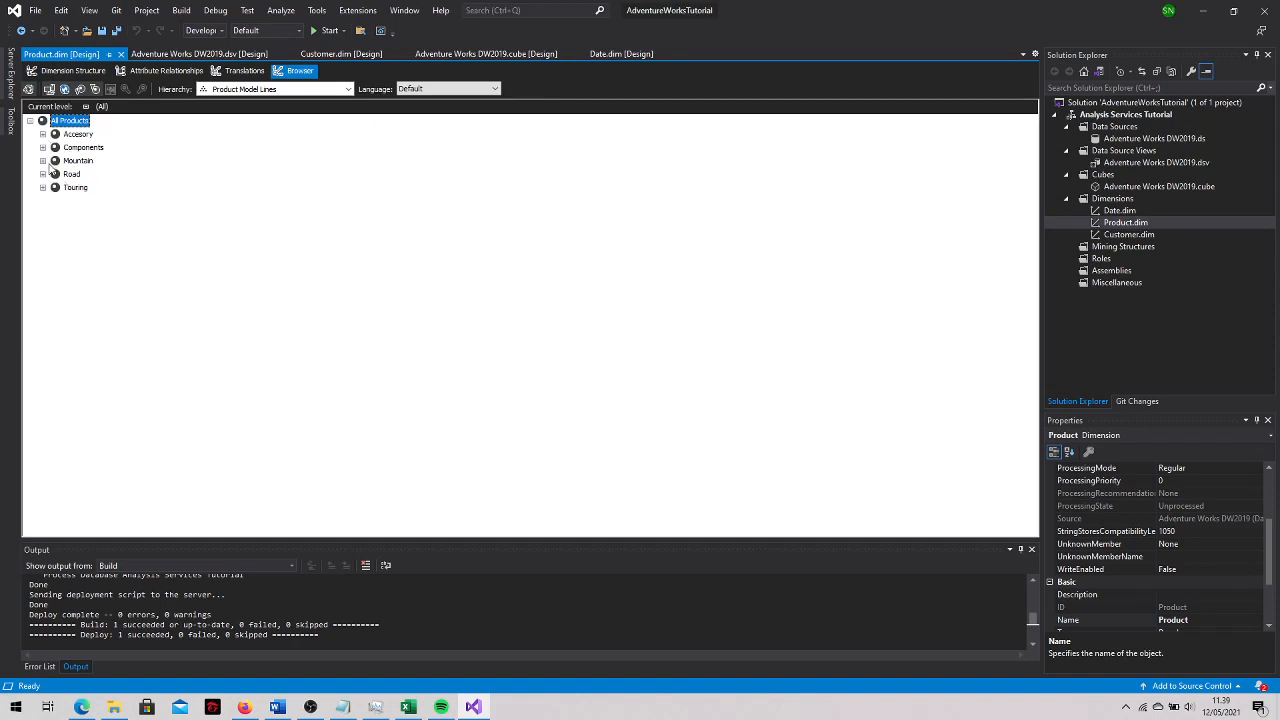
# Expand Mountain and its Full-Finger Gloves model in the Product Model Lines hierarchy to inspect the product names
pyautogui.click(43, 161)
pyautogui.click(44, 121)
pyautogui.click(43, 161)
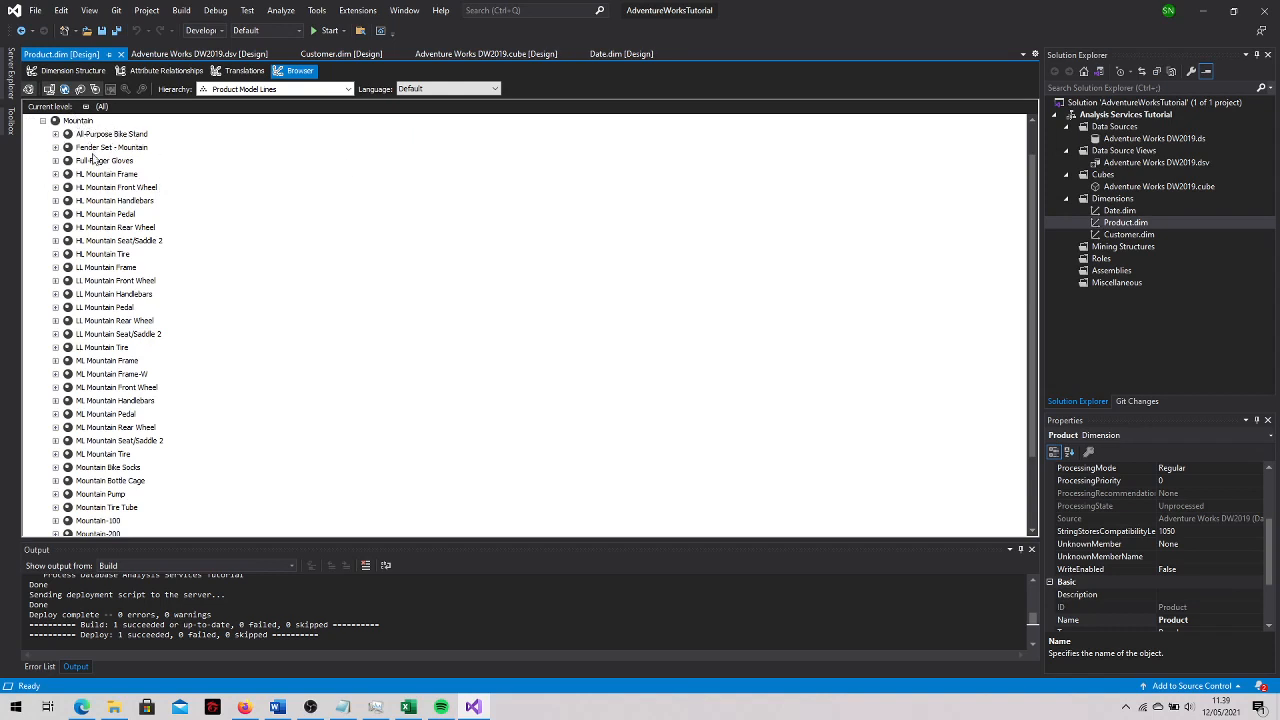
pyautogui.click(56, 161)
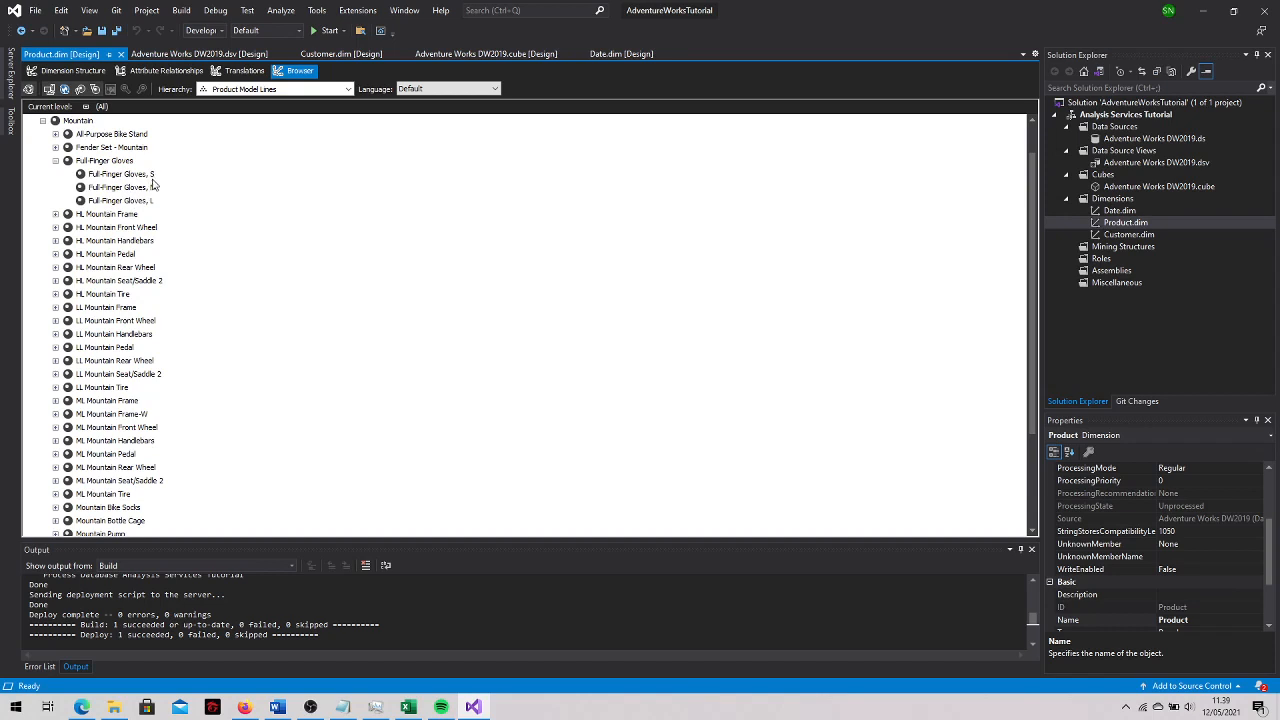
# Reconnect the Adventure Works DW2019 cube browser and examine the Product dimension's Financial, History and Stocking folders
pyautogui.click(509, 54)
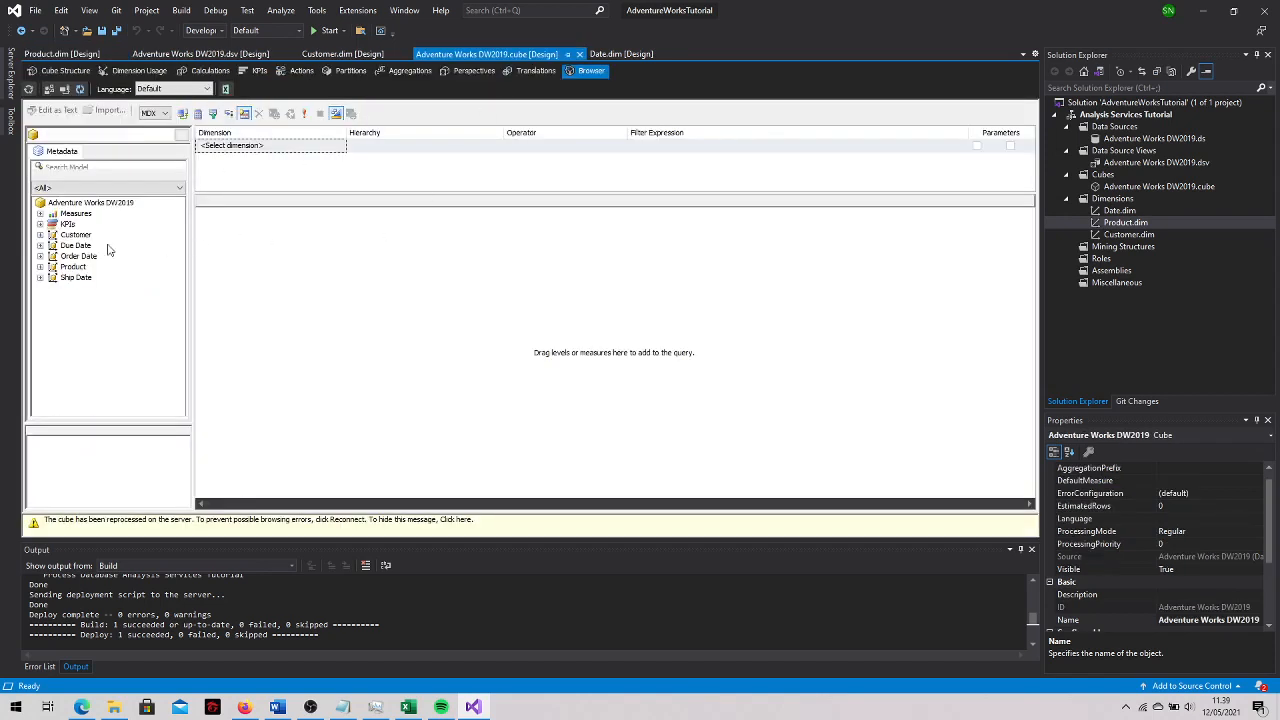
pyautogui.click(40, 267)
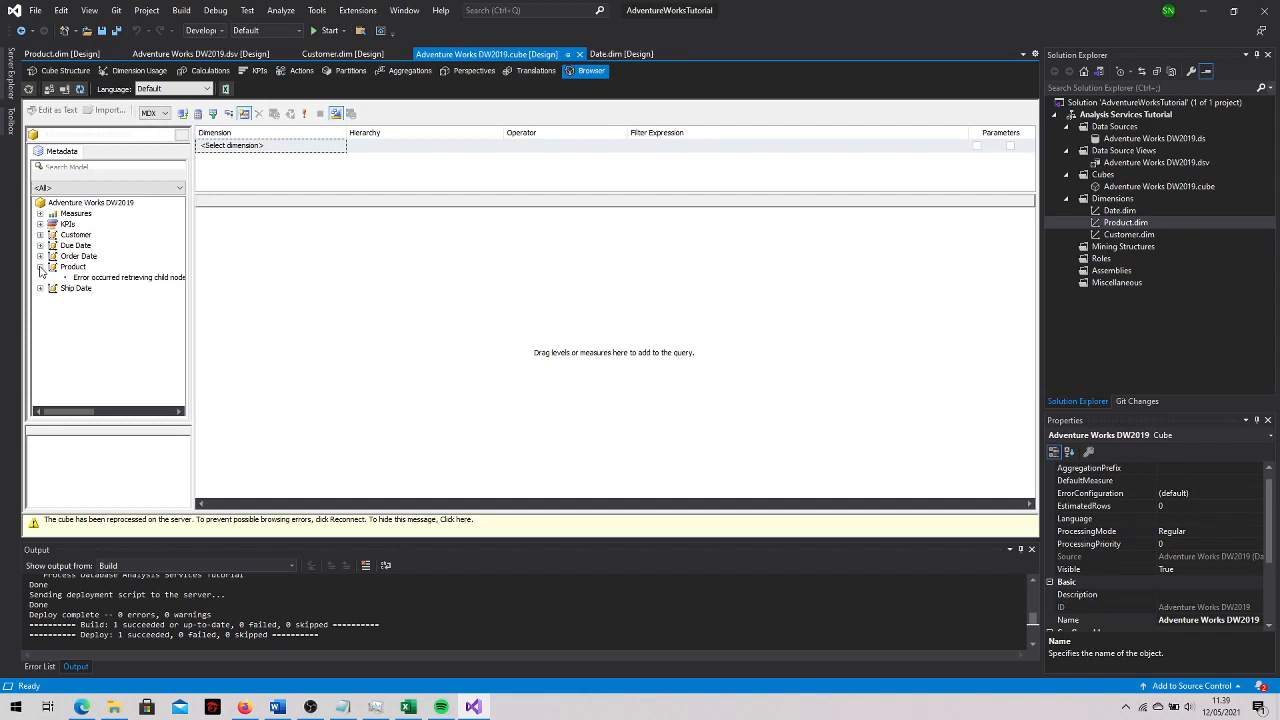
pyautogui.click(80, 89)
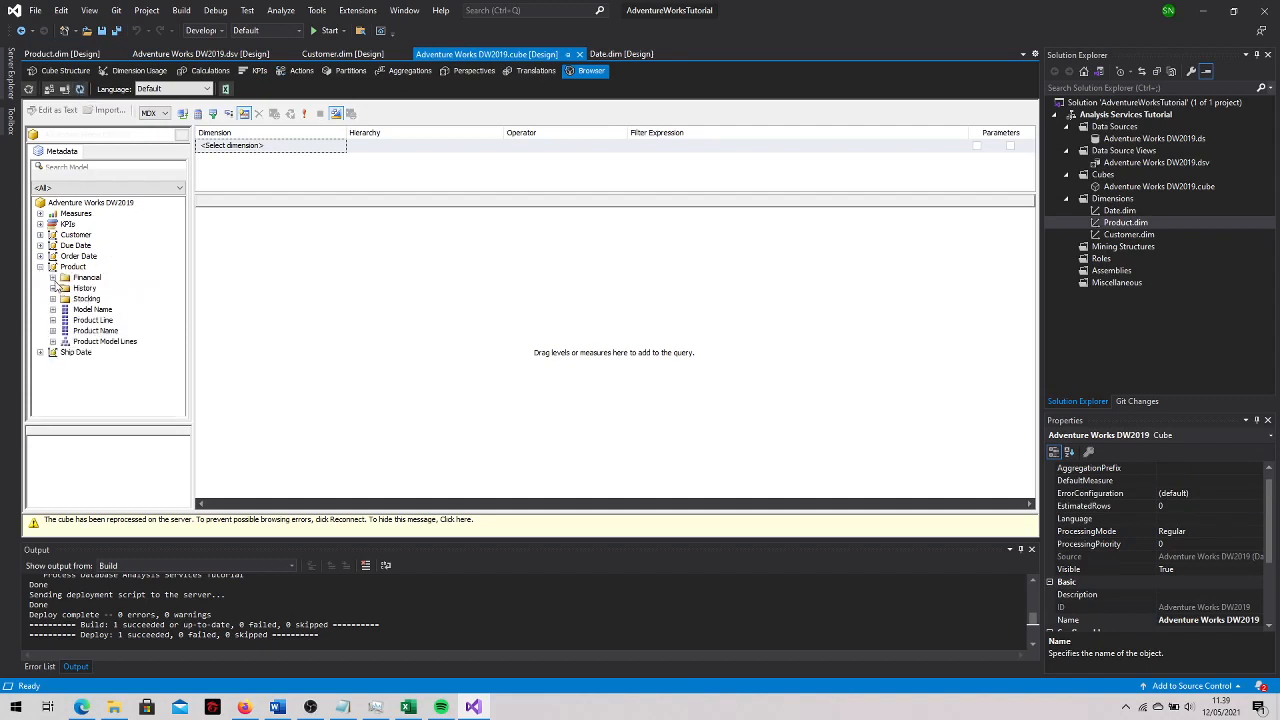
pyautogui.click(53, 277)
pyautogui.click(53, 320)
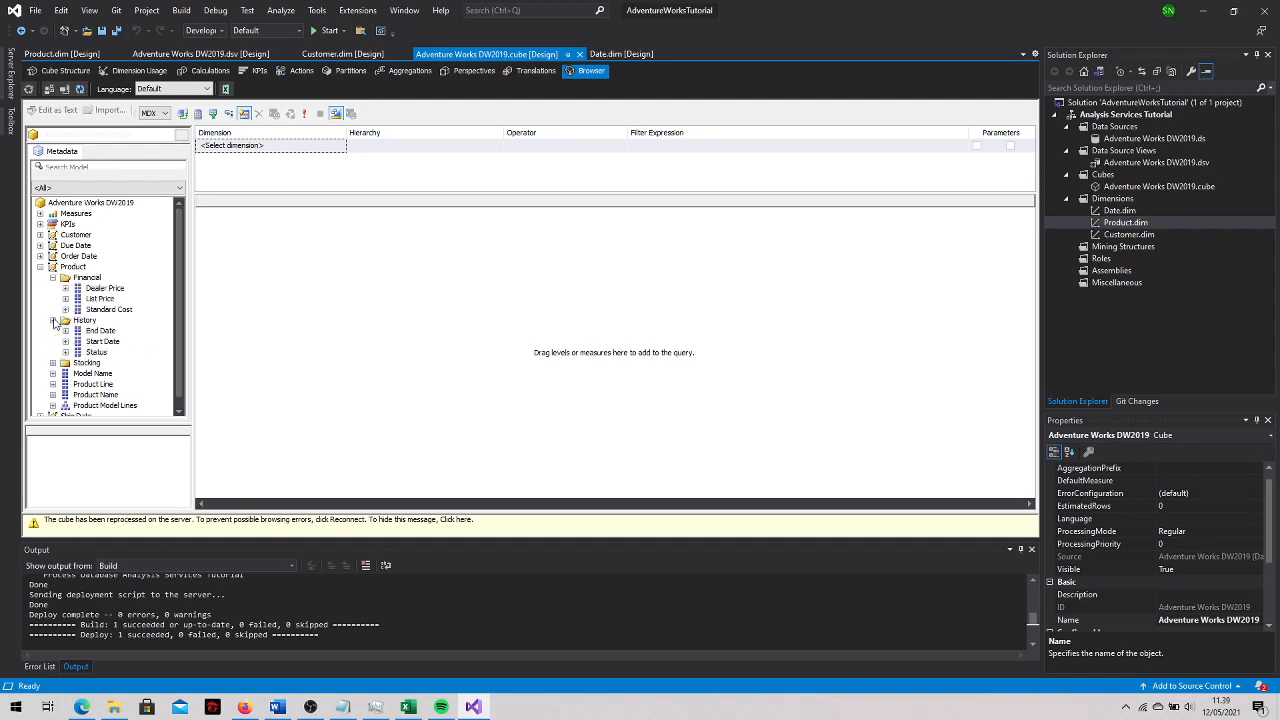
pyautogui.click(53, 363)
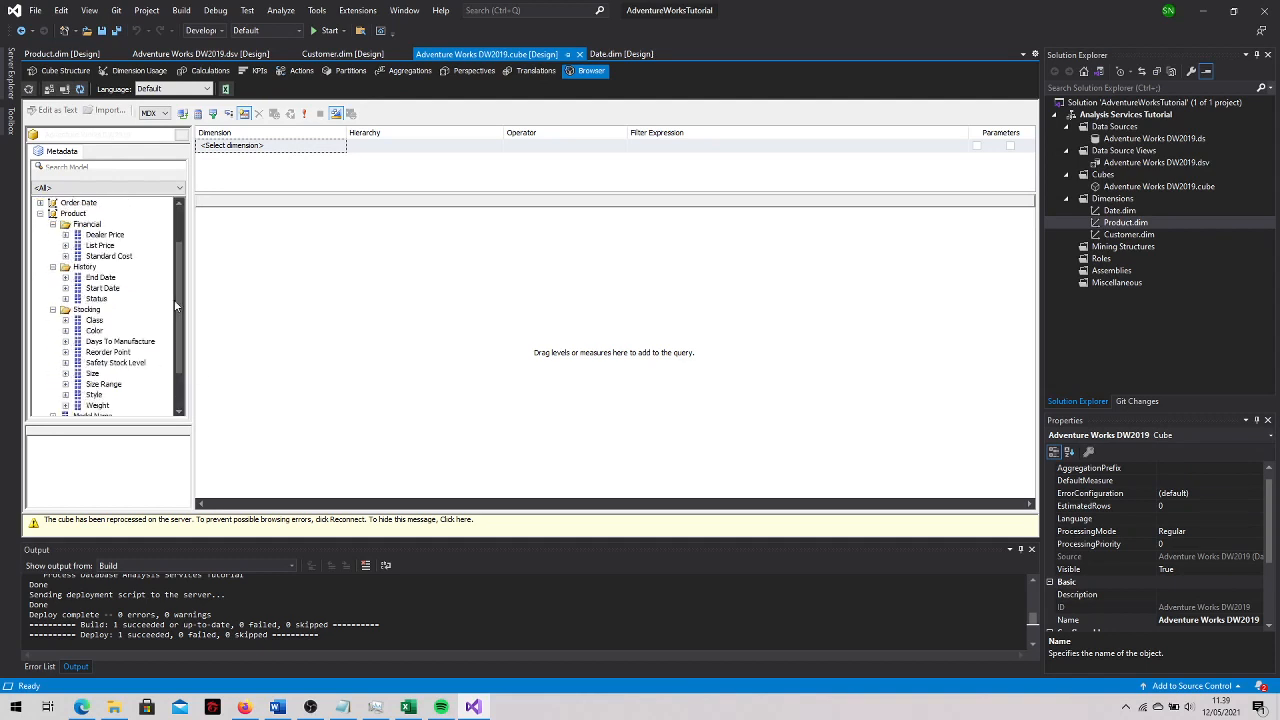
pyautogui.moveTo(174, 299); pyautogui.dragTo(172, 266)
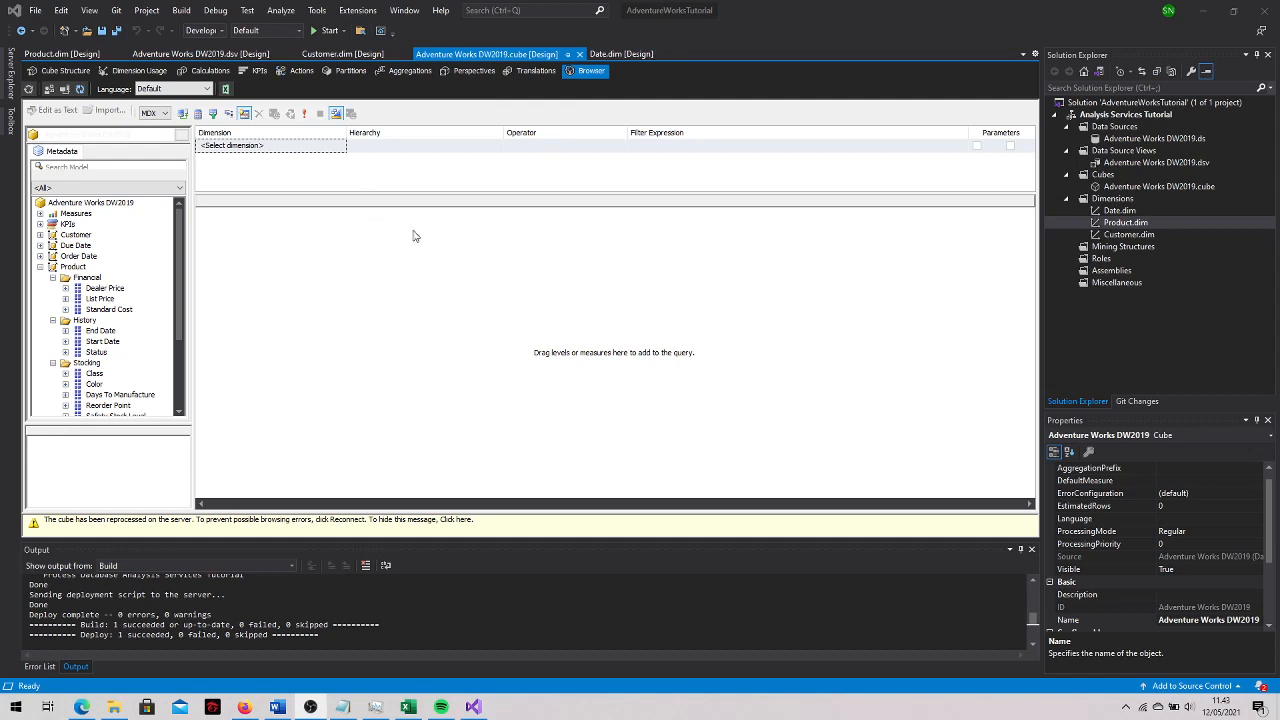
# Open the Date dimension and examine its attributes and the members of the Calendar Quarter hierarchy
pyautogui.doubleClick(1122, 211)
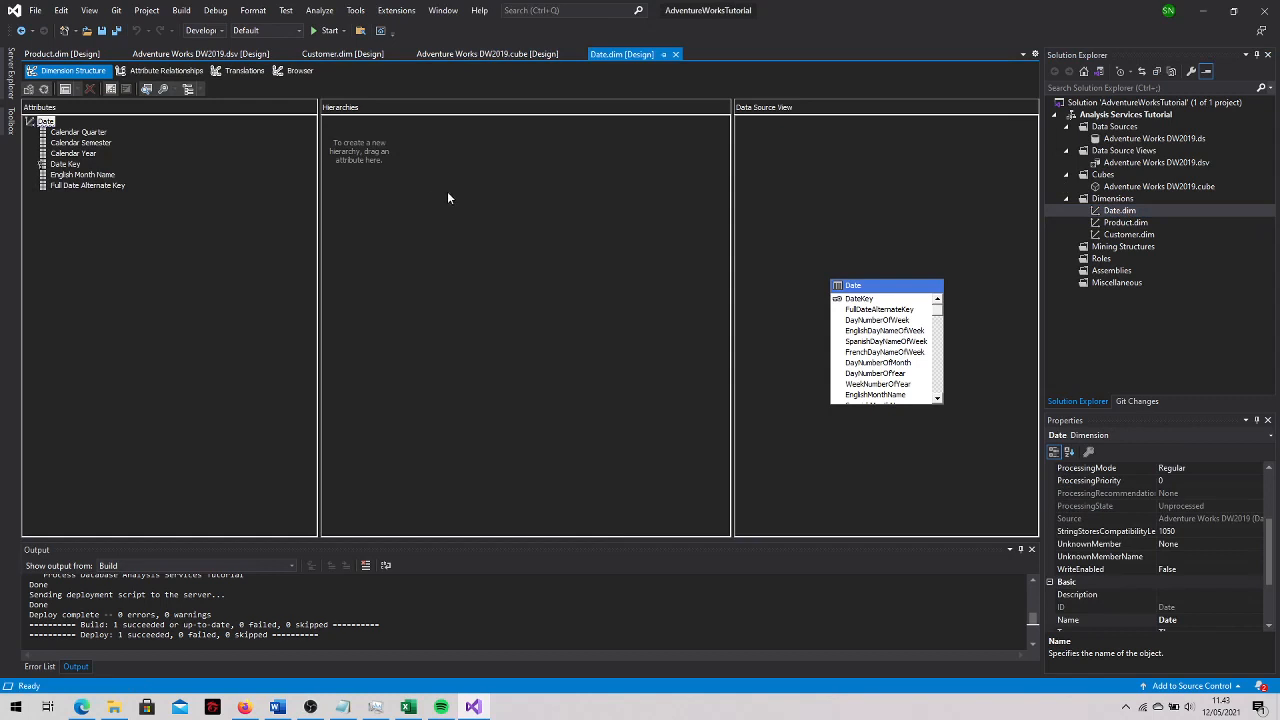
pyautogui.click(303, 71)
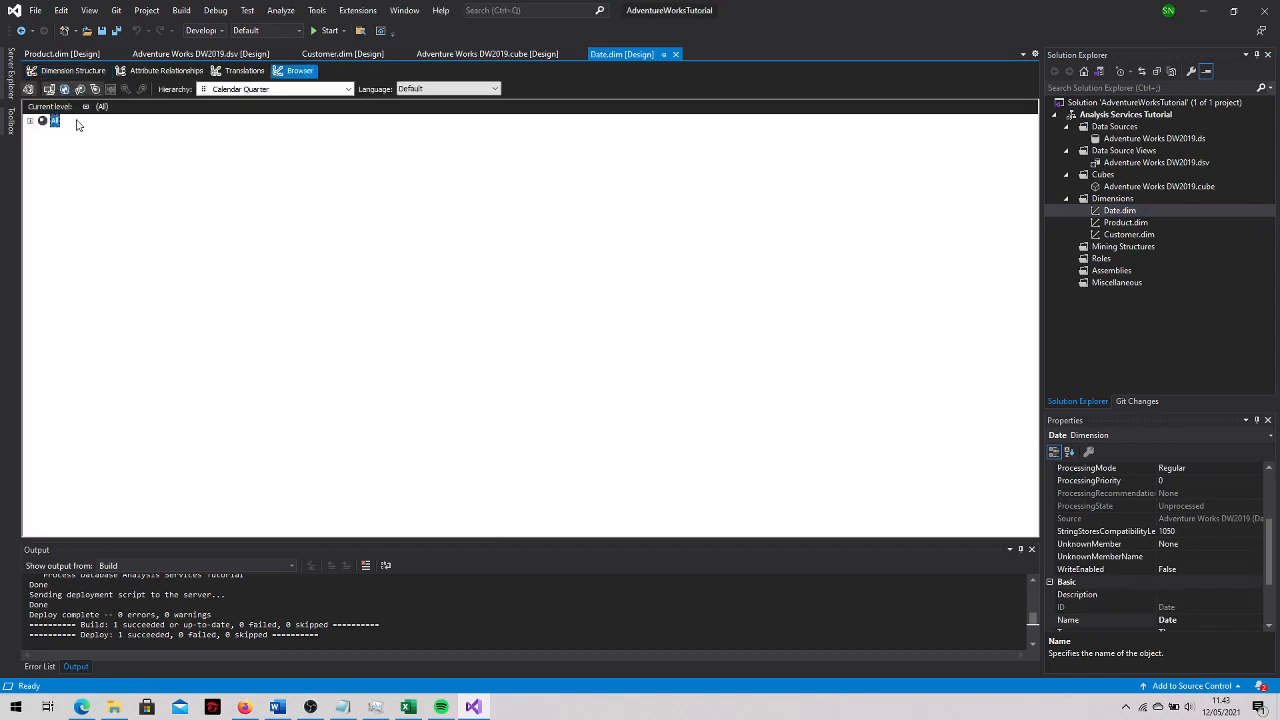
pyautogui.click(30, 121)
pyautogui.click(68, 70)
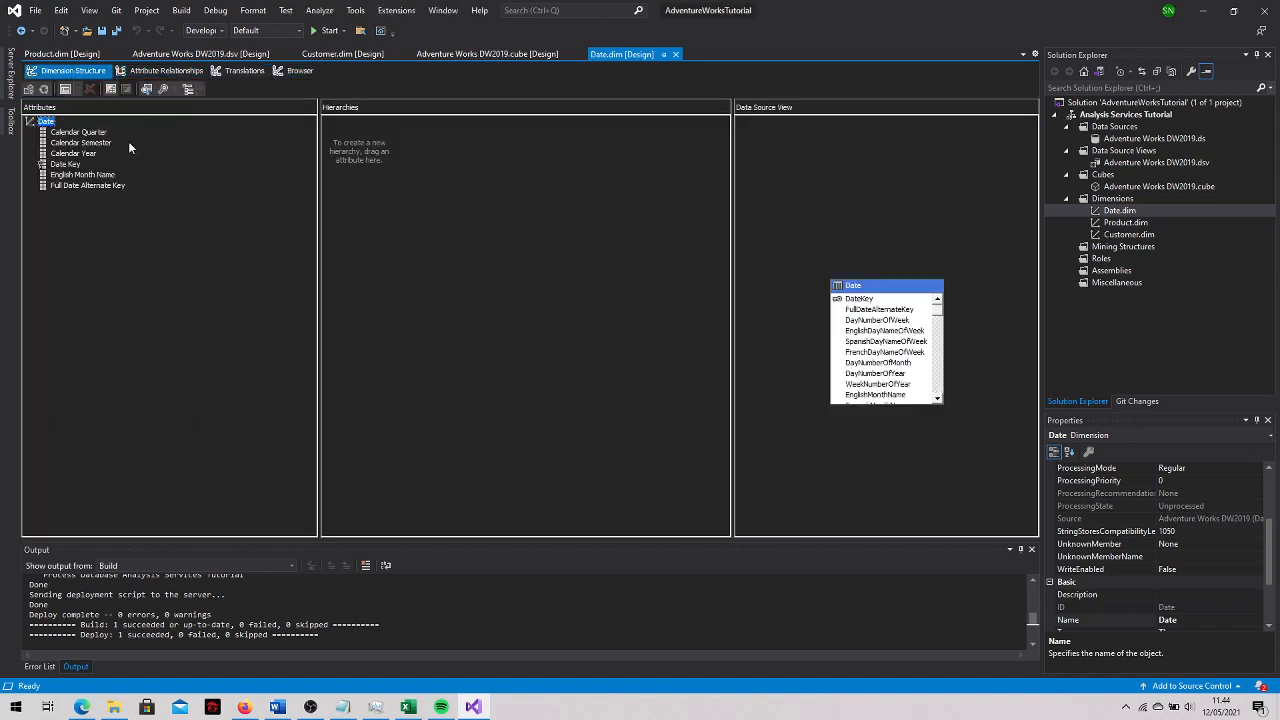
pyautogui.click(303, 71)
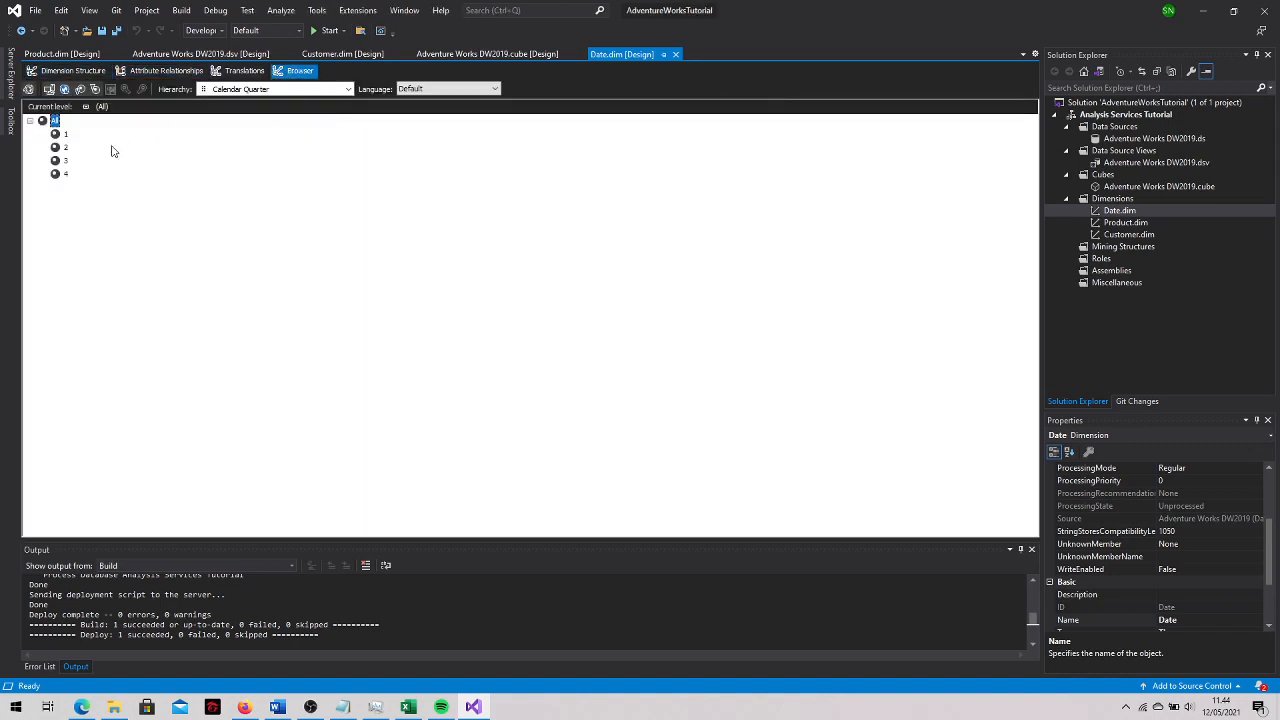
# Start a named calculation called SimpleDate on the Date table of the Adventure Works DW2019 data source view
pyautogui.click(95, 72)
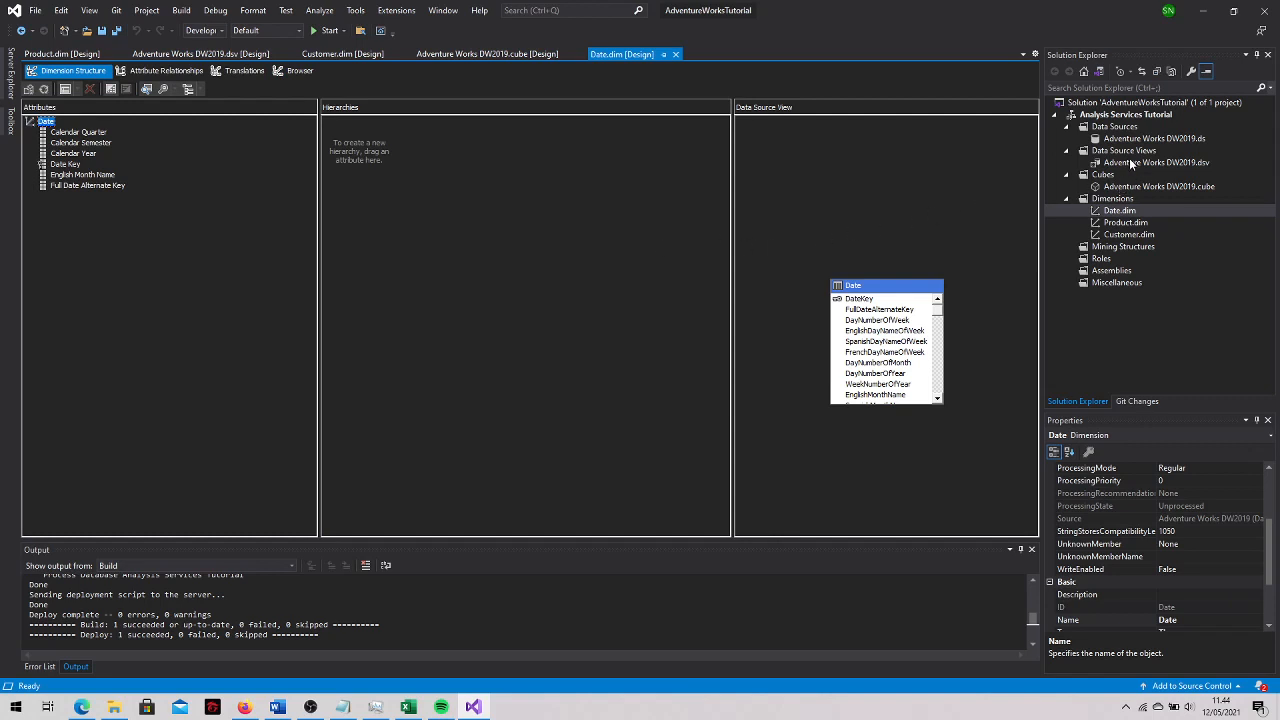
pyautogui.doubleClick(1088, 163)
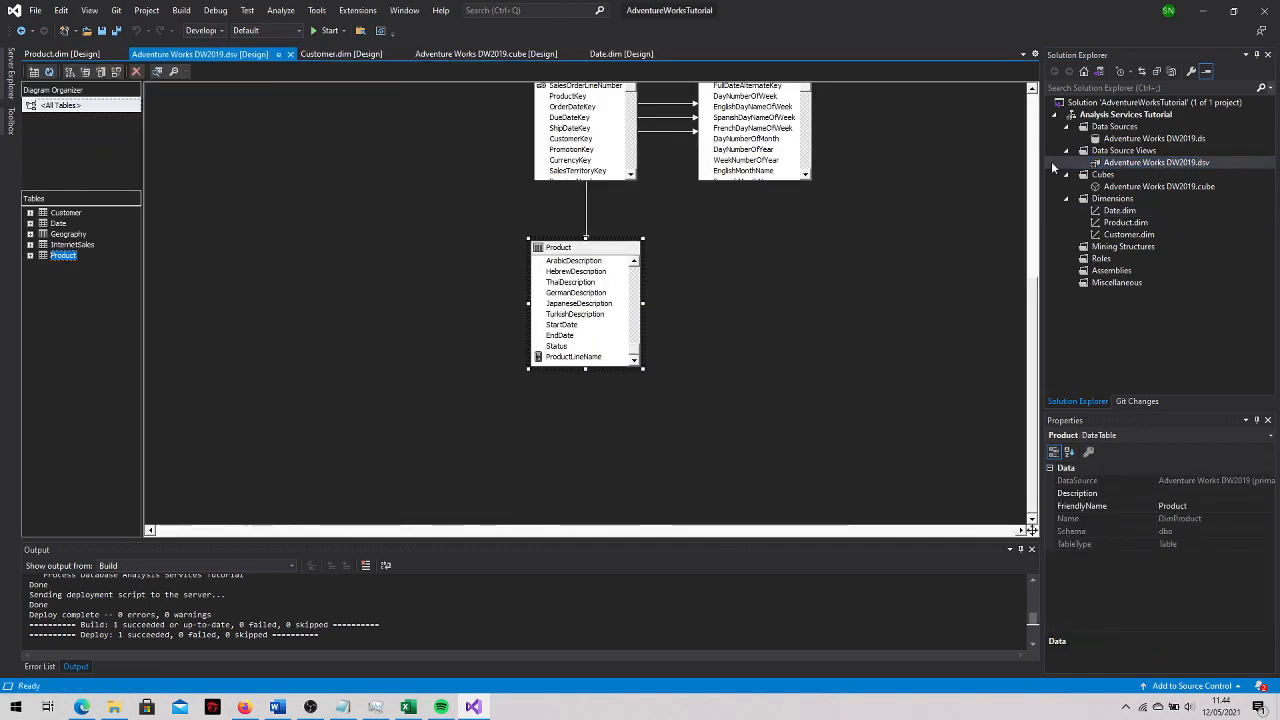
pyautogui.click(59, 223)
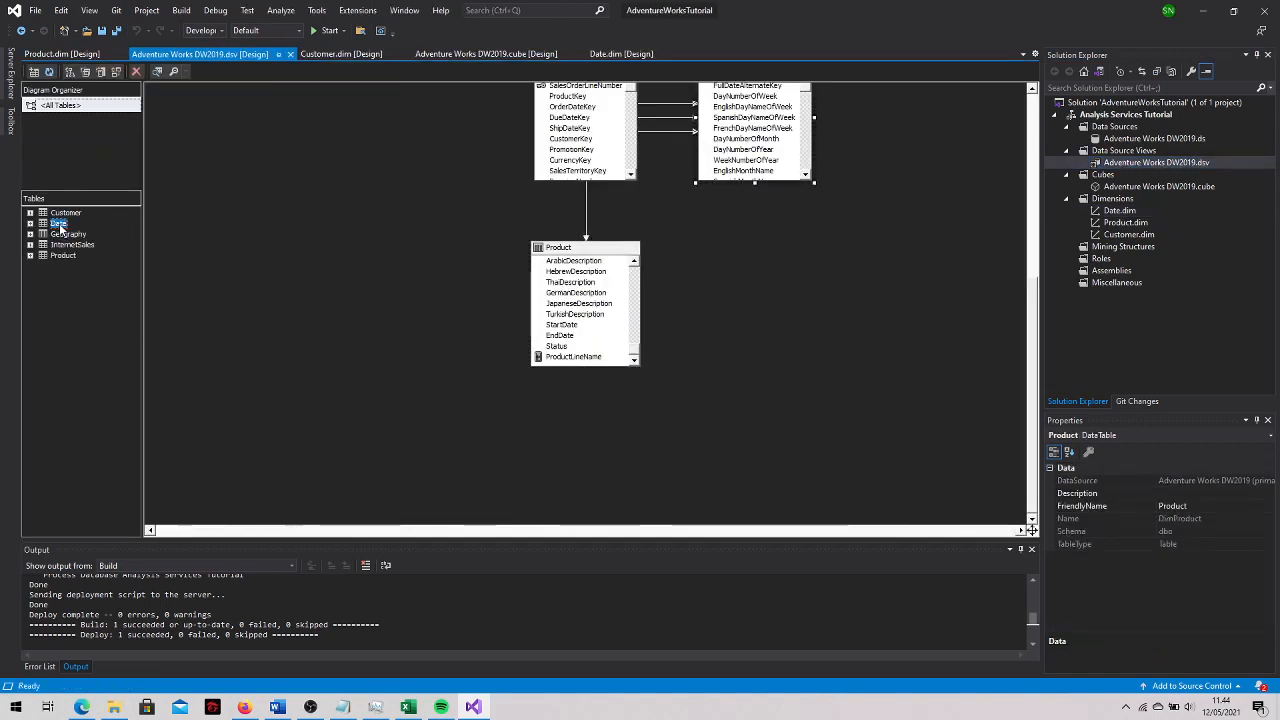
pyautogui.rightClick(59, 223)
pyautogui.click(95, 234)
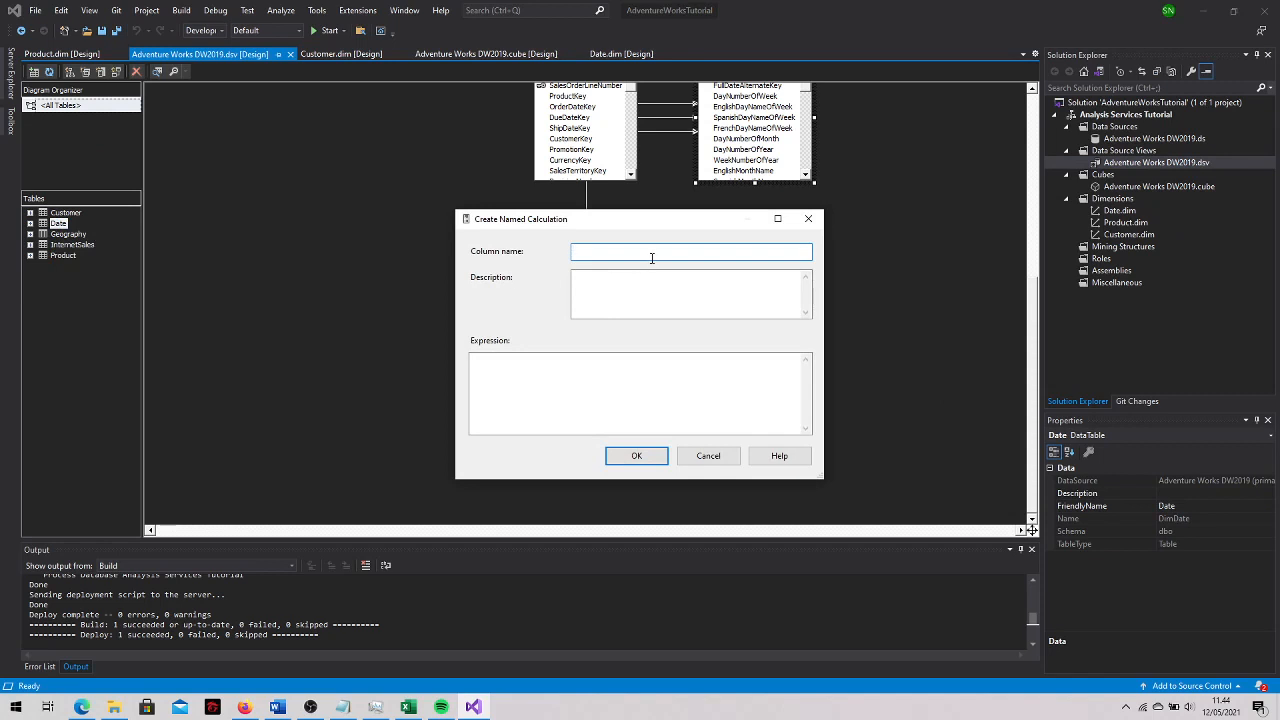
pyautogui.write('SimpleDate')
pyautogui.press('Tab')
pyautogui.press('Tab')
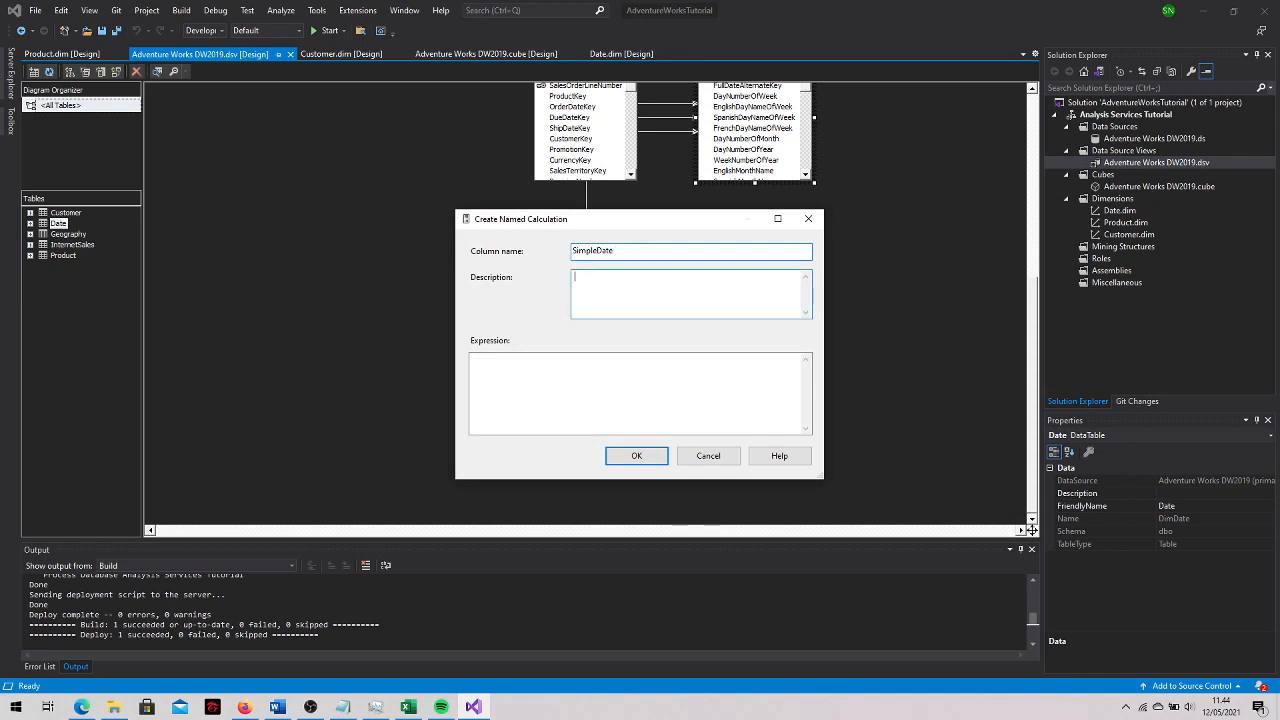
# Create the calculation with expression DATENAME(mm, FullDateAlternateKey) + ' ' + DATENAME(dd, FullDateAlternateKey) + ', ' + DATENAME(yy, FullDateAlternateKey)
pyautogui.write('D')
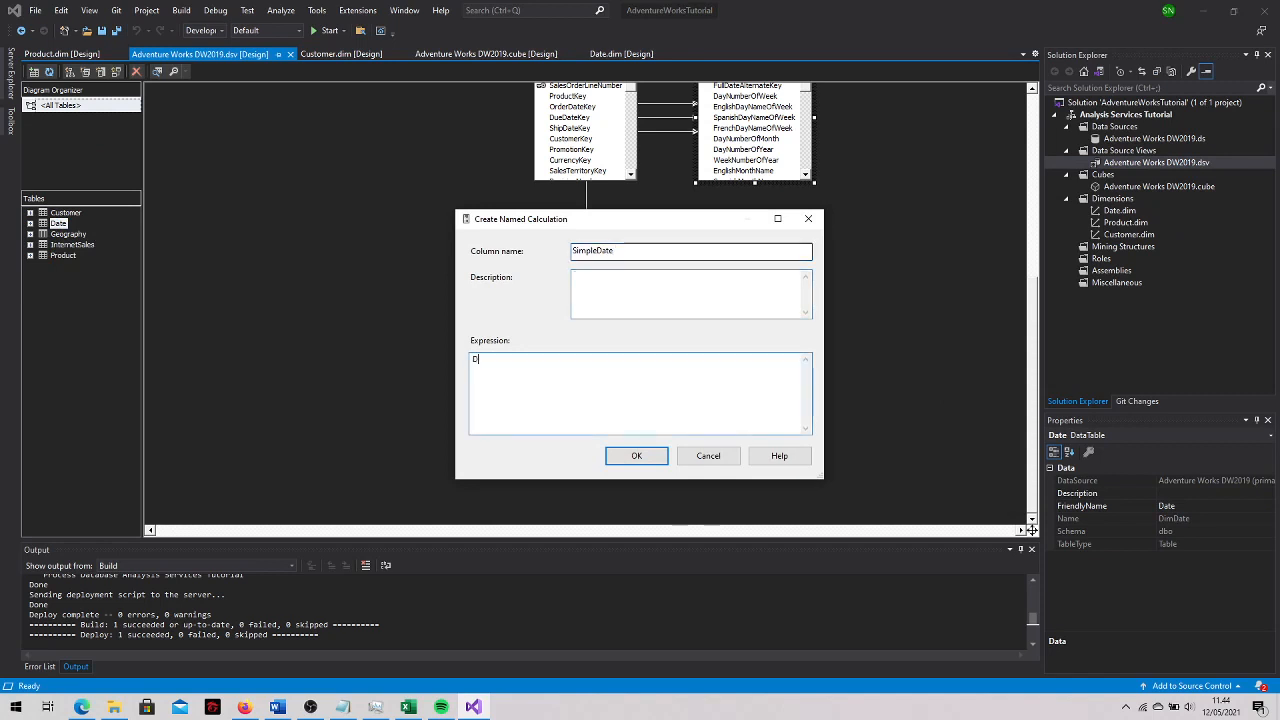
pyautogui.write('ATENAME(mm, FullDateAlte')
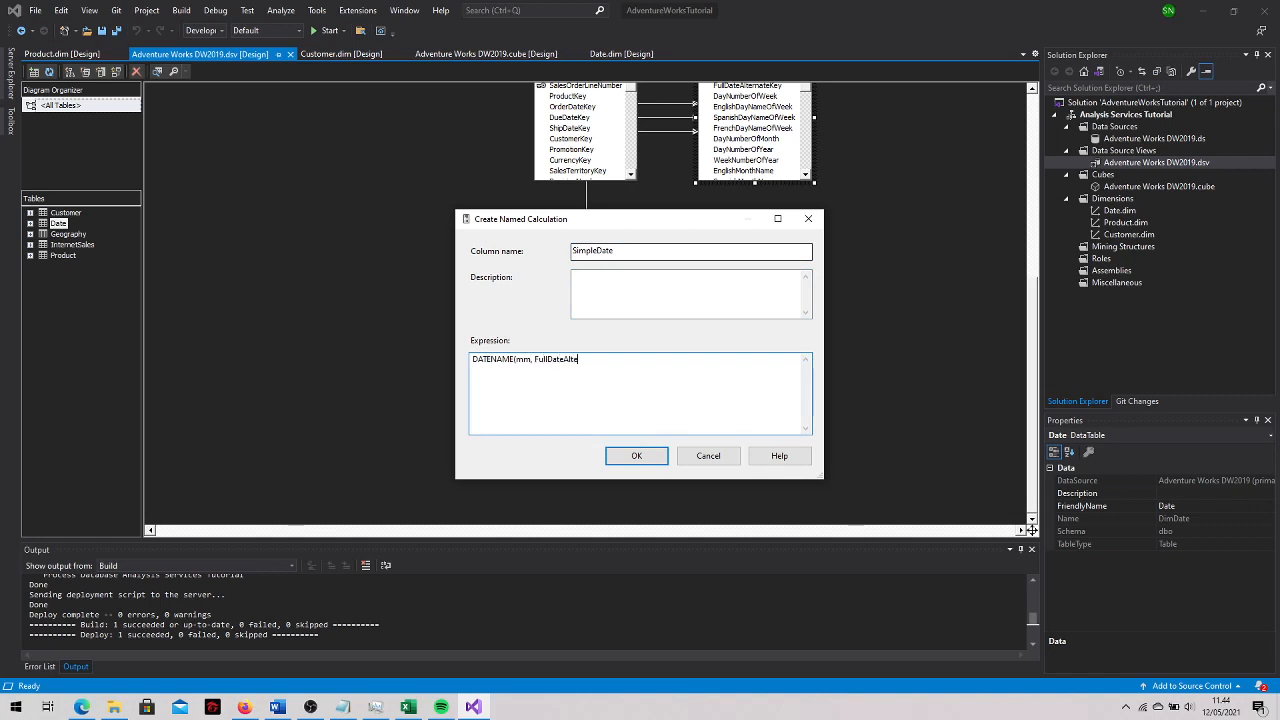
pyautogui.write("rnateKey) + ' ' + Datename(")
pyautogui.press('BackSpace')
pyautogui.press('BackSpace')
pyautogui.press('BackSpace')
pyautogui.press('BackSpace')
pyautogui.press('BackSpace')
pyautogui.press('BackSpace')
pyautogui.press('BackSpace')
pyautogui.press('BackSpace')
pyautogui.write('DATENAME(dd, FullDateAlternateKey) +')
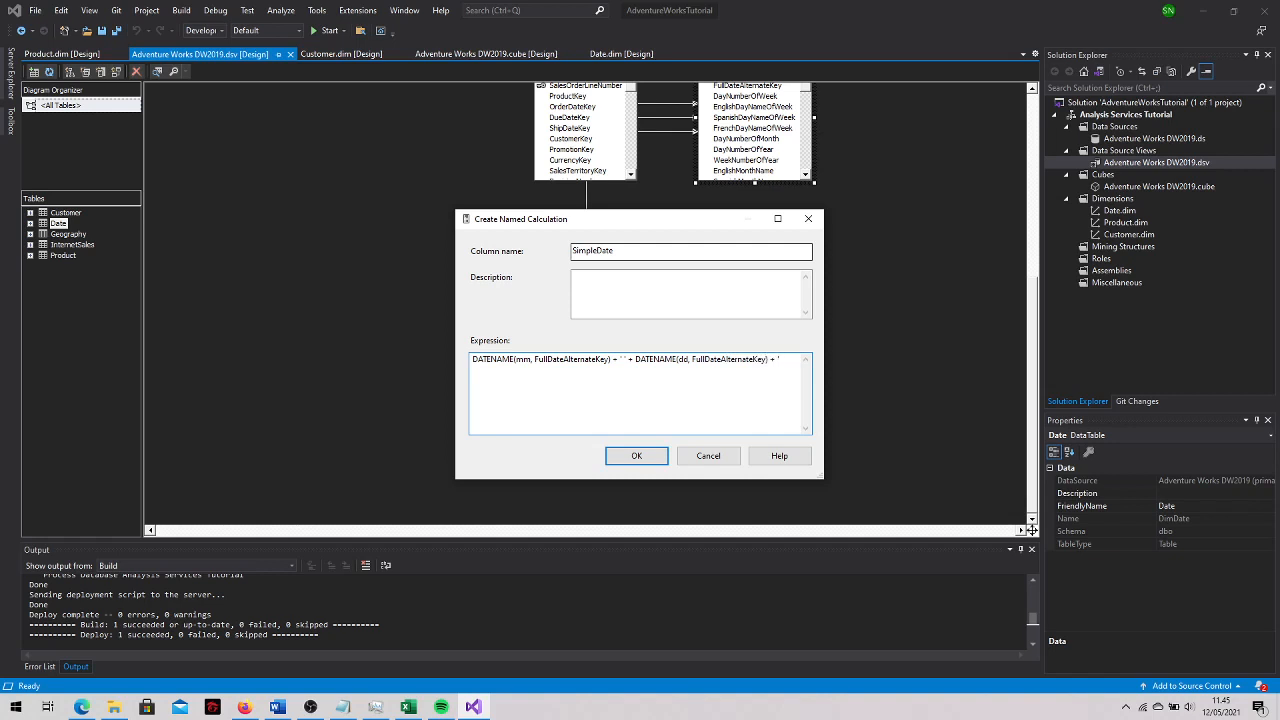
pyautogui.write("', ' + DATENAME(yy, FullDateAlternateKey)")
pyautogui.click(658, 460)
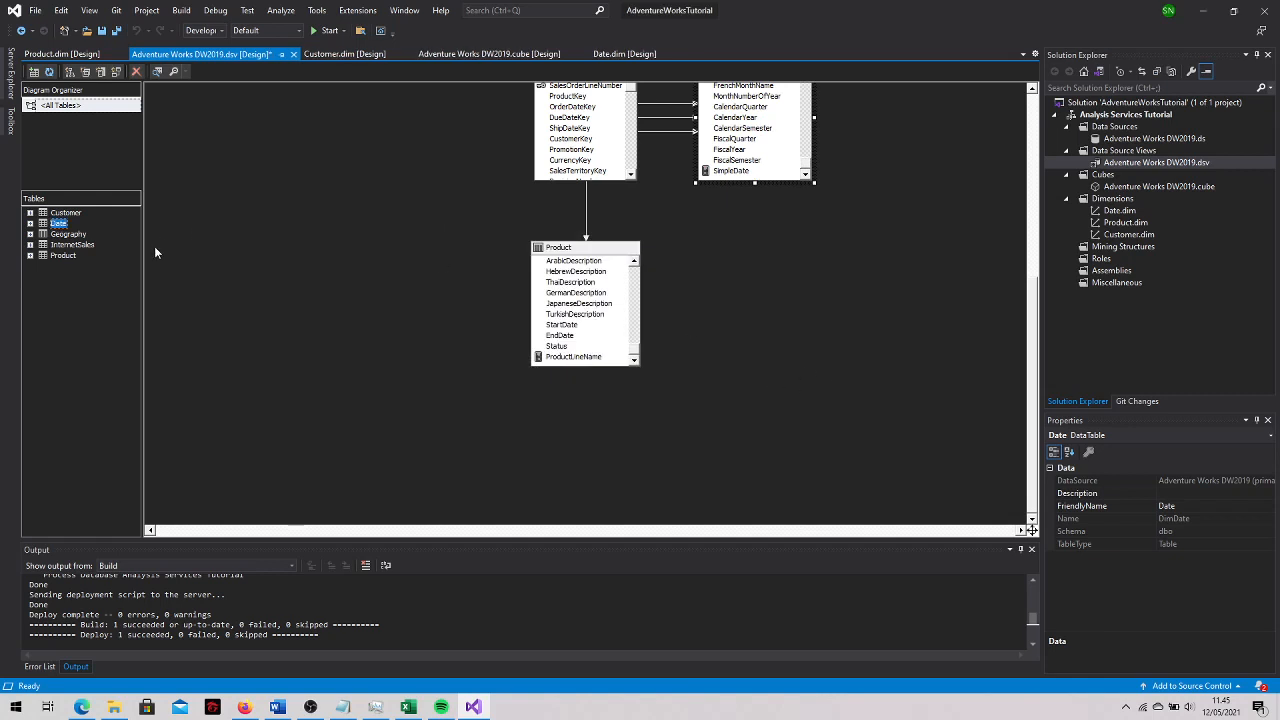
# Explore the Date table's data and inspect the values in its SimpleDate column
pyautogui.rightClick(63, 224)
pyautogui.click(116, 296)
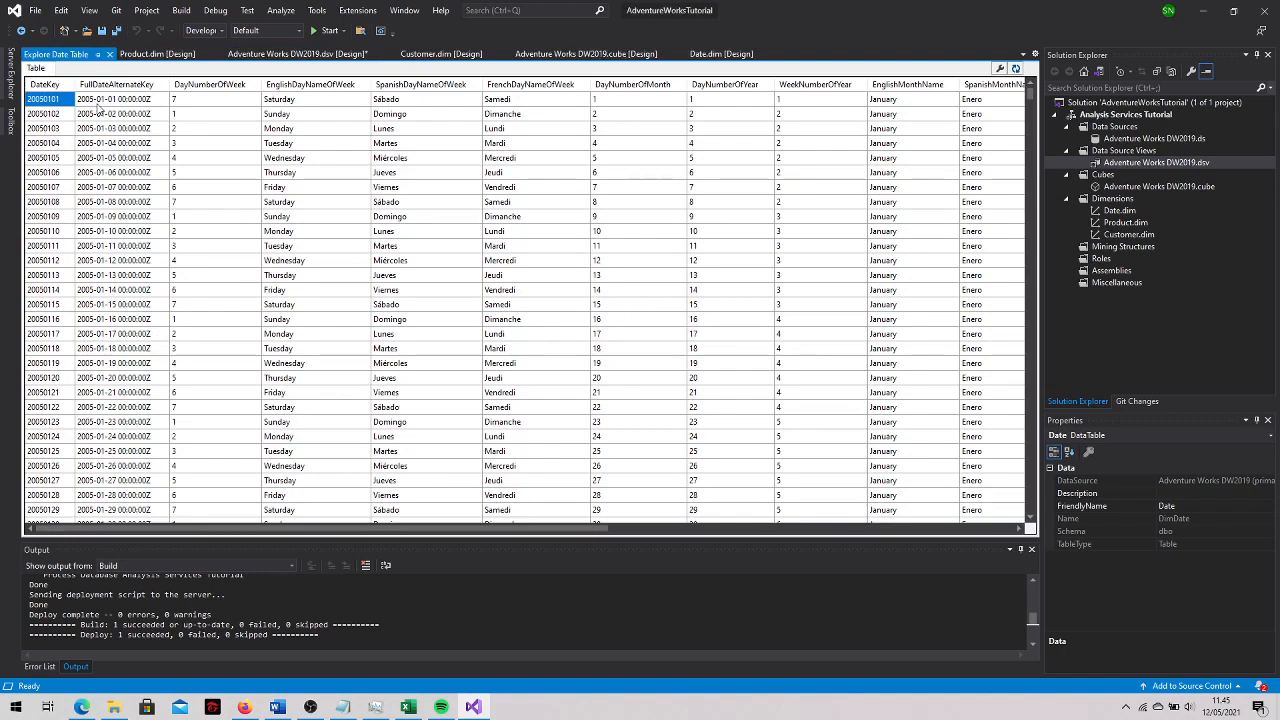
pyautogui.moveTo(549, 537); pyautogui.dragTo(964, 538)
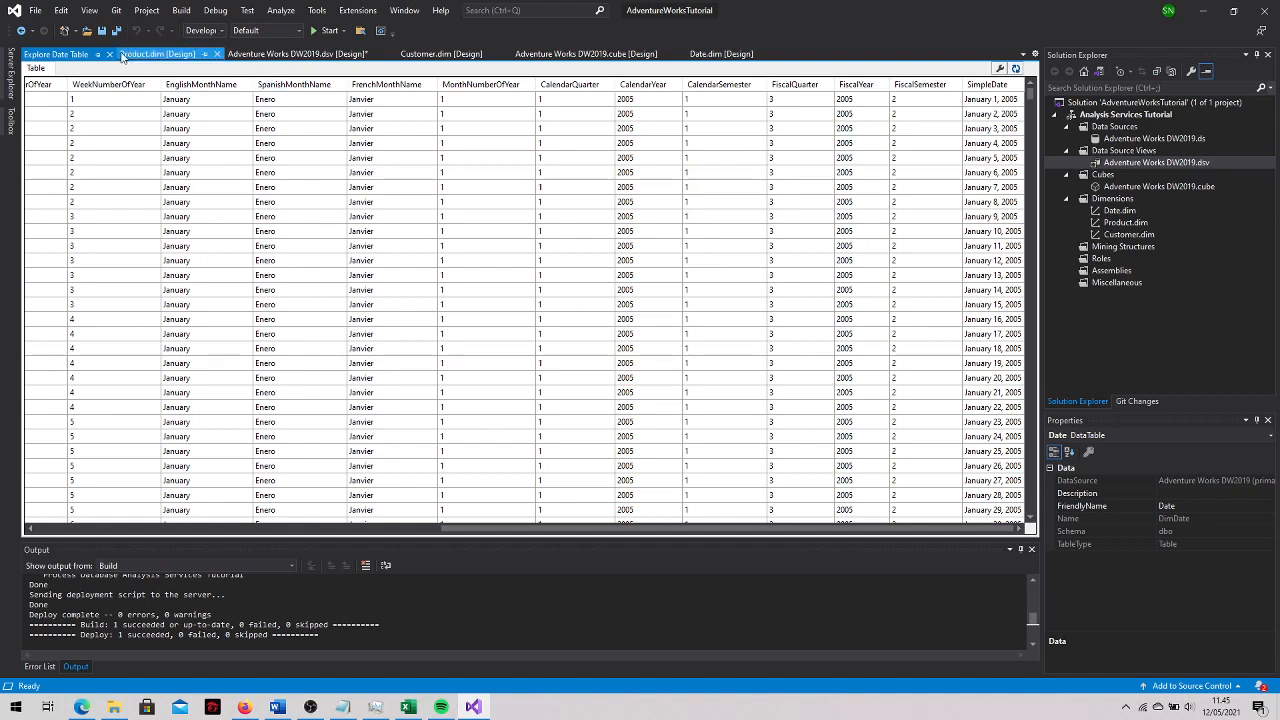
# Set the NameColumn of the Date dimension's Date Key attribute to SimpleDate and save all files
pyautogui.click(720, 54)
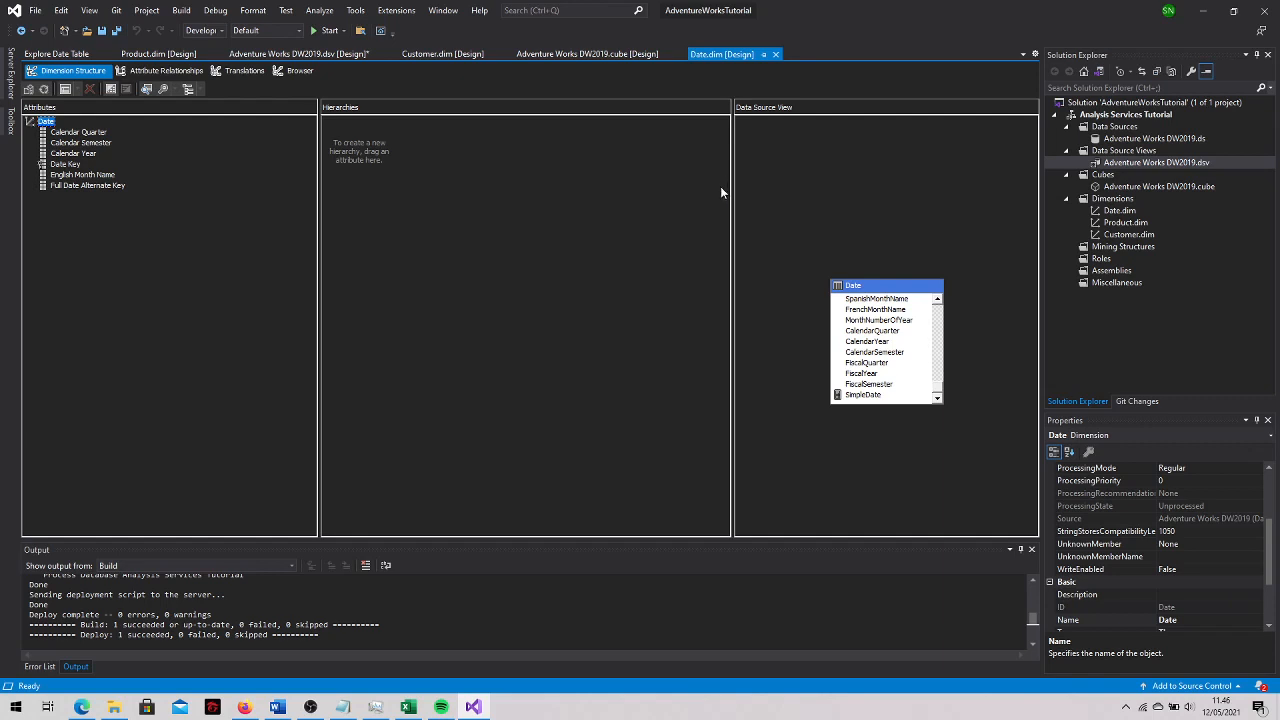
pyautogui.click(66, 164)
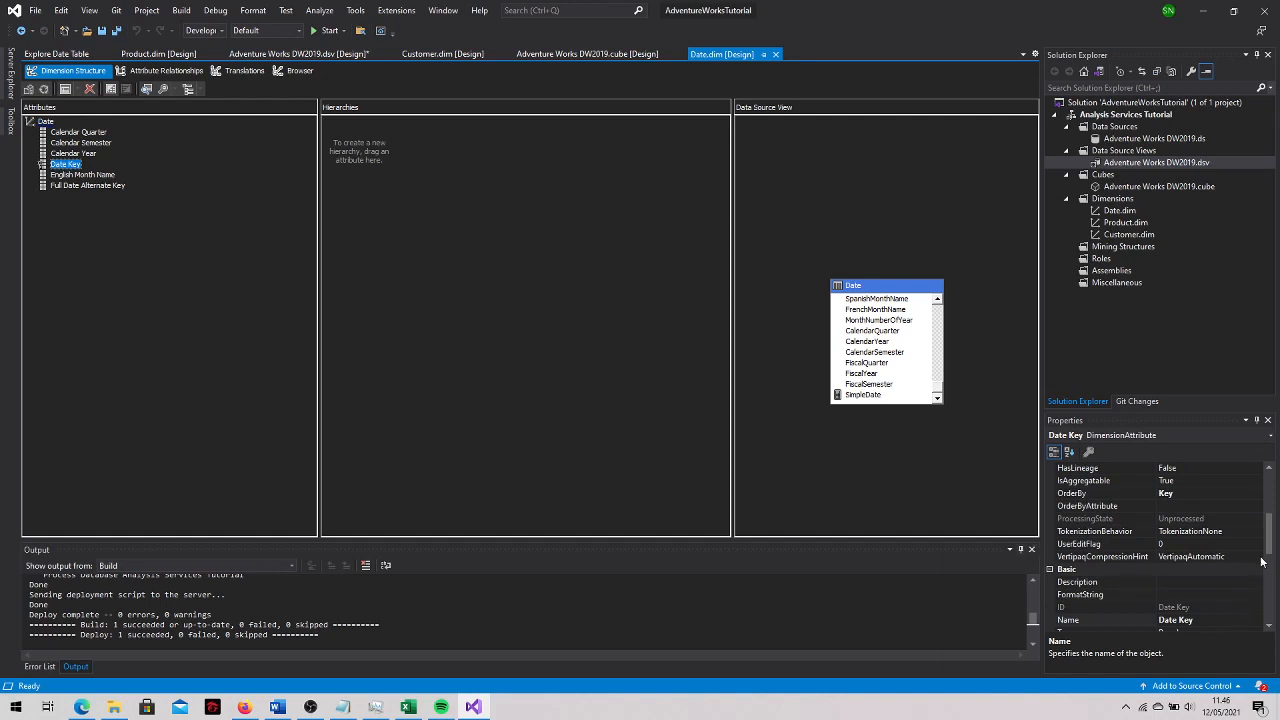
pyautogui.moveTo(1268, 535); pyautogui.dragTo(1251, 605)
pyautogui.click(1220, 594)
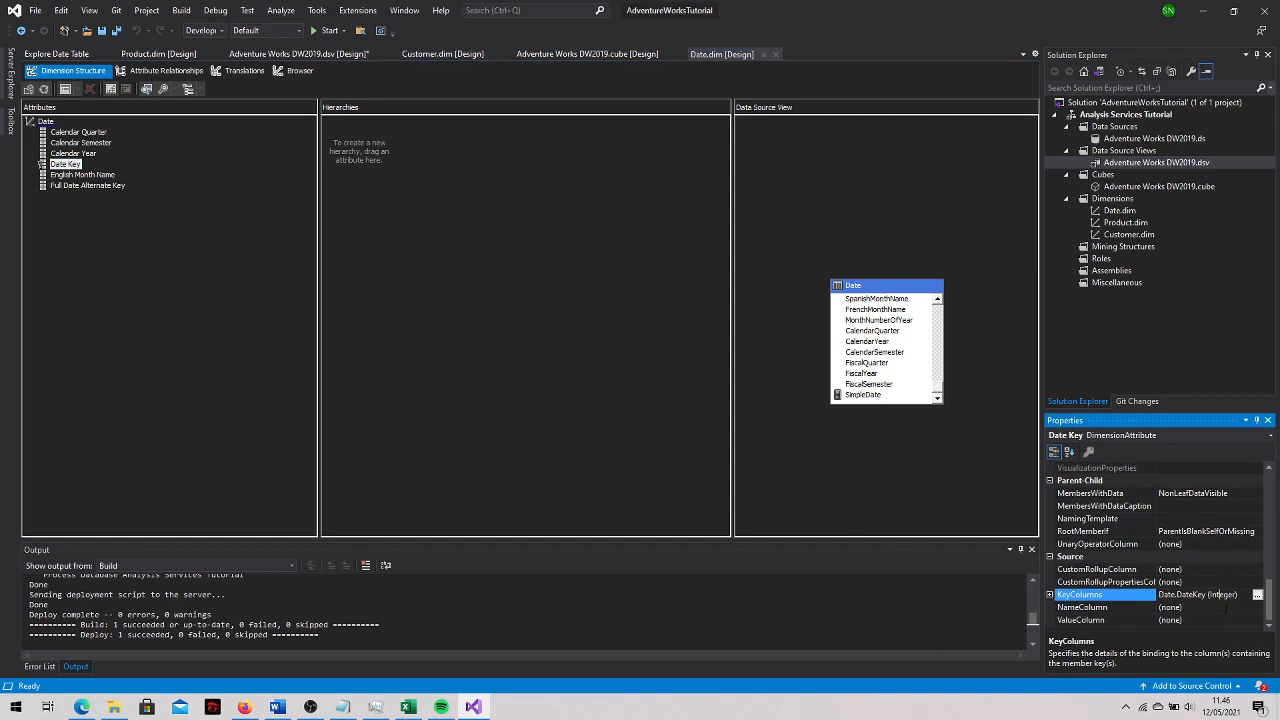
pyautogui.click(1220, 607)
pyautogui.click(1258, 607)
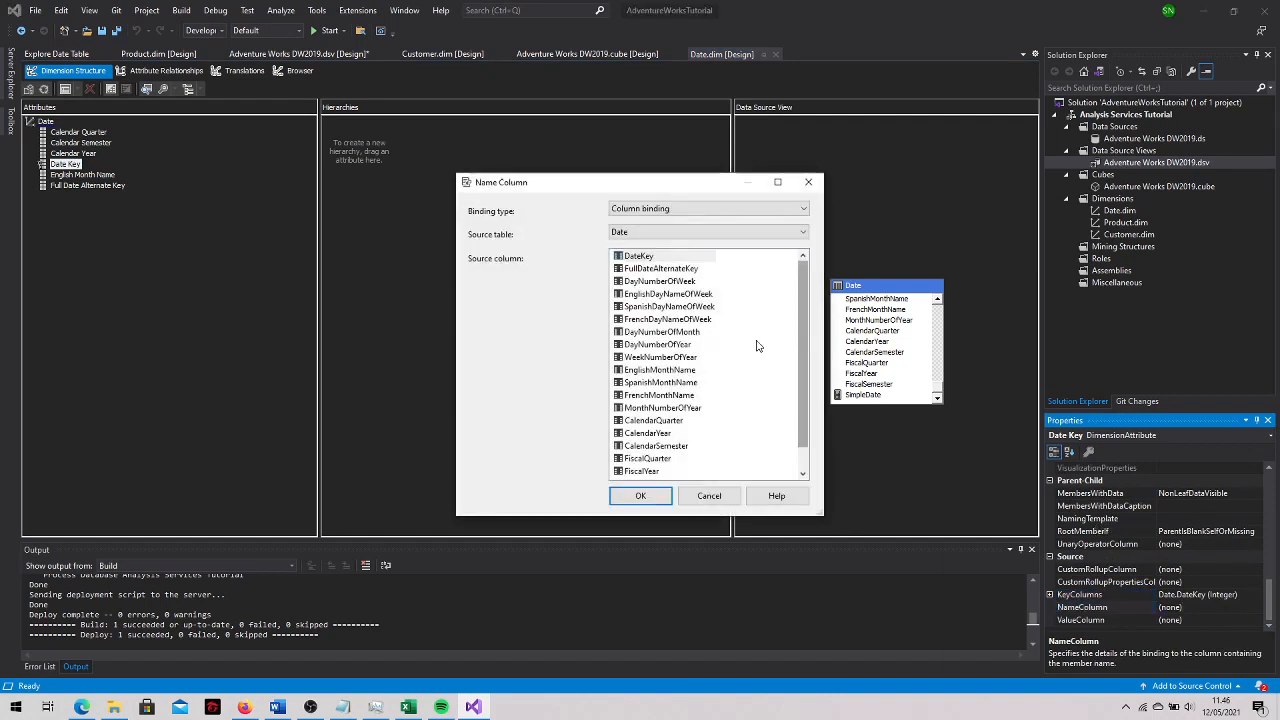
pyautogui.scroll(-2, 790, 440)
pyautogui.click(652, 471)
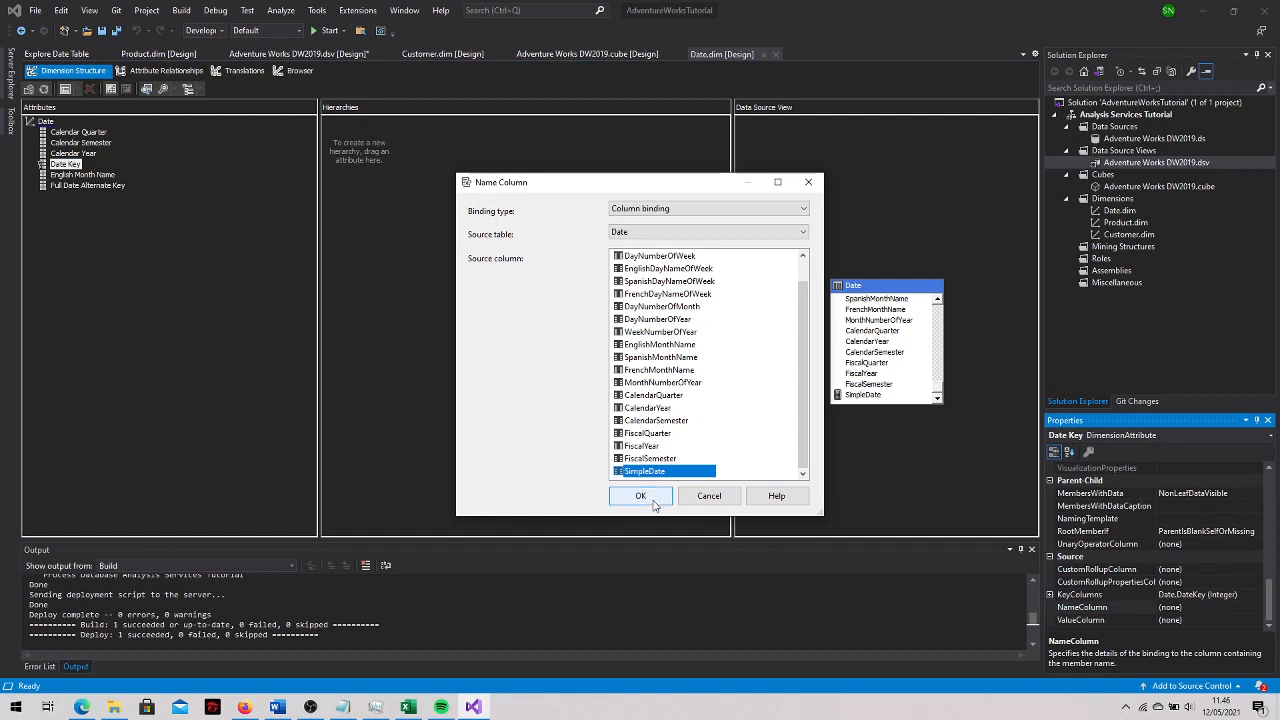
pyautogui.click(641, 496)
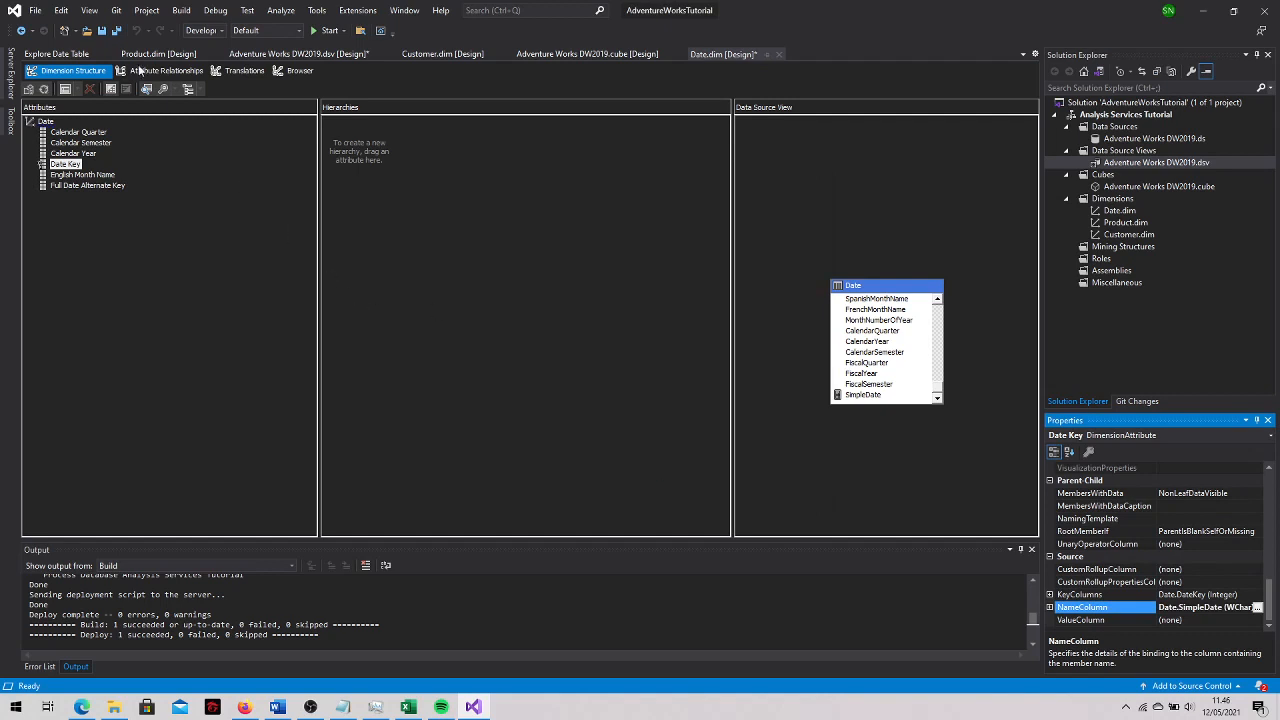
pyautogui.click(117, 30)
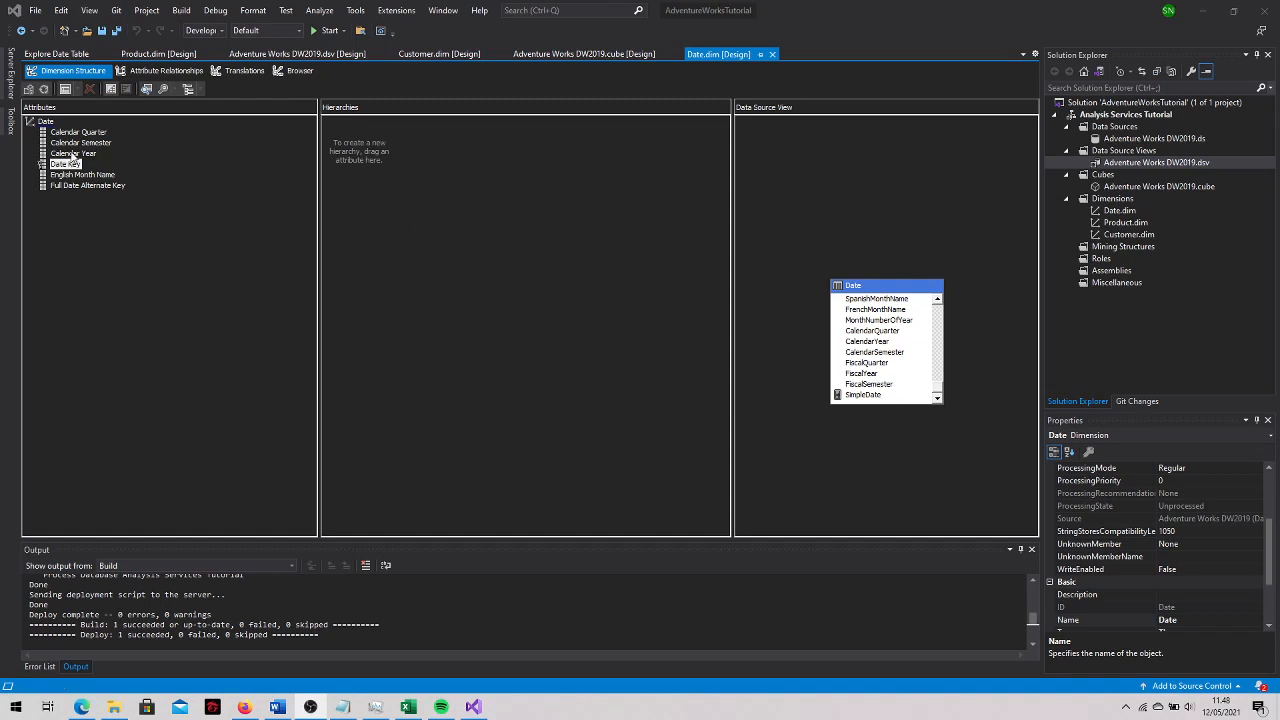
# Create a hierarchy in the Date dimension with the levels Calendar Year, Calendar Semester, Calendar Quarter and Date Key
pyautogui.moveTo(70, 153); pyautogui.dragTo(391, 152)
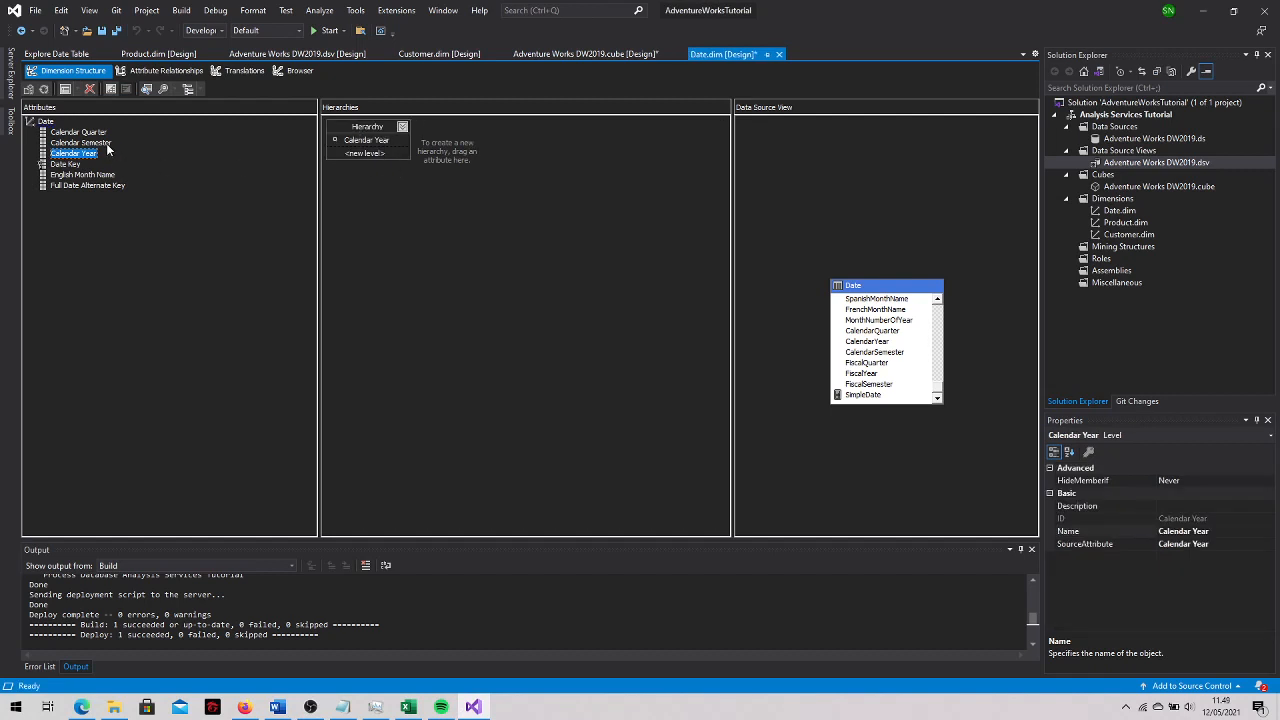
pyautogui.moveTo(107, 146); pyautogui.dragTo(386, 158)
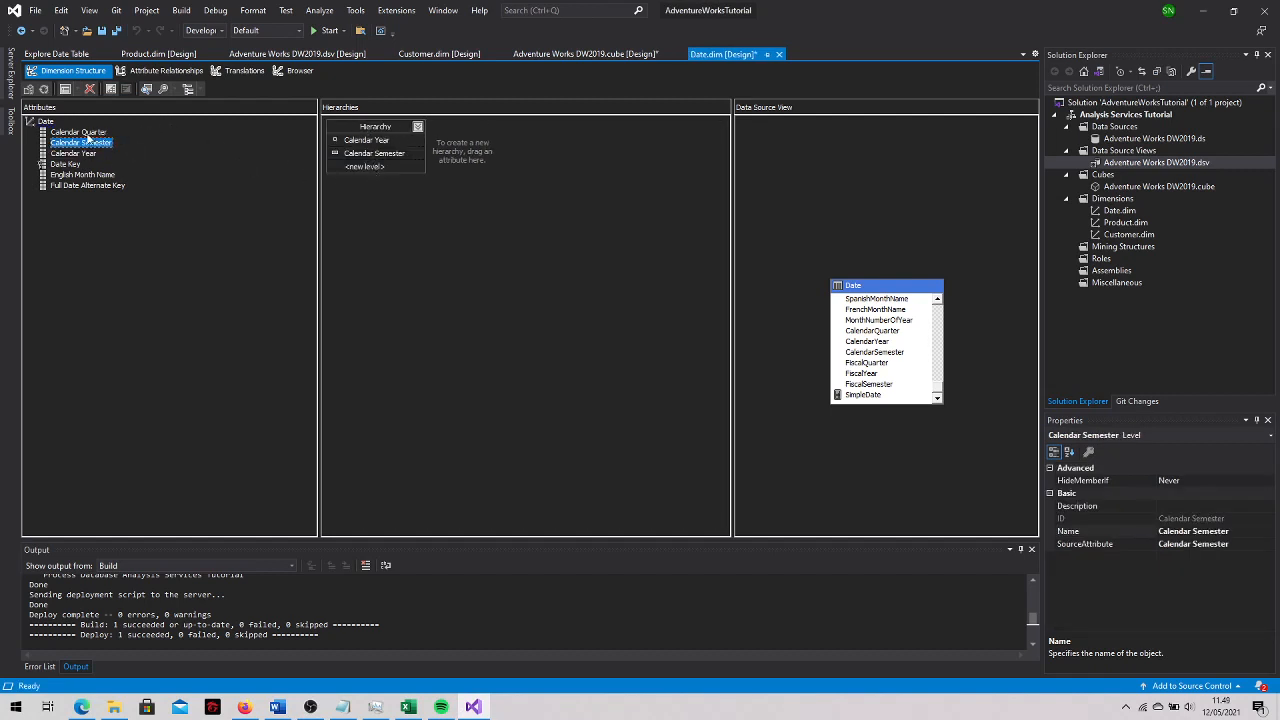
pyautogui.moveTo(84, 133); pyautogui.dragTo(376, 174)
pyautogui.moveTo(78, 164); pyautogui.dragTo(408, 184)
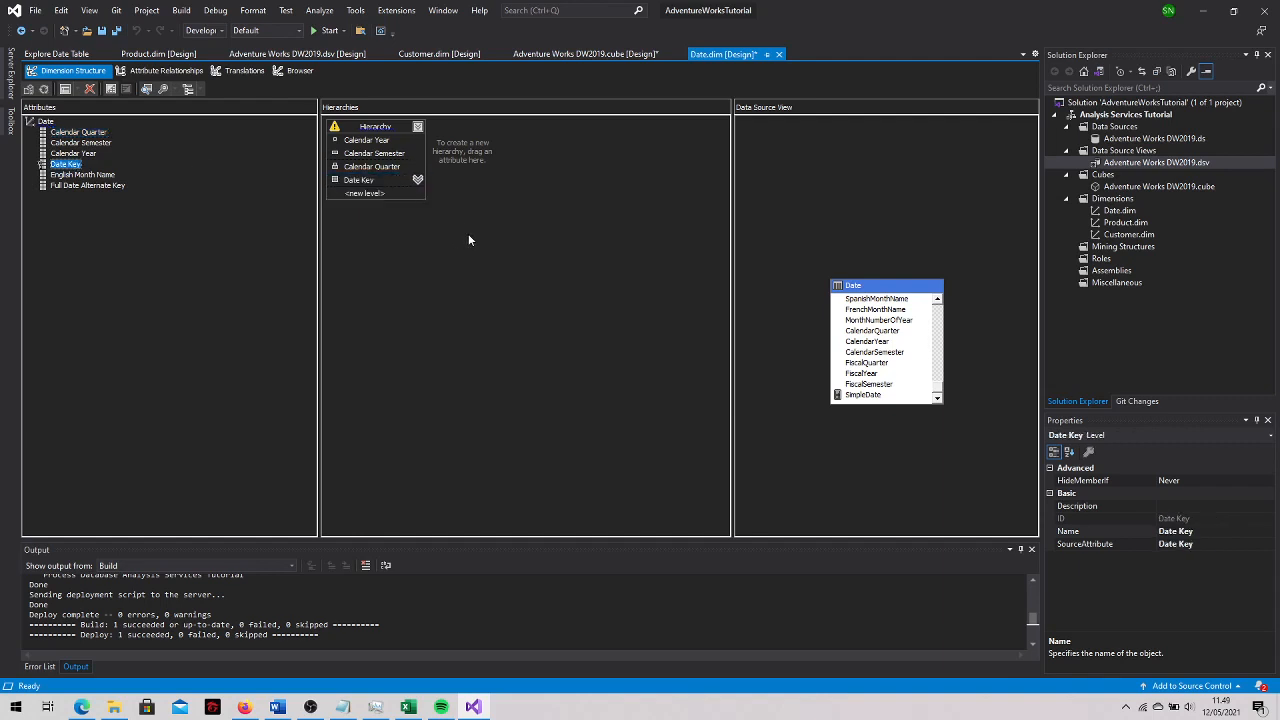
# Rename the hierarchy's Calendar Year level as Year and its Calendar Semester level as Semester
pyautogui.click(368, 140)
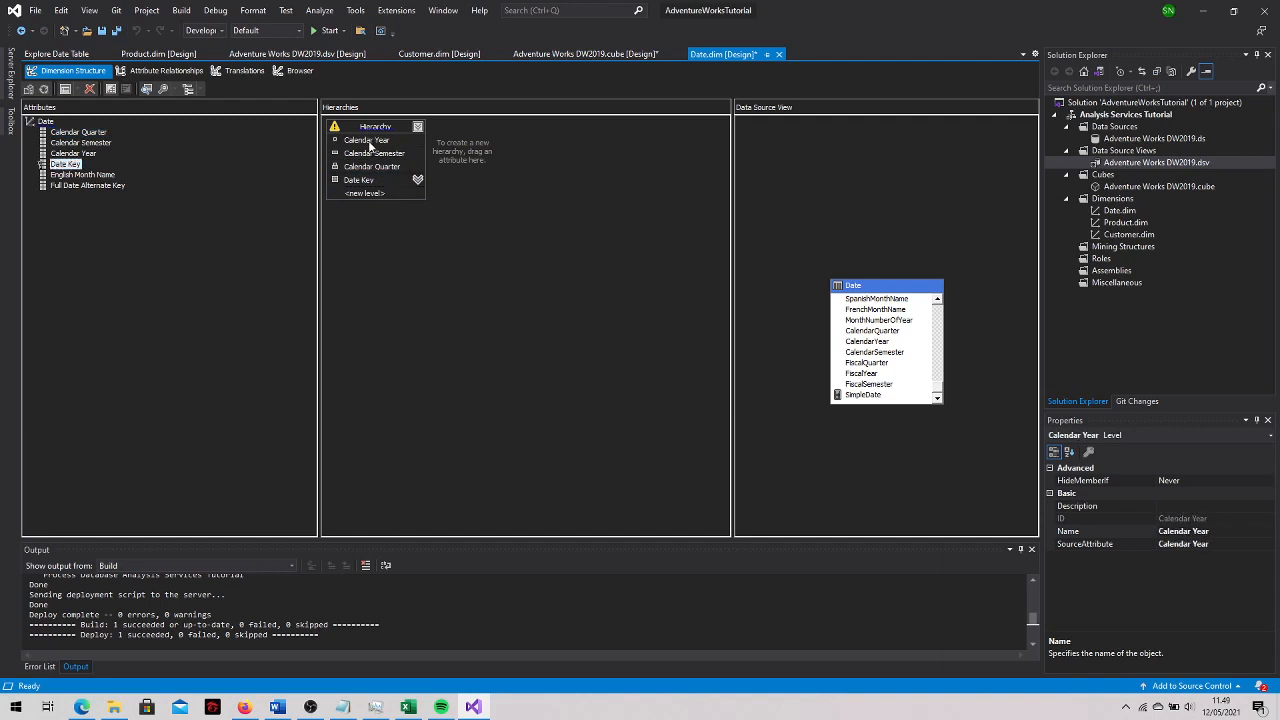
pyautogui.rightClick(368, 141)
pyautogui.click(428, 214)
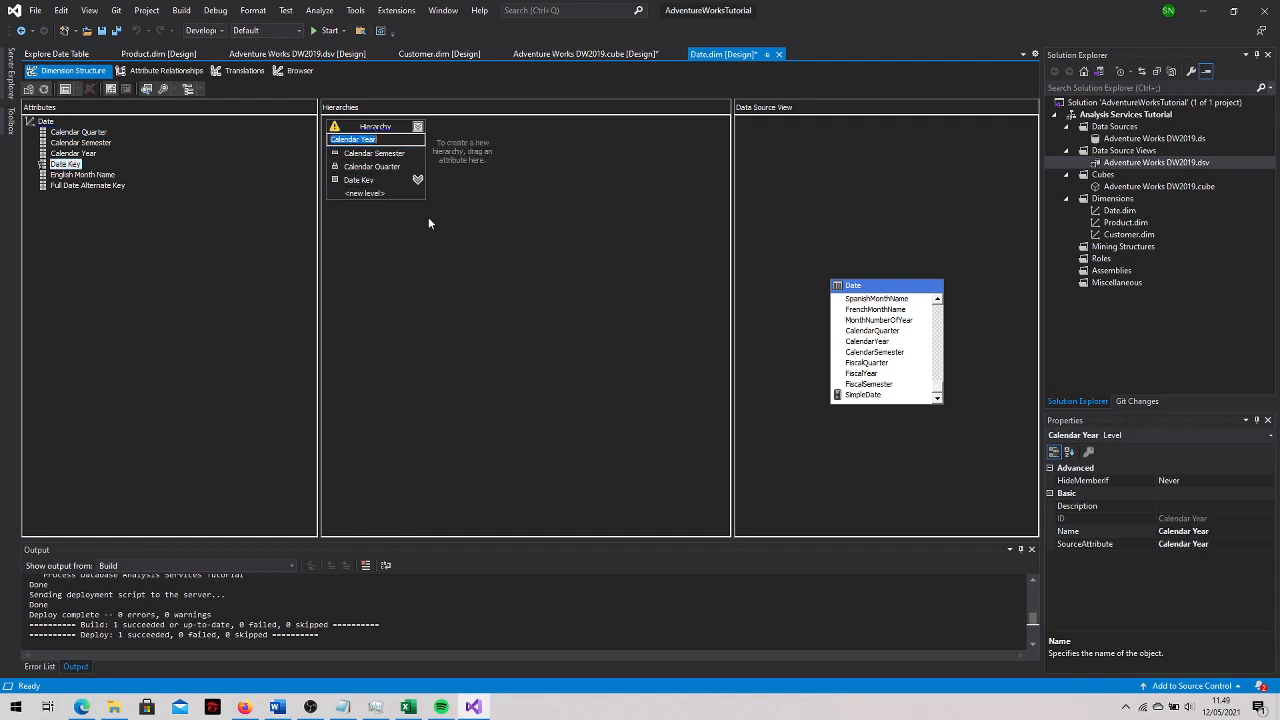
pyautogui.write('Year')
pyautogui.press('Return')
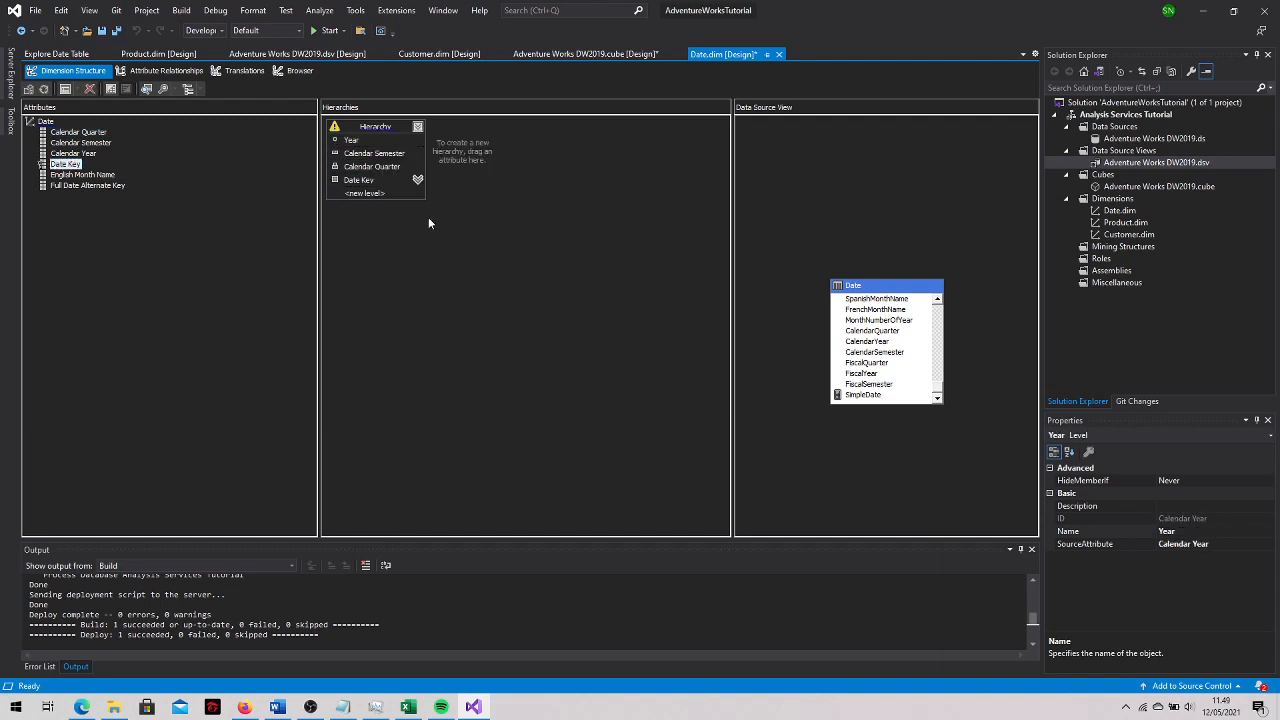
pyautogui.click(412, 153)
pyautogui.rightClick(412, 153)
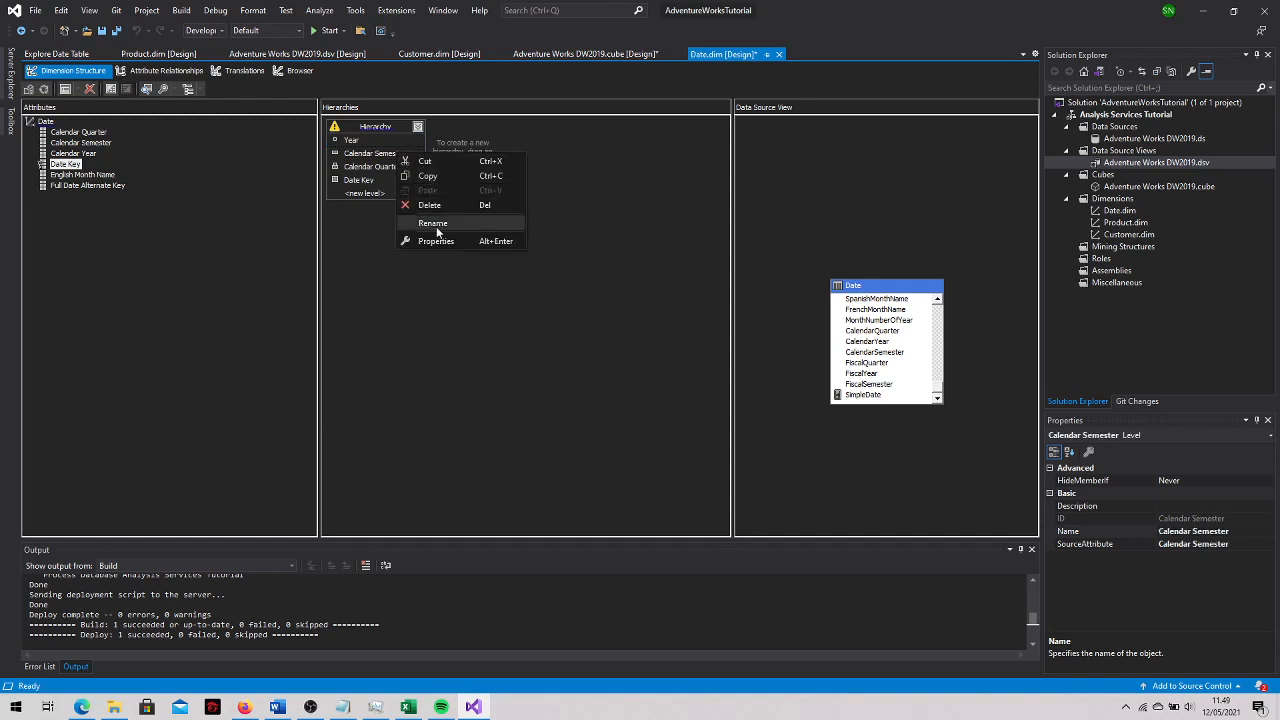
pyautogui.click(436, 224)
pyautogui.write('Semester')
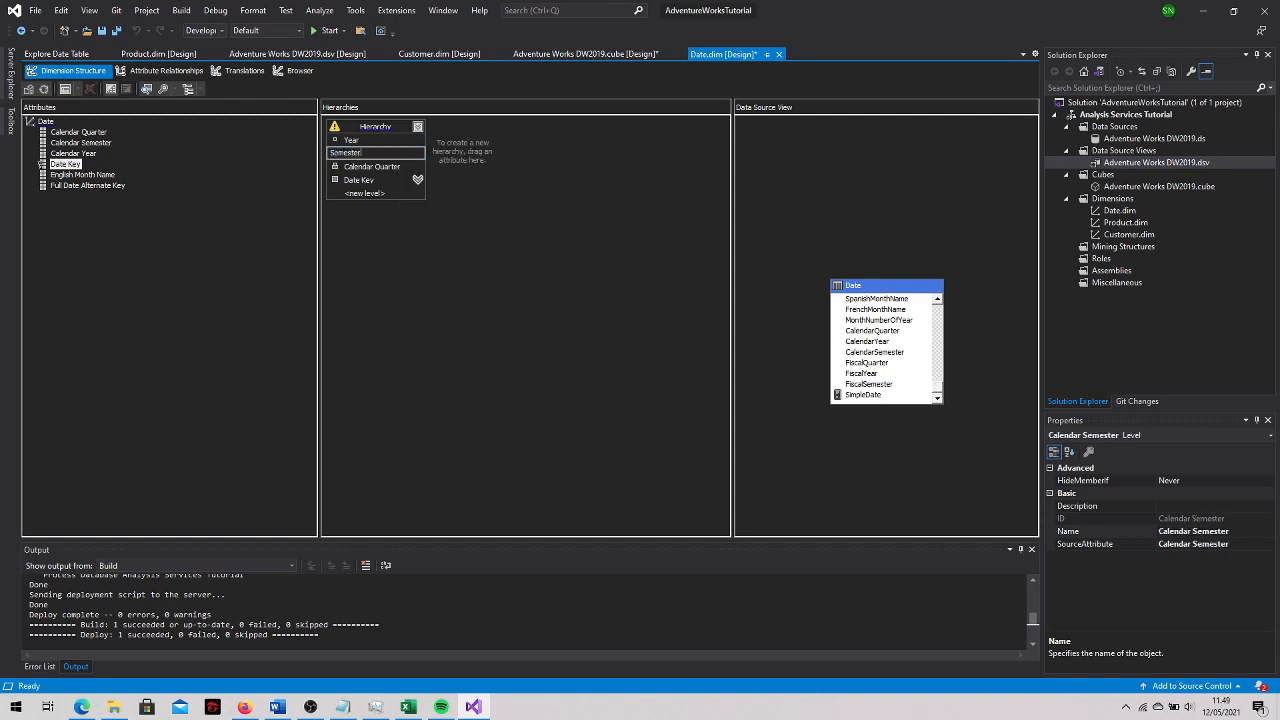
pyautogui.press('Return')
# Rename the hierarchy's Calendar Quarter level as Quarter and its Date Key level as Date
pyautogui.click(386, 166)
pyautogui.rightClick(386, 166)
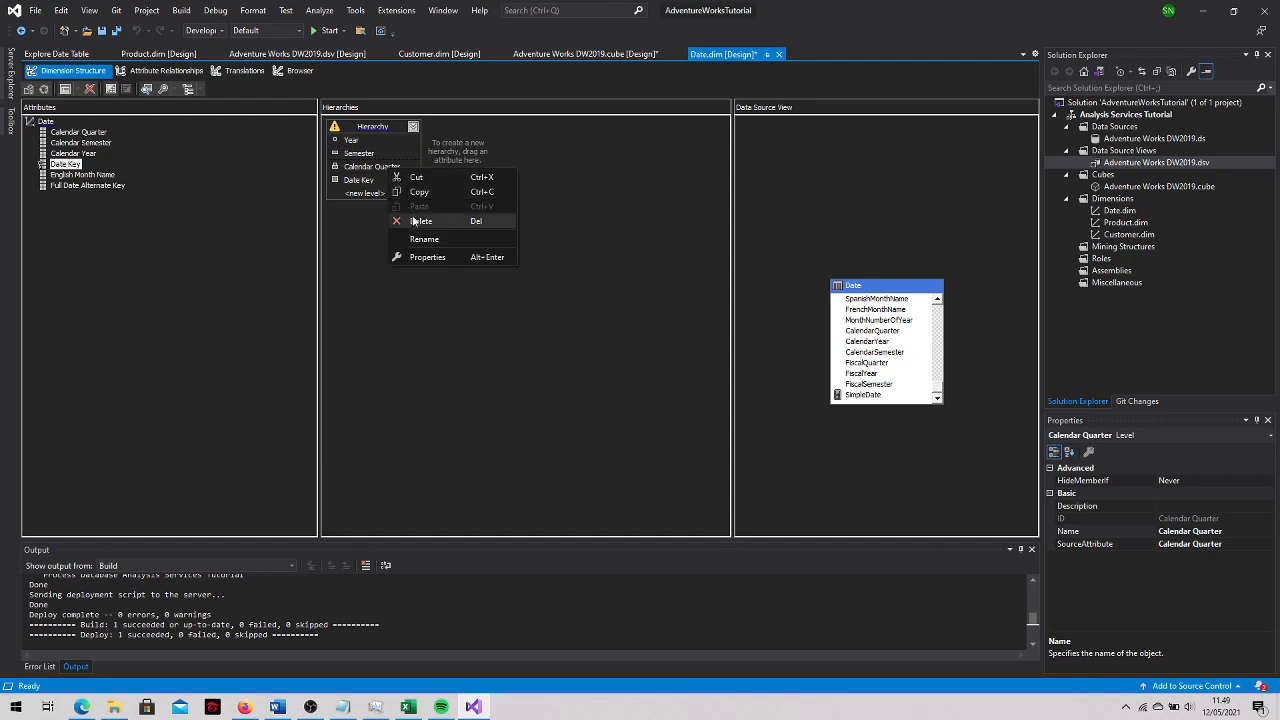
pyautogui.click(436, 237)
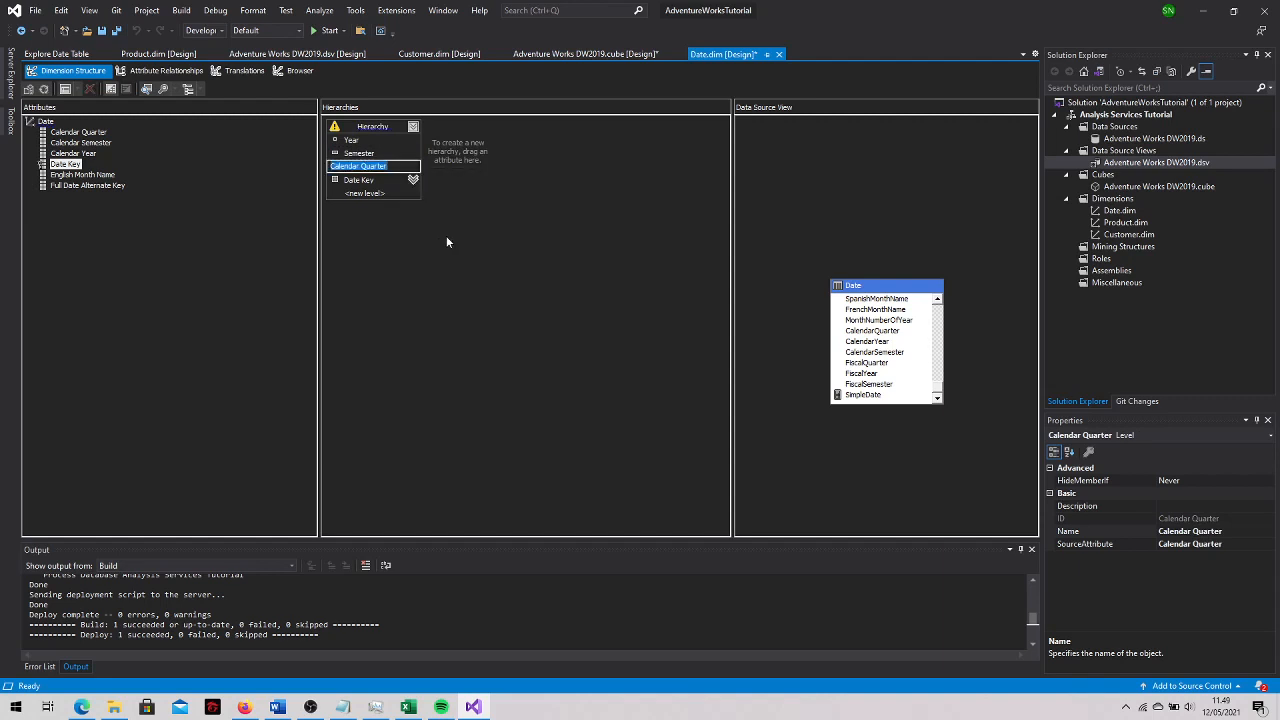
pyautogui.write('Quarter')
pyautogui.press('Return')
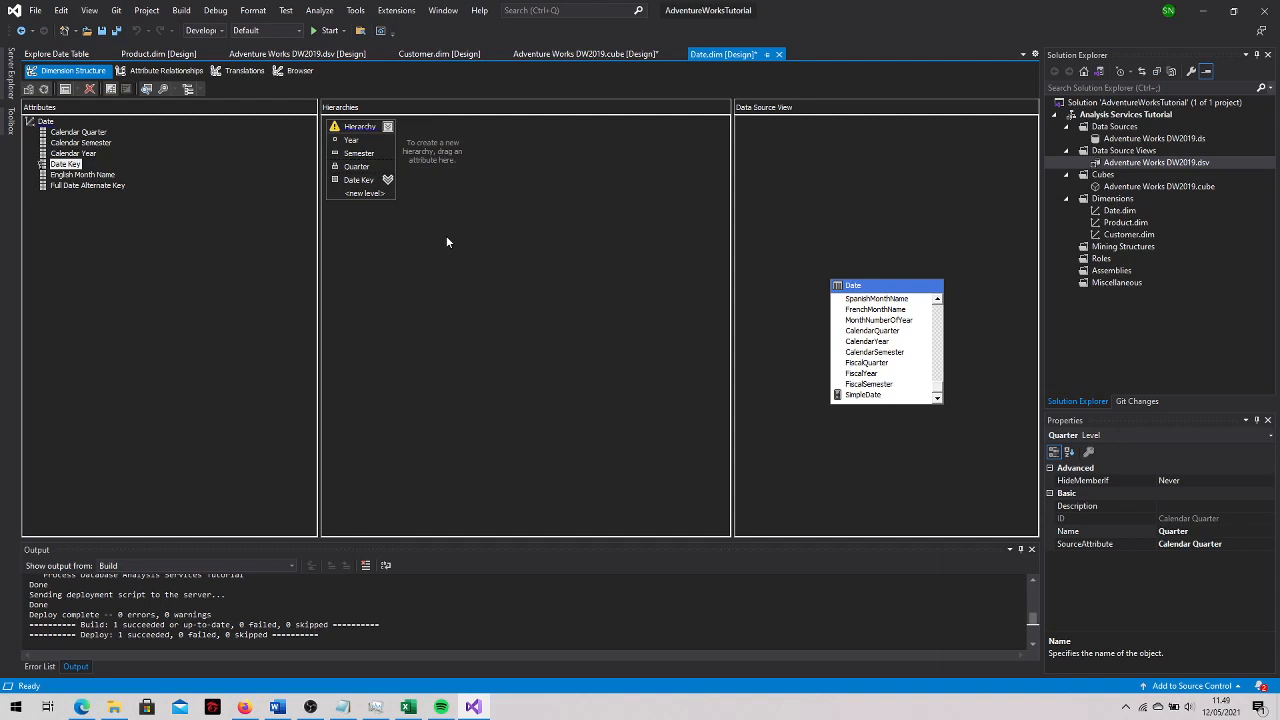
pyautogui.rightClick(358, 182)
pyautogui.click(392, 250)
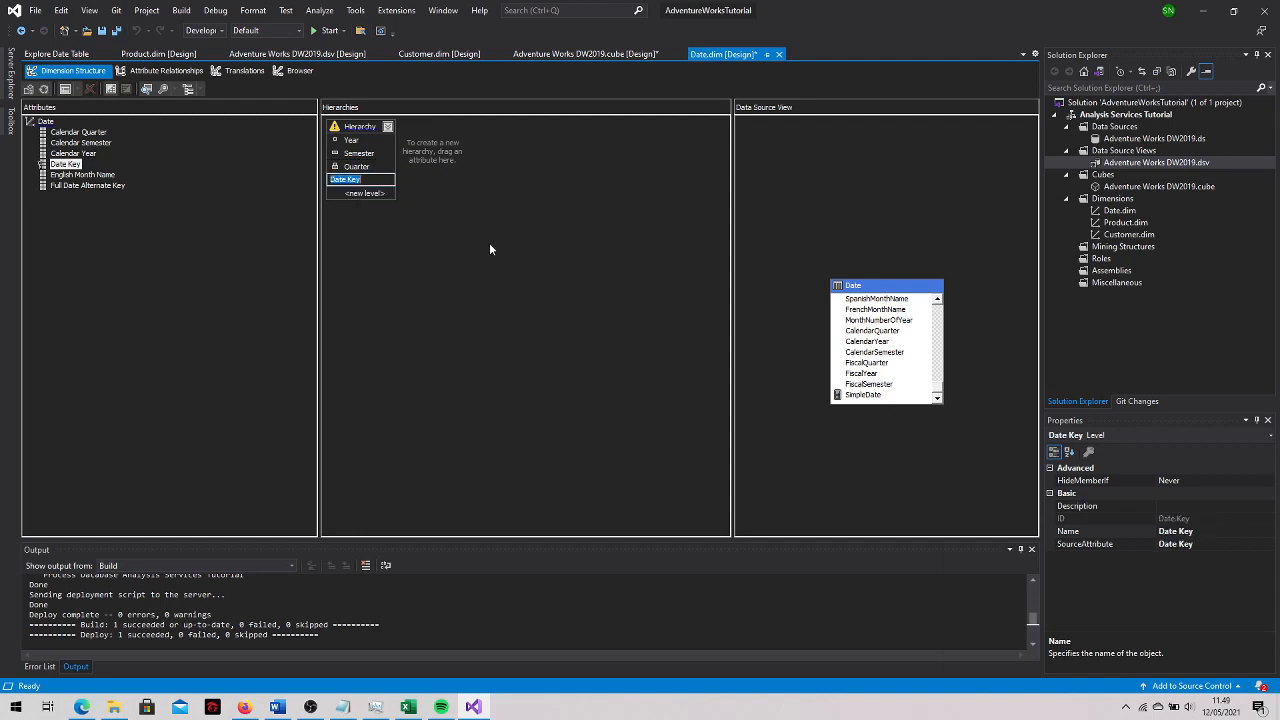
pyautogui.click(440, 223)
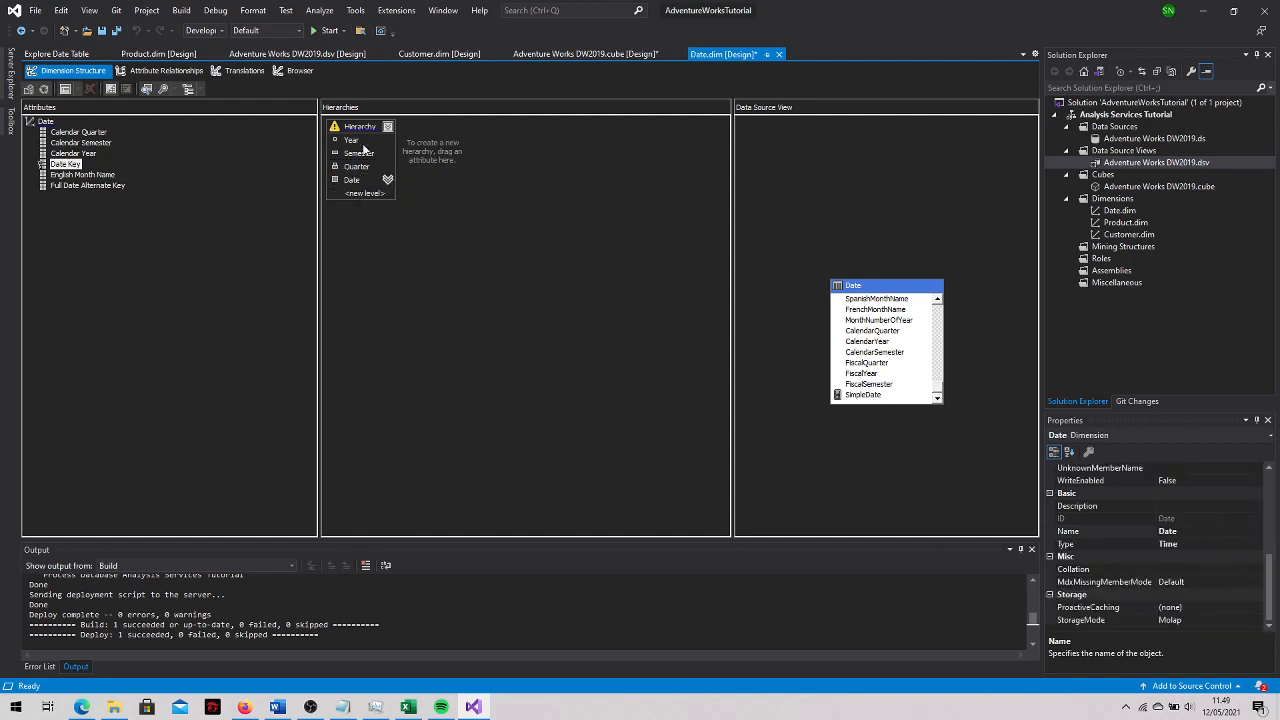
# Rename the new Date dimension hierarchy as Calendar Date
pyautogui.rightClick(358, 127)
pyautogui.click(407, 204)
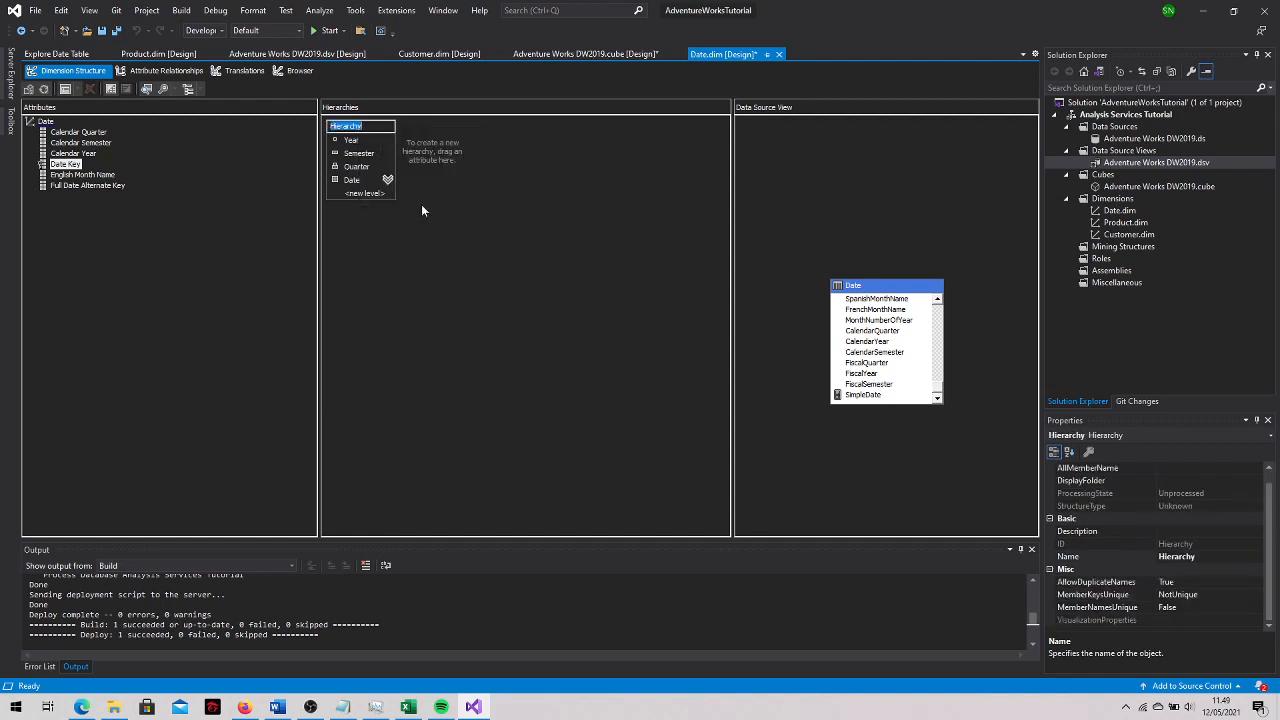
pyautogui.write('Calendar Date')
pyautogui.press('Return')
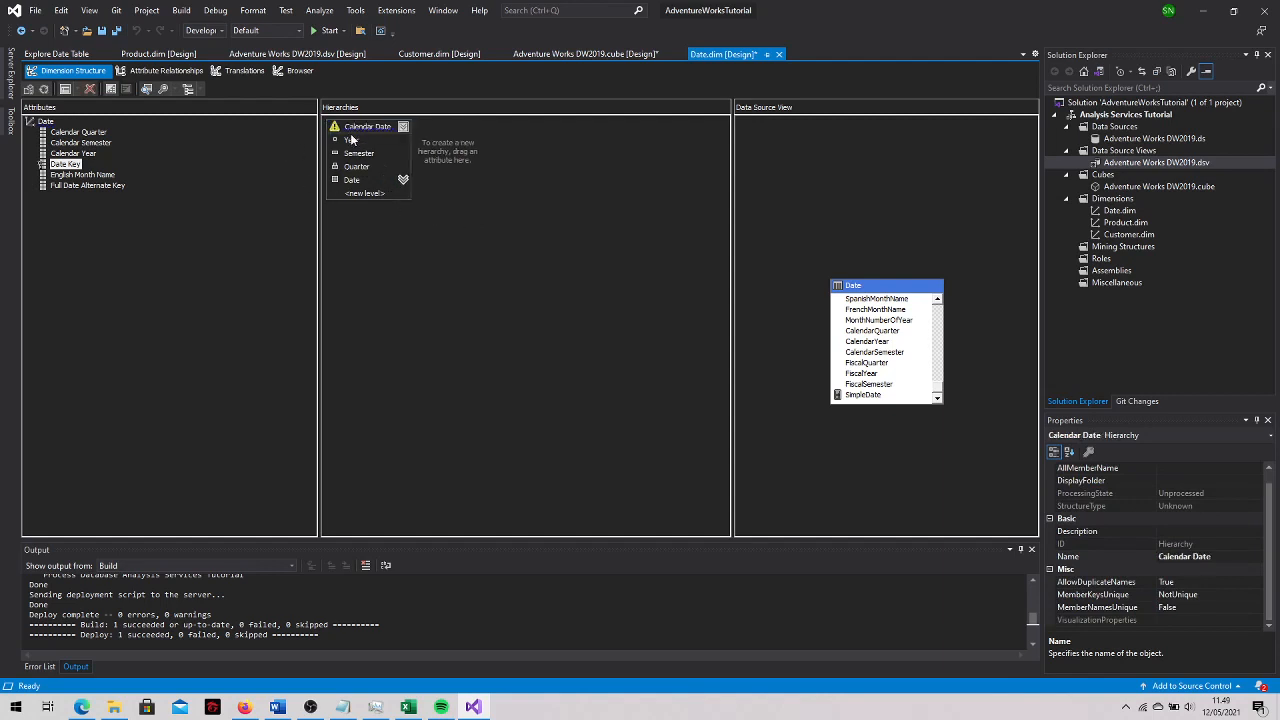
# Review the Date dimension's attribute relationships and return to its dimension structure
pyautogui.moveTo(341, 133)
pyautogui.click(174, 73)
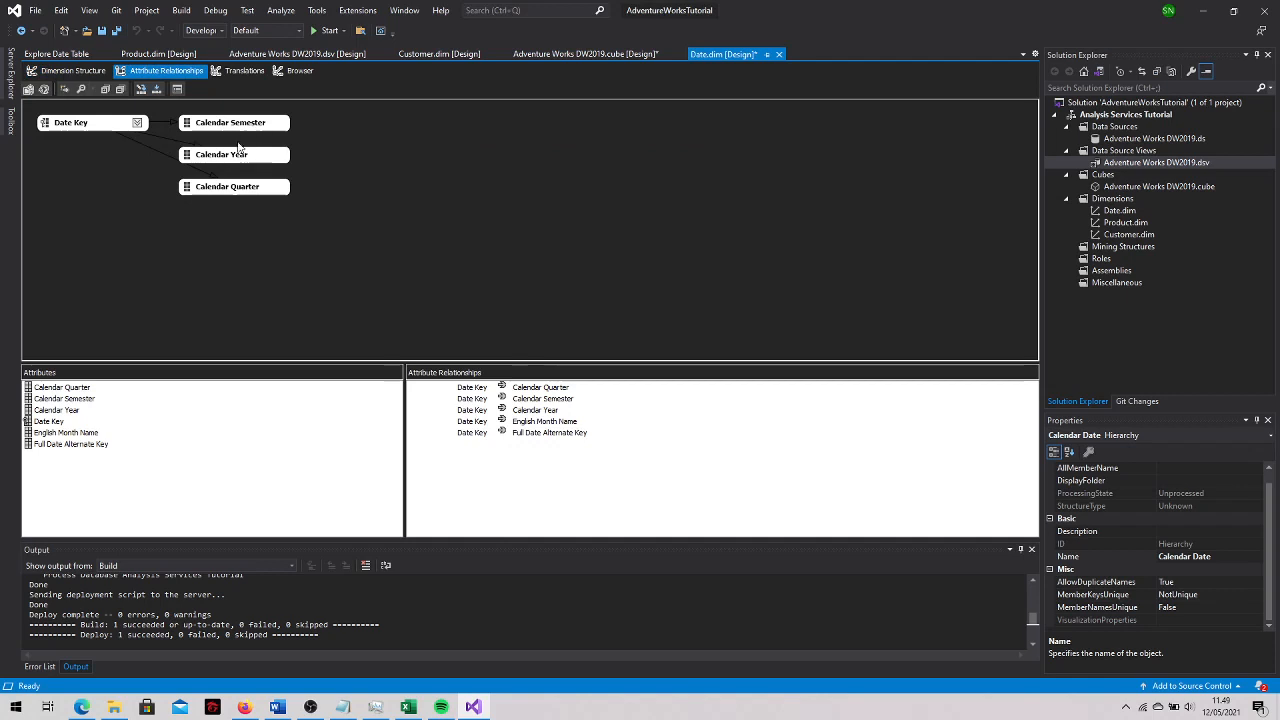
pyautogui.click(75, 72)
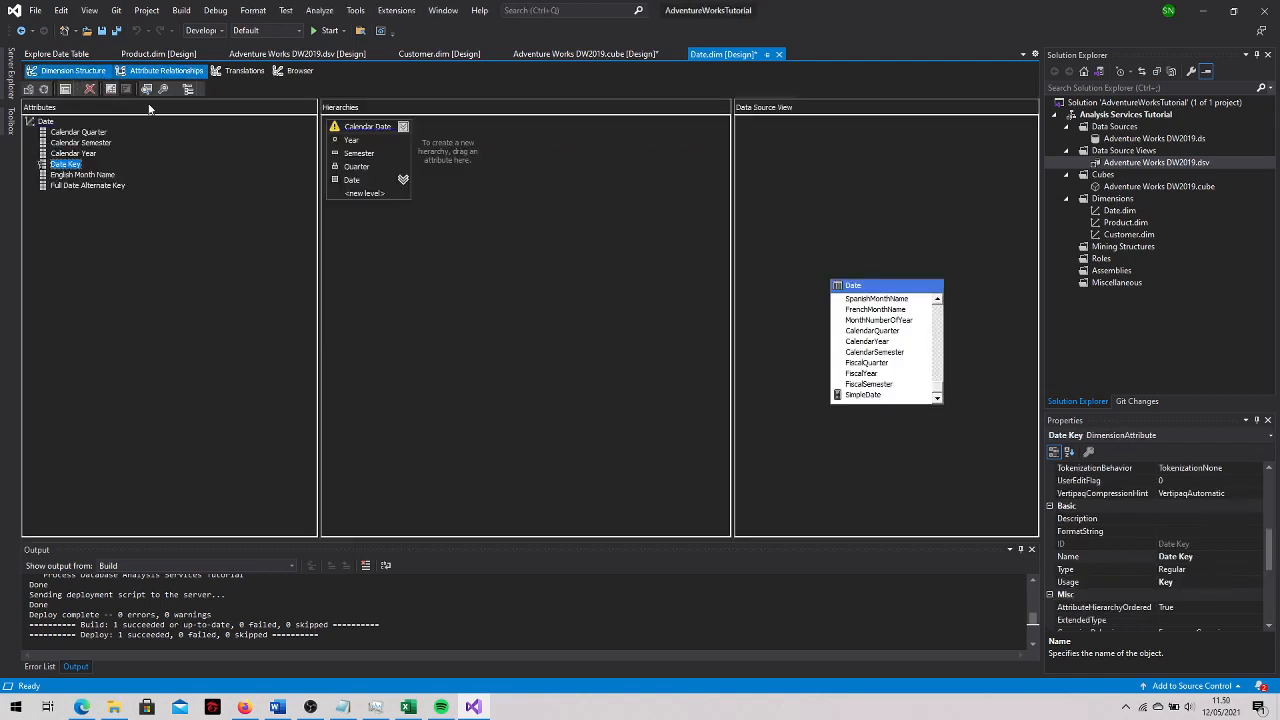
# Add English Month Name as a level between Quarter and Date in the Calendar Date hierarchy and rename it Month
pyautogui.moveTo(84, 175); pyautogui.dragTo(380, 183)
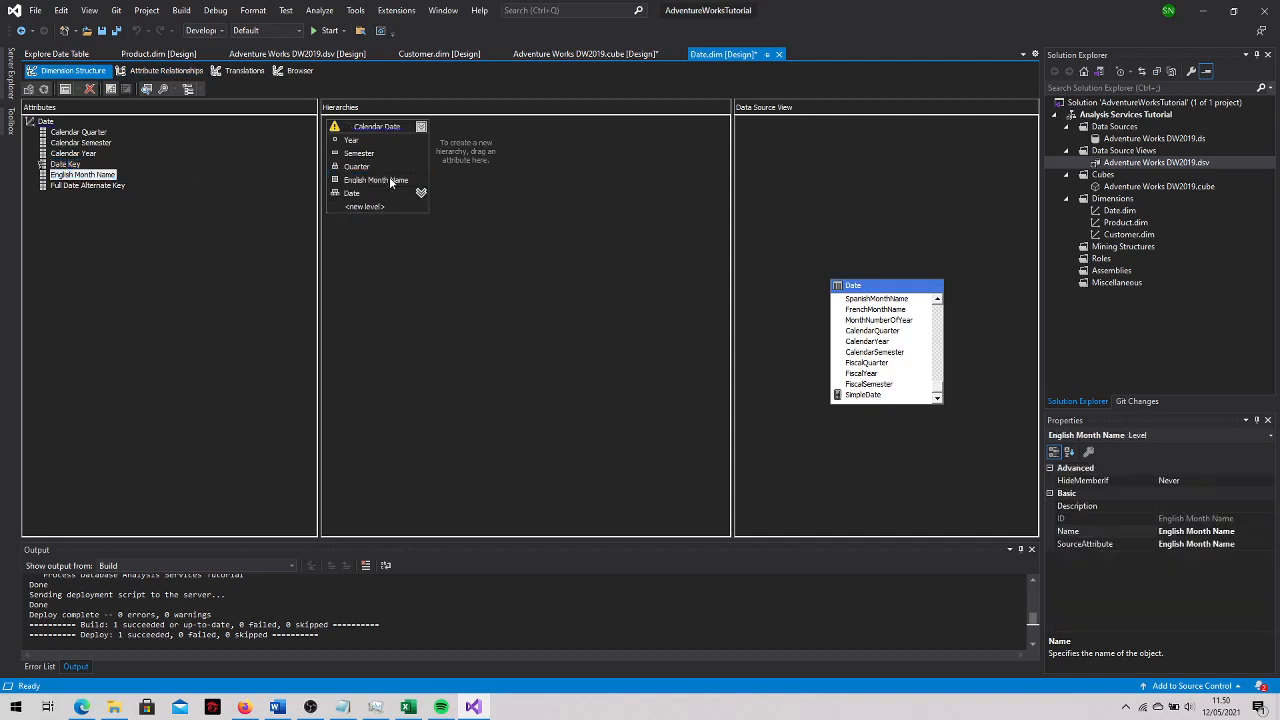
pyautogui.rightClick(390, 182)
pyautogui.click(418, 231)
pyautogui.write('M')
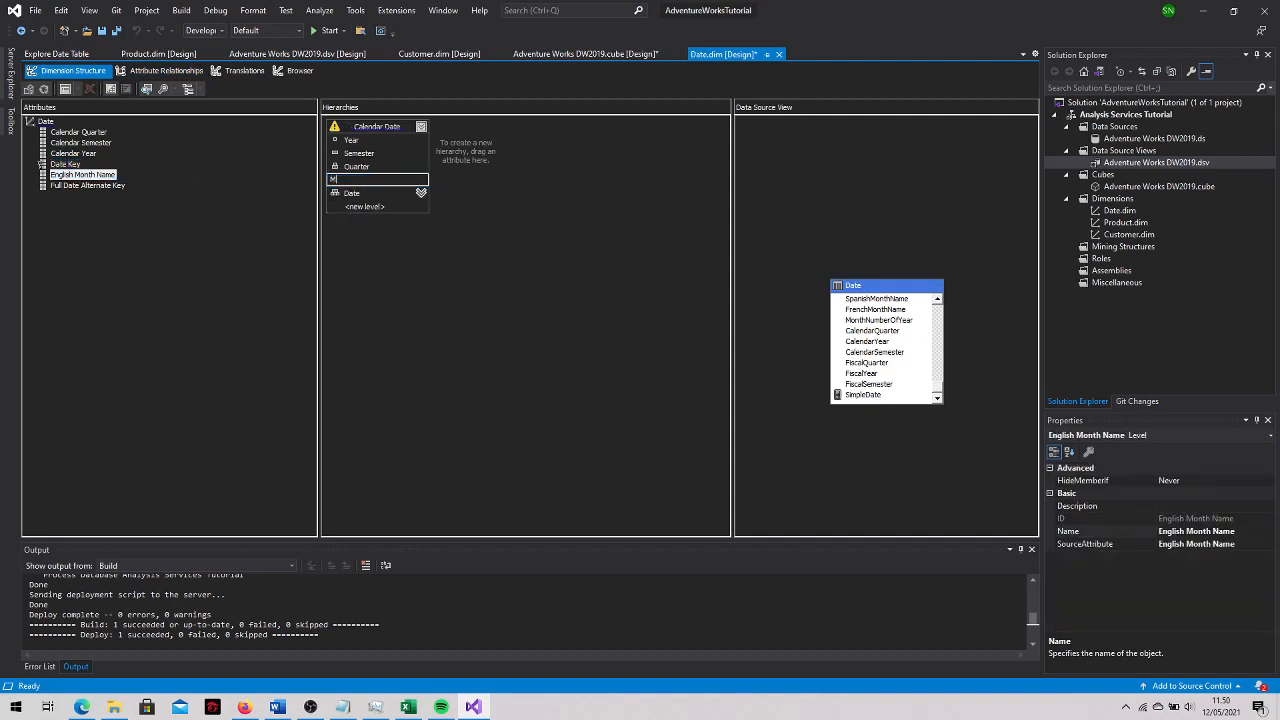
pyautogui.write('onth')
pyautogui.press('Return')
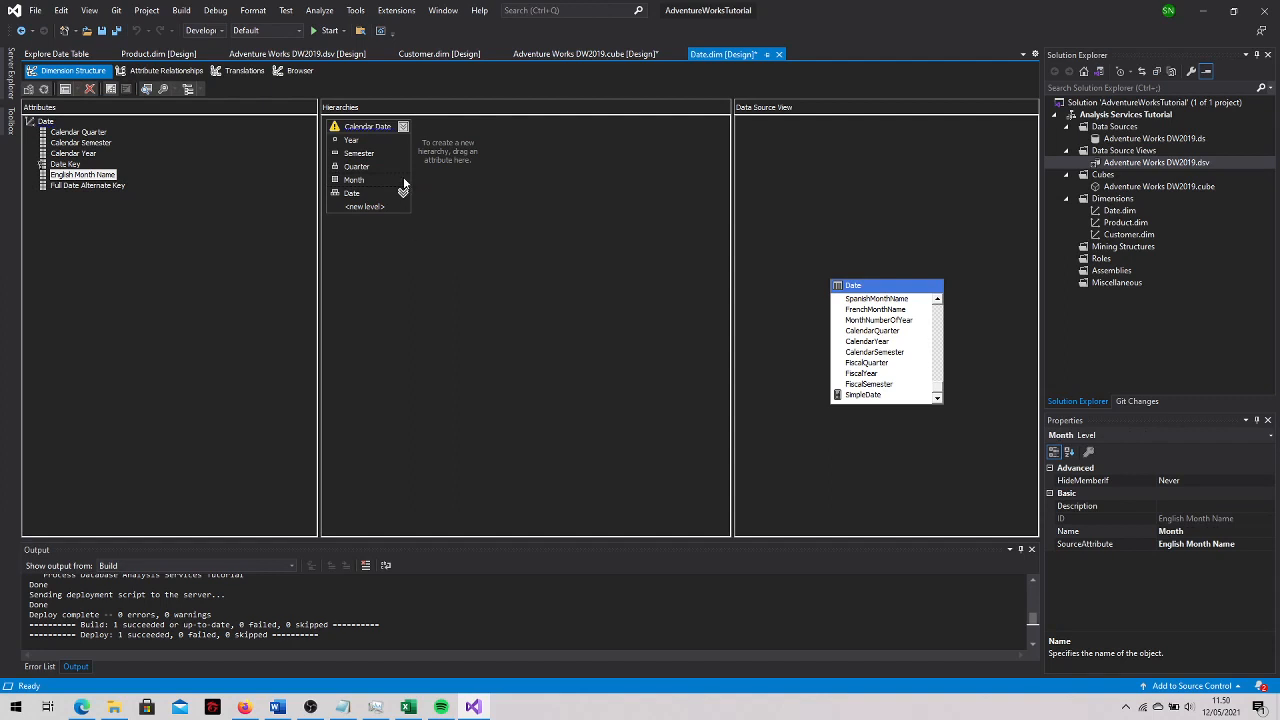
# Create a flexible attribute relationship from English Month Name to Calendar Quarter in the Date dimension
pyautogui.click(179, 74)
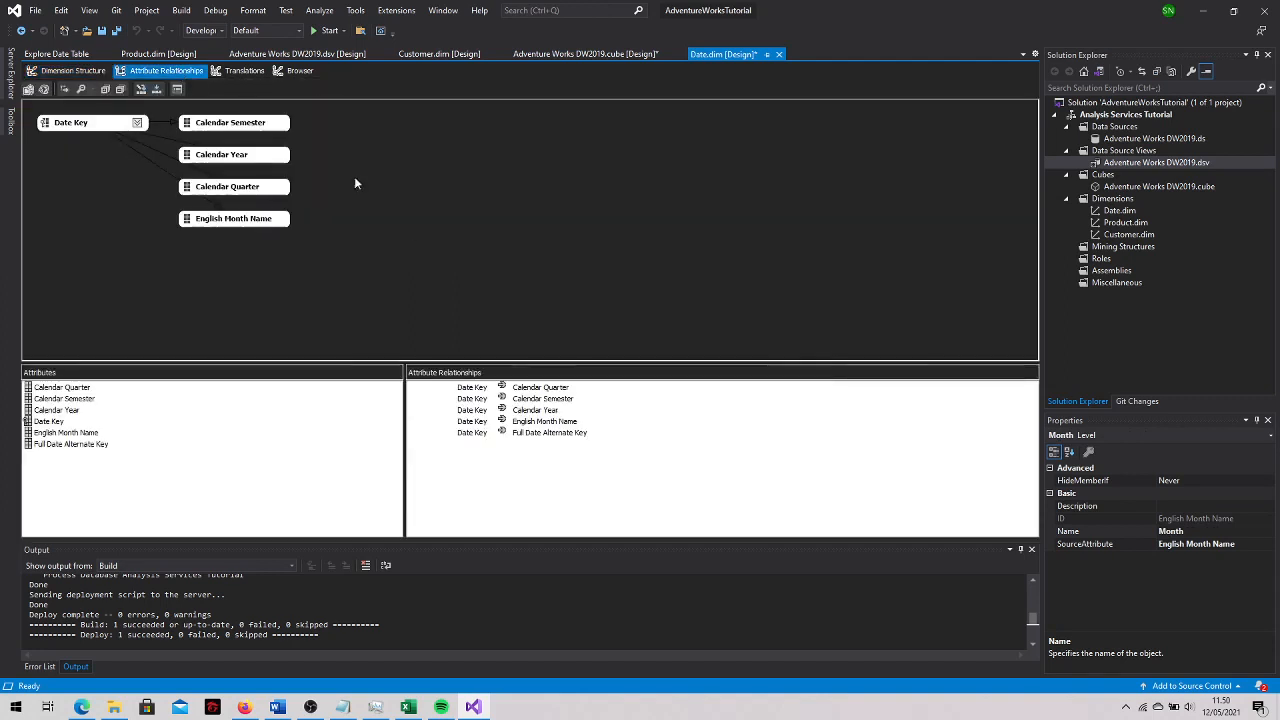
pyautogui.click(260, 219)
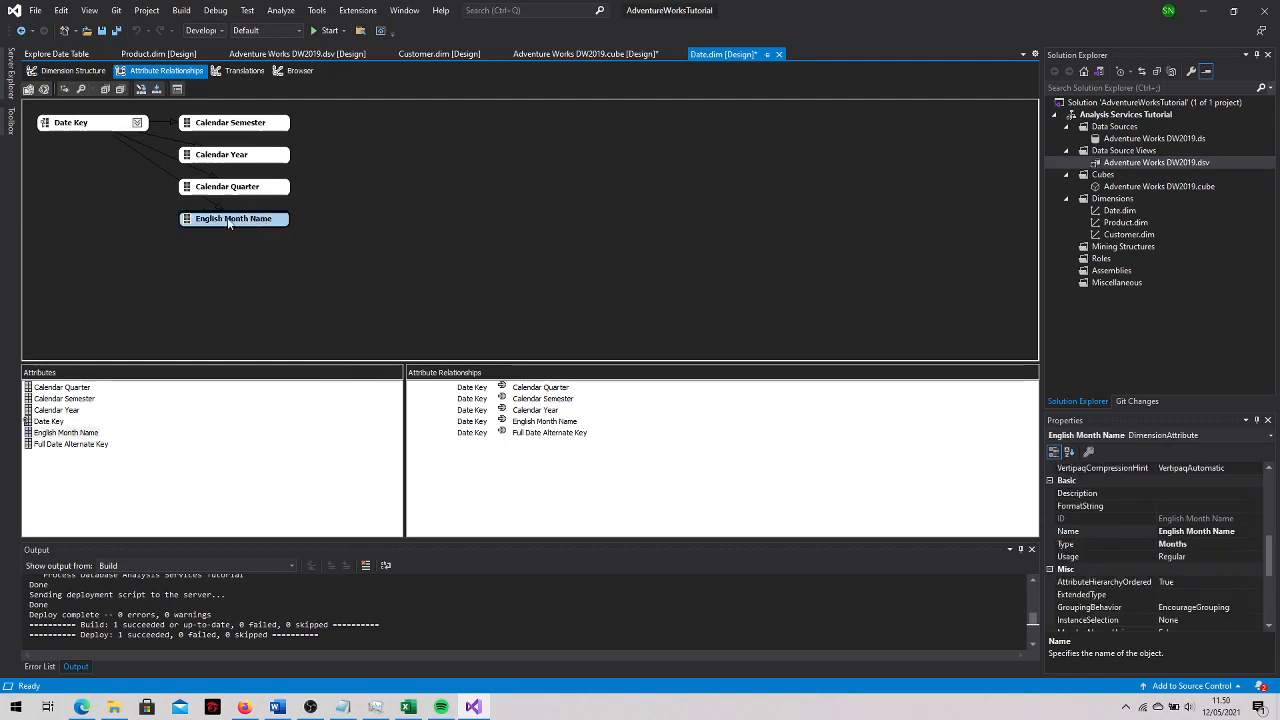
pyautogui.rightClick(228, 222)
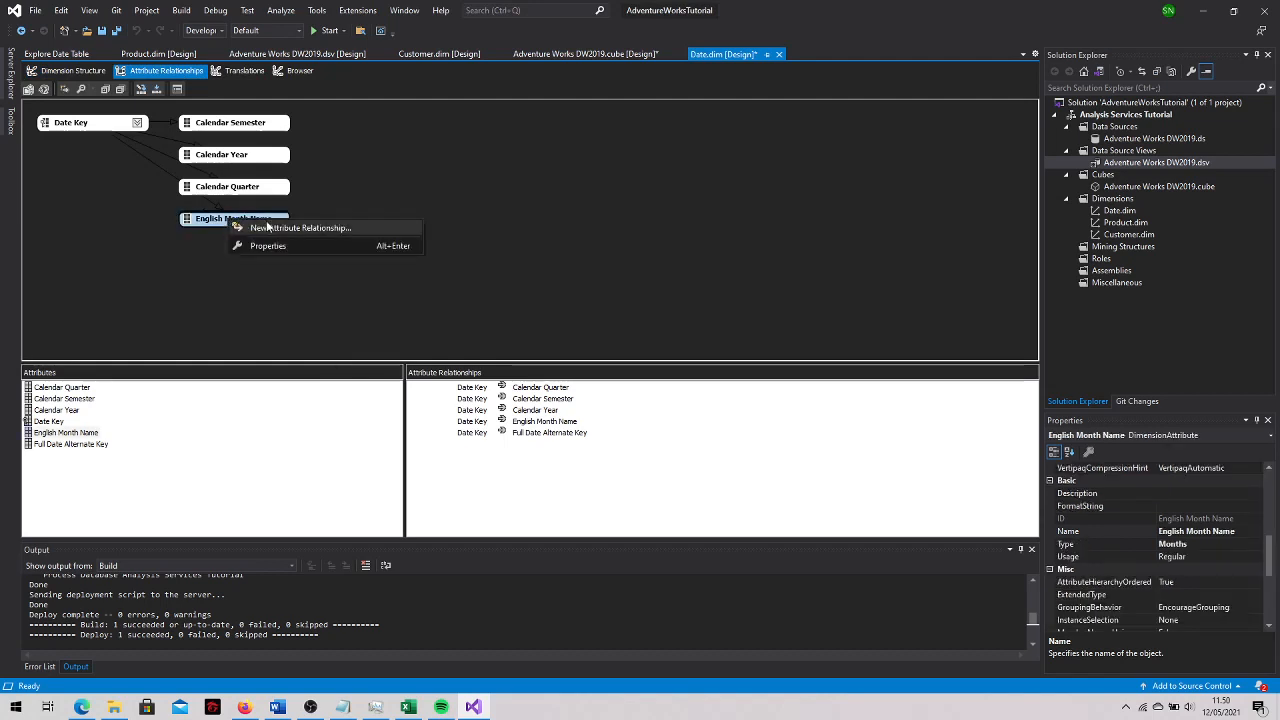
pyautogui.click(268, 228)
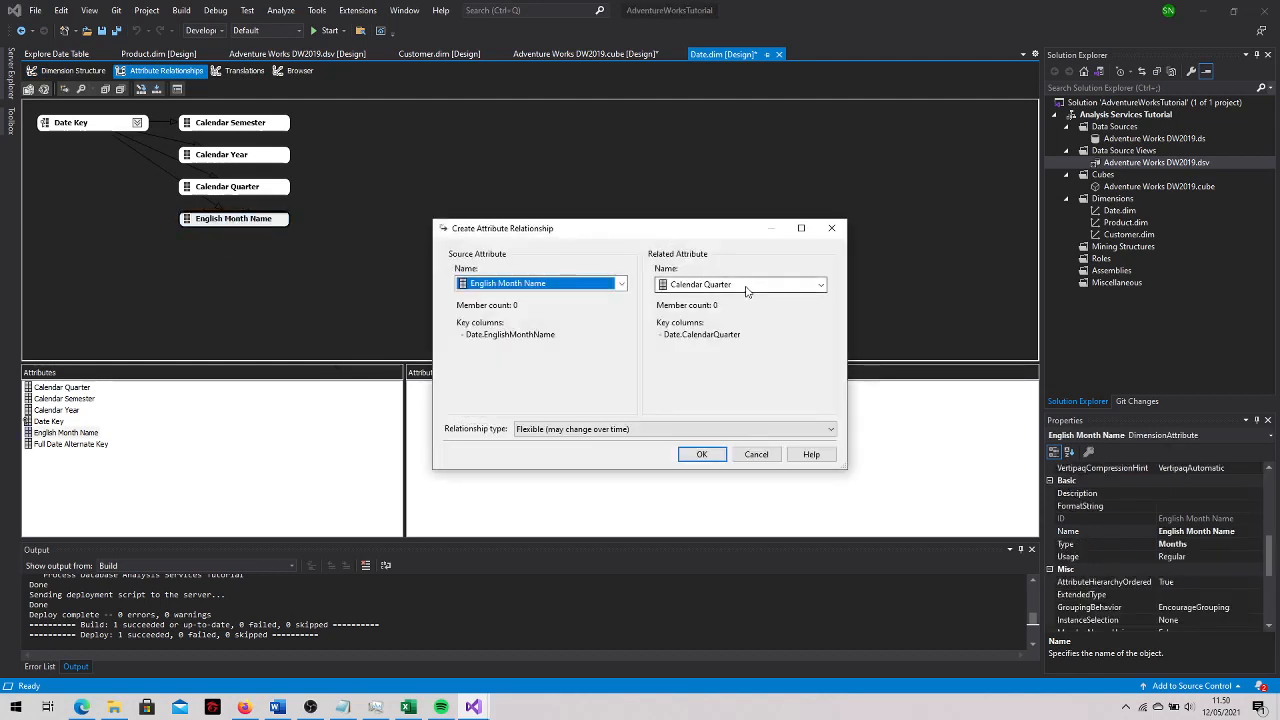
pyautogui.click(706, 456)
# Create a flexible attribute relationship from Calendar Quarter to Calendar Semester
pyautogui.click(360, 186)
pyautogui.rightClick(395, 187)
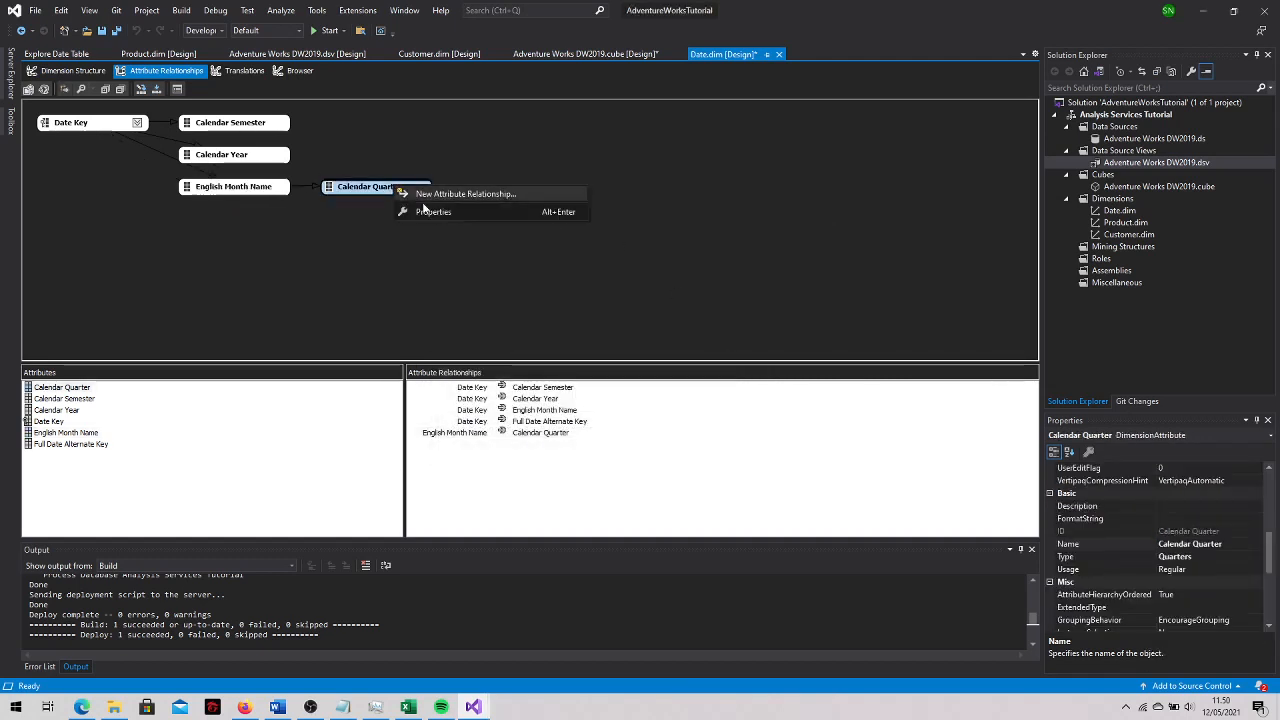
pyautogui.click(445, 194)
pyautogui.click(720, 285)
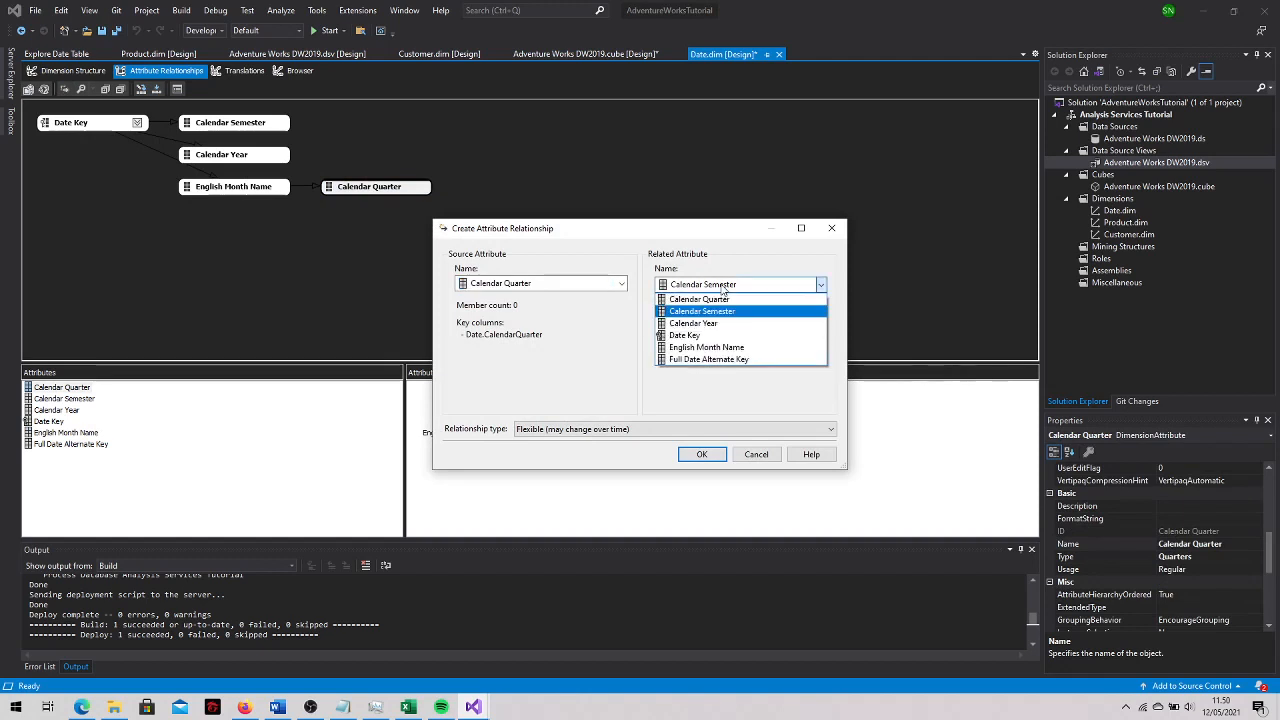
pyautogui.click(700, 306)
pyautogui.click(702, 455)
# Create a flexible attribute relationship from Calendar Semester to Calendar Year and save all files
pyautogui.click(500, 155)
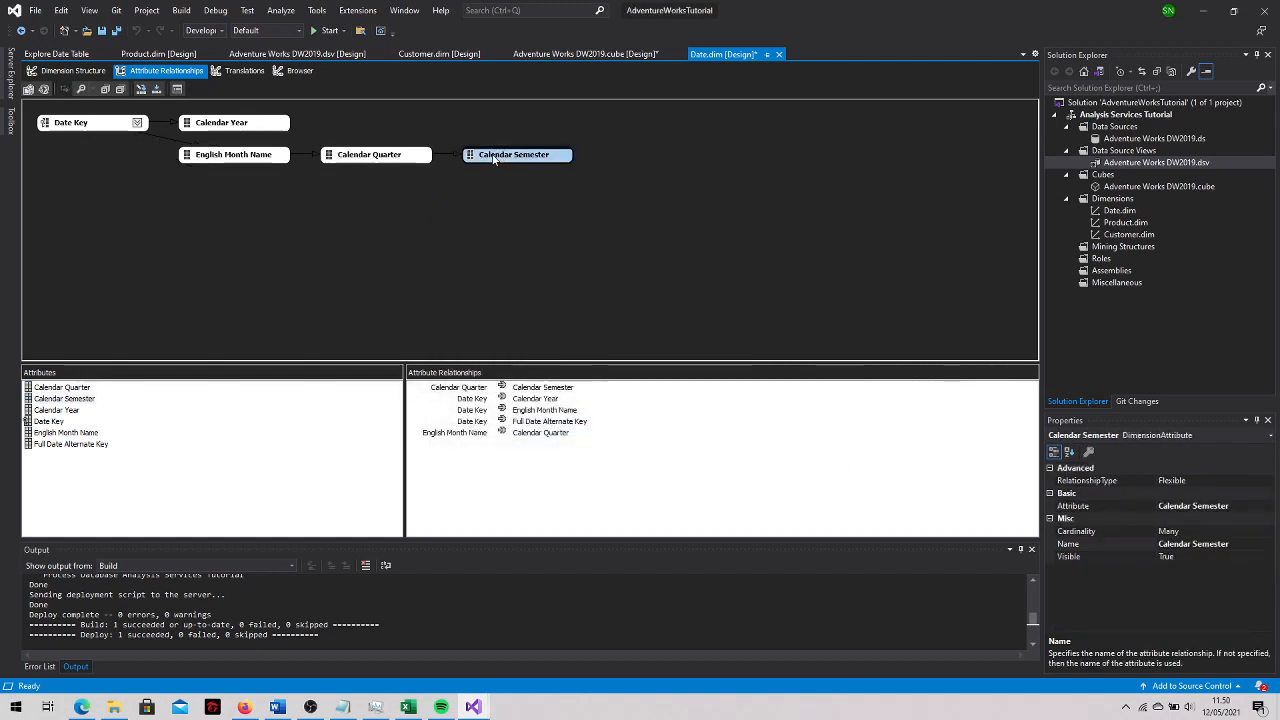
pyautogui.rightClick(500, 156)
pyautogui.click(520, 170)
pyautogui.click(756, 285)
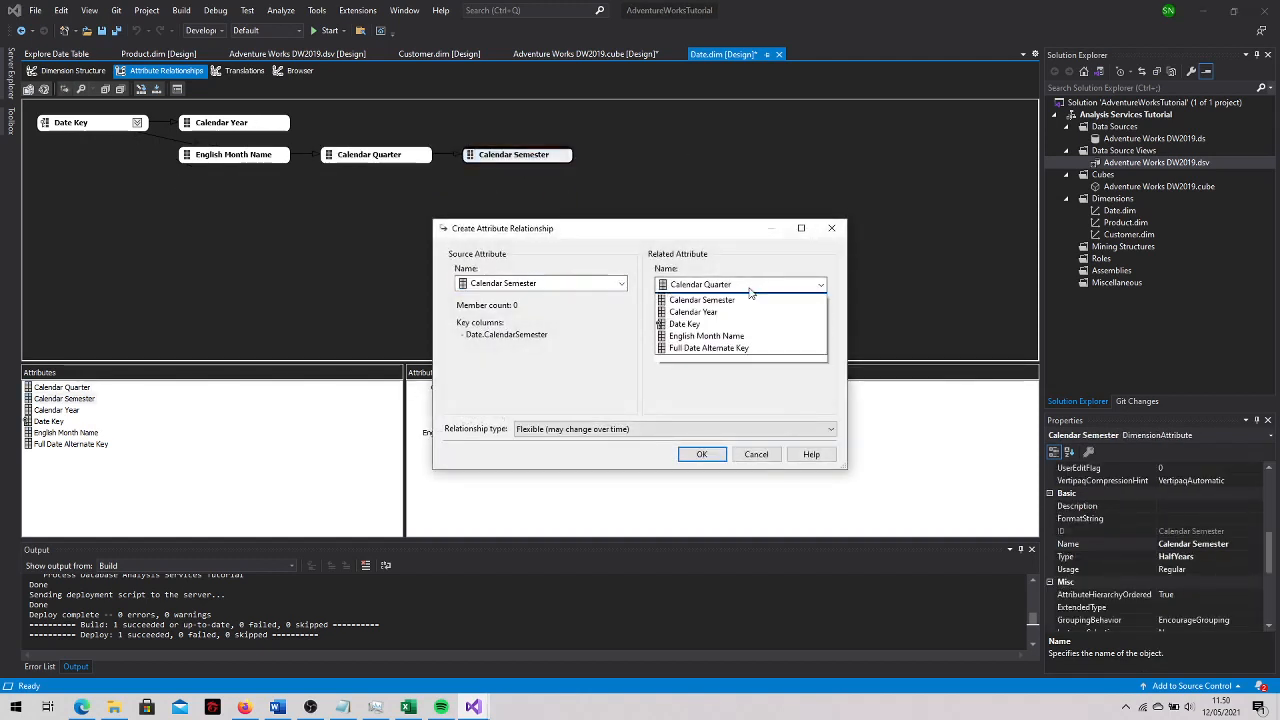
pyautogui.click(723, 324)
pyautogui.click(702, 454)
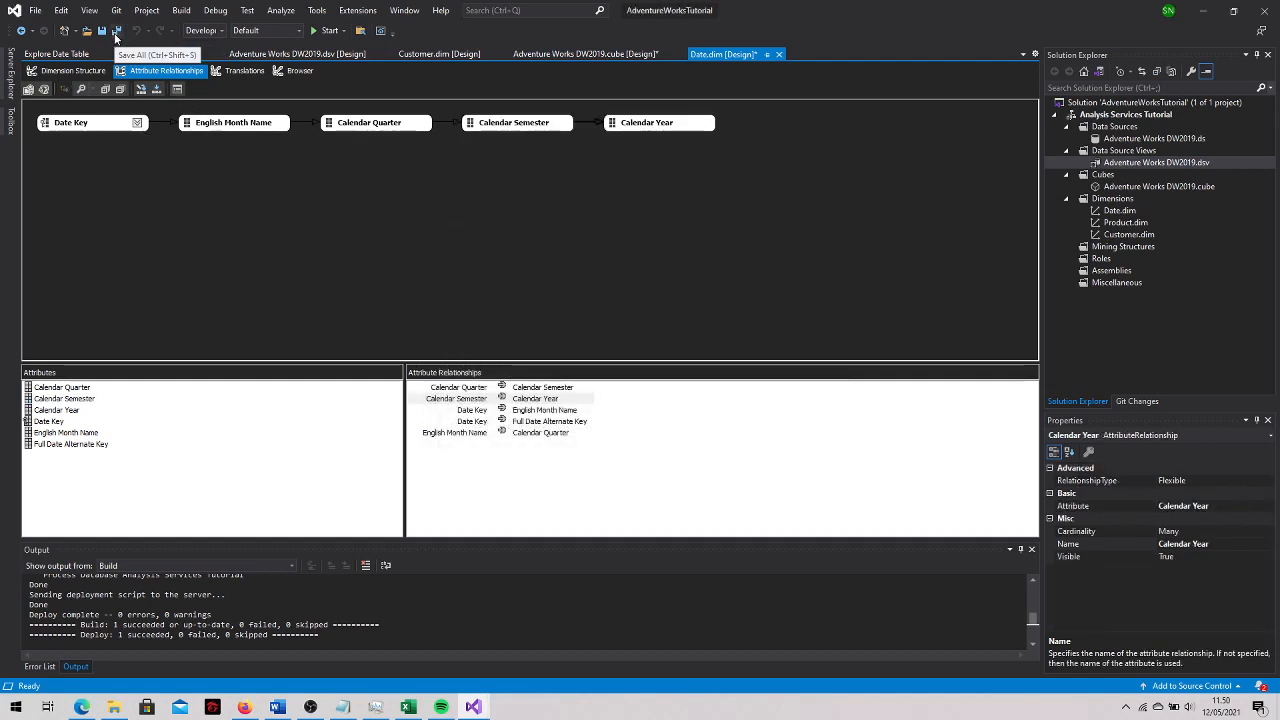
pyautogui.click(115, 31)
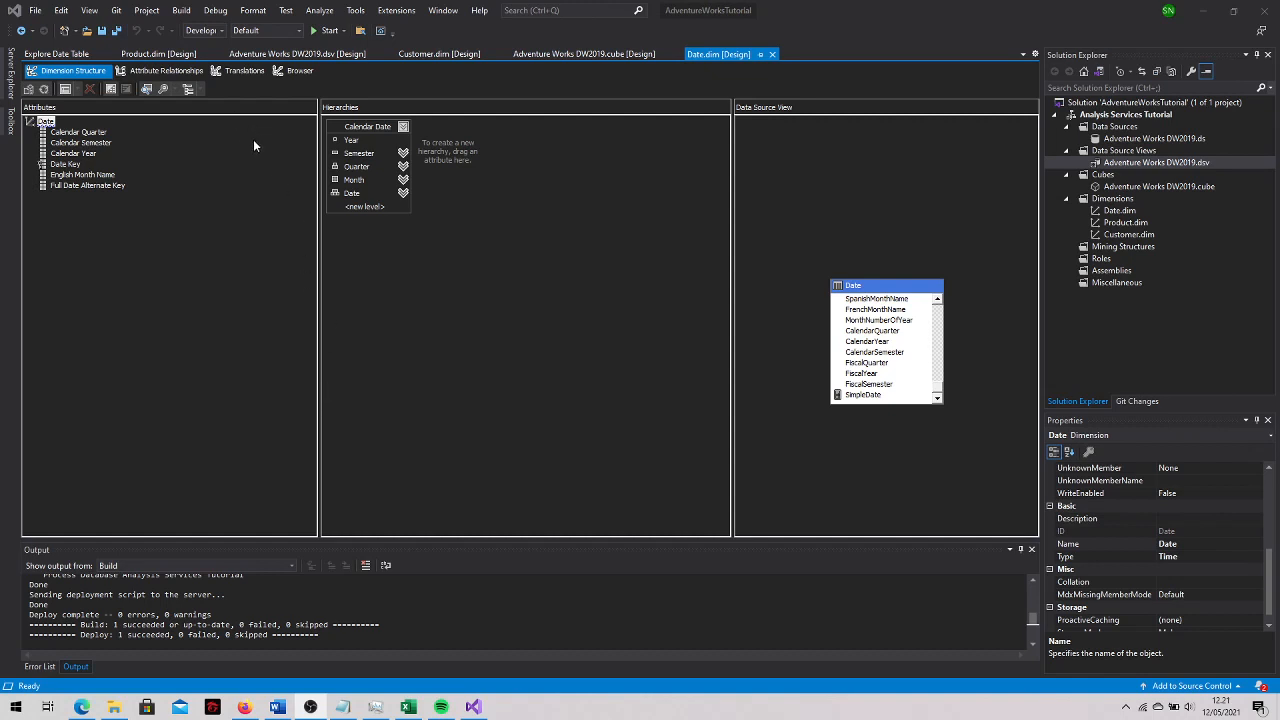
# Explore the Date table's data from the Adventure Works DW2019 data source view, examining its month, quarter, year and semester columns
pyautogui.doubleClick(1125, 163)
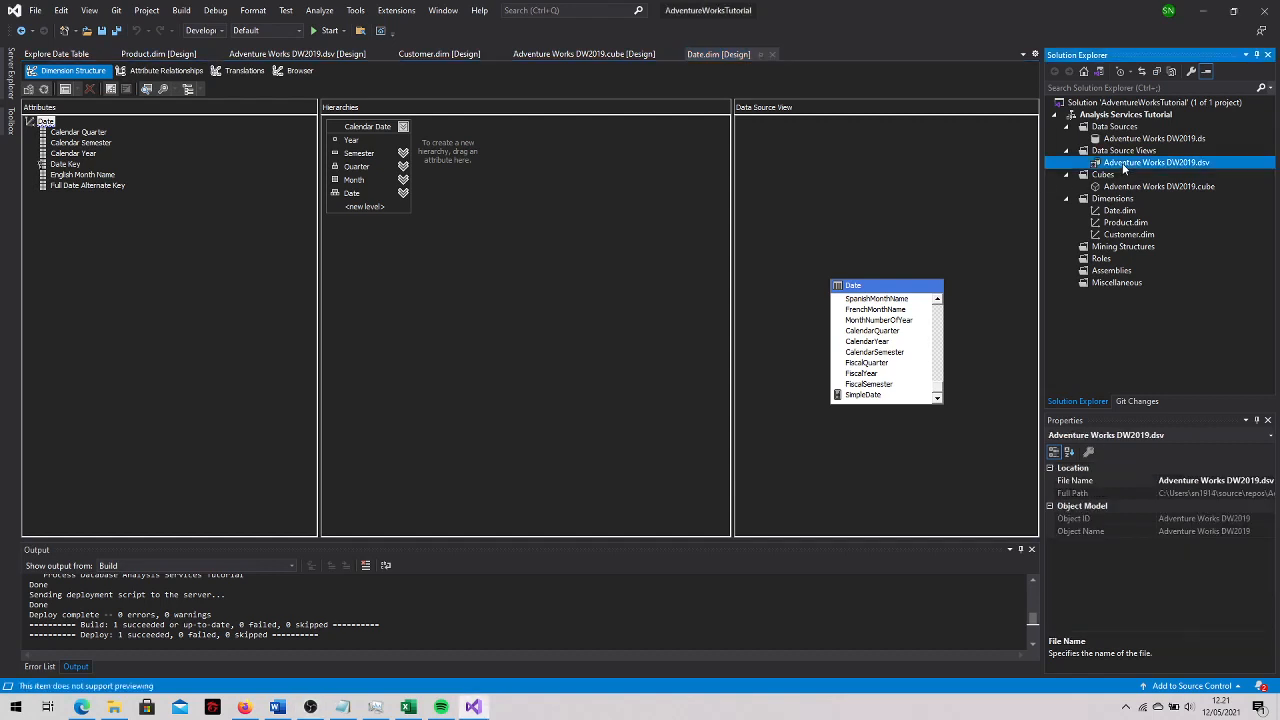
pyautogui.rightClick(60, 224)
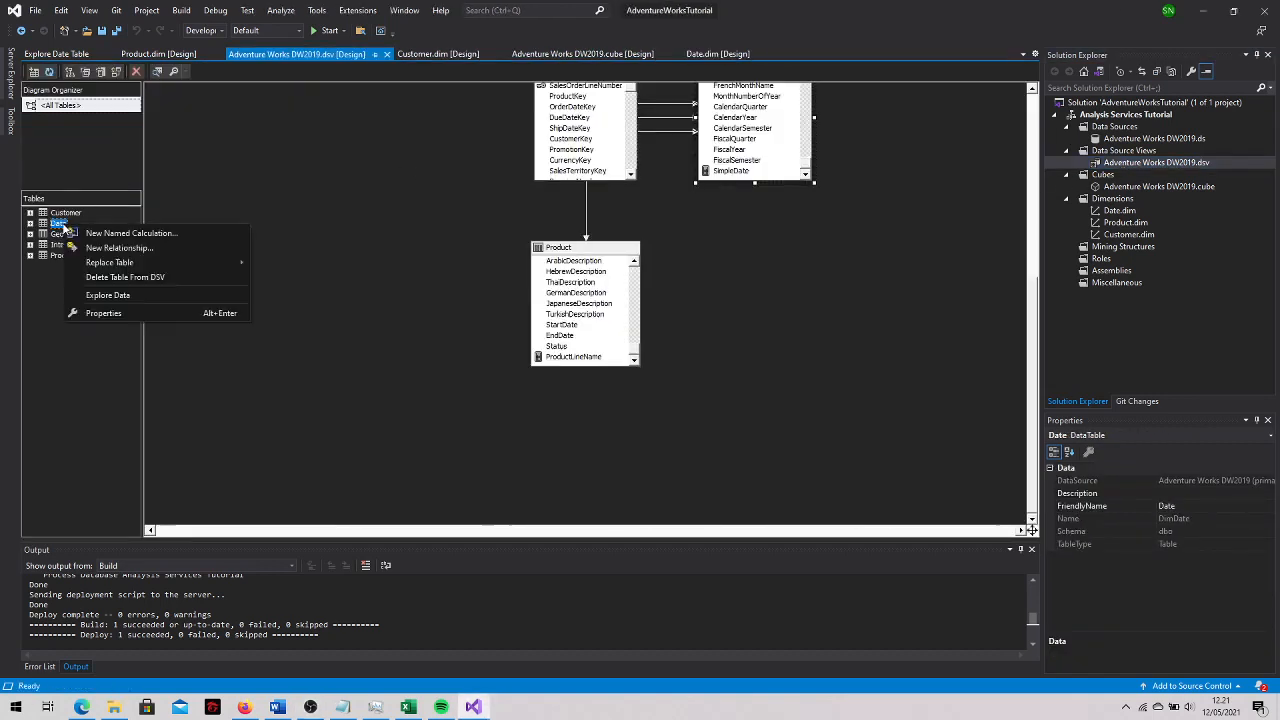
pyautogui.click(108, 295)
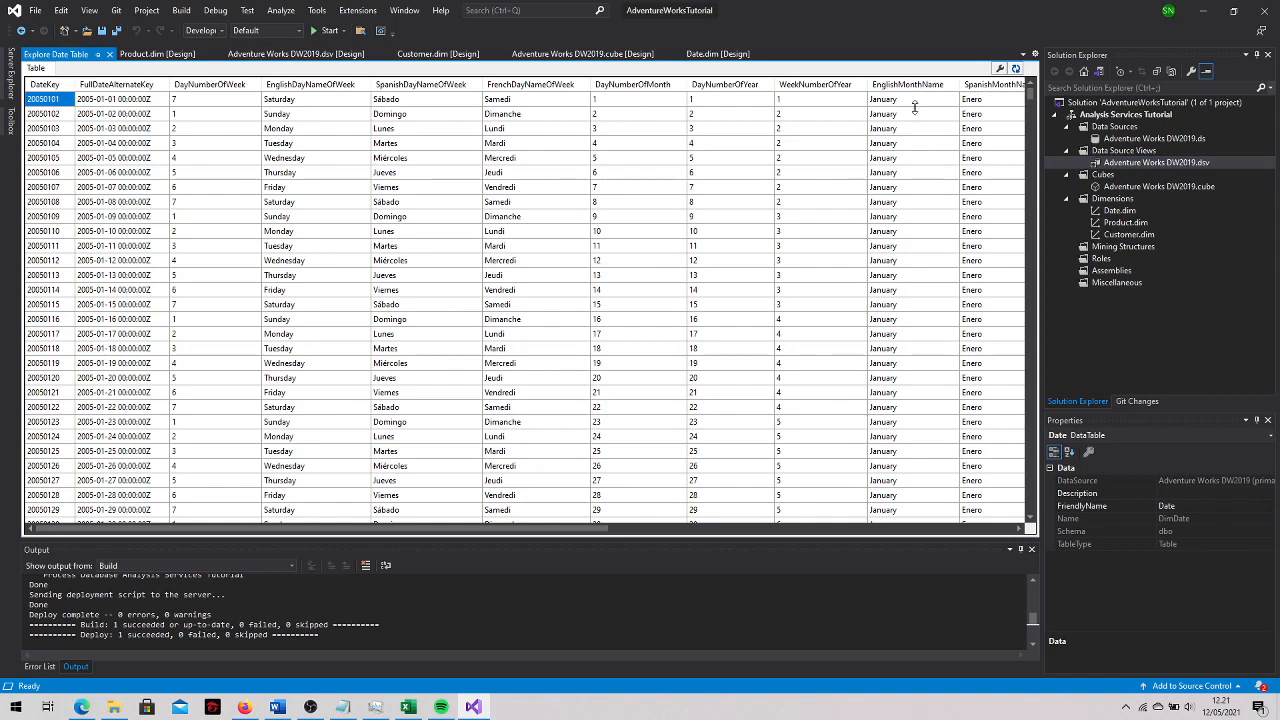
pyautogui.click(1018, 531)
pyautogui.click(1018, 531)
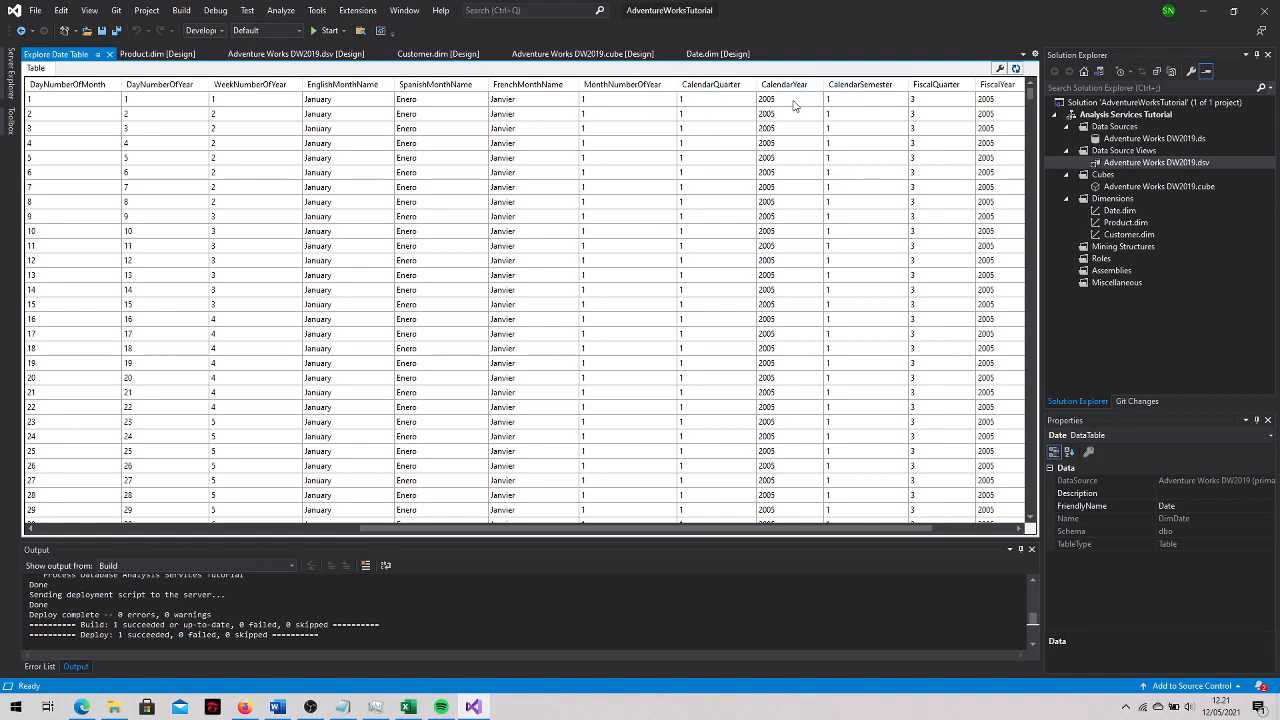
pyautogui.click(109, 53)
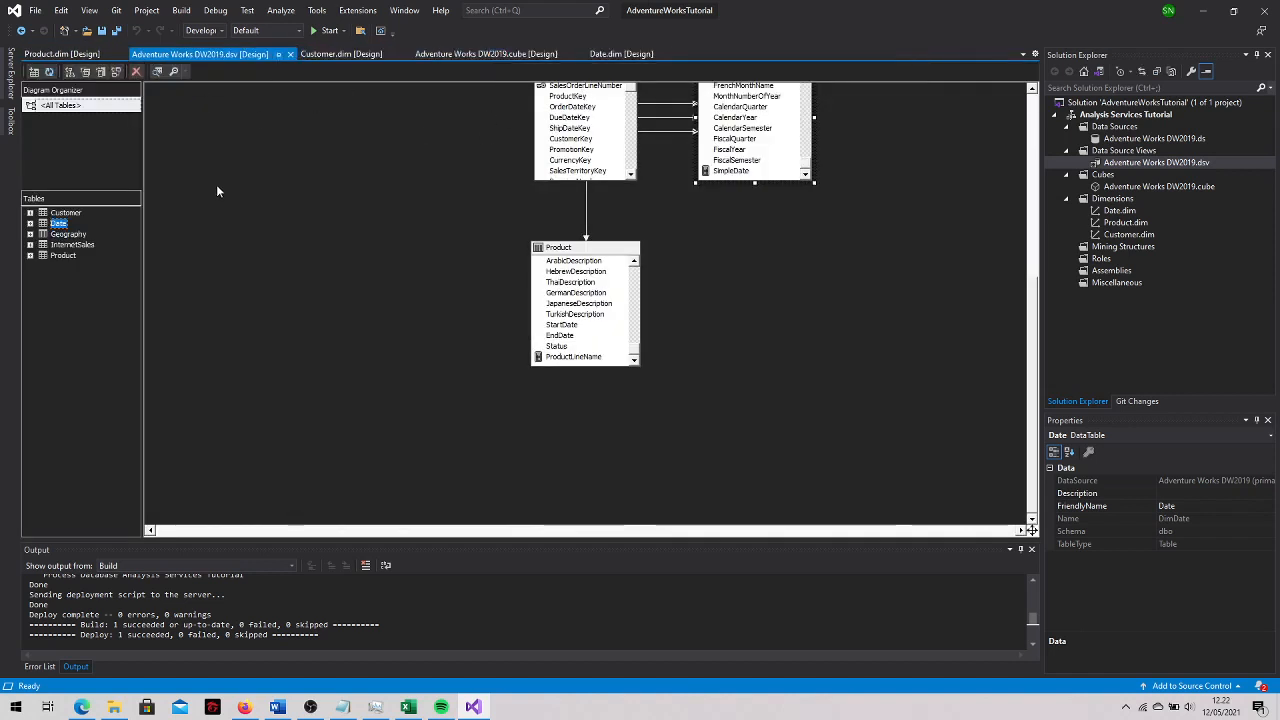
# Create a named calculation MonthName on the Date table with the expression EnglishMonthName + ' ' + CONVERT(CHAR(4), CalendarYear)
pyautogui.rightClick(62, 223)
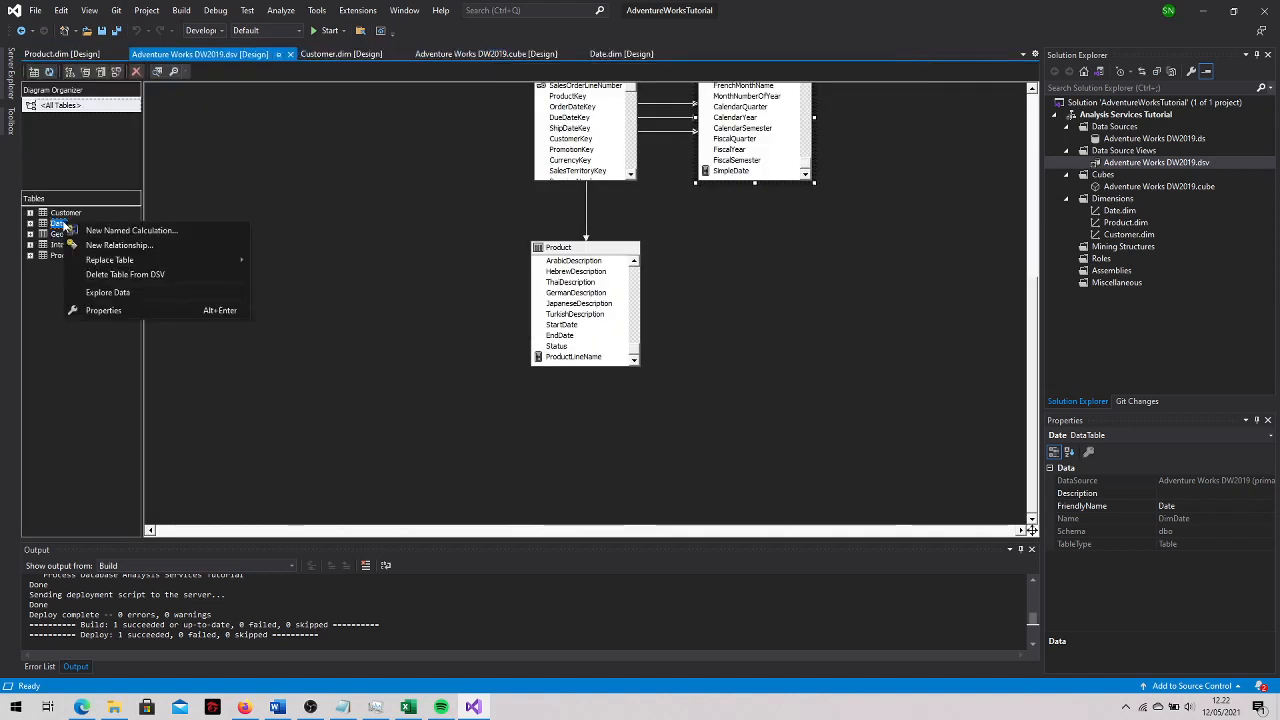
pyautogui.click(137, 232)
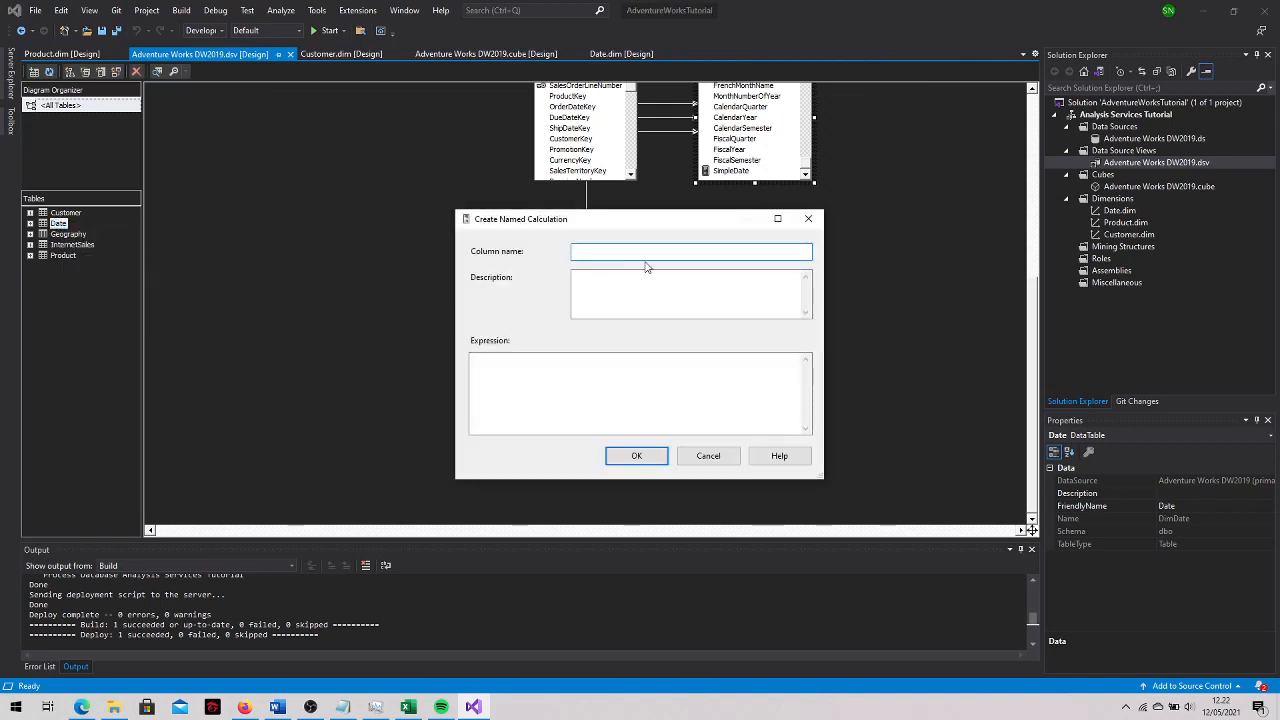
pyautogui.write('M')
pyautogui.press('BackSpace')
pyautogui.write('MonthName')
pyautogui.click(649, 388)
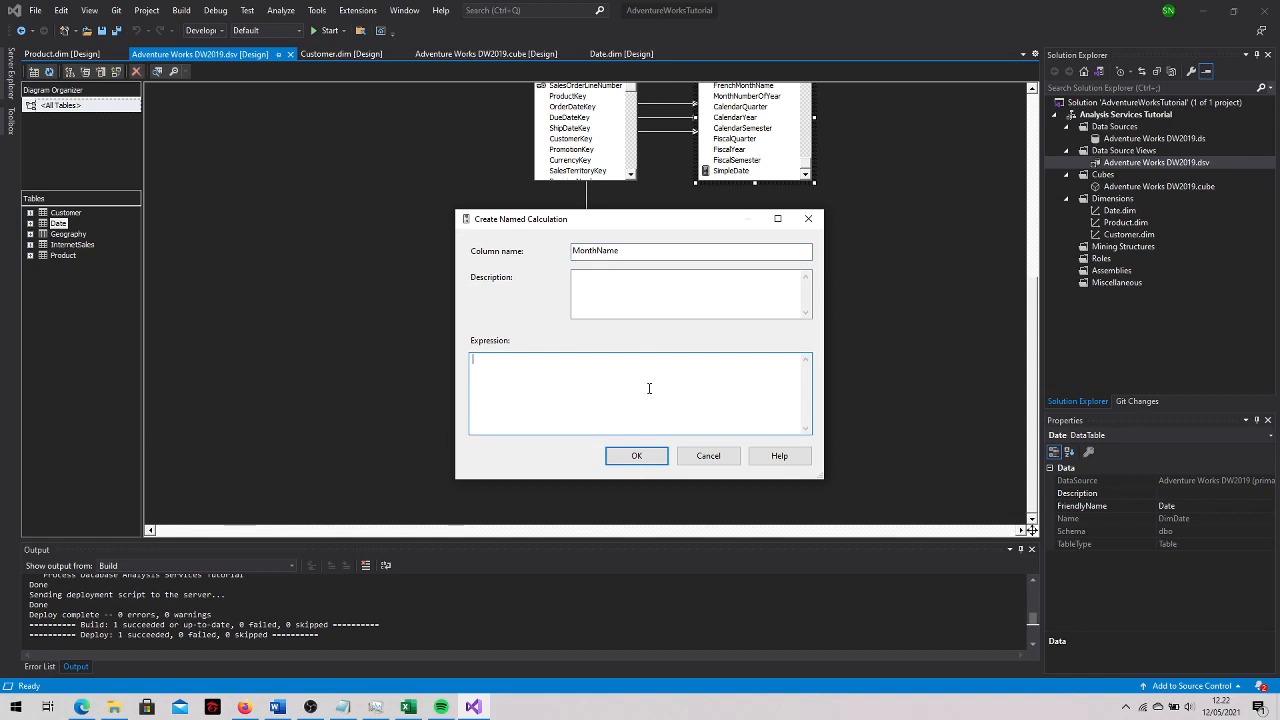
pyautogui.write("EnglishMonthName + ' ' + CONVERT(CHAR(4), CalendarYear")
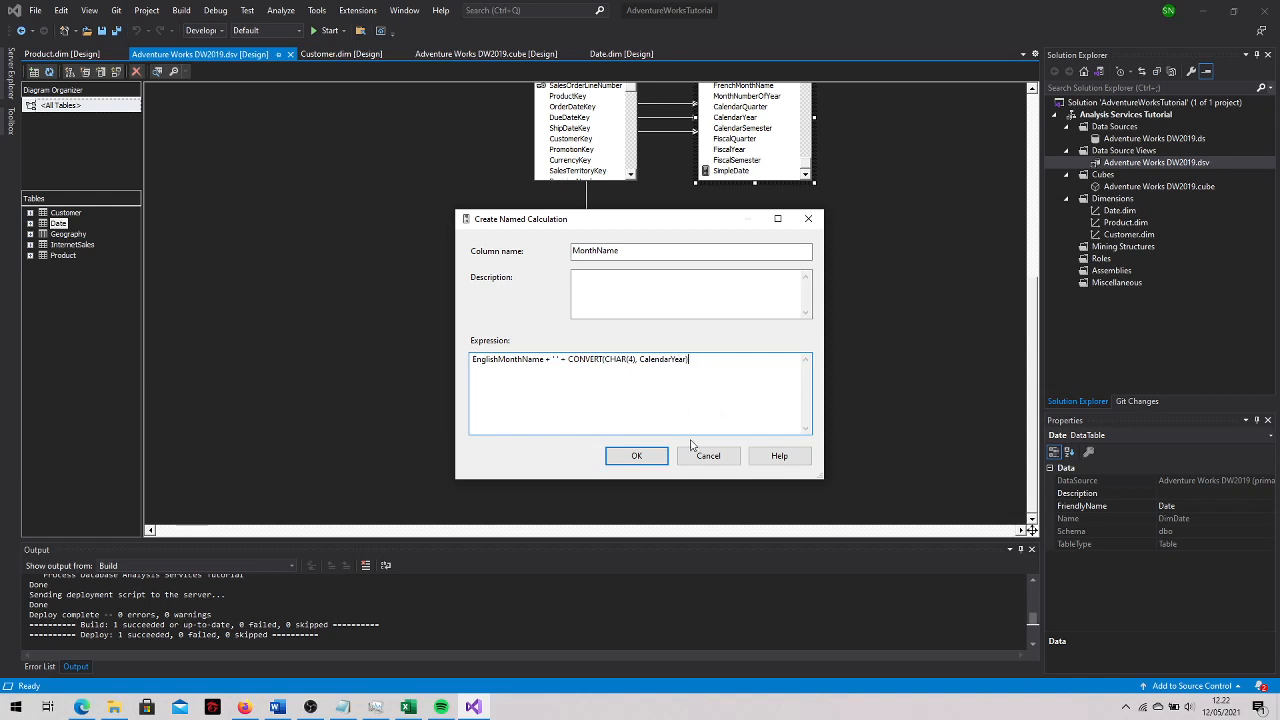
pyautogui.click(636, 456)
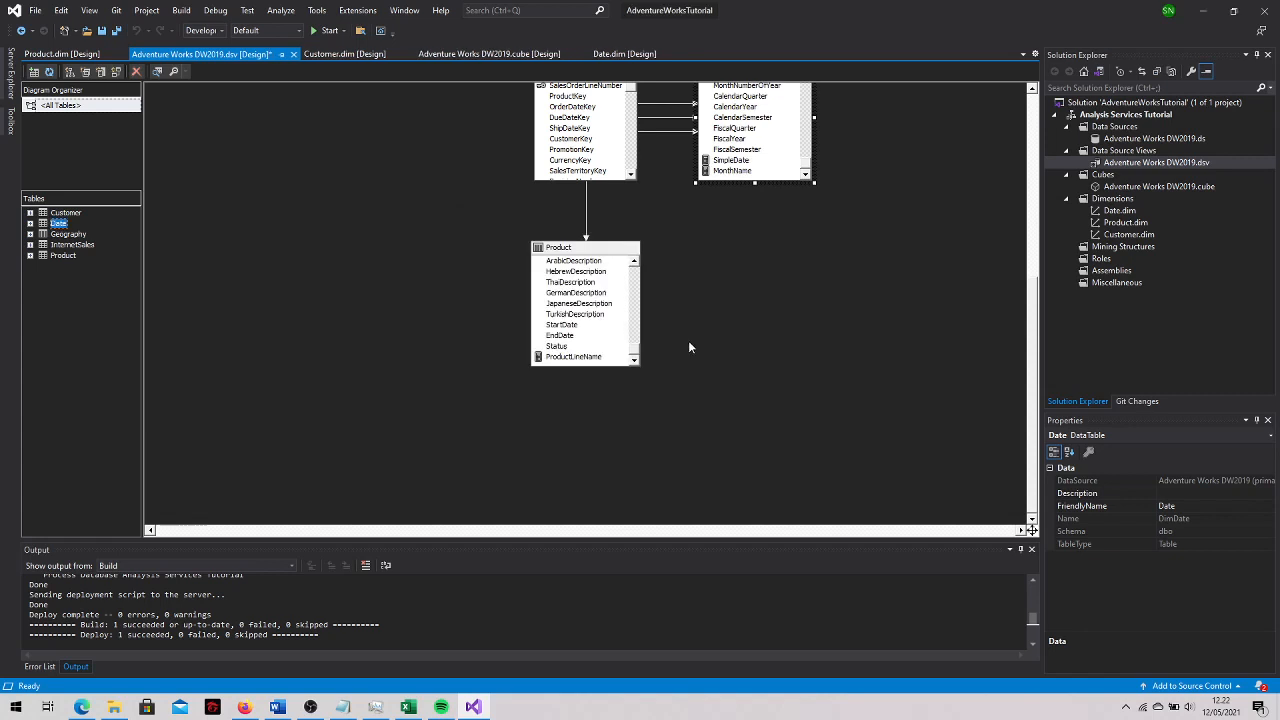
# Create a named calculation CalendarQuarterDesc on the Date table as 'Q' + CONVERT(CHAR(1), CalendarQuarter) + ' CY ' + CONVERT(CHAR(4), CalendarYear)
pyautogui.rightClick(60, 223)
pyautogui.click(82, 233)
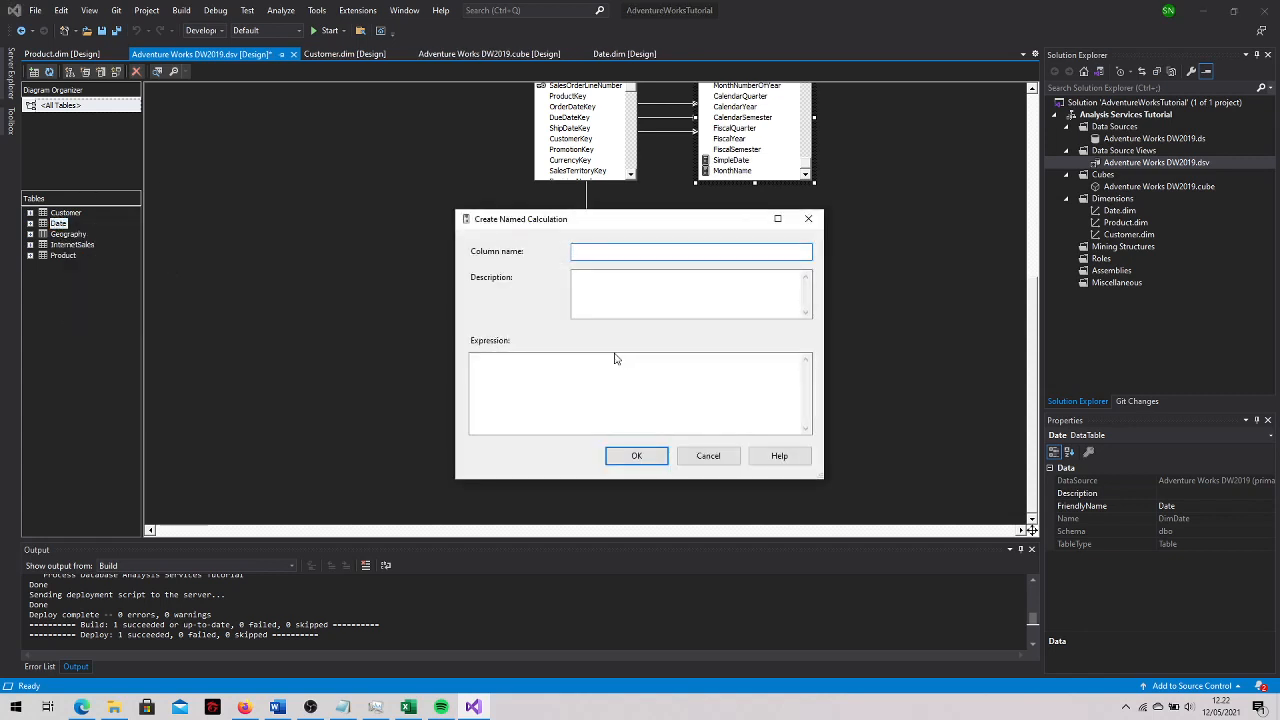
pyautogui.write('CalendarQuarterDesc')
pyautogui.press('Tab')
pyautogui.press('Tab')
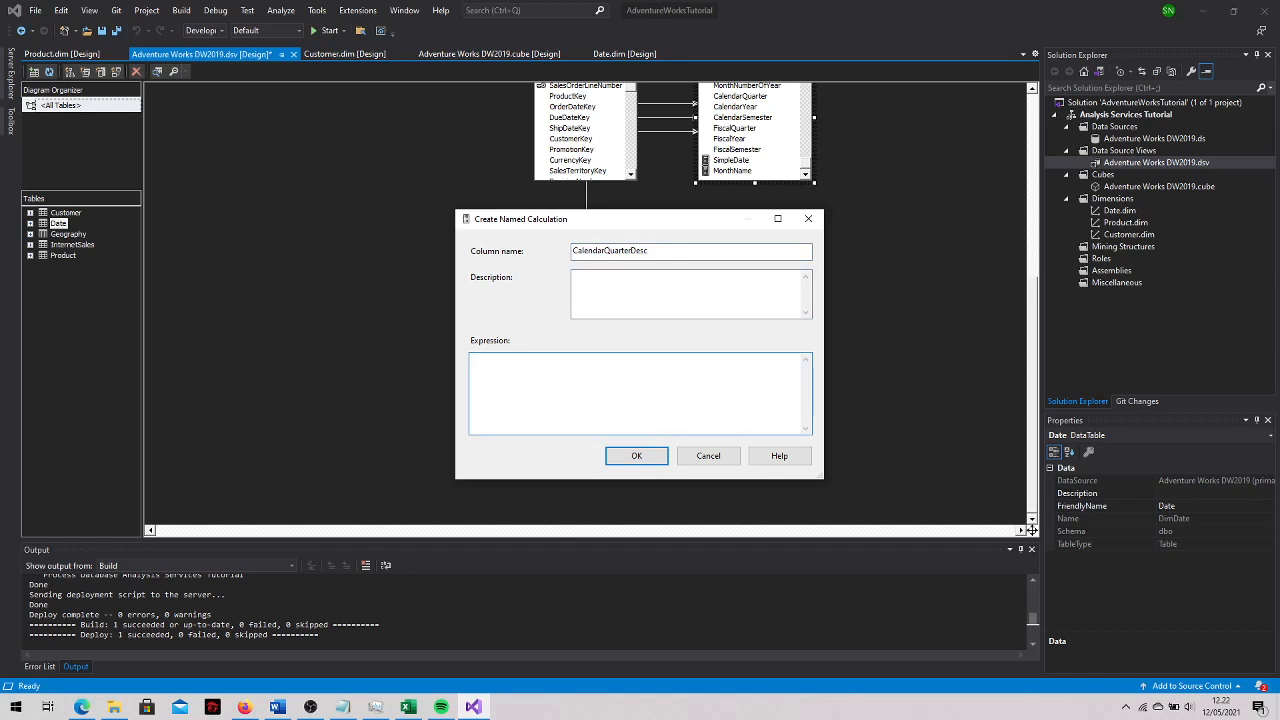
pyautogui.write("'Q' + CONVERT(CHAR(1), CalendarQu")
pyautogui.write('+')
pyautogui.write('CY')
pyautogui.press('BackSpace')
pyautogui.press('BackSpace')
pyautogui.press('BackSpace')
pyautogui.write('CY')
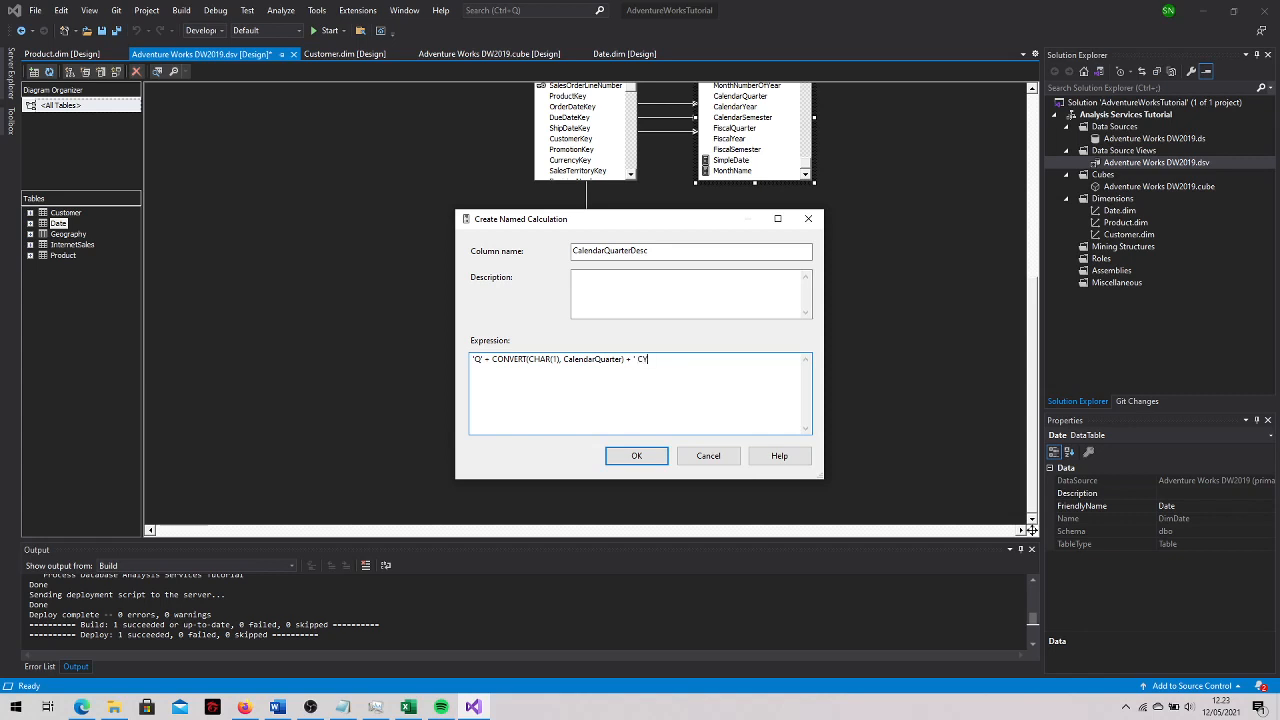
pyautogui.write(" ' + CONVERT(Ch")
pyautogui.press('BackSpace')
pyautogui.write('HAR(4), CalenadarYear)')
pyautogui.click(660, 455)
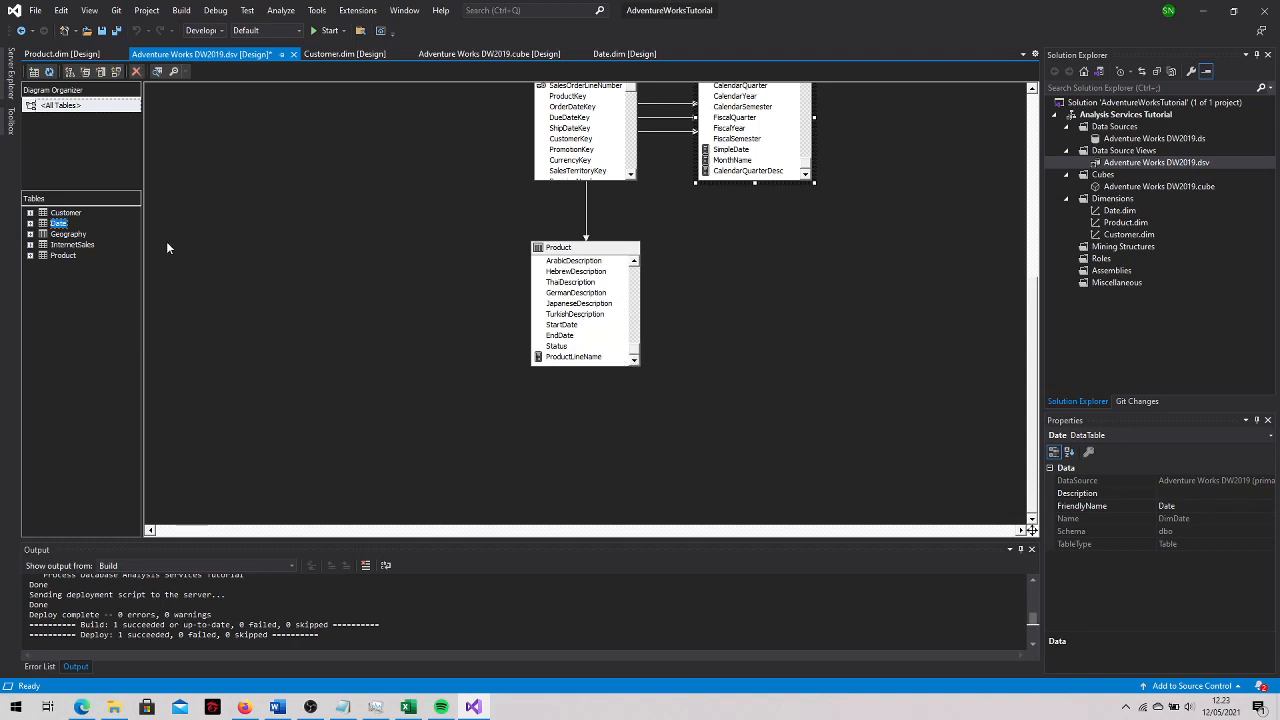
# Start another named calculation on the Date table with the column name CalendarSemesterDesc
pyautogui.rightClick(60, 225)
pyautogui.click(80, 238)
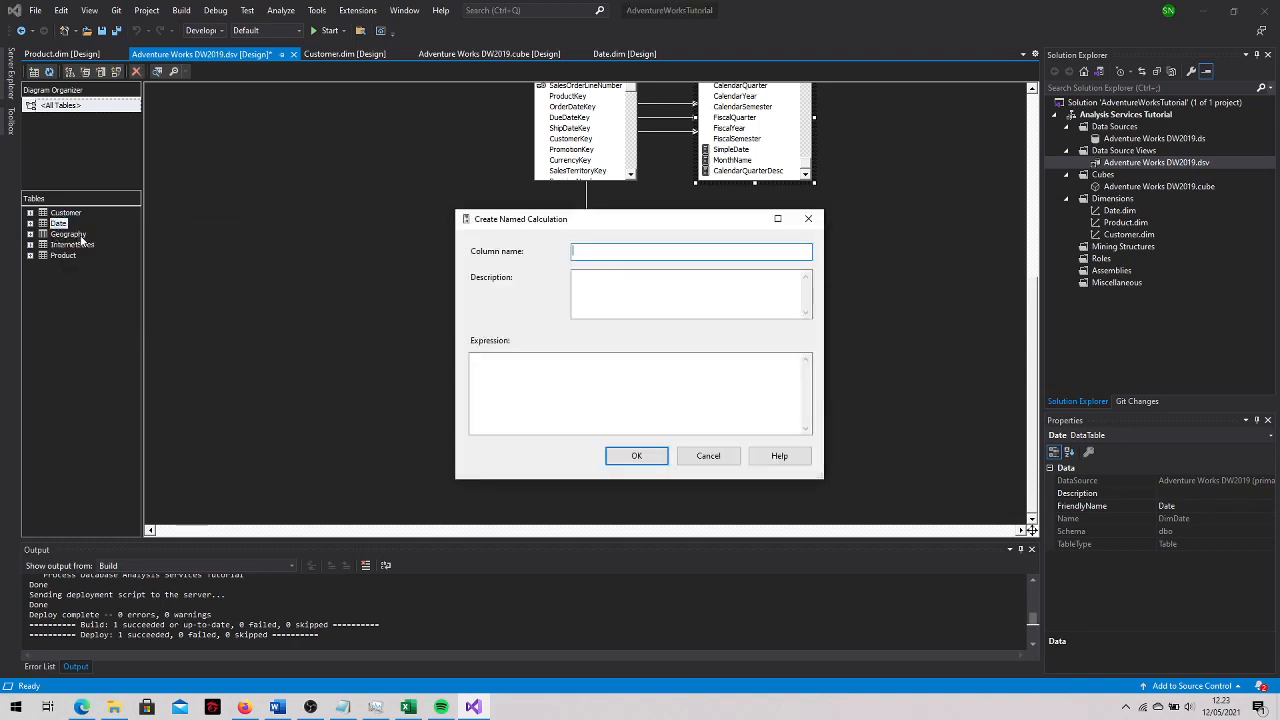
pyautogui.write('ca')
pyautogui.press('BackSpace')
pyautogui.press('BackSpace')
pyautogui.write('CalendarSemesterDesc')
pyautogui.press('Tab')
pyautogui.press('Tab')
# Enter the expression's first branch: CASE WHEN CalendarSemester = 1 THEN 'H1' + ' CY ' + CONVERT(CHAR(4), CalendarYear)
pyautogui.write('CASE')
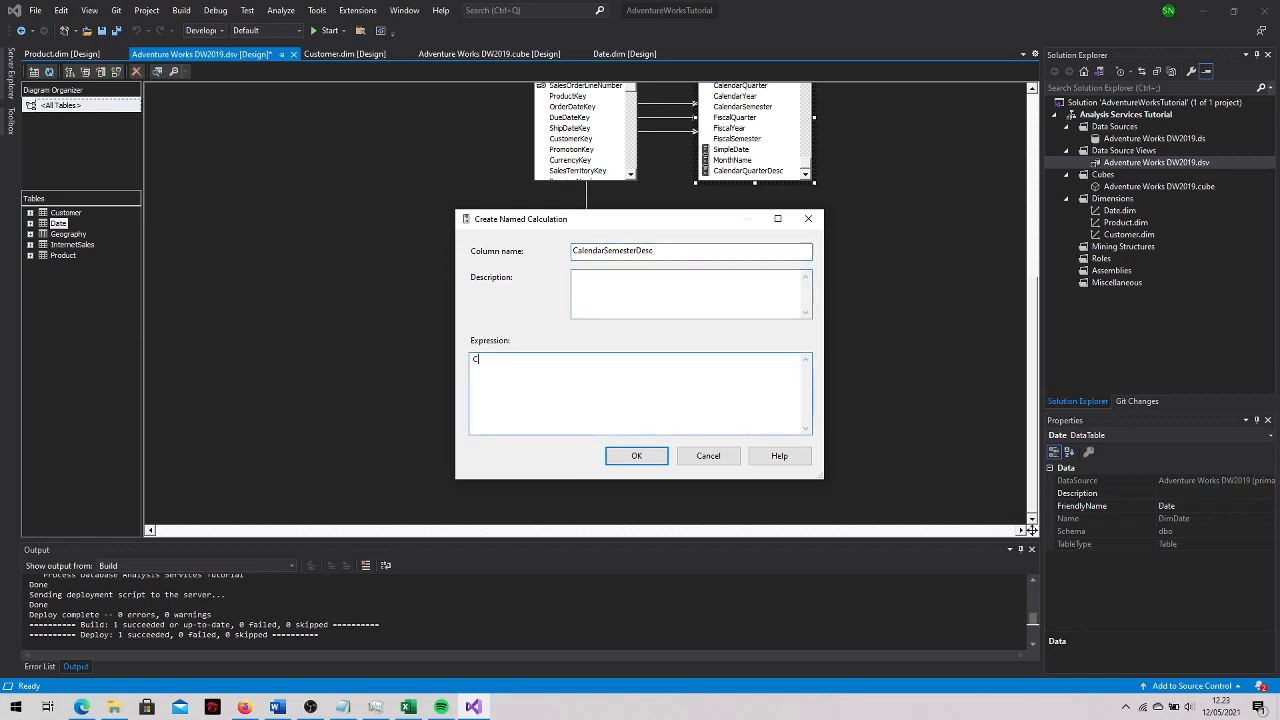
pyautogui.press('Return')
pyautogui.write('WHEN Calnd')
pyautogui.press('BackSpace')
pyautogui.press('BackSpace')
pyautogui.write("endarSemester = 1 THEN 'H1' + ' CY ' +")
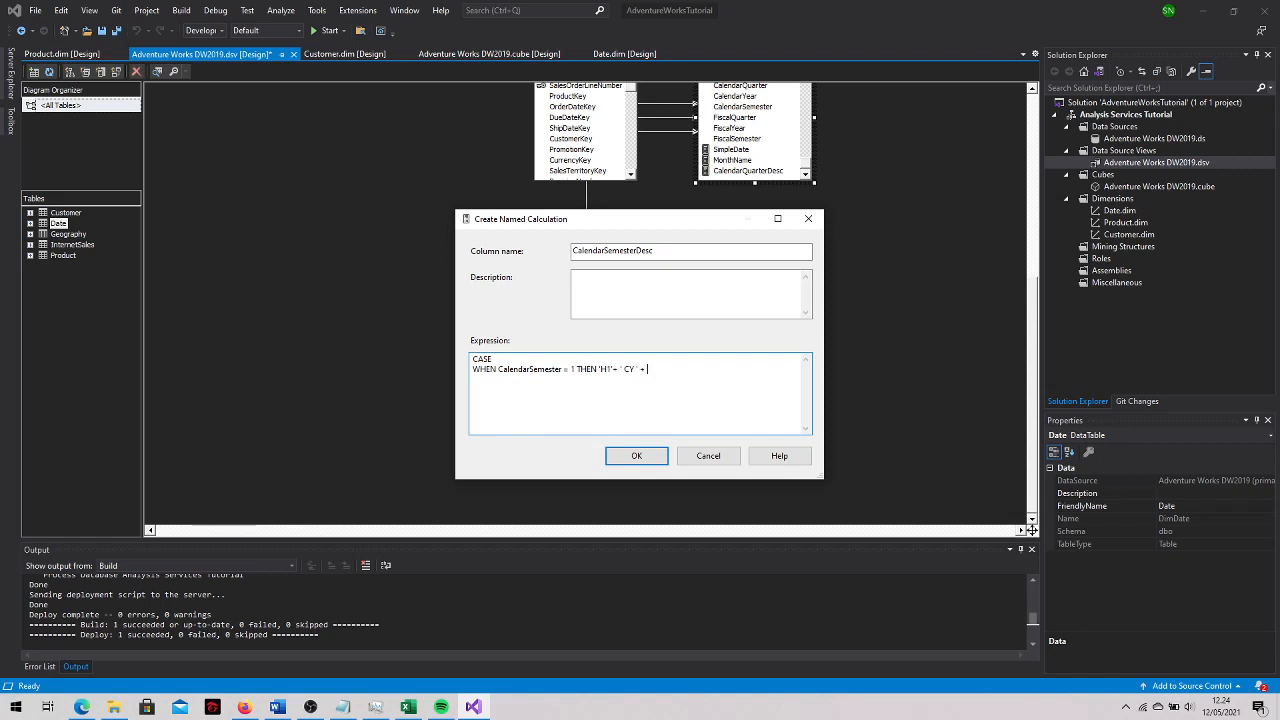
pyautogui.write(' CONVER')
pyautogui.write('T(CHAR(4')
pyautogui.write('), Caln')
pyautogui.write('ndarYe')
# Merge the first branch's text into 'H1 CY ' and begin the ELSE branch with 'H2 CY '
pyautogui.write('ELSE')
pyautogui.write(" 'H2")
pyautogui.moveTo(623, 370); pyautogui.dragTo(612, 370)
pyautogui.press('Delete')
pyautogui.write("CY ' ")
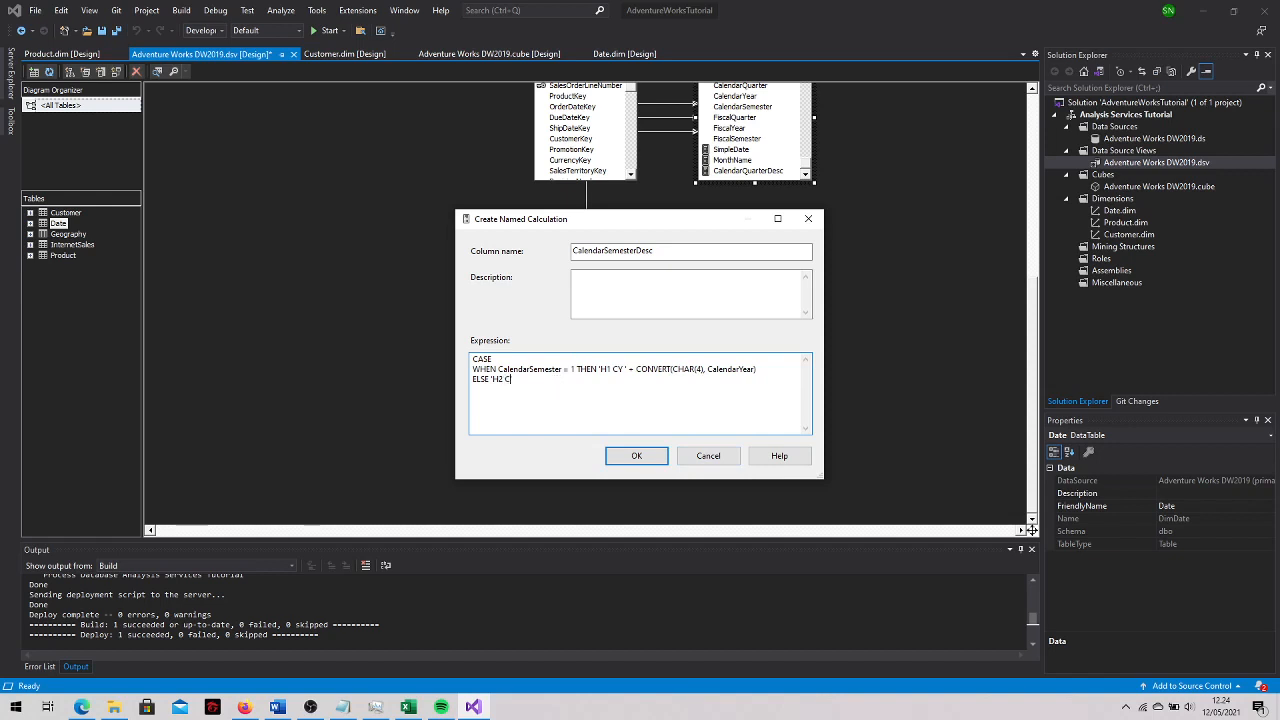
# Complete the ELSE branch with + CONVERT(CHAR(4), CalendarYear), close the expression with END, create the calculation and save the data source view
pyautogui.write('+ Conve')
pyautogui.press('BackSpace')
pyautogui.press('BackSpace')
pyautogui.press('BackSpace')
pyautogui.write('ONVERT(CHAR(4), CalendarYear)')
pyautogui.press('Return')
pyautogui.write('END')
pyautogui.click(649, 459)
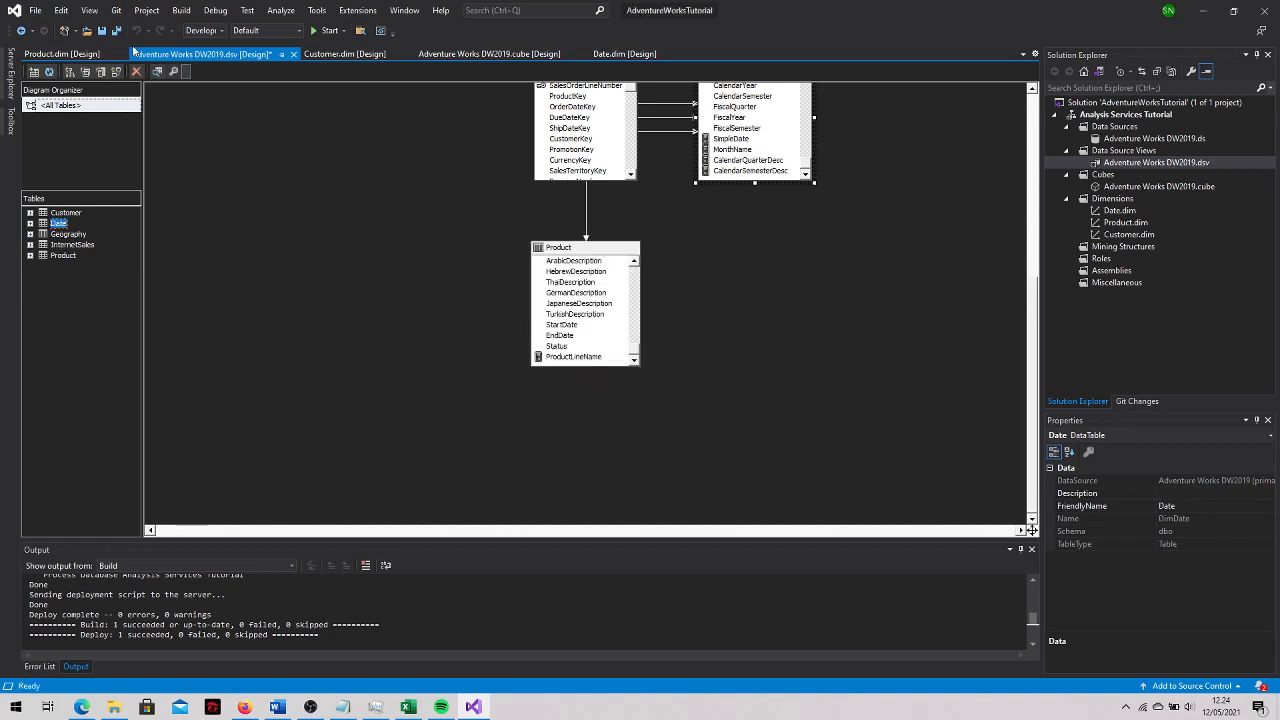
pyautogui.hotkey('ctrl', 's')
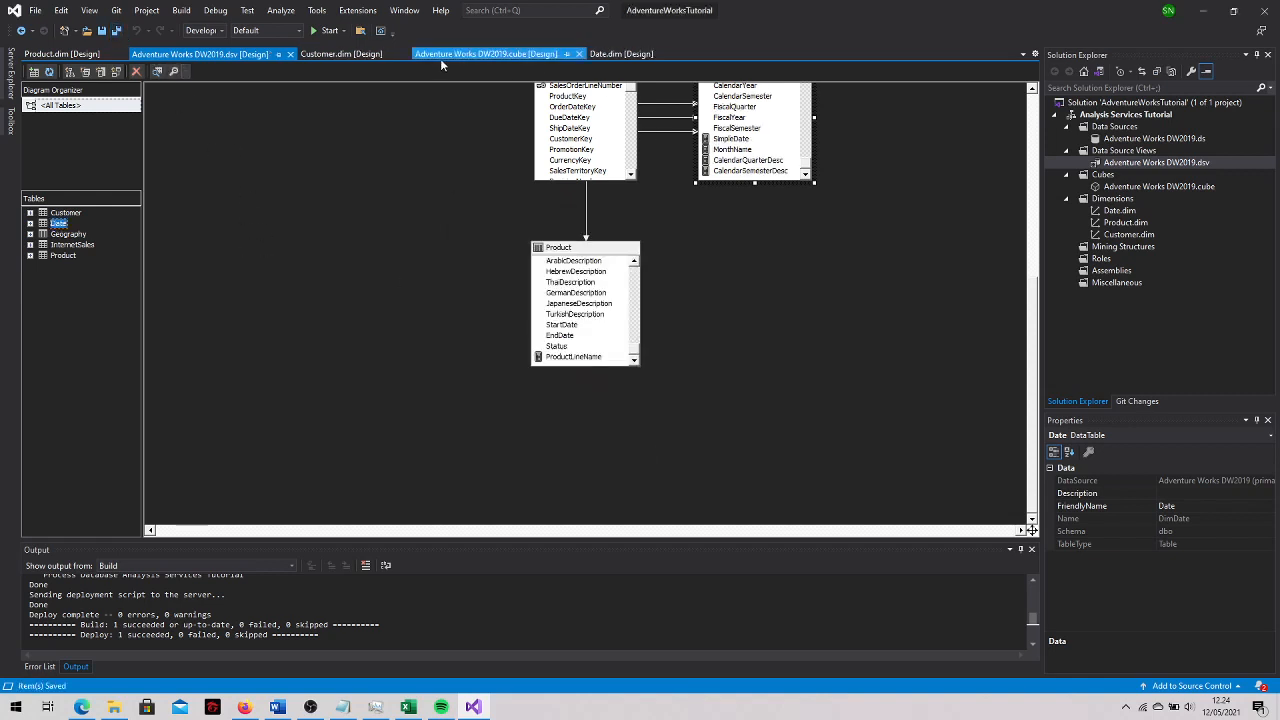
# Explore the Date table's data and examine the SimpleDate, MonthName, CalendarQuarterDesc and CalendarSemesterDesc columns
pyautogui.rightClick(60, 223)
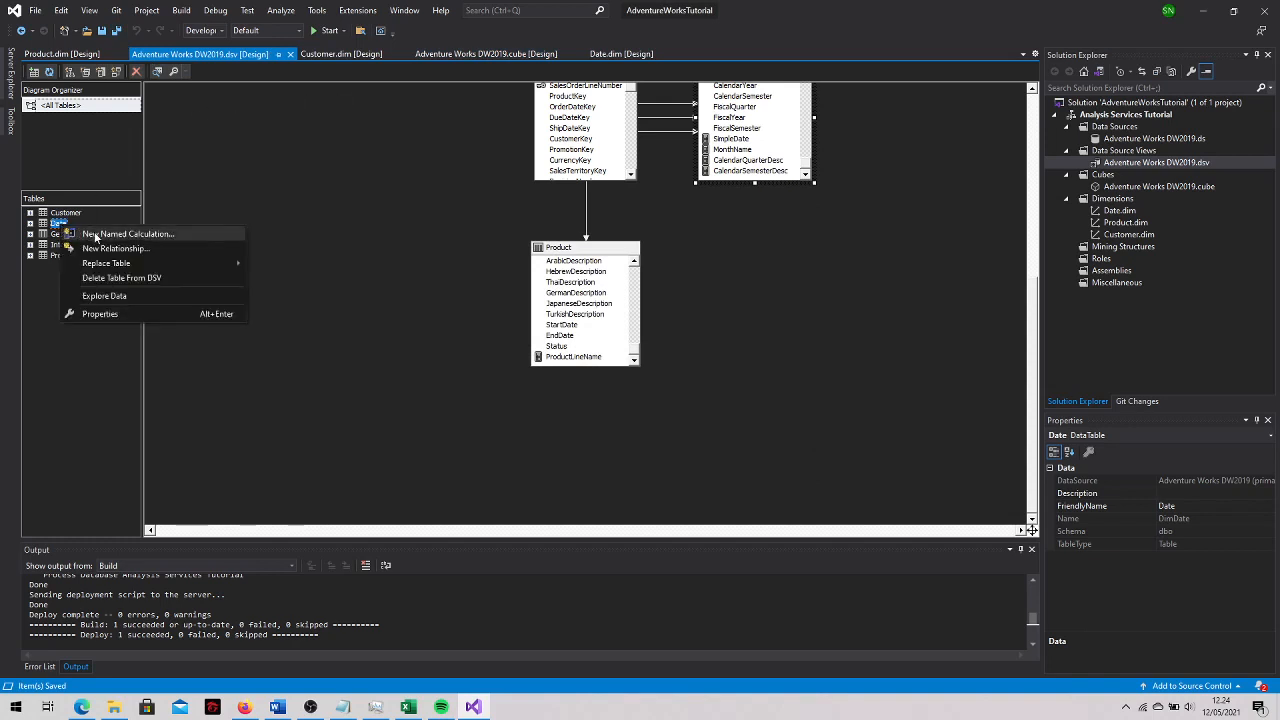
pyautogui.click(100, 296)
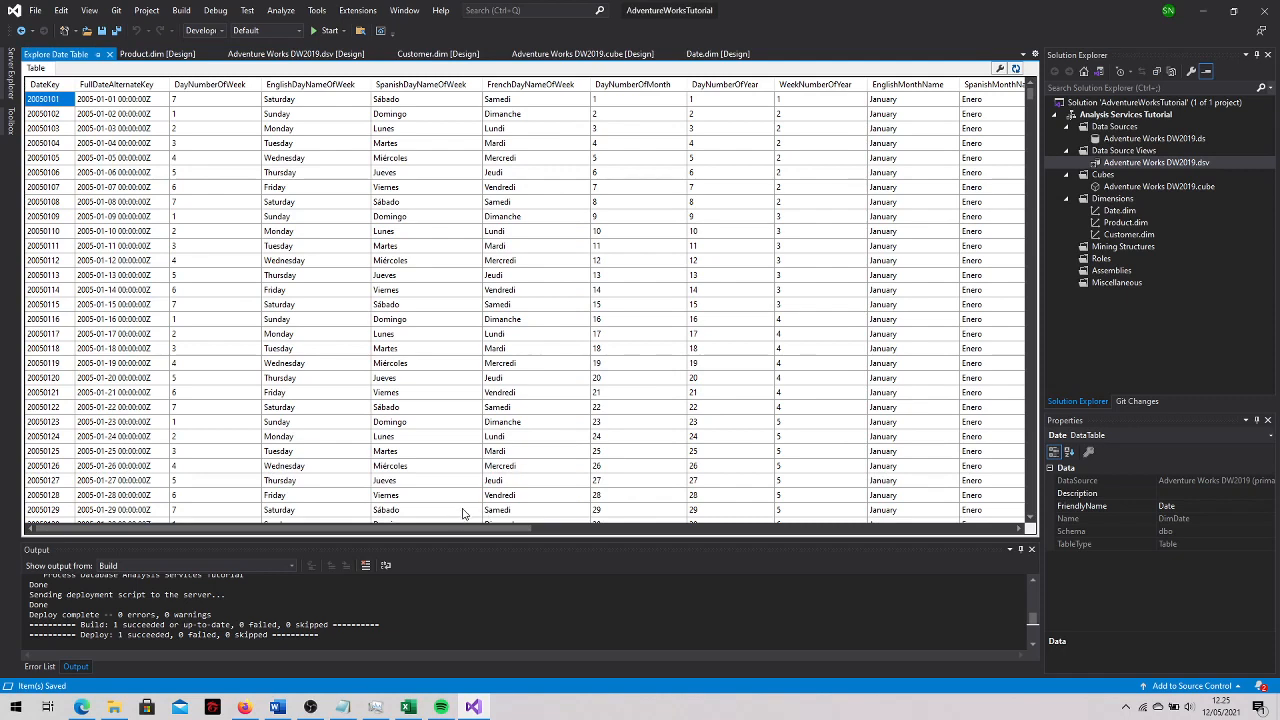
pyautogui.moveTo(333, 530); pyautogui.dragTo(773, 530)
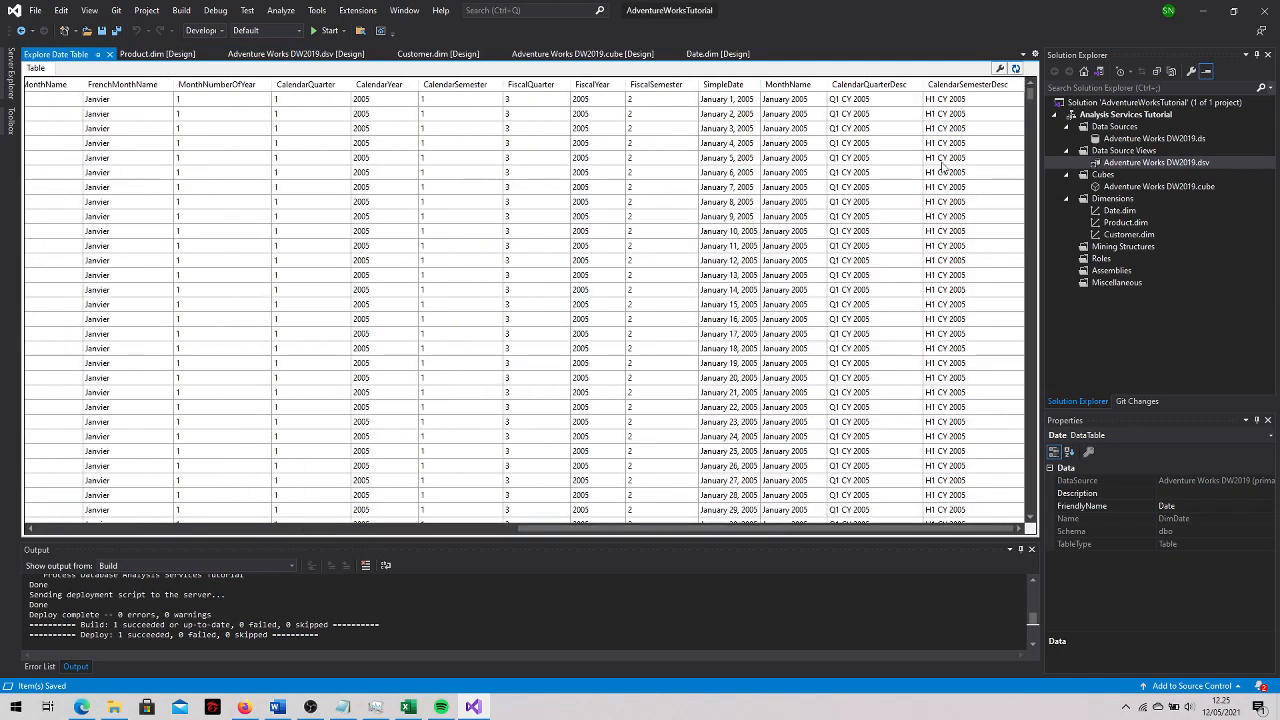
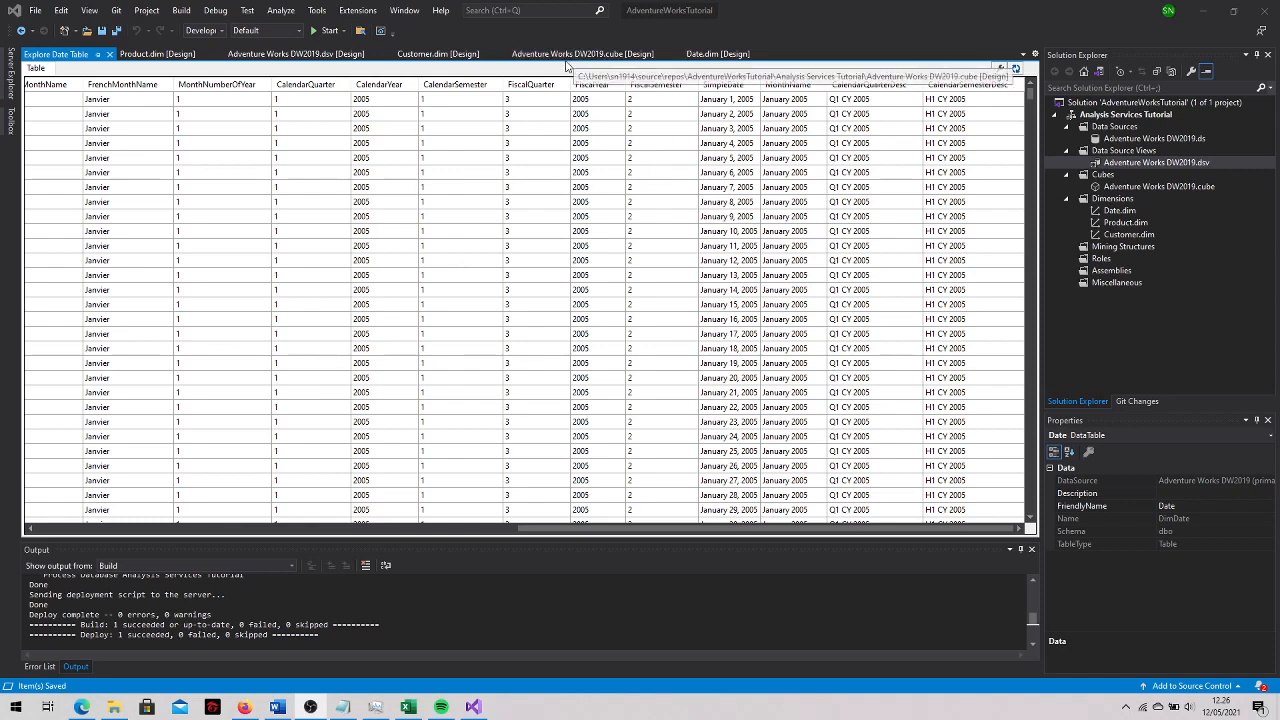
# In the Date dimension, add CalendarYear to the key columns of the English Month Name attribute
pyautogui.click(716, 54)
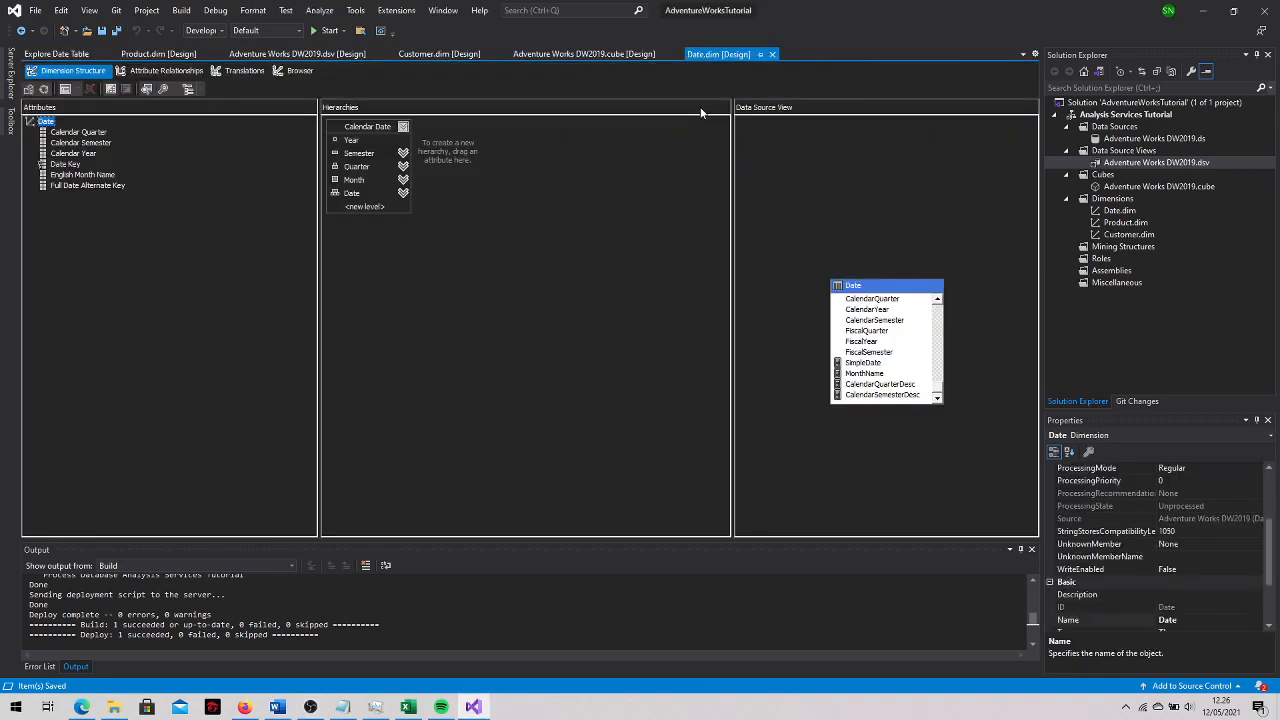
pyautogui.click(100, 177)
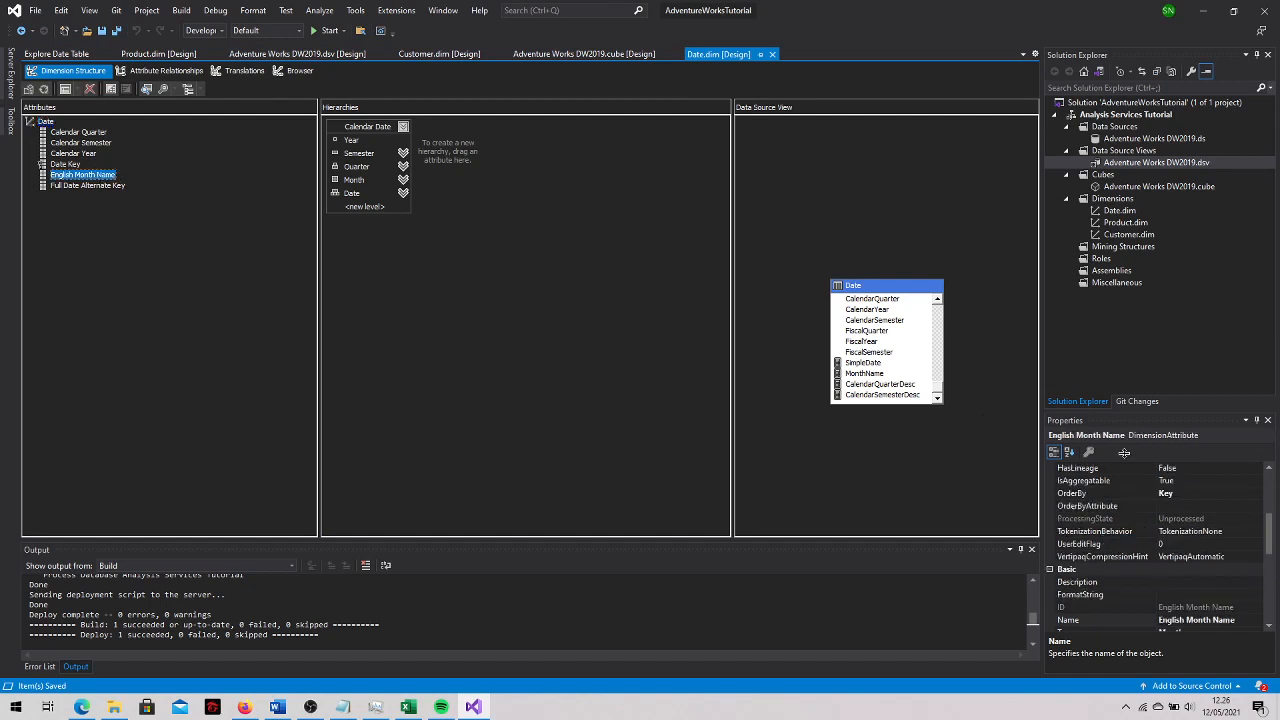
pyautogui.moveTo(1270, 546); pyautogui.dragTo(1273, 618)
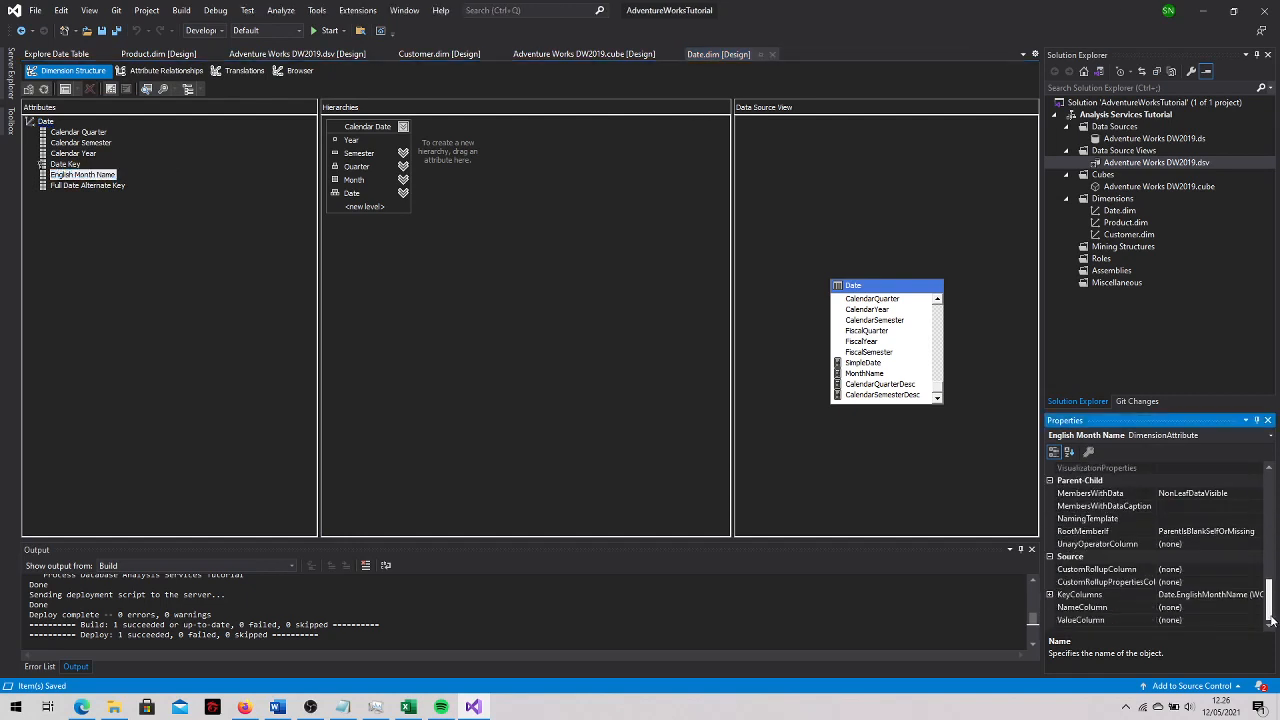
pyautogui.click(1235, 595)
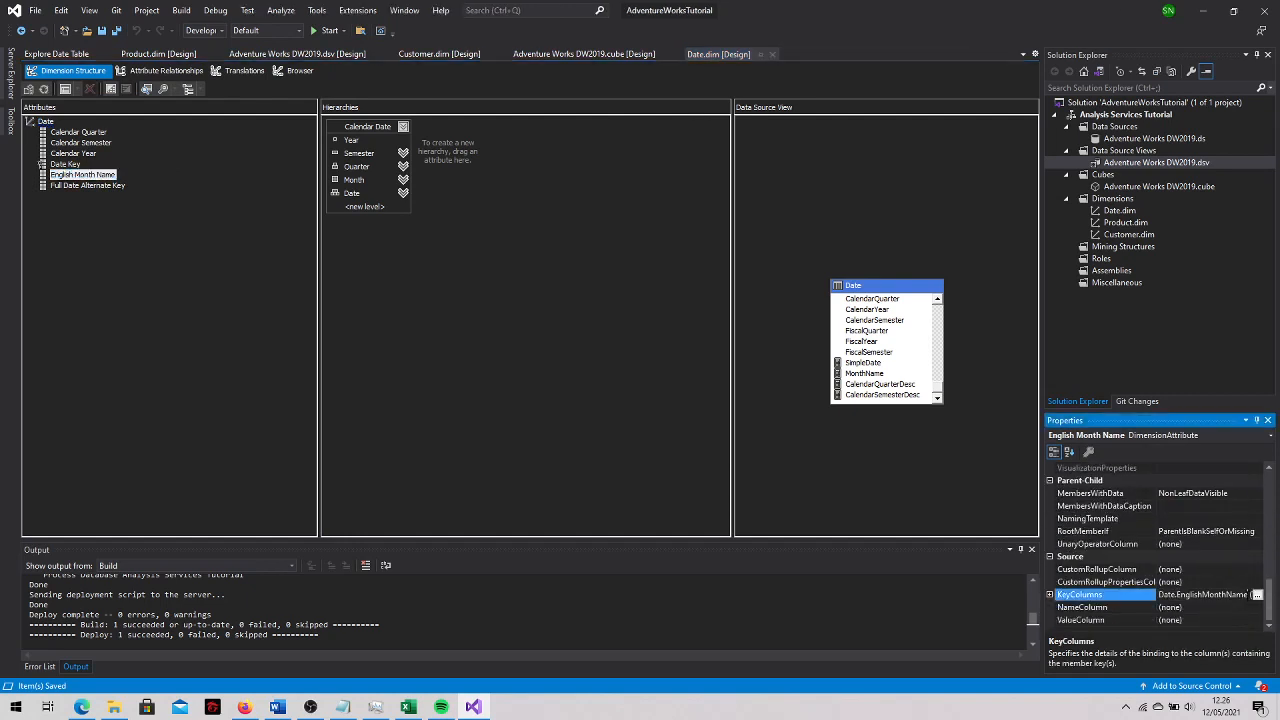
pyautogui.click(1257, 595)
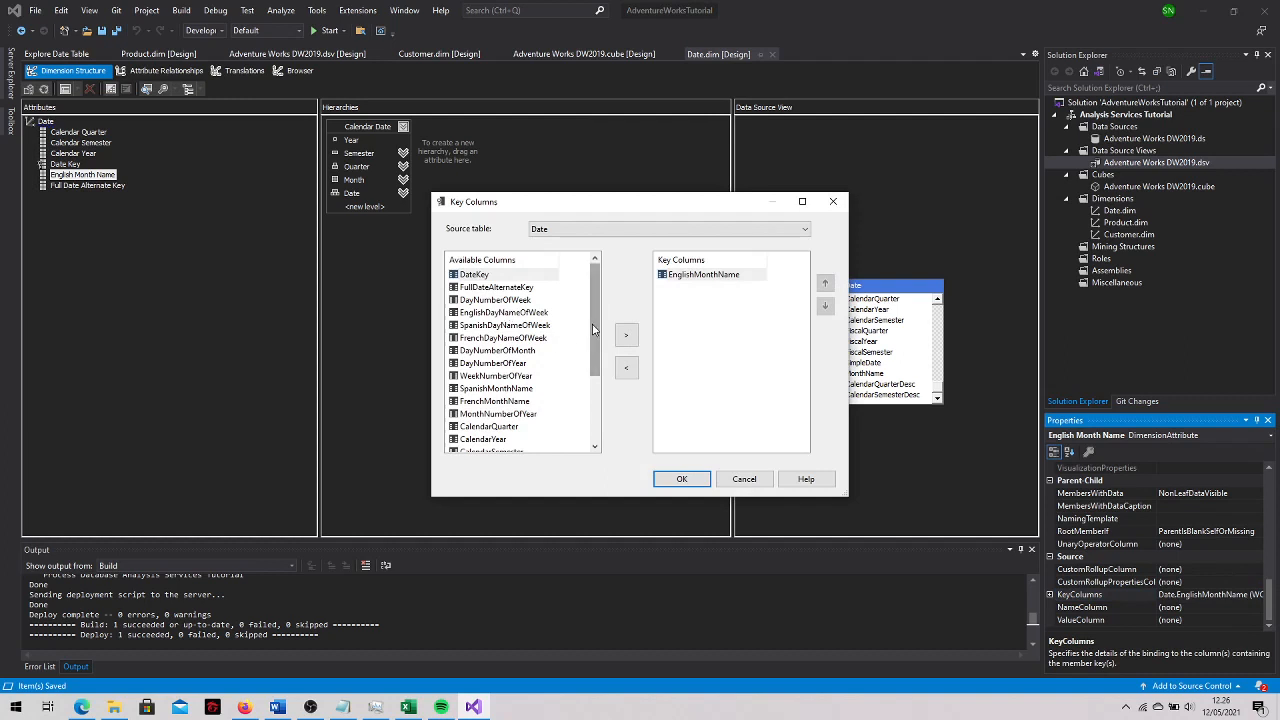
pyautogui.moveTo(595, 330); pyautogui.dragTo(595, 362)
pyautogui.click(495, 389)
pyautogui.click(626, 335)
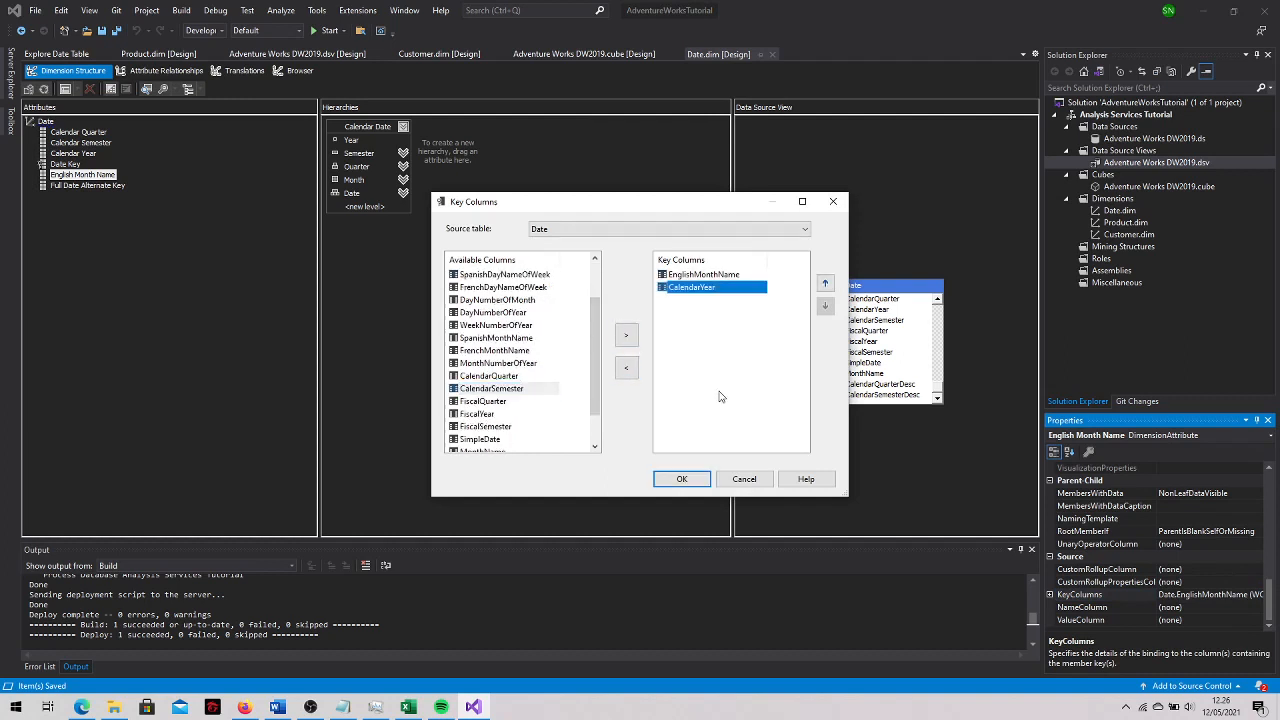
pyautogui.click(682, 479)
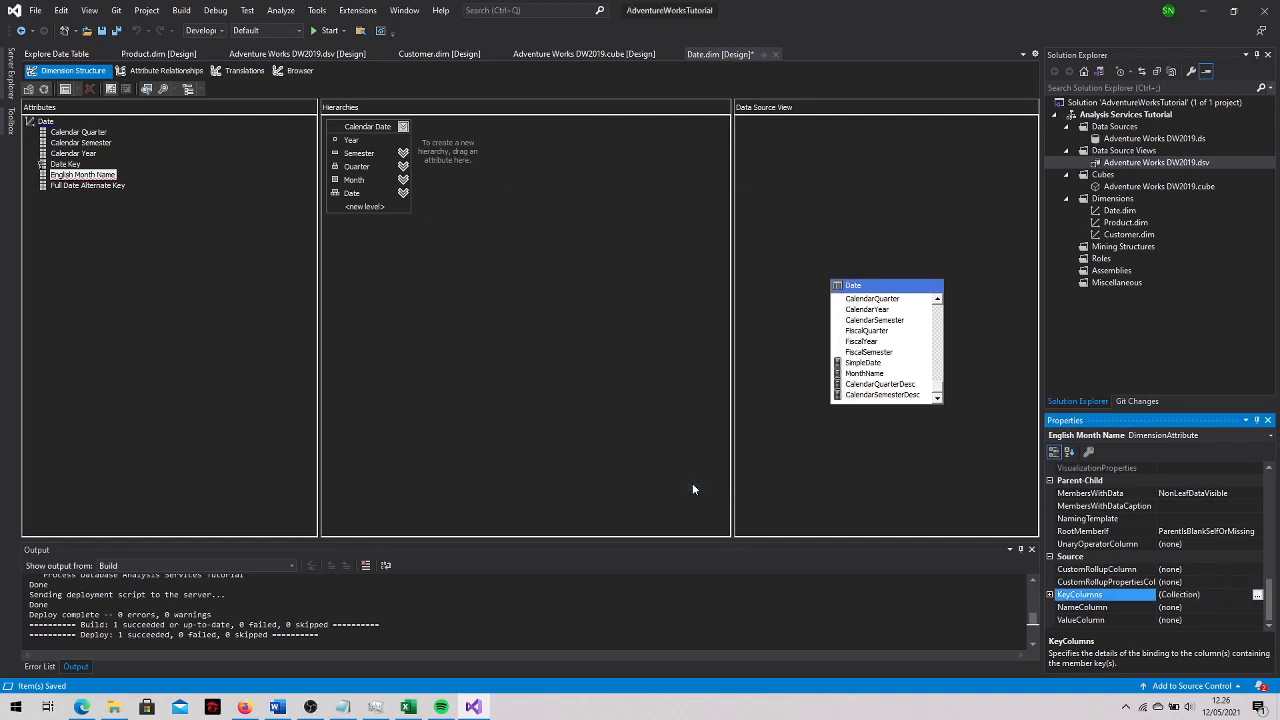
# Set the English Month Name attribute's name column to MonthName from the Date table
pyautogui.click(1193, 608)
pyautogui.click(1257, 607)
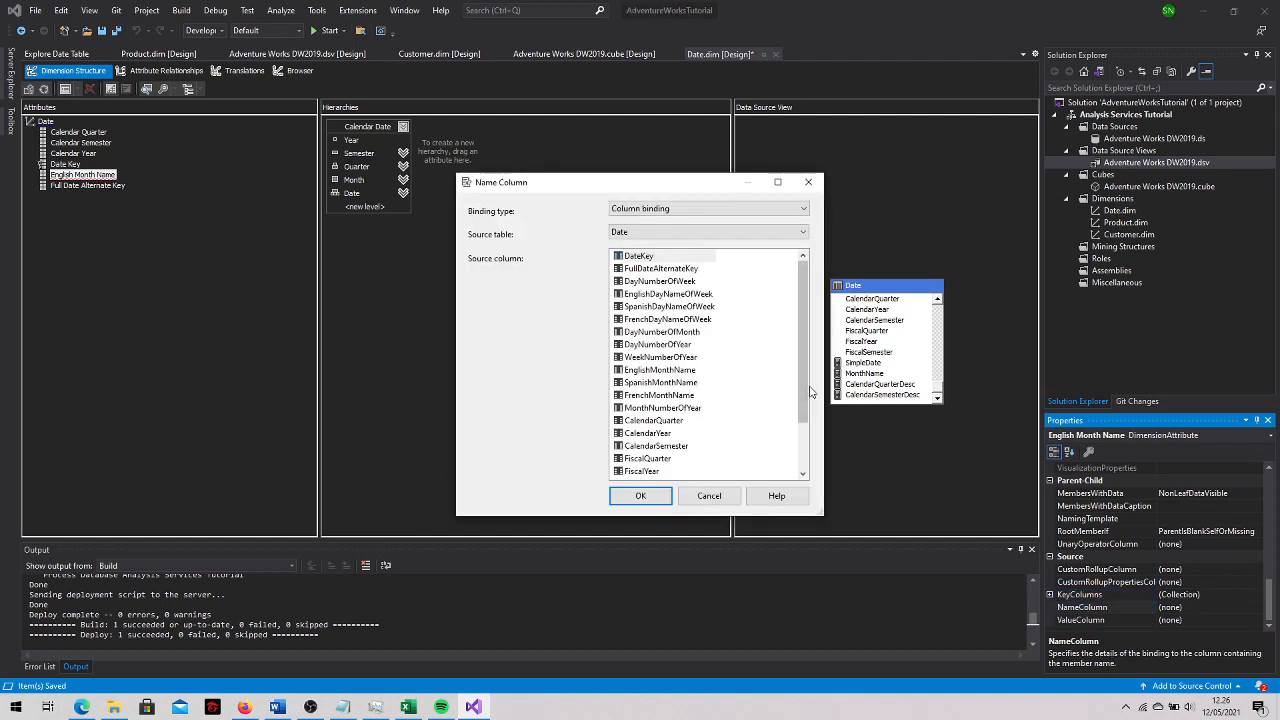
pyautogui.scroll(-2, 799, 396)
pyautogui.click(665, 447)
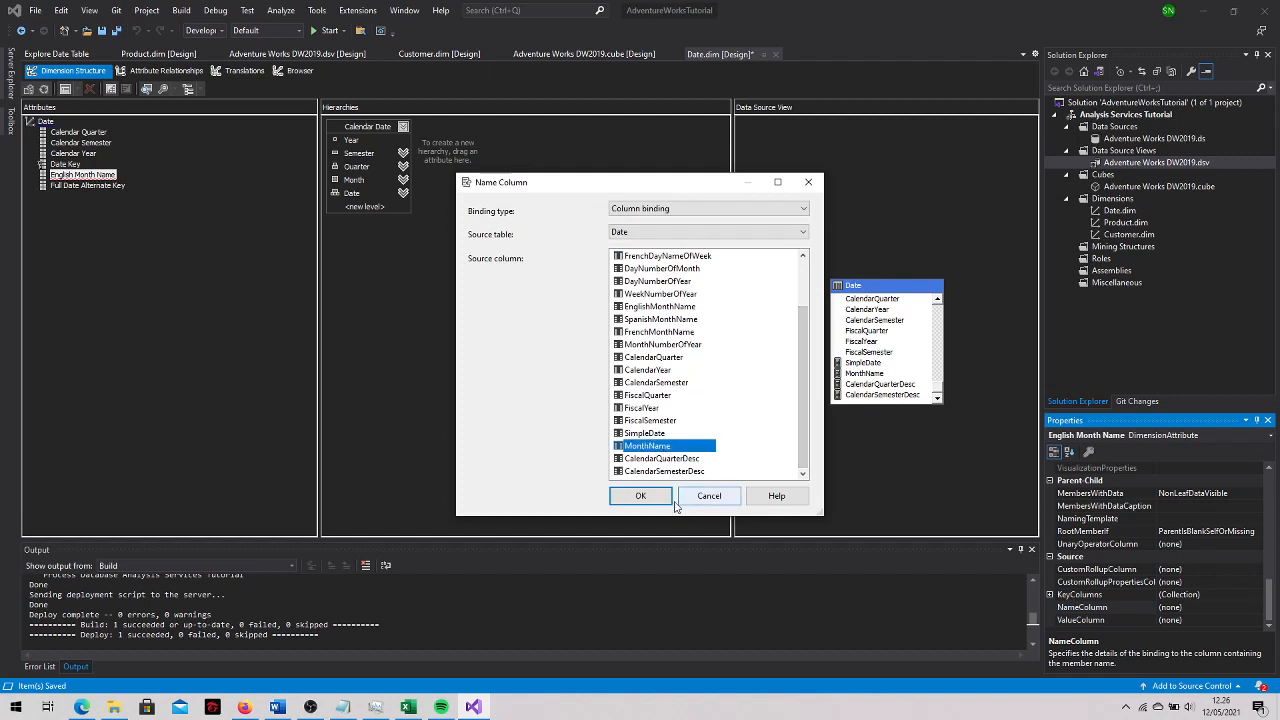
pyautogui.click(641, 496)
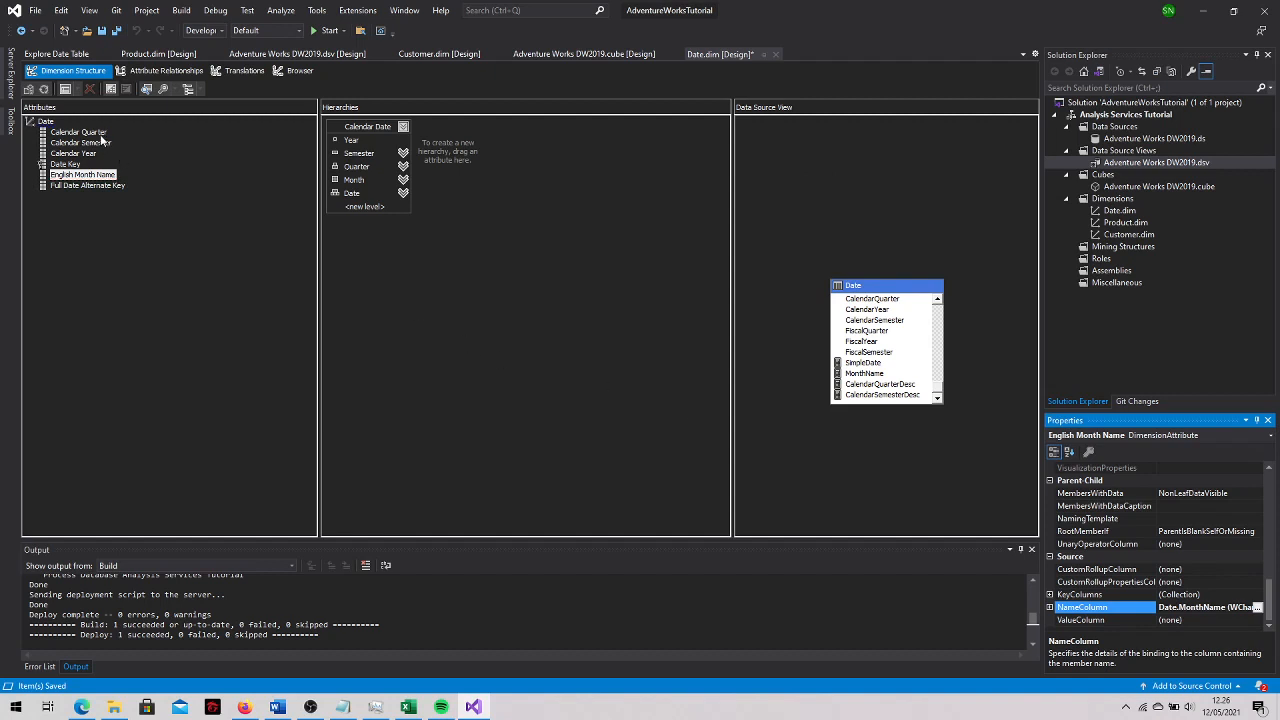
# Add CalendarYear to the key columns of the Calendar Quarter attribute
pyautogui.click(100, 133)
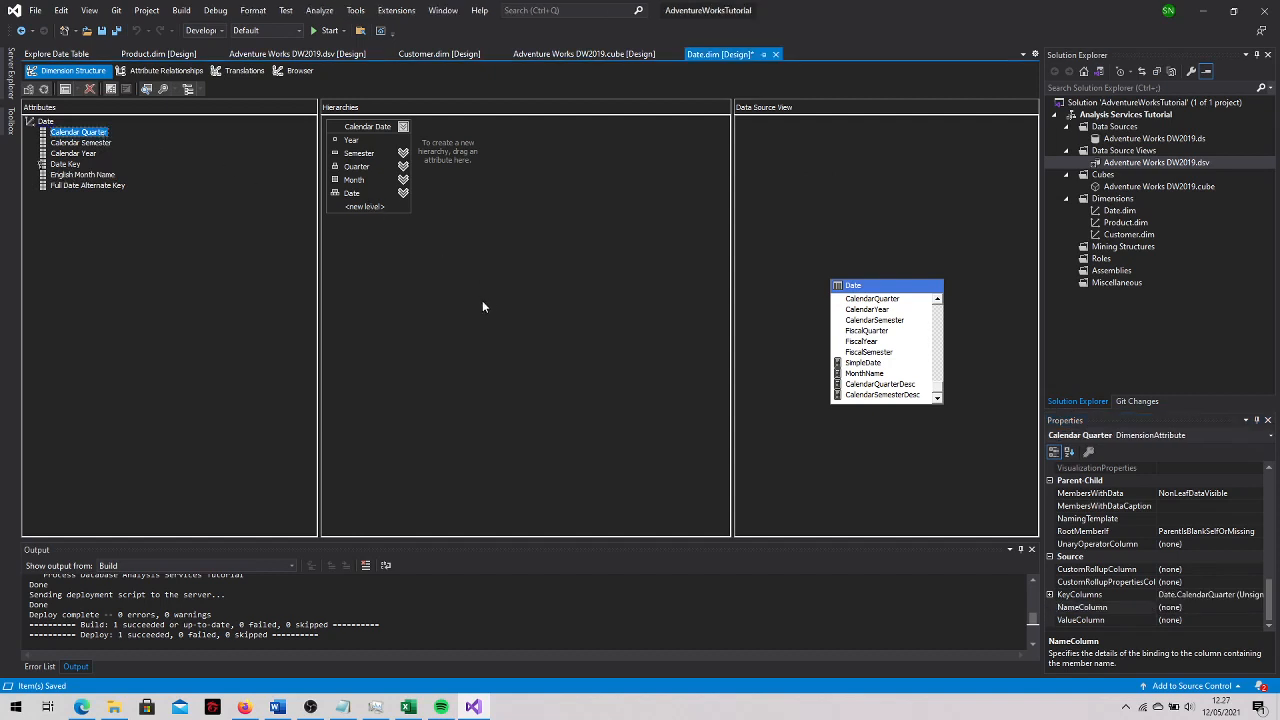
pyautogui.click(1257, 595)
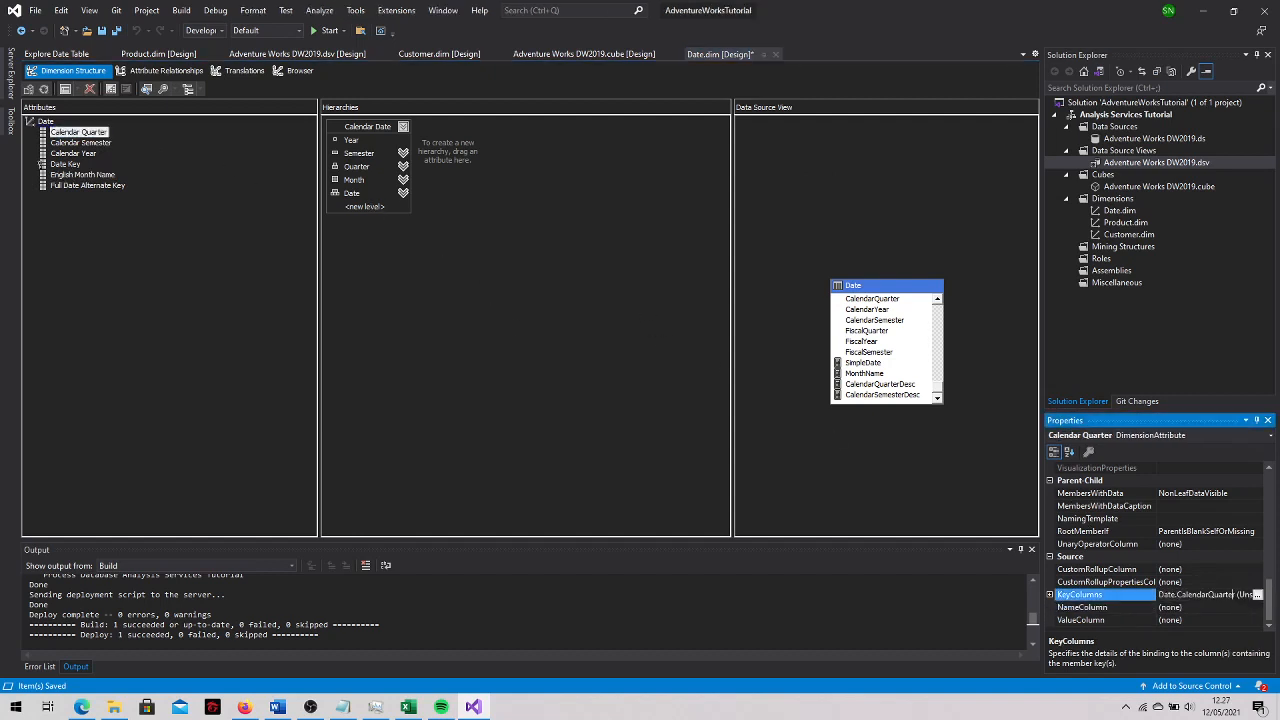
pyautogui.click(1257, 595)
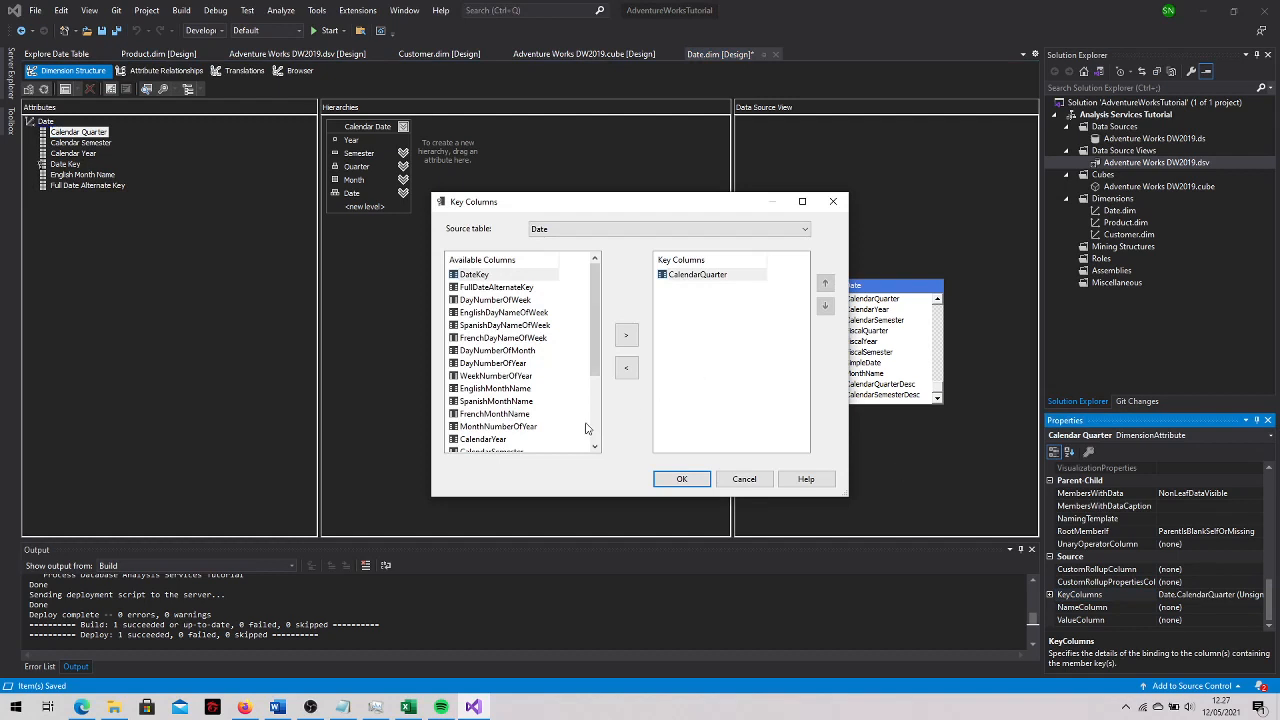
pyautogui.scroll(-3, 597, 416)
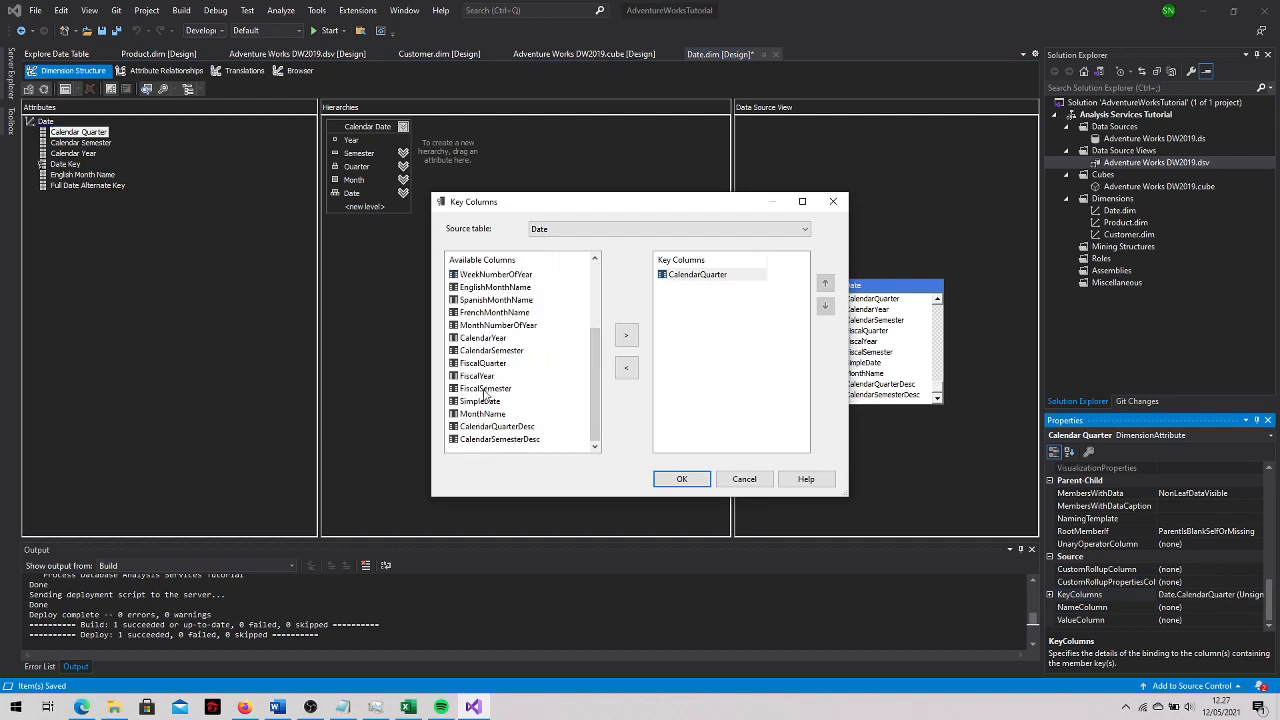
pyautogui.click(485, 339)
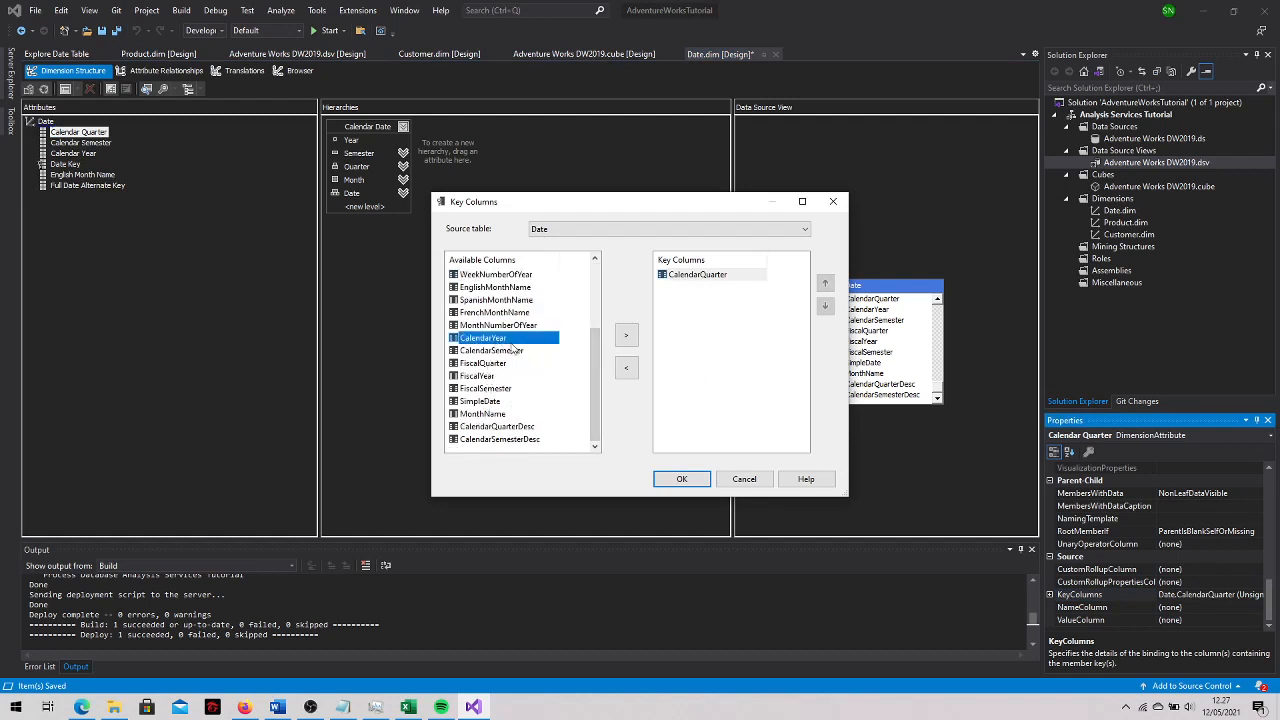
pyautogui.click(628, 338)
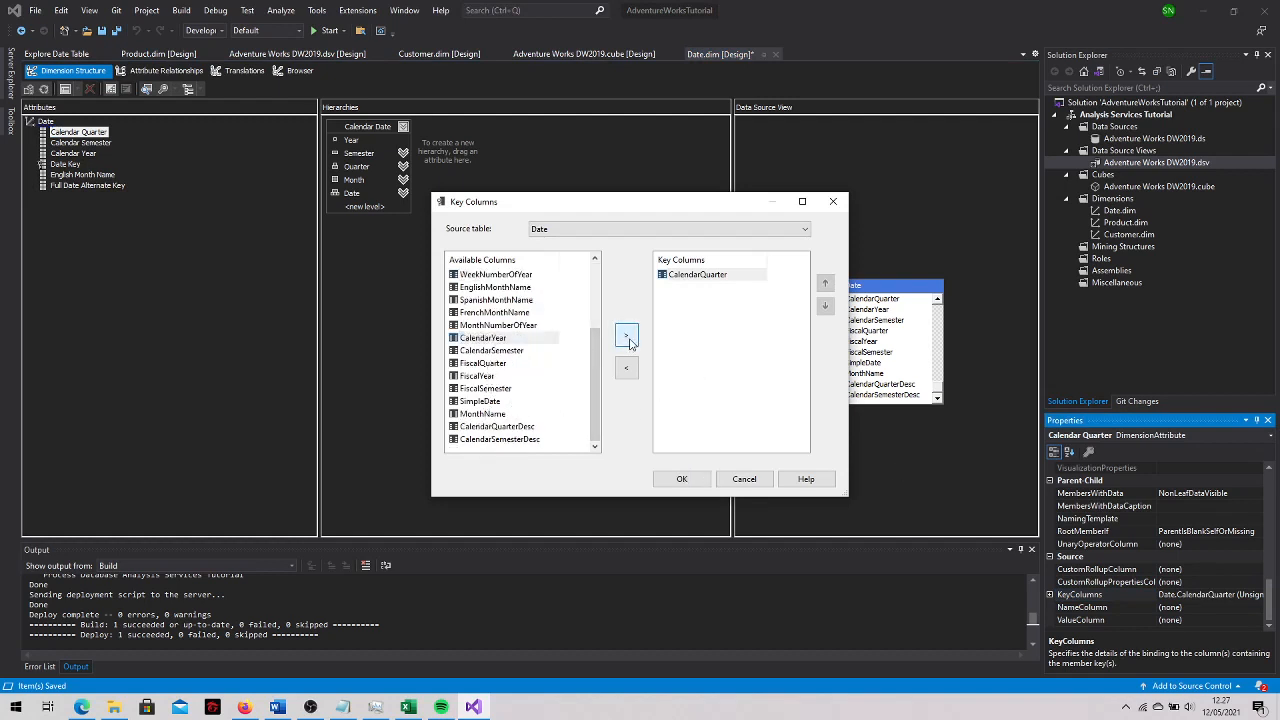
pyautogui.click(682, 479)
# Set the Calendar Quarter attribute's name column to CalendarQuarterDesc
pyautogui.click(1257, 607)
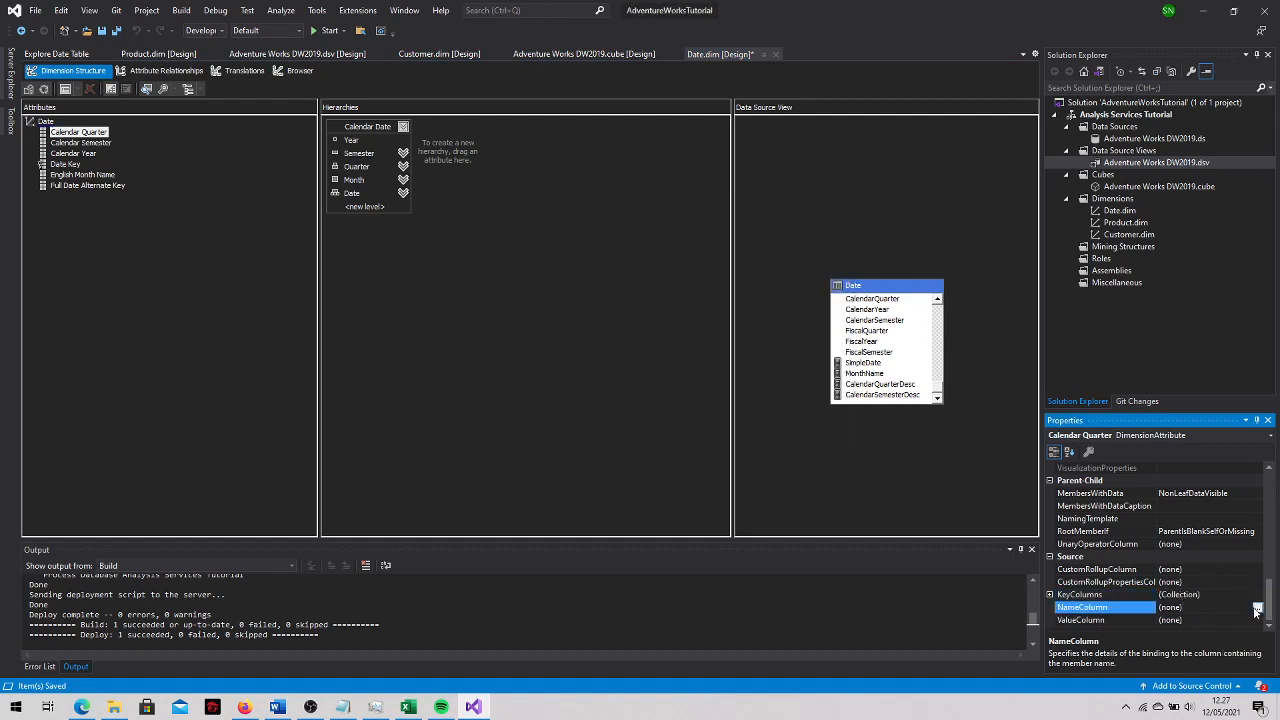
pyautogui.scroll(-2, 803, 478)
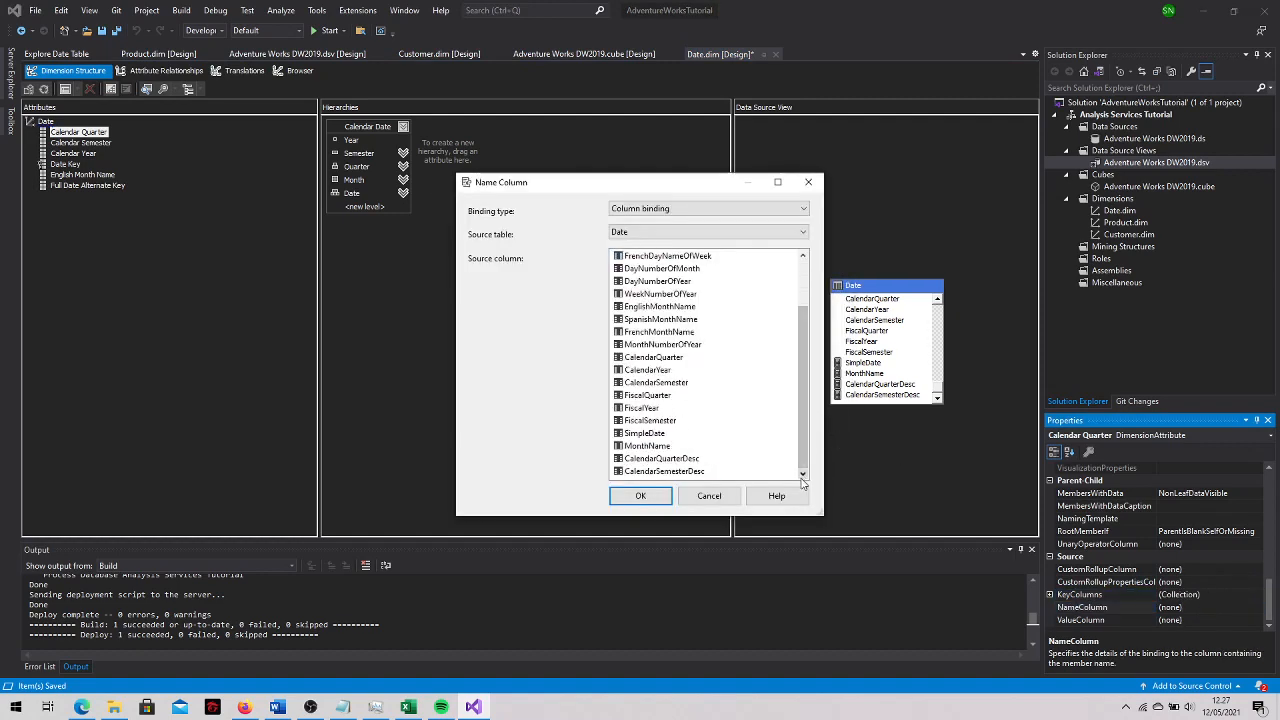
pyautogui.click(686, 459)
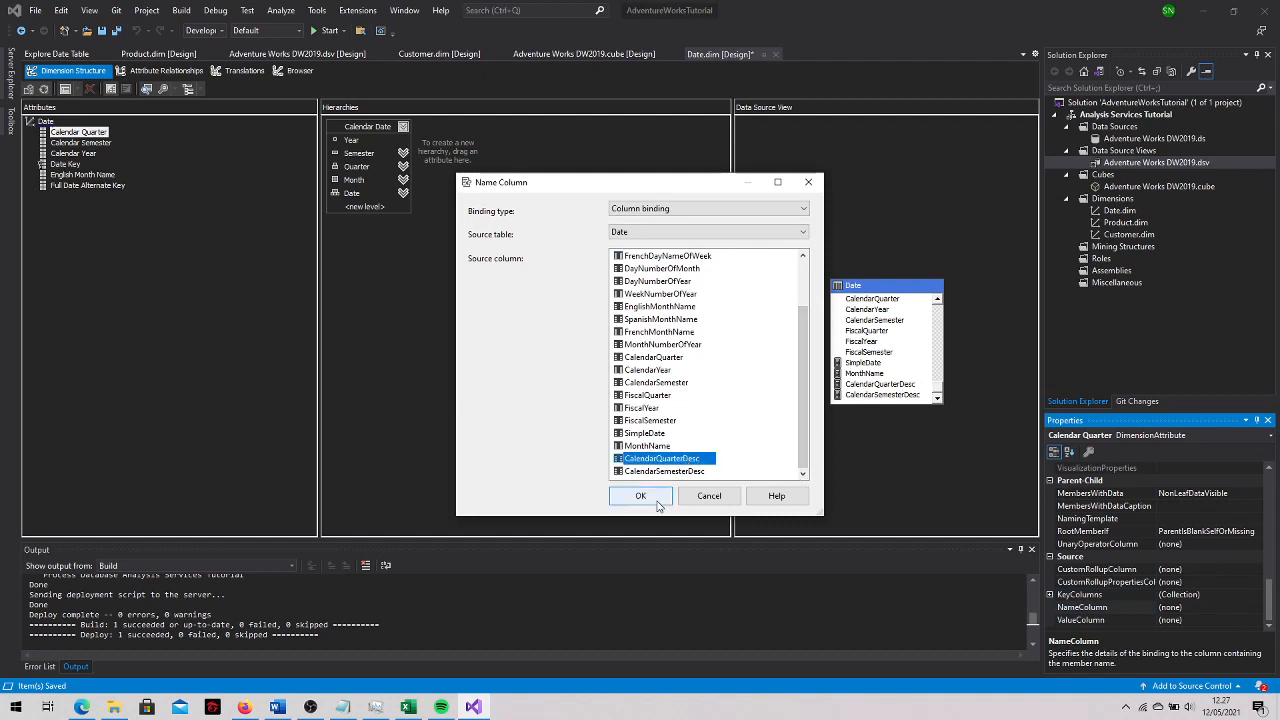
pyautogui.click(658, 503)
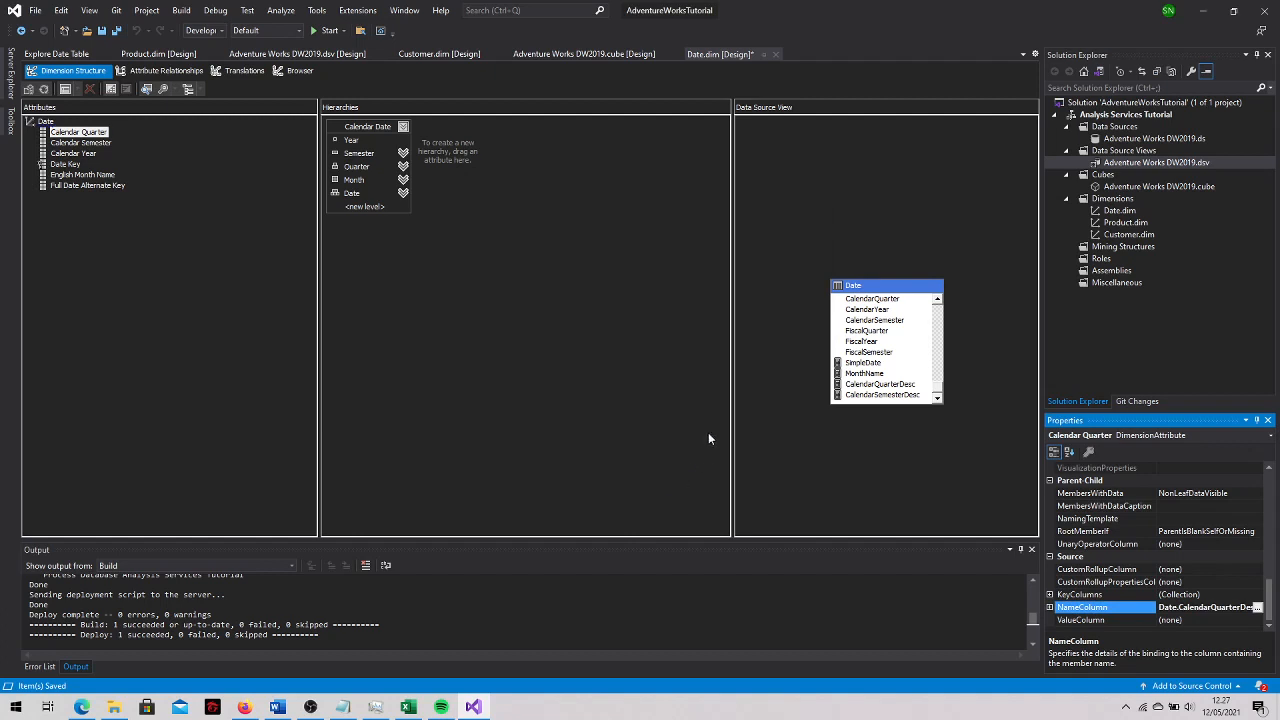
# Add CalendarYear to the key columns of the Calendar Semester attribute
pyautogui.click(96, 143)
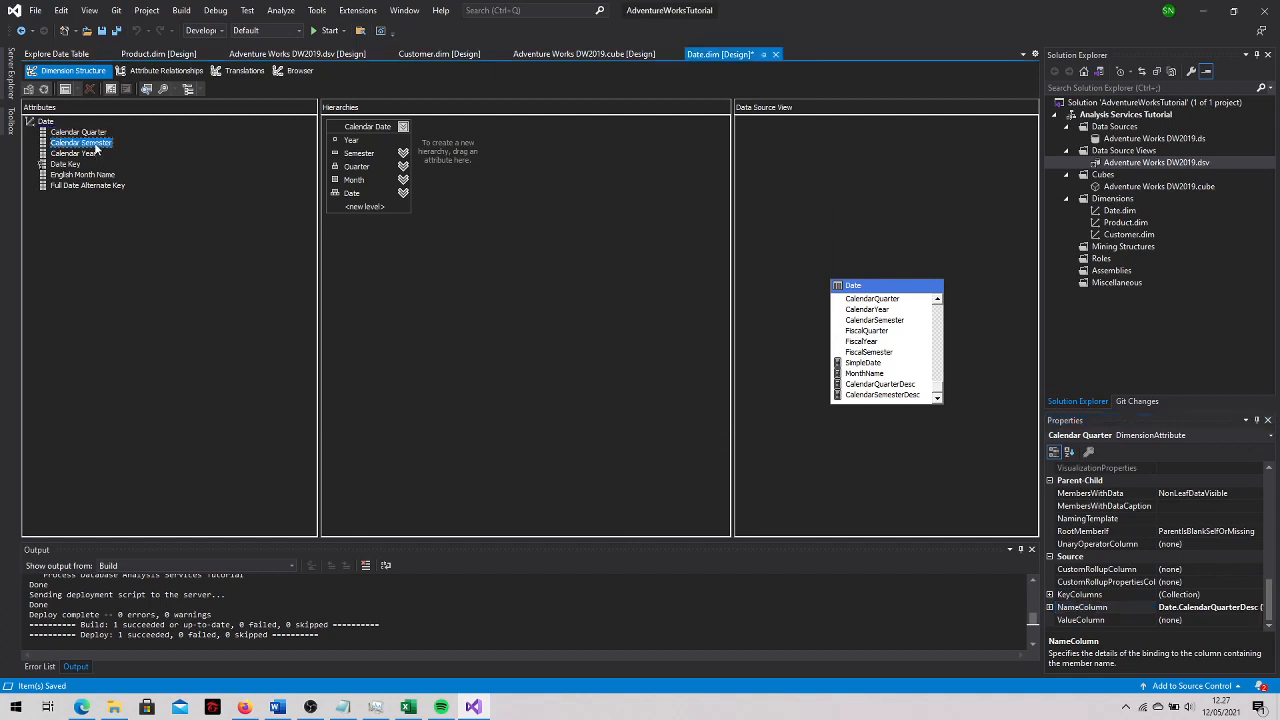
pyautogui.click(1244, 586)
pyautogui.click(1242, 596)
pyautogui.click(1257, 595)
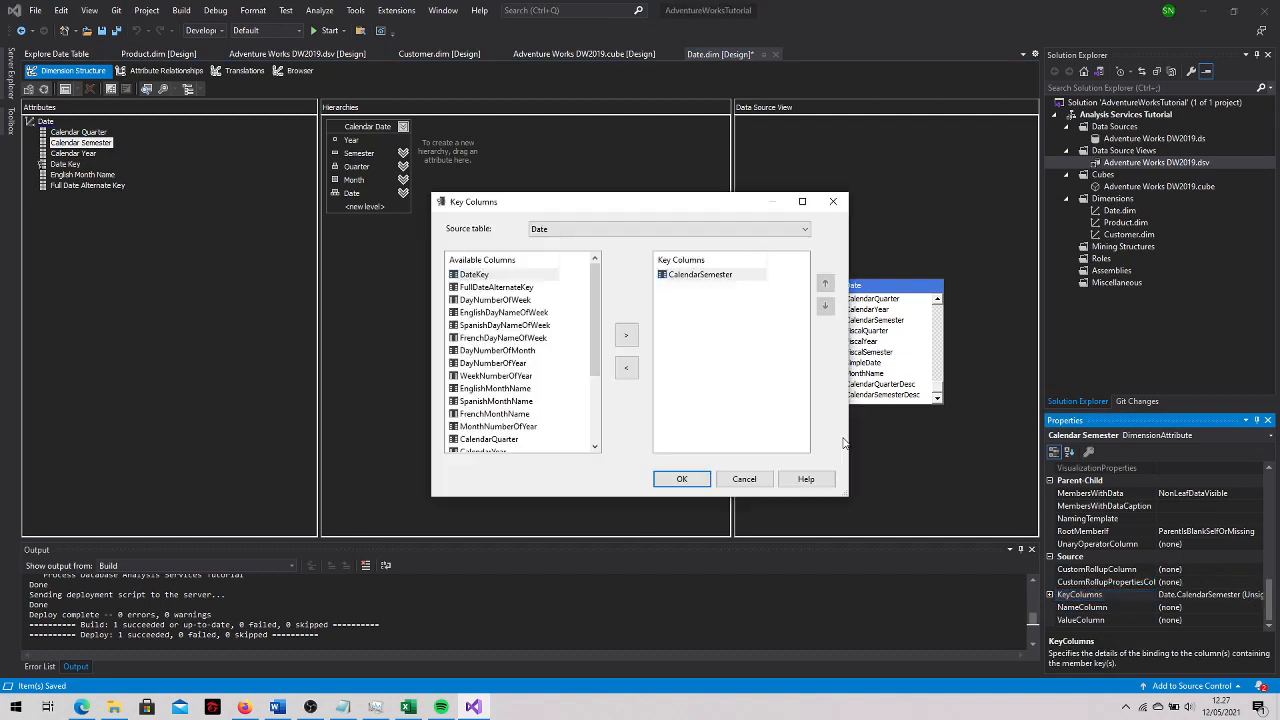
pyautogui.scroll(-3, 595, 380)
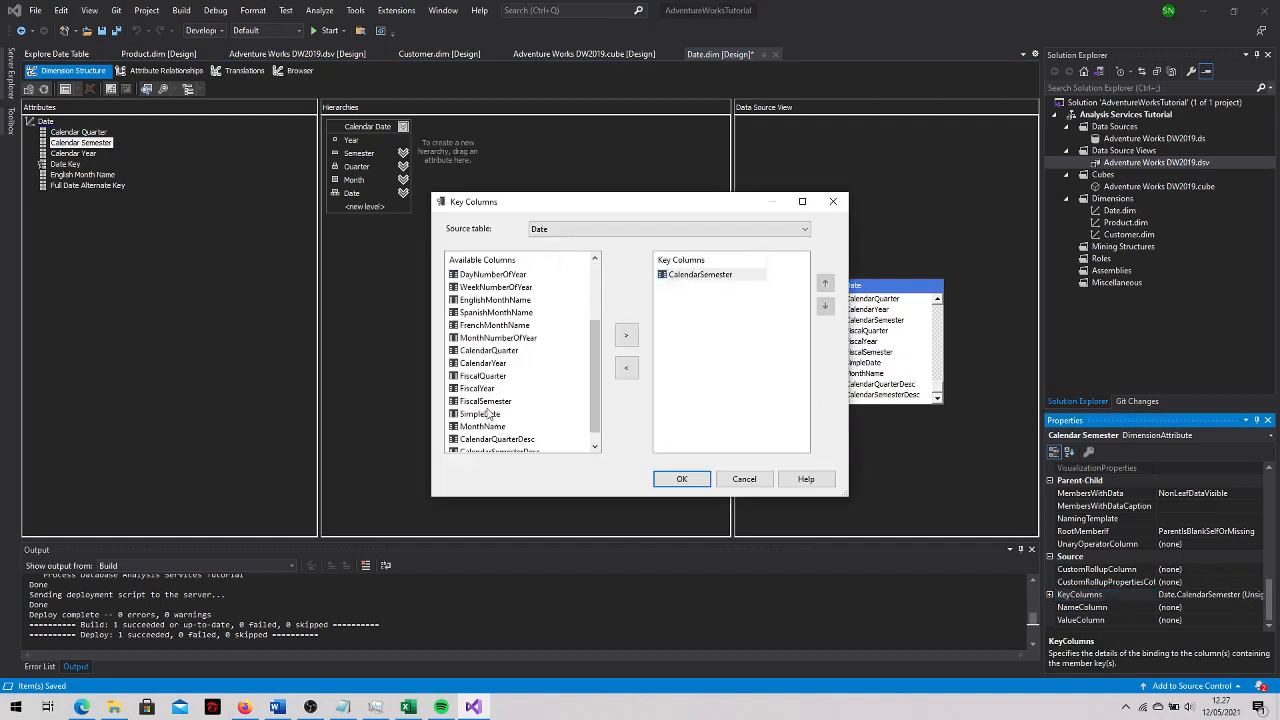
pyautogui.click(487, 364)
pyautogui.click(626, 336)
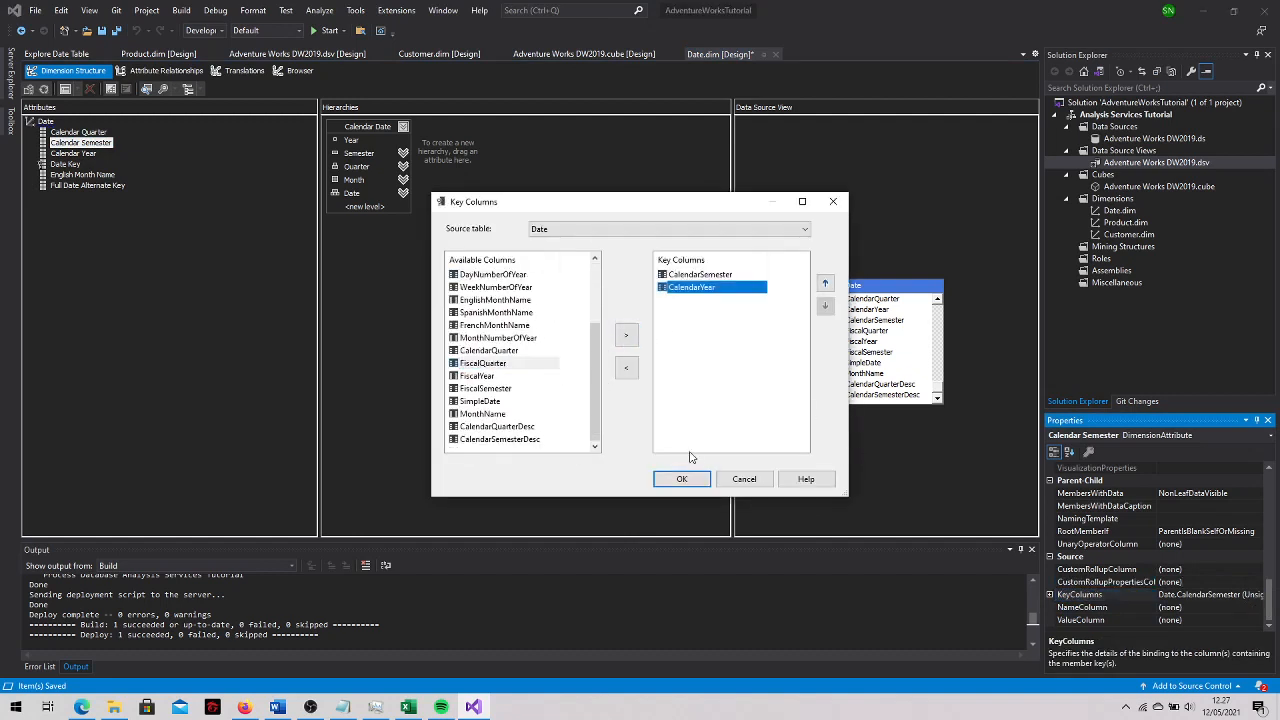
pyautogui.click(681, 479)
# Set the Calendar Semester attribute's name column to CalendarSemesterDesc
pyautogui.click(1222, 607)
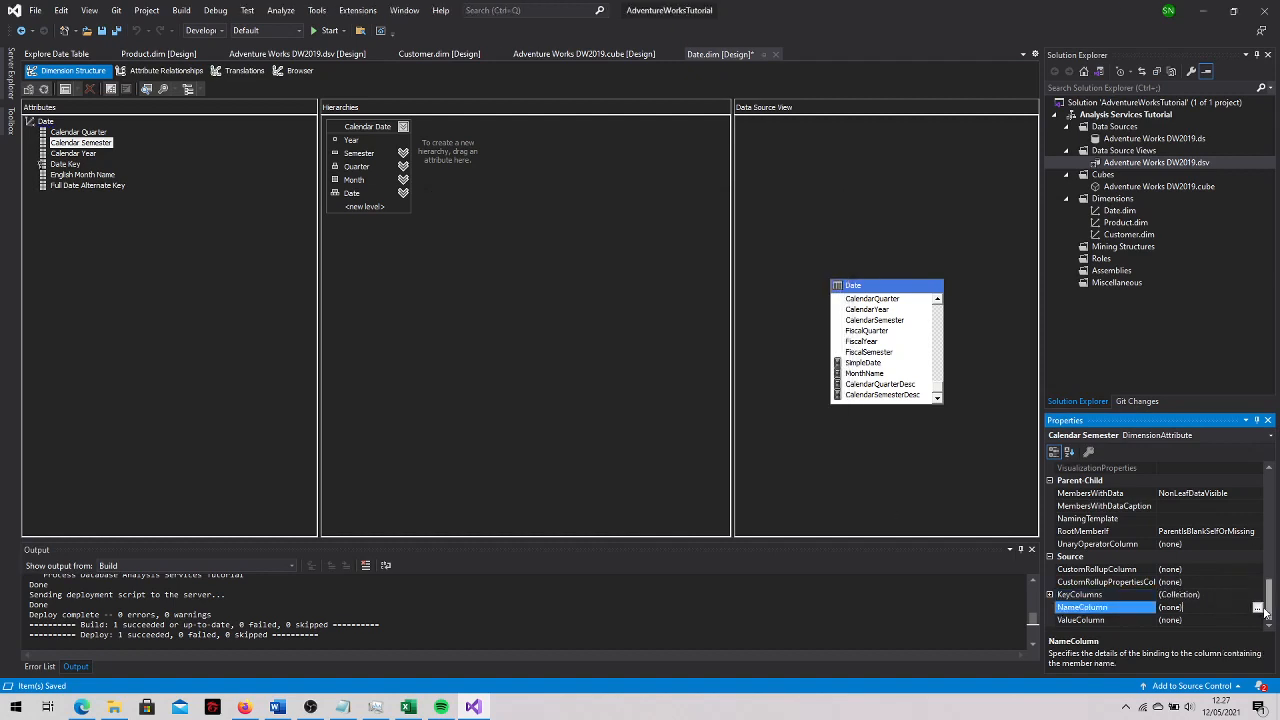
pyautogui.click(1257, 607)
pyautogui.scroll(-2, 811, 451)
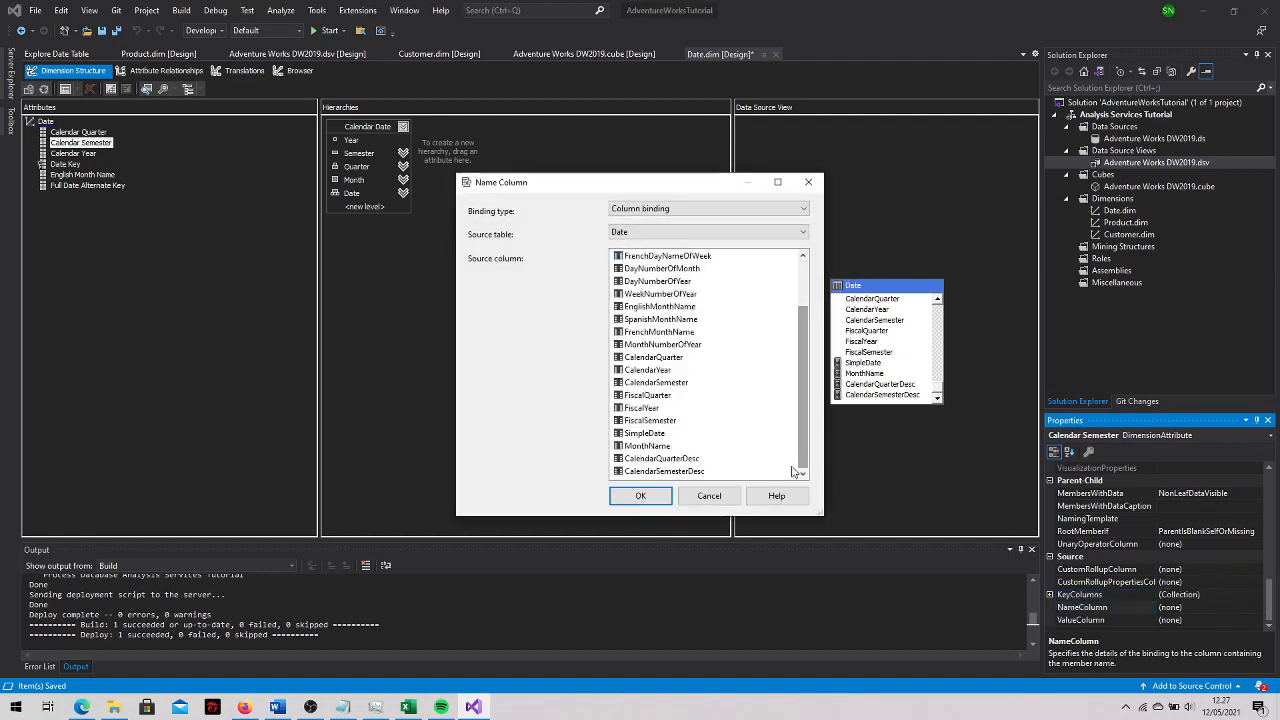
pyautogui.click(665, 471)
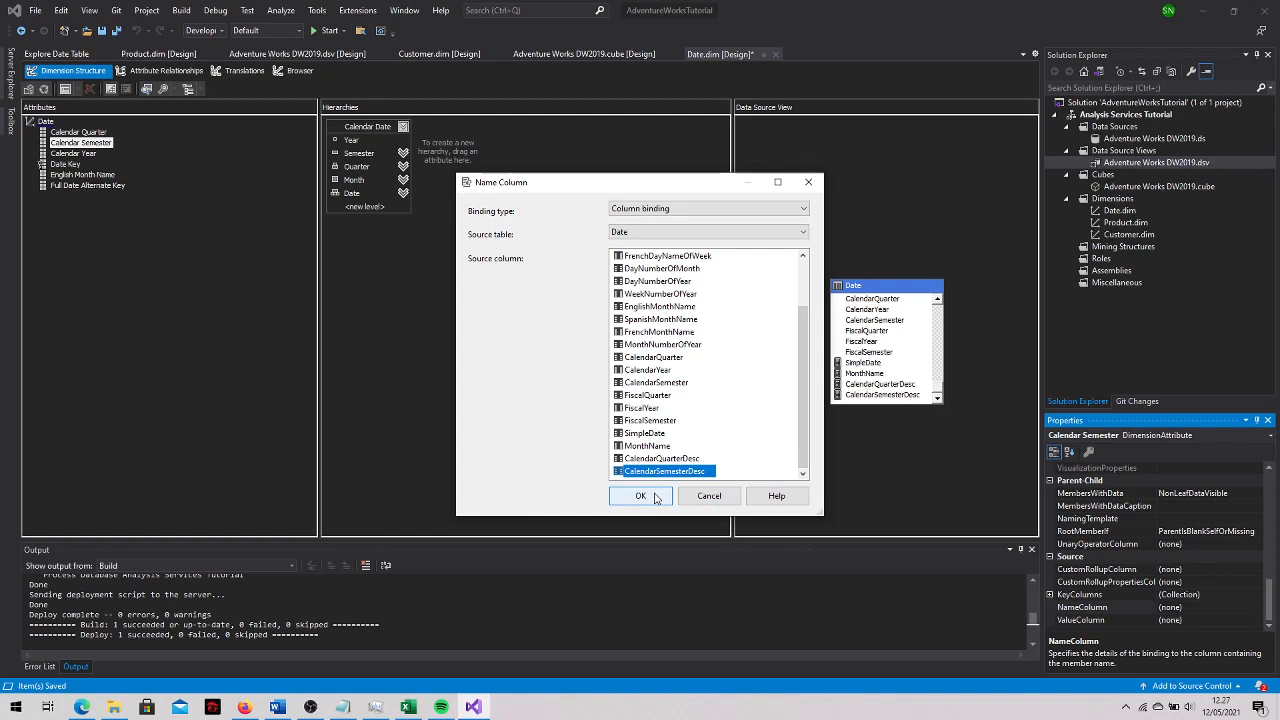
pyautogui.click(641, 496)
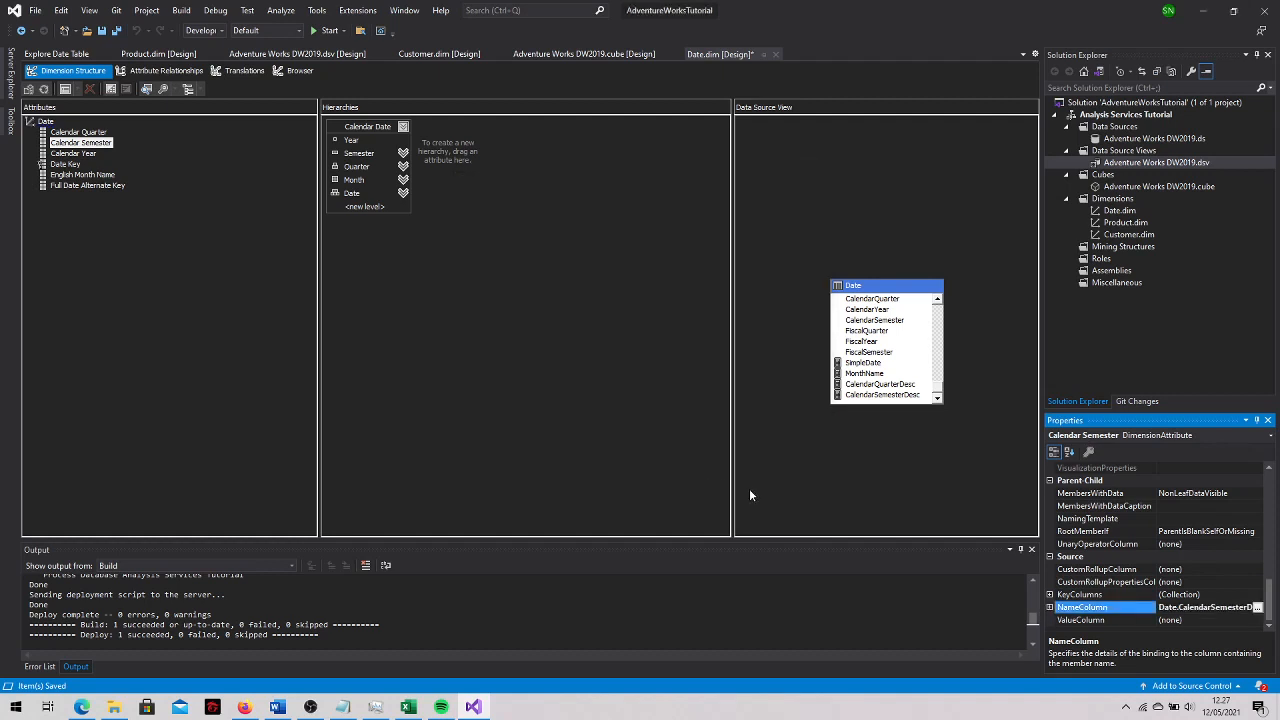
# Save all changes and deploy the Analysis Services Tutorial project
pyautogui.click(116, 31)
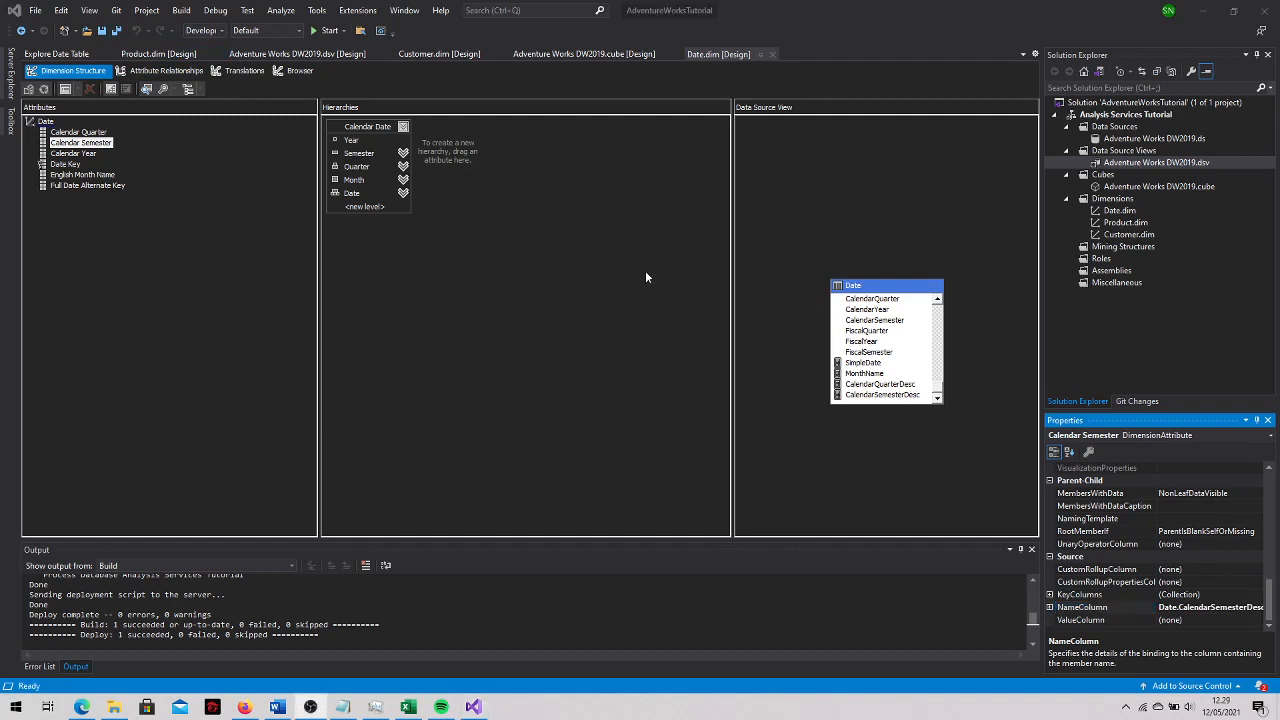
pyautogui.rightClick(1098, 116)
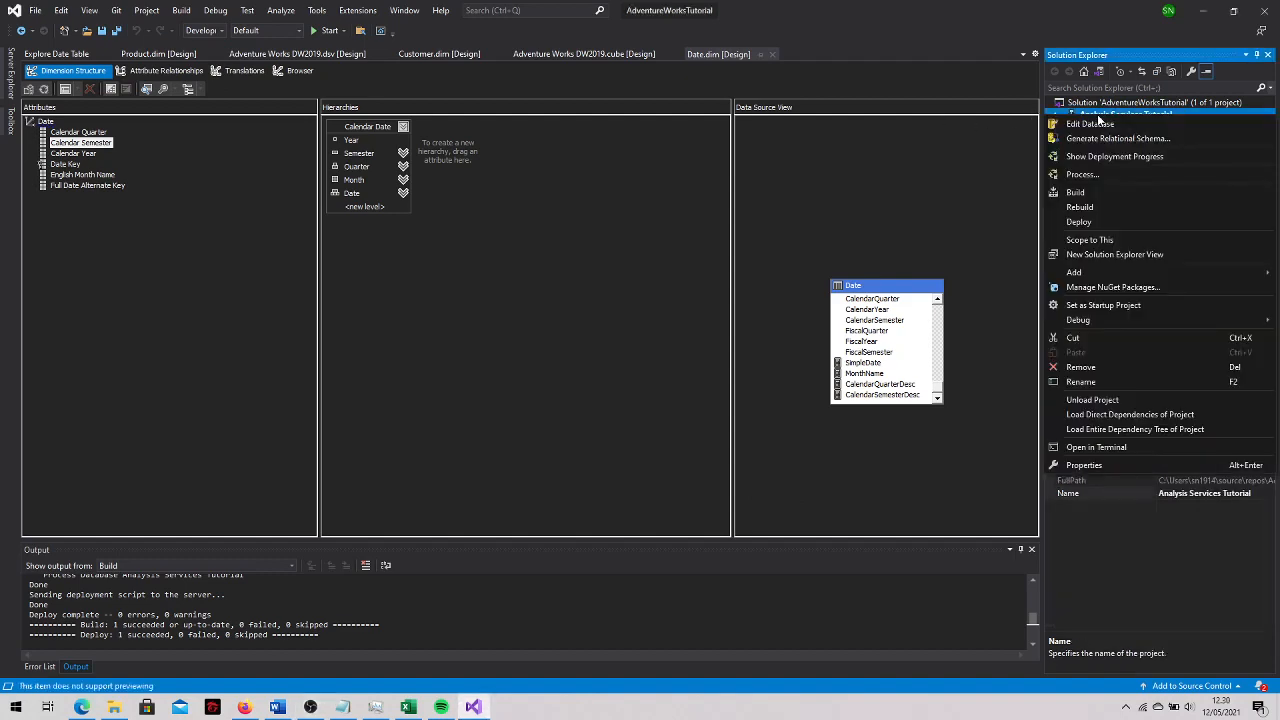
pyautogui.click(1121, 220)
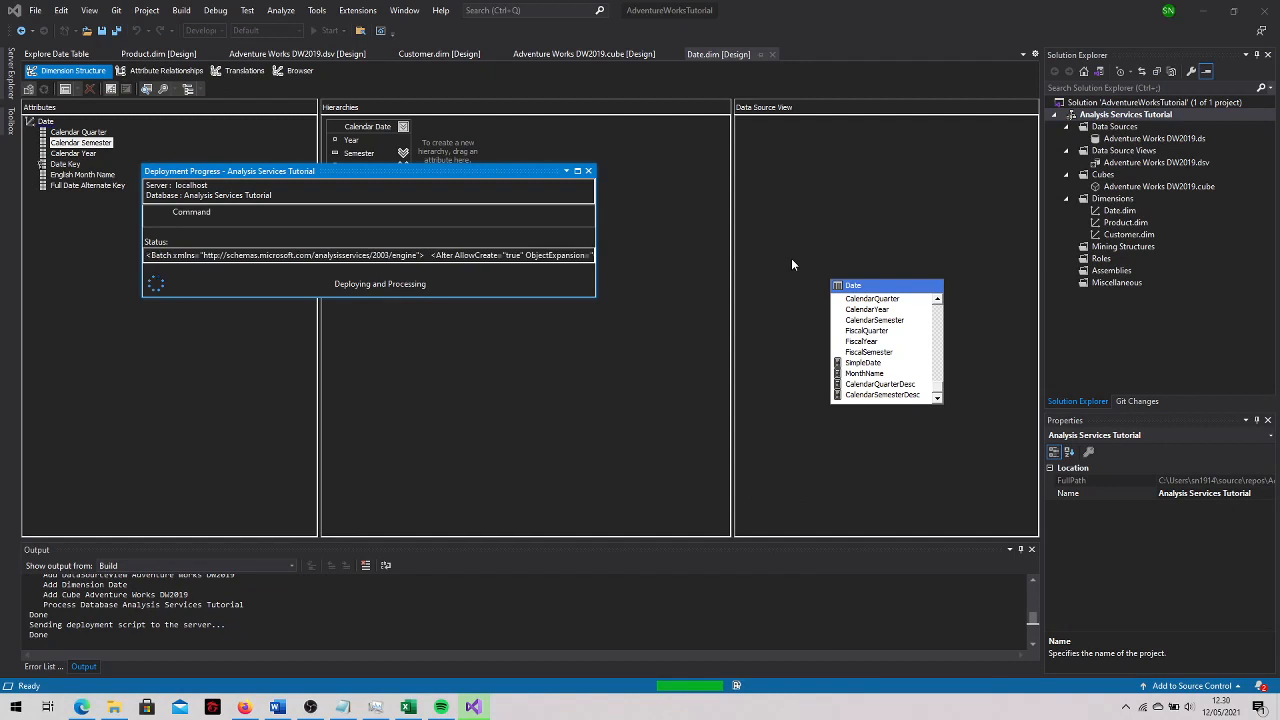
# Close the deployment progress, reconnect the Date dimension browser and examine the Calendar Quarter members and the attribute relationships
pyautogui.click(588, 174)
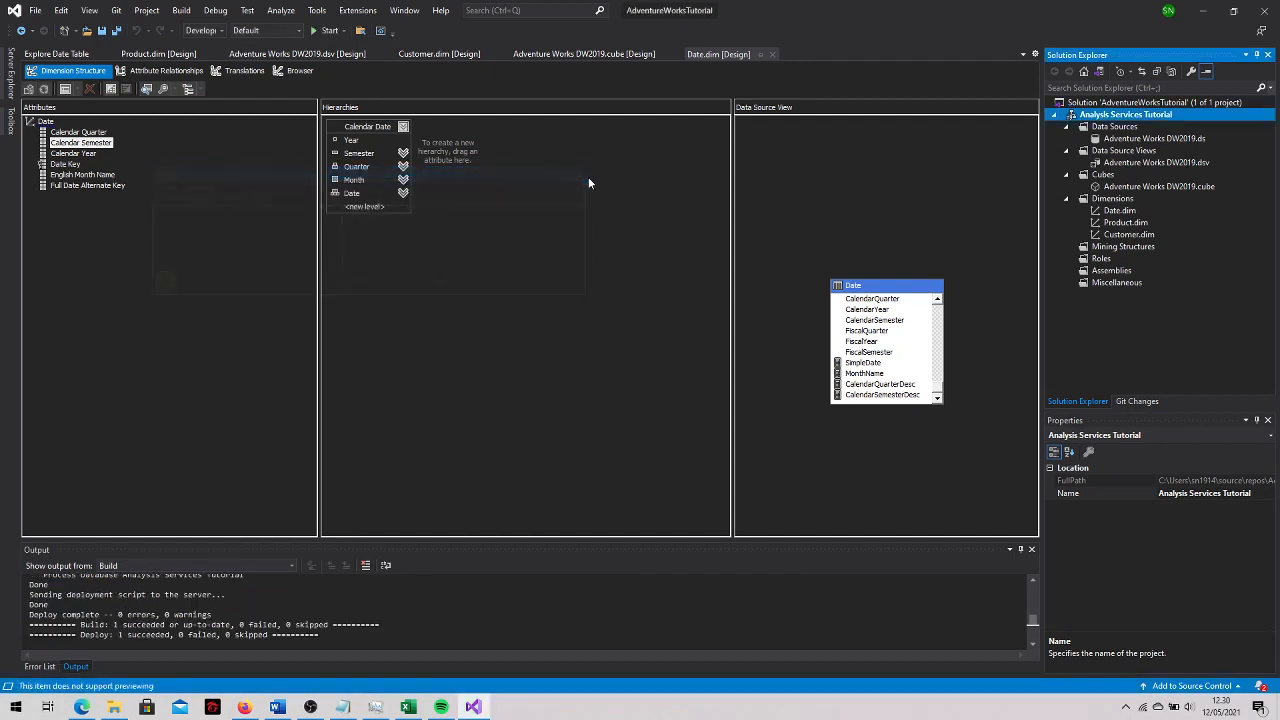
pyautogui.click(286, 75)
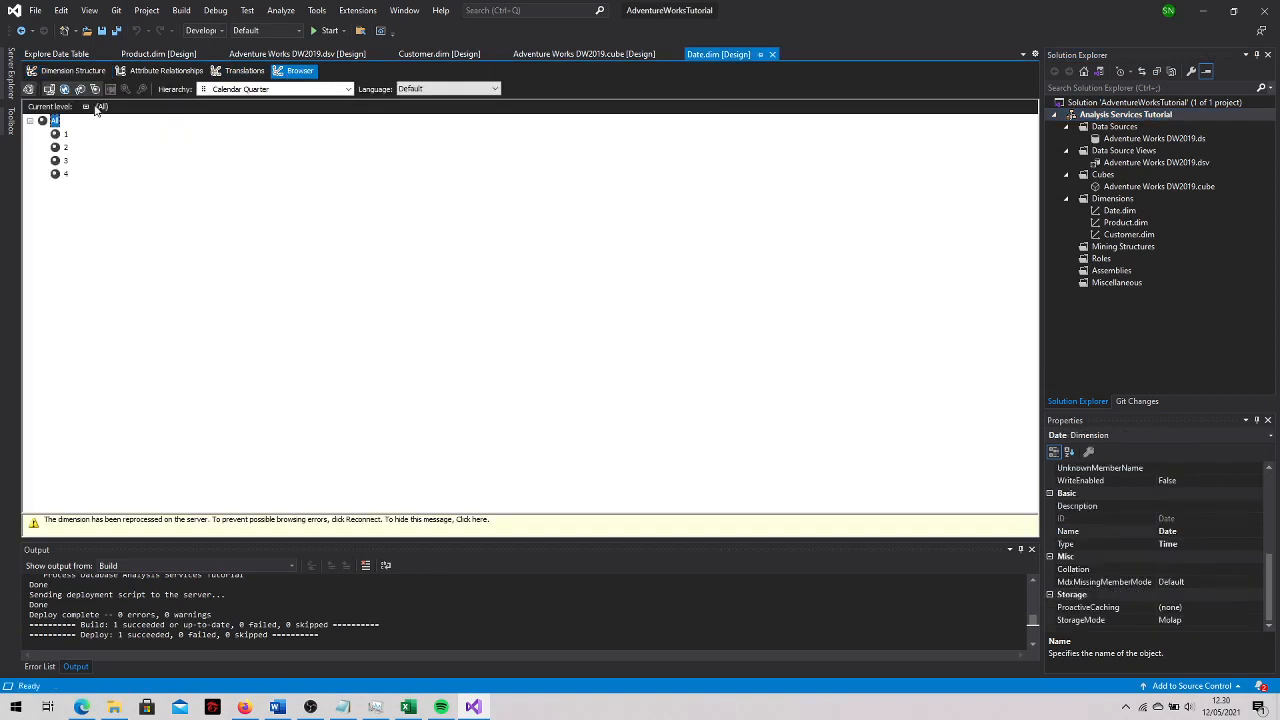
pyautogui.click(66, 89)
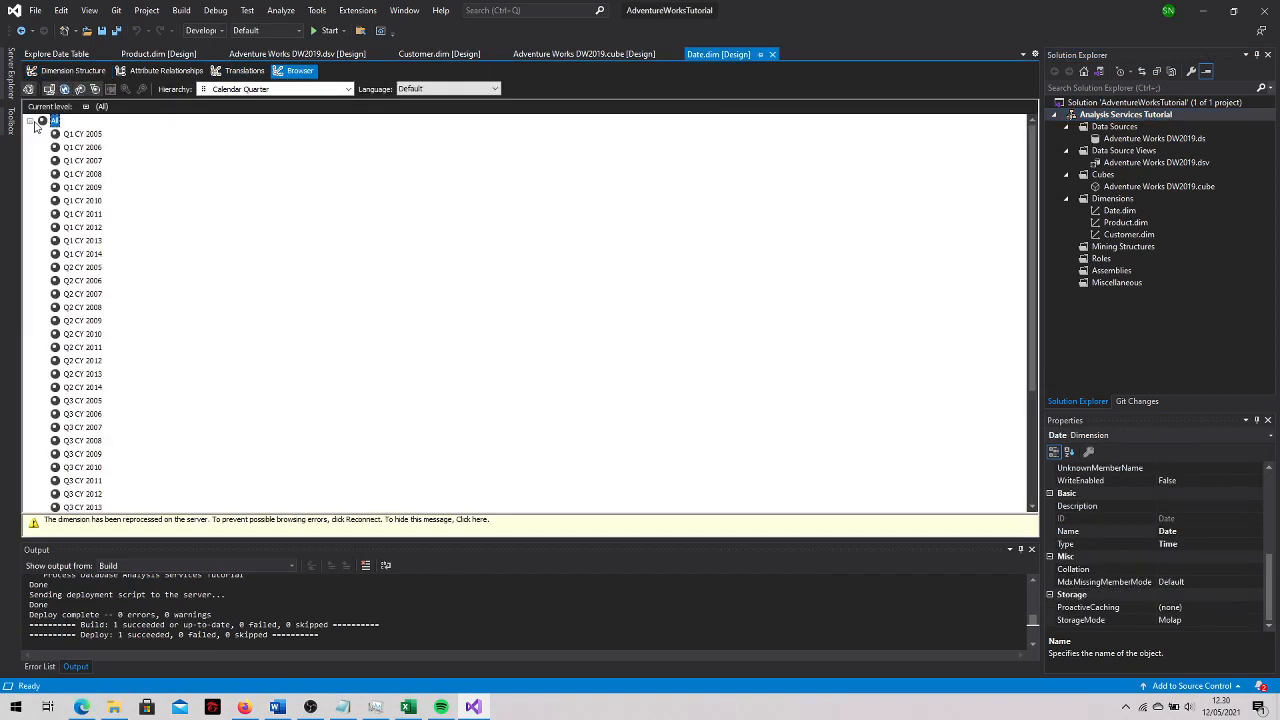
pyautogui.click(30, 121)
pyautogui.click(30, 121)
pyautogui.moveTo(1026, 345); pyautogui.dragTo(1036, 235)
pyautogui.click(181, 71)
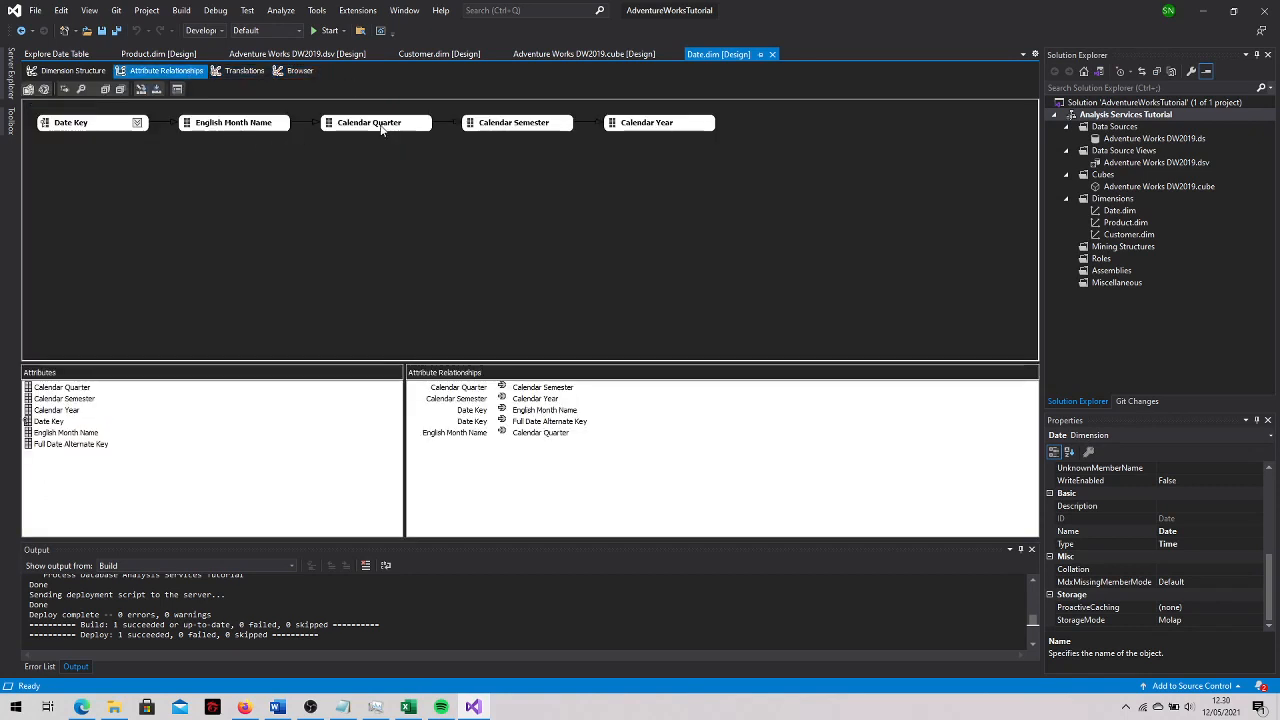
pyautogui.click(291, 71)
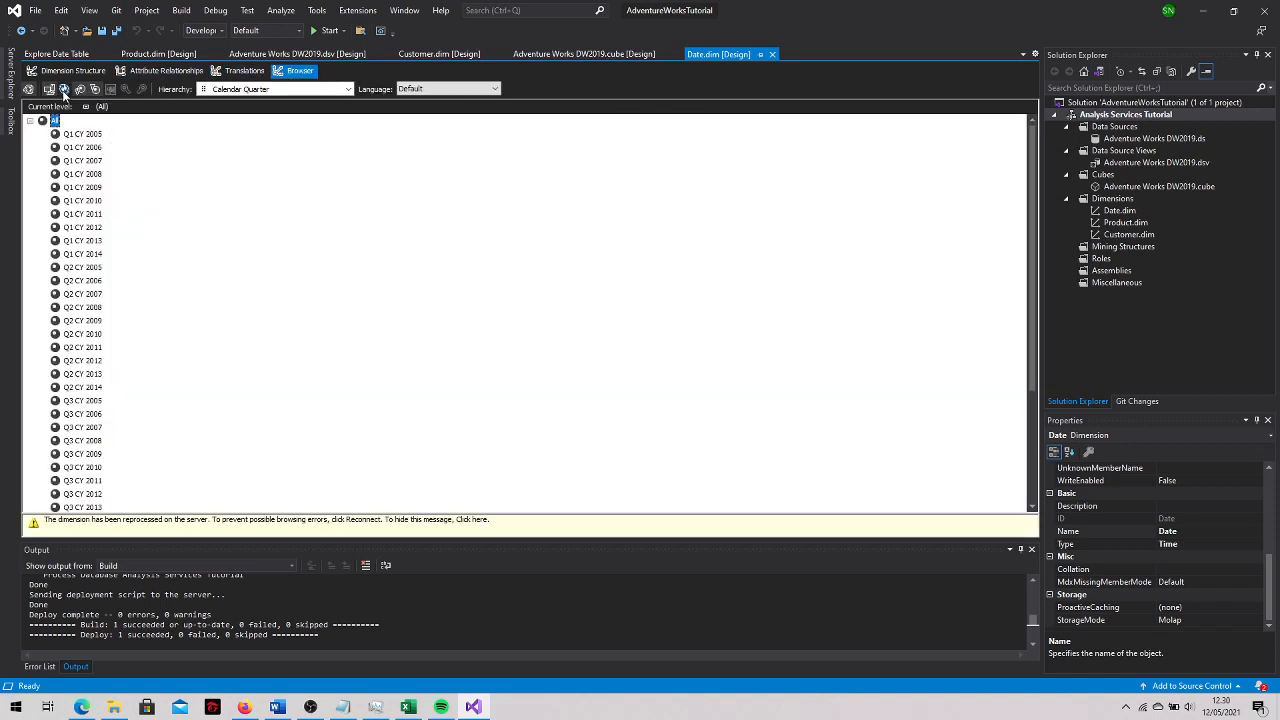
# Close the Date dimension designer and the Explore Date Table view, and reopen Date.dim in its browser
pyautogui.click(772, 55)
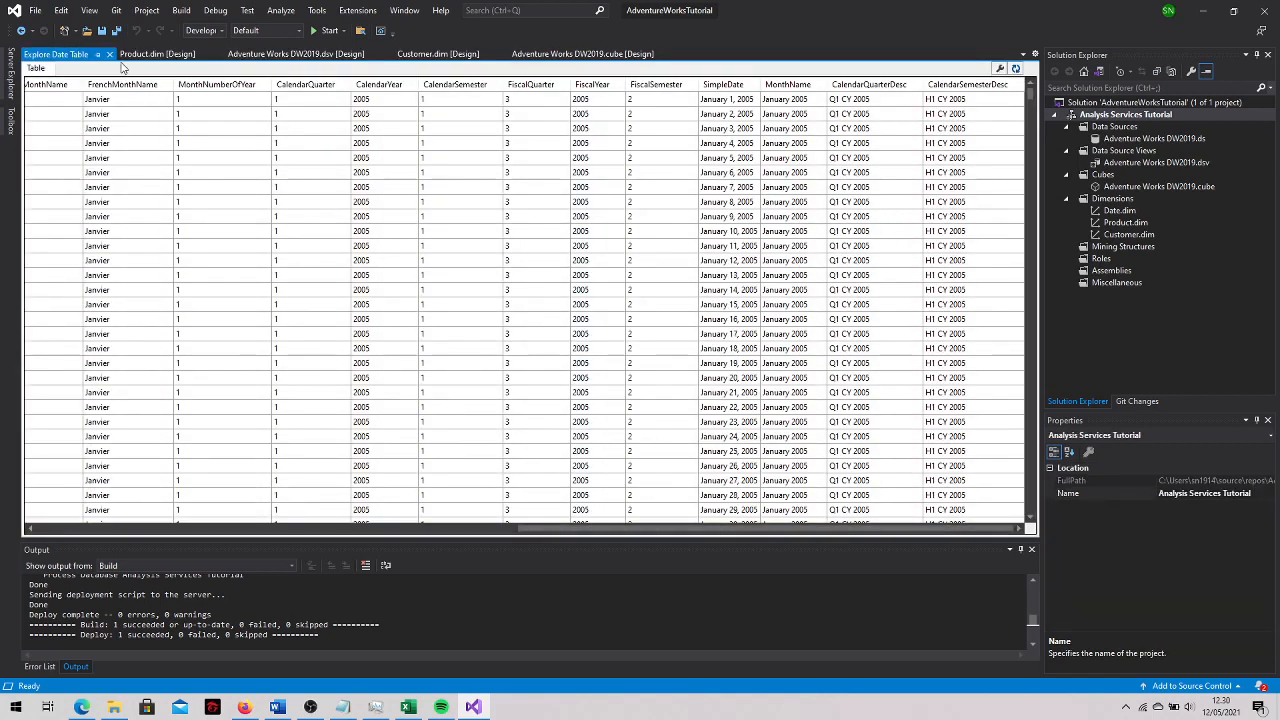
pyautogui.click(110, 54)
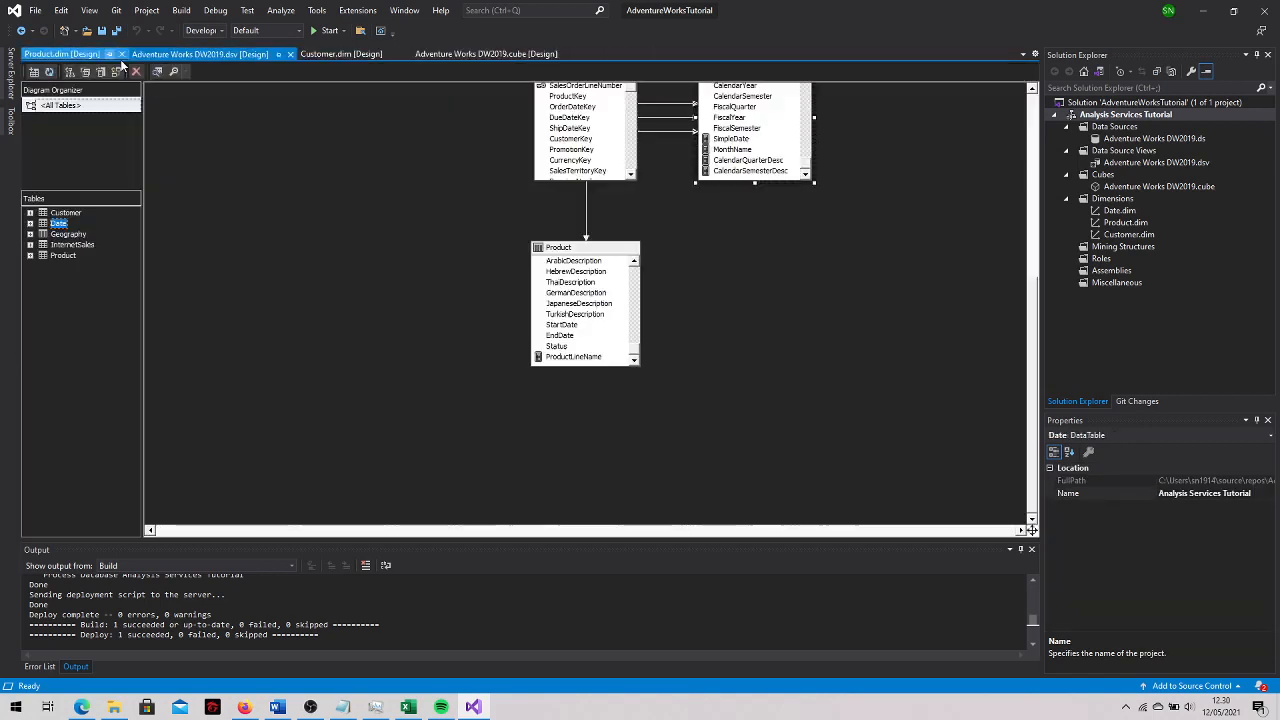
pyautogui.doubleClick(1128, 213)
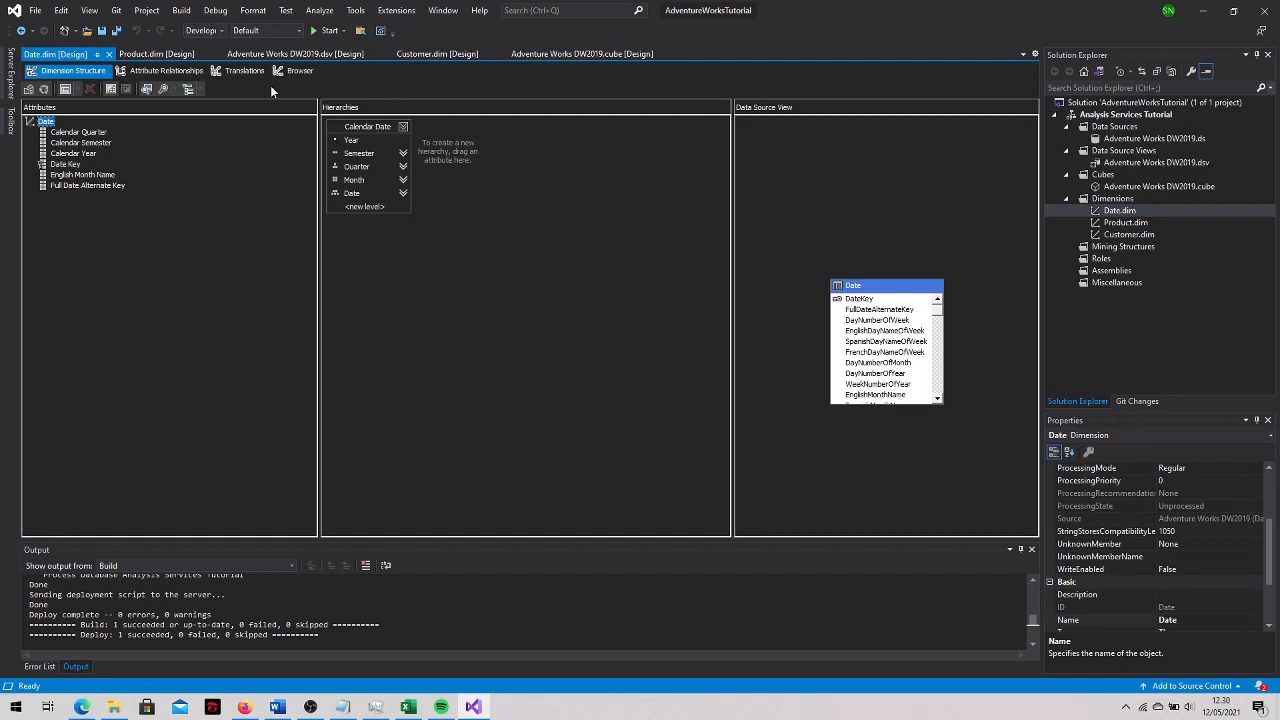
pyautogui.click(294, 70)
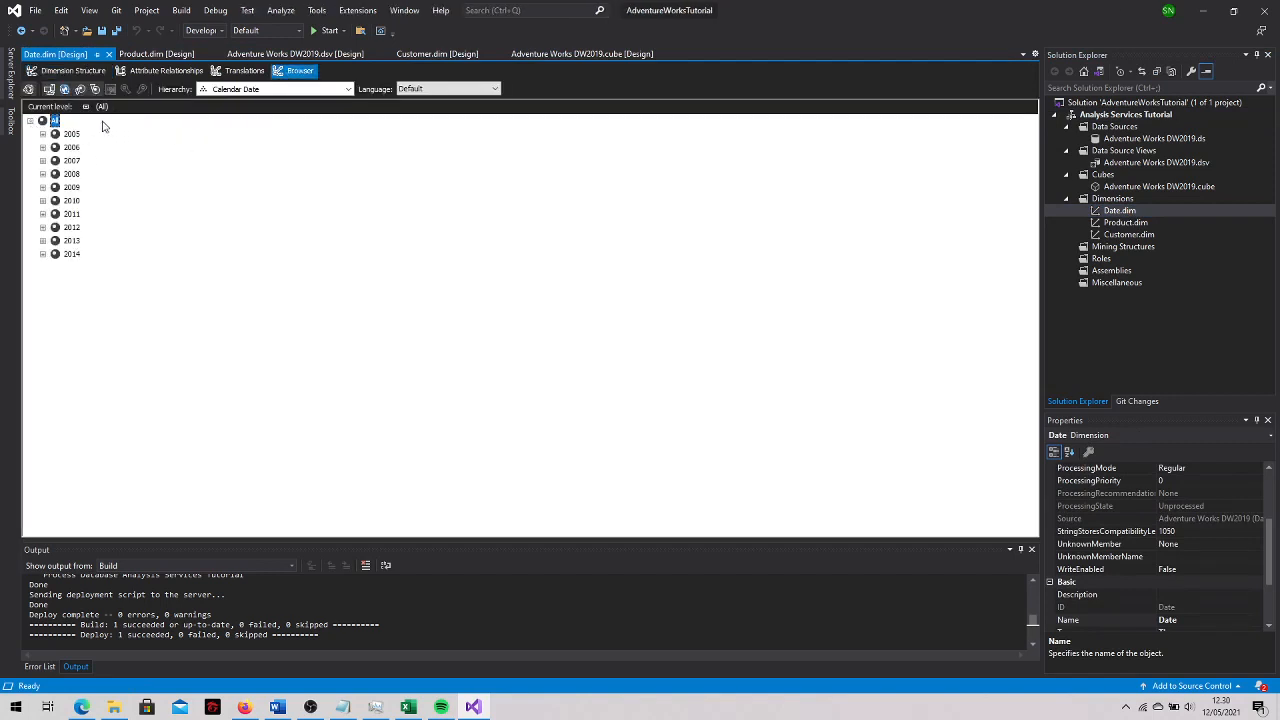
# Expand 2005, H1 CY 2005, Q1 CY 2005 and January 2005 in the Calendar Date hierarchy to examine member names and order
pyautogui.click(43, 134)
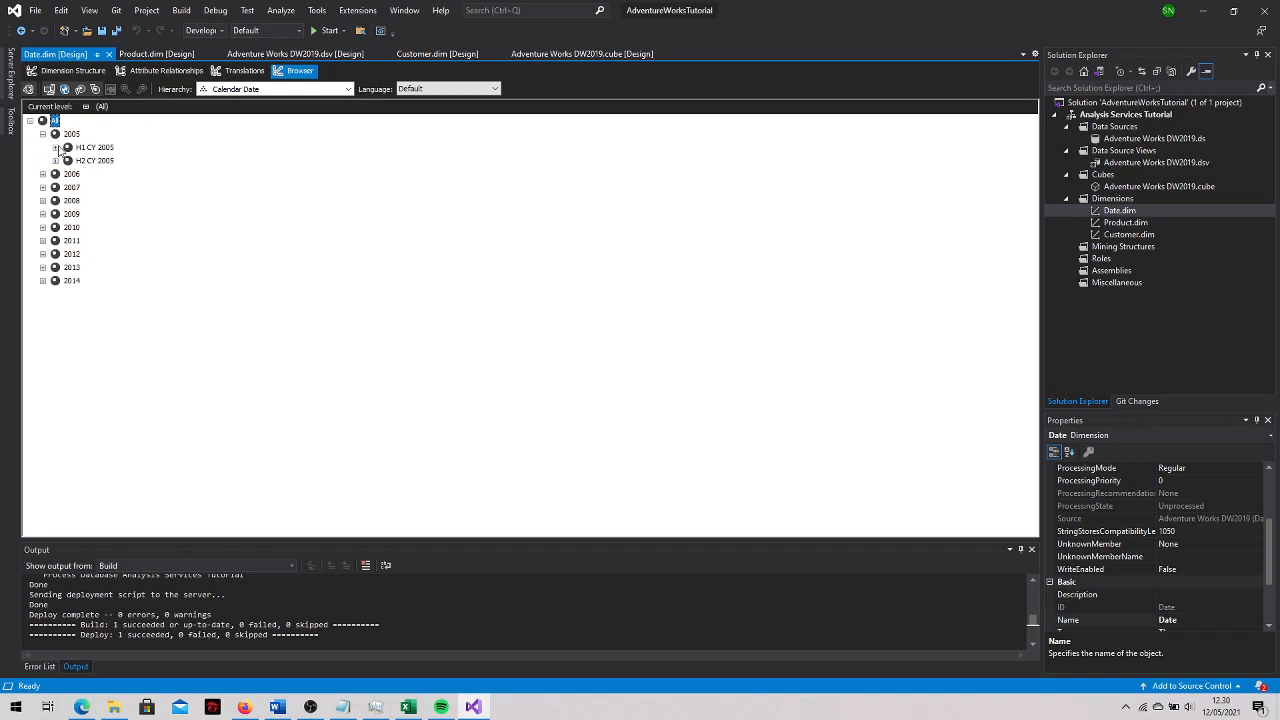
pyautogui.click(56, 148)
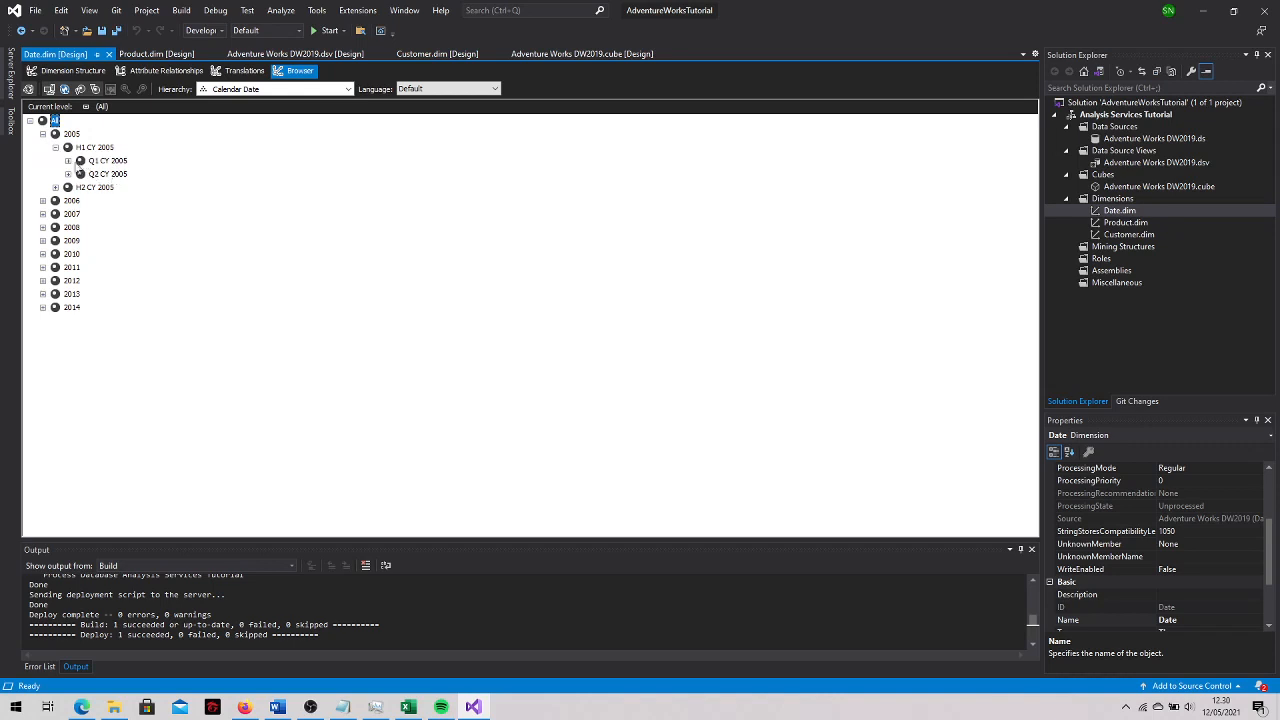
pyautogui.click(68, 161)
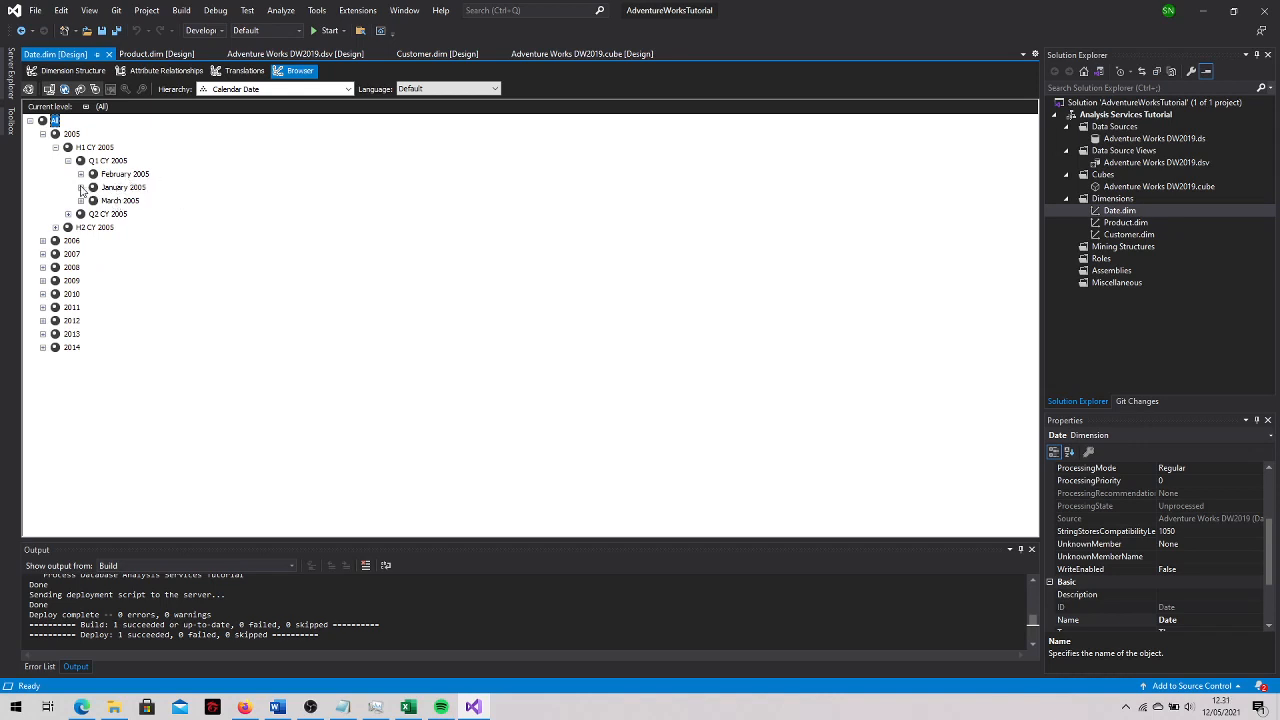
pyautogui.click(81, 187)
pyautogui.click(143, 413)
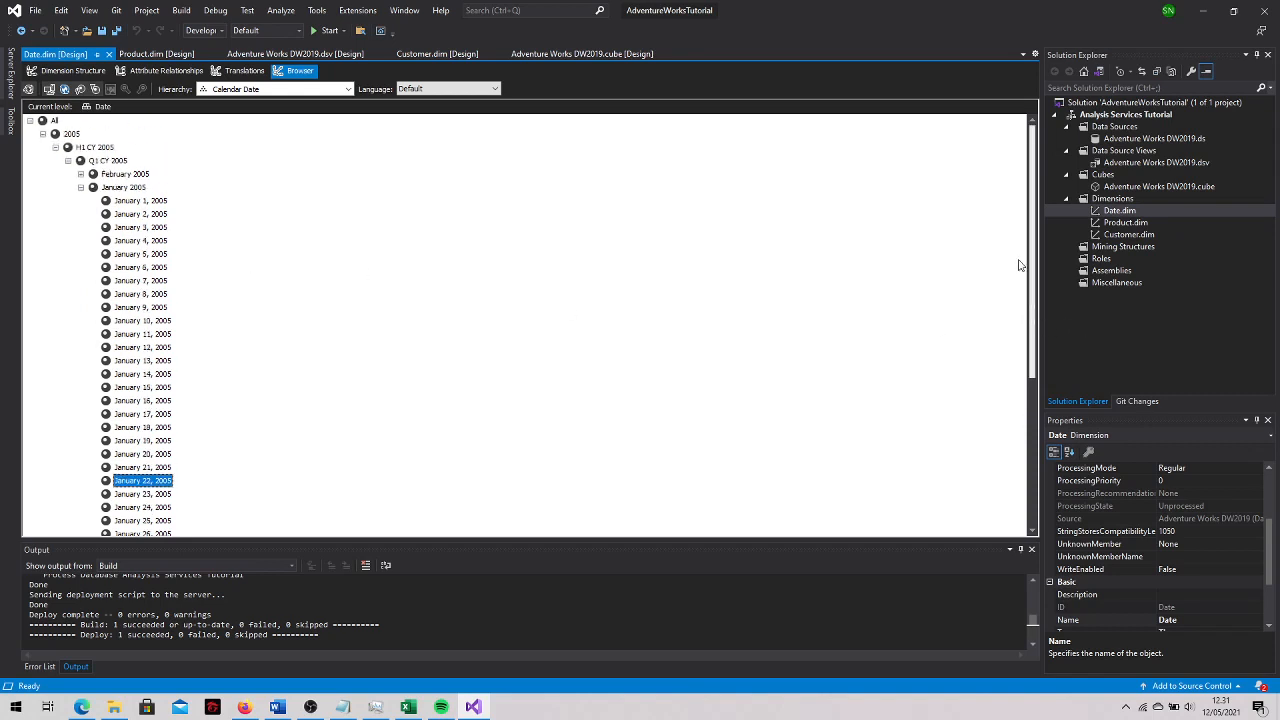
pyautogui.scroll(2, 1020, 266)
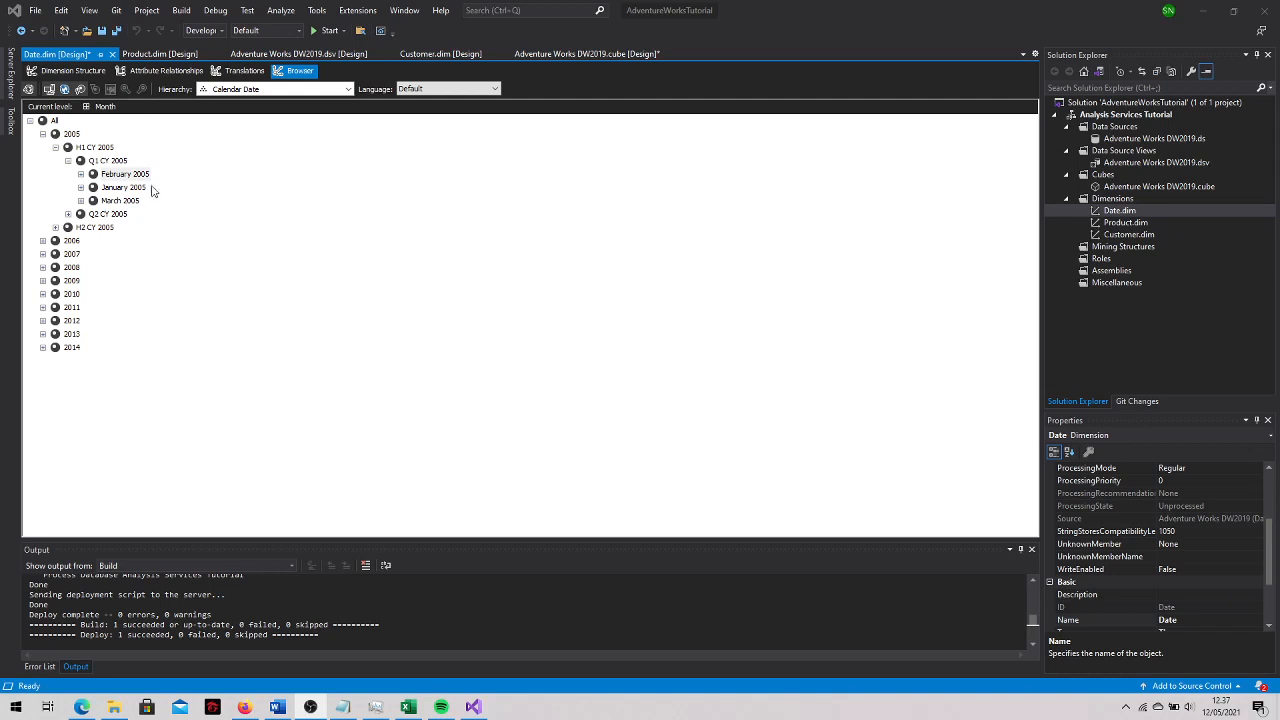
# Create a new Date dimension attribute from the MonthNumberOfYear column of the Date table
pyautogui.click(72, 71)
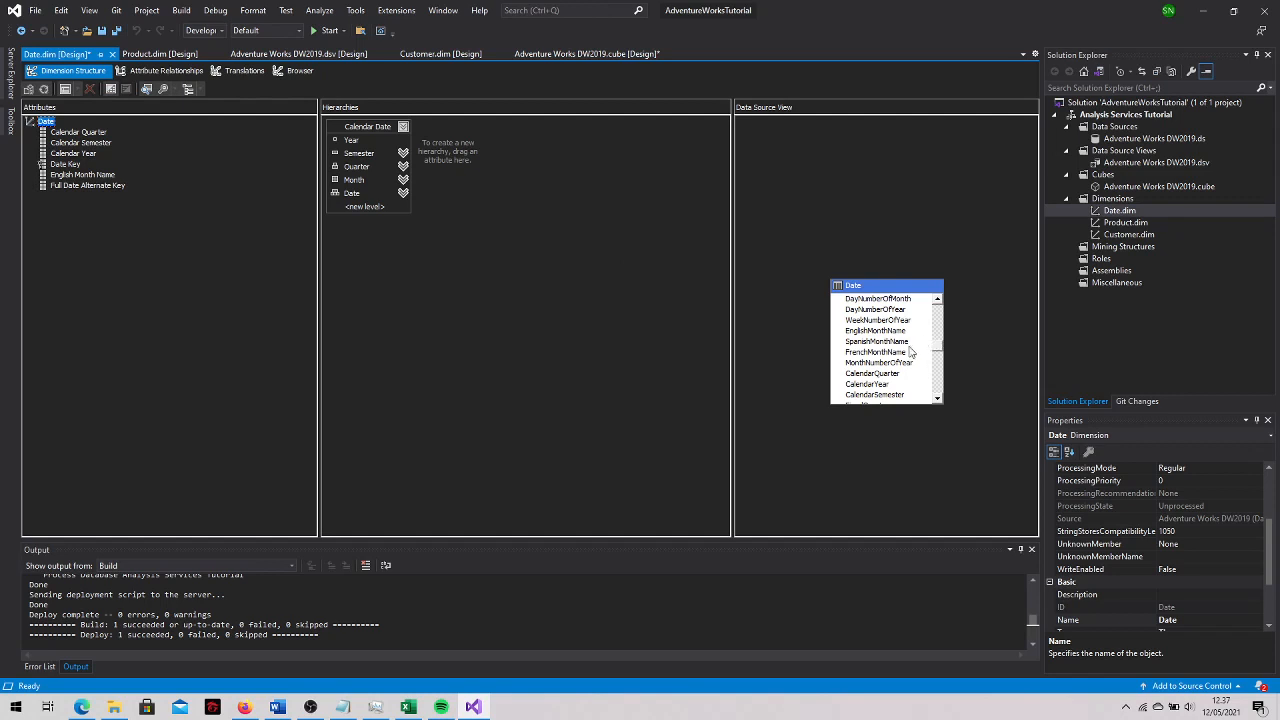
pyautogui.rightClick(862, 364)
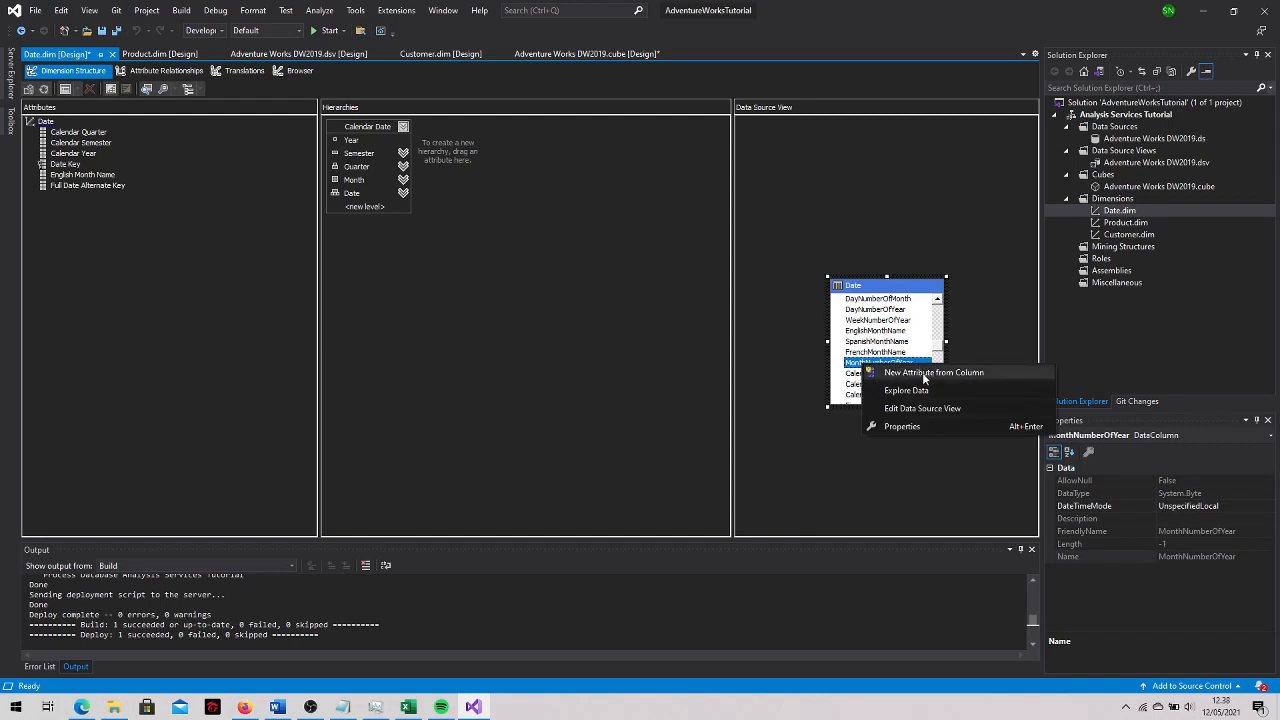
pyautogui.click(893, 352)
pyautogui.click(889, 364)
pyautogui.rightClick(889, 366)
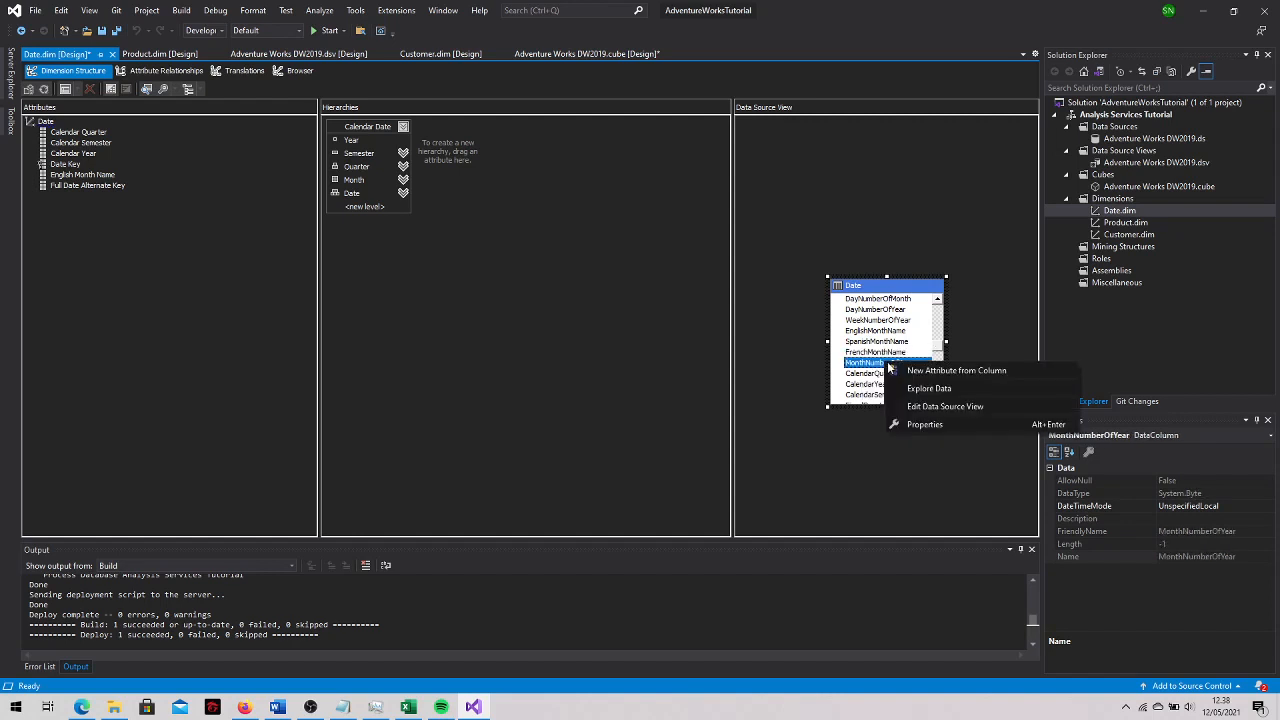
pyautogui.click(921, 376)
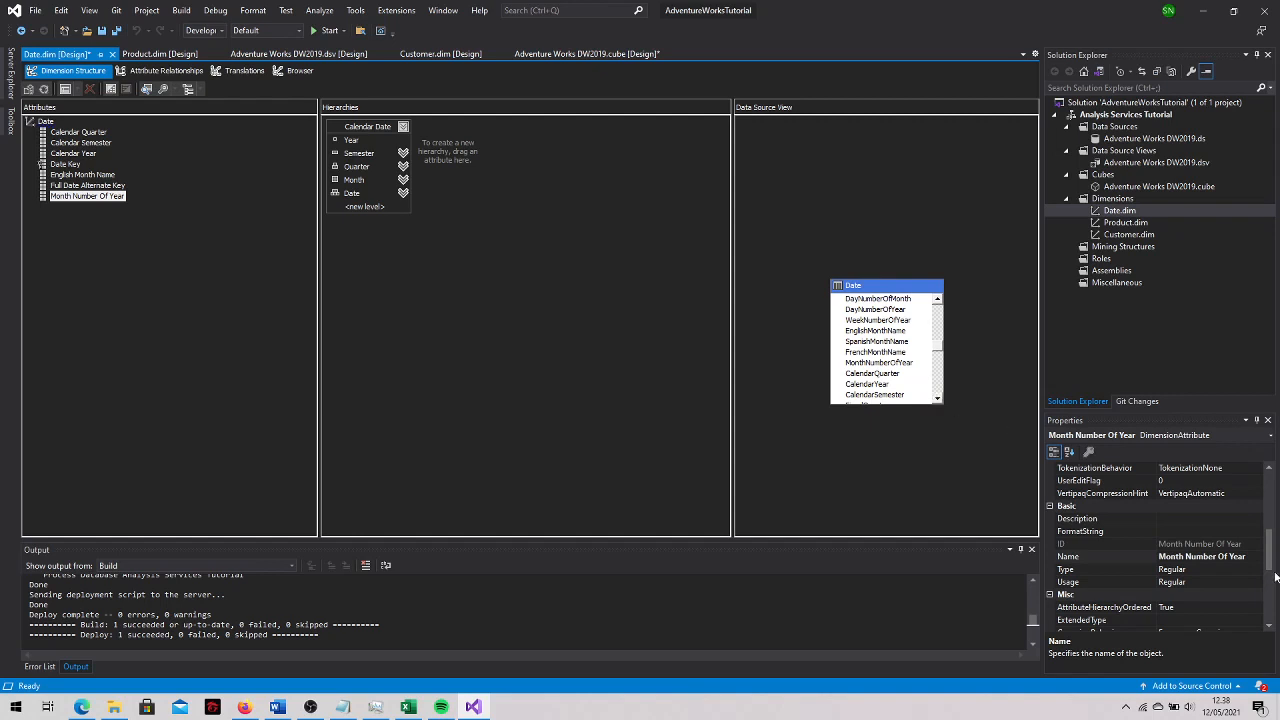
# Set AttributeHierarchyEnabled to False for the Month Number Of Year attribute
pyautogui.moveTo(1273, 560); pyautogui.dragTo(1271, 500)
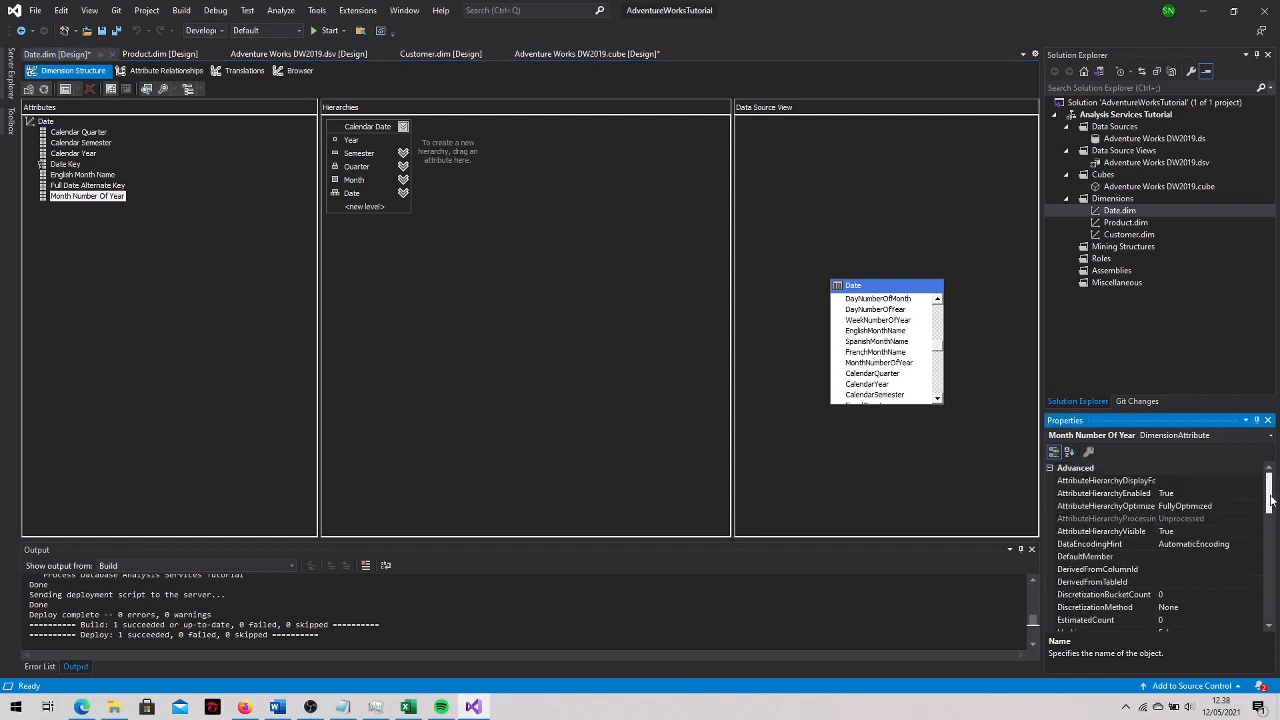
pyautogui.click(1207, 494)
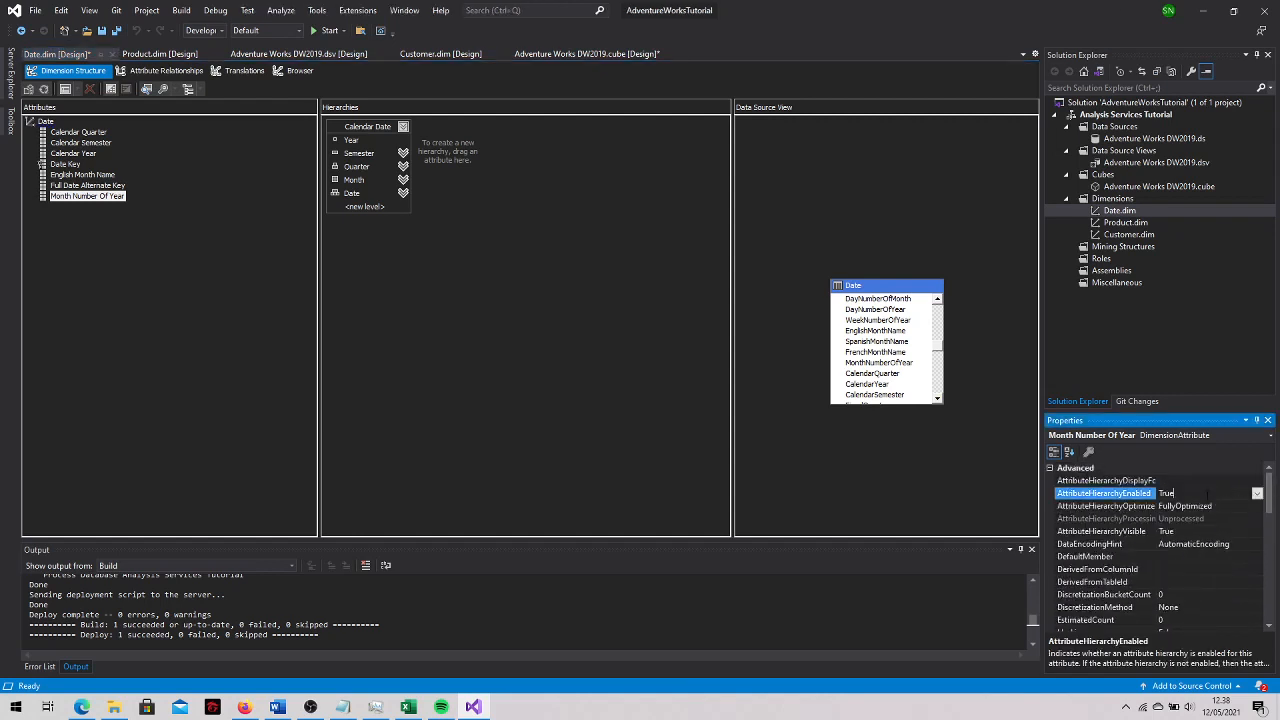
pyautogui.click(1256, 494)
pyautogui.click(1234, 522)
# Set the Month Number Of Year attribute's AttributeHierarchyOptimizedState to NotOptimized and its AttributeHierarchyVisible to False
pyautogui.click(1224, 507)
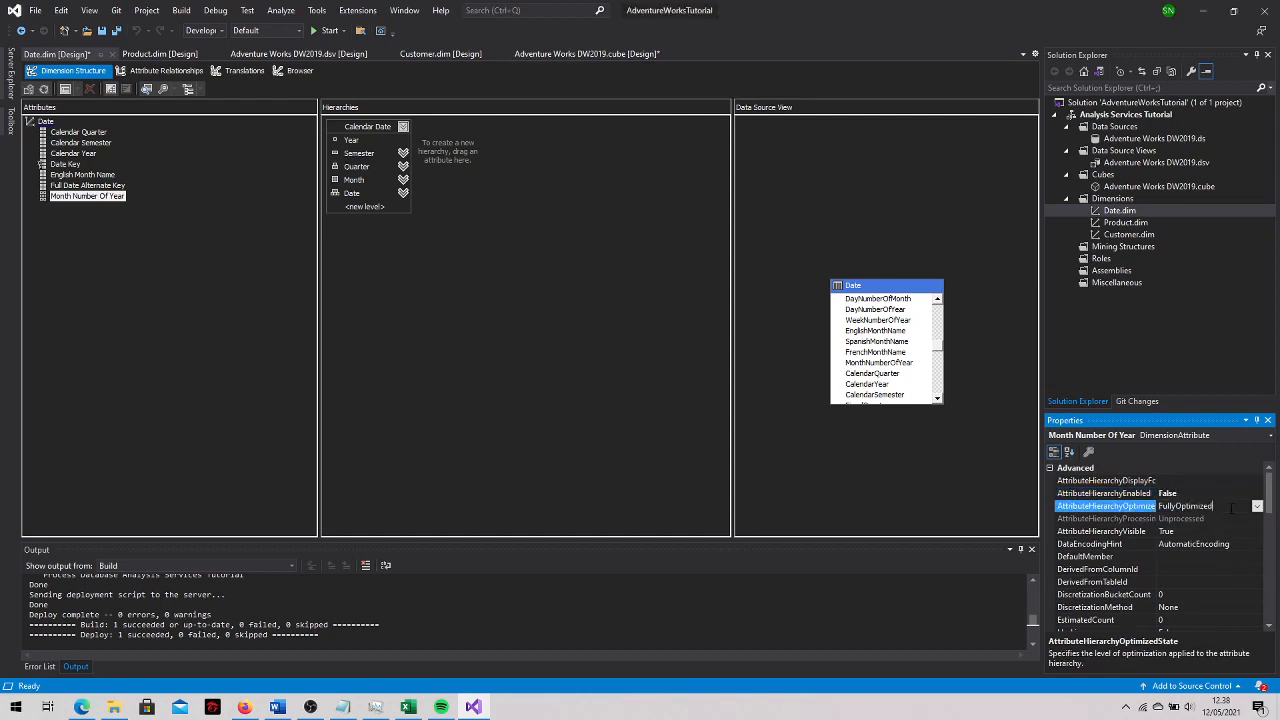
pyautogui.click(1256, 506)
pyautogui.click(1223, 533)
pyautogui.click(1222, 531)
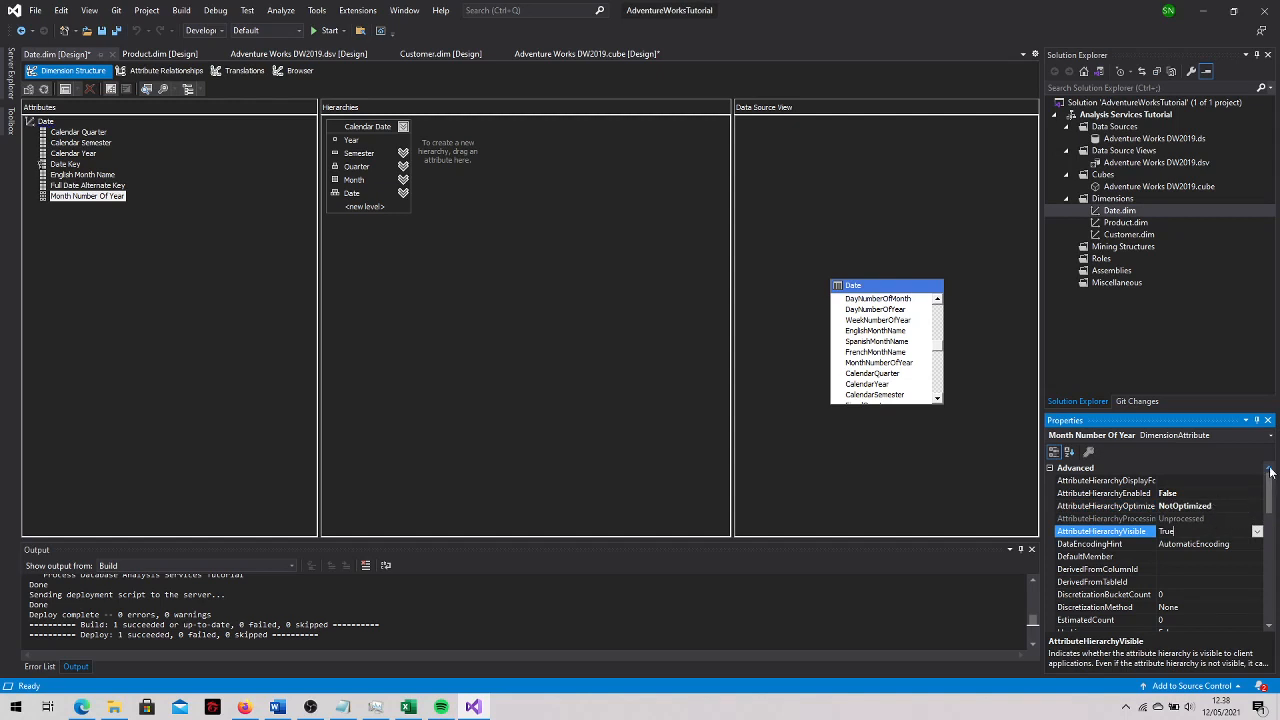
pyautogui.click(1257, 531)
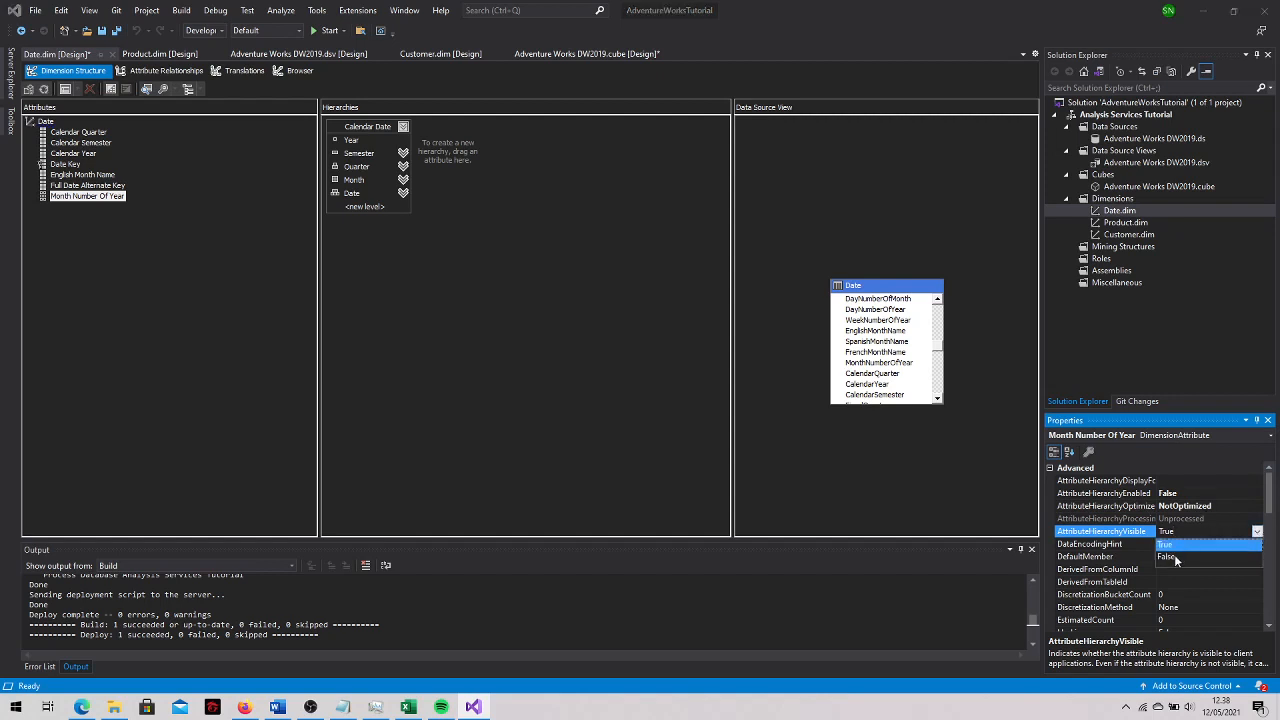
pyautogui.click(1212, 556)
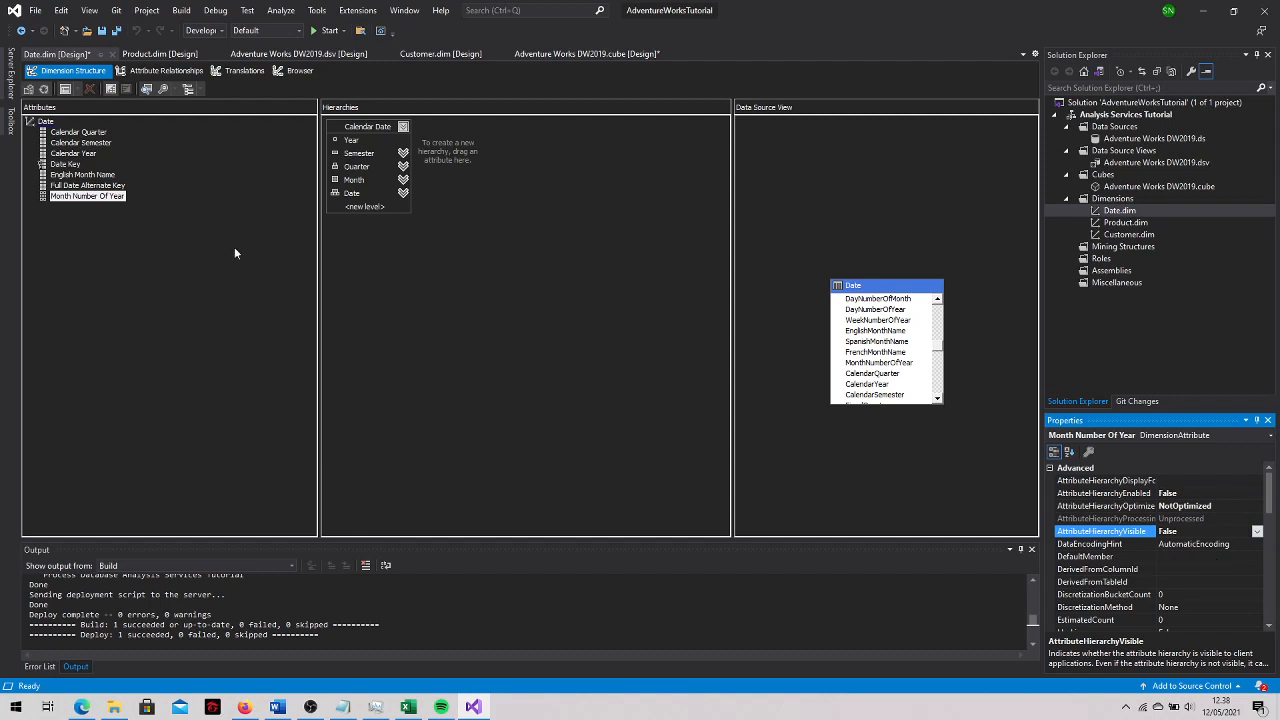
# Create a Rigid attribute relationship from English Month Name to Month Number Of Year
pyautogui.click(167, 71)
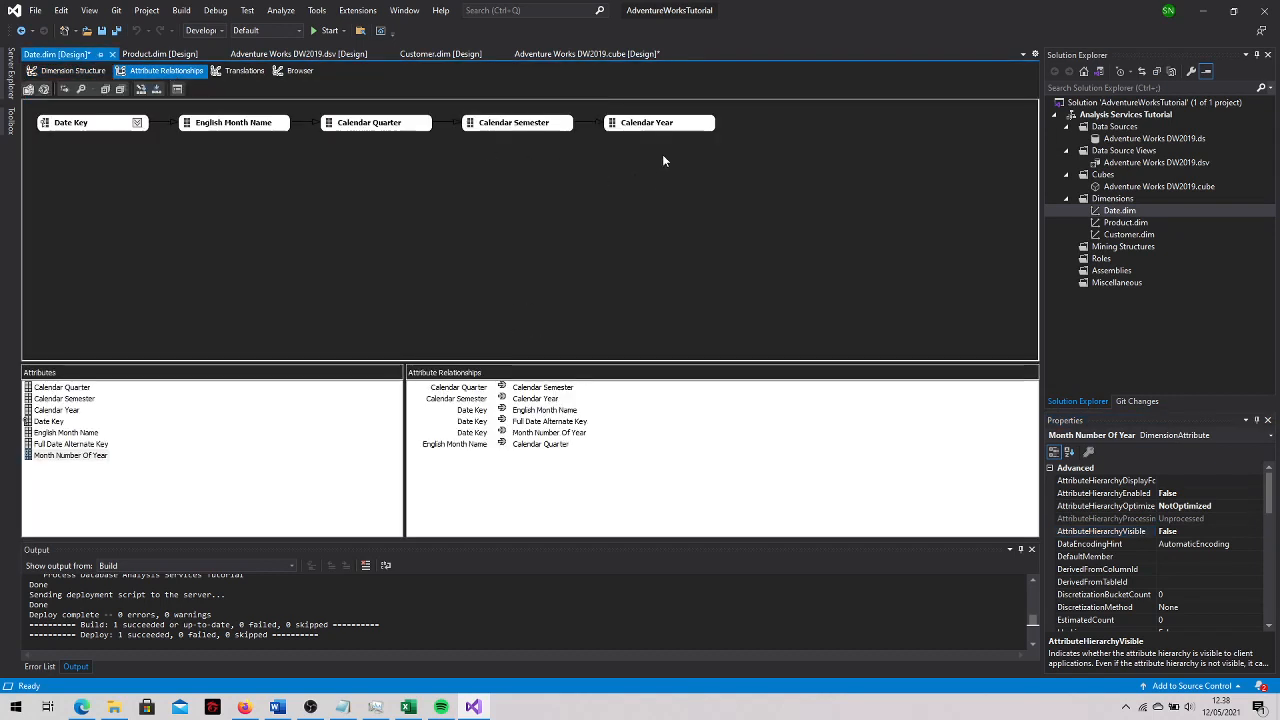
pyautogui.click(237, 130)
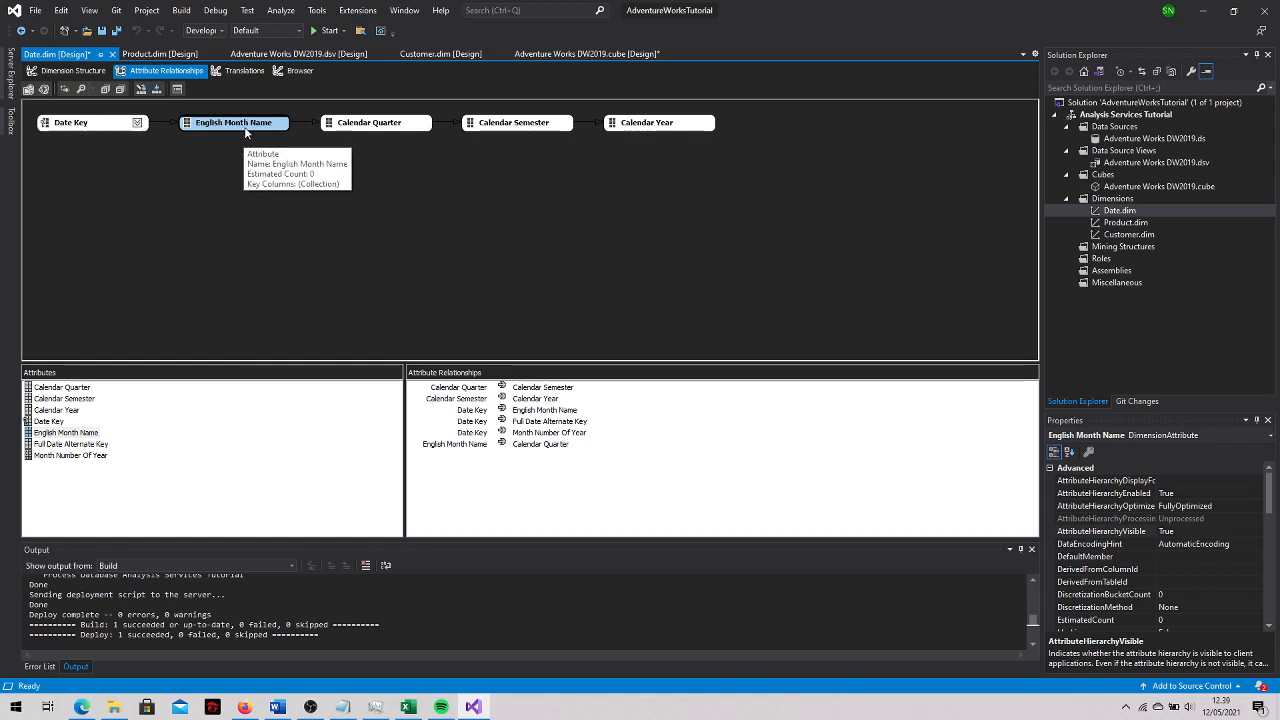
pyautogui.rightClick(245, 132)
pyautogui.click(273, 131)
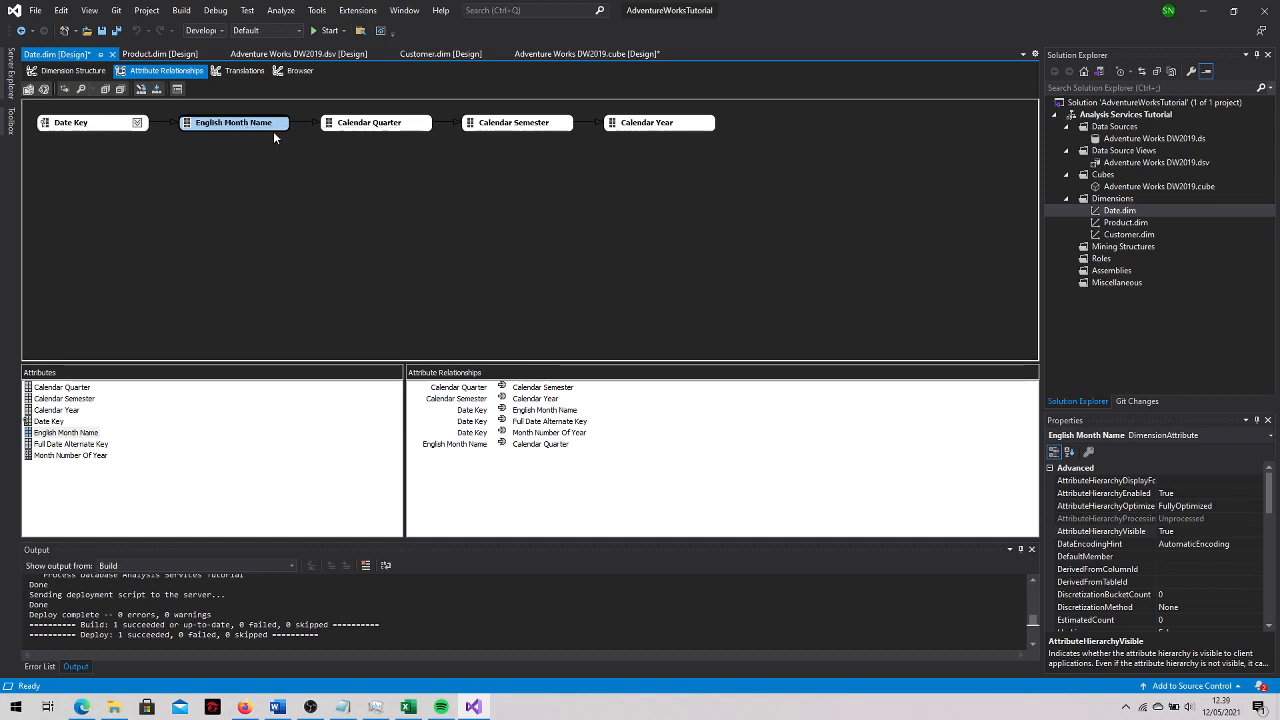
pyautogui.click(722, 290)
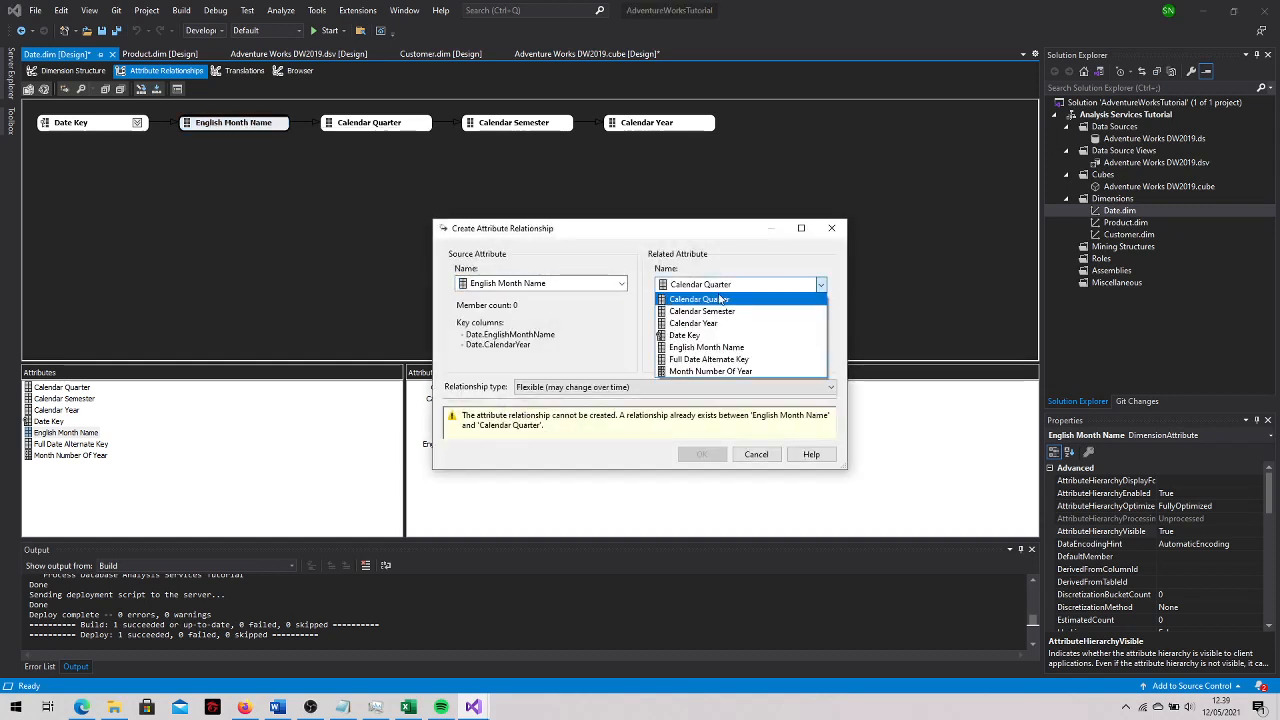
pyautogui.click(748, 371)
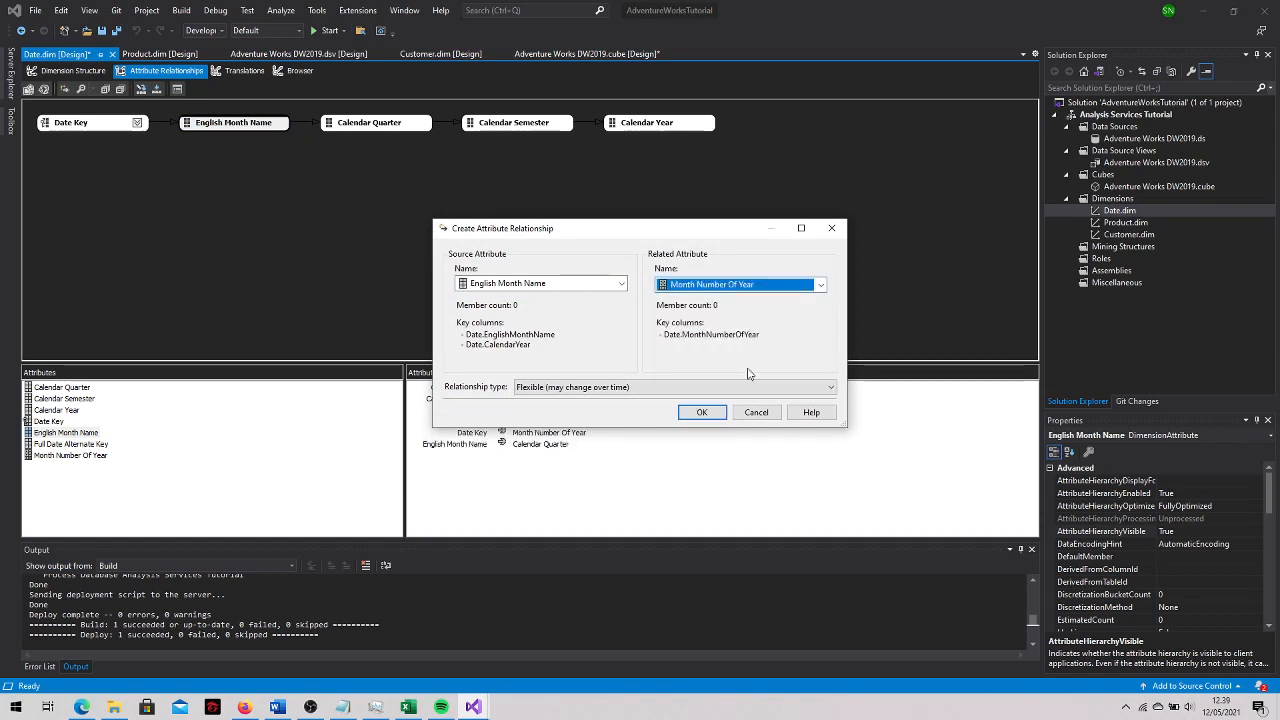
pyautogui.click(612, 388)
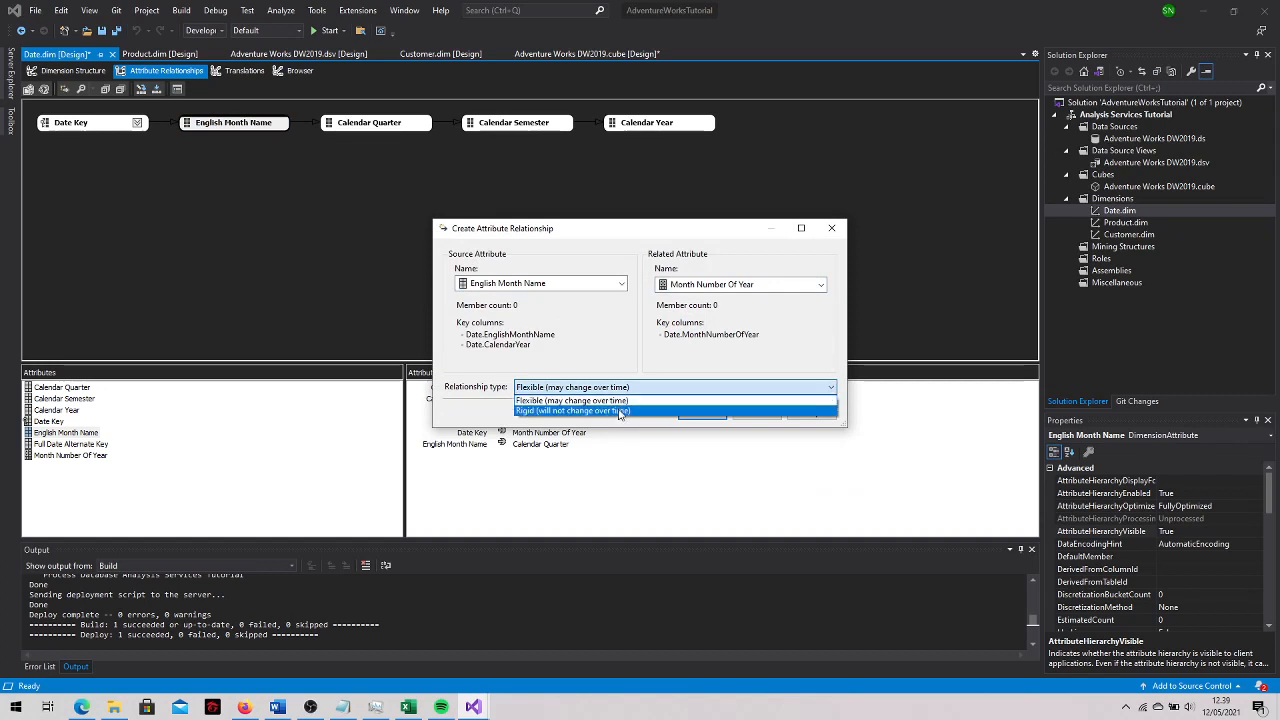
pyautogui.click(620, 411)
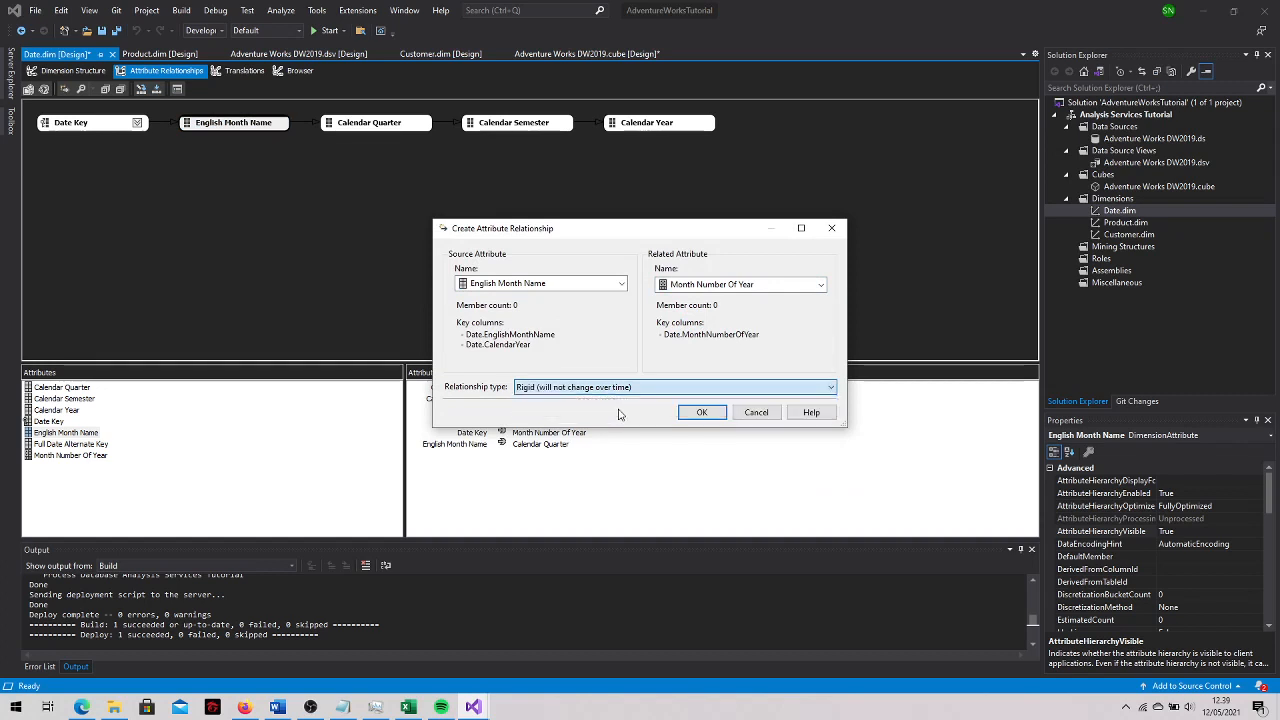
pyautogui.click(705, 413)
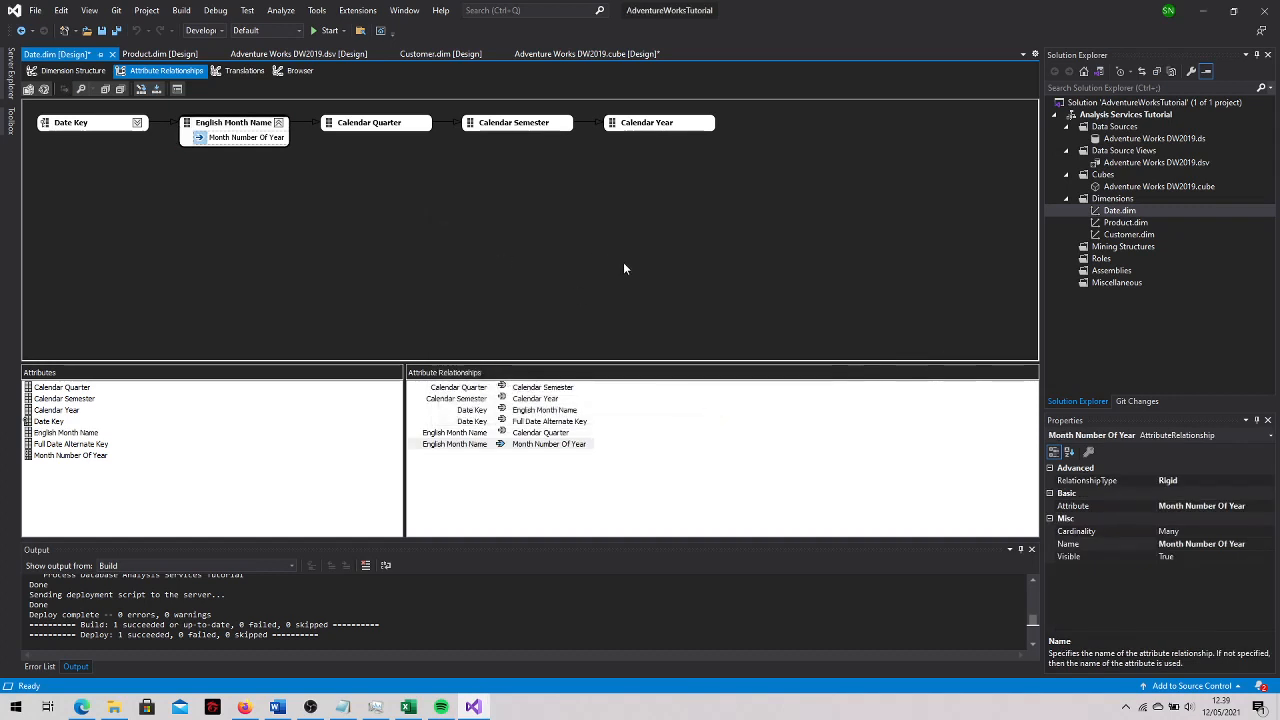
# Set the English Month Name attribute's OrderBy to AttributeKey and its OrderByAttribute to Month Number Of Year
pyautogui.click(78, 71)
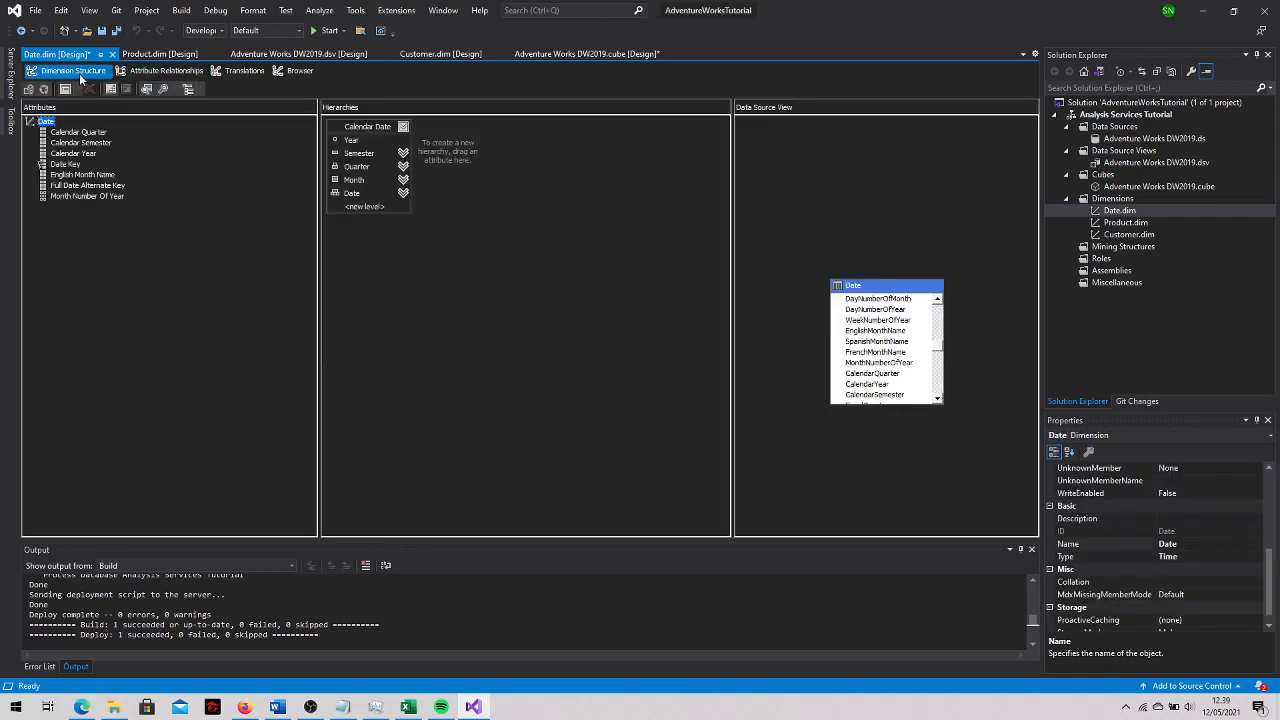
pyautogui.click(94, 177)
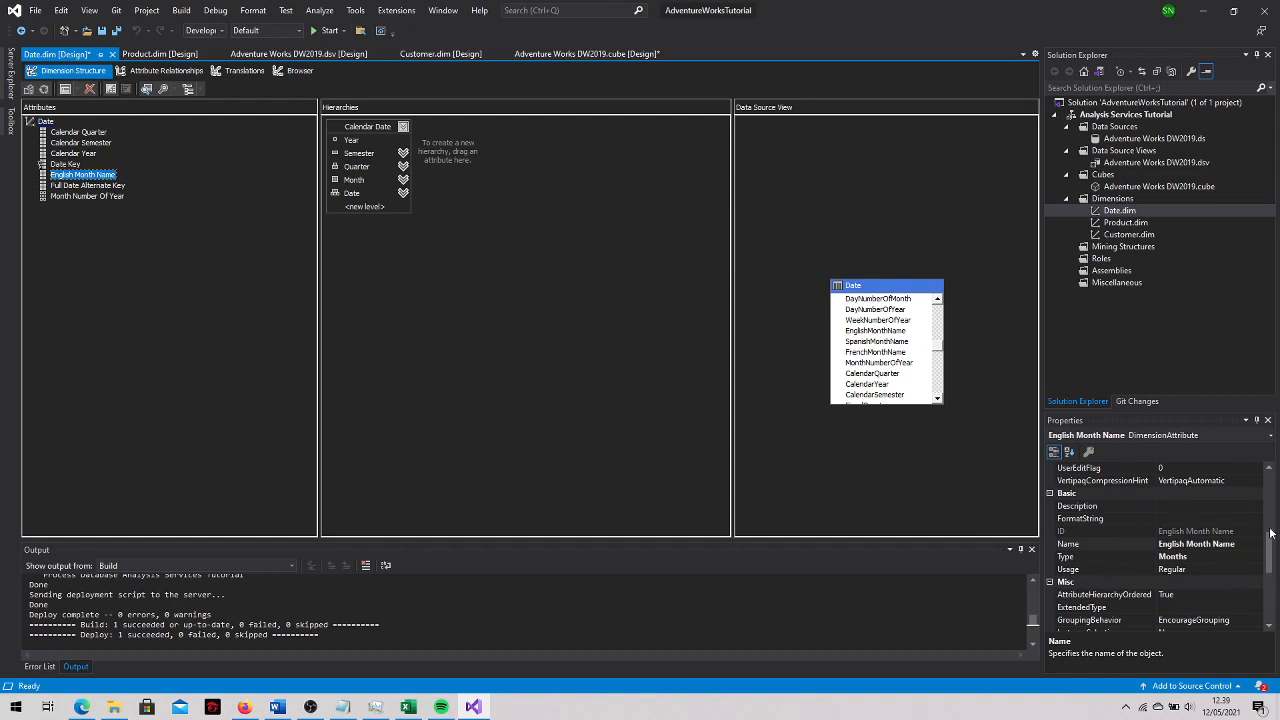
pyautogui.moveTo(1270, 552)
pyautogui.mouseDown()
pyautogui.moveTo(1272, 480)
pyautogui.moveTo(1272, 607)
pyautogui.moveTo(1270, 531)
pyautogui.mouseUp()
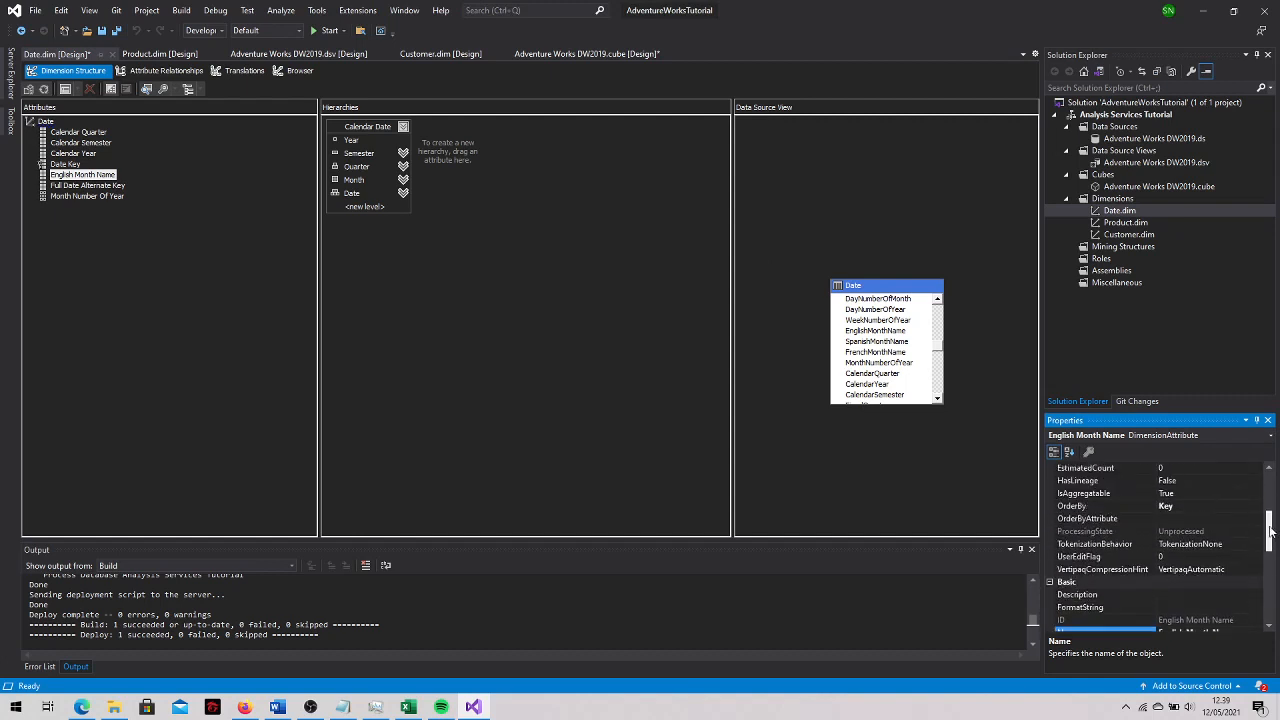
pyautogui.click(1182, 506)
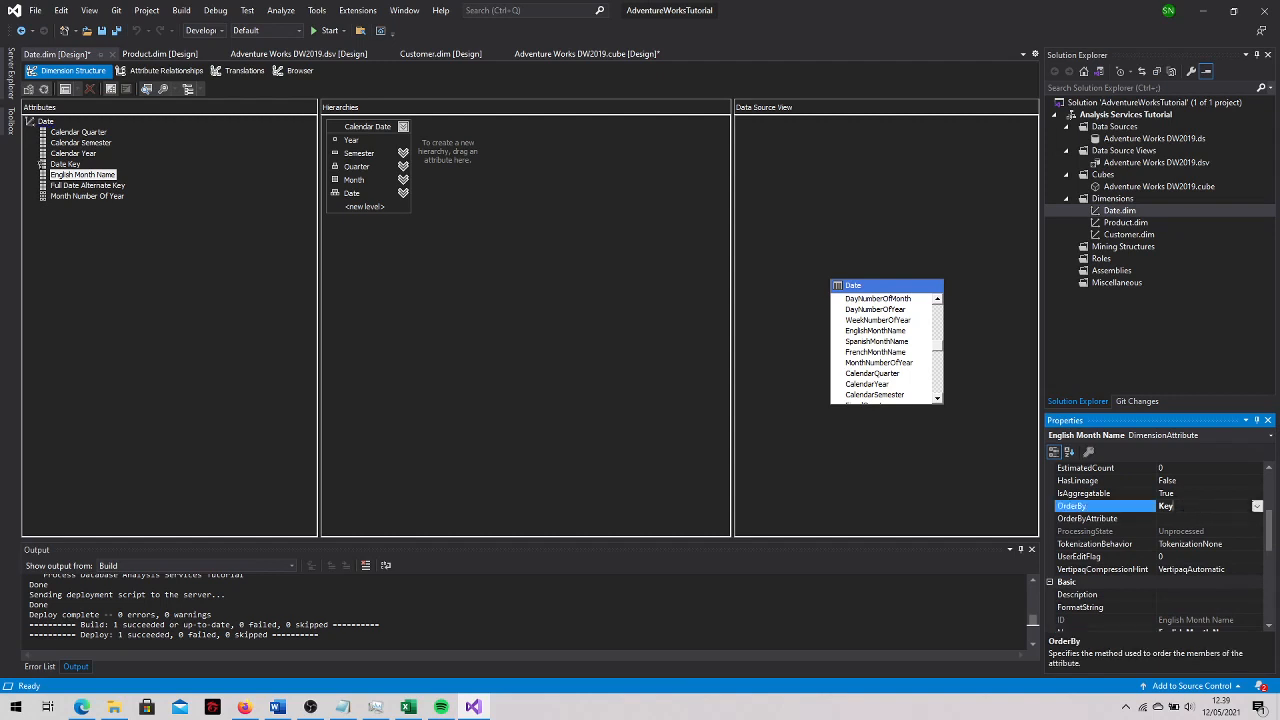
pyautogui.click(1257, 506)
pyautogui.click(1180, 544)
pyautogui.click(1180, 519)
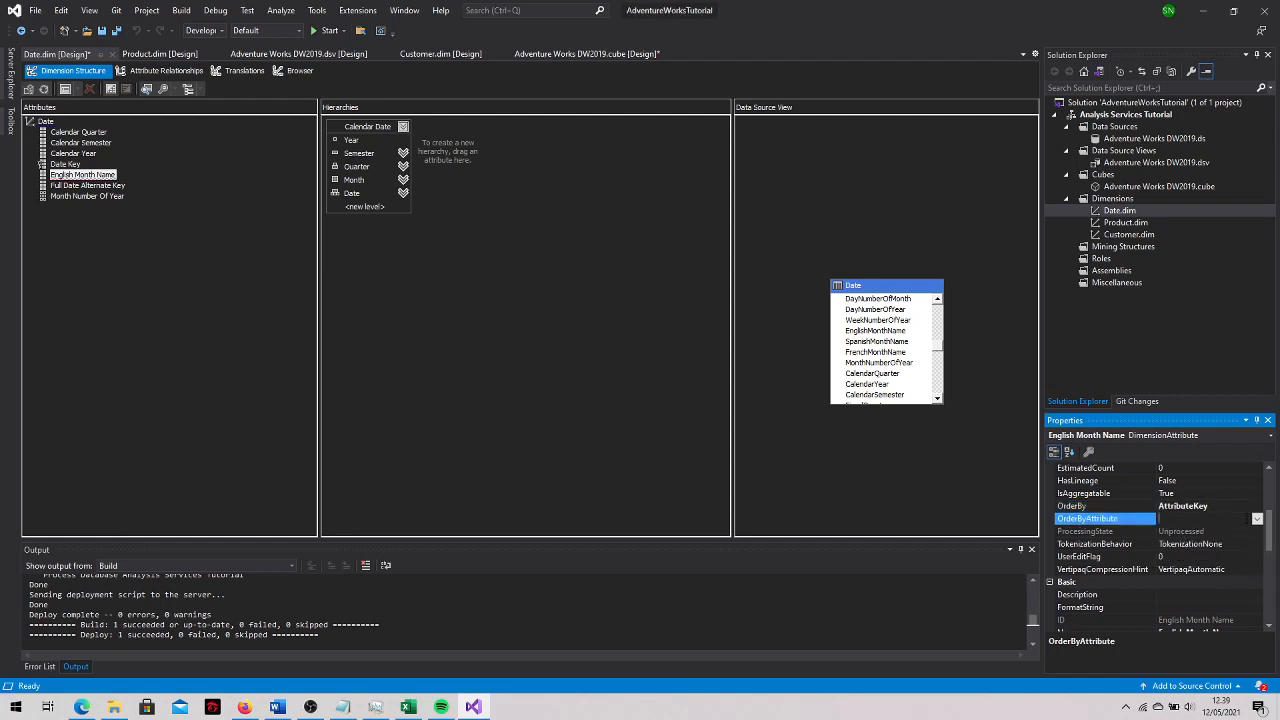
pyautogui.click(1257, 518)
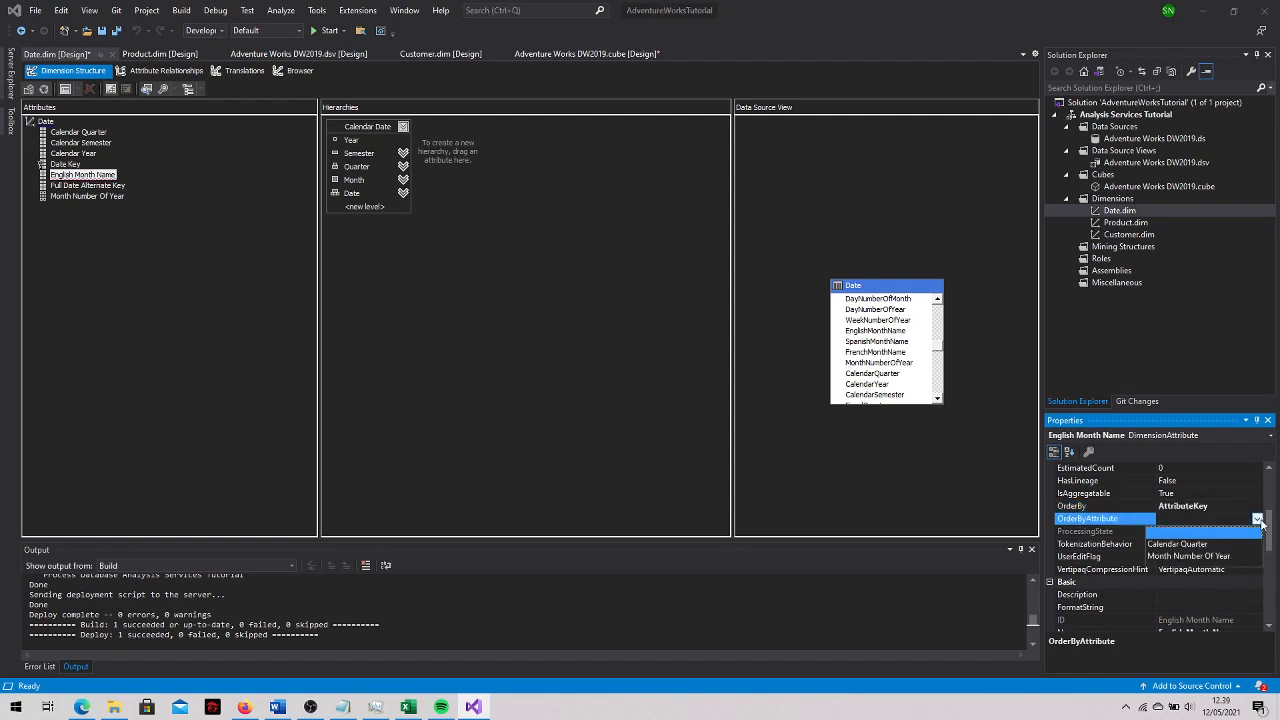
pyautogui.click(1193, 556)
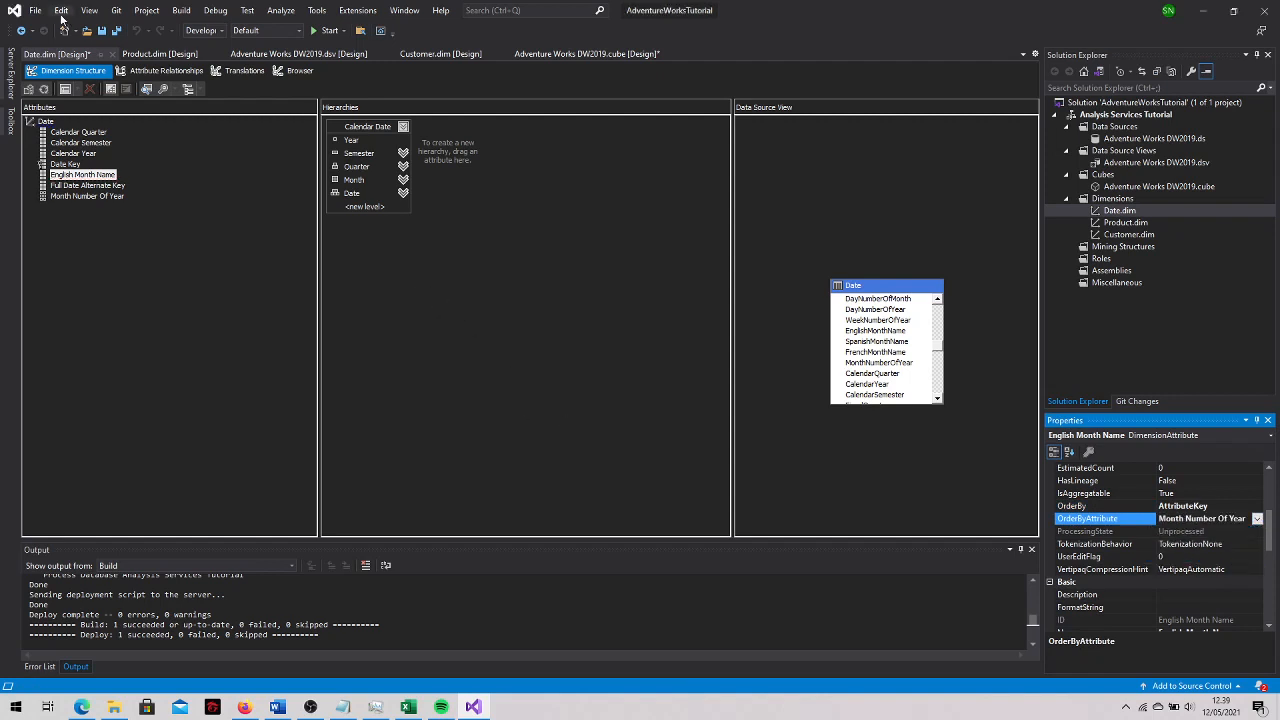
# Save all files, deploy the Analysis Services Tutorial project, and close the deployment progress window
pyautogui.click(116, 32)
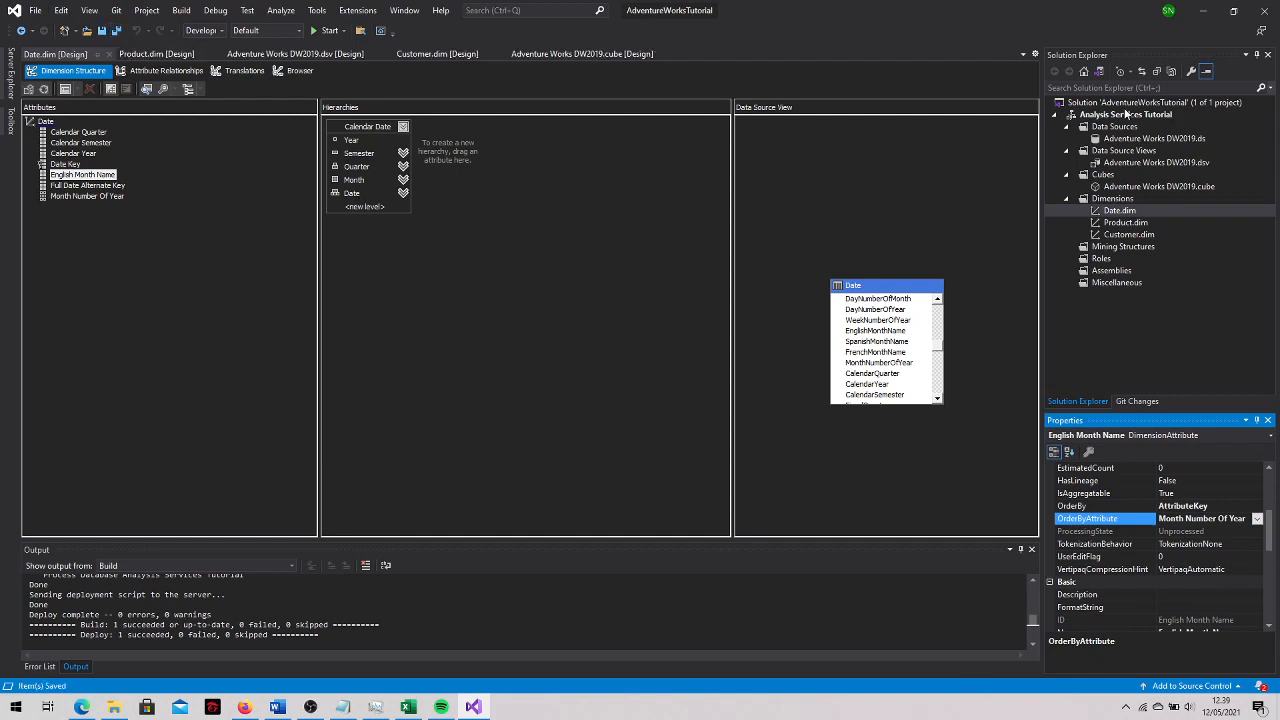
pyautogui.rightClick(1126, 114)
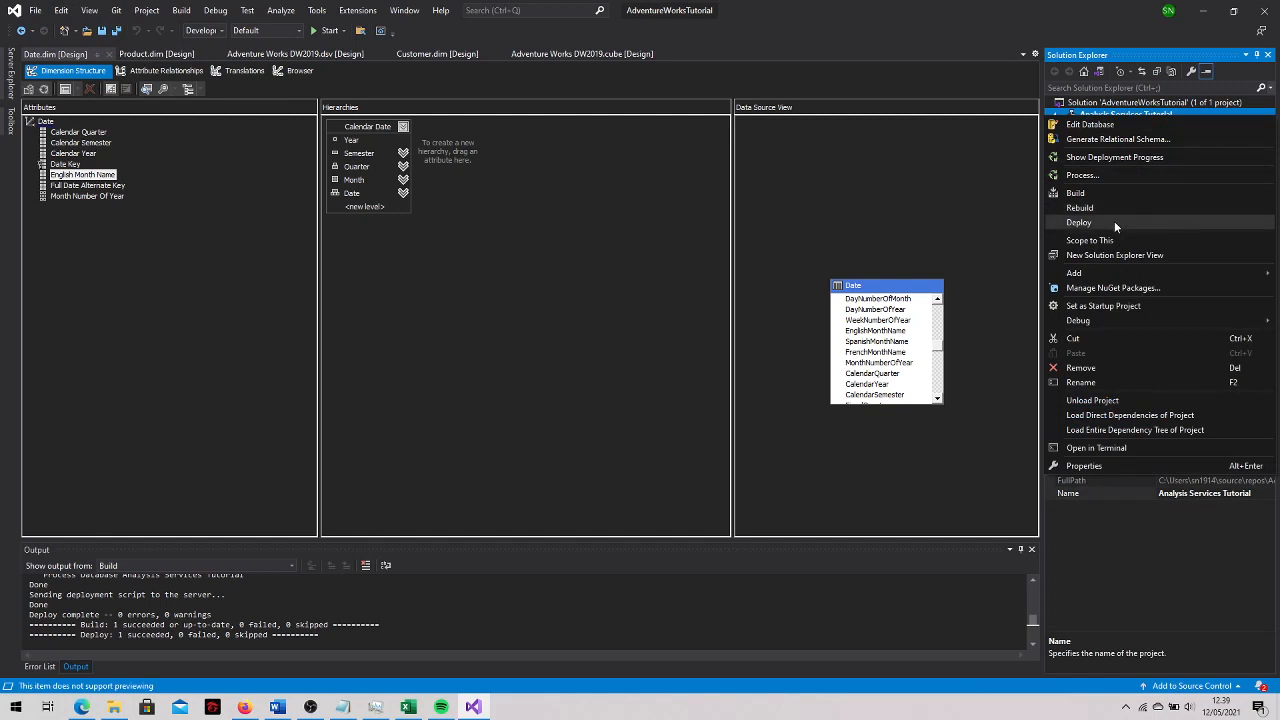
pyautogui.click(1114, 222)
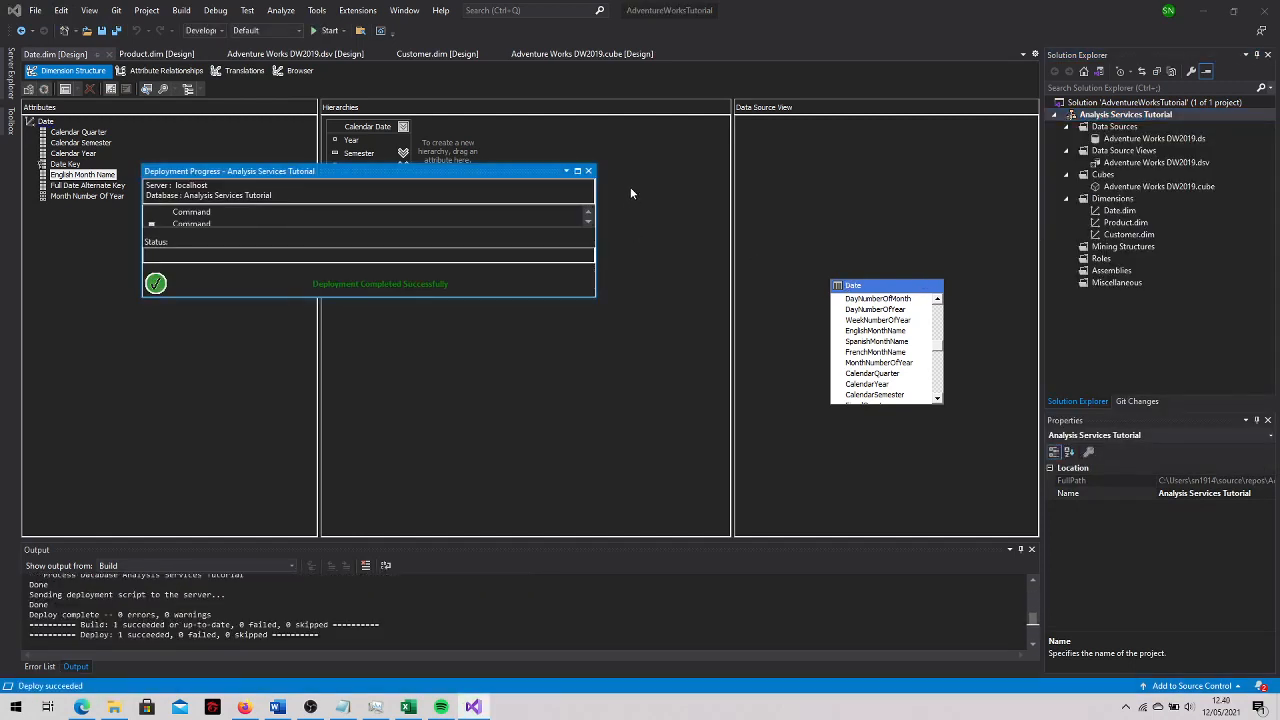
pyautogui.click(588, 171)
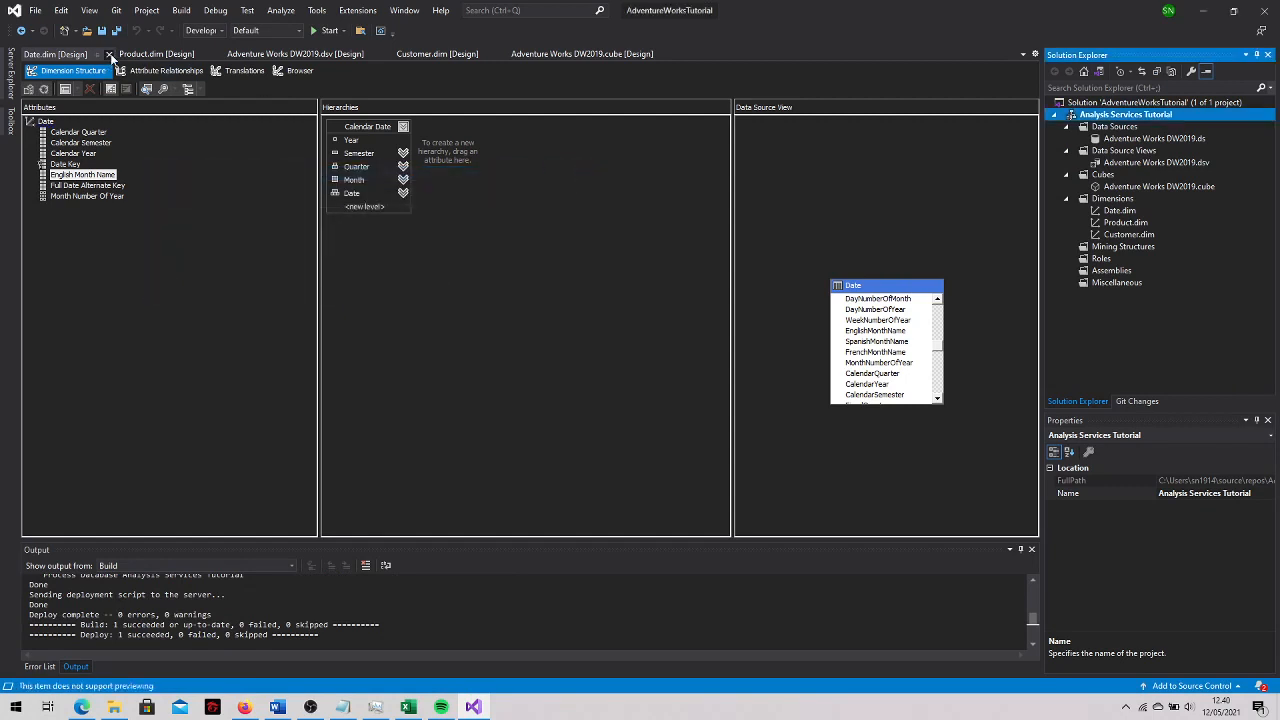
# Reopen the Date dimension and browse its Calendar Date hierarchy through 2005 and H1 CY 2005 to check the month order
pyautogui.click(110, 55)
pyautogui.doubleClick(1108, 213)
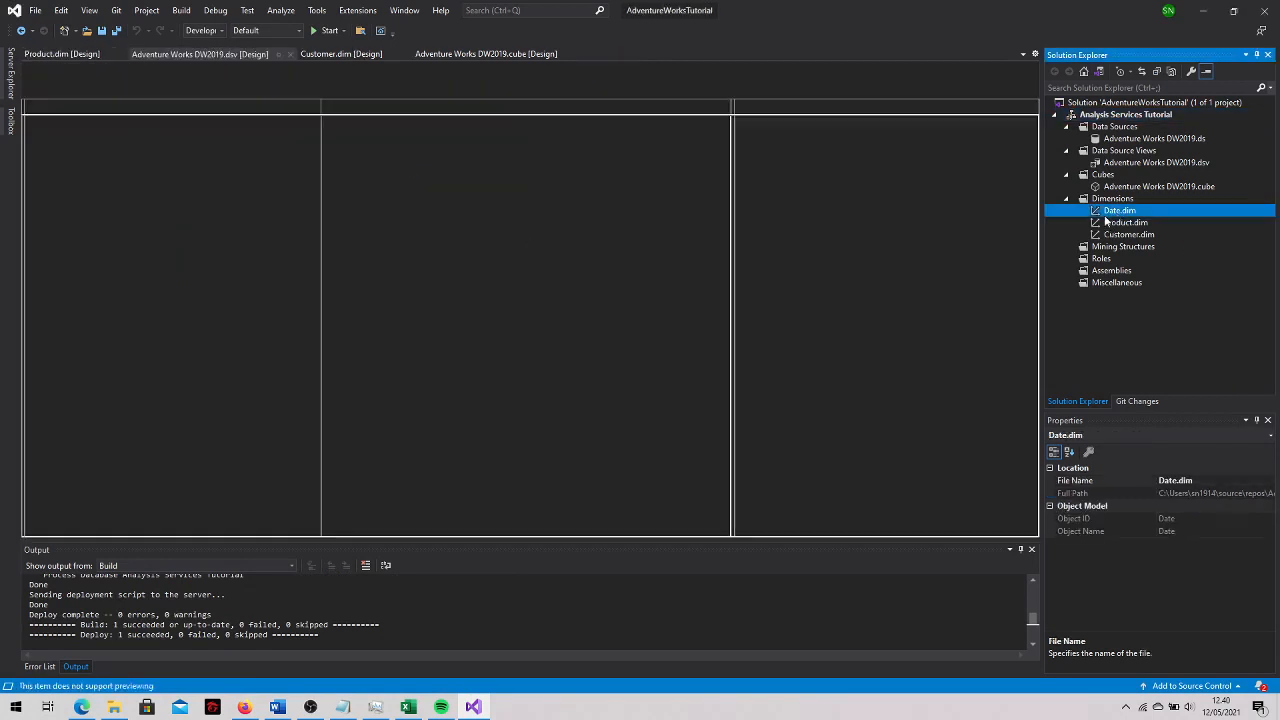
pyautogui.click(297, 70)
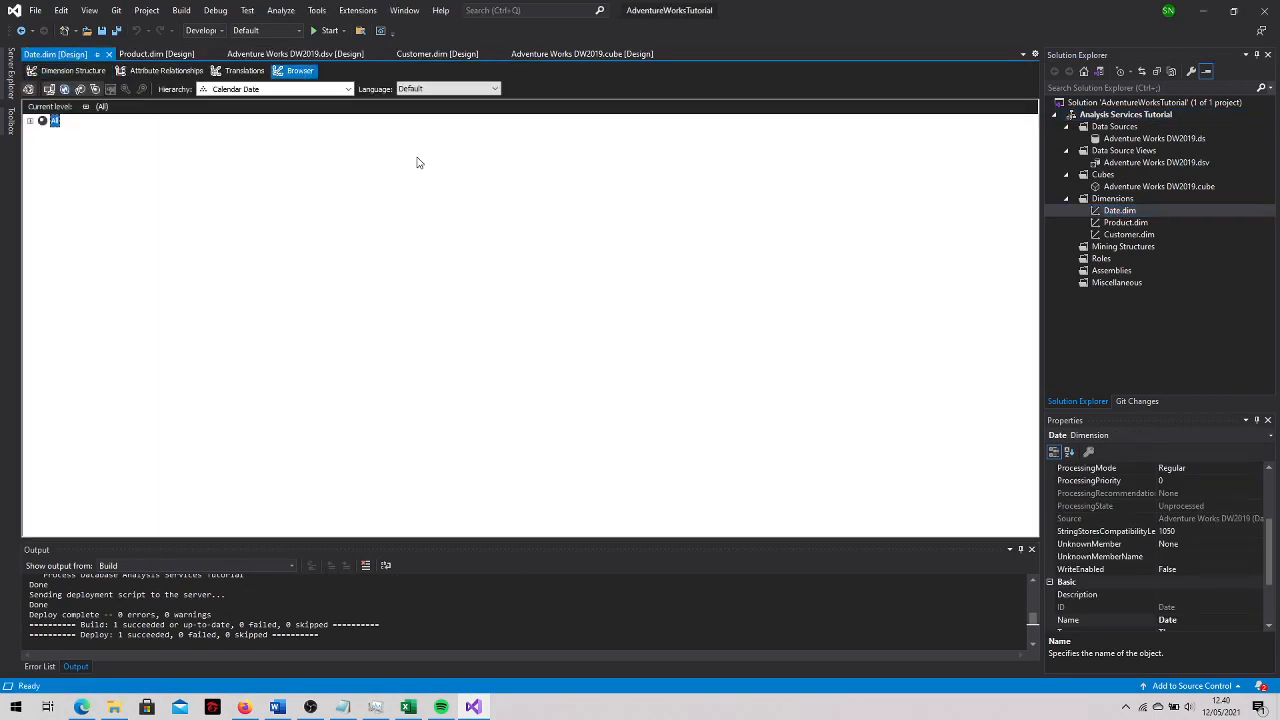
pyautogui.click(30, 121)
pyautogui.click(43, 134)
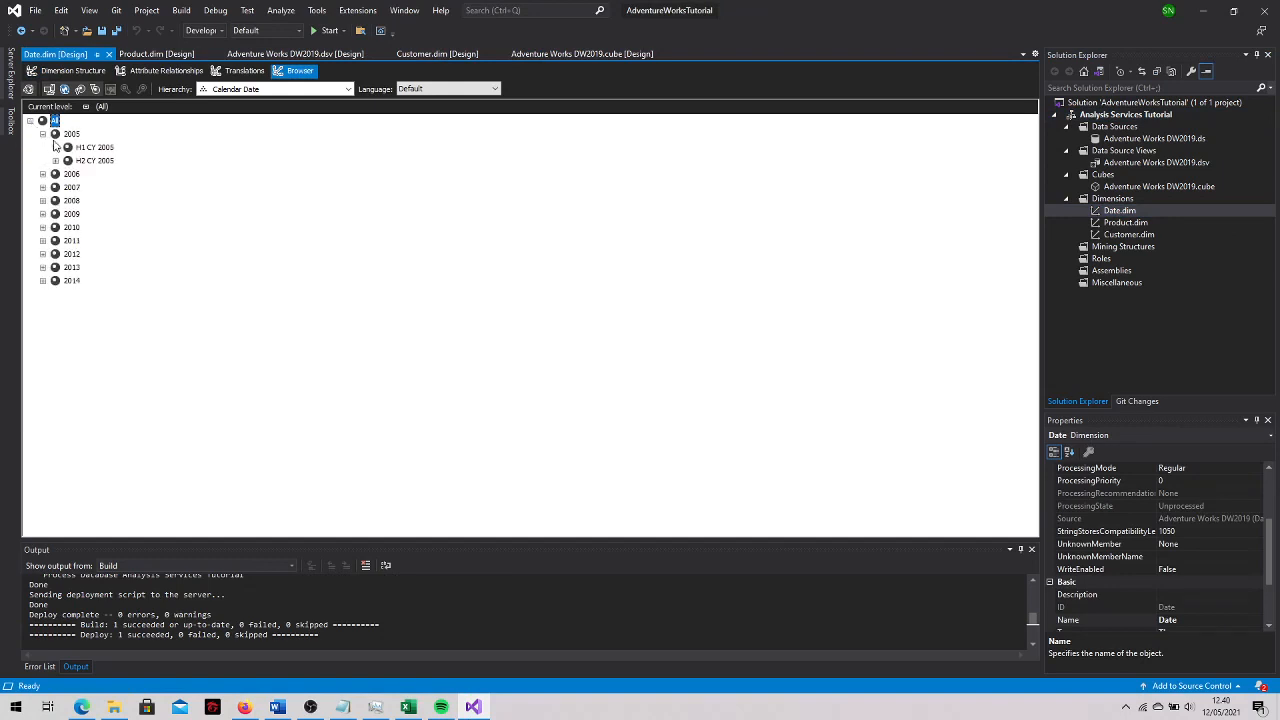
pyautogui.click(55, 147)
pyautogui.click(68, 161)
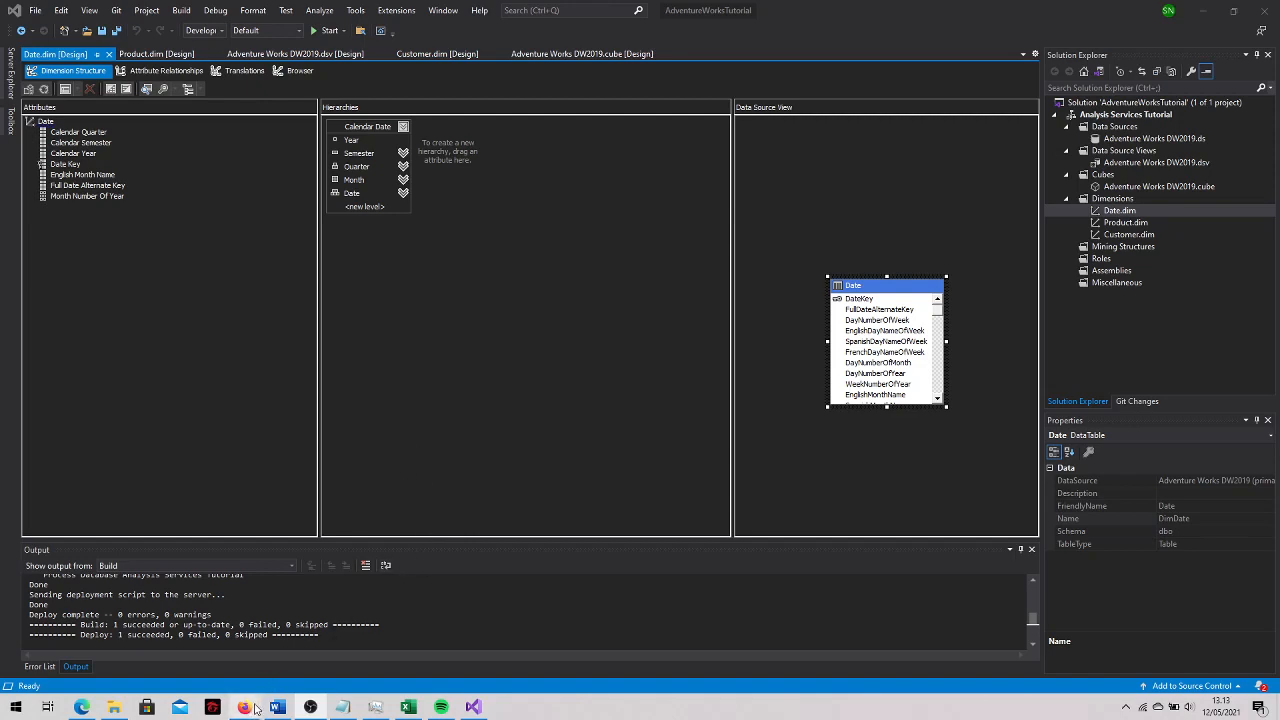
# Switch to Firefox, open Microsoft's Power BI Desktop page from the search results, and get the free app from Microsoft Store
pyautogui.moveTo(244, 707)
pyautogui.click(313, 666)
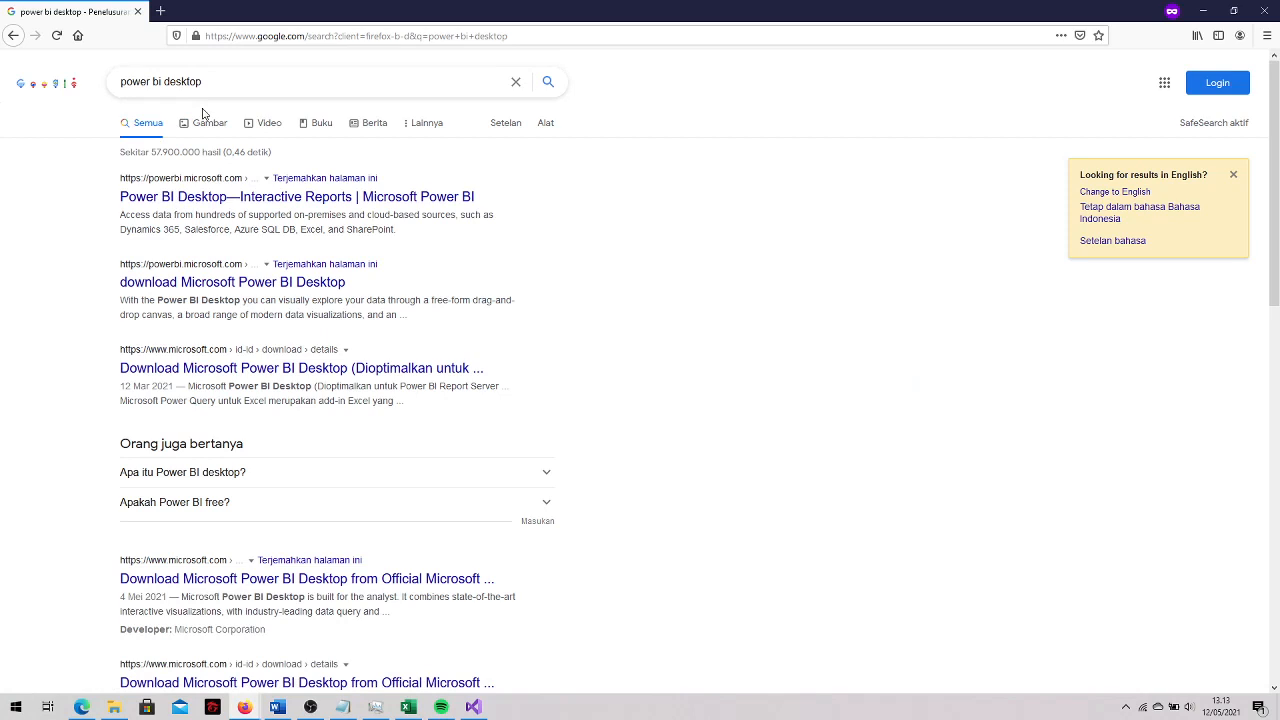
pyautogui.click(208, 196)
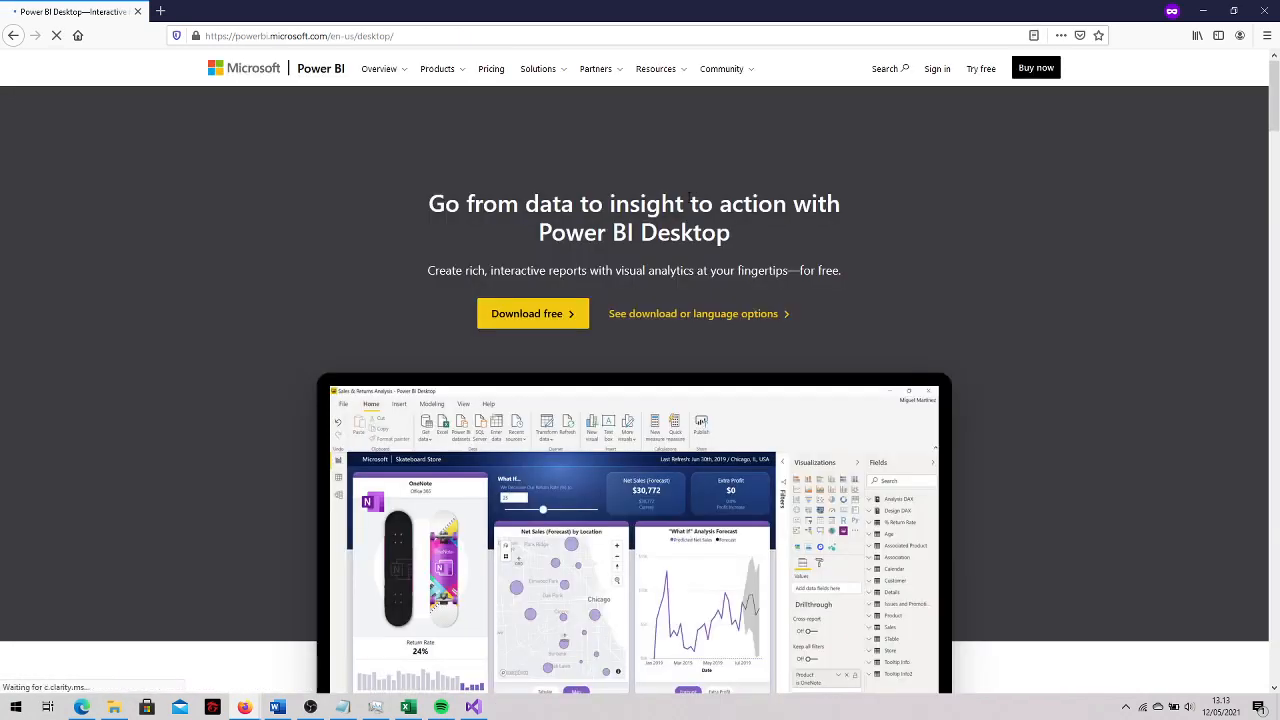
pyautogui.click(521, 316)
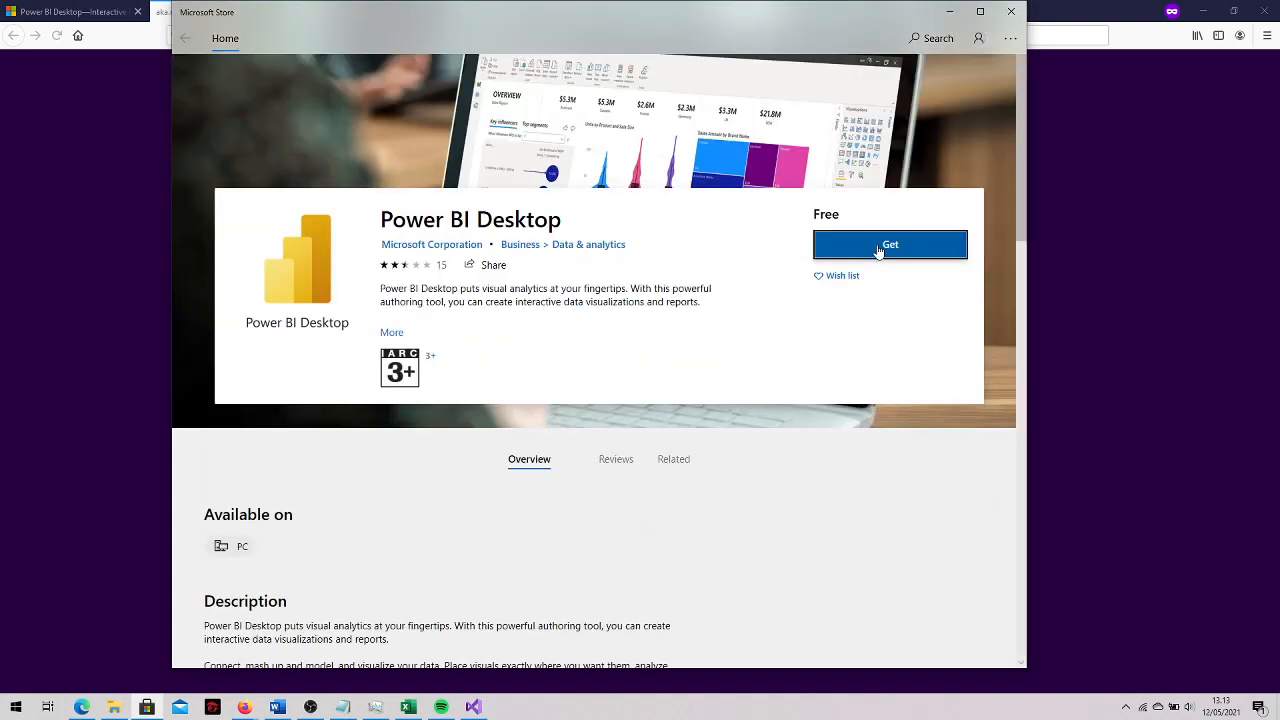
pyautogui.click(915, 250)
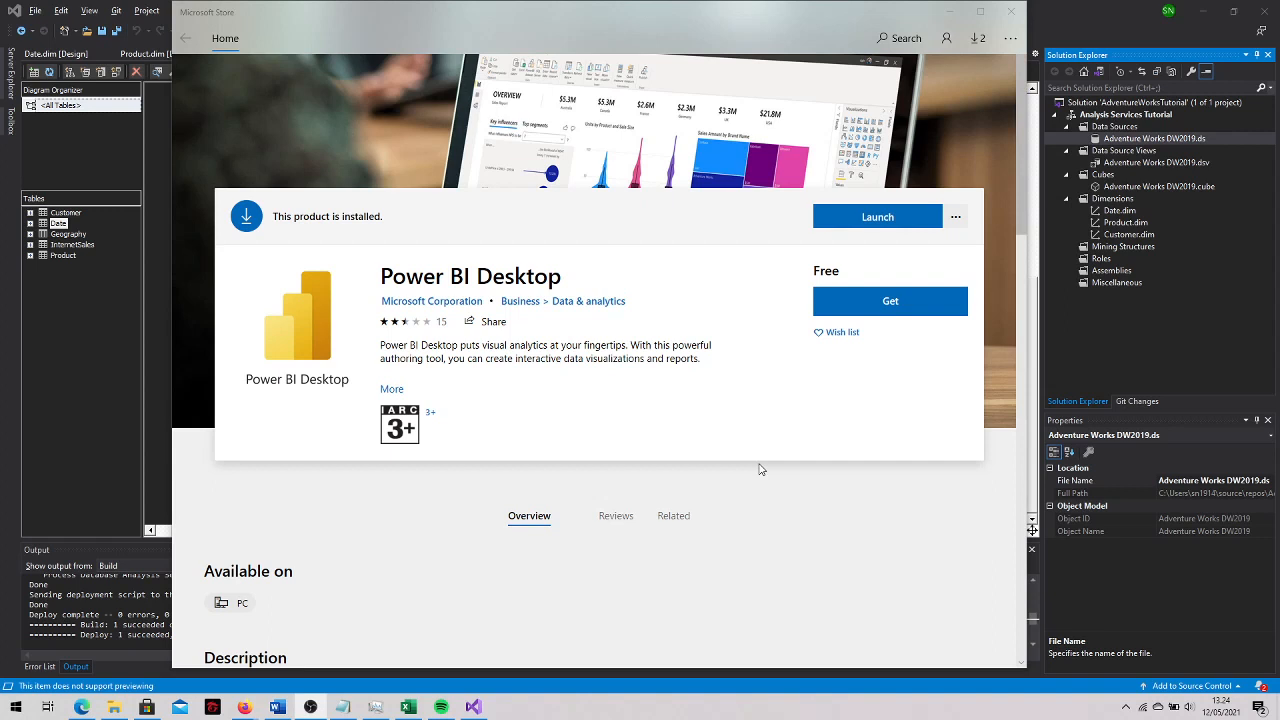
# Launch the installed Power BI Desktop from Microsoft Store and bring its window to the front
pyautogui.click(866, 227)
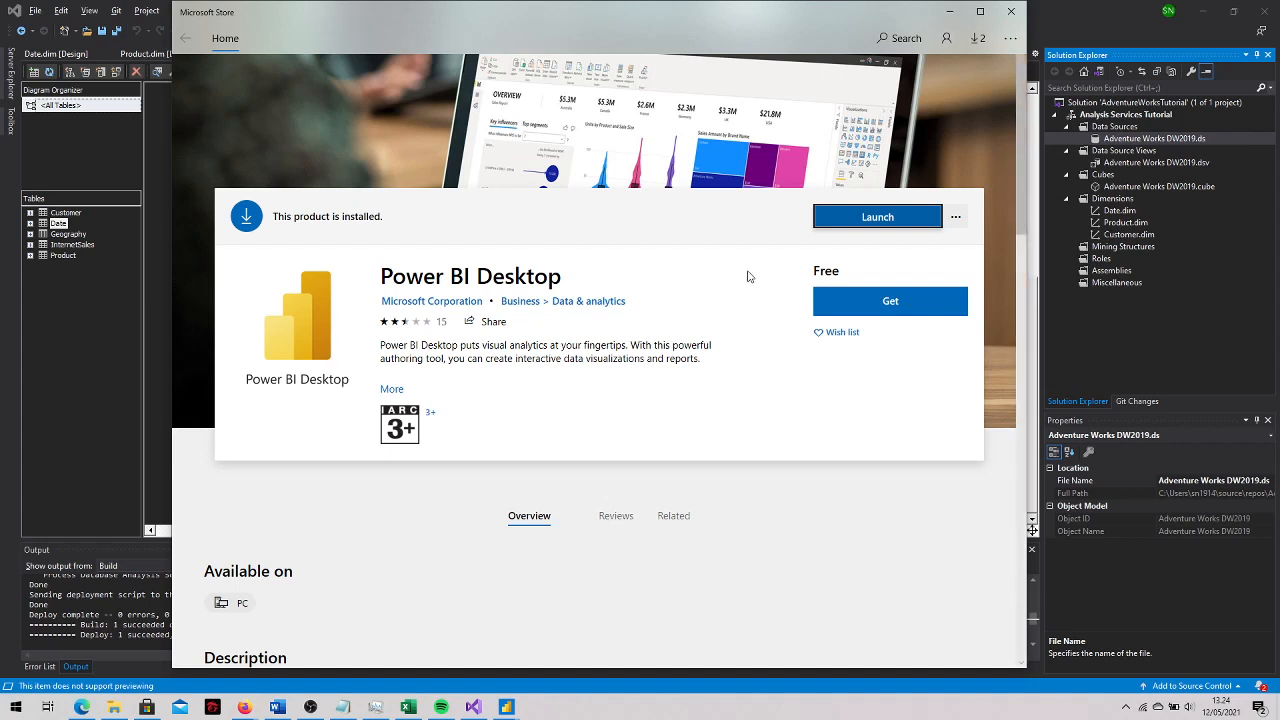
pyautogui.click(507, 707)
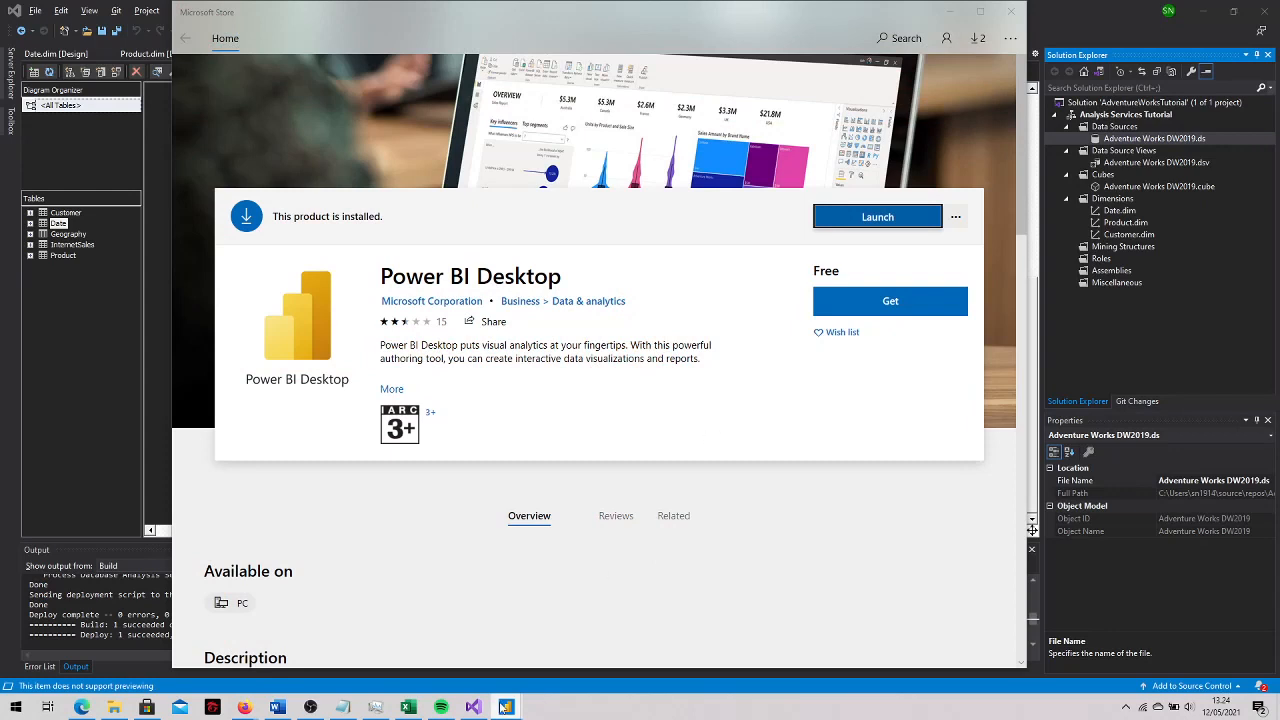
pyautogui.moveTo(506, 708)
pyautogui.click(434, 650)
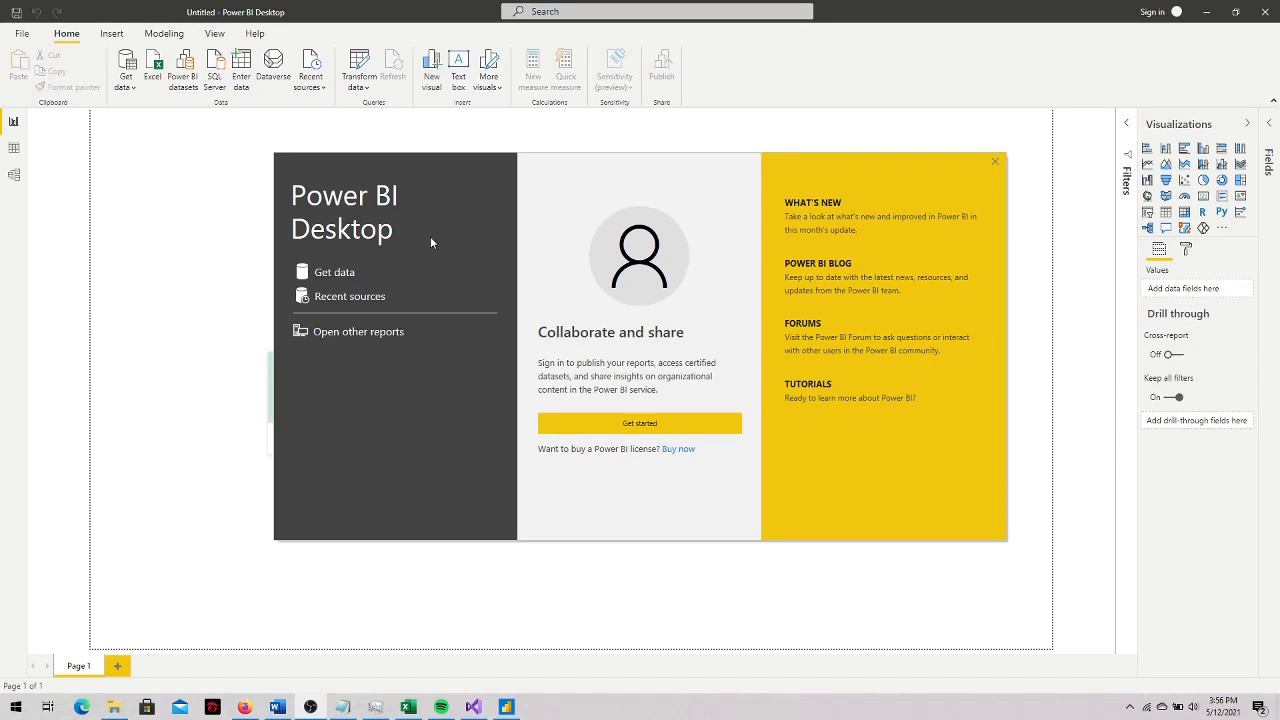
# Start getting data from a SQL Server Analysis Services database and open its connection settings
pyautogui.click(339, 272)
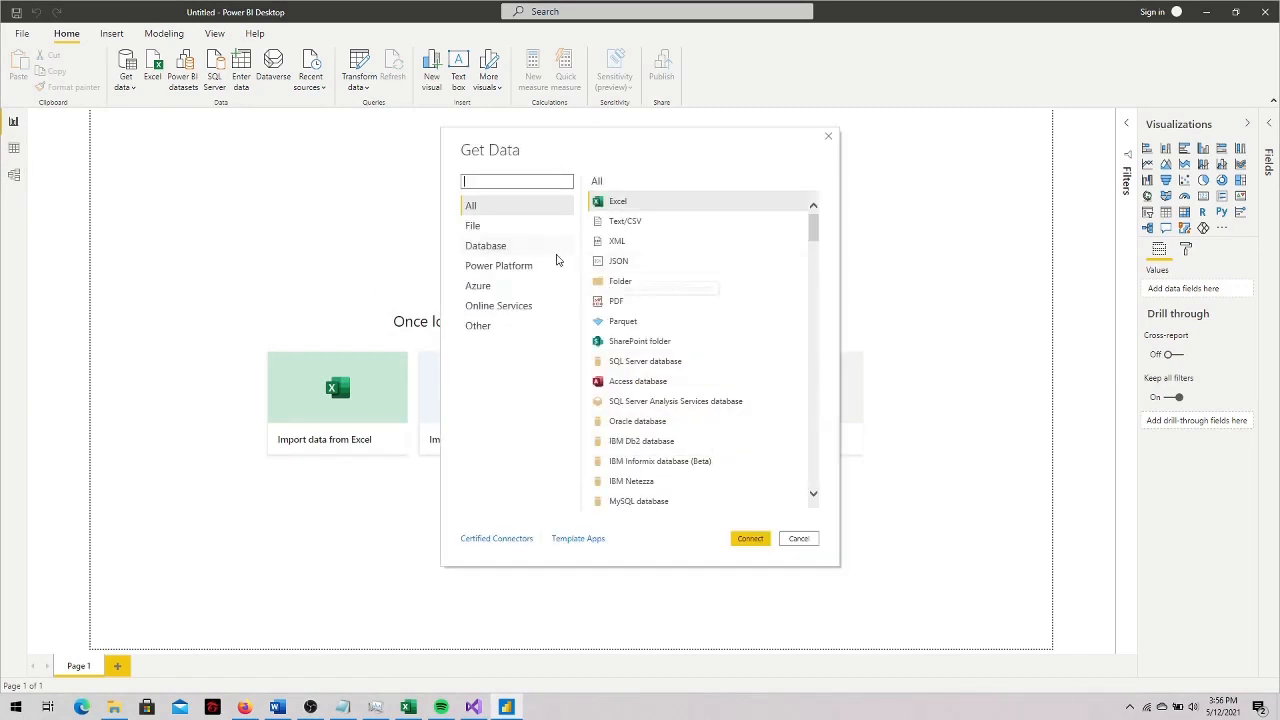
pyautogui.click(515, 254)
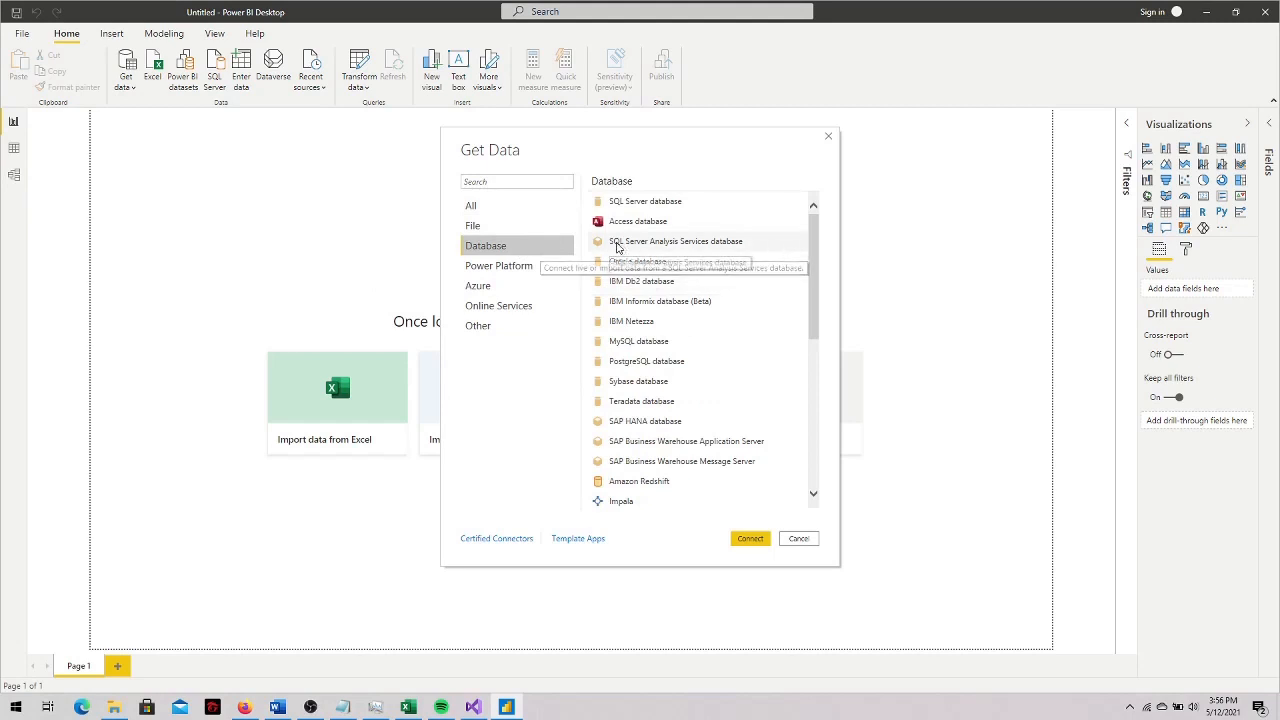
pyautogui.click(616, 246)
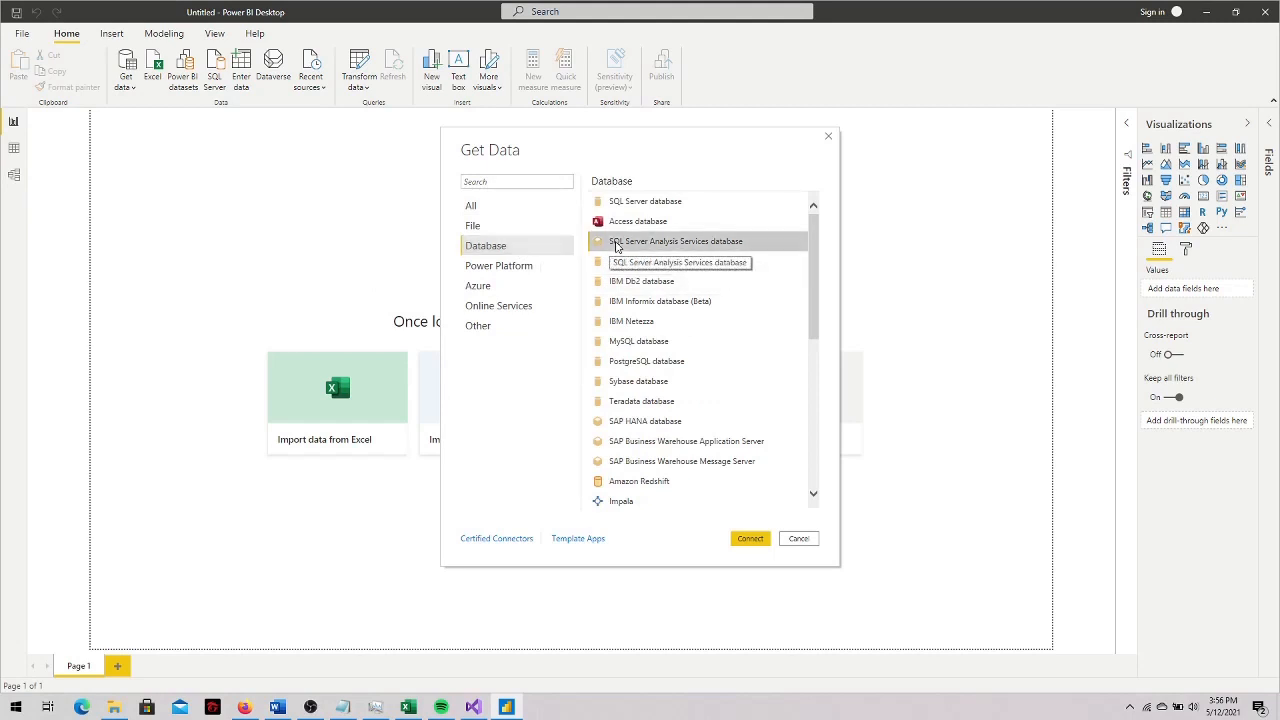
pyautogui.click(745, 540)
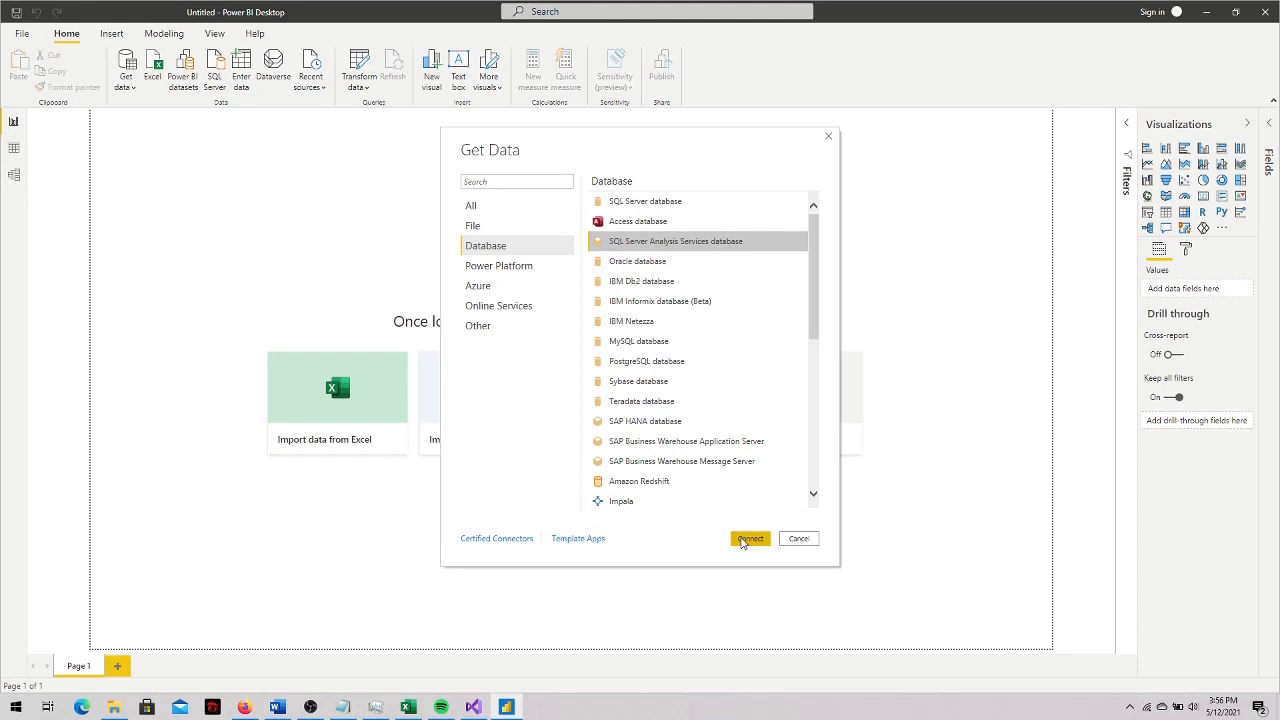
pyautogui.click(749, 539)
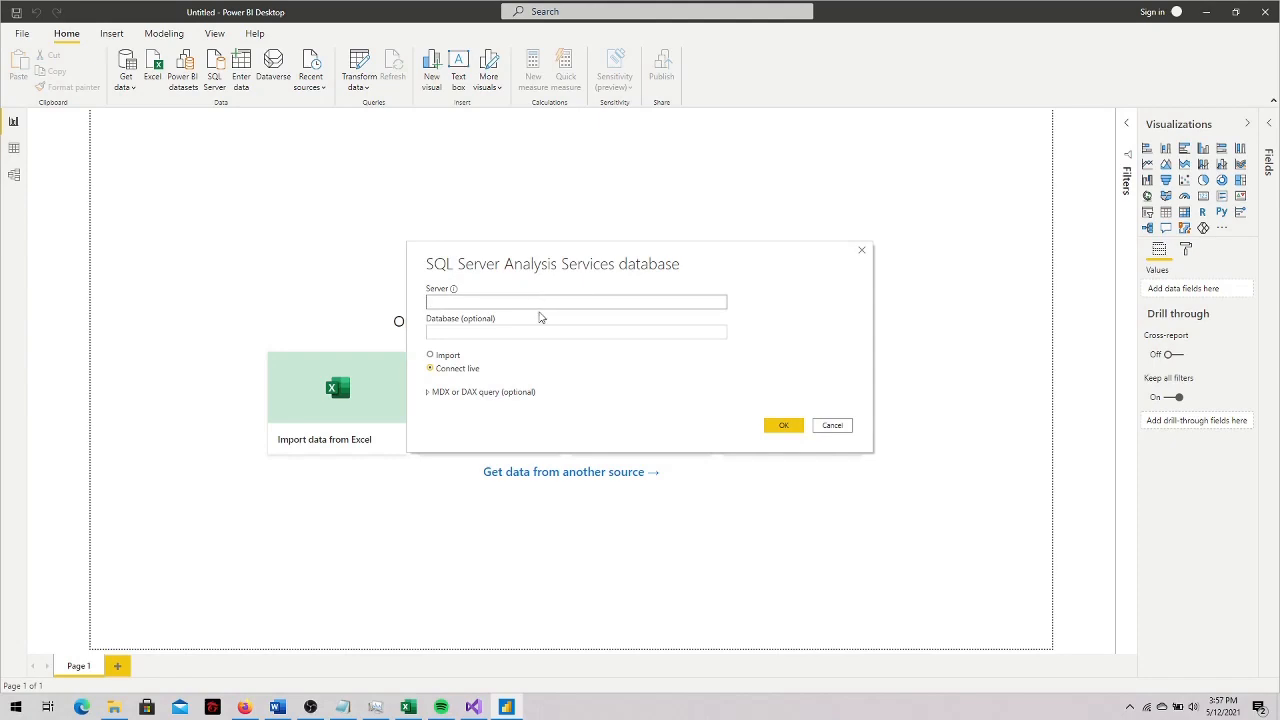
# Switch to Visual Studio and check the target server and database in the Analysis Services Tutorial project's deployment properties
pyautogui.click(473, 707)
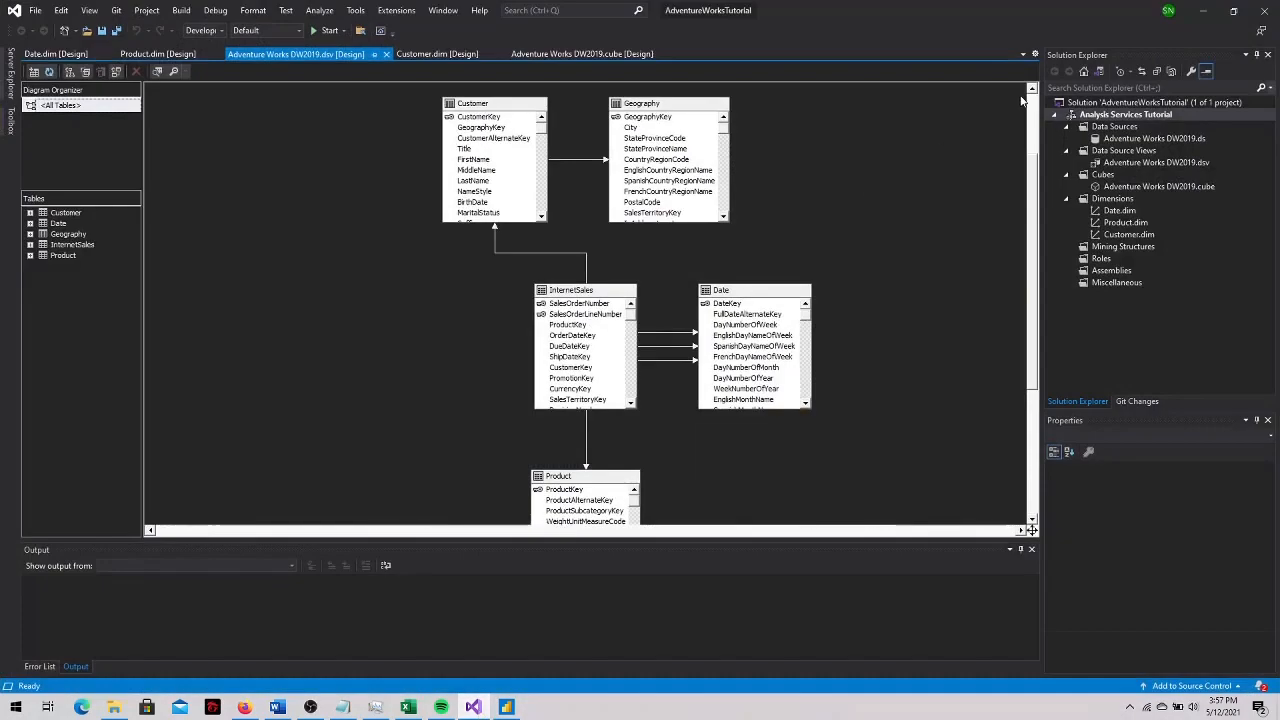
pyautogui.click(1105, 116)
pyautogui.rightClick(1130, 115)
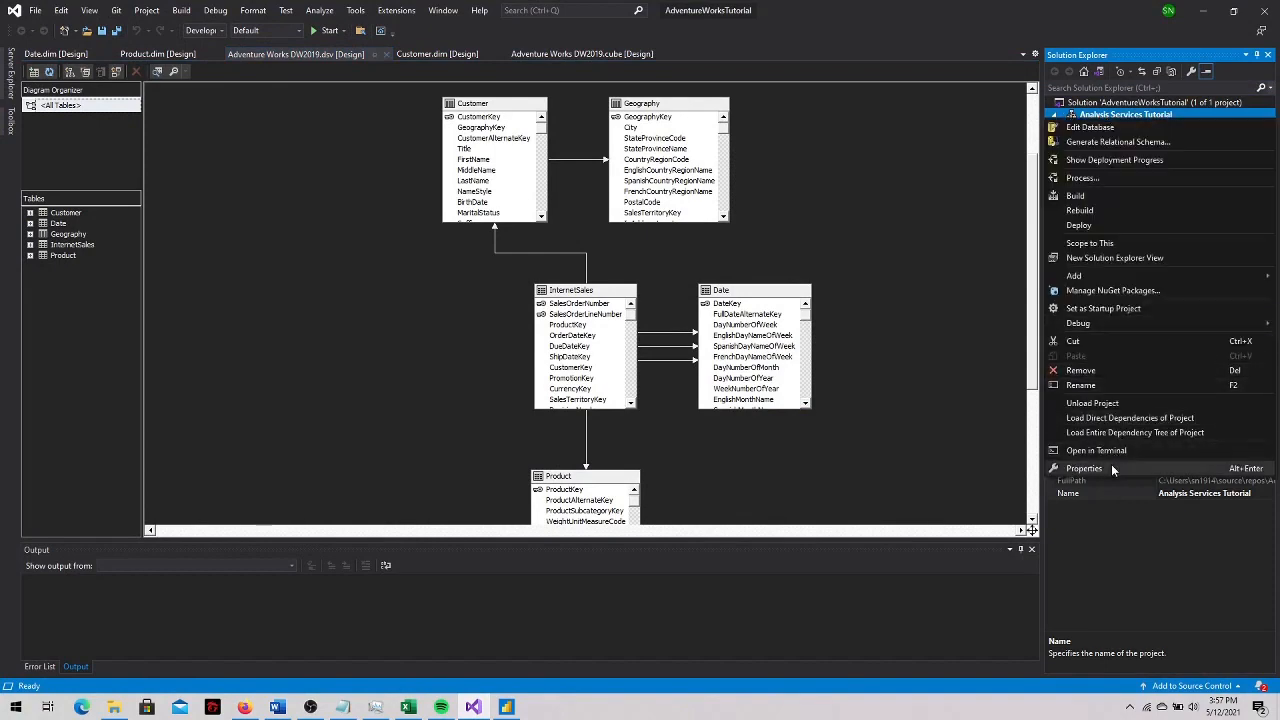
pyautogui.click(1110, 469)
pyautogui.click(448, 256)
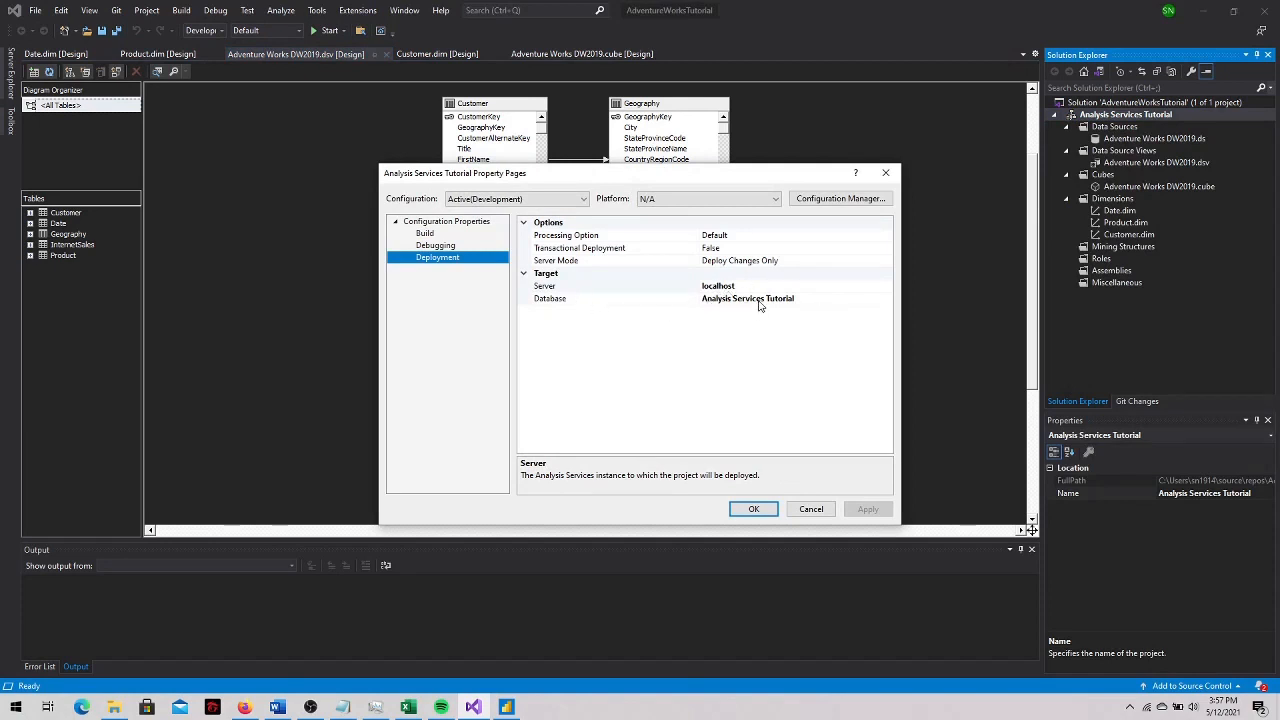
pyautogui.click(811, 509)
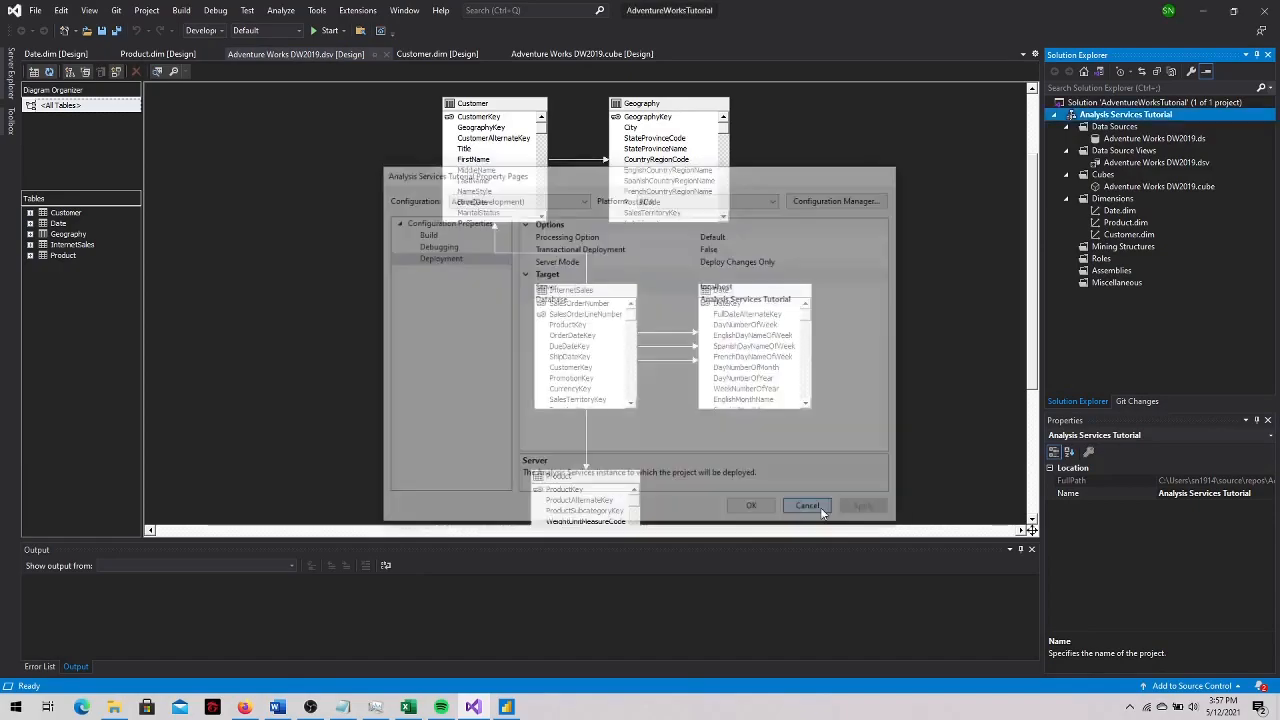
# Back in Power BI Desktop, connect live to server localhost with the database Analysis Services Tutorial
pyautogui.click(512, 707)
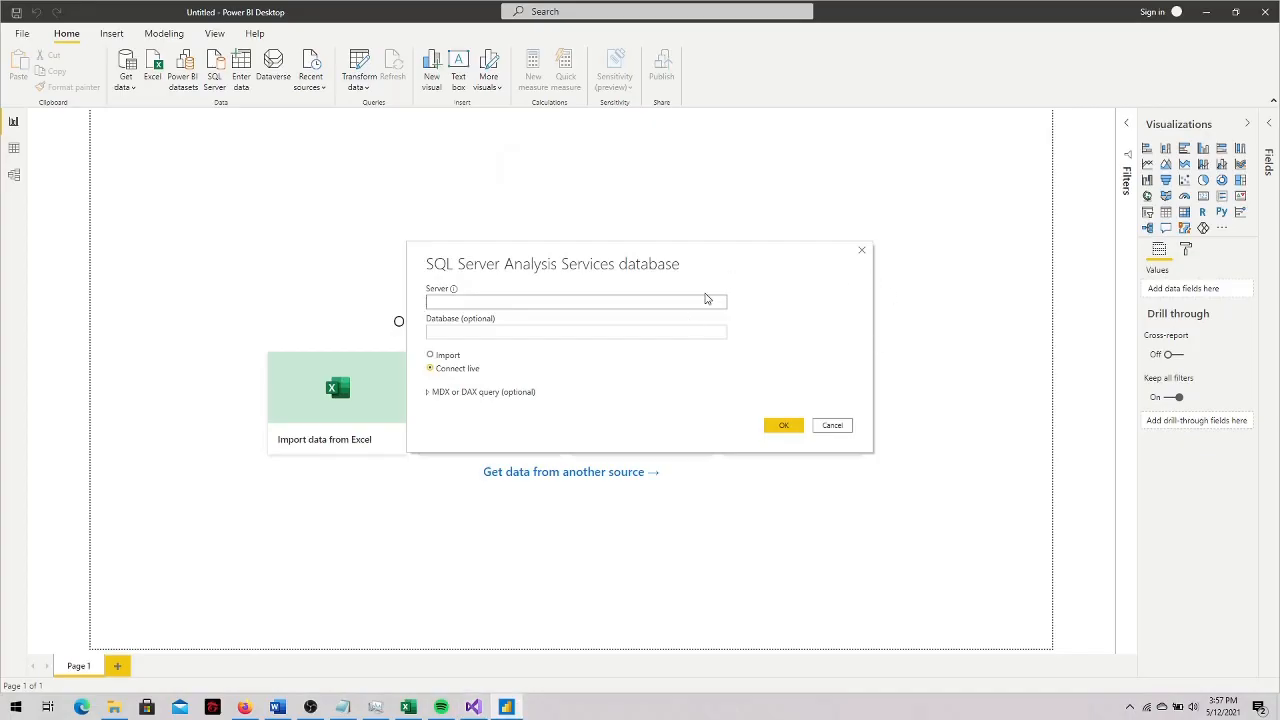
pyautogui.write('localhost')
pyautogui.press('Tab')
pyautogui.write('Ana')
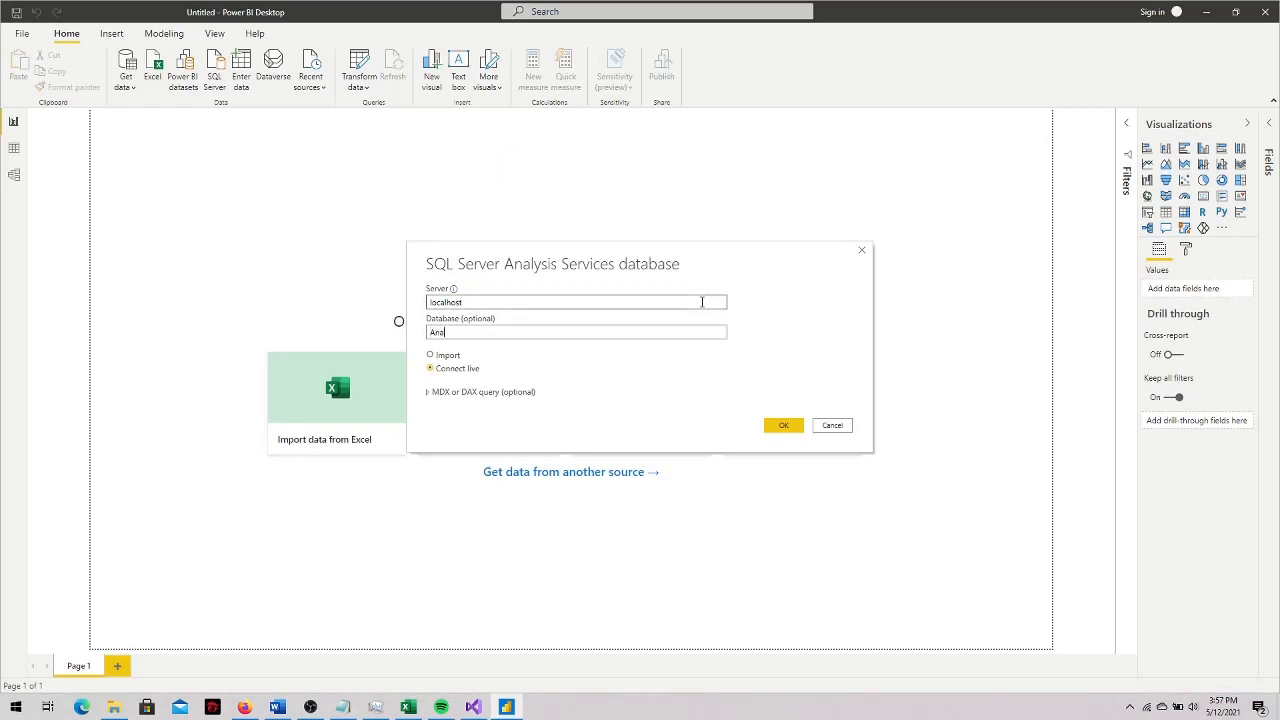
pyautogui.write('lysis Services Tutorial')
pyautogui.press('Tab')
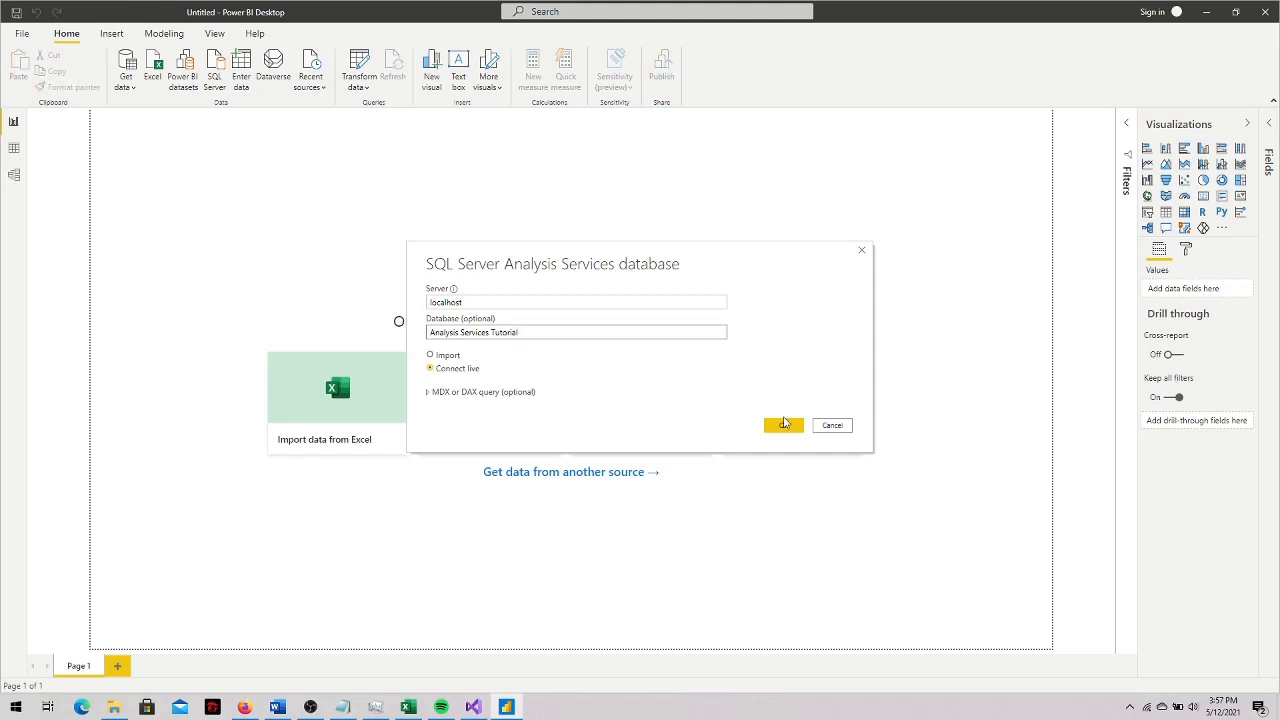
pyautogui.click(785, 425)
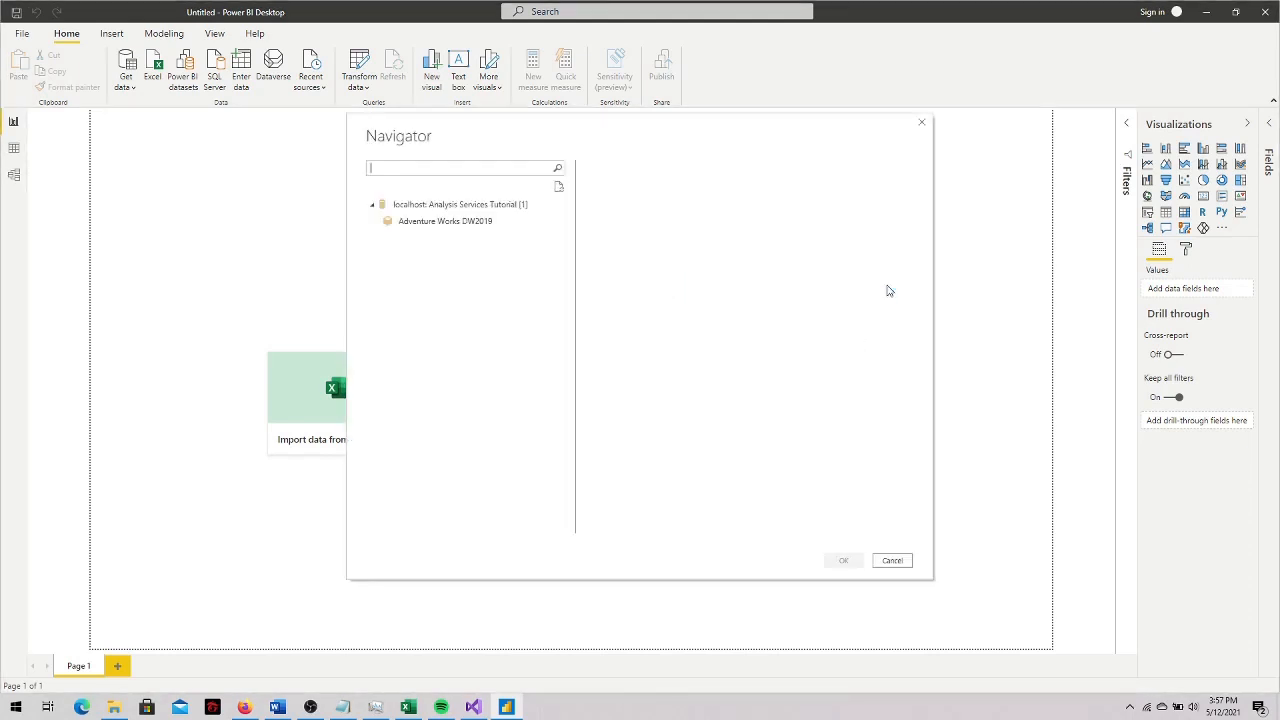
# Choose the Adventure Works DW2019 cube in the Navigator and load it as the report's live connection
pyautogui.click(435, 222)
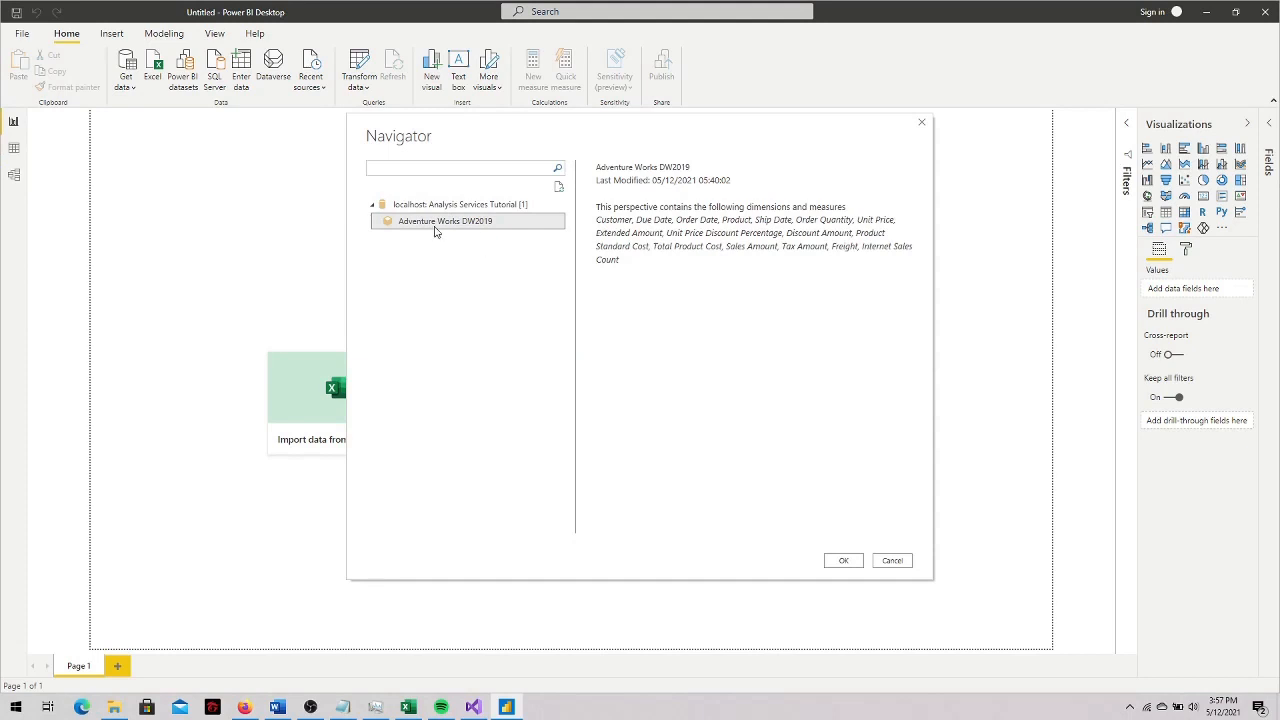
pyautogui.click(845, 561)
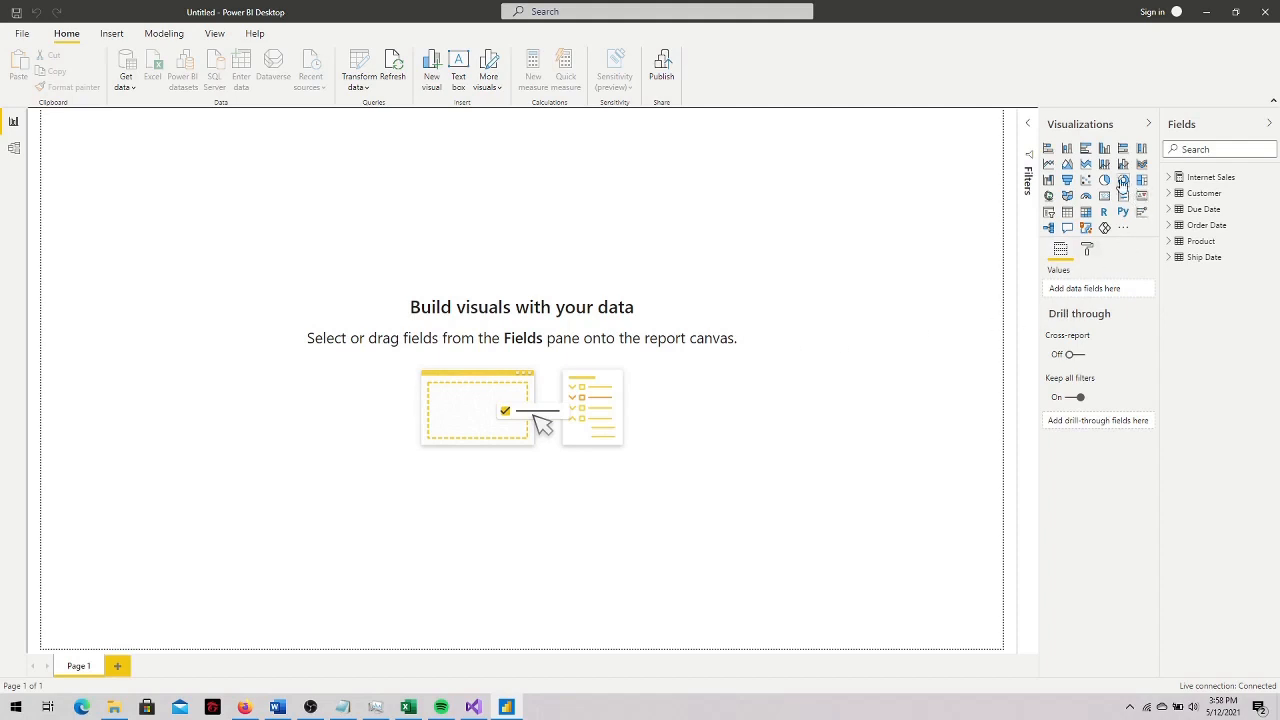
# Add an empty line chart to the report page and move it to the upper middle of the canvas
pyautogui.click(1048, 165)
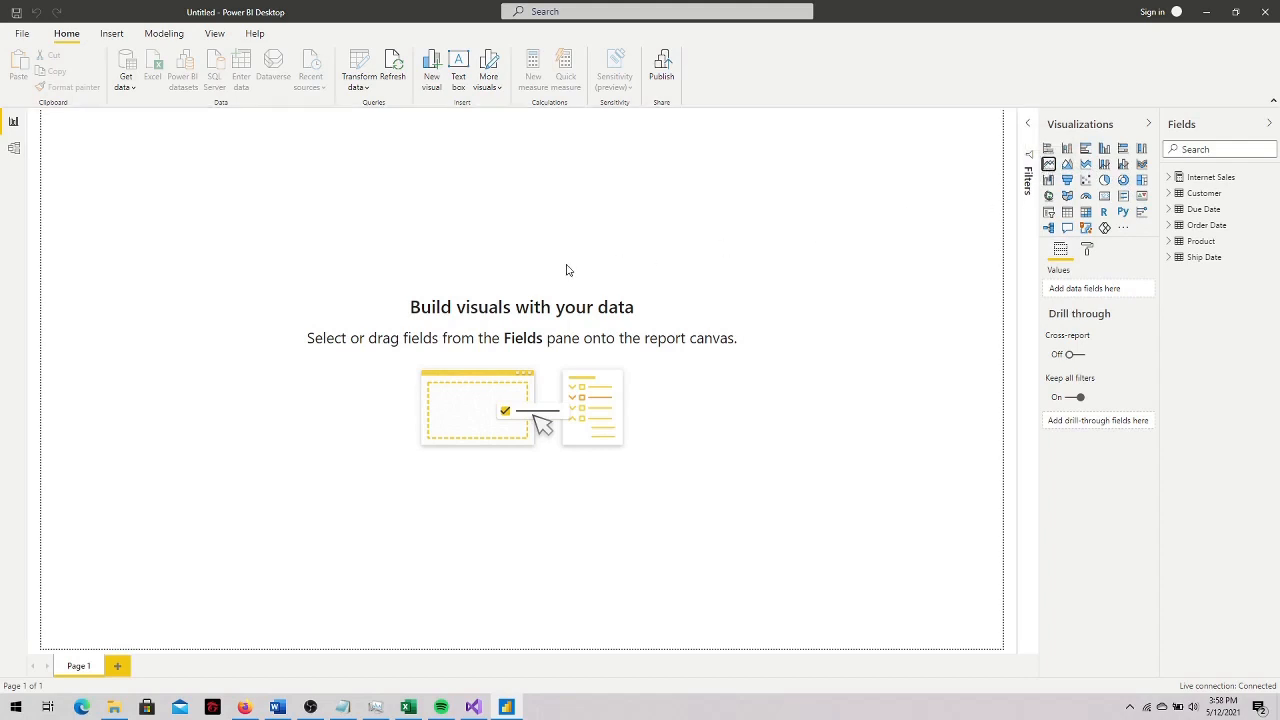
pyautogui.click(1048, 165)
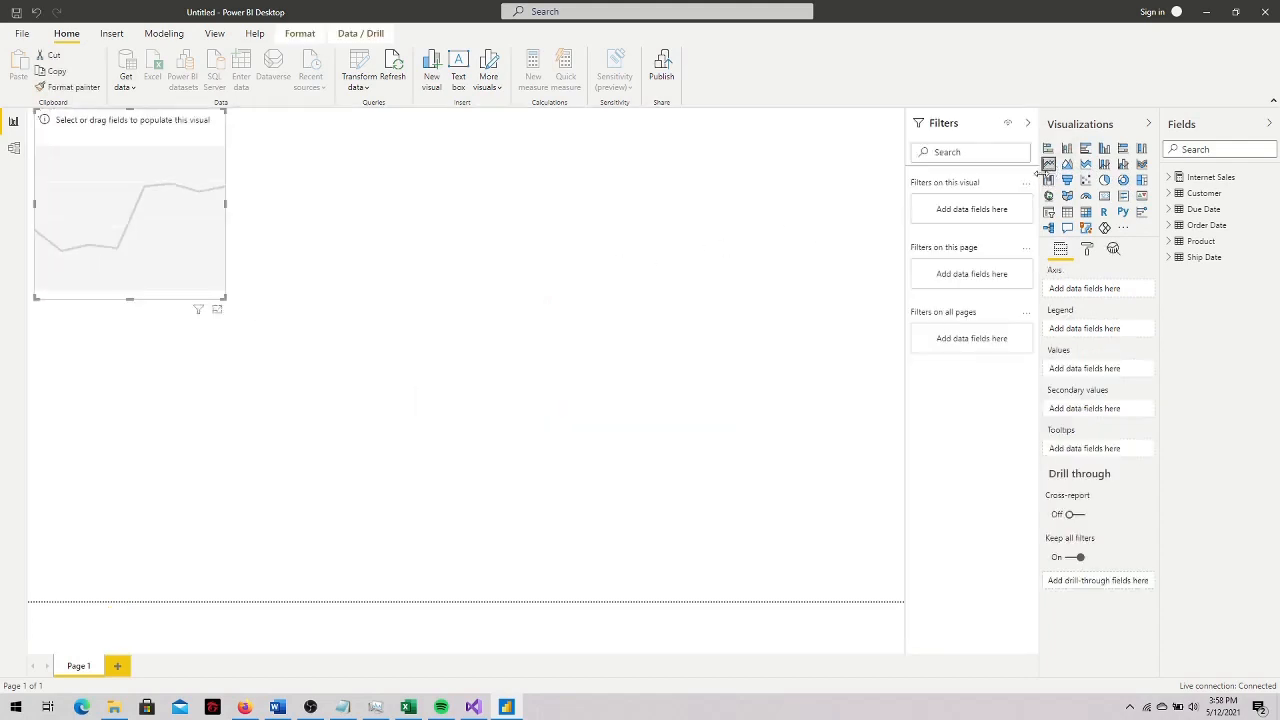
pyautogui.moveTo(192, 145); pyautogui.dragTo(637, 214)
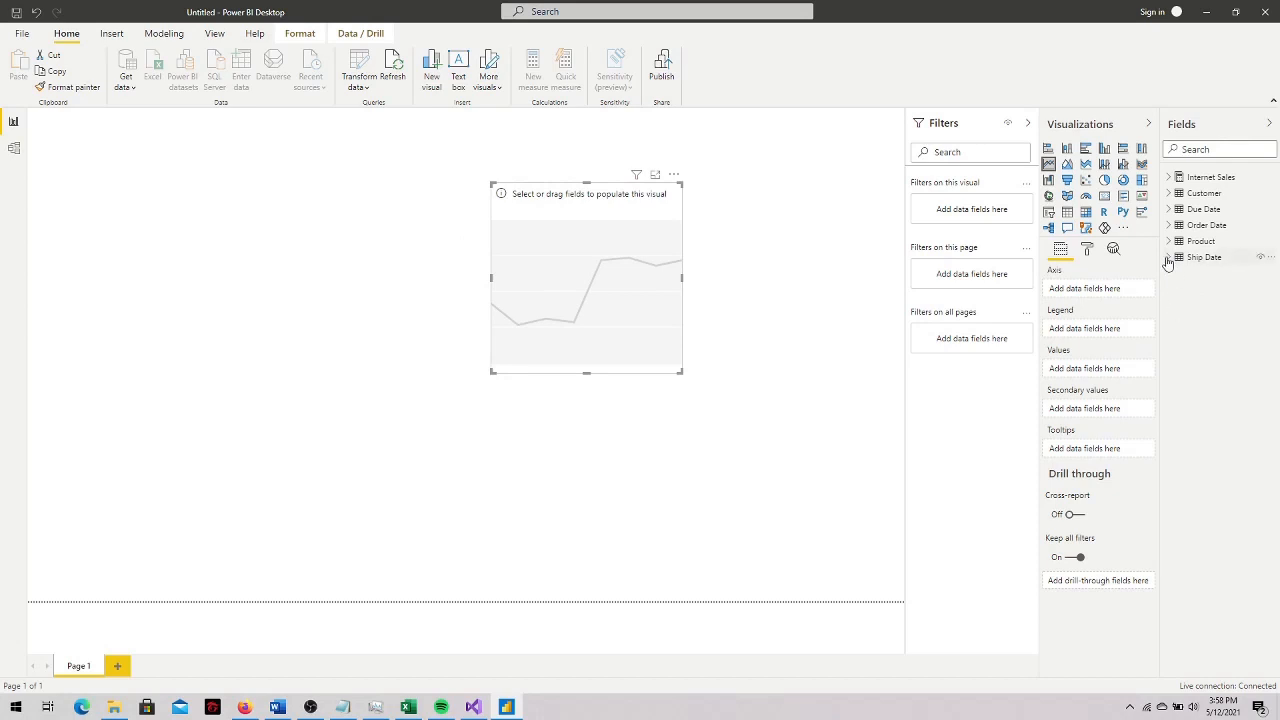
# Plot Sales Amount from Internet Sales against English Month Name from Order Date in the line chart
pyautogui.click(1169, 226)
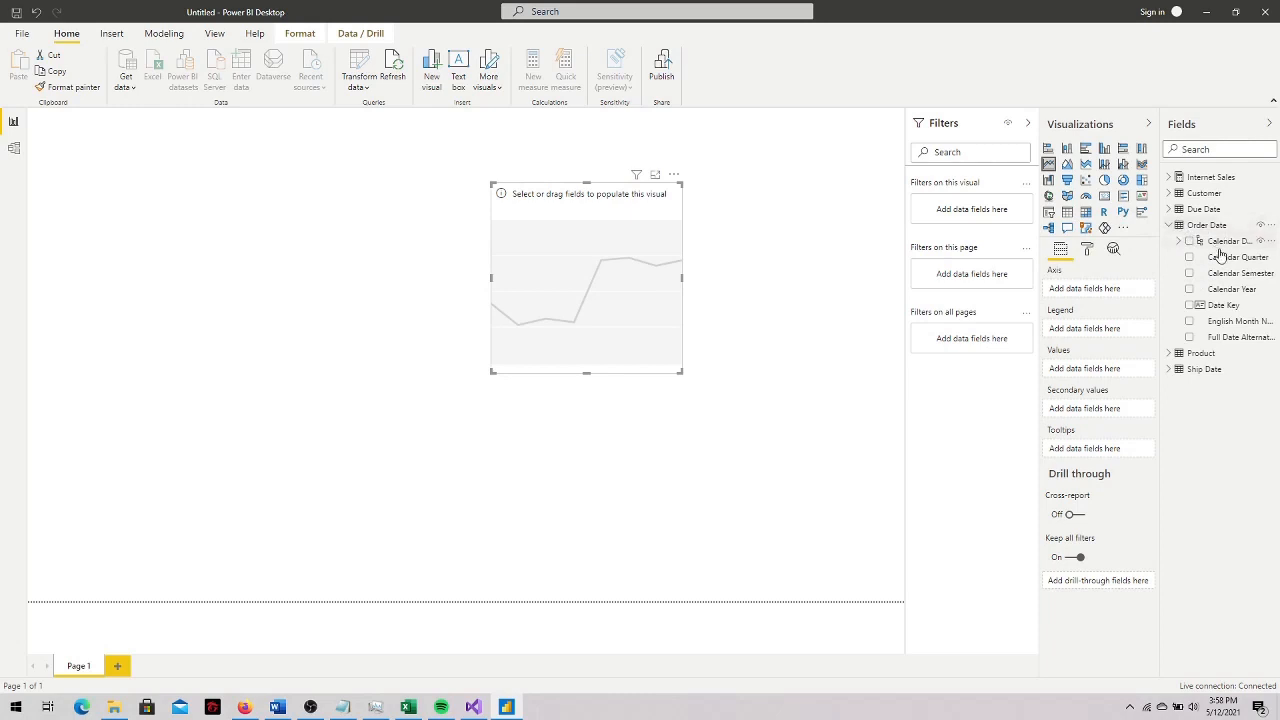
pyautogui.click(1190, 322)
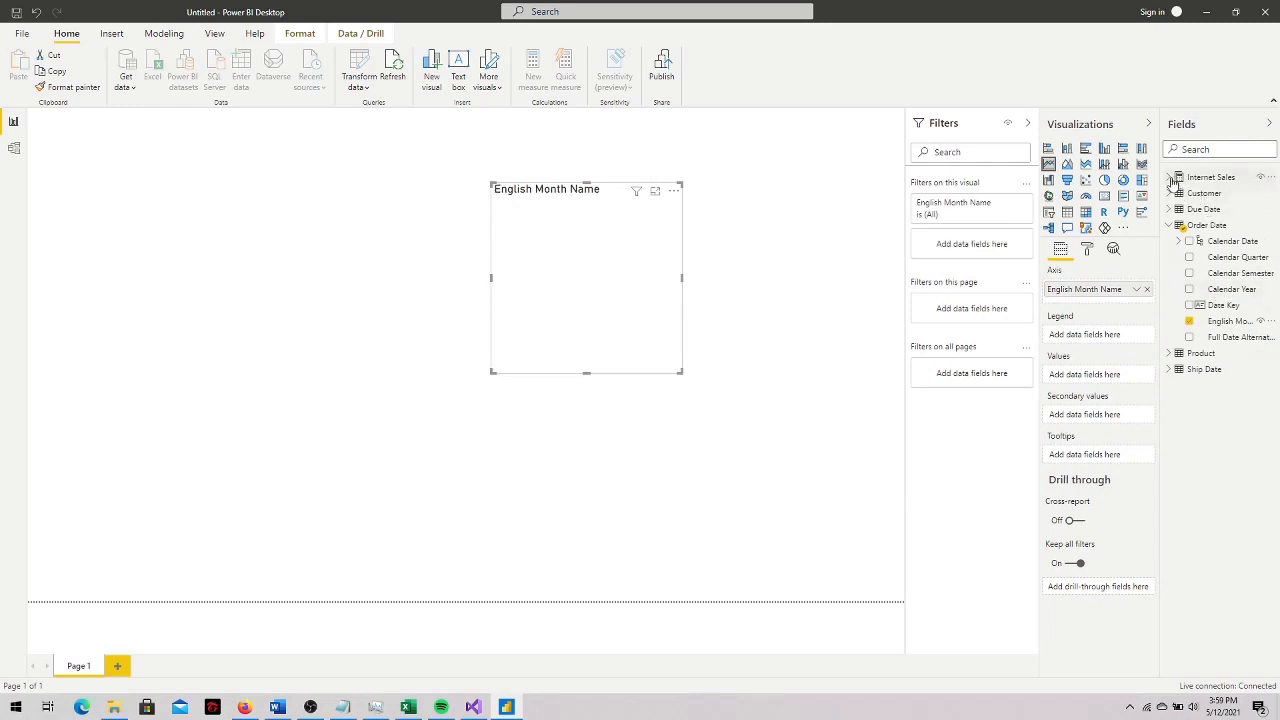
pyautogui.click(1170, 178)
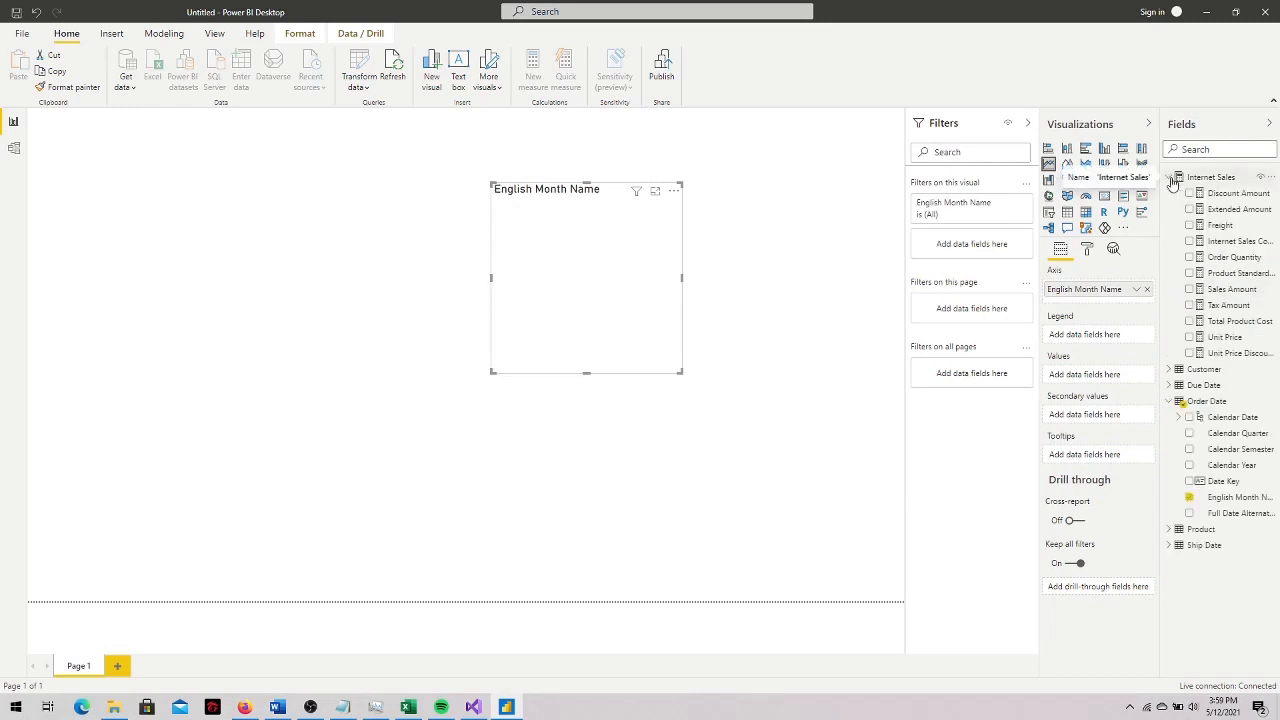
pyautogui.click(1190, 290)
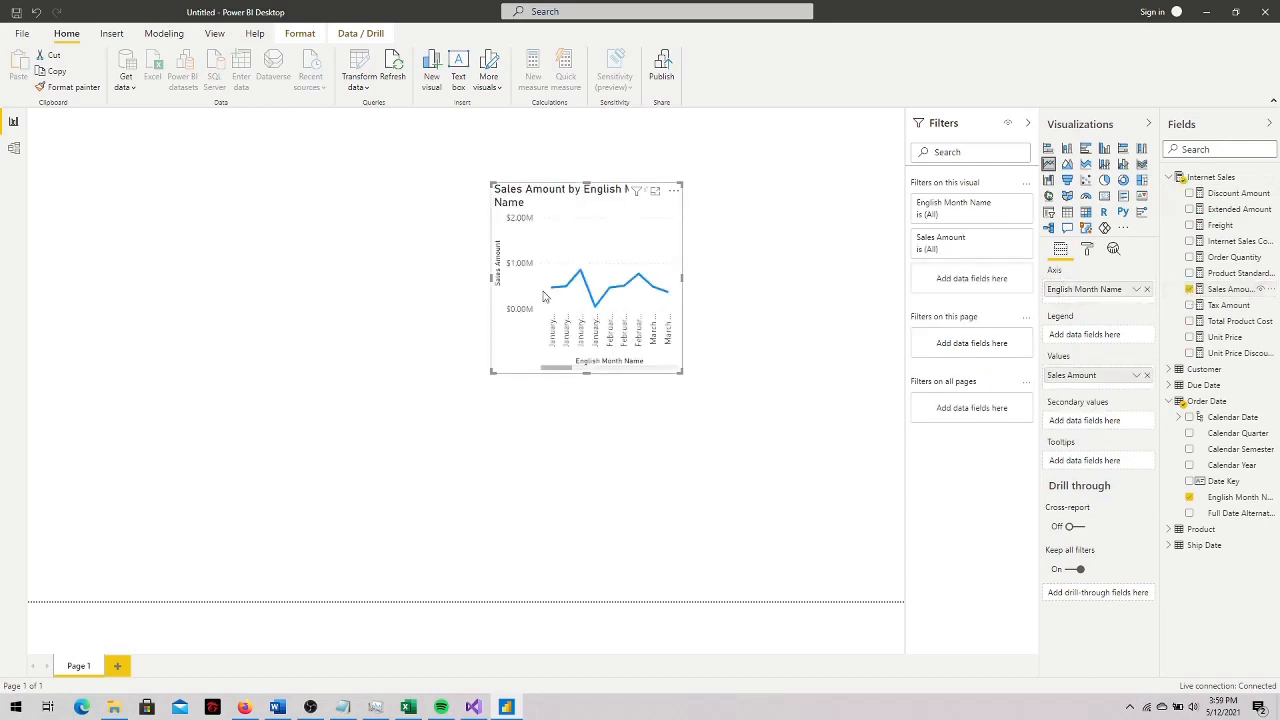
# Widen the line chart on both sides so it spans most of the page width, then deselect it
pyautogui.moveTo(490, 277); pyautogui.dragTo(270, 275)
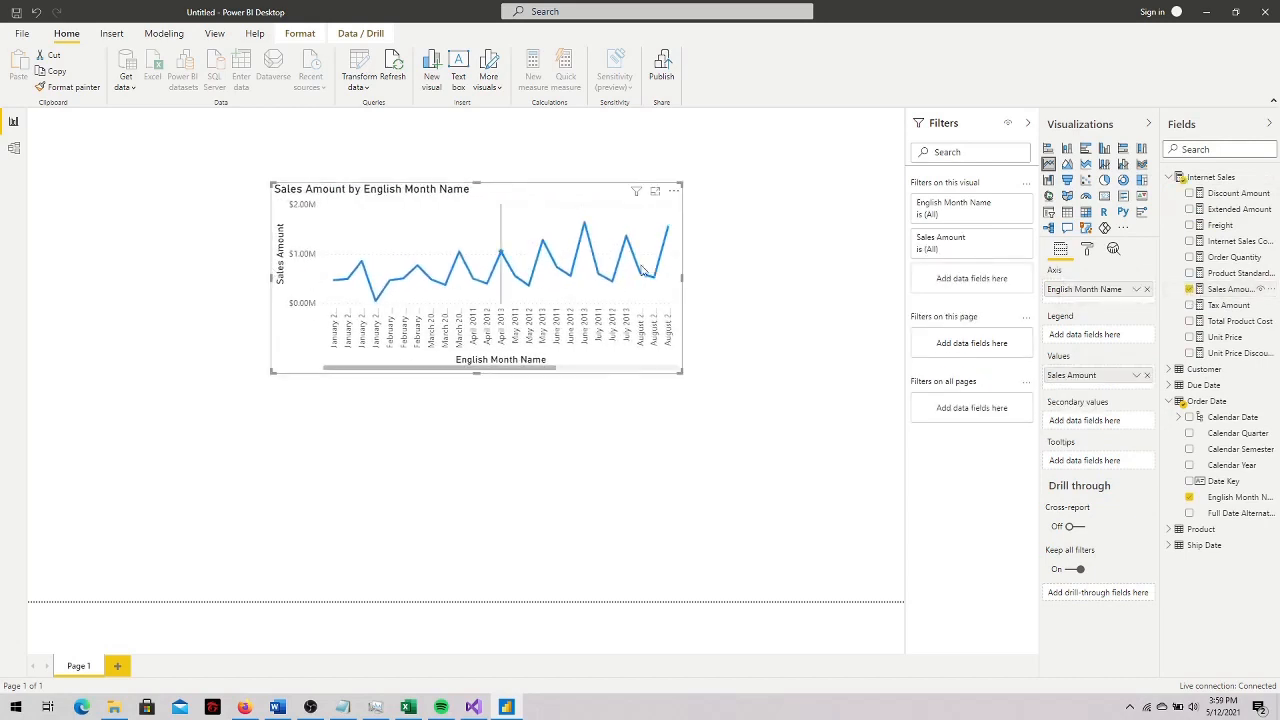
pyautogui.moveTo(680, 277); pyautogui.dragTo(860, 289)
pyautogui.click(781, 432)
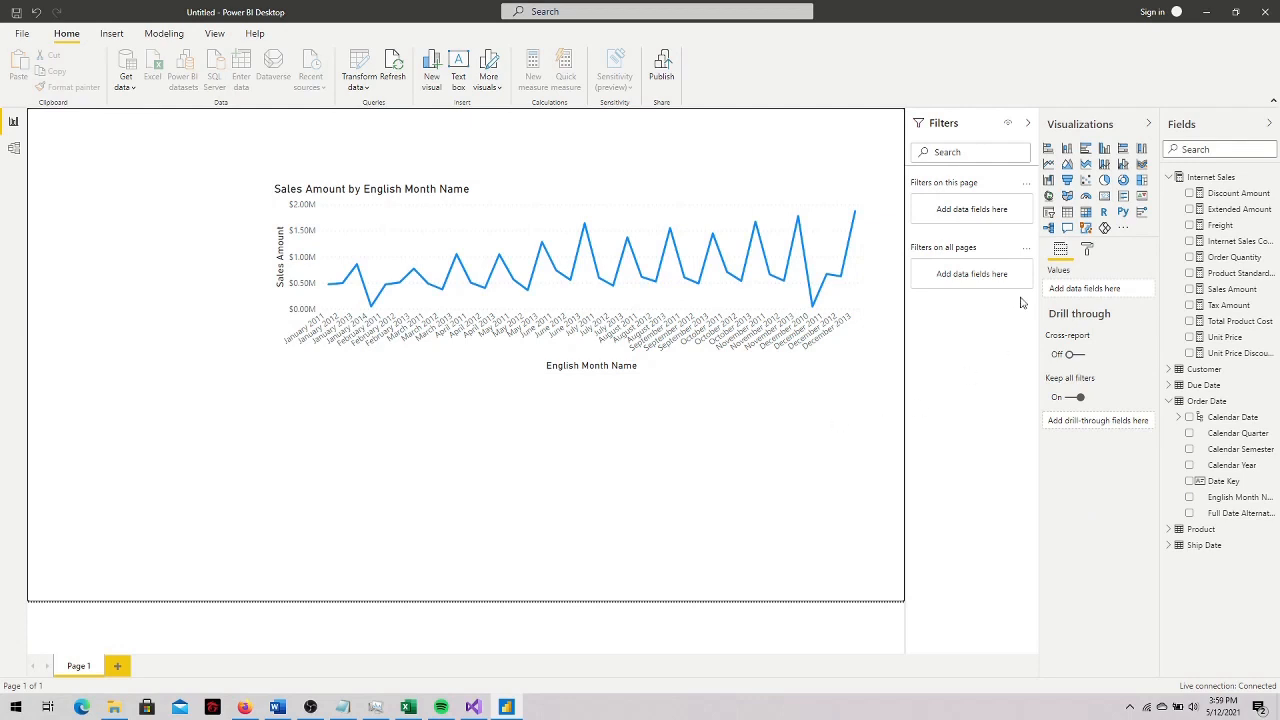
# Add an empty pie chart, place it below the left end of the line chart, and leave it selected
pyautogui.click(1105, 183)
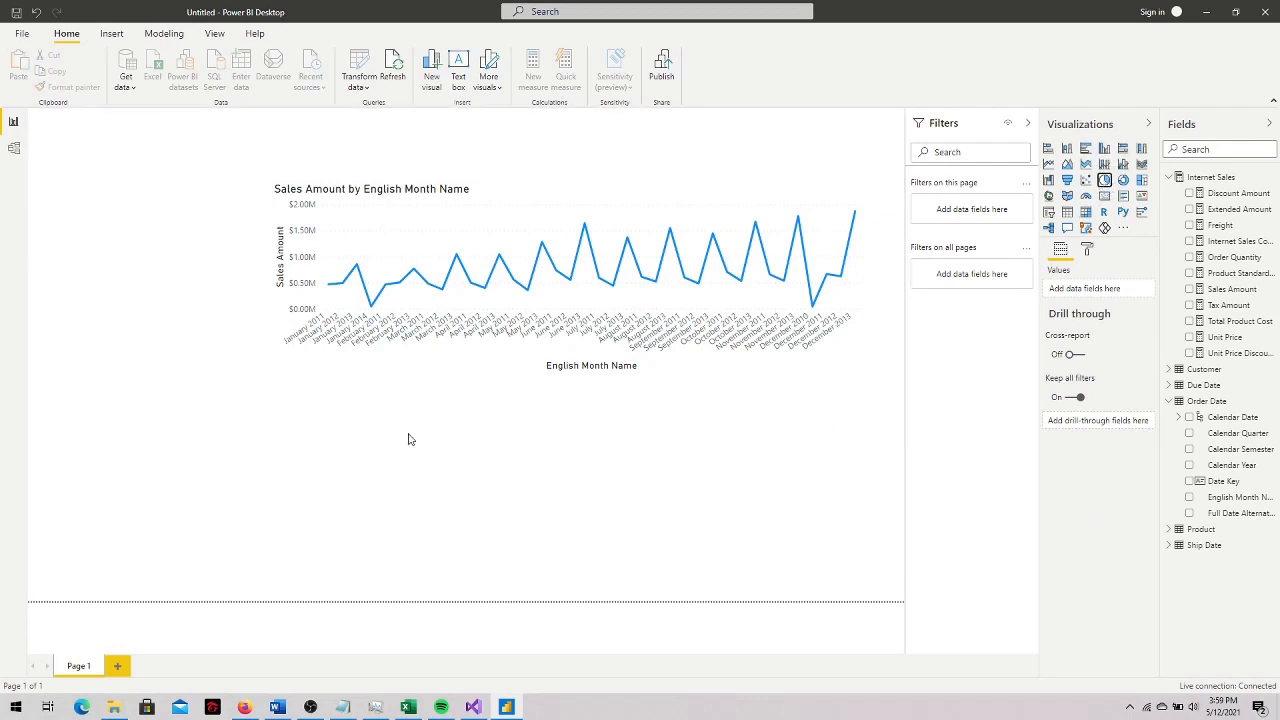
pyautogui.click(1105, 180)
pyautogui.moveTo(284, 438); pyautogui.dragTo(425, 428)
pyautogui.click(621, 466)
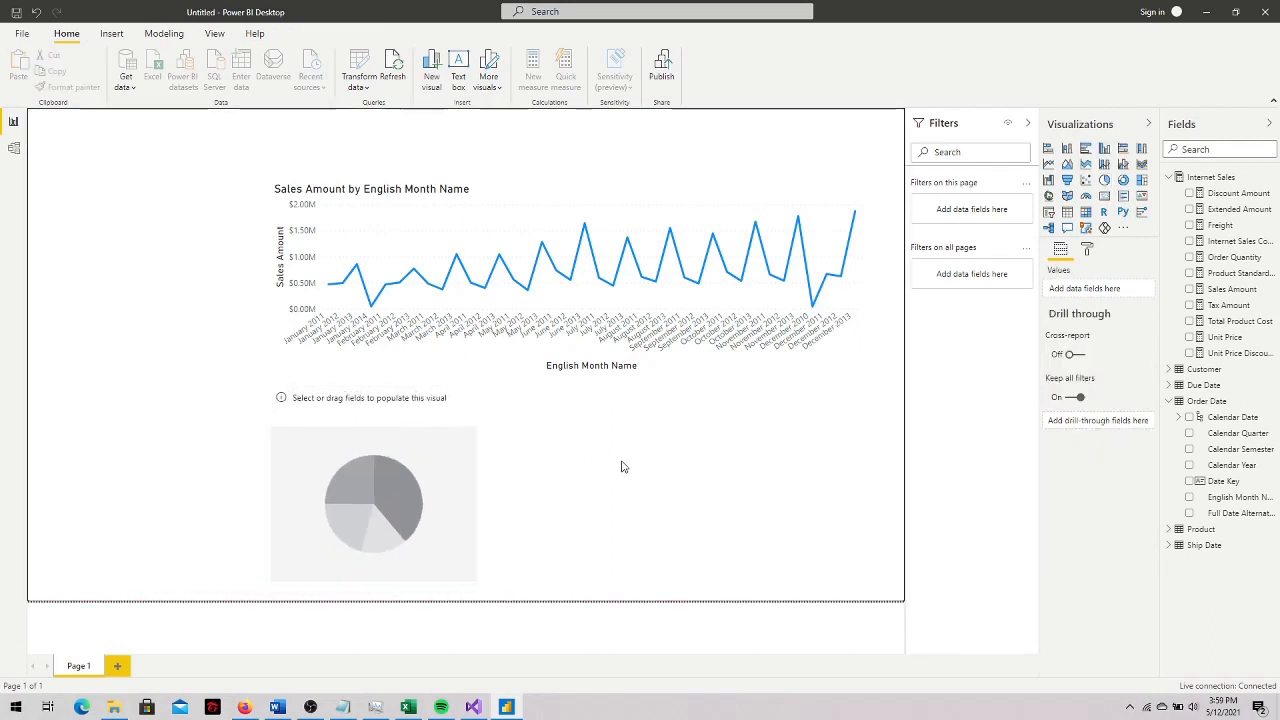
pyautogui.click(421, 423)
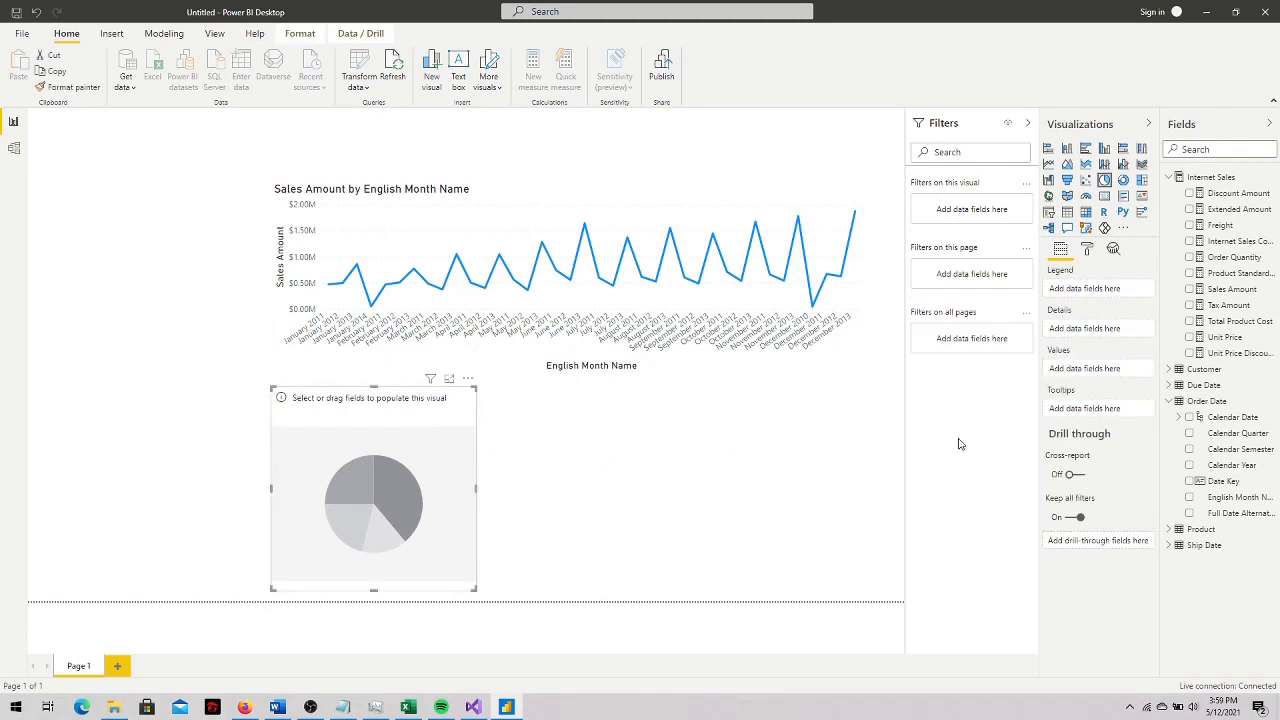
# Populate the pie chart with Sales Amount by Country-Region from the Customer dimension's Location folder
pyautogui.click(1189, 289)
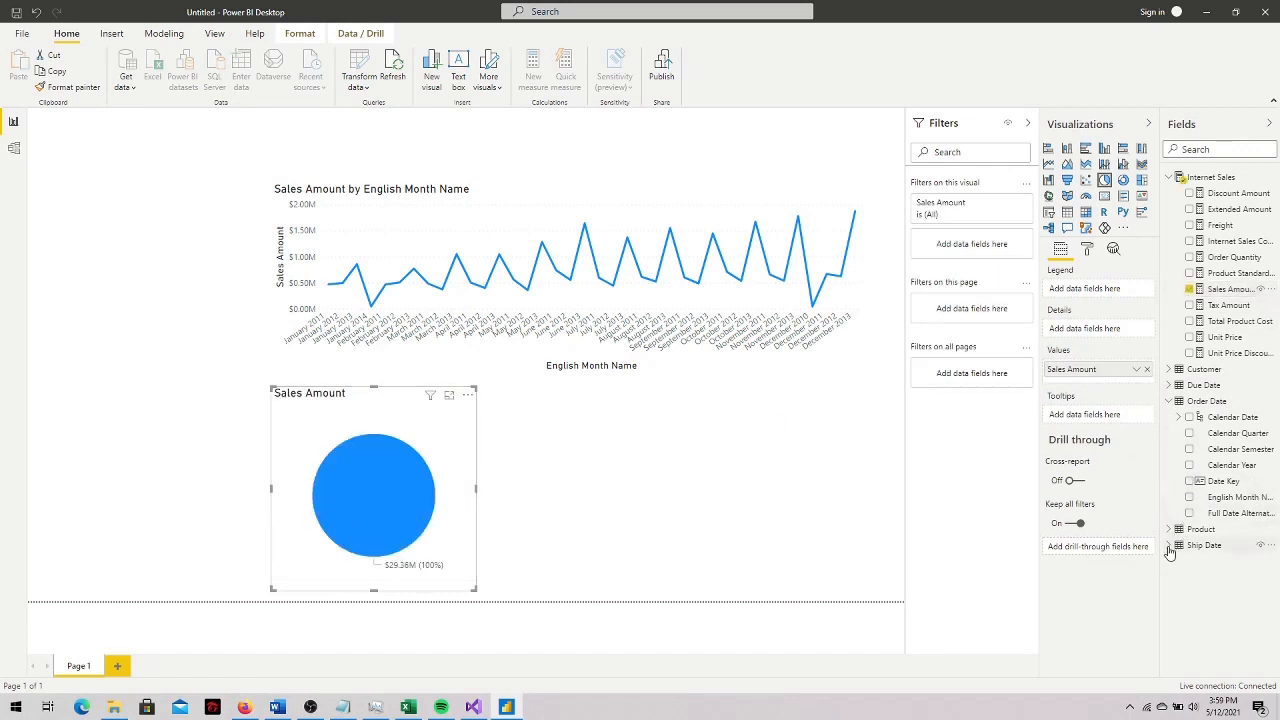
pyautogui.click(1168, 370)
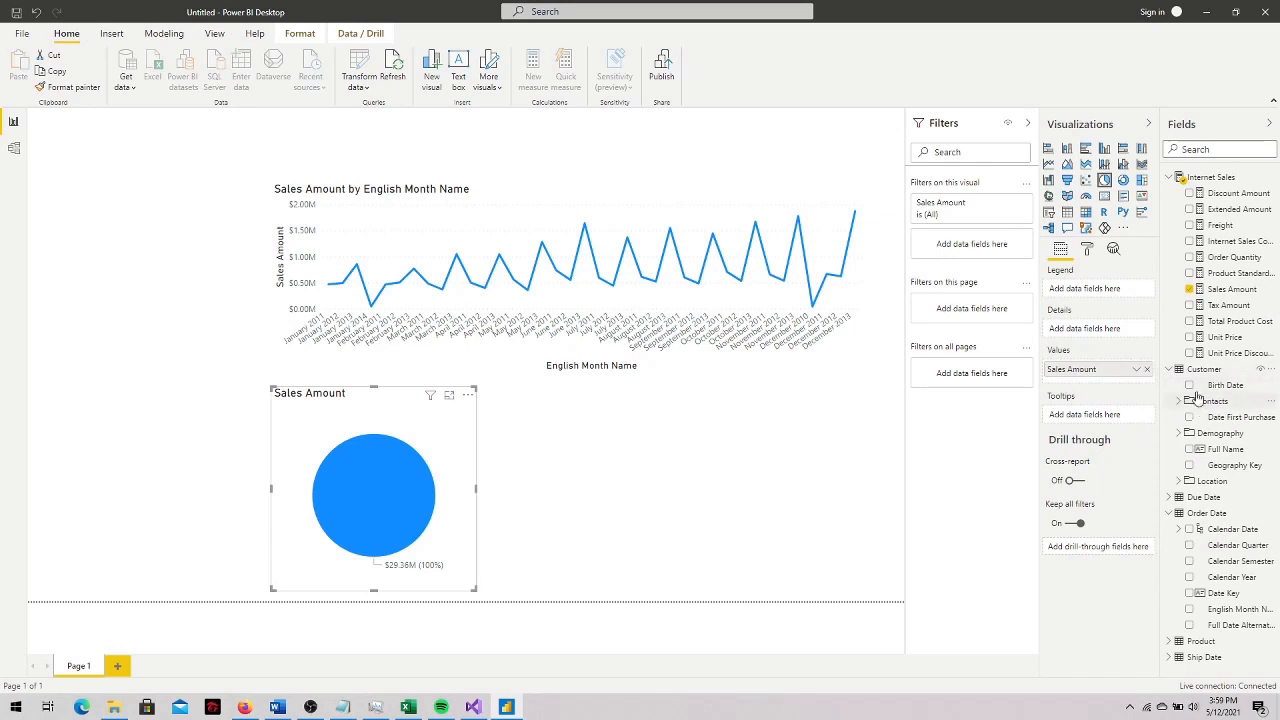
pyautogui.click(1180, 482)
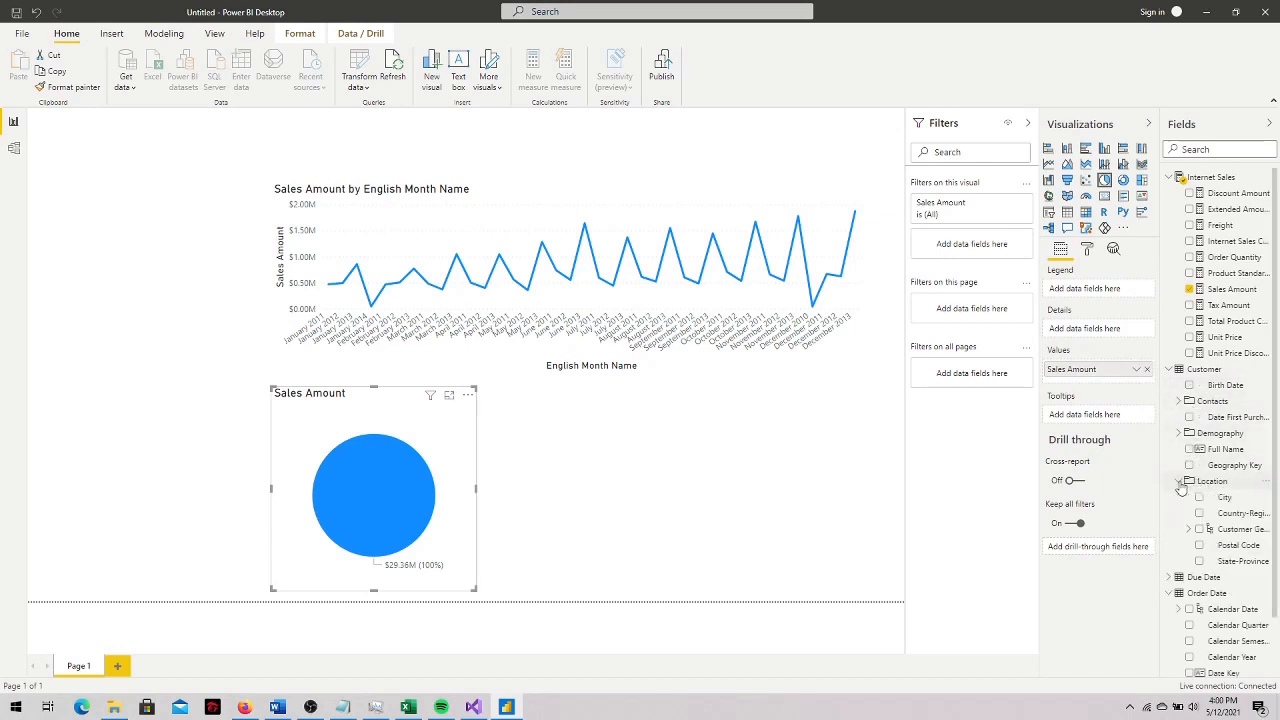
pyautogui.scroll(-2, 1265, 530)
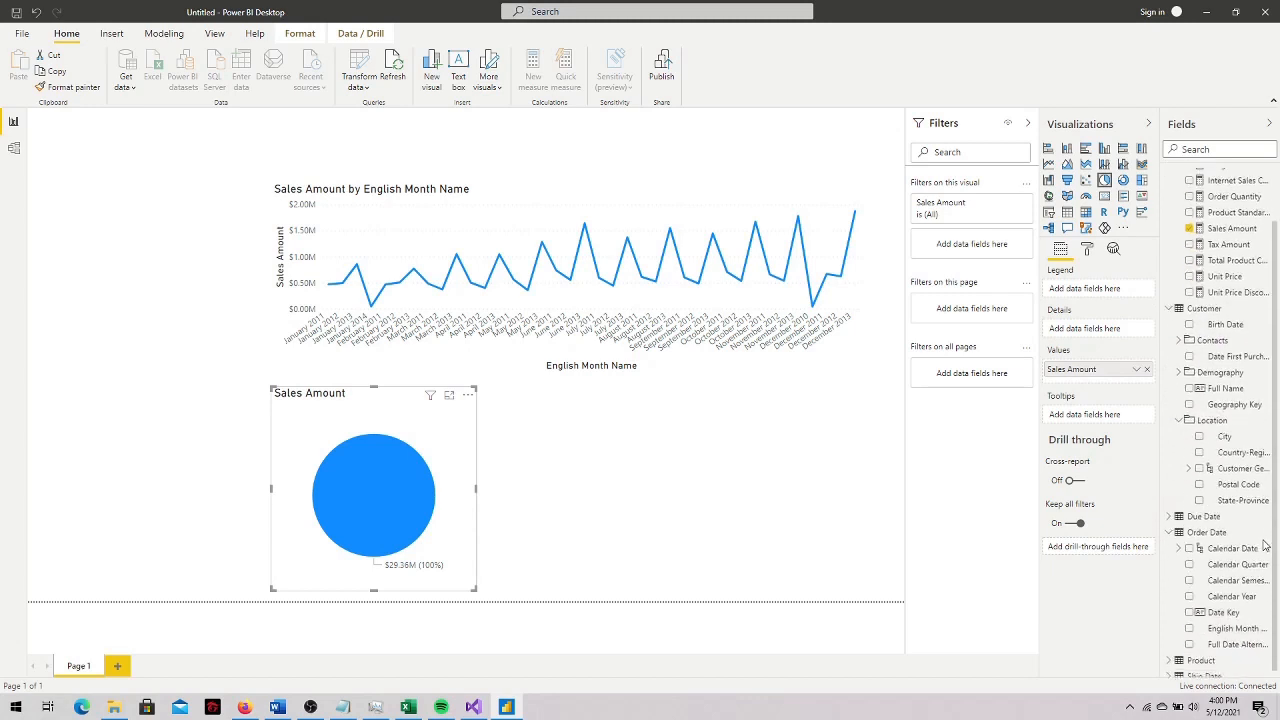
pyautogui.click(1189, 461)
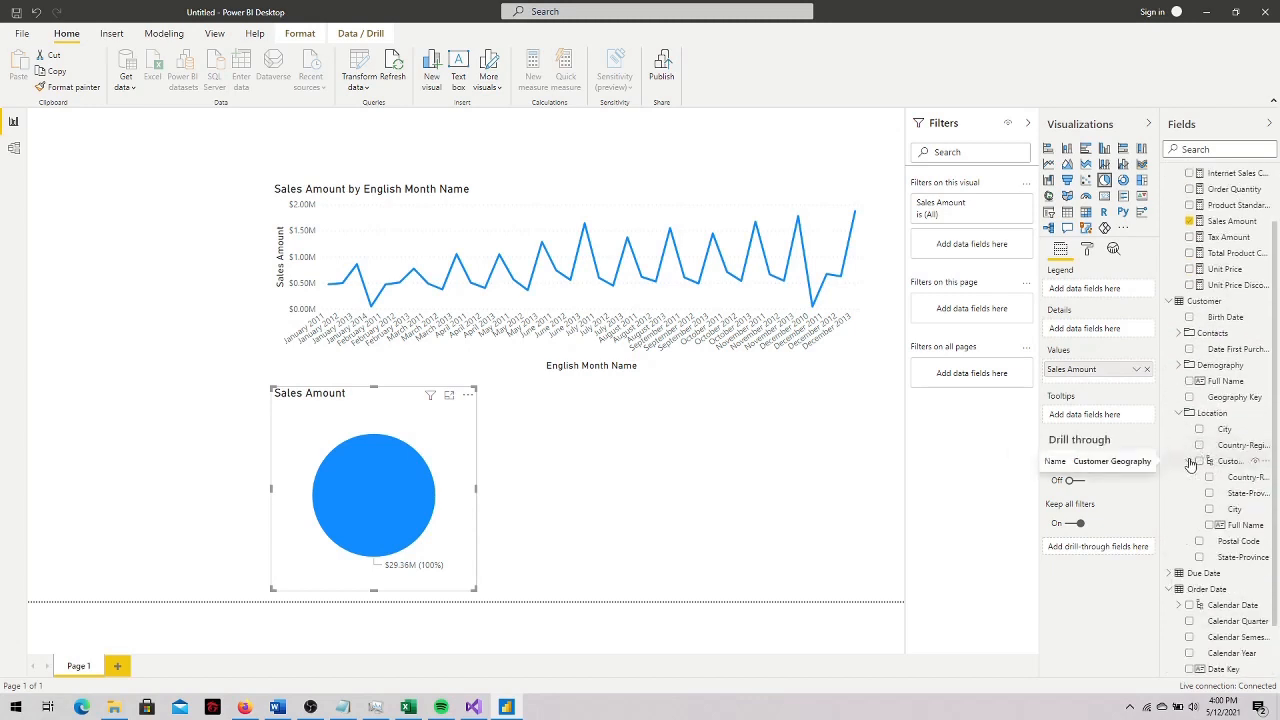
pyautogui.click(1190, 462)
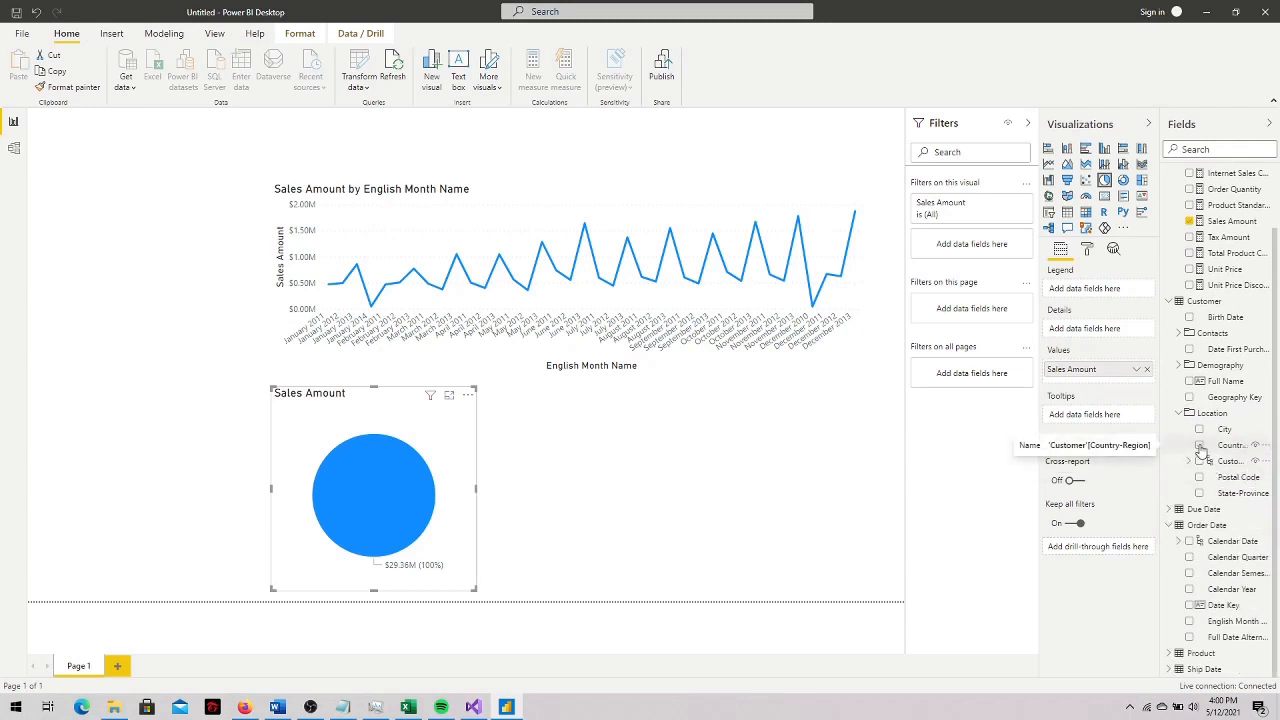
pyautogui.click(1200, 446)
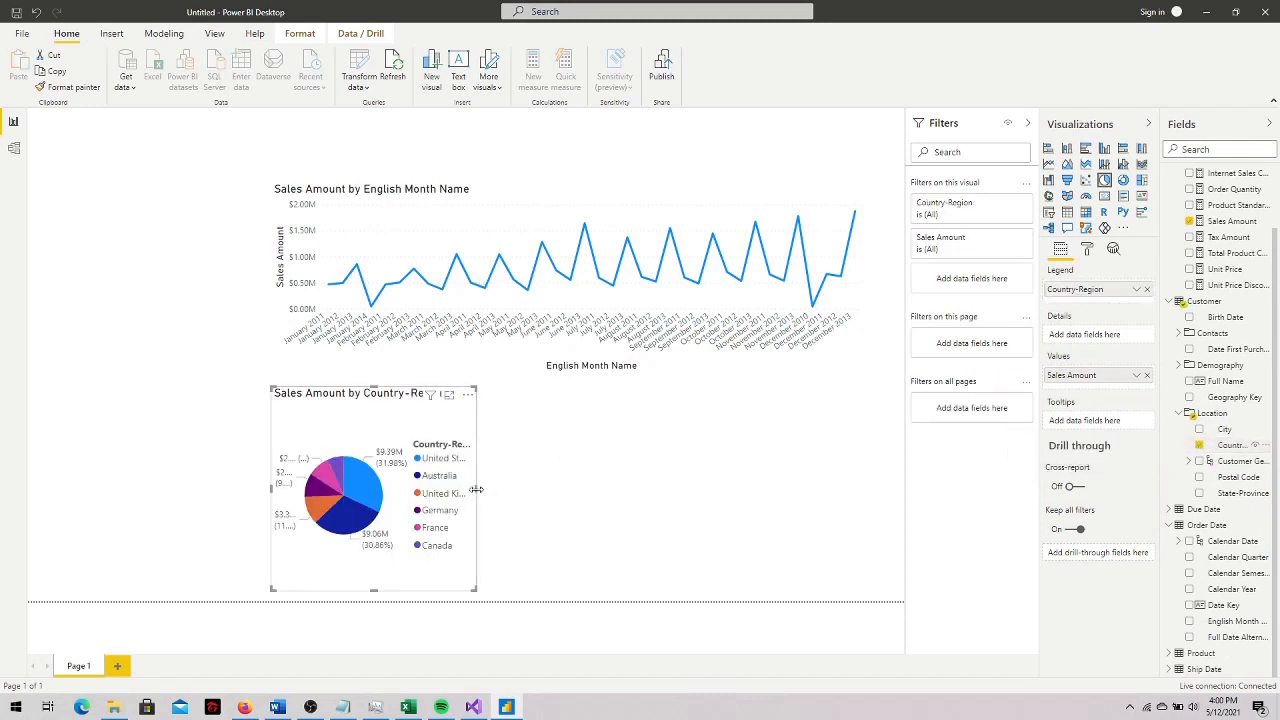
# Widen the Country-Region pie chart to the right and adjust its position beneath the line chart
pyautogui.moveTo(476, 489); pyautogui.dragTo(530, 489)
pyautogui.click(399, 381)
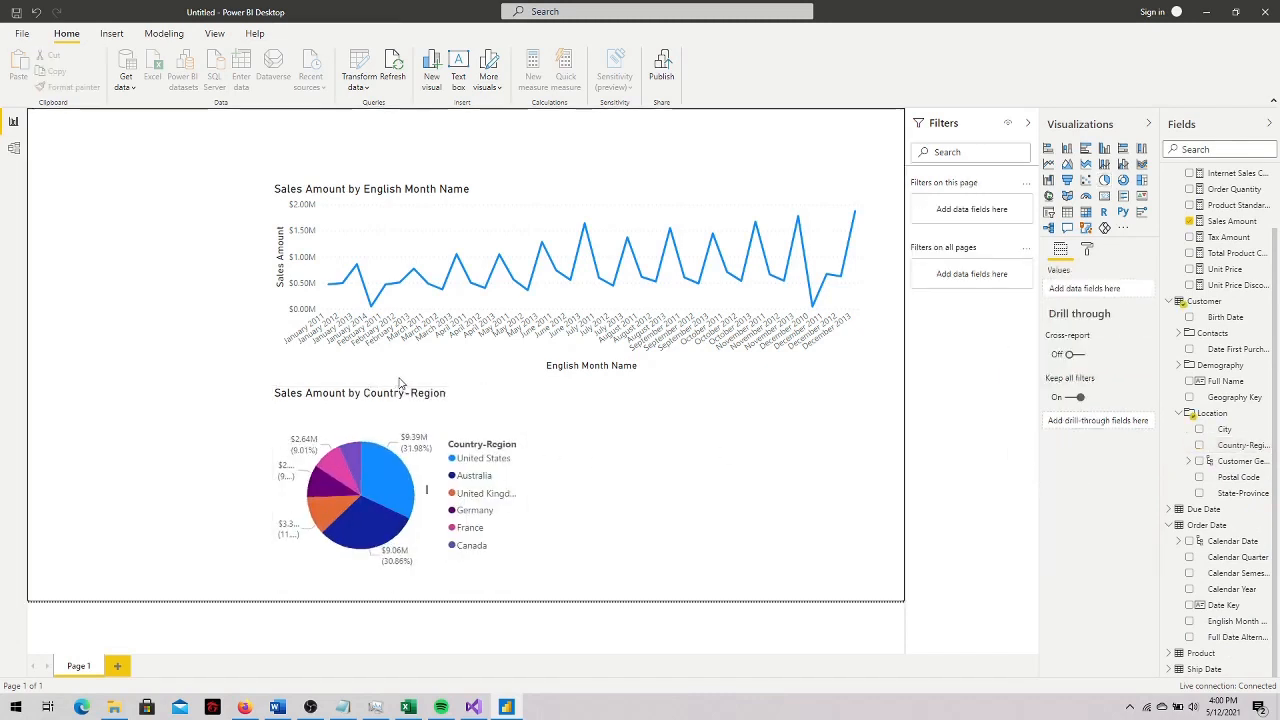
pyautogui.moveTo(403, 393); pyautogui.dragTo(404, 377)
pyautogui.click(656, 497)
pyautogui.moveTo(460, 417); pyautogui.dragTo(463, 422)
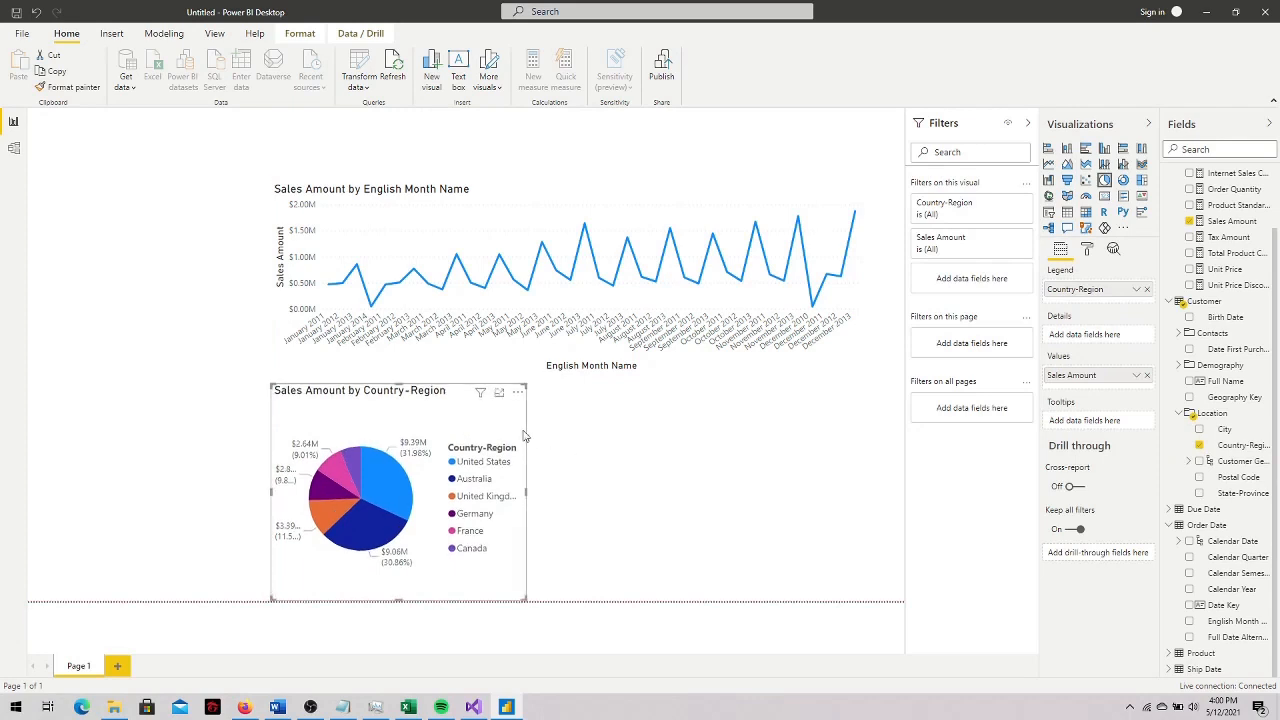
pyautogui.click(765, 475)
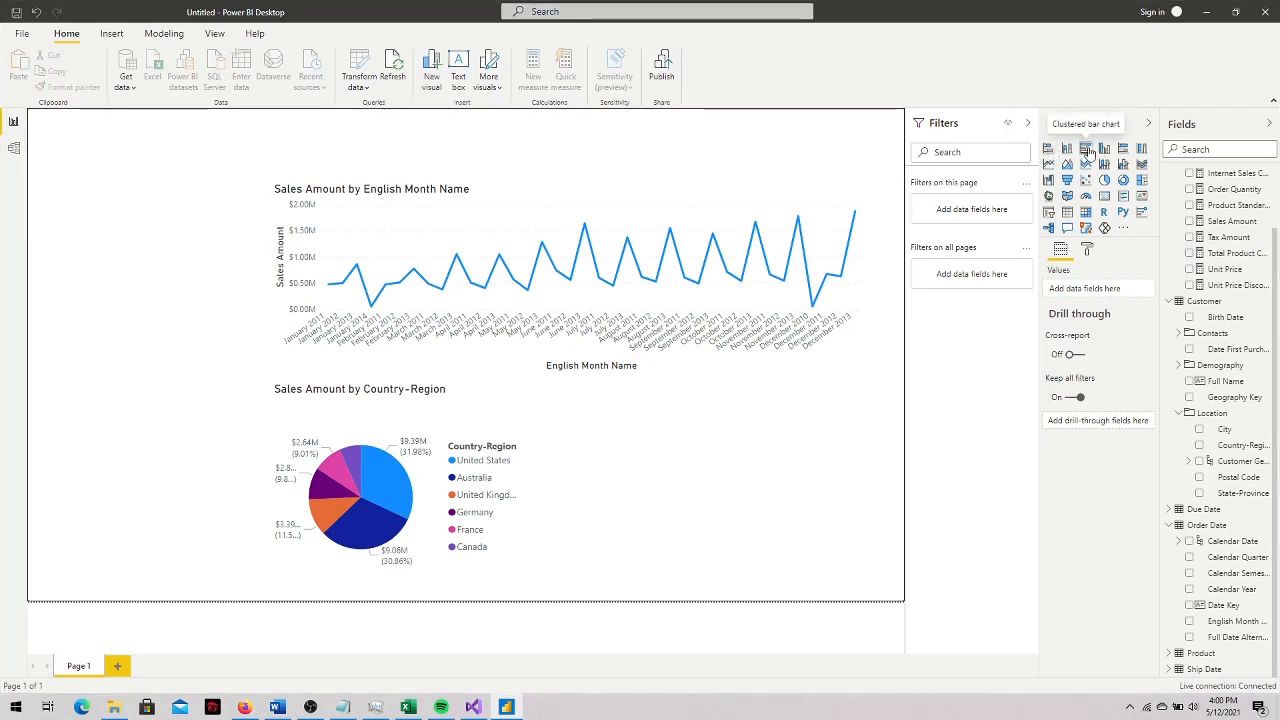
# Add a clustered bar chart below the line chart showing Sales Amount by Model Name from the Product dimension
pyautogui.click(1087, 150)
pyautogui.moveTo(437, 206); pyautogui.dragTo(806, 409)
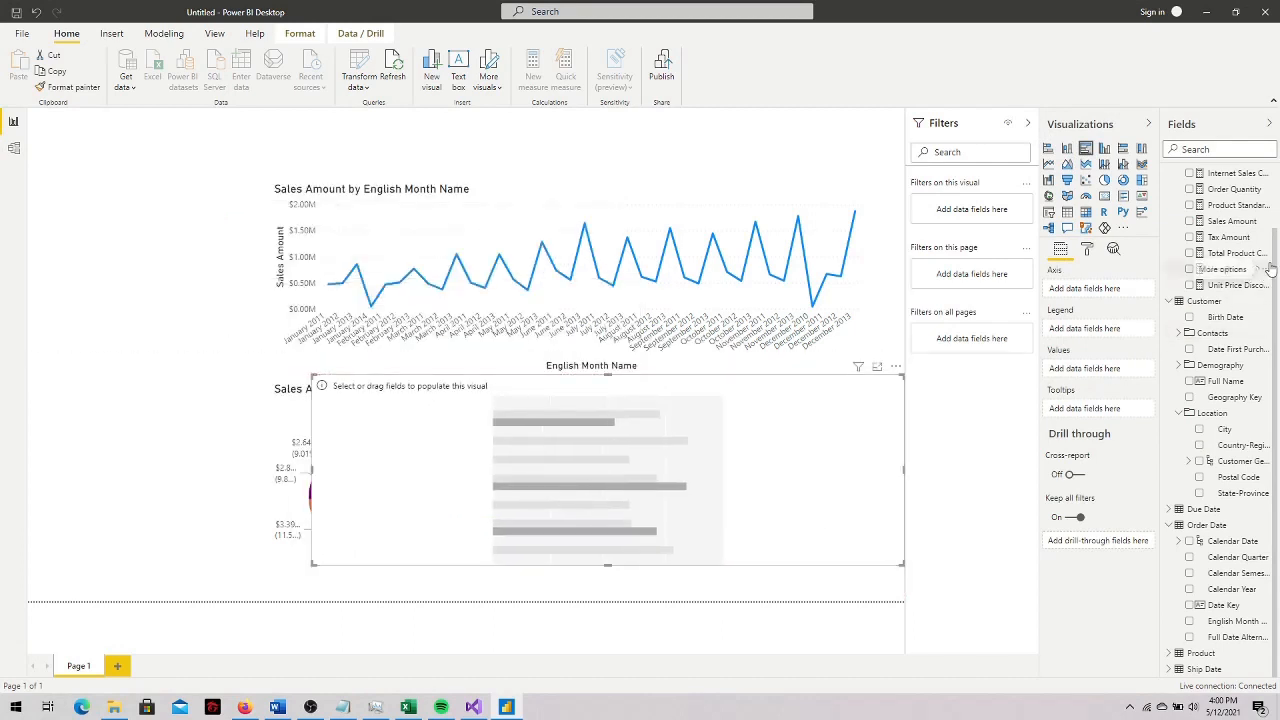
pyautogui.moveTo(1272, 268); pyautogui.dragTo(1277, 197)
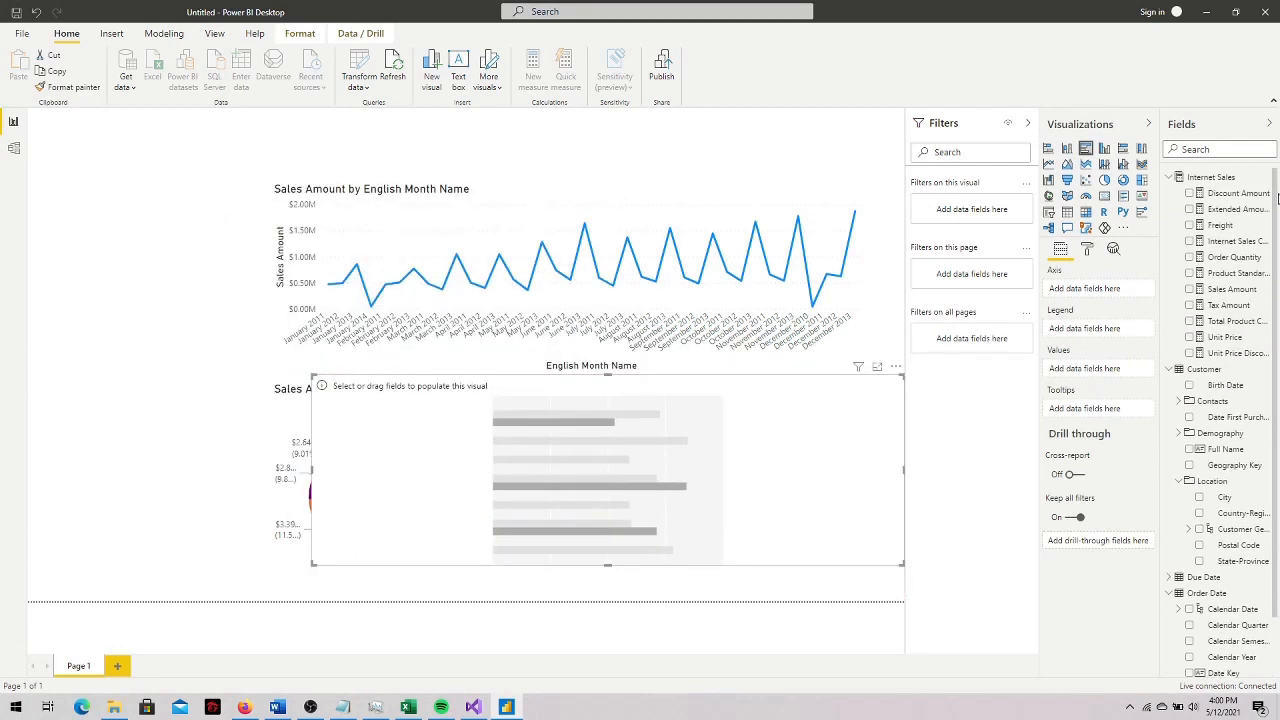
pyautogui.click(1189, 289)
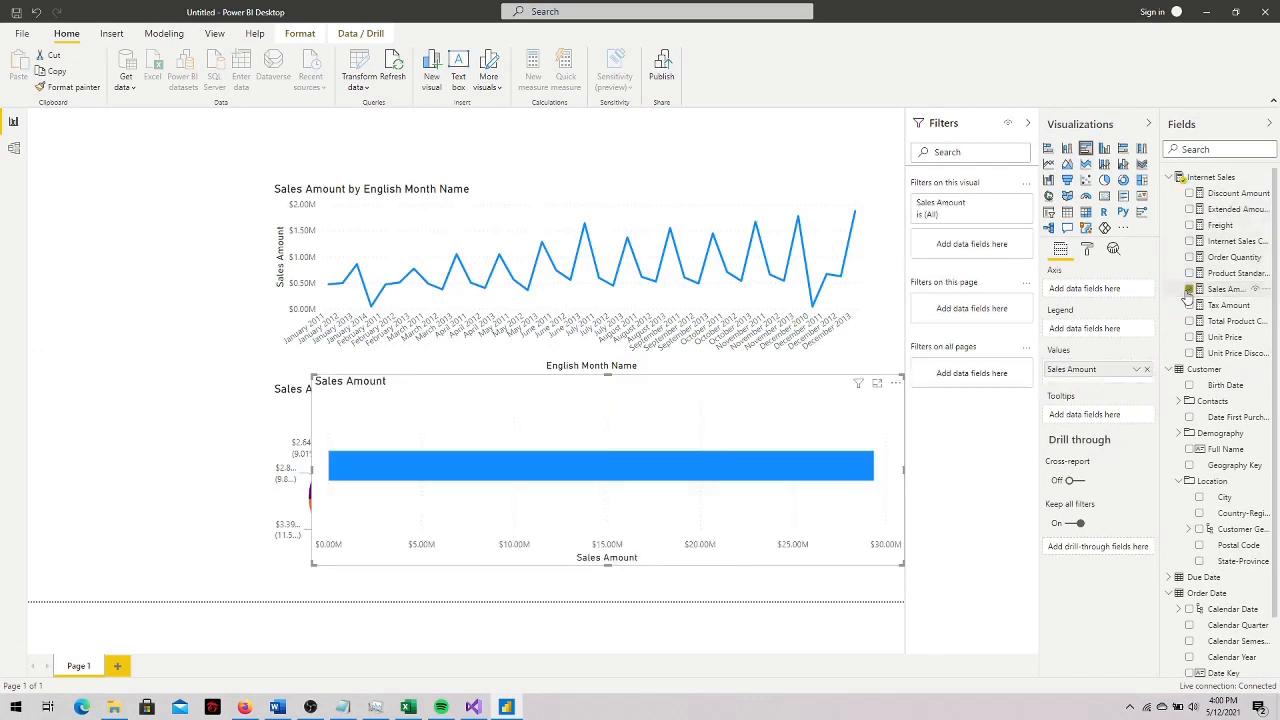
pyautogui.moveTo(1276, 336); pyautogui.dragTo(1276, 408)
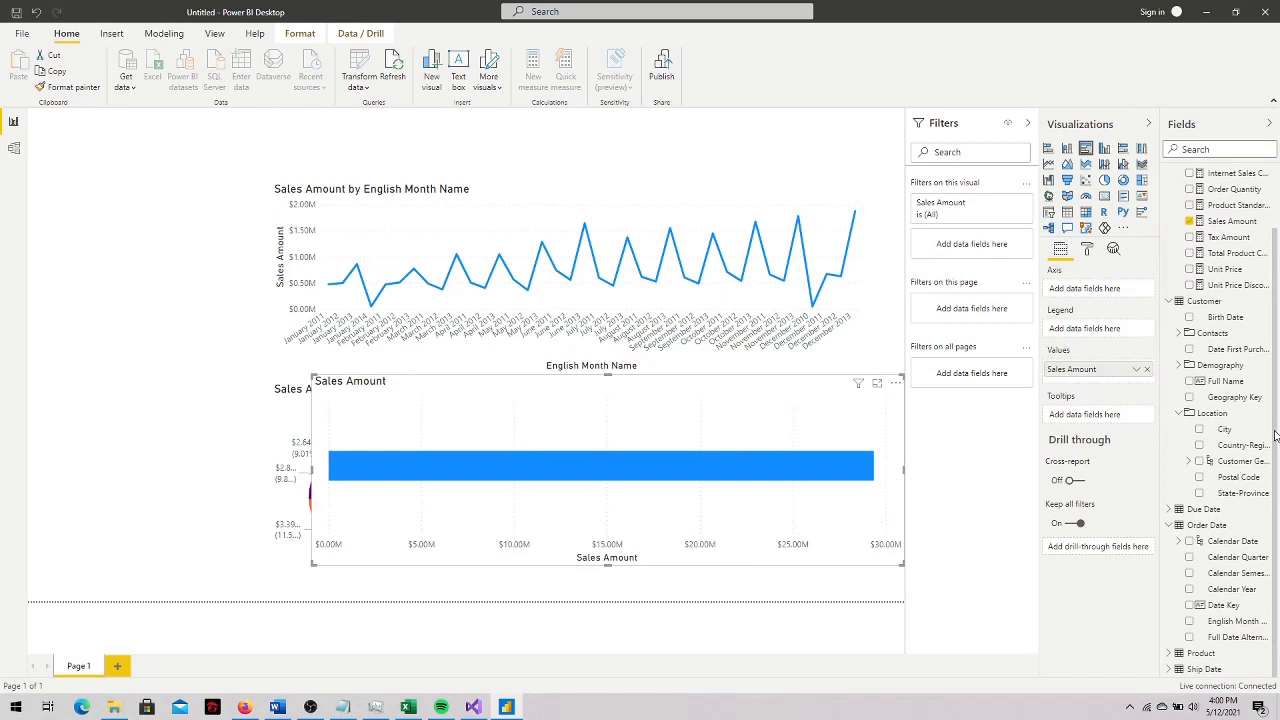
pyautogui.click(1168, 654)
pyautogui.moveTo(1275, 560); pyautogui.dragTo(1275, 645)
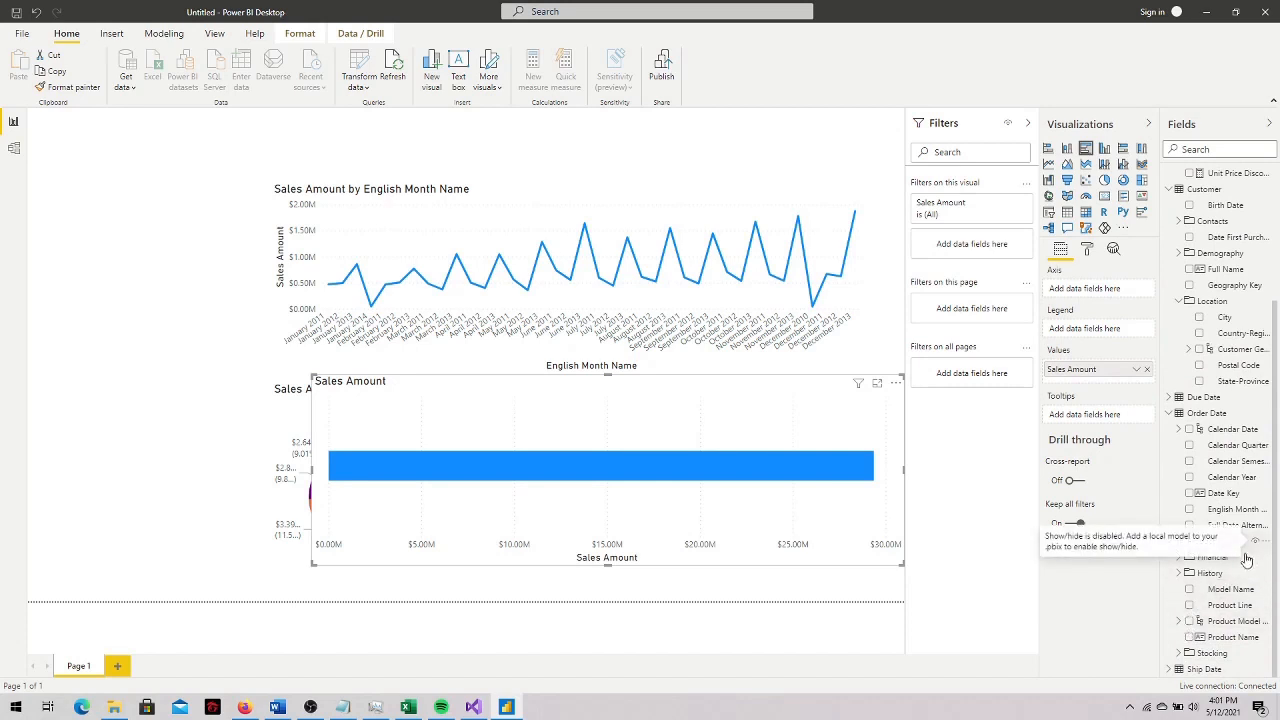
pyautogui.click(1190, 590)
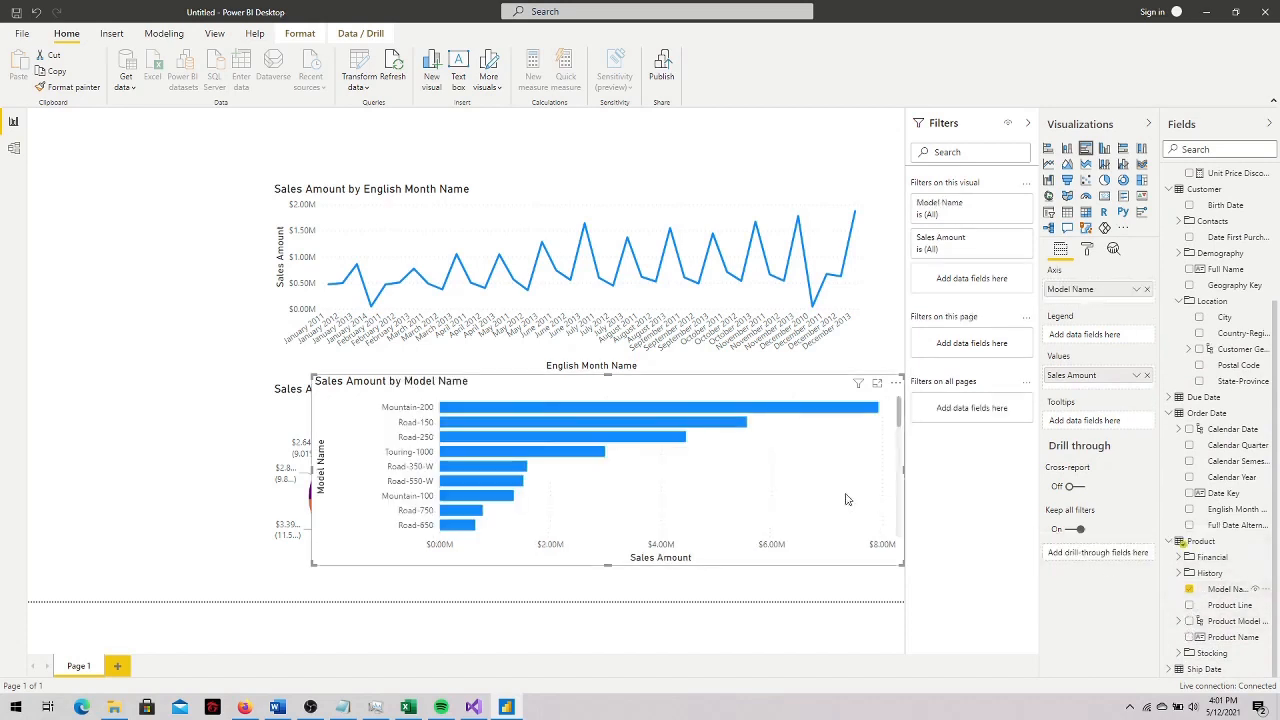
# Set the Model Name bar chart to sort by Sales Amount
pyautogui.click(895, 384)
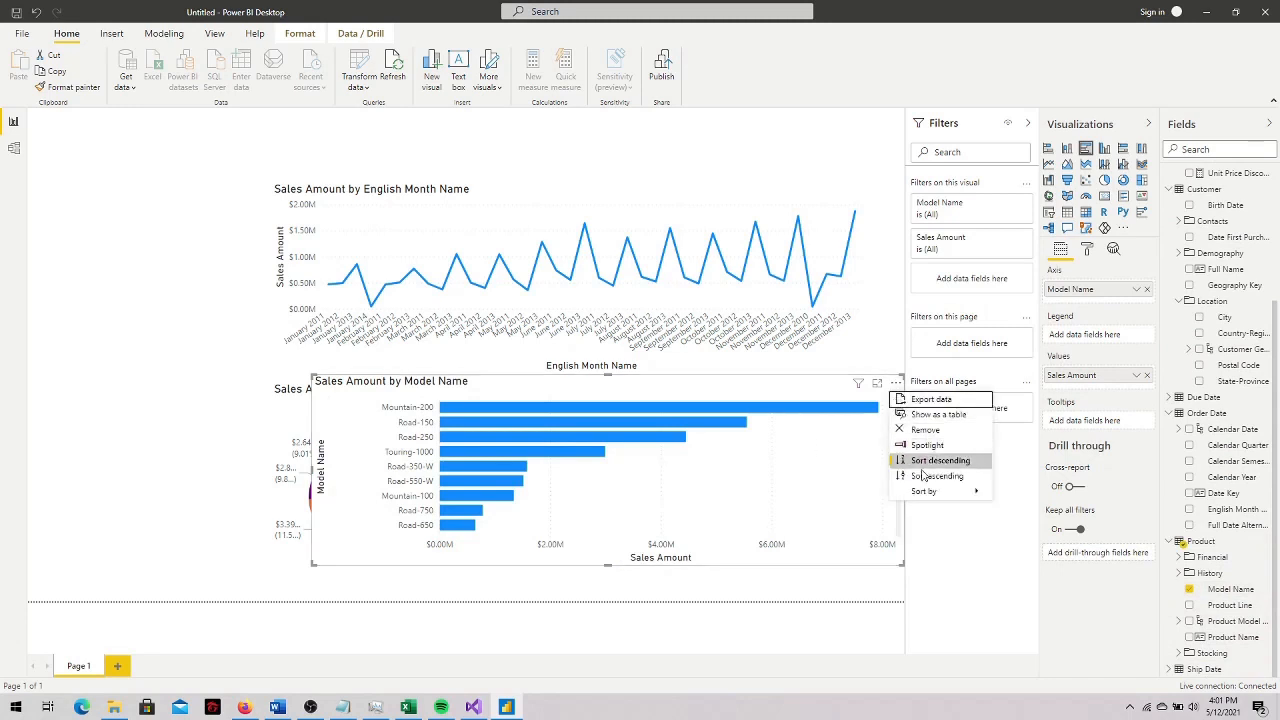
pyautogui.moveTo(935, 492)
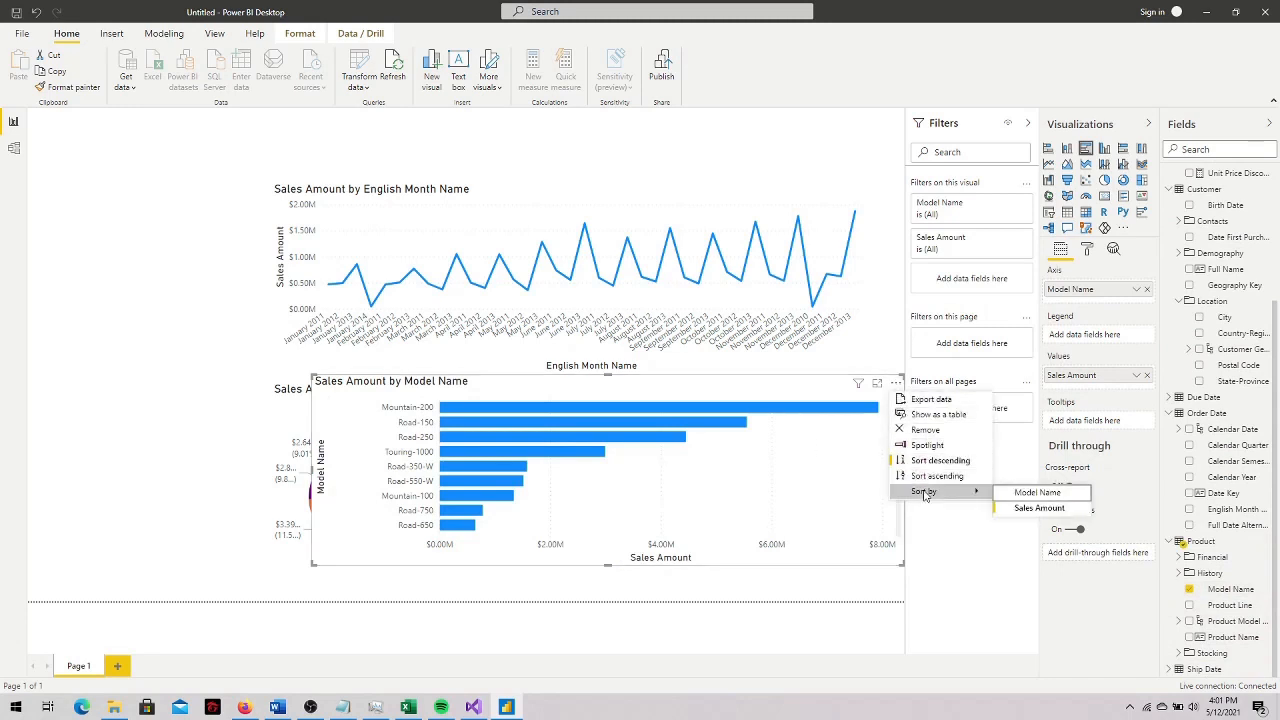
pyautogui.click(1023, 510)
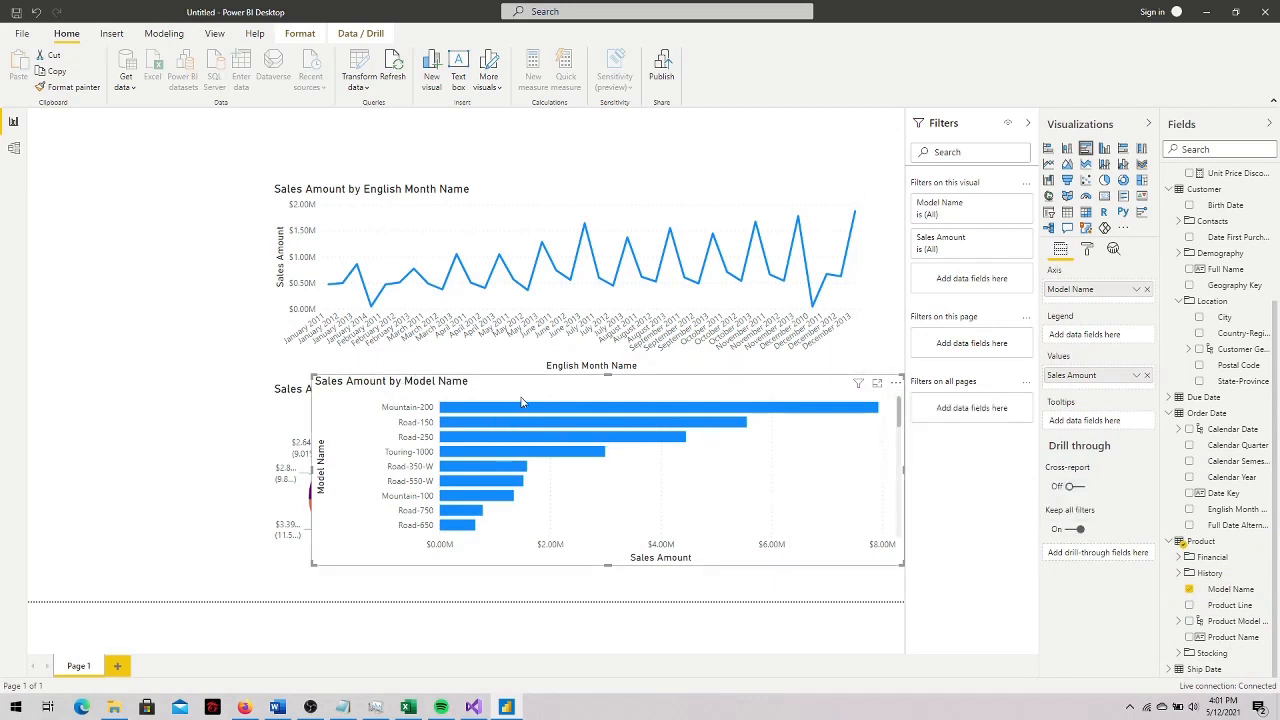
# Narrow the bar chart from its left side so it sits beside the pie chart, then select the pie chart
pyautogui.moveTo(444, 414)
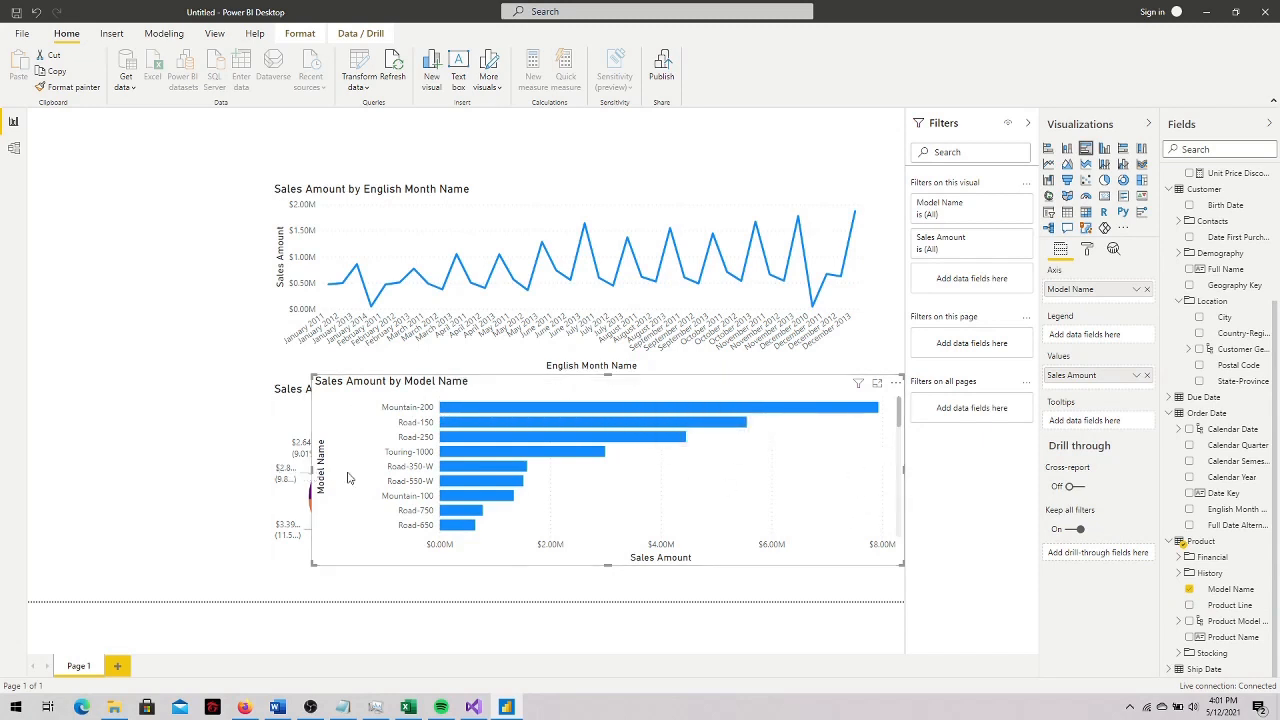
pyautogui.moveTo(312, 470); pyautogui.dragTo(527, 470)
pyautogui.click(343, 408)
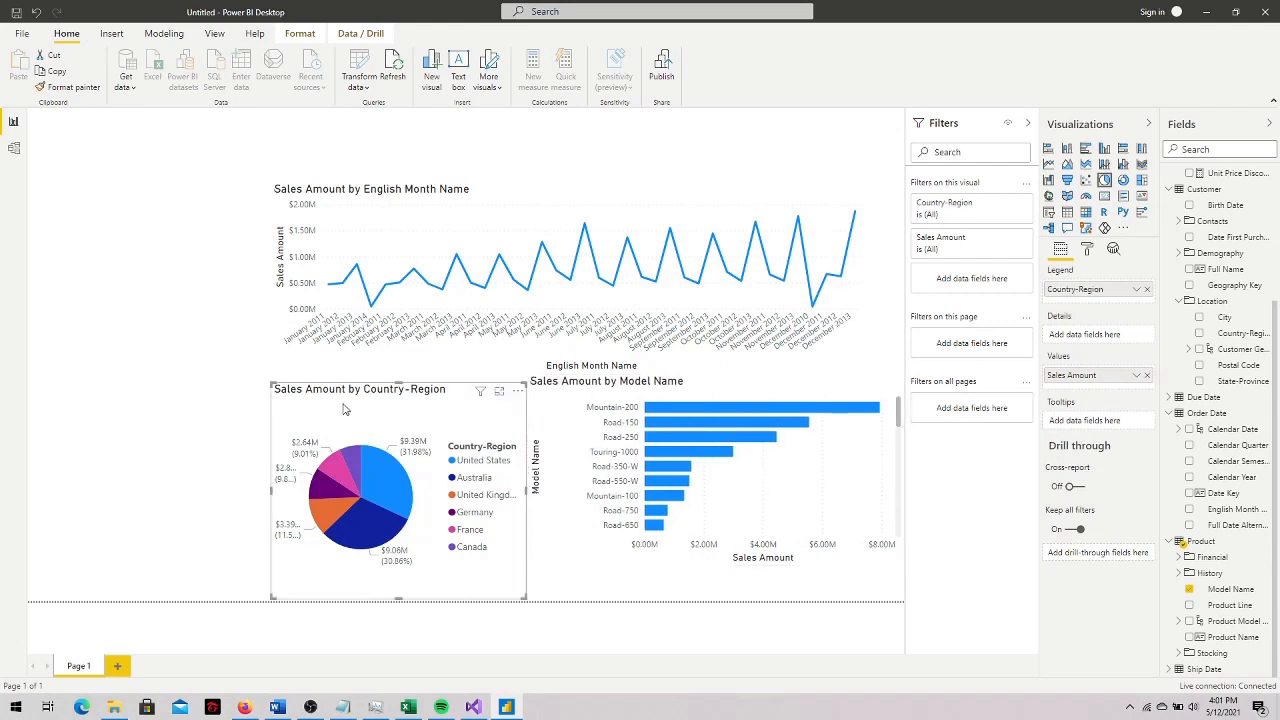
# Shift the Country-Region pie chart left, then widen the English Month Name line chart on both sides and raise it slightly
pyautogui.moveTo(343, 408); pyautogui.dragTo(289, 400)
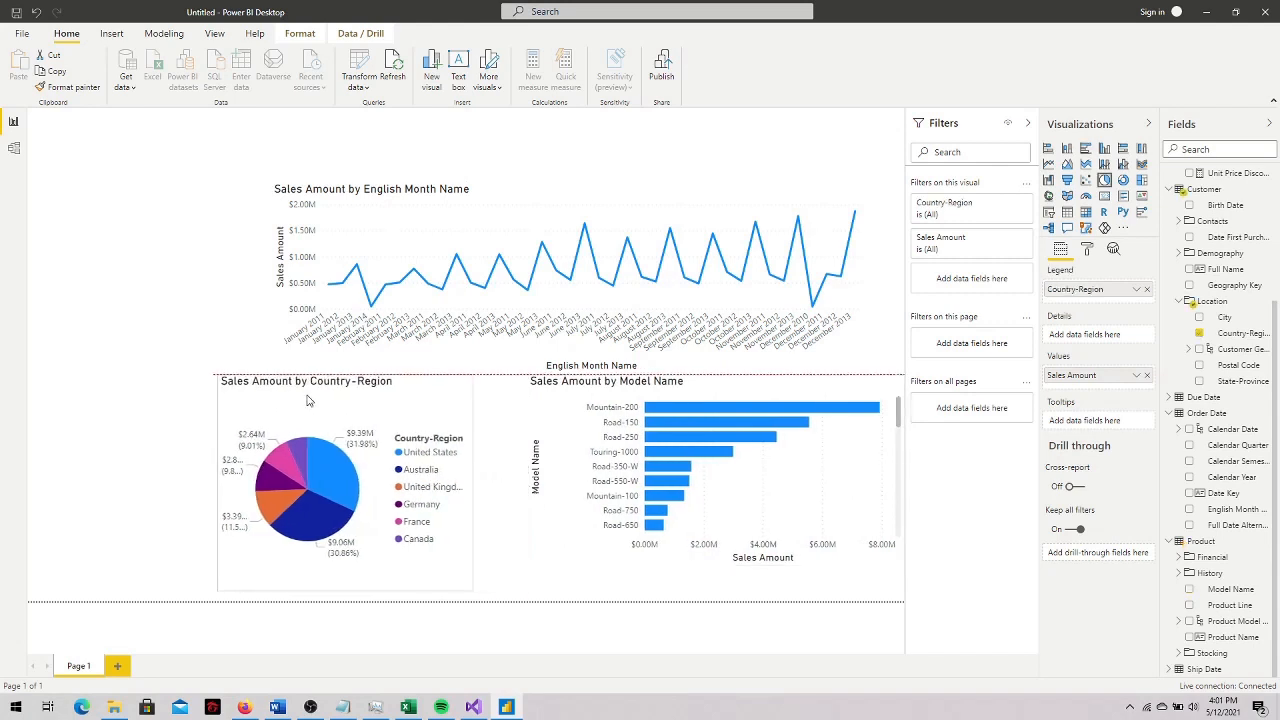
pyautogui.click(479, 202)
pyautogui.moveTo(274, 272); pyautogui.dragTo(225, 270)
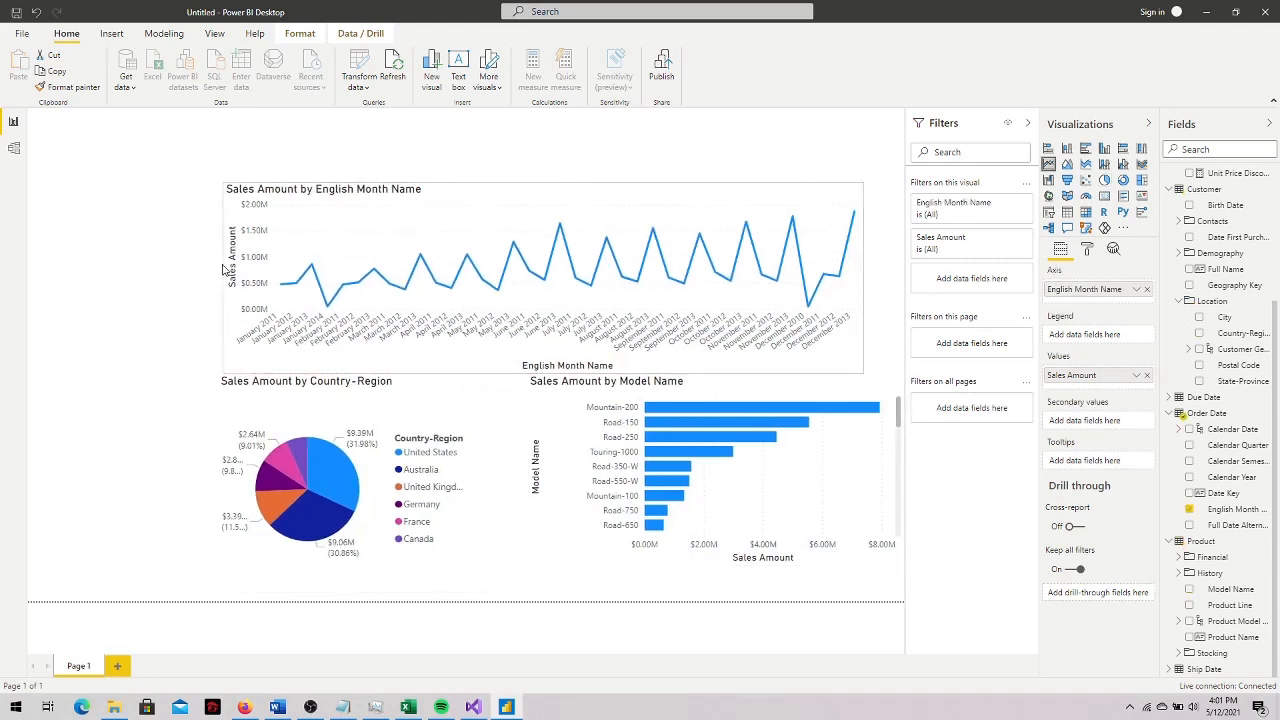
pyautogui.moveTo(543, 200); pyautogui.dragTo(541, 188)
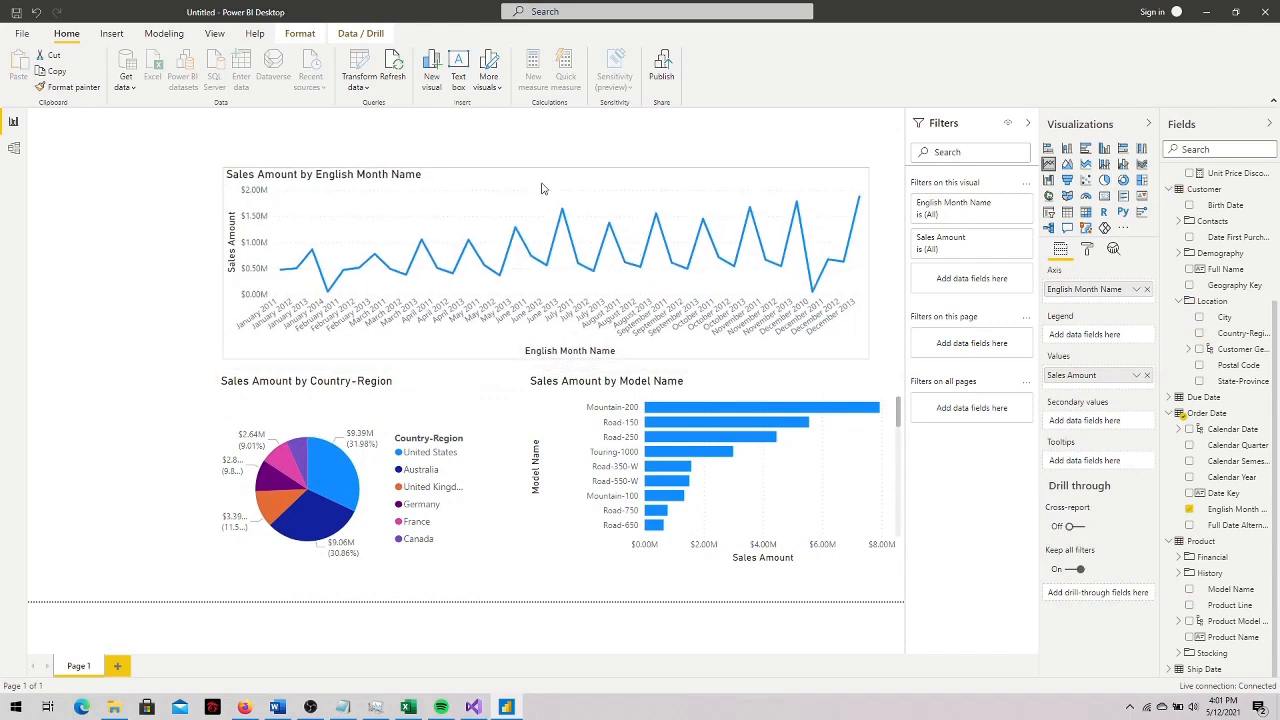
pyautogui.moveTo(870, 266); pyautogui.dragTo(890, 268)
# Widen the Model Name bar chart leftward to close the gap beside the pie chart
pyautogui.click(530, 466)
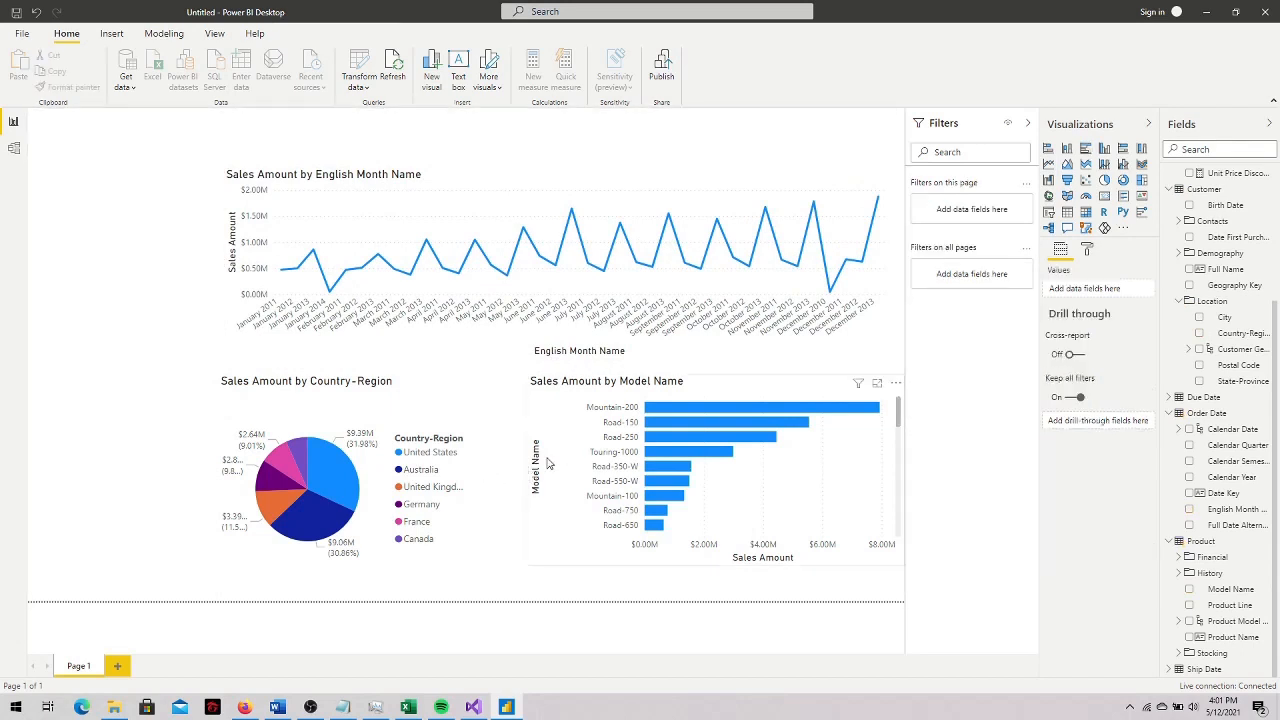
pyautogui.moveTo(527, 474); pyautogui.dragTo(489, 474)
pyautogui.press('Escape')
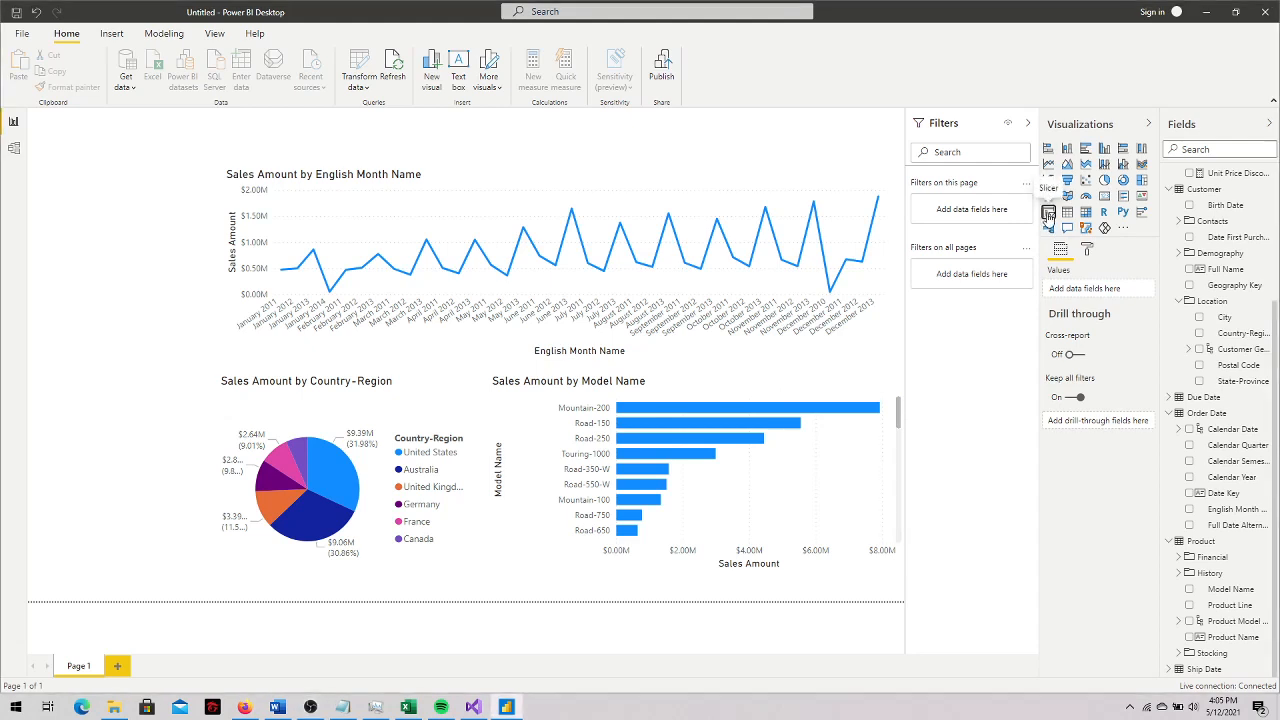
# Add a slicer on Calendar Year from Order Date and narrow it to fit beside the line chart
pyautogui.click(1048, 214)
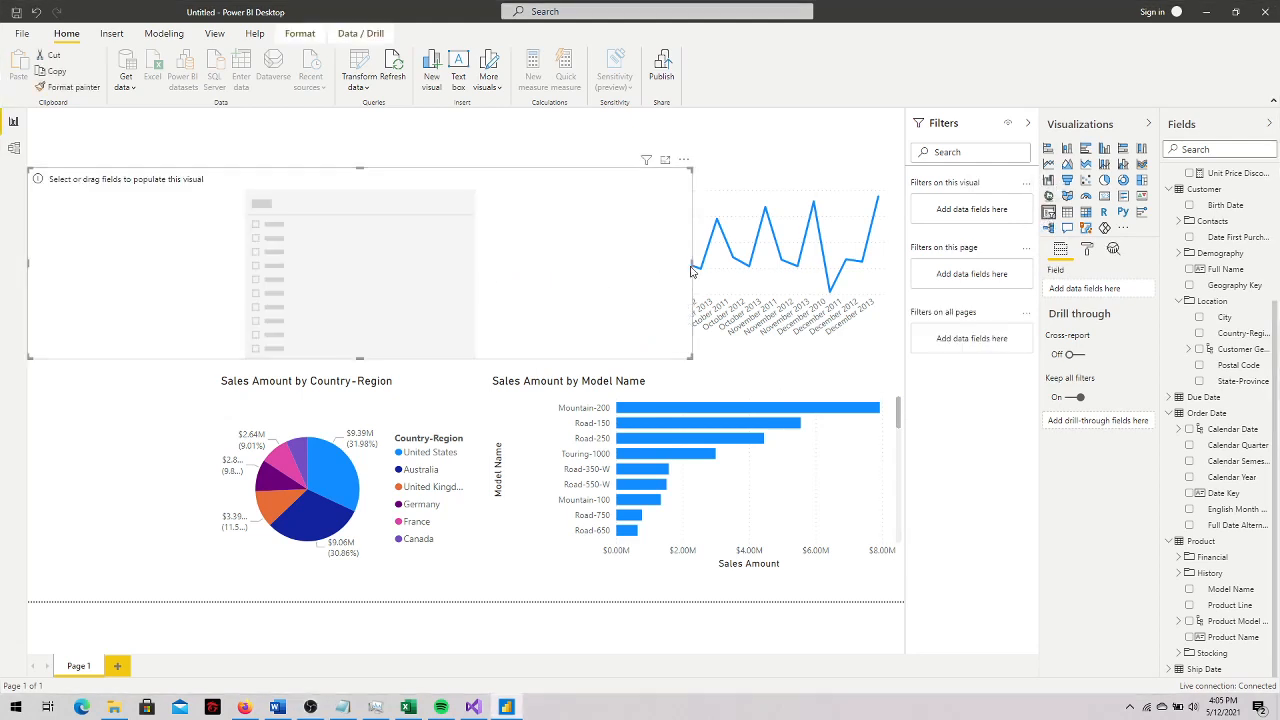
pyautogui.moveTo(691, 265); pyautogui.dragTo(205, 277)
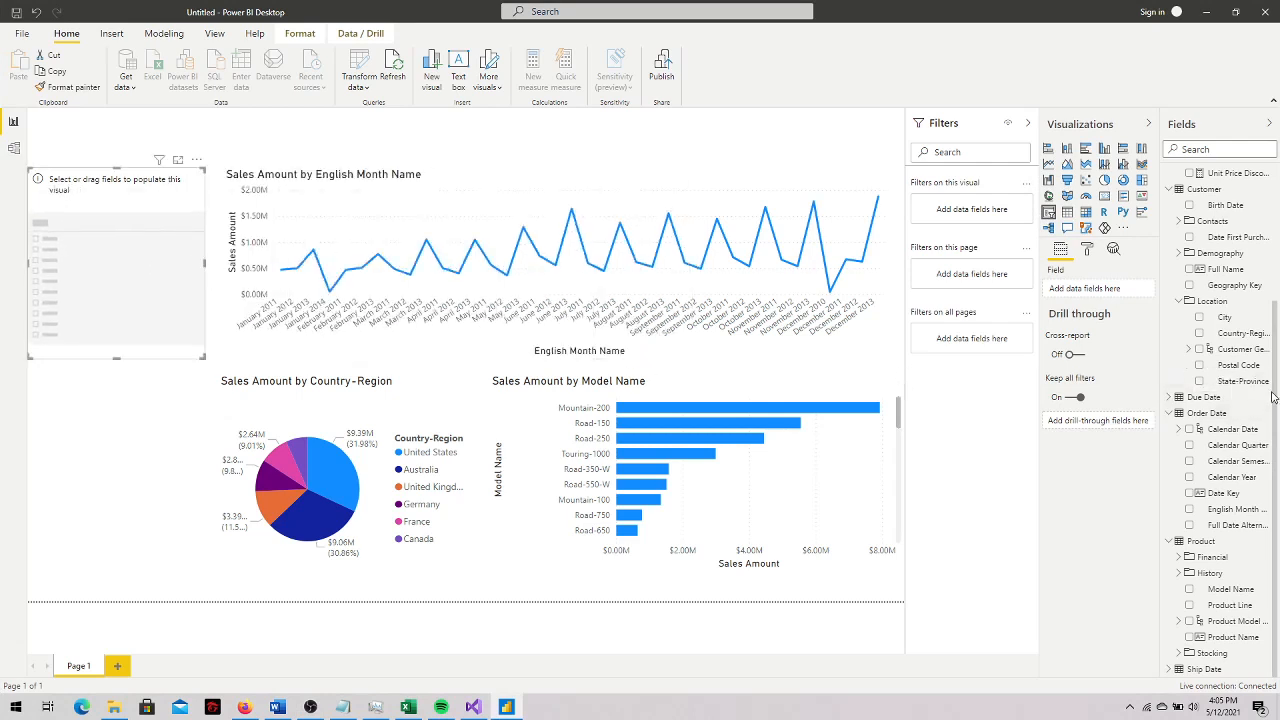
pyautogui.click(1189, 477)
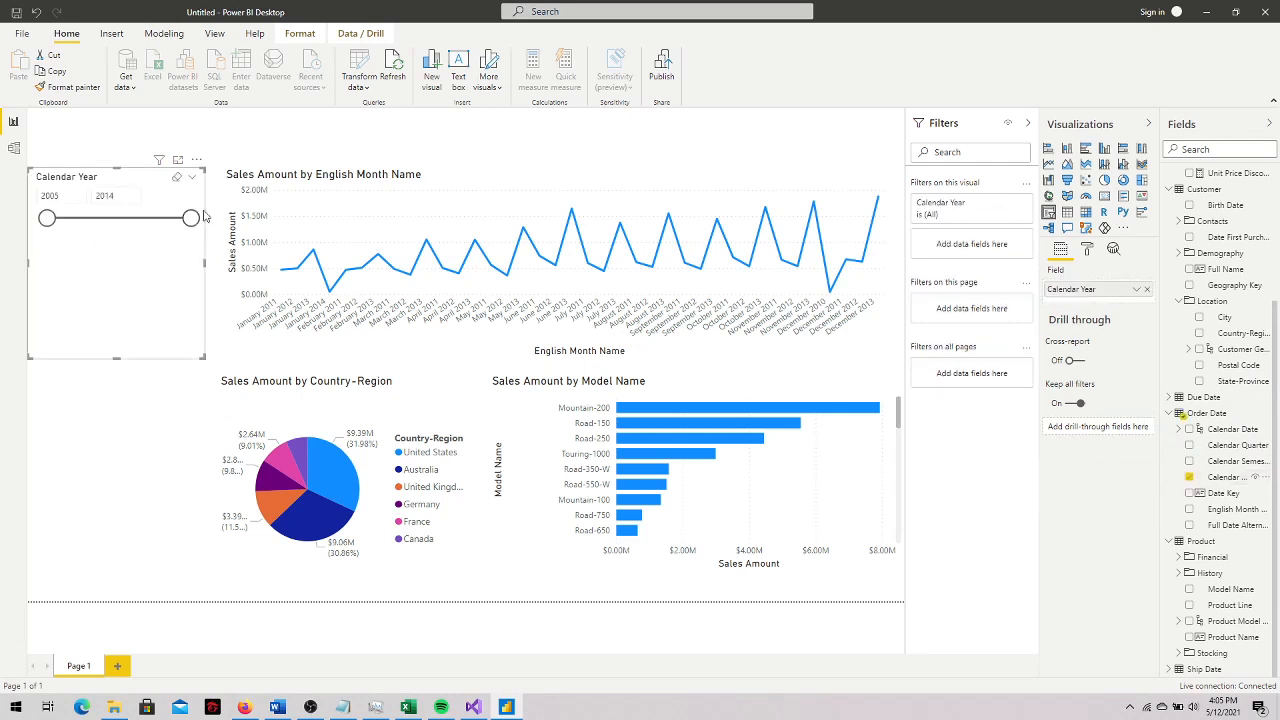
# Change the Calendar Year slicer to the List style and shorten it from its lower edge
pyautogui.click(194, 180)
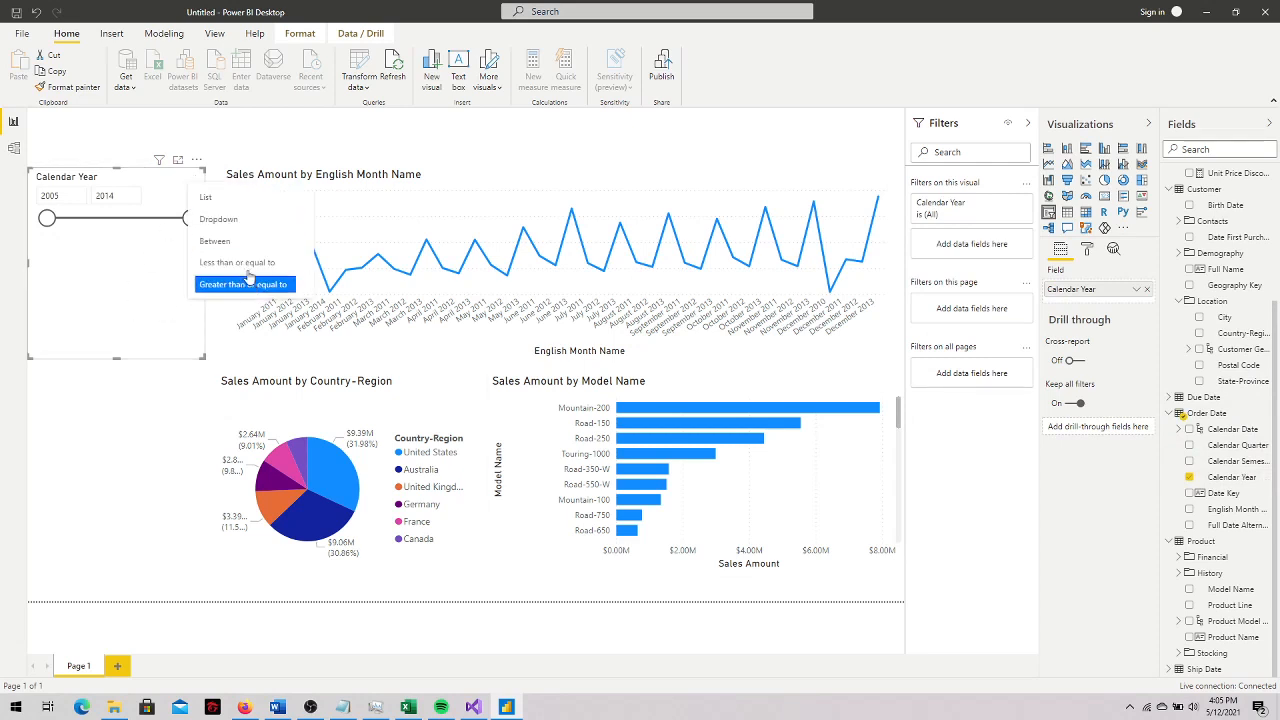
pyautogui.click(226, 207)
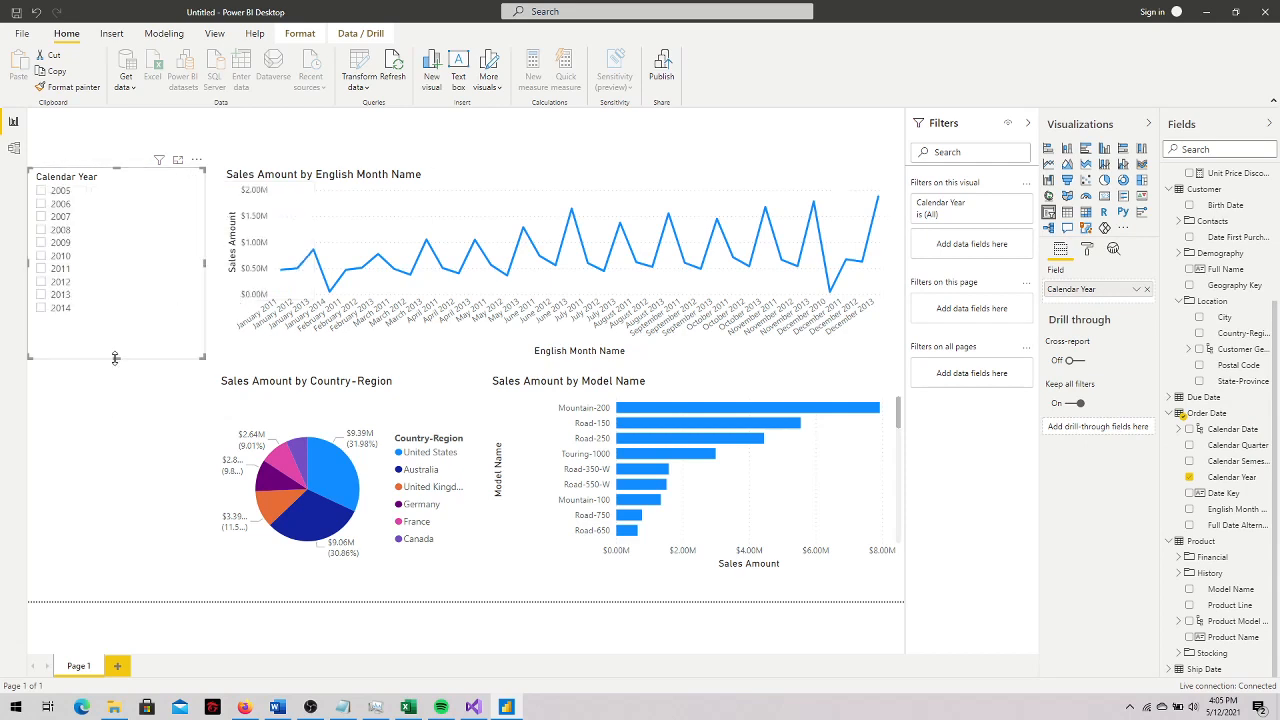
pyautogui.moveTo(116, 357); pyautogui.dragTo(114, 337)
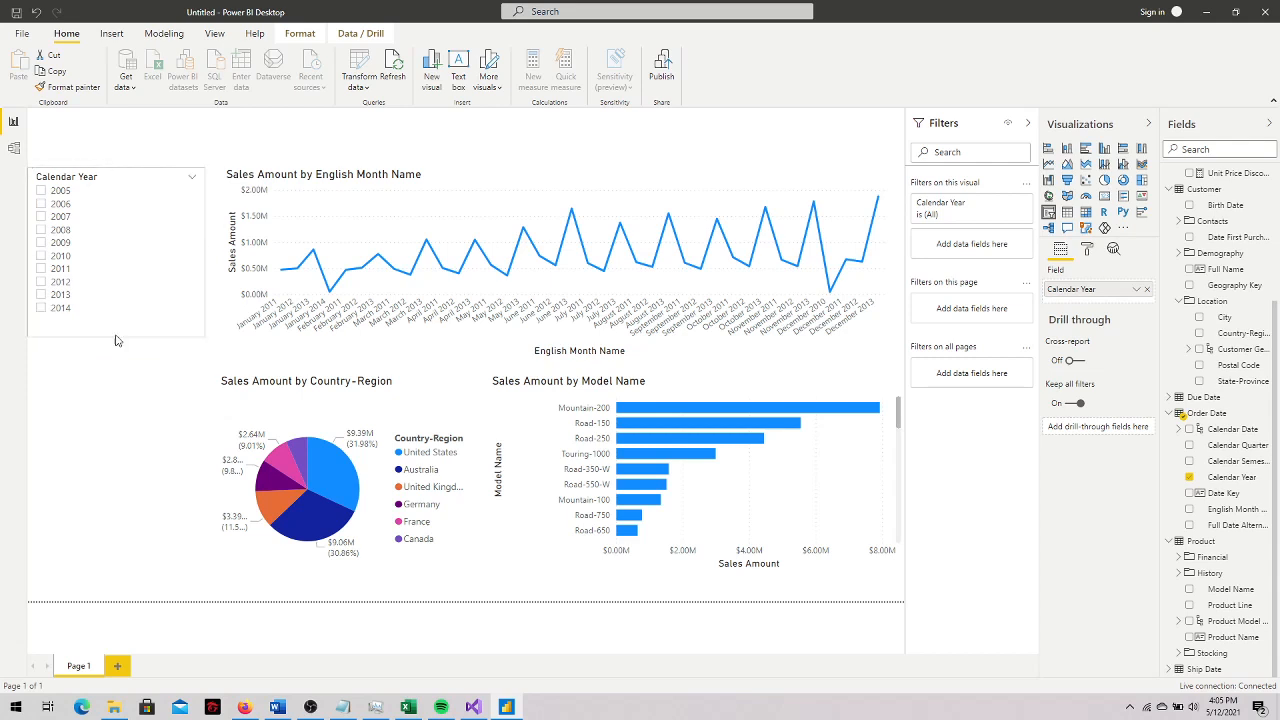
# Filter the report to 2011 and nudge the Calendar Year slicer slightly closer to the line chart
pyautogui.click(143, 268)
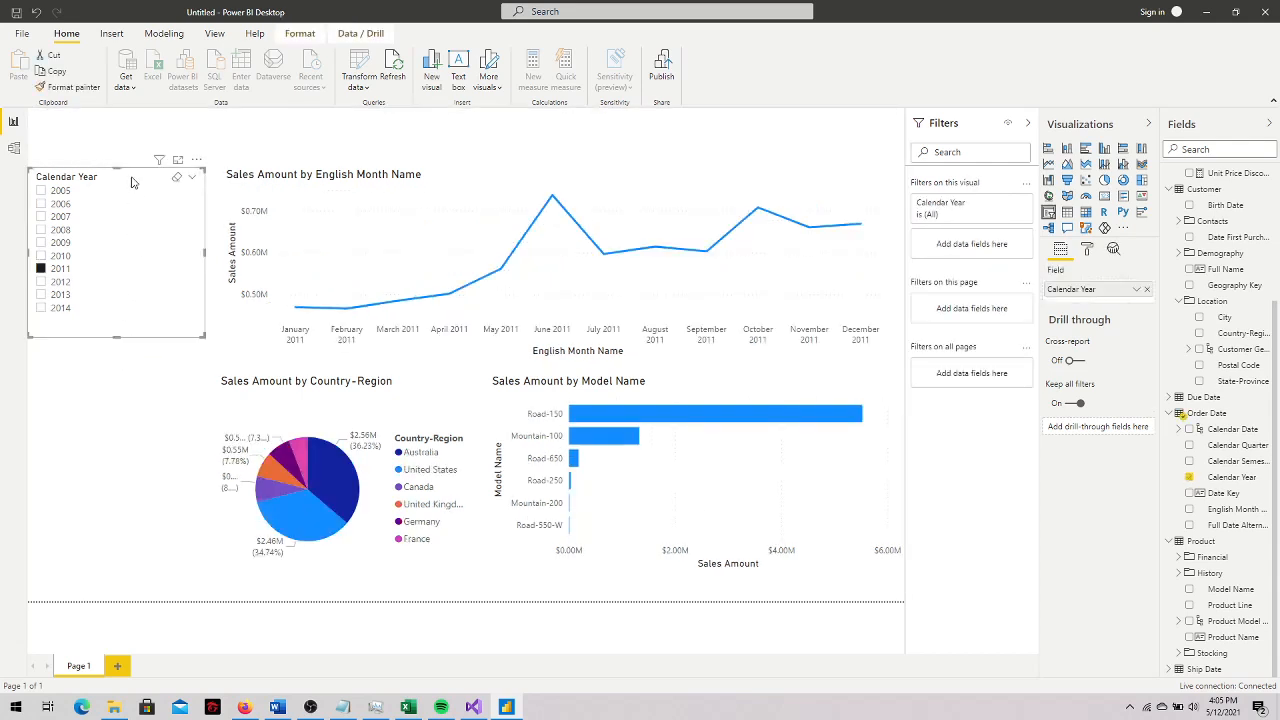
pyautogui.moveTo(135, 181); pyautogui.dragTo(139, 187)
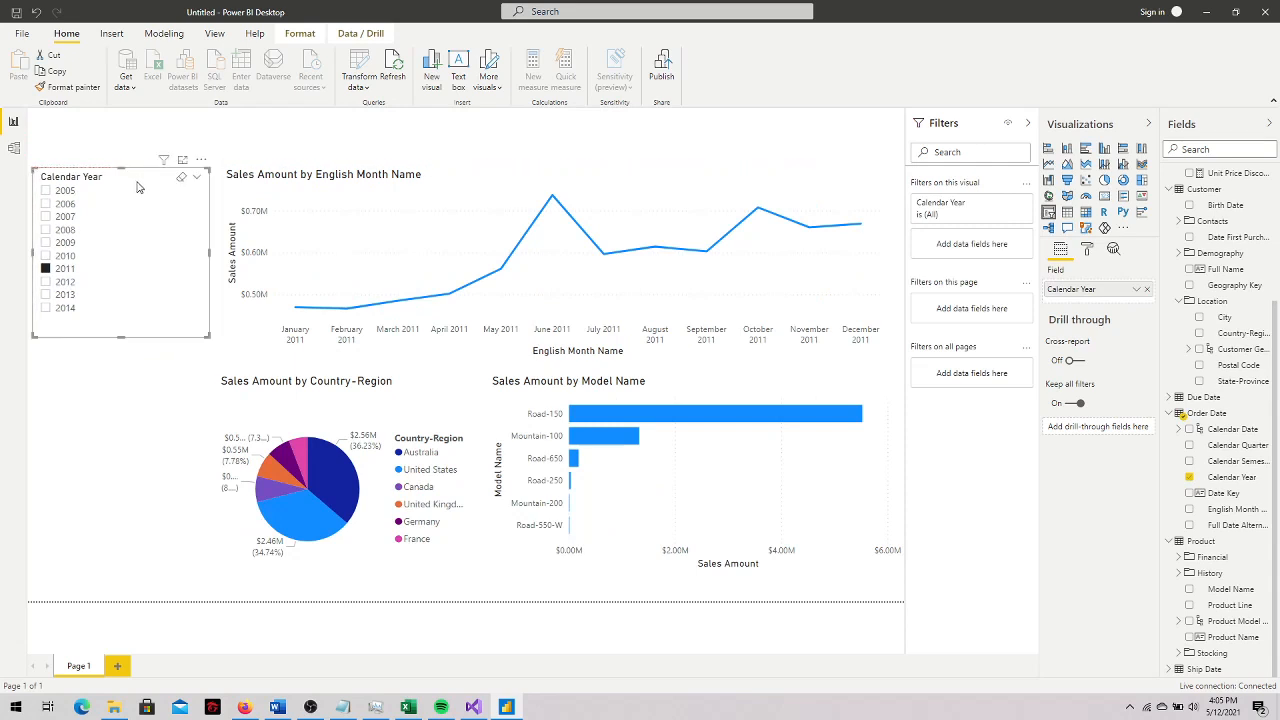
pyautogui.click(137, 420)
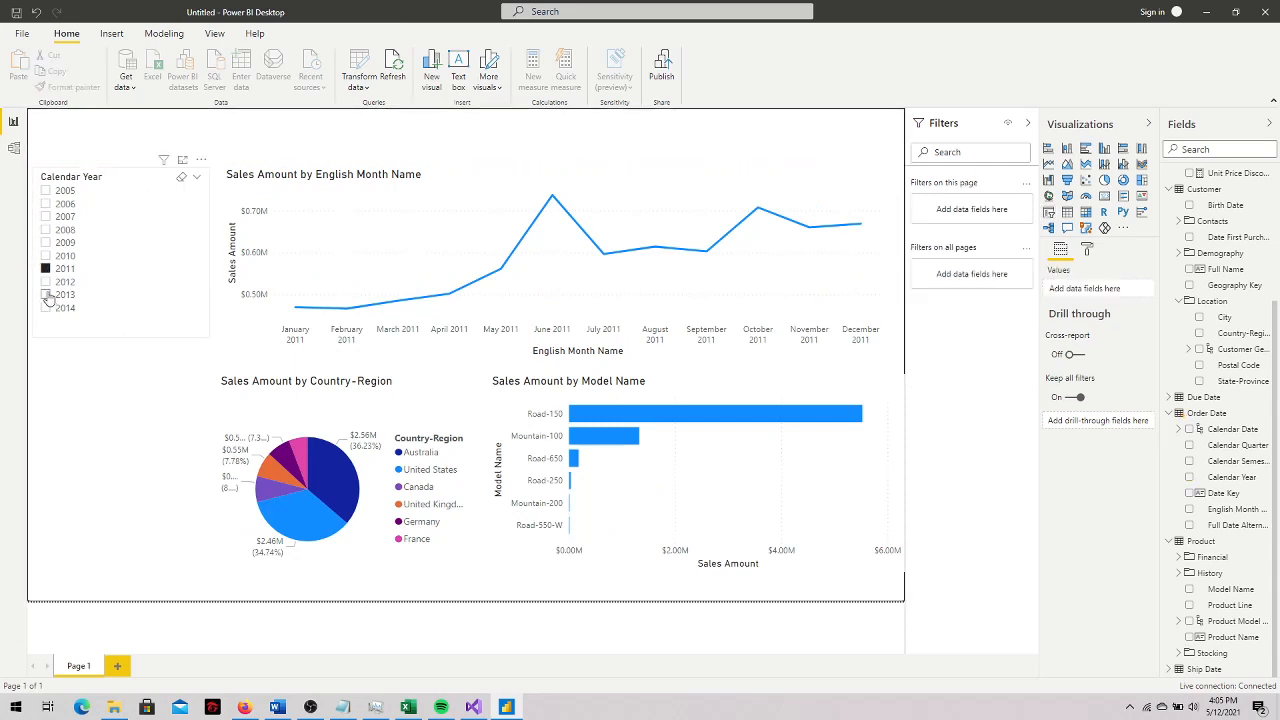
# Filter the report to calendar year 2013, then extend the slicer selection to include 2012, 2011 and 2010
pyautogui.click(45, 294)
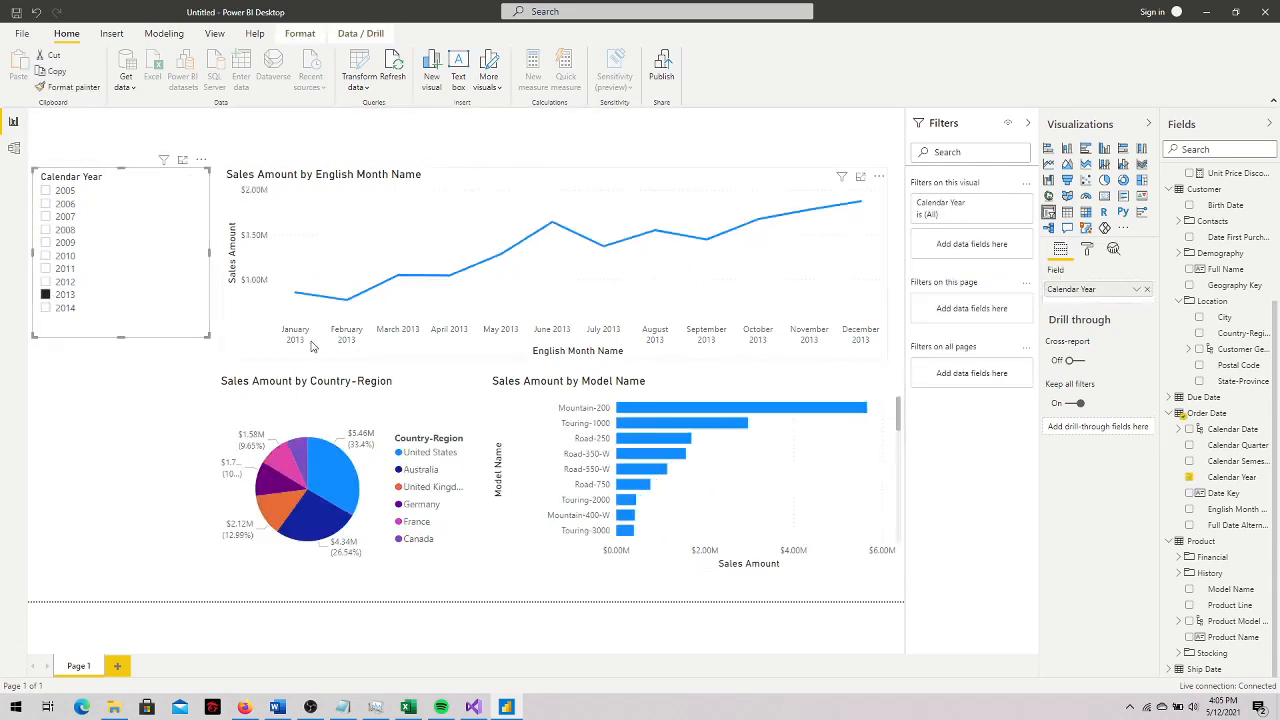
pyautogui.click(66, 310)
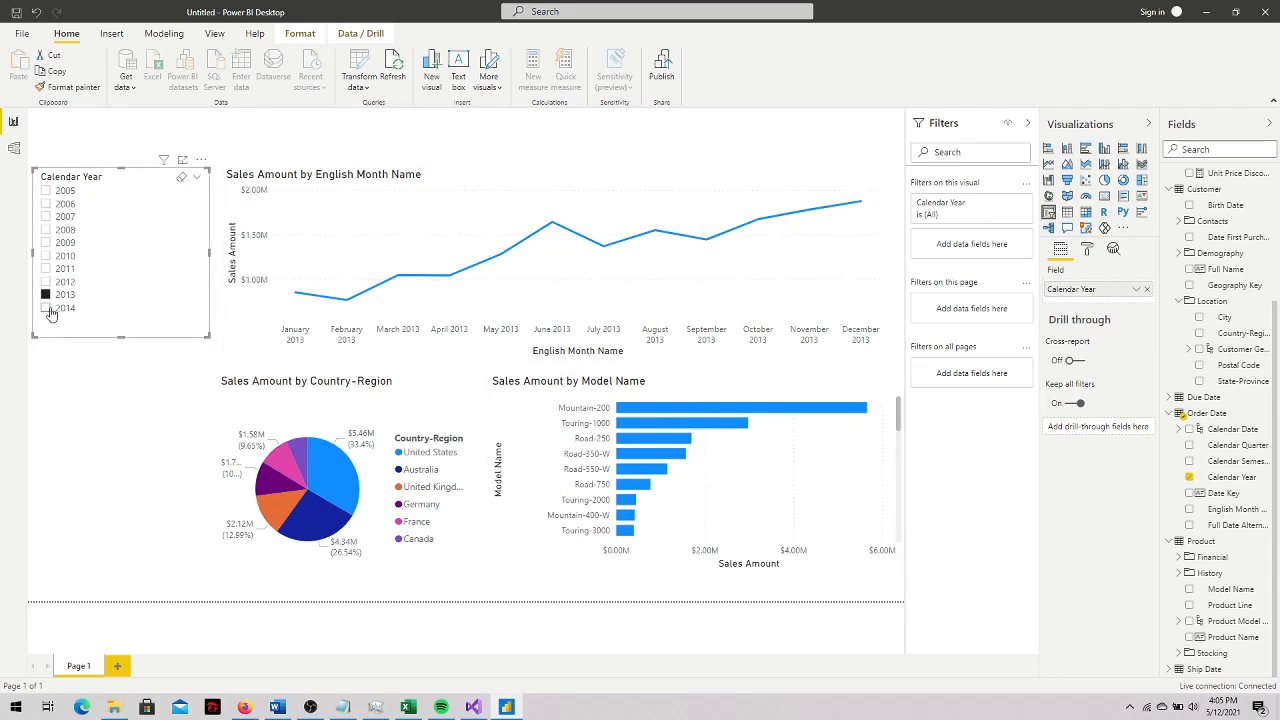
pyautogui.click(52, 295)
pyautogui.keyDown('ctrl'); pyautogui.click(60, 283); pyautogui.keyUp('ctrl')
pyautogui.keyDown('ctrl'); pyautogui.click(74, 269); pyautogui.keyUp('ctrl')
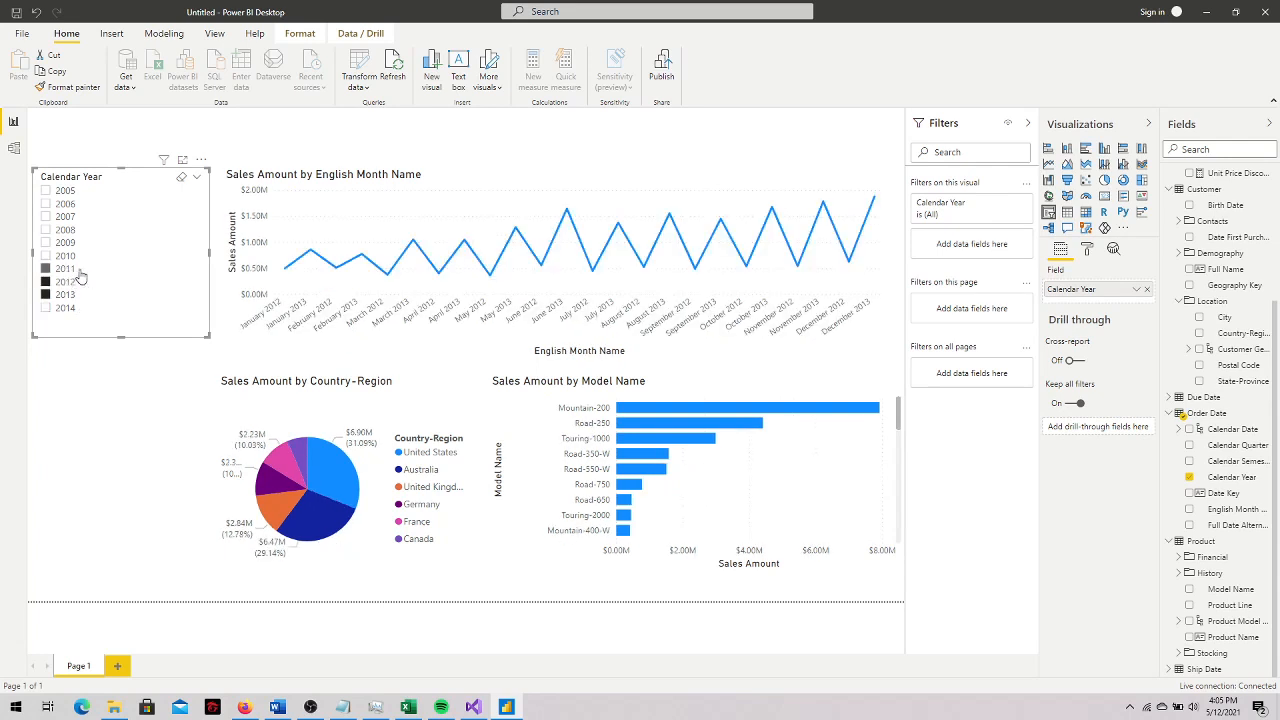
pyautogui.keyDown('ctrl'); pyautogui.click(72, 258); pyautogui.keyUp('ctrl')
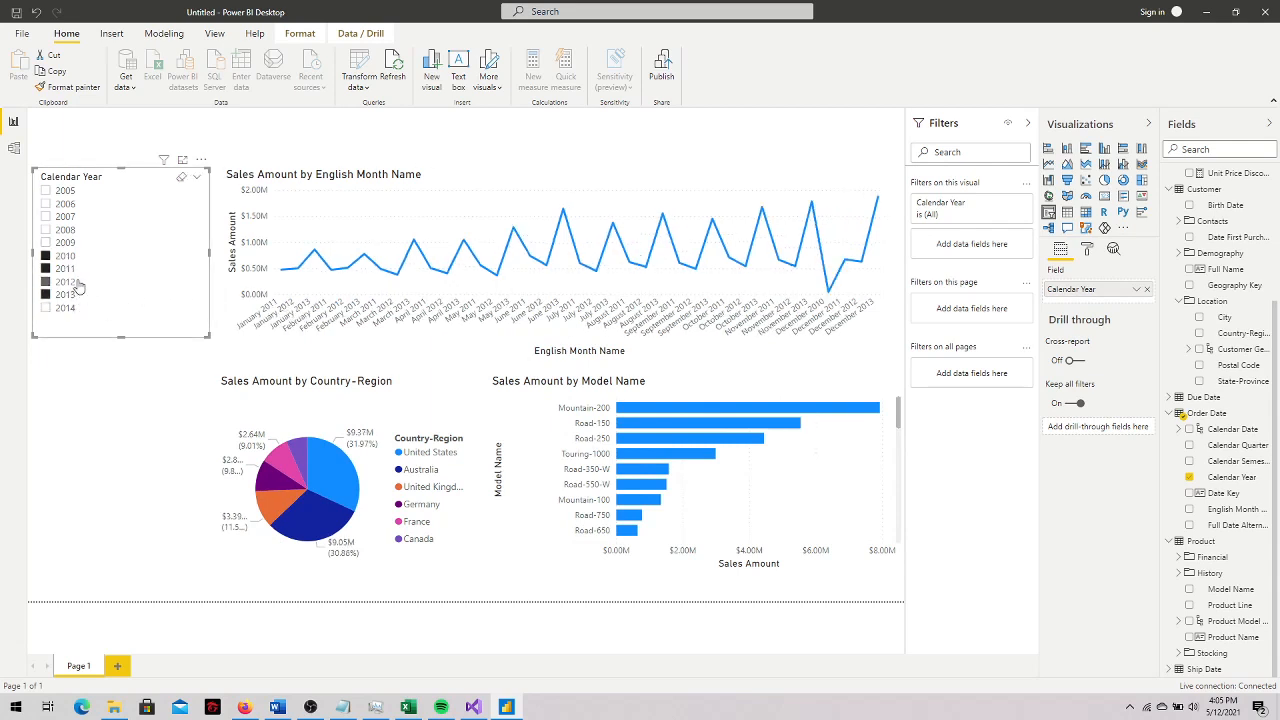
# Switch the Calendar Year slicer to 2009 alone, and finally to 2013 alone
pyautogui.click(71, 248)
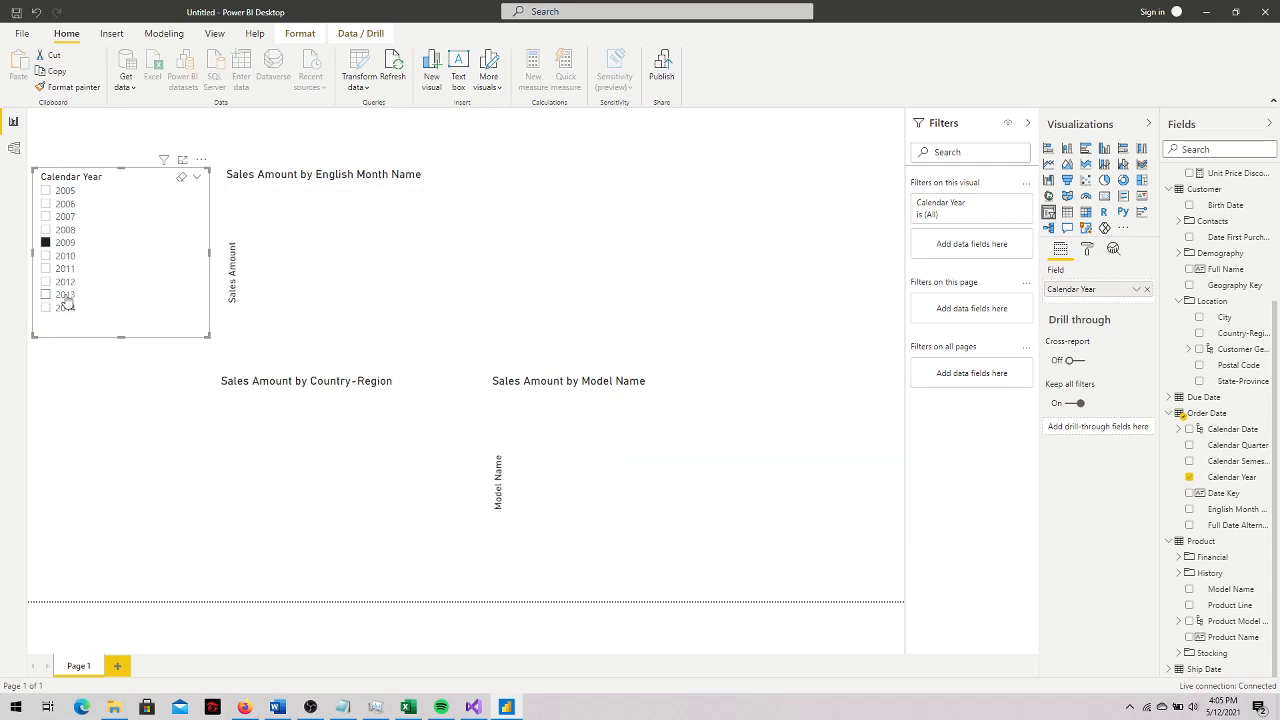
pyautogui.click(65, 295)
pyautogui.click(141, 446)
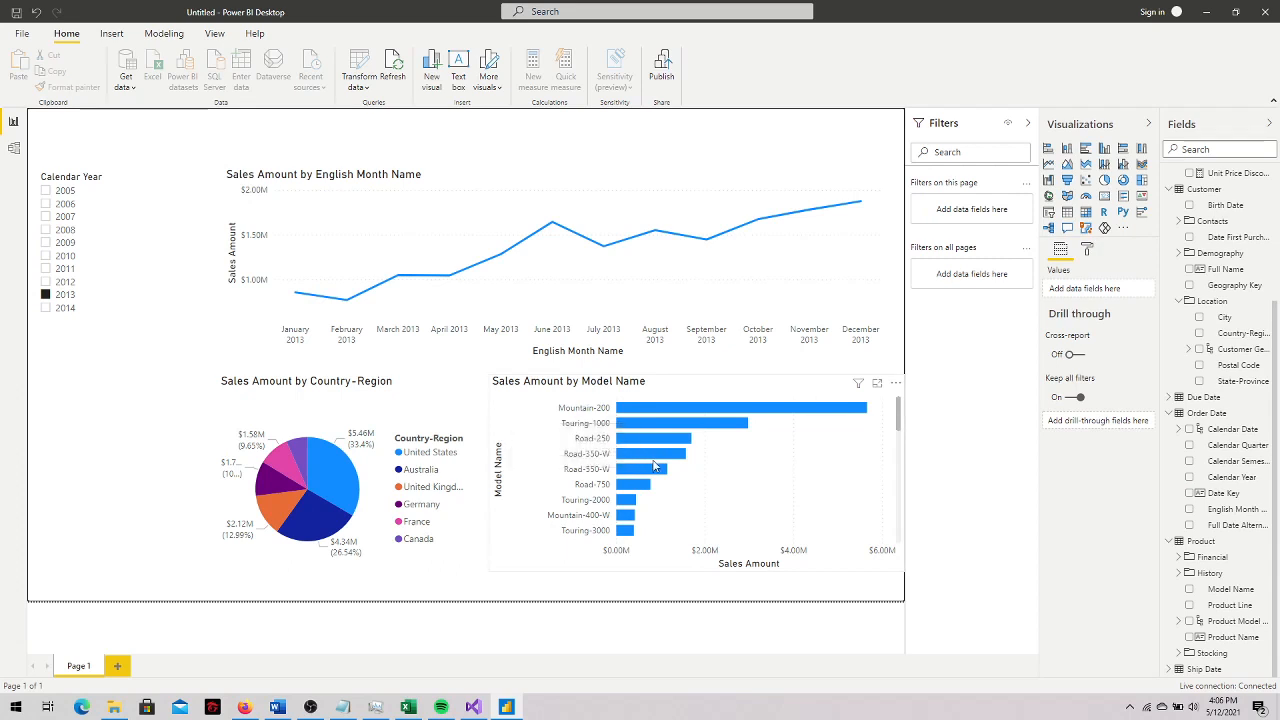
# Add a second slicer below the Calendar Year slicer using Product Line from the Product dimension
pyautogui.click(1048, 212)
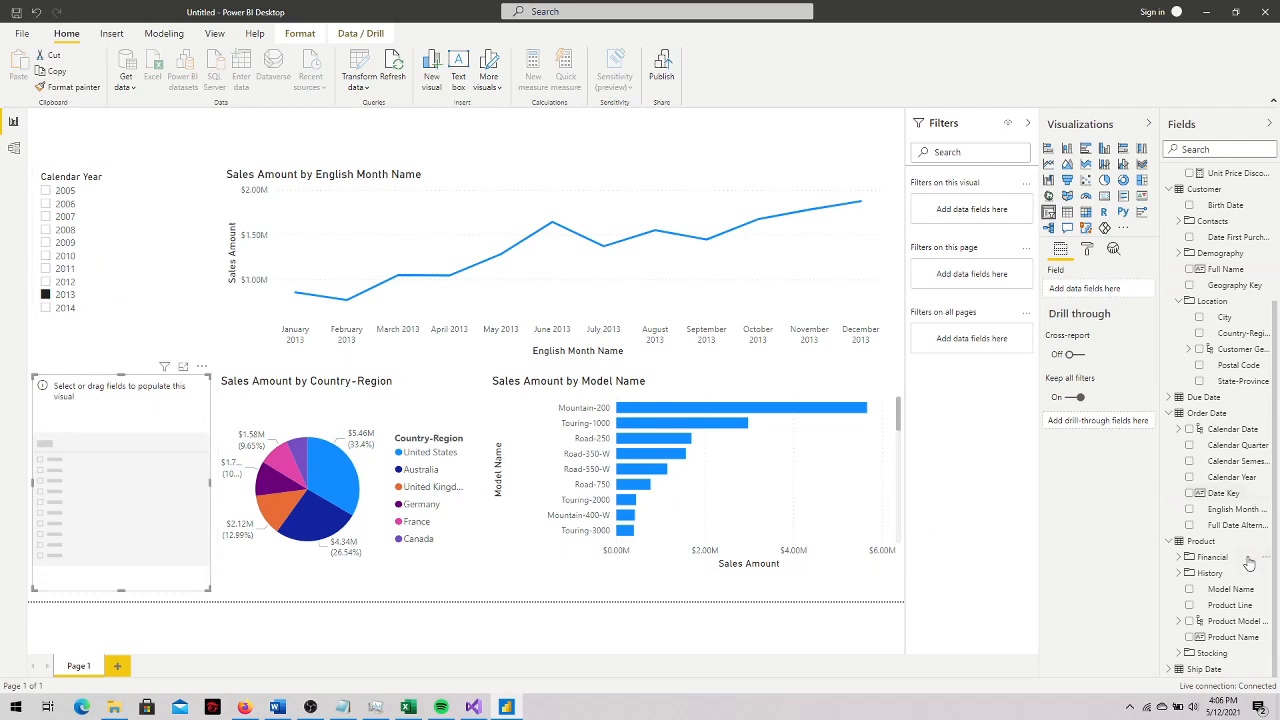
pyautogui.click(1189, 605)
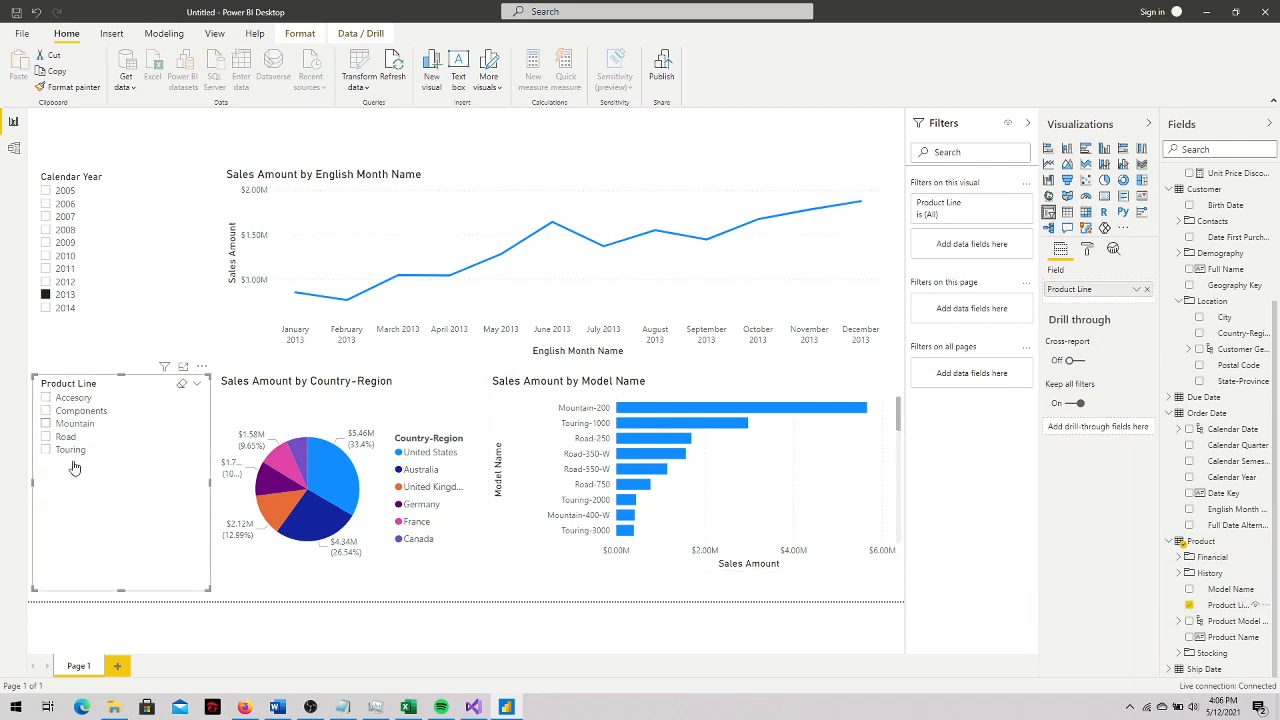
pyautogui.click(120, 353)
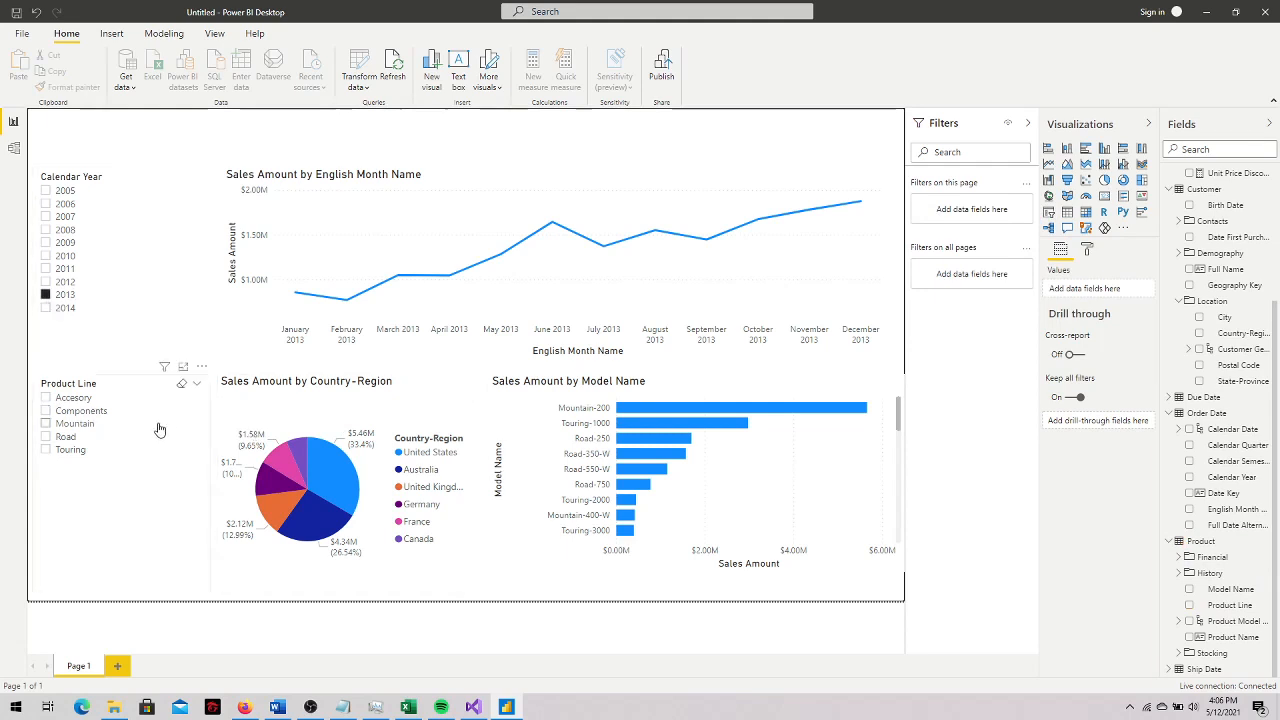
# Filter the report to the Road product line and check the bar and pie charts
pyautogui.click(46, 438)
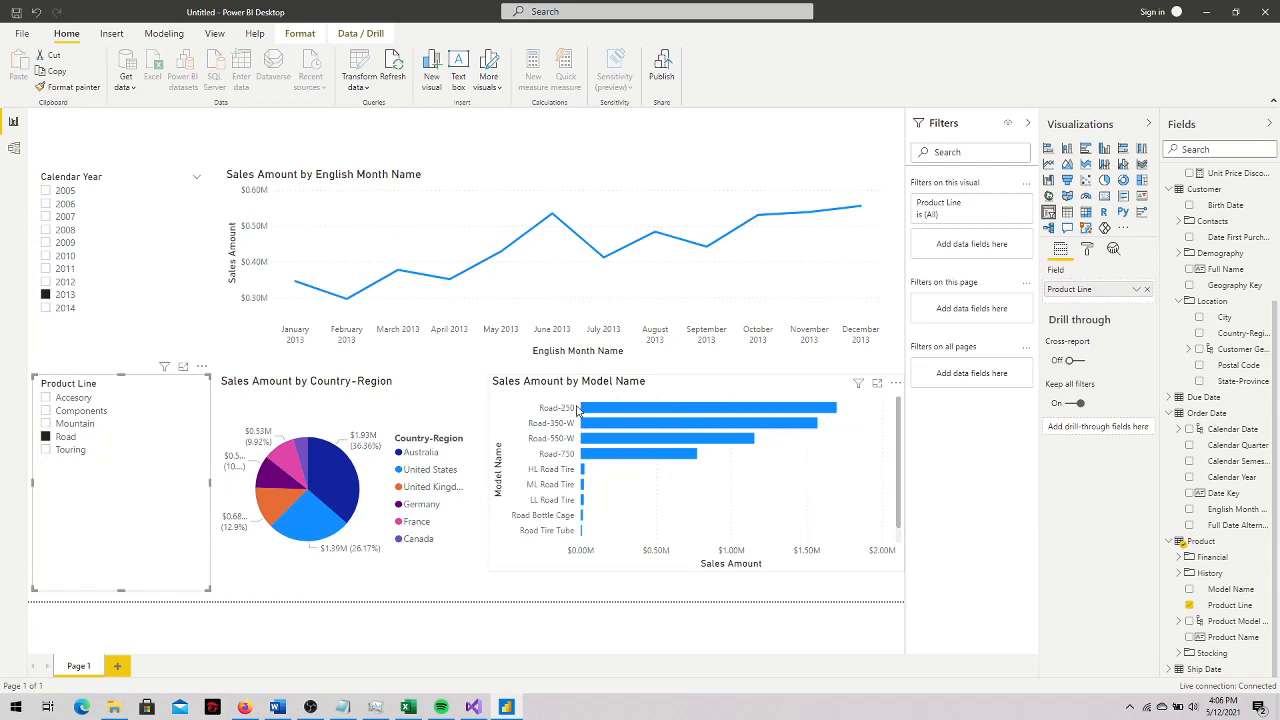
pyautogui.moveTo(592, 411)
pyautogui.moveTo(334, 484)
# Insert a text box reading "SALES REPORT ADVENTURE WORKS"
pyautogui.click(458, 66)
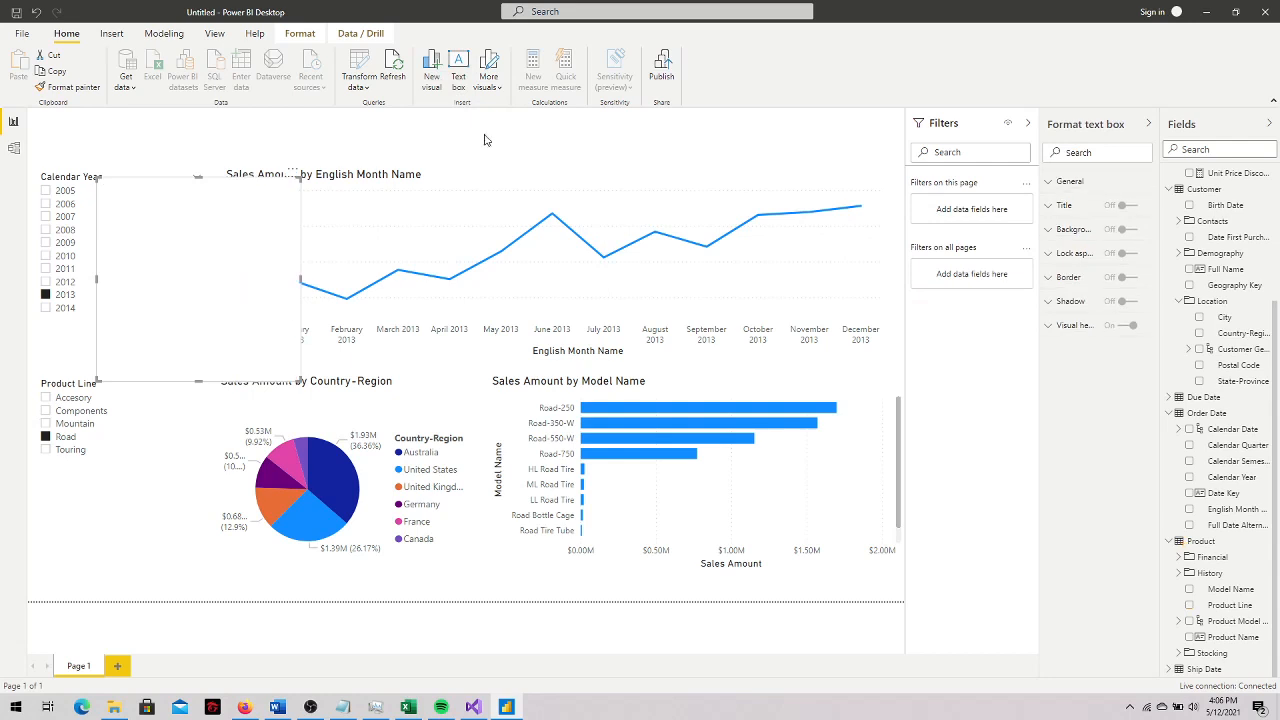
pyautogui.click(238, 228)
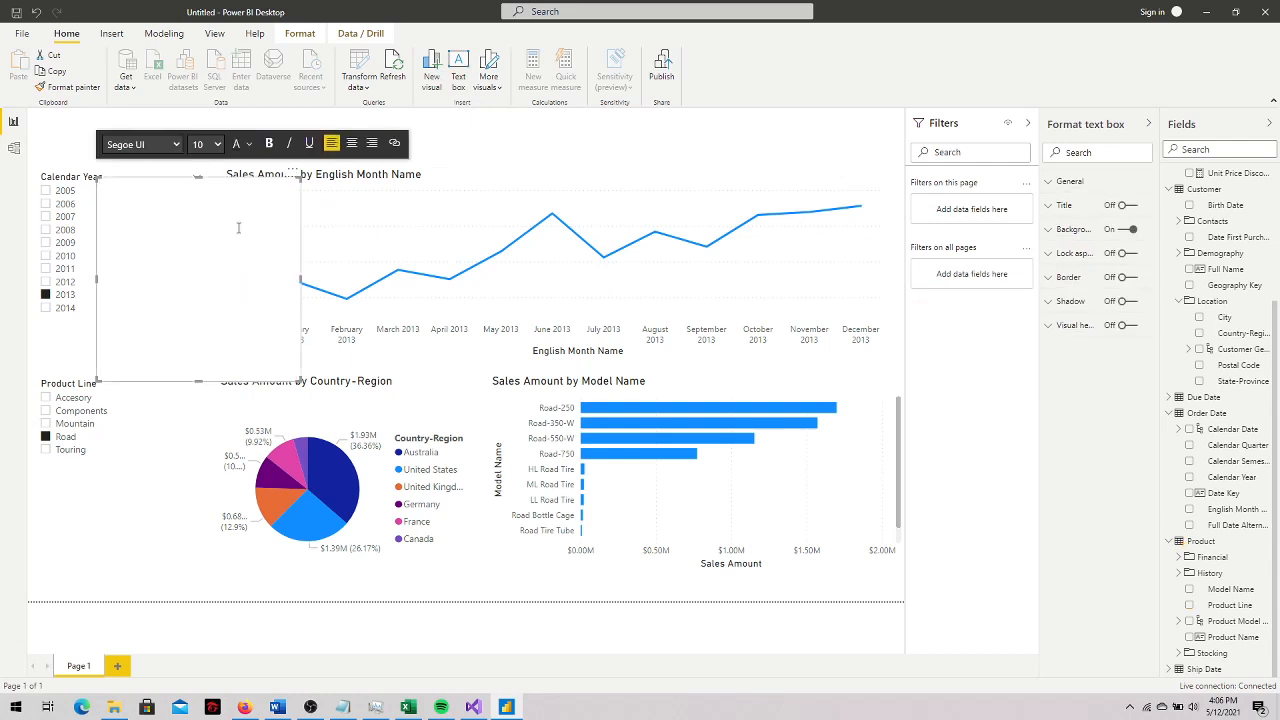
pyautogui.write('SALES REPORT ADVENTURE WORKS')
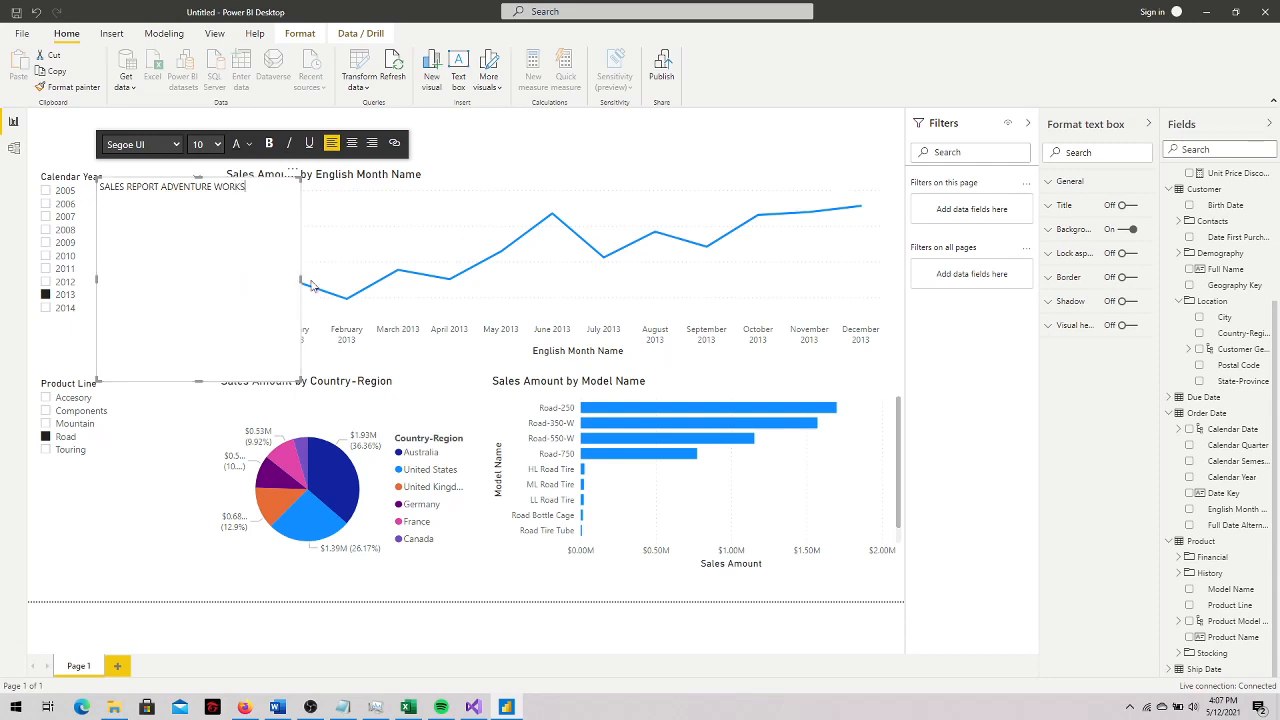
# Widen the title text box, center its text and reduce its height to a single line
pyautogui.moveTo(300, 279); pyautogui.dragTo(344, 280)
pyautogui.moveTo(226, 386); pyautogui.dragTo(242, 203)
pyautogui.hotkey('ctrl', 'a')
pyautogui.hotkey('ctrl', 'e')
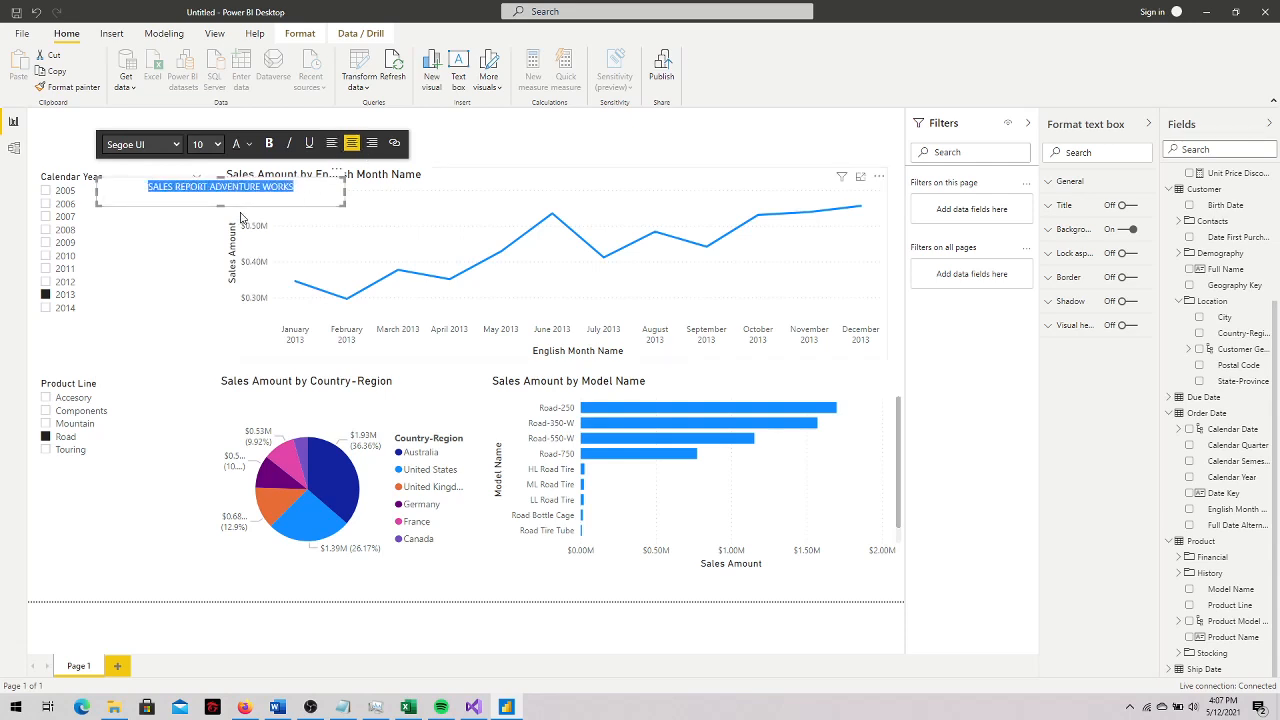
pyautogui.moveTo(222, 206); pyautogui.dragTo(222, 192)
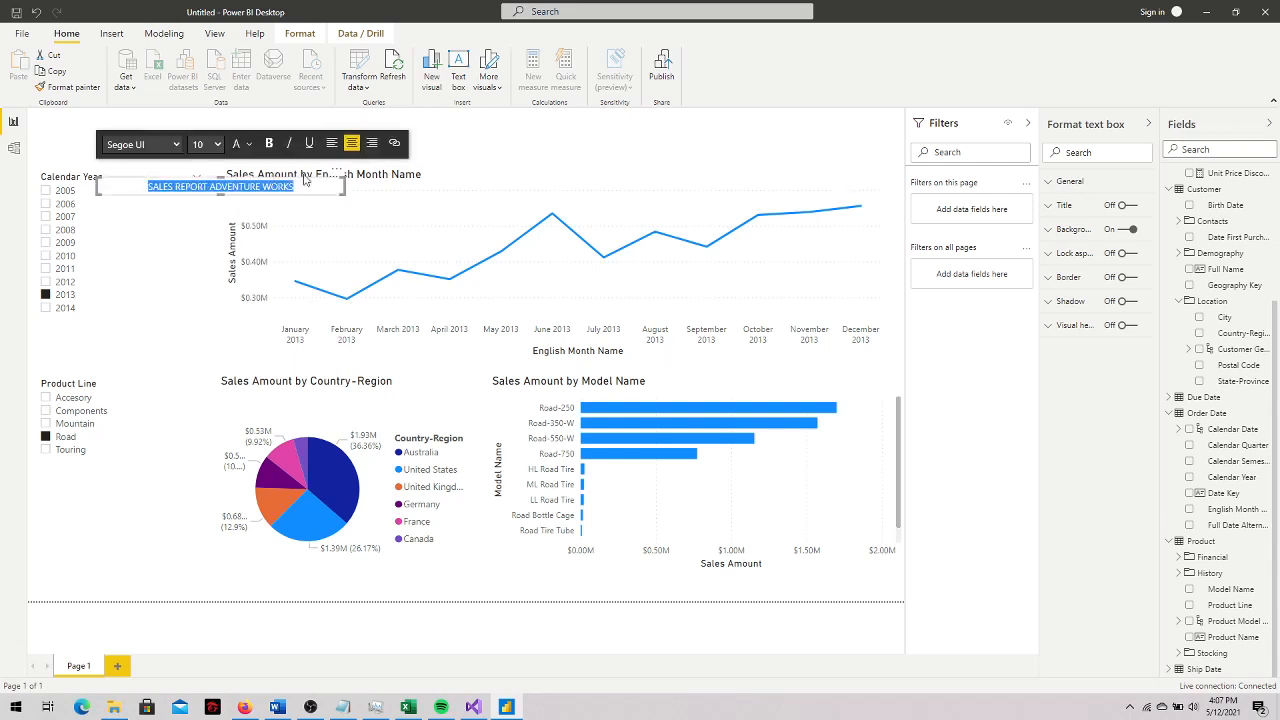
# Set the title text to size 24, enlarge its text box to fit and place it above the line chart
pyautogui.click(217, 146)
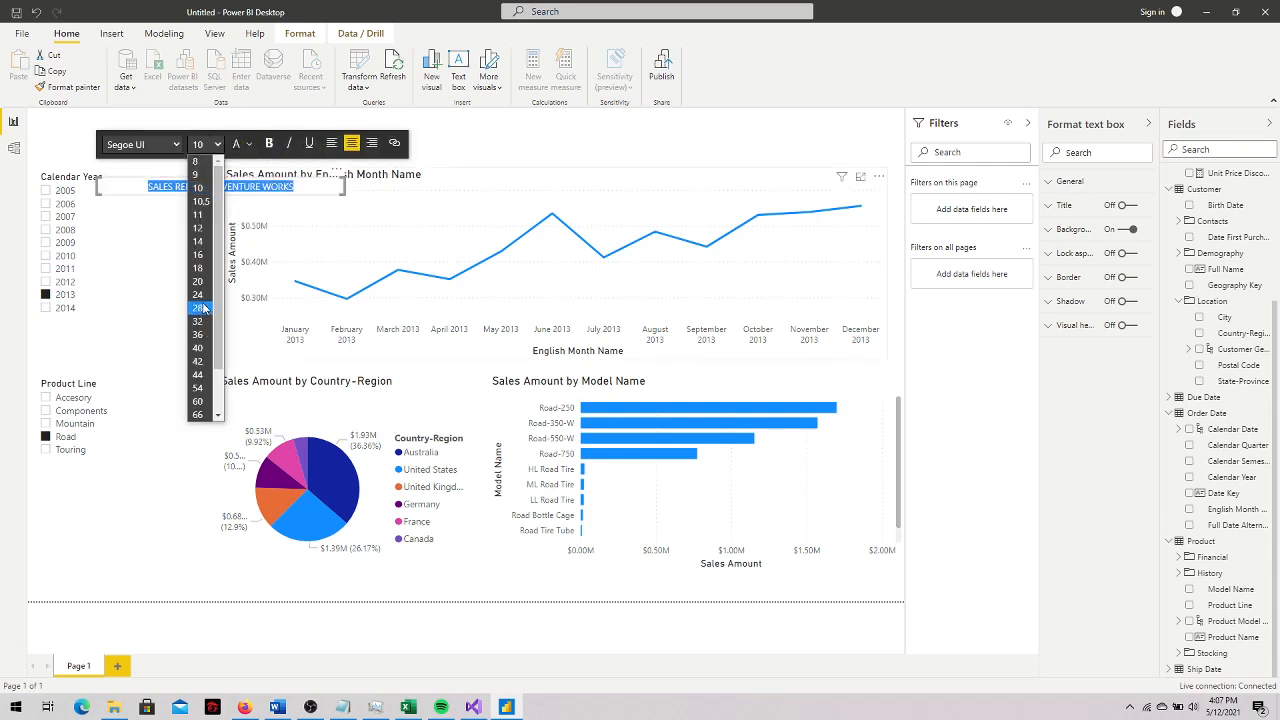
pyautogui.click(200, 303)
pyautogui.moveTo(342, 191); pyautogui.dragTo(597, 223)
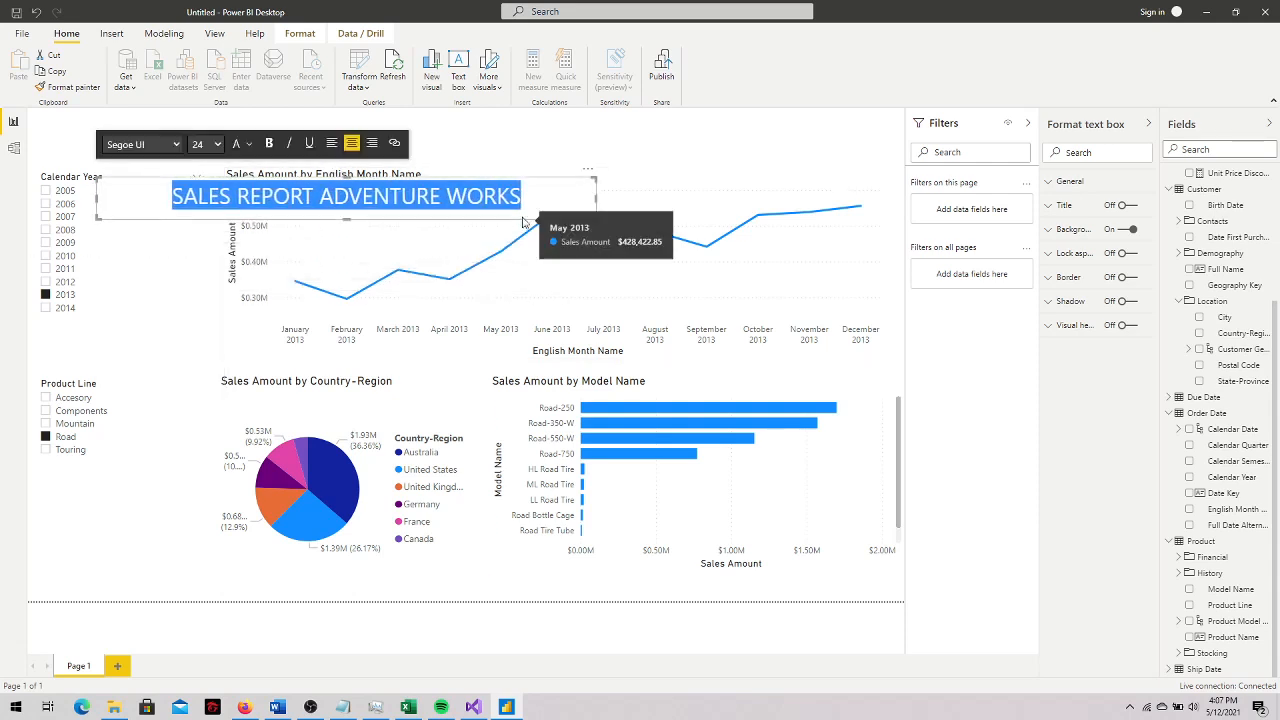
pyautogui.moveTo(546, 184); pyautogui.dragTo(588, 123)
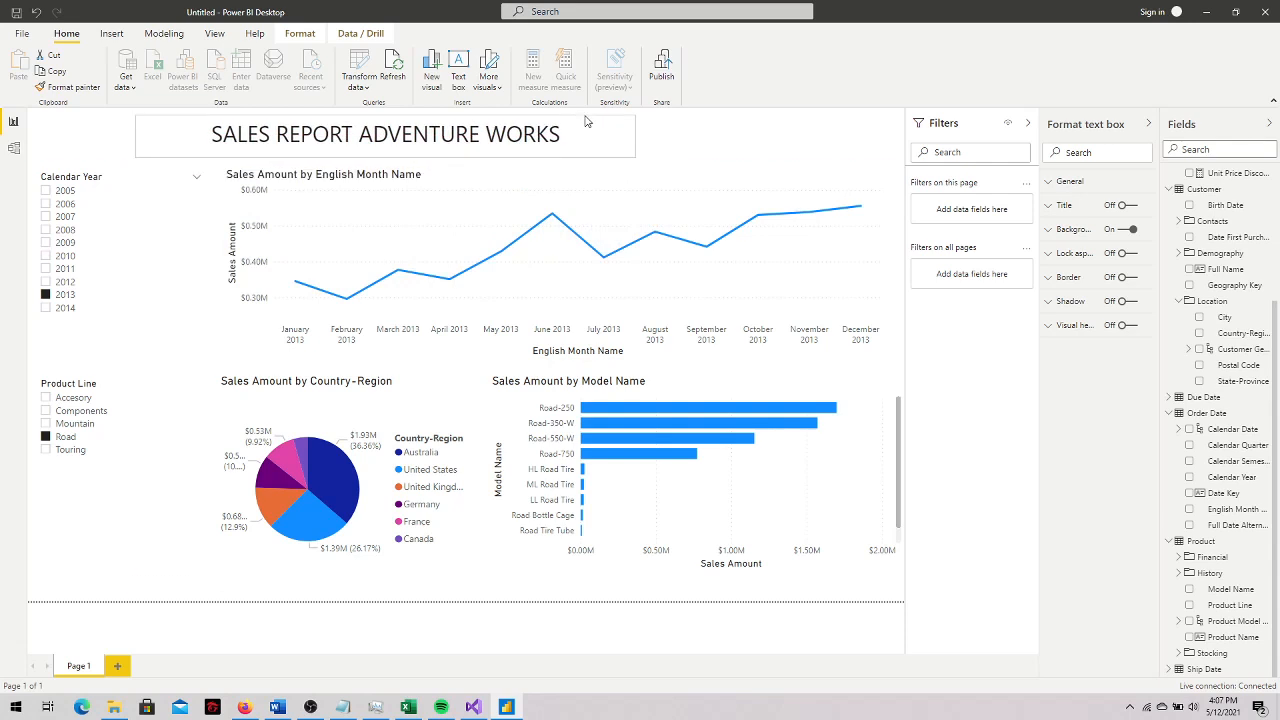
pyautogui.click(738, 142)
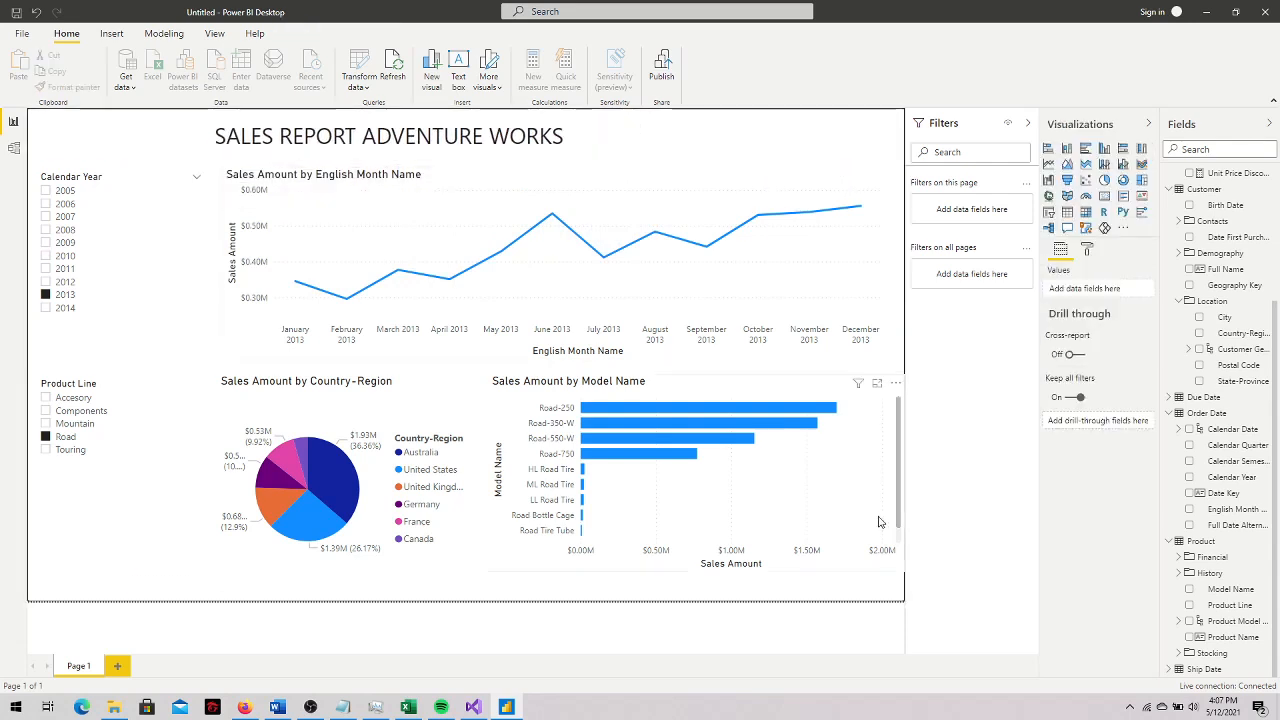
pyautogui.click(867, 61)
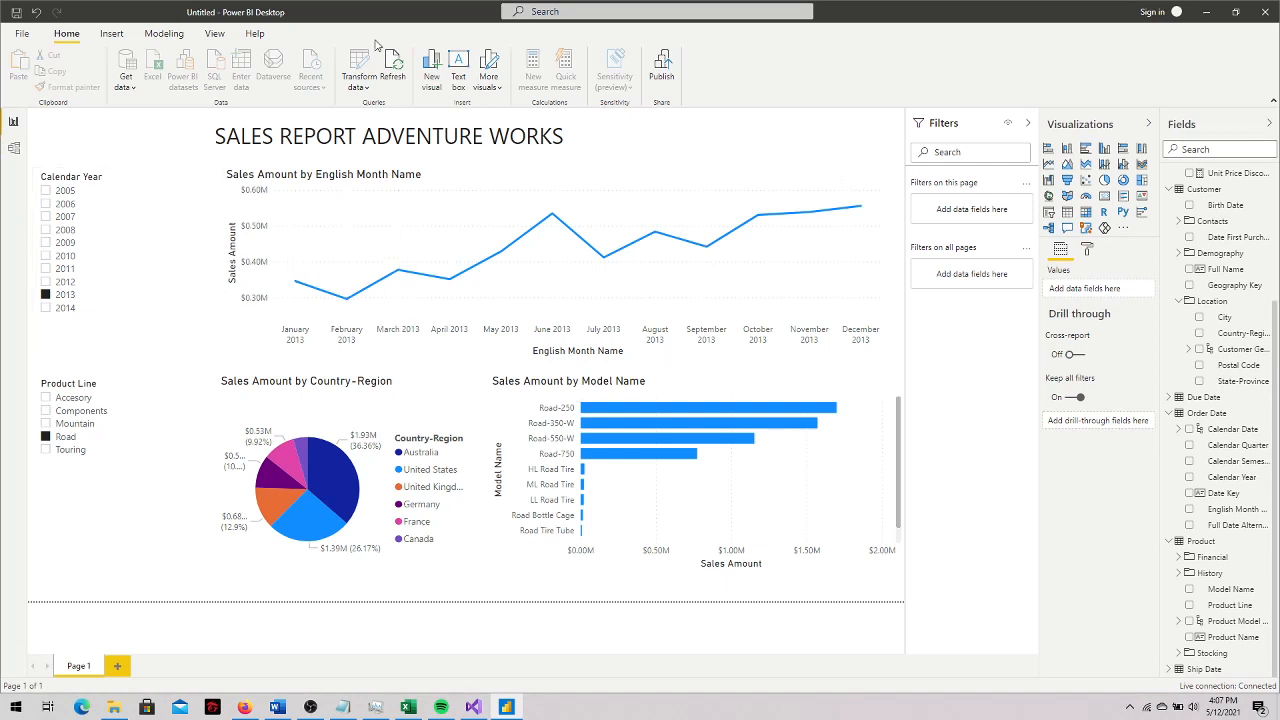
pyautogui.click(111, 33)
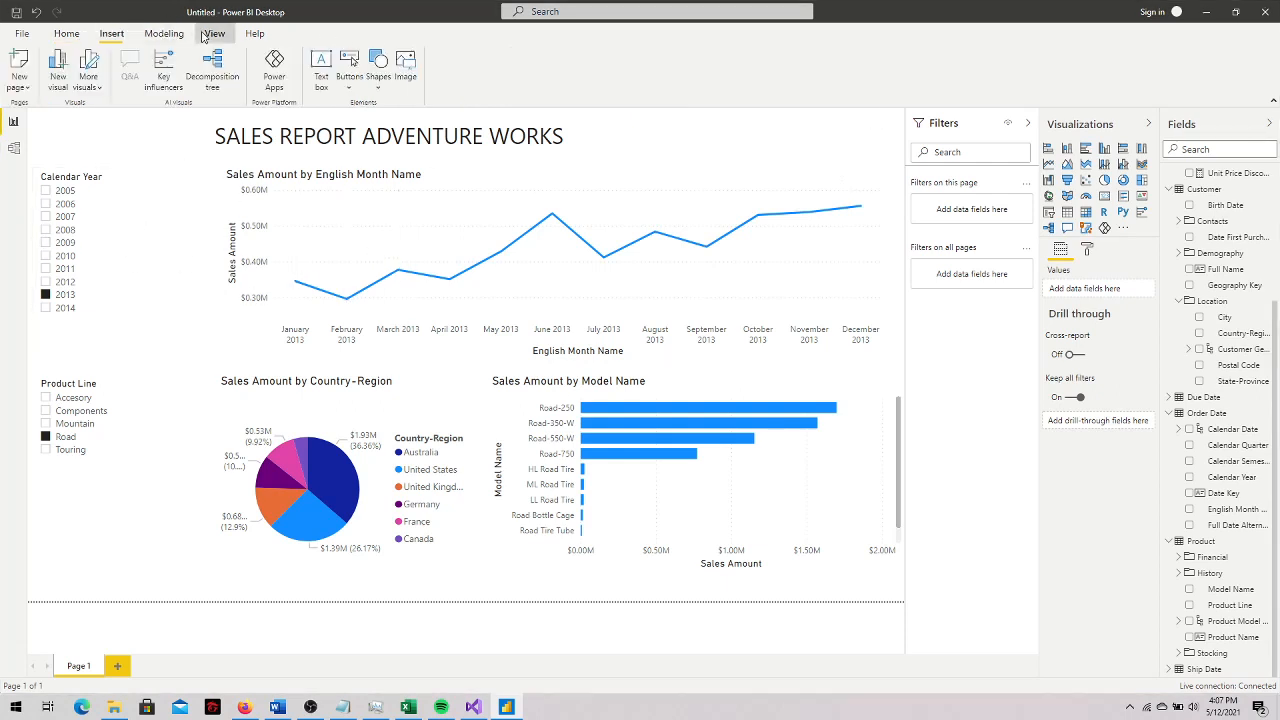
# Try the purple gradient theme on the report and settle on the dark grey theme with the blue, orange and green palette
pyautogui.click(213, 33)
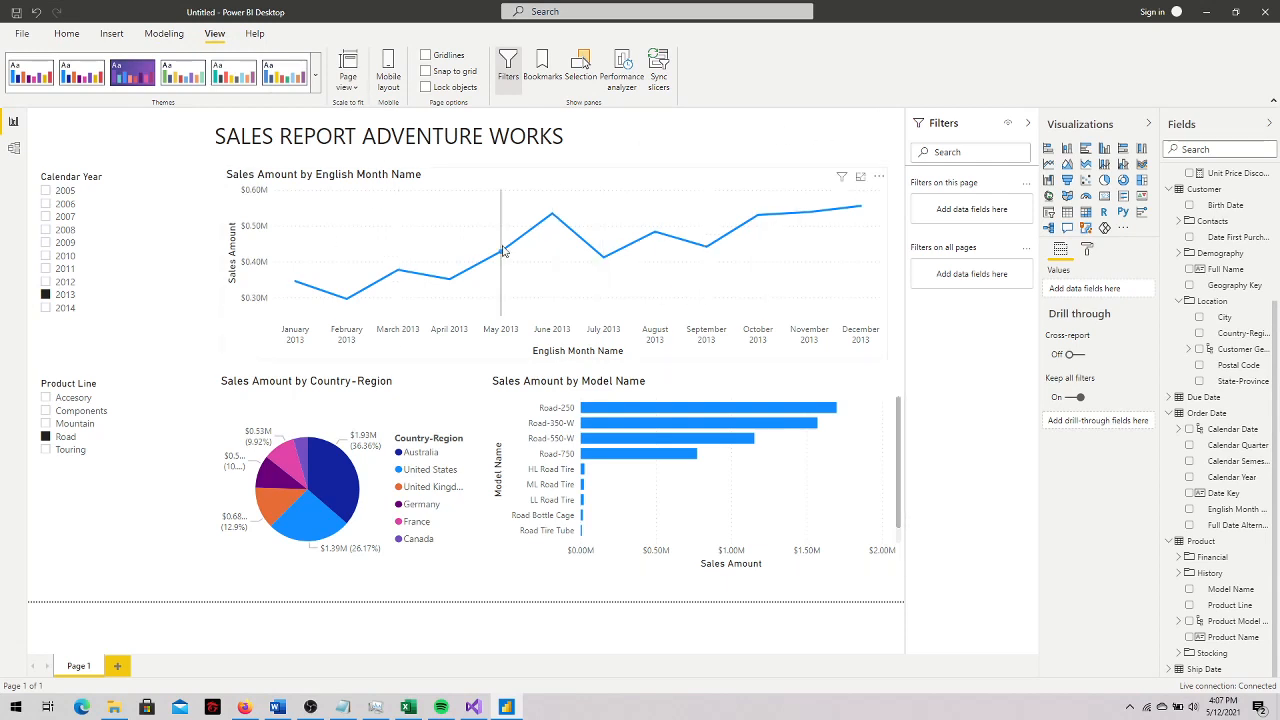
pyautogui.click(315, 86)
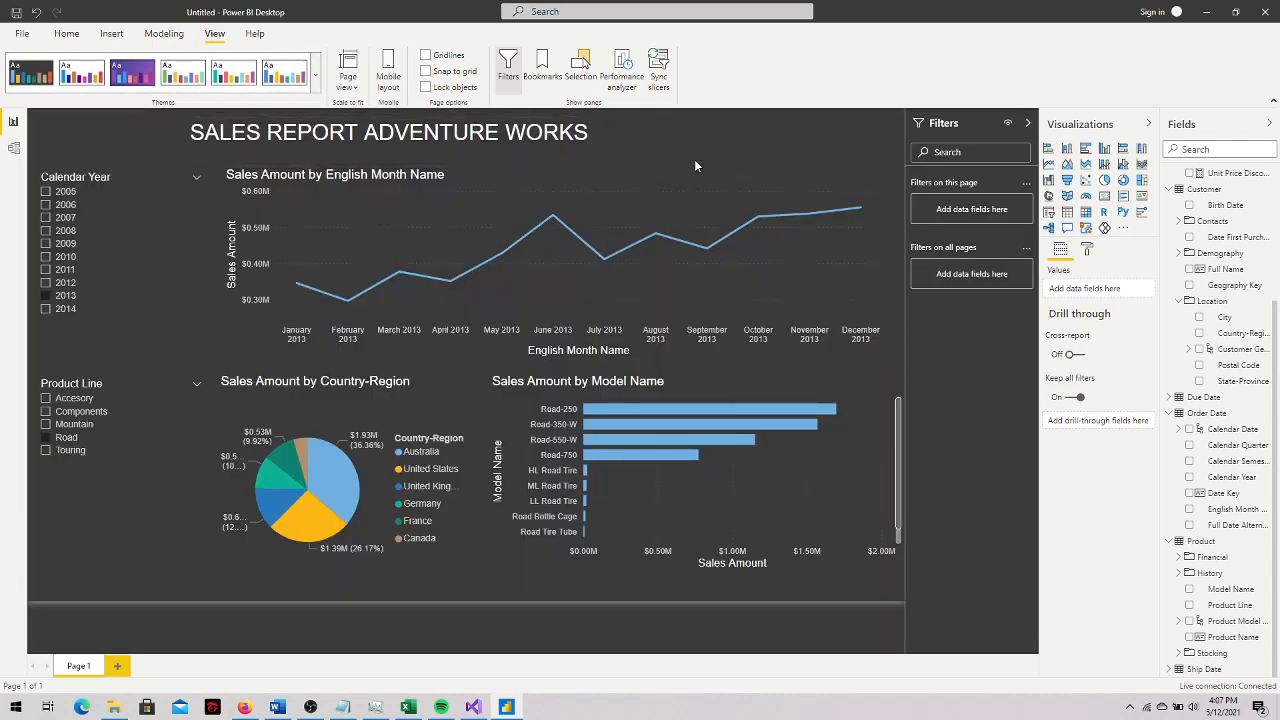
pyautogui.click(138, 78)
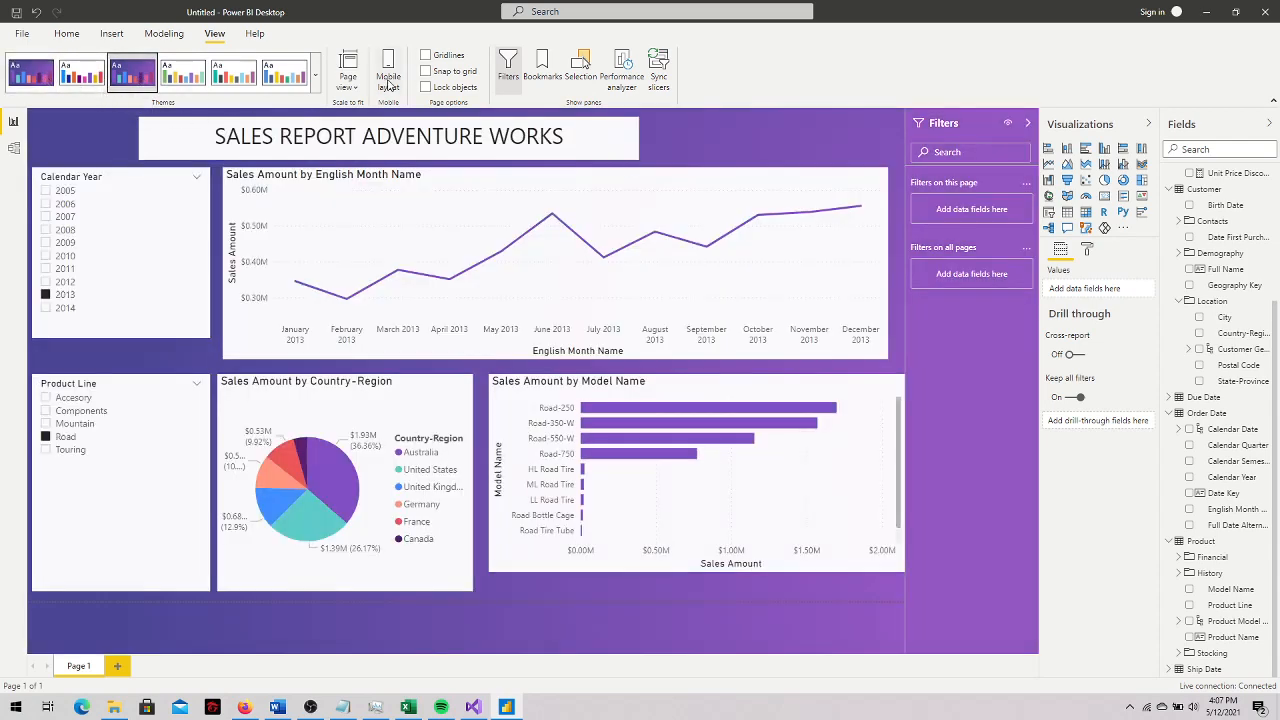
pyautogui.click(315, 76)
pyautogui.click(94, 241)
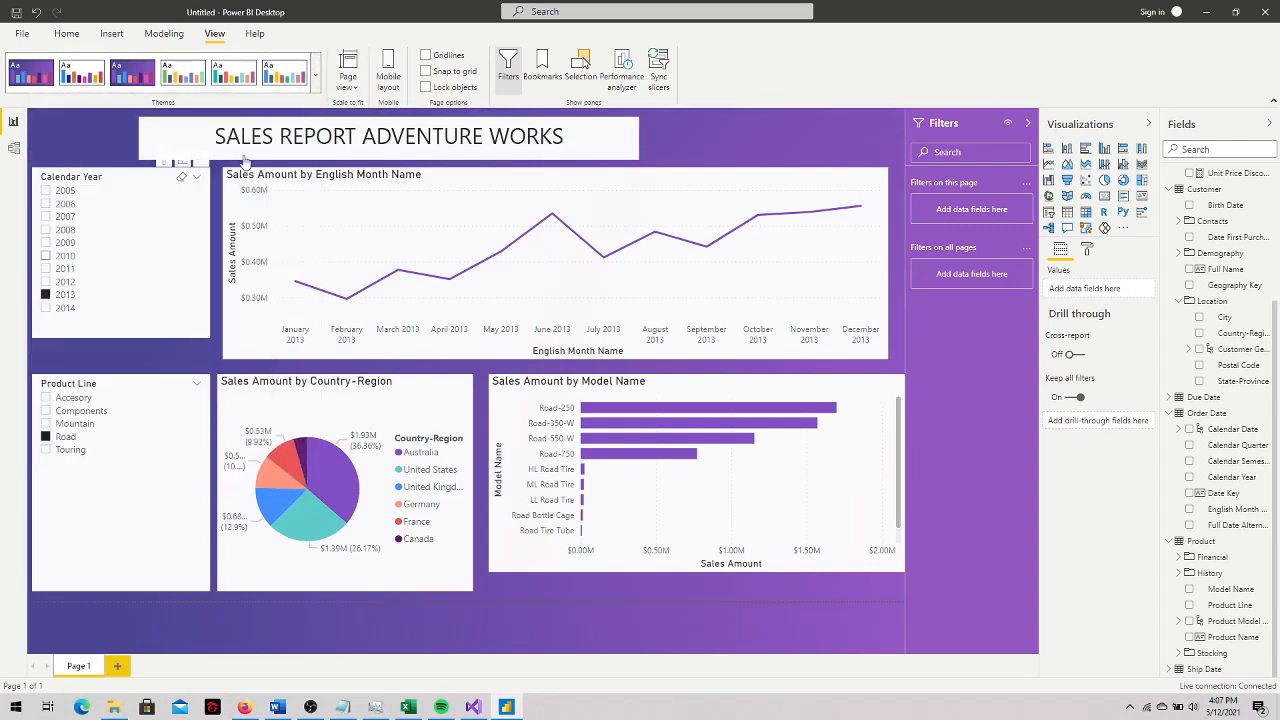
pyautogui.click(314, 78)
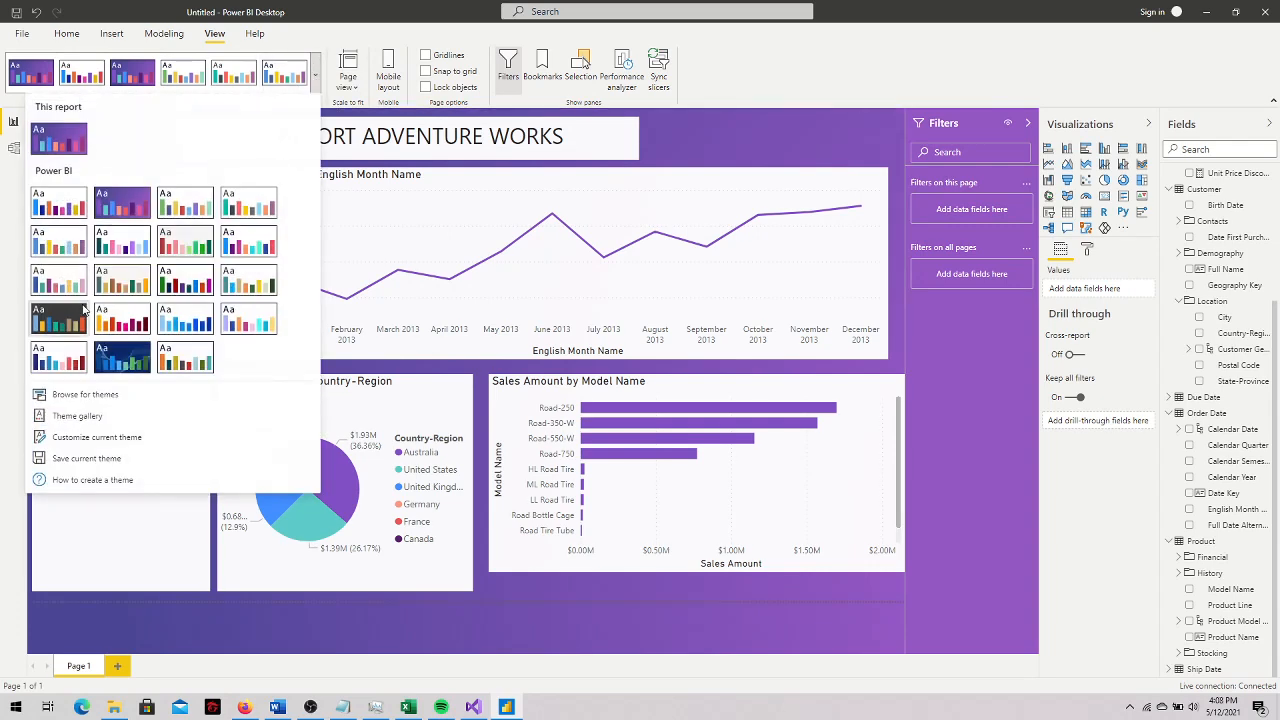
pyautogui.click(57, 320)
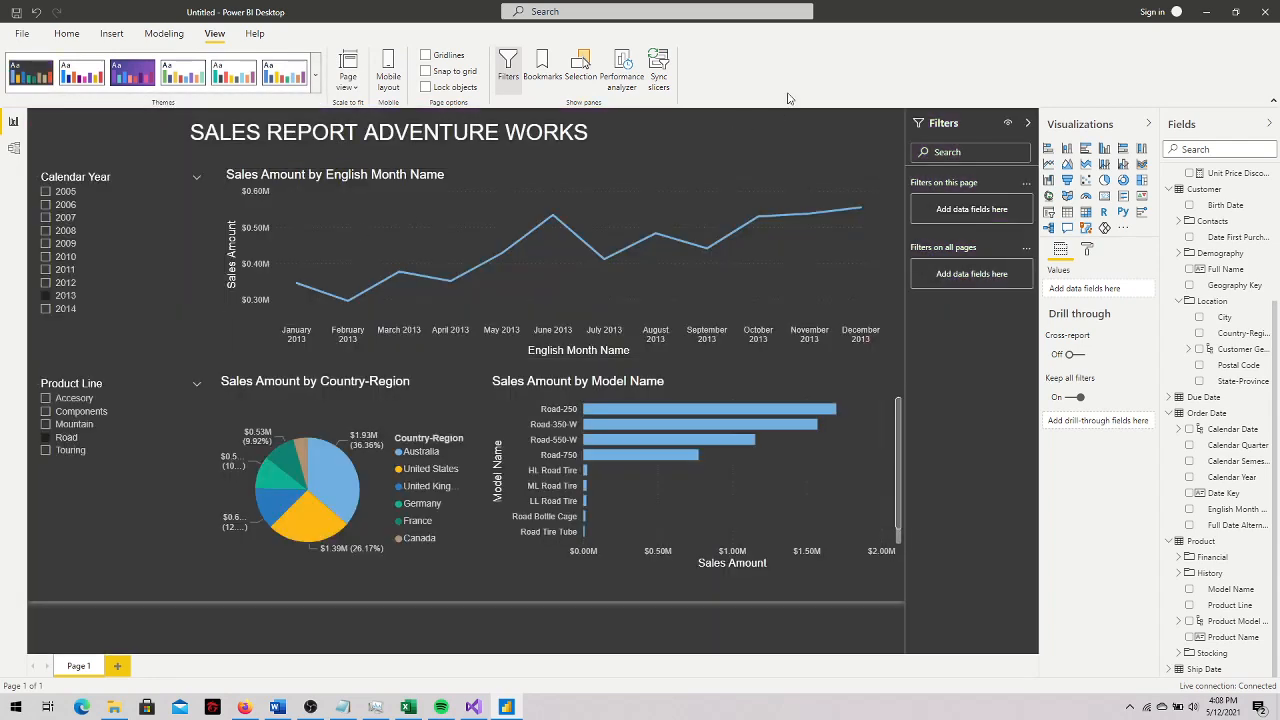
# Move the report title text box slightly to the right above the line chart and deselect it
pyautogui.click(578, 155)
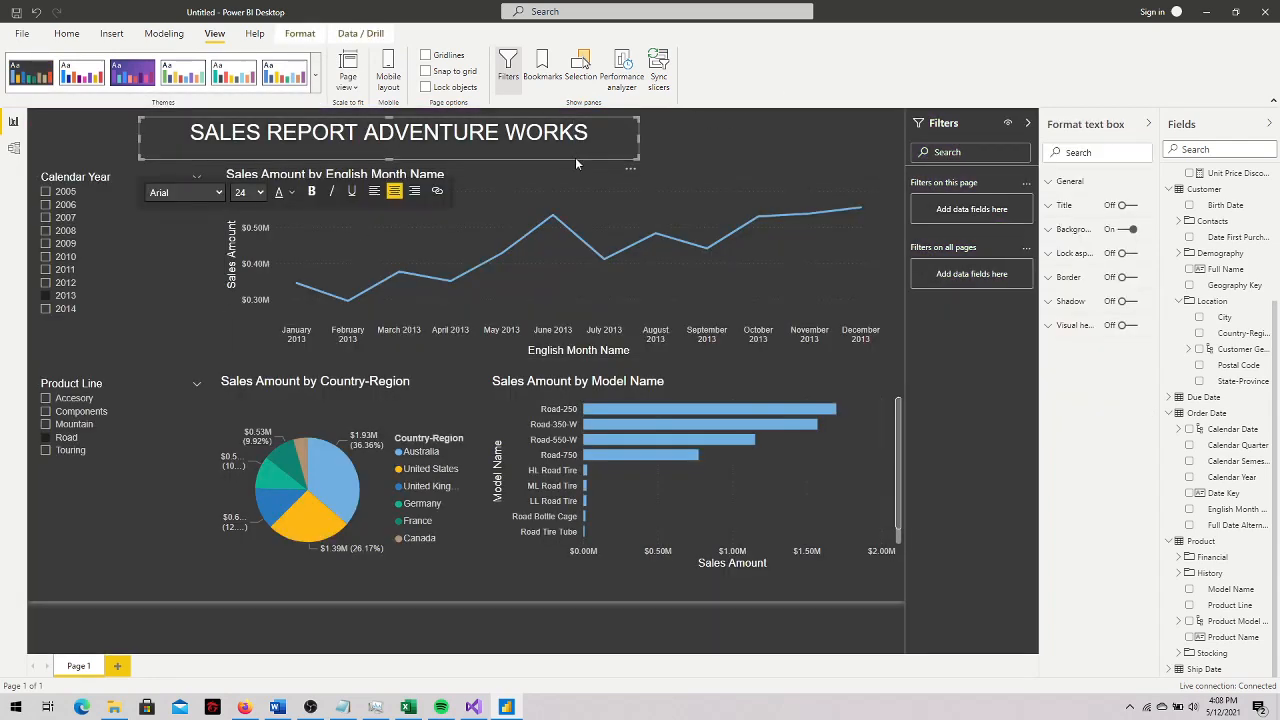
pyautogui.moveTo(578, 158); pyautogui.dragTo(622, 163)
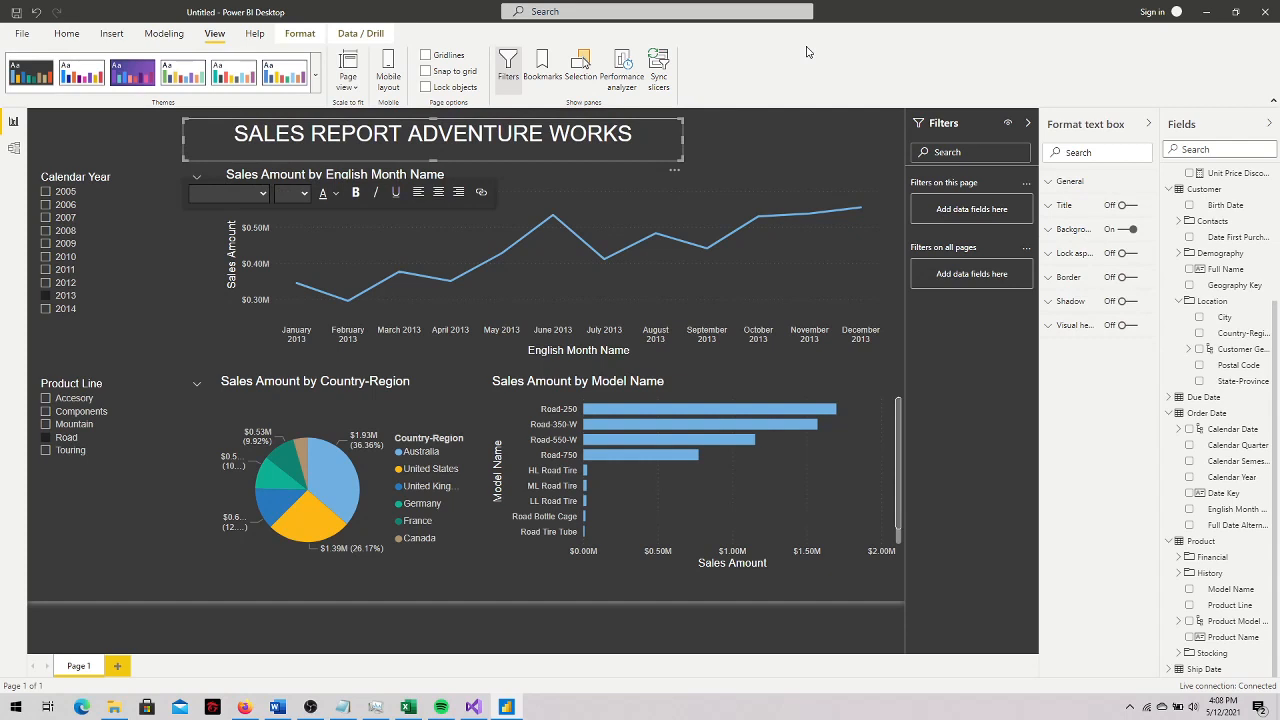
pyautogui.click(778, 133)
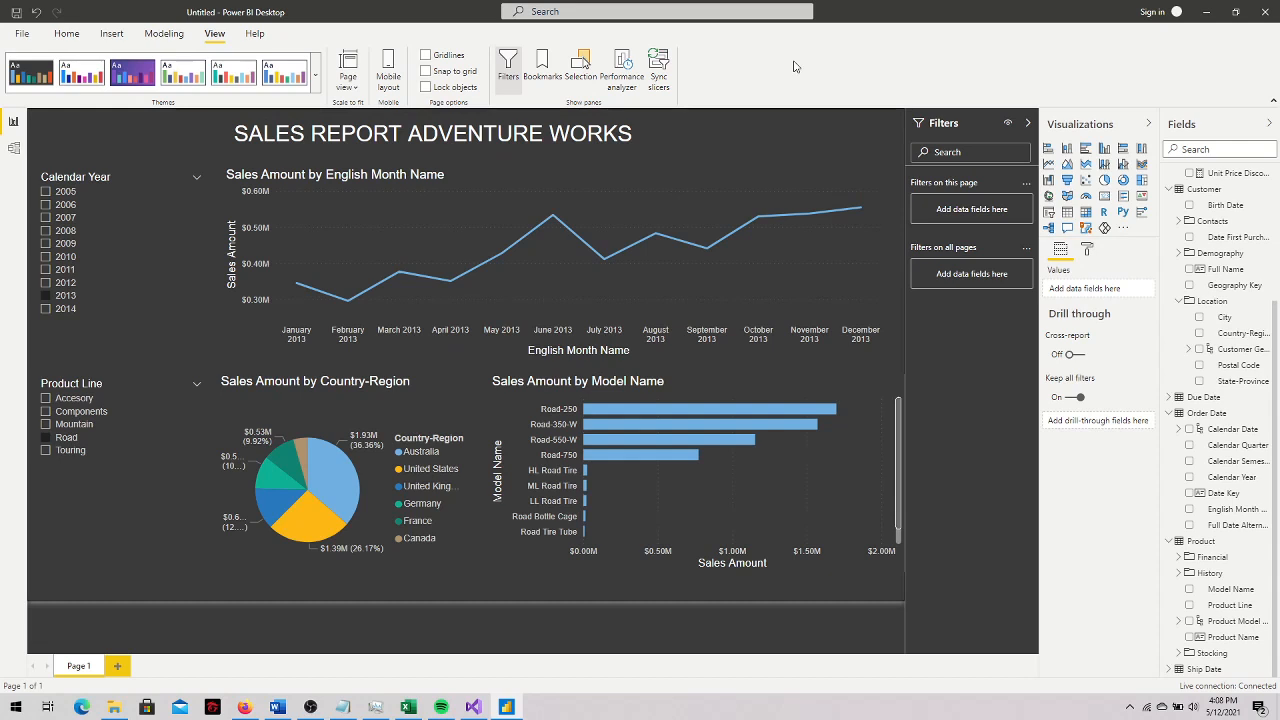
# Save the report in the Documents folder as a Power BI file named Dashboard
pyautogui.click(22, 33)
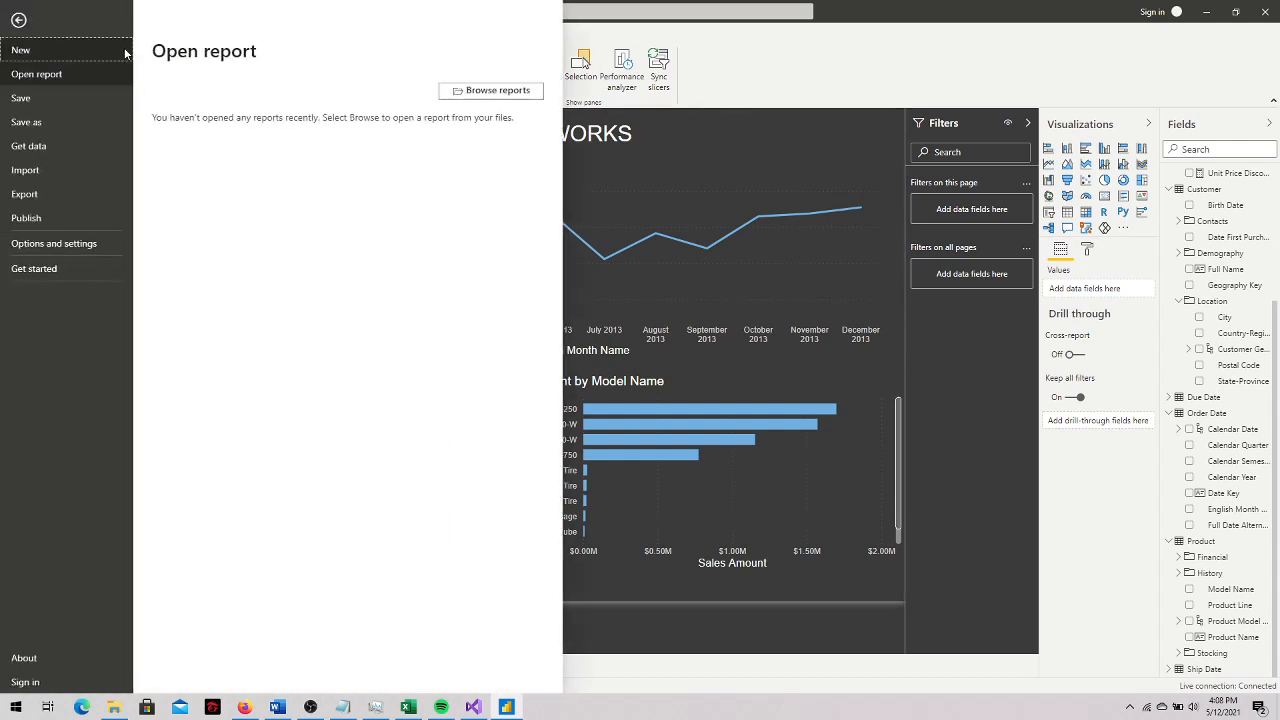
pyautogui.click(104, 122)
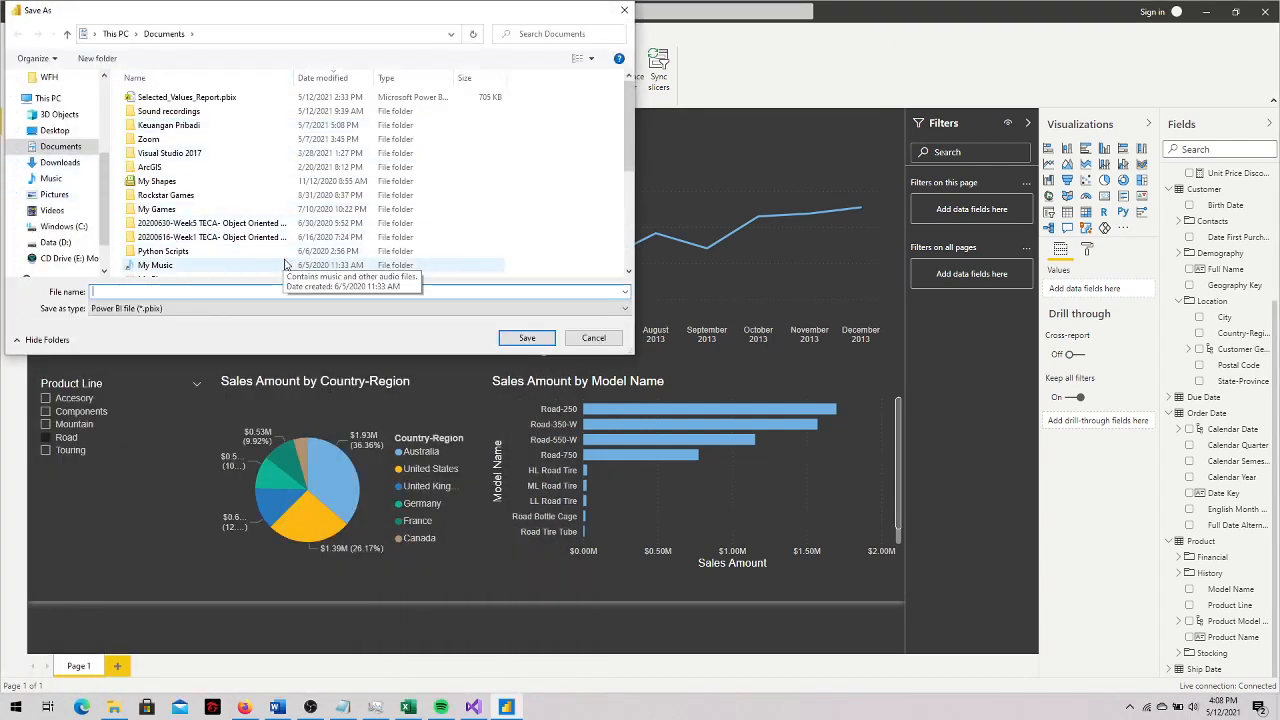
pyautogui.write('Dashboard')
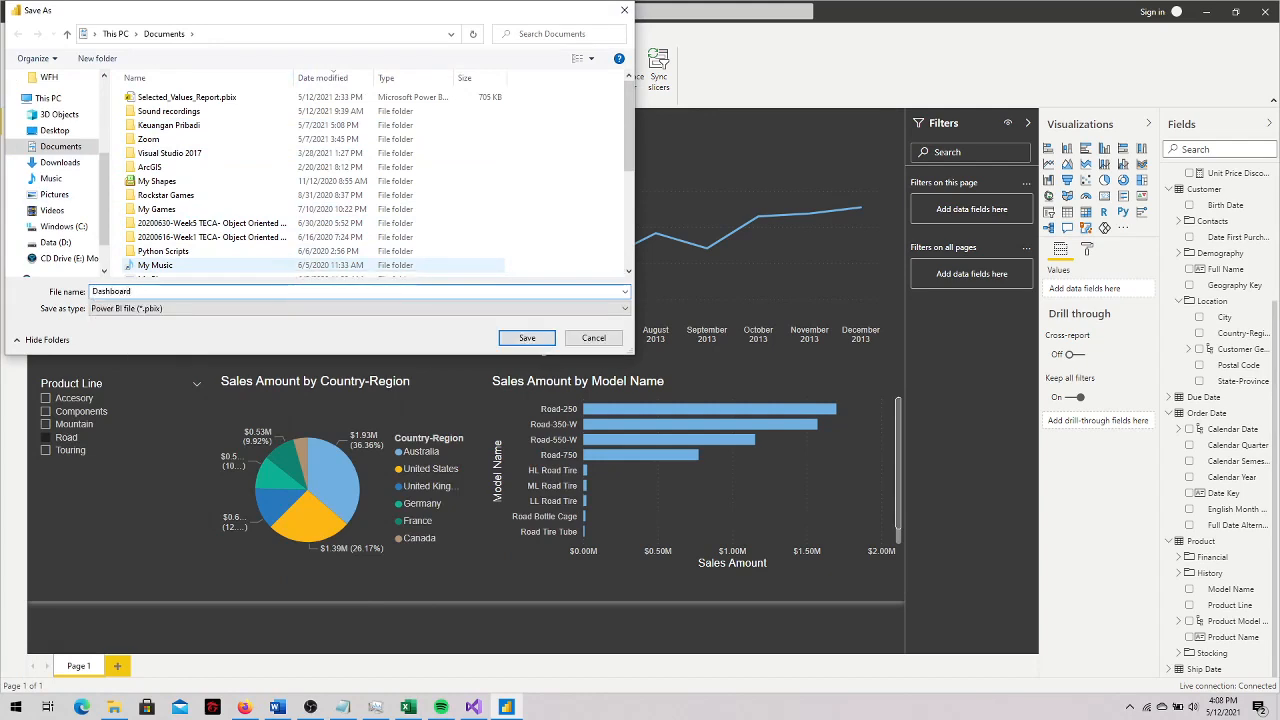
pyautogui.press('Return')
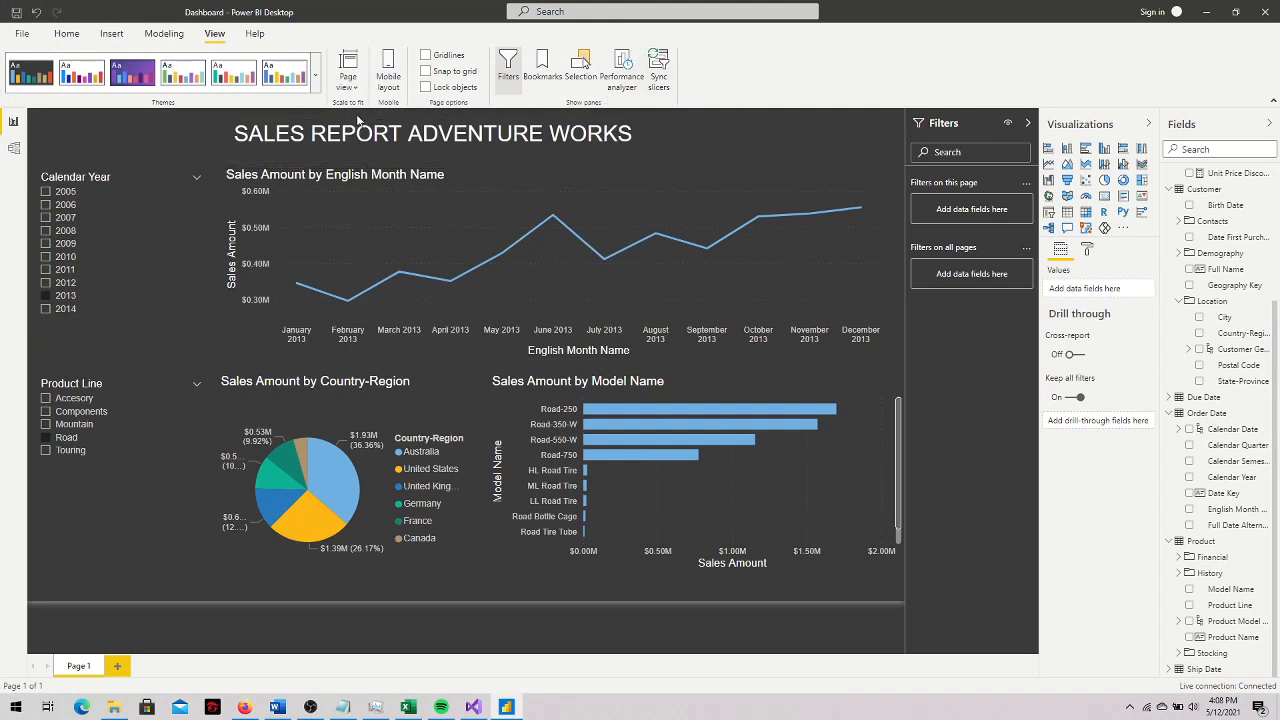
# Look at the options for publishing the report to Power BI and return to the report page
pyautogui.click(22, 33)
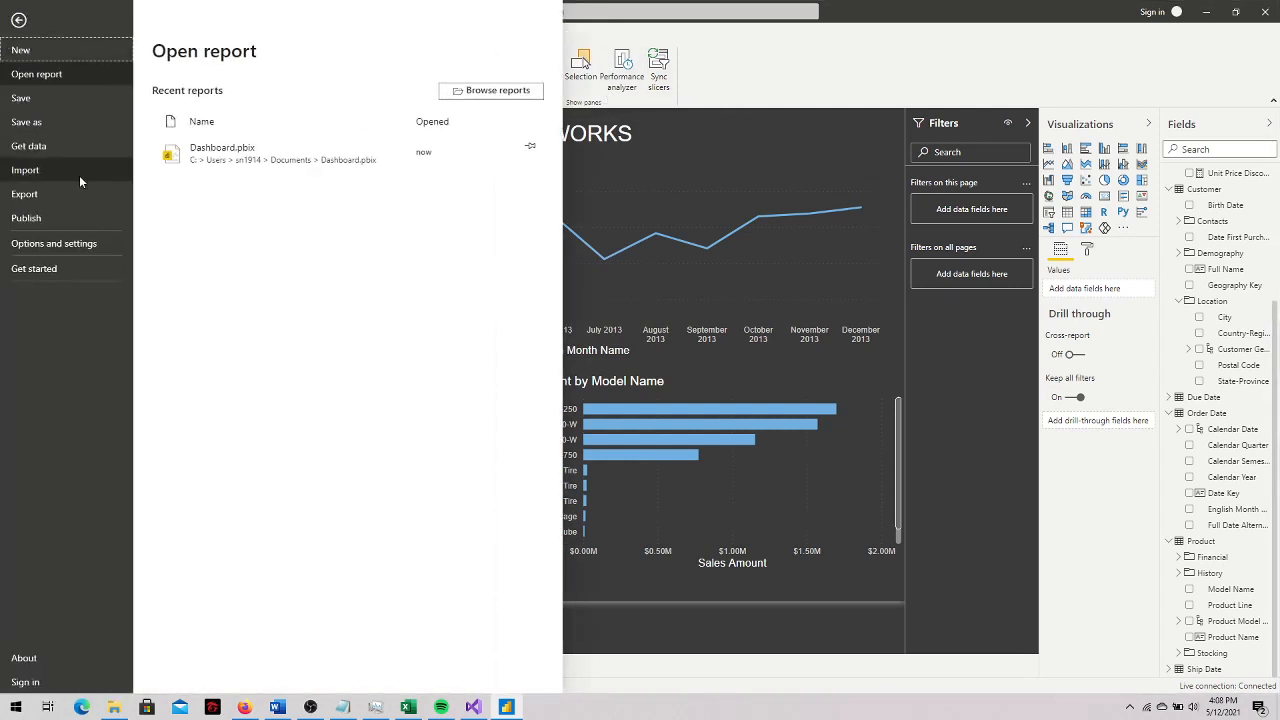
pyautogui.click(80, 219)
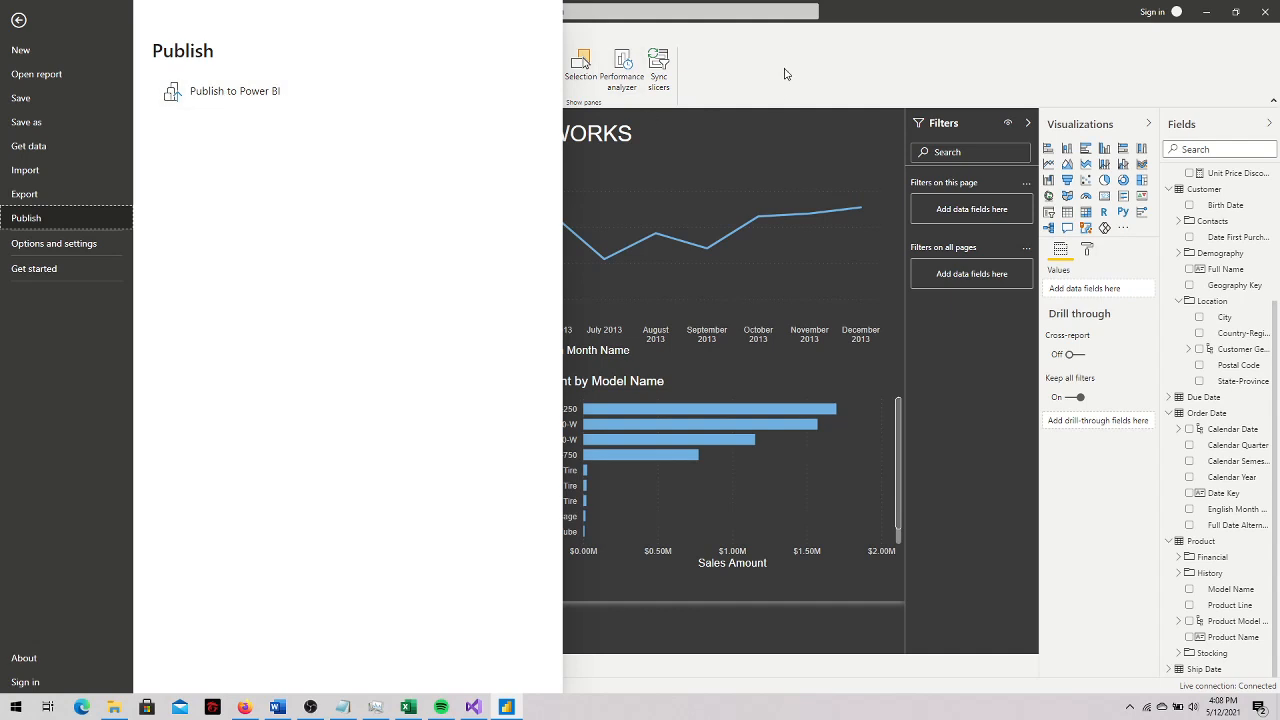
pyautogui.press('Escape')
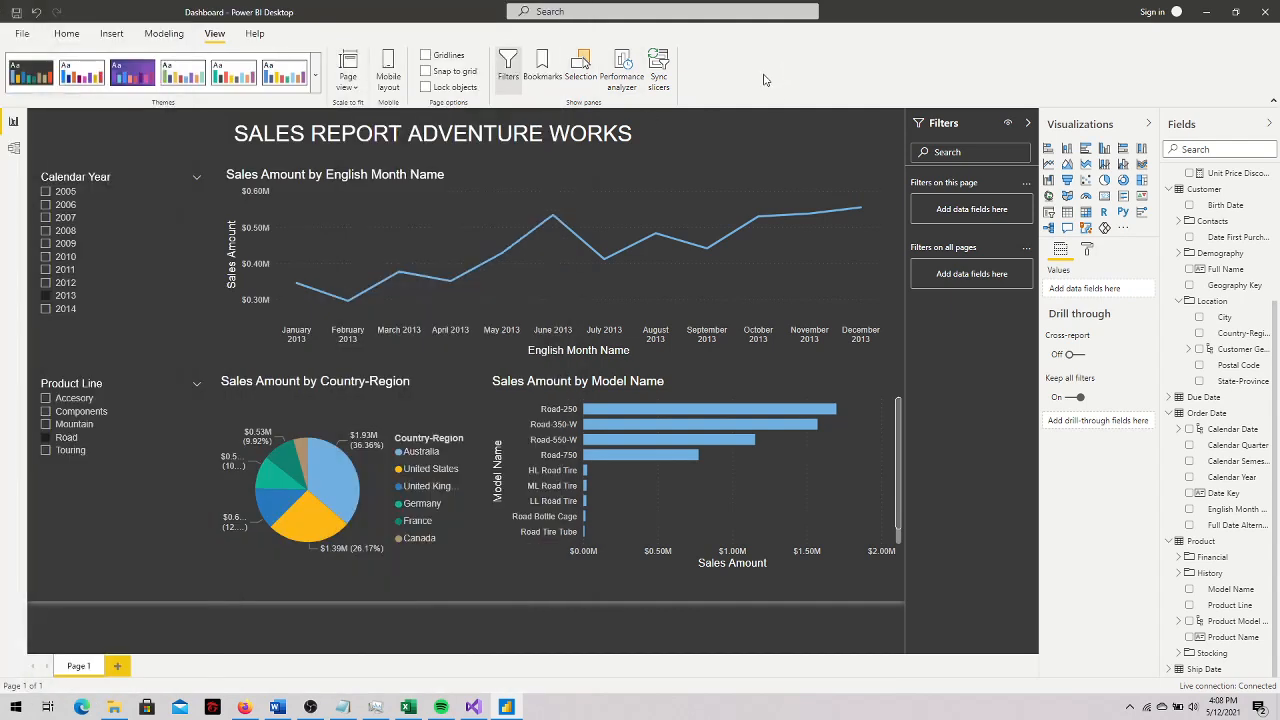